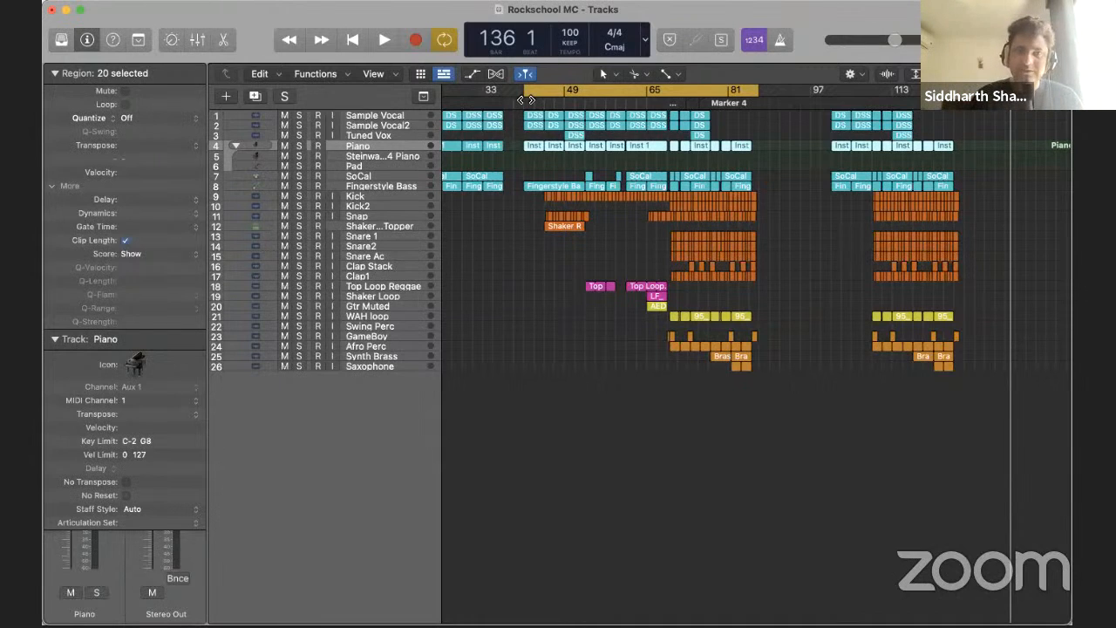
# Play the arrangement from bar 41, check the mixer levels across to Stereo Out, and stop playback around bar 82
pyautogui.click(526, 99)
pyautogui.press('space')
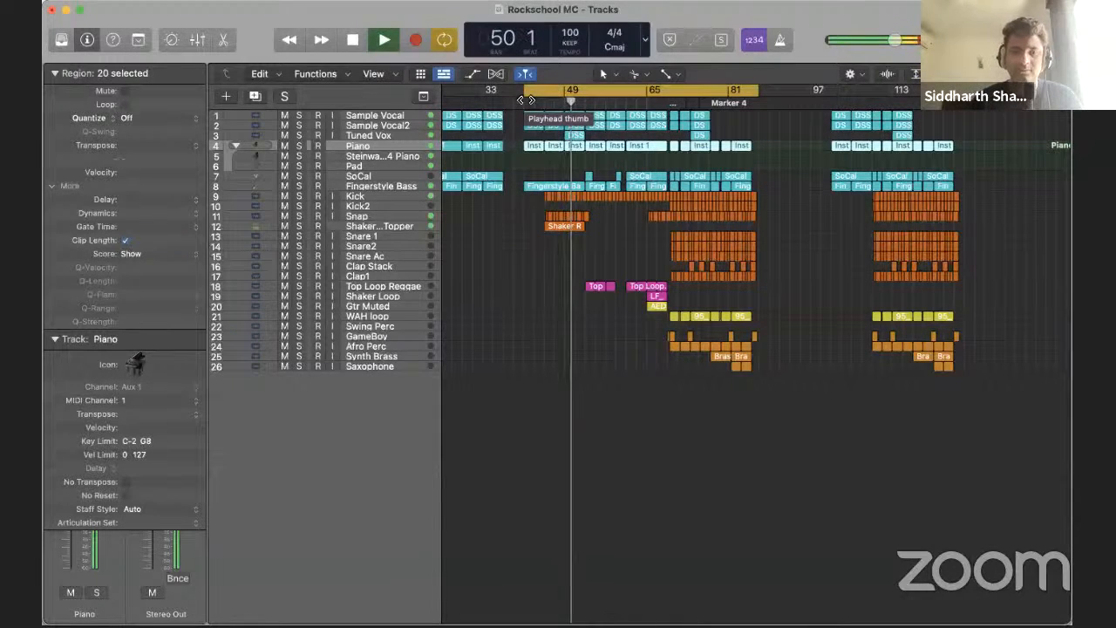
pyautogui.press('x')
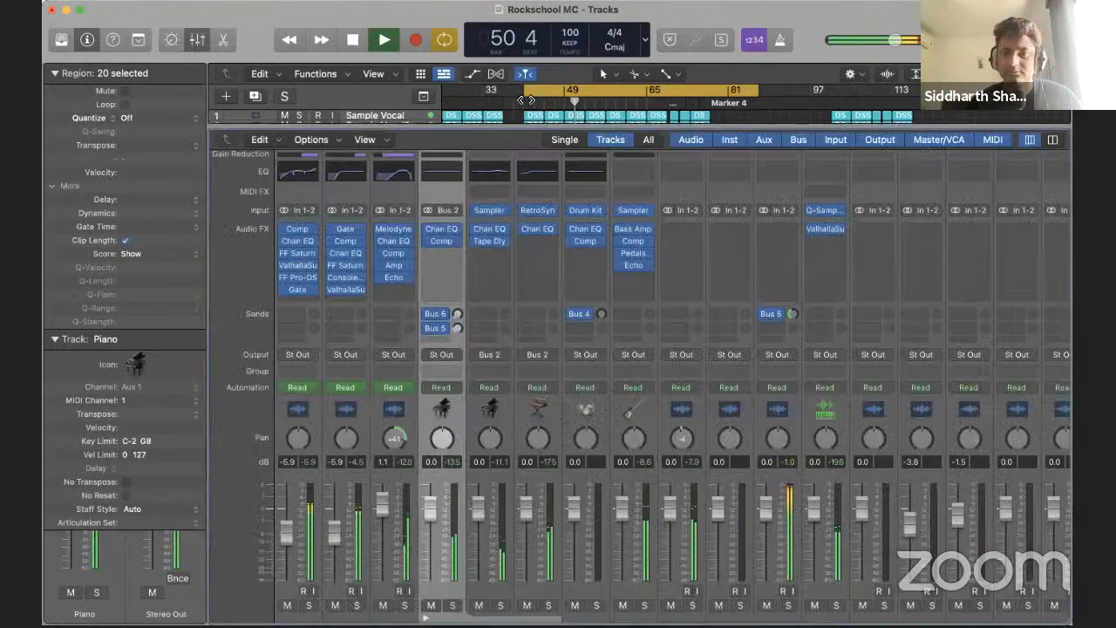
pyautogui.hscroll(10, 787, 295)
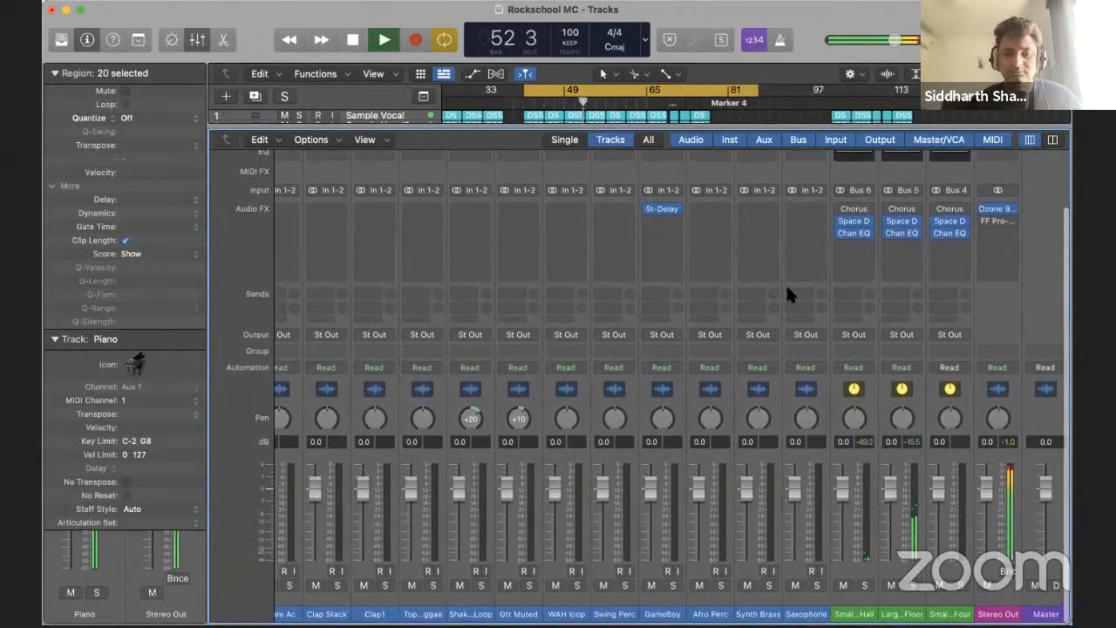
pyautogui.press('x')
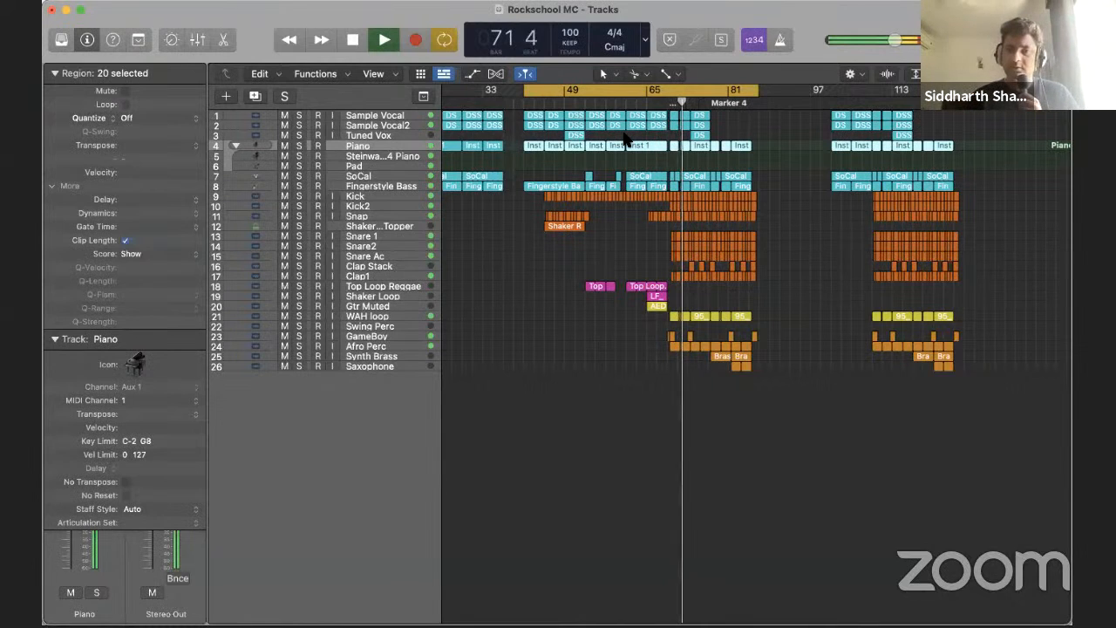
pyautogui.click(710, 103)
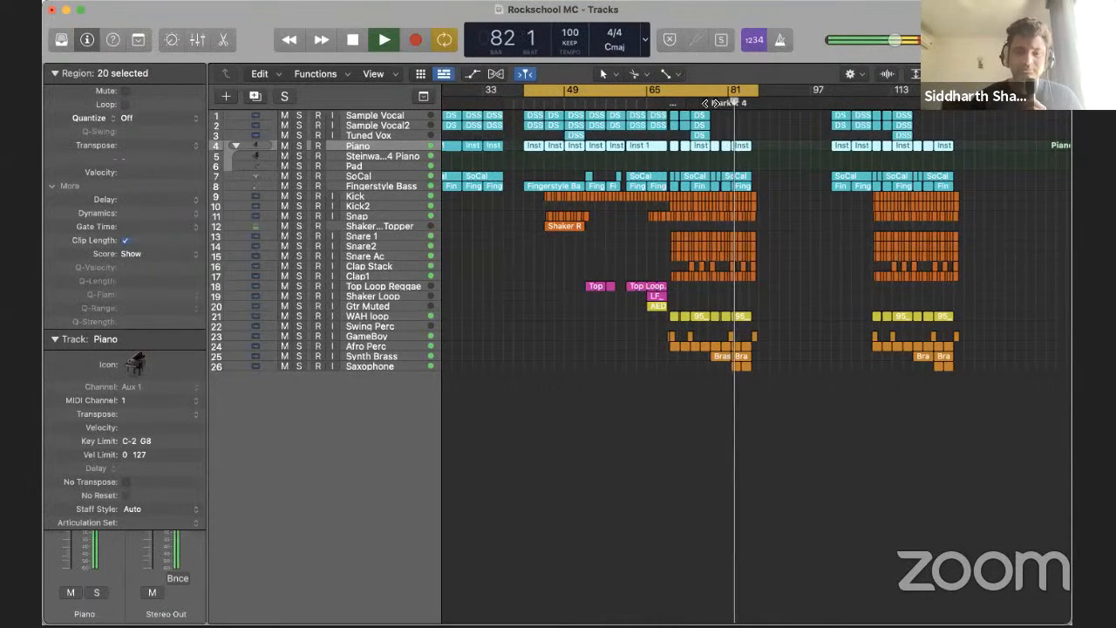
pyautogui.press('space')
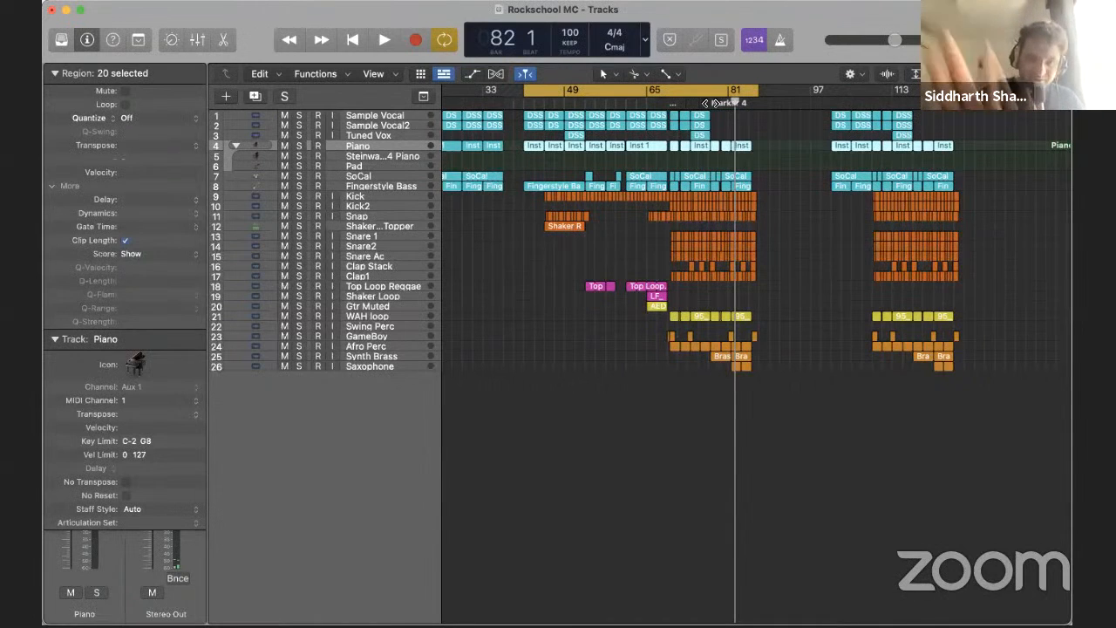
# Show the mixer without the inspector and briefly play from bar 41 to check the Stereo Out peak level
pyautogui.press('x')
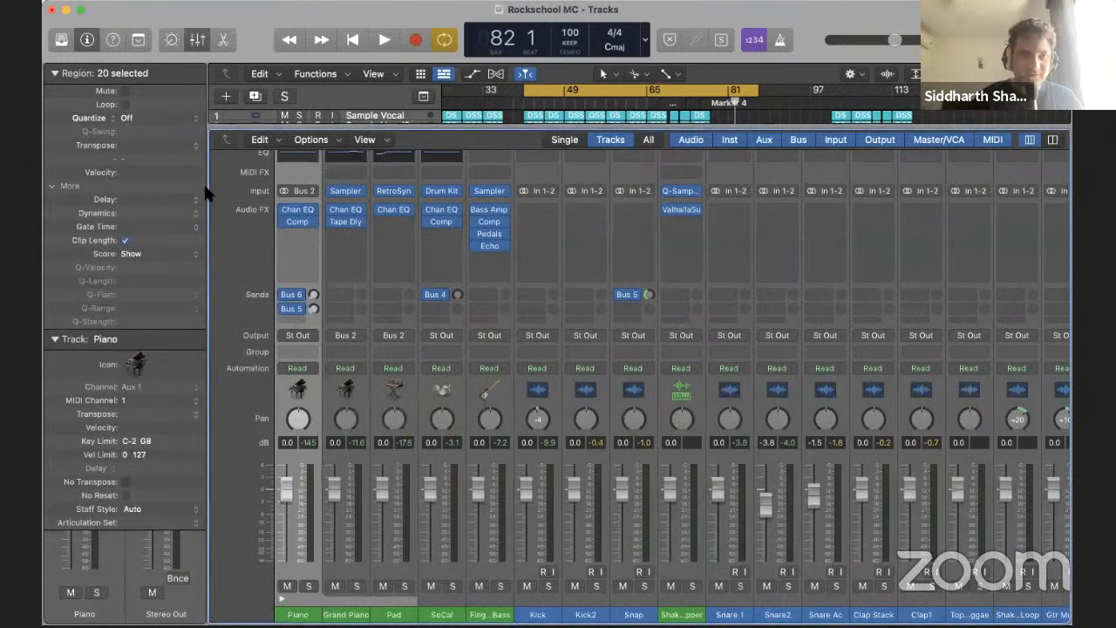
pyautogui.click(84, 42)
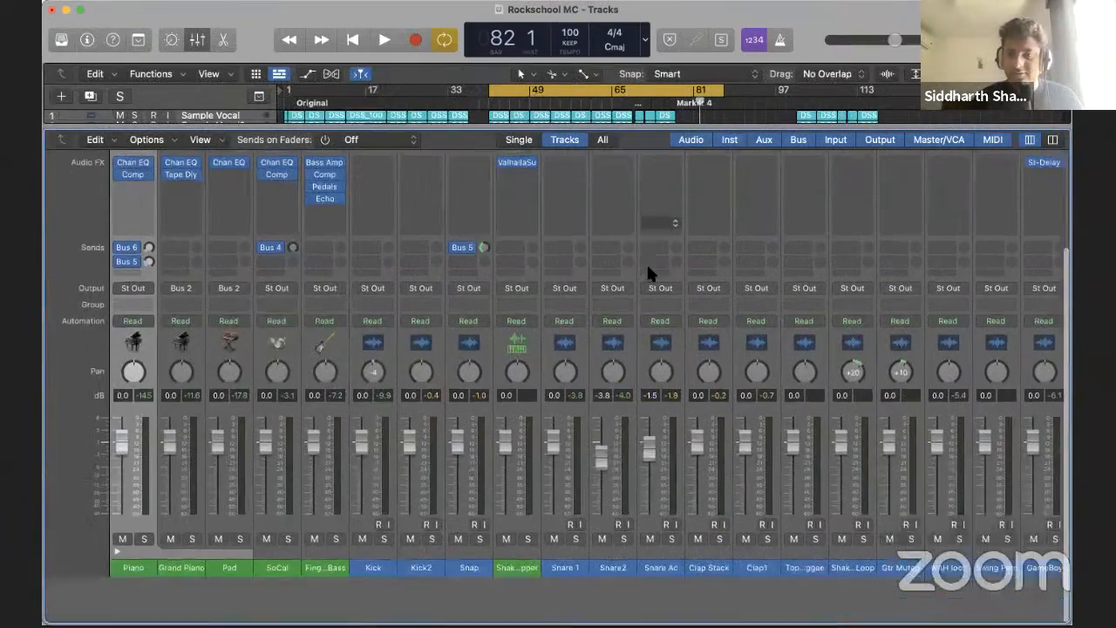
pyautogui.hscroll(10, 647, 266)
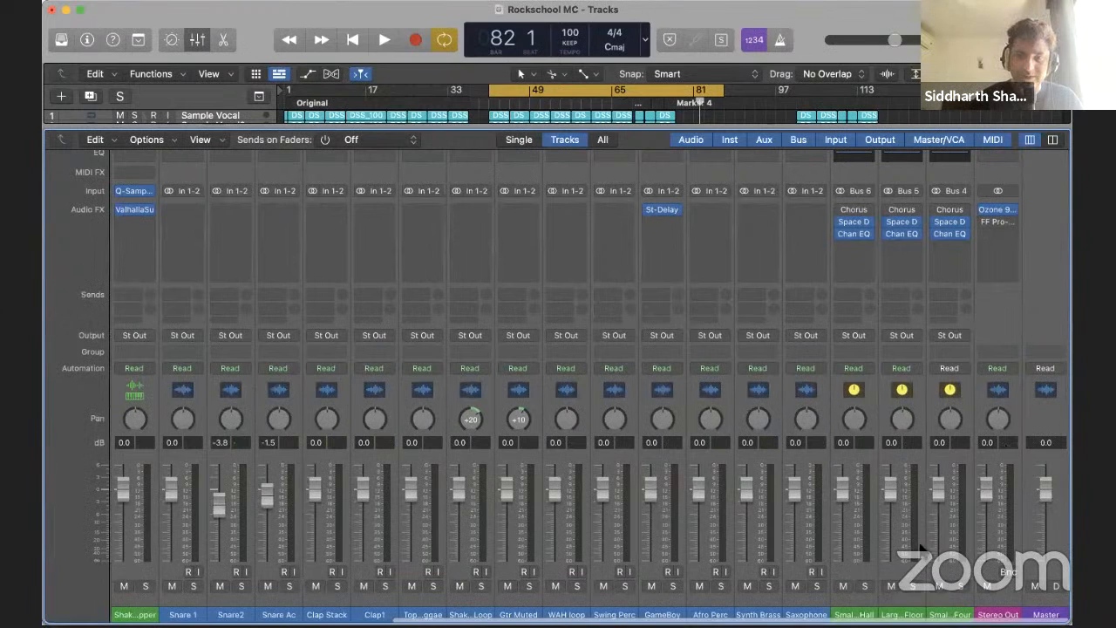
pyautogui.press('space')
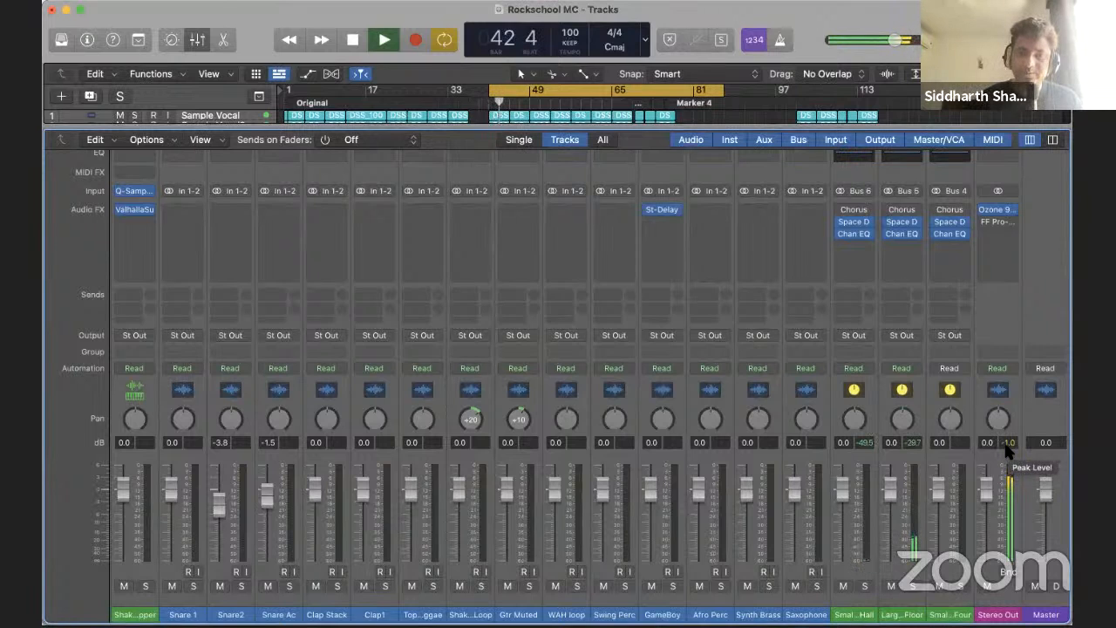
pyautogui.press('space')
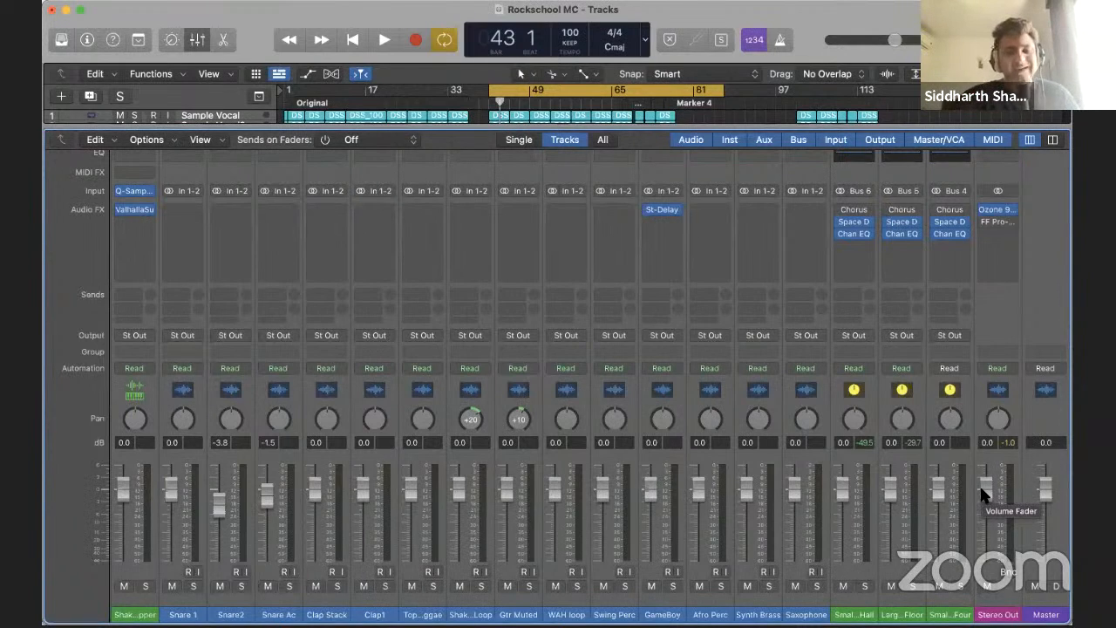
# Lower the Stereo Out volume fader to about -1.4 dB and return it to 0 dB
pyautogui.moveTo(982, 494)
pyautogui.mouseDown()
pyautogui.moveTo(989, 529)
pyautogui.moveTo(989, 500)
pyautogui.mouseUp()
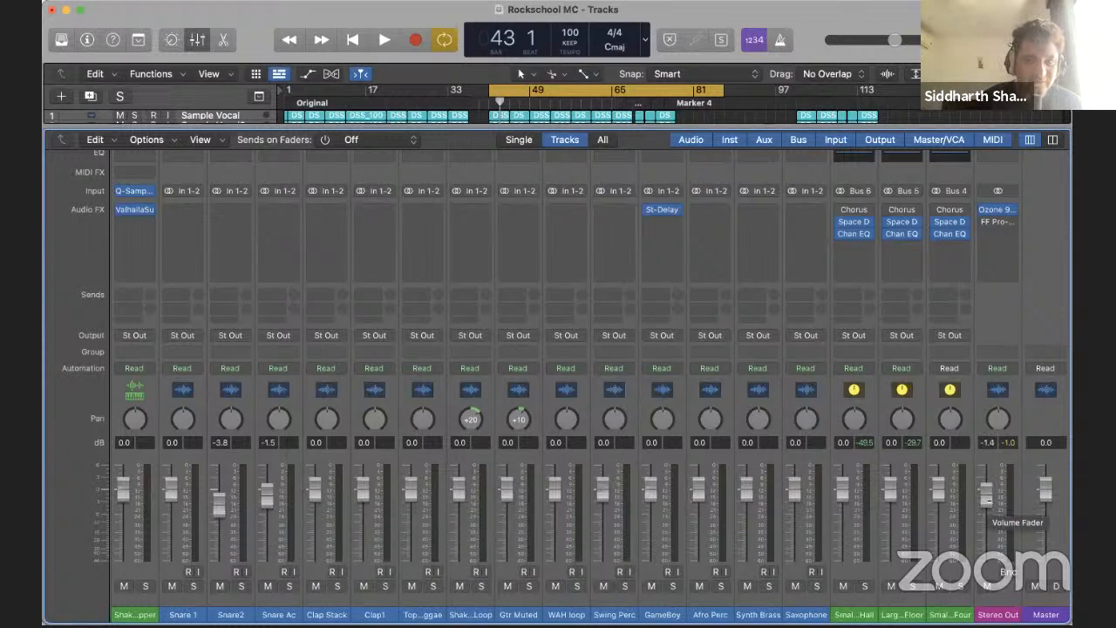
pyautogui.doubleClick(985, 498)
pyautogui.write('0')
pyautogui.press('Return')
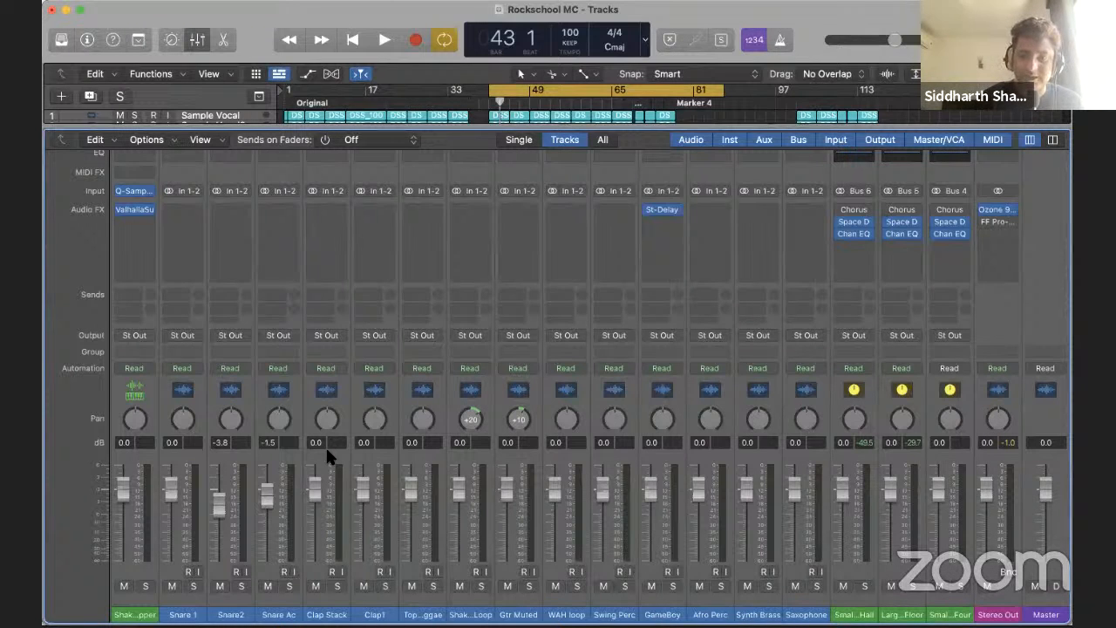
# Clear the Stereo Out peak reading, bypass its Ozone 9 plug-in and play briefly from bar 41
pyautogui.press('space')
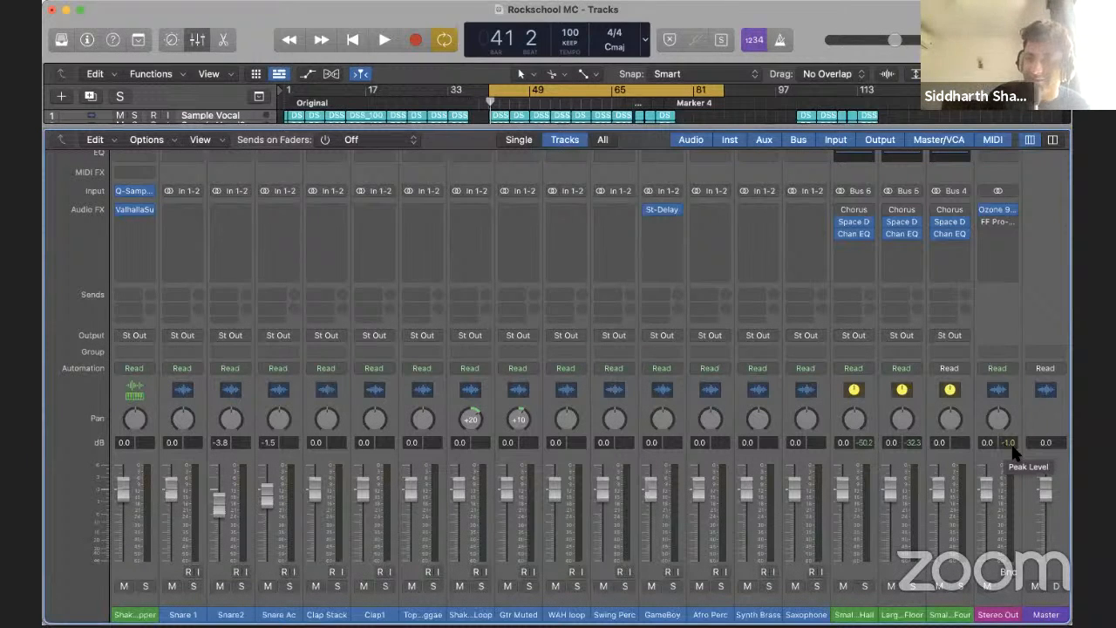
pyautogui.click(1011, 446)
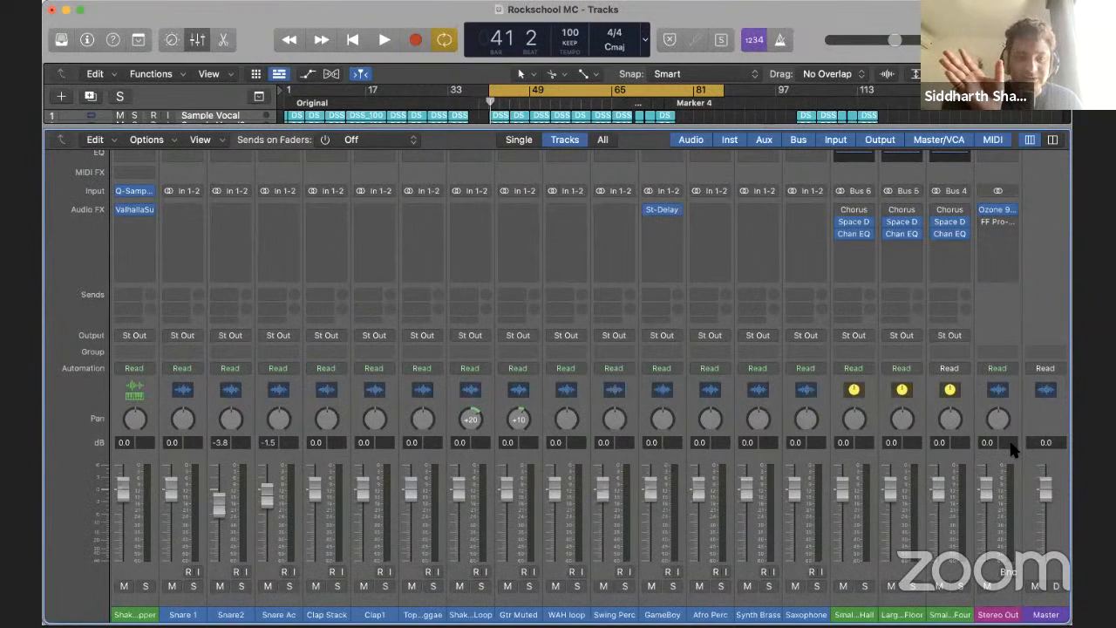
pyautogui.moveTo(1008, 217)
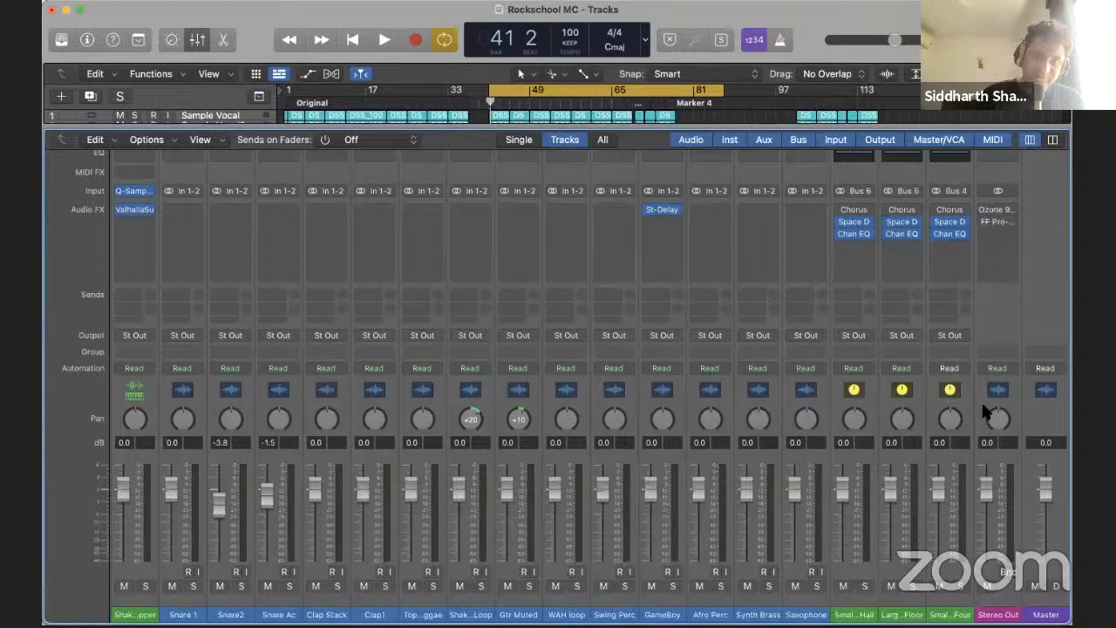
pyautogui.press('space')
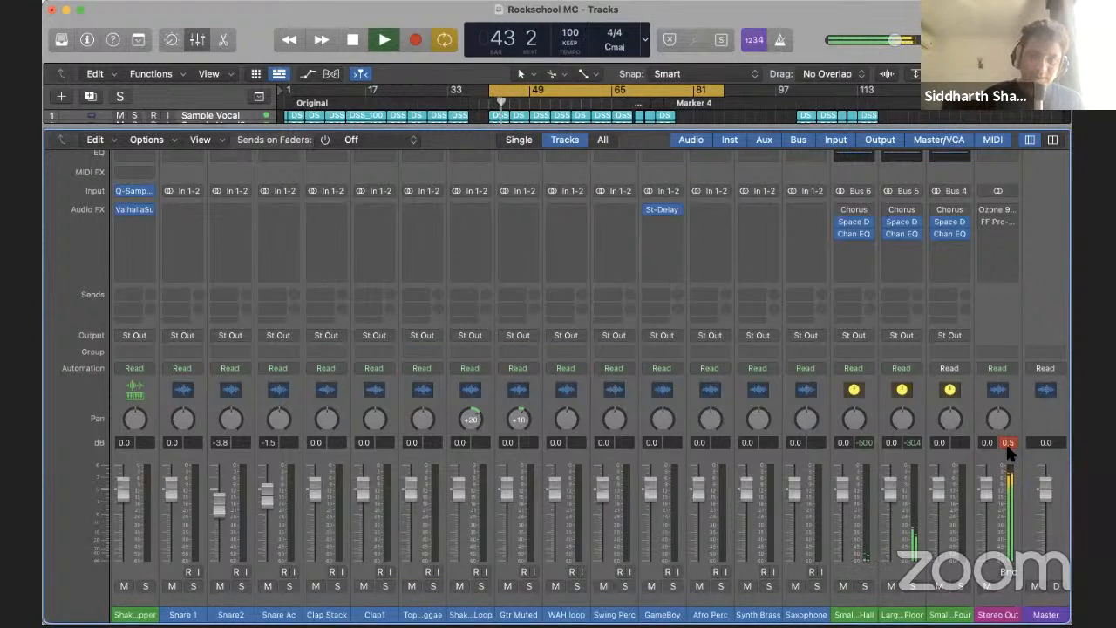
pyautogui.press('space')
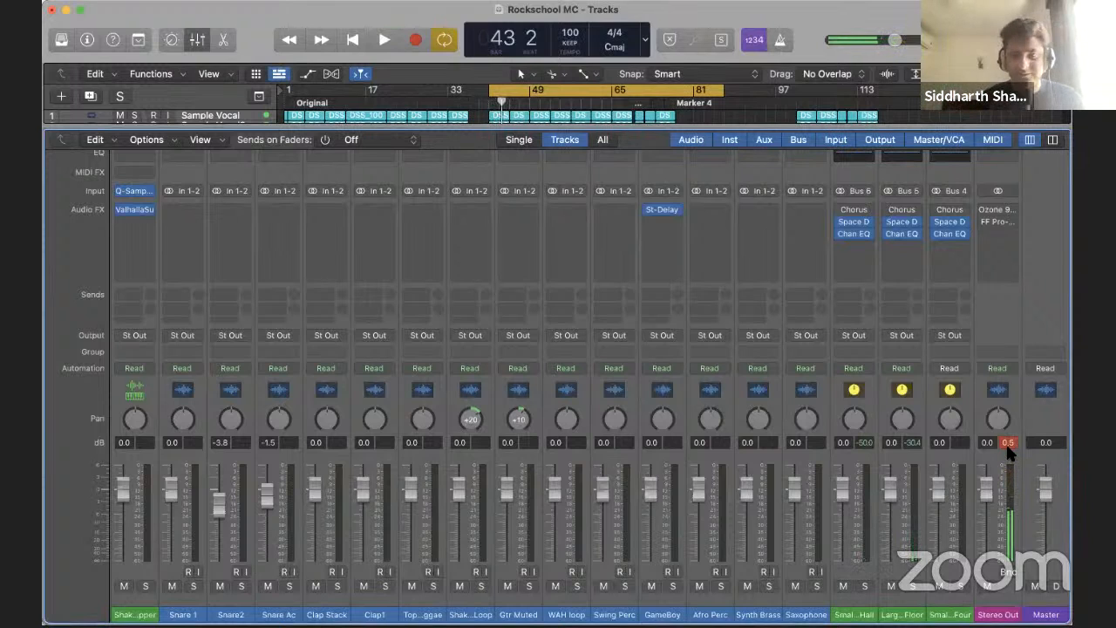
# Reset the Stereo Out peak reading and replay from bar 41 to recheck the level without Ozone 9
pyautogui.click(1009, 442)
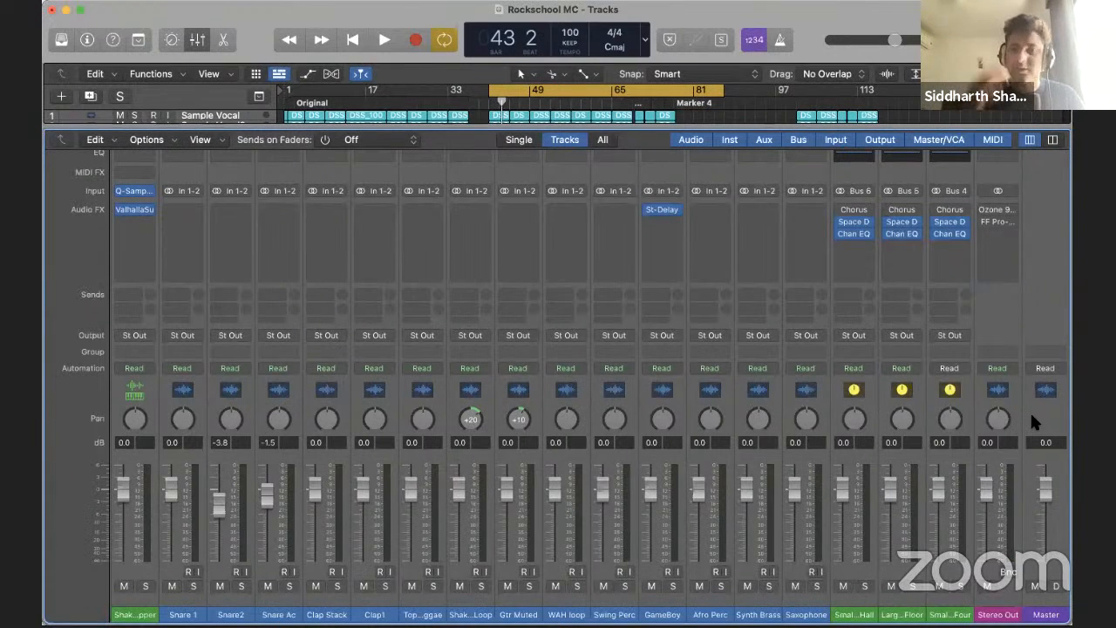
pyautogui.press('space')
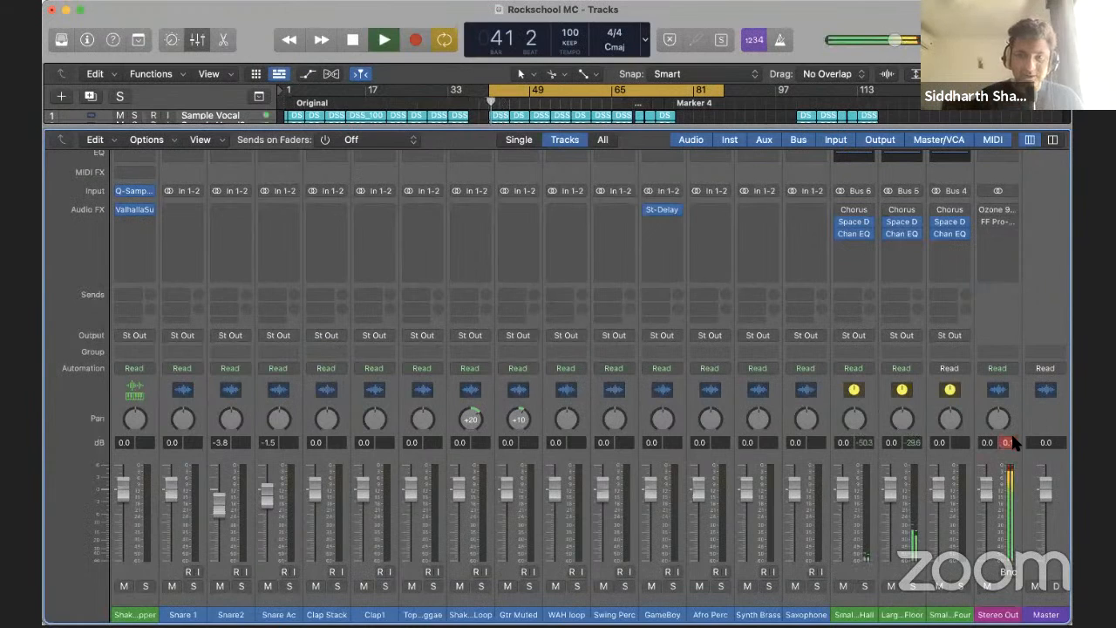
pyautogui.press('space')
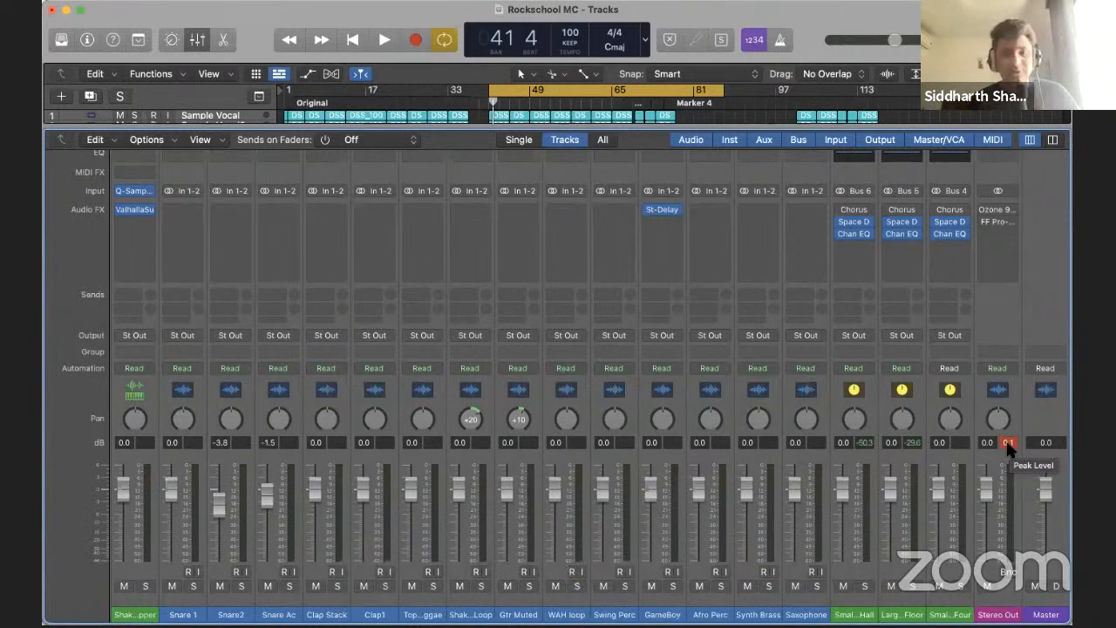
# Close the mixer and join the Sample Vocal regions starting at bar 41 into one new audio file
pyautogui.press('x')
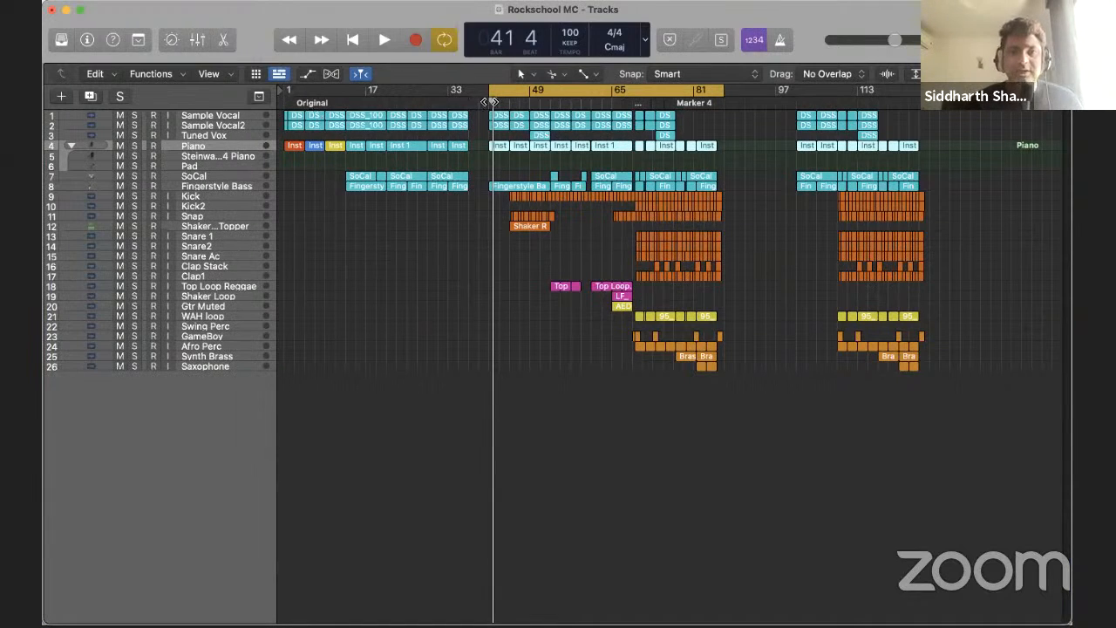
pyautogui.click(489, 102)
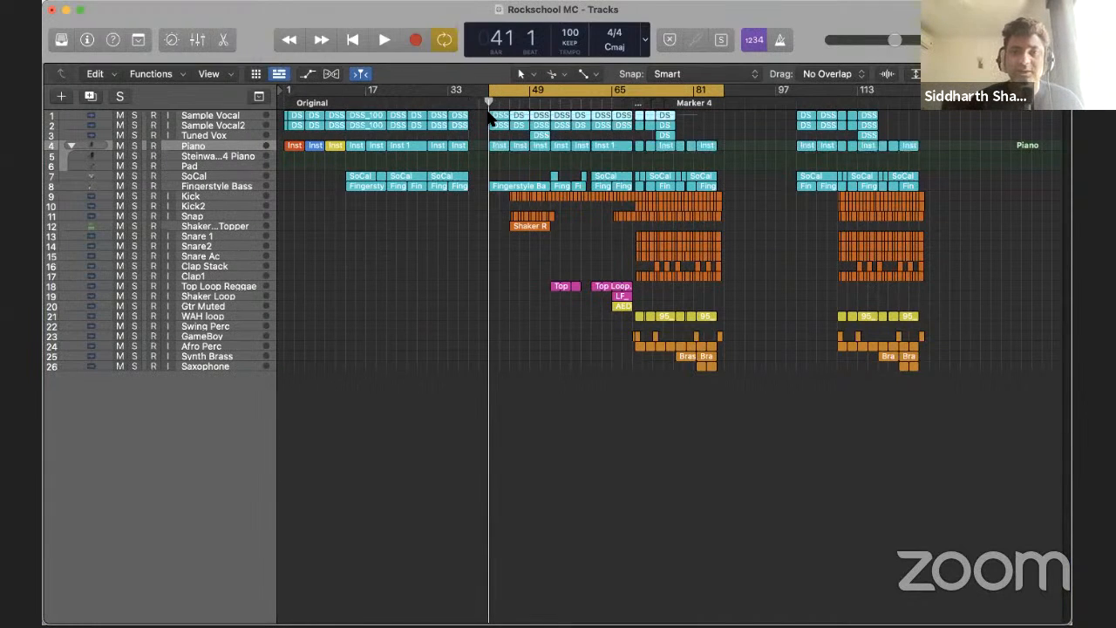
pyautogui.press('super+j')
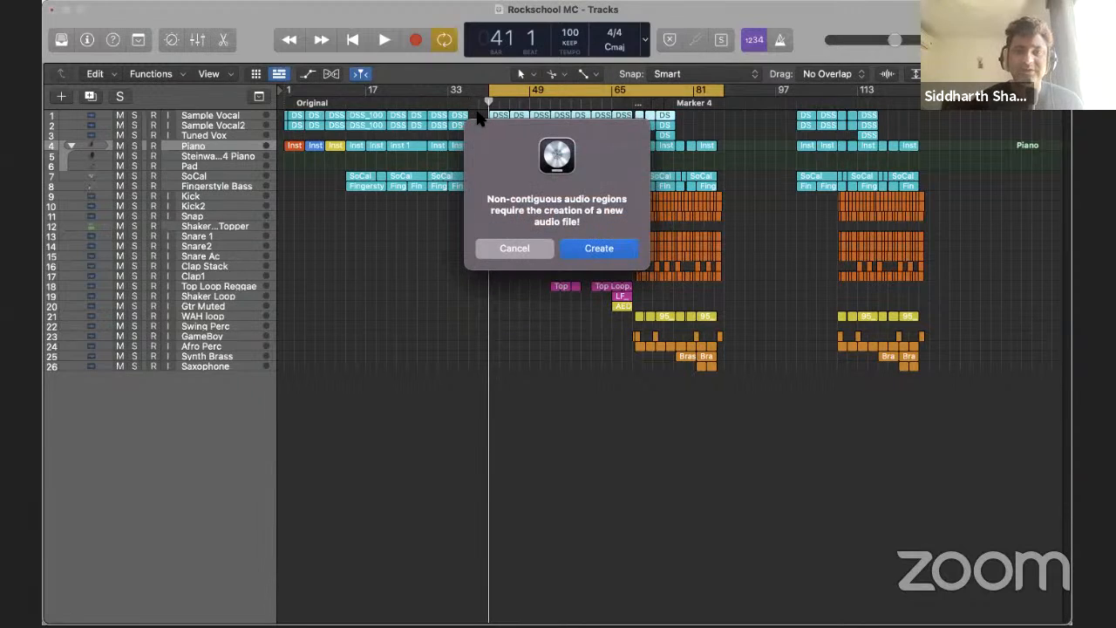
pyautogui.press('Return')
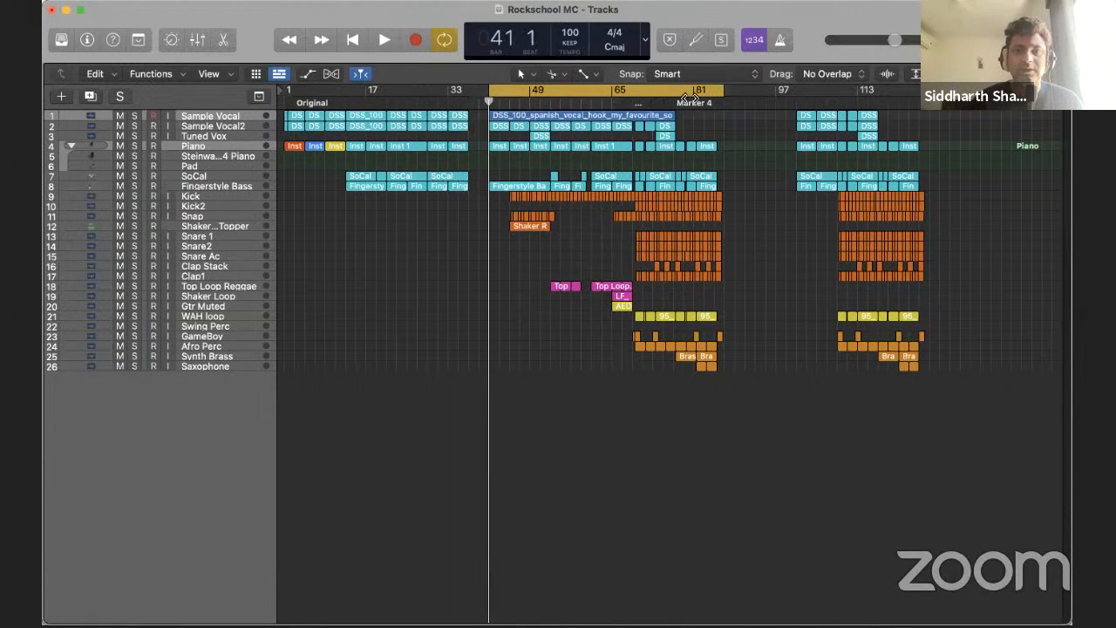
# Join the Sample Vocal2 regions and the Tuned Vox regions within the cycle range into one new audio file per track
pyautogui.moveTo(689, 126); pyautogui.dragTo(478, 129)
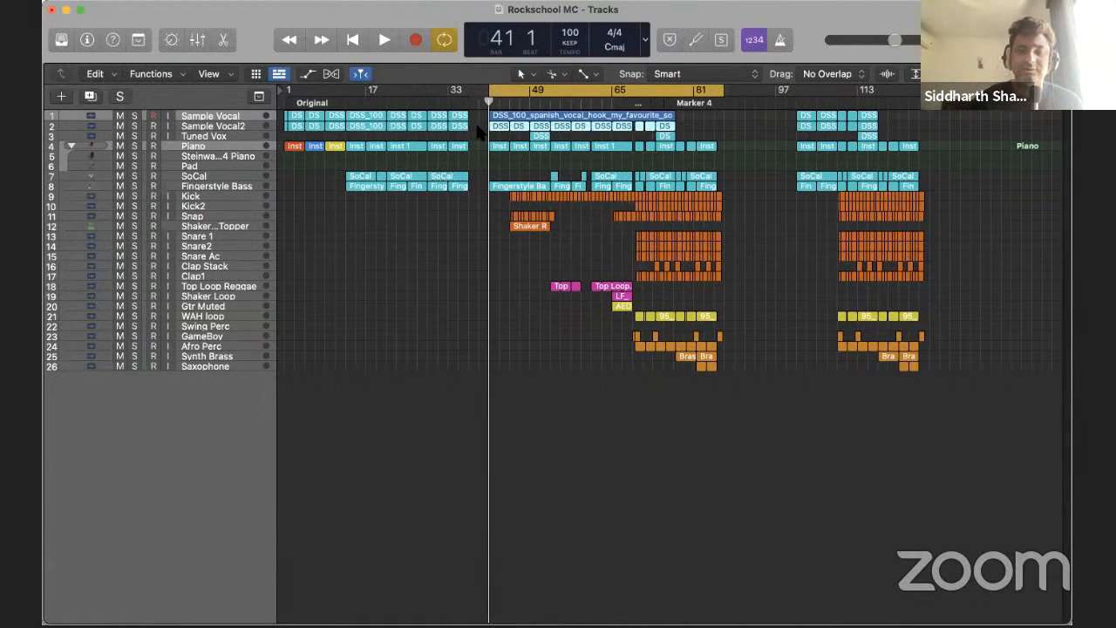
pyautogui.press('super+j')
pyautogui.press('Return')
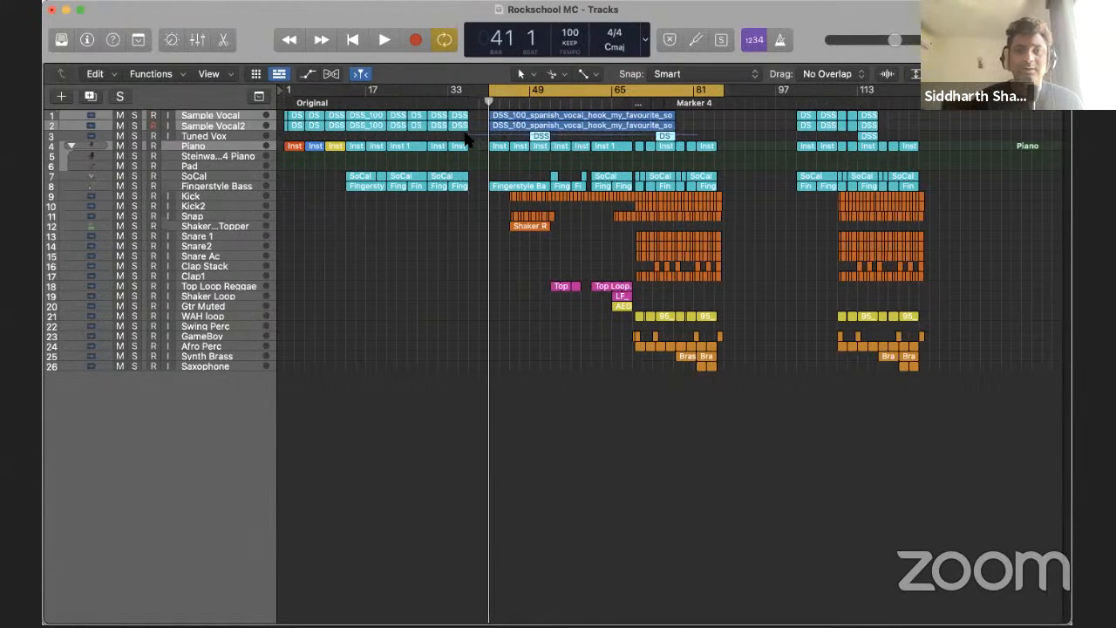
pyautogui.press('super+j')
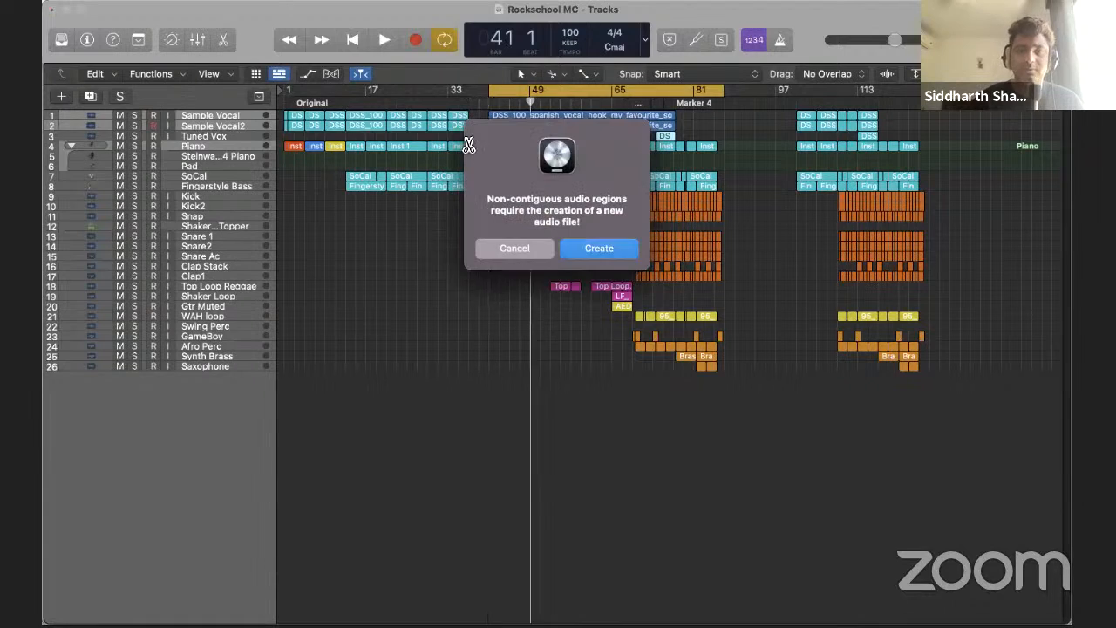
pyautogui.press('Return')
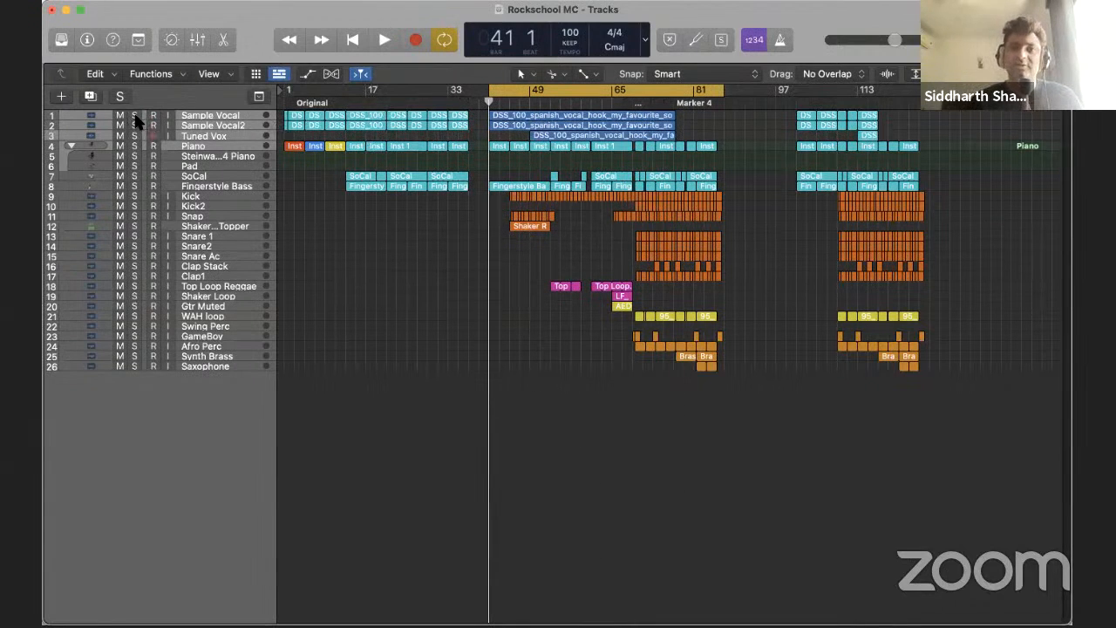
# Join the Sample Vocal regions in the final section, around bars 100 to 115, into one new audio file
pyautogui.click(638, 114)
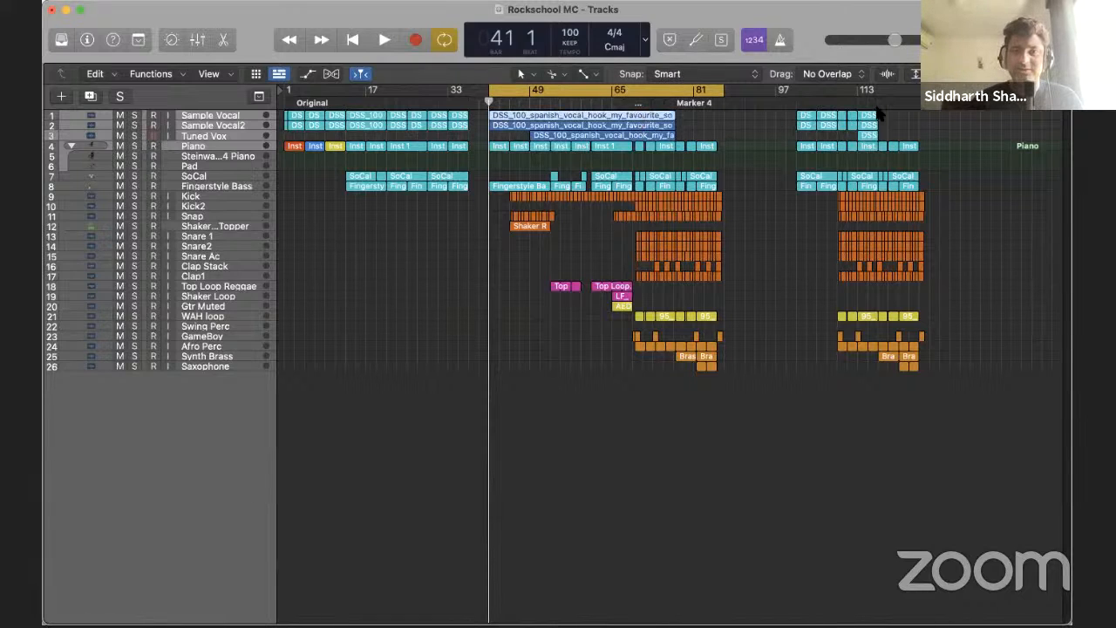
pyautogui.click(844, 114)
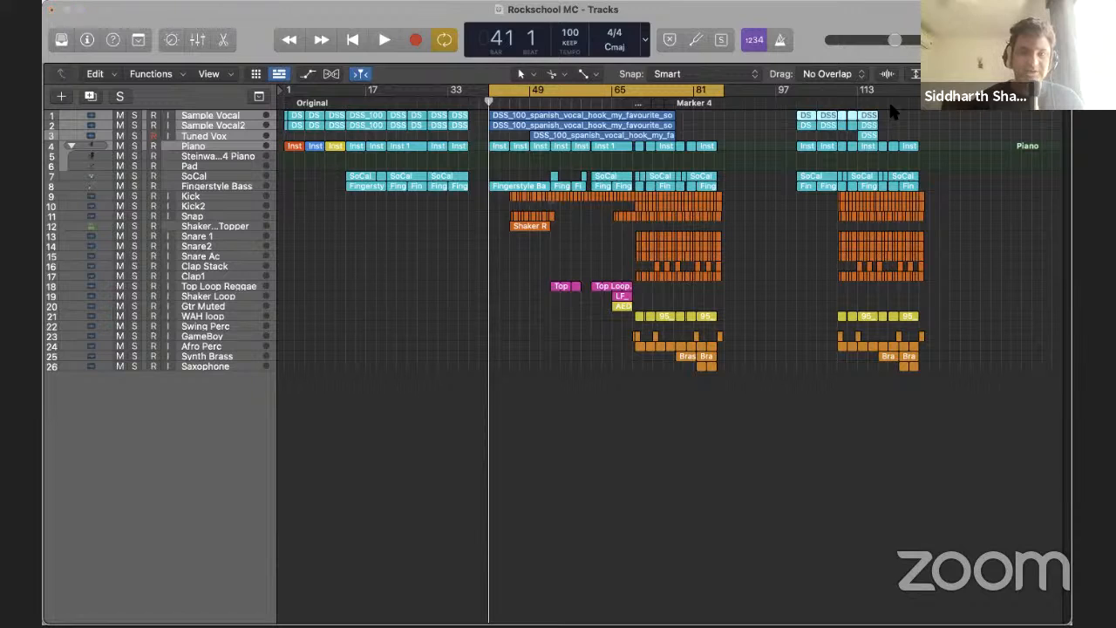
pyautogui.press('super+j')
pyautogui.press('Return')
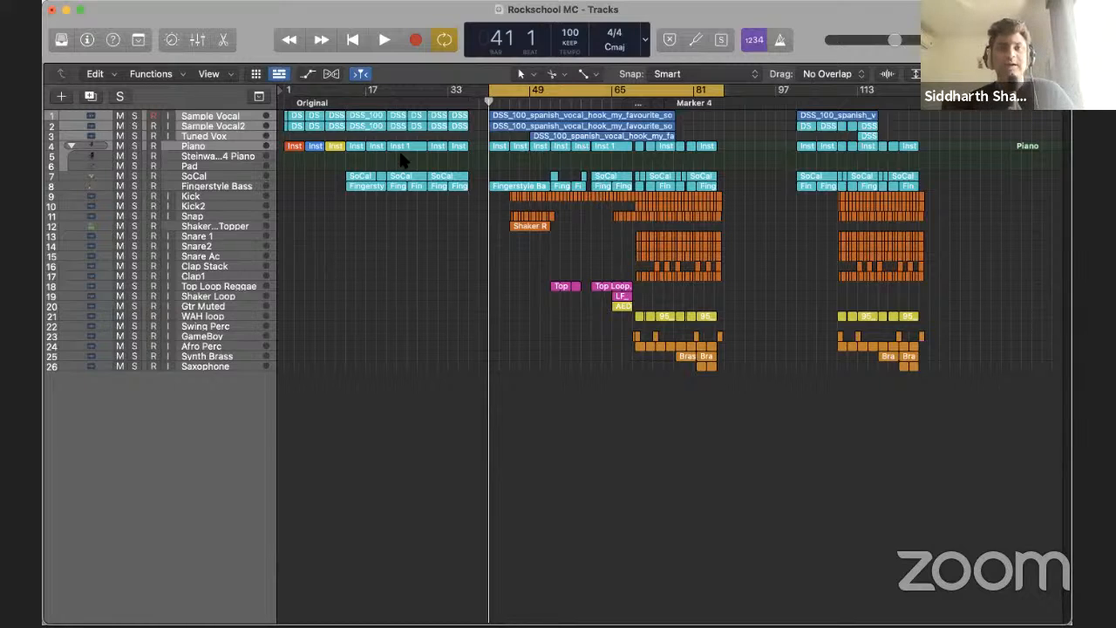
# Solo the Sample Vocal, Sample Vocal2, Tuned Vox and Piano tracks, and select the Sample Vocal track
pyautogui.click(600, 118)
pyautogui.click(133, 116)
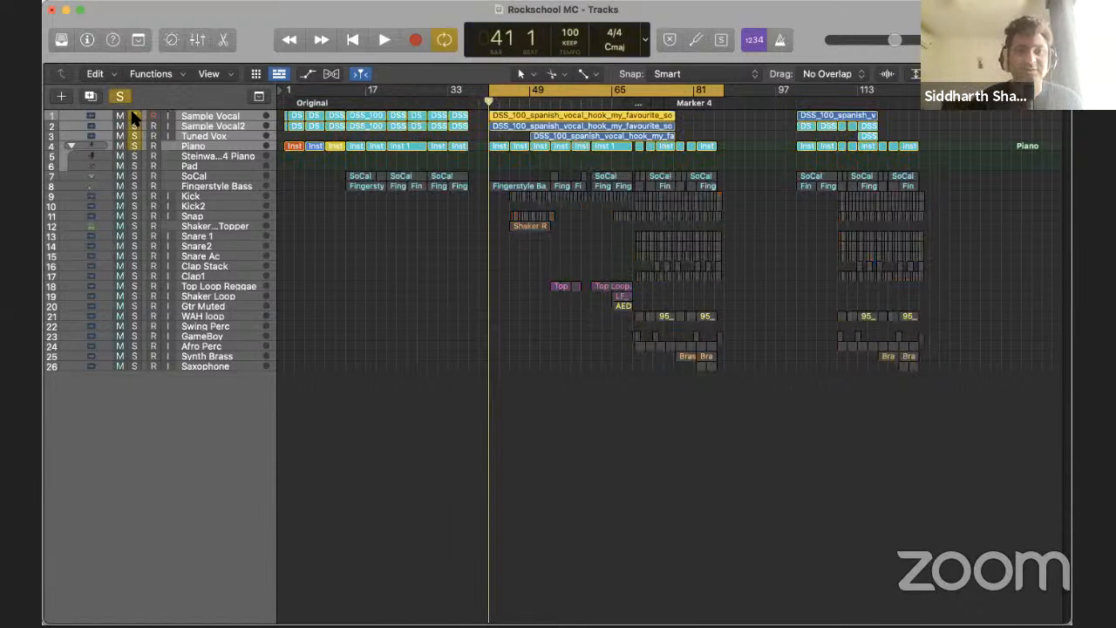
pyautogui.click(134, 117)
pyautogui.moveTo(133, 116); pyautogui.dragTo(134, 146)
pyautogui.click(212, 145)
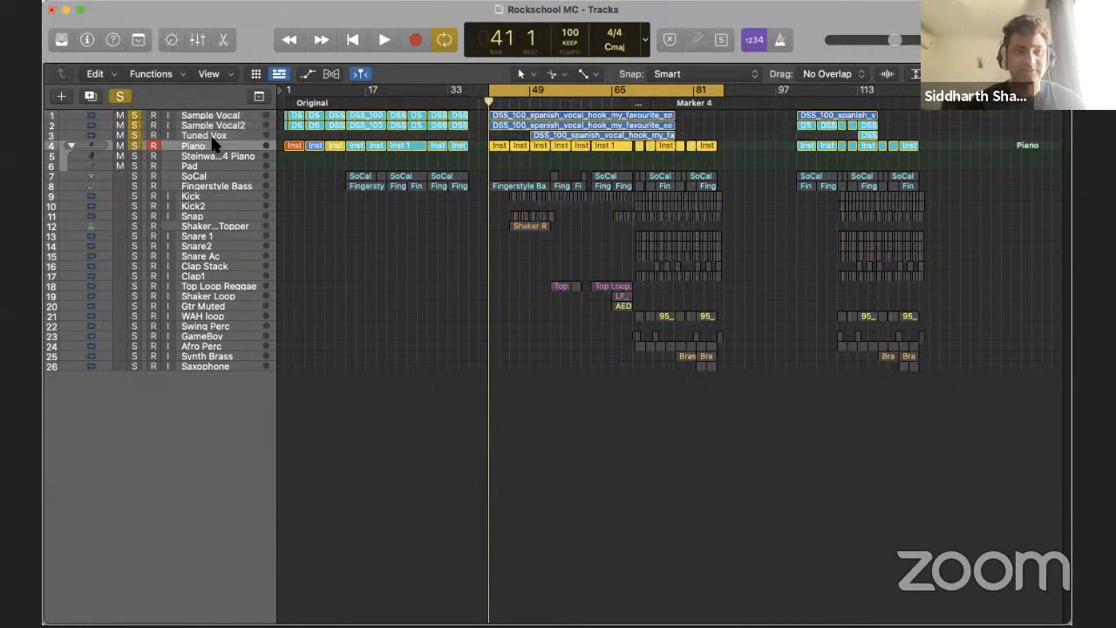
pyautogui.click(216, 117)
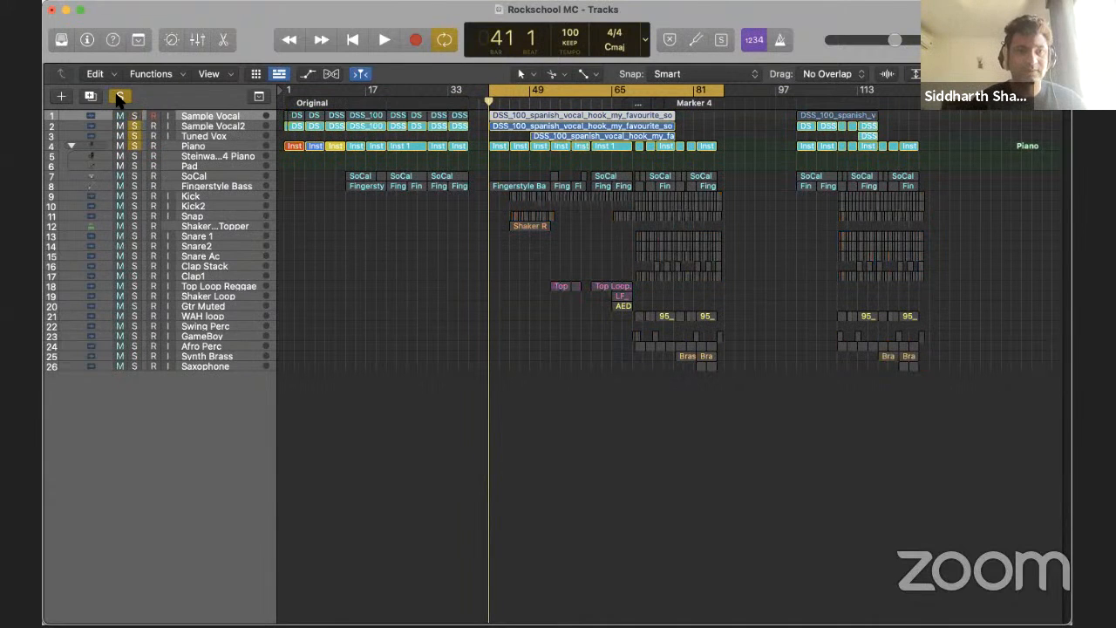
# Clear the existing solos, solo only the Sample Vocal track, and enlarge its waveform at bar 41 while playing it briefly
pyautogui.click(119, 96)
pyautogui.click(135, 118)
pyautogui.press('space')
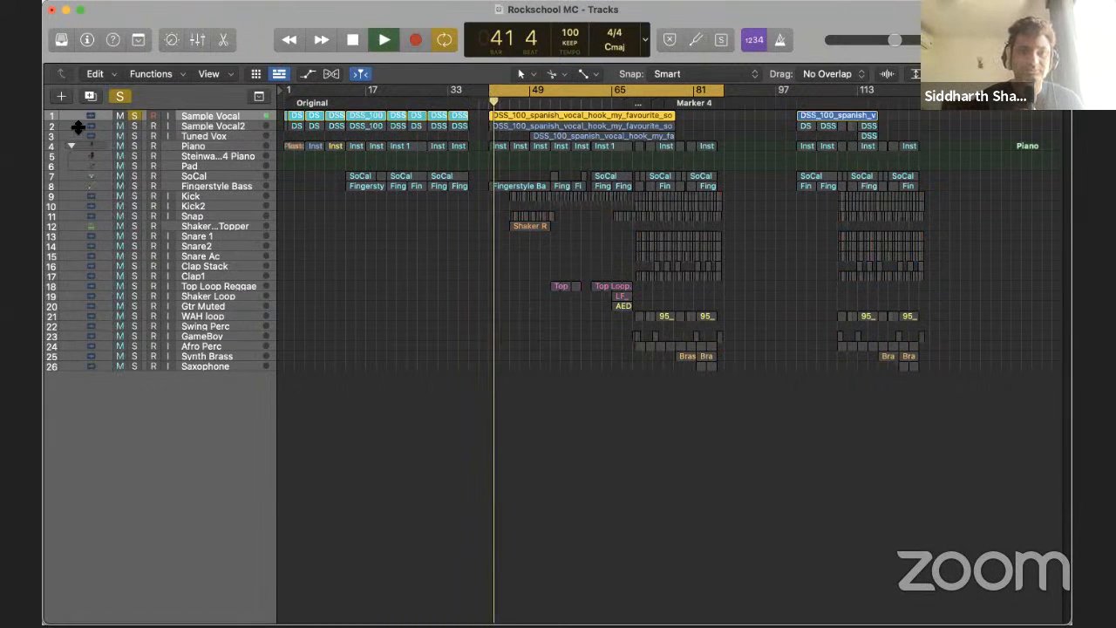
pyautogui.moveTo(76, 121); pyautogui.dragTo(105, 247)
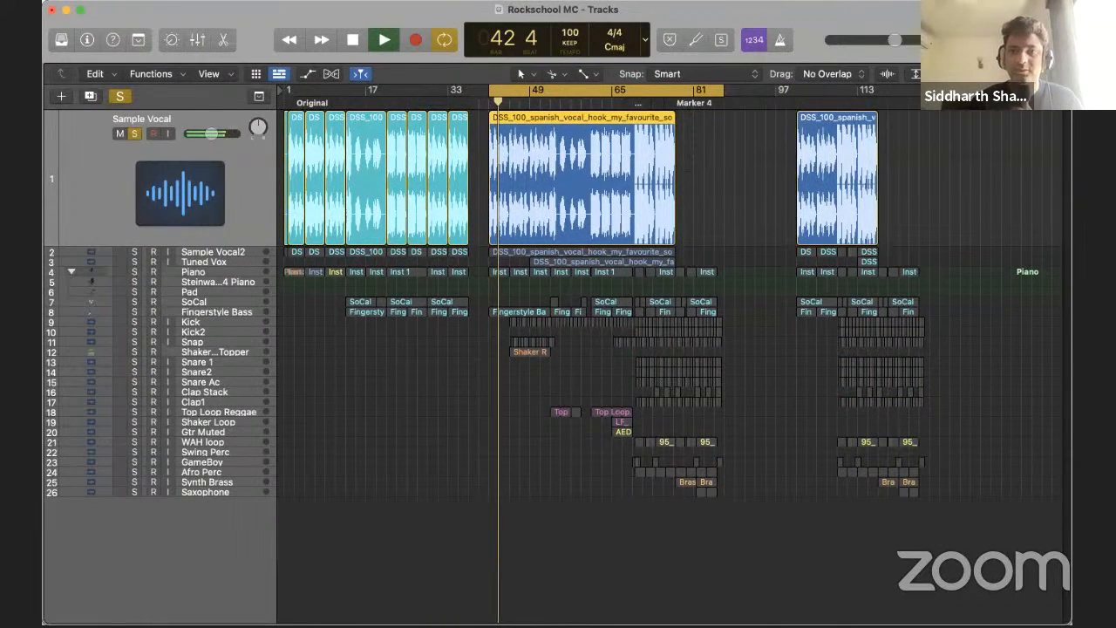
pyautogui.press('z')
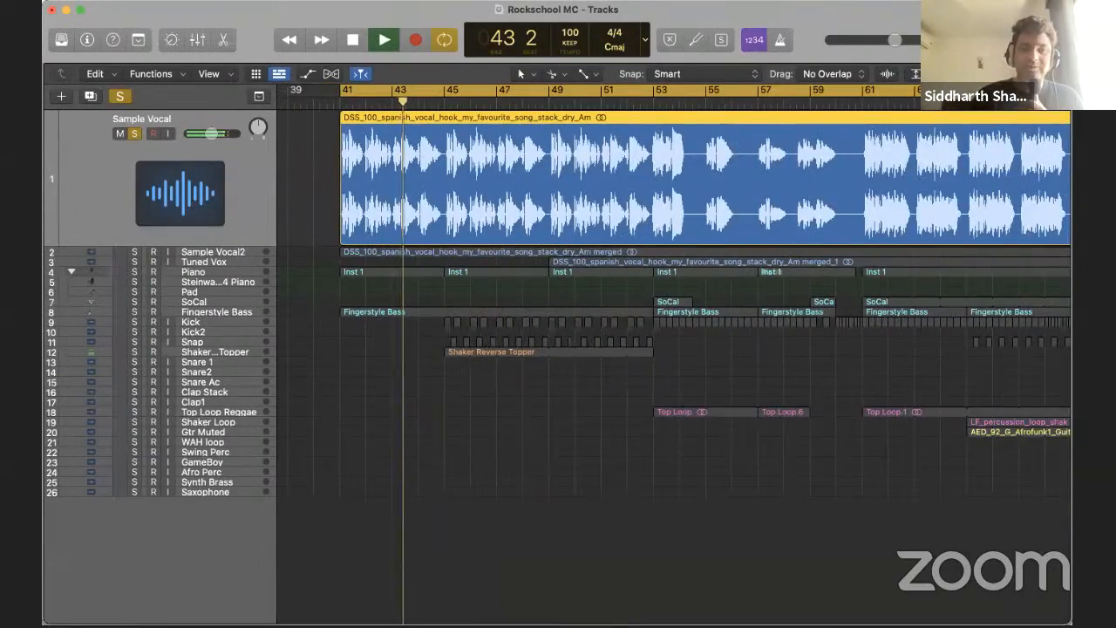
pyautogui.press('space')
# Show the mixer, look through the channel strips and play the soloed Sample Vocal to check its level
pyautogui.press('x')
pyautogui.hscroll(5, 1033, 179)
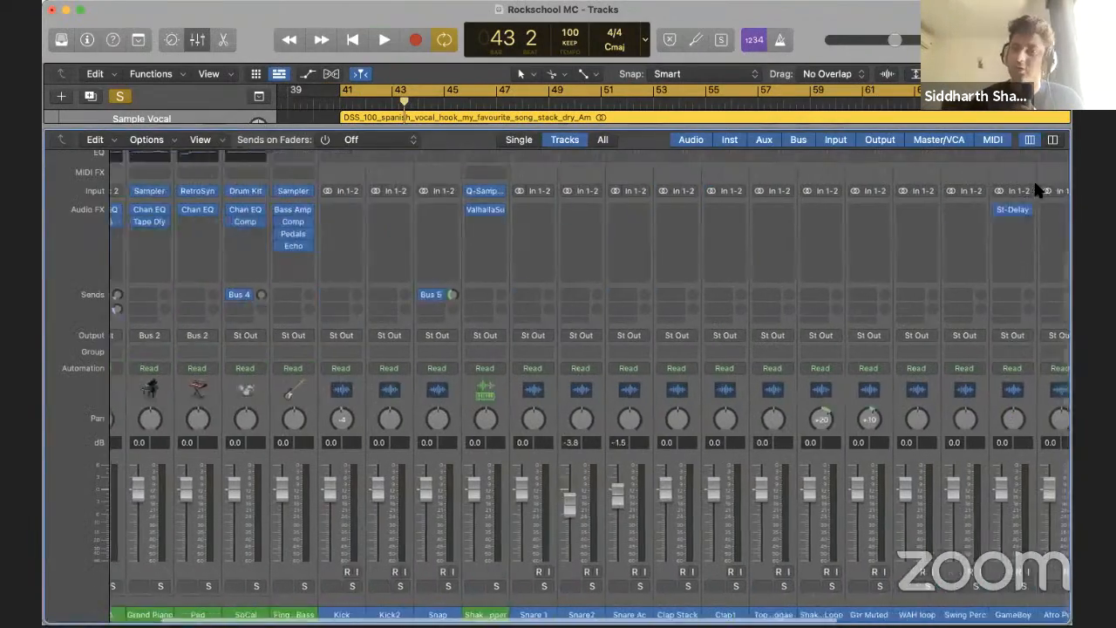
pyautogui.hscroll(3, 1038, 190)
pyautogui.hscroll(-10, 1037, 190)
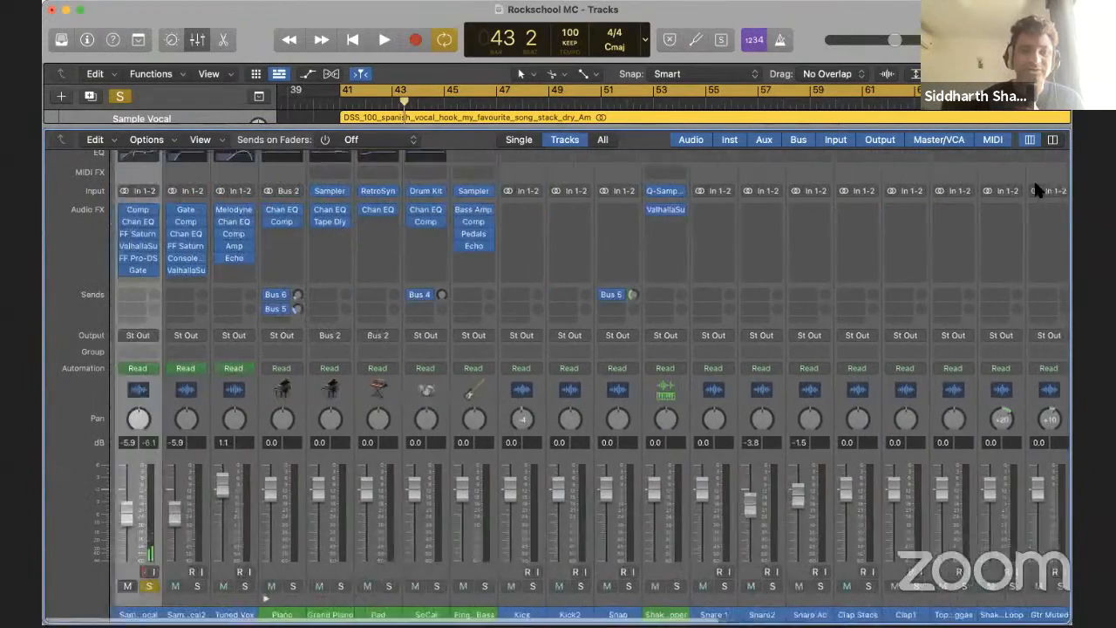
pyautogui.press('space')
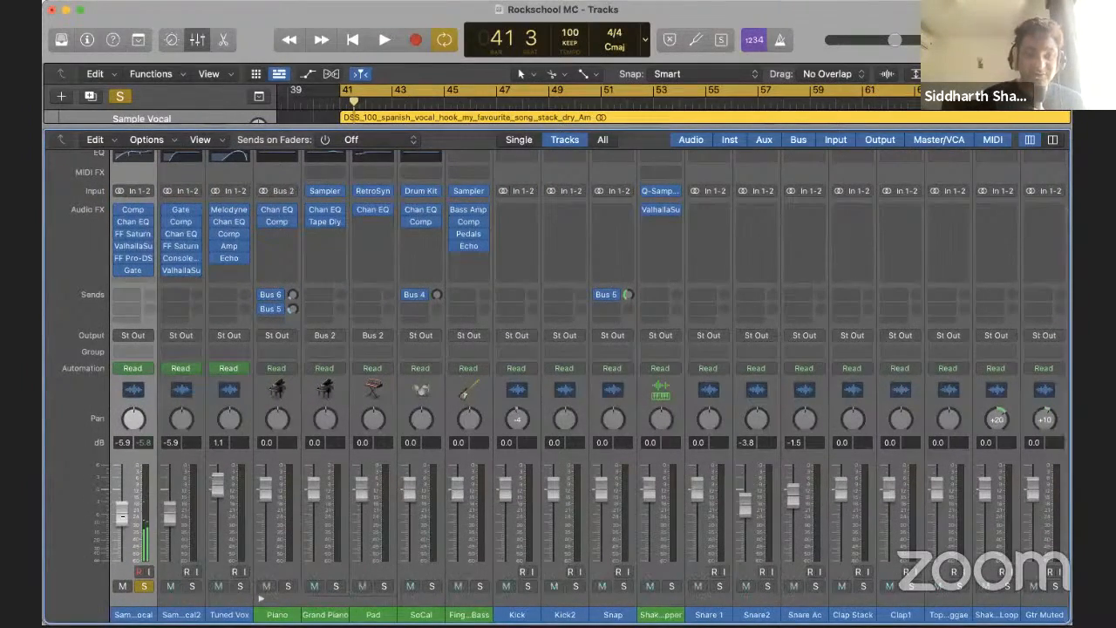
# Try to reset the Sample Vocal fader to 0 dB around short playbacks, and clear its peak level reading
pyautogui.keyDown('alt'); pyautogui.click(118, 500); pyautogui.keyUp('alt')
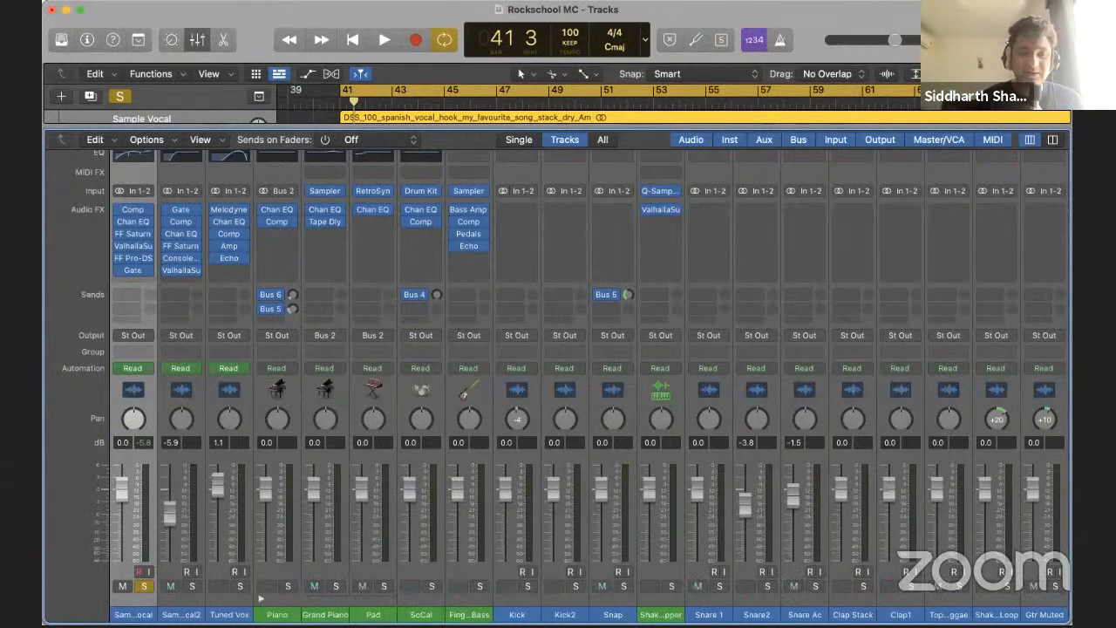
pyautogui.press('space')
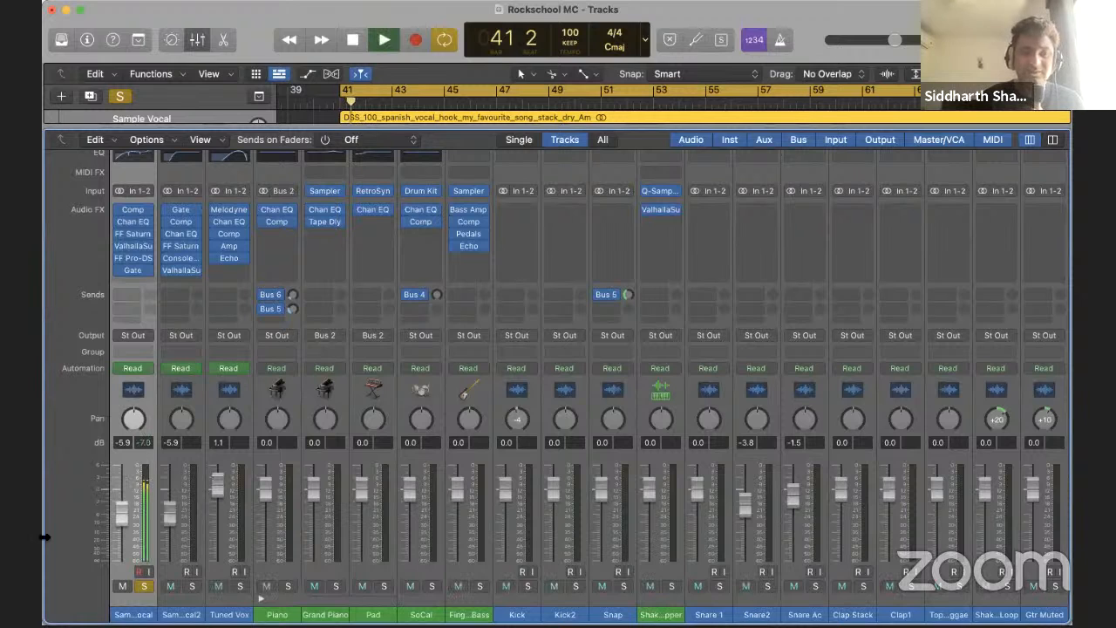
pyautogui.moveTo(123, 506); pyautogui.dragTo(118, 463)
pyautogui.press('space')
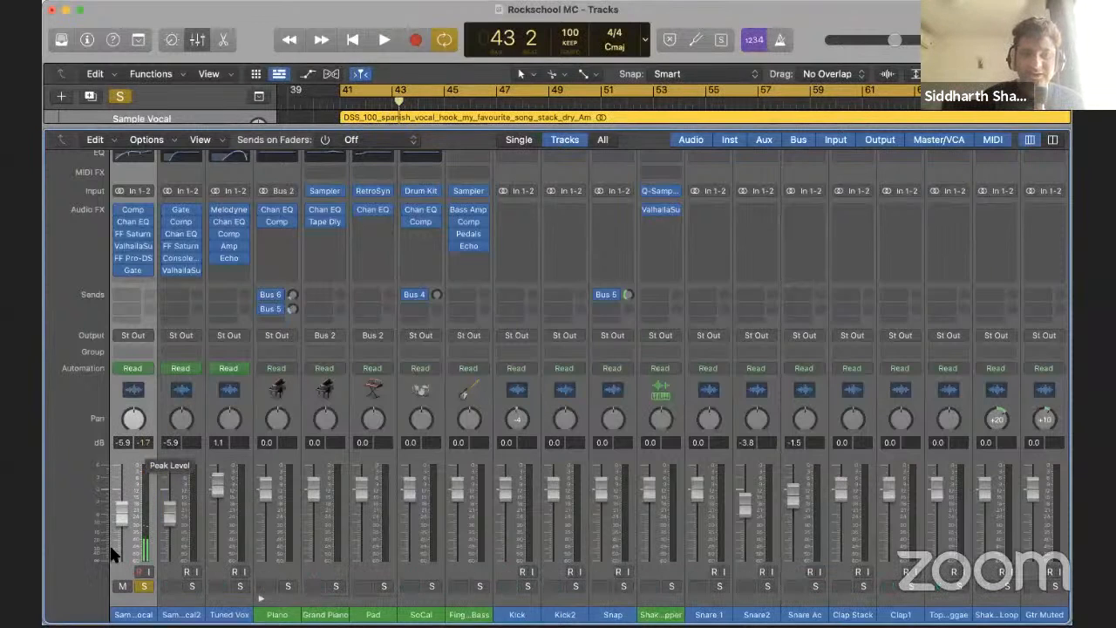
pyautogui.keyDown('alt'); pyautogui.click(119, 502); pyautogui.keyUp('alt')
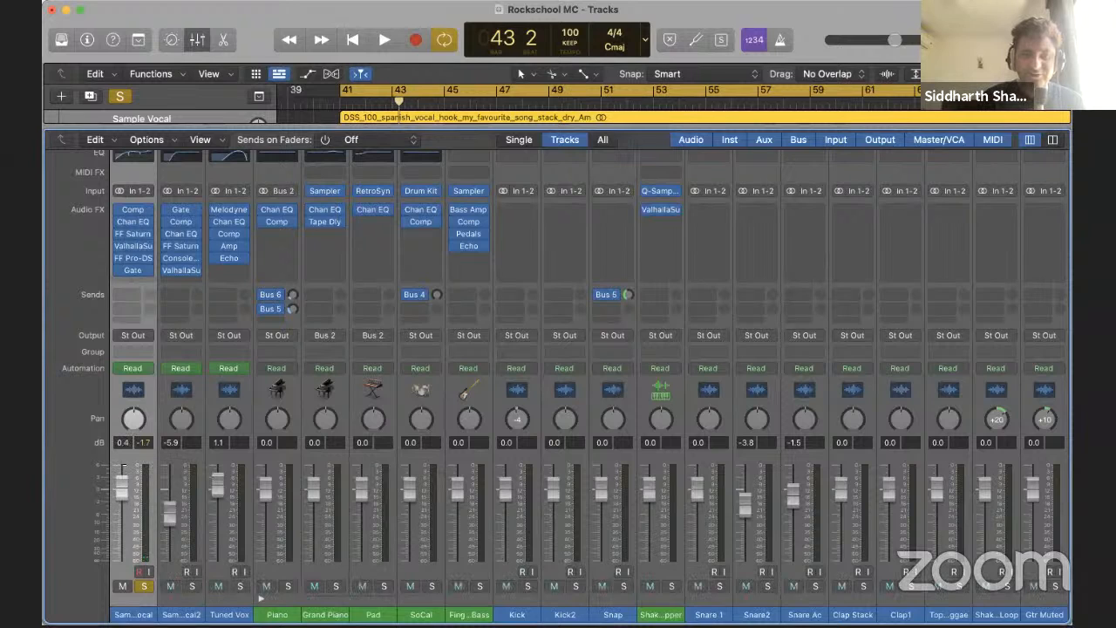
pyautogui.click(145, 443)
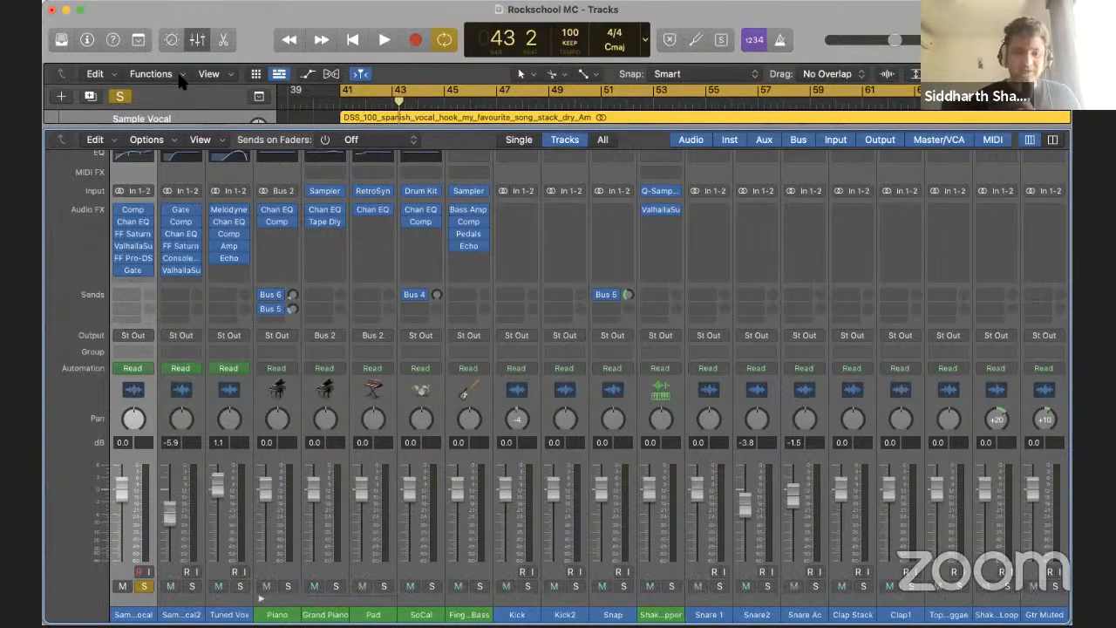
# Close the mixer, show the inspector and set the gain of the Sample Vocal region at bar 41 to -8.0 dB
pyautogui.press('x')
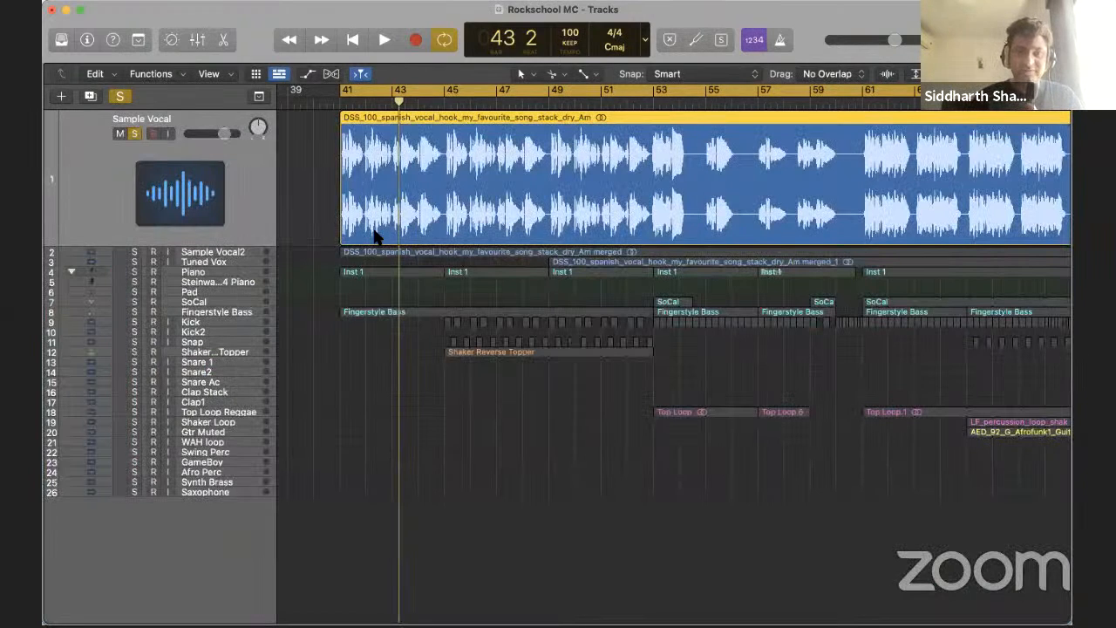
pyautogui.press('x')
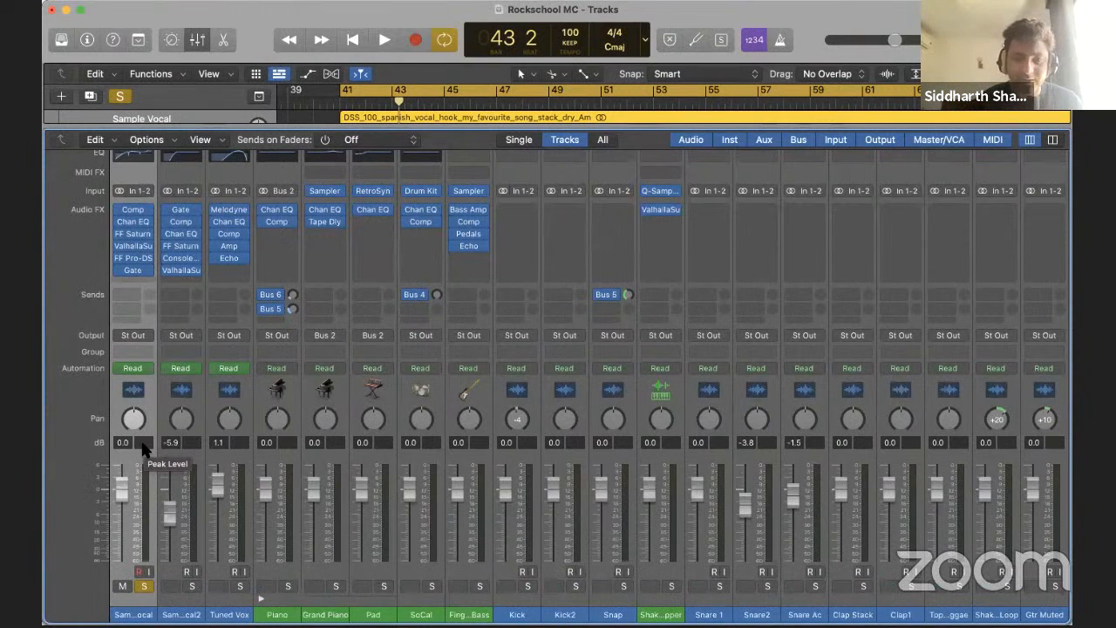
pyautogui.press('x')
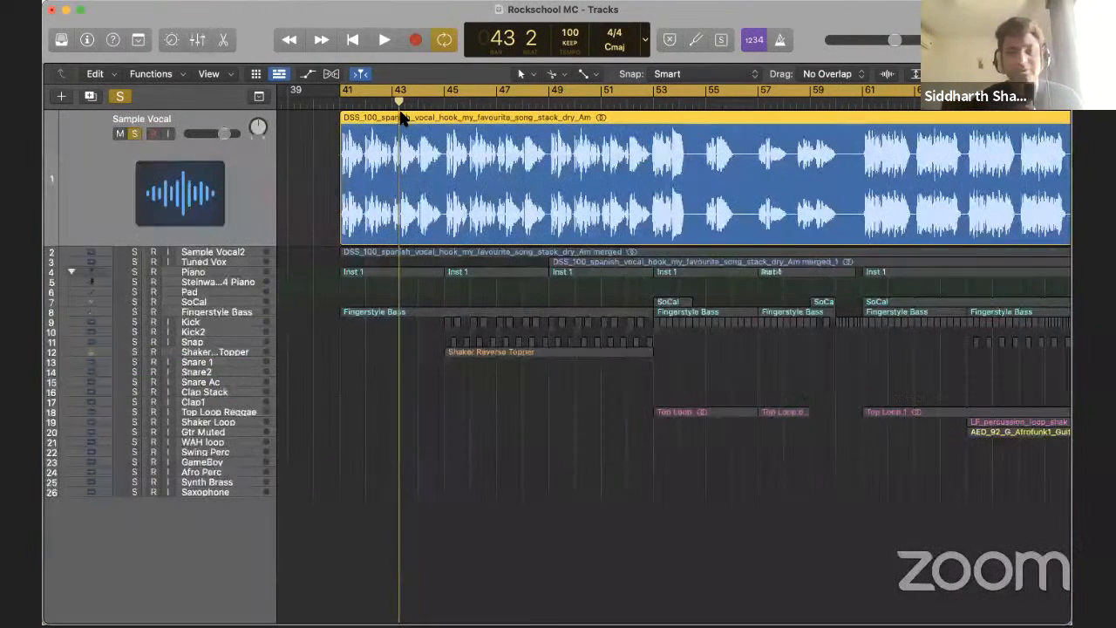
pyautogui.click(88, 41)
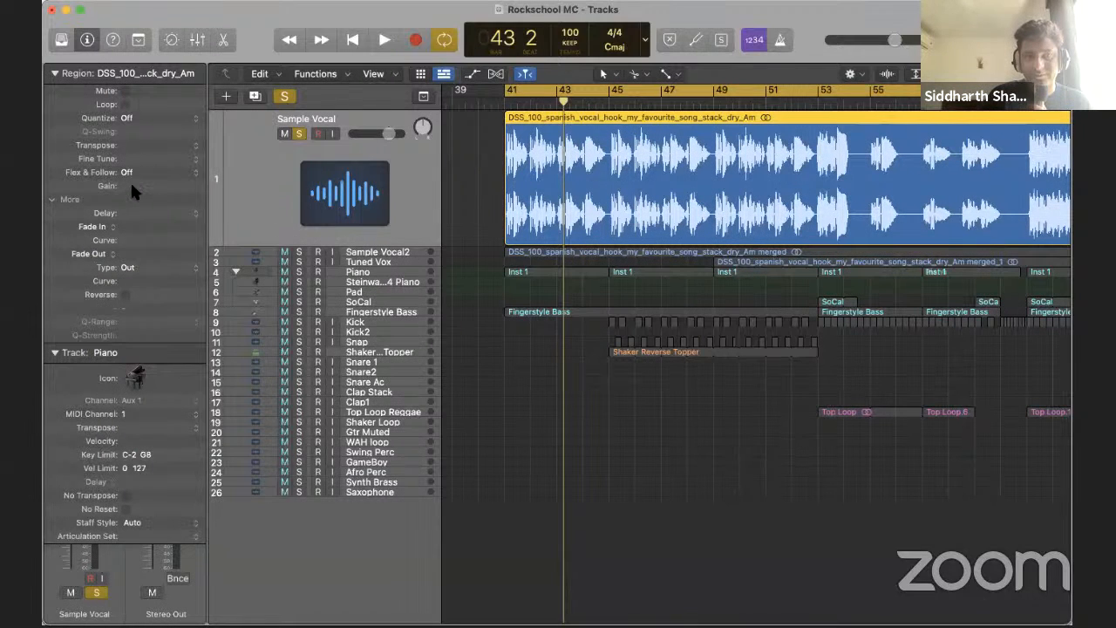
pyautogui.moveTo(131, 186); pyautogui.dragTo(138, 245)
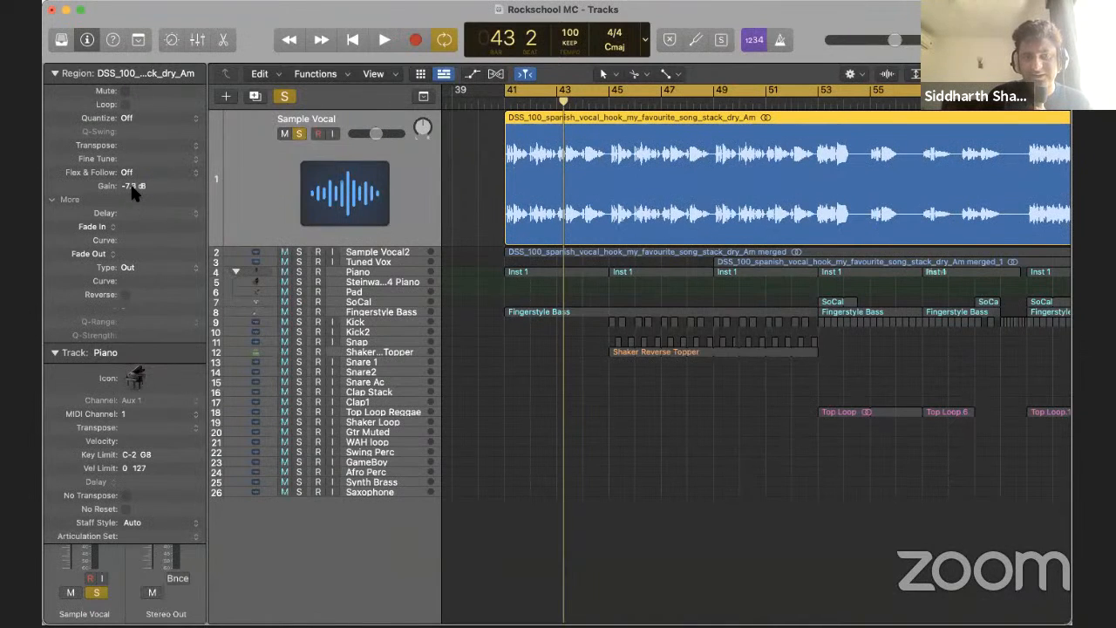
pyautogui.moveTo(131, 197); pyautogui.dragTo(135, 220)
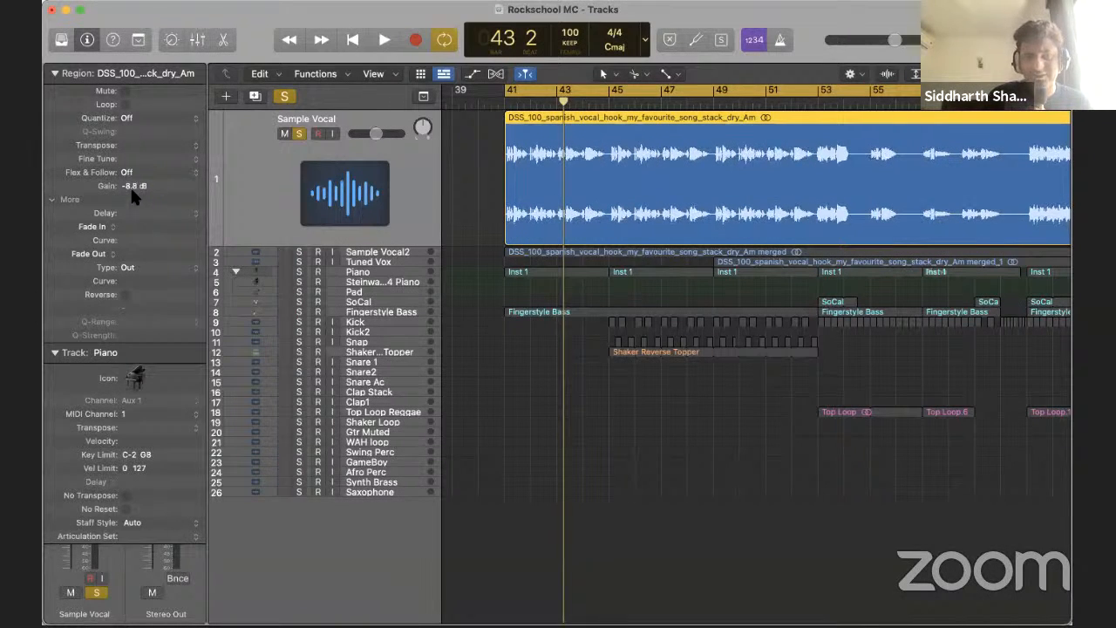
pyautogui.doubleClick(131, 186)
pyautogui.write('-8')
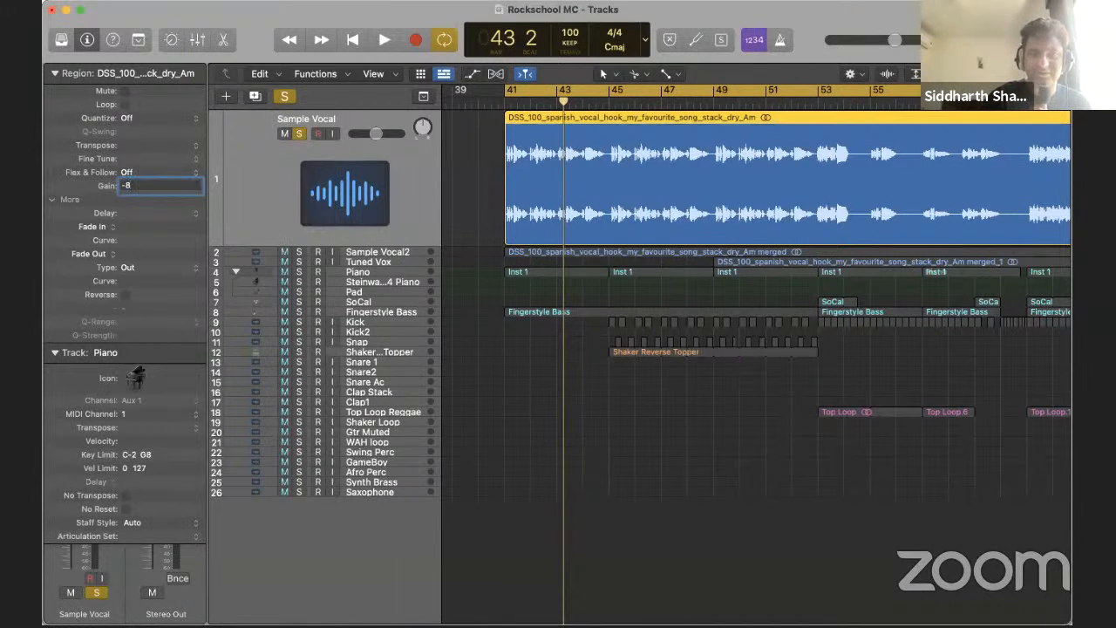
pyautogui.press('Return')
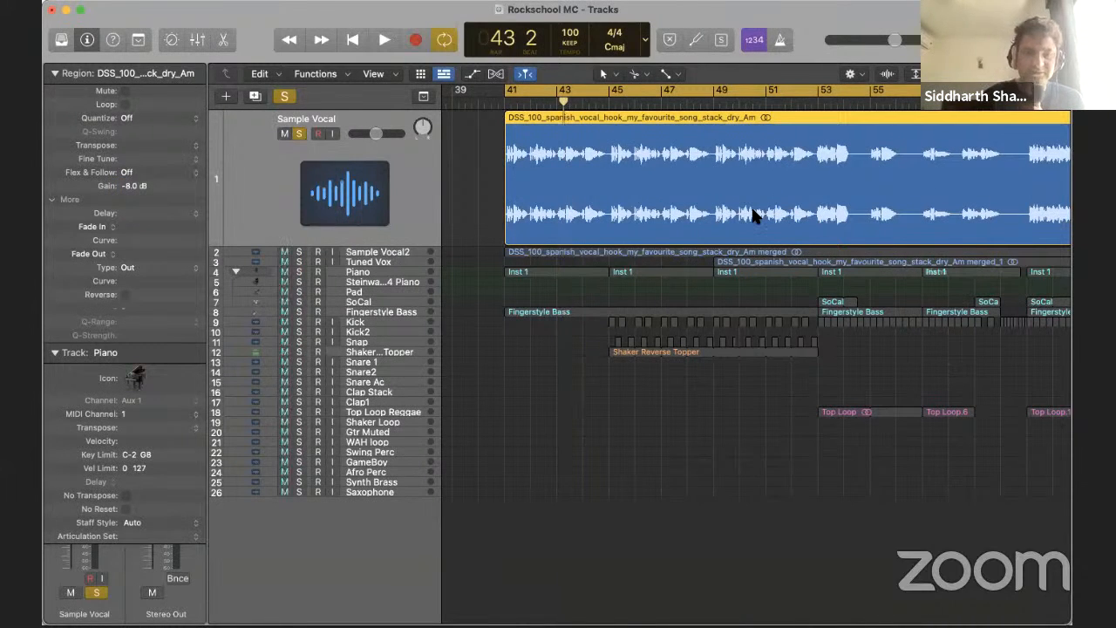
# Show the mixer and play the Sample Vocal to check its peak level with the reduced region gain
pyautogui.press('x')
pyautogui.press('space')
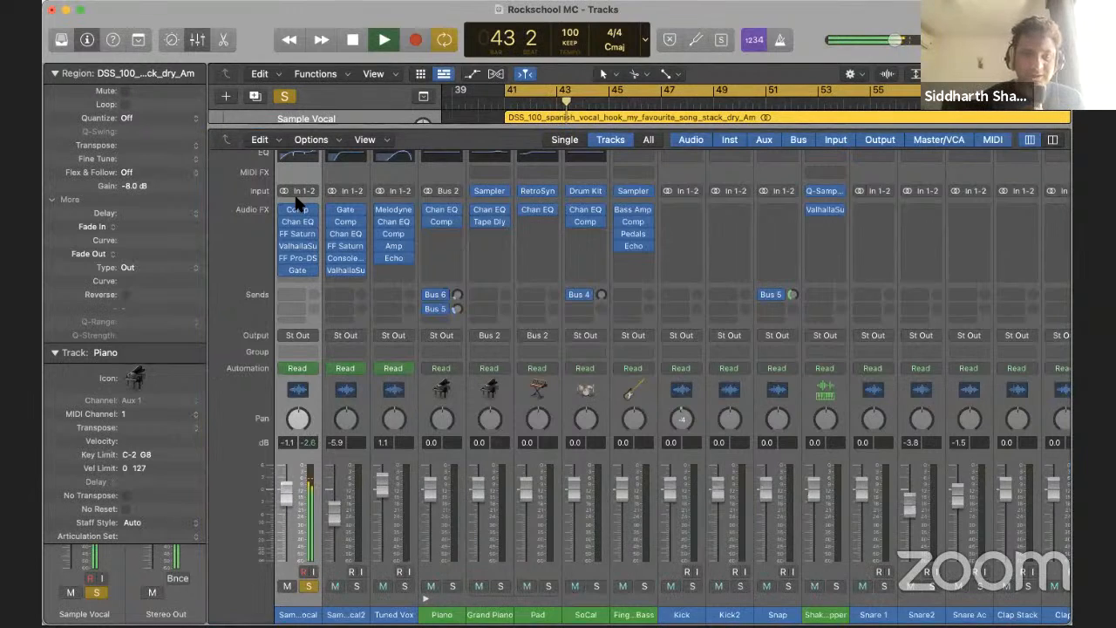
pyautogui.press('space')
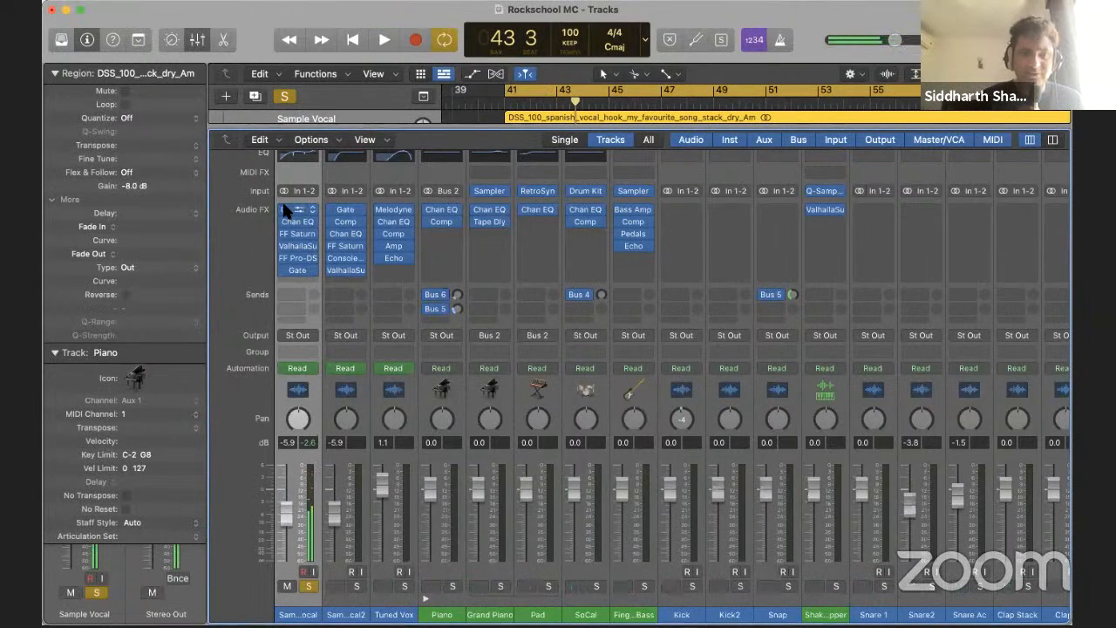
# Bypass all Sample Vocal plug-ins and play the cycle range with the channel fader set to 0 dB
pyautogui.click(283, 246)
pyautogui.click(284, 258)
pyautogui.click(283, 270)
pyautogui.press('space')
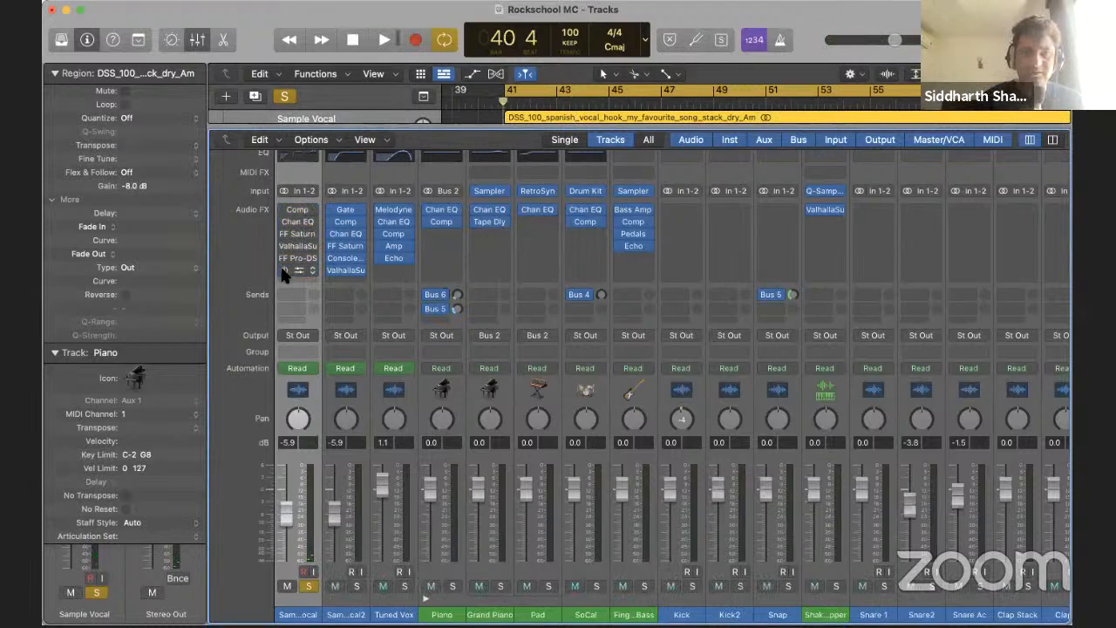
pyautogui.click(285, 512)
pyautogui.write('0')
pyautogui.press('Return')
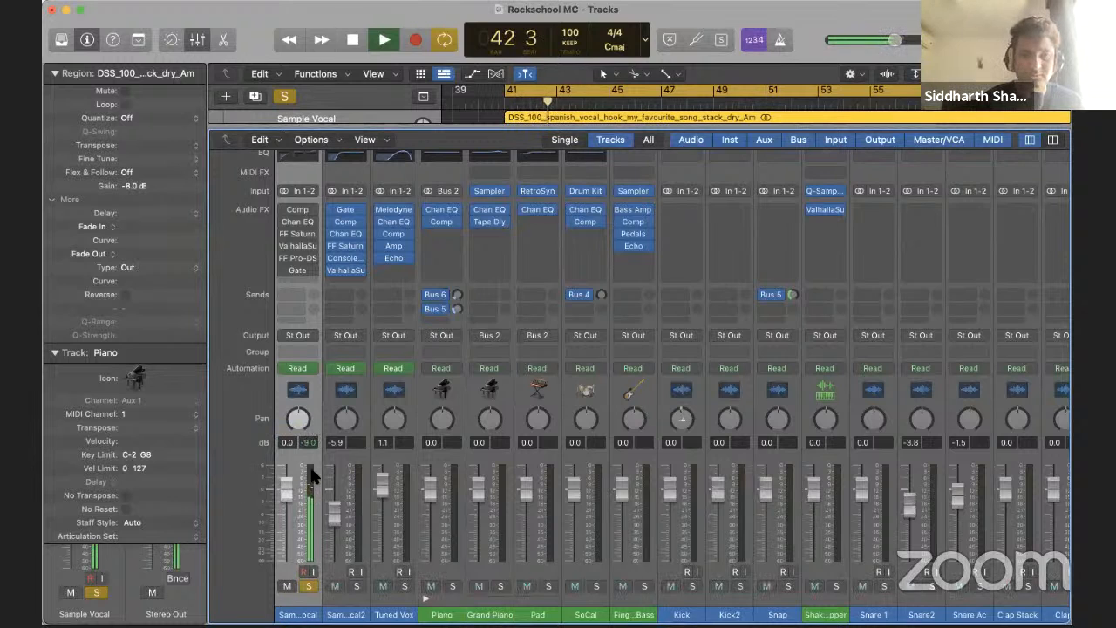
# Remove every plug-in from the Sample Vocal channel: Compressor, Channel EQ, FF Saturn, ValhallaSupermassive, FF Pro-DS and Noise Gate
pyautogui.click(316, 209)
pyautogui.click(319, 222)
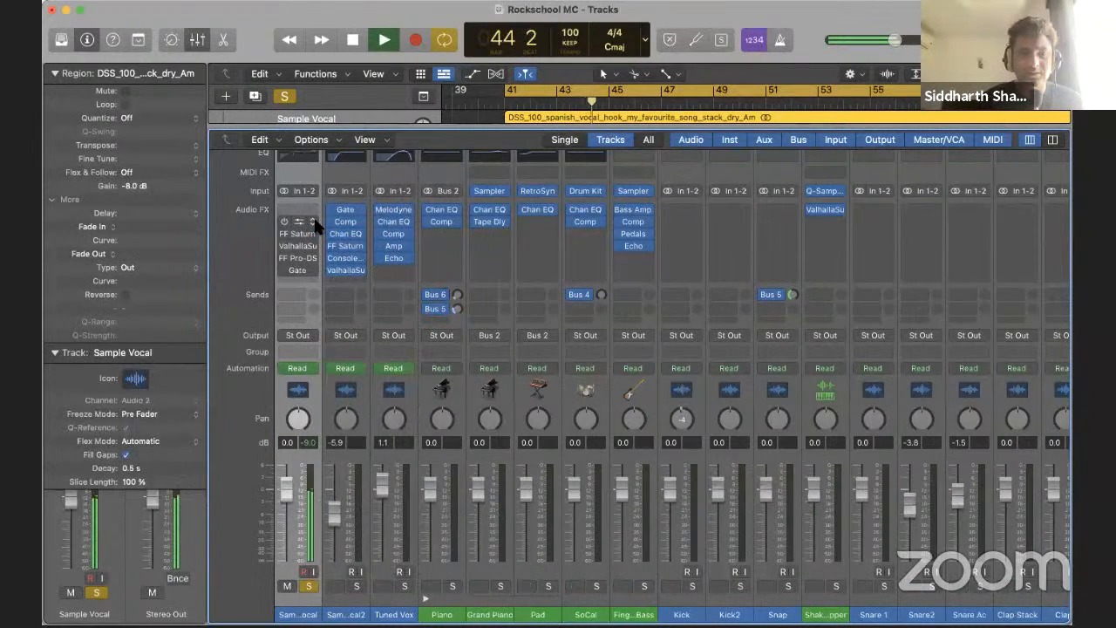
pyautogui.click(321, 224)
pyautogui.click(322, 236)
pyautogui.click(315, 241)
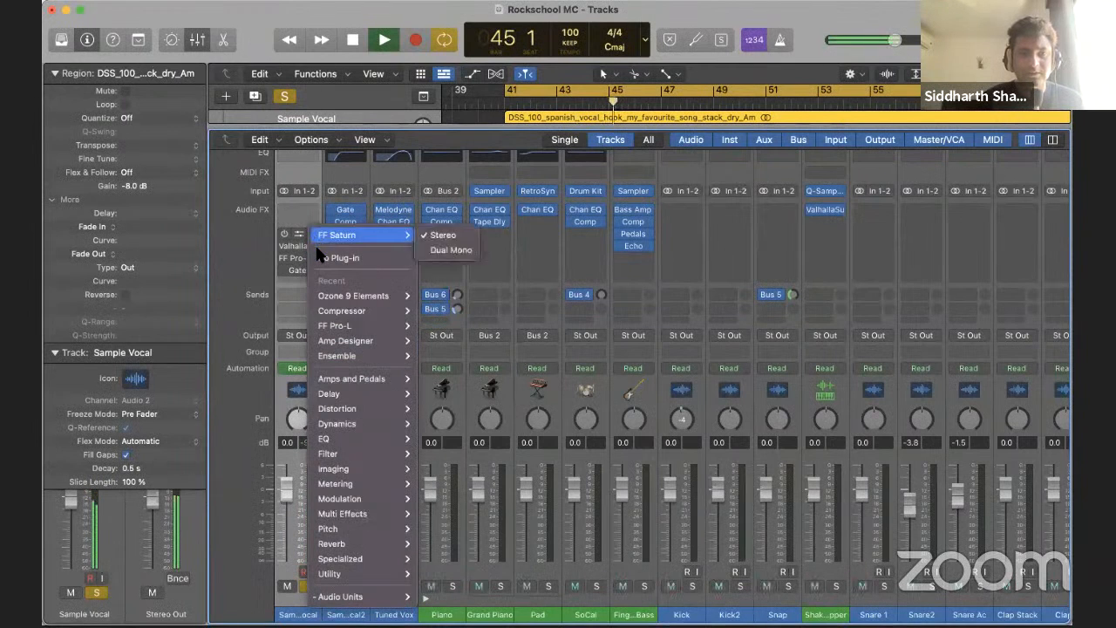
pyautogui.click(316, 251)
pyautogui.click(312, 247)
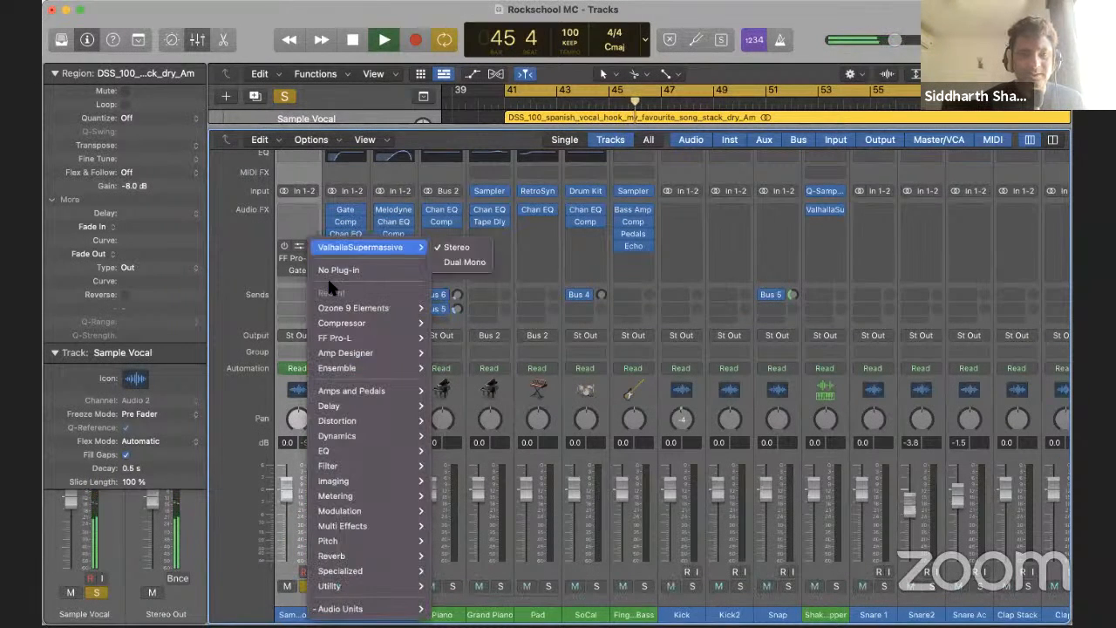
pyautogui.click(343, 261)
pyautogui.press('space')
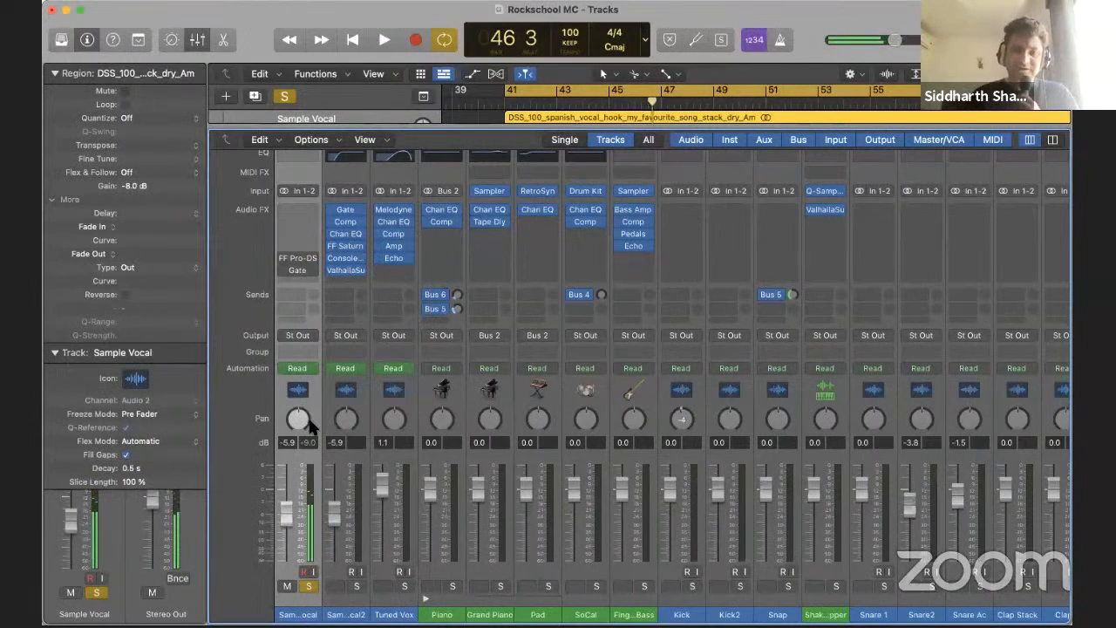
pyautogui.click(313, 260)
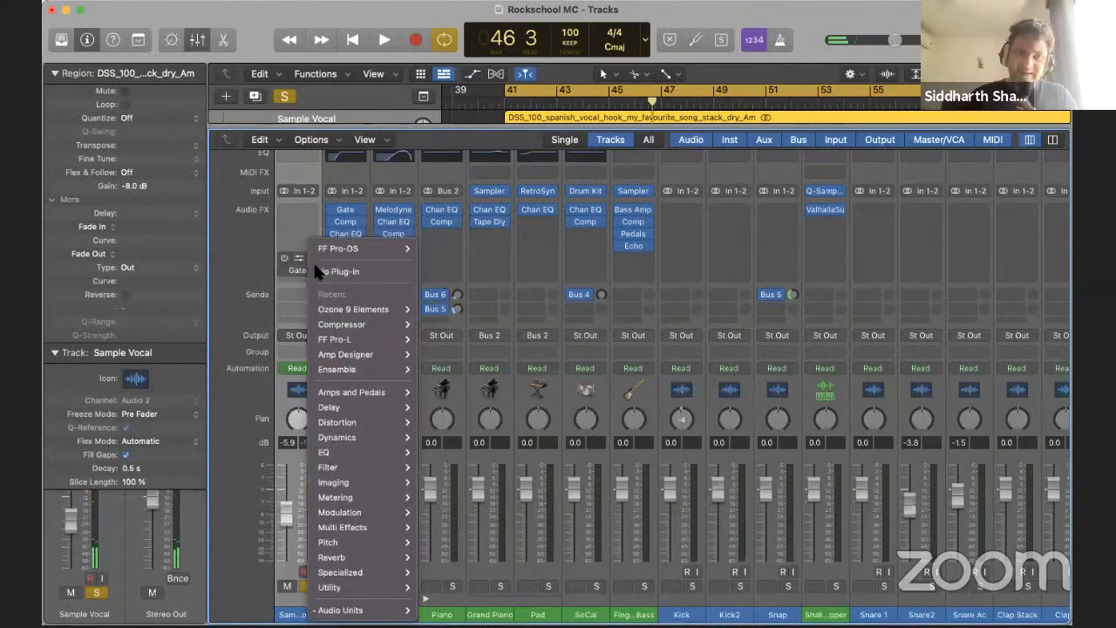
pyautogui.click(318, 270)
pyautogui.click(308, 268)
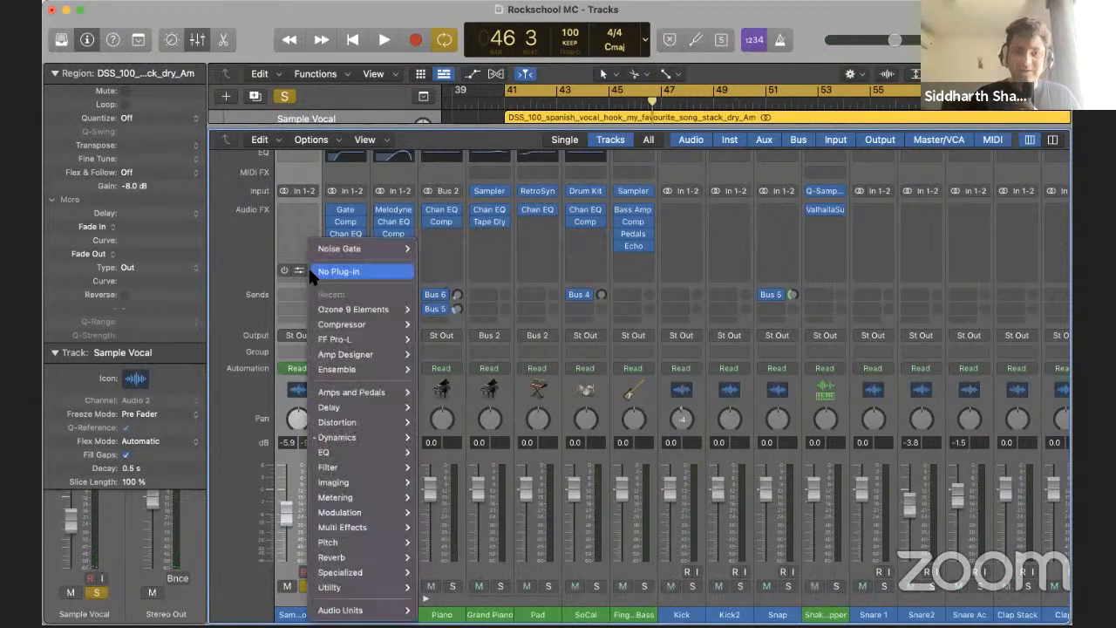
pyautogui.click(353, 266)
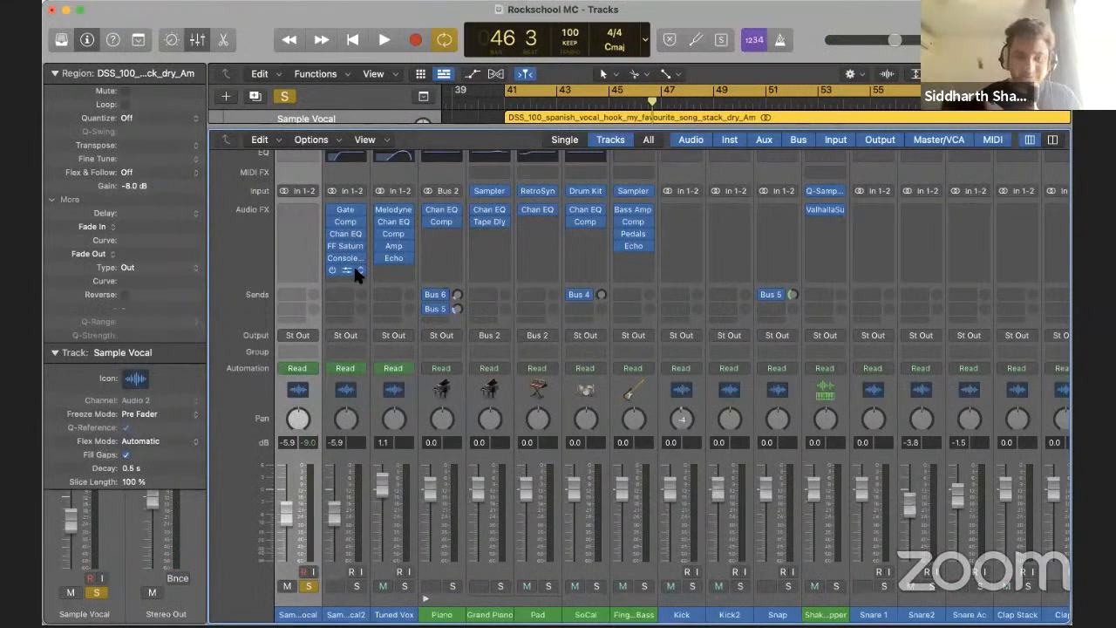
# Set the Sample Vocal channel fader to 0.0 dB and close the mixer
pyautogui.doubleClick(288, 509)
pyautogui.write('+0')
pyautogui.press('Return')
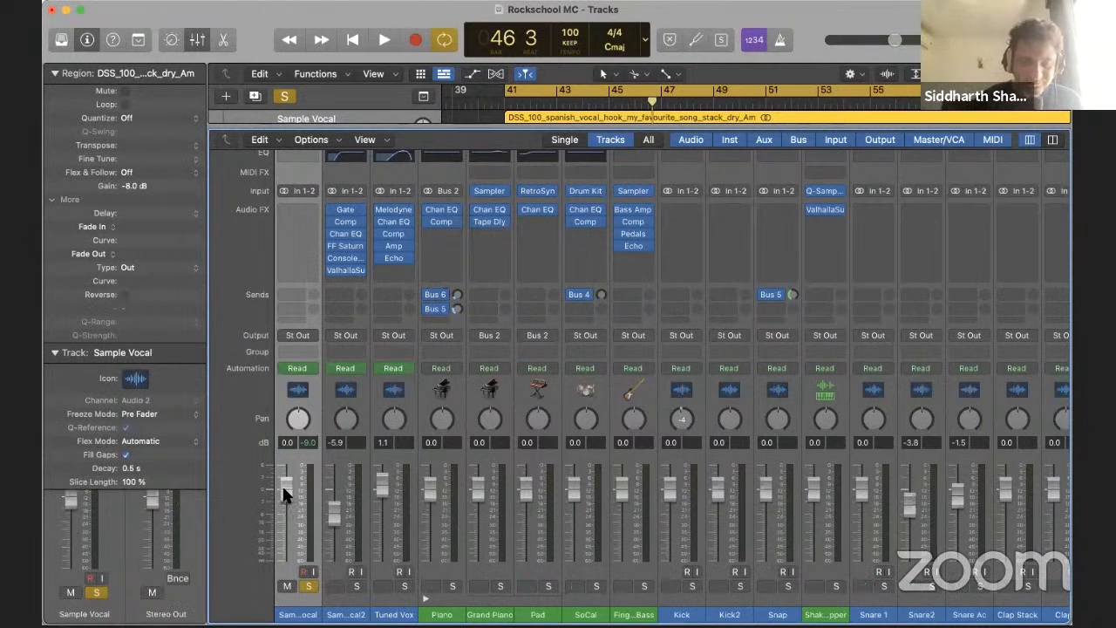
pyautogui.press('x')
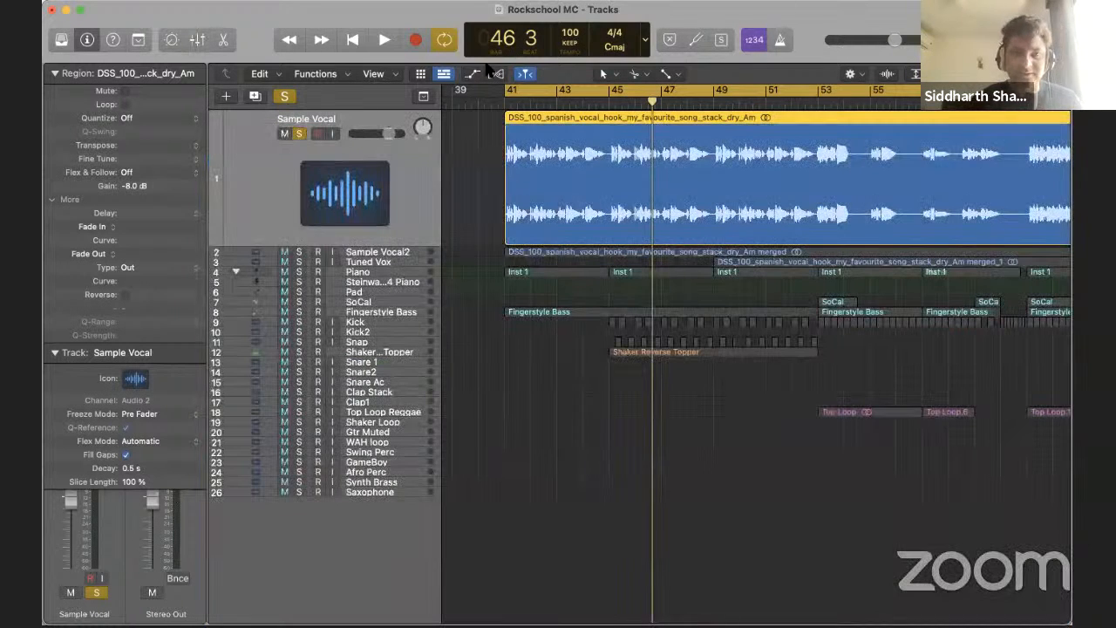
# Create one new audio track with Input 1 + 2 and Output 1 + 2, input monitoring and record enable on
pyautogui.rightClick(259, 233)
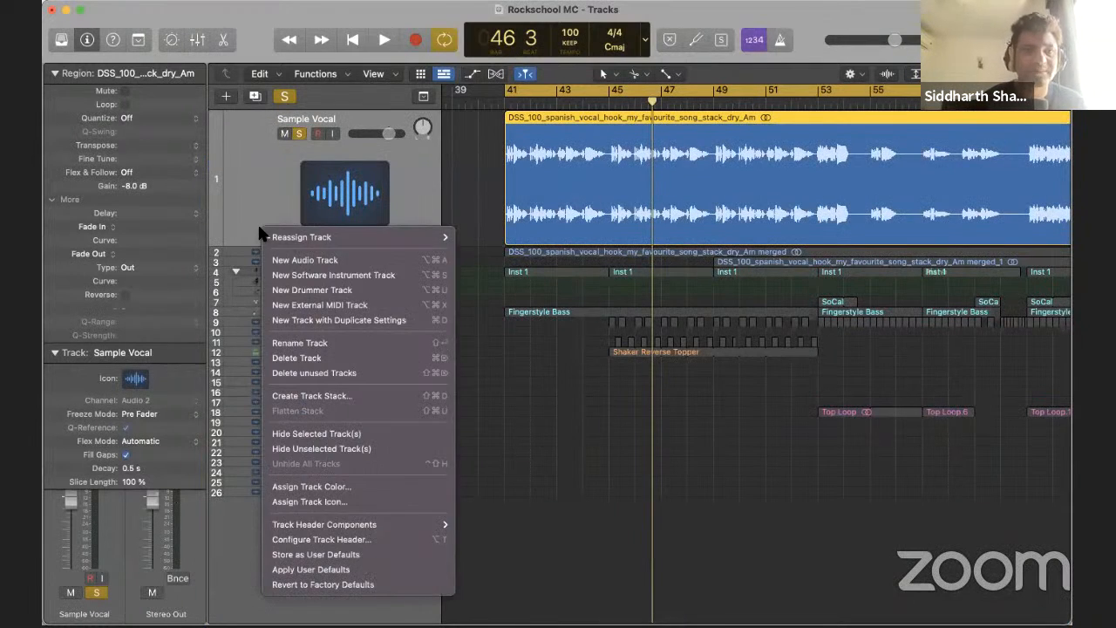
pyautogui.click(259, 176)
pyautogui.click(216, 1)
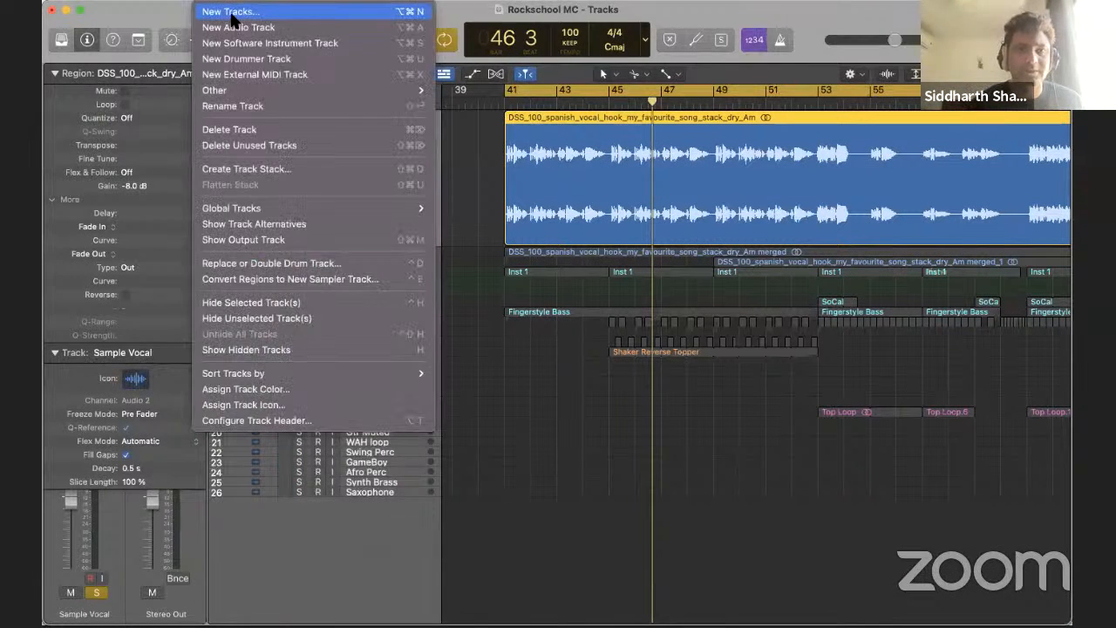
pyautogui.click(232, 15)
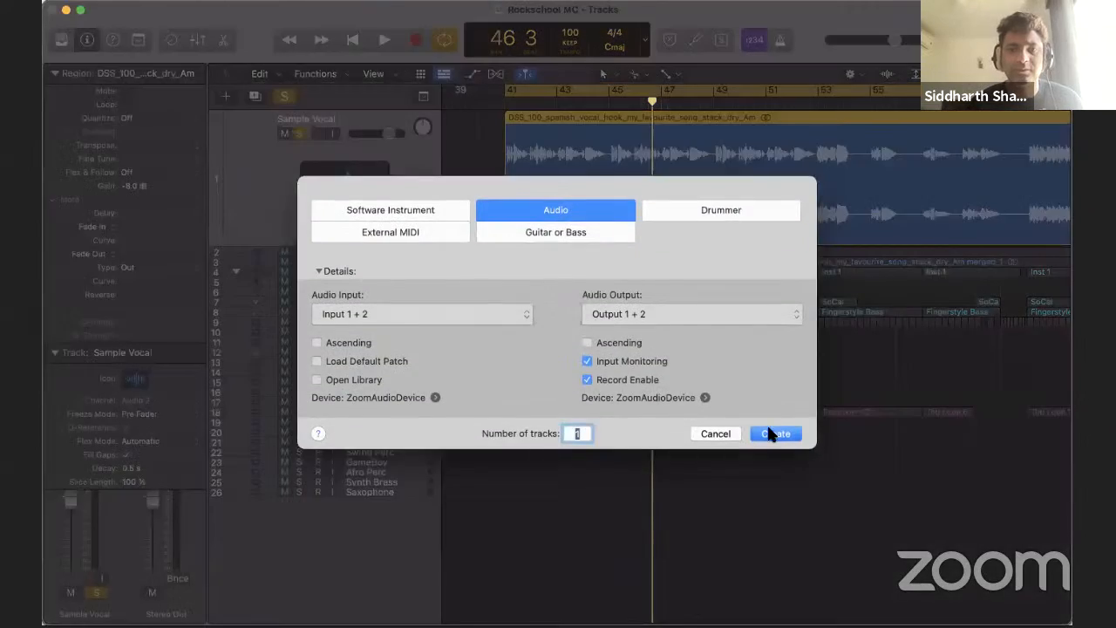
pyautogui.click(771, 434)
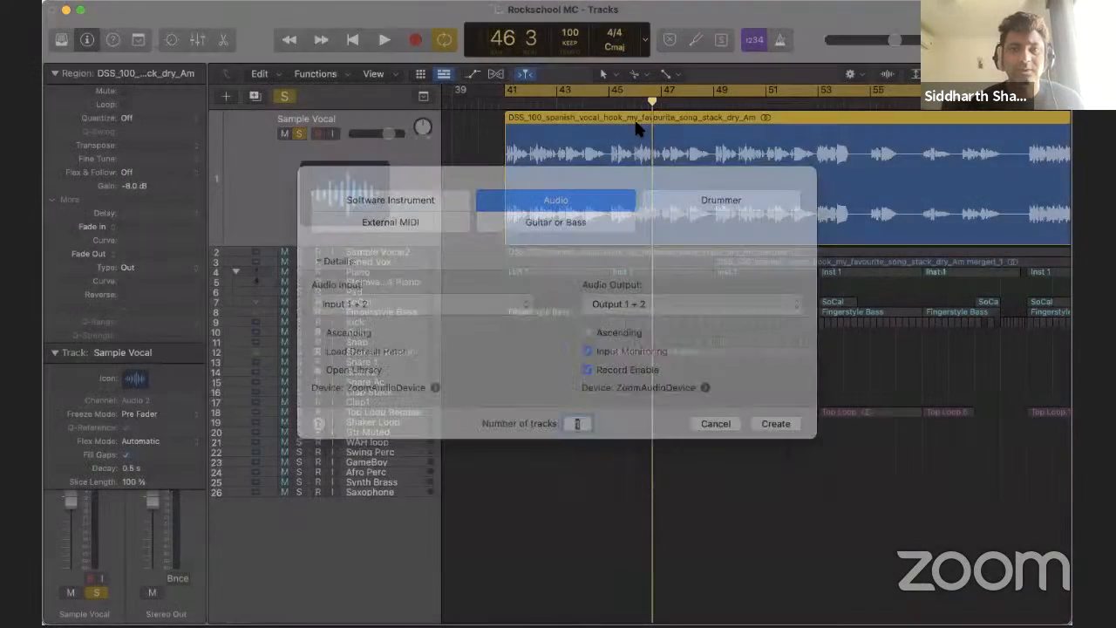
# Try moving the vocal region from Sample Vocal to the new Audio 21 track, and undo the move
pyautogui.moveTo(615, 114); pyautogui.dragTo(614, 148)
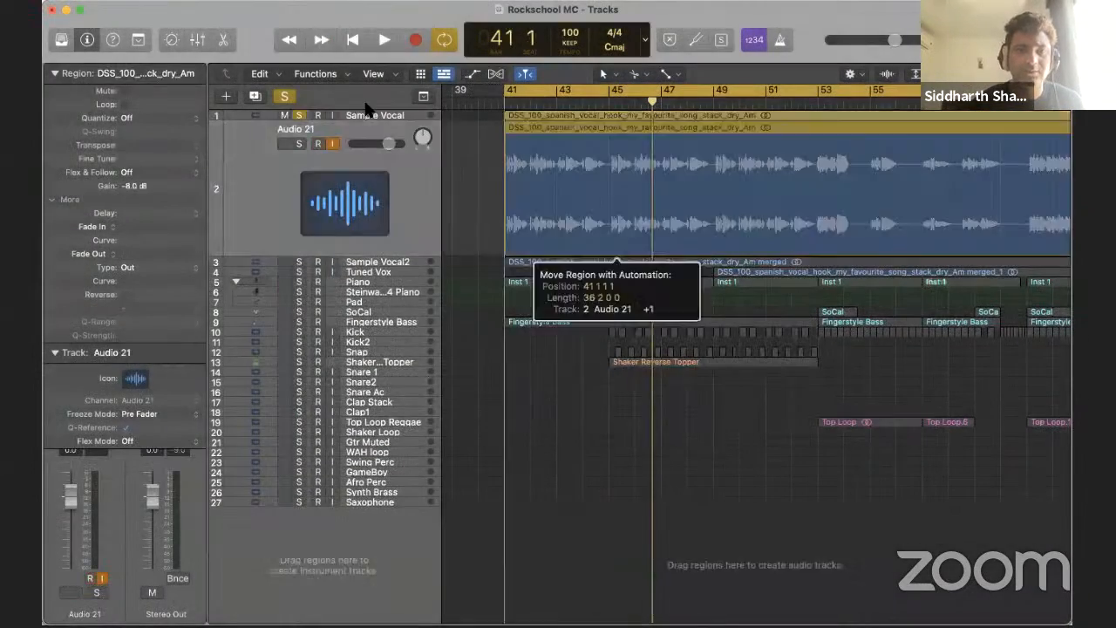
pyautogui.click(363, 118)
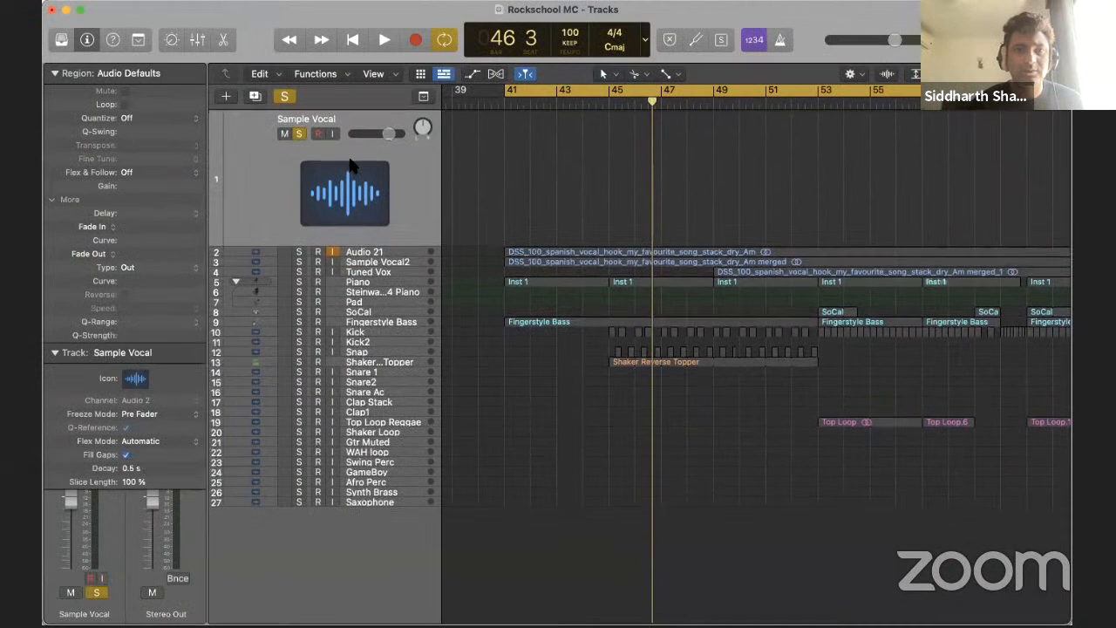
pyautogui.moveTo(539, 252); pyautogui.dragTo(528, 153)
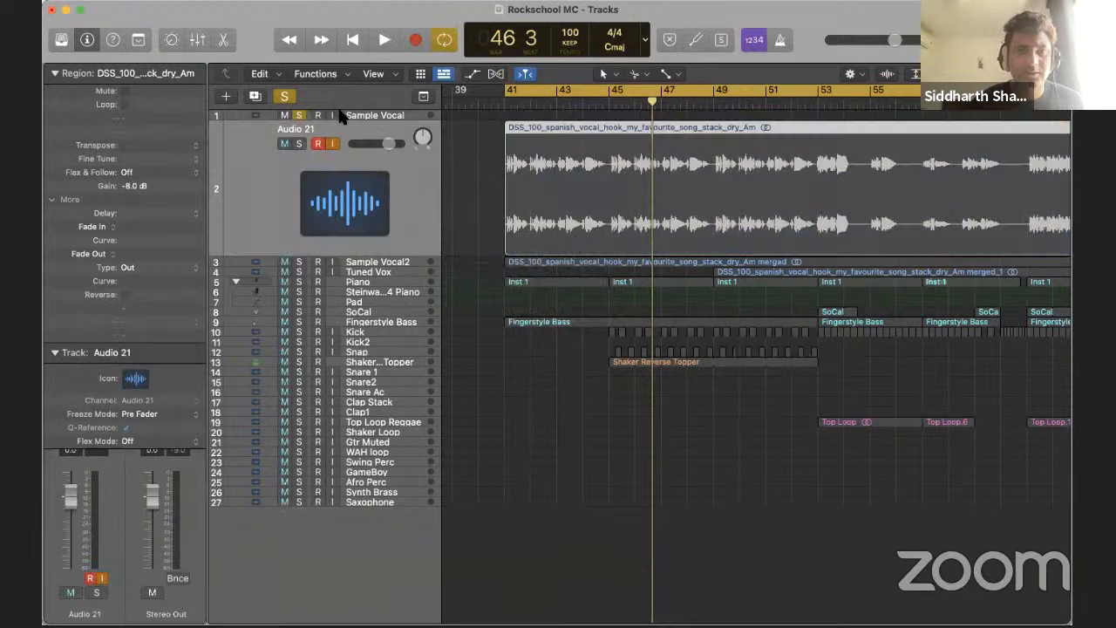
pyautogui.click(342, 118)
pyautogui.moveTo(252, 244); pyautogui.dragTo(250, 219)
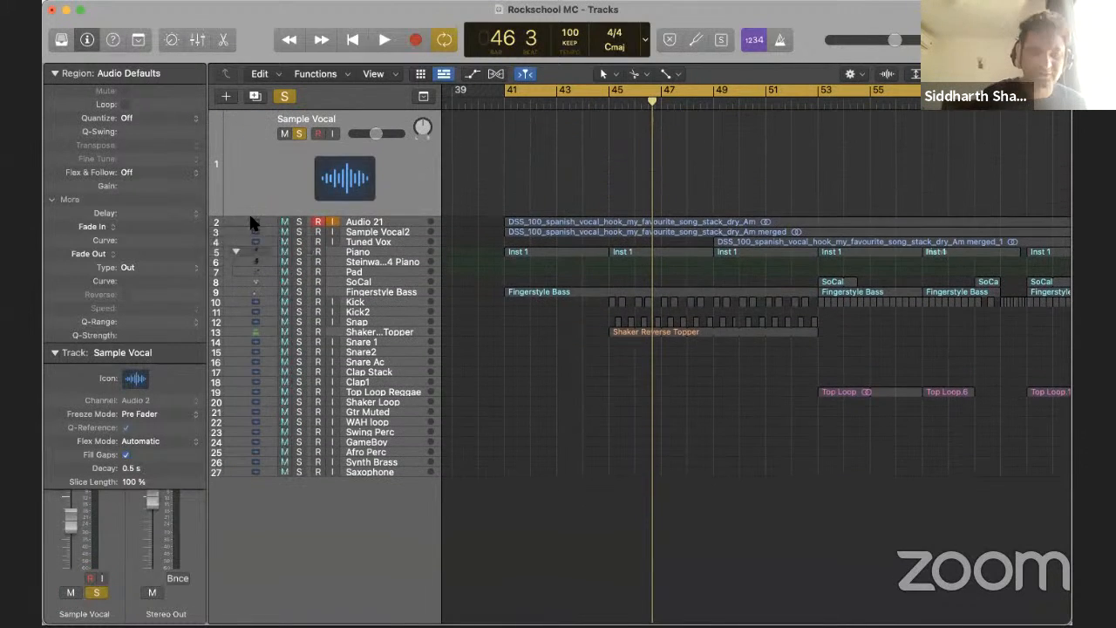
pyautogui.press('super+z')
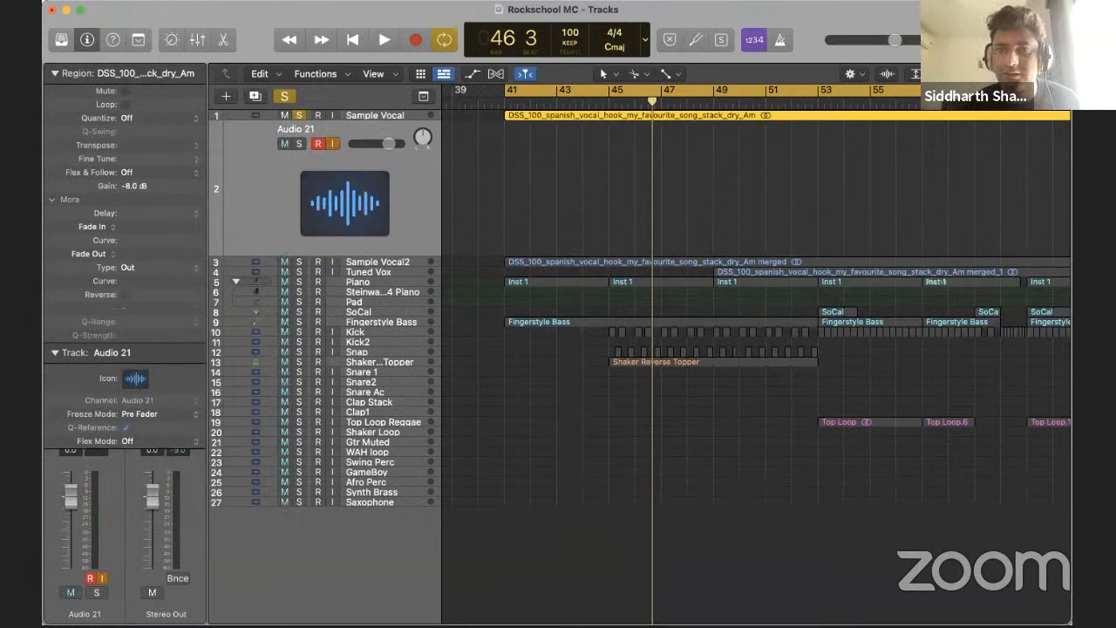
# Copy the Sample Vocal region onto the Audio 21 track at the same position, bar 41
pyautogui.press('super+Down')
pyautogui.press('super+Down')
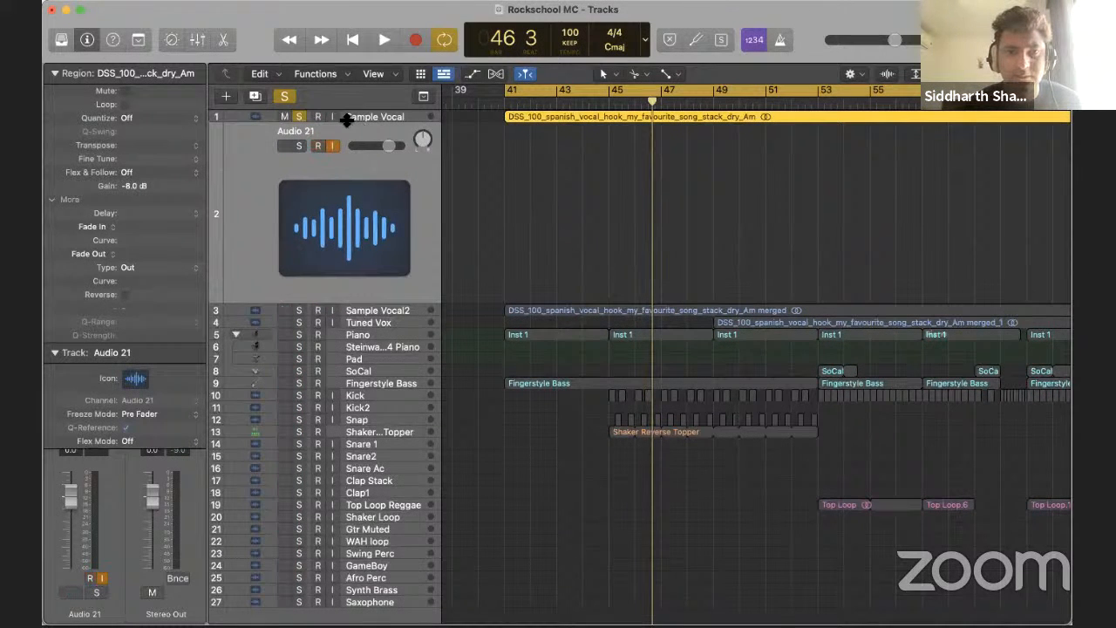
pyautogui.moveTo(347, 125); pyautogui.dragTo(349, 178)
pyautogui.moveTo(552, 166); pyautogui.dragTo(560, 244)
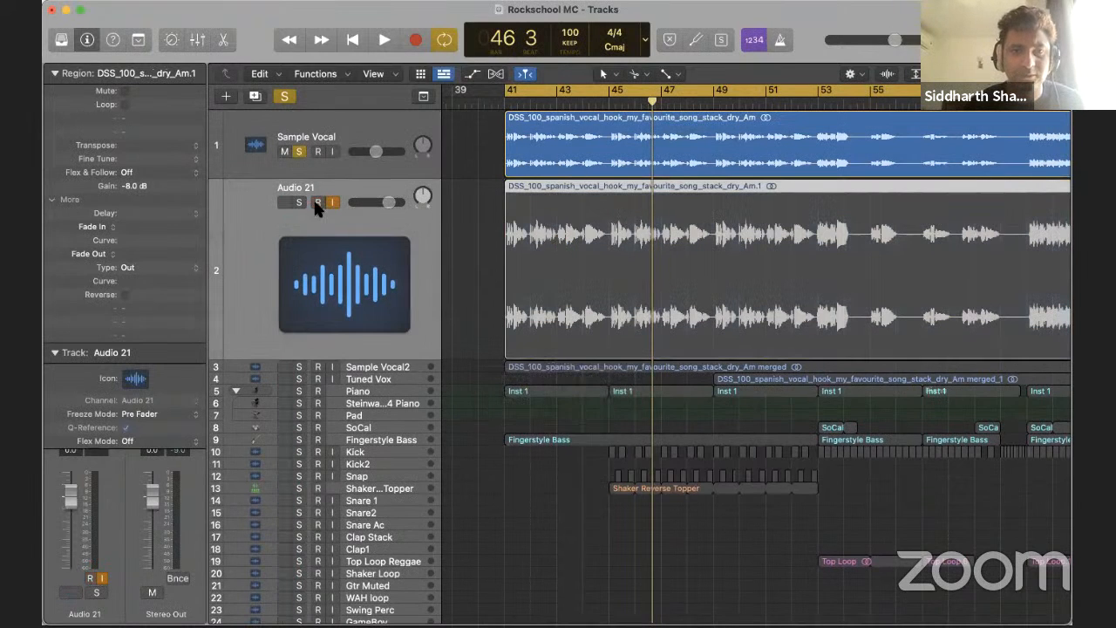
# Turn off input monitoring on Audio 21, solo that track and take Sample Vocal out of solo
pyautogui.click(333, 201)
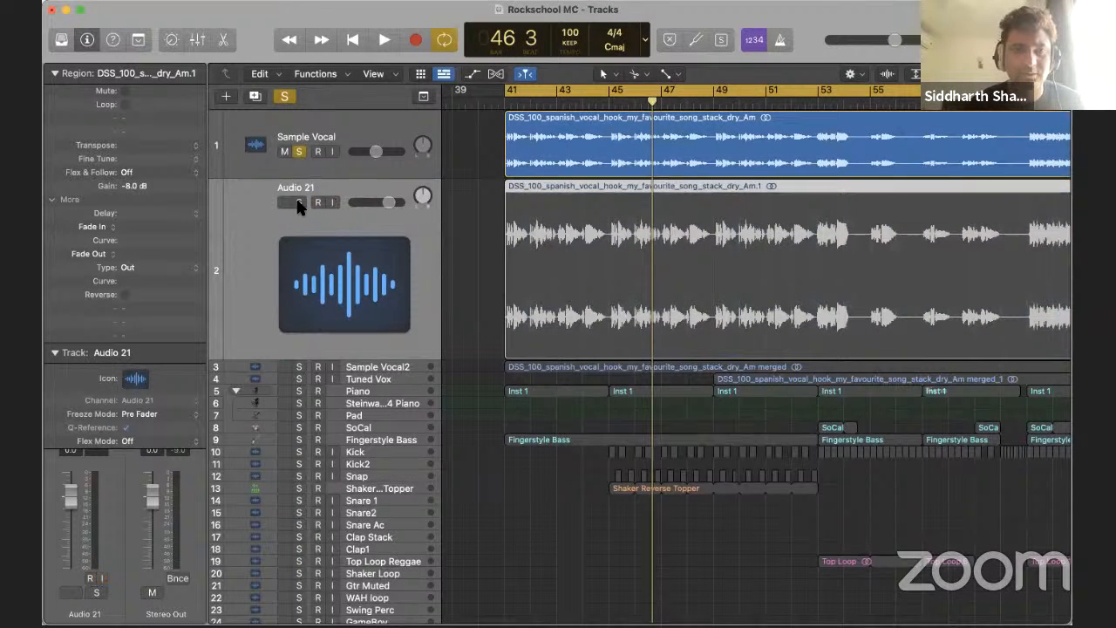
pyautogui.click(297, 202)
pyautogui.click(297, 150)
pyautogui.click(418, 136)
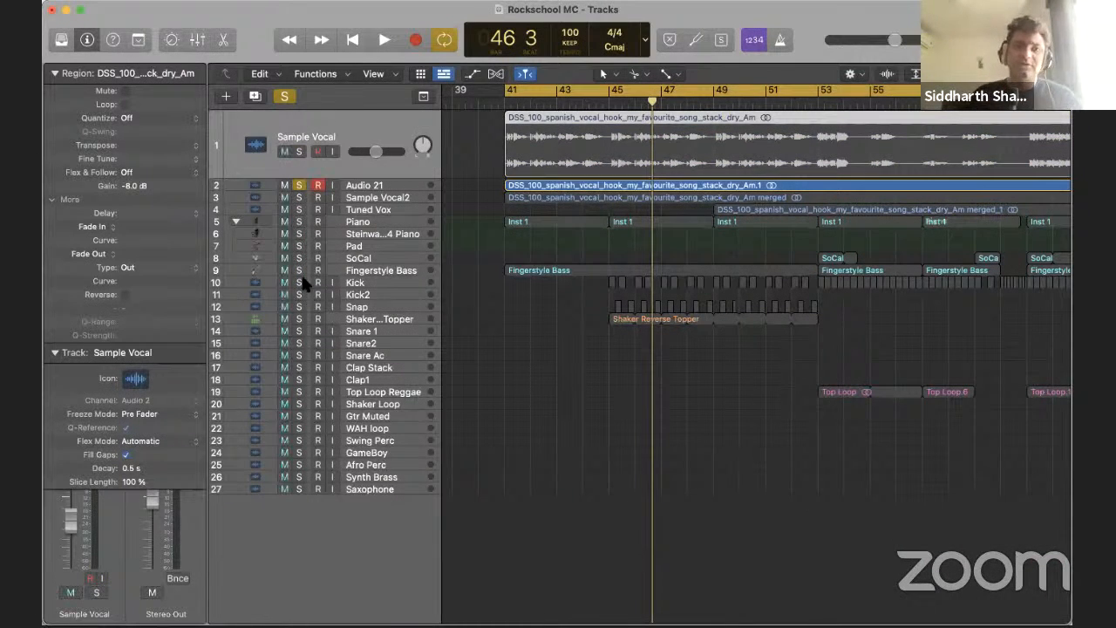
pyautogui.click(297, 151)
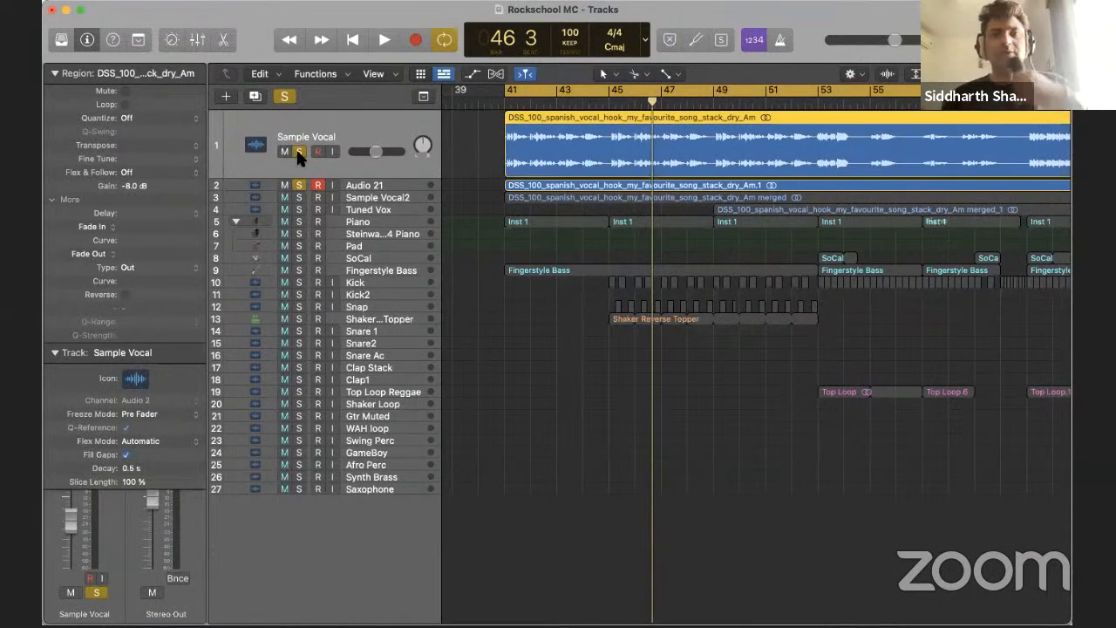
pyautogui.click(298, 151)
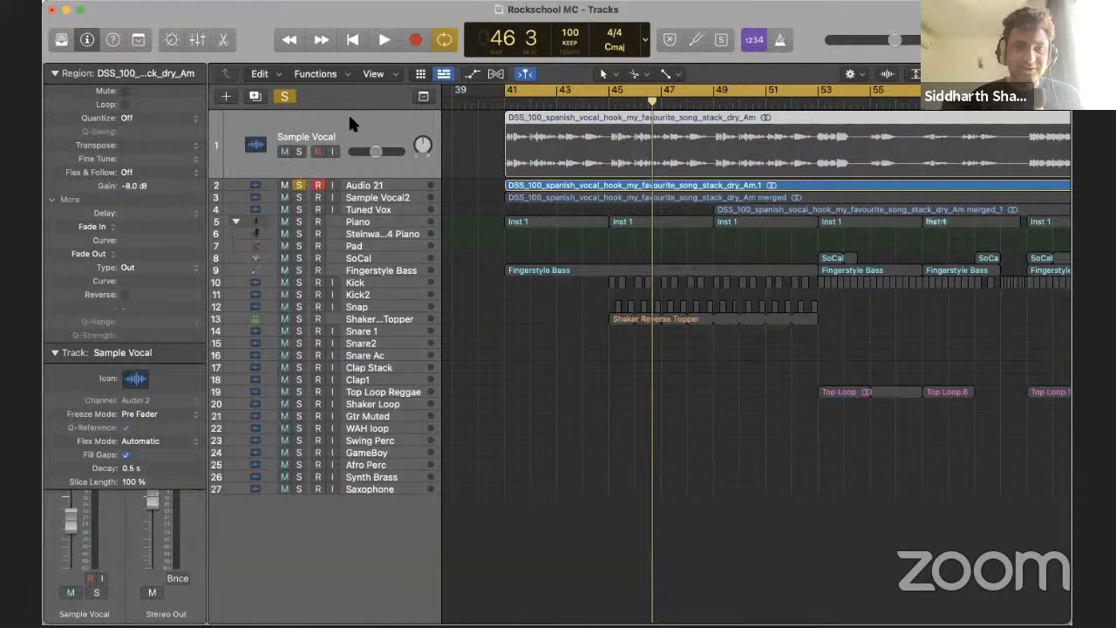
# Start playback and delete the original Sample Vocal track together with its region
pyautogui.rightClick(348, 120)
pyautogui.click(327, 124)
pyautogui.press('space')
pyautogui.rightClick(345, 117)
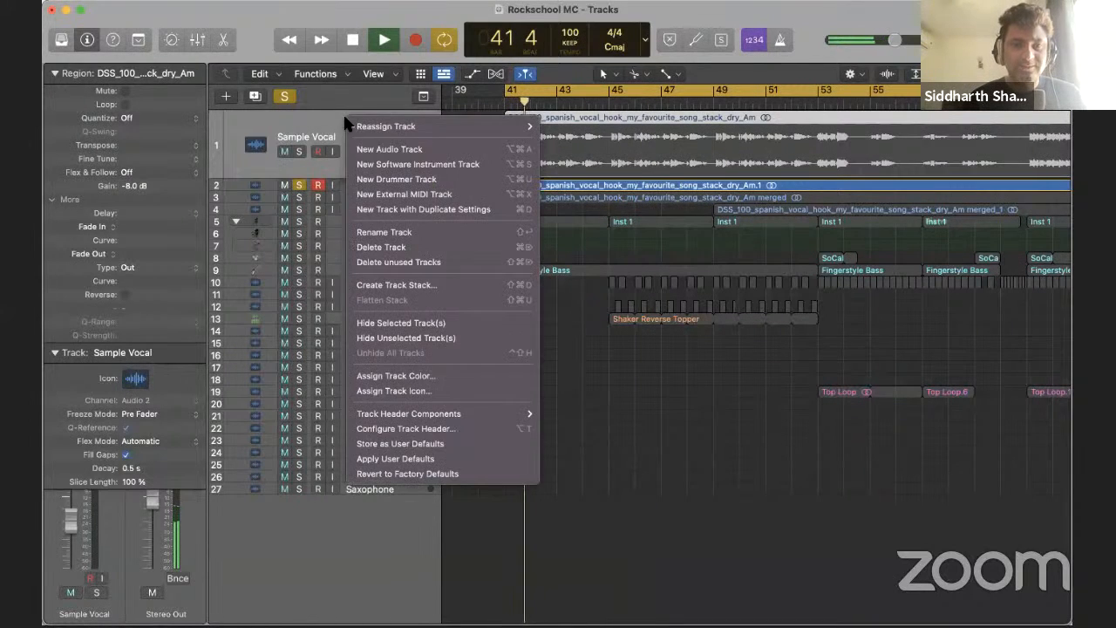
pyautogui.click(431, 248)
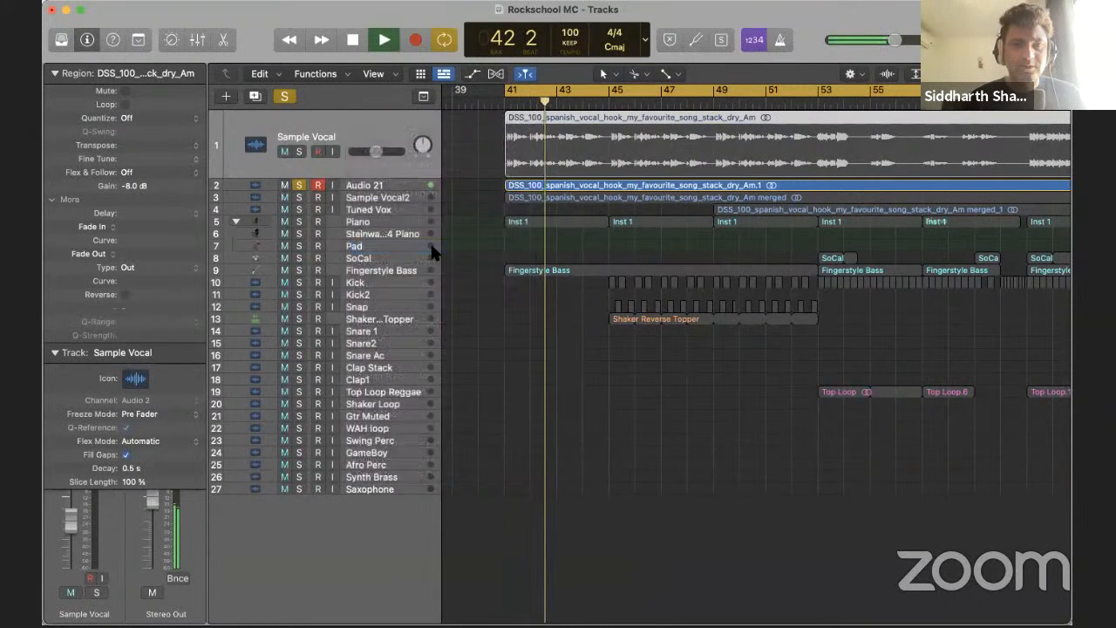
pyautogui.click(621, 237)
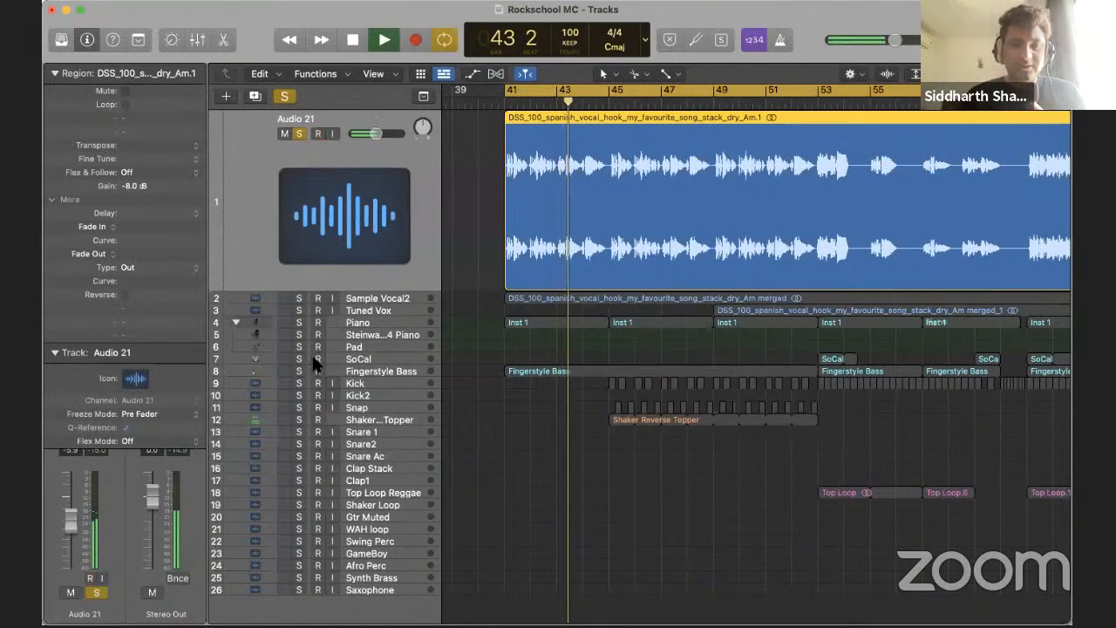
# Show the mixer and play the soloed Audio 21 track to check its peak level
pyautogui.press('space')
pyautogui.press('x')
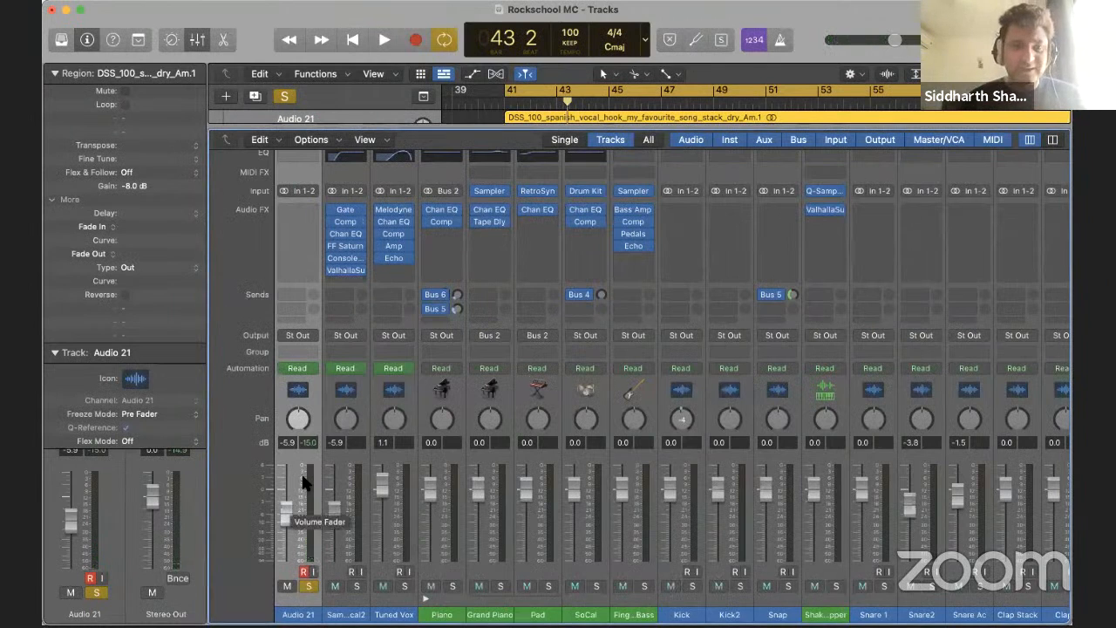
pyautogui.press('space')
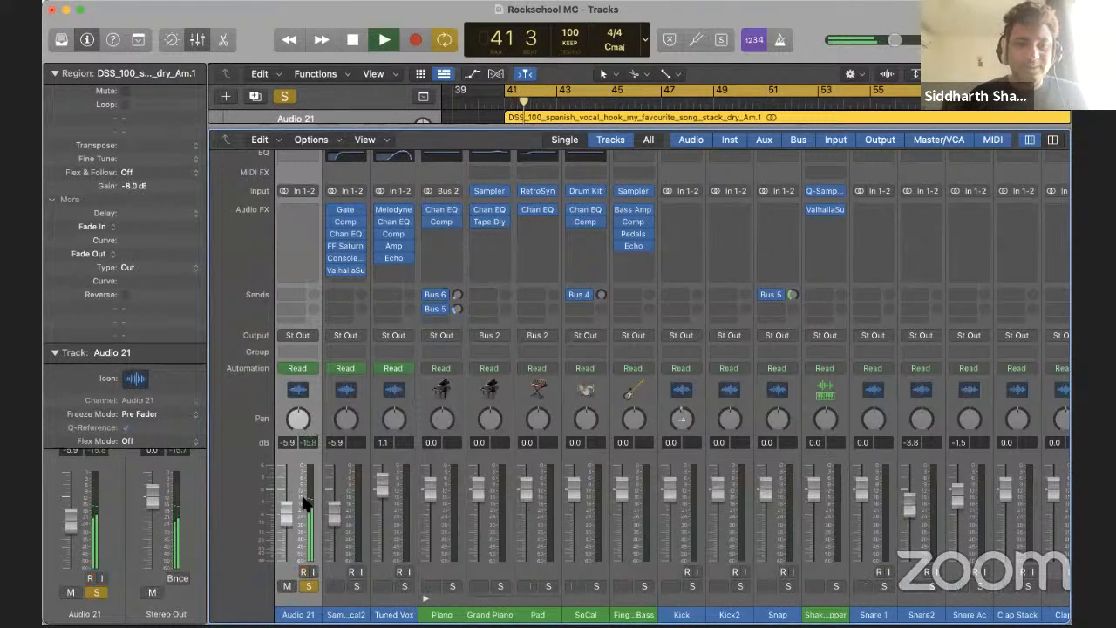
pyautogui.press('space')
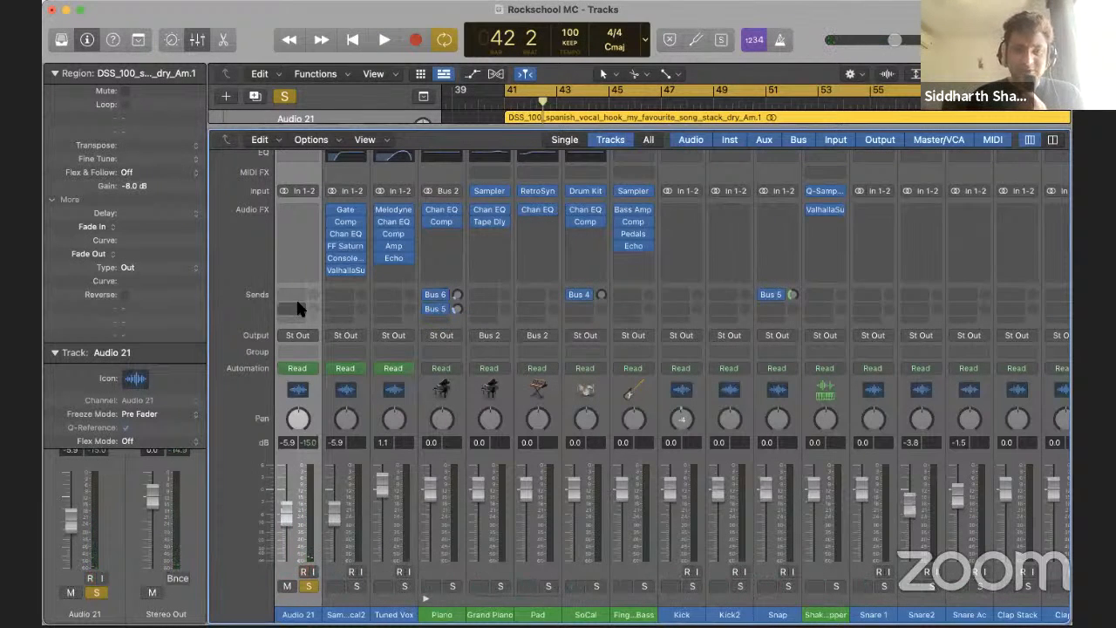
# Play the cycle range, clear all solos, check the Stereo Out peak in the mixer, and stop playback
pyautogui.press('x')
pyautogui.press('space')
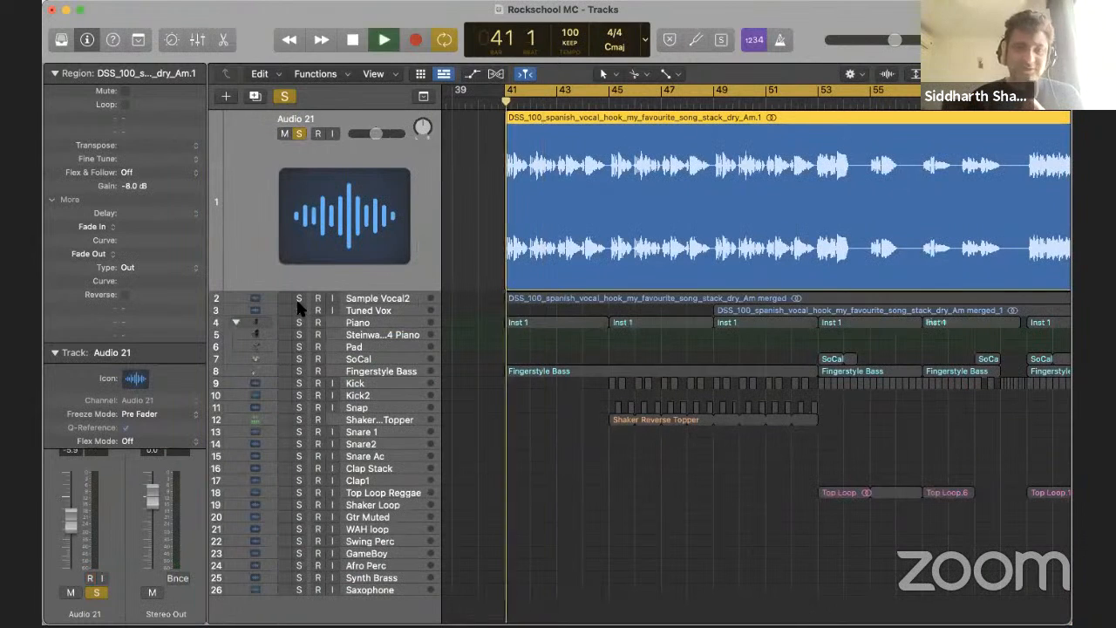
pyautogui.click(283, 95)
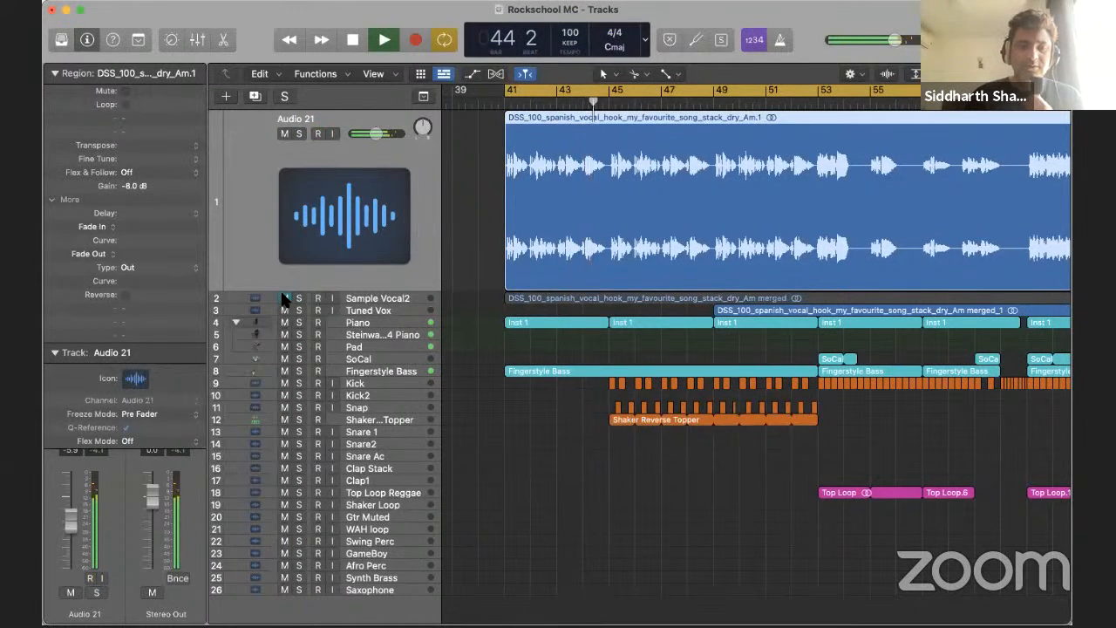
pyautogui.press('x')
pyautogui.hscroll(10, 752, 296)
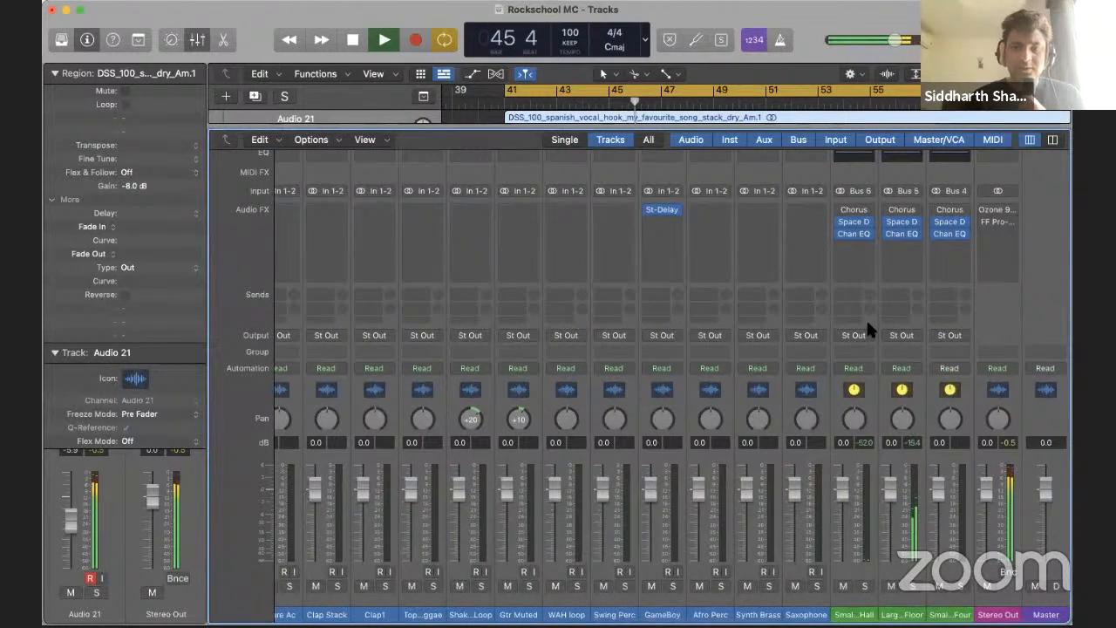
pyautogui.press('space')
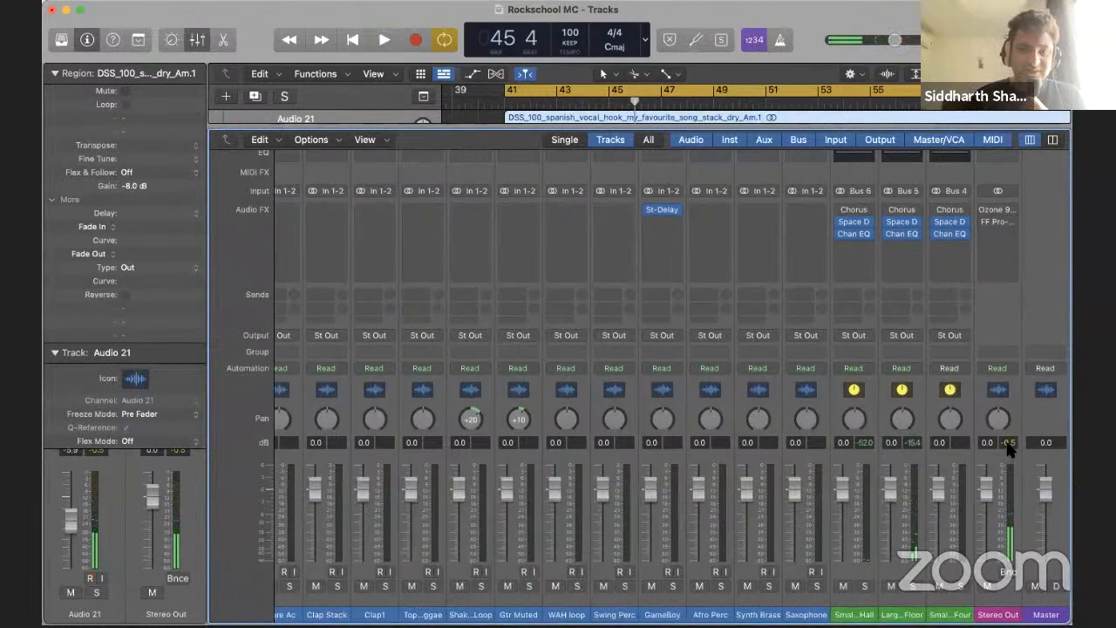
pyautogui.press('x')
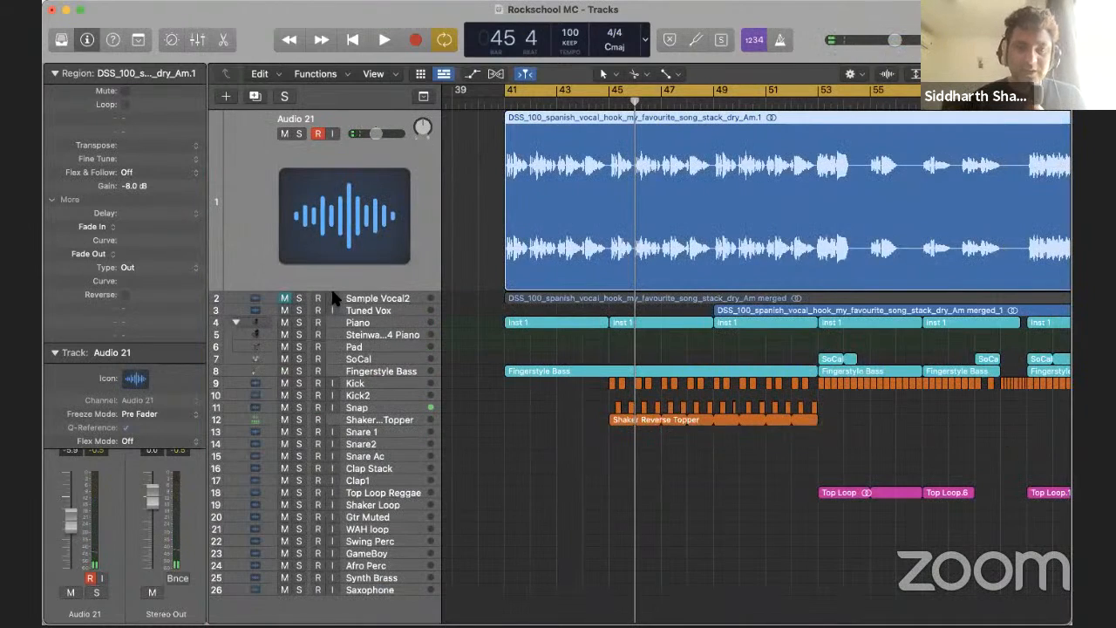
# Select the cycled section's regions from Piano down to Saxophone, set their gain to -10 dB and start playback
pyautogui.moveTo(334, 289); pyautogui.dragTo(332, 208)
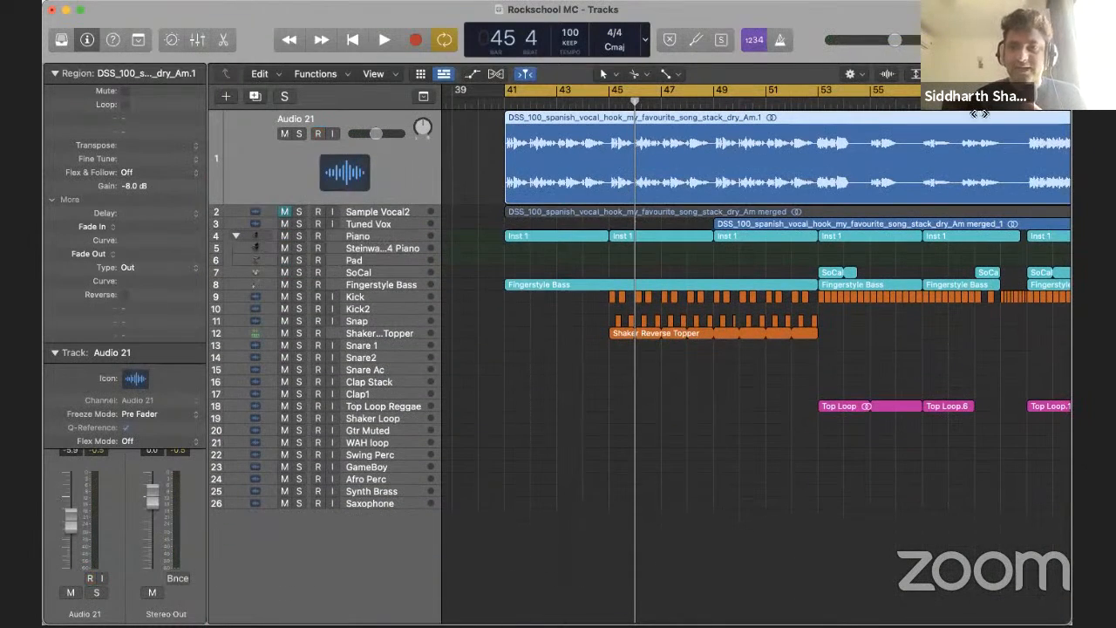
pyautogui.press('super+Left')
pyautogui.press('super+Left')
pyautogui.press('super+Left')
pyautogui.press('super+Left')
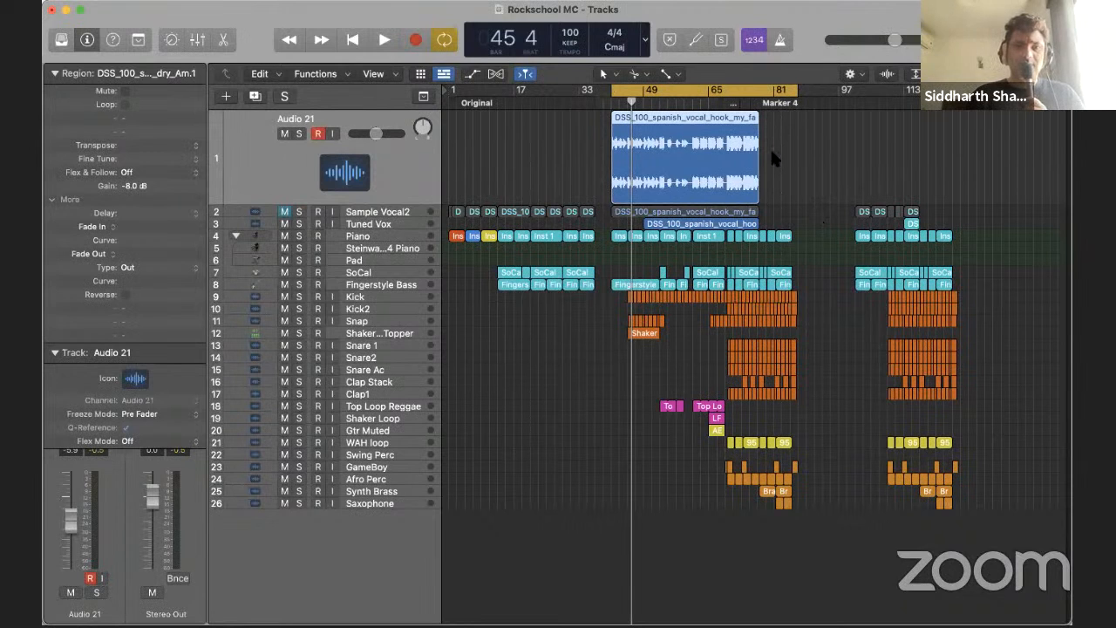
pyautogui.moveTo(814, 231); pyautogui.dragTo(599, 520)
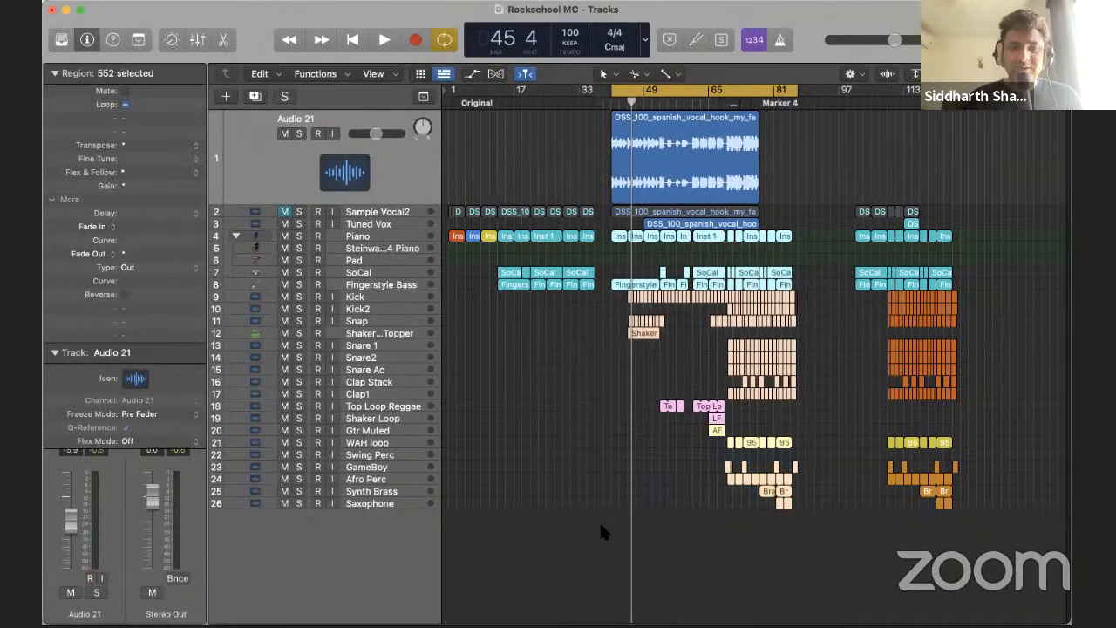
pyautogui.click(629, 253)
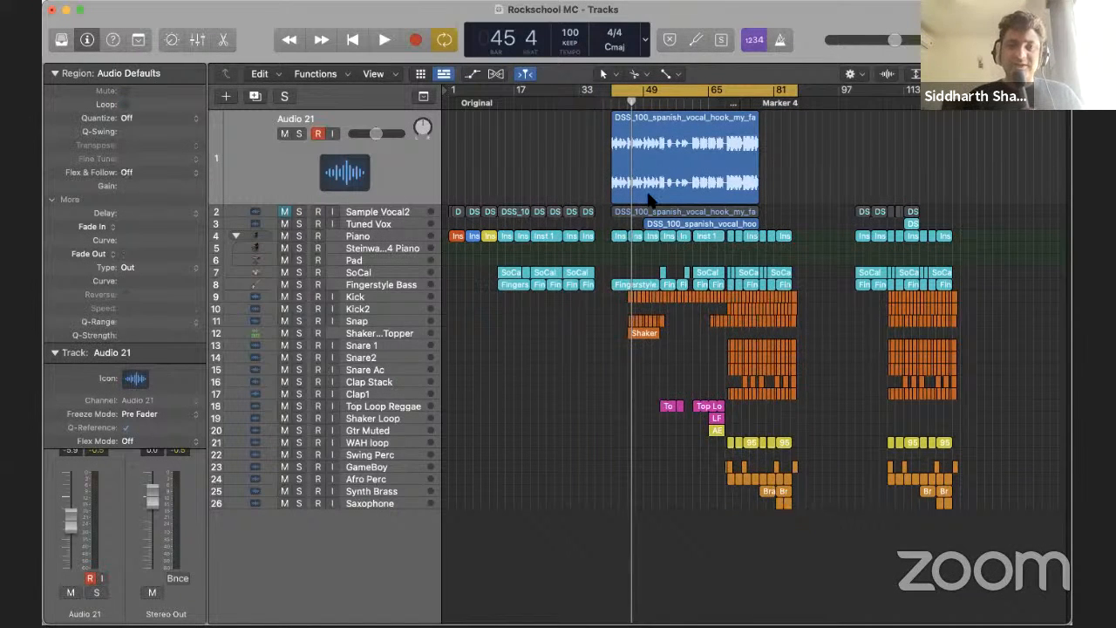
pyautogui.click(731, 225)
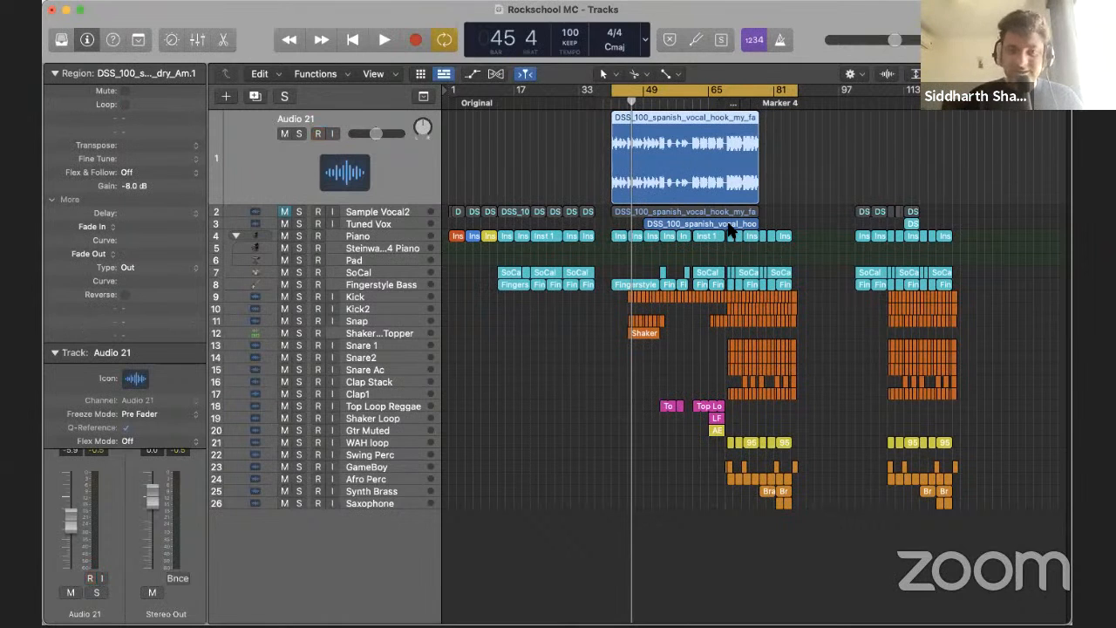
pyautogui.moveTo(810, 228); pyautogui.dragTo(606, 516)
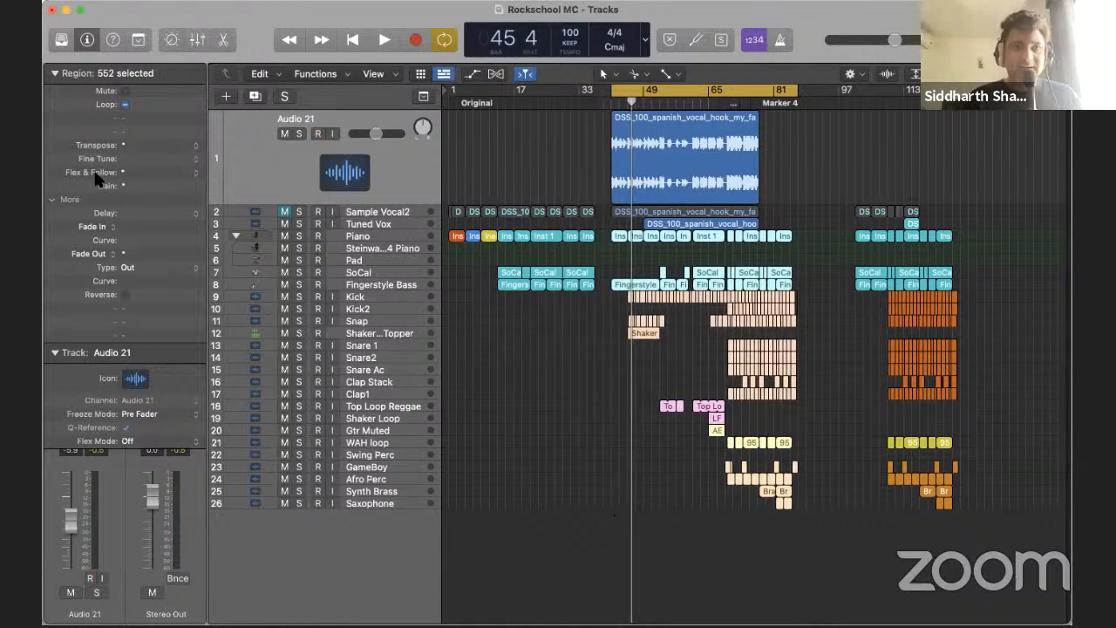
pyautogui.doubleClick(131, 186)
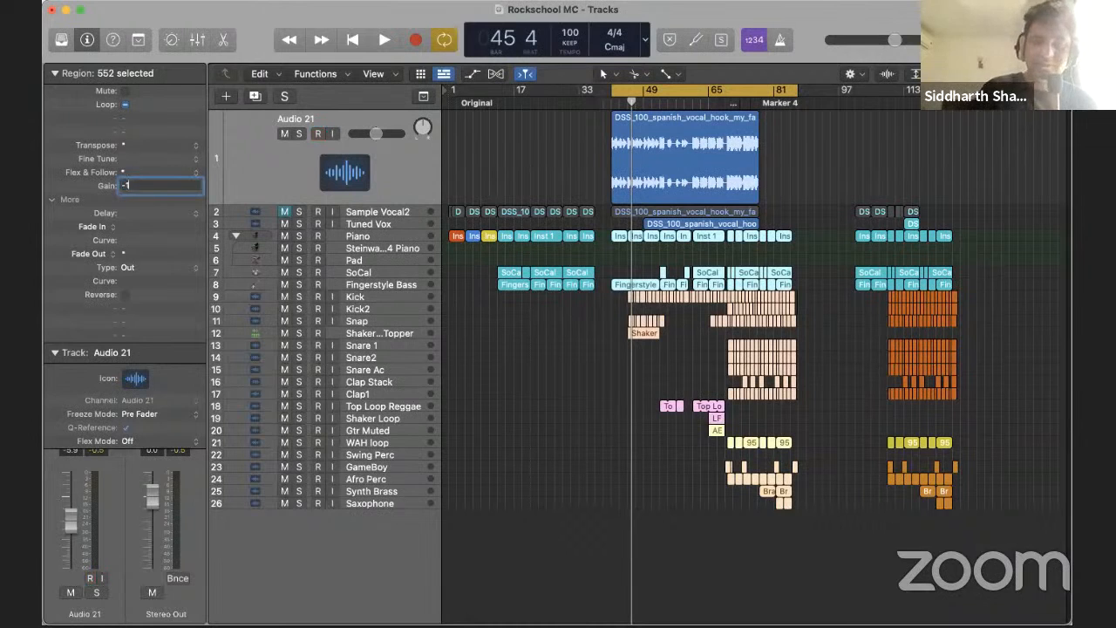
pyautogui.press('Return')
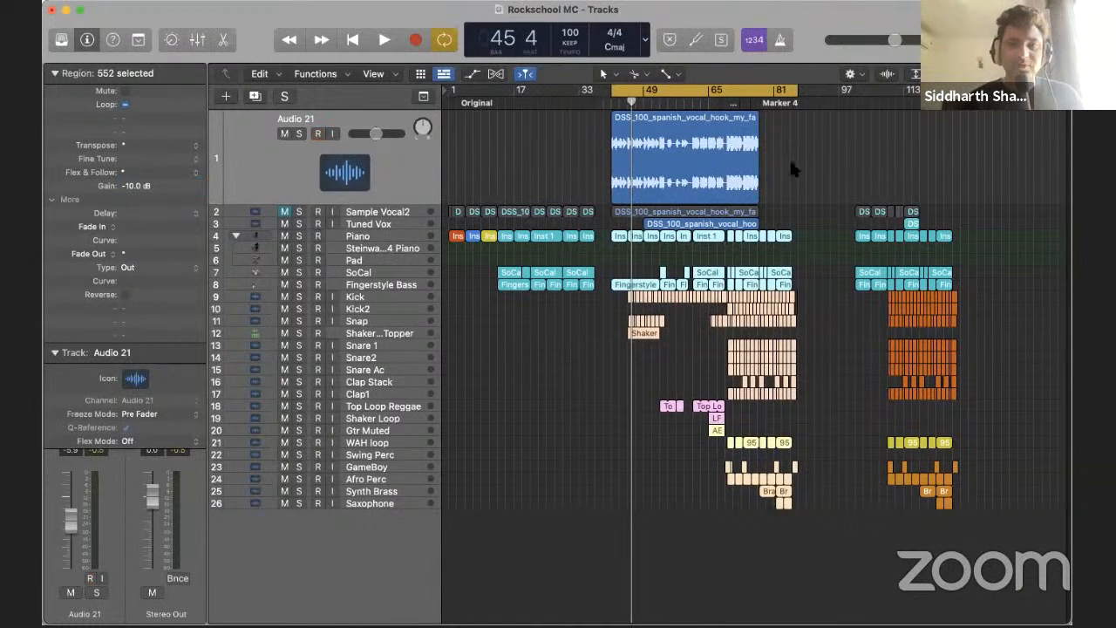
pyautogui.press('space')
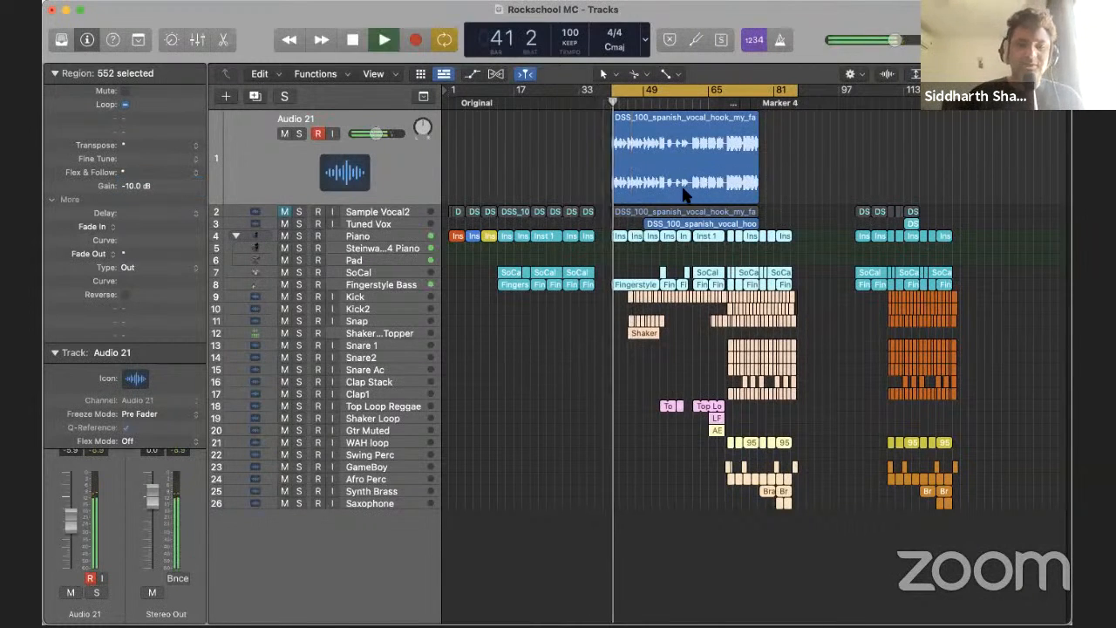
# Show the mixer, check the playing levels on Stereo Out and the instrument channels, and stop playback
pyautogui.press('x')
pyautogui.hscroll(10, 946, 252)
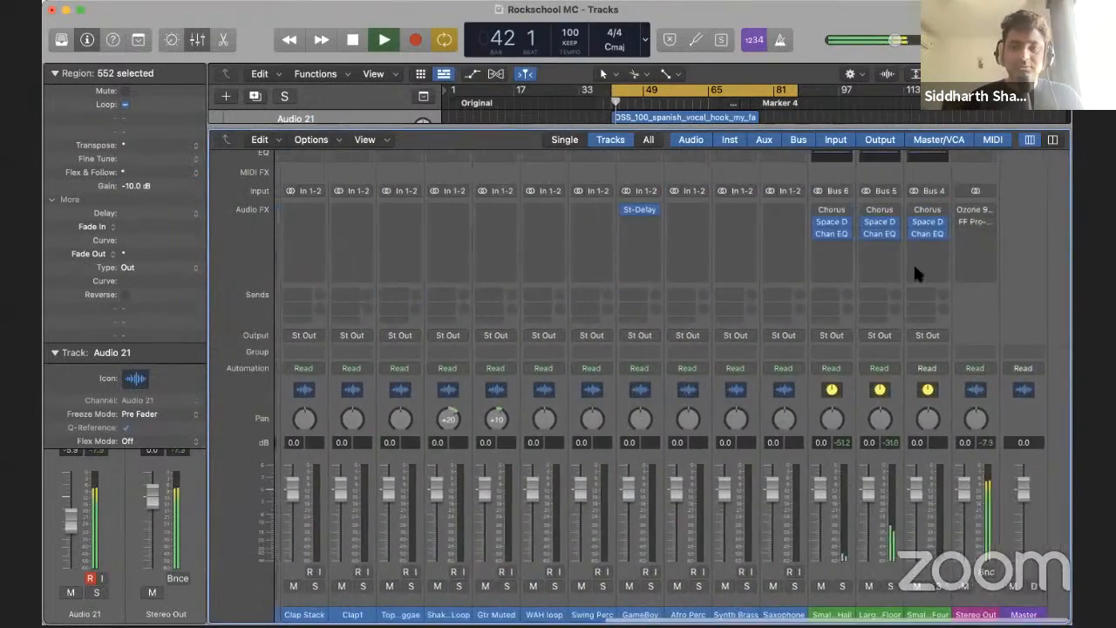
pyautogui.hscroll(-10, 667, 373)
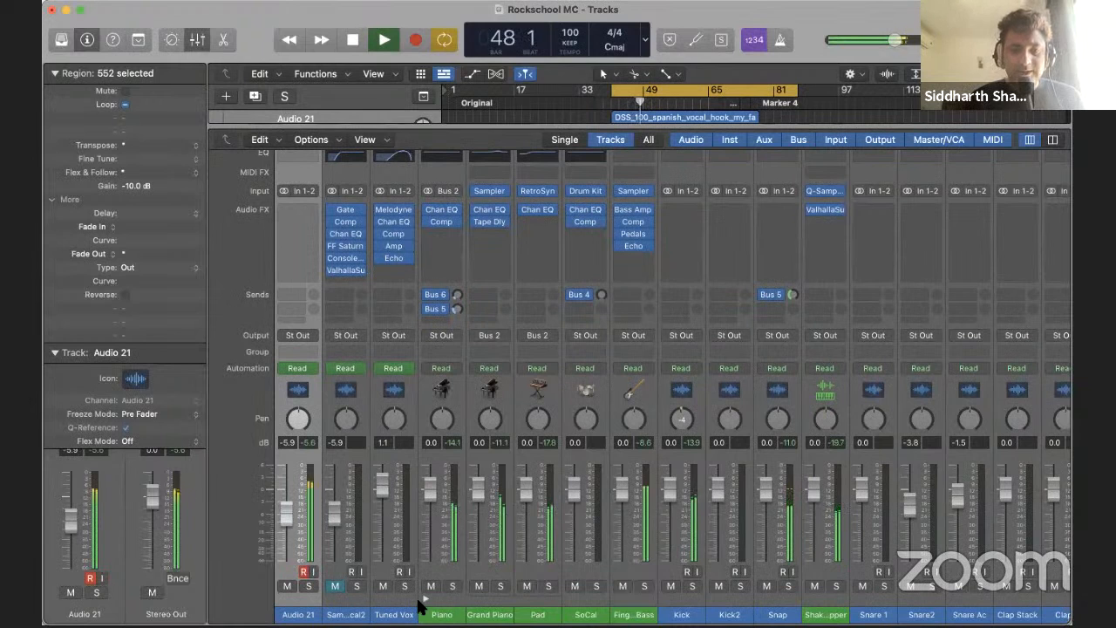
pyautogui.press('space')
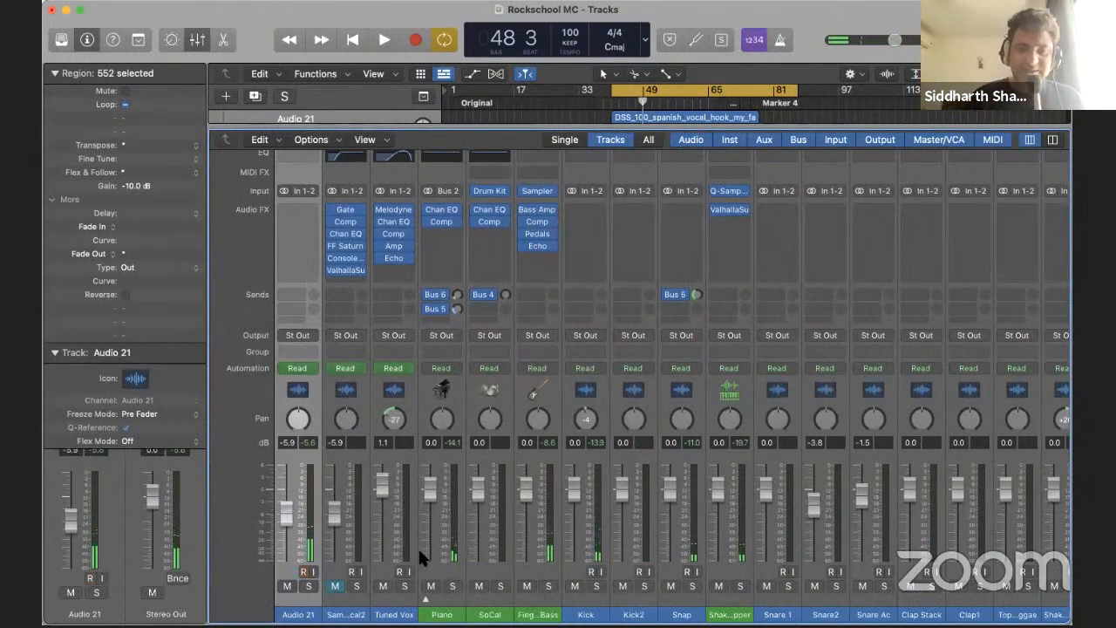
# Collapse the Piano track stack's channels in the mixer, lower its fader to -2.8 dB and start playback
pyautogui.click(424, 598)
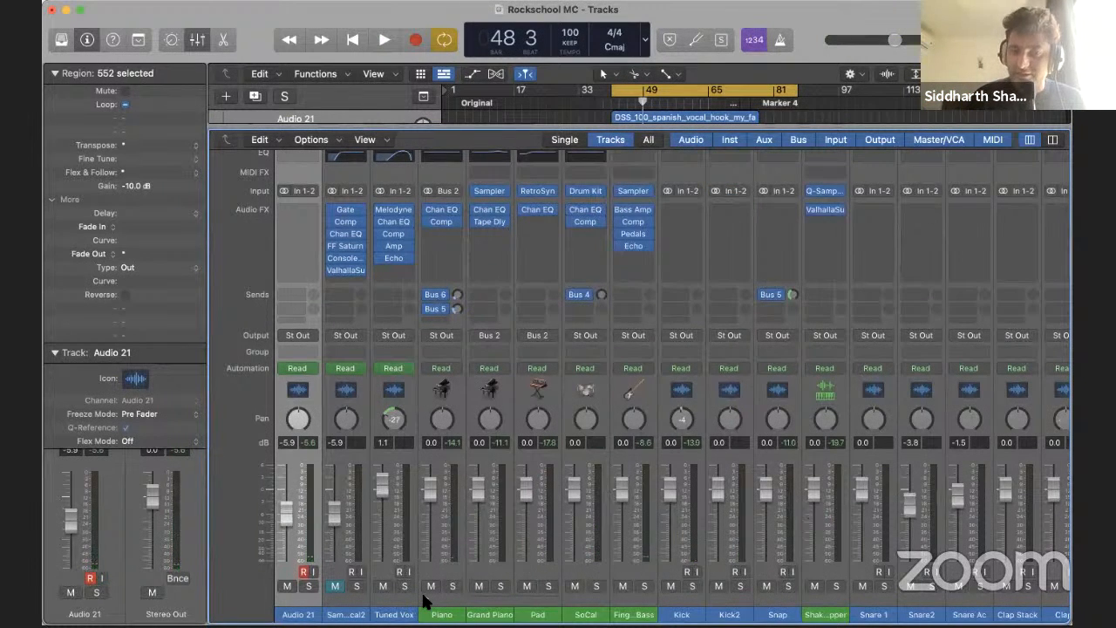
pyautogui.click(425, 598)
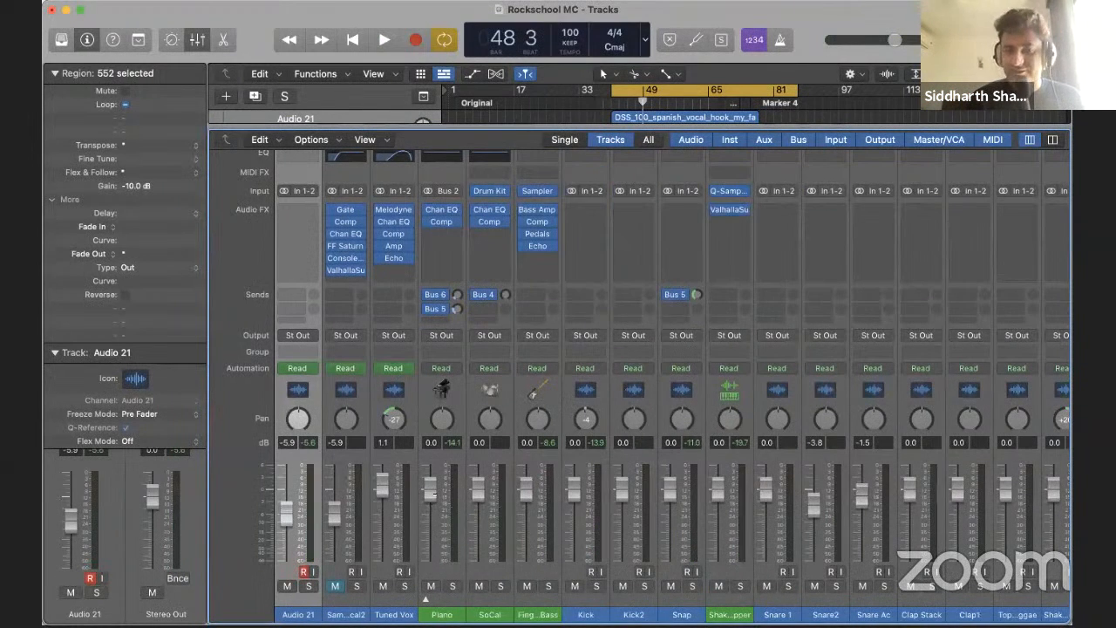
pyautogui.click(424, 598)
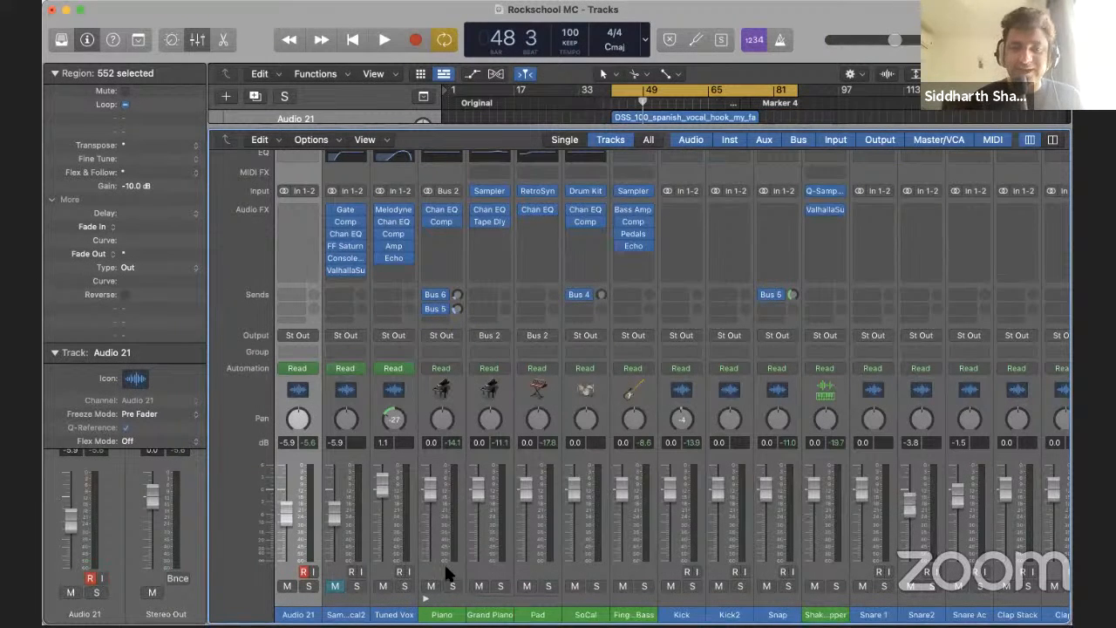
pyautogui.click(424, 598)
pyautogui.moveTo(428, 501); pyautogui.dragTo(430, 514)
pyautogui.press('space')
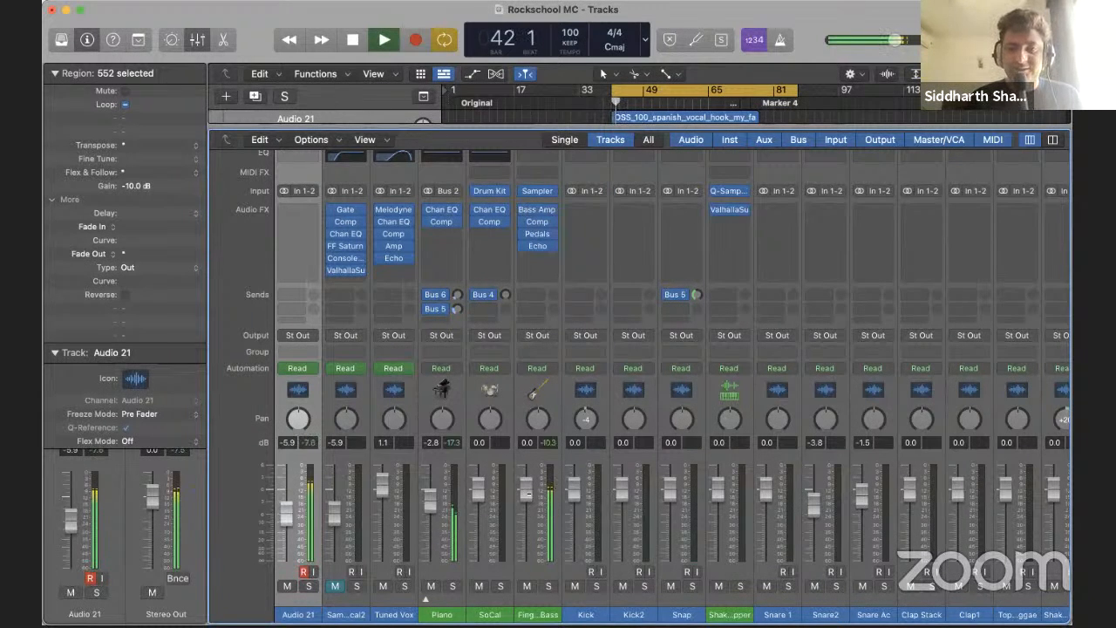
# Lower the Fingerstyle Bass channel's fader to -4.6 dB while the song plays, and check the drum channels
pyautogui.moveTo(526, 491); pyautogui.dragTo(524, 506)
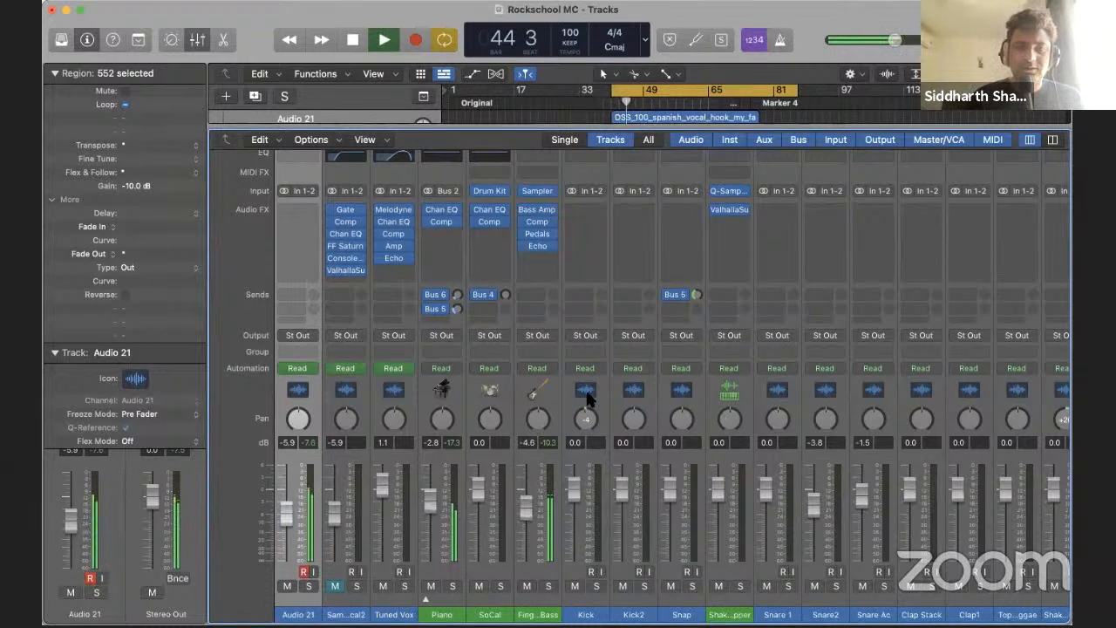
pyautogui.hscroll(5, 586, 391)
pyautogui.press('x')
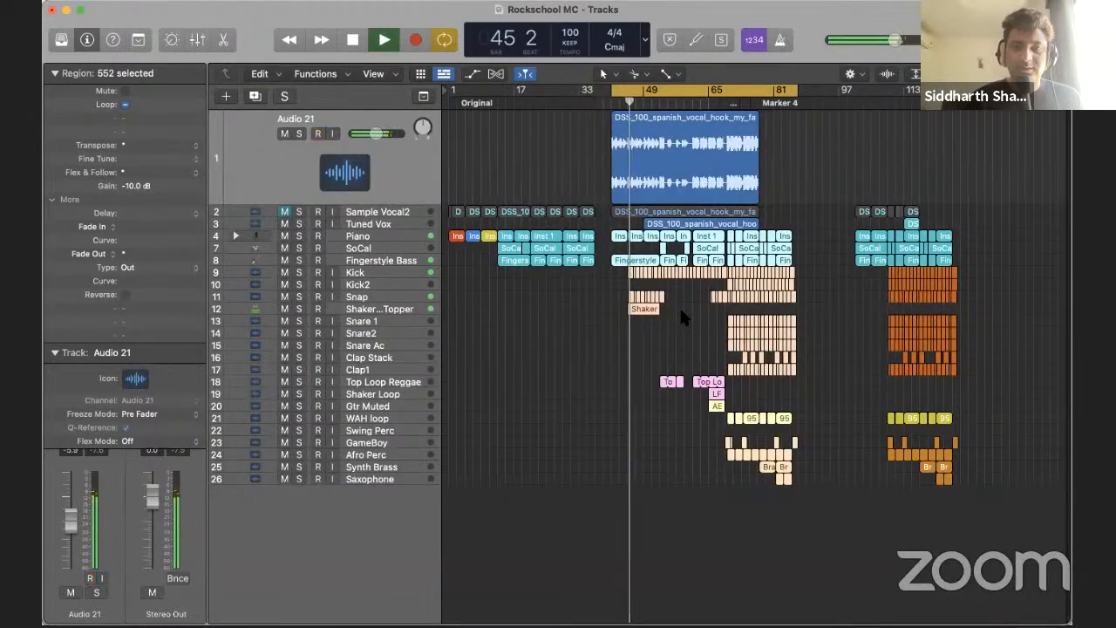
pyautogui.press('x')
pyautogui.hscroll(1, 647, 356)
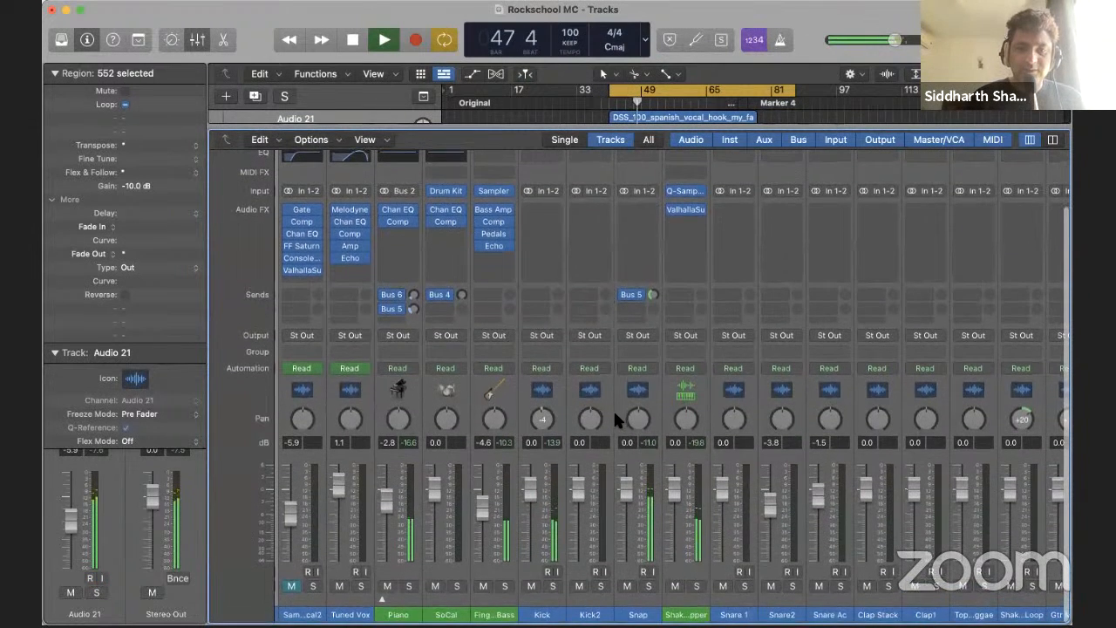
# Set the Kick channel's pan to 0 and lower the Tuned Vox fader to -3.9 dB
pyautogui.doubleClick(541, 425)
pyautogui.write('0')
pyautogui.press('Return')
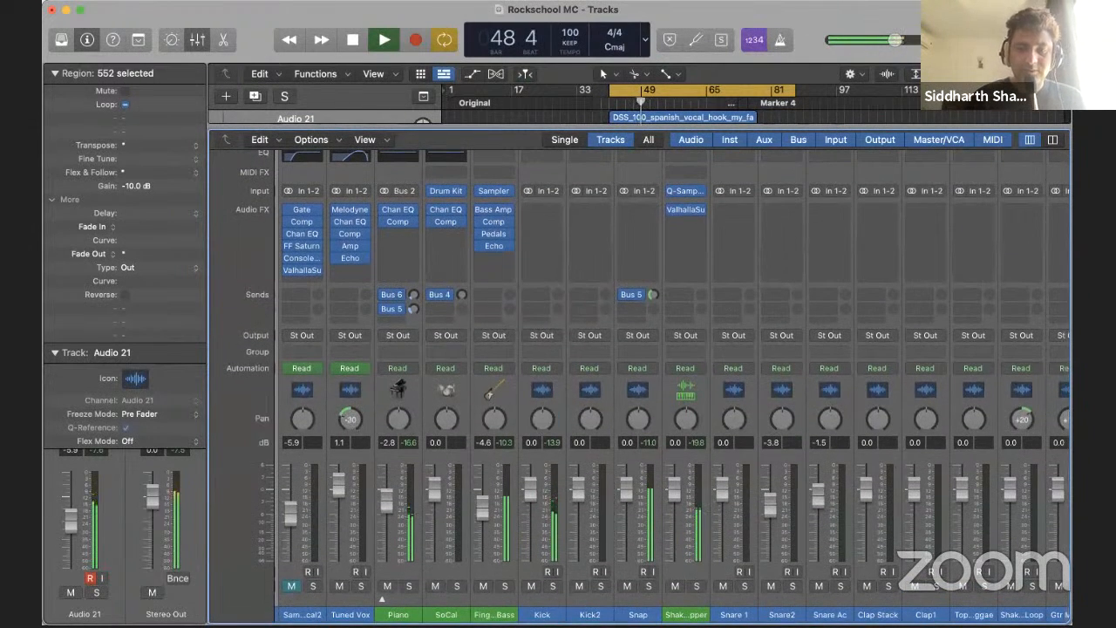
# Stop playback, select the Kick, Kick2 and Snap channels together and set their regions' gain to -15 dB
pyautogui.click(585, 565)
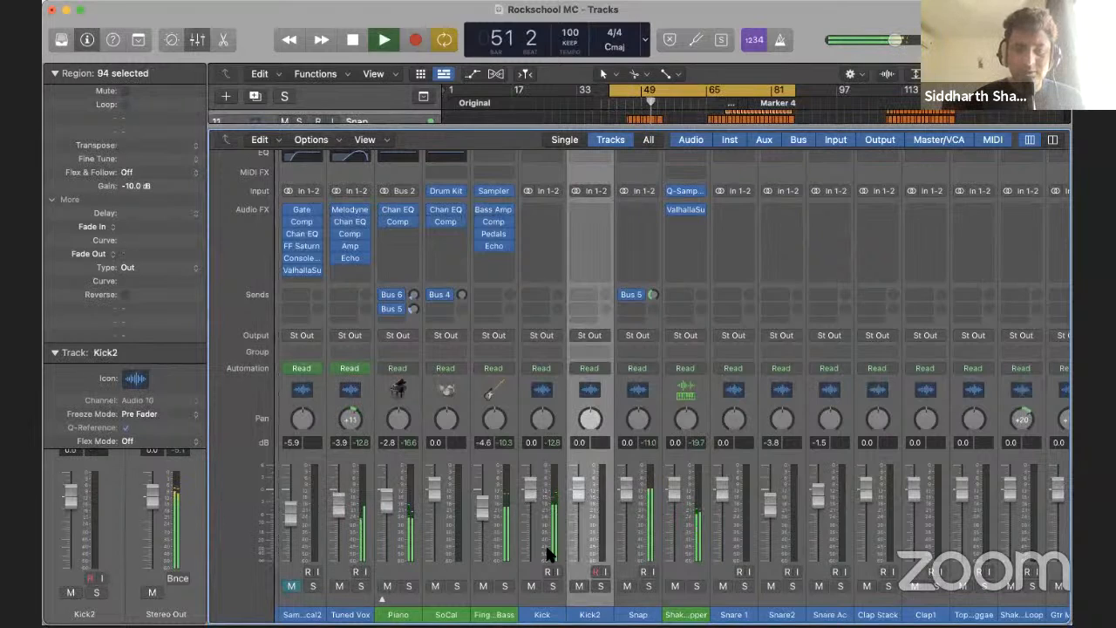
pyautogui.press('space')
pyautogui.click(542, 614)
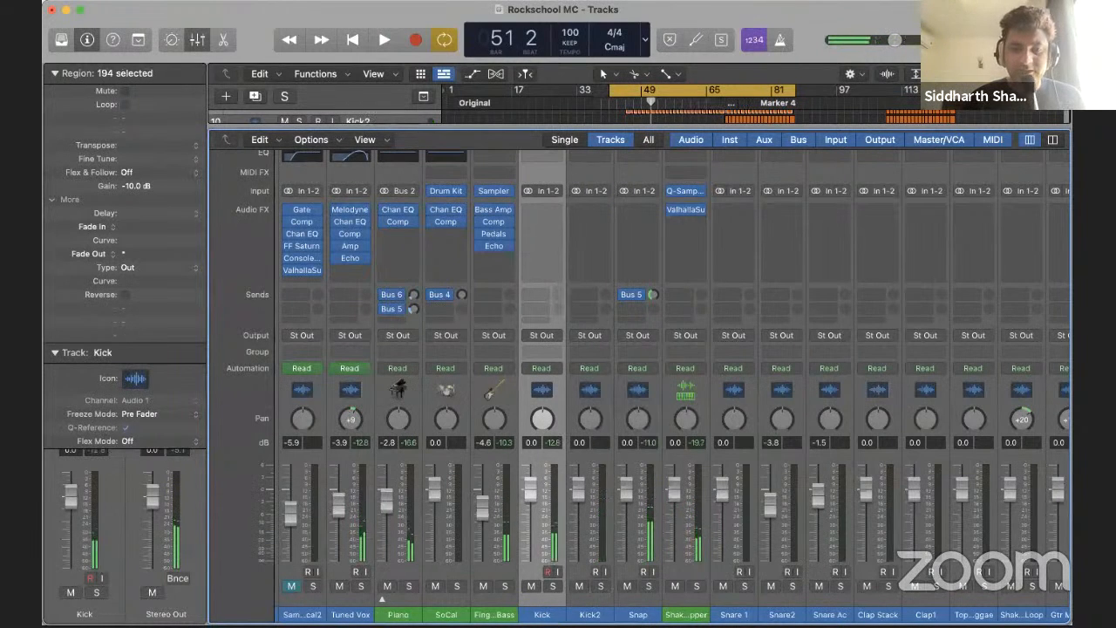
pyautogui.keyDown('shift'); pyautogui.click(629, 616); pyautogui.keyUp('shift')
pyautogui.press('x')
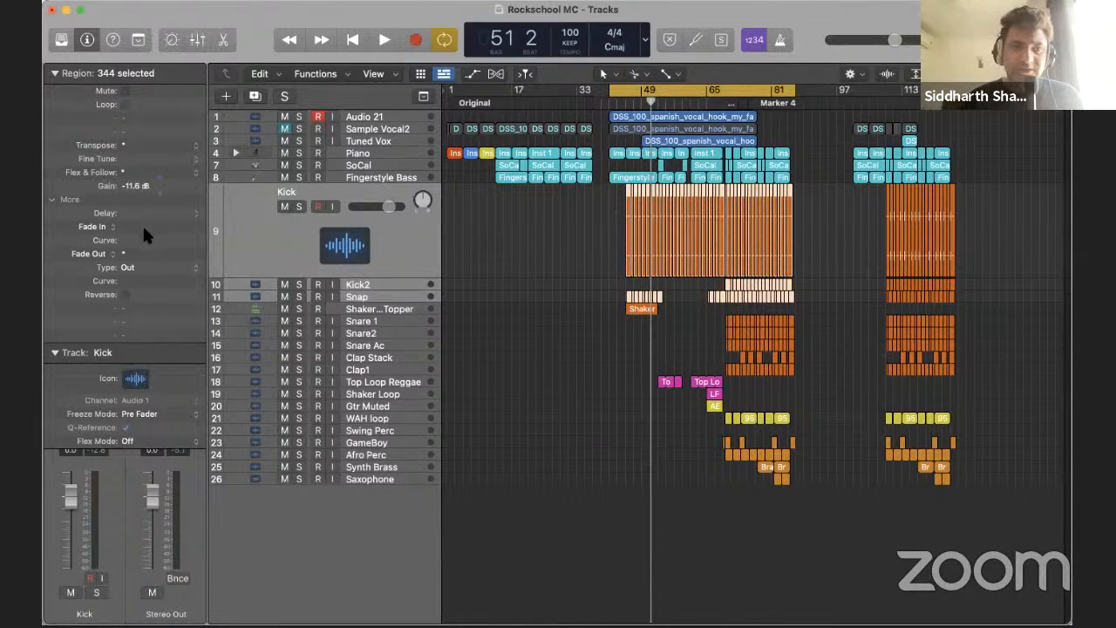
pyautogui.moveTo(157, 295); pyautogui.dragTo(162, 313)
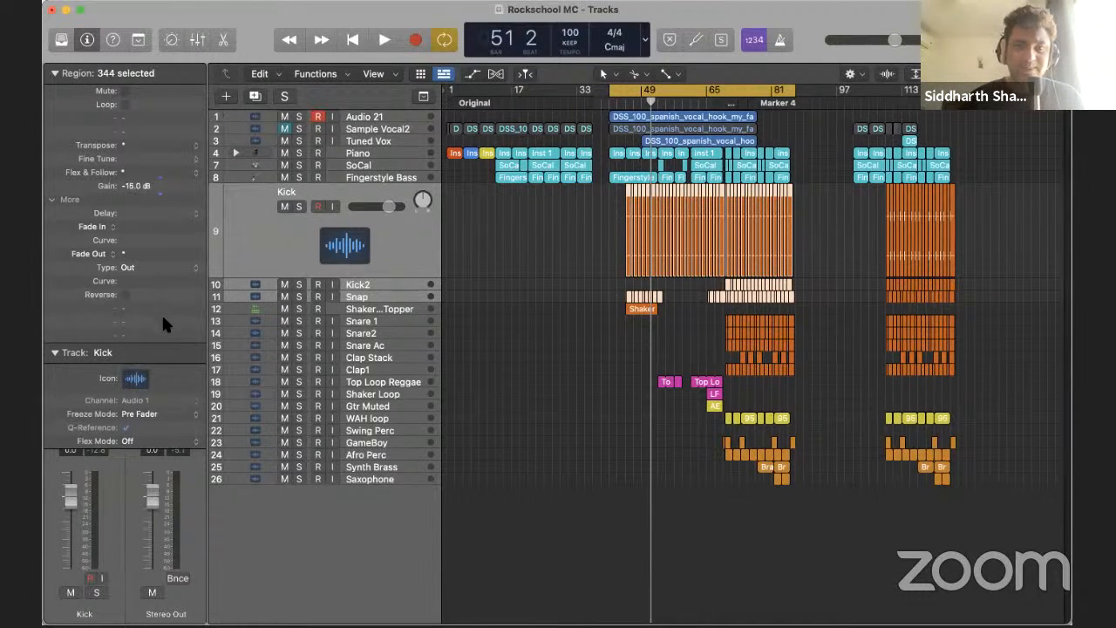
# Start playback and move the cycle range's start to bar 46
pyautogui.press('space')
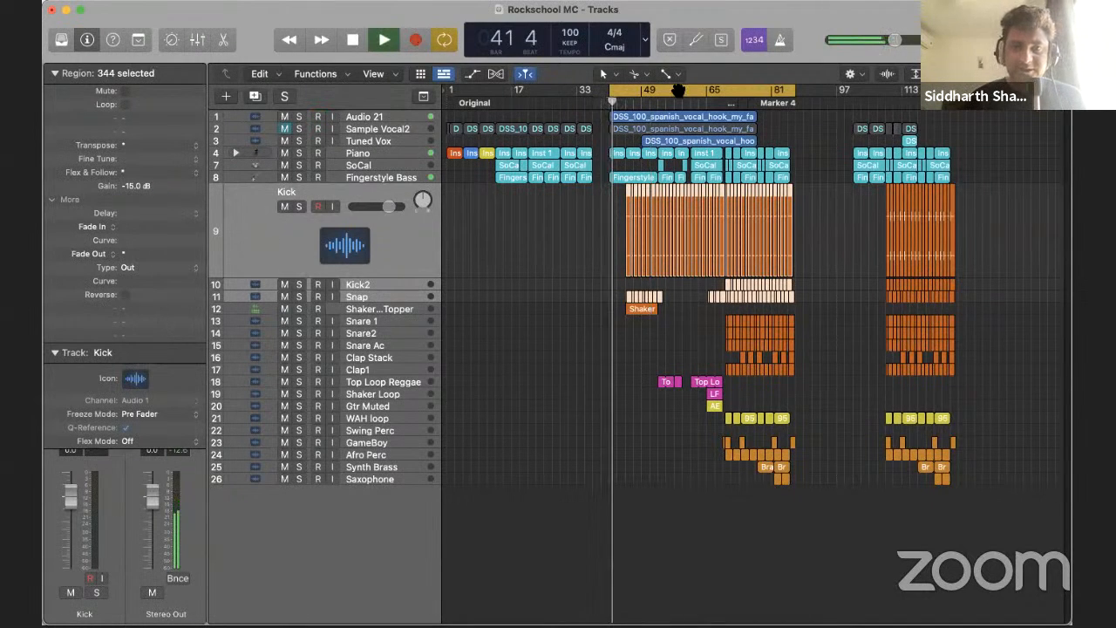
pyautogui.moveTo(613, 100); pyautogui.dragTo(659, 111)
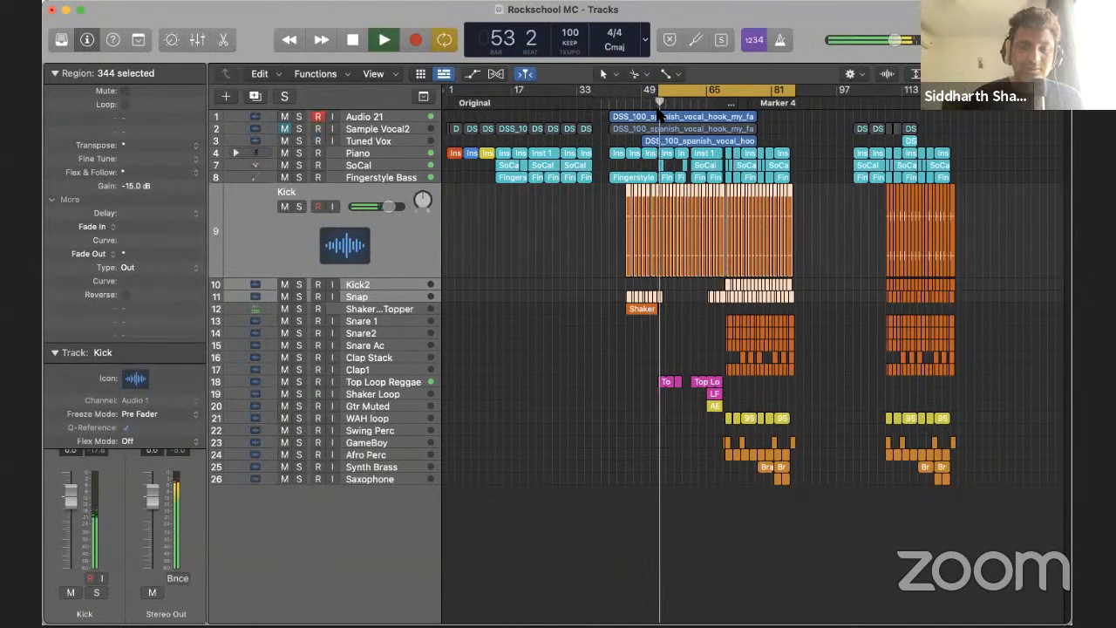
pyautogui.moveTo(659, 94); pyautogui.dragTo(632, 93)
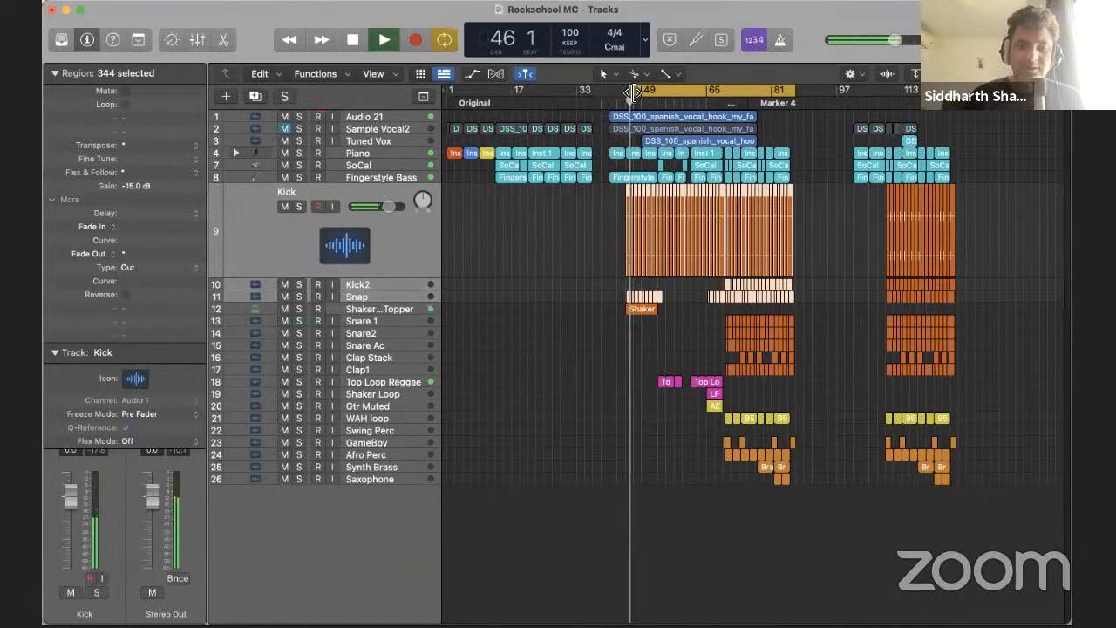
# Select the Shaker Reverse Topper channel, stop playback and inspect its region's parameters for a gain setting
pyautogui.press('x')
pyautogui.hscroll(5, 610, 395)
pyautogui.hscroll(2, 611, 405)
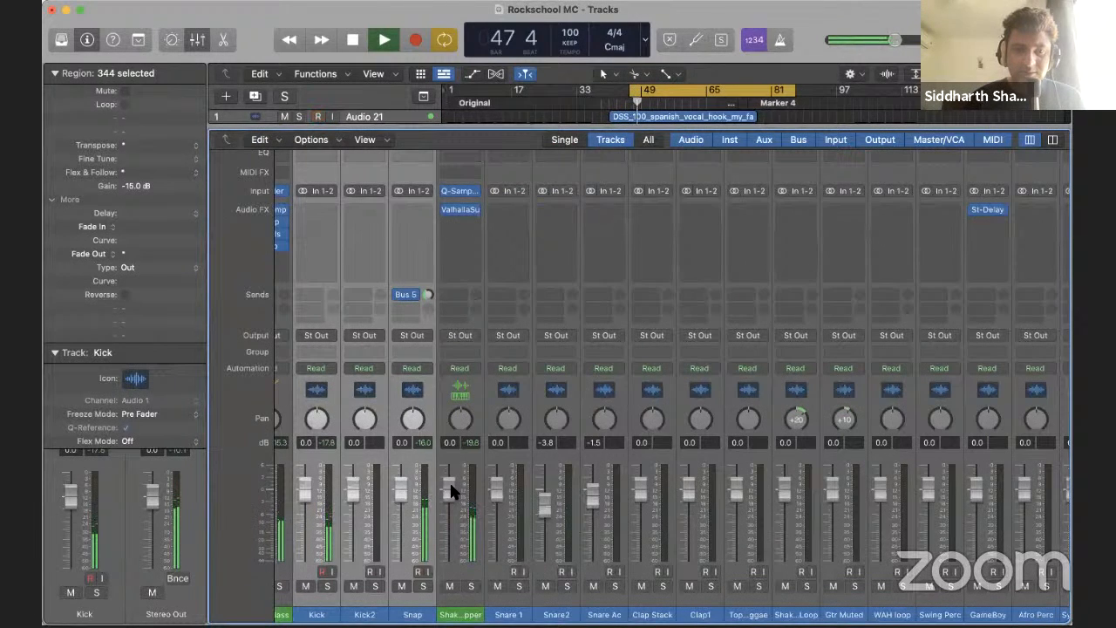
pyautogui.click(449, 490)
pyautogui.press('space')
pyautogui.press('x')
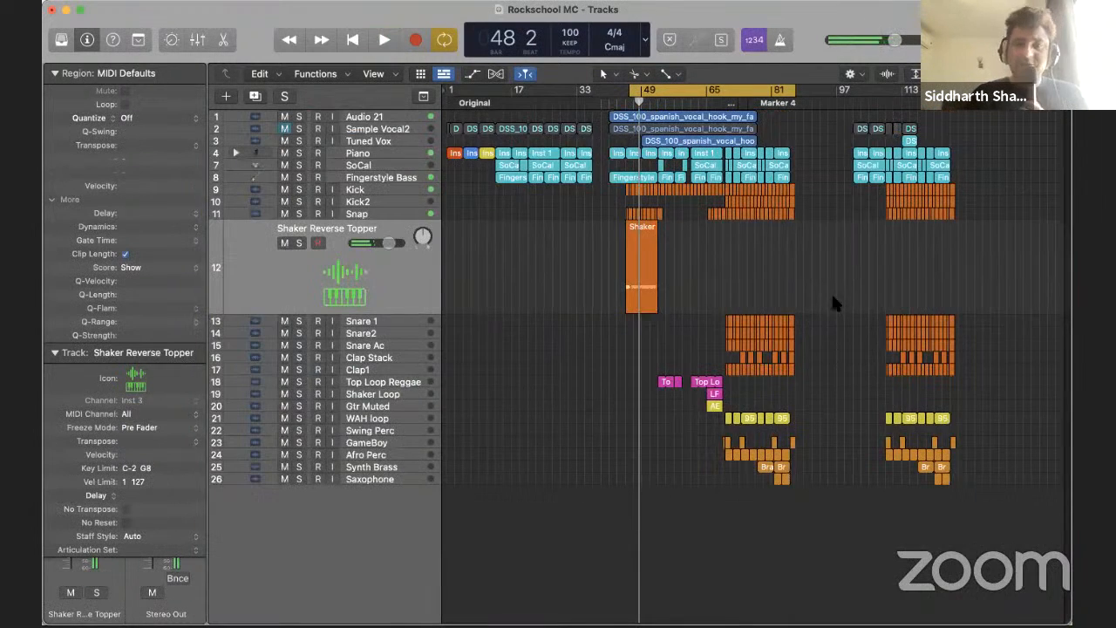
pyautogui.click(633, 268)
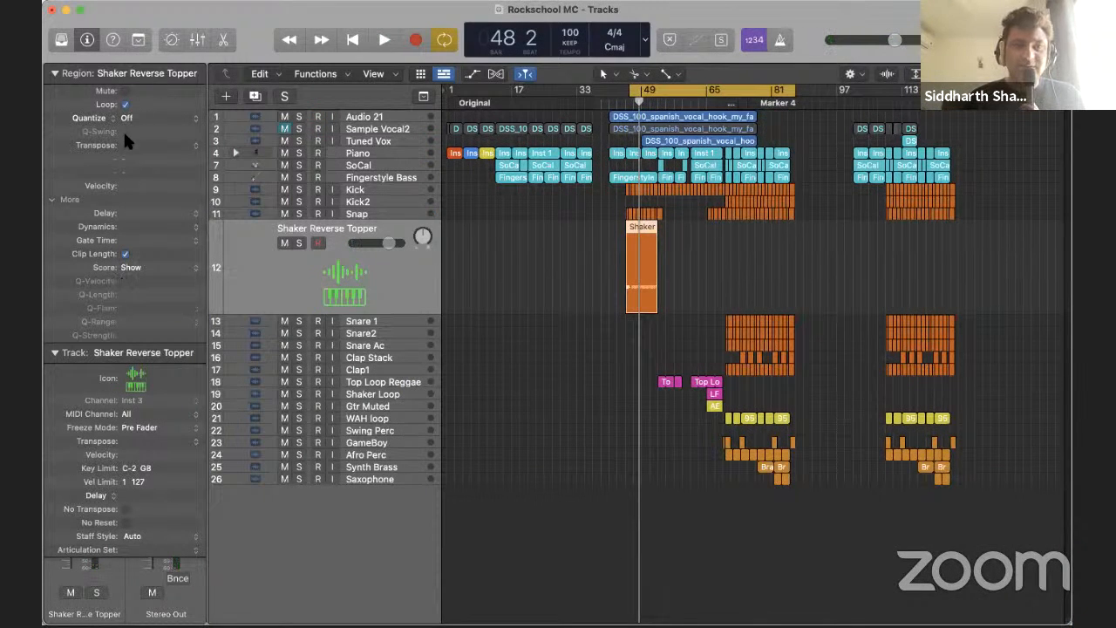
pyautogui.press('x')
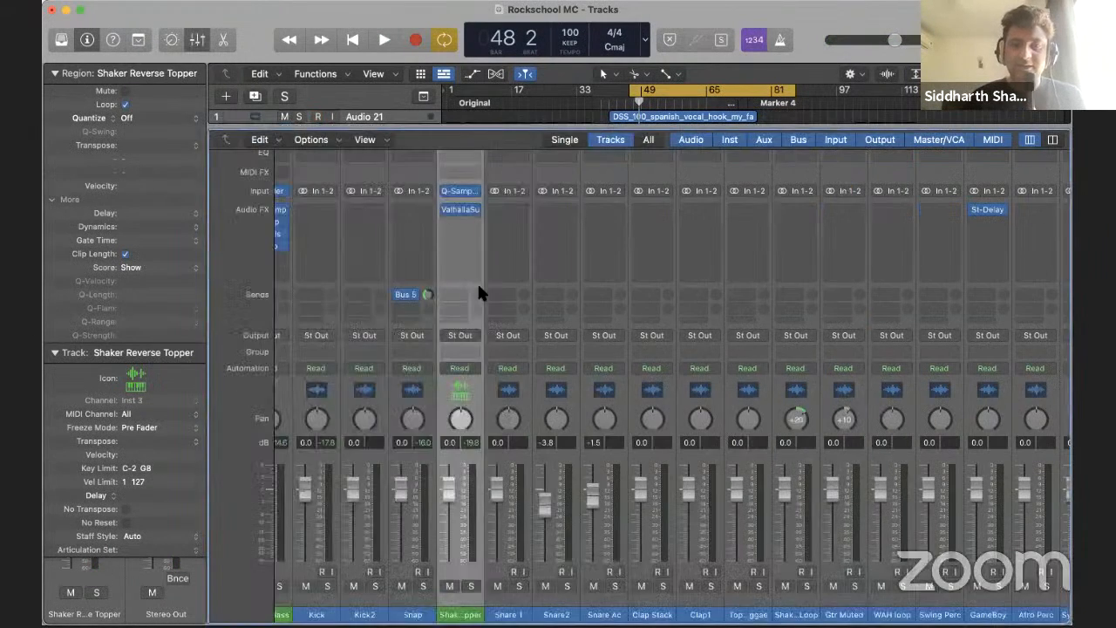
# Play the cycle range, reset the Stereo Out peak display to check its level, stop playback and review the channel peaks
pyautogui.press('space')
pyautogui.click(473, 90)
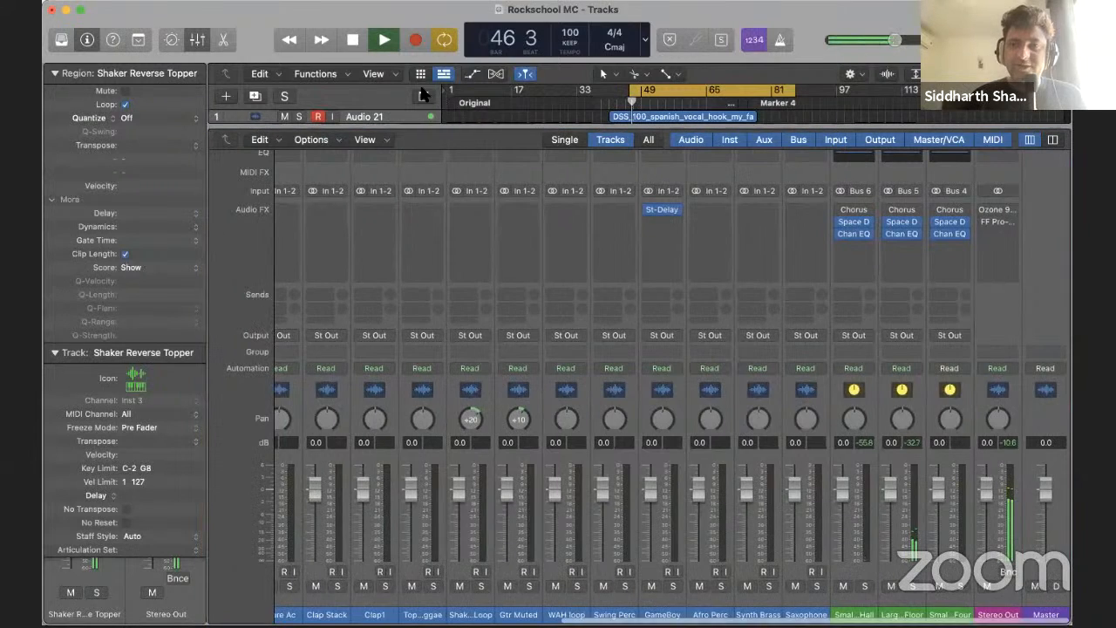
pyautogui.click(1003, 427)
pyautogui.click(1006, 442)
pyautogui.press('space')
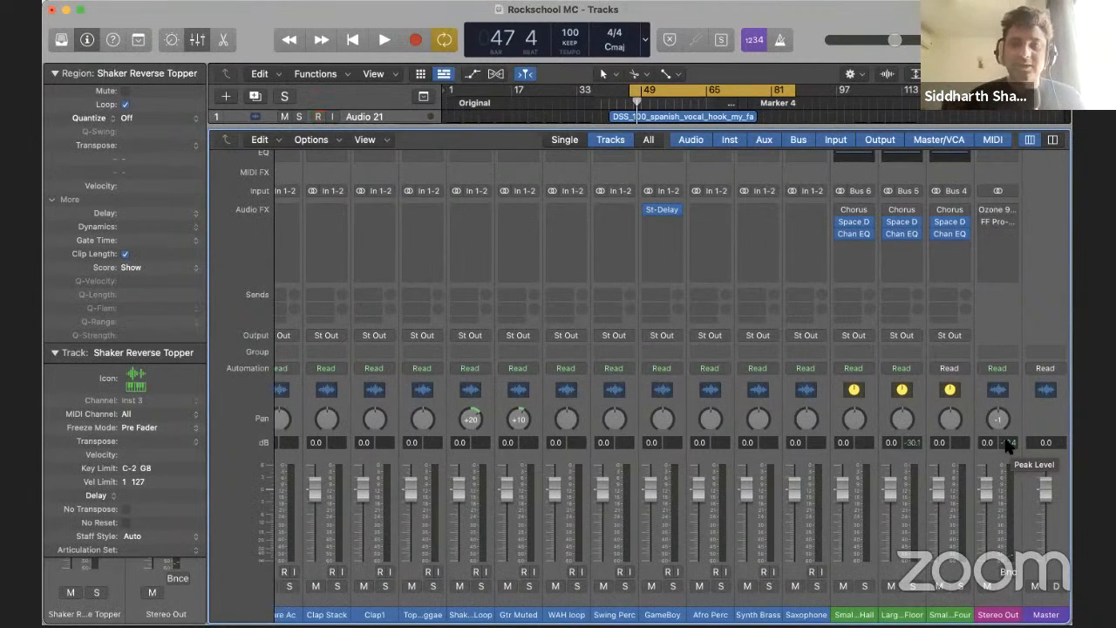
pyautogui.hscroll(-10, 678, 473)
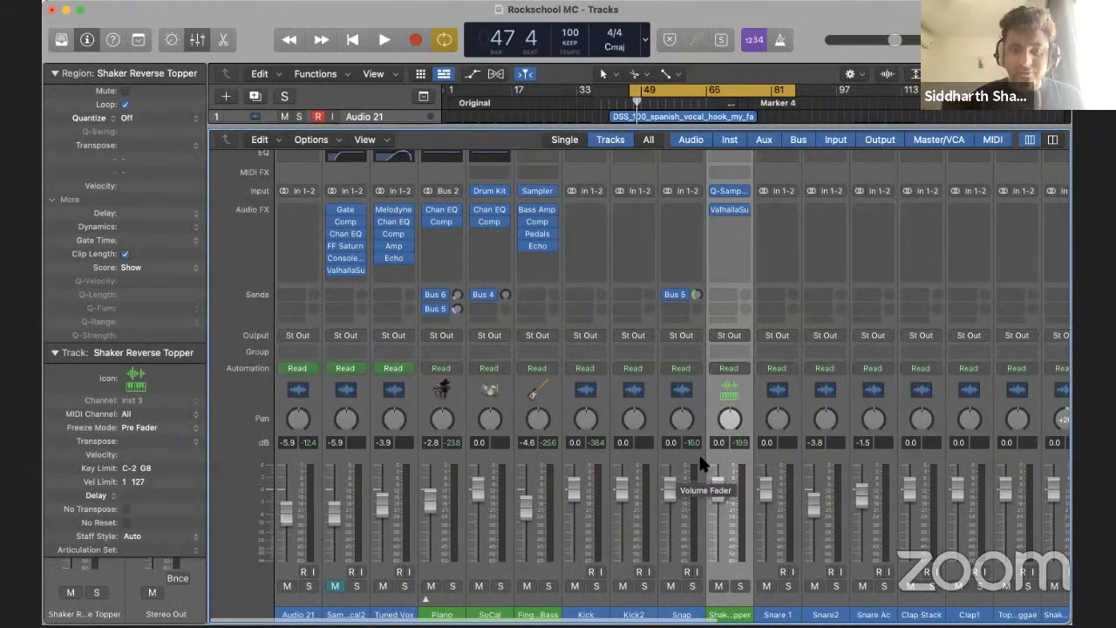
pyautogui.hscroll(10, 785, 444)
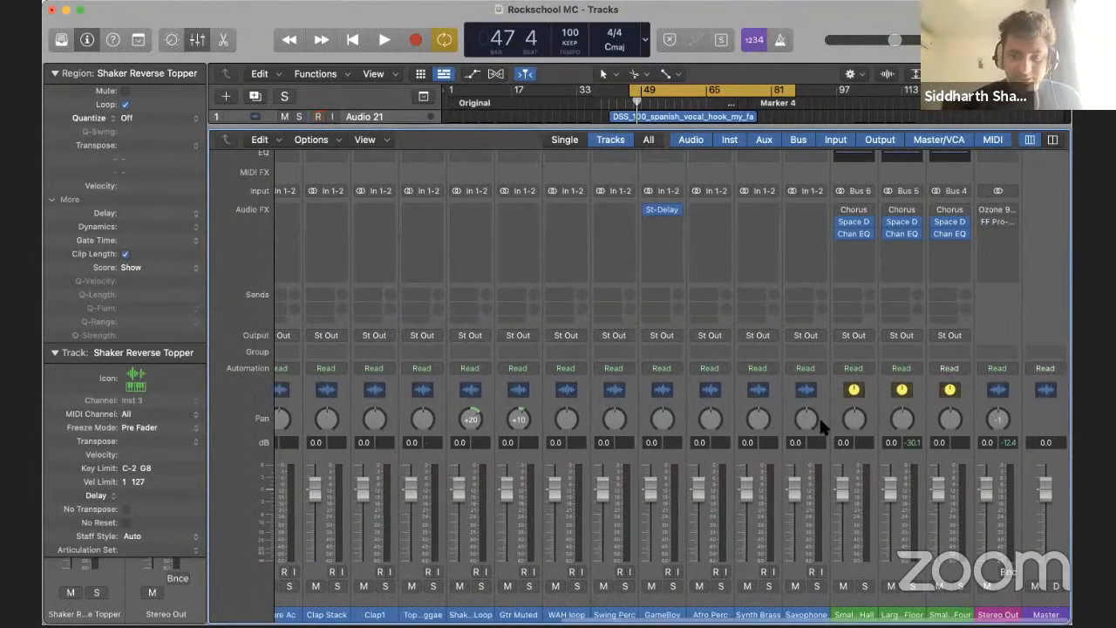
# Move the cycle range's start to bar 69, play it and show the mixer
pyautogui.press('space')
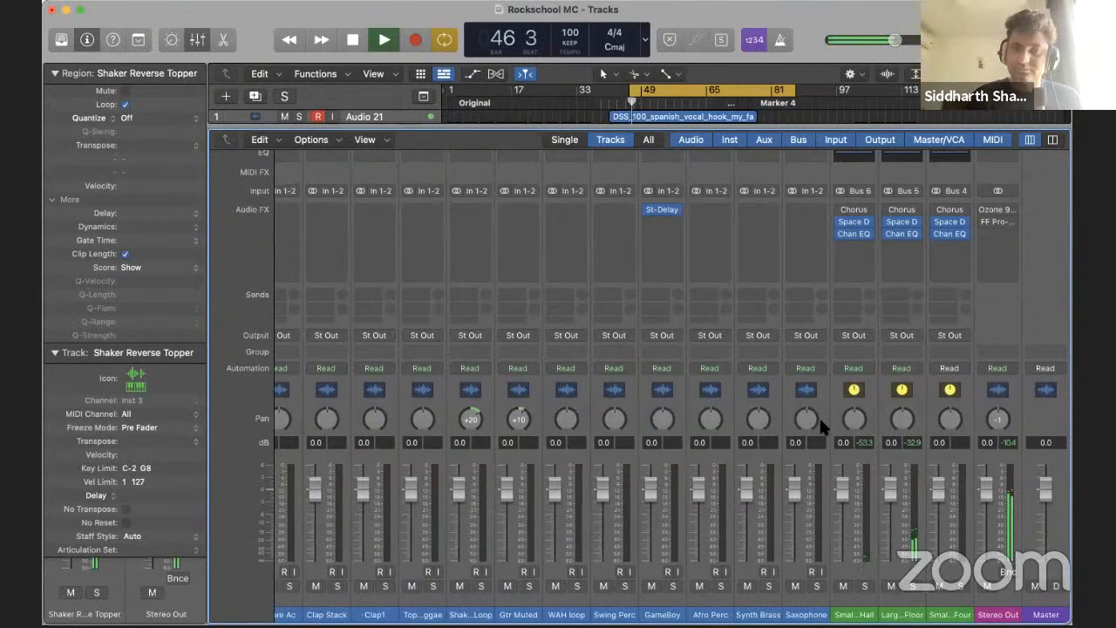
pyautogui.press('x')
pyautogui.press('space')
pyautogui.moveTo(632, 90); pyautogui.dragTo(727, 98)
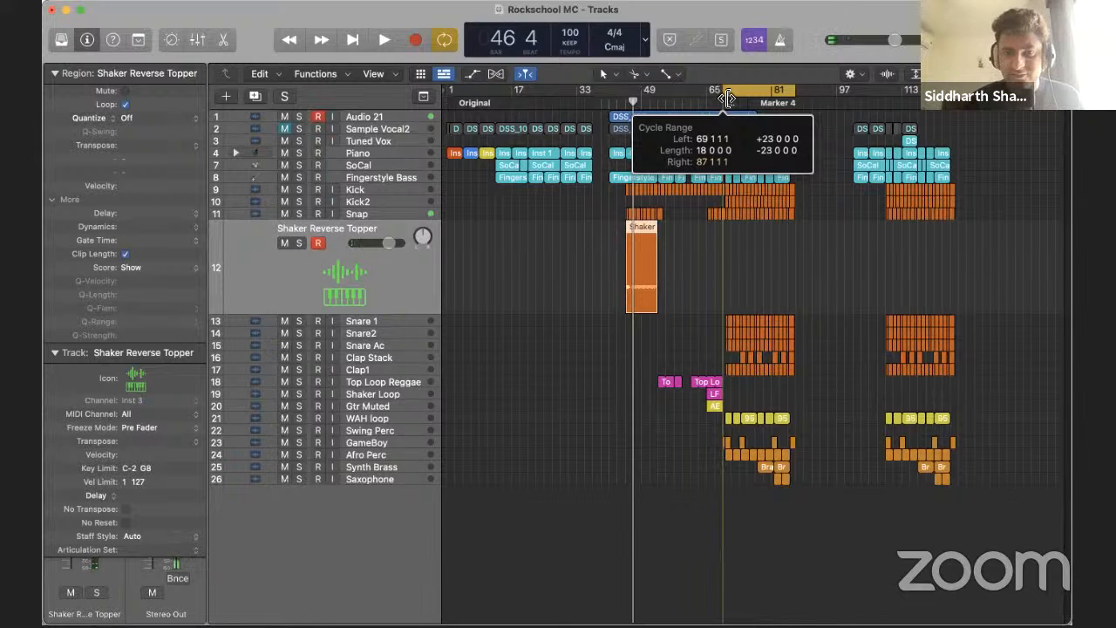
pyautogui.press('space')
pyautogui.press('x')
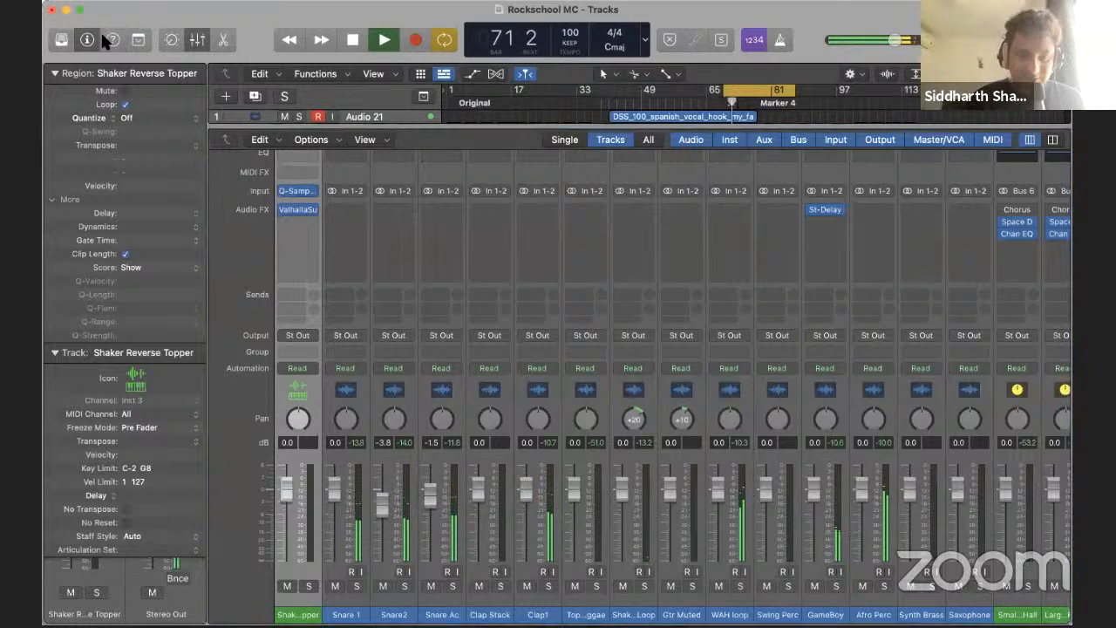
# Select the channels from Snare 1 to Afro Perc and lower their faders together, bringing Afro Perc to -6.6 dB
pyautogui.click(357, 613)
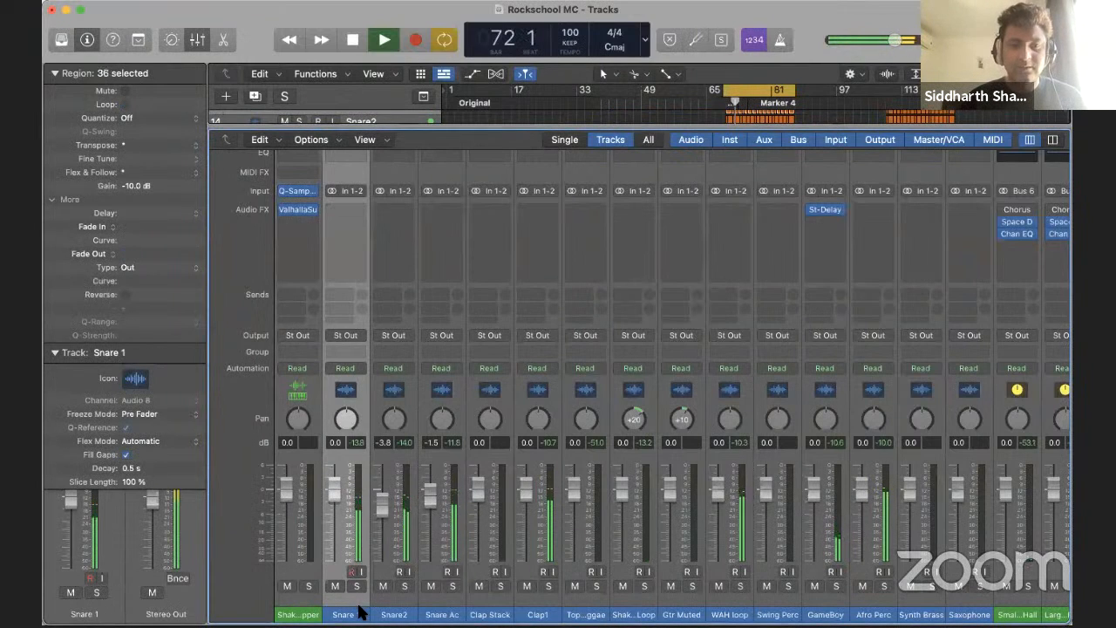
pyautogui.keyDown('shift'); pyautogui.click(881, 615); pyautogui.keyUp('shift')
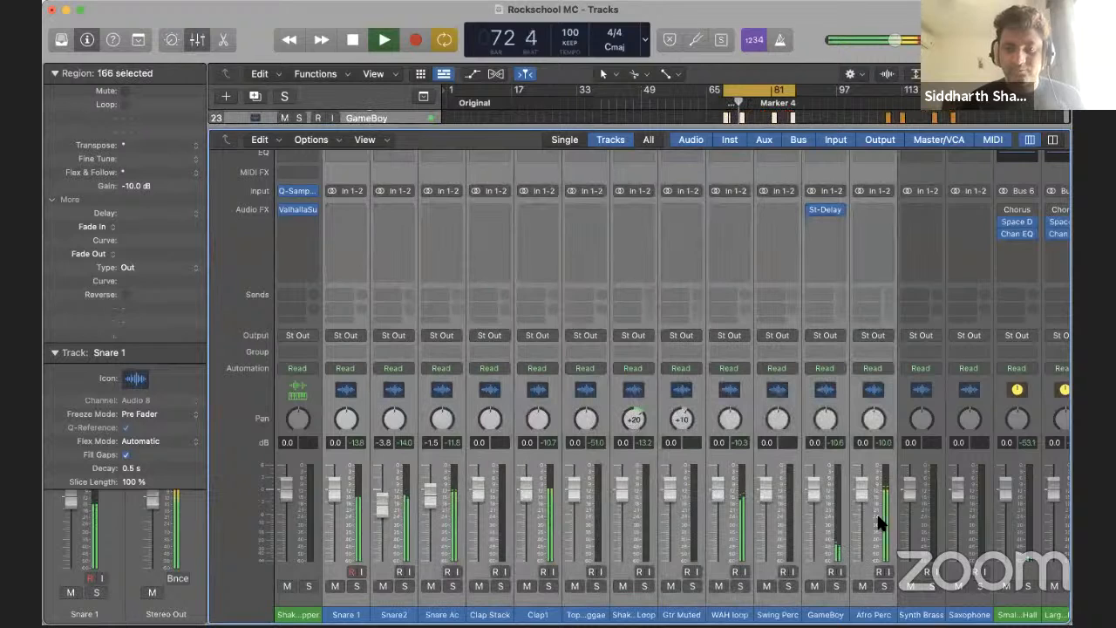
pyautogui.moveTo(859, 493); pyautogui.dragTo(860, 542)
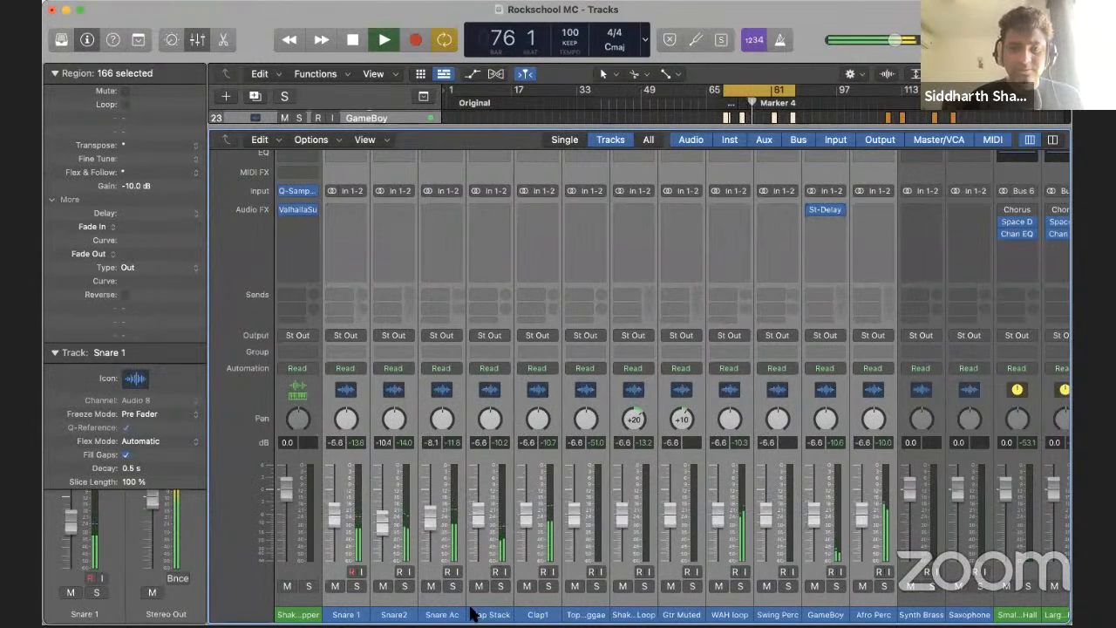
# Stop playback, lower the selected channels' faders further so Snare 1 sits at -9.6 dB, and resume playback
pyautogui.press('space')
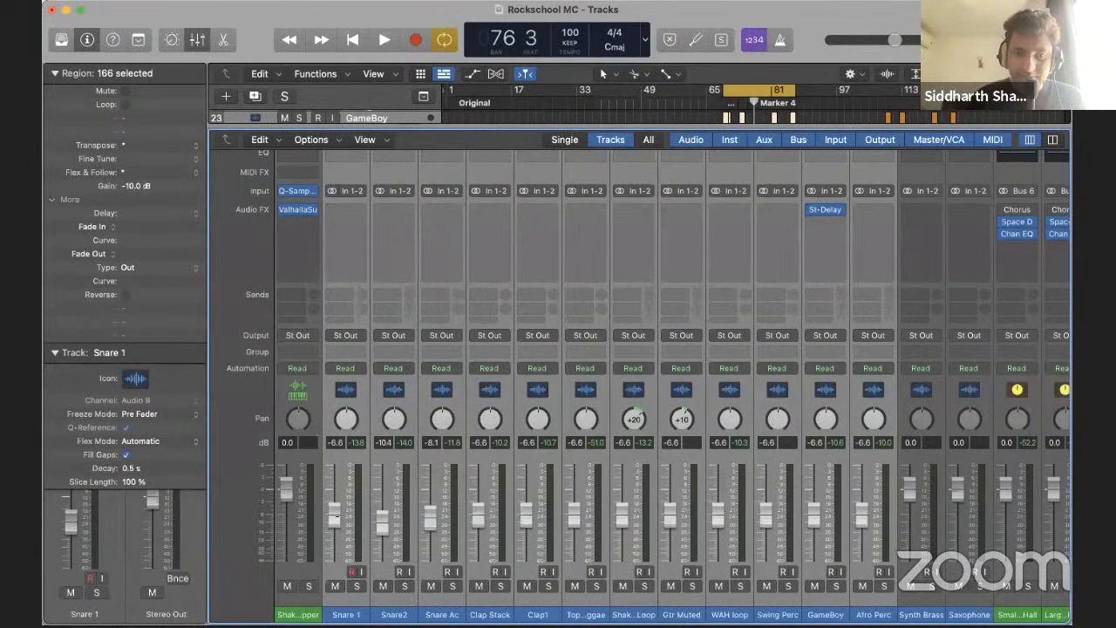
pyautogui.moveTo(334, 516); pyautogui.dragTo(337, 535)
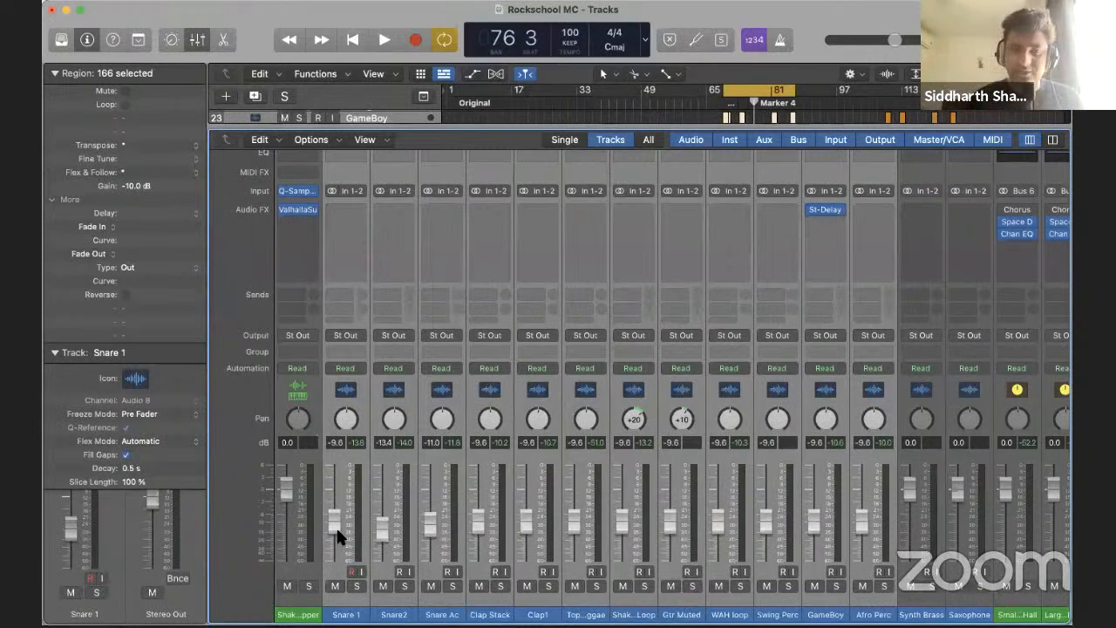
pyautogui.press('space')
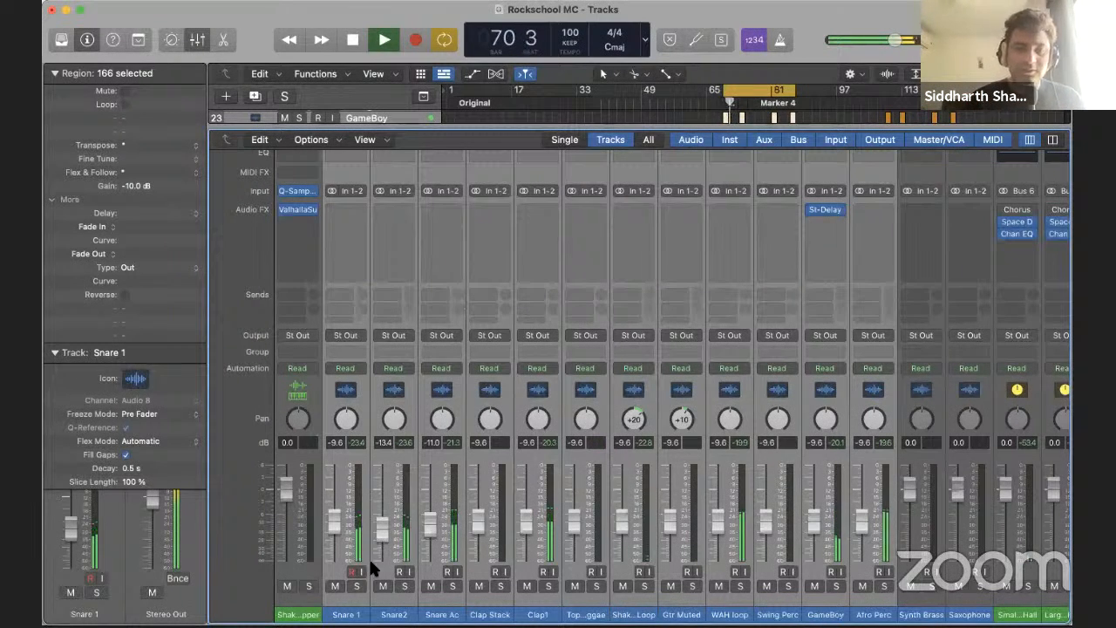
# Select only the Snare 1 channel, then solo the Fingerstyle Bass channel and open its Bass Amp Designer
pyautogui.click(345, 614)
pyautogui.hscroll(-10, 449, 451)
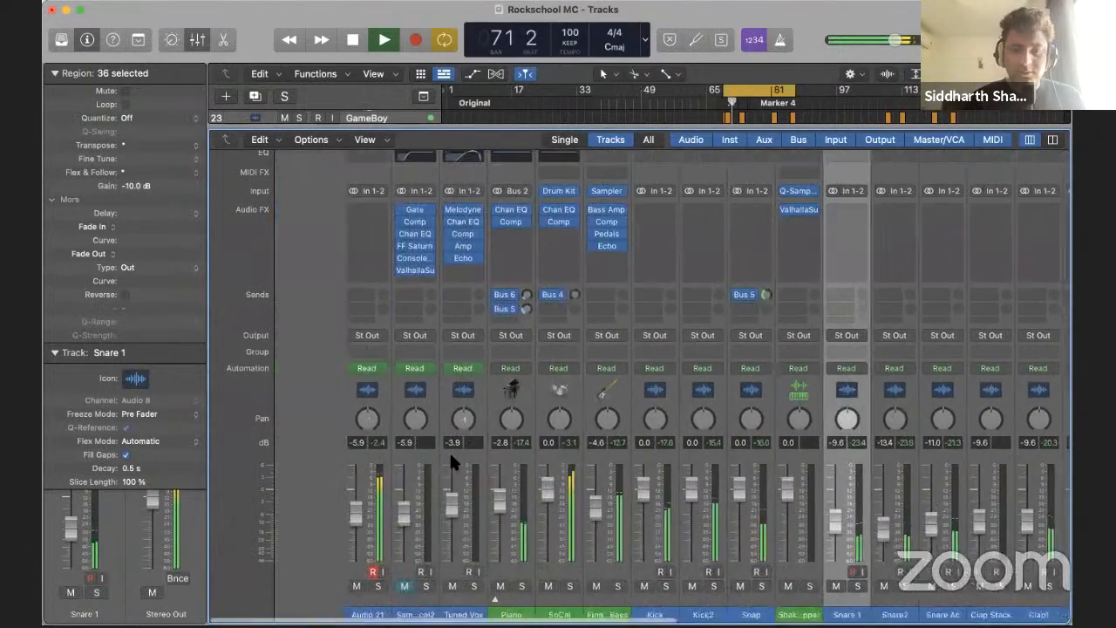
pyautogui.hscroll(2, 588, 526)
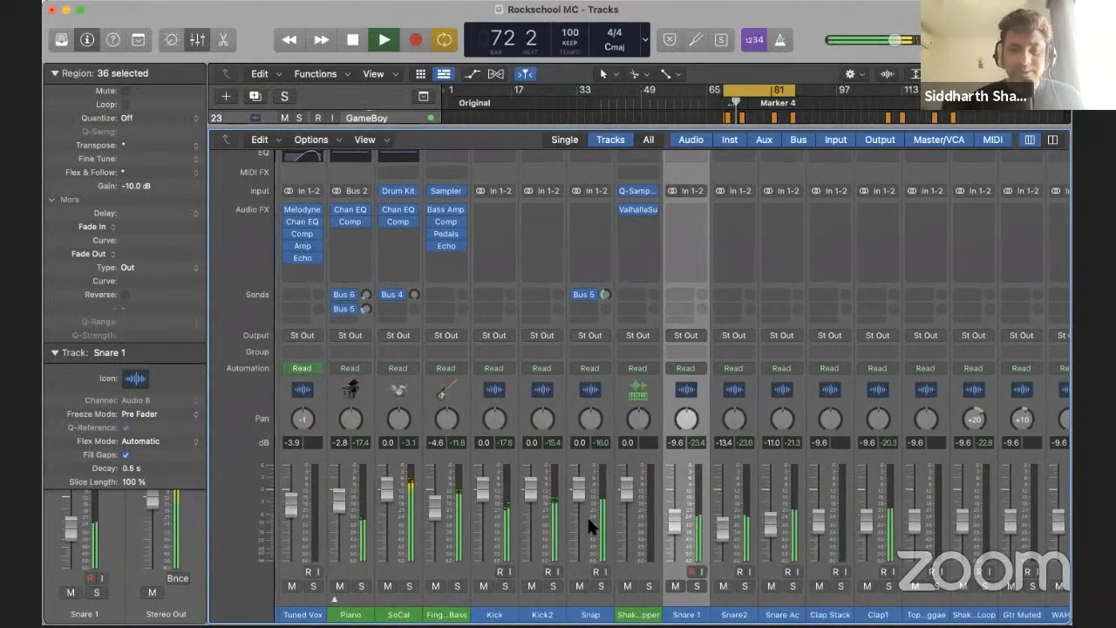
pyautogui.hscroll(1, 589, 526)
pyautogui.hscroll(-2, 589, 526)
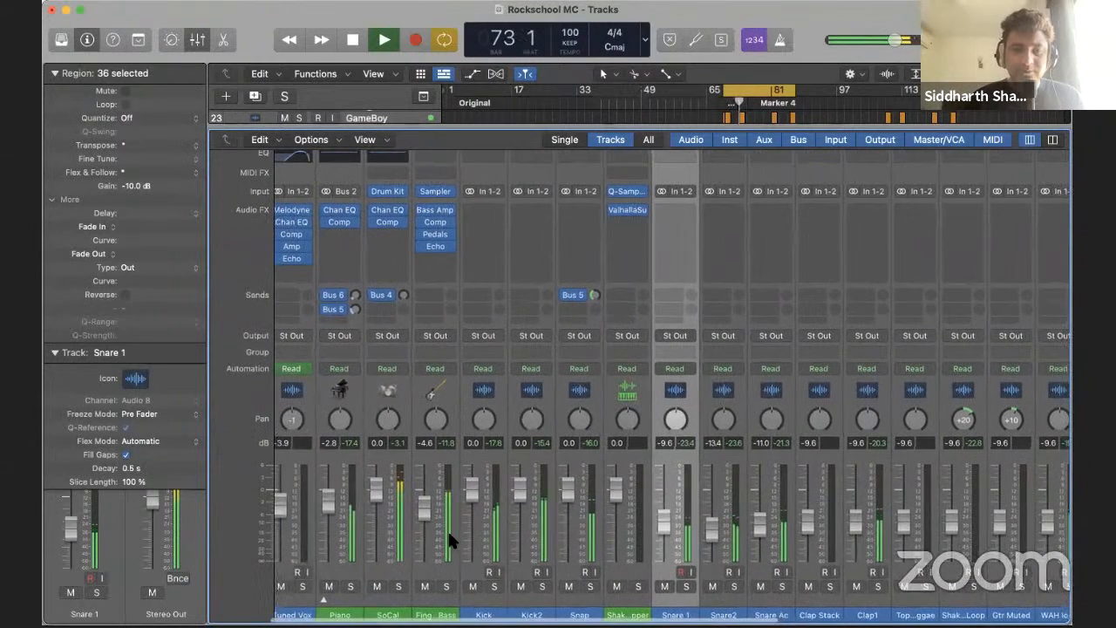
pyautogui.click(446, 586)
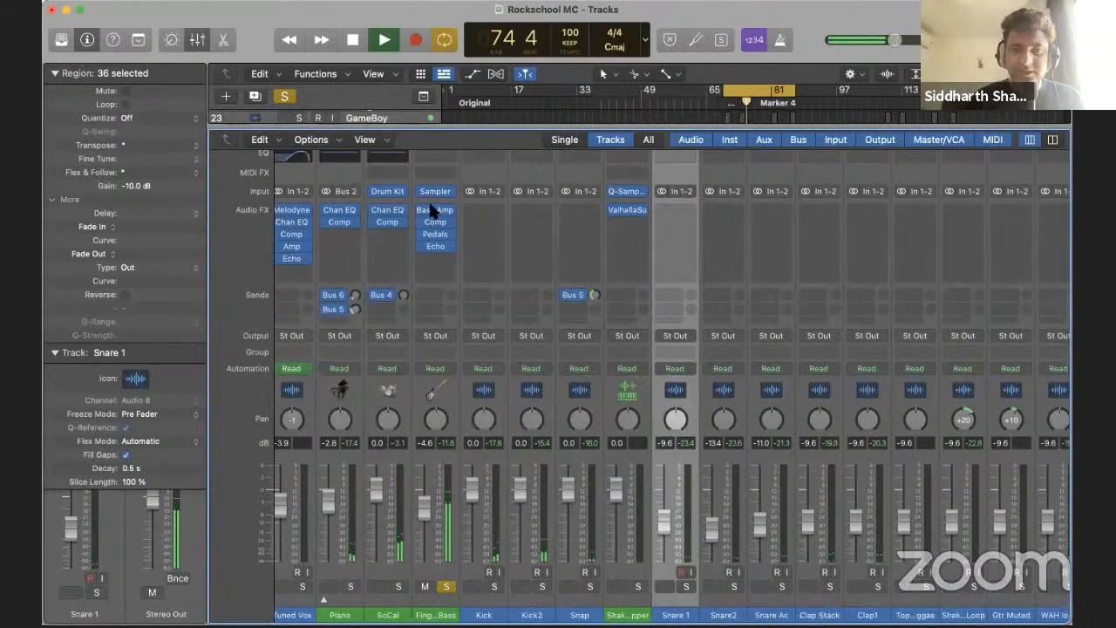
pyautogui.click(434, 217)
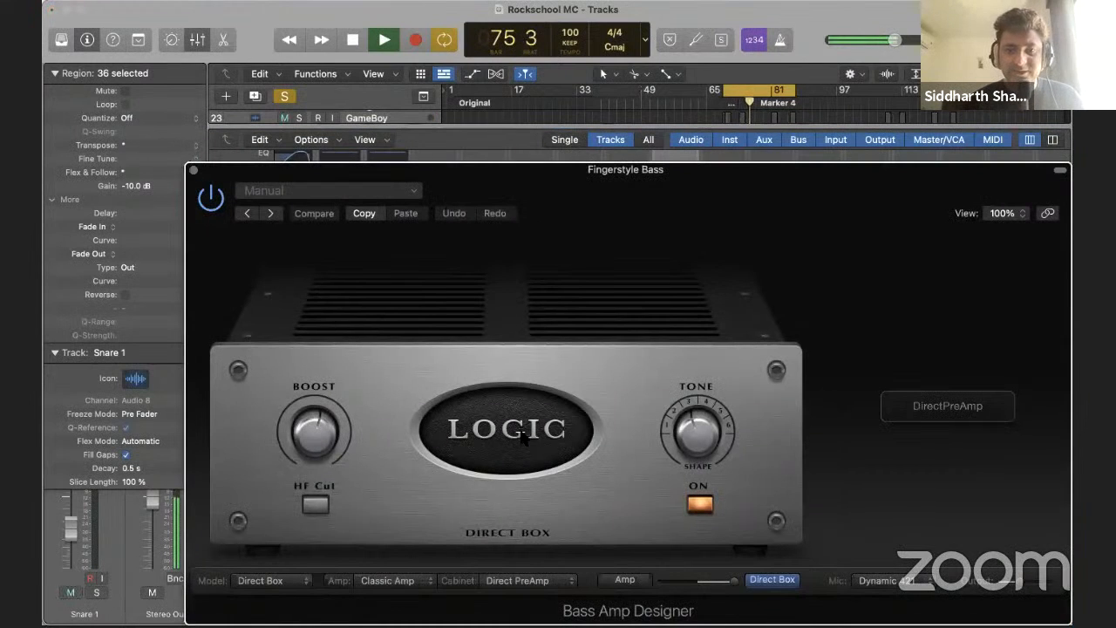
# Adjust the bass amp's Boost and output level, close it, unsolo the bass and lower its fader to -5.1 dB
pyautogui.moveTo(304, 438); pyautogui.dragTo(306, 449)
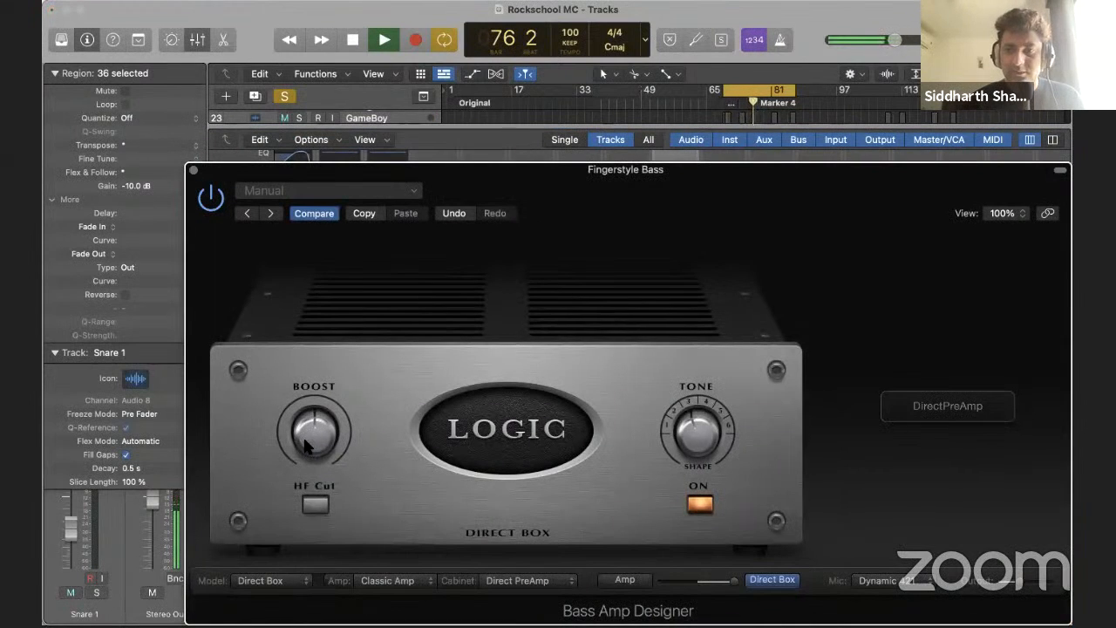
pyautogui.moveTo(1024, 591); pyautogui.dragTo(1016, 593)
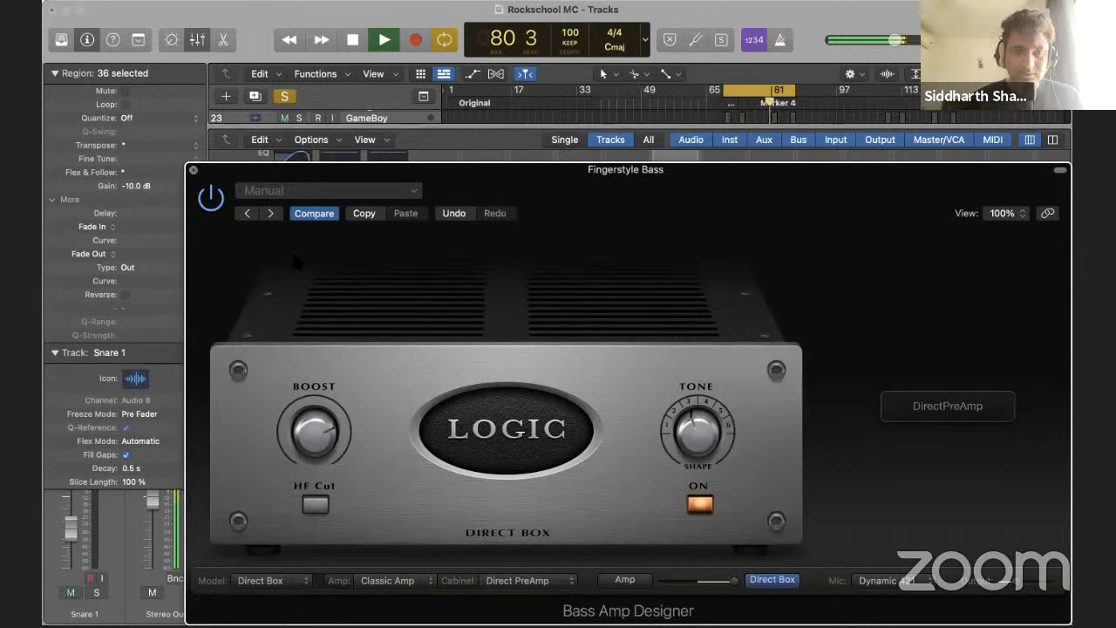
pyautogui.click(194, 170)
pyautogui.click(446, 586)
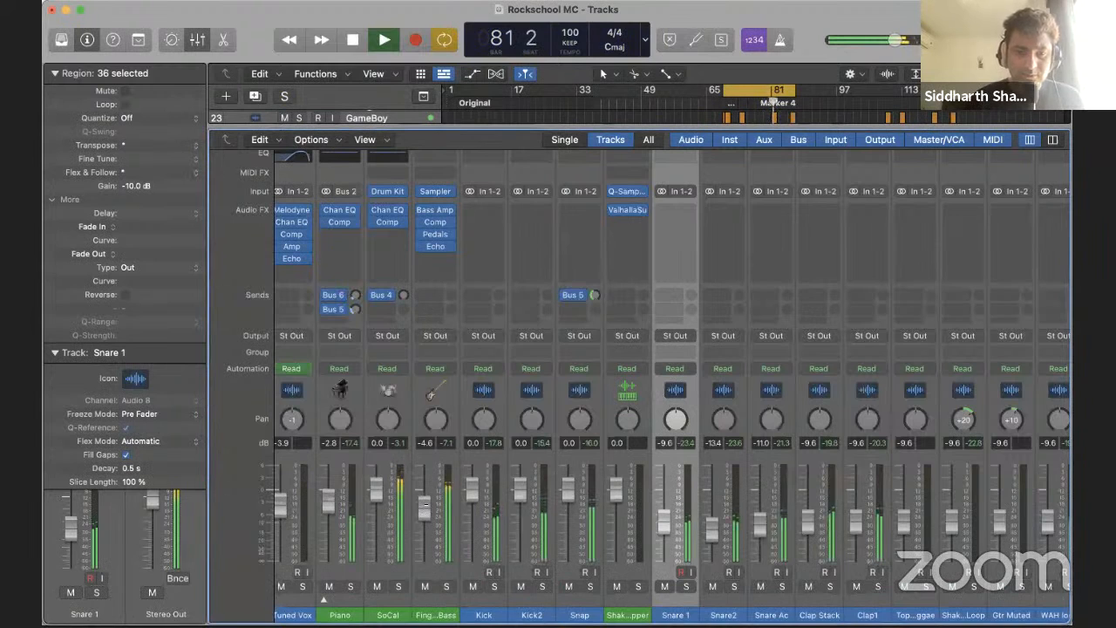
# Solo the SoCal drum channel, lower its fader to -2.5 dB and unsolo it
pyautogui.hscroll(2, 743, 507)
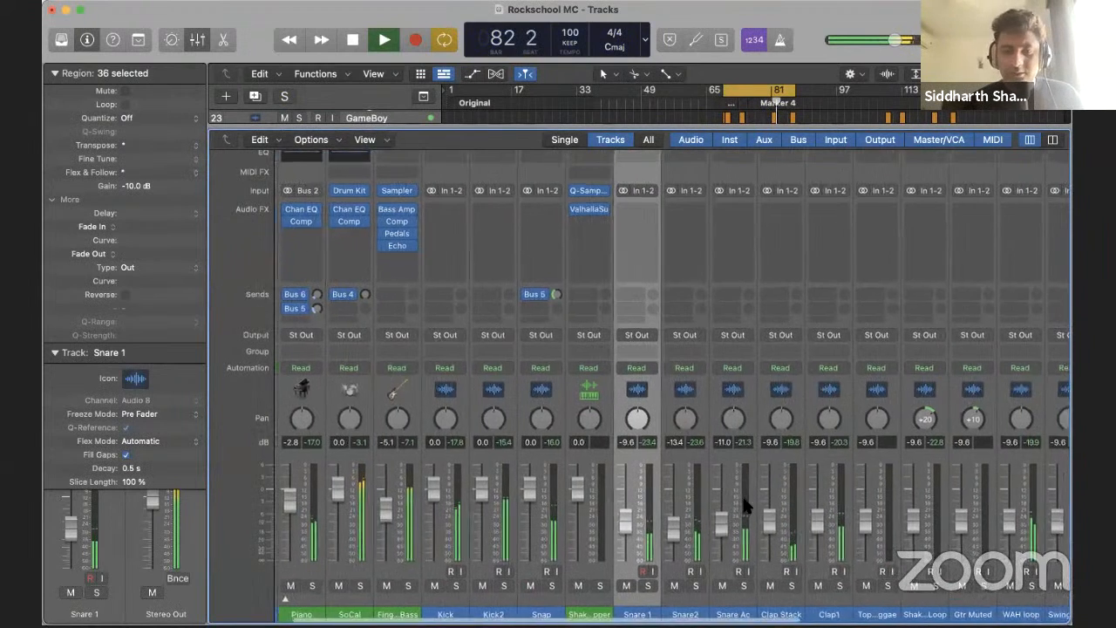
pyautogui.click(361, 586)
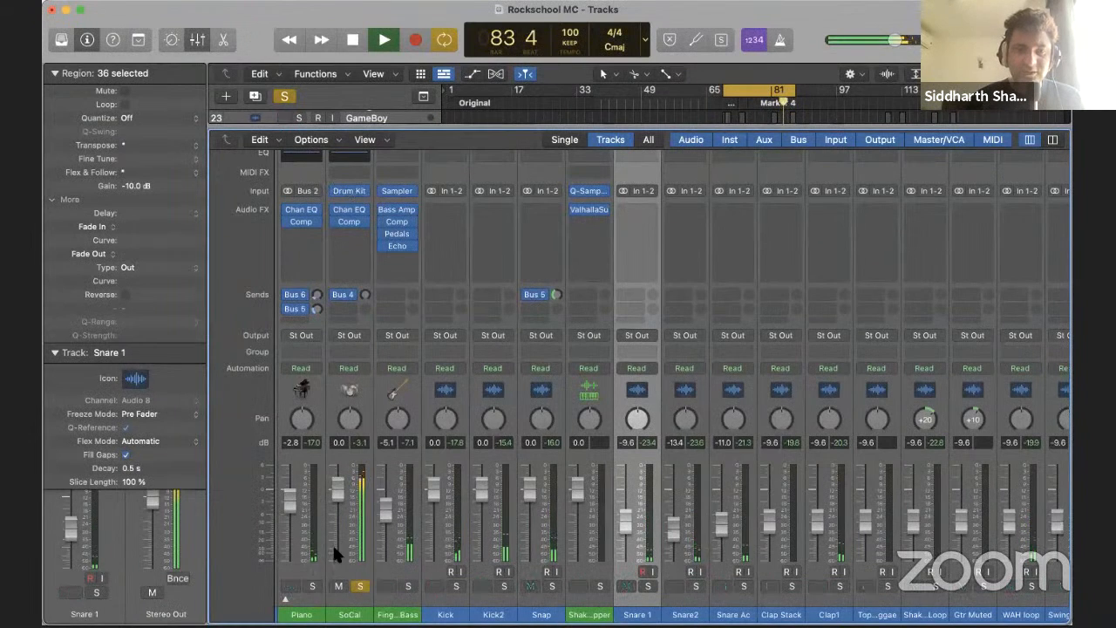
pyautogui.moveTo(341, 486); pyautogui.dragTo(341, 497)
pyautogui.click(360, 585)
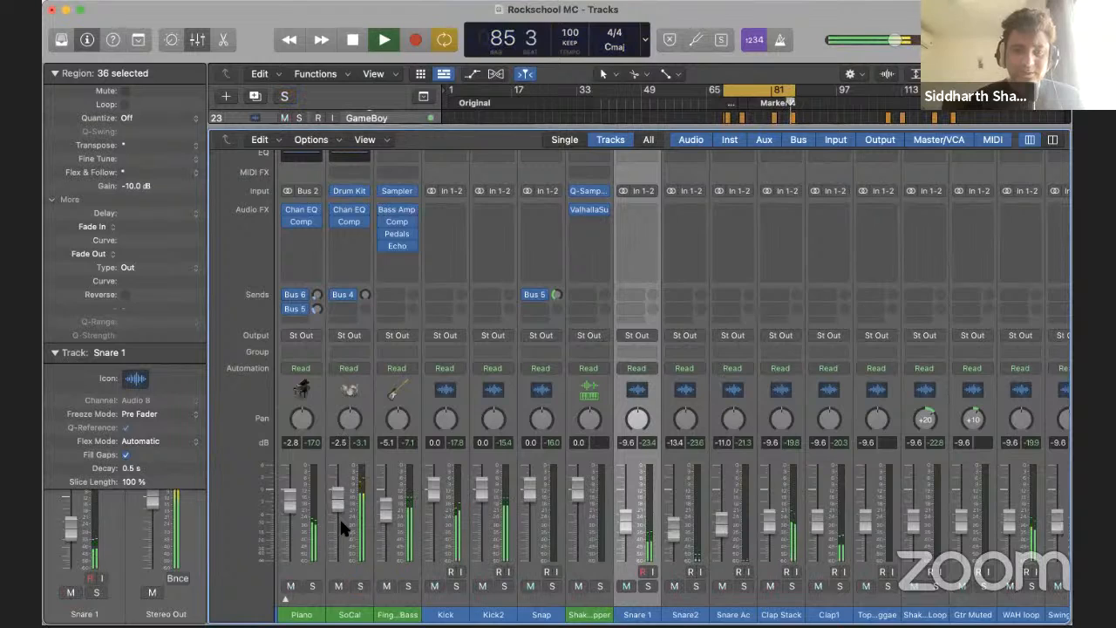
# Lower the GameBoy channel's fader to -10.4 dB while the cycle range plays
pyautogui.hscroll(5, 797, 486)
pyautogui.hscroll(1, 796, 486)
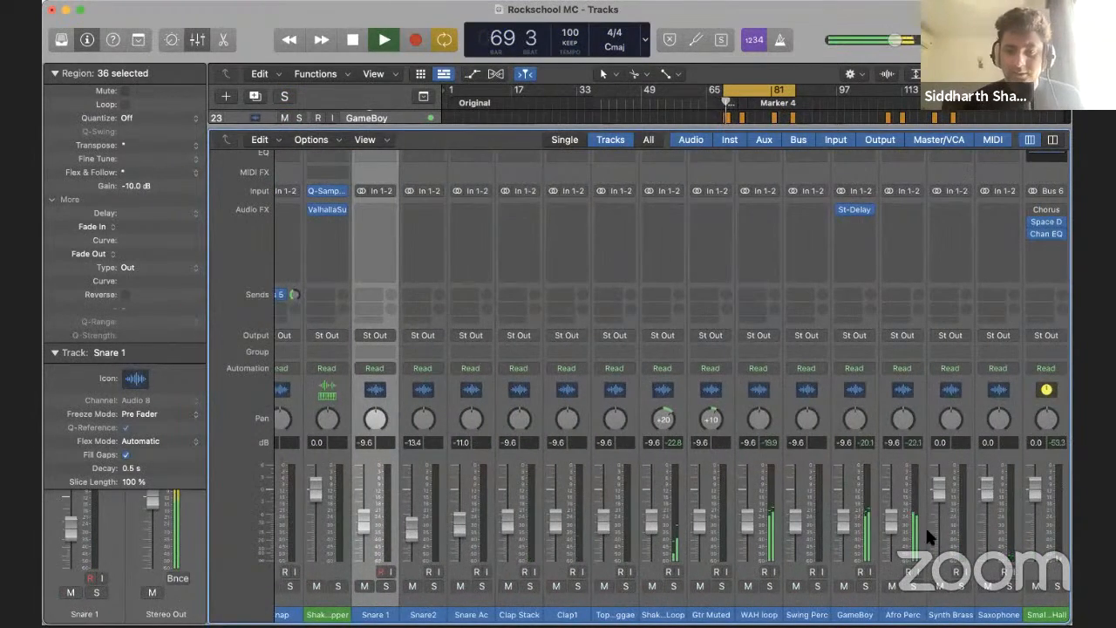
pyautogui.hscroll(-1, 376, 475)
pyautogui.hscroll(-8, 376, 476)
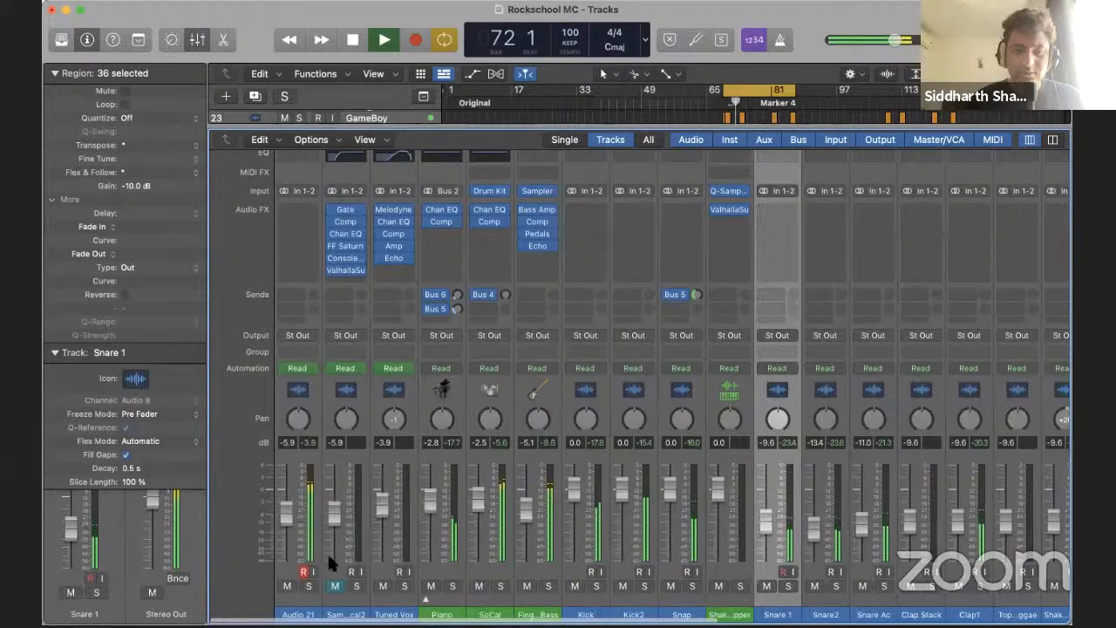
# Examine the channel peaks across the mixer through to Stereo Out, stopping and restarting the cycle range
pyautogui.hscroll(3, 667, 521)
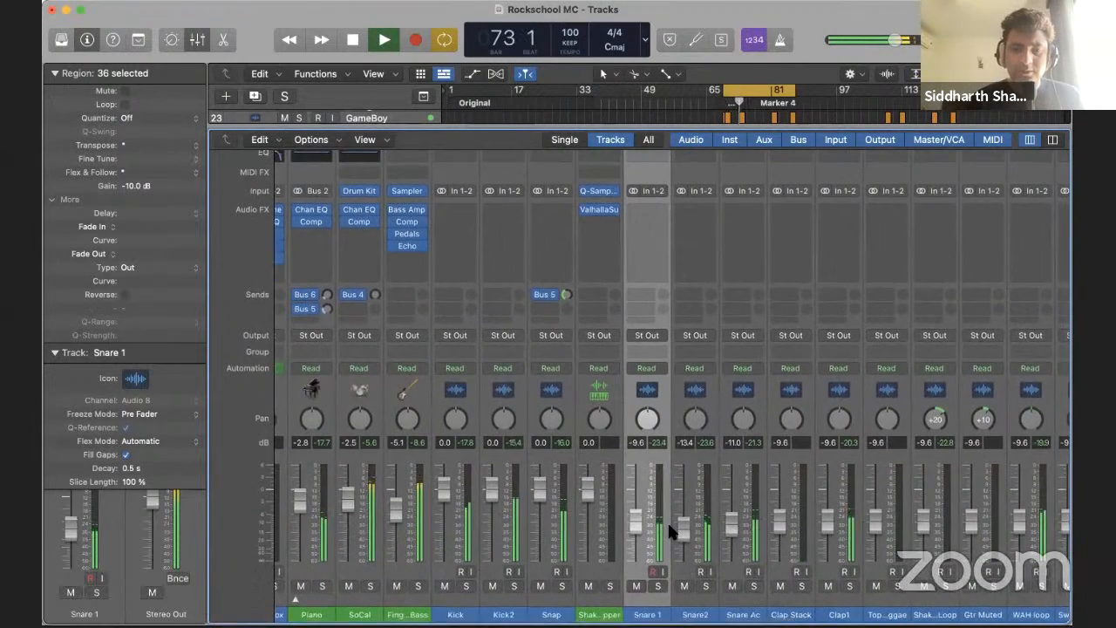
pyautogui.hscroll(1, 670, 530)
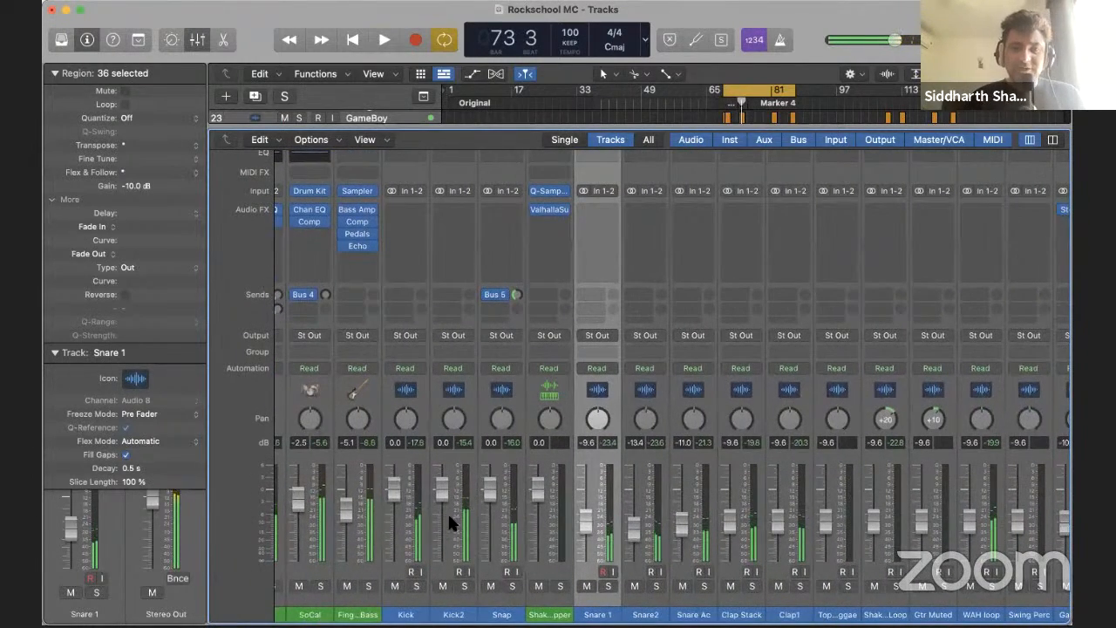
pyautogui.hscroll(-4, 338, 451)
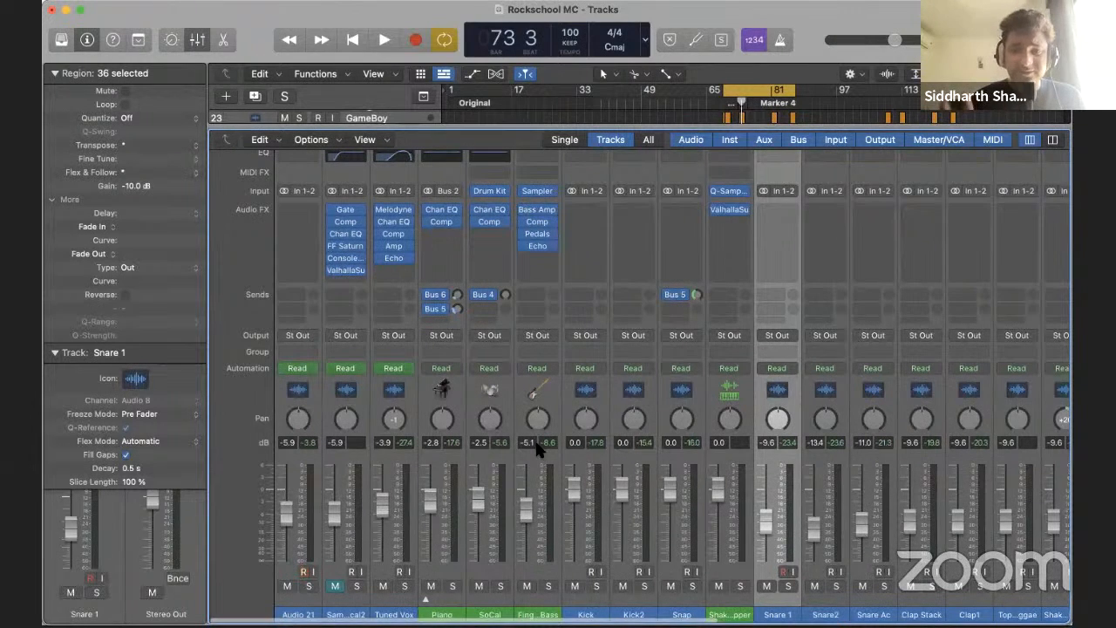
pyautogui.hscroll(8, 801, 471)
pyautogui.press('space')
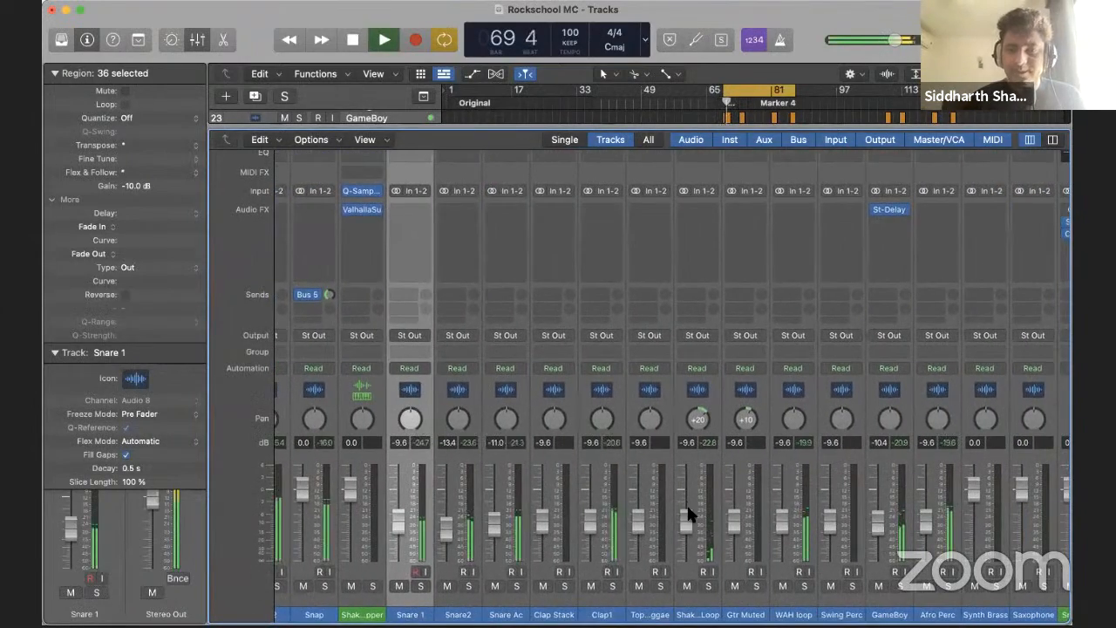
pyautogui.hscroll(6, 902, 474)
pyautogui.hscroll(-1, 904, 475)
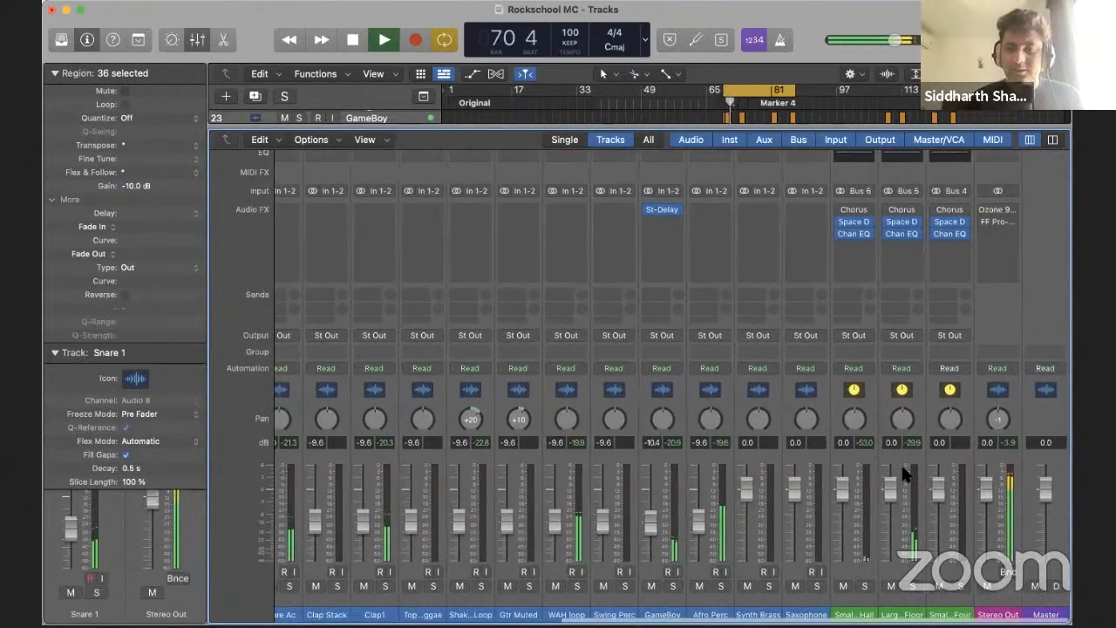
pyautogui.press('space')
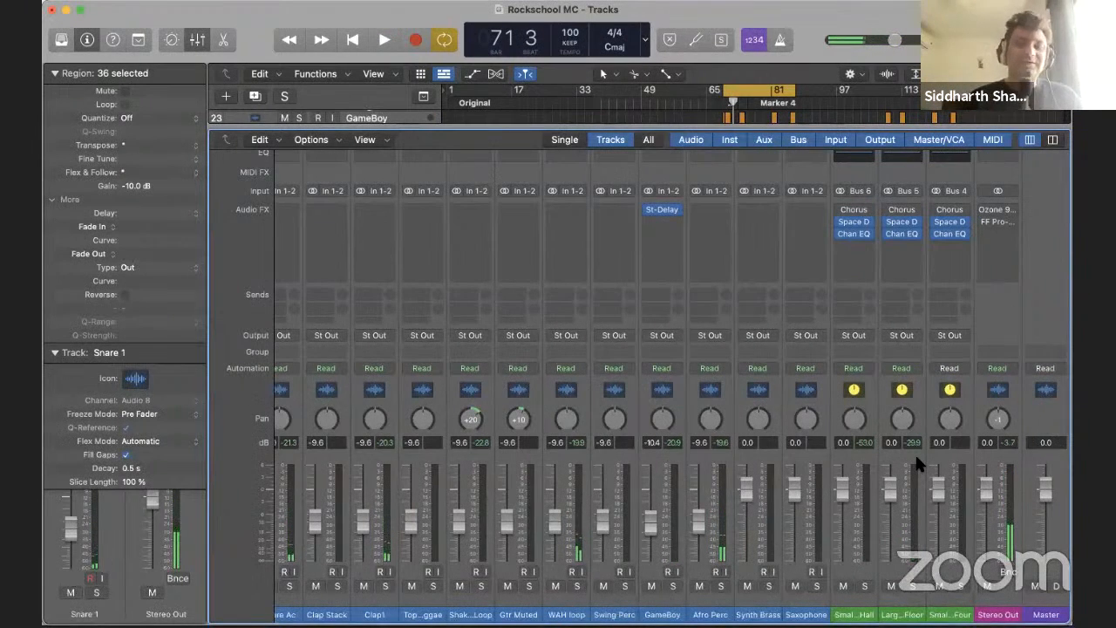
# Reset the Stereo Out peak display in the mixer and play the cycle range briefly to check the output level
pyautogui.press('x')
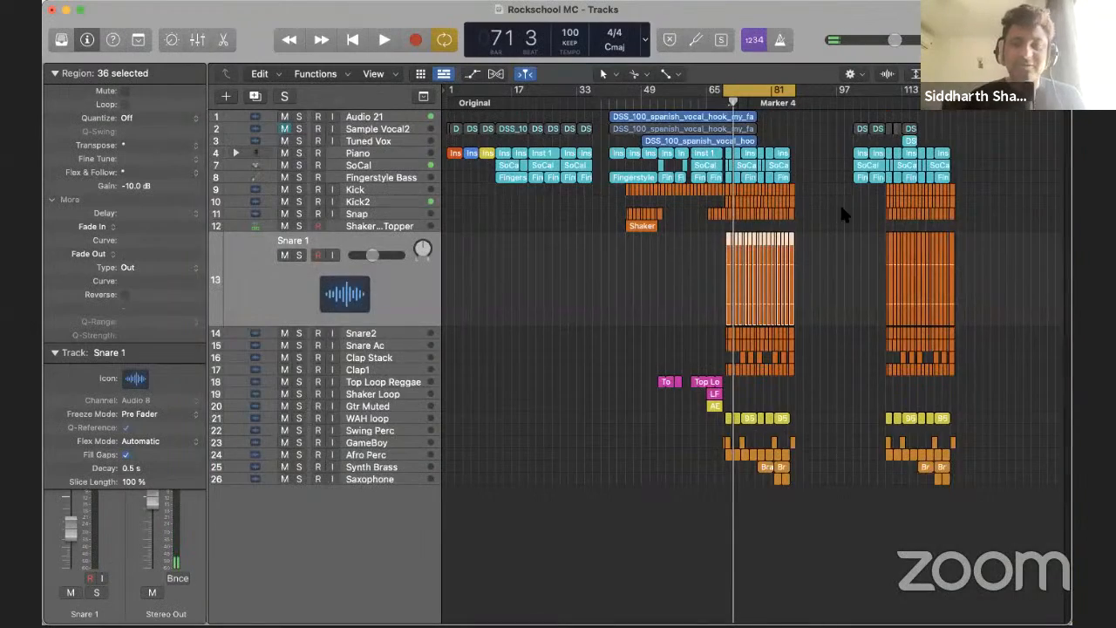
pyautogui.press('x')
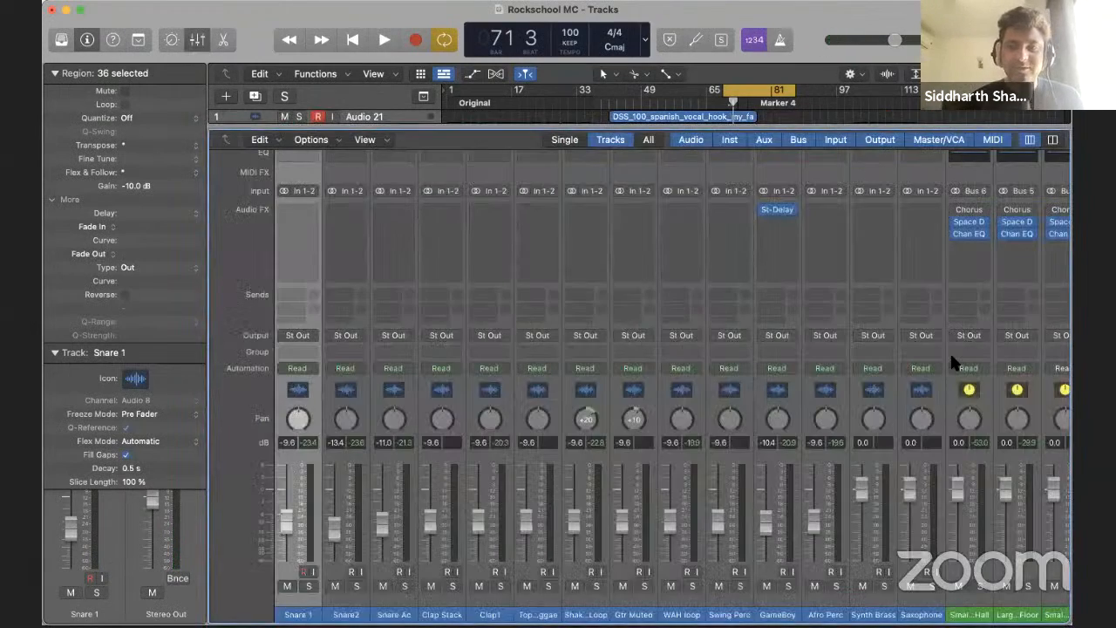
pyautogui.hscroll(3, 952, 358)
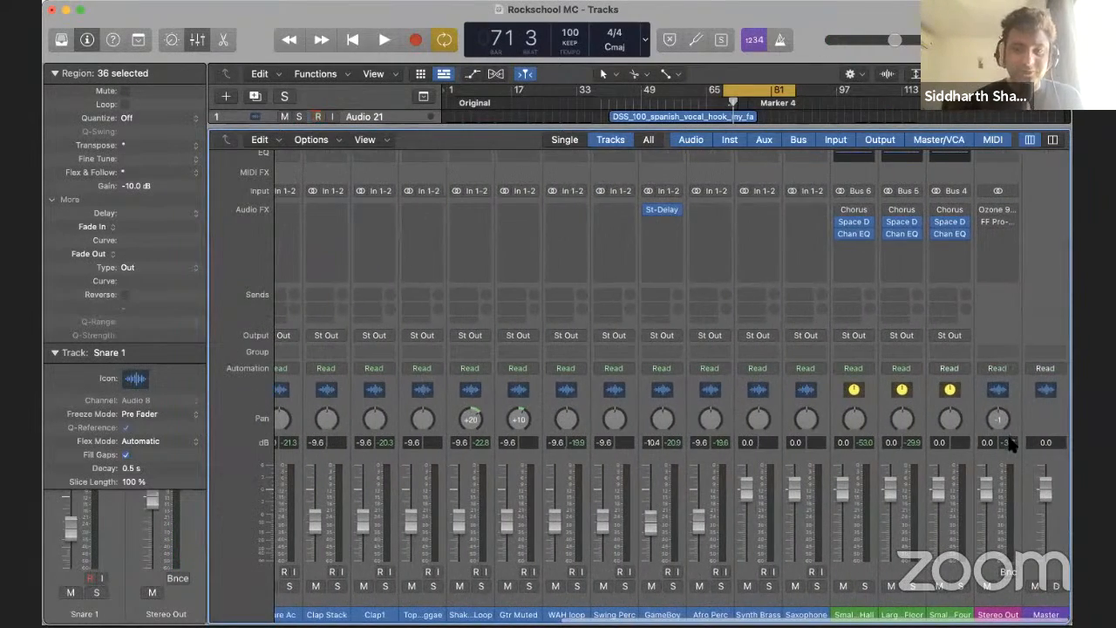
pyautogui.click(1008, 442)
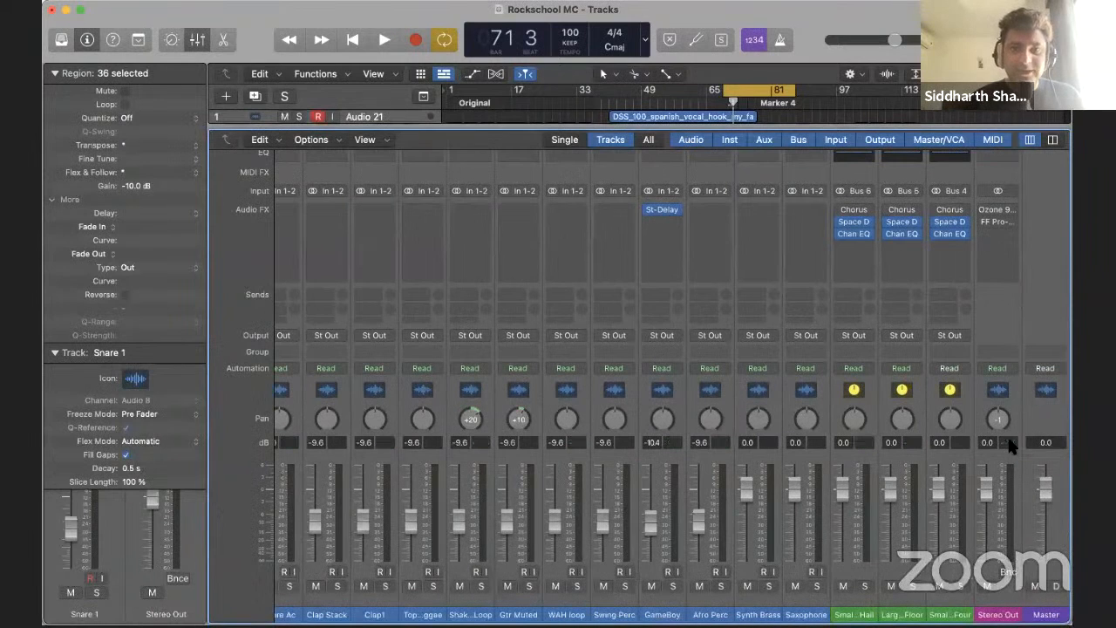
pyautogui.press('space')
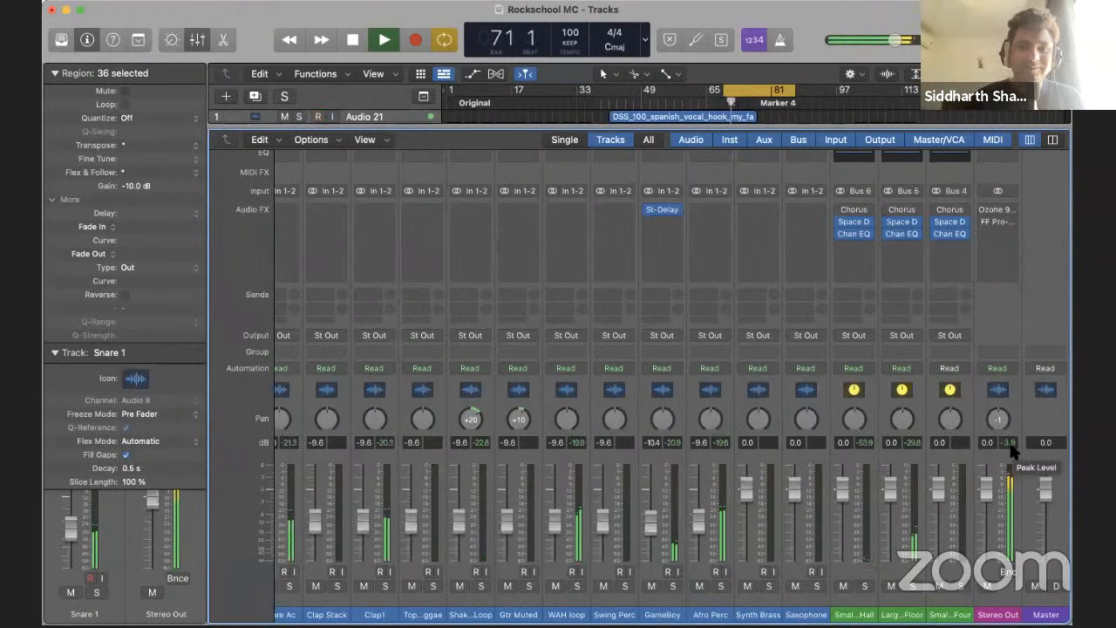
pyautogui.press('space')
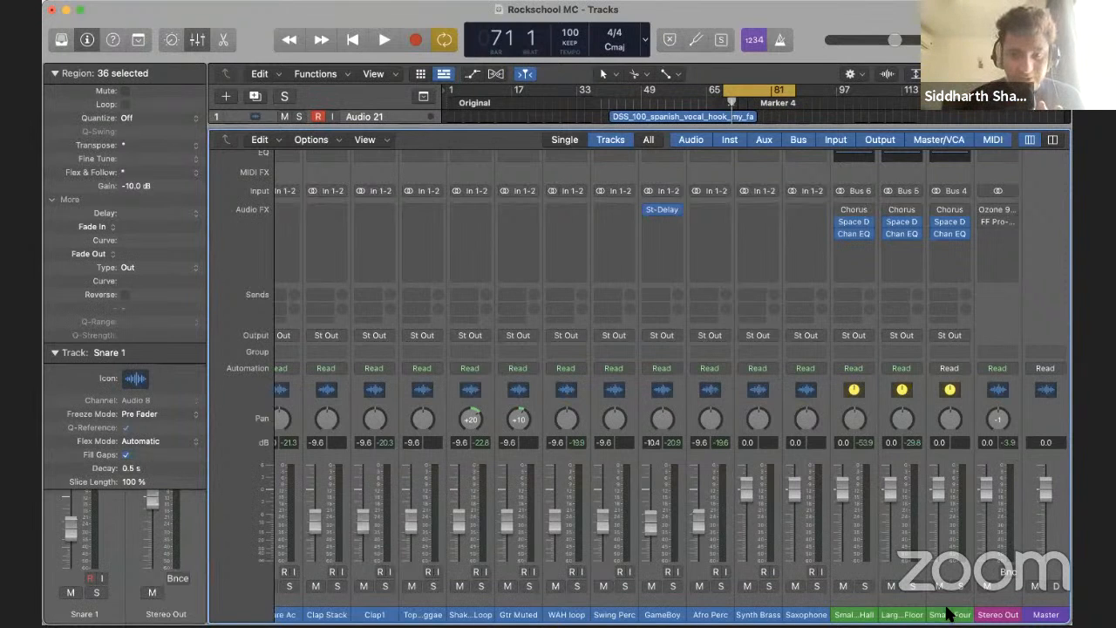
# Select all channels from Audio 21 to the reverb buses and lower their faders together during playback, bringing Synth Brass to -4.1 dB
pyautogui.hscroll(-10, 610, 392)
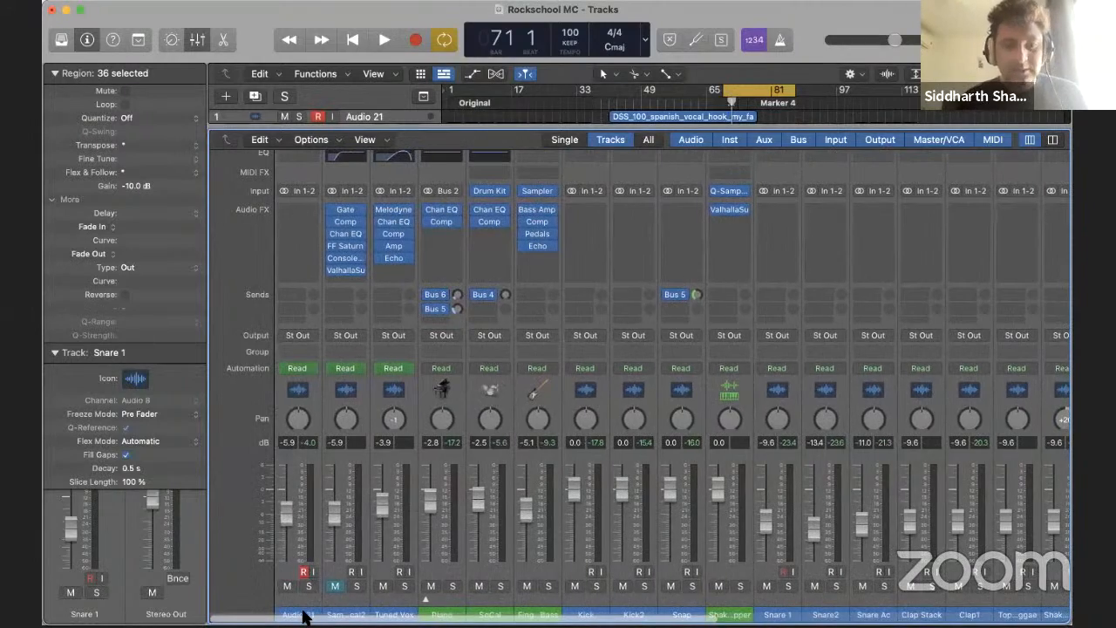
pyautogui.keyDown('shift'); pyautogui.click(303, 615); pyautogui.keyUp('shift')
pyautogui.hscroll(10, 509, 460)
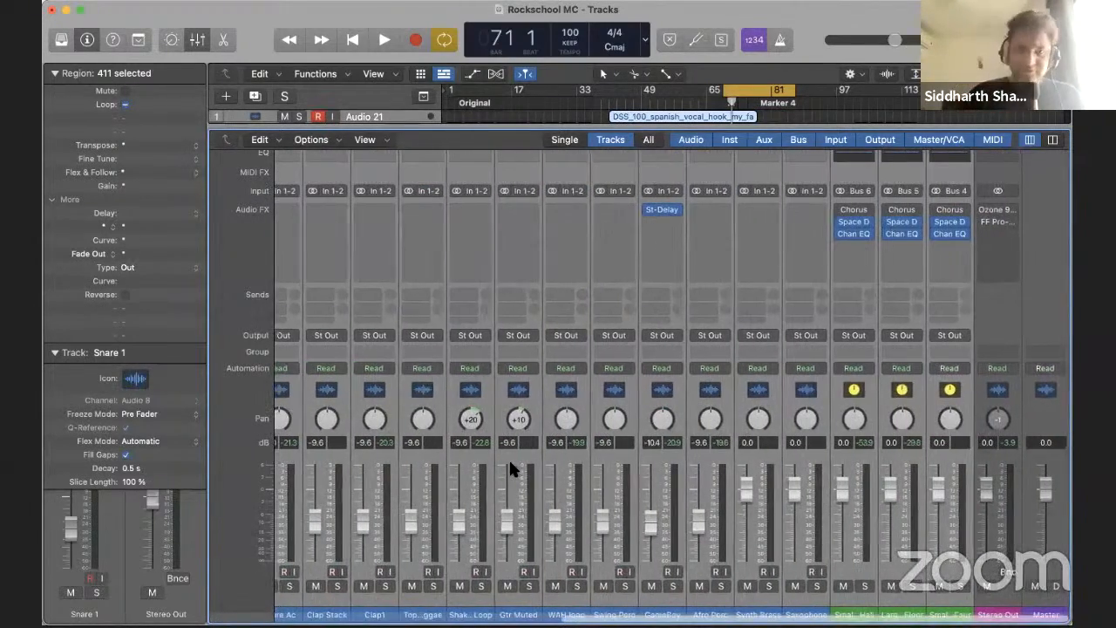
pyautogui.press('space')
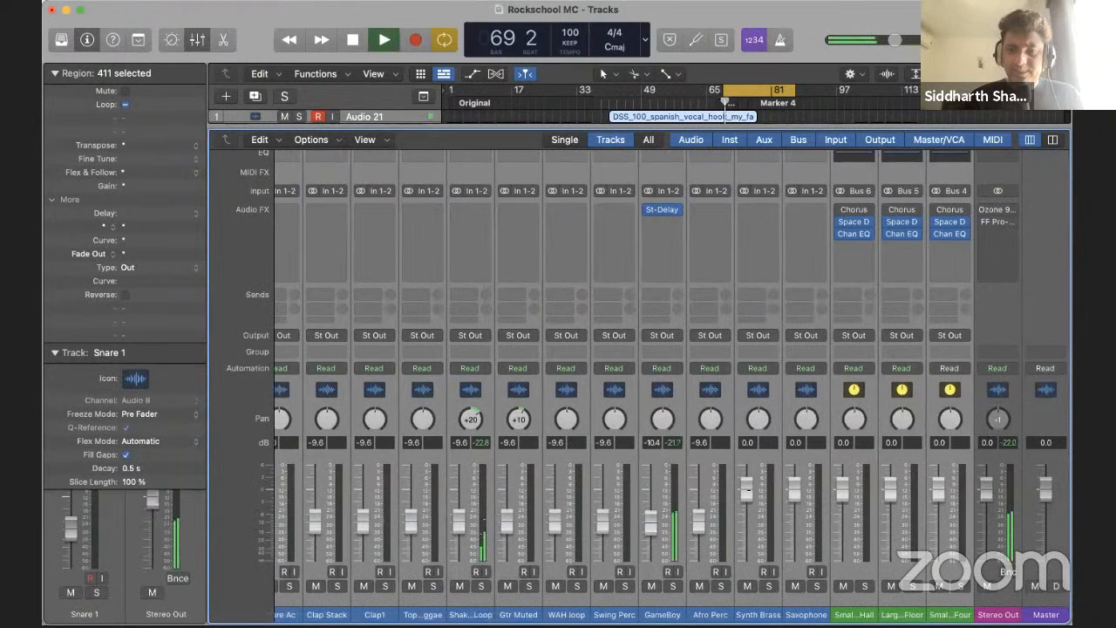
pyautogui.moveTo(748, 492); pyautogui.dragTo(747, 515)
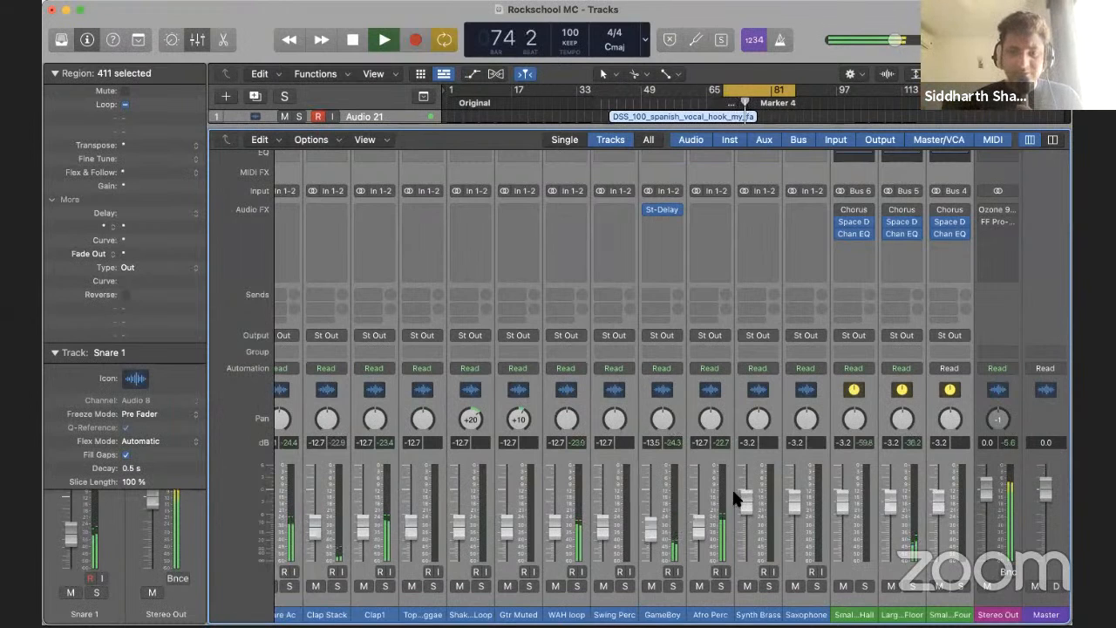
pyautogui.moveTo(702, 519); pyautogui.dragTo(702, 527)
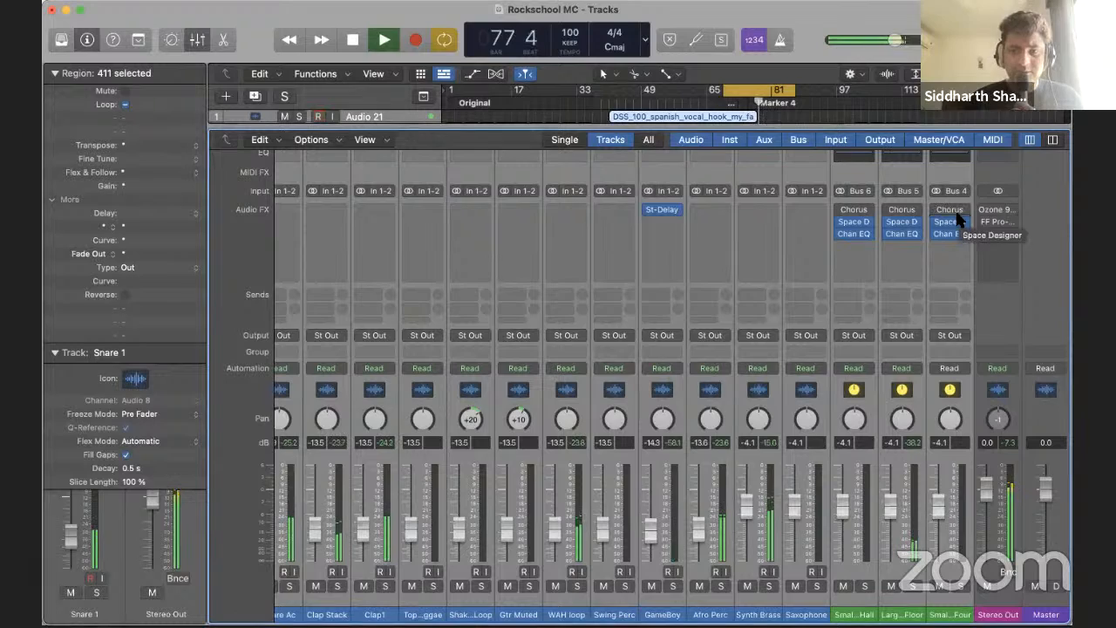
# Stop playback and review the fader positions and peak levels across all mixer channels
pyautogui.press('space')
pyautogui.press('x')
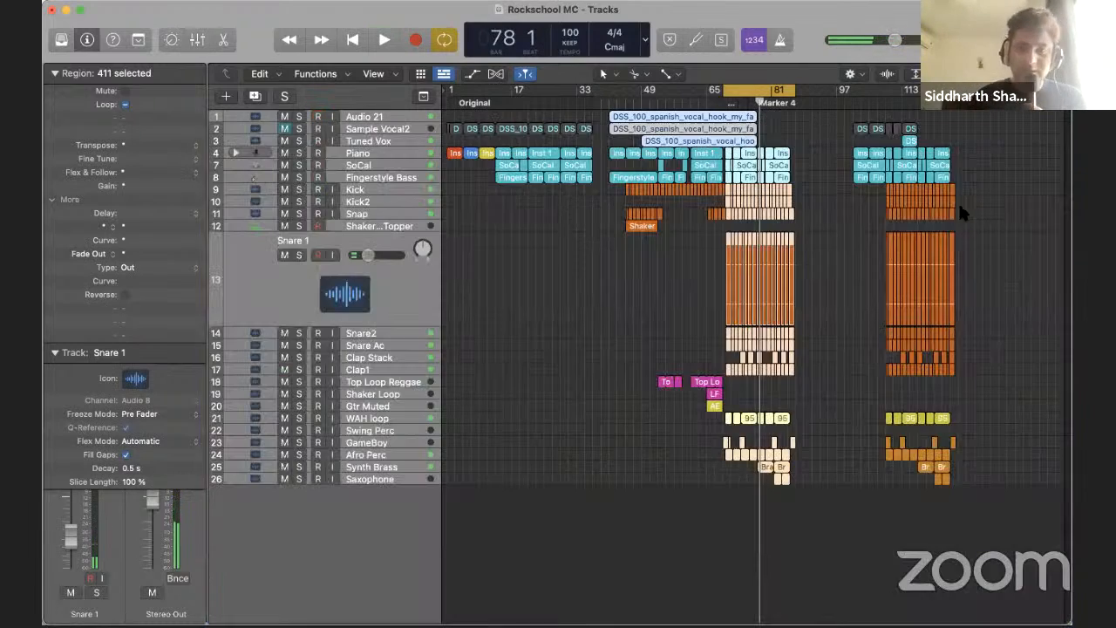
pyautogui.press('x')
pyautogui.hscroll(-2, 332, 434)
pyautogui.hscroll(-3, 336, 436)
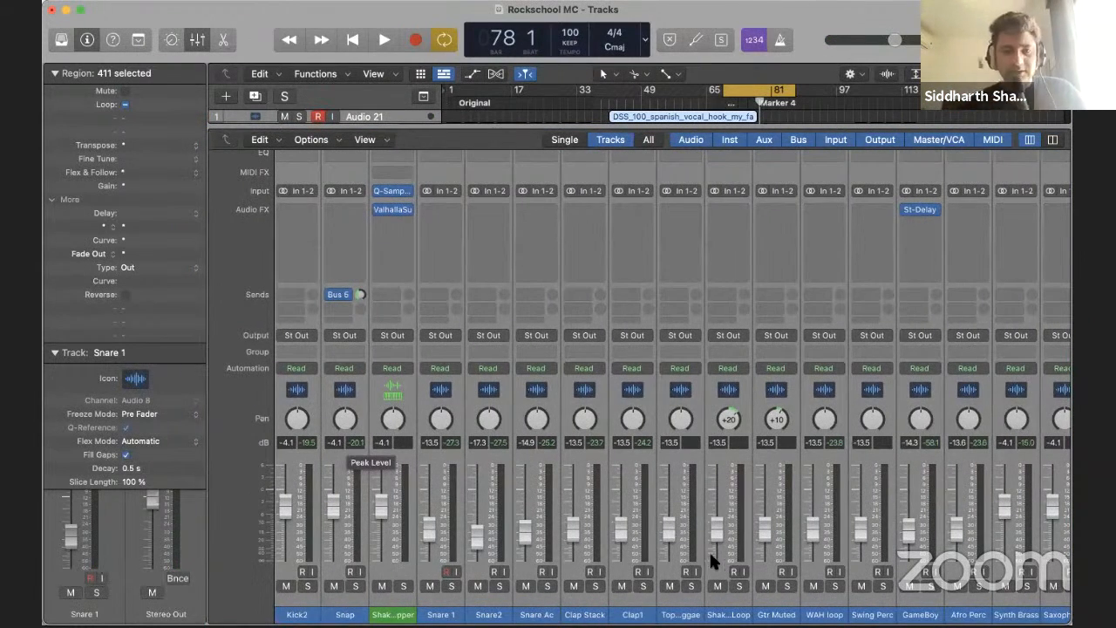
pyautogui.hscroll(-3, 396, 494)
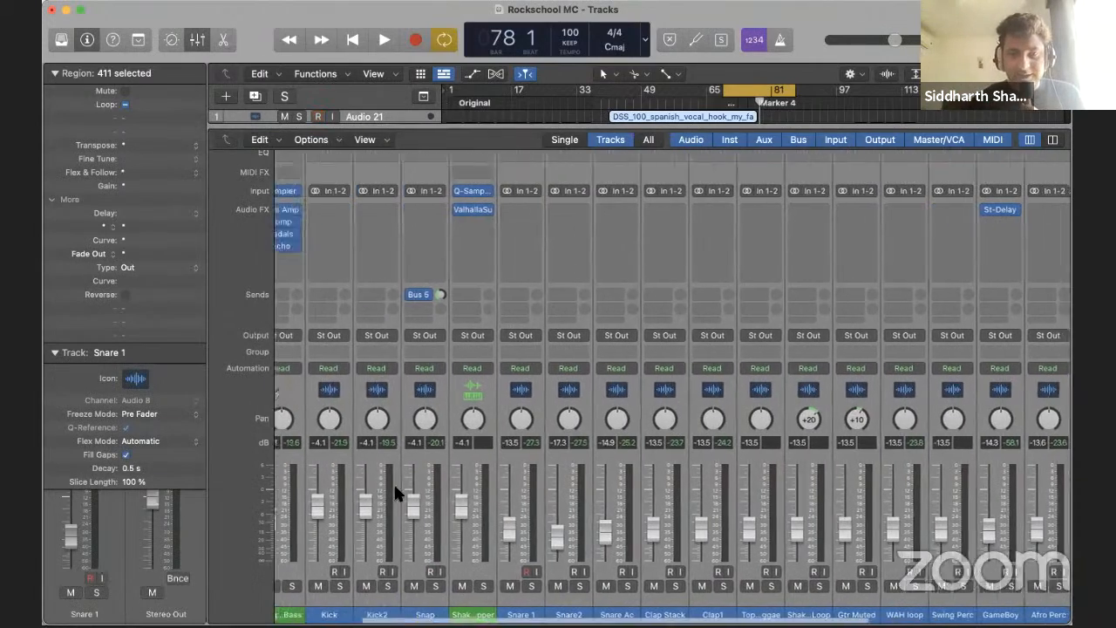
pyautogui.hscroll(-3, 397, 494)
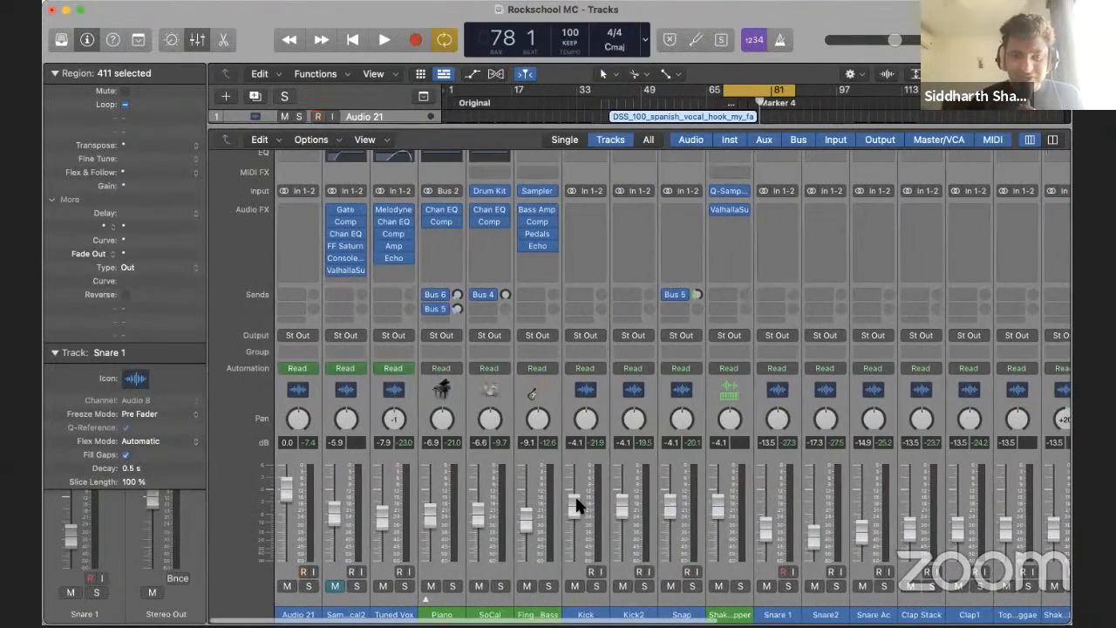
pyautogui.hscroll(6, 575, 493)
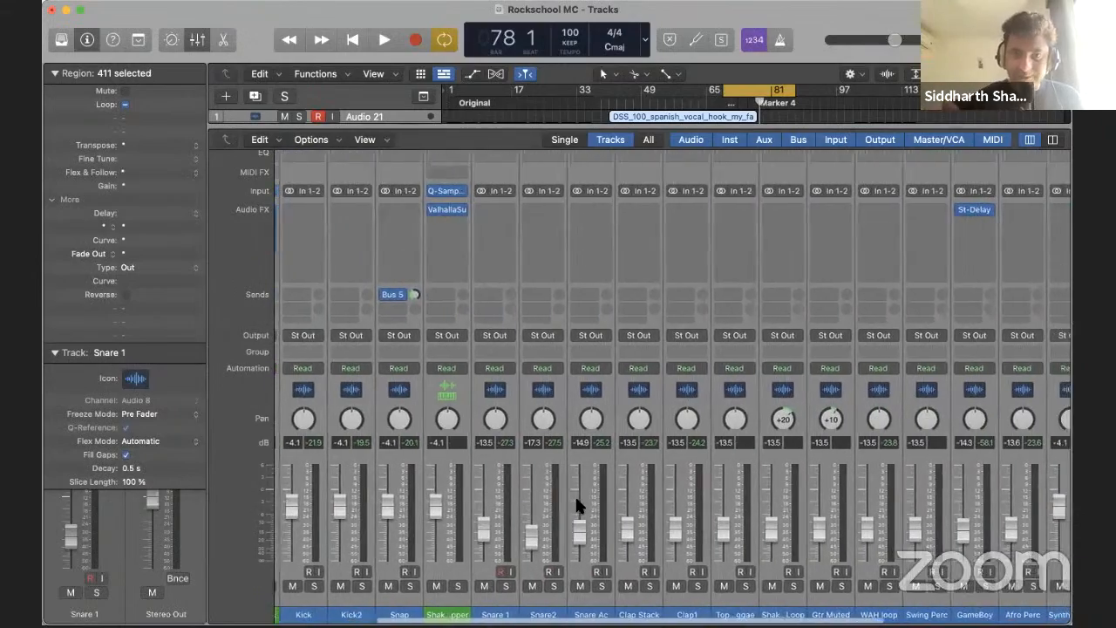
# Run Ozone's Master Assistant on Stereo Out at High intensity for Streaming during playback, accept its suggestion and close the plug-in
pyautogui.hscroll(6, 784, 472)
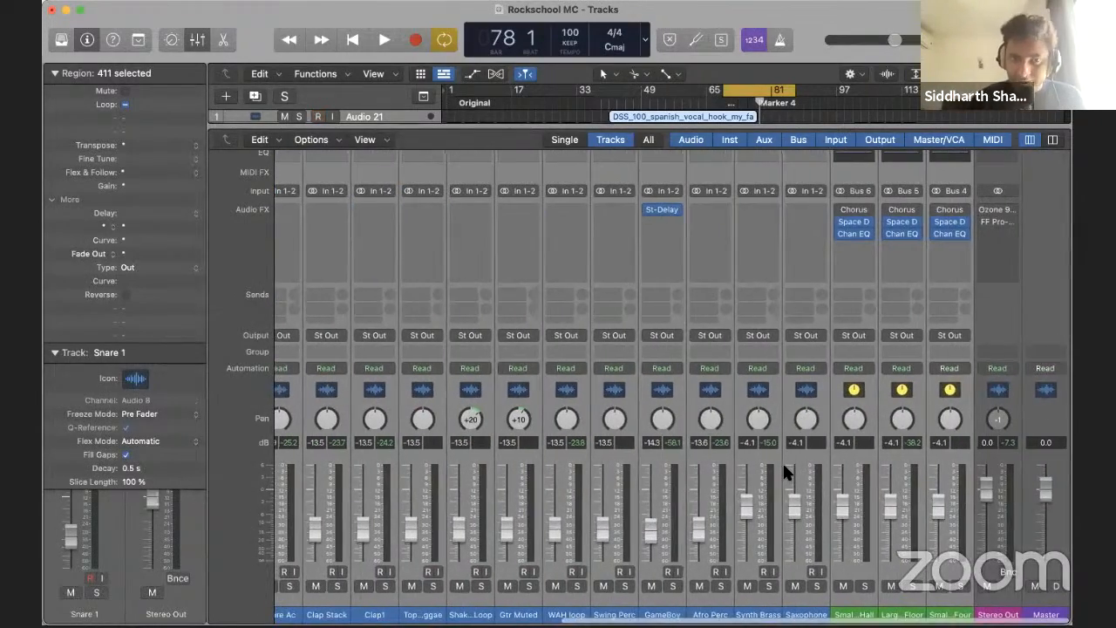
pyautogui.hscroll(-12, 785, 472)
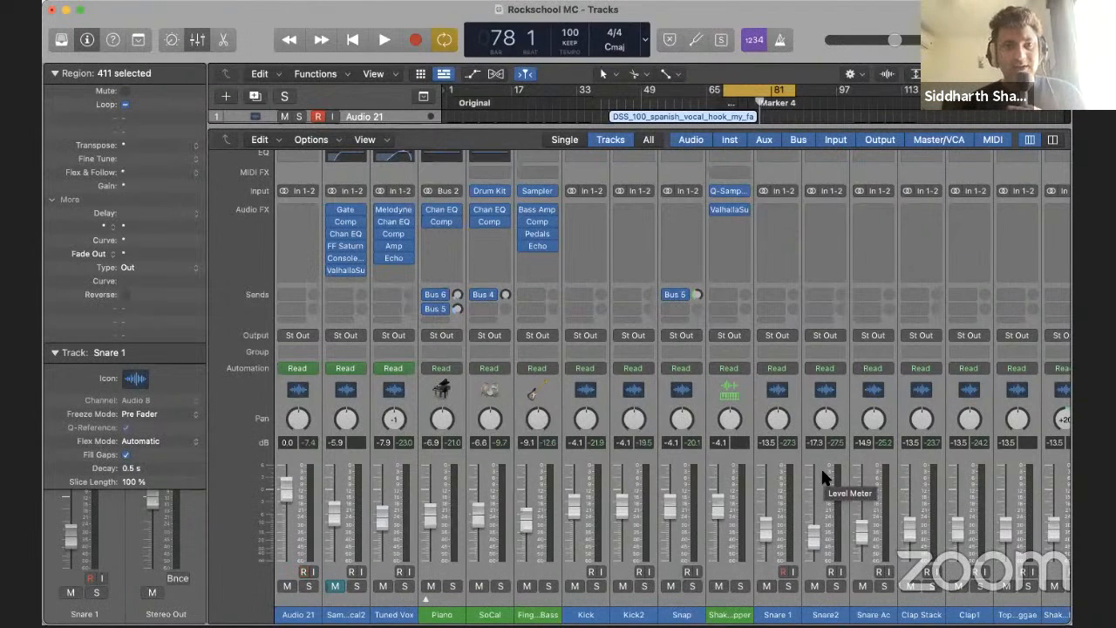
pyautogui.hscroll(5, 898, 229)
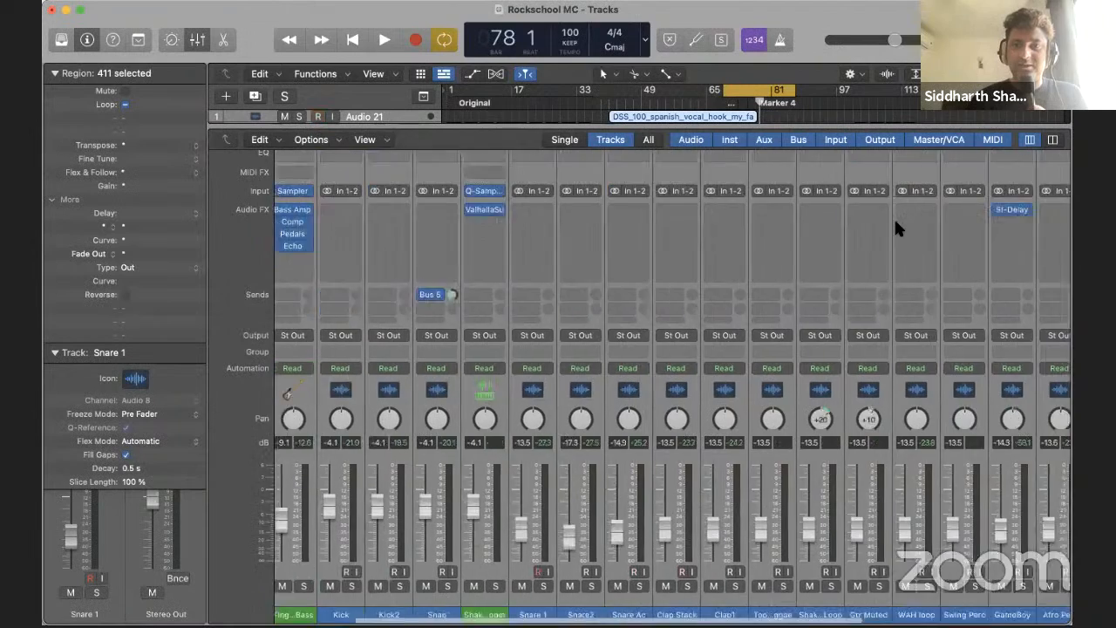
pyautogui.hscroll(7, 894, 229)
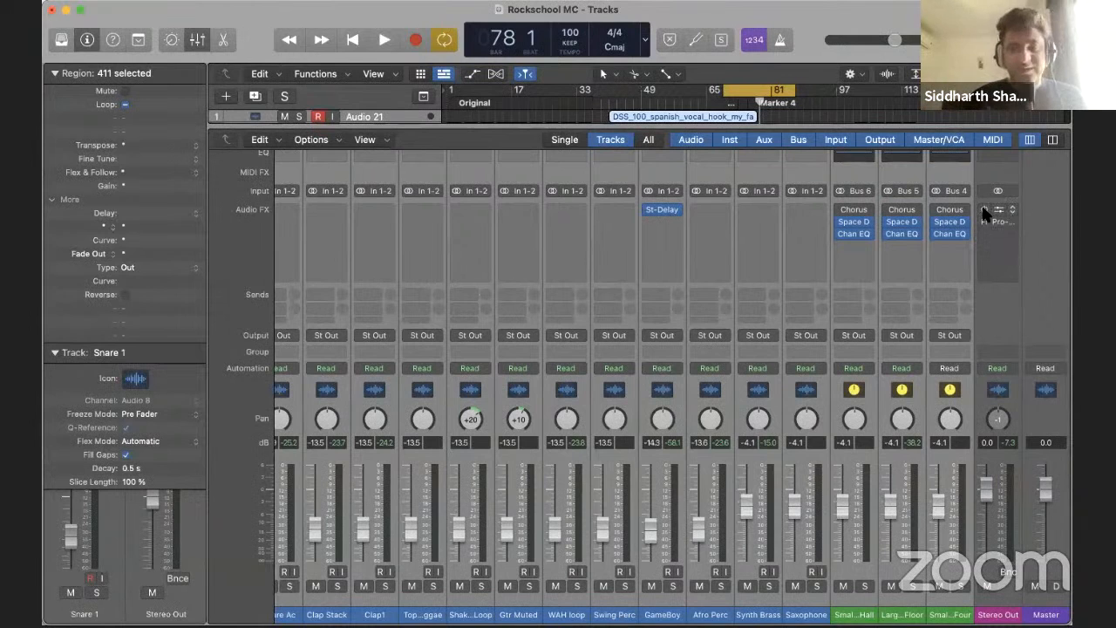
pyautogui.click(990, 212)
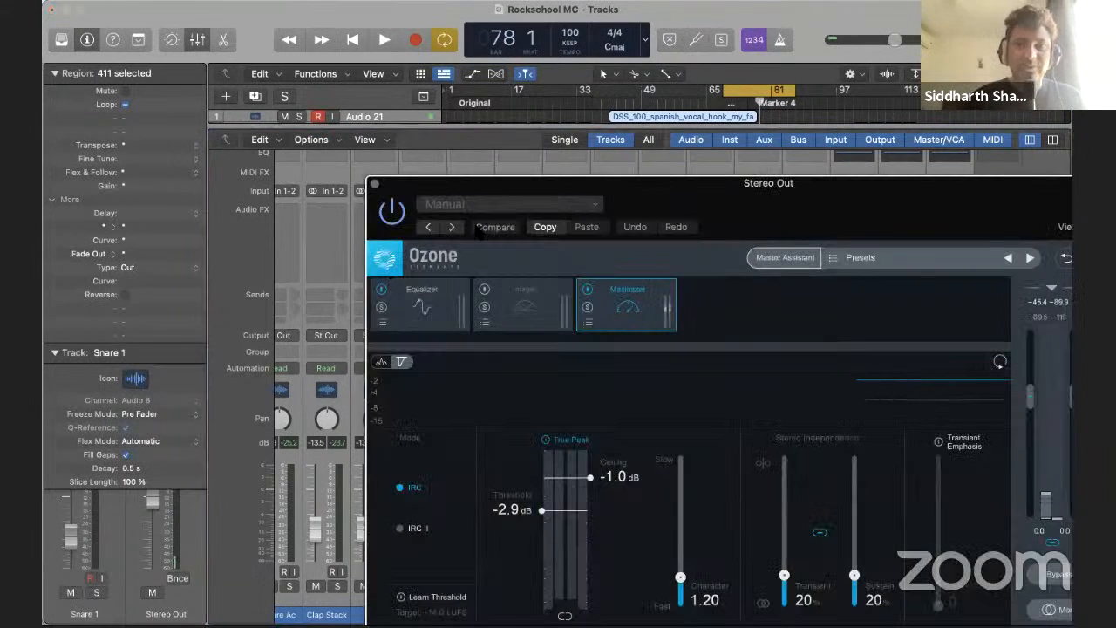
pyautogui.press('space')
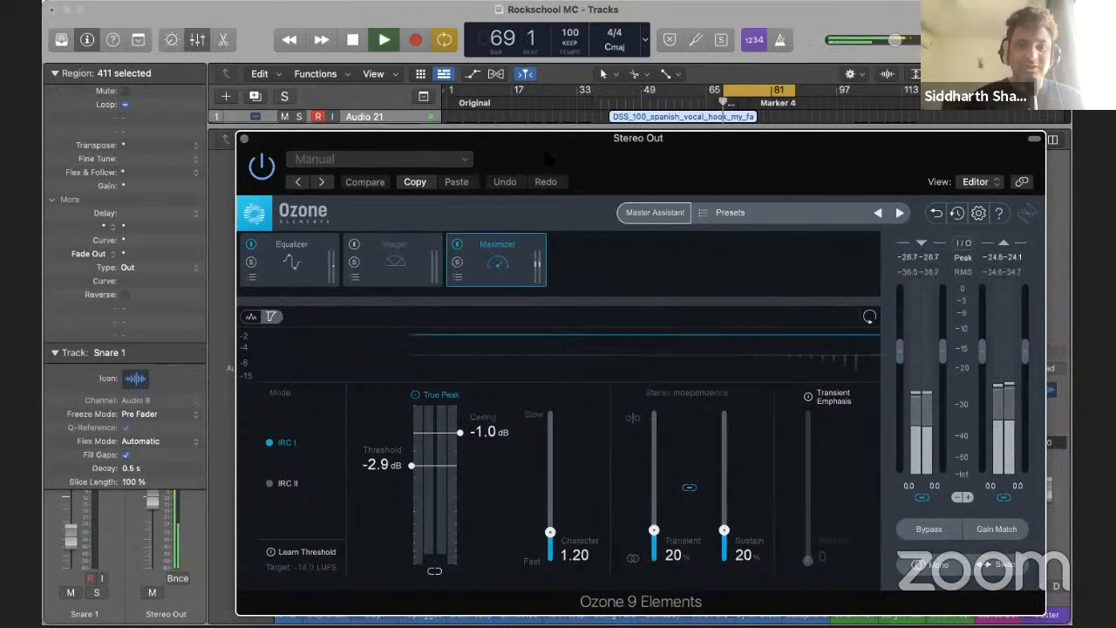
pyautogui.click(655, 212)
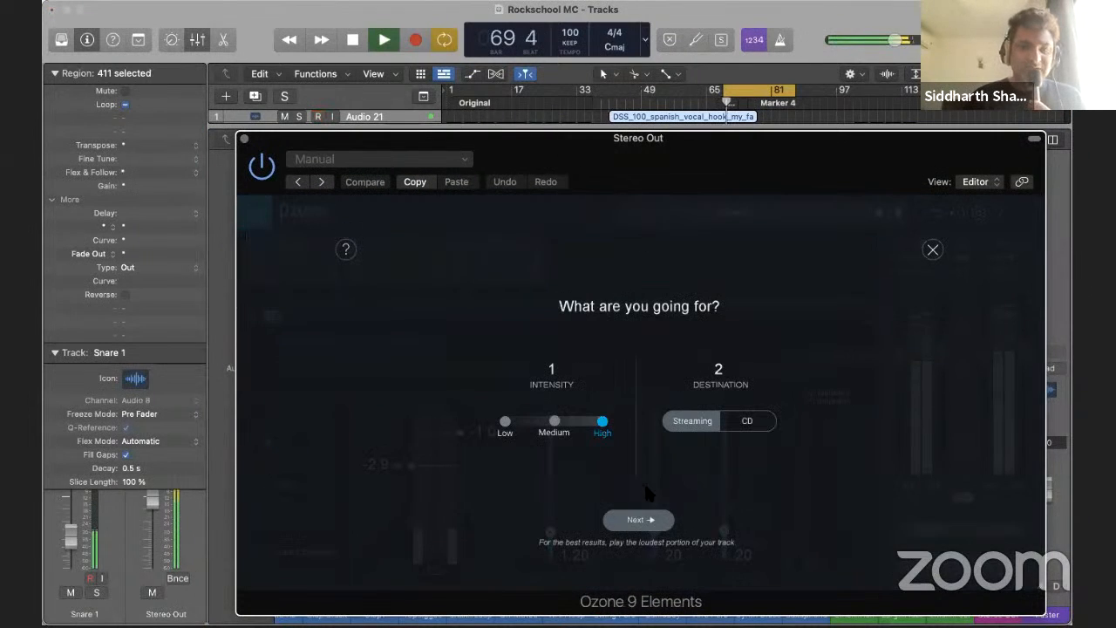
pyautogui.click(642, 521)
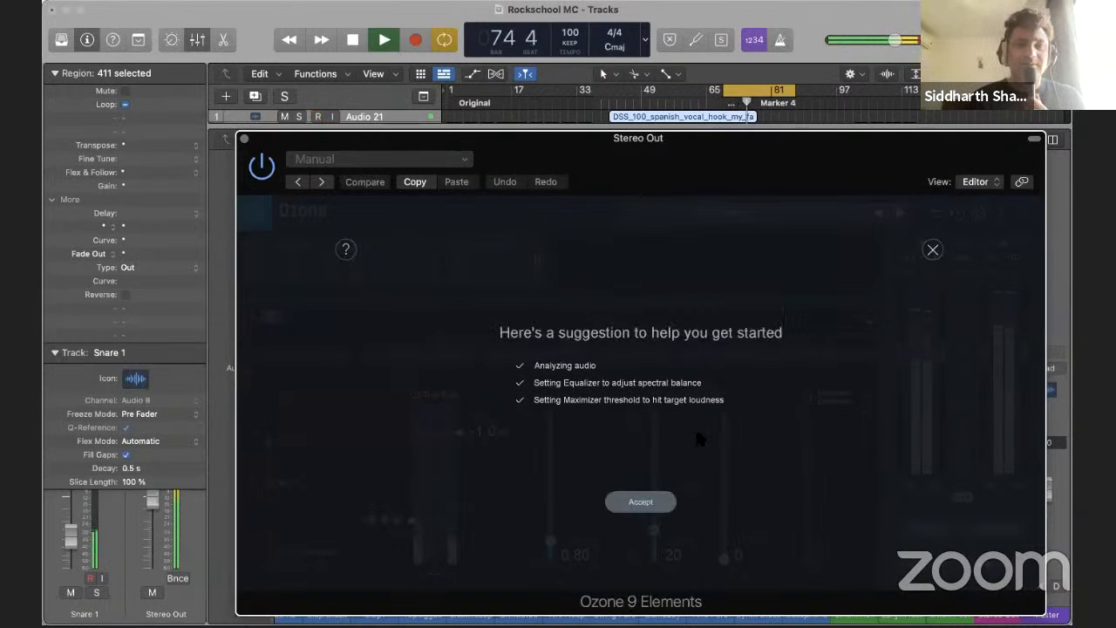
pyautogui.click(640, 502)
pyautogui.press('space')
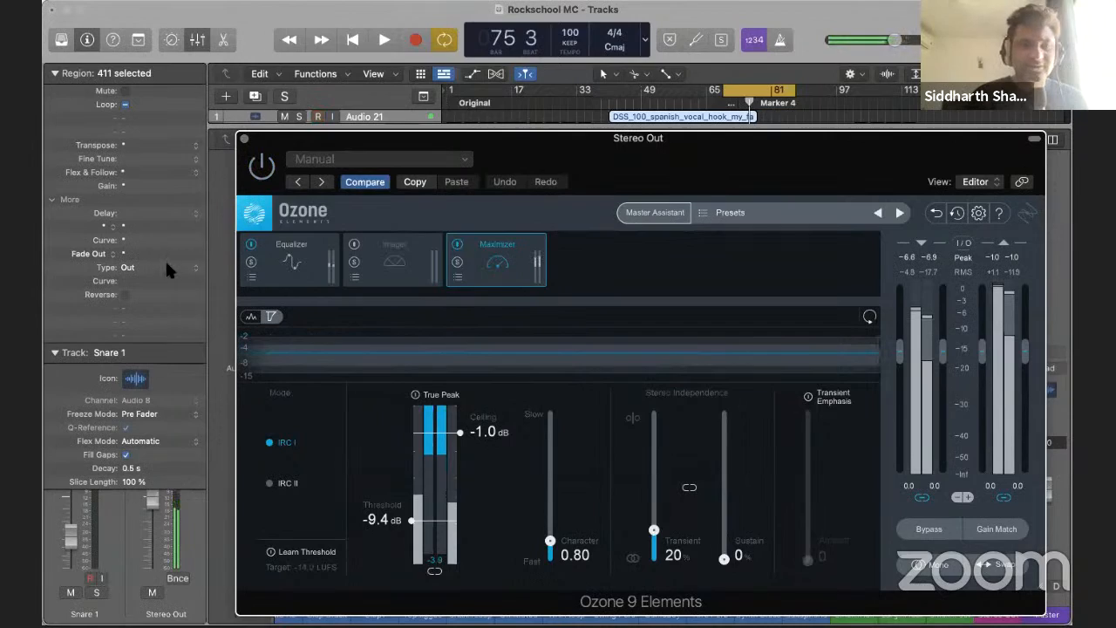
pyautogui.click(243, 138)
# Enable Ozone on Stereo Out and inspect its Maximizer settings in the plug-in window
pyautogui.hscroll(-10, 299, 576)
pyautogui.hscroll(15, 300, 566)
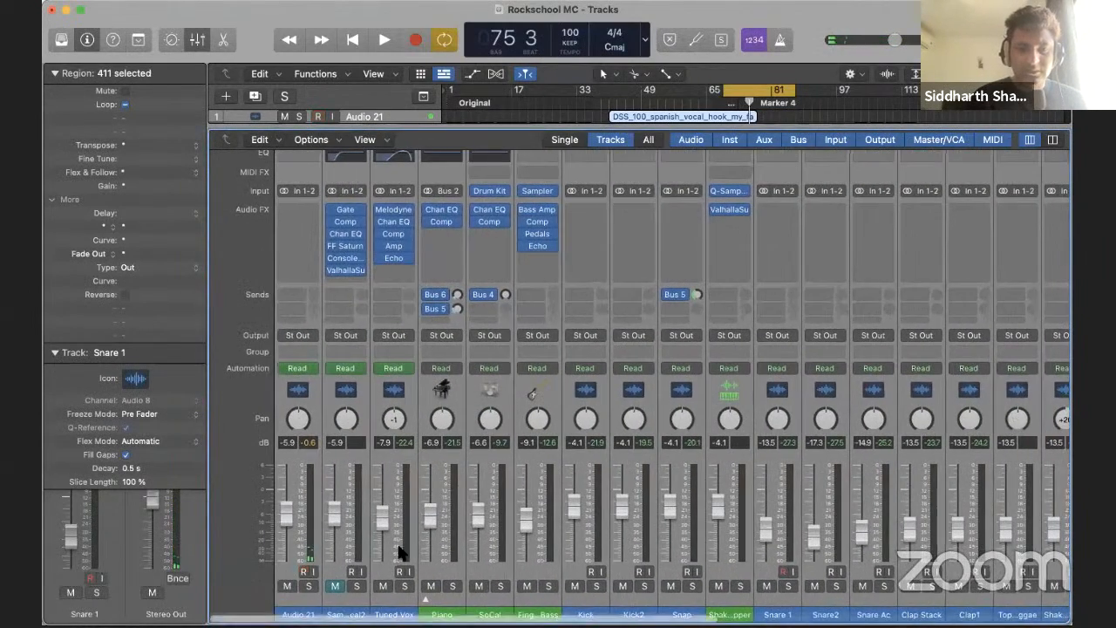
pyautogui.hscroll(2, 1011, 229)
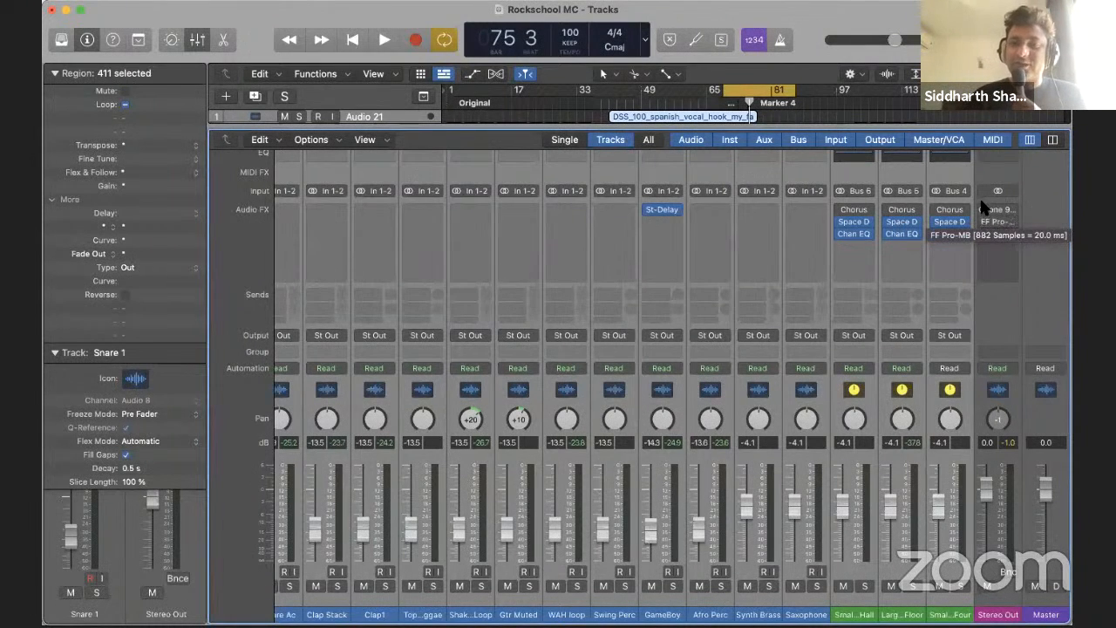
pyautogui.click(982, 209)
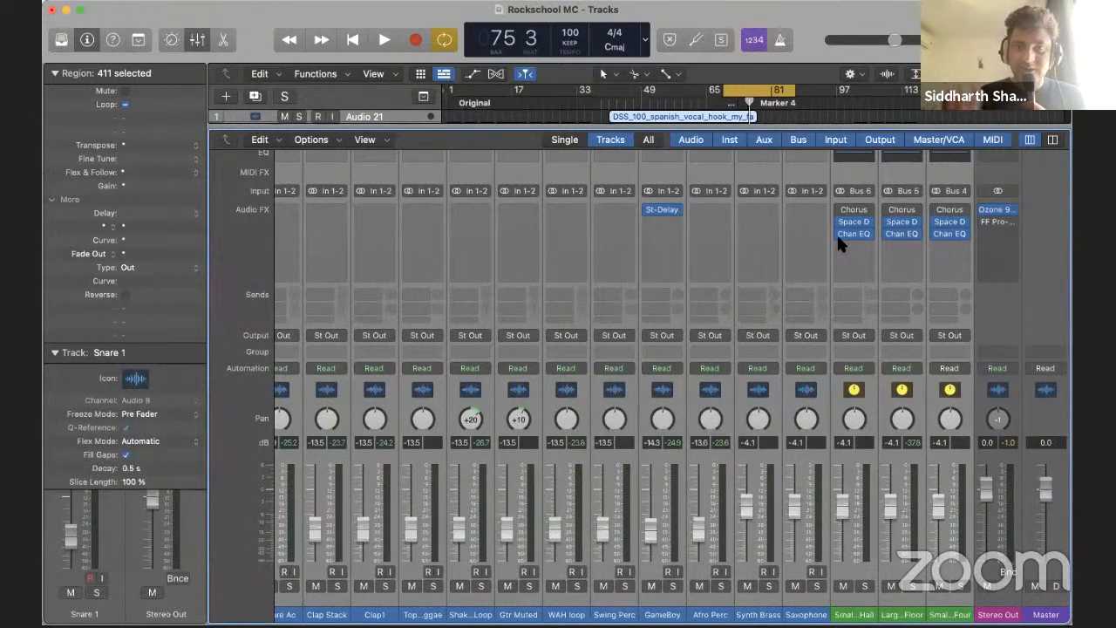
pyautogui.click(997, 210)
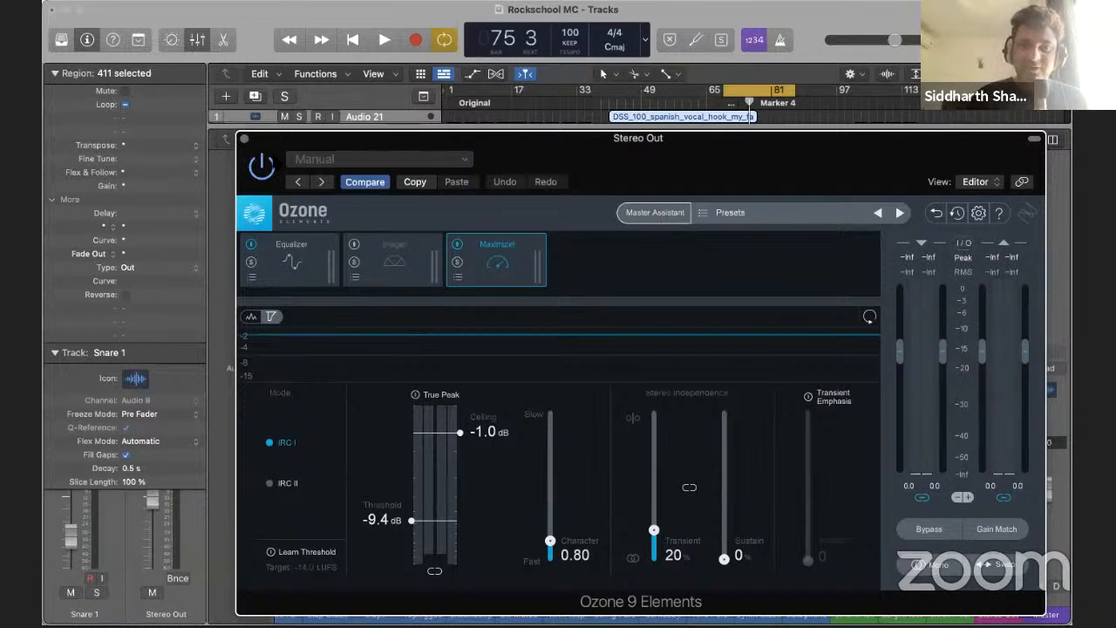
pyautogui.click(245, 138)
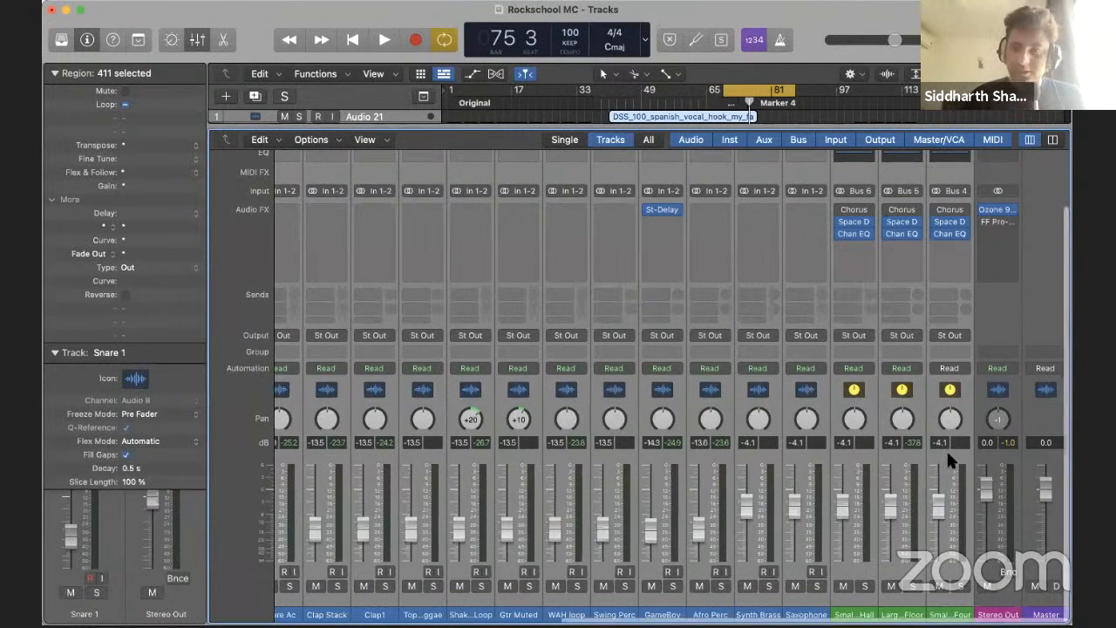
# Review the fader and peak levels across the mixer channels from Audio 21 to Stereo Out
pyautogui.hscroll(2, 946, 449)
pyautogui.hscroll(-10, 392, 526)
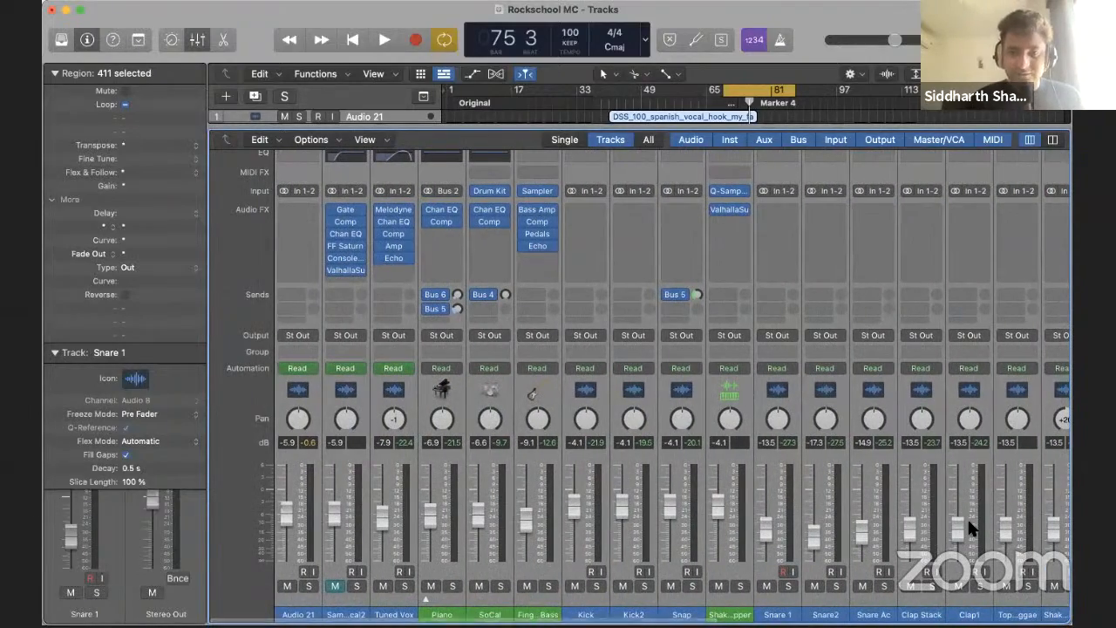
pyautogui.hscroll(10, 970, 527)
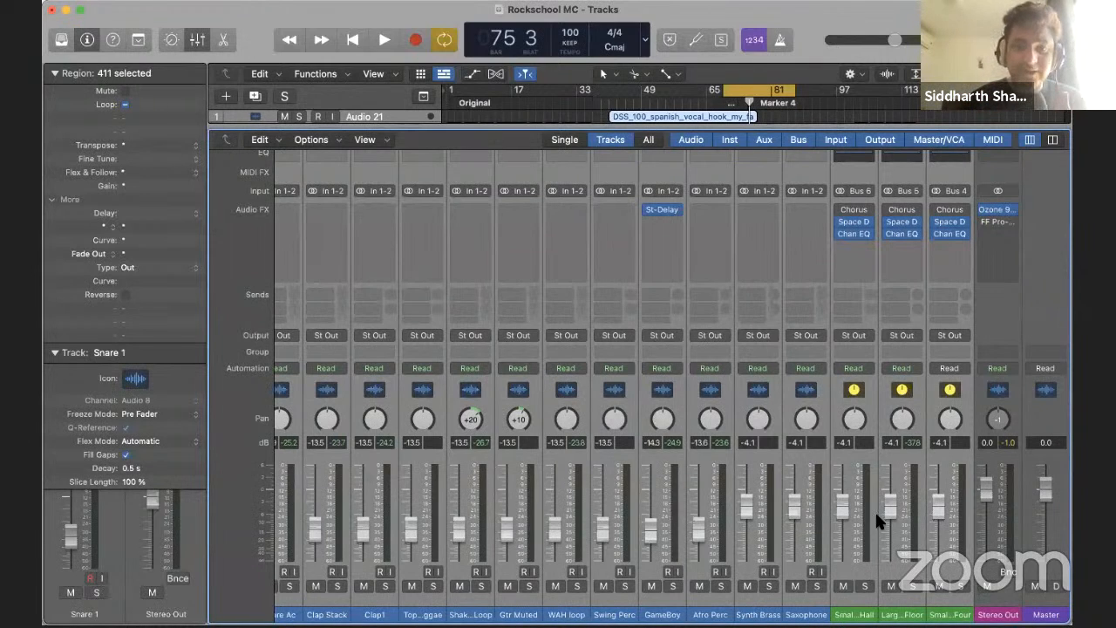
pyautogui.hscroll(-10, 876, 519)
pyautogui.scroll(-1, 876, 518)
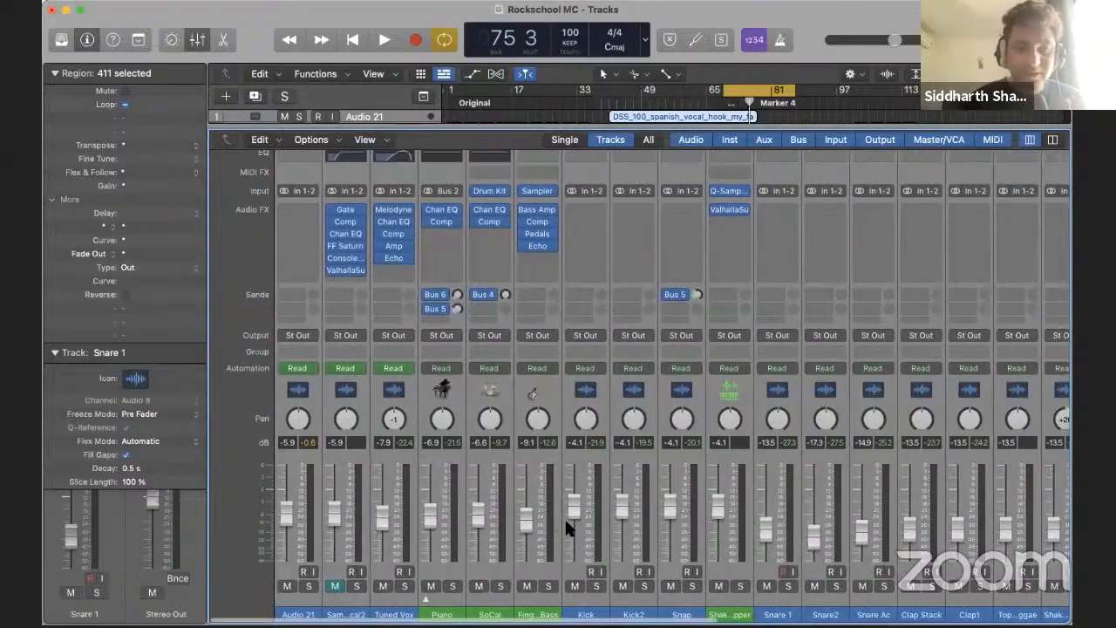
pyautogui.scroll(2, 578, 526)
pyautogui.hscroll(8, 699, 457)
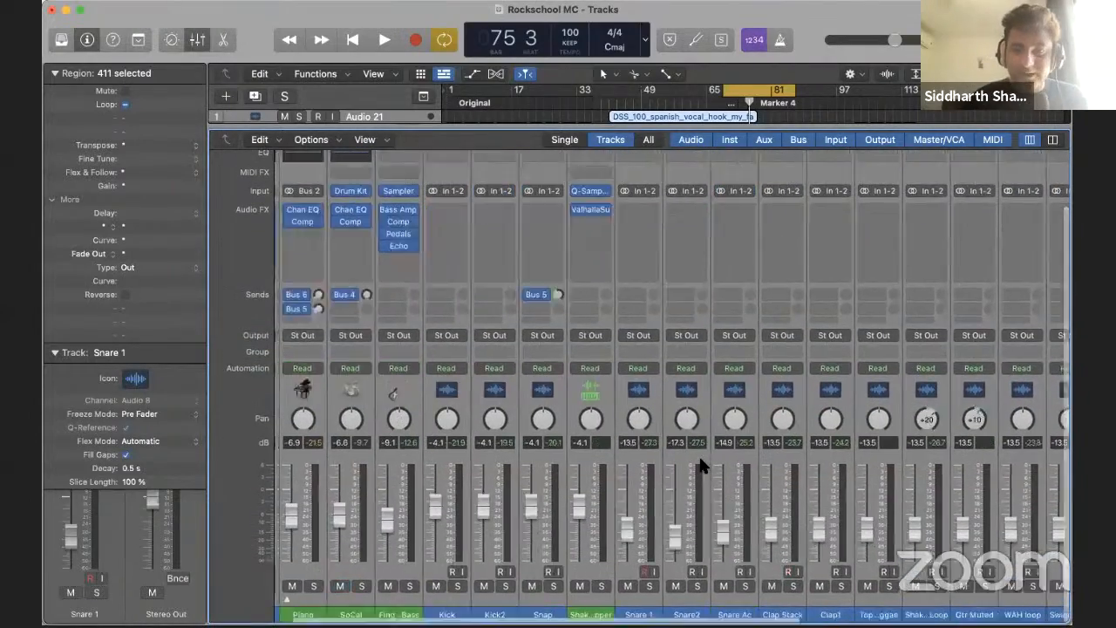
# Select the channels from Kick through Shaker Loop and assign them the bright orange track color
pyautogui.hscroll(-6, 645, 475)
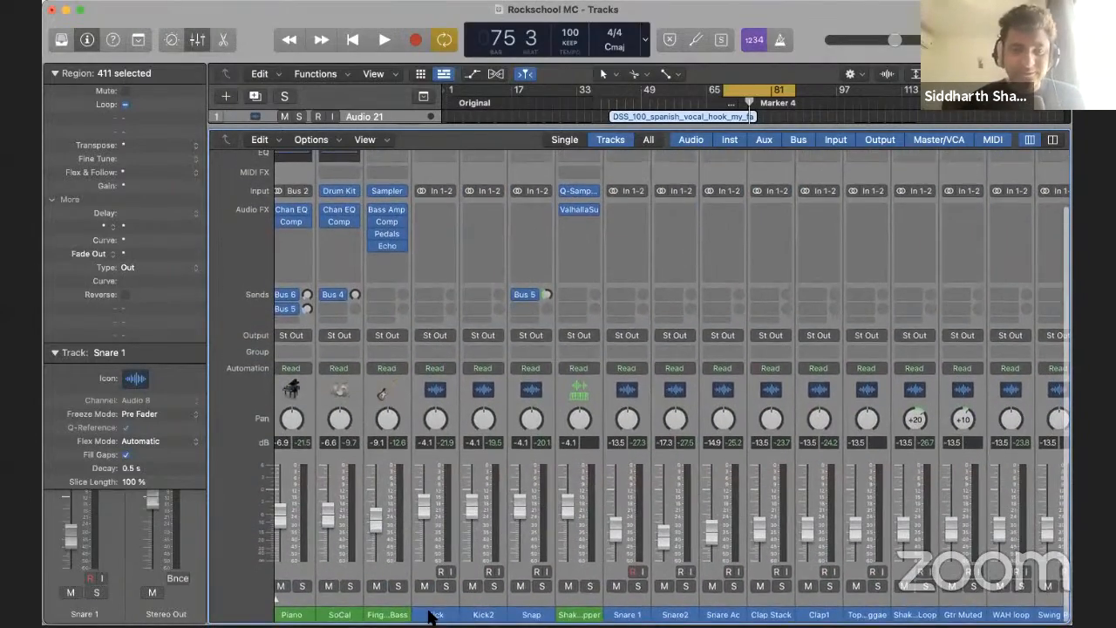
pyautogui.click(435, 614)
pyautogui.moveTo(732, 616); pyautogui.dragTo(914, 620)
pyautogui.click(478, 1)
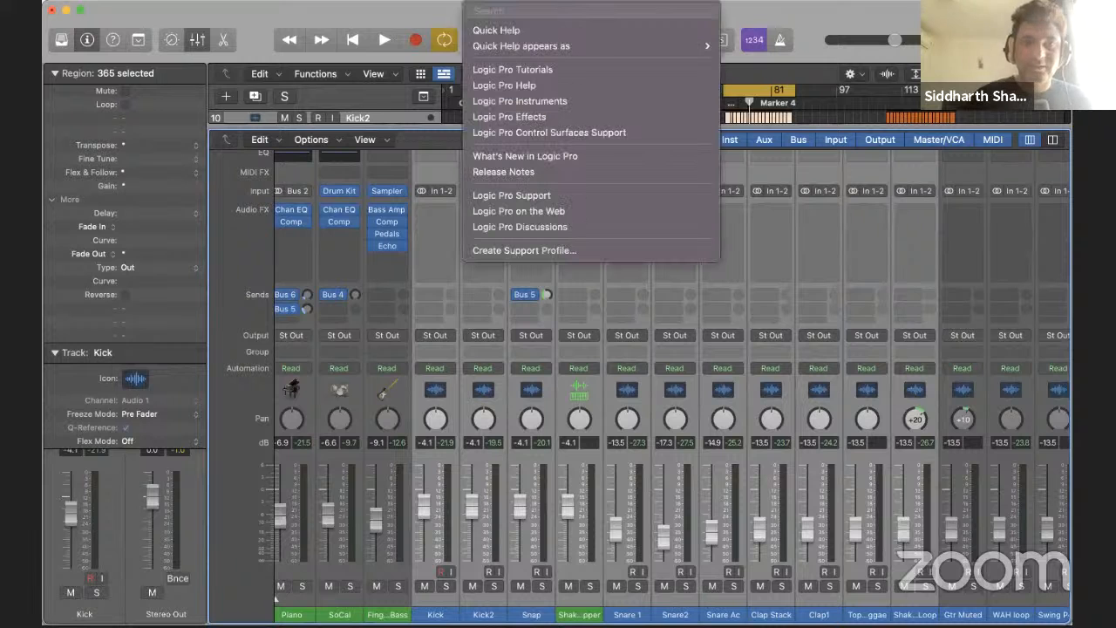
pyautogui.write('color')
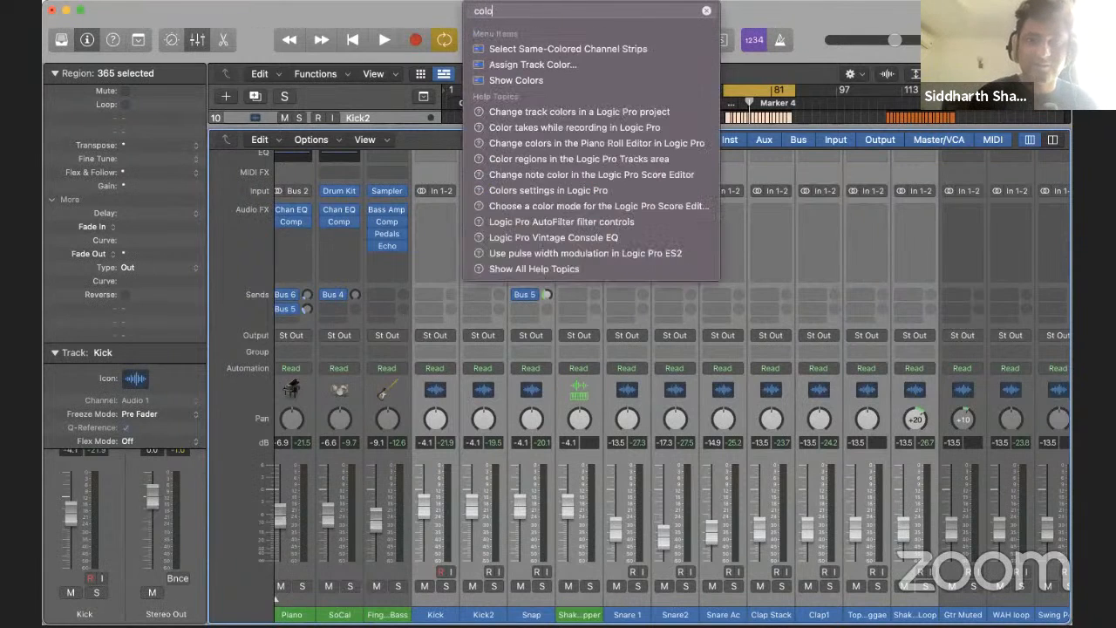
pyautogui.click(509, 75)
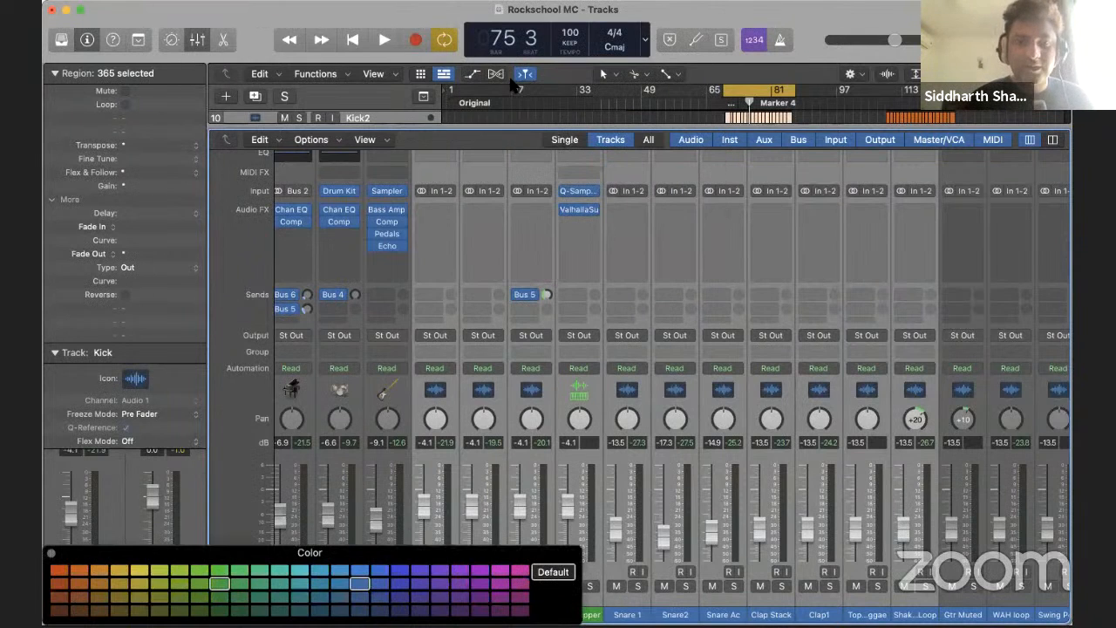
pyautogui.click(57, 571)
pyautogui.click(51, 553)
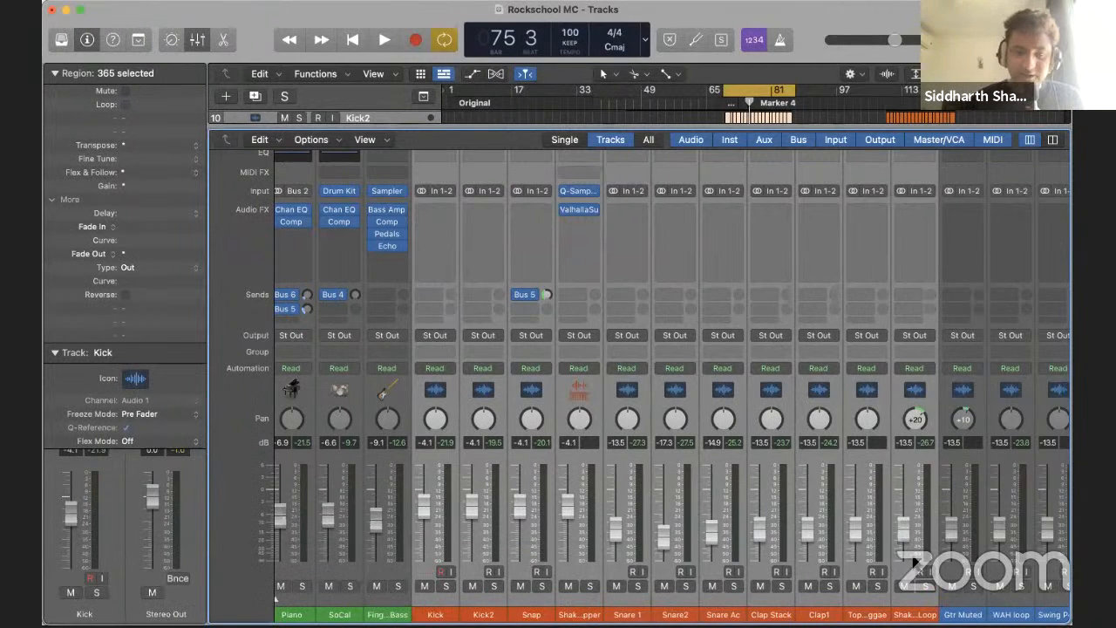
# Set the faders of the selected percussion channels, Kick through Shaker Loop, to 0 dB together
pyautogui.press('x')
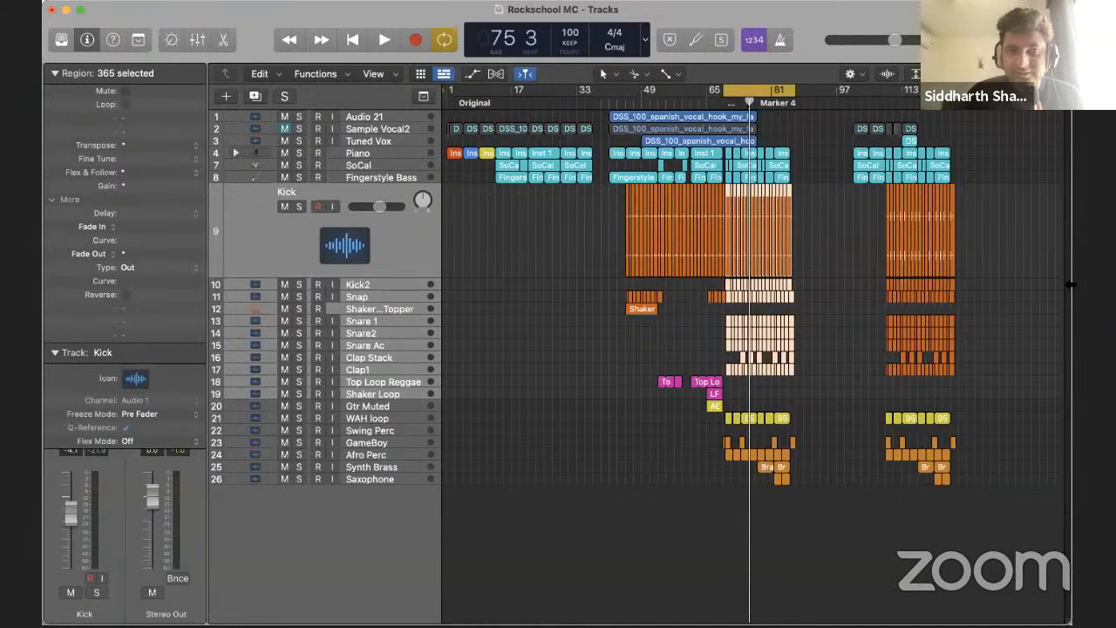
pyautogui.press('x')
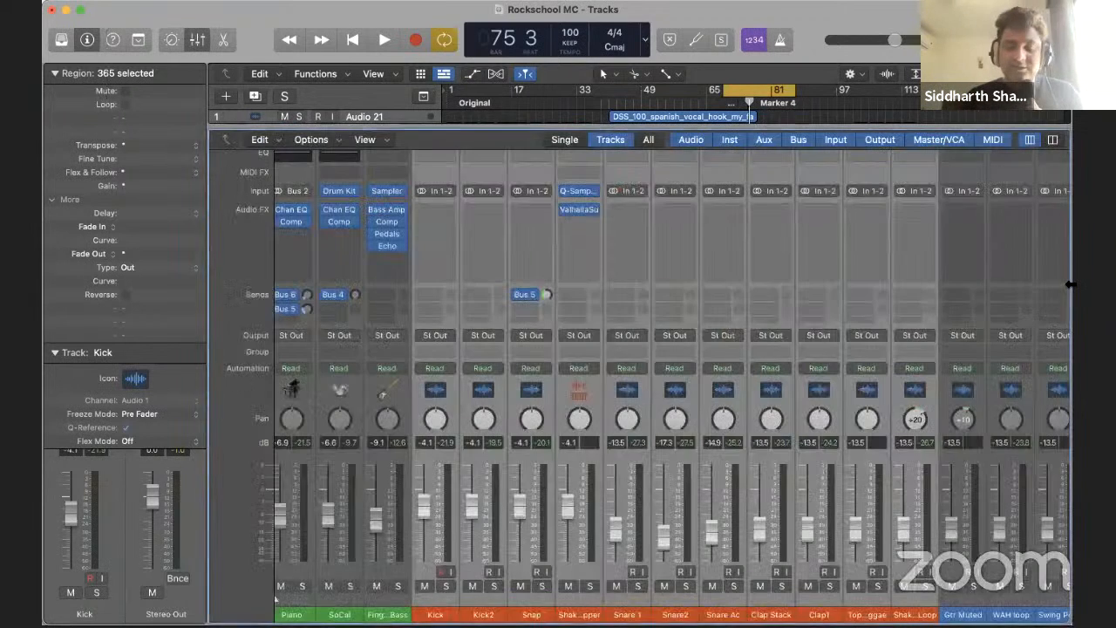
pyautogui.doubleClick(425, 505)
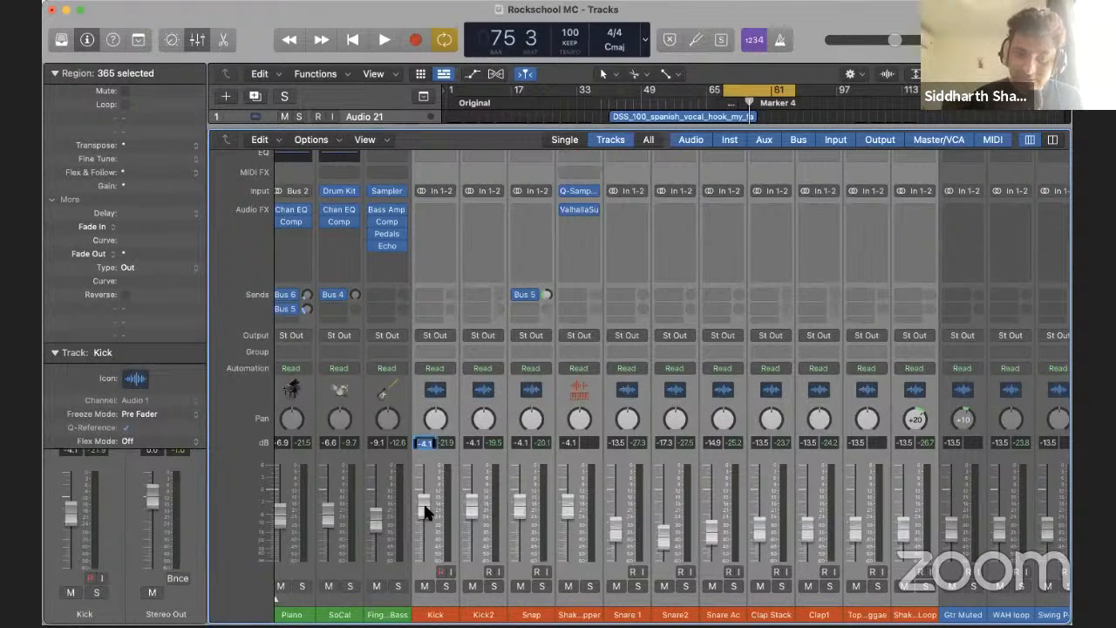
pyautogui.write('0')
pyautogui.press('Return')
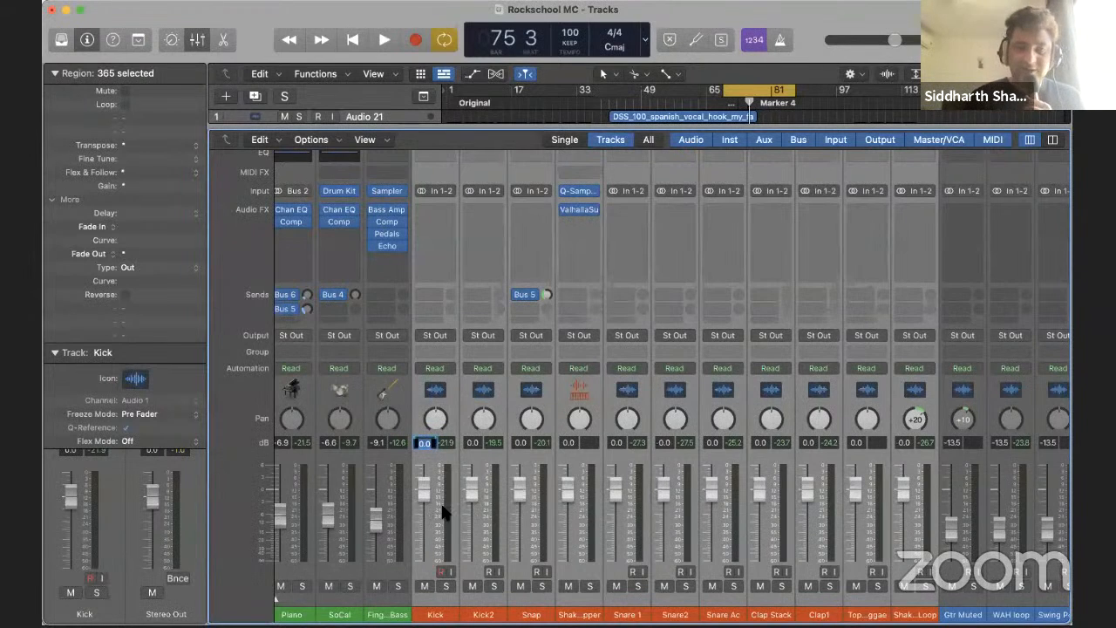
# Solo the selected percussion channels and play the cycle range to check their levels in the arrangement and mixer
pyautogui.click(445, 586)
pyautogui.press('space')
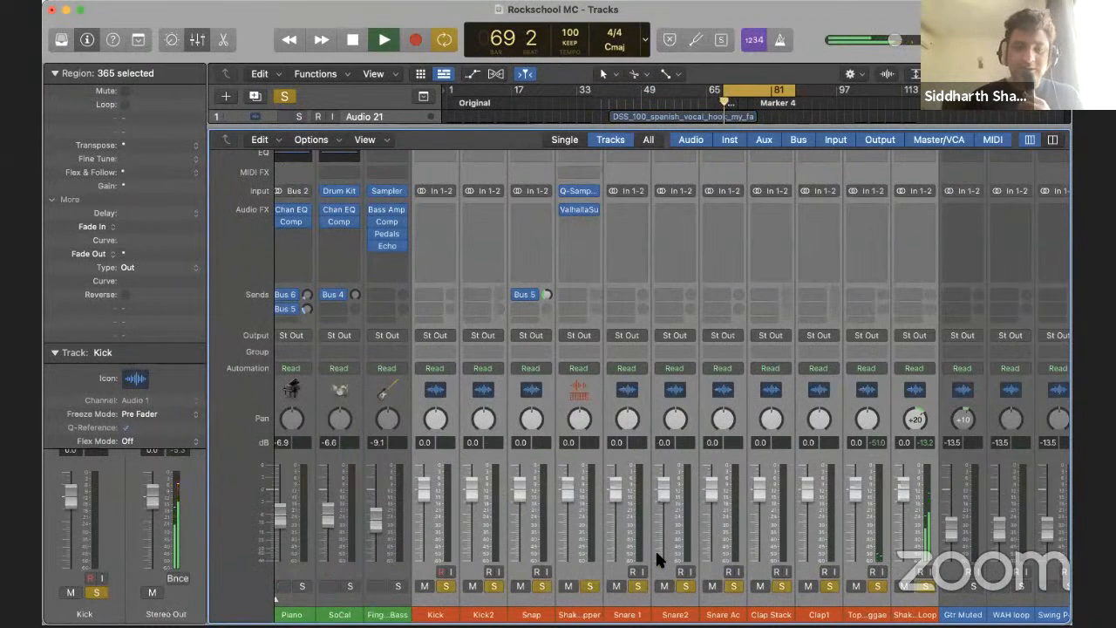
pyautogui.press('x')
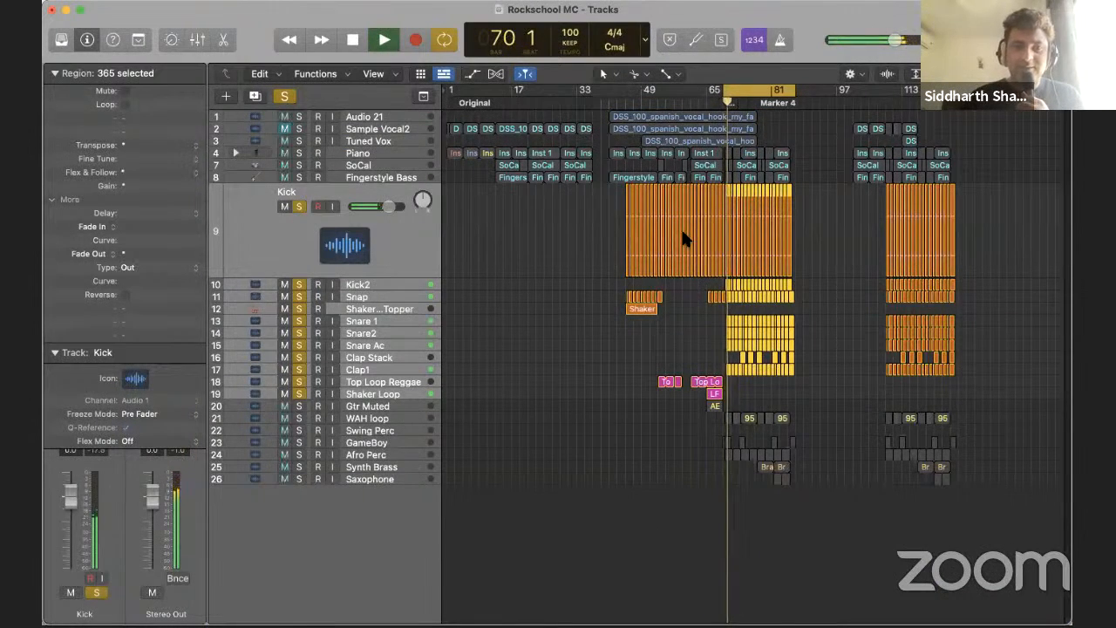
pyautogui.press('x')
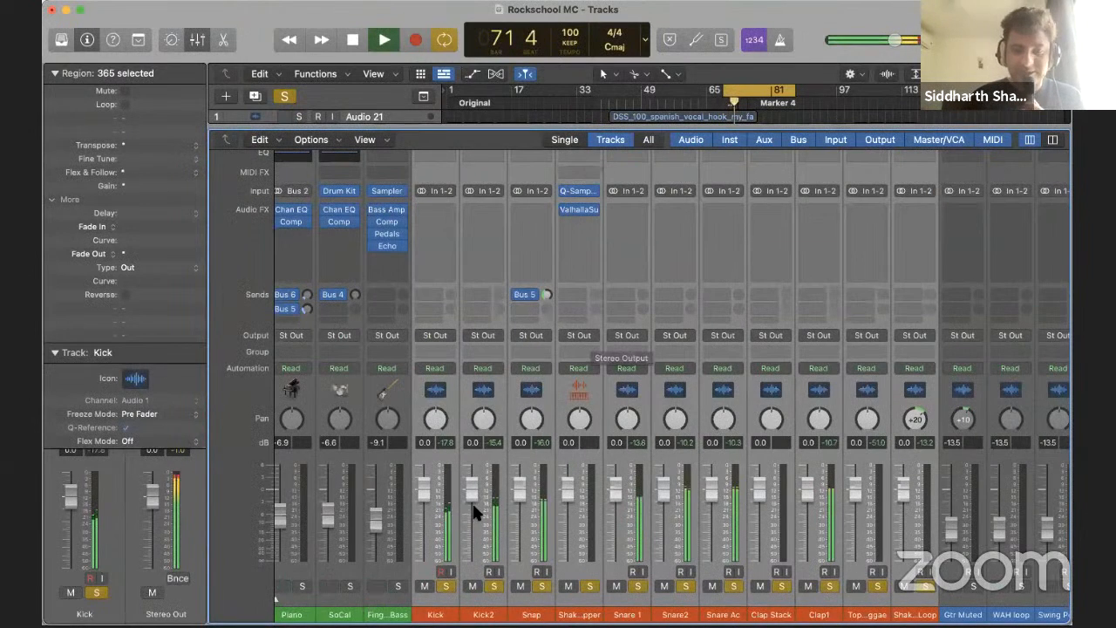
pyautogui.press('space')
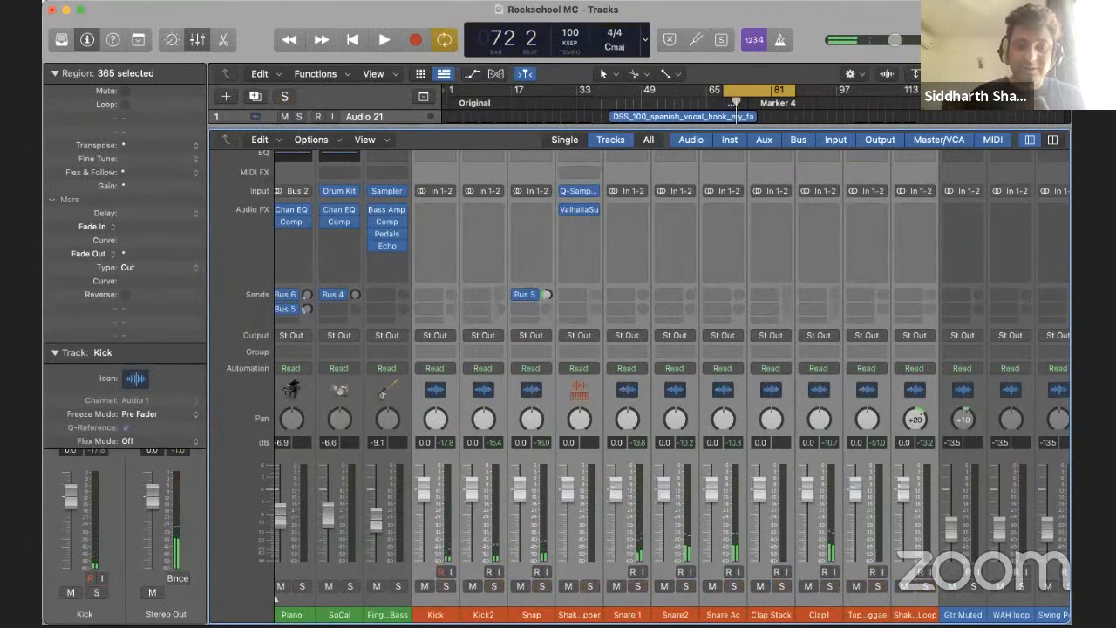
# Solo only the Kick track, play the cycle range and compare its peak level with a freshly reset Stereo Out peak
pyautogui.click(446, 585)
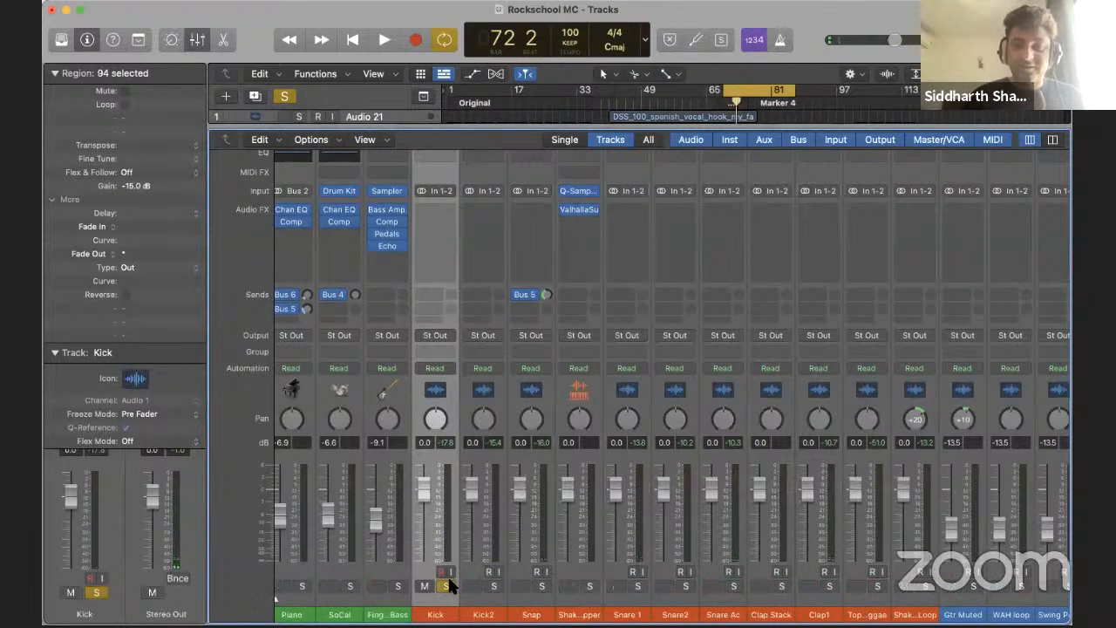
pyautogui.hscroll(10, 448, 579)
pyautogui.press('space')
pyautogui.hscroll(-12, 798, 405)
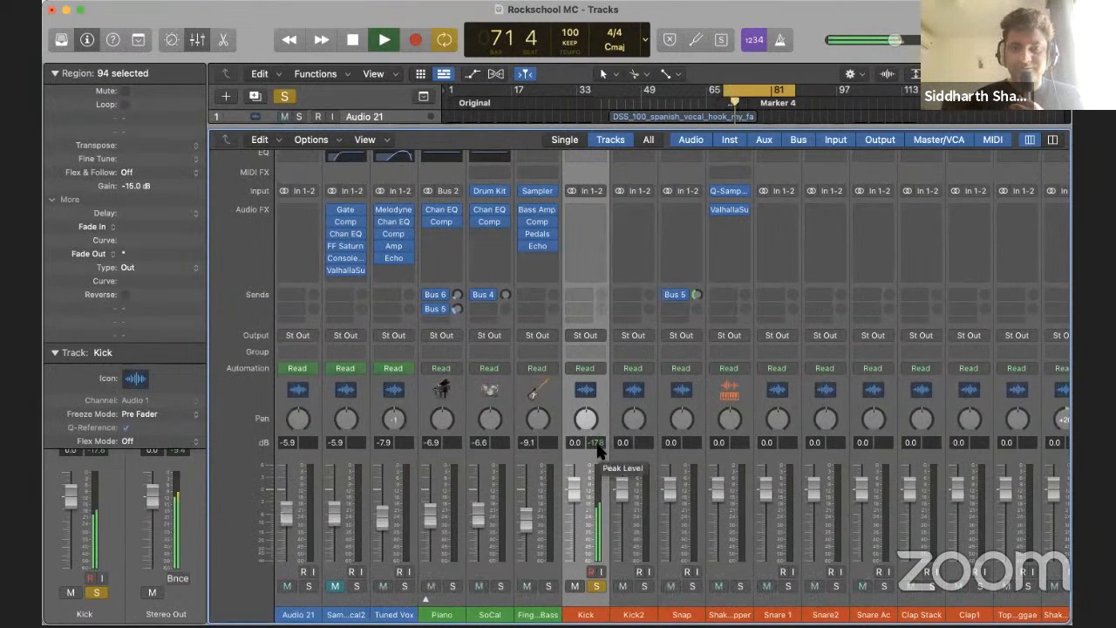
pyautogui.hscroll(6, 715, 464)
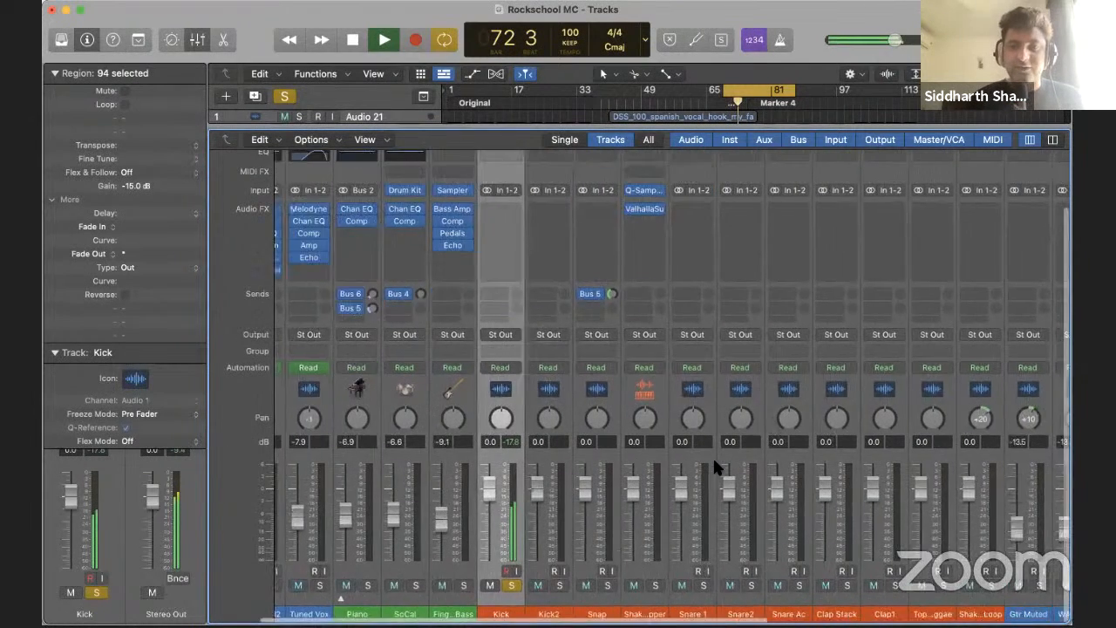
pyautogui.hscroll(8, 985, 334)
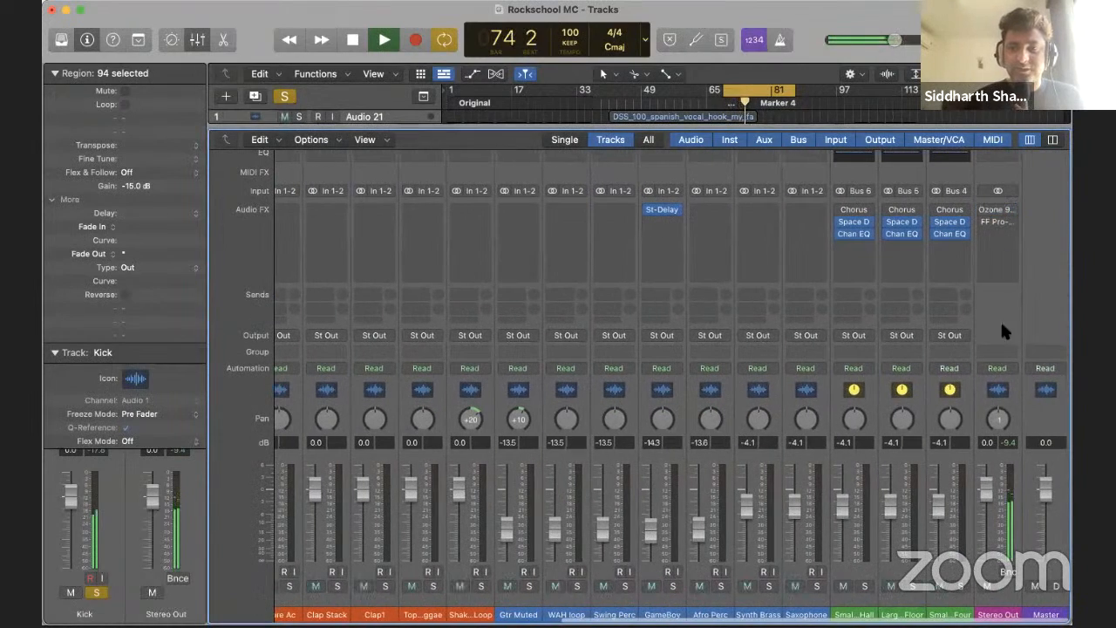
pyautogui.click(1007, 444)
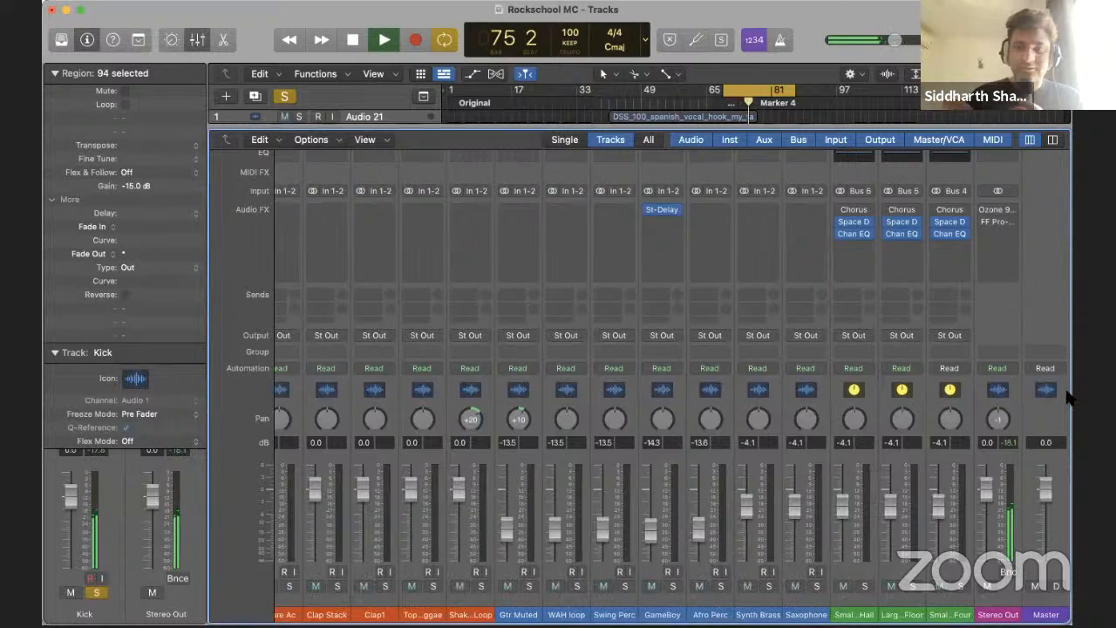
pyautogui.hscroll(-10, 738, 361)
pyautogui.hscroll(-5, 641, 545)
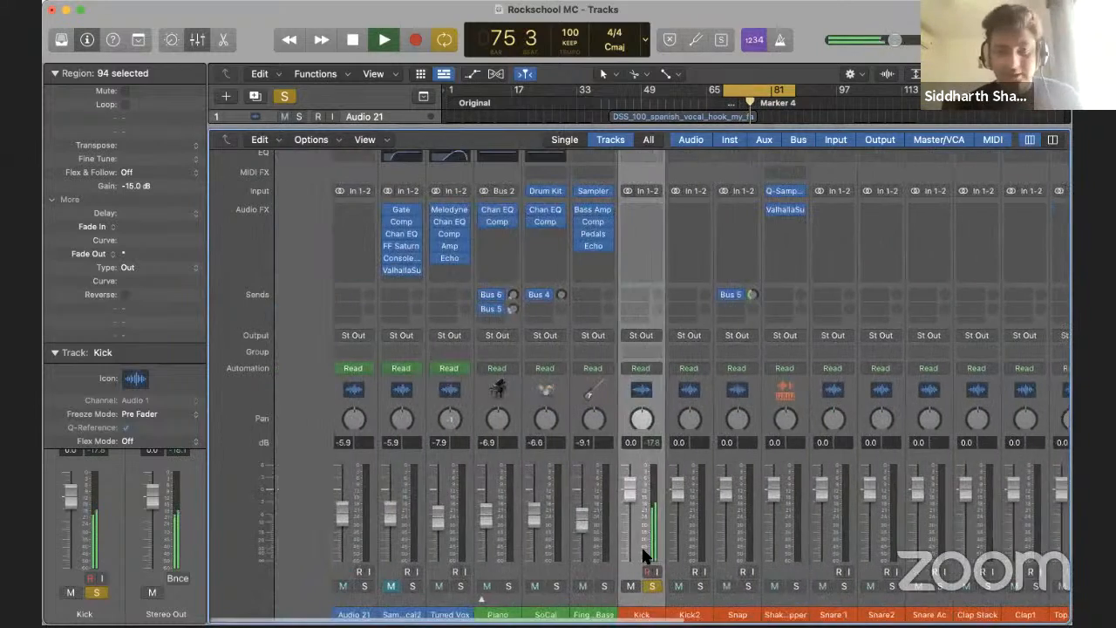
# Solo Kick2 alongside Kick, set the gain of its regions to -17.0 dB while checking playback, and reset the peak levels
pyautogui.click(643, 585)
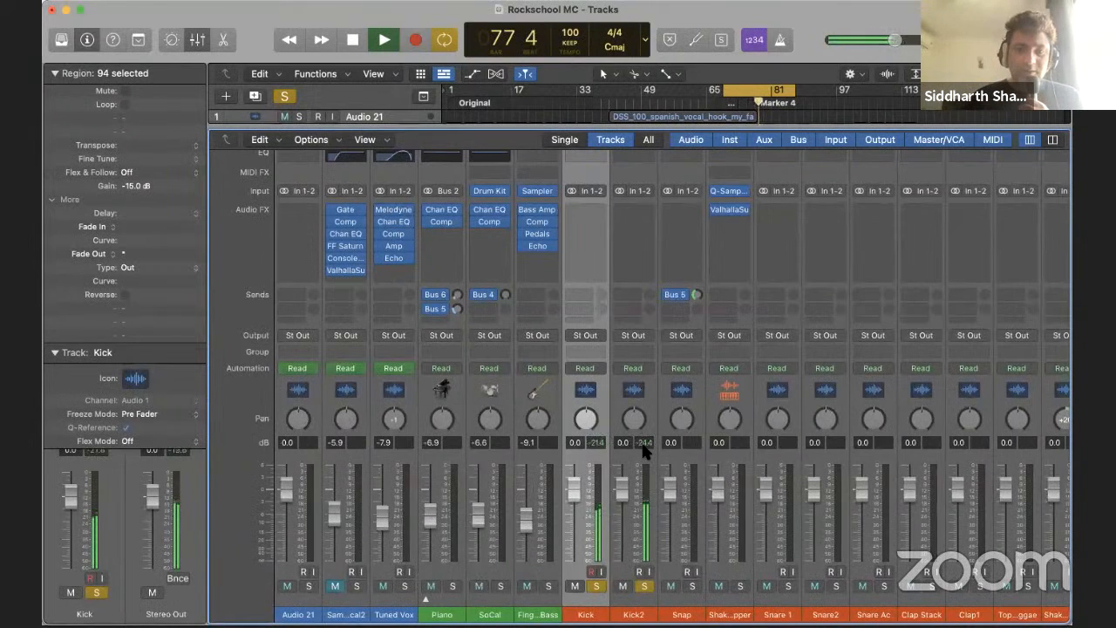
pyautogui.press('space')
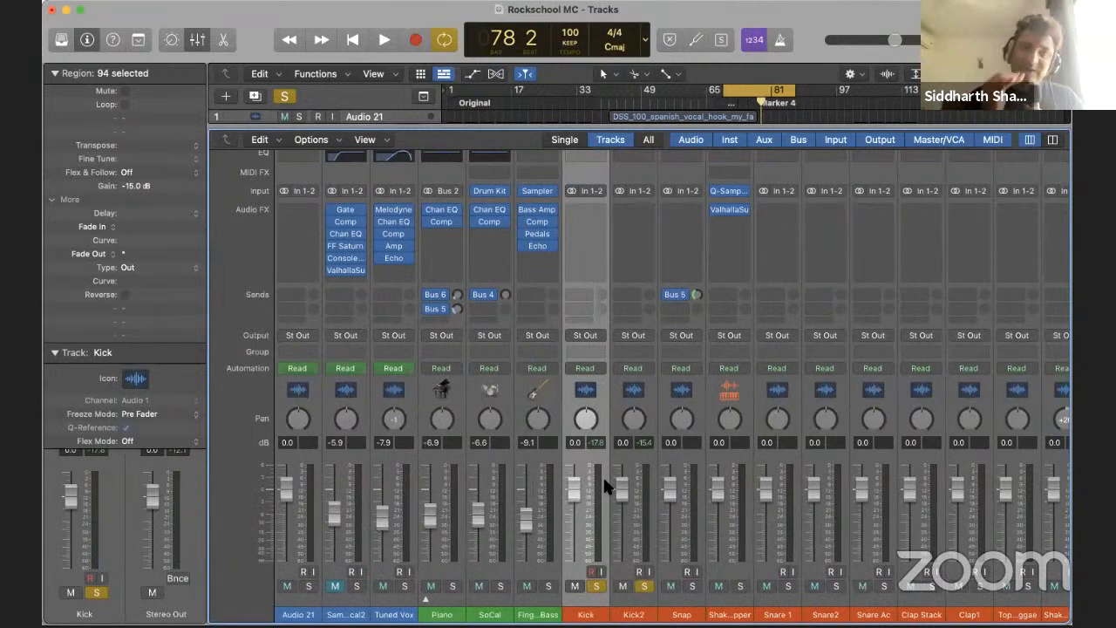
pyautogui.click(632, 614)
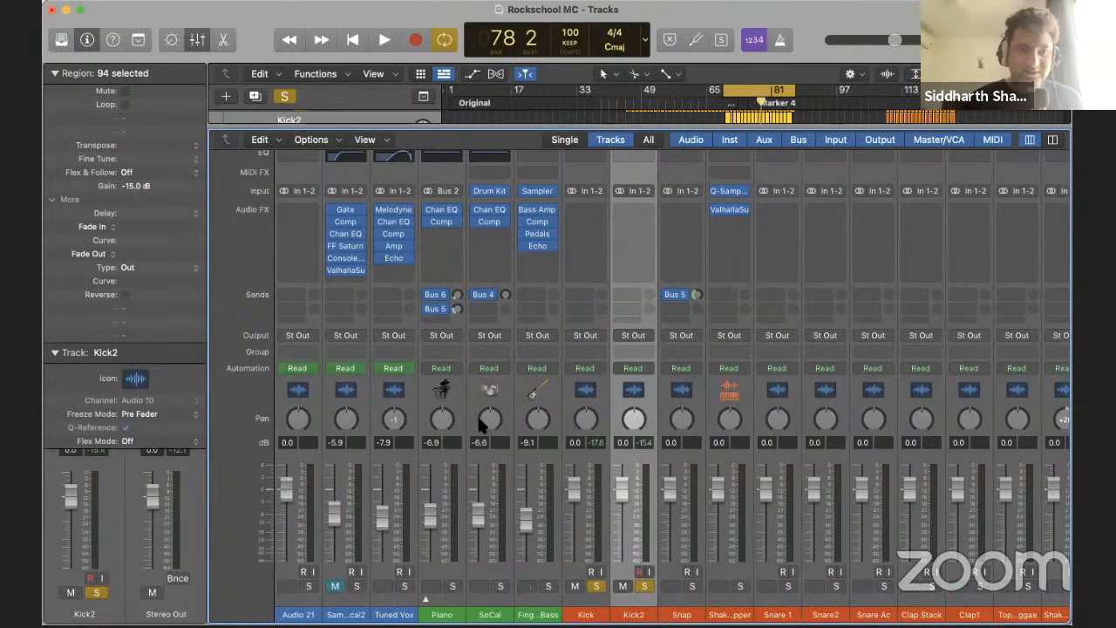
pyautogui.press('x')
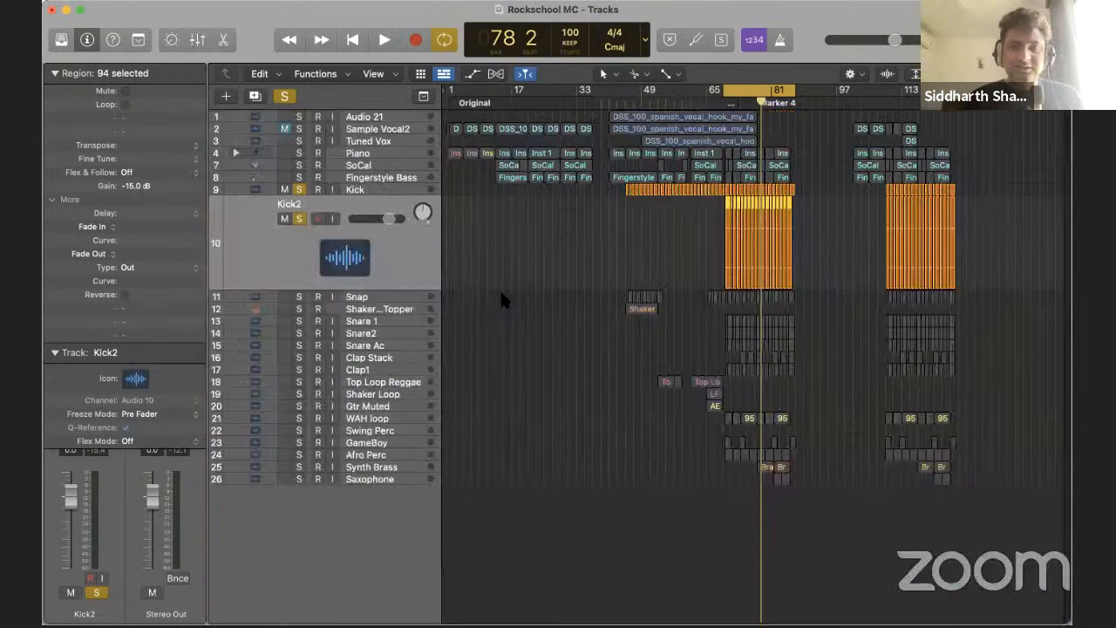
pyautogui.press('x')
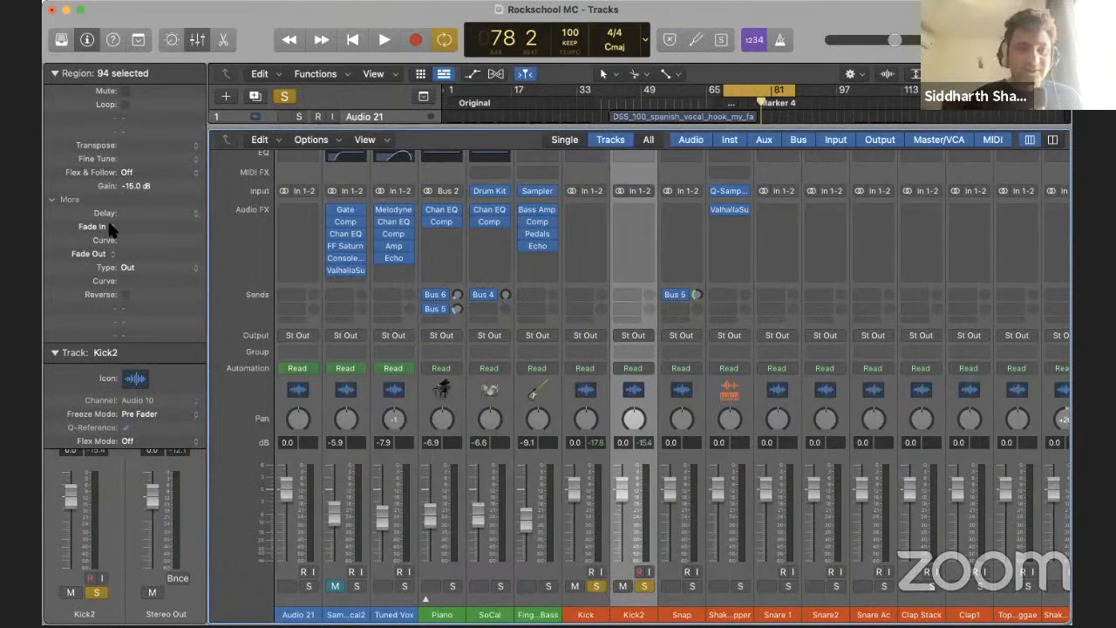
pyautogui.moveTo(145, 185); pyautogui.dragTo(147, 215)
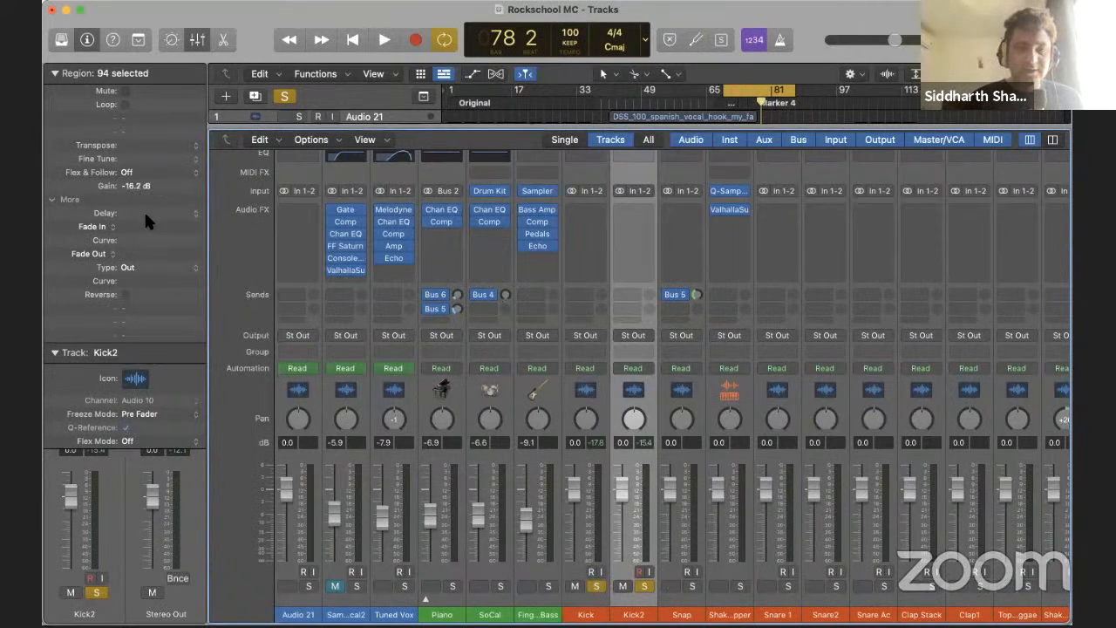
pyautogui.press('space')
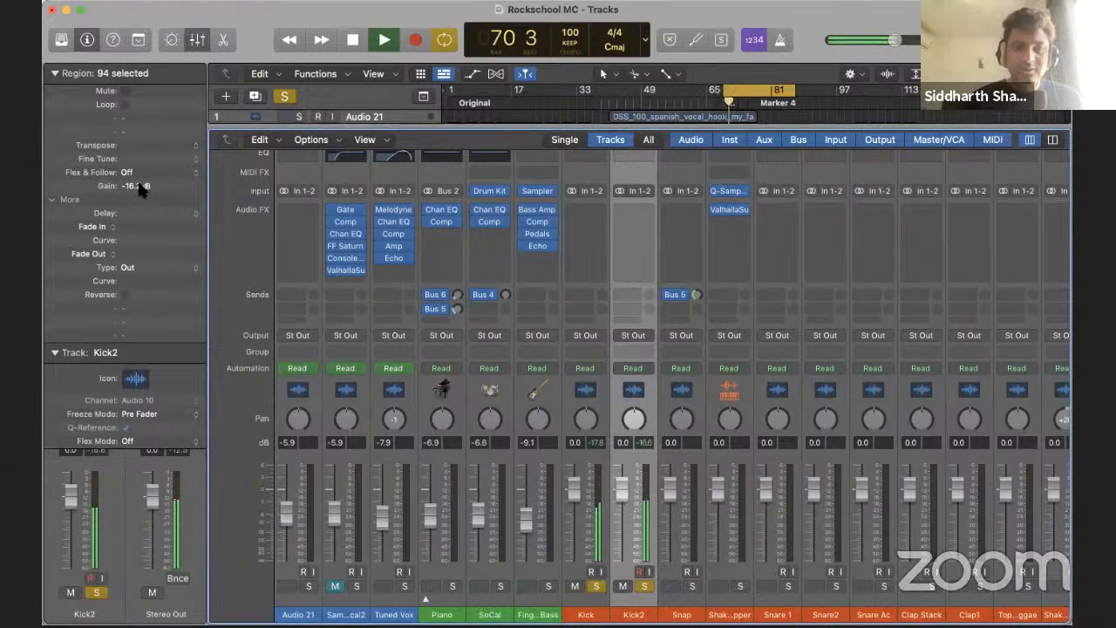
pyautogui.moveTo(145, 185); pyautogui.dragTo(146, 207)
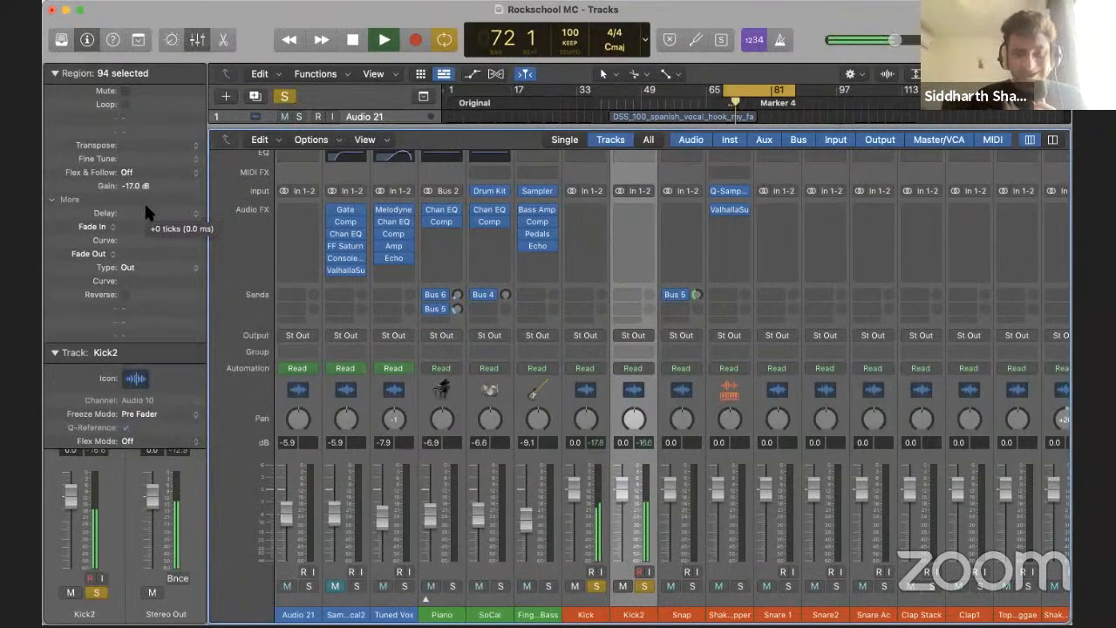
pyautogui.press('space')
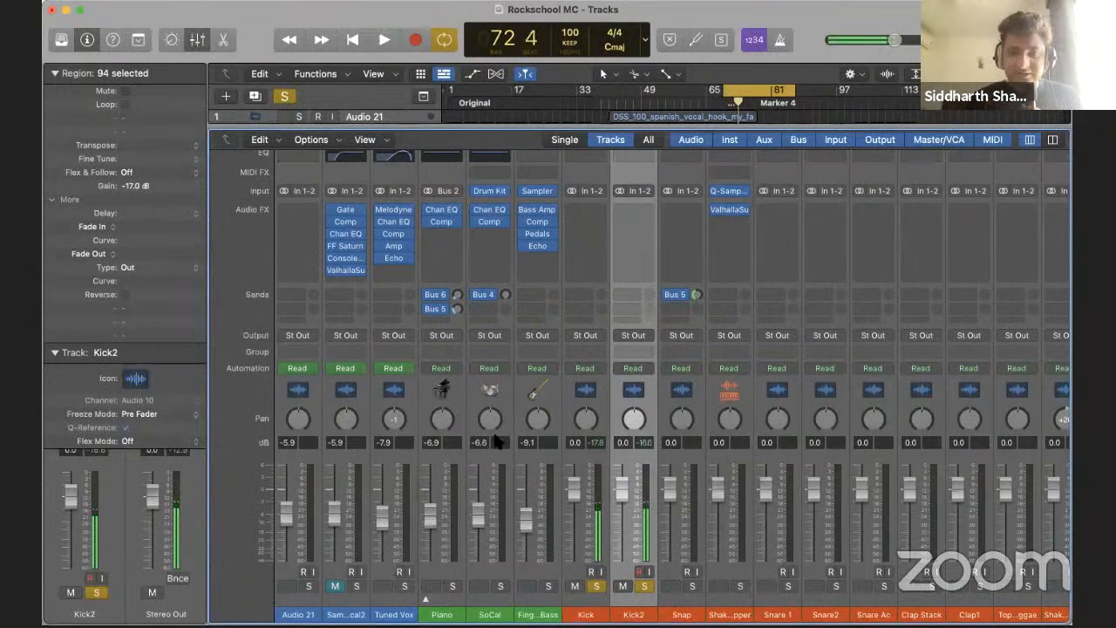
pyautogui.click(597, 444)
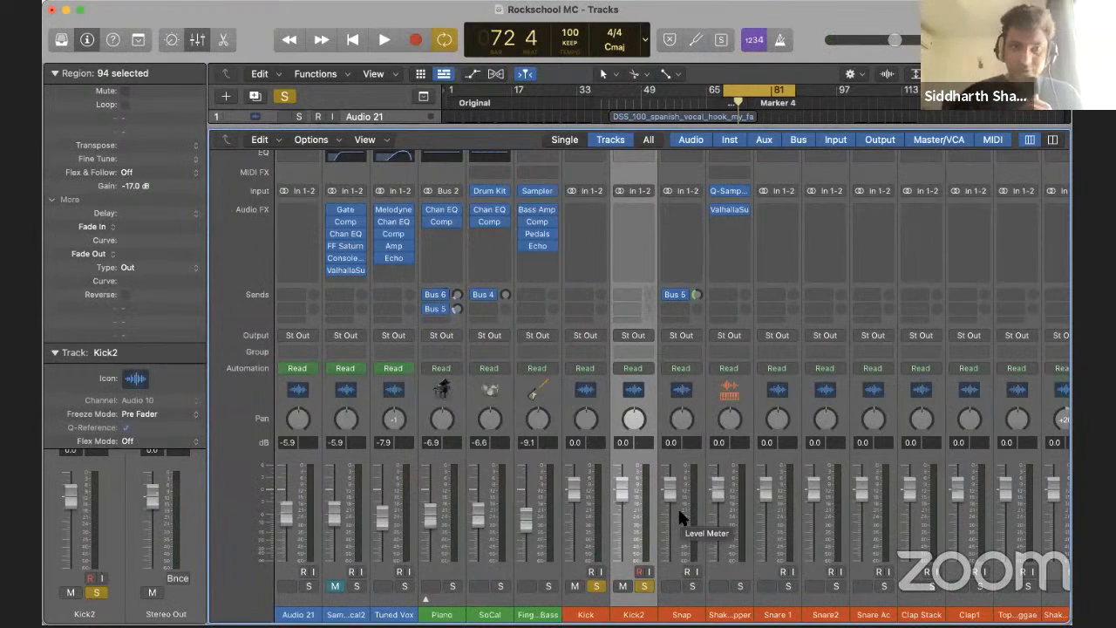
# Redraw the cycle range over the earlier section around bar 49 and play it with Snap soloed alongside the kicks
pyautogui.press('x')
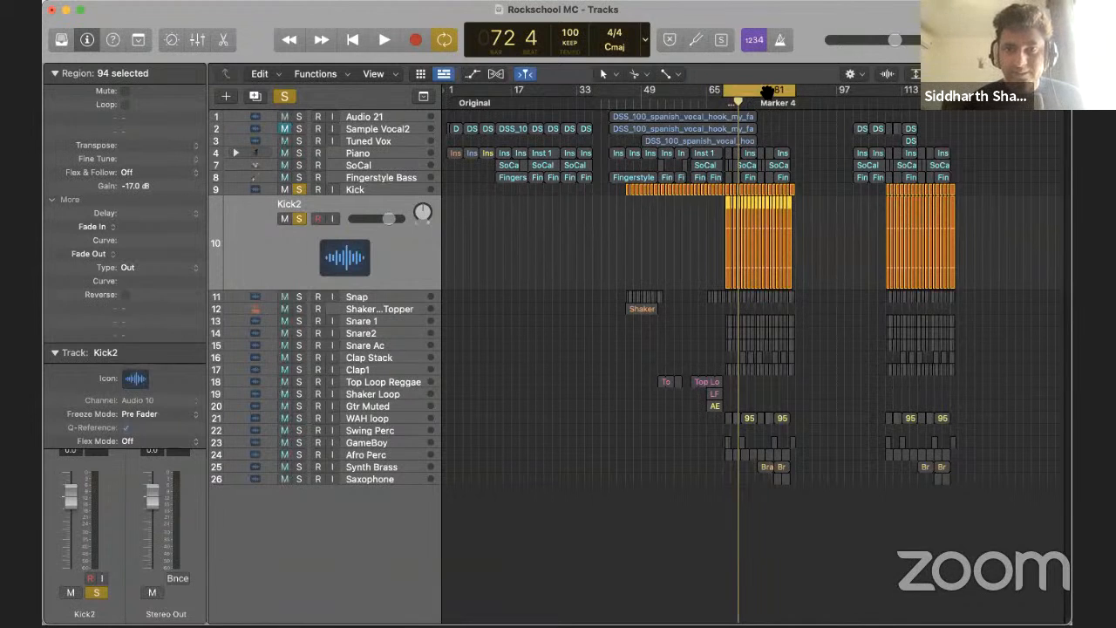
pyautogui.moveTo(758, 91); pyautogui.dragTo(656, 98)
pyautogui.press('space')
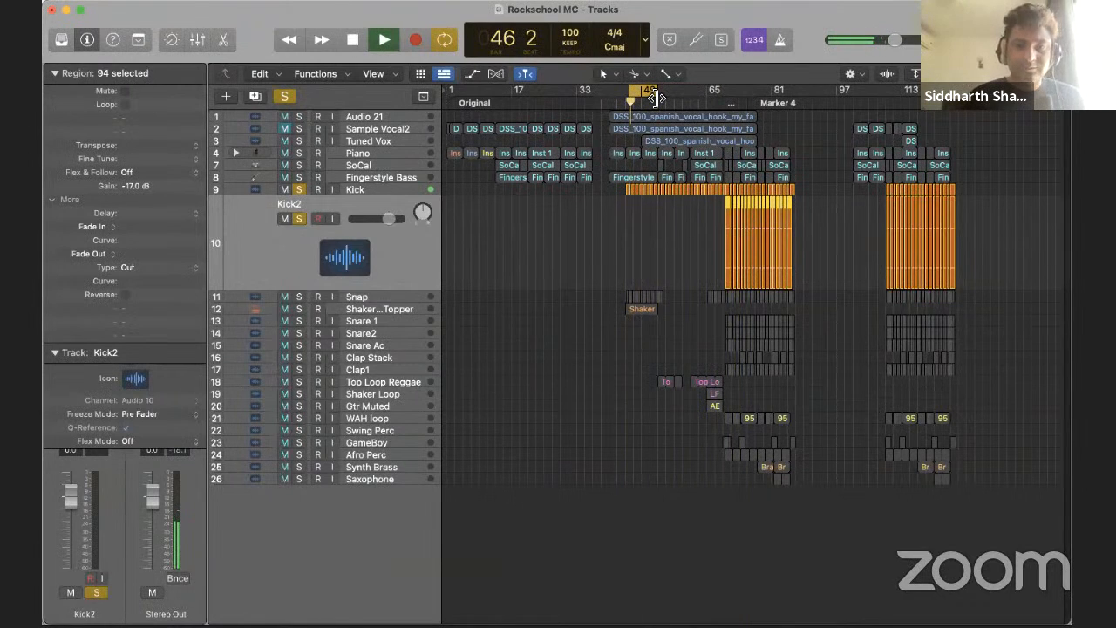
pyautogui.press('x')
pyautogui.click(690, 586)
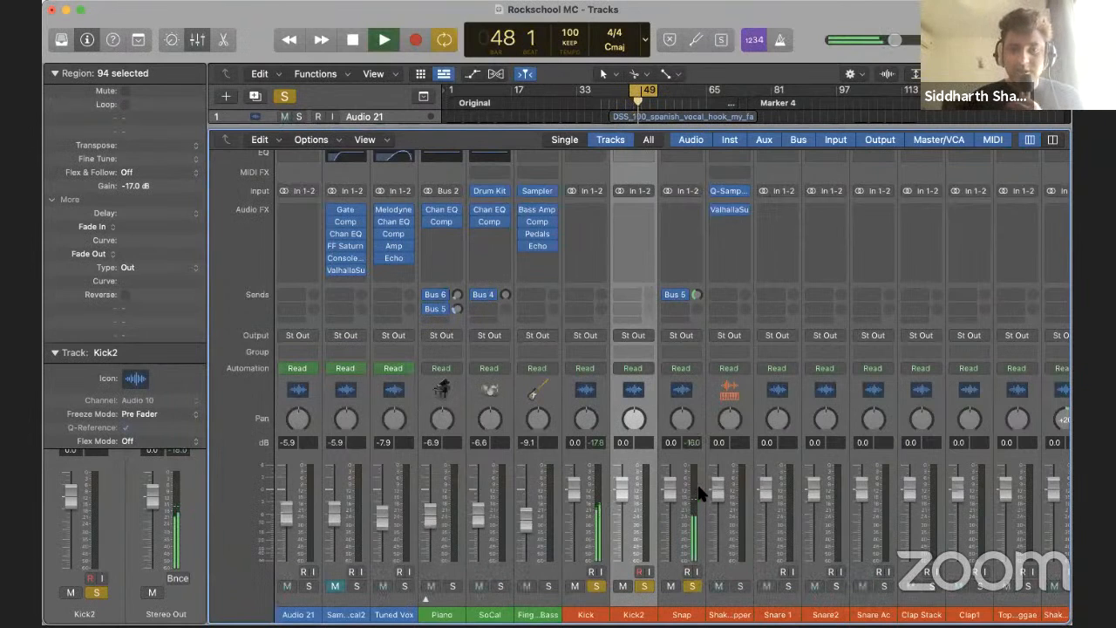
# Raise the gain of the Snap track's selected regions to -7.6 dB while listening to the cycle range
pyautogui.click(682, 614)
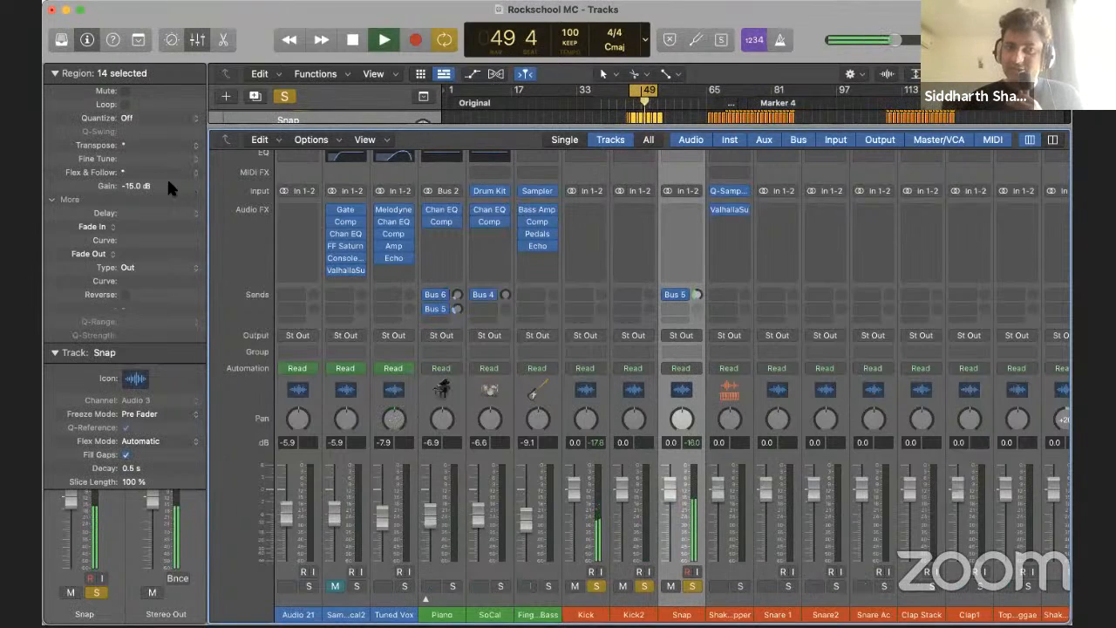
pyautogui.moveTo(149, 181); pyautogui.dragTo(158, 109)
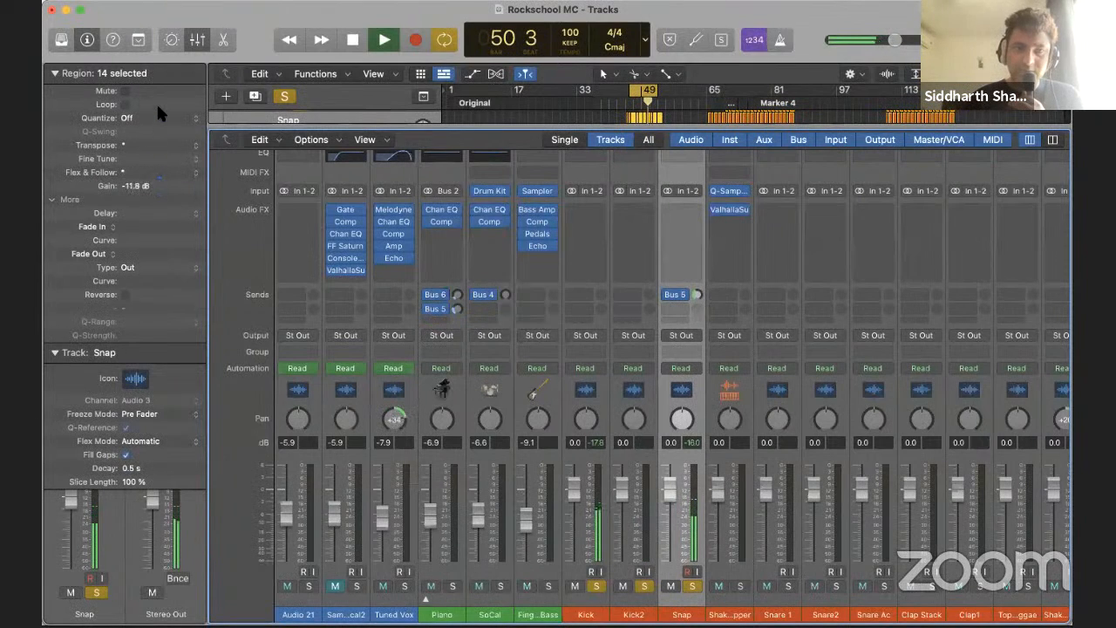
pyautogui.moveTo(142, 184); pyautogui.dragTo(135, 115)
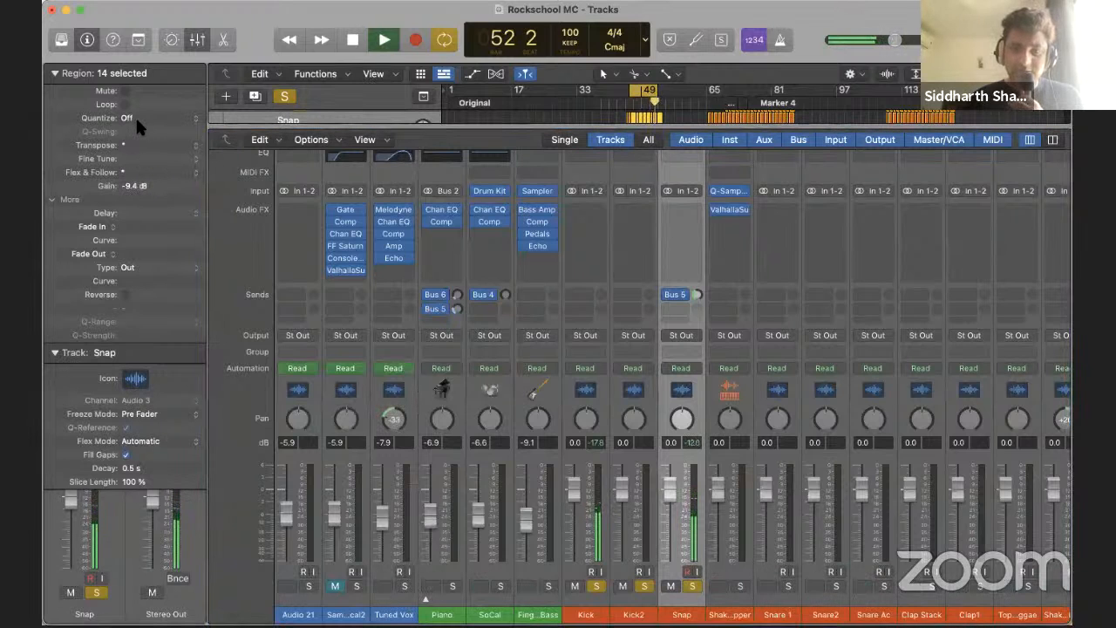
pyautogui.moveTo(138, 189); pyautogui.dragTo(128, 136)
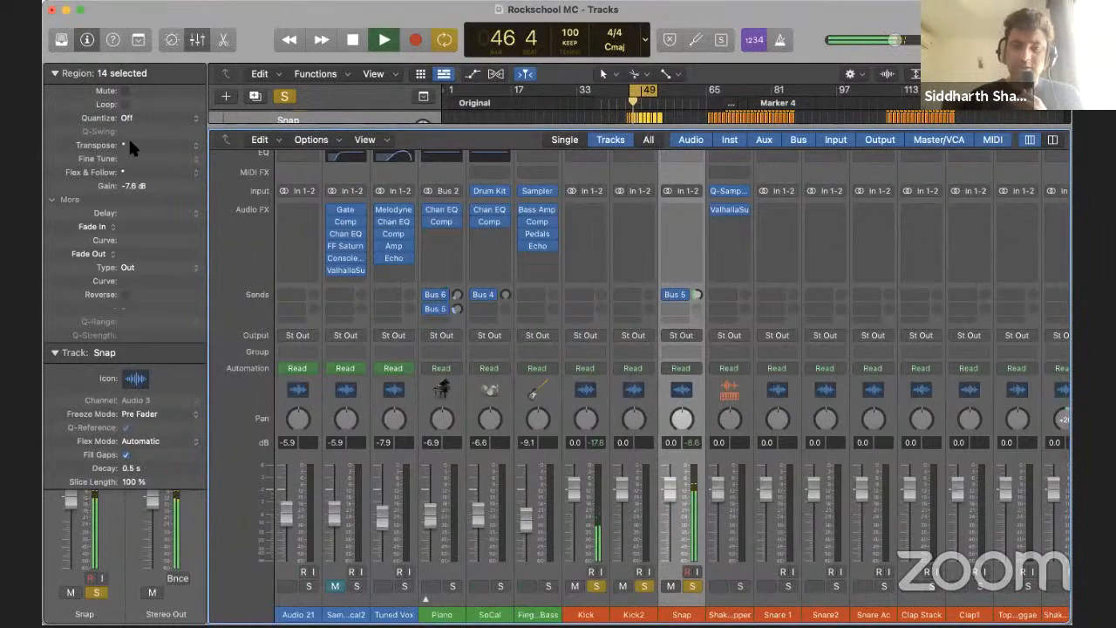
pyautogui.press('space')
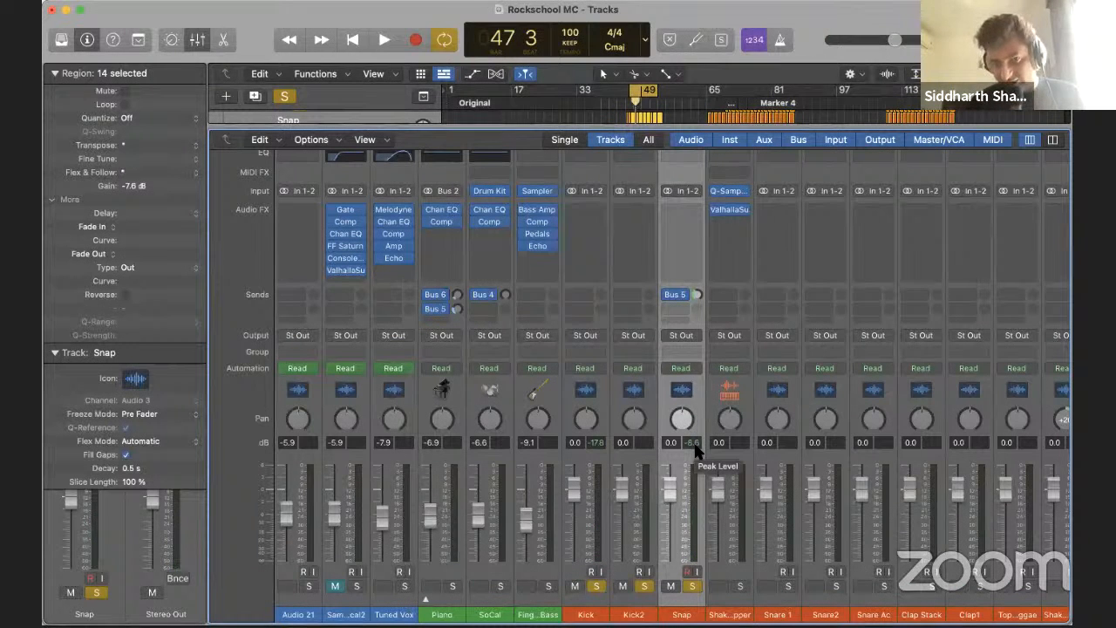
# Solo the Shaker Reverse Topper as well and compare its sound and level with ValhallaSupermassive bypassed and enabled during playback
pyautogui.hscroll(10, 695, 449)
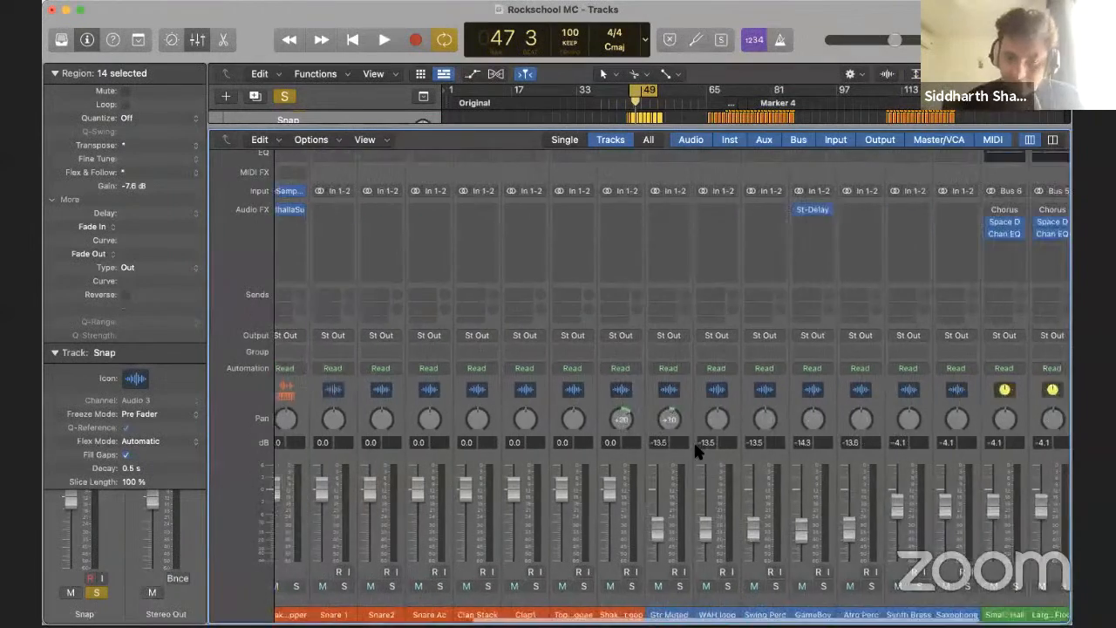
pyautogui.hscroll(-5, 412, 583)
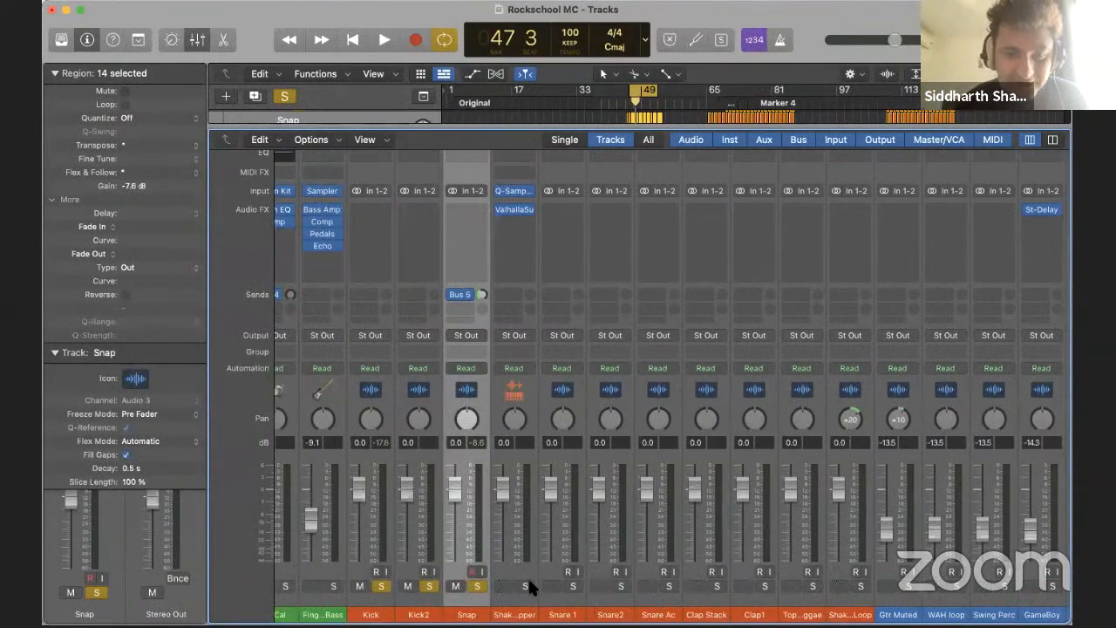
pyautogui.click(526, 585)
pyautogui.press('space')
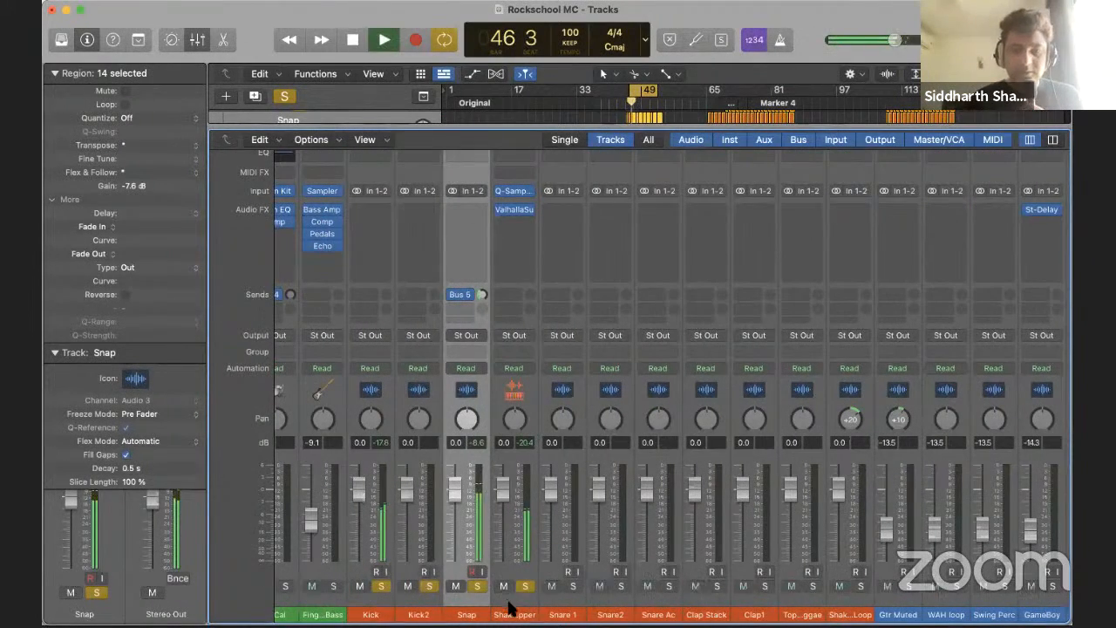
pyautogui.click(513, 612)
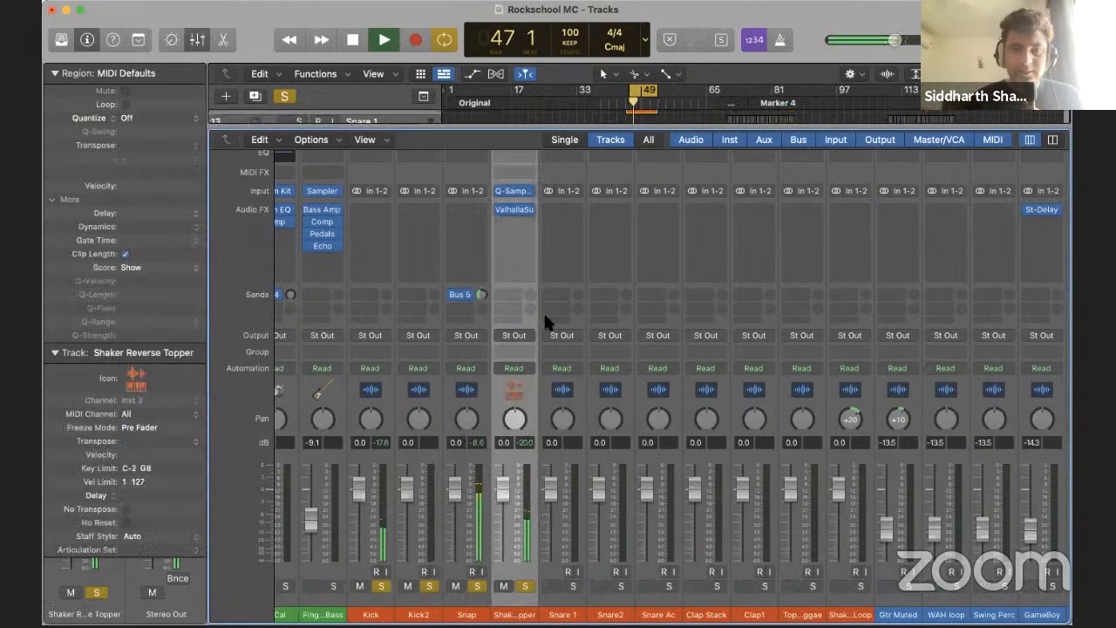
pyautogui.click(501, 208)
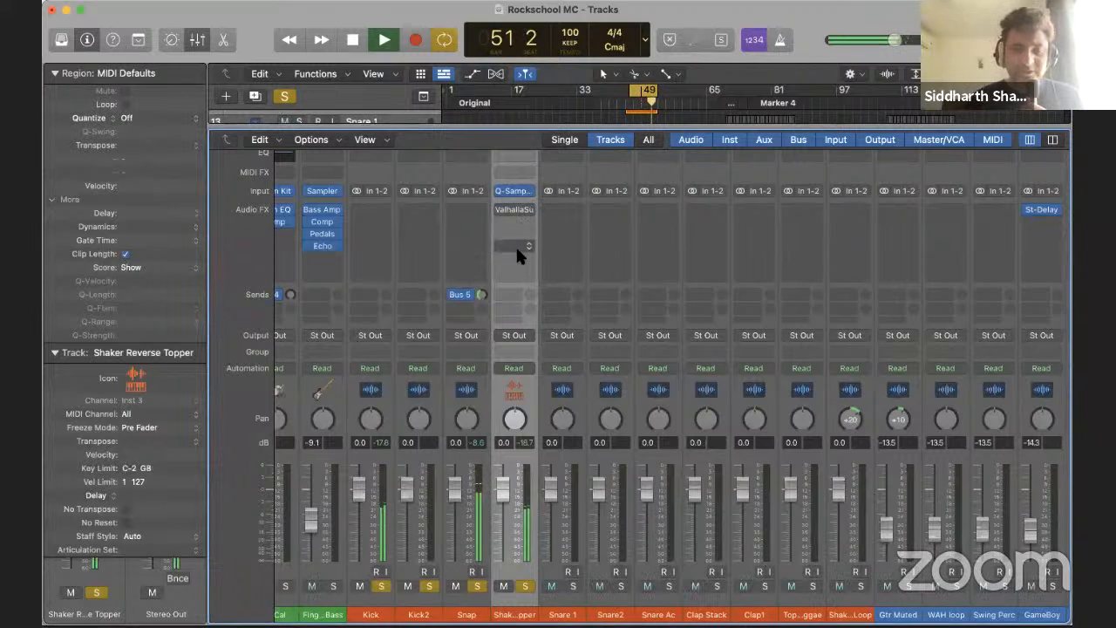
pyautogui.click(500, 207)
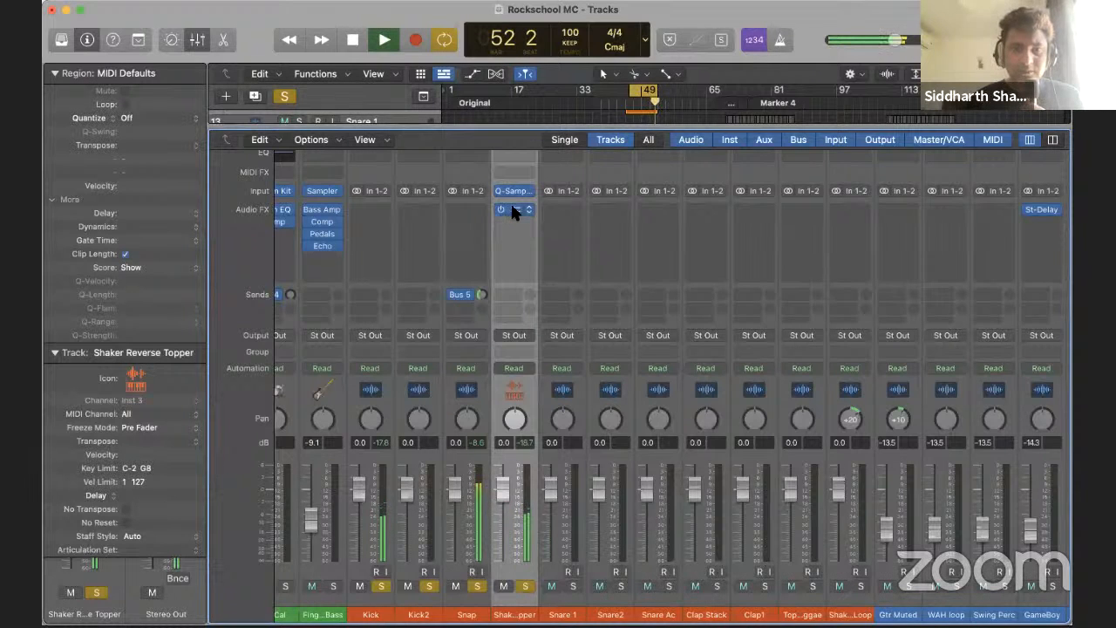
# Lower the Mix of ValhallaSupermassive on the Shaker Reverse Topper track and close the plug-in window
pyautogui.click(512, 209)
pyautogui.moveTo(611, 183); pyautogui.dragTo(286, 95)
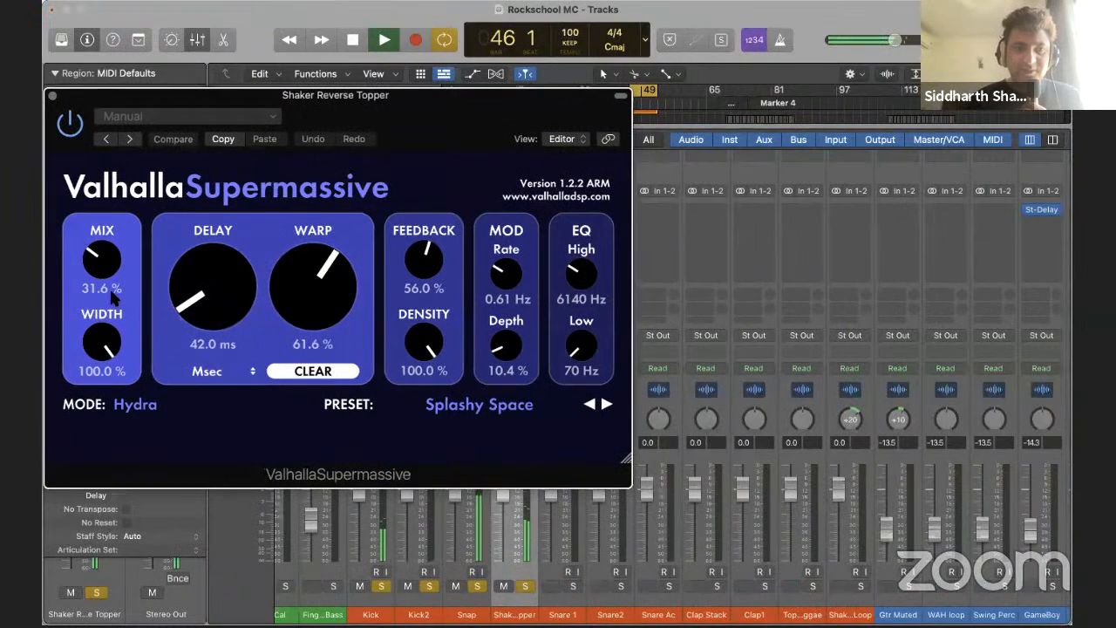
pyautogui.moveTo(111, 294); pyautogui.dragTo(112, 325)
pyautogui.click(52, 95)
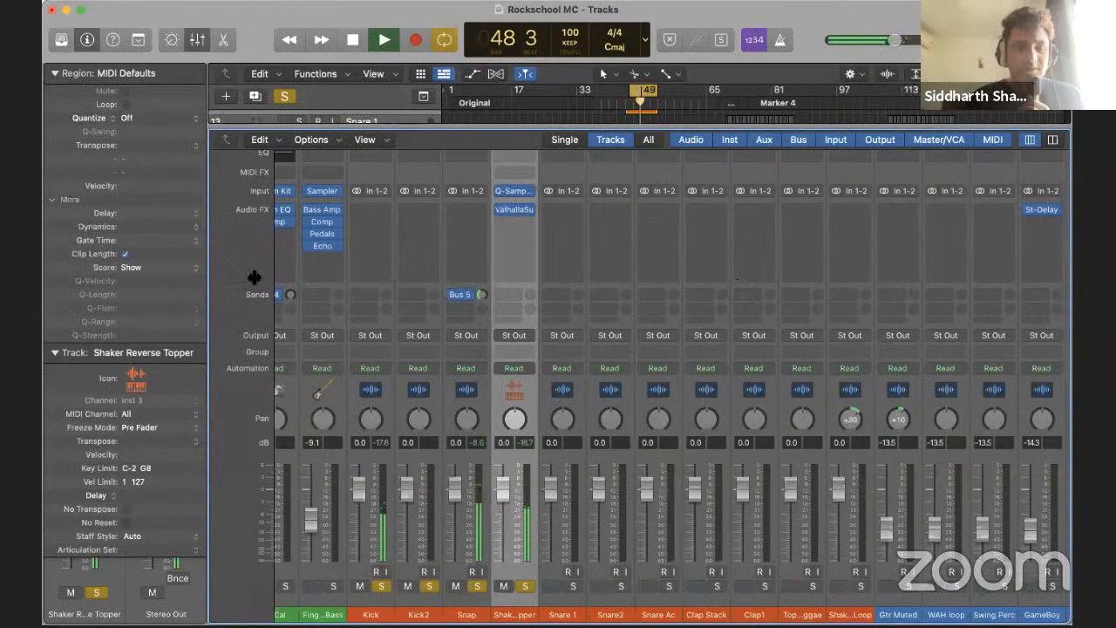
# Collapse the additional region parameters in the inspector to reveal the channel levels, and replay the soloed percussion
pyautogui.press('space')
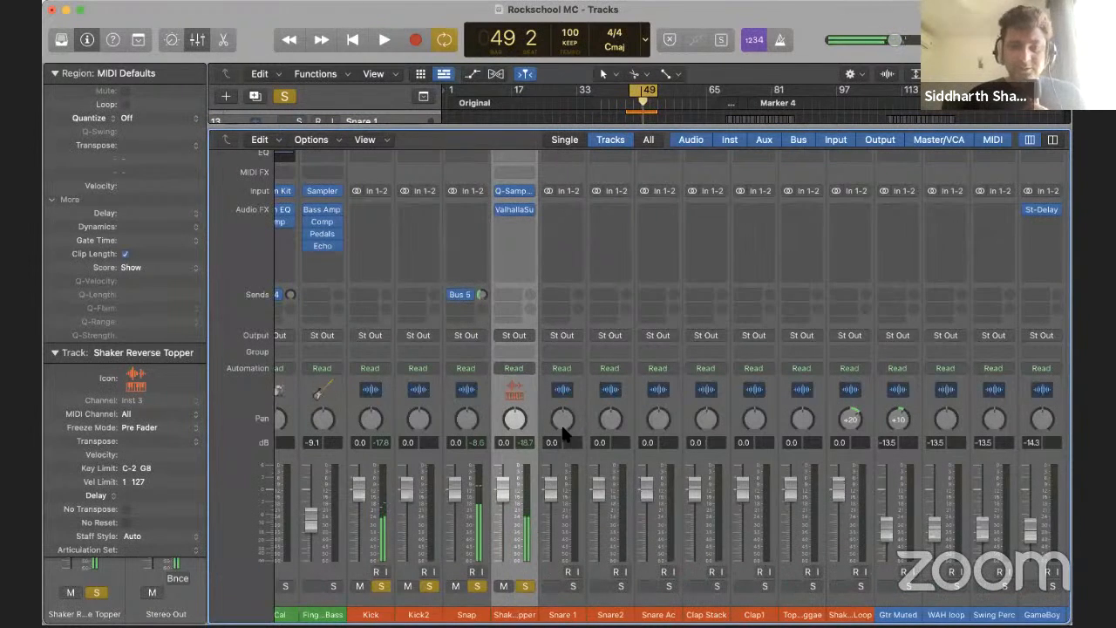
pyautogui.click(51, 197)
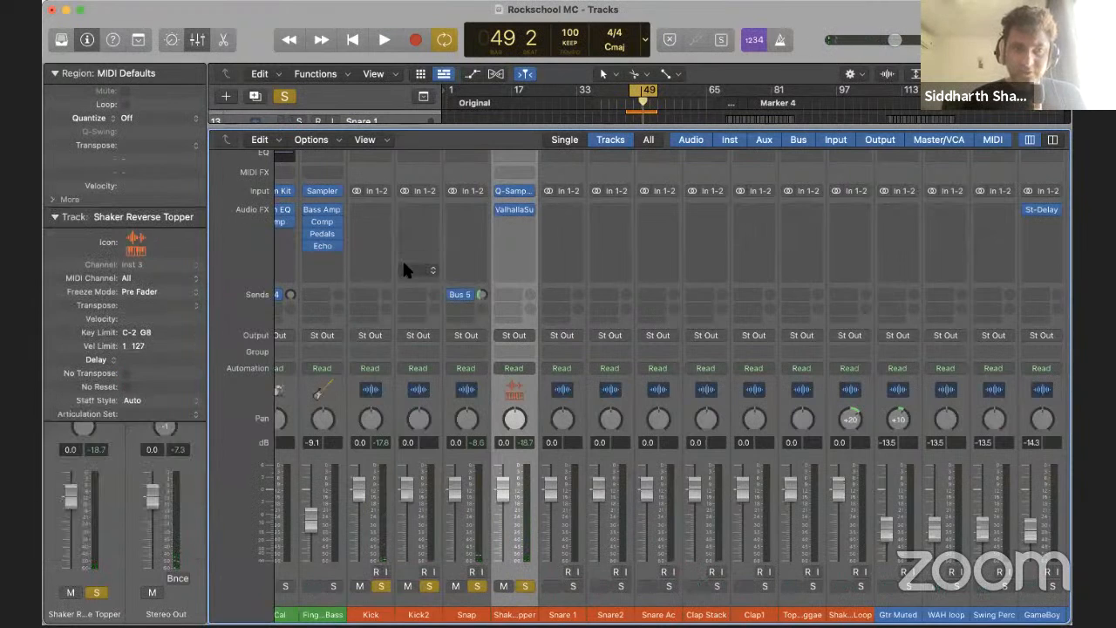
pyautogui.press('space')
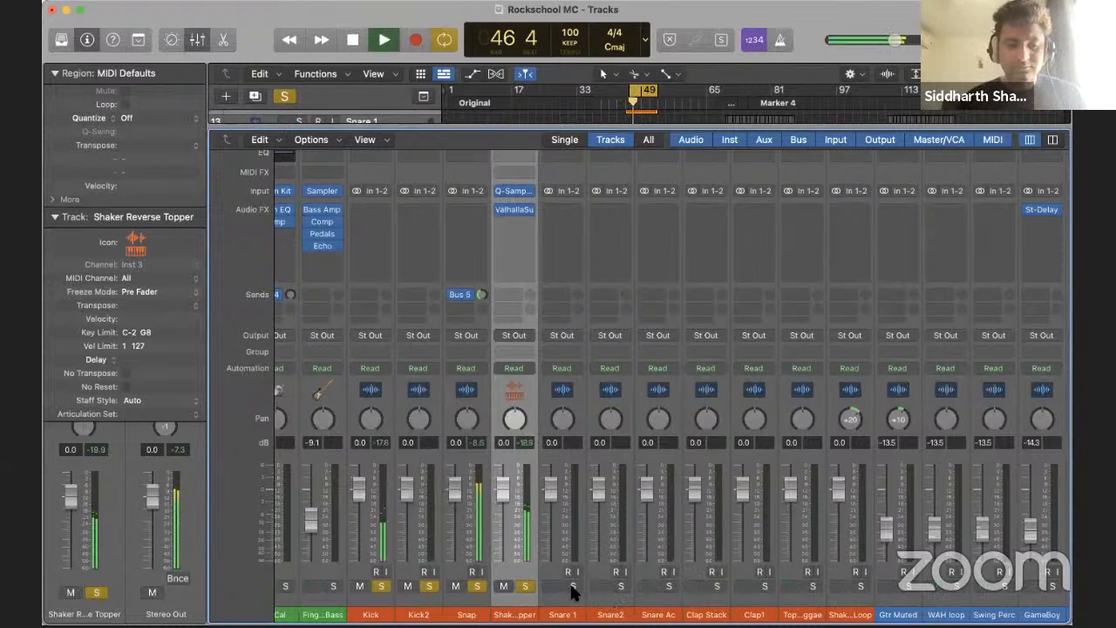
# Solo Snare 1, Snare2, Snare Ac and Clap Stack, move the cycle range to about bars 69 to 77 and play it
pyautogui.press('x')
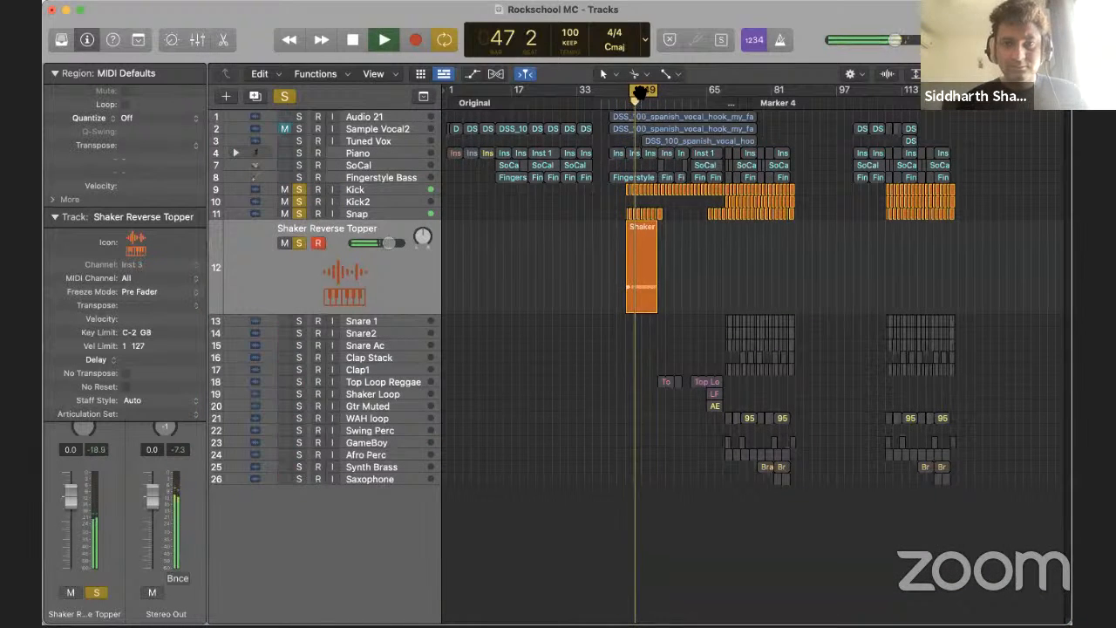
pyautogui.moveTo(643, 94); pyautogui.dragTo(673, 107)
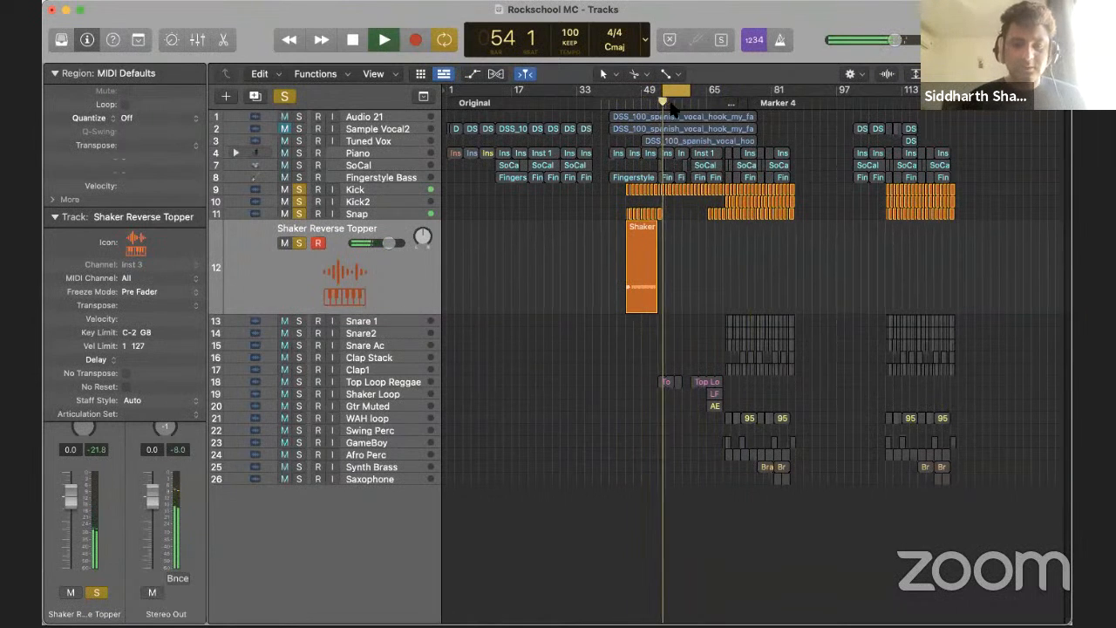
pyautogui.press('x')
pyautogui.moveTo(574, 585); pyautogui.dragTo(714, 582)
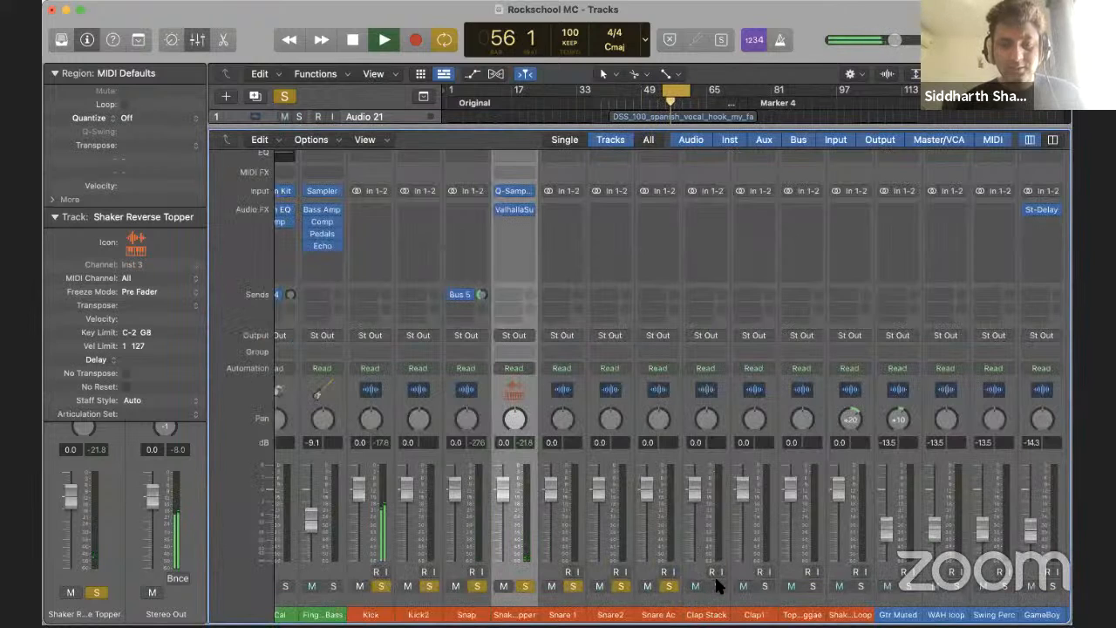
pyautogui.press('x')
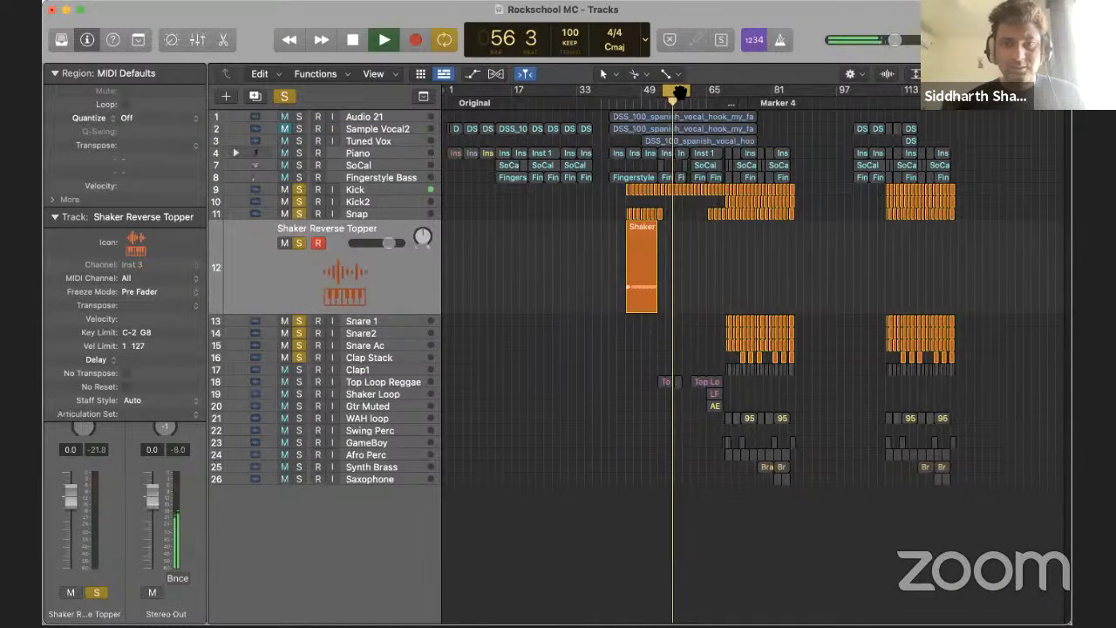
pyautogui.moveTo(731, 91); pyautogui.dragTo(755, 91)
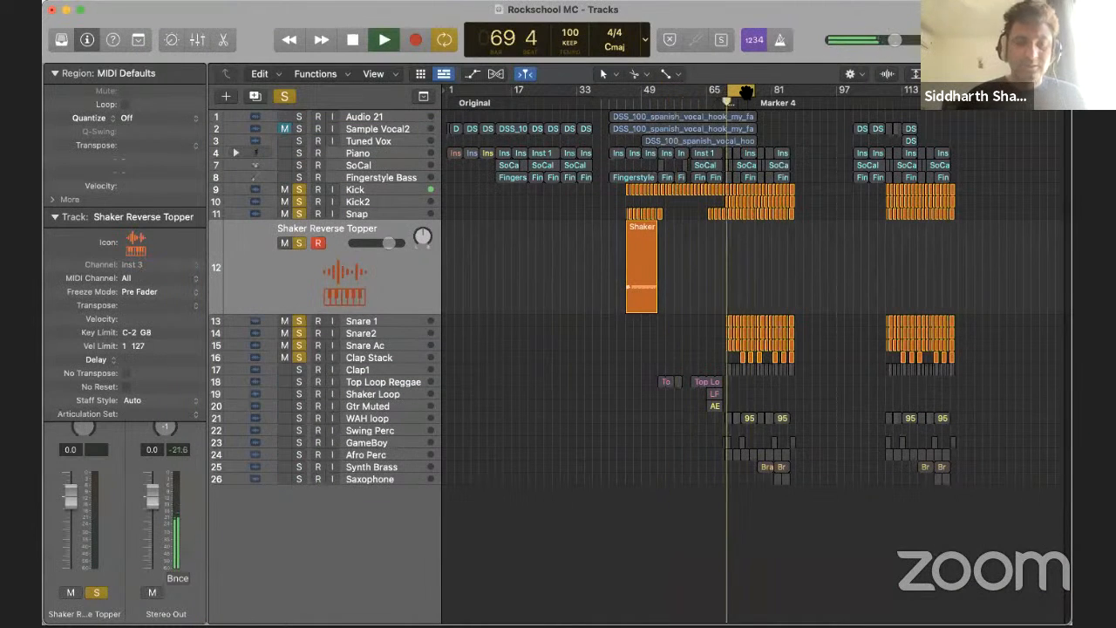
pyautogui.press('x')
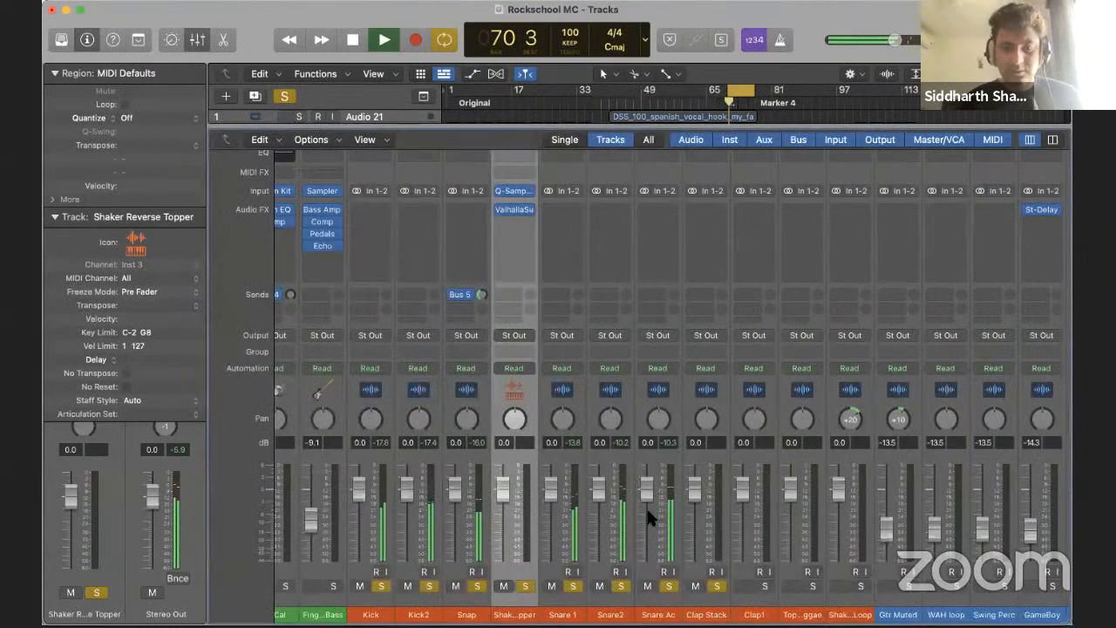
pyautogui.press('space')
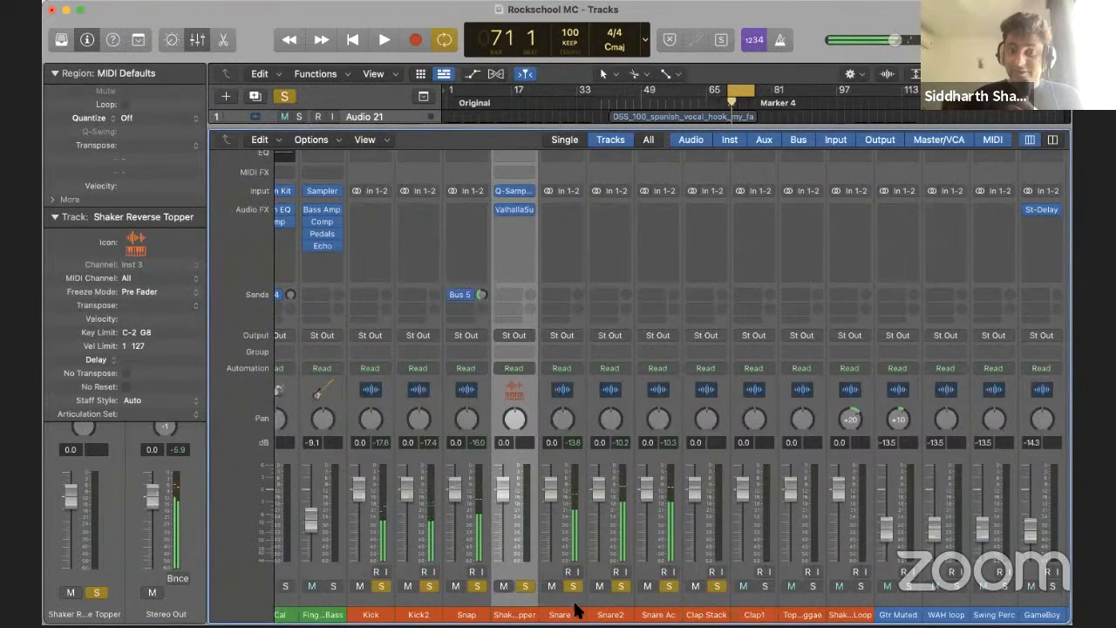
# Compare the region gain settings of the Snare 1, Snare2, Snare Ac and Kick tracks
pyautogui.click(566, 615)
pyautogui.click(613, 615)
pyautogui.click(652, 615)
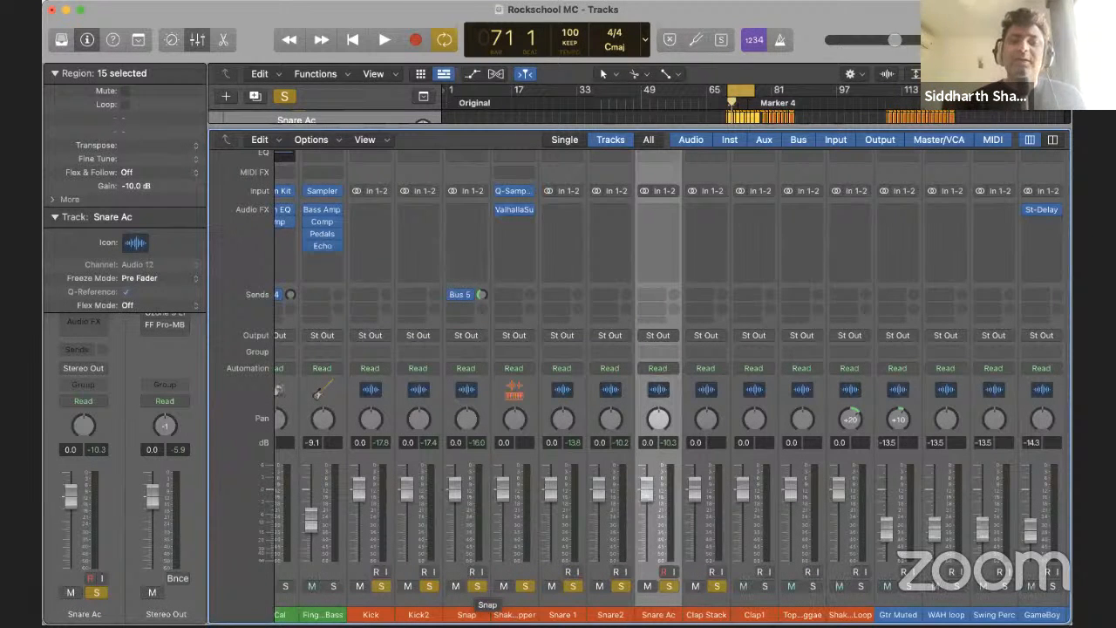
pyautogui.click(370, 615)
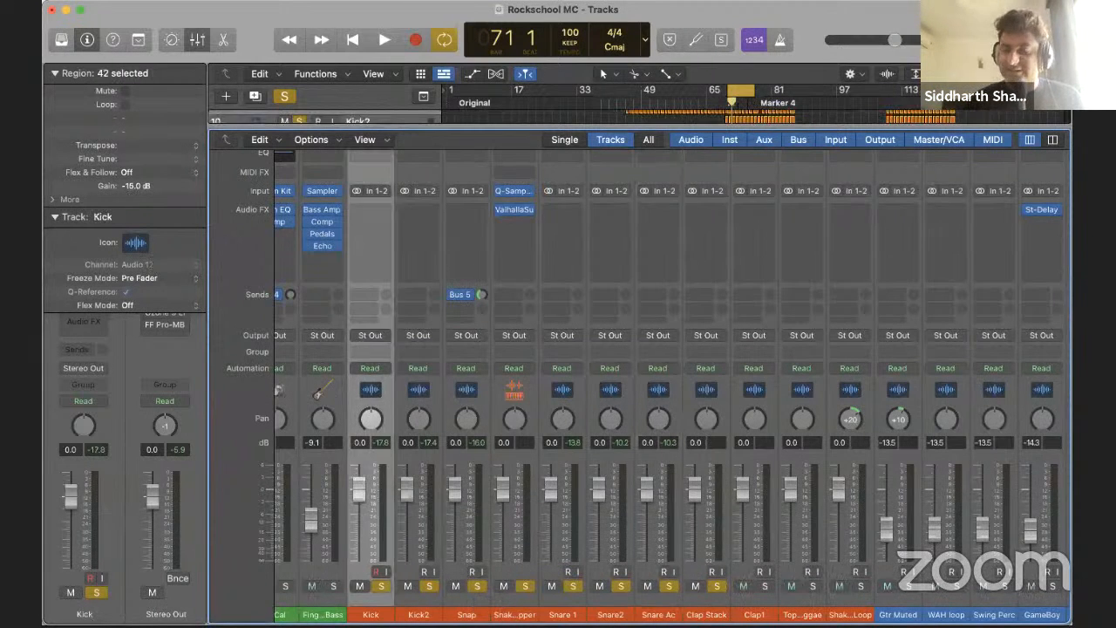
pyautogui.click(562, 614)
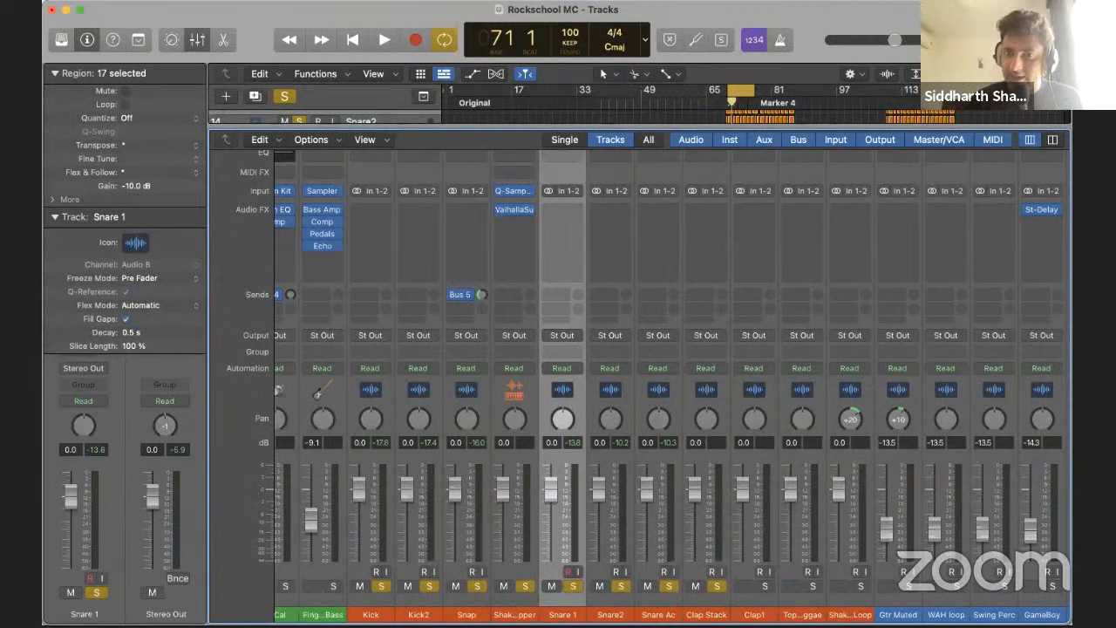
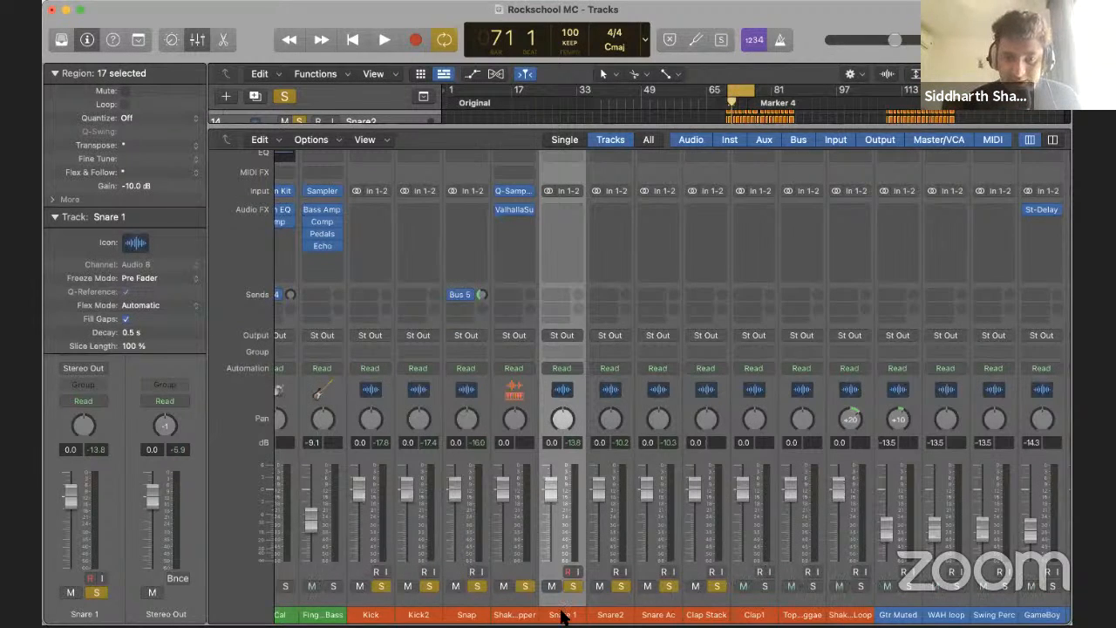
# Play the cycle with Snare Ac and Clap Stack unsoloed, comparing the percussion with Snare2 soloed and unsoloed beside Snare 1
pyautogui.press('space')
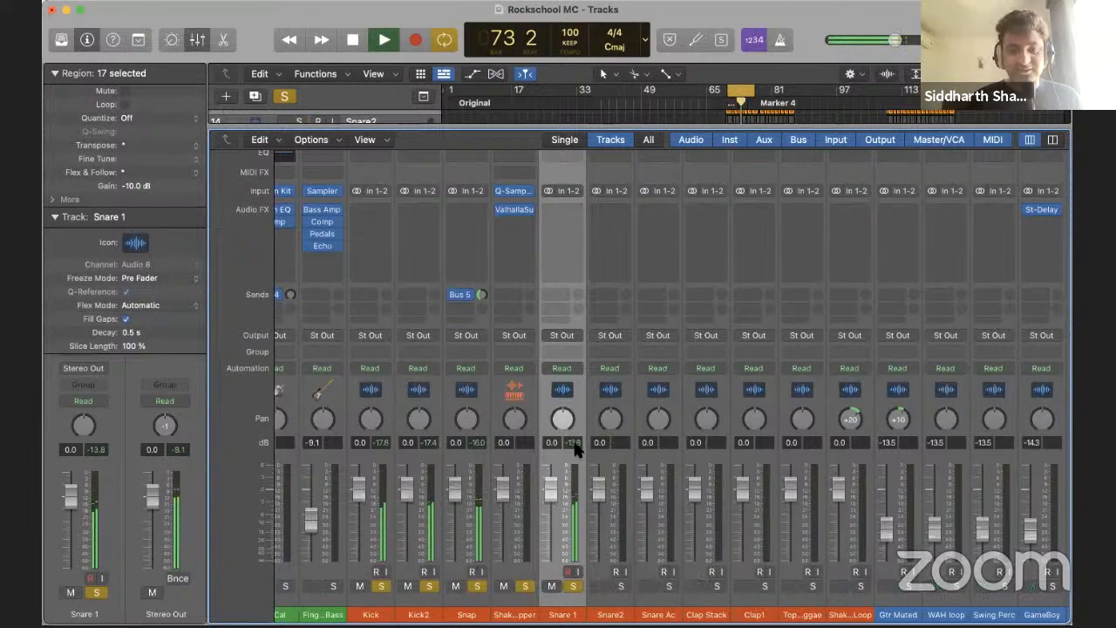
pyautogui.click(618, 584)
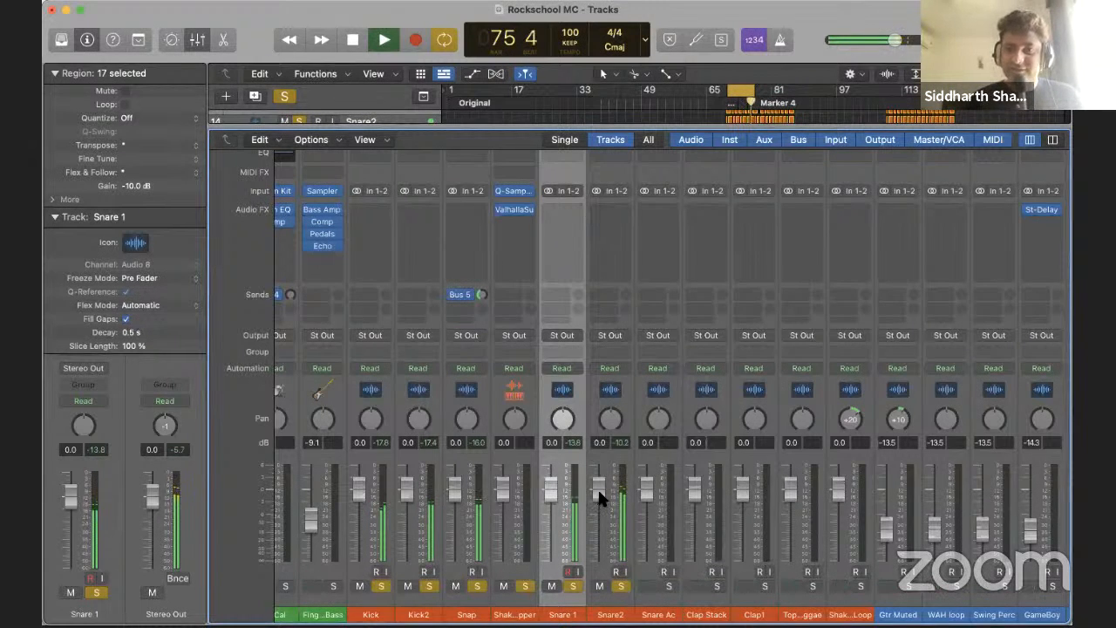
pyautogui.click(618, 586)
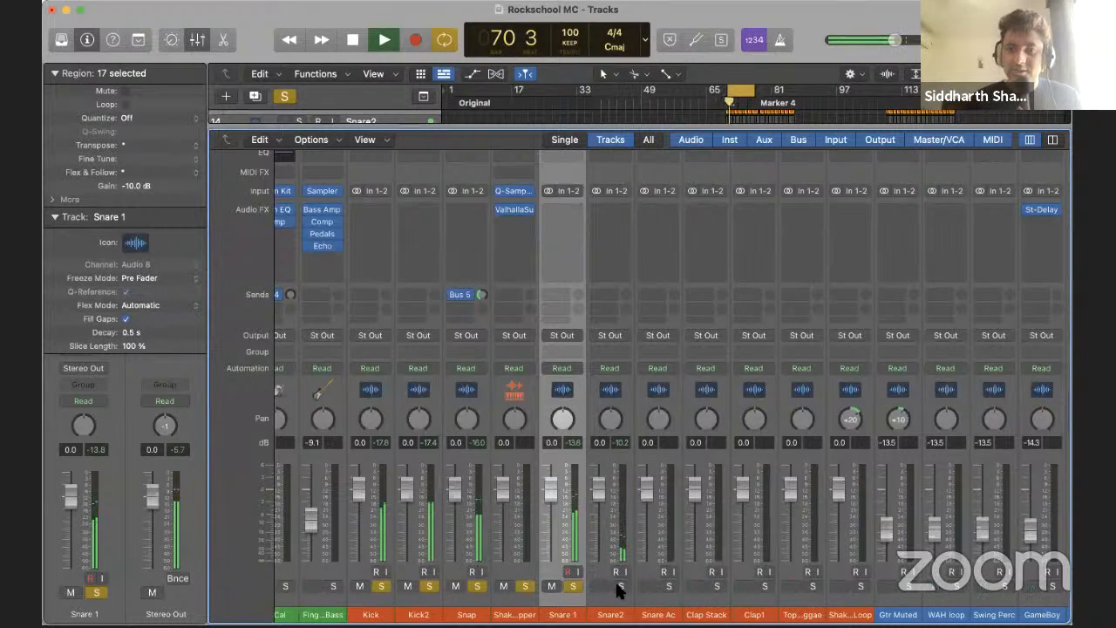
pyautogui.click(620, 586)
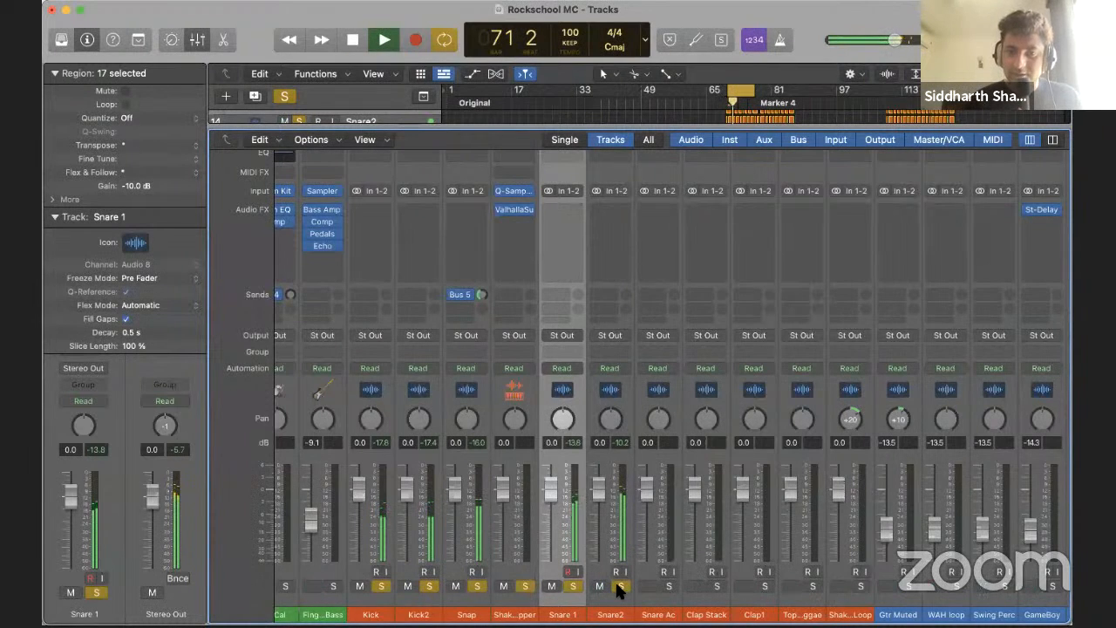
pyautogui.press('space')
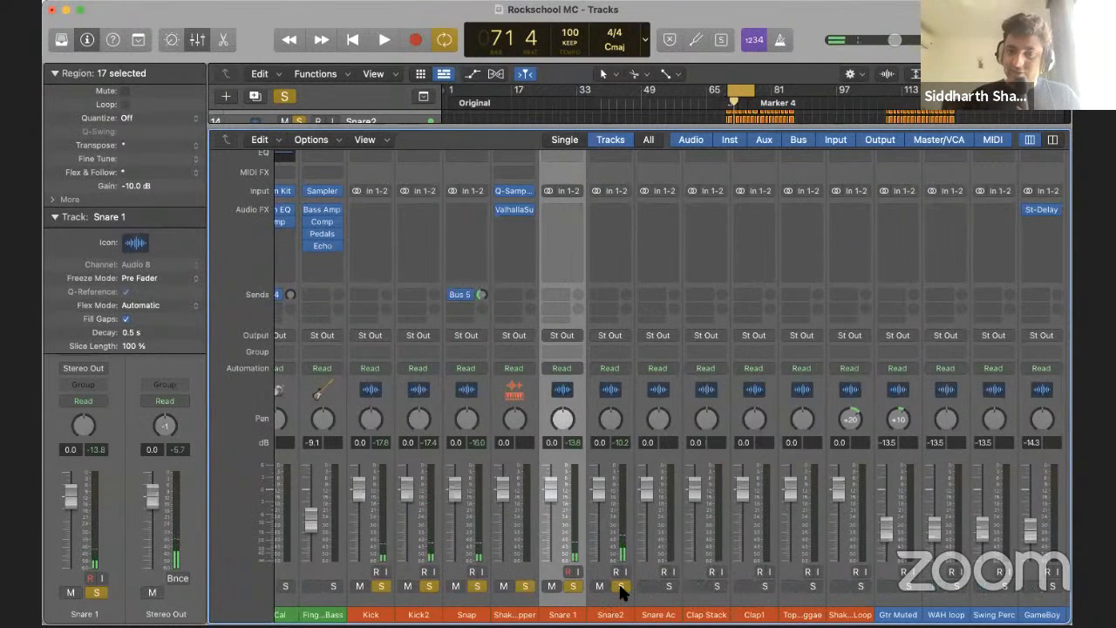
pyautogui.click(620, 586)
pyautogui.press('space')
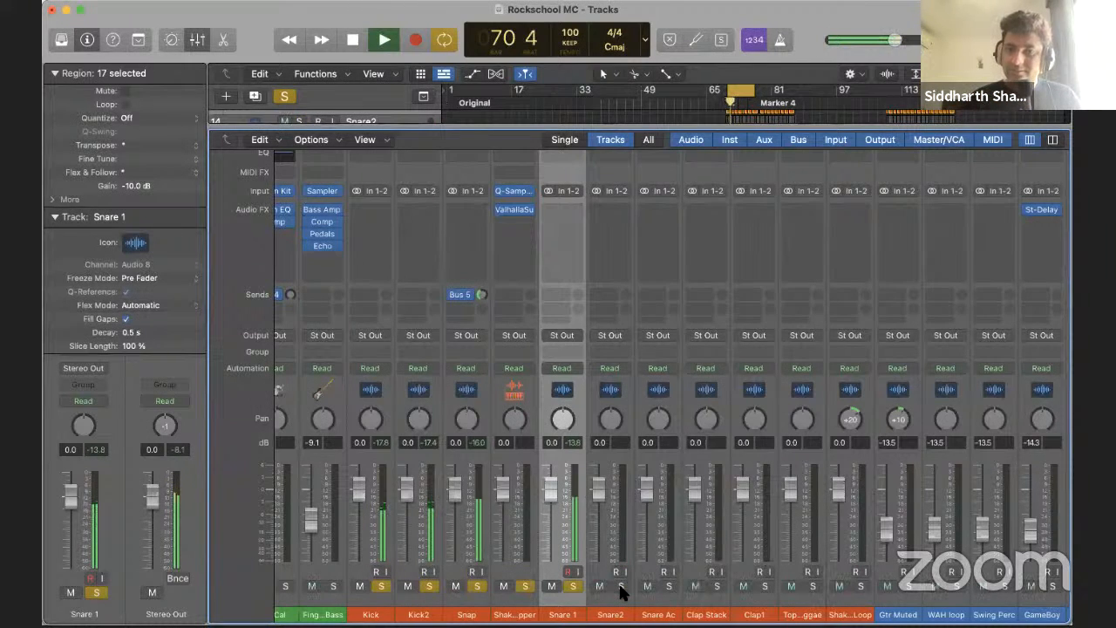
pyautogui.click(620, 586)
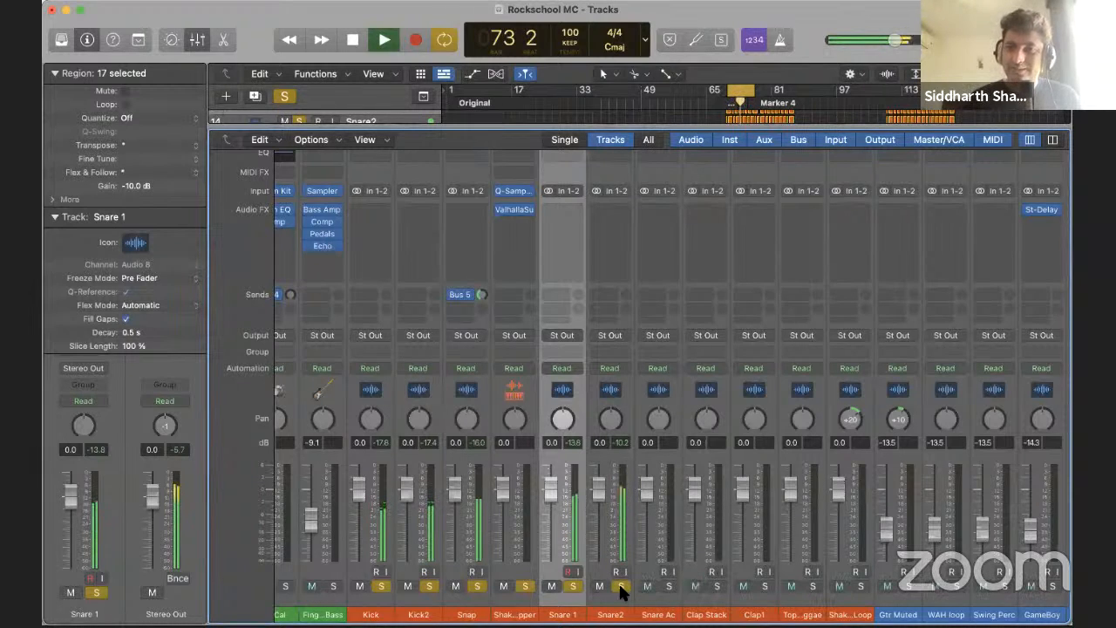
pyautogui.press('space')
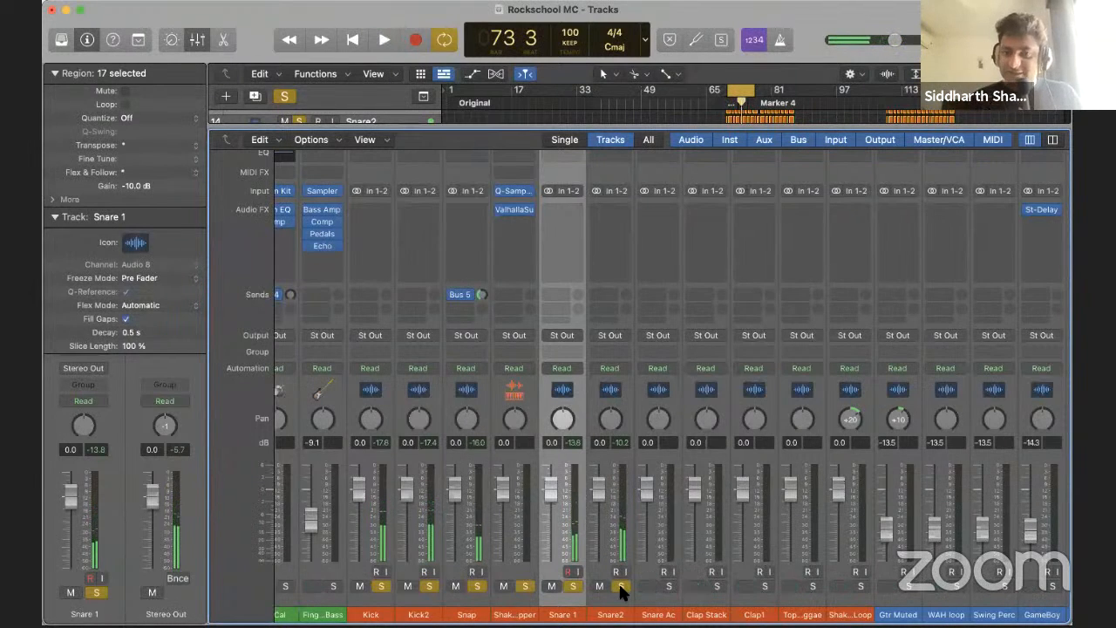
pyautogui.click(620, 588)
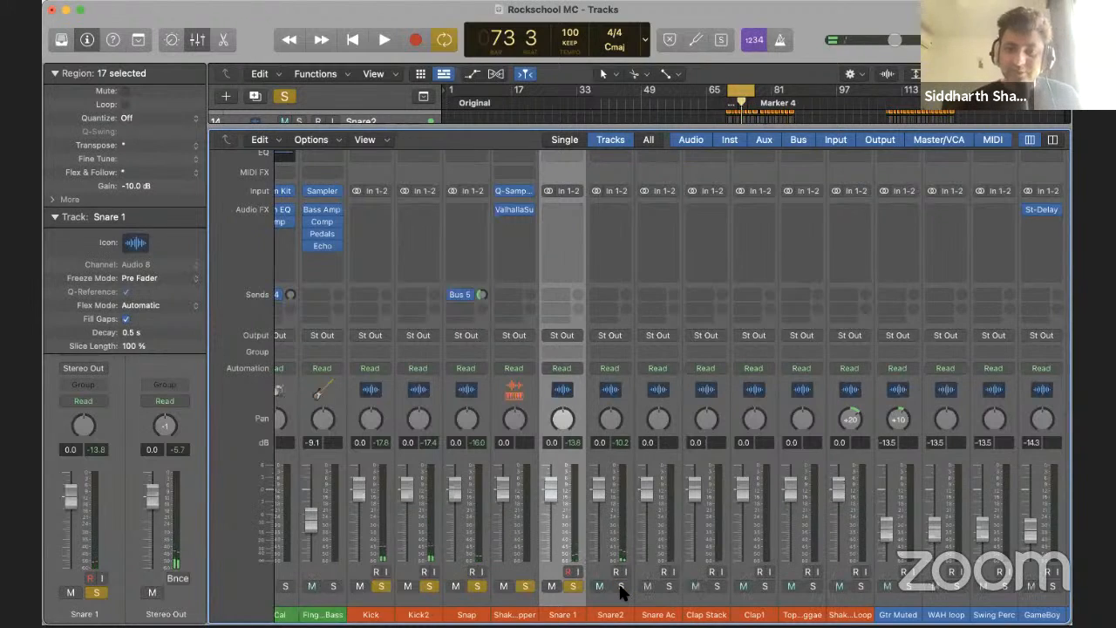
# Try raising the Snare 1 fader to 4.6 dB and to 2.7 dB during playback, returning it to 0 dB each time
pyautogui.press('space')
pyautogui.moveTo(556, 486); pyautogui.dragTo(550, 468)
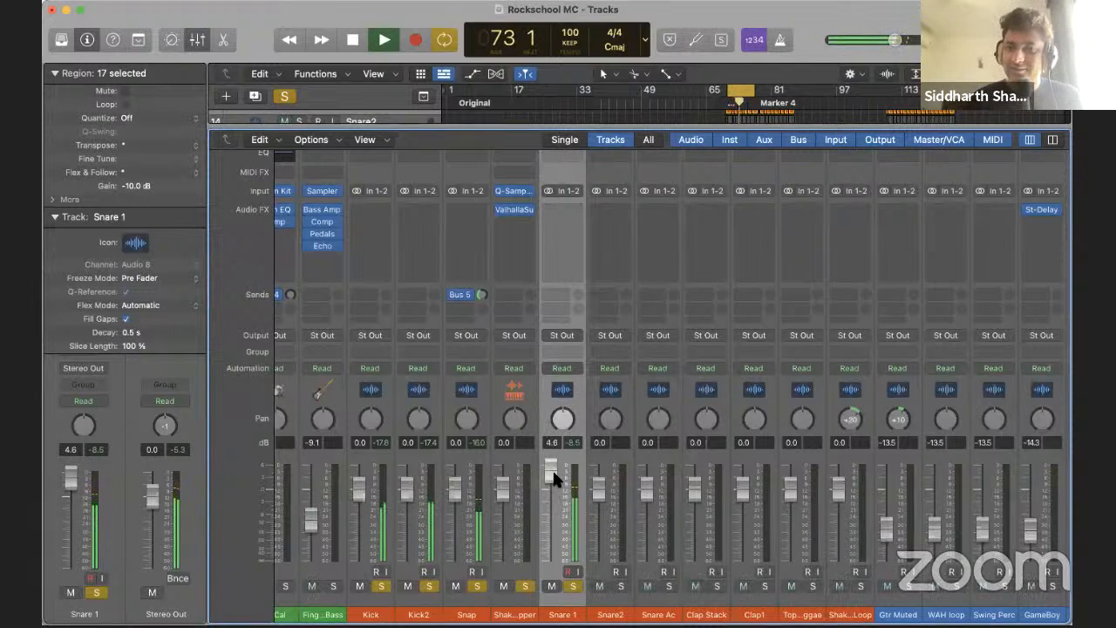
pyautogui.press('space')
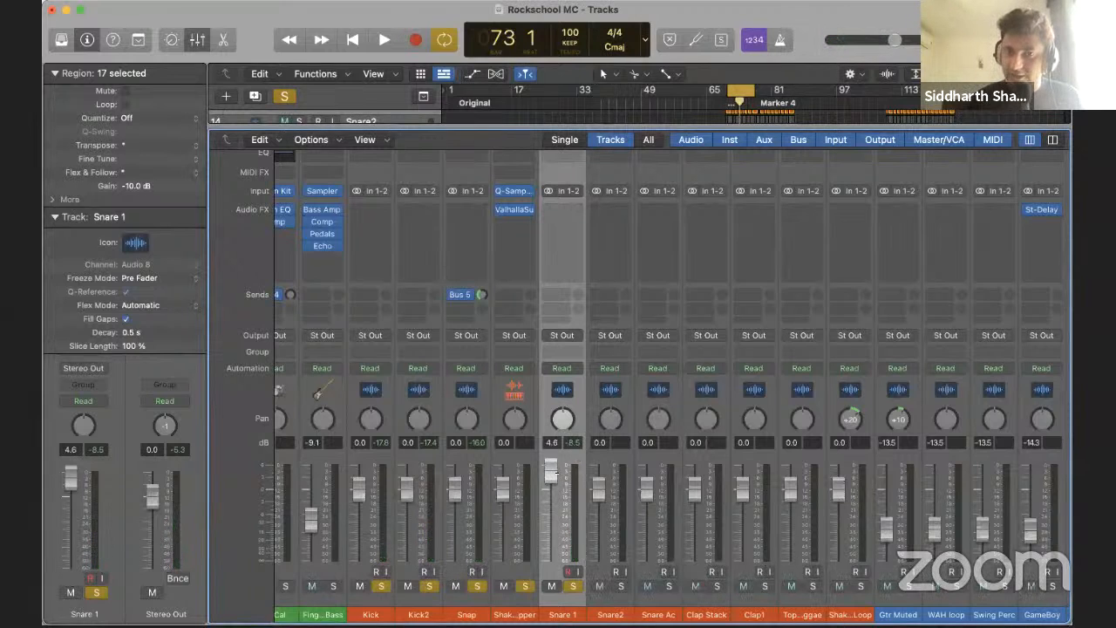
pyautogui.doubleClick(551, 442)
pyautogui.press('Return')
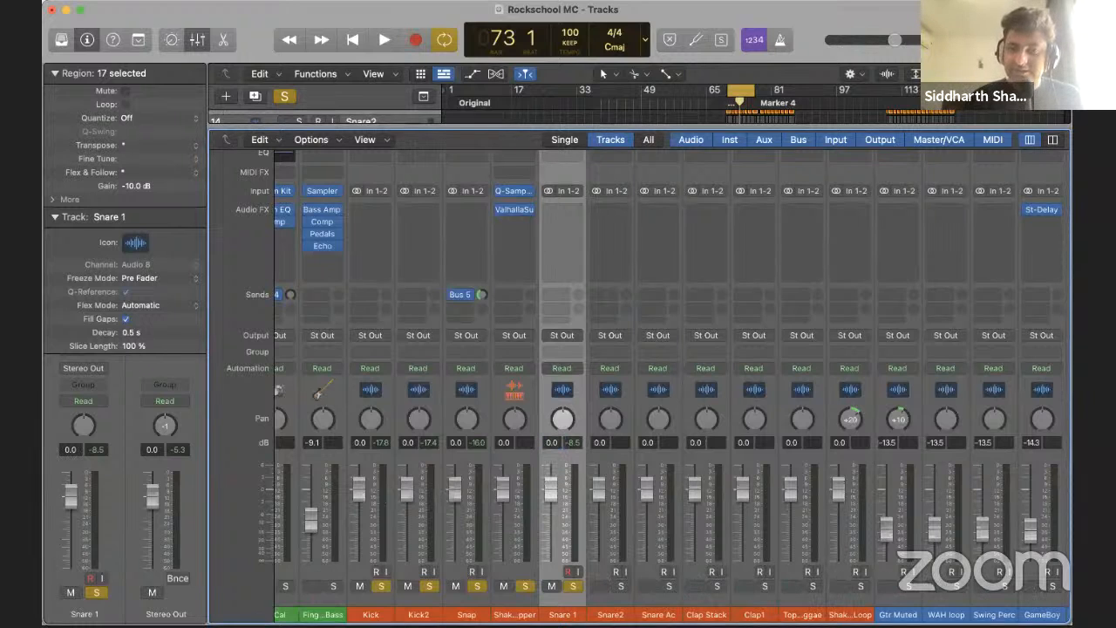
pyautogui.moveTo(548, 486); pyautogui.dragTo(547, 469)
pyautogui.press('space')
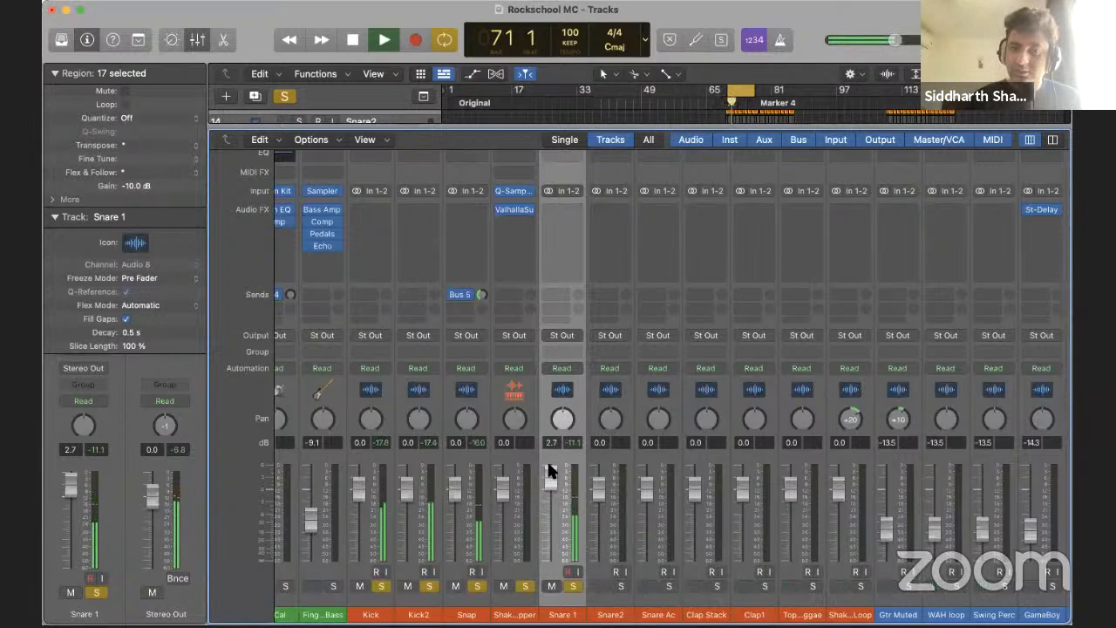
pyautogui.press('space')
pyautogui.doubleClick(551, 482)
pyautogui.write('0')
pyautogui.press('Return')
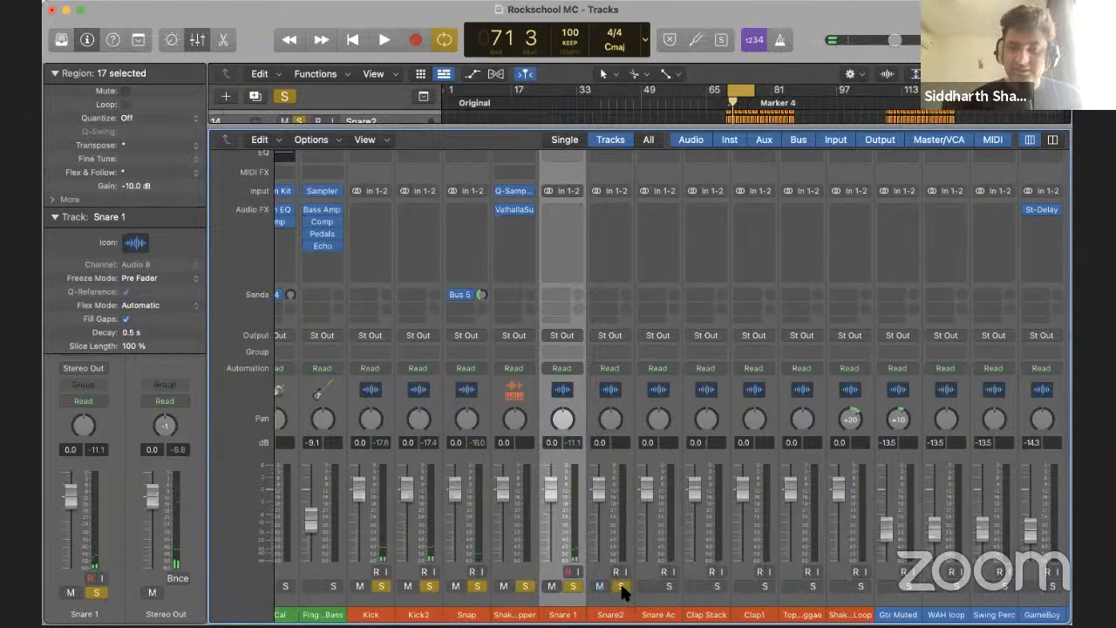
# Solo Snare2 alongside Snare 1 and play the layered snares in the cycle range
pyautogui.click(621, 586)
pyautogui.press('space')
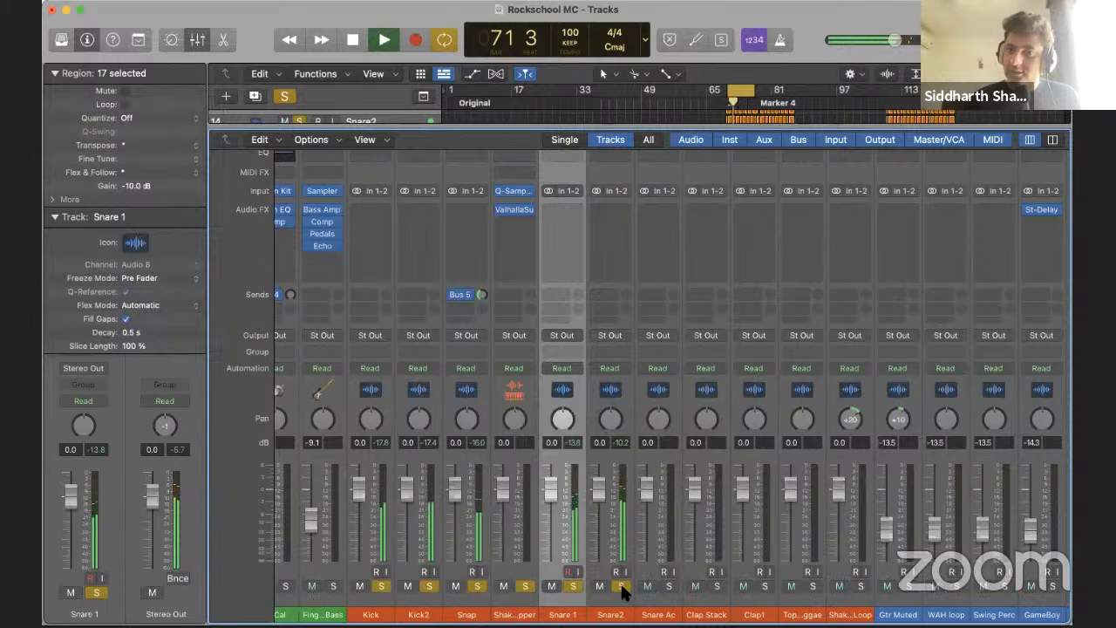
pyautogui.press('space')
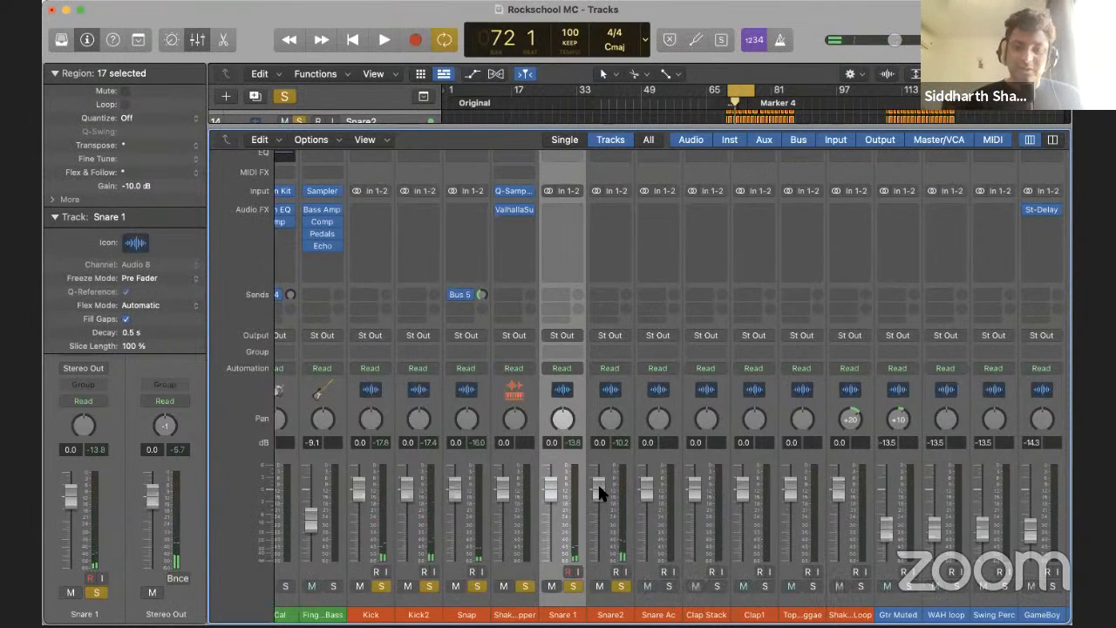
# Try the Snare2 fader at -15.2 dB during playback and reset it to 0 dB
pyautogui.moveTo(599, 491); pyautogui.dragTo(608, 571)
pyautogui.press('space')
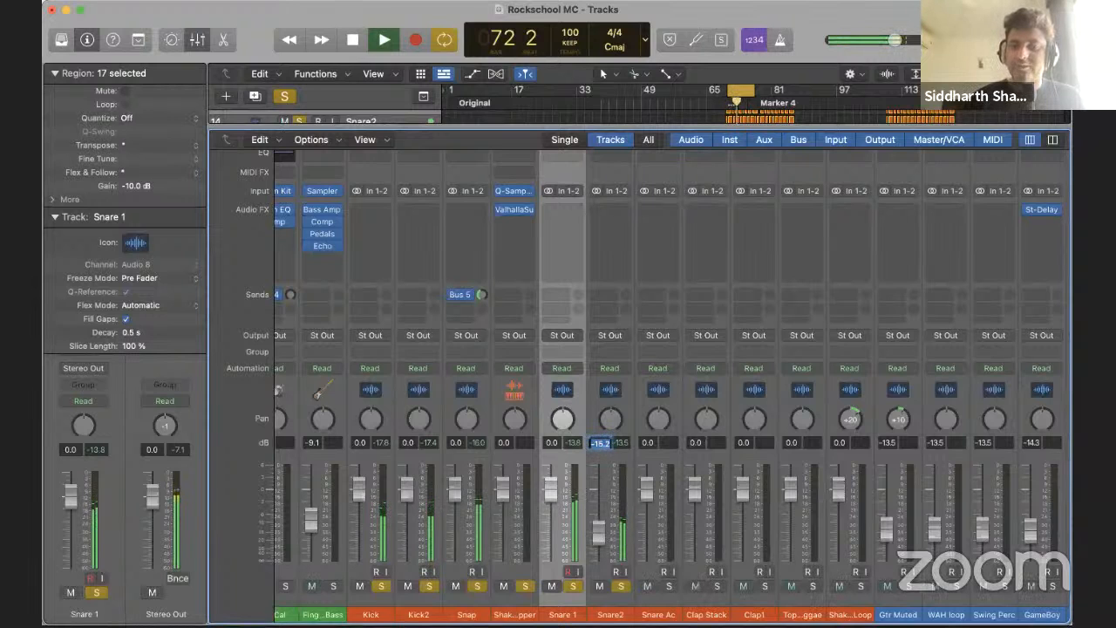
pyautogui.keyDown('alt'); pyautogui.click(599, 531); pyautogui.keyUp('alt')
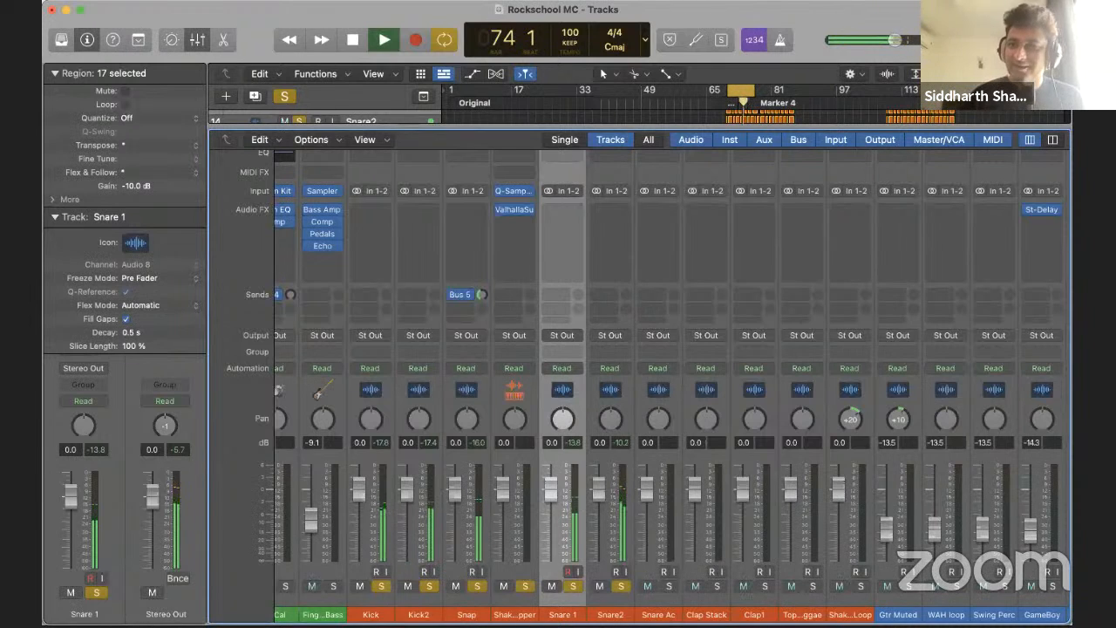
pyautogui.press('space')
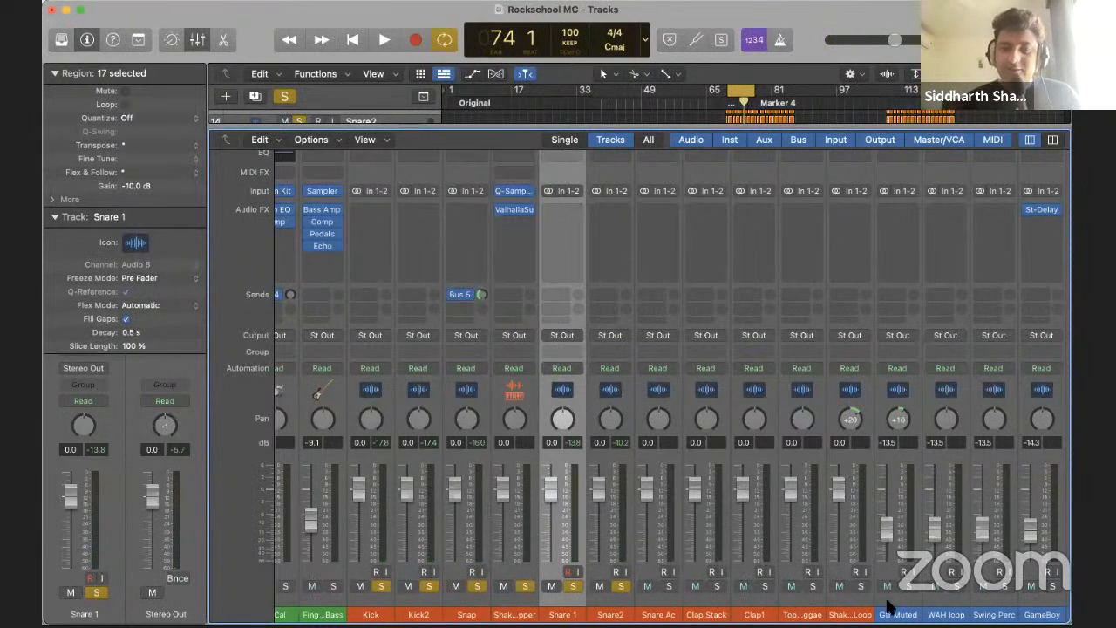
# Review the region gains of Snare2, Snare Ac and Snare 1 once more, ending with Snare2 selected
pyautogui.click(606, 614)
pyautogui.click(658, 615)
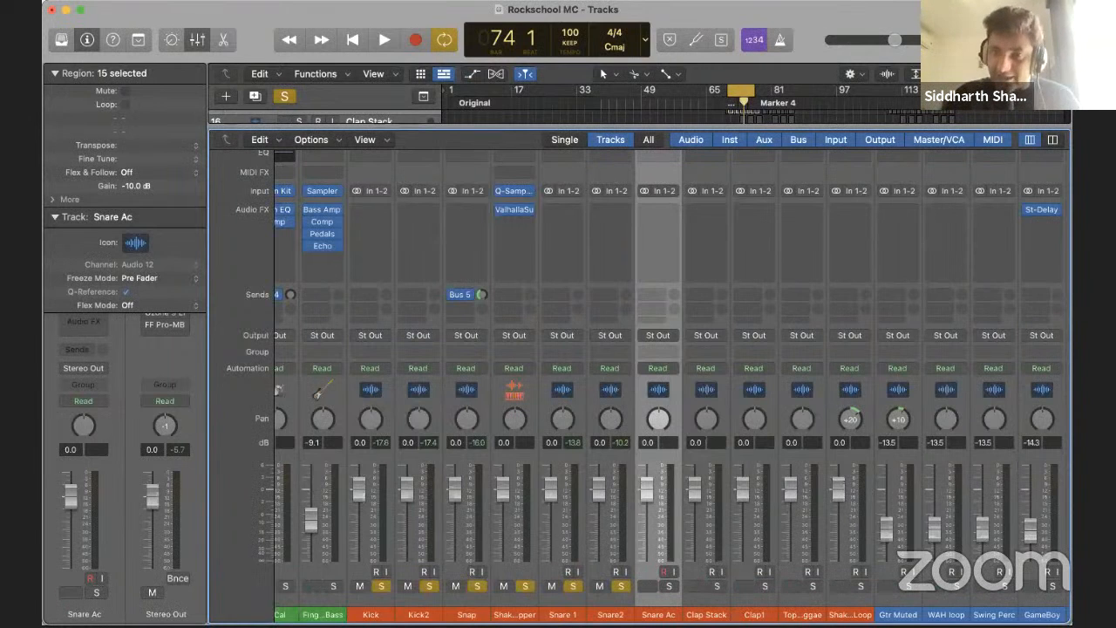
pyautogui.click(565, 613)
pyautogui.click(610, 612)
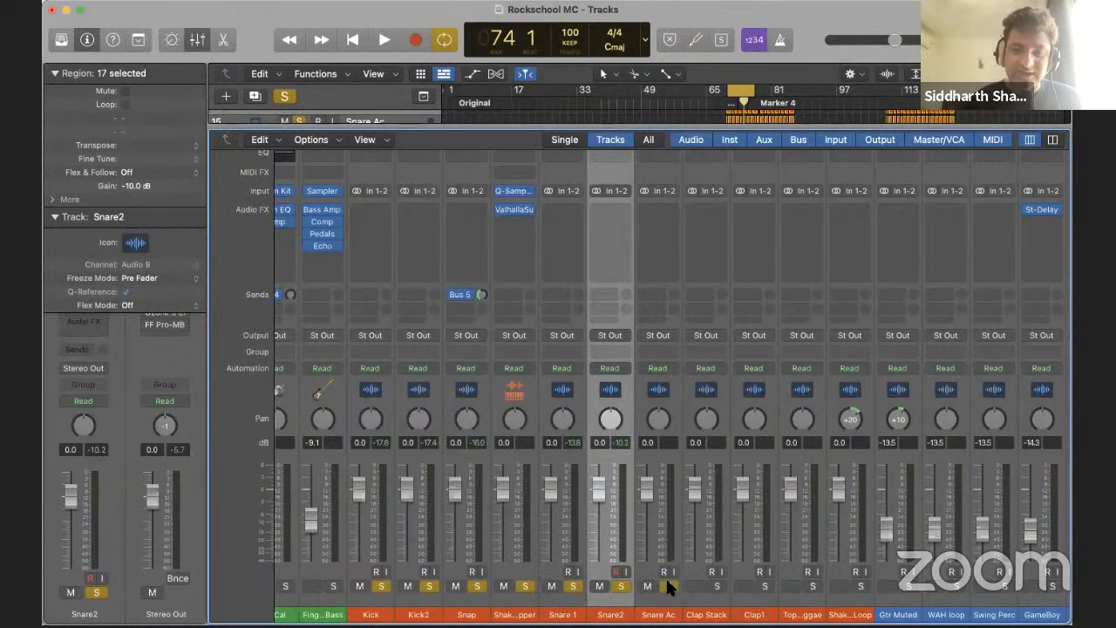
# Play the cycle with Snare Ac soloed and Snare 1 unsoloed, comparing the sound with Snare2's solo off and on
pyautogui.press('space')
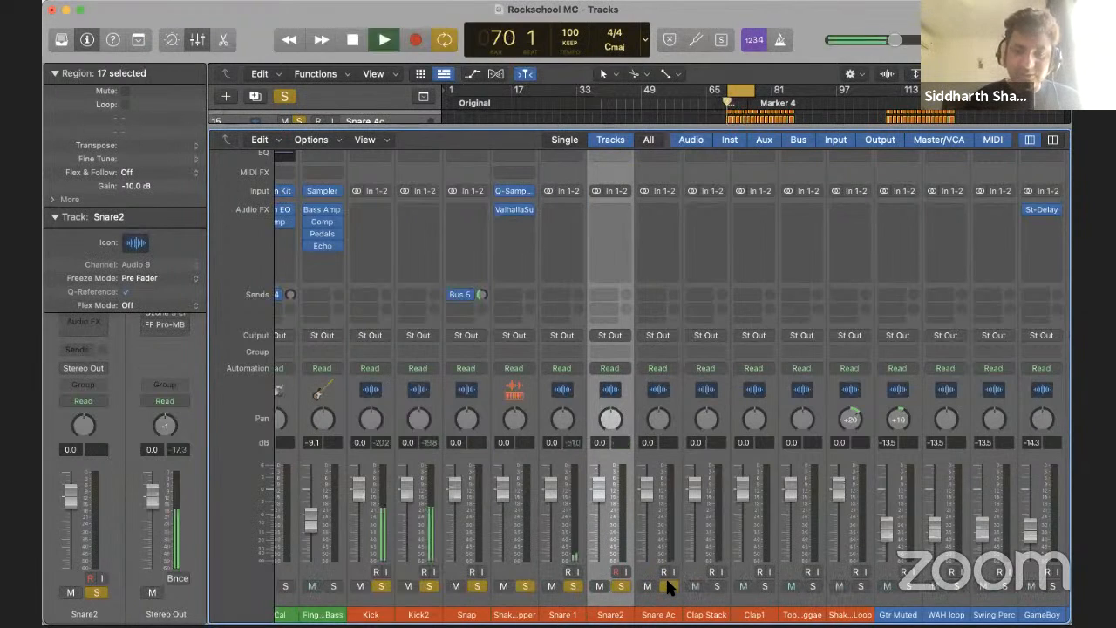
pyautogui.click(621, 586)
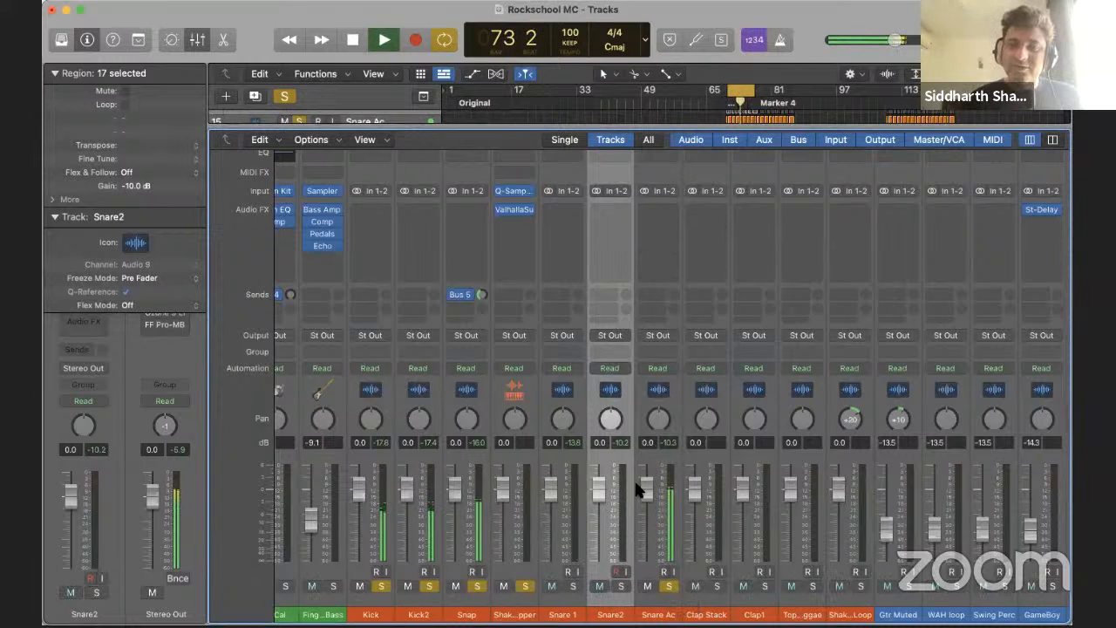
pyautogui.click(619, 584)
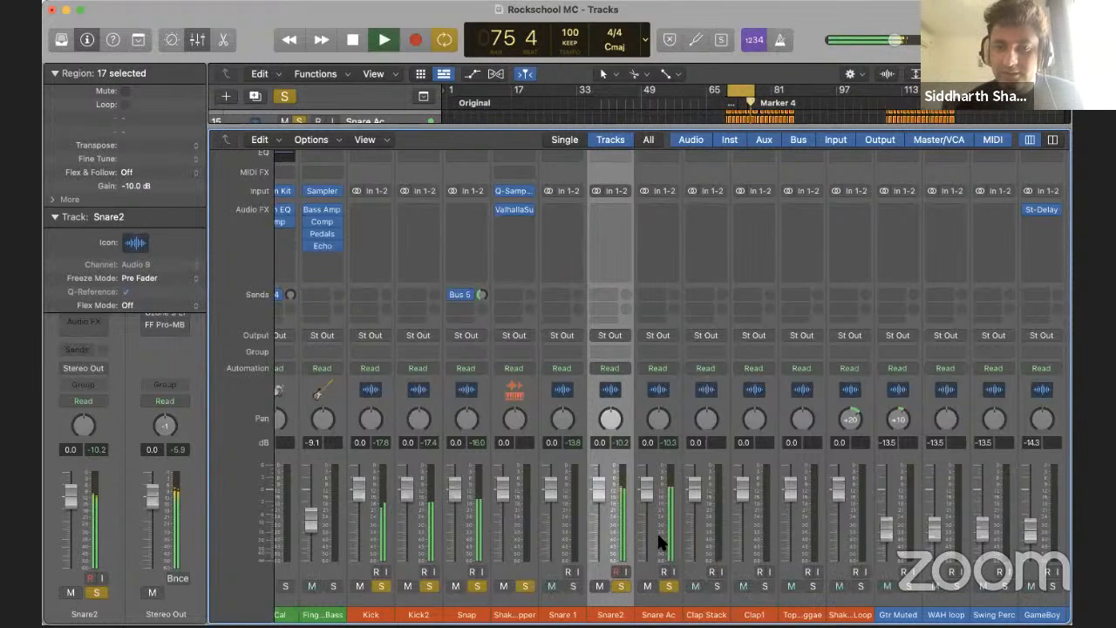
# Raise the gain of the Snare Ac regions to -8.0 dB and play the cycle
pyautogui.press('space')
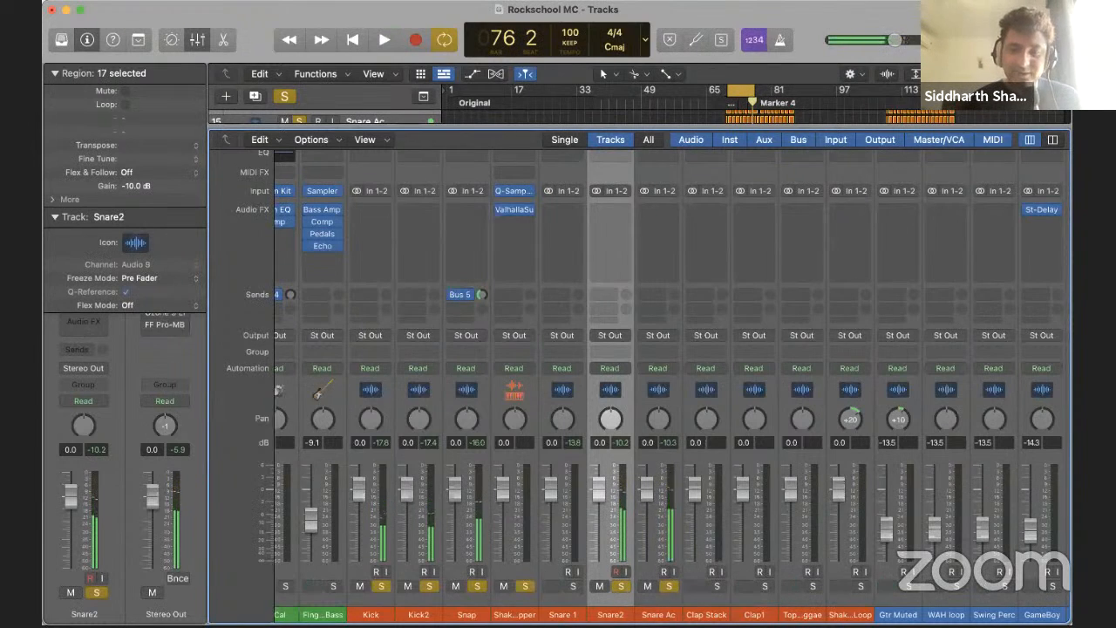
pyautogui.click(656, 615)
pyautogui.moveTo(151, 185); pyautogui.dragTo(155, 132)
pyautogui.press('space')
# Compare Snare 1, Snare2 and Snare Ac during playback by toggling their solos, ending with all three layers soloed
pyautogui.click(573, 586)
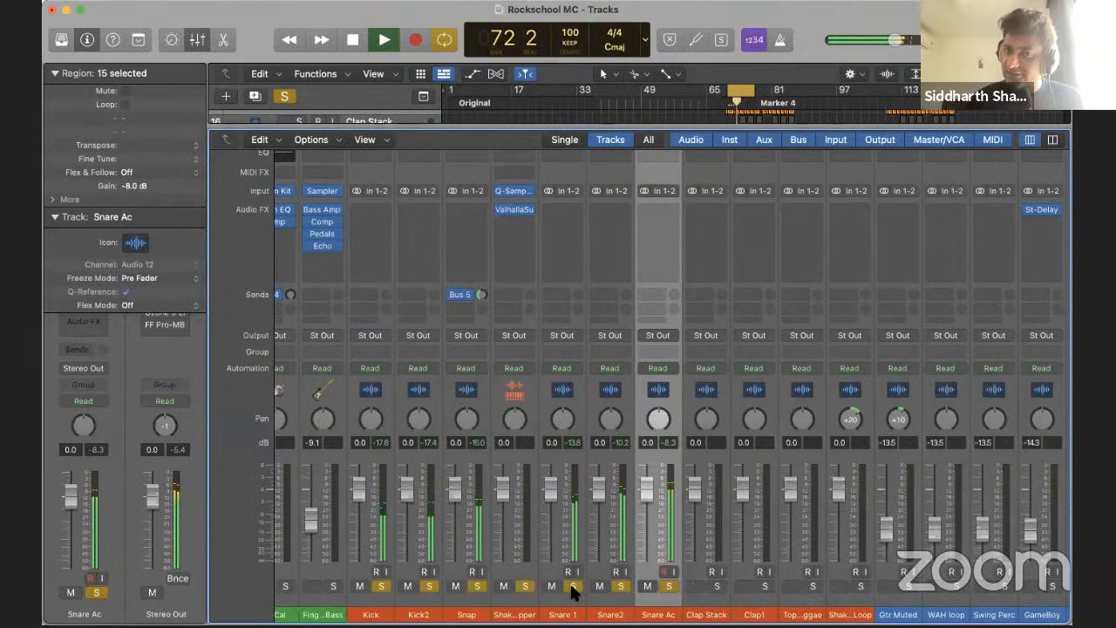
pyautogui.click(618, 585)
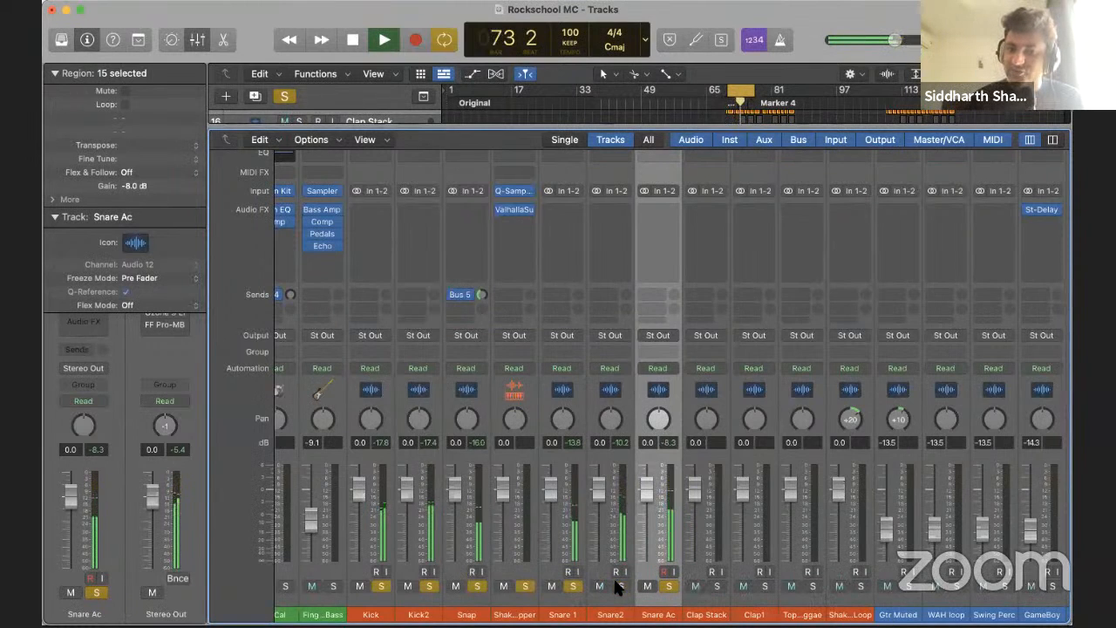
pyautogui.click(669, 586)
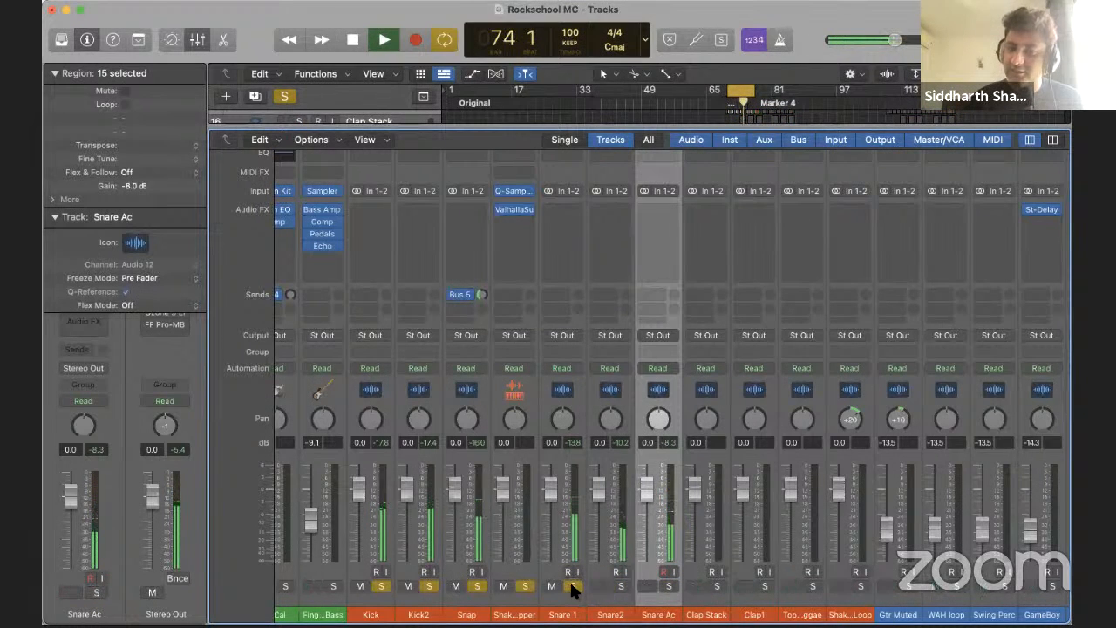
pyautogui.click(621, 586)
pyautogui.click(572, 585)
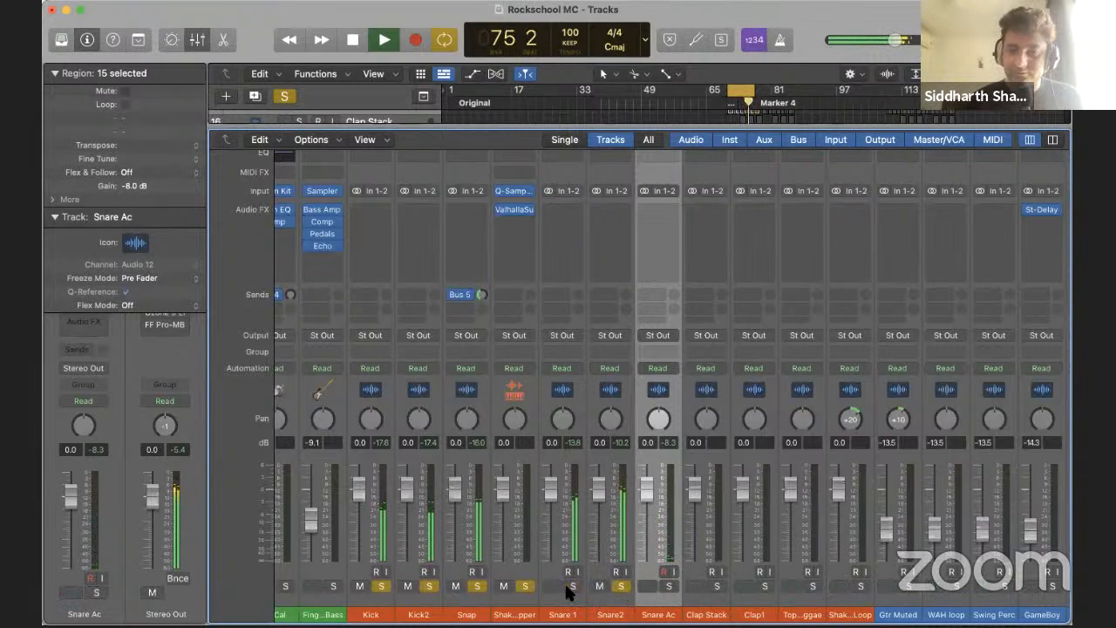
pyautogui.click(621, 586)
pyautogui.click(668, 586)
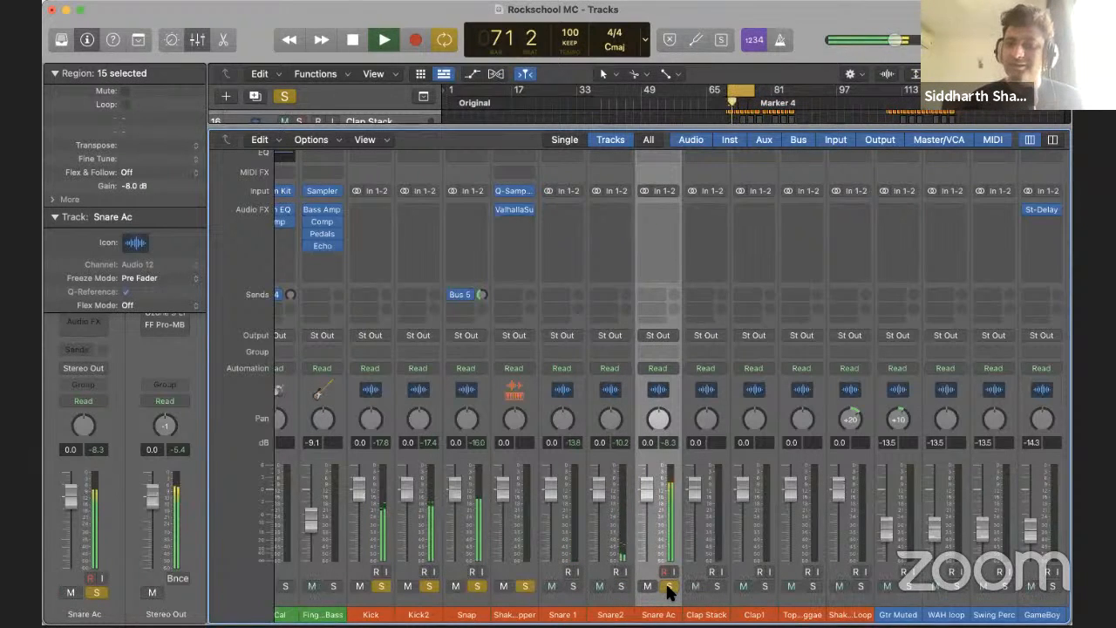
pyautogui.click(621, 585)
pyautogui.click(572, 584)
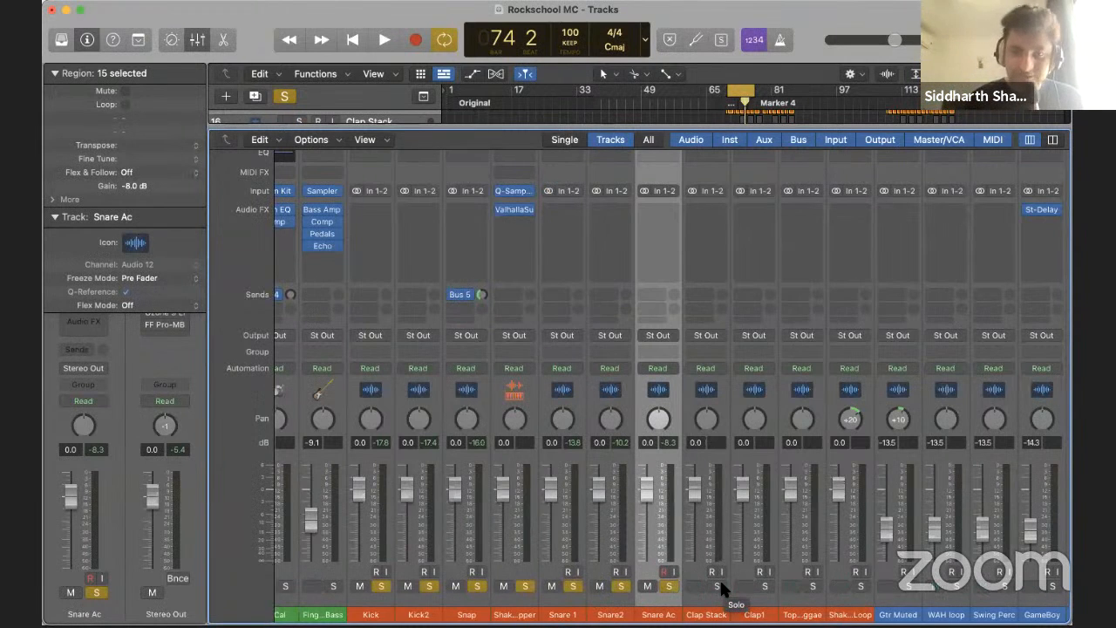
# Add Clap Stack and Clap1 to the solos during playback and lower the Clap1 region gain to -17.1 dB
pyautogui.press('space')
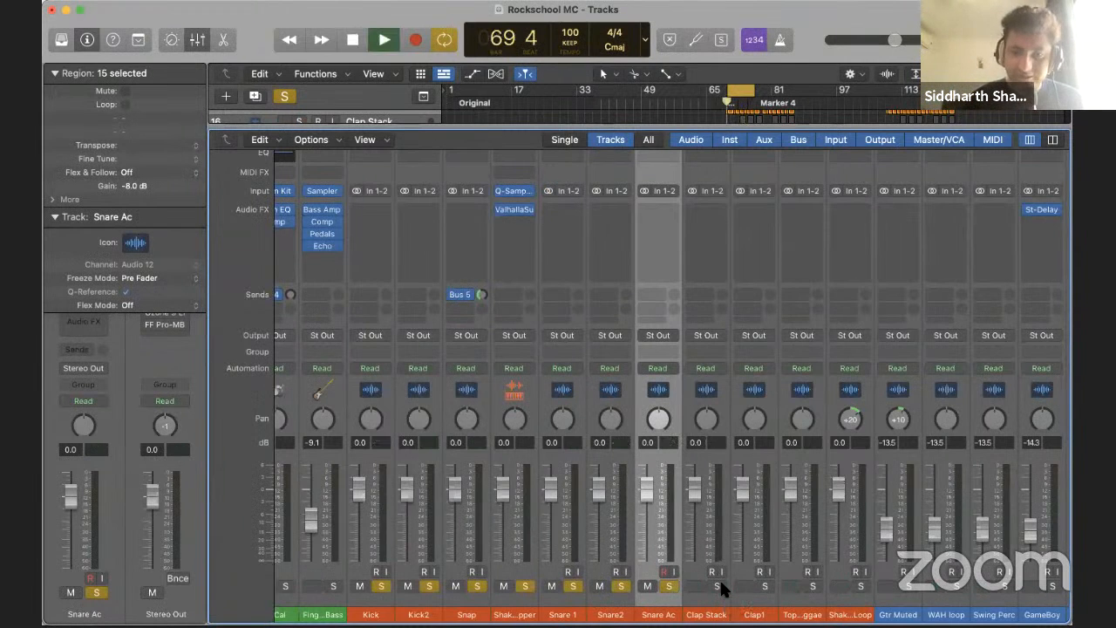
pyautogui.click(766, 585)
pyautogui.click(755, 613)
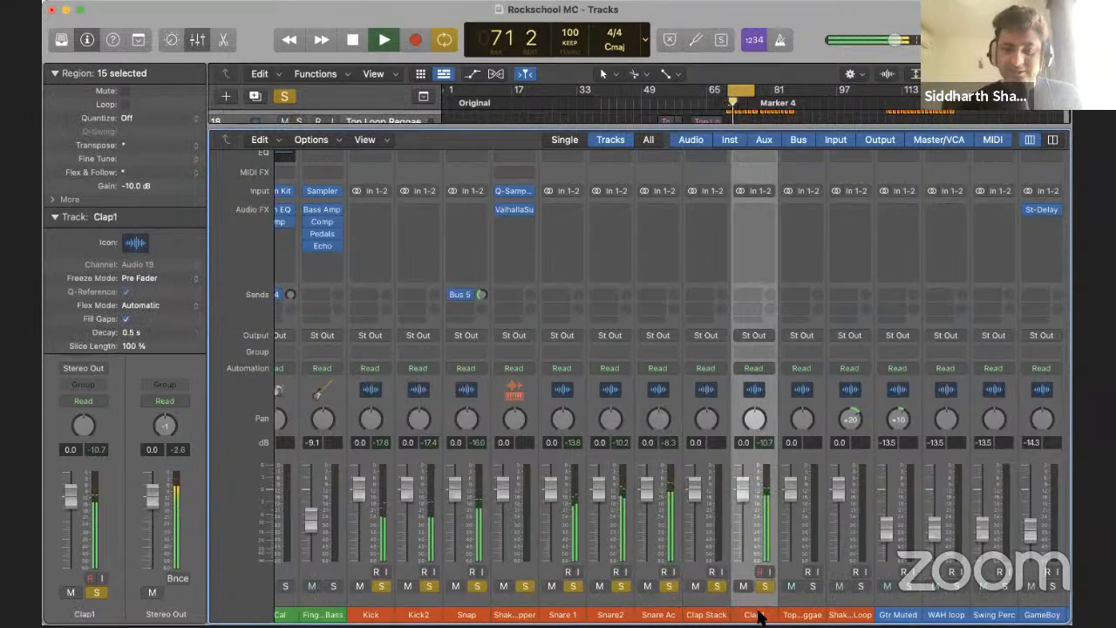
pyautogui.moveTo(128, 185); pyautogui.dragTo(141, 263)
pyautogui.moveTo(136, 184); pyautogui.dragTo(150, 233)
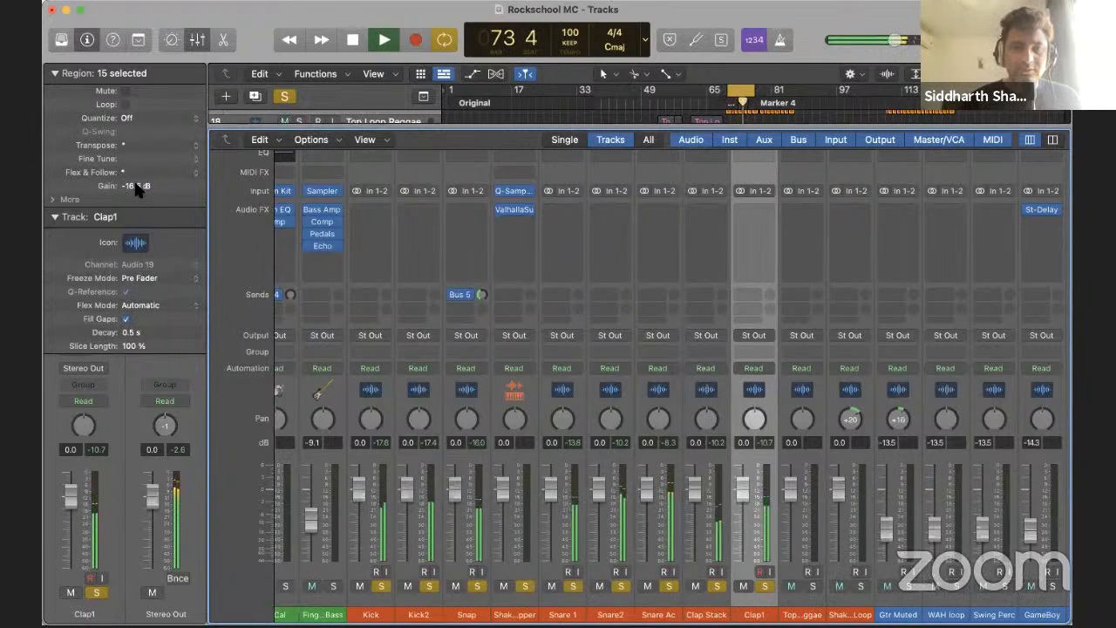
pyautogui.moveTo(136, 189); pyautogui.dragTo(136, 202)
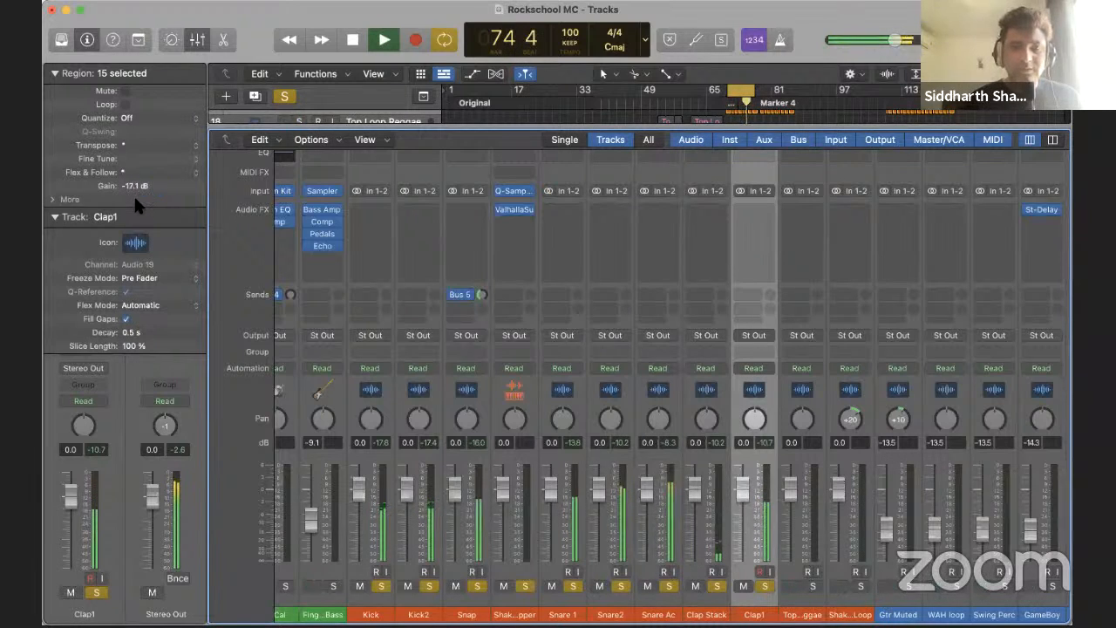
pyautogui.press('space')
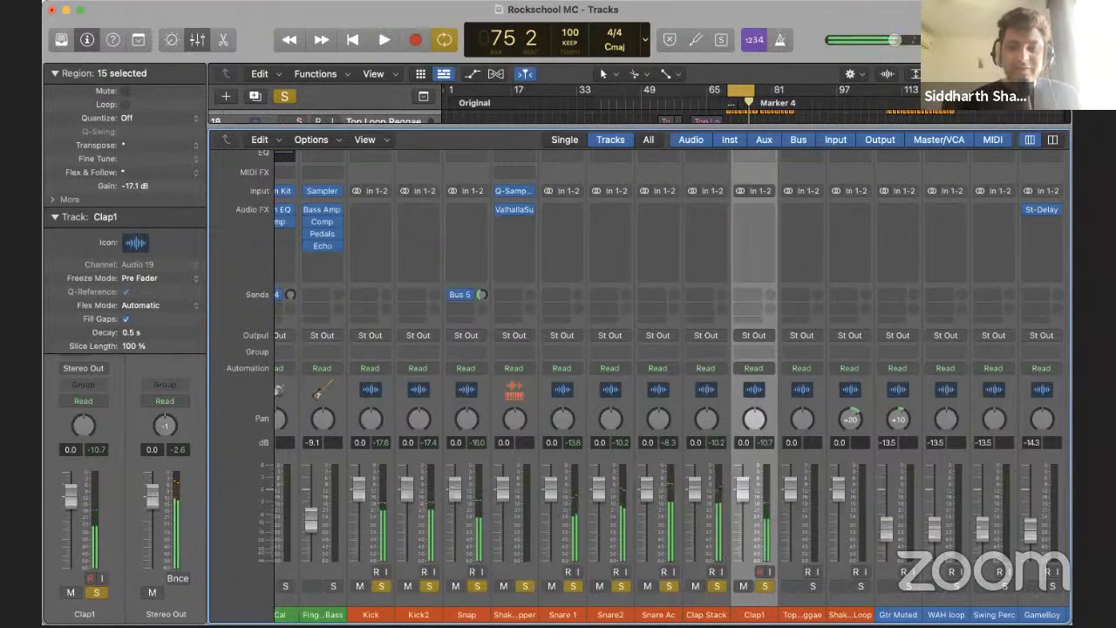
# Lower the gain of the Clap Stack regions to -16.0 dB while playing the cycle
pyautogui.click(722, 560)
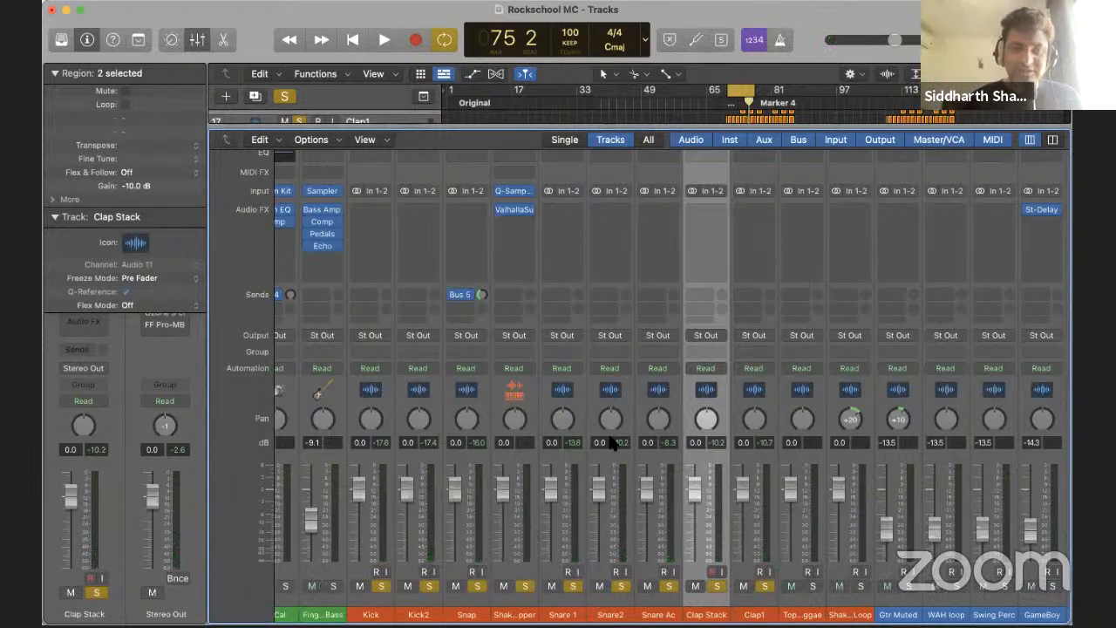
pyautogui.press('space')
pyautogui.moveTo(133, 187); pyautogui.dragTo(144, 255)
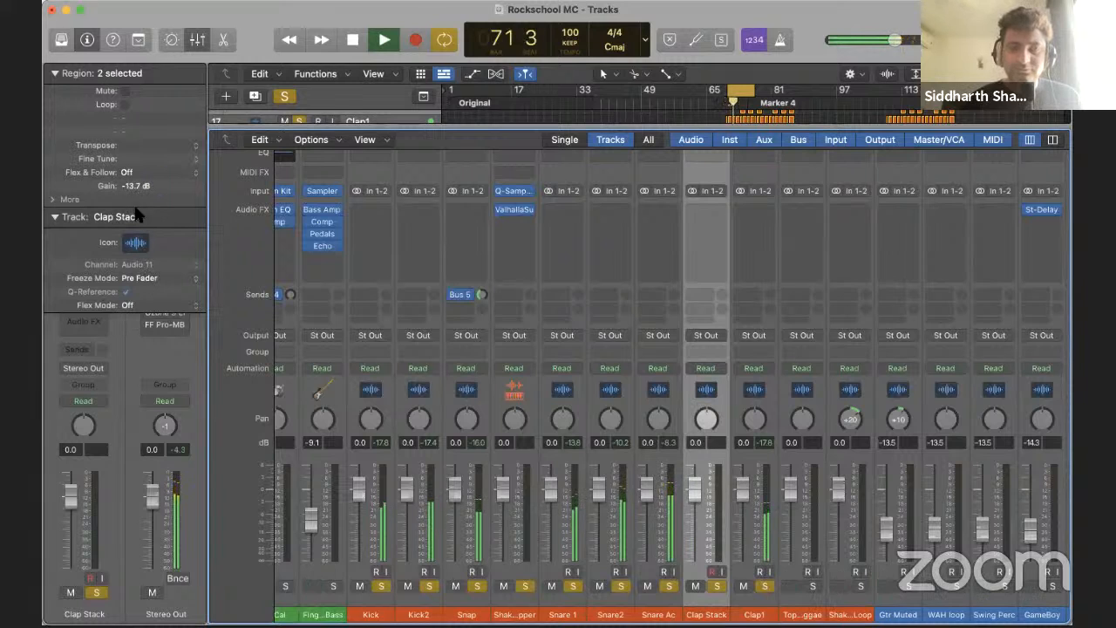
pyautogui.moveTo(141, 188); pyautogui.dragTo(140, 212)
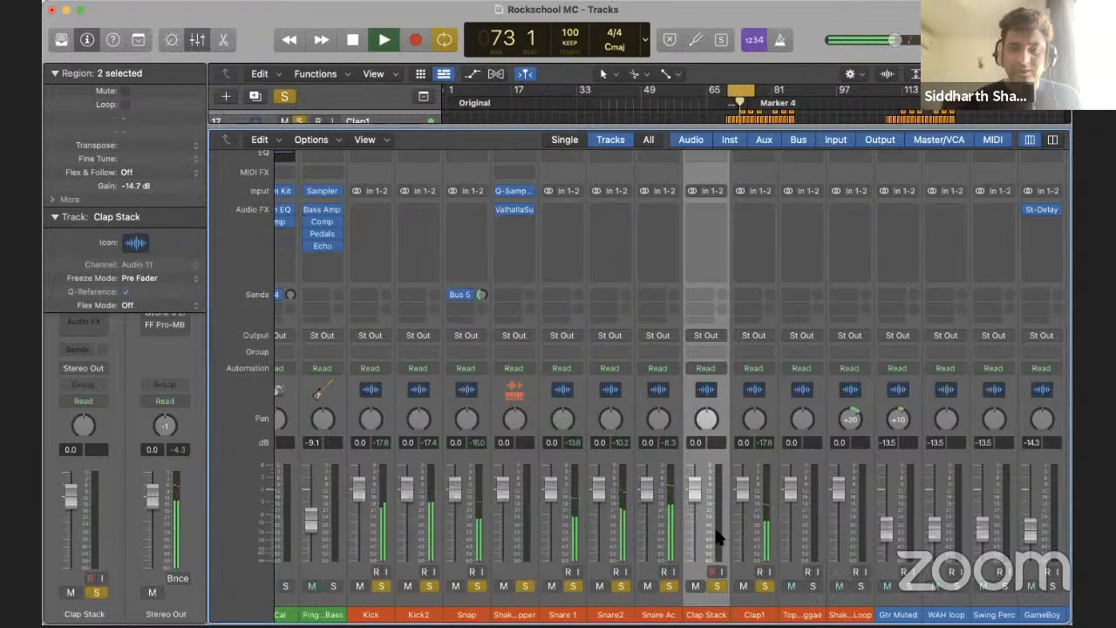
pyautogui.moveTo(143, 186); pyautogui.dragTo(143, 218)
pyautogui.press('space')
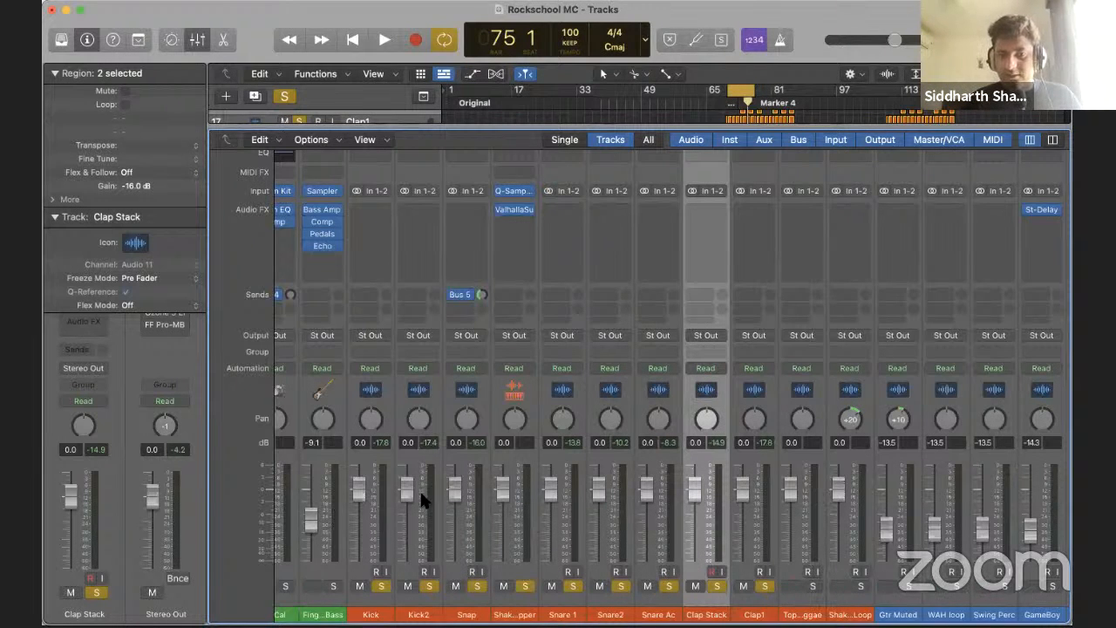
# Select the Top Loop Reggae channel and briefly play the cycle with the soloed percussion
pyautogui.click(801, 493)
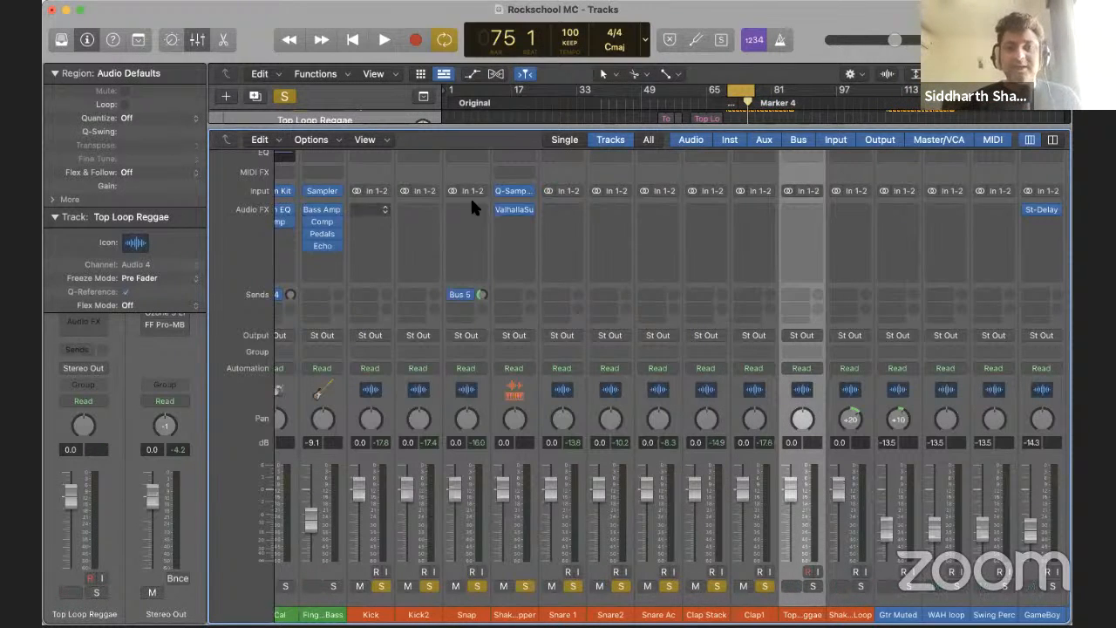
pyautogui.press('space')
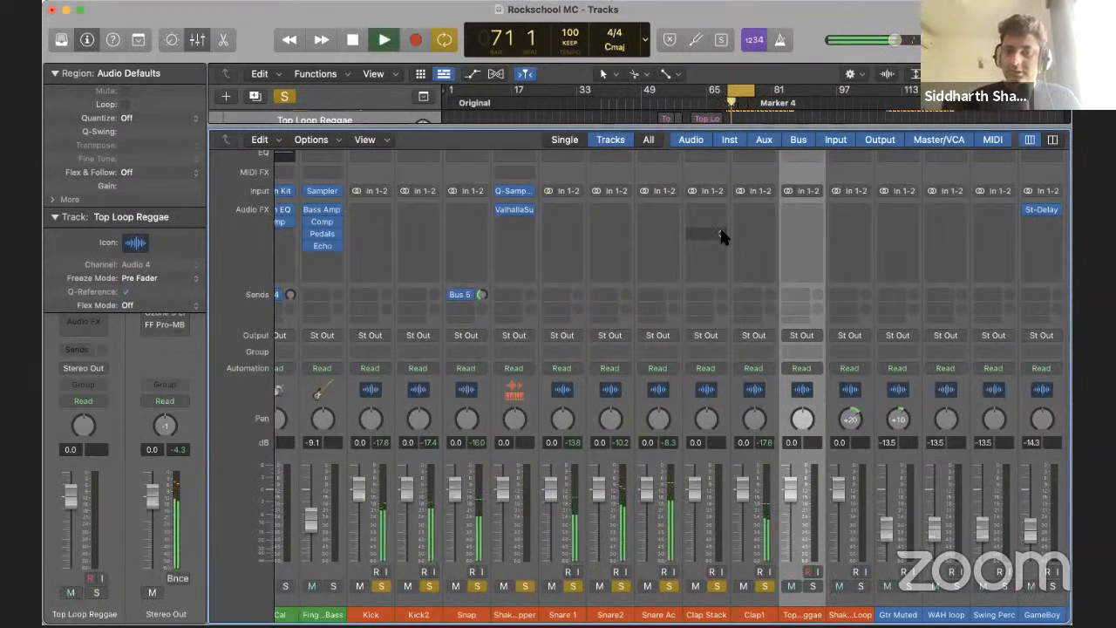
pyautogui.press('space')
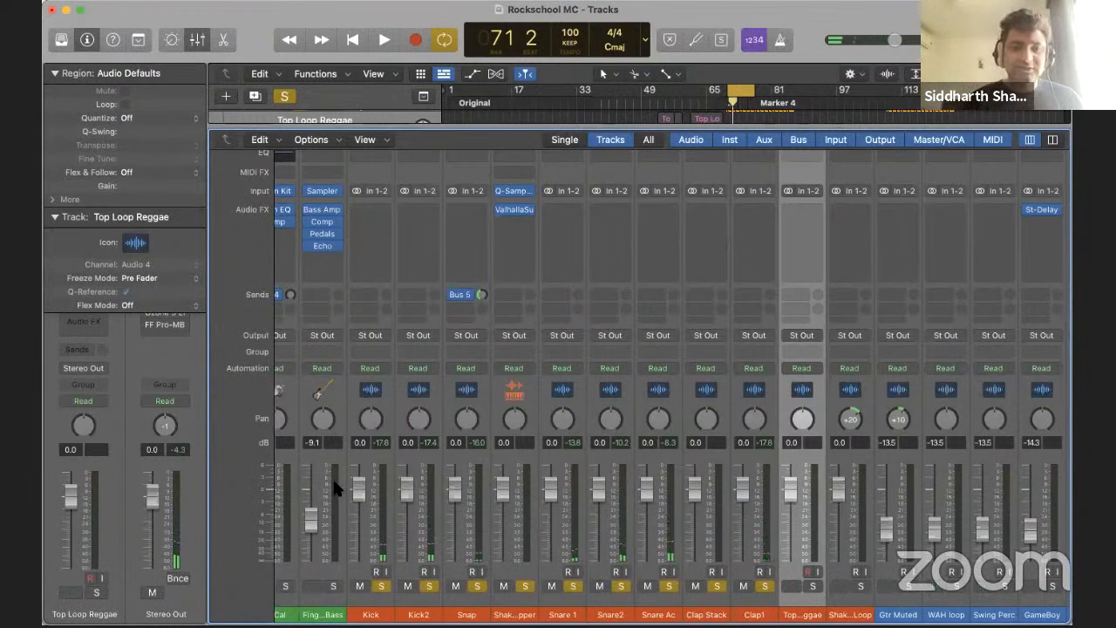
# Try lowering the faders of all channels from Kick to Clap1 together to -7.0 dB and play the cycle
pyautogui.click(375, 614)
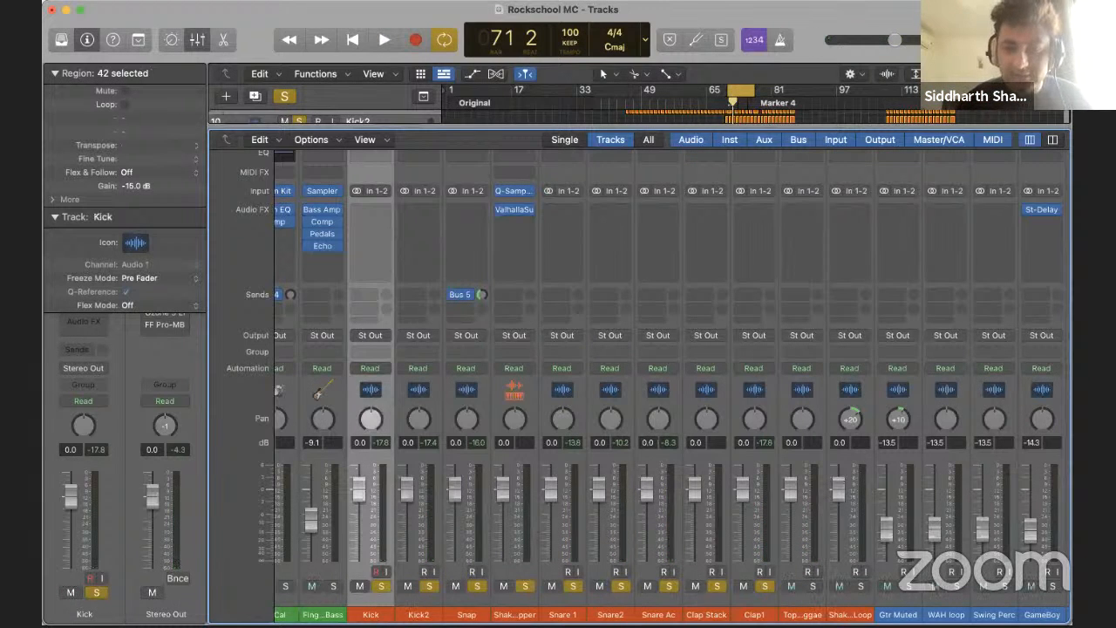
pyautogui.keyDown('shift'); pyautogui.click(741, 501); pyautogui.keyUp('shift')
pyautogui.moveTo(741, 501); pyautogui.dragTo(740, 518)
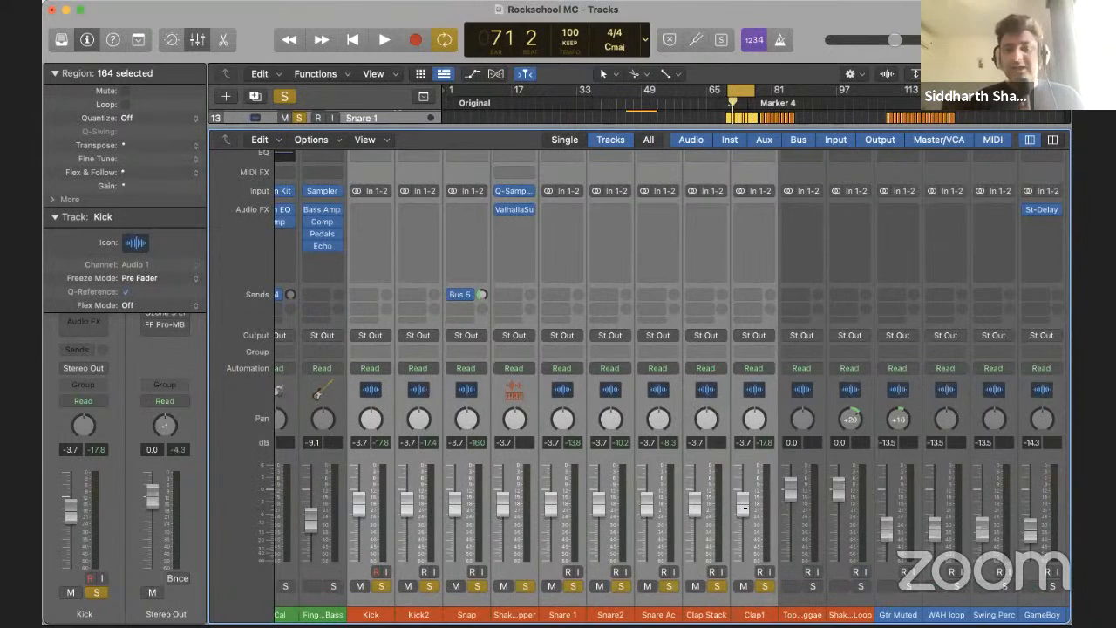
pyautogui.moveTo(743, 506); pyautogui.dragTo(744, 526)
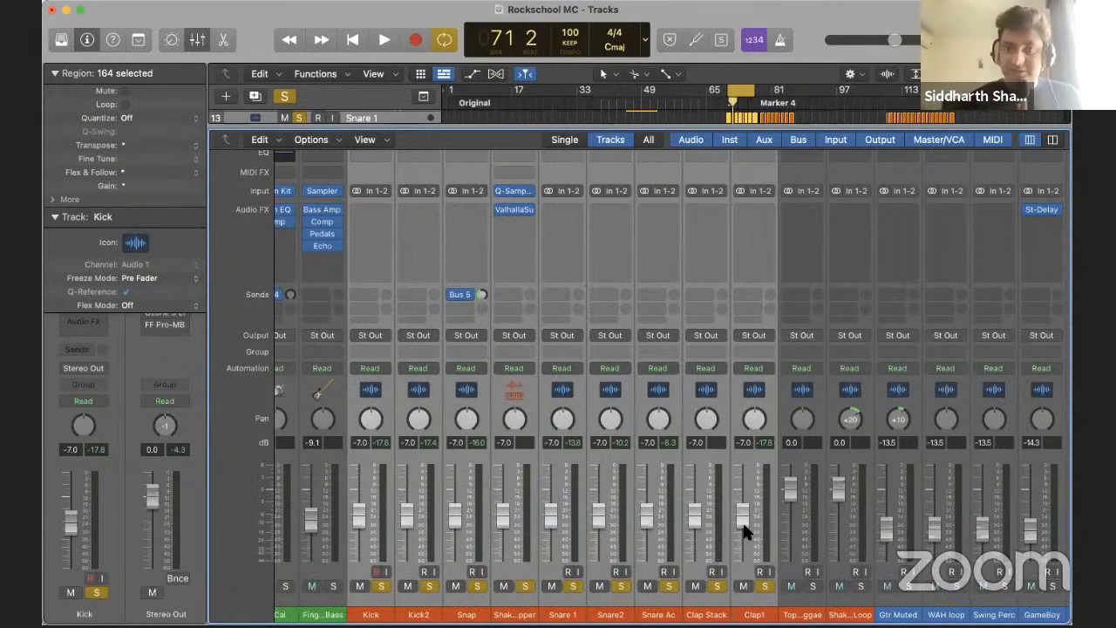
pyautogui.press('space')
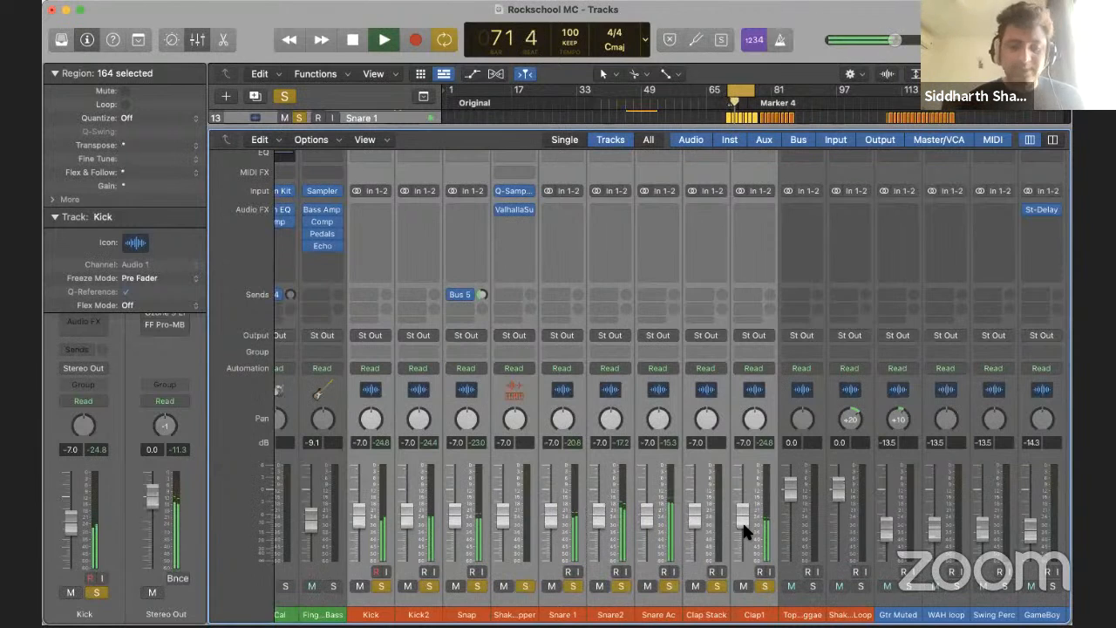
# Reset the selected percussion faders to 0 dB during playback and try entering +6 as Clap1's fader level
pyautogui.doubleClick(744, 523)
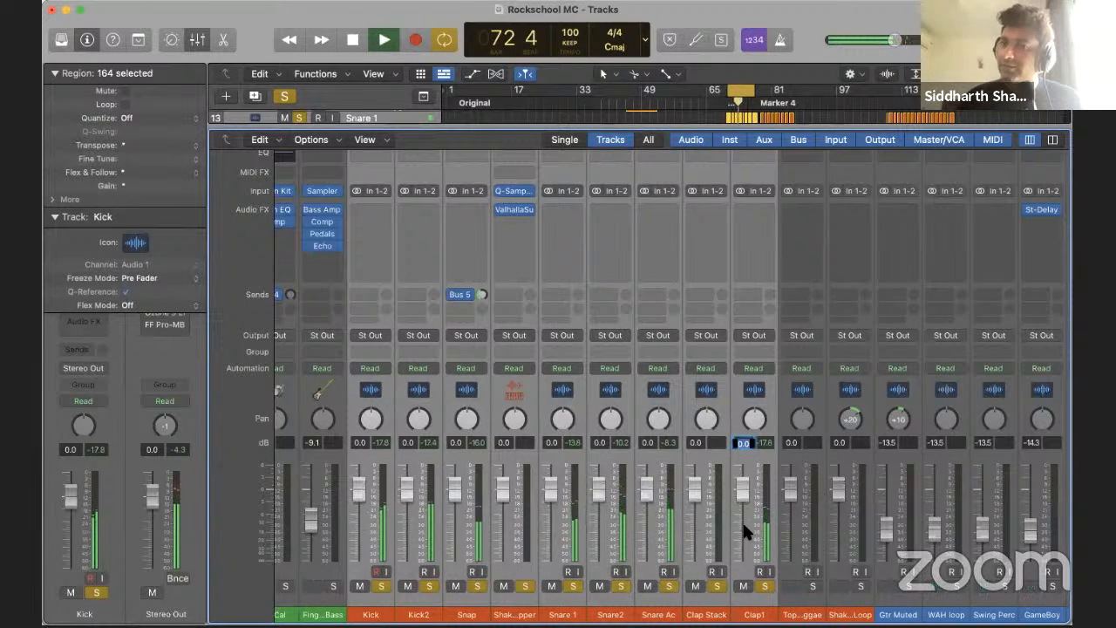
pyautogui.write('+')
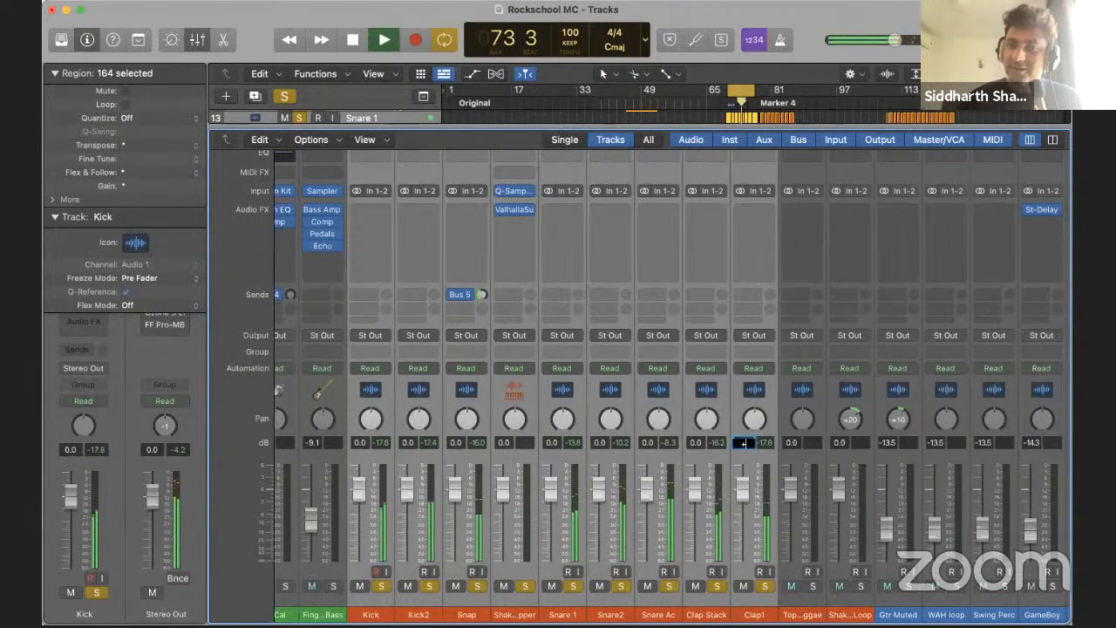
pyautogui.write('6')
pyautogui.press('Return')
pyautogui.press('space')
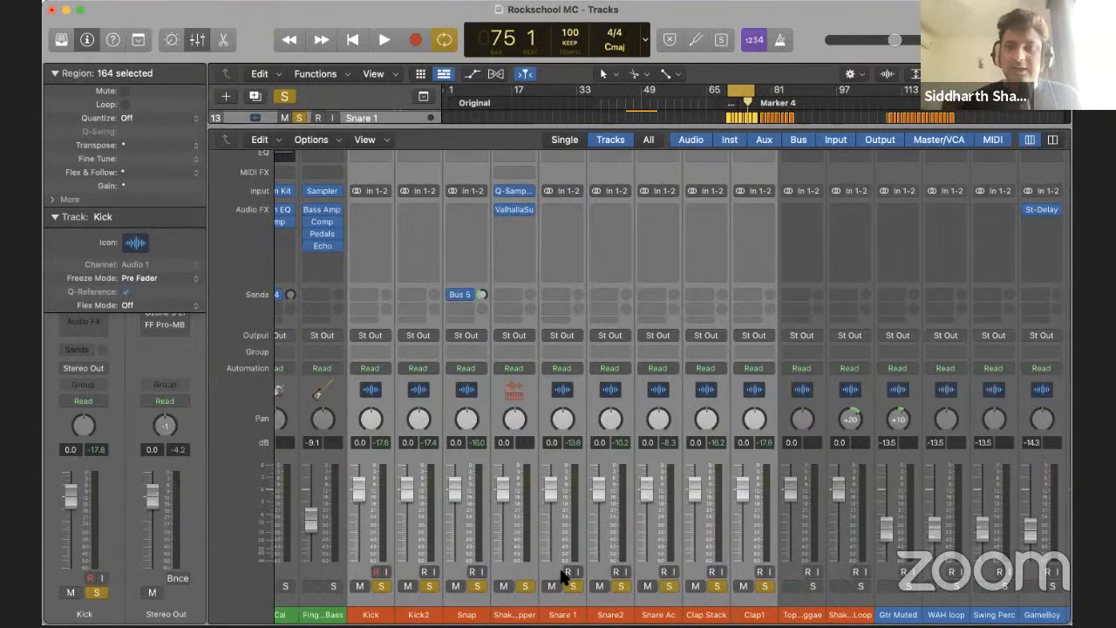
# Play the cycle briefly with the soloed percussion and check the Stereo Out peak level
pyautogui.hscroll(8, 873, 440)
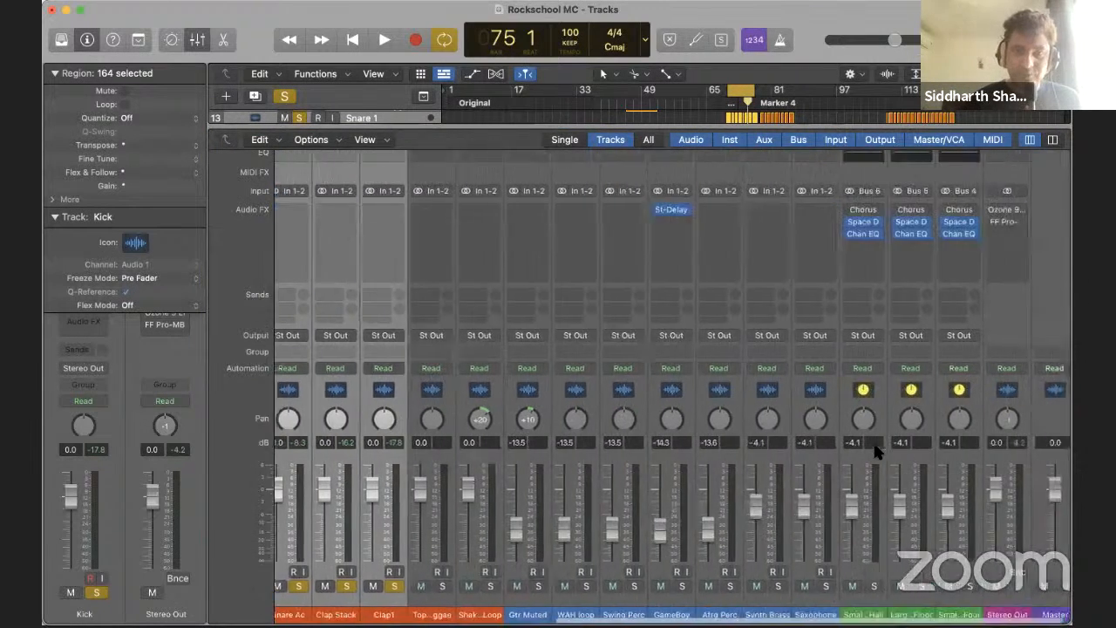
pyautogui.hscroll(-2, 876, 450)
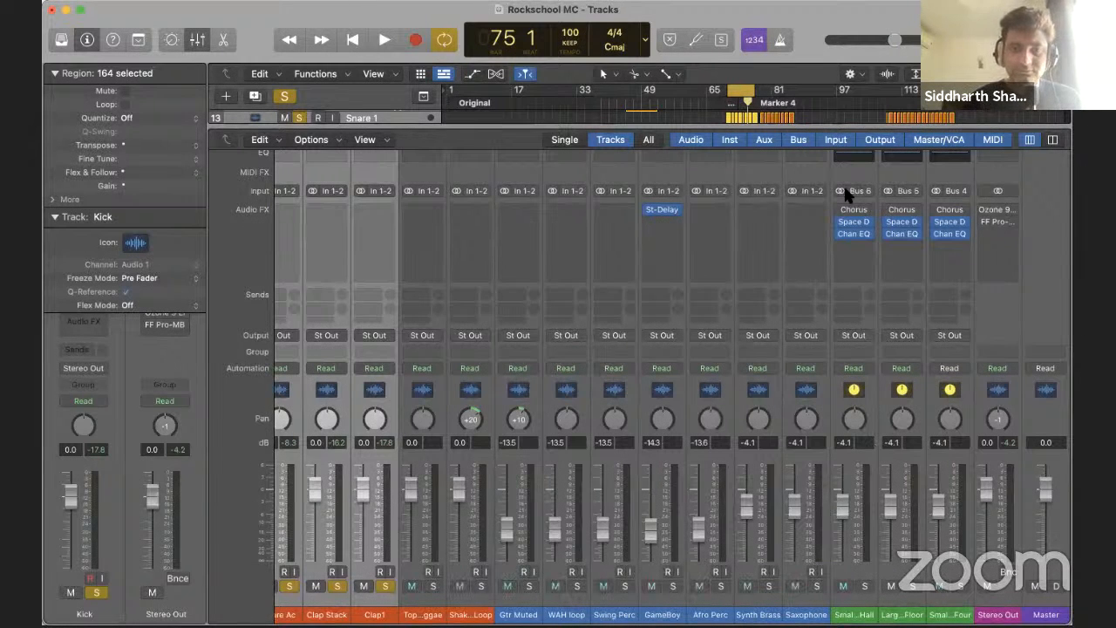
pyautogui.click(777, 242)
pyautogui.press('space')
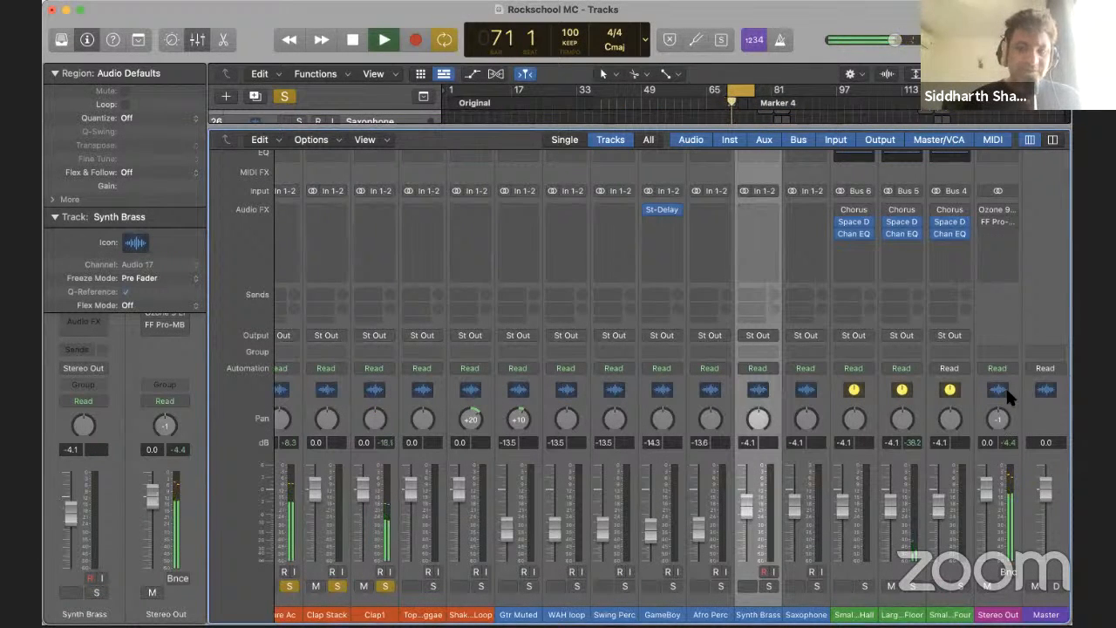
pyautogui.press('space')
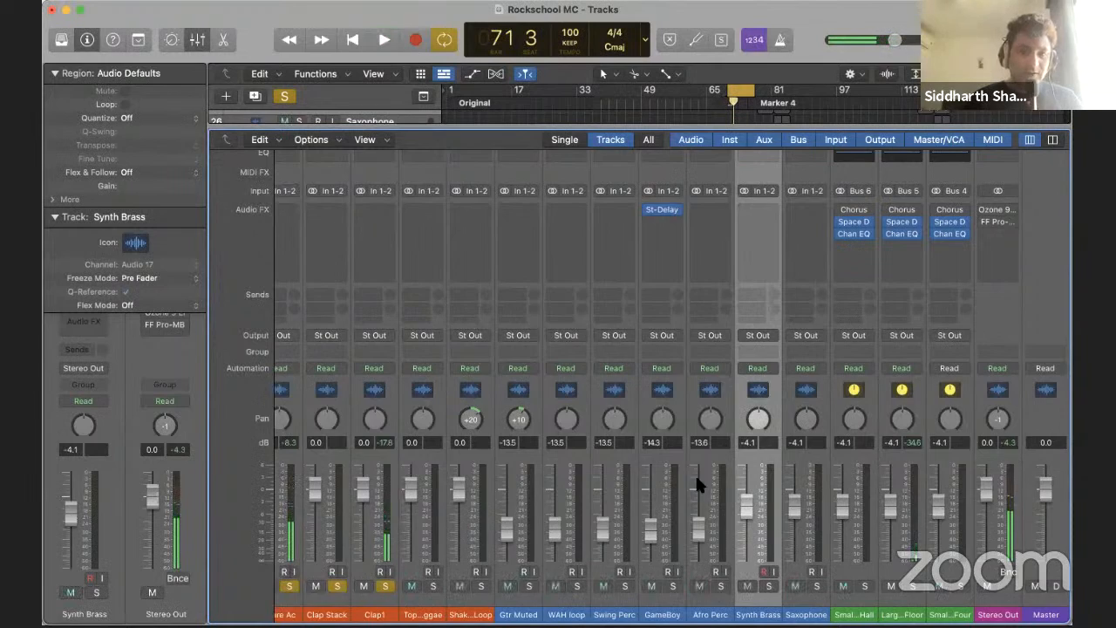
# Turn off solo on Snare 1, Snare2 and Snare Ac
pyautogui.hscroll(-10, 695, 473)
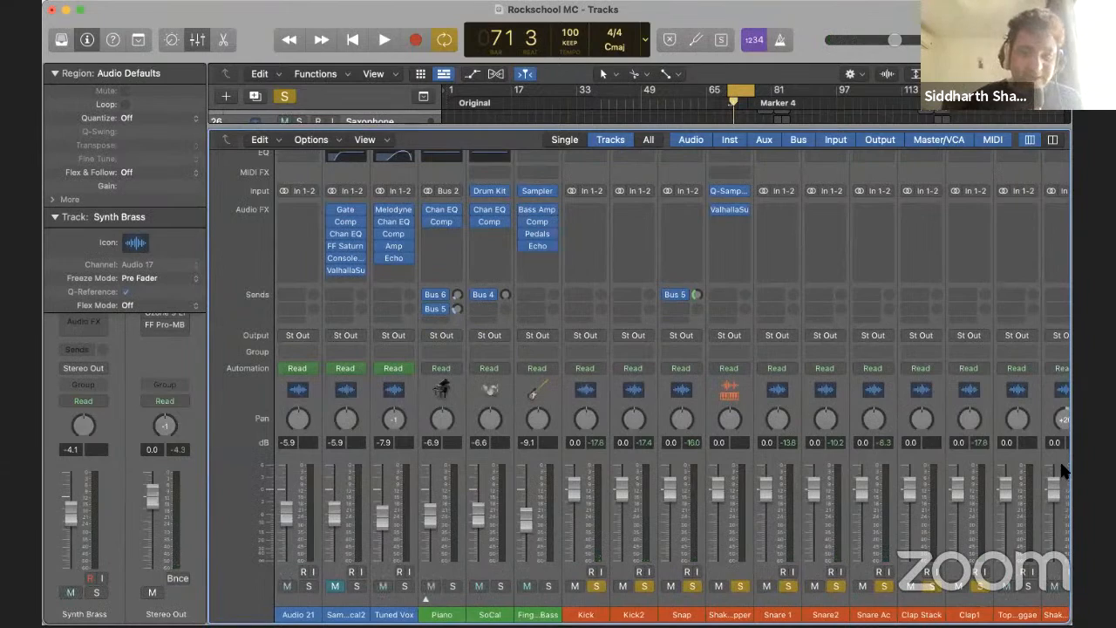
pyautogui.hscroll(3, 1062, 471)
pyautogui.hscroll(3, 994, 445)
pyautogui.hscroll(-6, 872, 471)
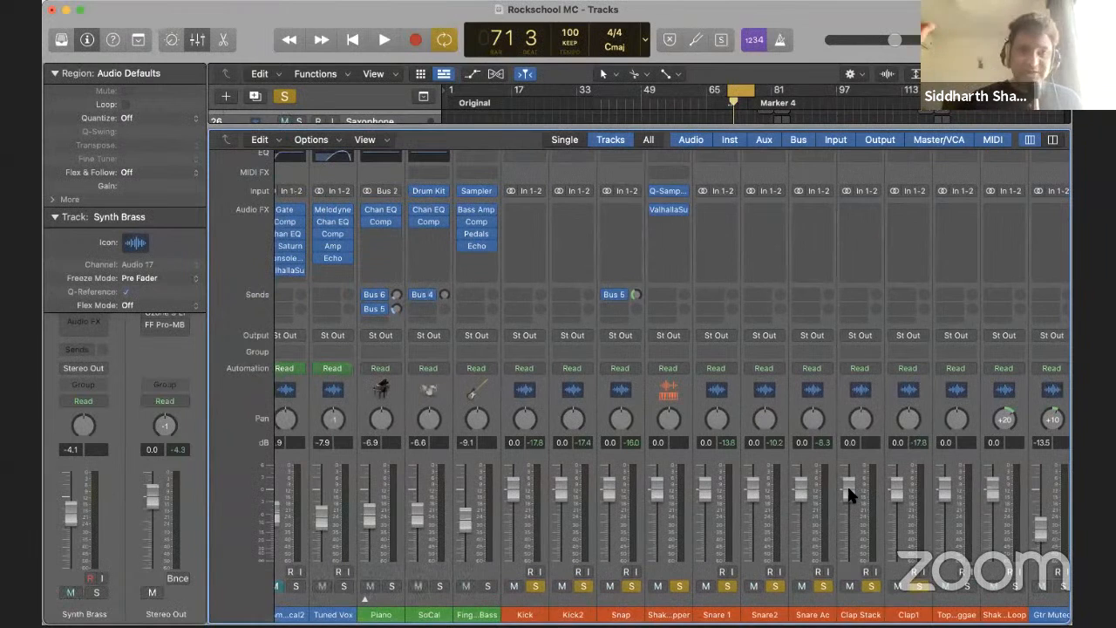
pyautogui.click(730, 587)
pyautogui.click(776, 587)
pyautogui.click(824, 587)
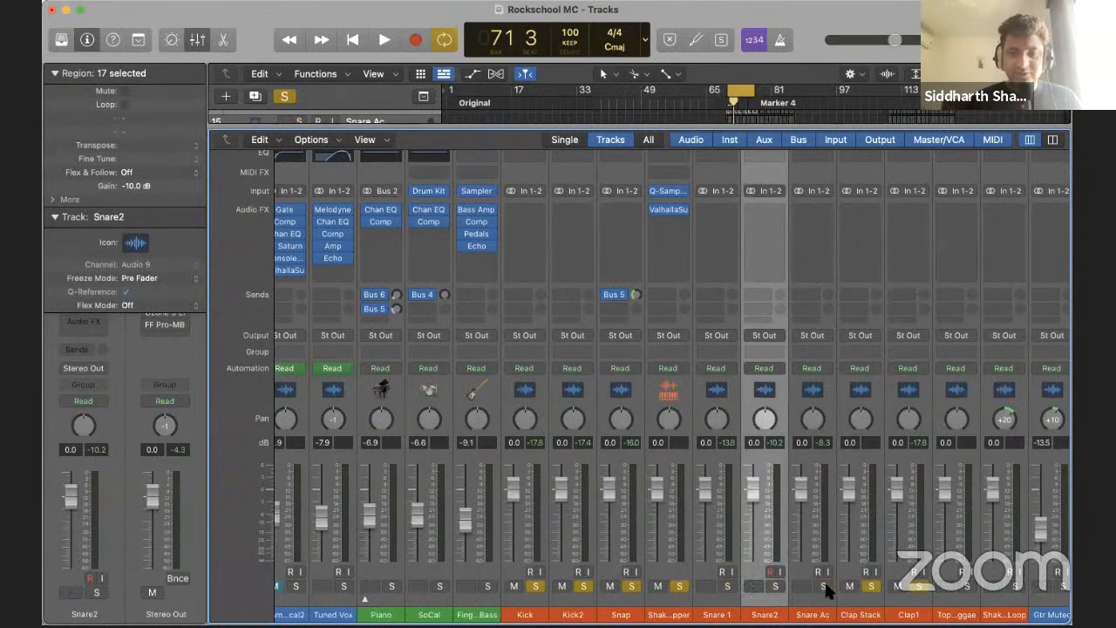
# Play the cycle without the snare layers and check the Stereo Out peak level
pyautogui.press('space')
pyautogui.hscroll(10, 906, 515)
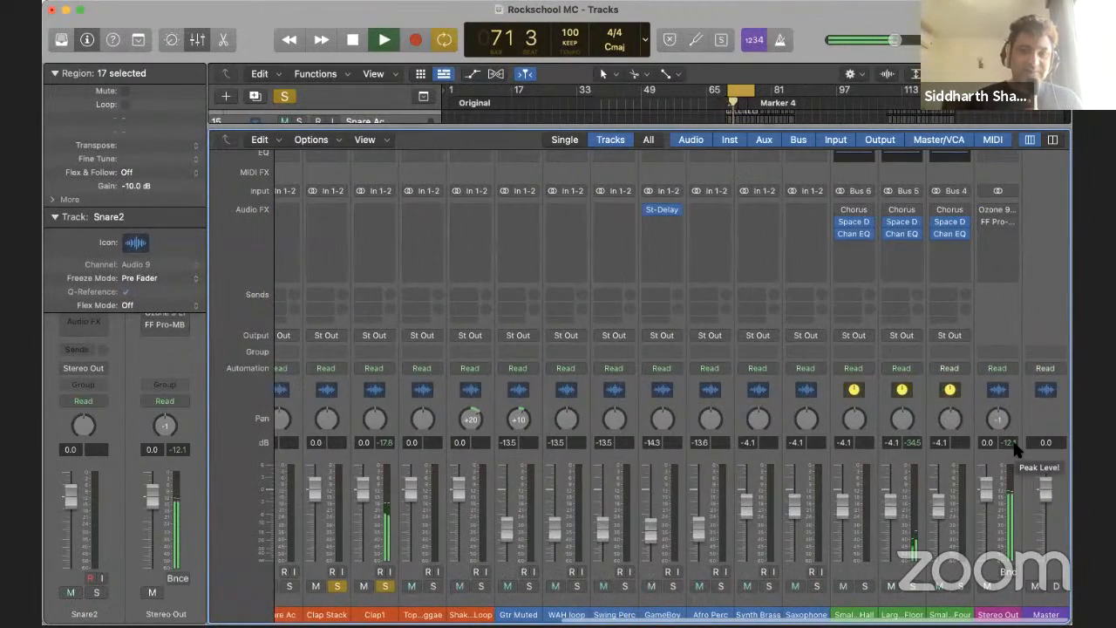
pyautogui.hscroll(-10, 735, 442)
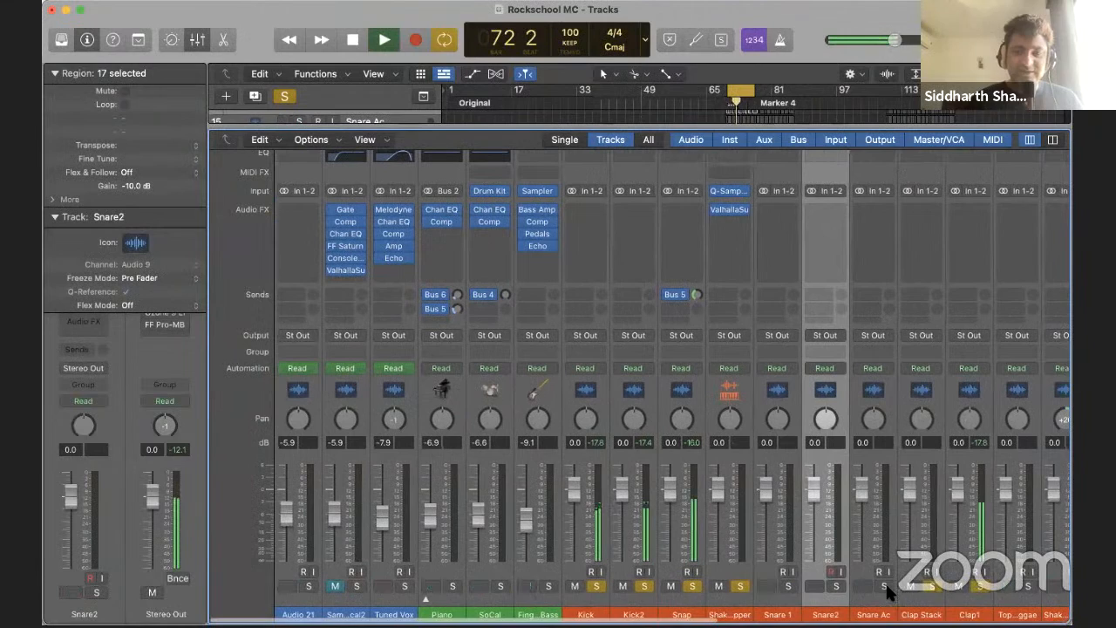
# Solo the Snare 1, Snare2 and Snare Ac layers again and check the Stereo Out peak level during playback
pyautogui.click(835, 584)
pyautogui.hscroll(10, 782, 580)
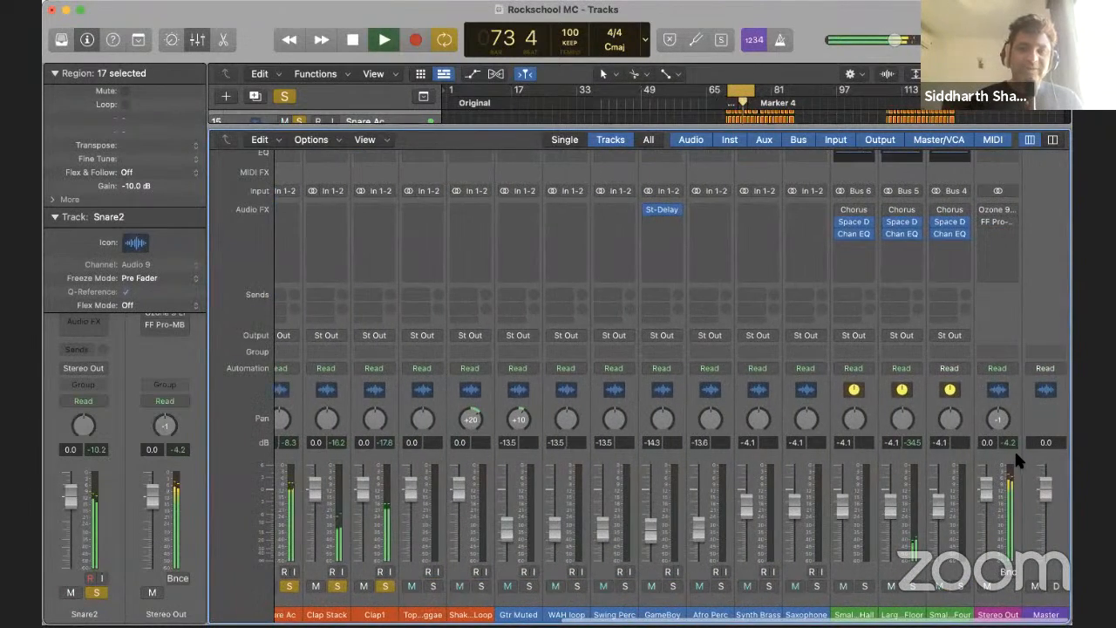
pyautogui.press('space')
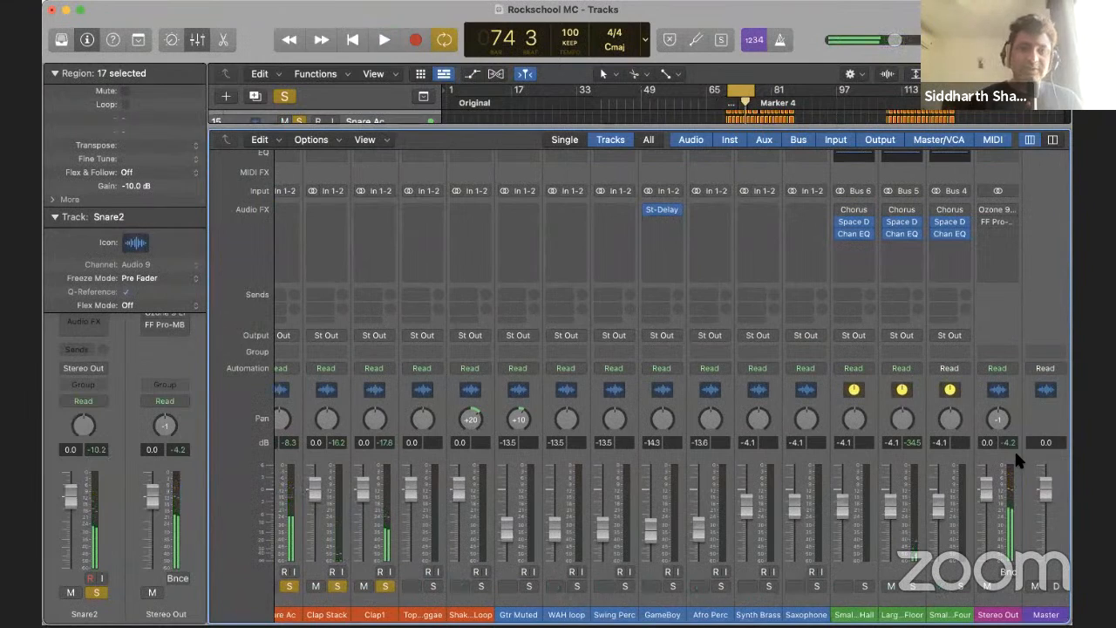
pyautogui.hscroll(-10, 1015, 453)
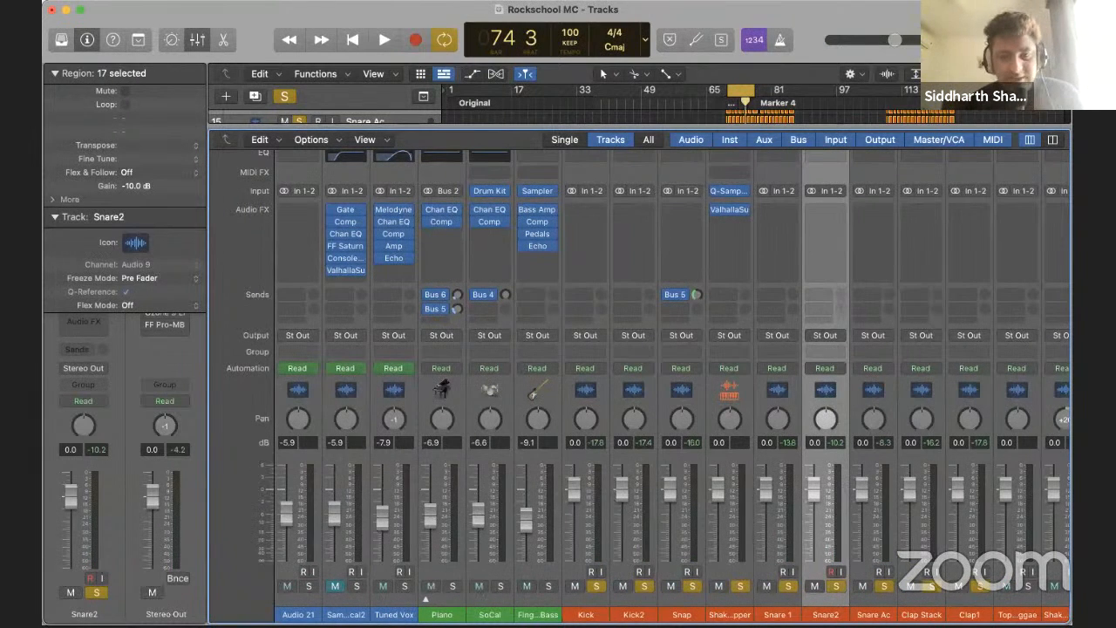
# Select the Snare Ac channel and examine the fader and peak levels of the neighbouring vocal, instrument and percussion channels
pyautogui.click(872, 614)
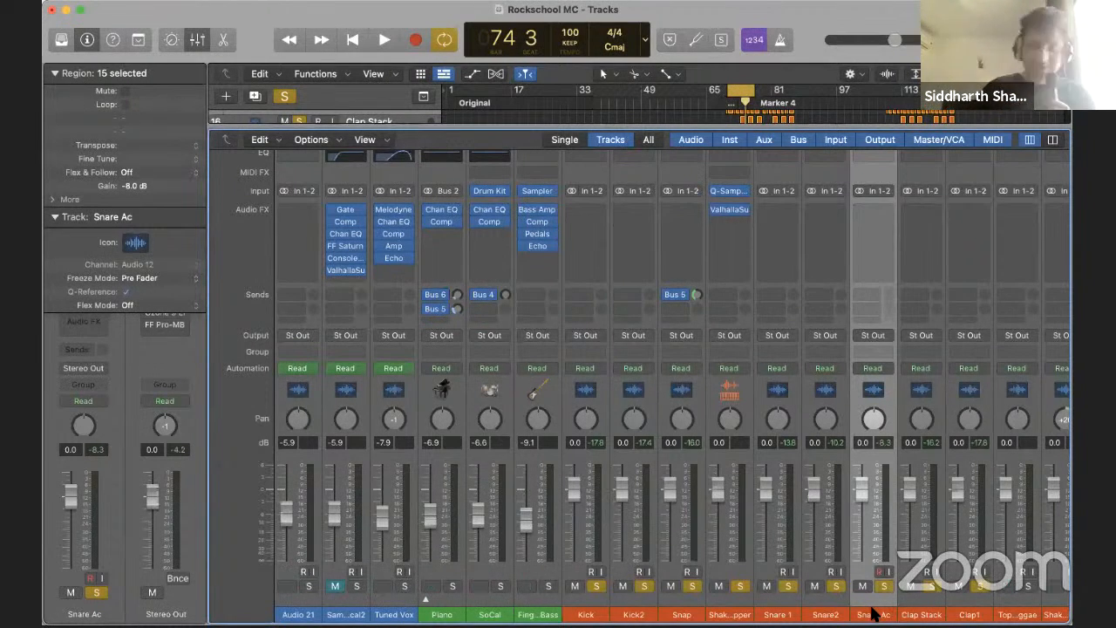
pyautogui.hscroll(3, 994, 391)
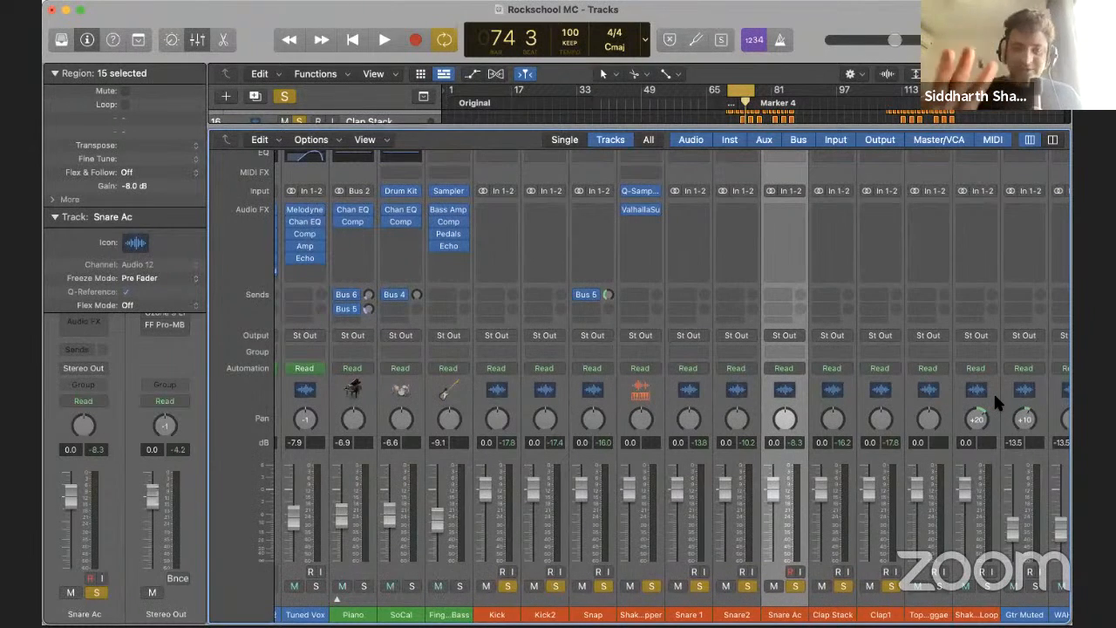
pyautogui.hscroll(6, 993, 392)
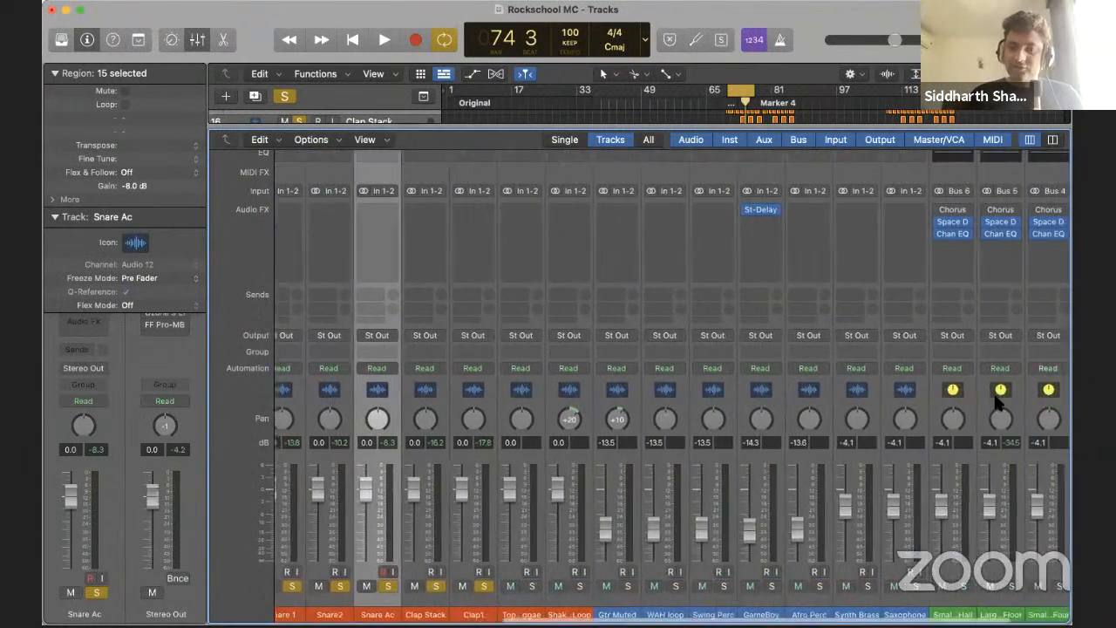
pyautogui.hscroll(-8, 886, 497)
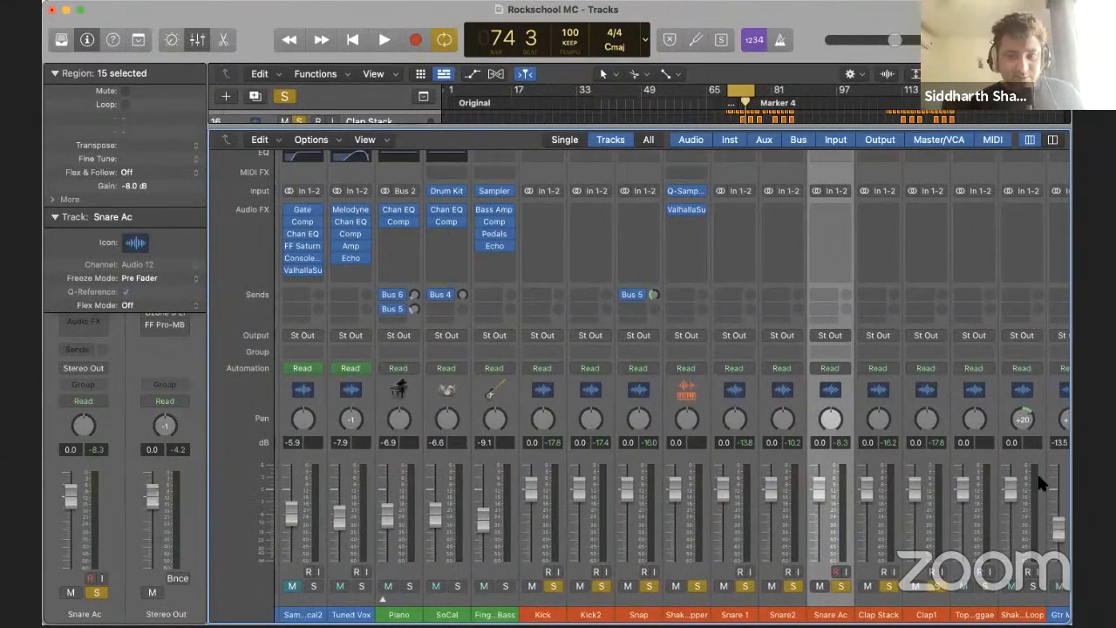
pyautogui.hscroll(2, 1002, 481)
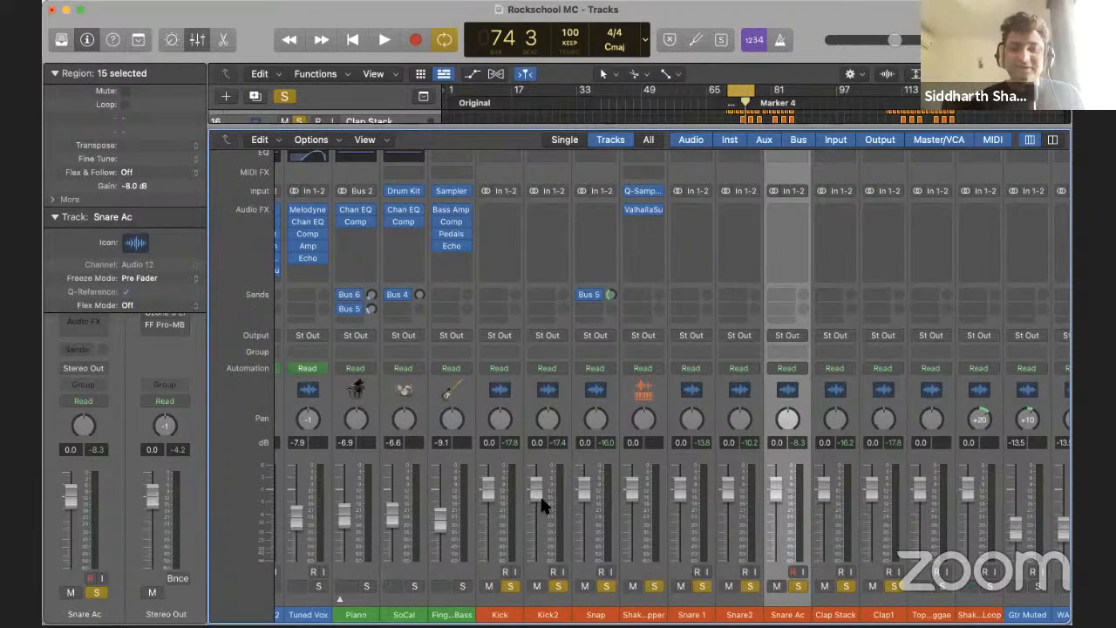
pyautogui.hscroll(1, 540, 494)
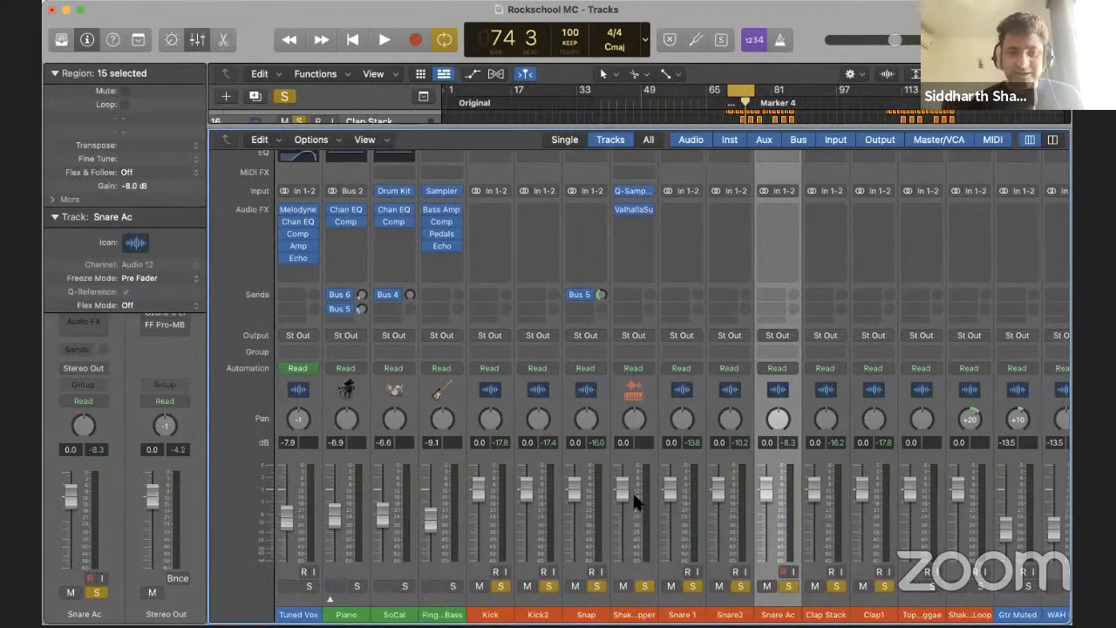
pyautogui.hscroll(-5, 634, 502)
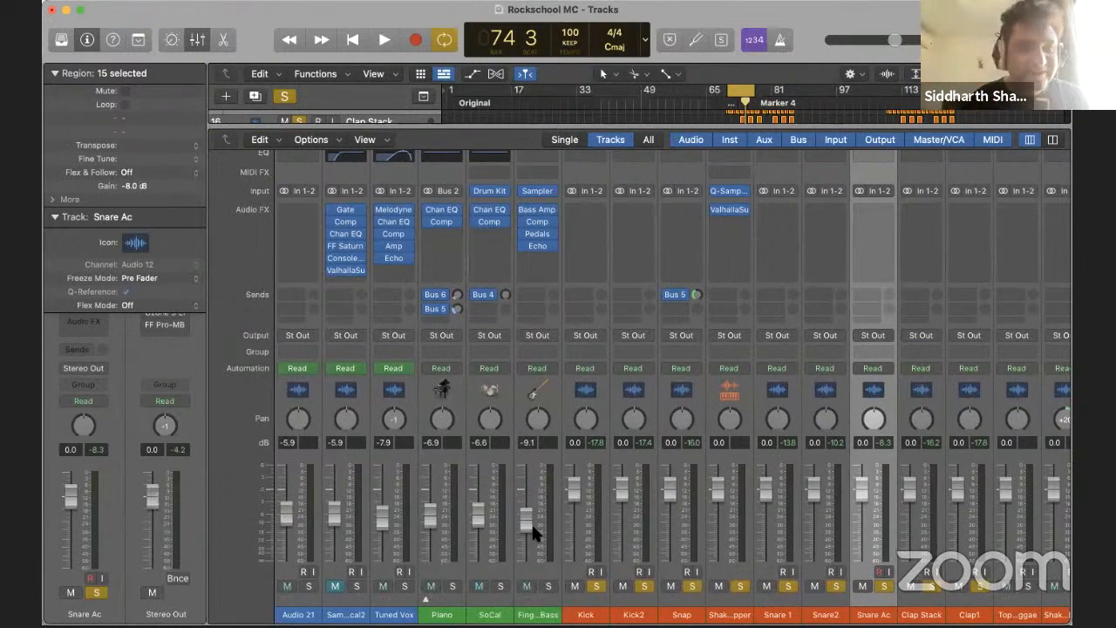
# Add the Gtr Muted, WAH loop and Swing Perc channels to the solo selection
pyautogui.hscroll(9, 531, 522)
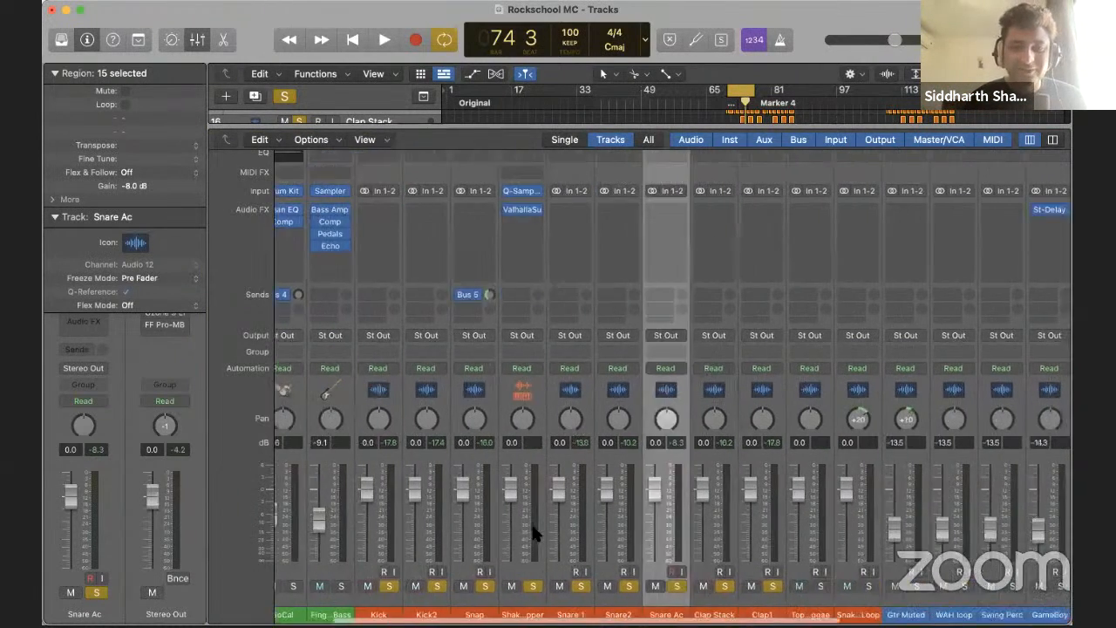
pyautogui.hscroll(4, 762, 527)
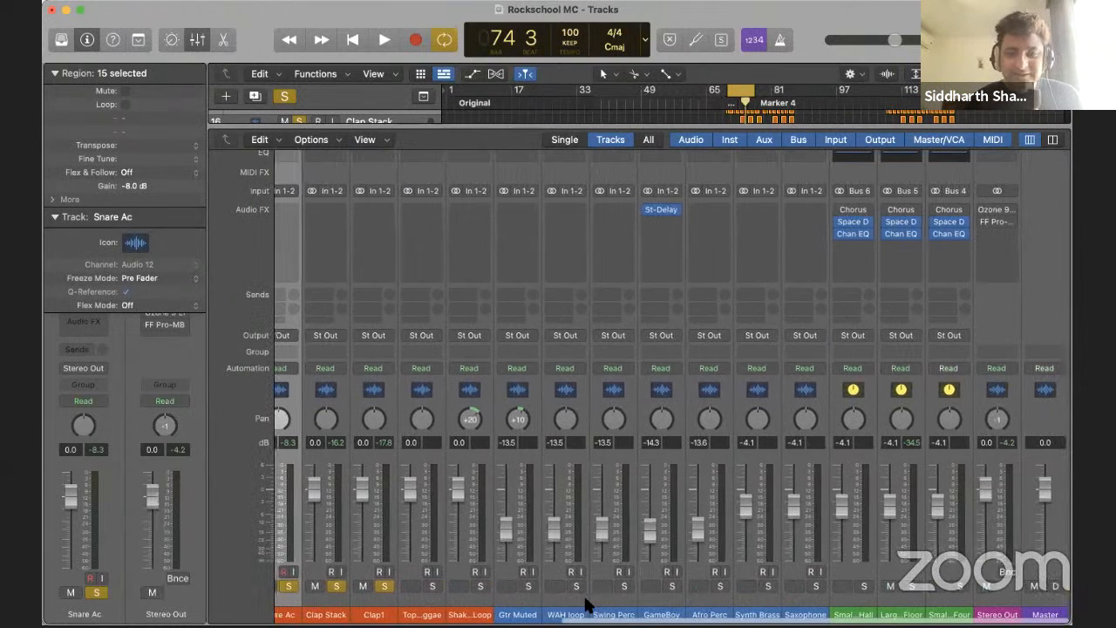
pyautogui.click(529, 586)
pyautogui.click(576, 586)
pyautogui.click(624, 586)
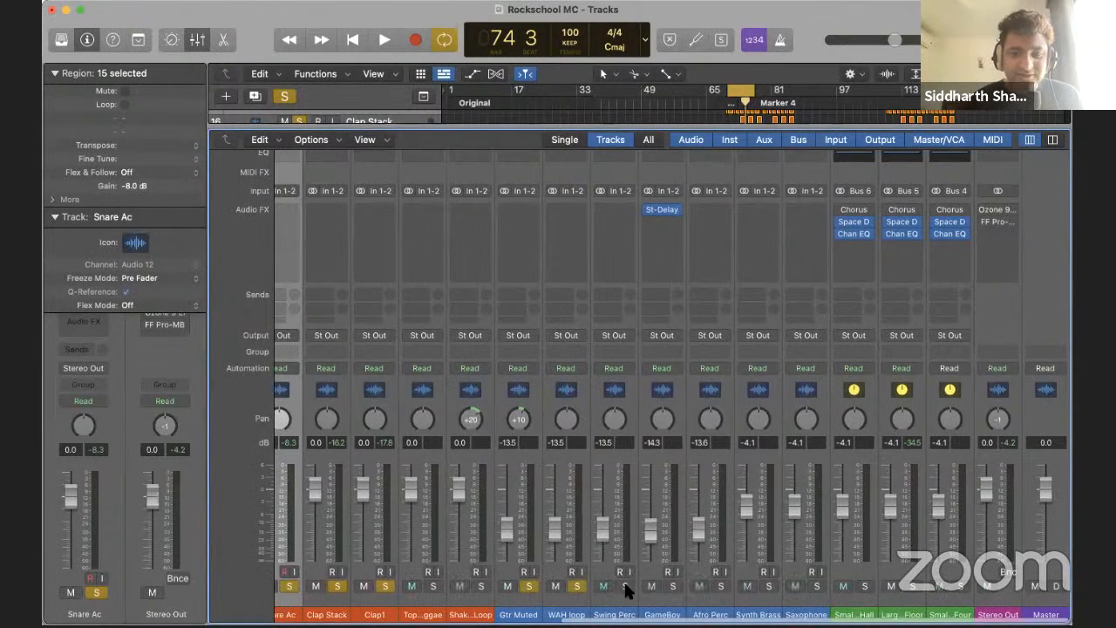
# Raise the WAH loop fader to 0 dB during playback and set the Swing Perc fader to 0 dB
pyautogui.press('space')
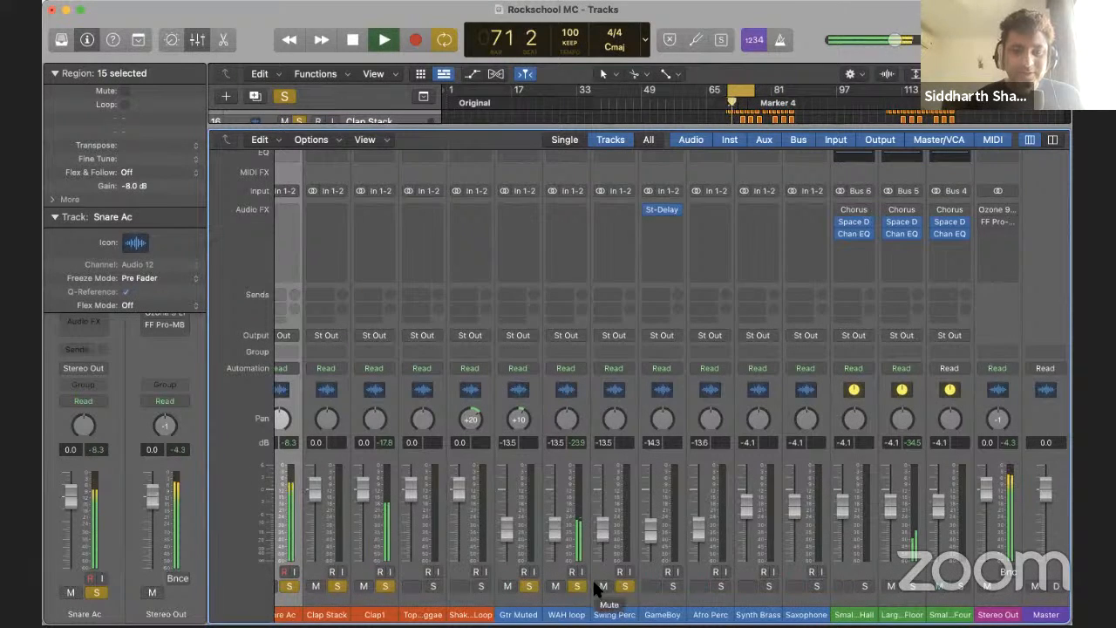
pyautogui.moveTo(554, 528); pyautogui.dragTo(554, 484)
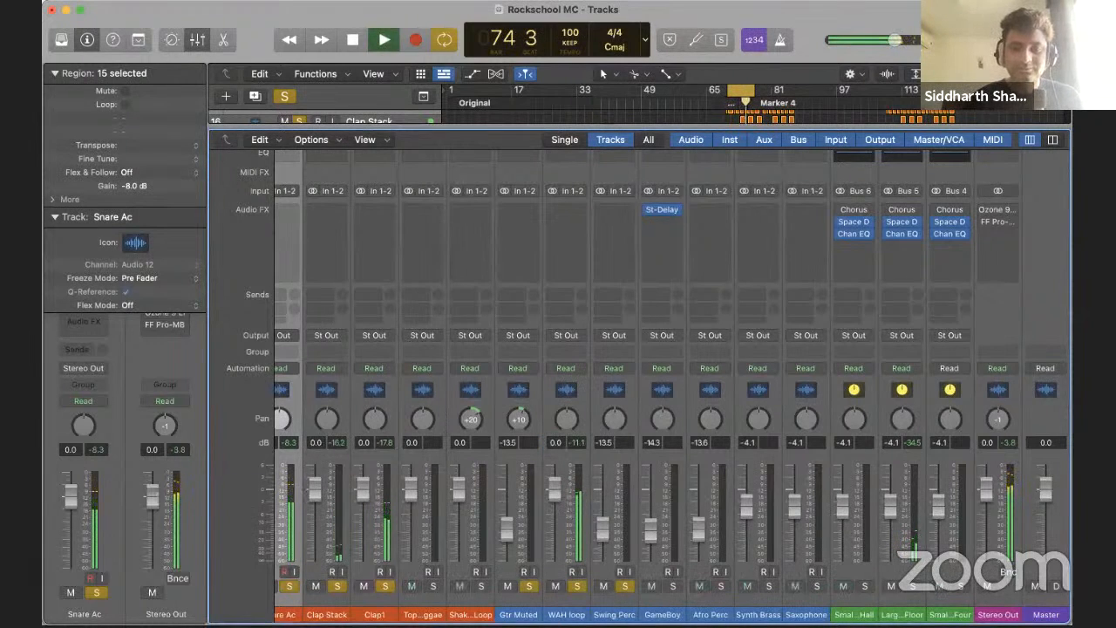
pyautogui.press('space')
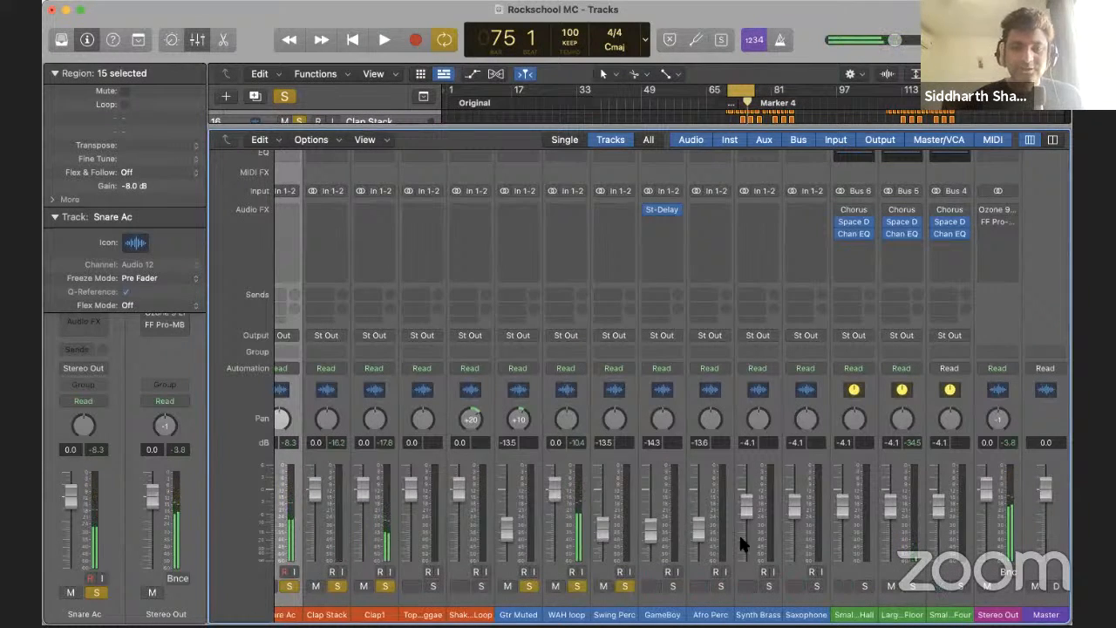
pyautogui.moveTo(599, 526); pyautogui.dragTo(600, 490)
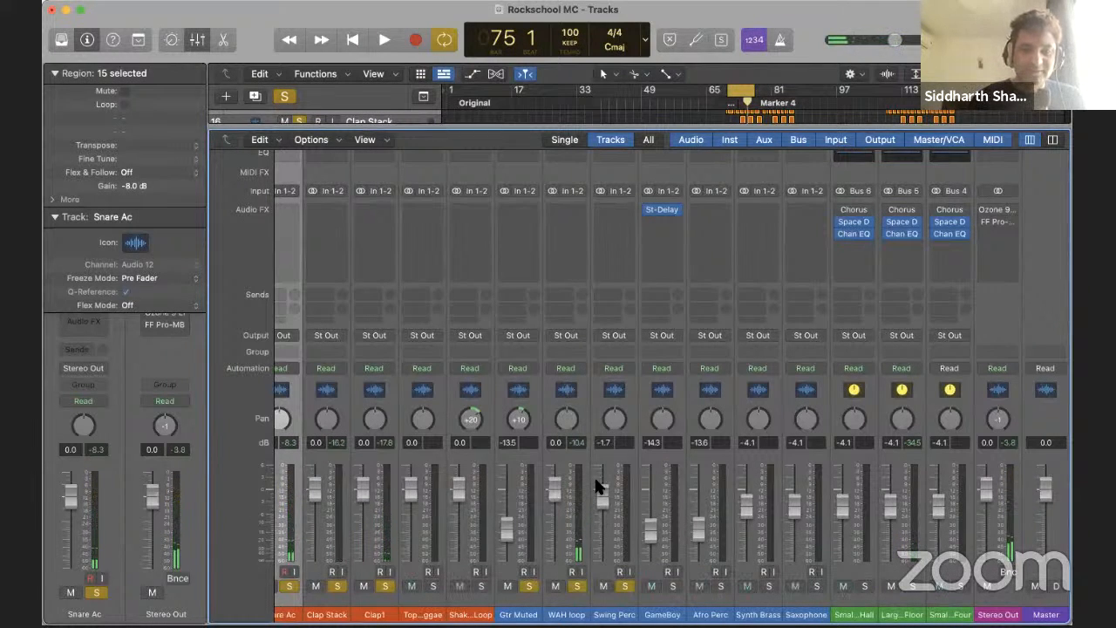
pyautogui.write('0')
pyautogui.press('Return')
# Examine the fader positions and peak levels across the mixer, from the vocals through the percussion loops
pyautogui.hscroll(-10, 426, 600)
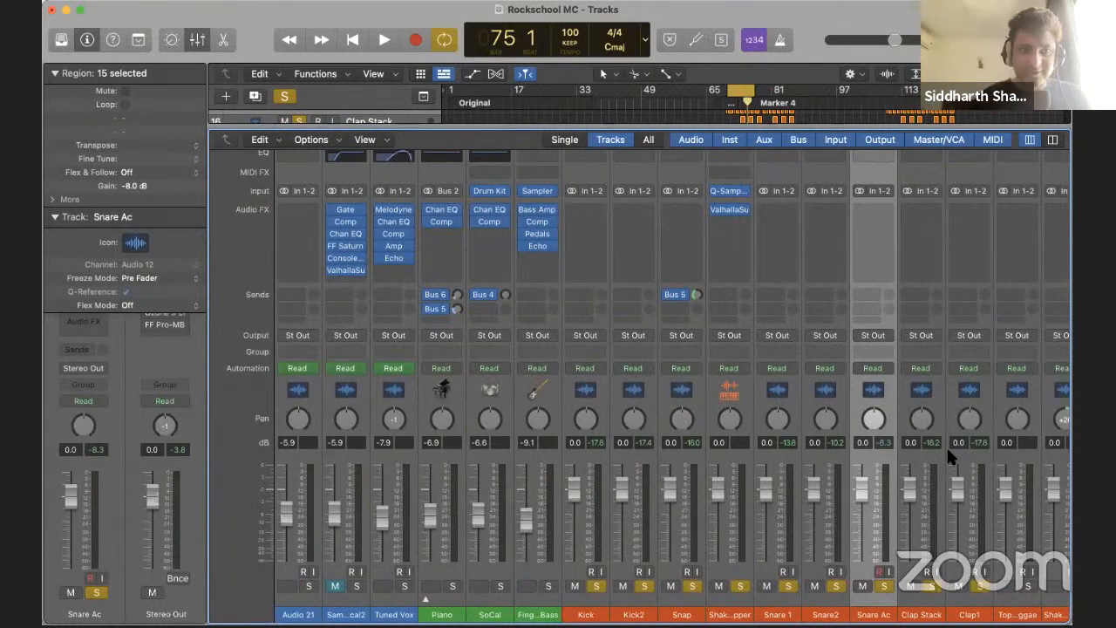
pyautogui.hscroll(3, 947, 446)
pyautogui.hscroll(-5, 946, 445)
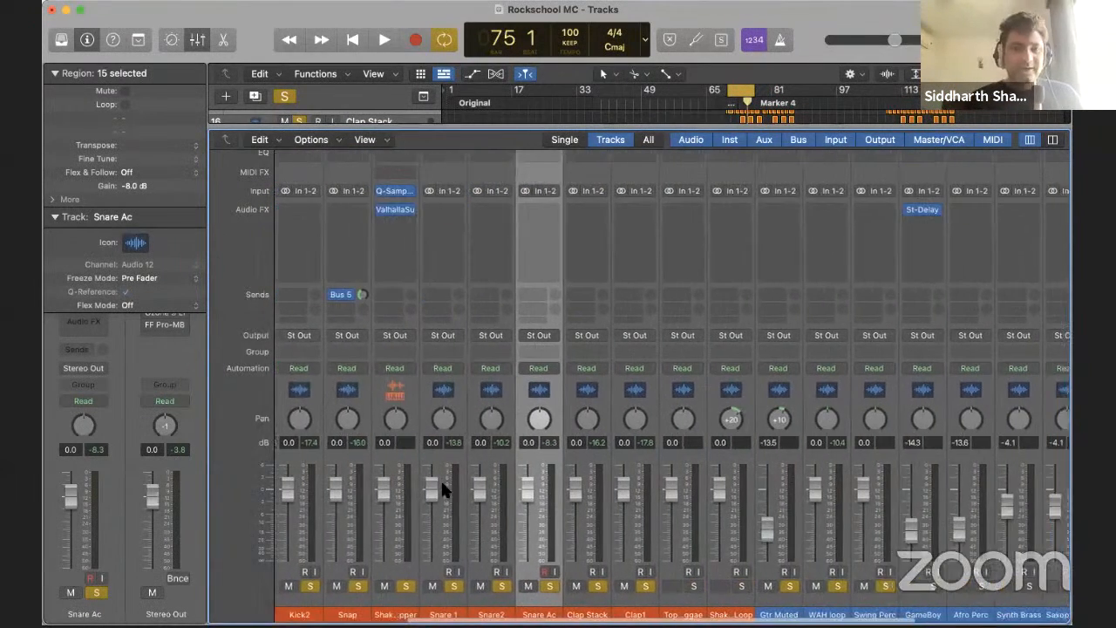
pyautogui.hscroll(3, 311, 479)
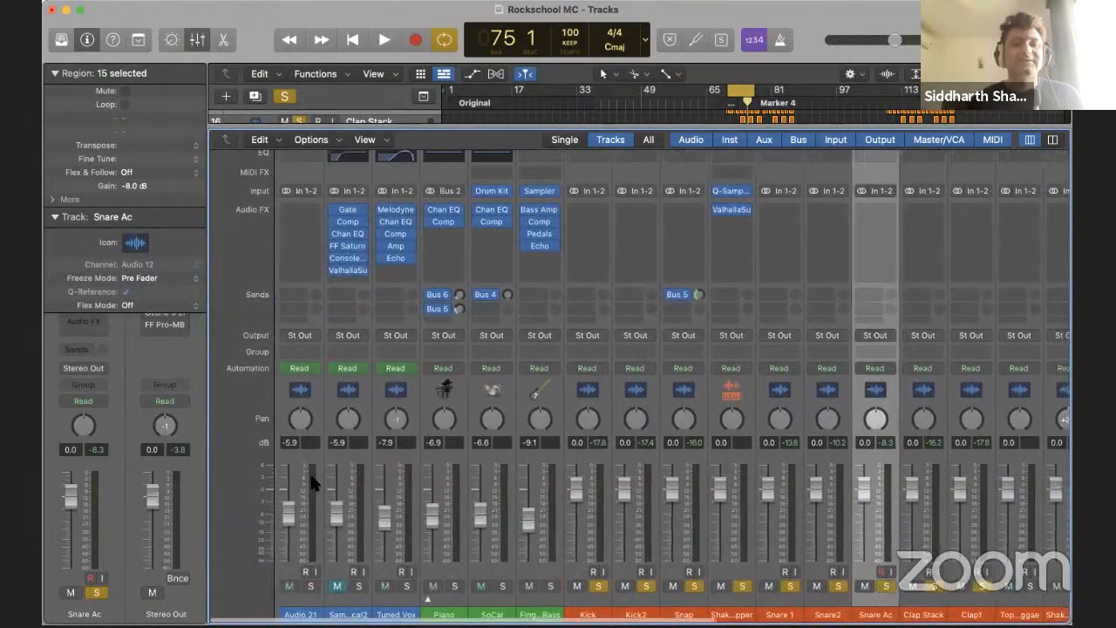
pyautogui.hscroll(2, 735, 504)
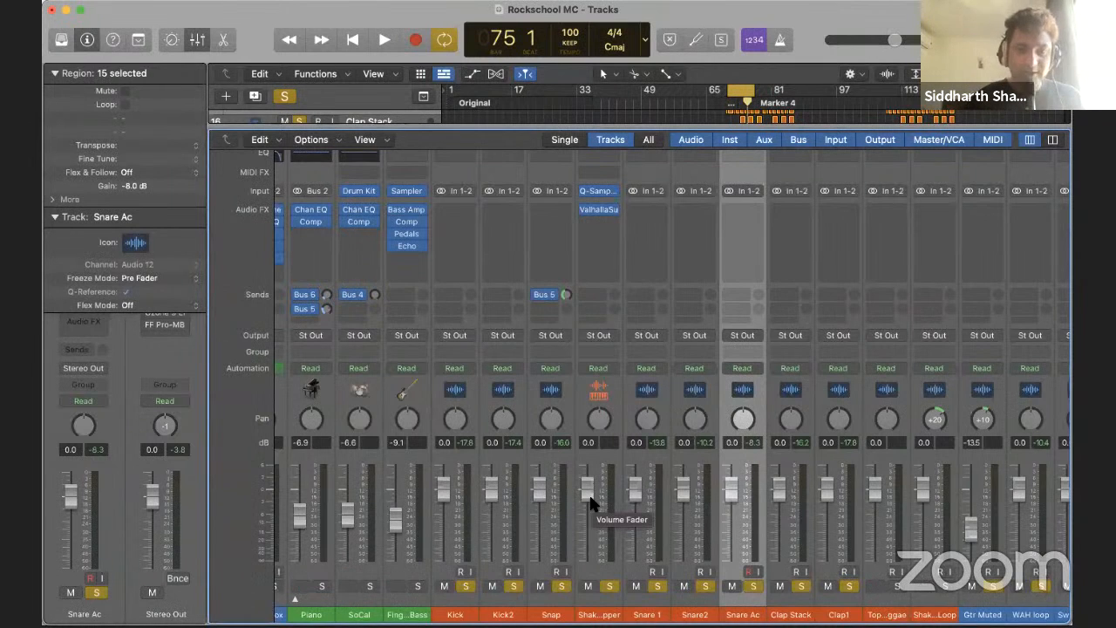
pyautogui.hscroll(2, 788, 389)
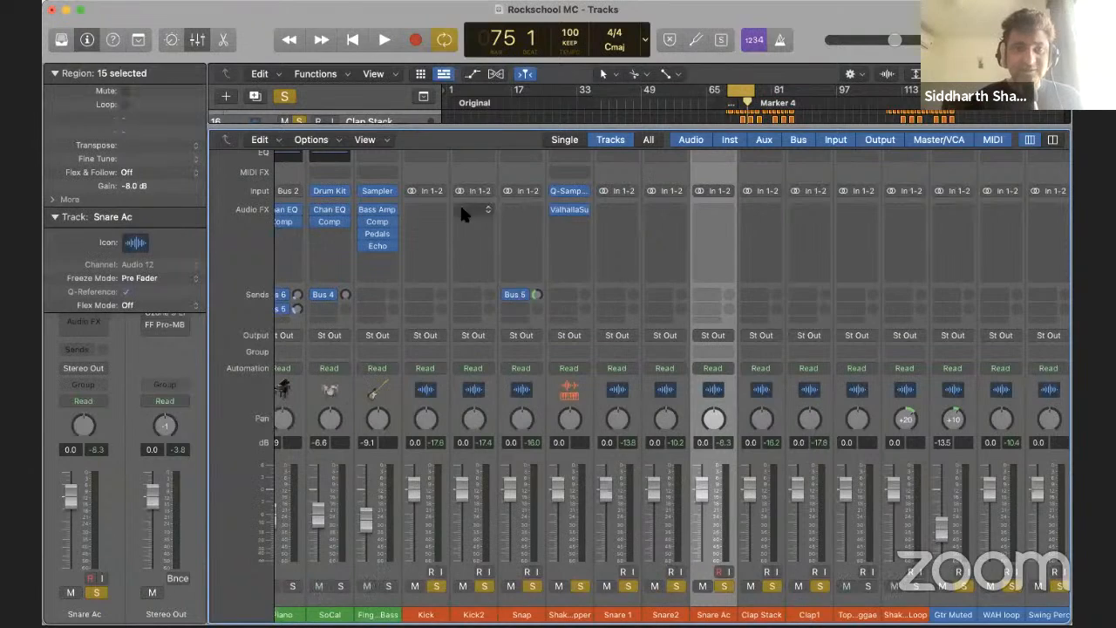
pyautogui.hscroll(10, 872, 279)
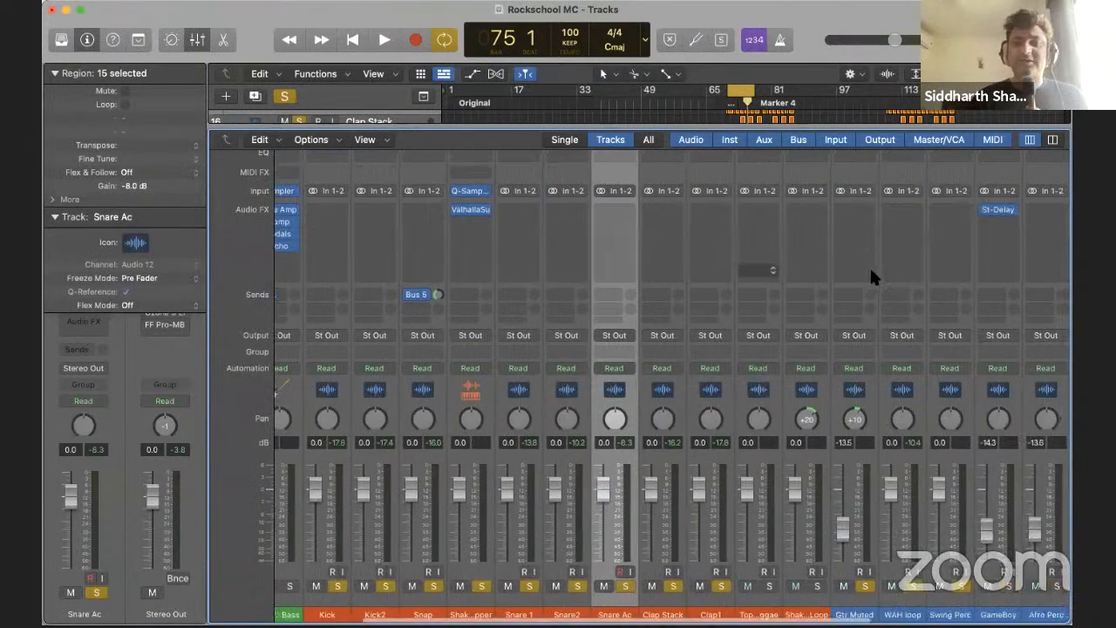
pyautogui.hscroll(-10, 641, 436)
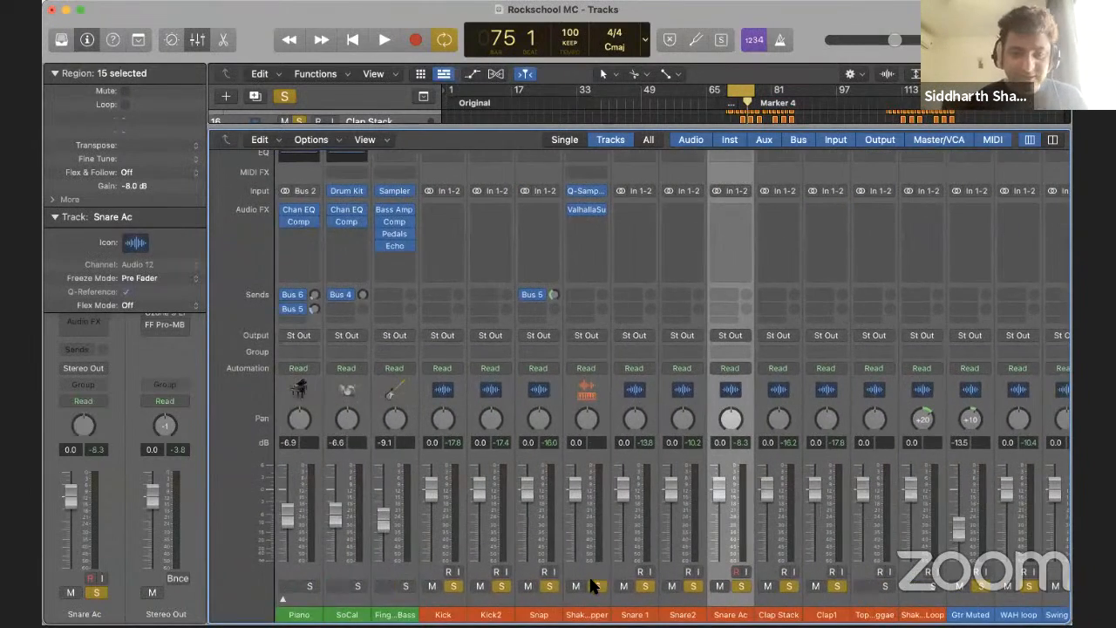
# Clear all solos and solo only the drum channels from Kick through Clap Stack
pyautogui.press('ctrl+alt+super+s')
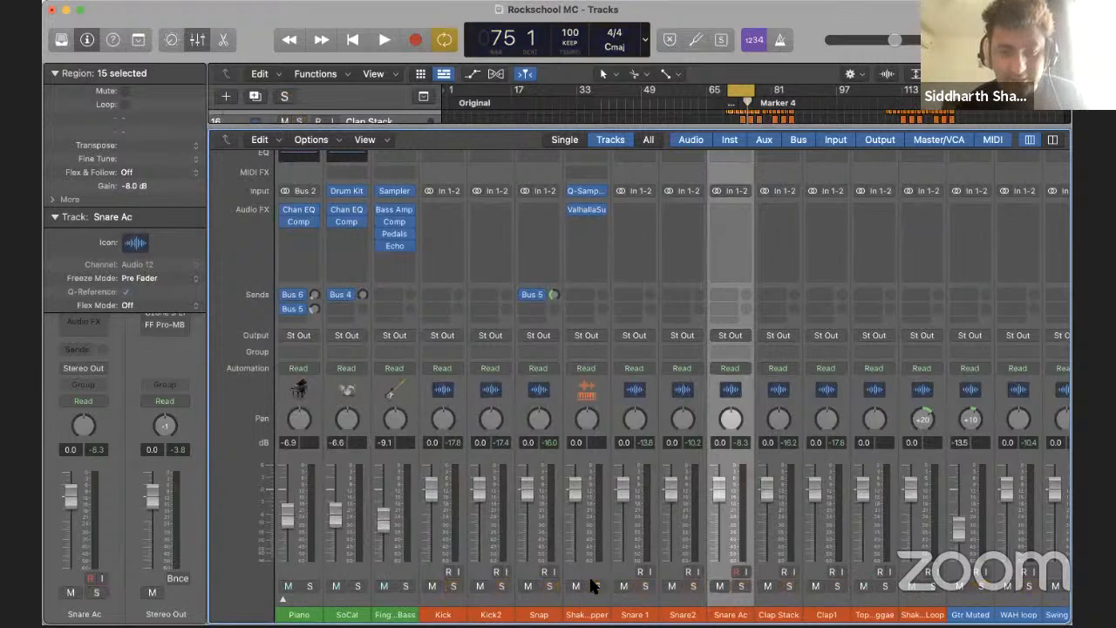
pyautogui.click(452, 584)
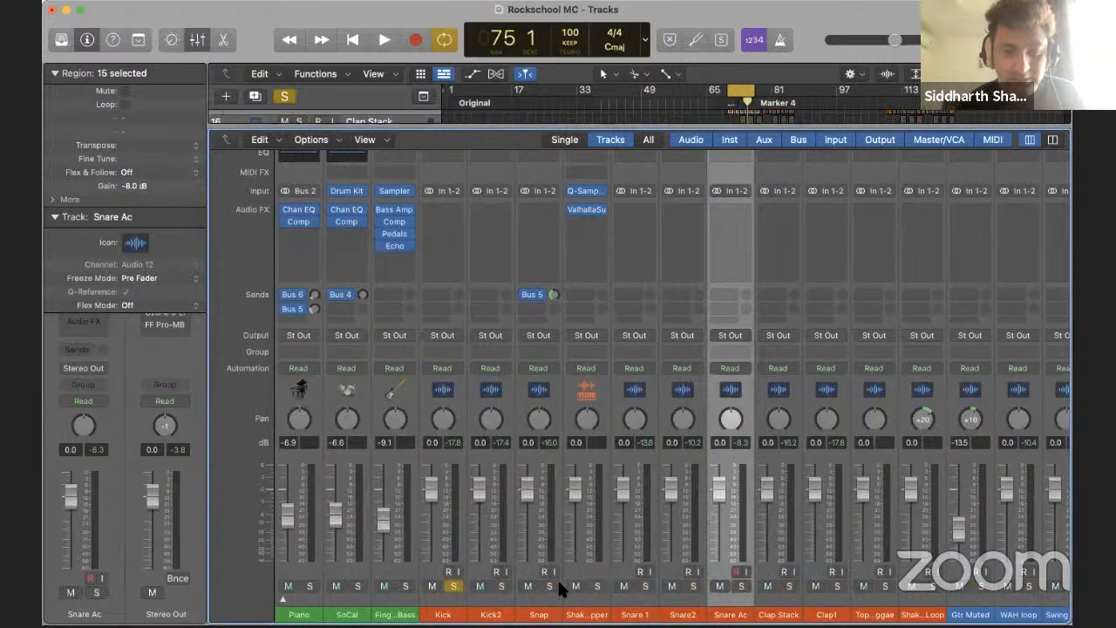
pyautogui.click(787, 584)
pyautogui.click(741, 586)
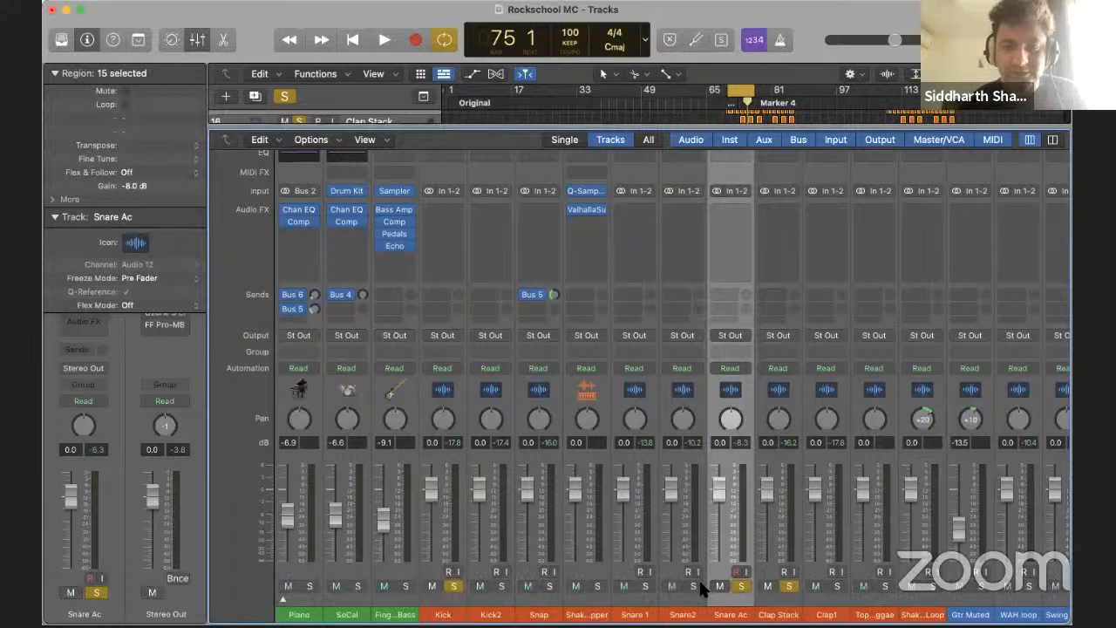
pyautogui.click(694, 586)
pyautogui.click(645, 586)
pyautogui.click(597, 586)
pyautogui.click(549, 586)
pyautogui.click(501, 584)
# Enable the Ozone 9 plug-in on Stereo Out and play the cycle to check the output peak level
pyautogui.hscroll(2, 747, 585)
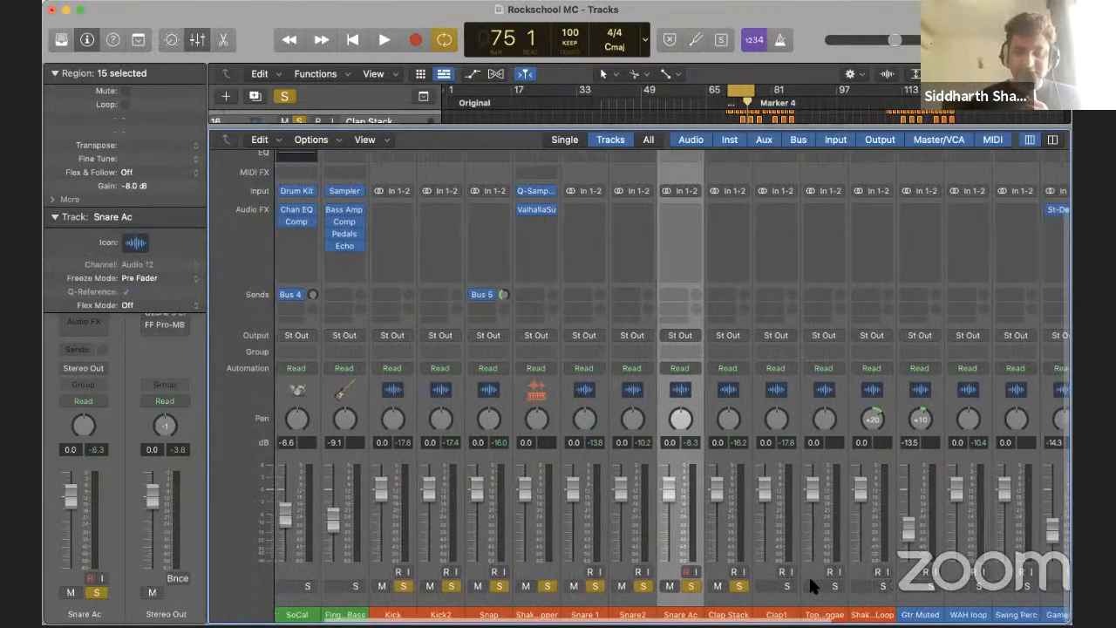
pyautogui.hscroll(6, 808, 574)
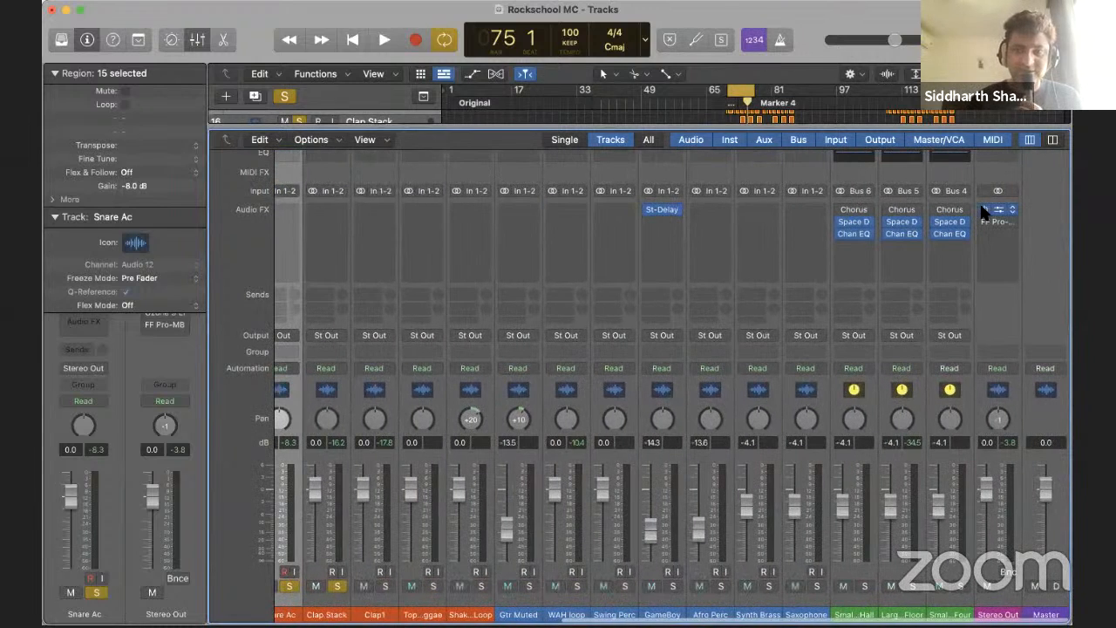
pyautogui.press('space')
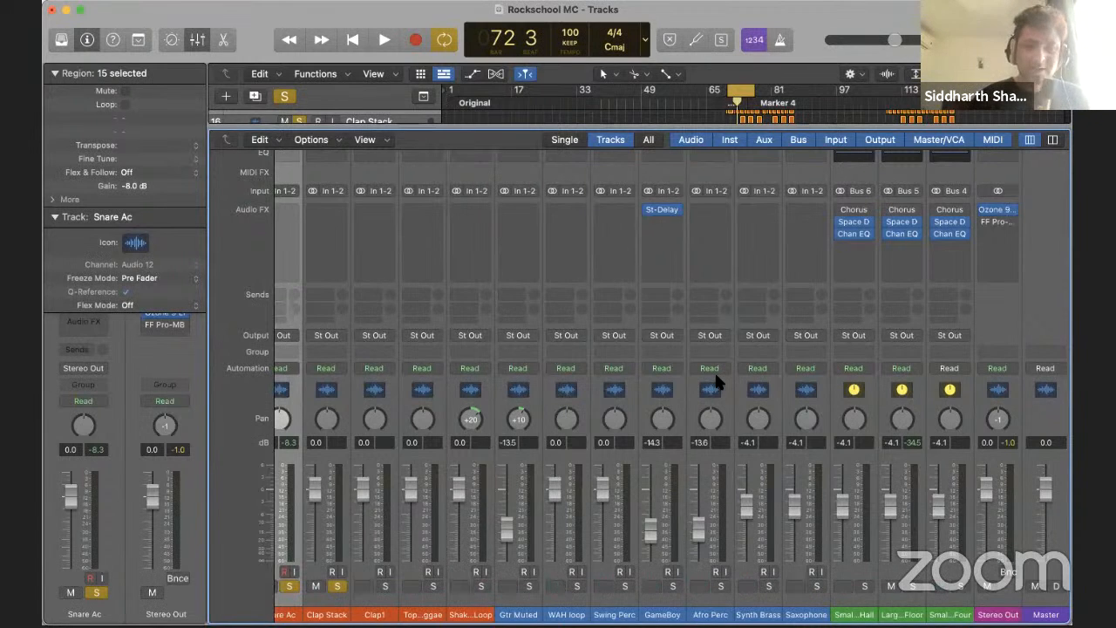
# Examine the levels of the soloed drum channels and select the Kick2 channel
pyautogui.hscroll(-2, 608, 300)
pyautogui.hscroll(-5, 608, 301)
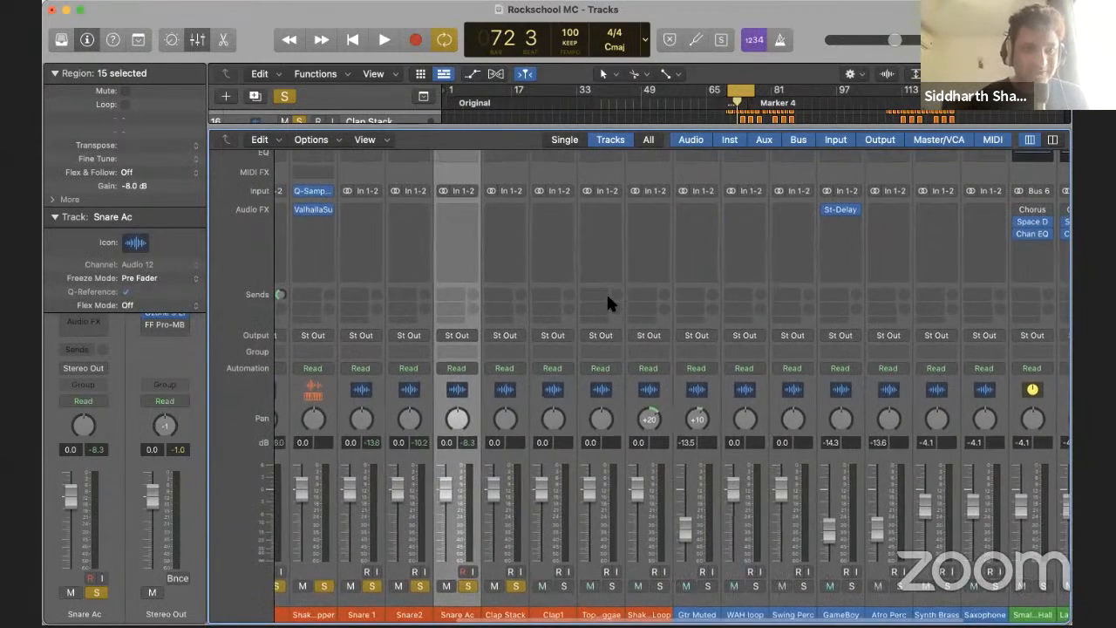
pyautogui.hscroll(1, 607, 301)
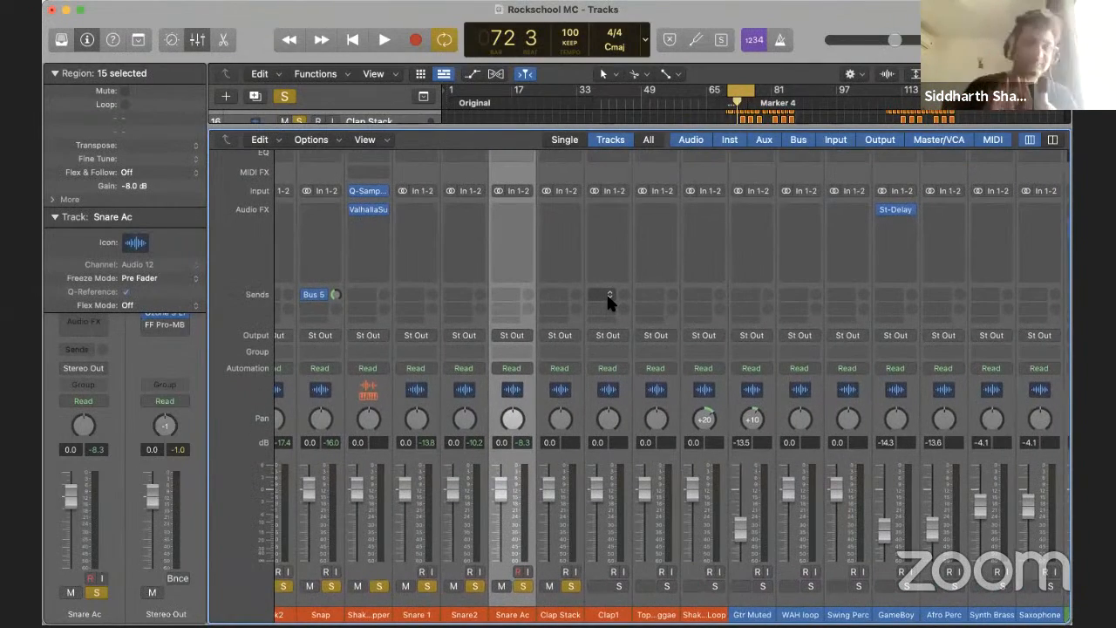
pyautogui.hscroll(-7, 607, 301)
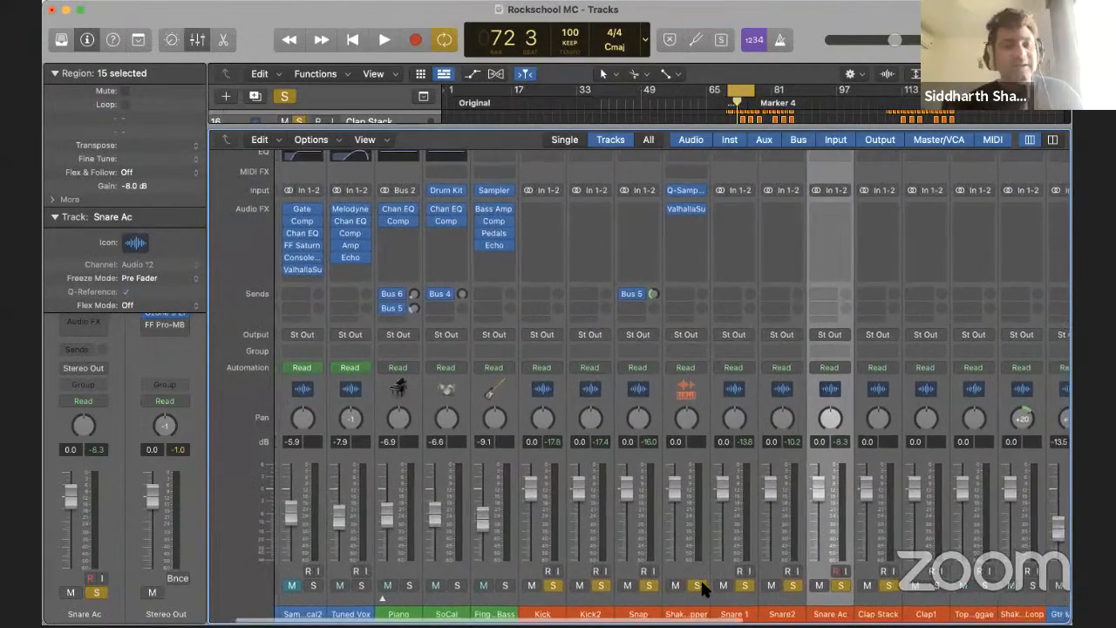
pyautogui.hscroll(2, 700, 579)
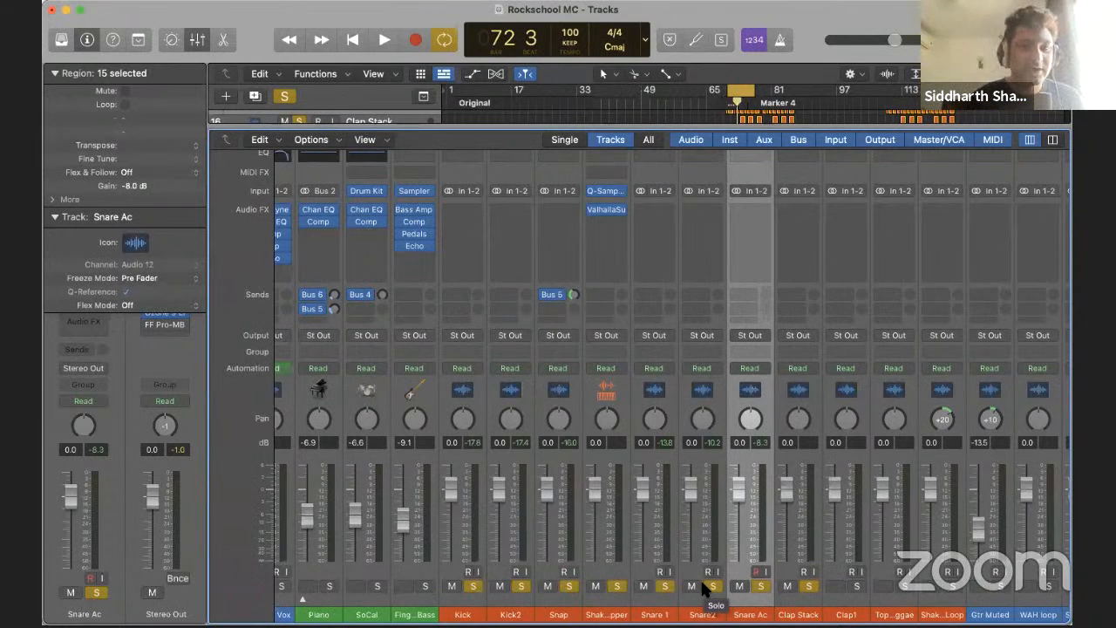
pyautogui.click(520, 614)
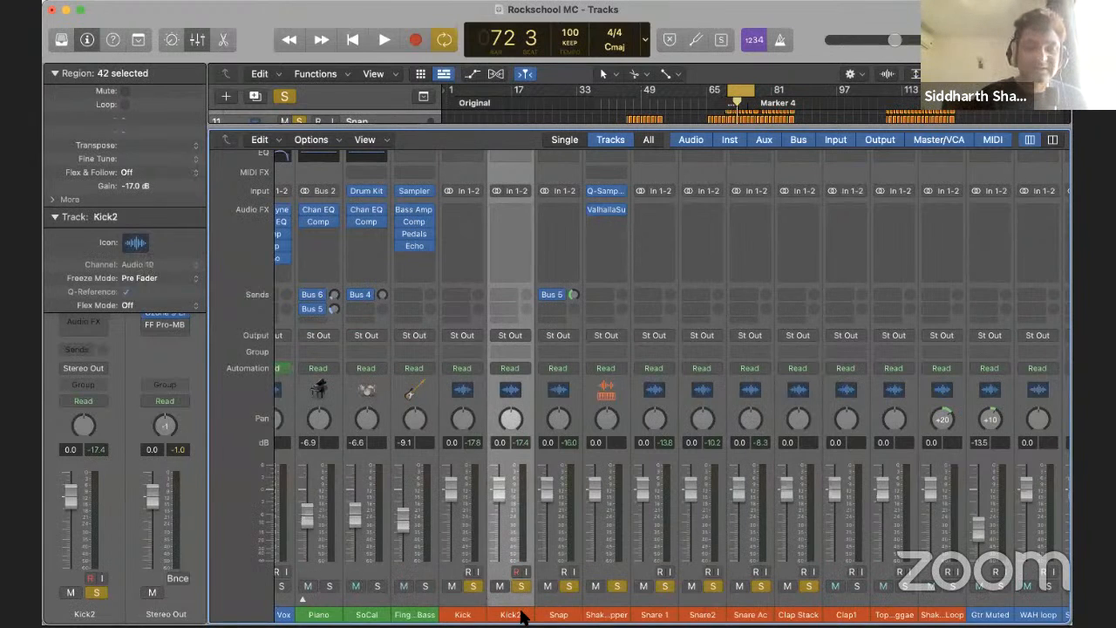
# Clear all solos in the mixer and solo only the Kick channel
pyautogui.press('x')
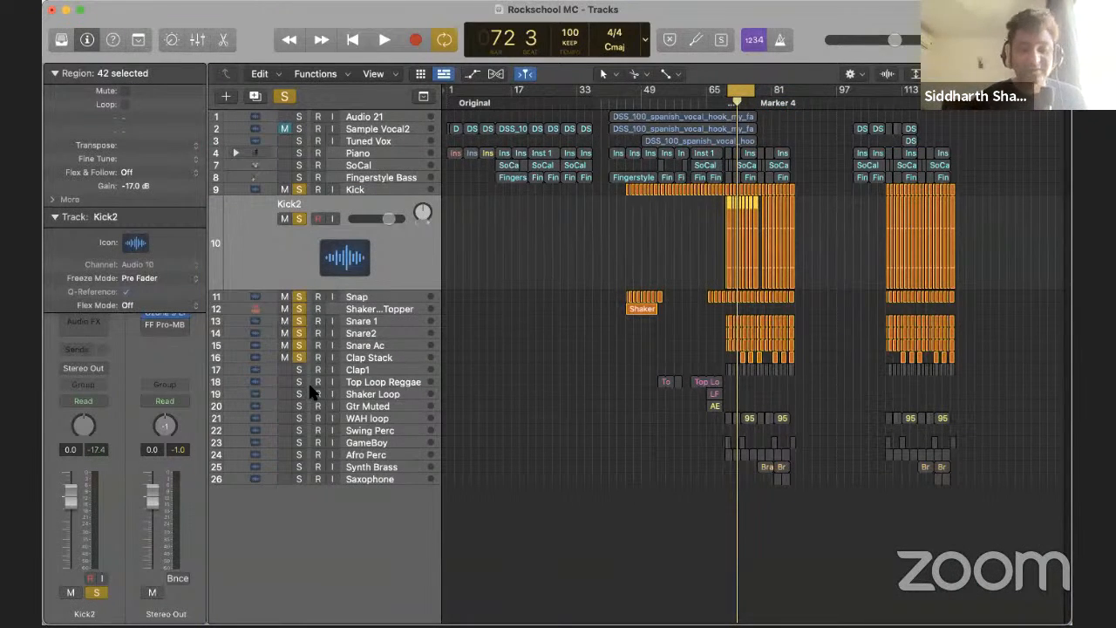
pyautogui.press('x')
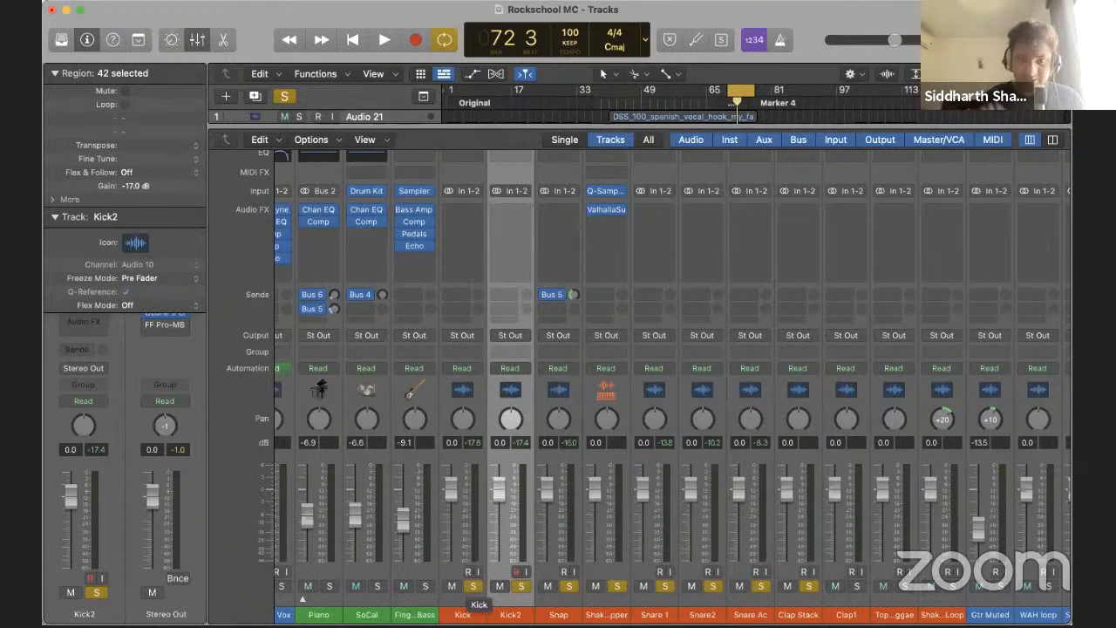
pyautogui.keyDown('alt'); pyautogui.click(516, 585); pyautogui.keyUp('alt')
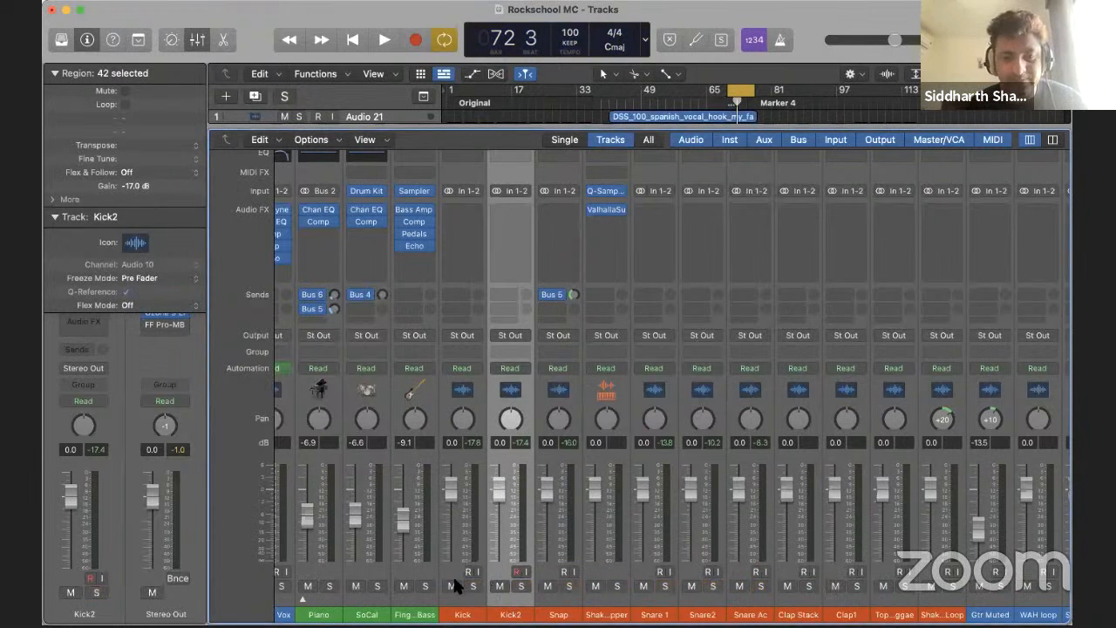
pyautogui.click(471, 583)
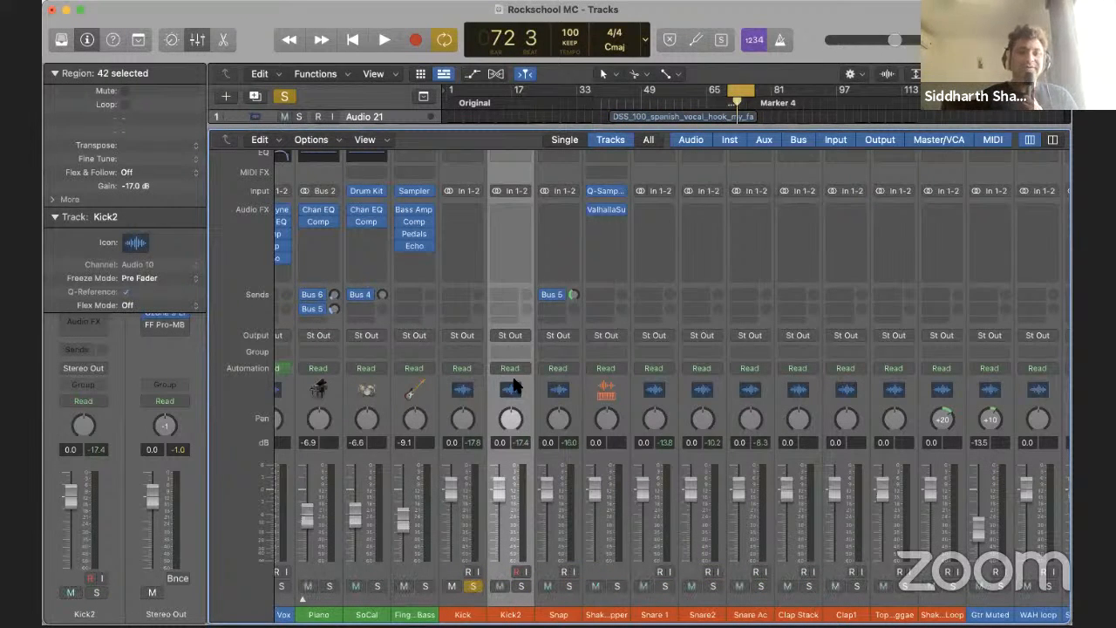
# Select the Kick channel and play the cycle to hear the soloed Kick on its own
pyautogui.click(468, 614)
pyautogui.click(506, 615)
pyautogui.click(470, 613)
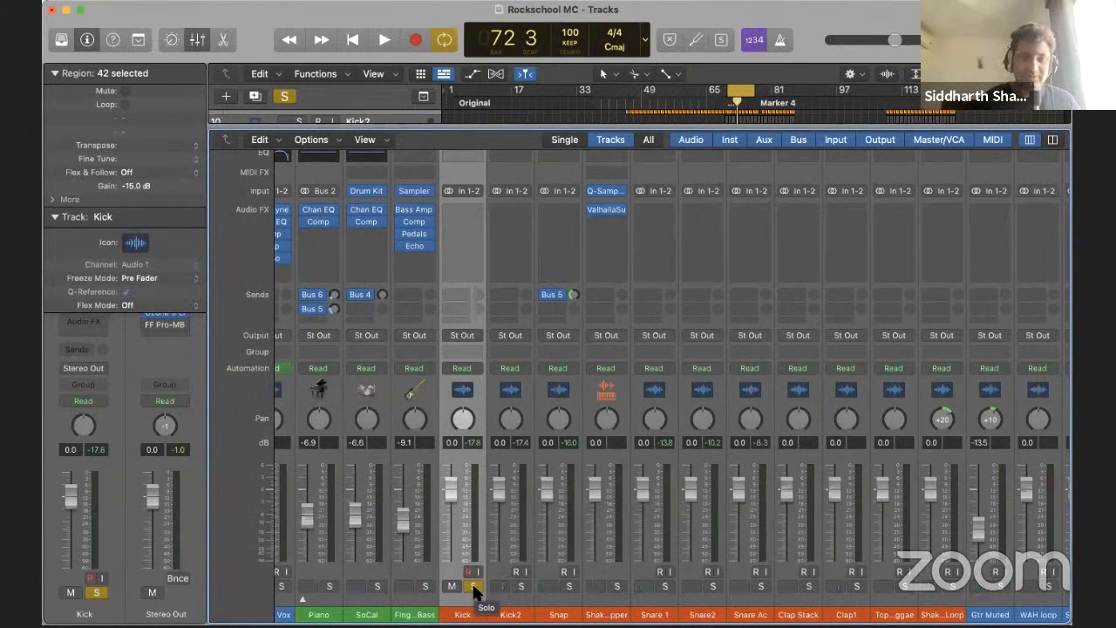
pyautogui.press('space')
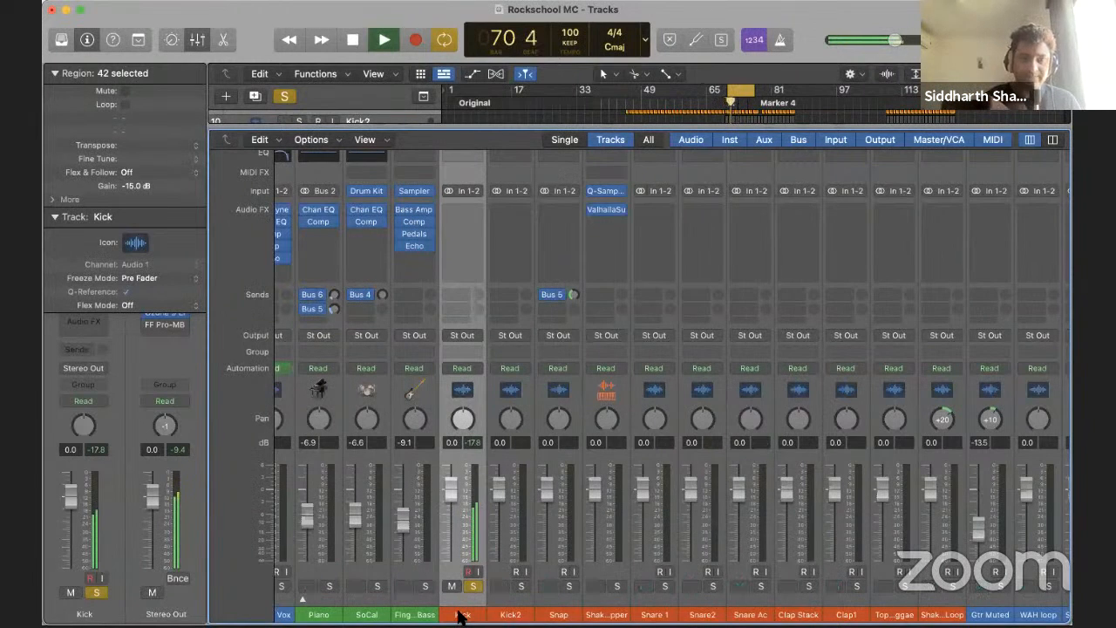
pyautogui.press('space')
# Move the solo from Kick to Kick2 and play the cycle to compare the two kick sounds
pyautogui.click(521, 586)
pyautogui.click(472, 586)
pyautogui.press('space')
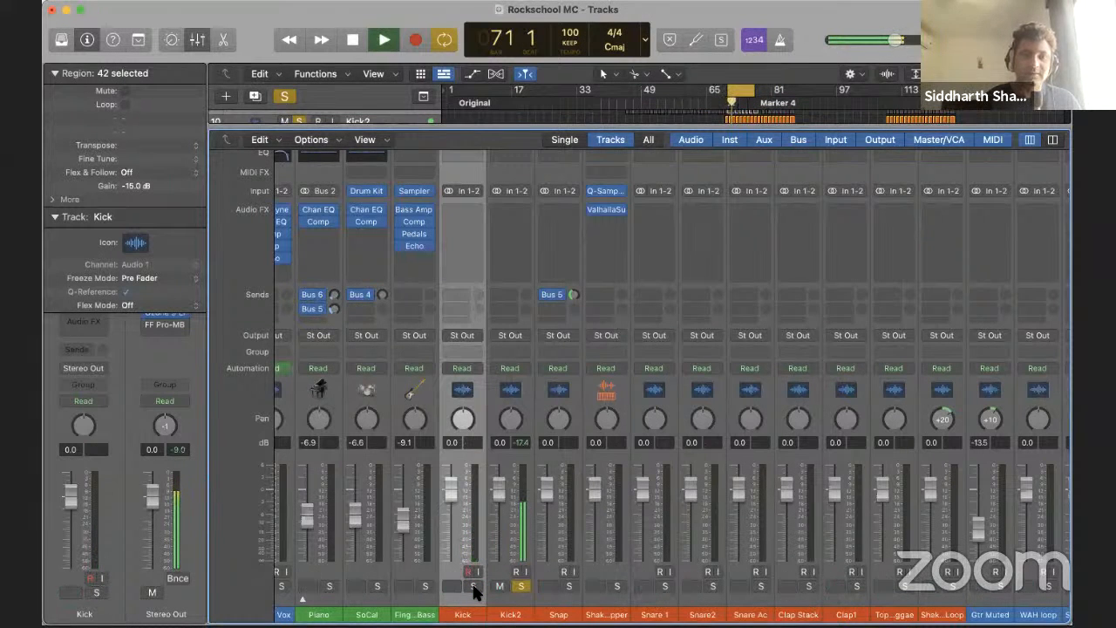
pyautogui.press('space')
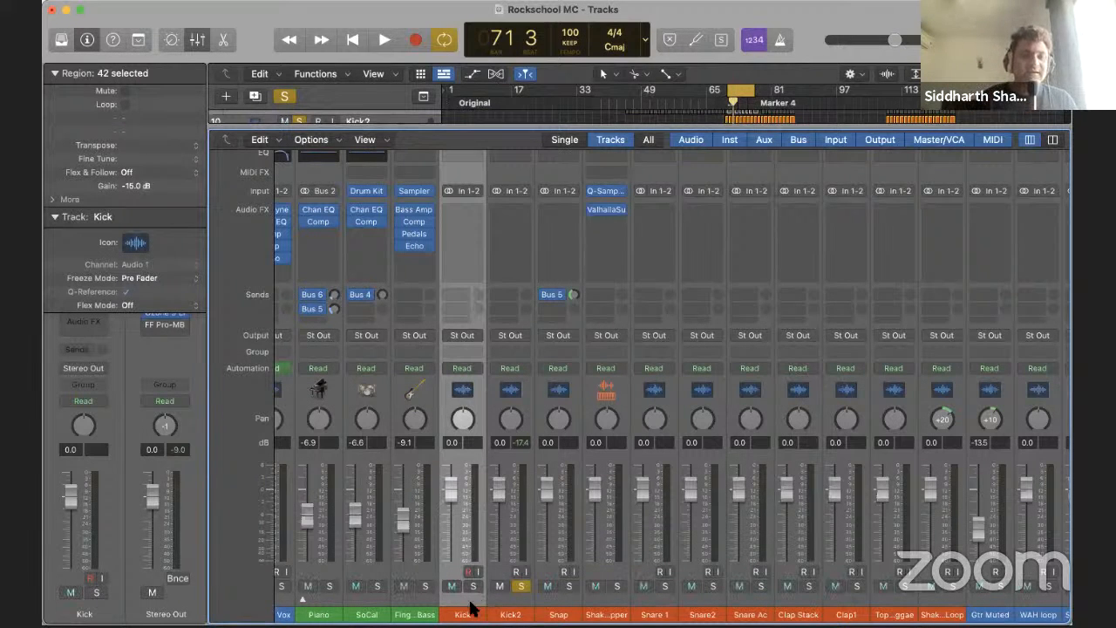
# Examine the Kick2, Shaker Reverse Topper, Snare 1 and Kick channels in turn, ending with Kick2 selected
pyautogui.click(516, 616)
pyautogui.click(604, 616)
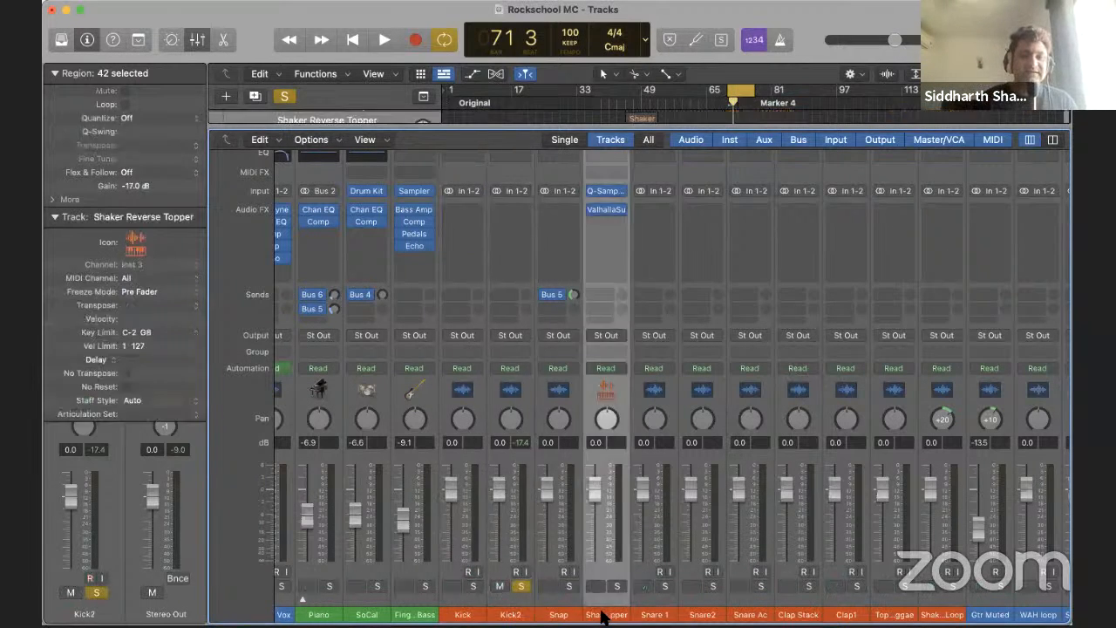
pyautogui.click(654, 615)
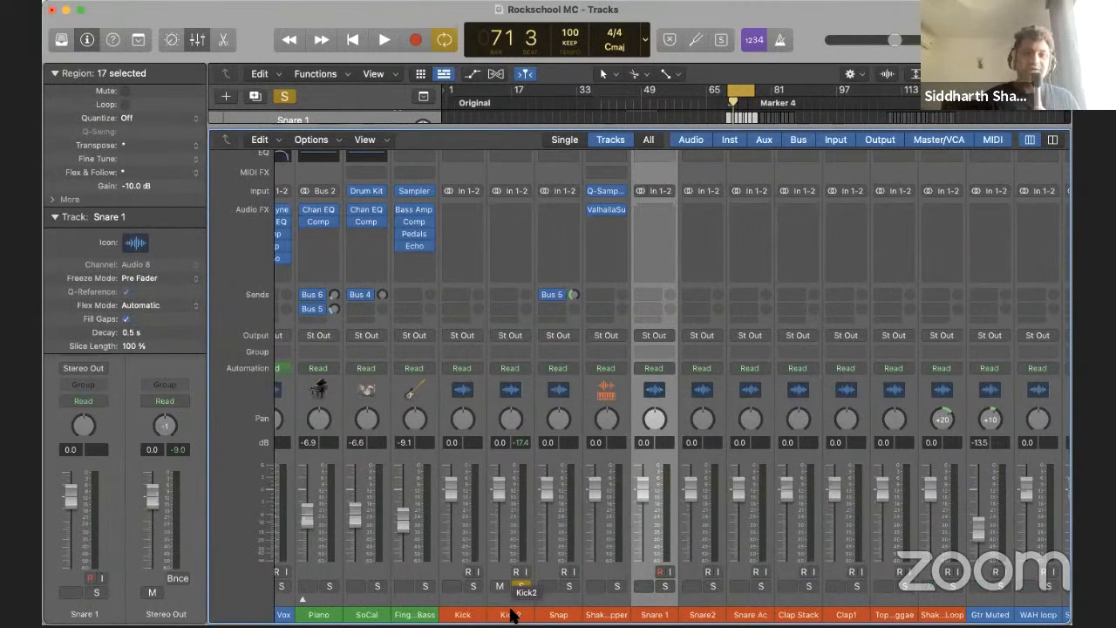
pyautogui.click(512, 616)
pyautogui.click(464, 617)
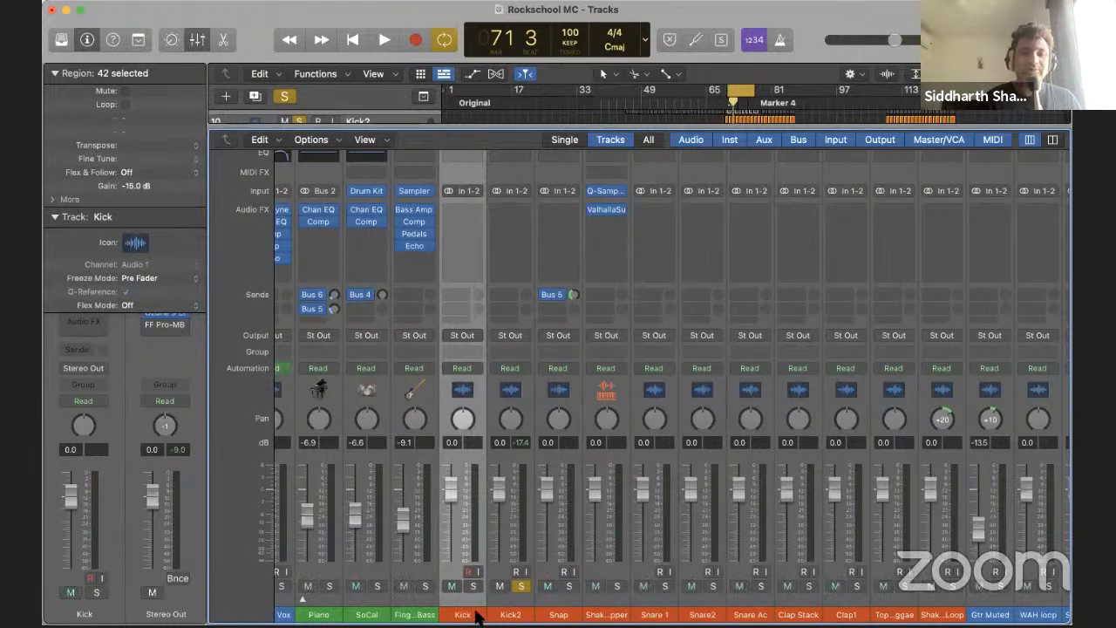
pyautogui.click(504, 615)
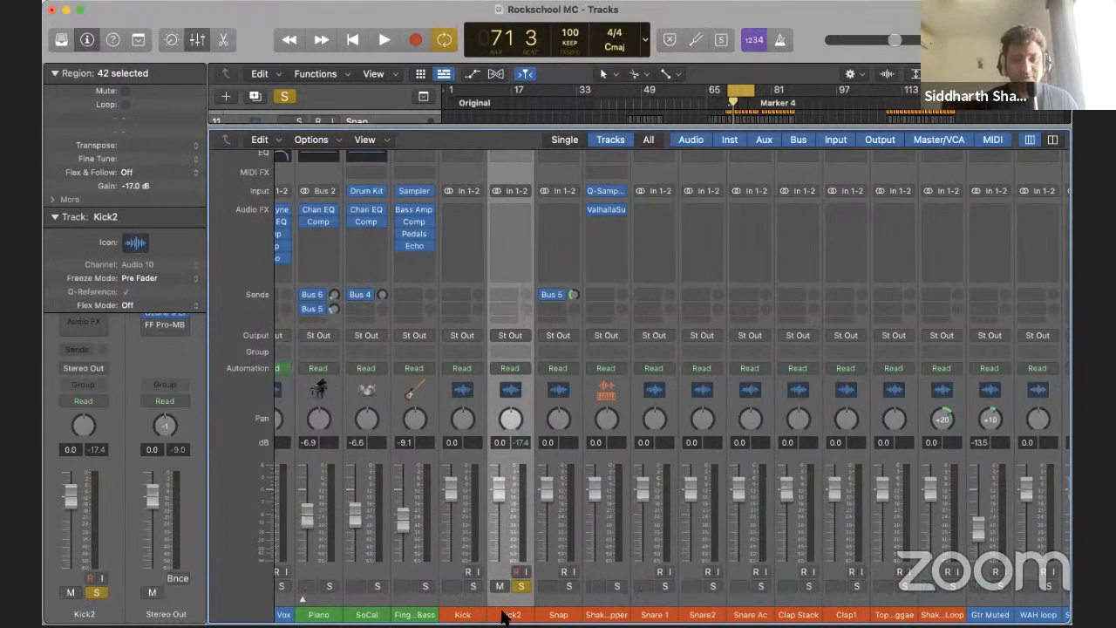
# Solo Kick in place of Kick2 and play the cycle twice to listen to its sound
pyautogui.click(472, 583)
pyautogui.click(520, 585)
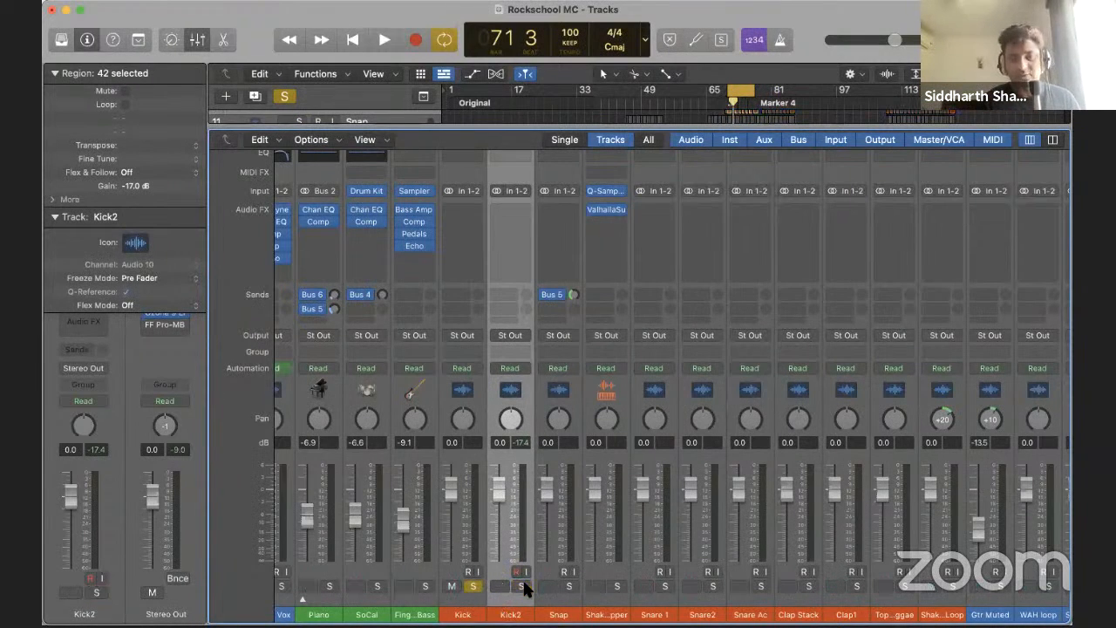
pyautogui.press('space')
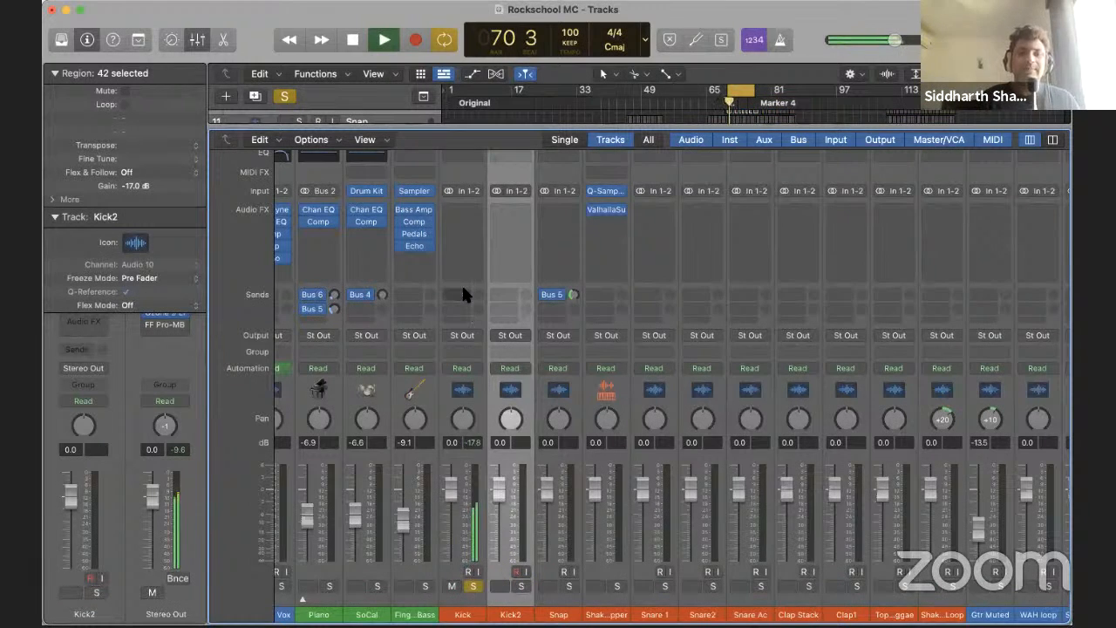
pyautogui.press('space')
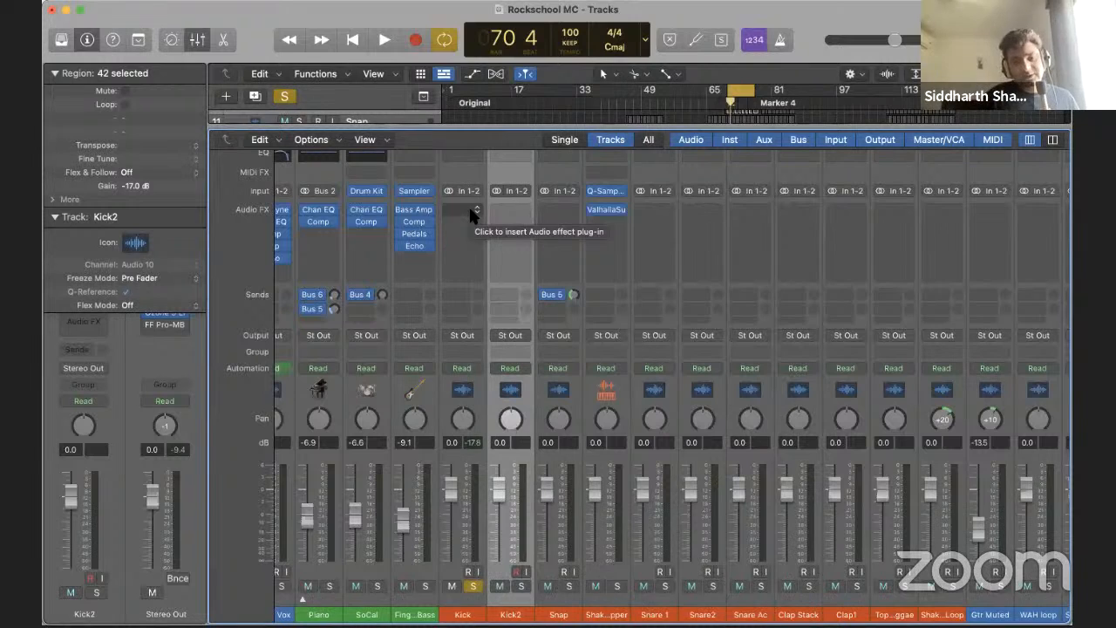
pyautogui.press('space')
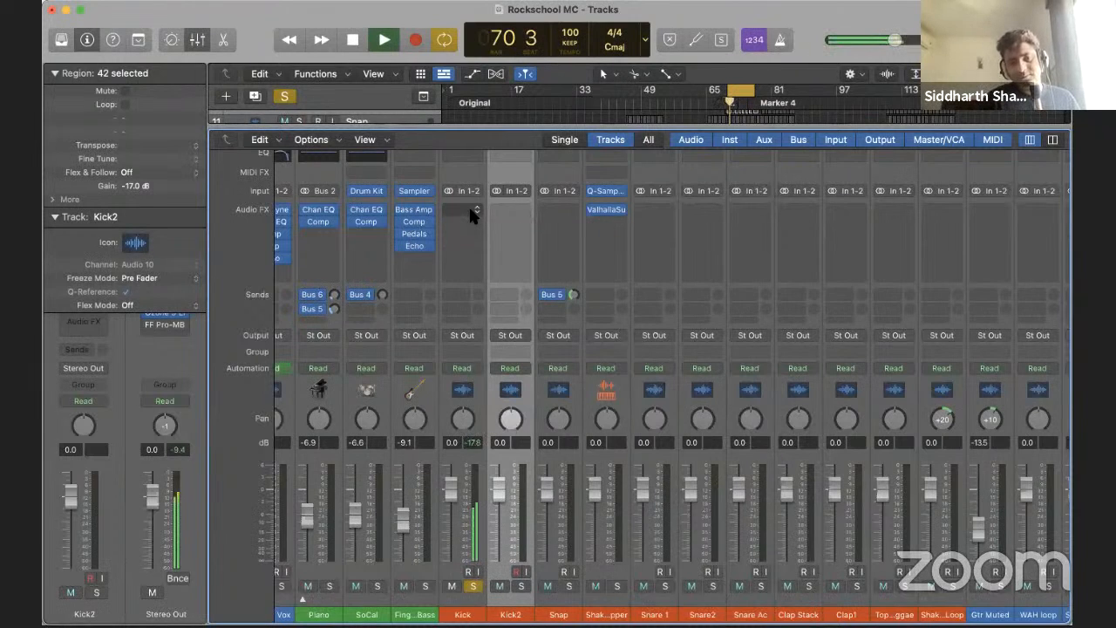
pyautogui.press('space')
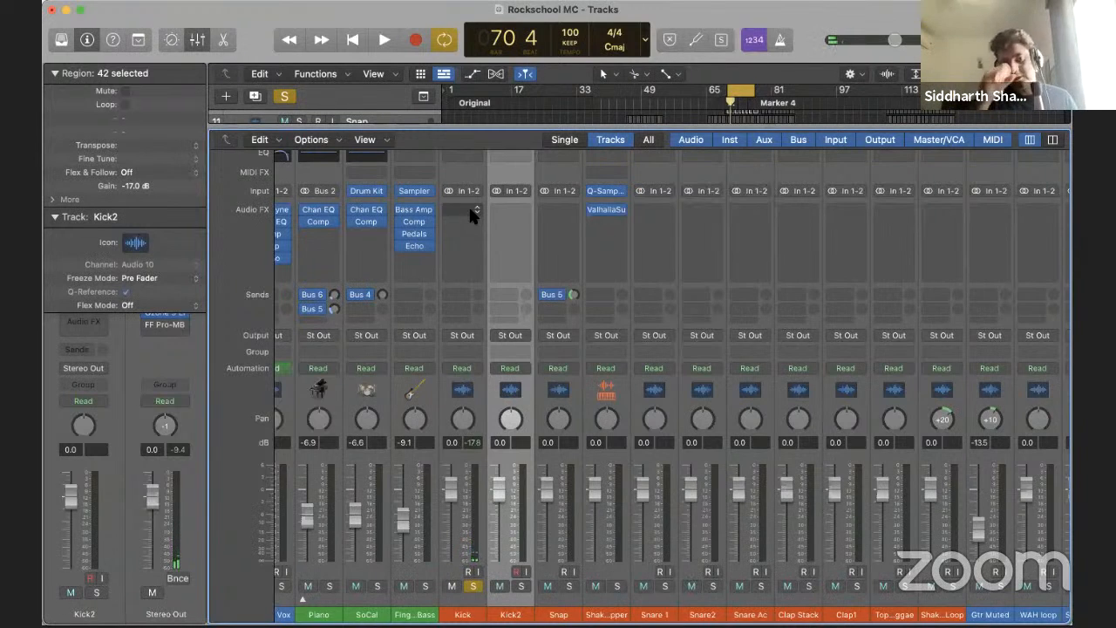
# Open the plug-in choices for the first empty audio effect slot on the Kick channel
pyautogui.click(471, 215)
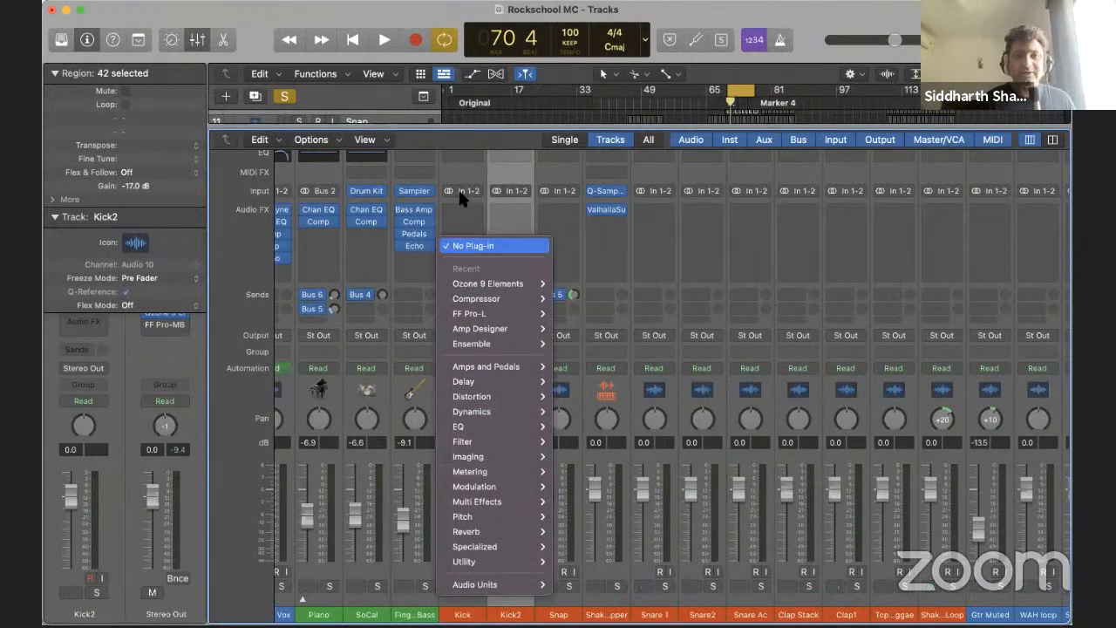
# Insert a stereo Channel EQ in the first audio effect slot of the Kick track
pyautogui.click(454, 216)
pyautogui.click(454, 217)
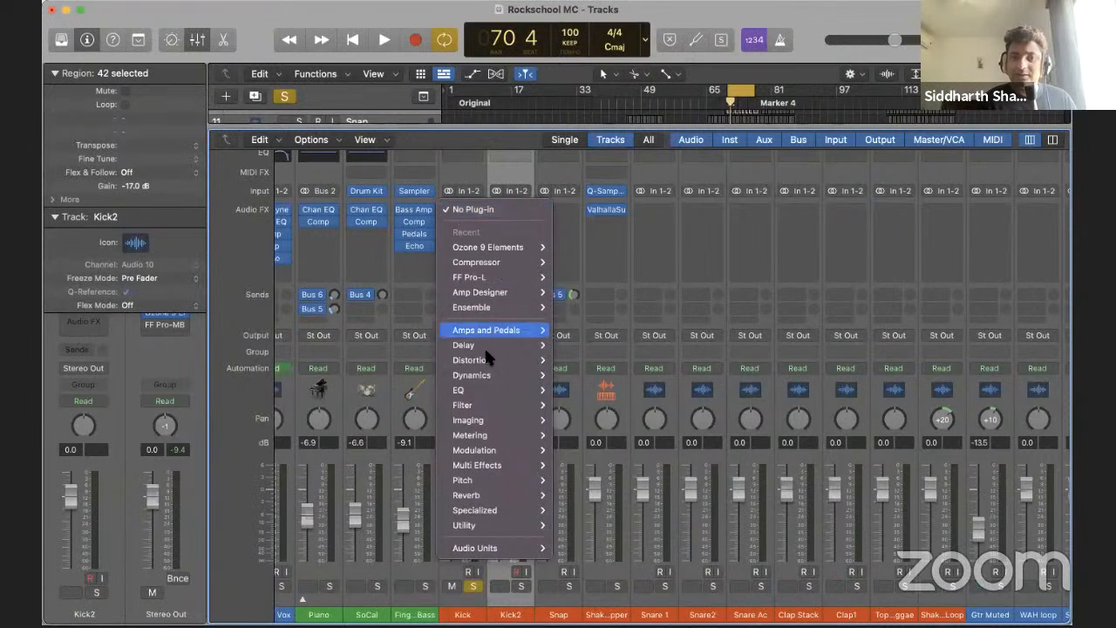
pyautogui.moveTo(488, 389)
pyautogui.moveTo(611, 386)
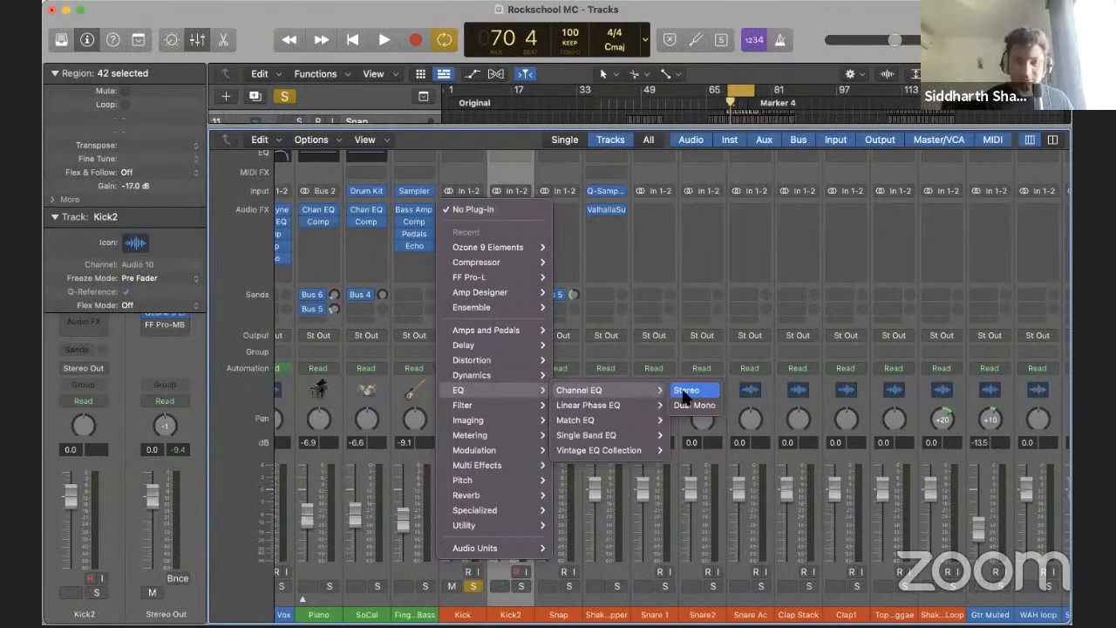
pyautogui.click(682, 390)
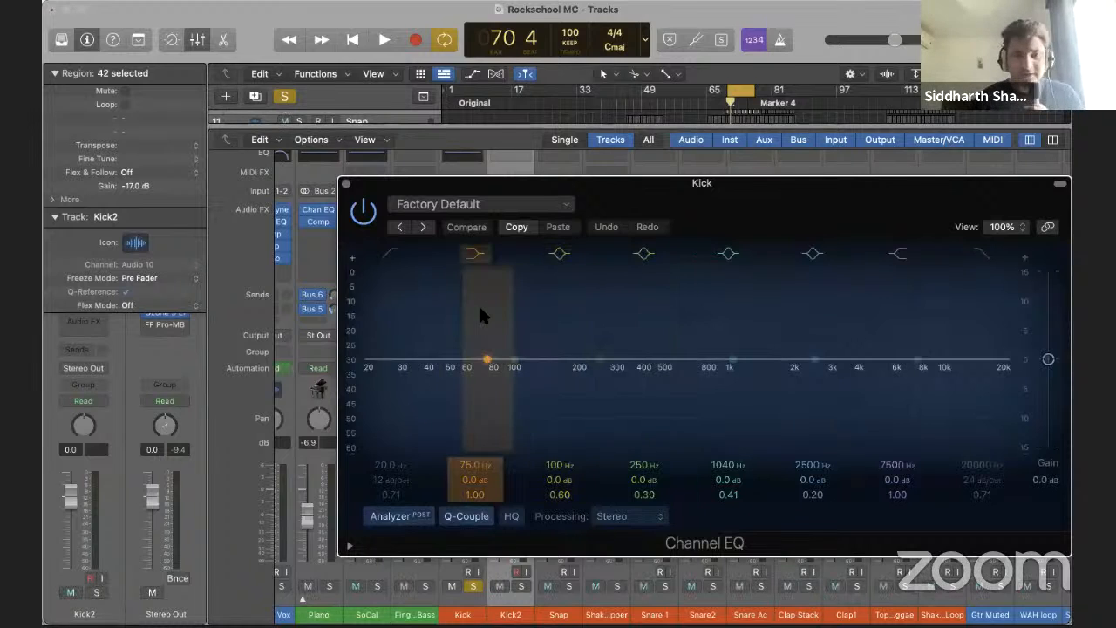
# Play the looped kick section several times and examine its frequency spectrum in the EQ analyzer
pyautogui.press('space')
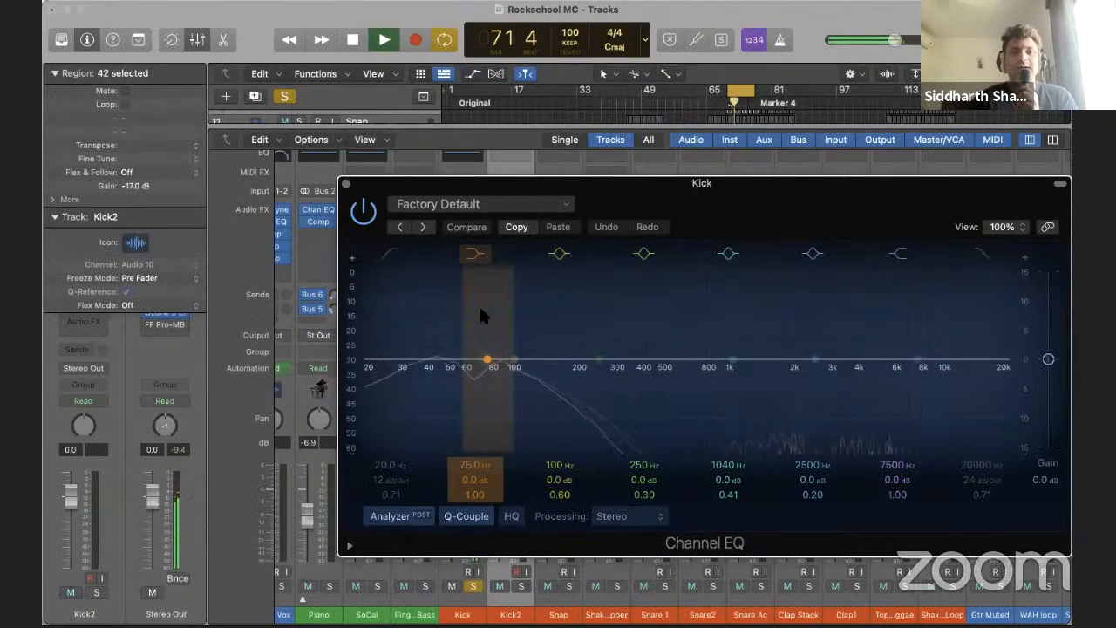
pyautogui.press('space')
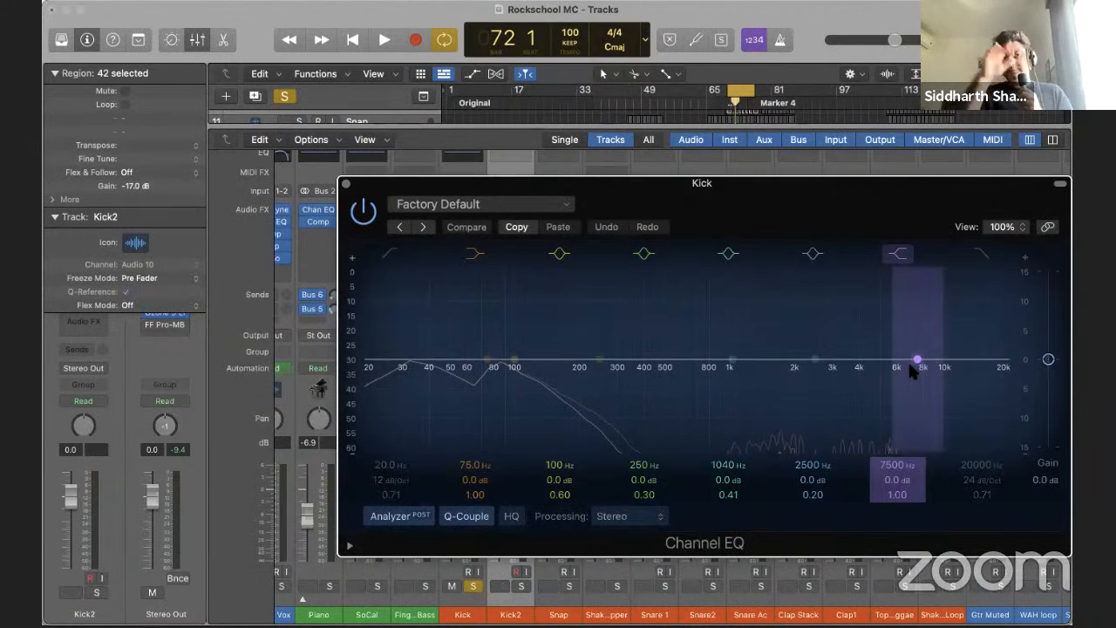
pyautogui.press('space')
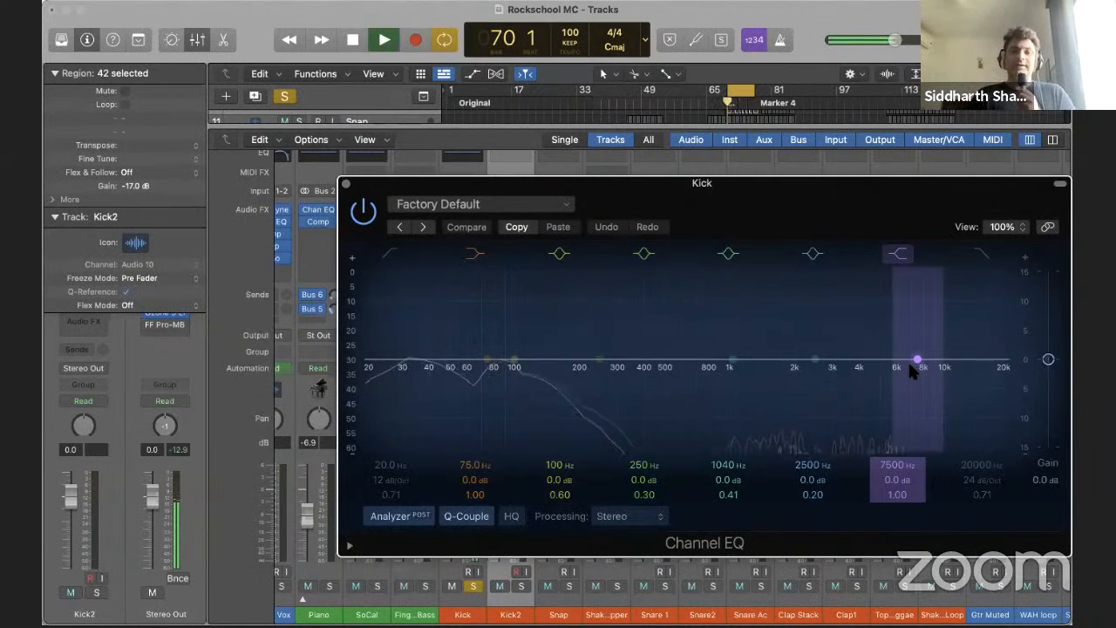
pyautogui.press('space')
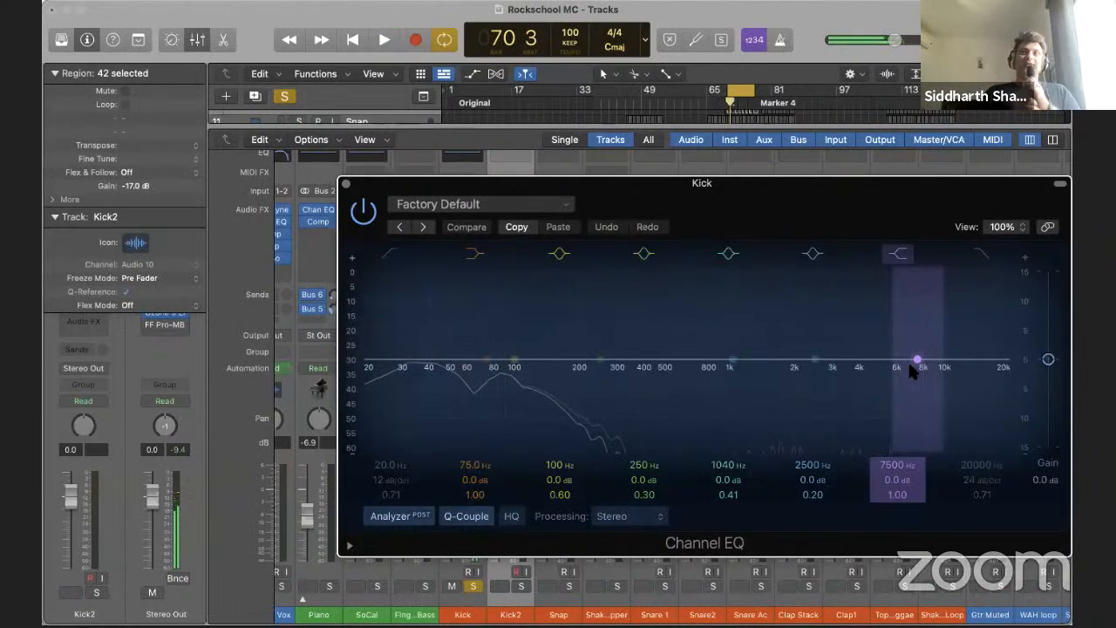
pyautogui.press('space')
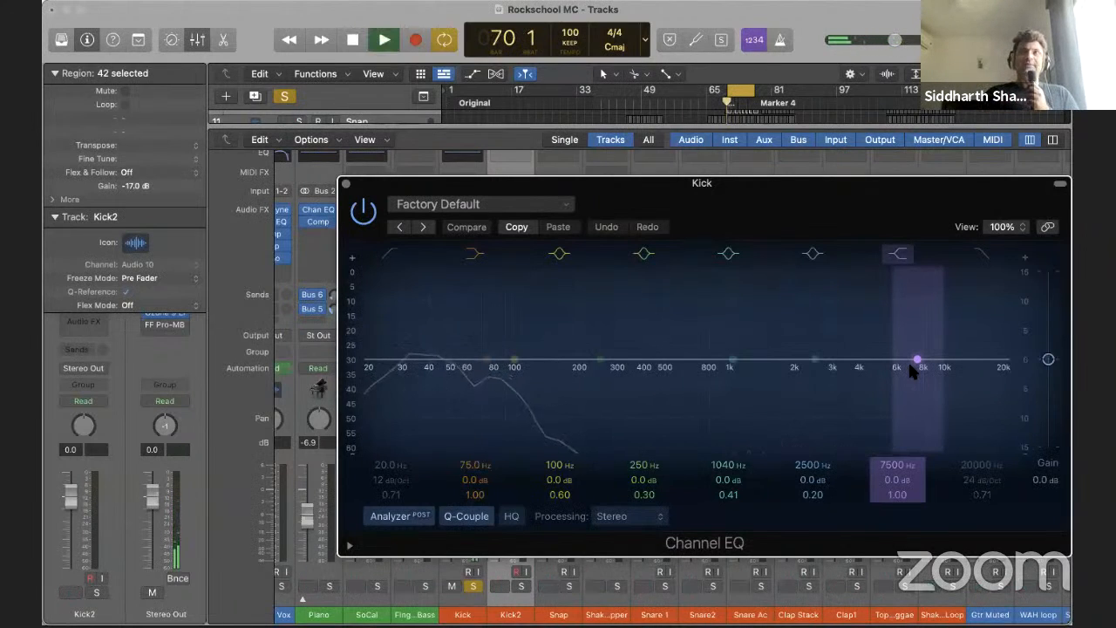
pyautogui.press('space')
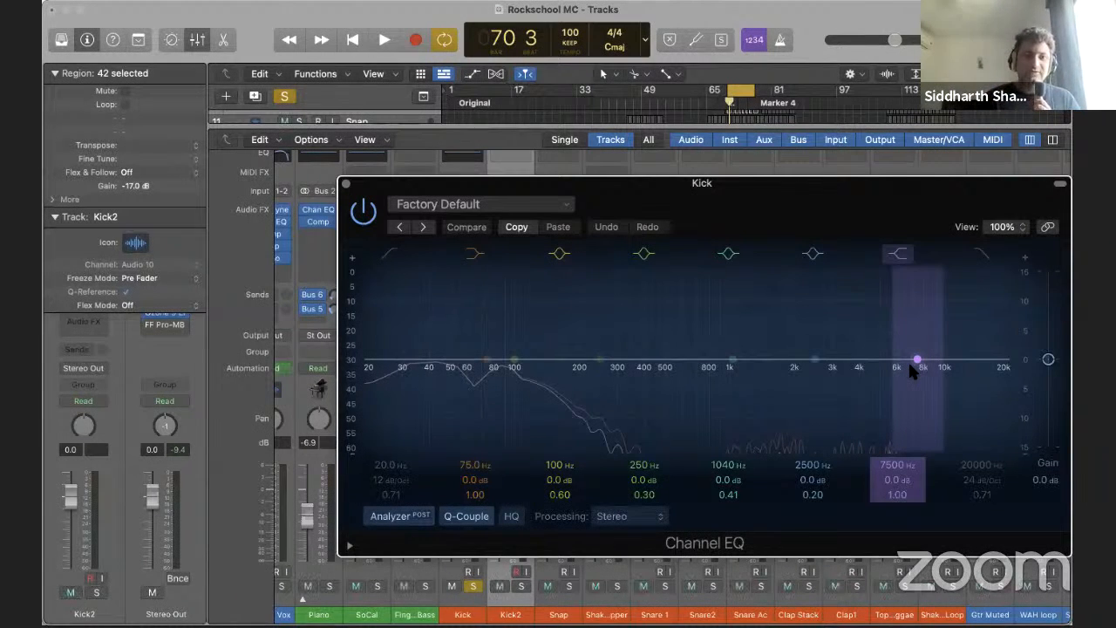
pyautogui.press('space')
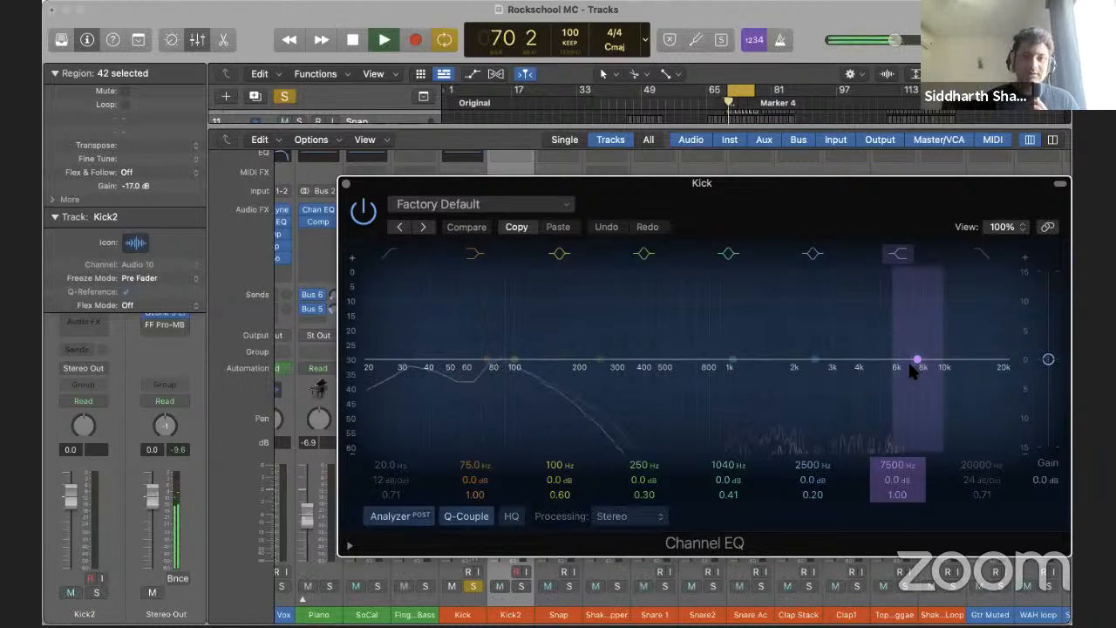
pyautogui.press('space')
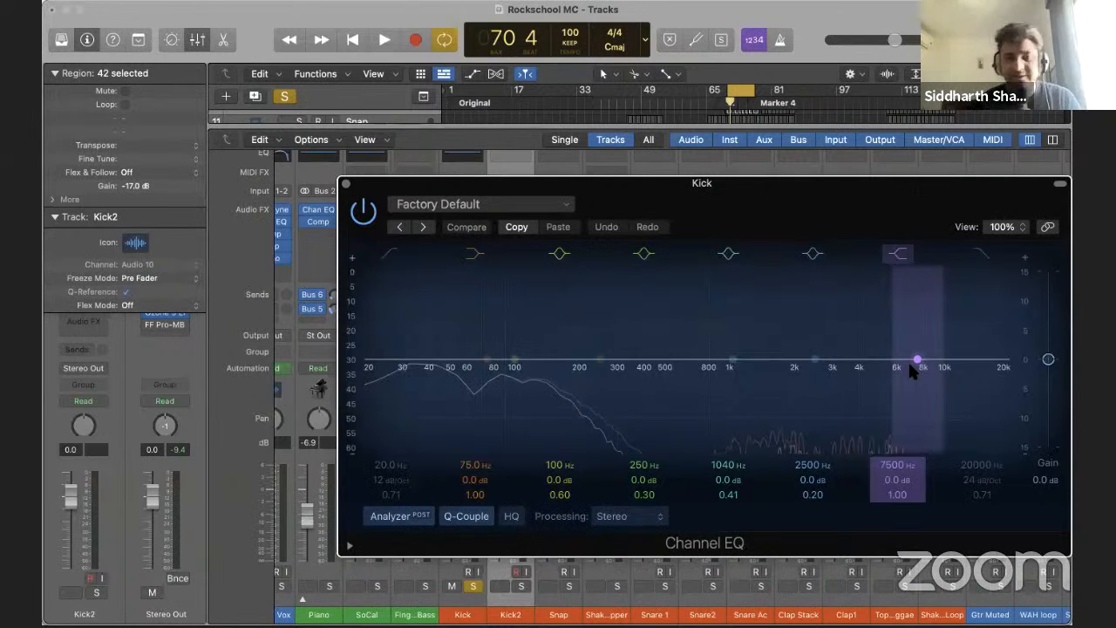
# Enable the low-cut band at 28.4 Hz with a 48 dB/Oct slope and Q 0.57, and audition it
pyautogui.click(389, 488)
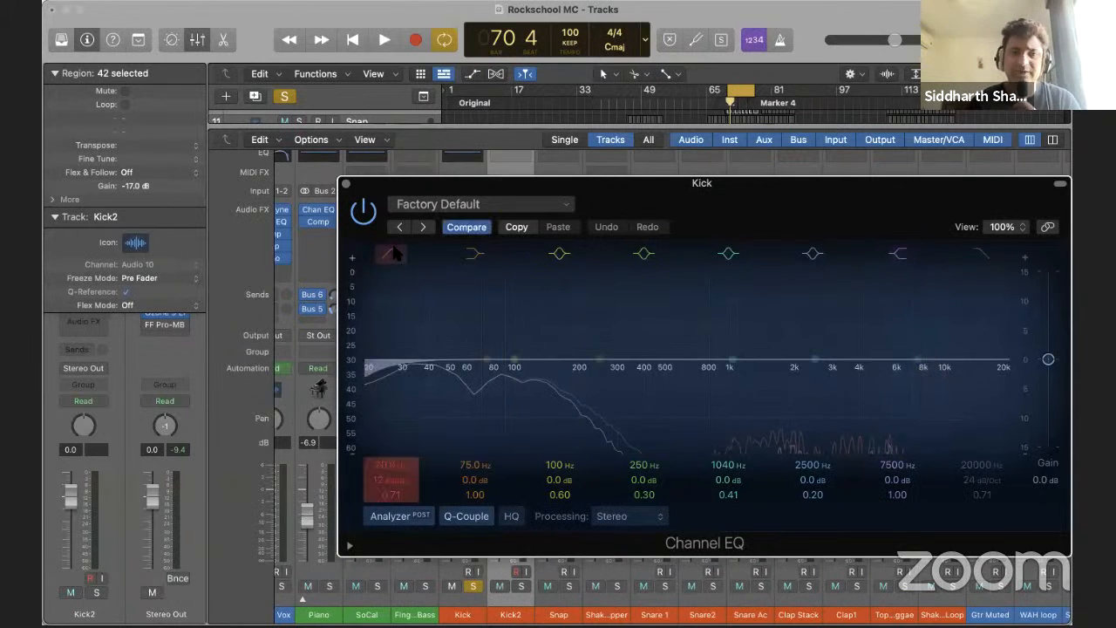
pyautogui.moveTo(396, 485); pyautogui.dragTo(394, 473)
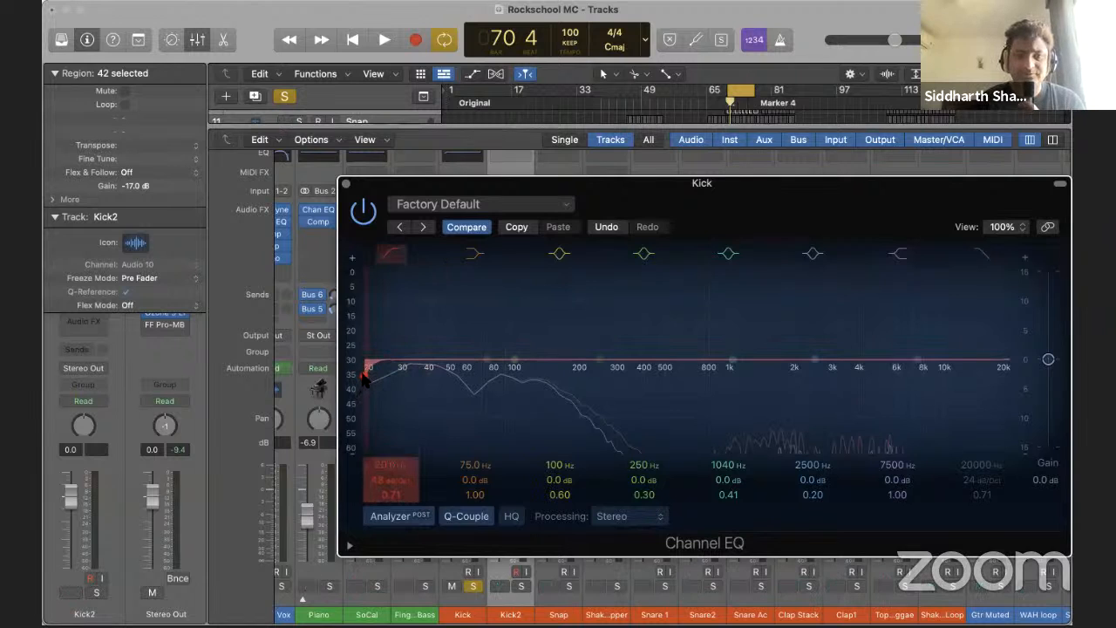
pyautogui.moveTo(377, 375); pyautogui.dragTo(397, 384)
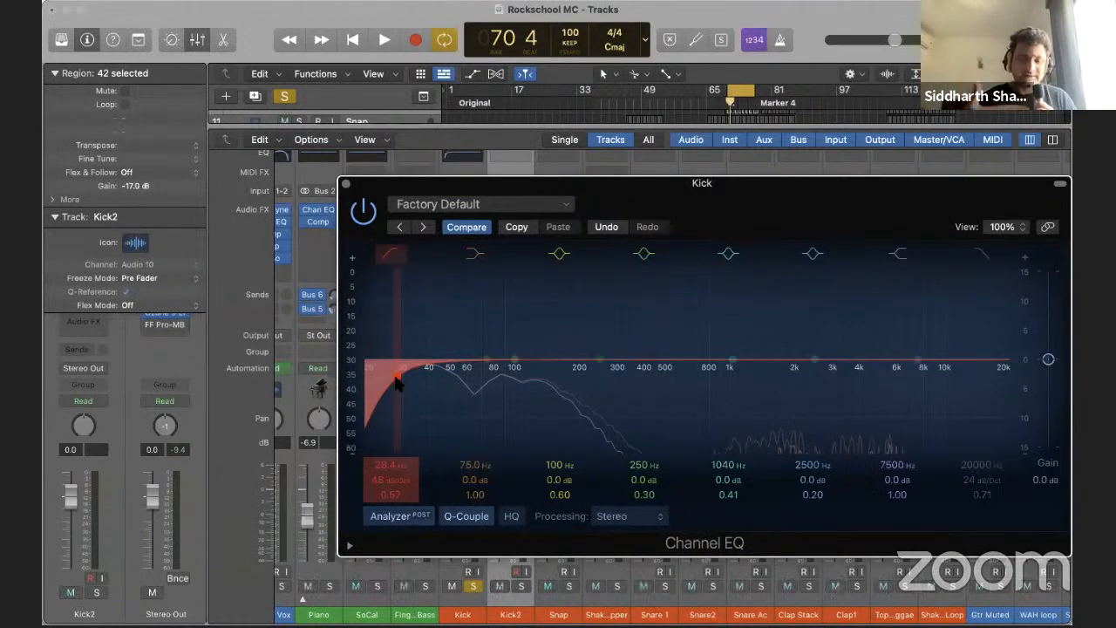
pyautogui.press('space')
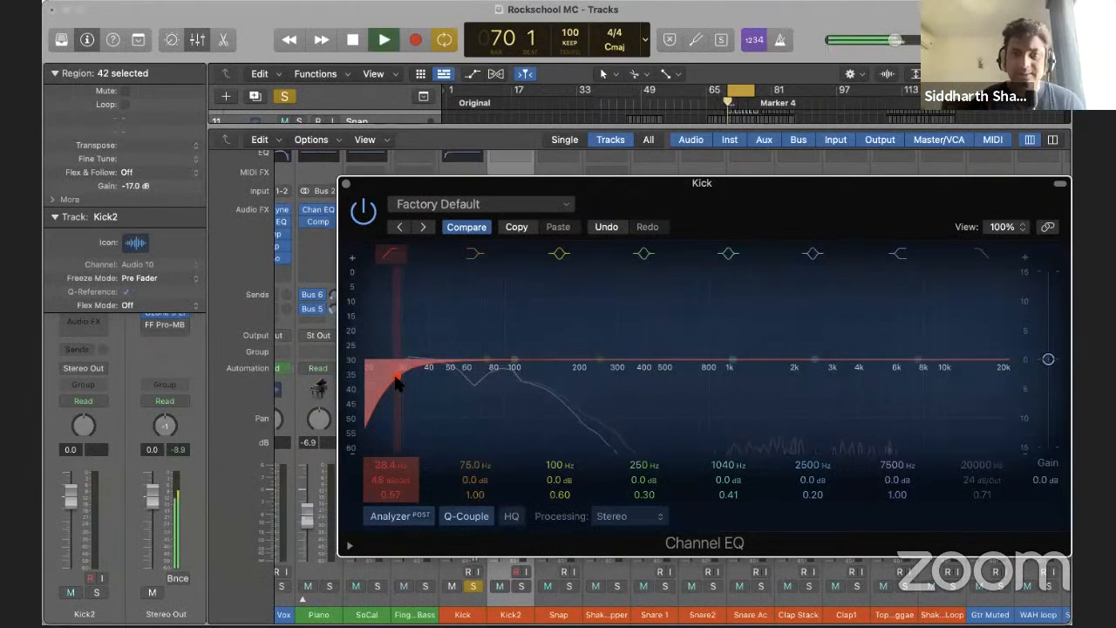
pyautogui.press('space')
# Set the low-shelf band to 34.6 Hz with a gain of -9.4 dB while the kick plays
pyautogui.moveTo(488, 361); pyautogui.dragTo(410, 390)
pyautogui.press('space')
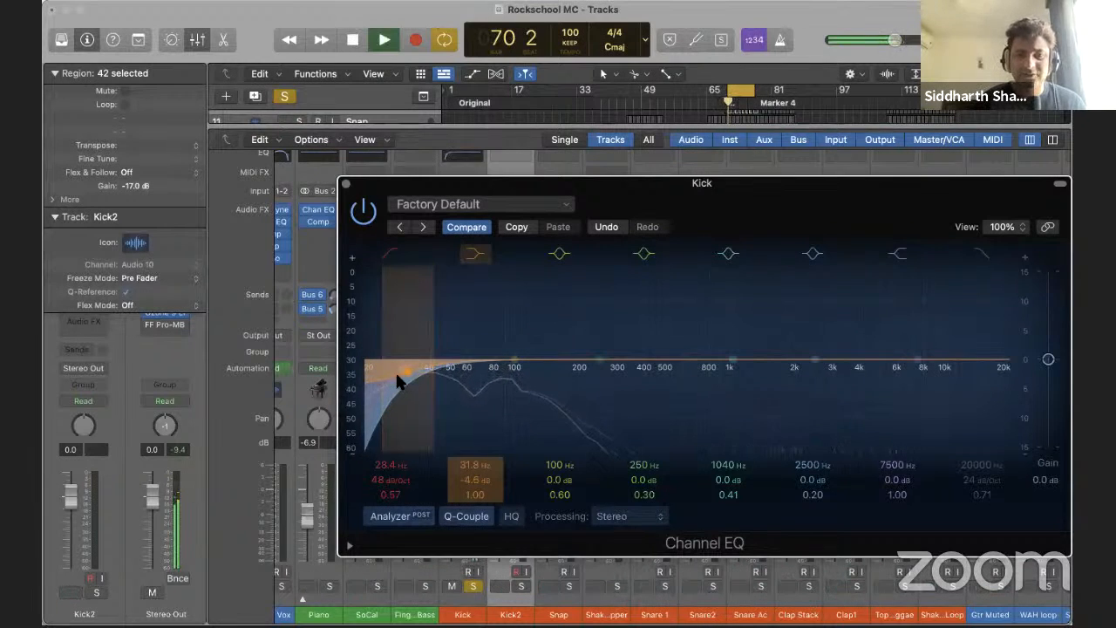
pyautogui.moveTo(407, 374); pyautogui.dragTo(416, 400)
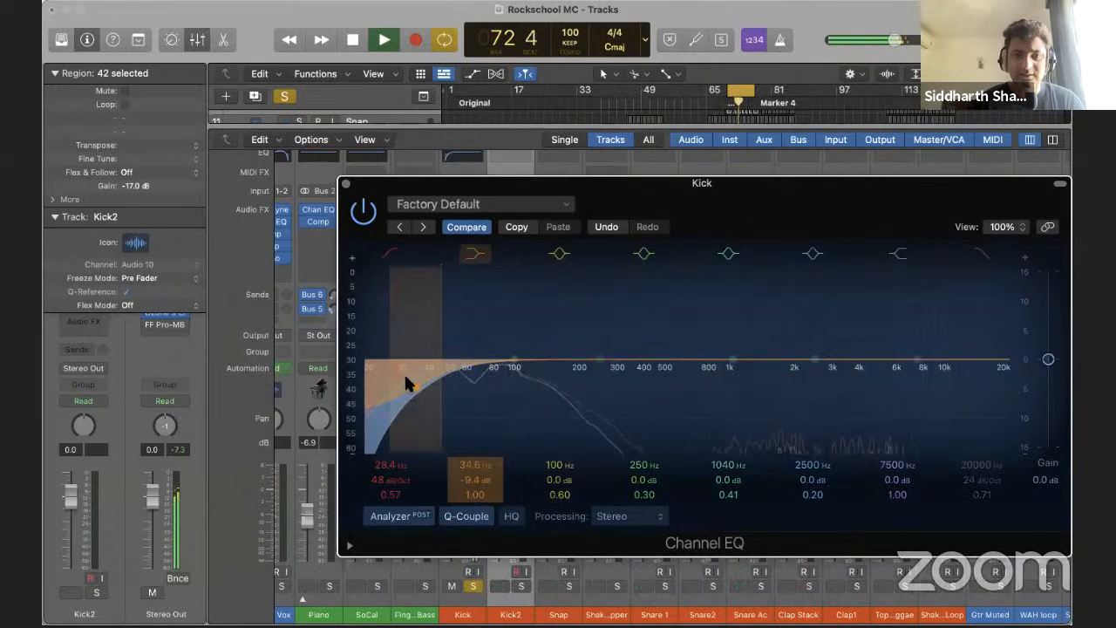
# Bypass and re-enable the Channel EQ to compare the kick with and without the low-end cuts
pyautogui.click(364, 210)
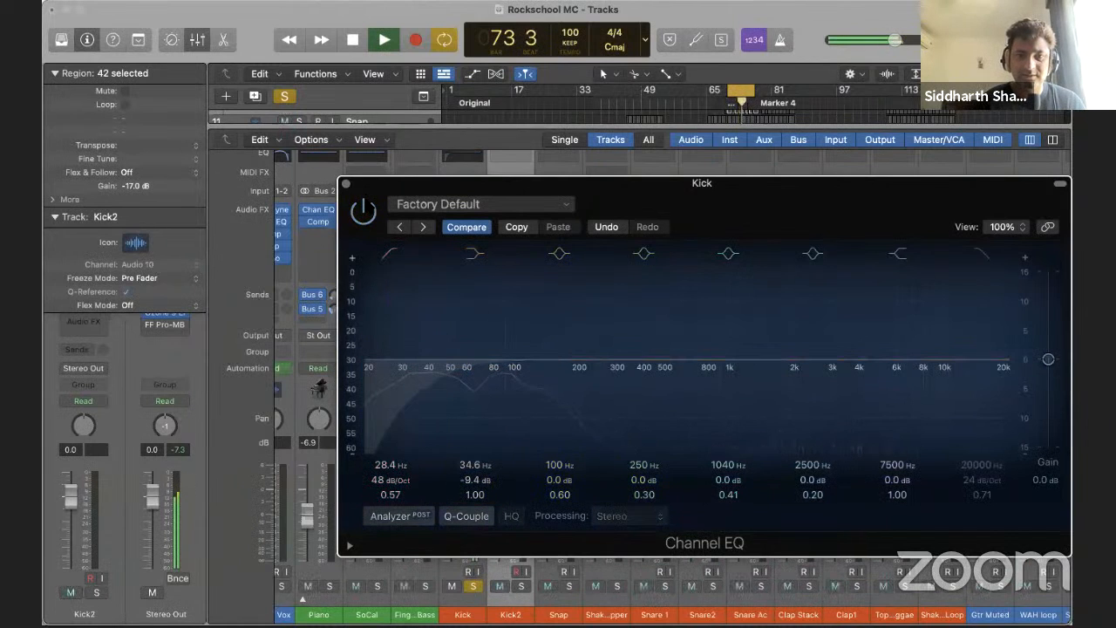
pyautogui.click(363, 210)
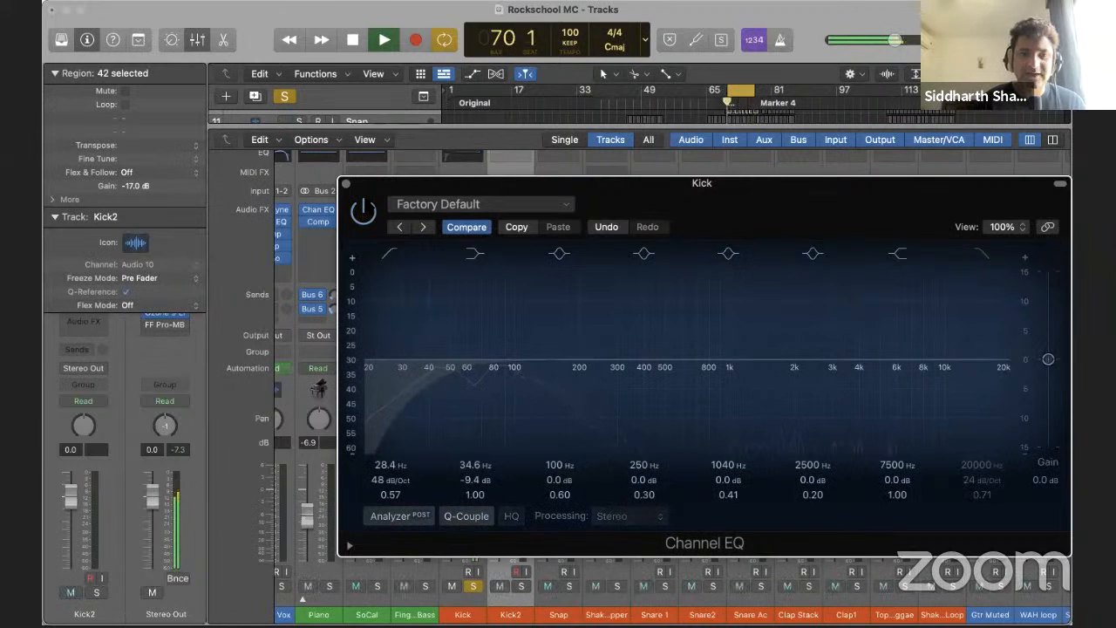
pyautogui.press('space')
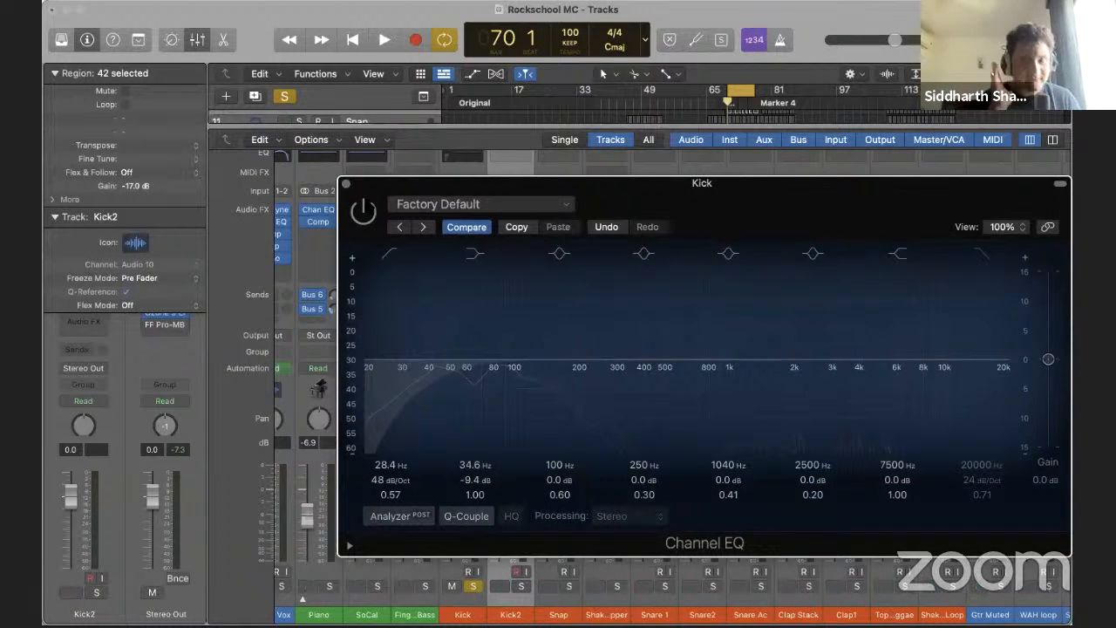
pyautogui.press('space')
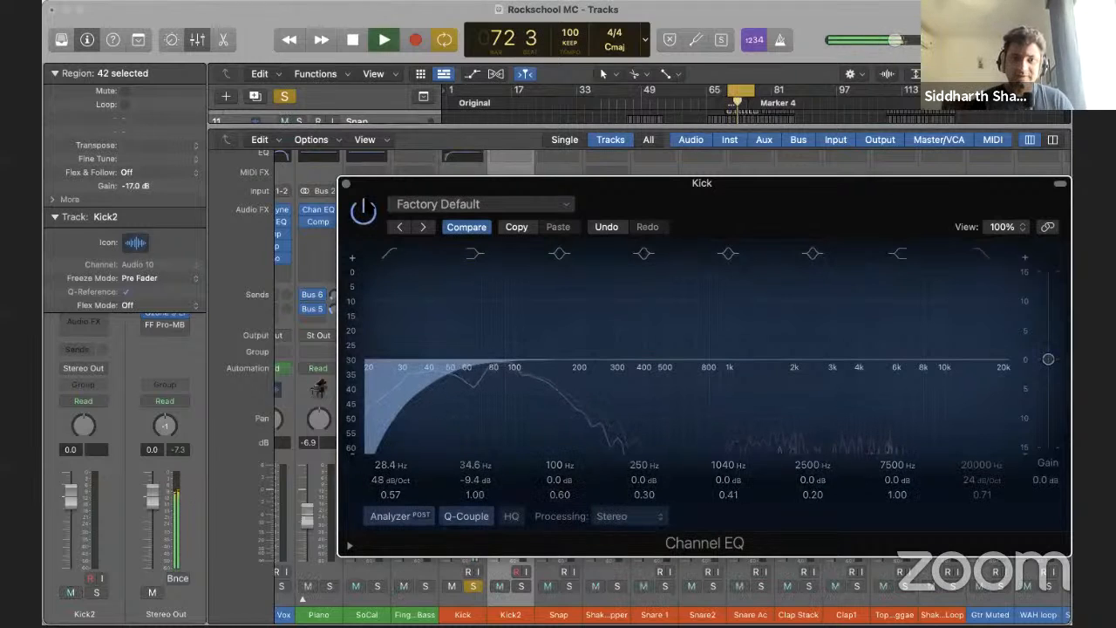
pyautogui.press('space')
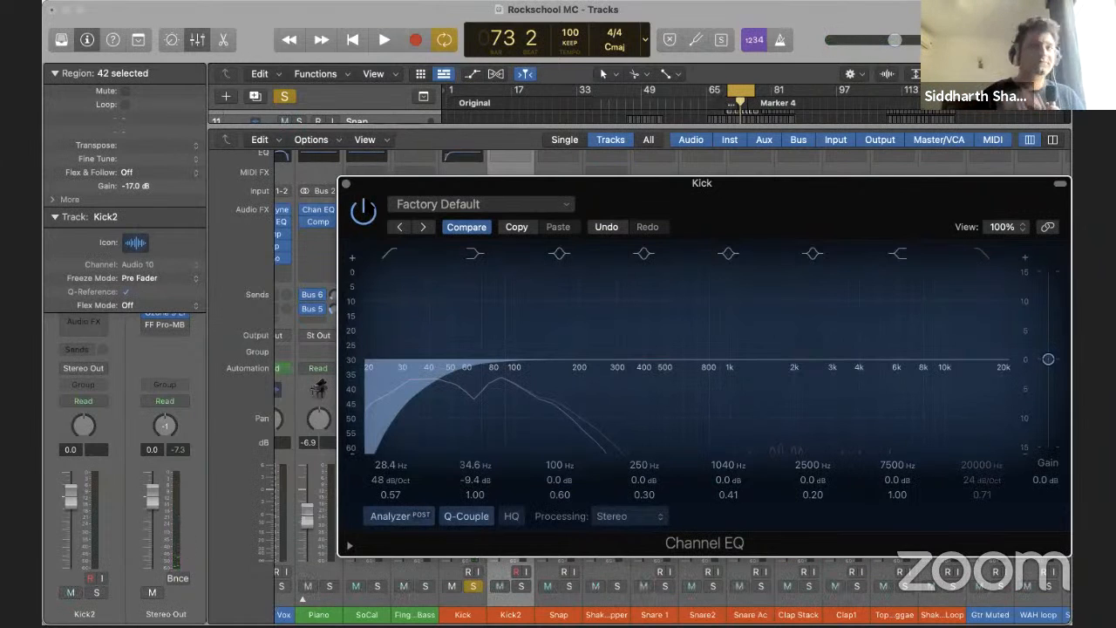
pyautogui.click(363, 211)
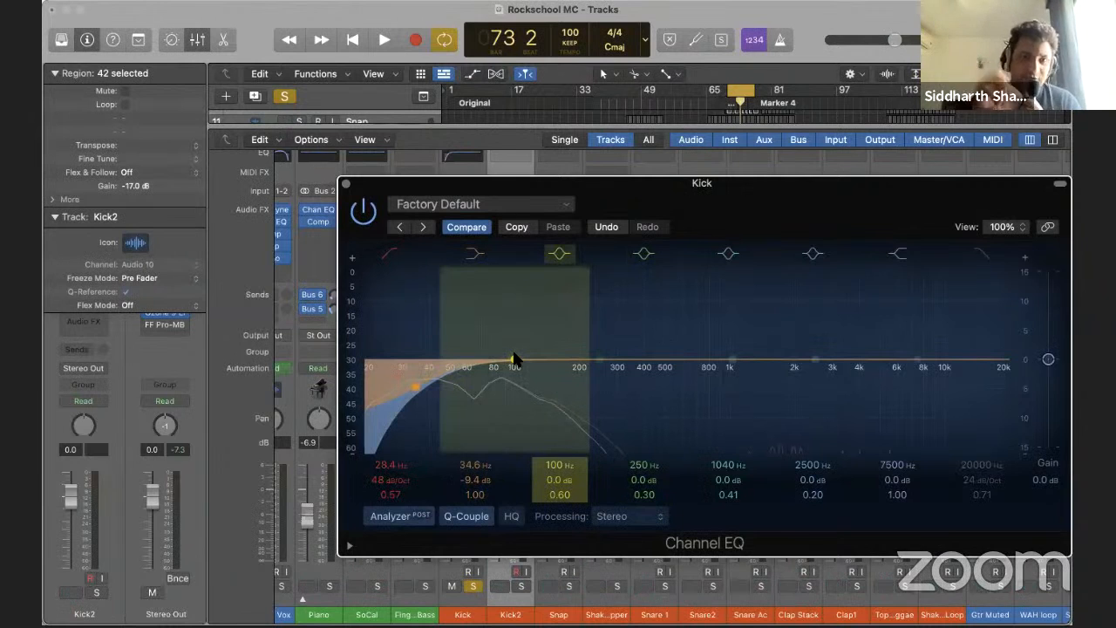
# Sweep a boost with the 100 Hz bell band through the kick's lows, then set it to 83.5 Hz, -2.0 dB, Q 4.50
pyautogui.moveTo(514, 359); pyautogui.dragTo(479, 263)
pyautogui.press('space')
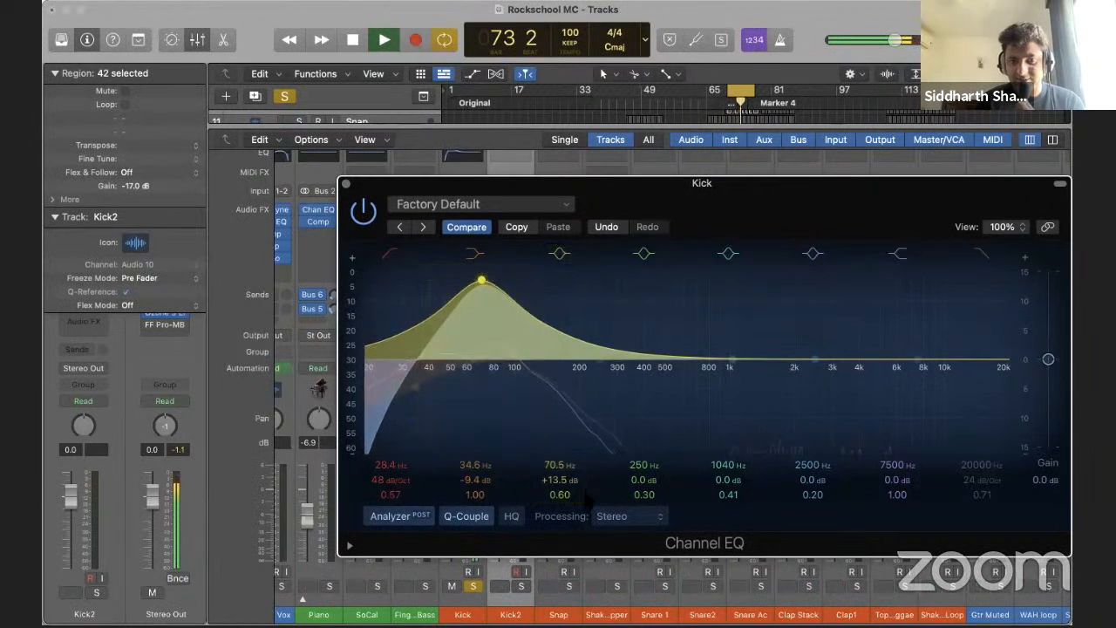
pyautogui.scroll(5, 560, 497)
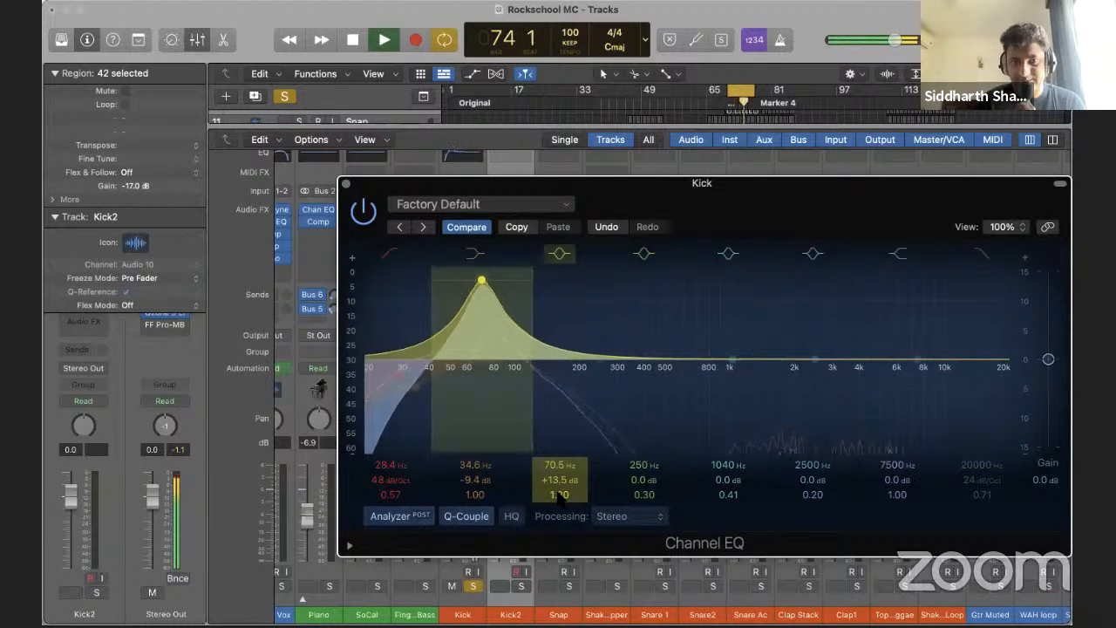
pyautogui.moveTo(482, 280); pyautogui.dragTo(431, 278)
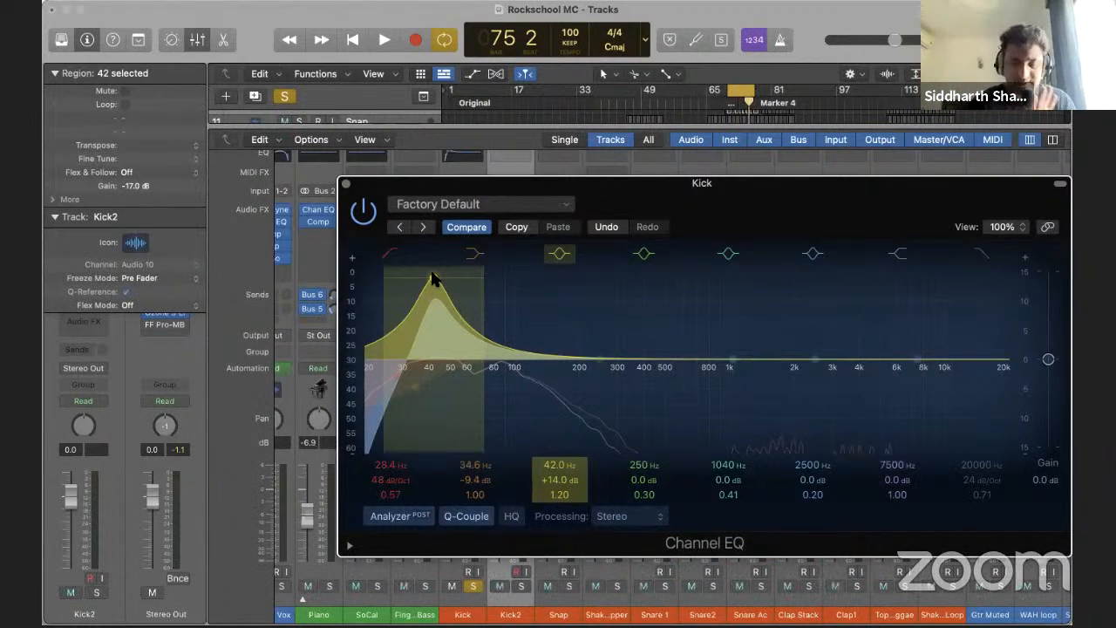
pyautogui.press('space')
pyautogui.moveTo(432, 277); pyautogui.dragTo(497, 268)
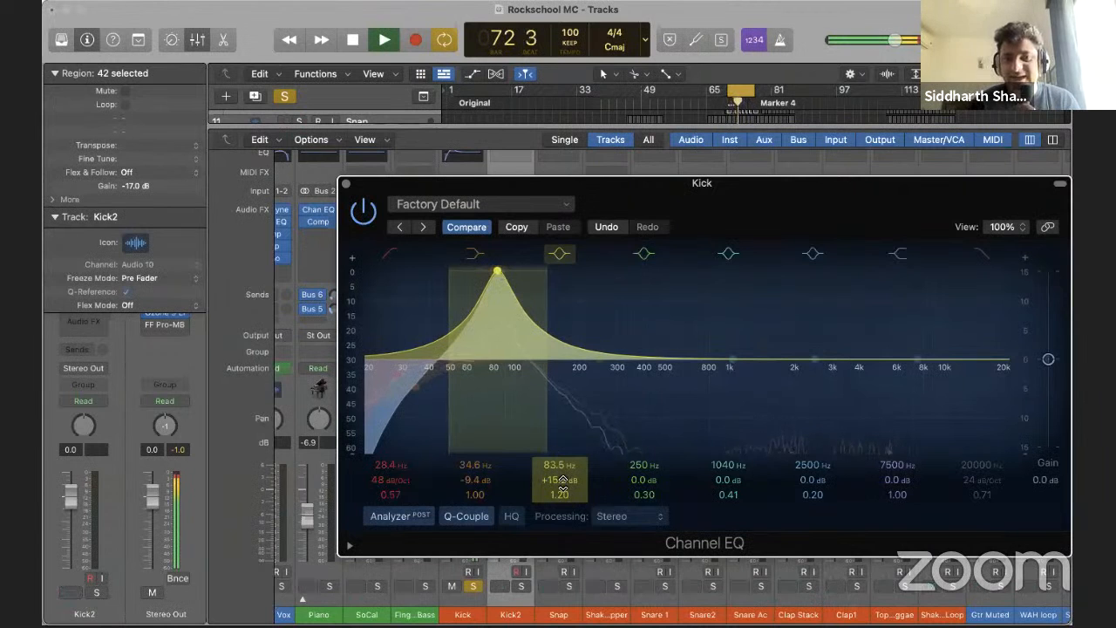
pyautogui.moveTo(563, 482)
pyautogui.mouseDown()
pyautogui.moveTo(563, 532)
pyautogui.moveTo(559, 463)
pyautogui.mouseUp()
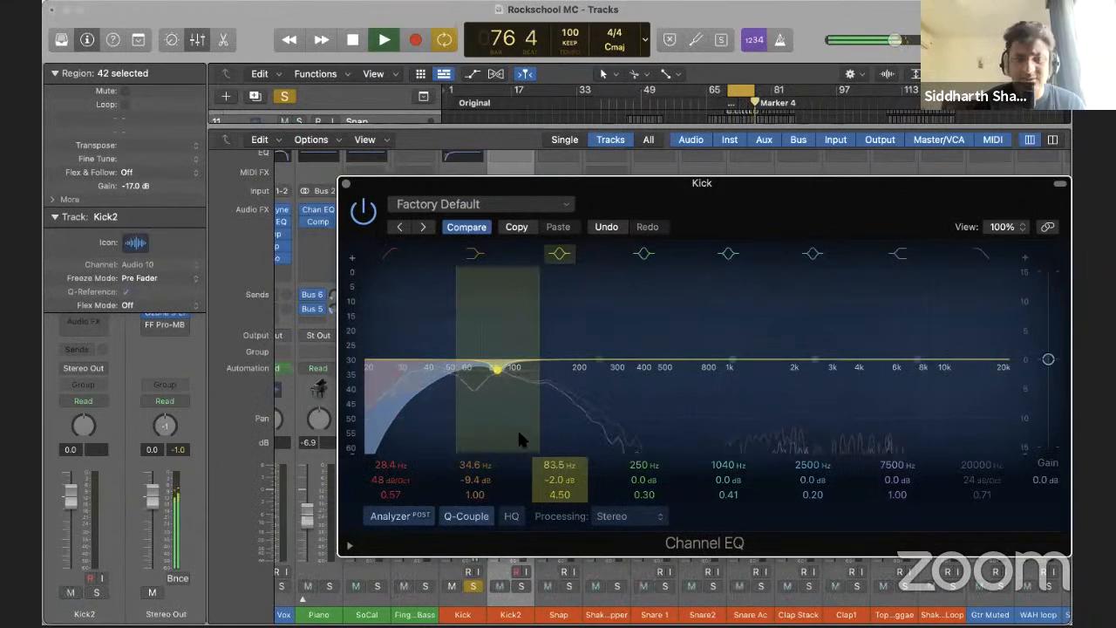
# Toggle the EQ bypass during playback to check the effect of the 83.5 Hz cut
pyautogui.click(363, 210)
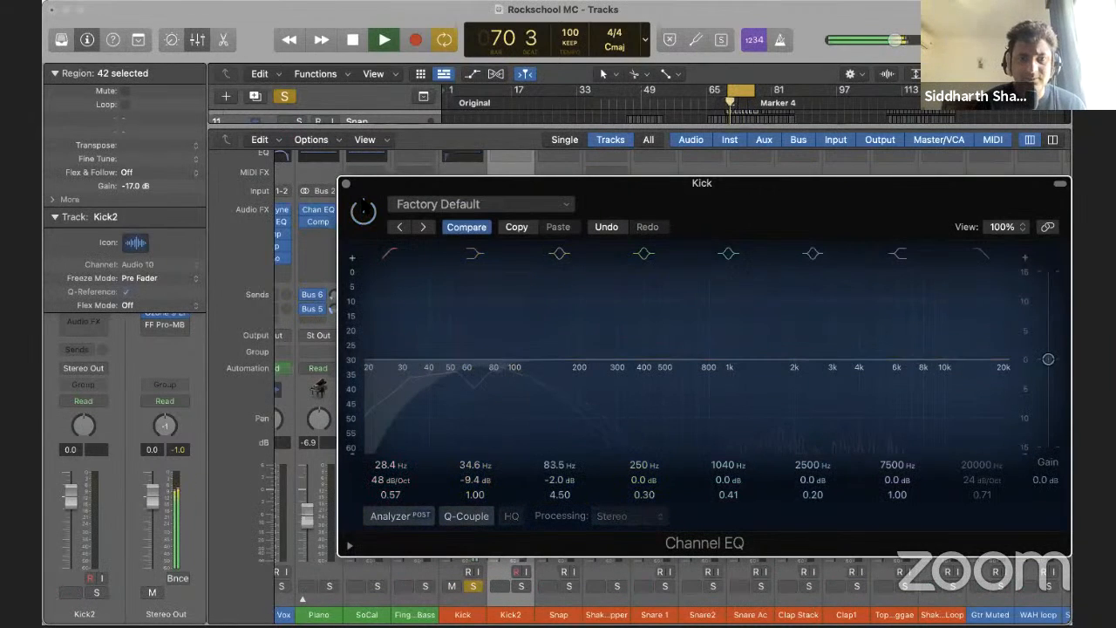
pyautogui.click(363, 210)
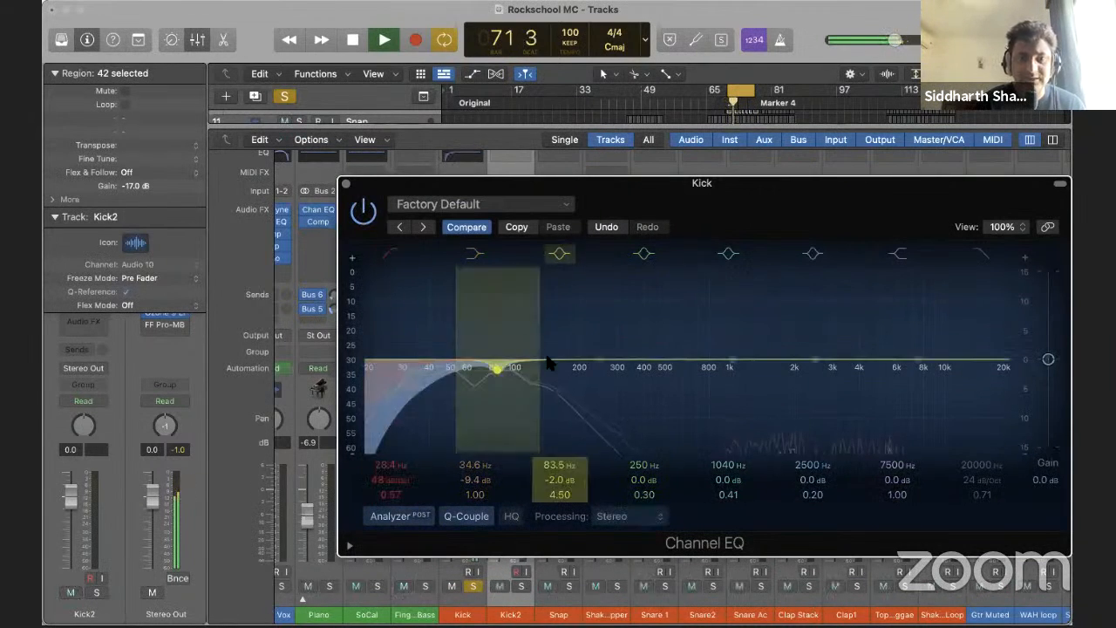
pyautogui.press('space')
# Sweep a narrow boost with the 250 Hz bell band, then set it to 146 Hz, -3.2 dB, Q 2.80
pyautogui.moveTo(601, 361); pyautogui.dragTo(596, 299)
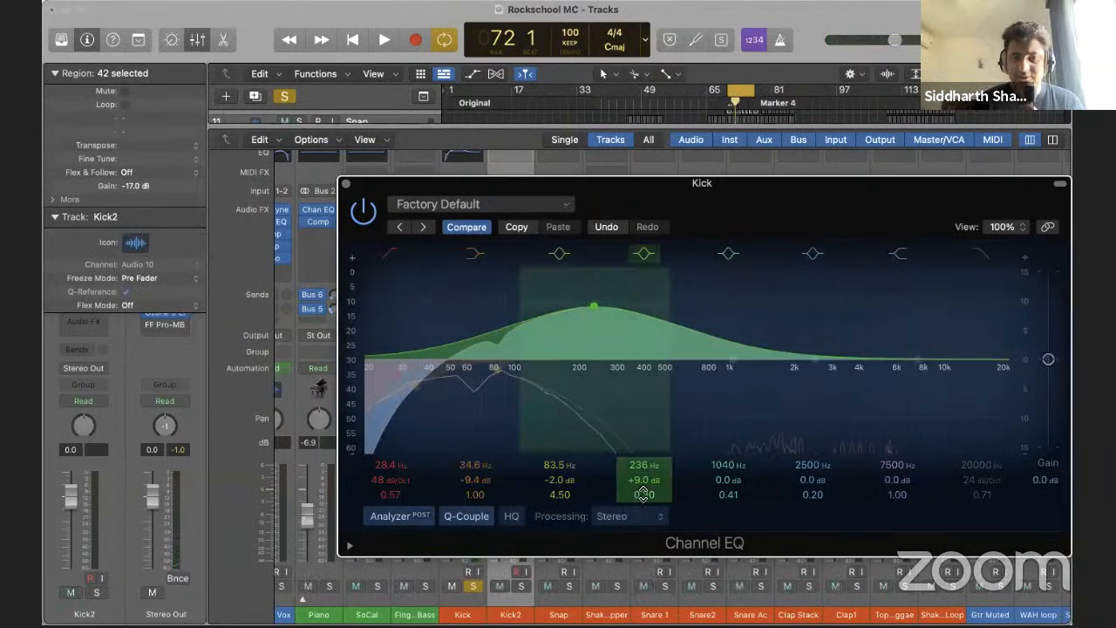
pyautogui.moveTo(644, 495); pyautogui.dragTo(641, 468)
pyautogui.press('space')
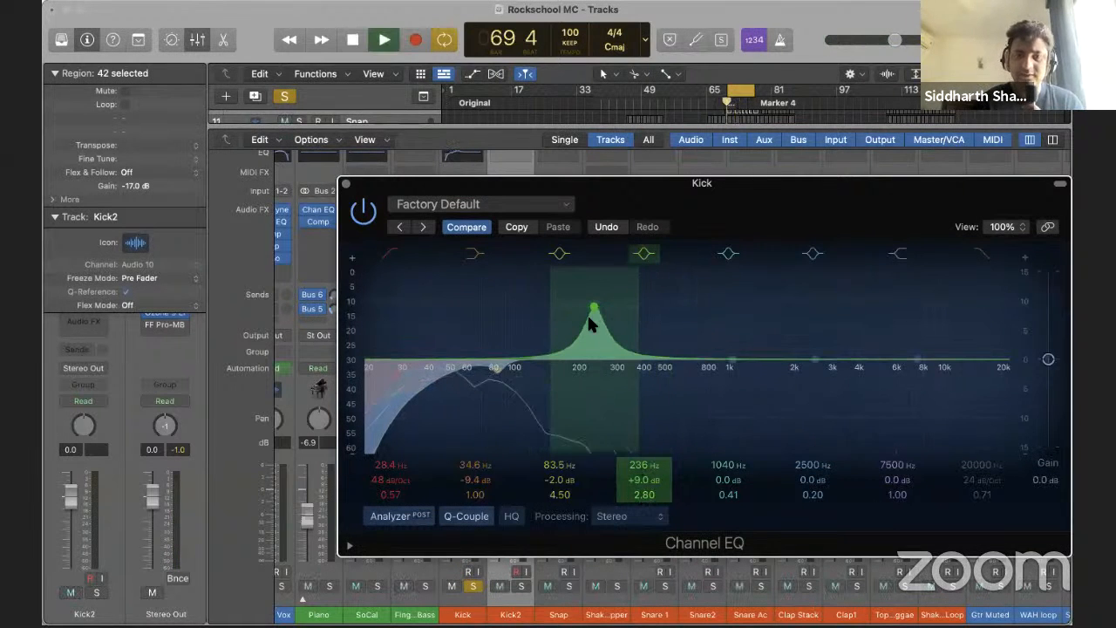
pyautogui.moveTo(596, 298); pyautogui.dragTo(550, 252)
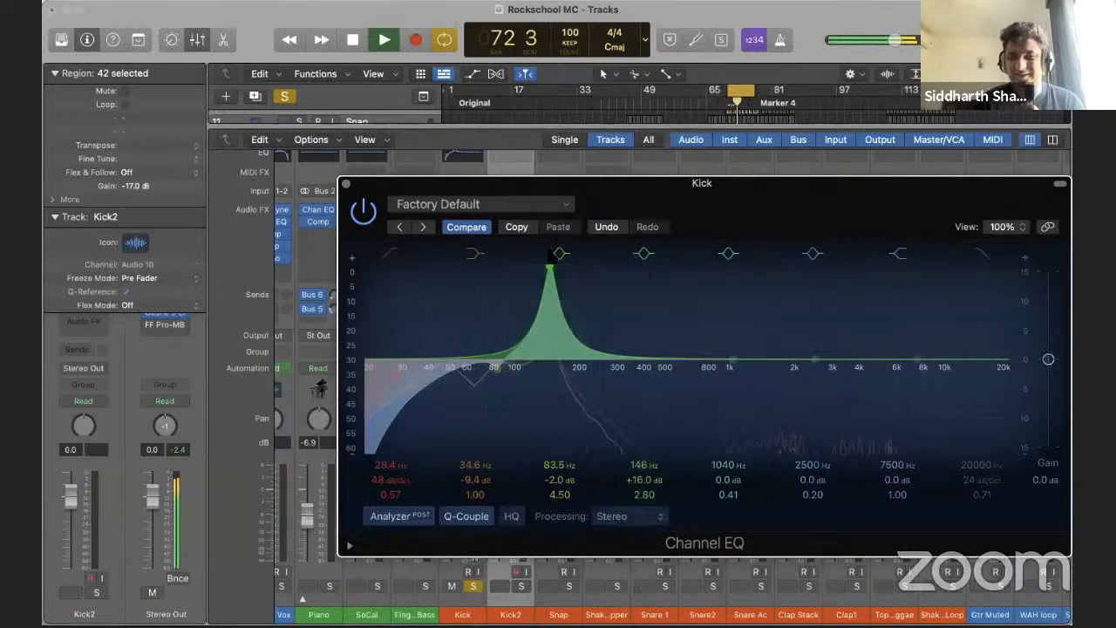
pyautogui.moveTo(644, 479); pyautogui.dragTo(643, 528)
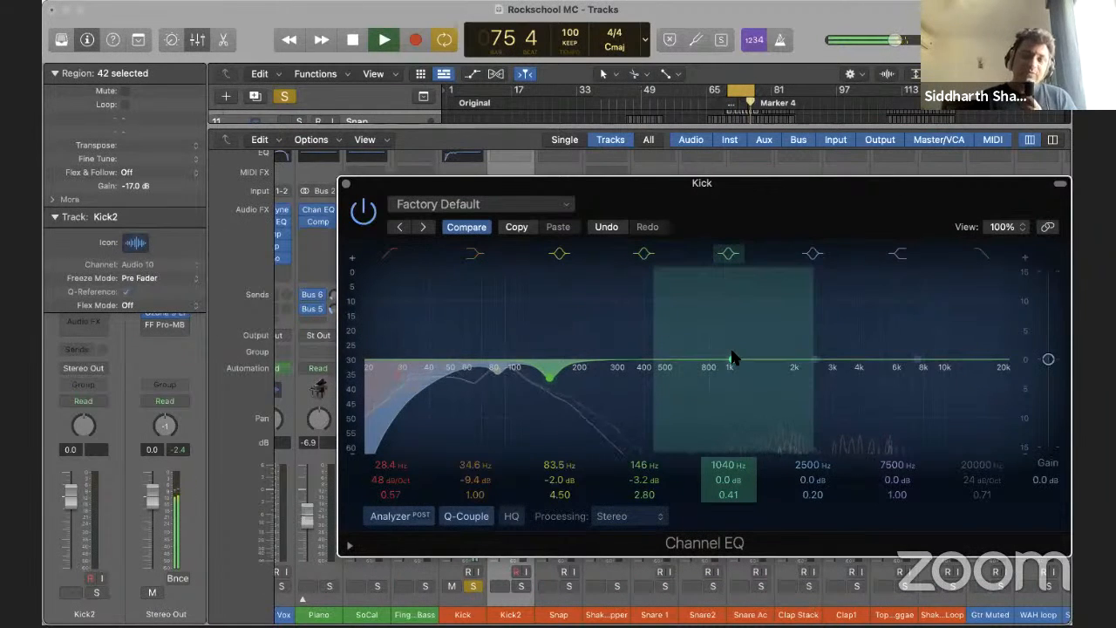
# Sweep a boost with the 1040 Hz bell band through the kick's mids, then set it to 456 Hz, +2.4 dB, Q 1.00
pyautogui.moveTo(730, 358); pyautogui.dragTo(659, 299)
pyautogui.moveTo(730, 506); pyautogui.dragTo(731, 503)
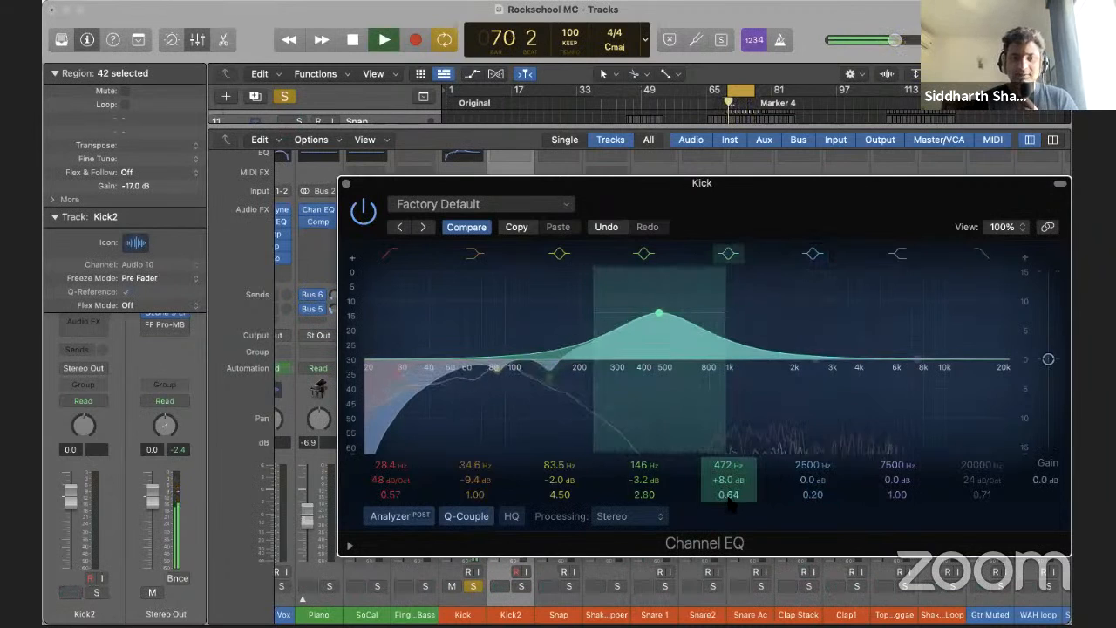
pyautogui.moveTo(657, 310); pyautogui.dragTo(656, 254)
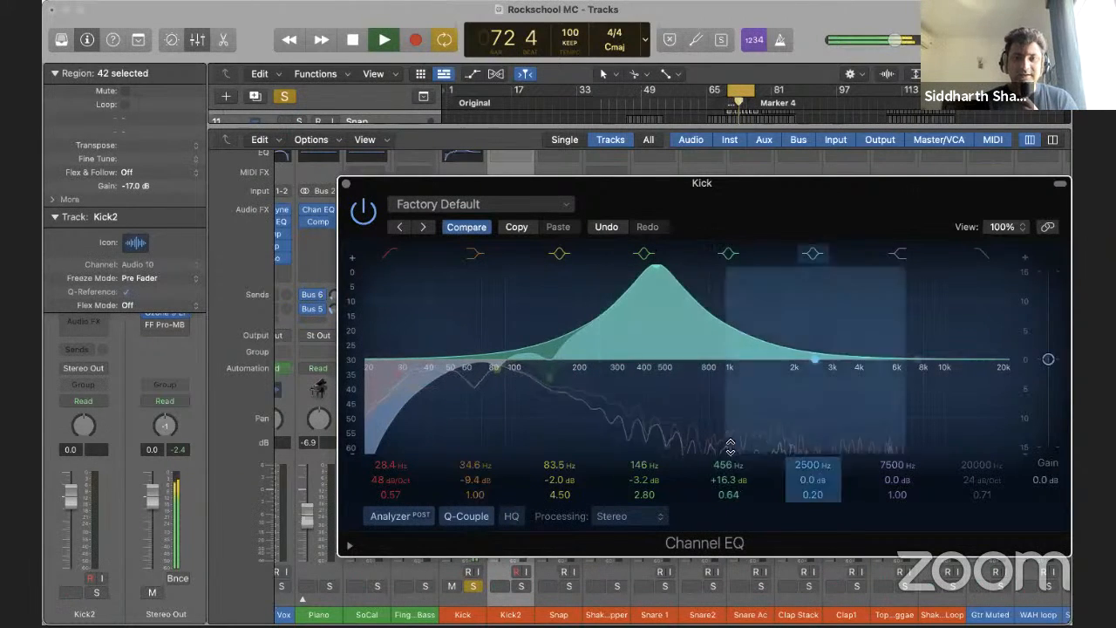
pyautogui.moveTo(722, 480); pyautogui.dragTo(722, 525)
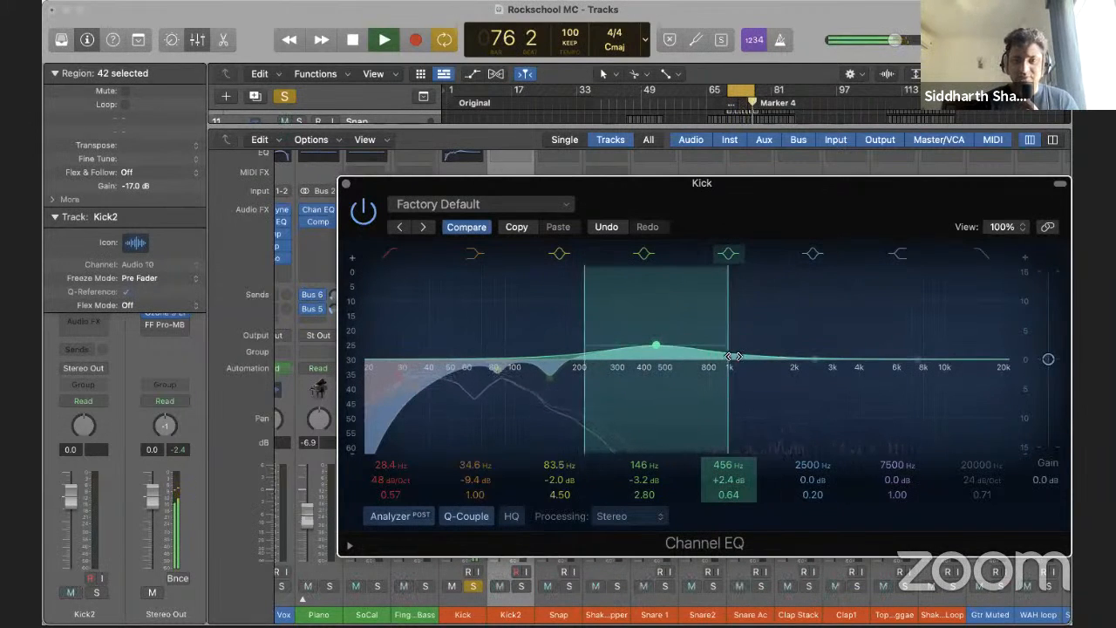
pyautogui.moveTo(730, 355); pyautogui.dragTo(687, 355)
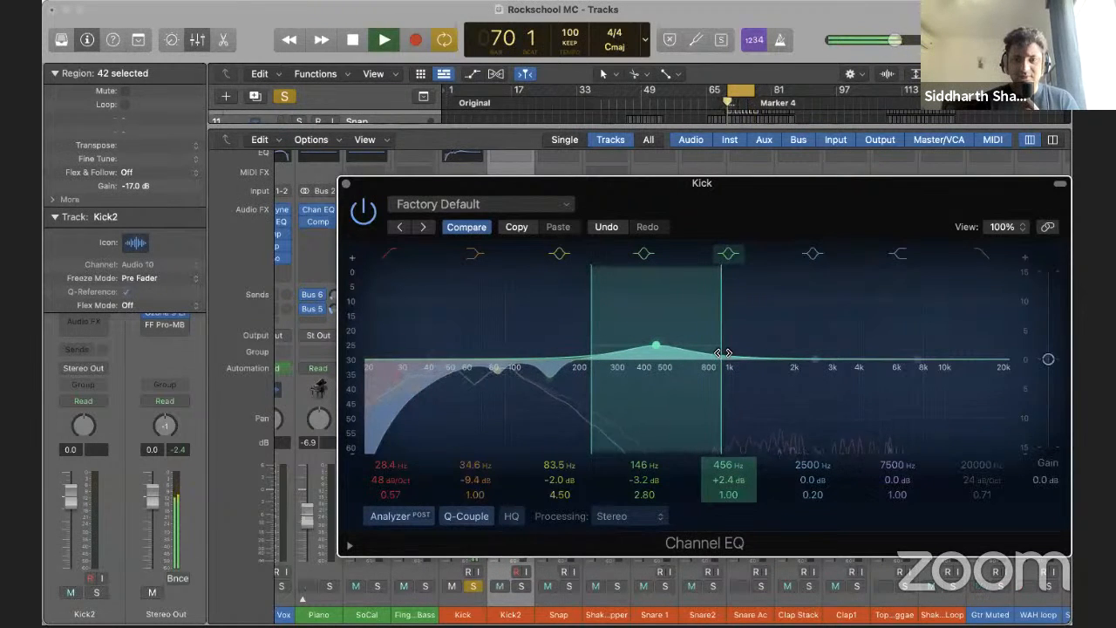
# Sweep a boost with the 2500 Hz bell band, set it to 3960 Hz, +1.8 dB, Q 0.98, and stop playback
pyautogui.moveTo(809, 360); pyautogui.dragTo(812, 319)
pyautogui.moveTo(817, 495); pyautogui.dragTo(817, 471)
pyautogui.moveTo(808, 320); pyautogui.dragTo(857, 253)
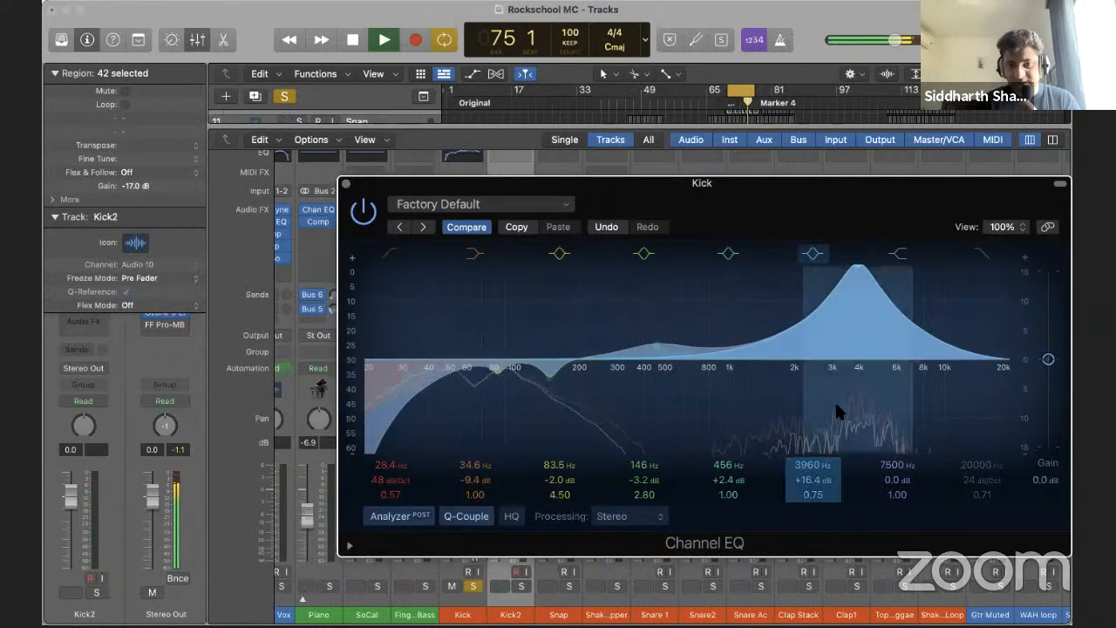
pyautogui.moveTo(810, 485); pyautogui.dragTo(804, 509)
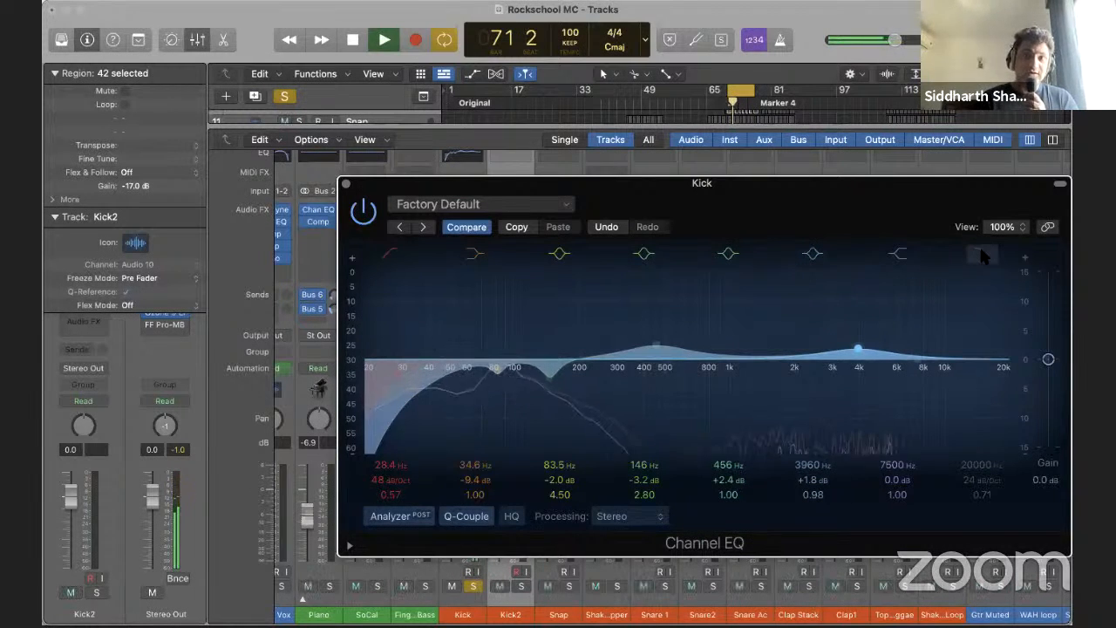
pyautogui.press('space')
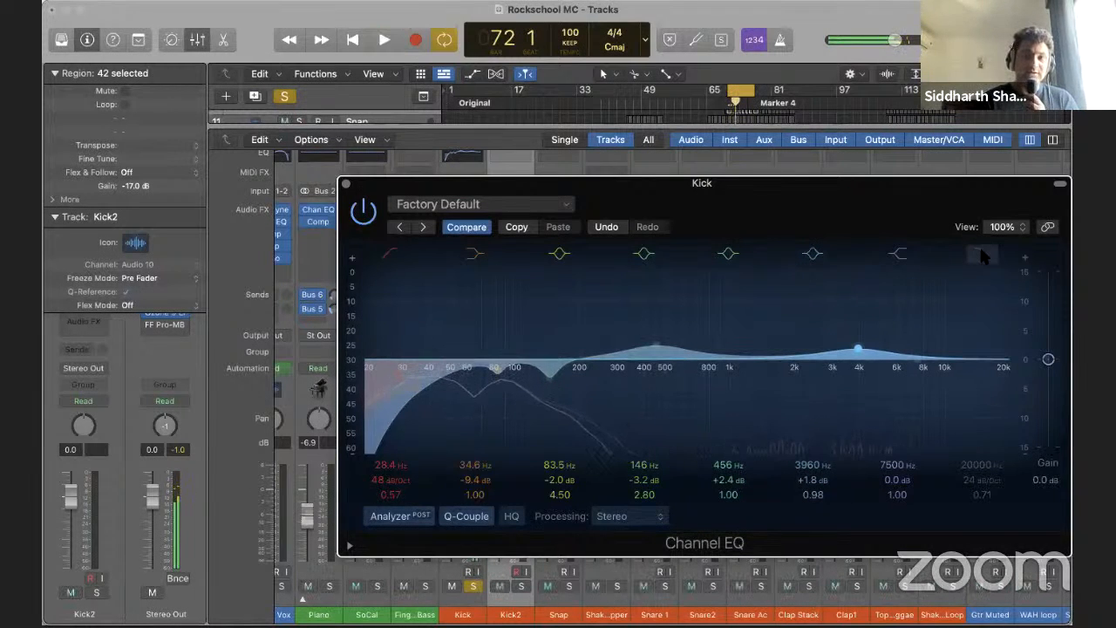
# Enable the high-cut band and set it to 9800 Hz, 24 dB/Oct, Q 0.10, checking it with short playback
pyautogui.click(981, 250)
pyautogui.press('space')
pyautogui.moveTo(1006, 373); pyautogui.dragTo(935, 421)
pyautogui.press('space')
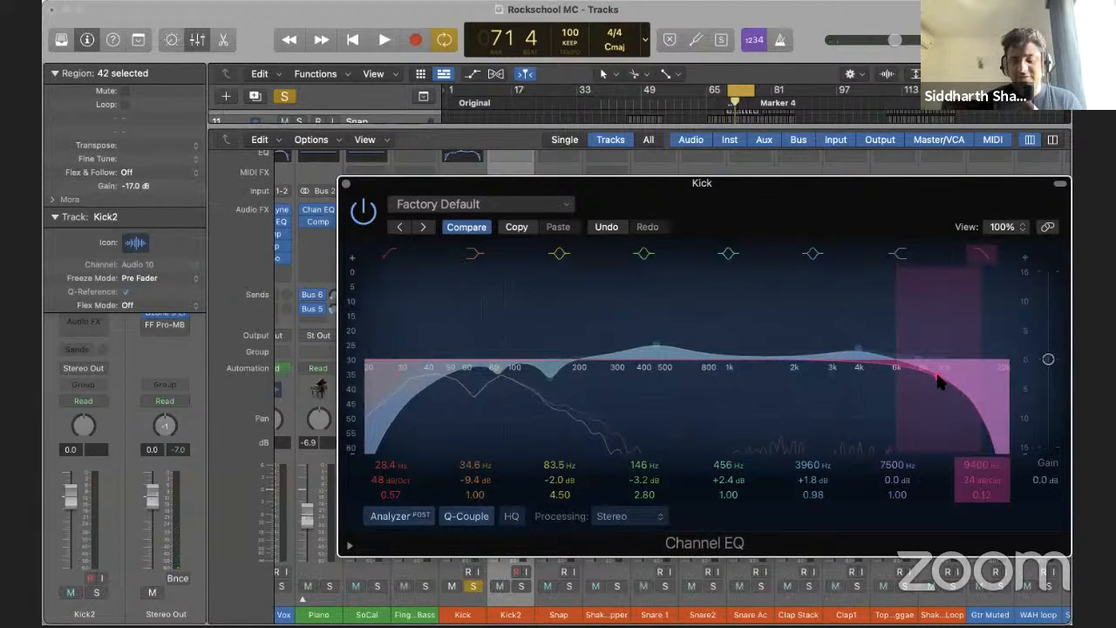
pyautogui.moveTo(938, 382)
pyautogui.mouseDown()
pyautogui.moveTo(1009, 376)
pyautogui.moveTo(939, 391)
pyautogui.mouseUp()
pyautogui.press('space')
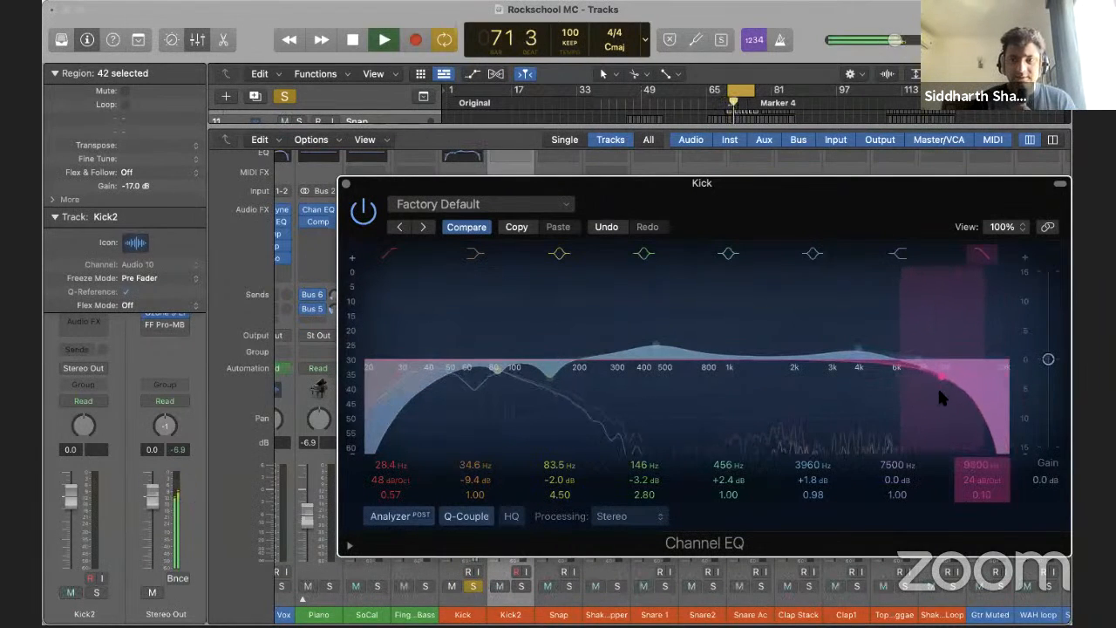
pyautogui.press('space')
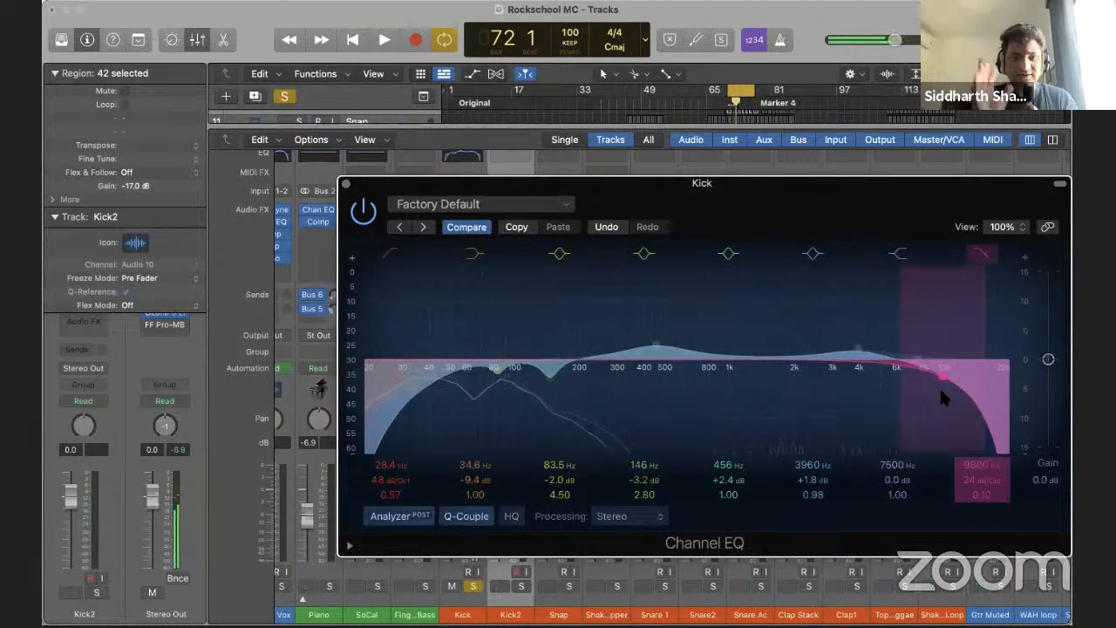
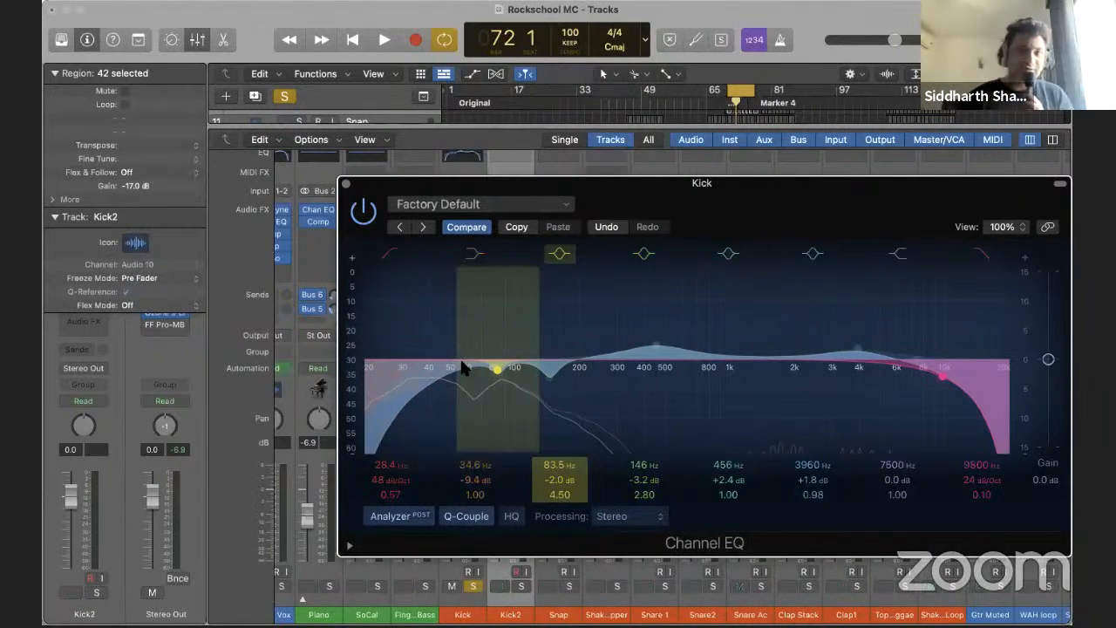
# Play the kick with the Channel EQ bypassed and move the plug-in window to look across the mixer channels
pyautogui.click(361, 215)
pyautogui.press('space')
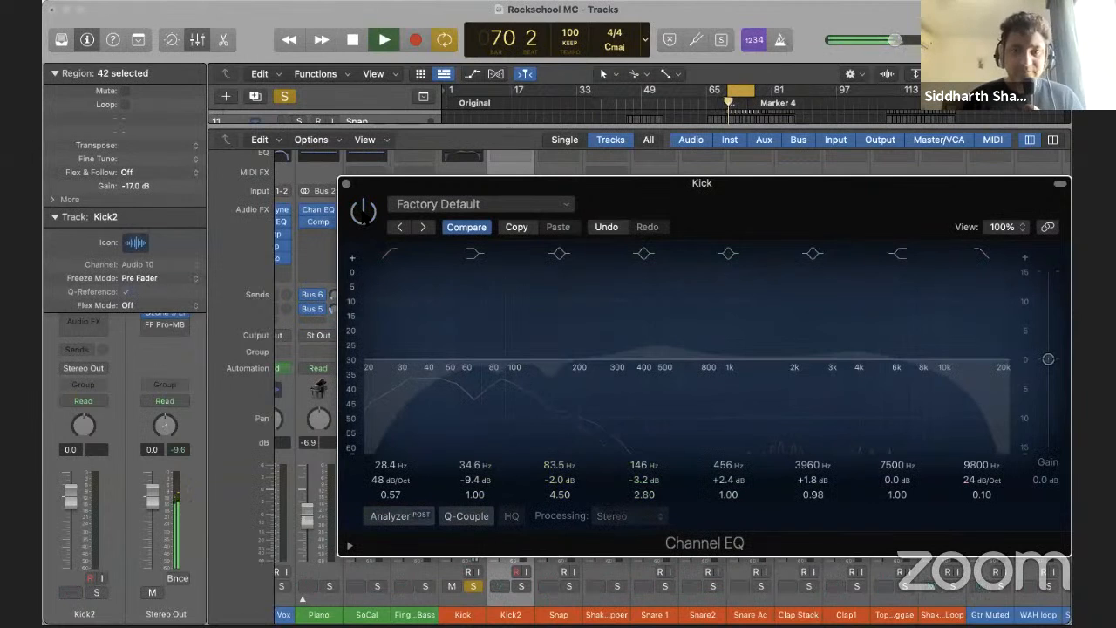
pyautogui.moveTo(558, 183); pyautogui.dragTo(305, 133)
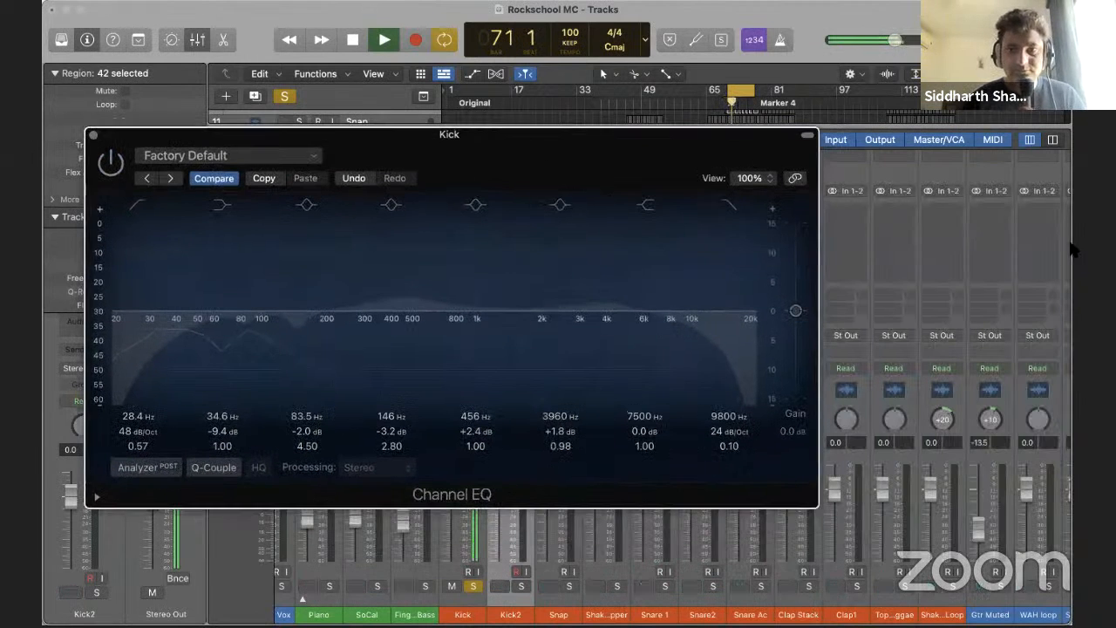
pyautogui.hscroll(10, 989, 244)
pyautogui.moveTo(612, 150); pyautogui.dragTo(863, 166)
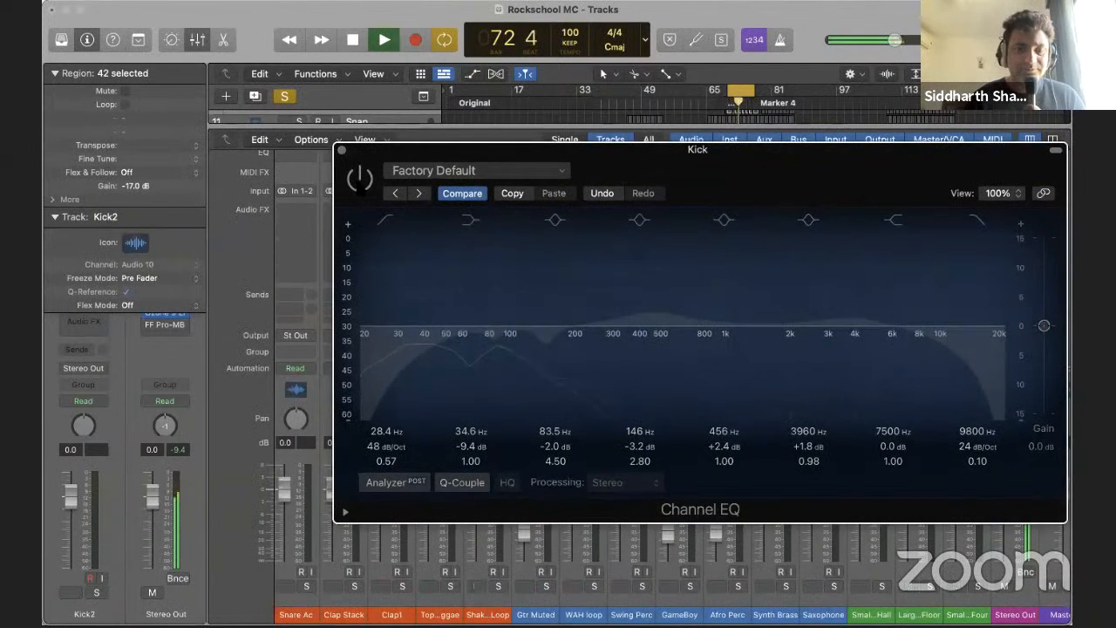
# Toggle the Channel EQ bypass during playback to compare the raw and equalised kick, leaving the EQ enabled
pyautogui.click(358, 177)
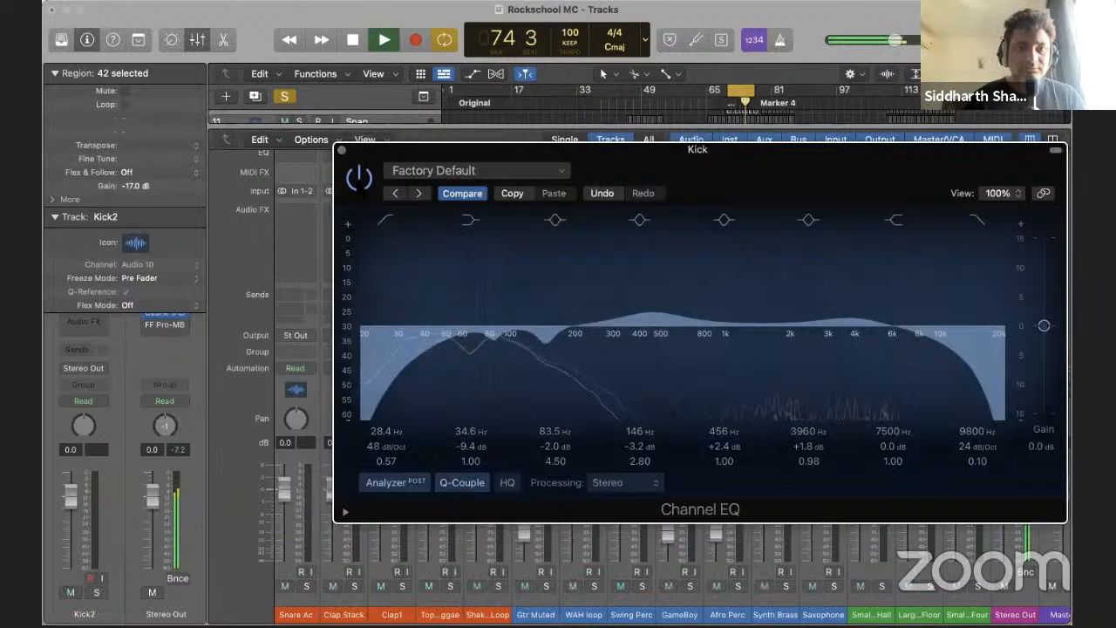
pyautogui.click(359, 179)
pyautogui.click(359, 178)
pyautogui.press('space')
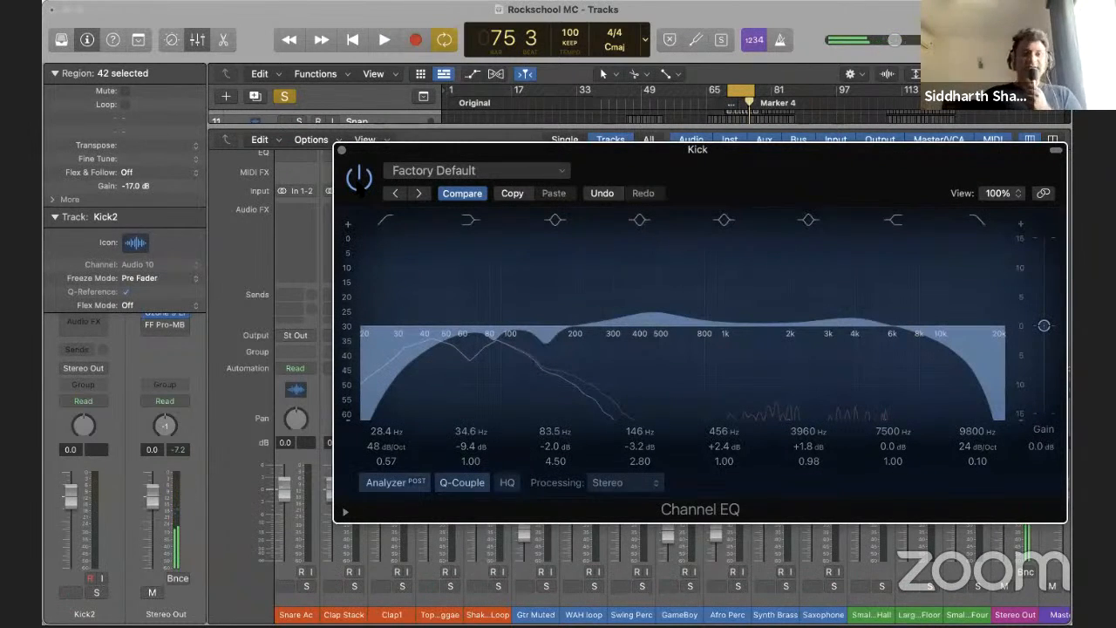
pyautogui.click(359, 179)
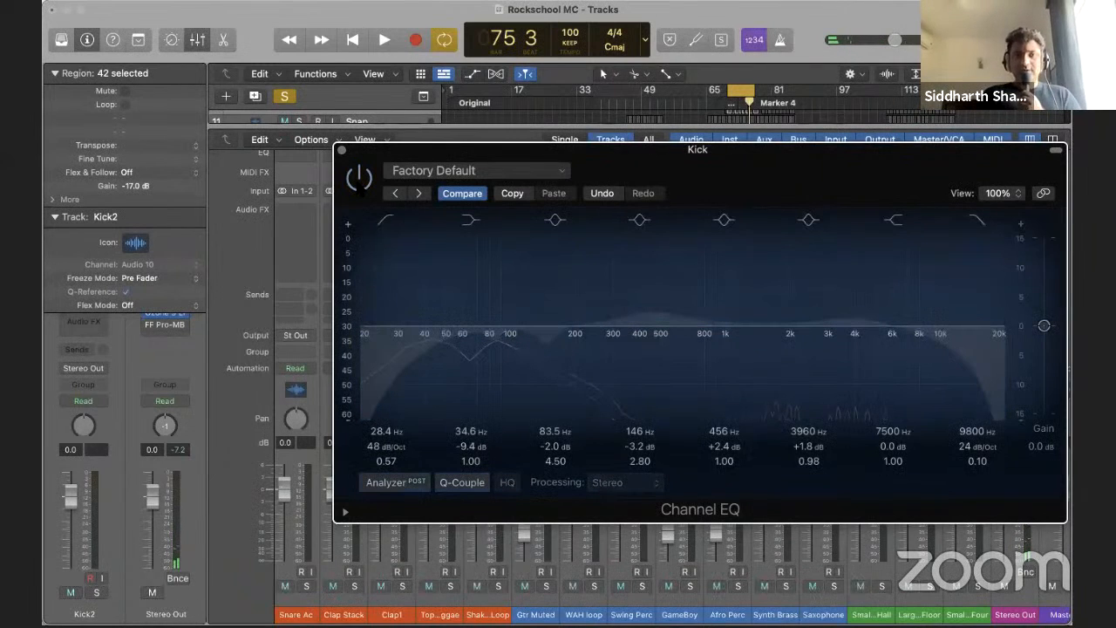
pyautogui.press('space')
pyautogui.click(360, 179)
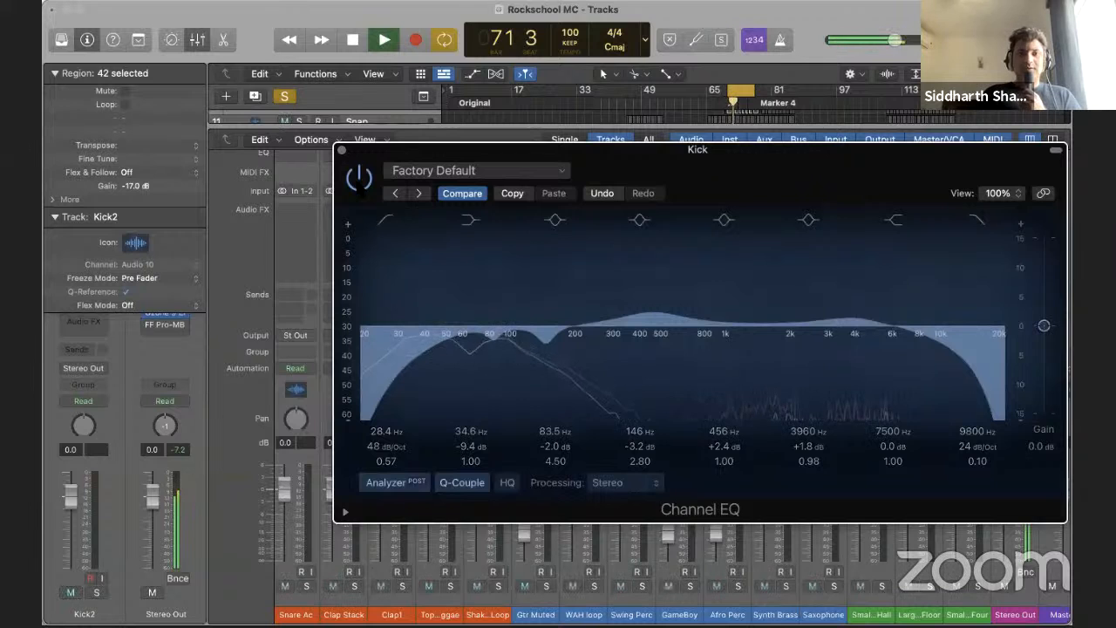
pyautogui.press('space')
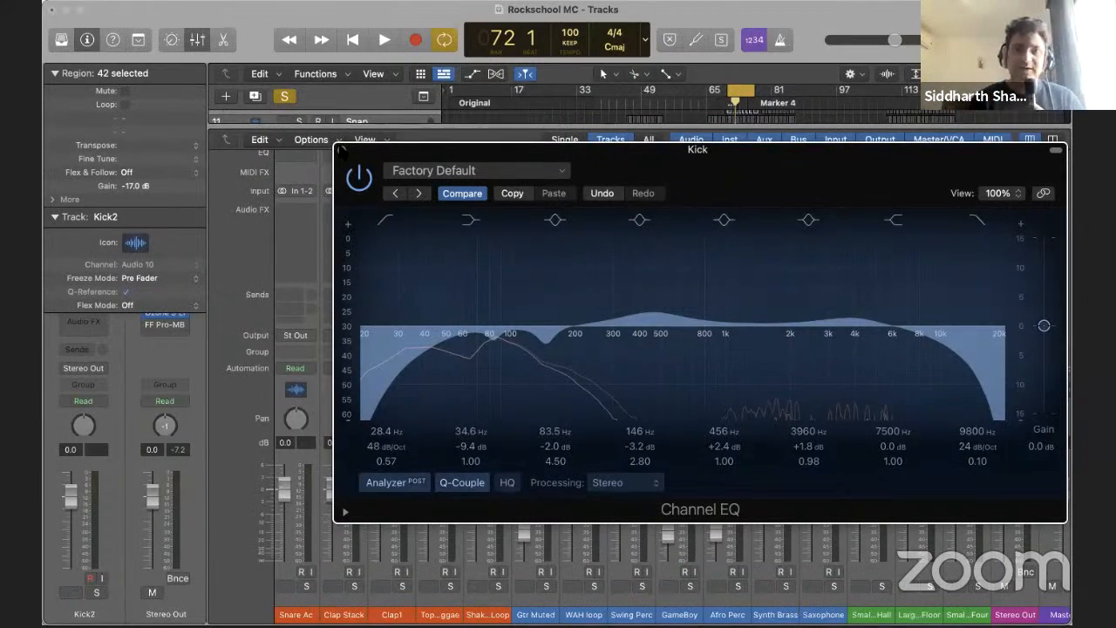
# Close the Channel EQ, insert a Compressor below it on the Kick channel, and play the kick briefly through it
pyautogui.click(341, 149)
pyautogui.hscroll(-5, 646, 251)
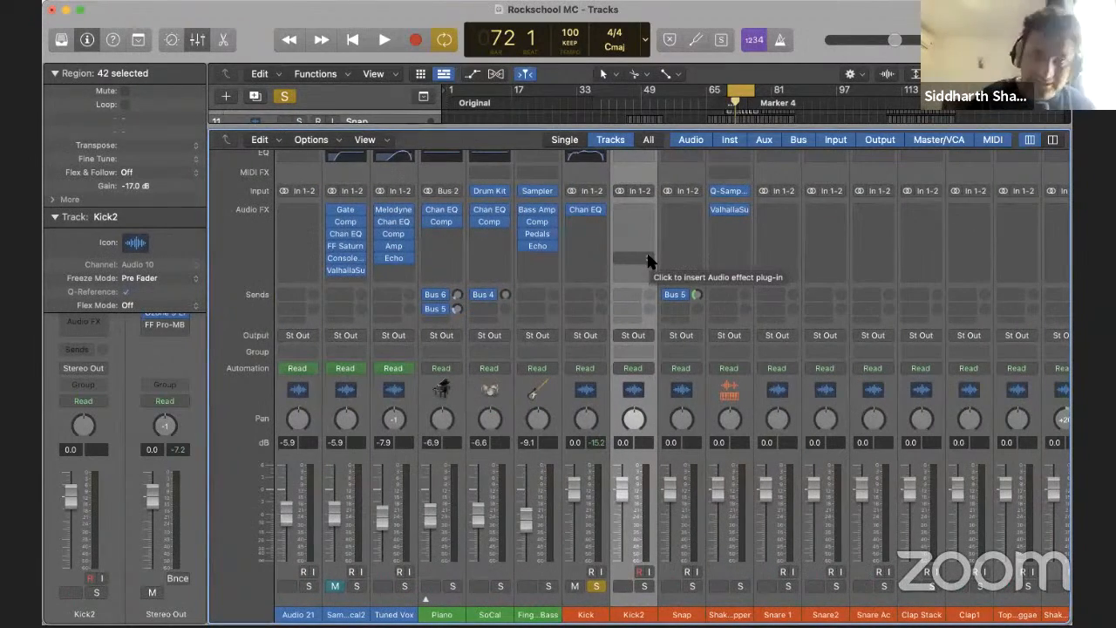
pyautogui.click(592, 224)
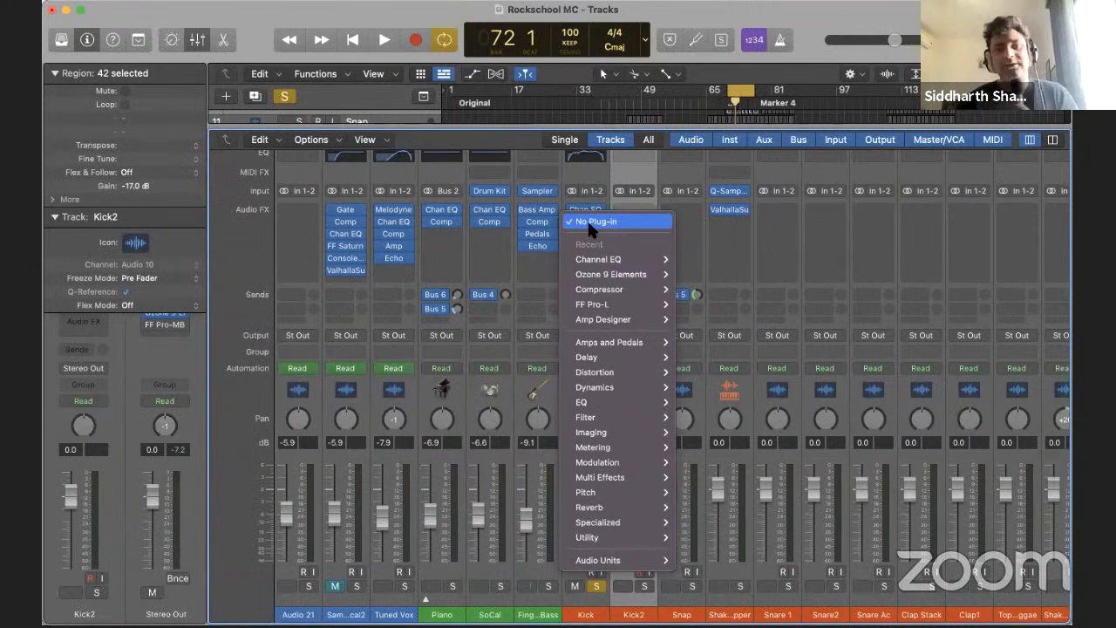
pyautogui.moveTo(620, 452)
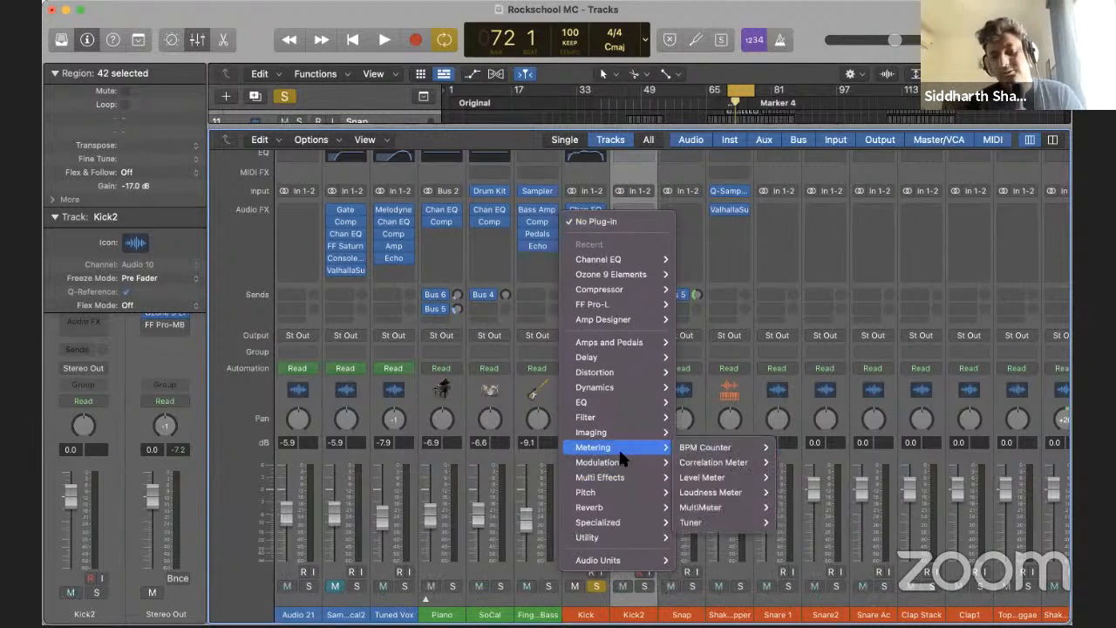
pyautogui.moveTo(615, 385)
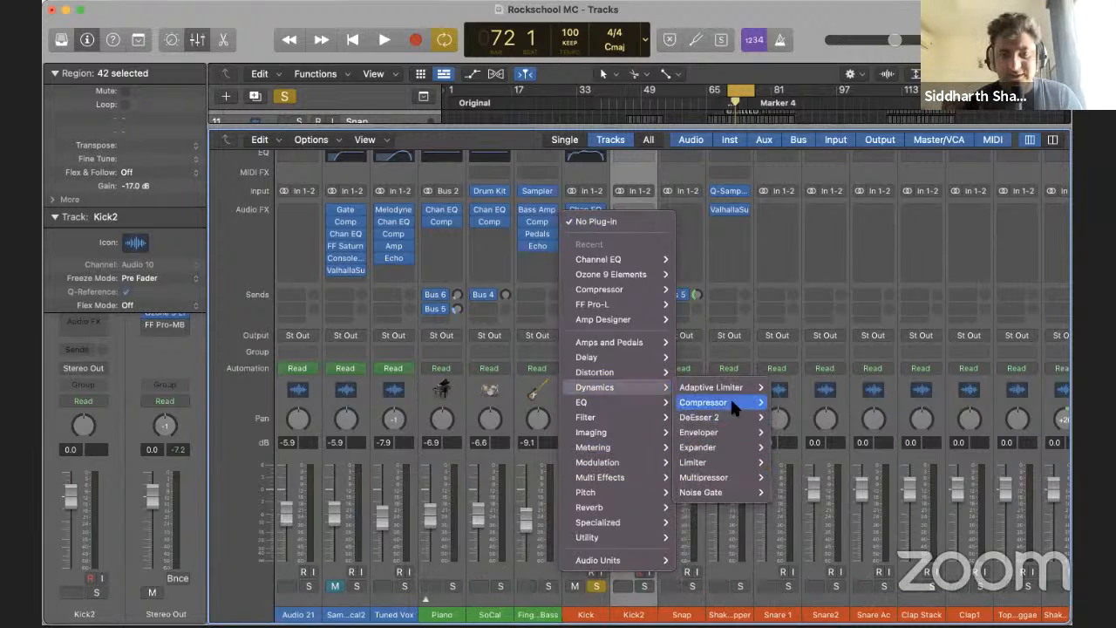
pyautogui.moveTo(730, 402)
pyautogui.click(809, 397)
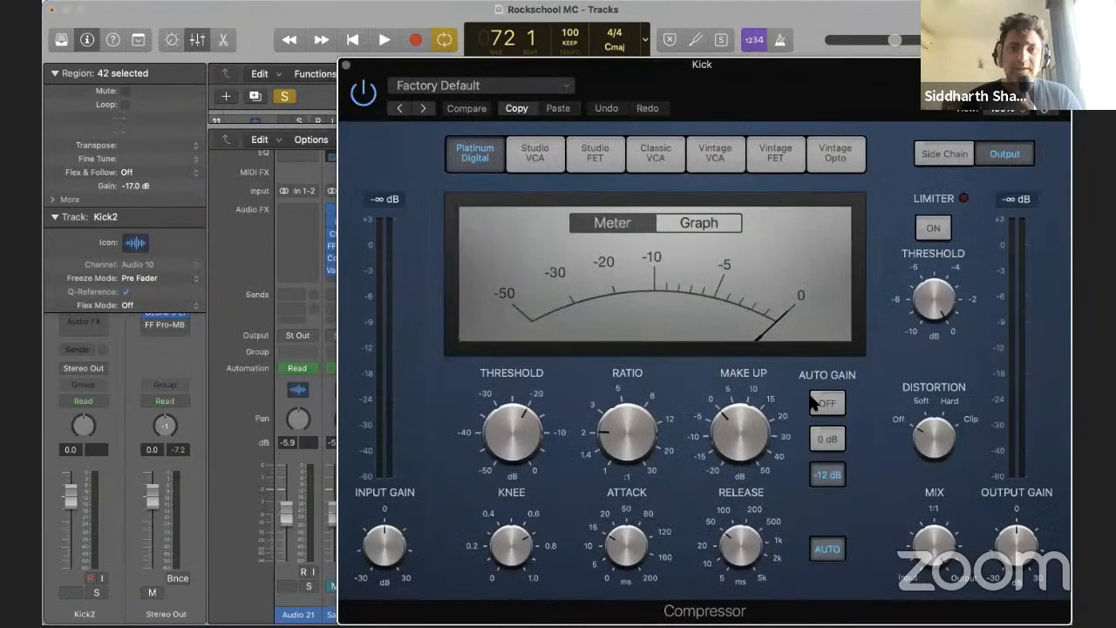
pyautogui.press('space')
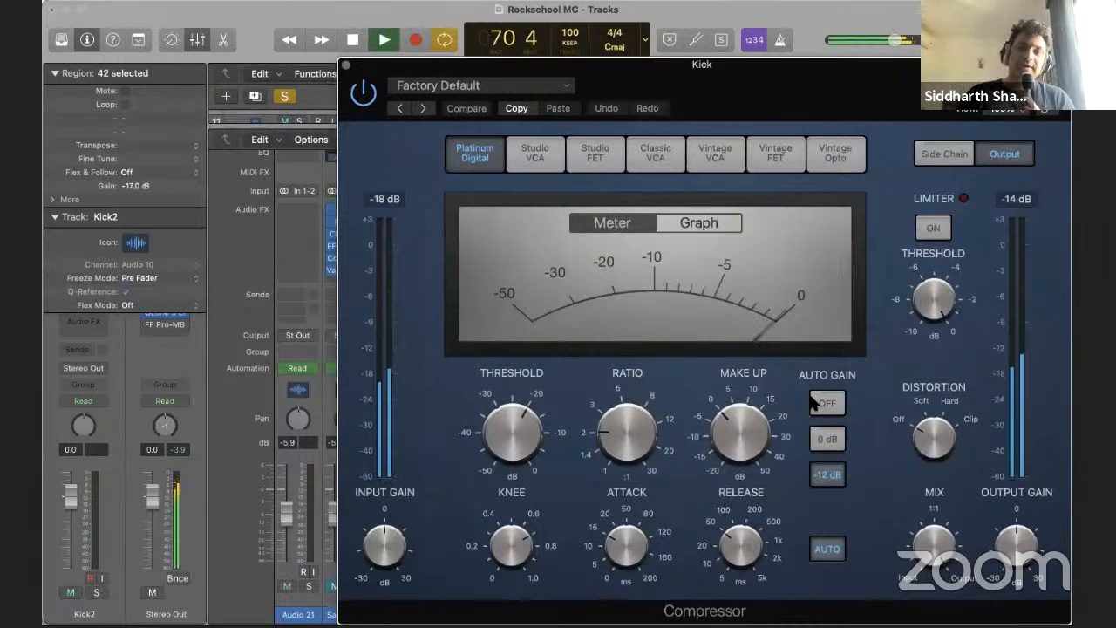
pyautogui.press('space')
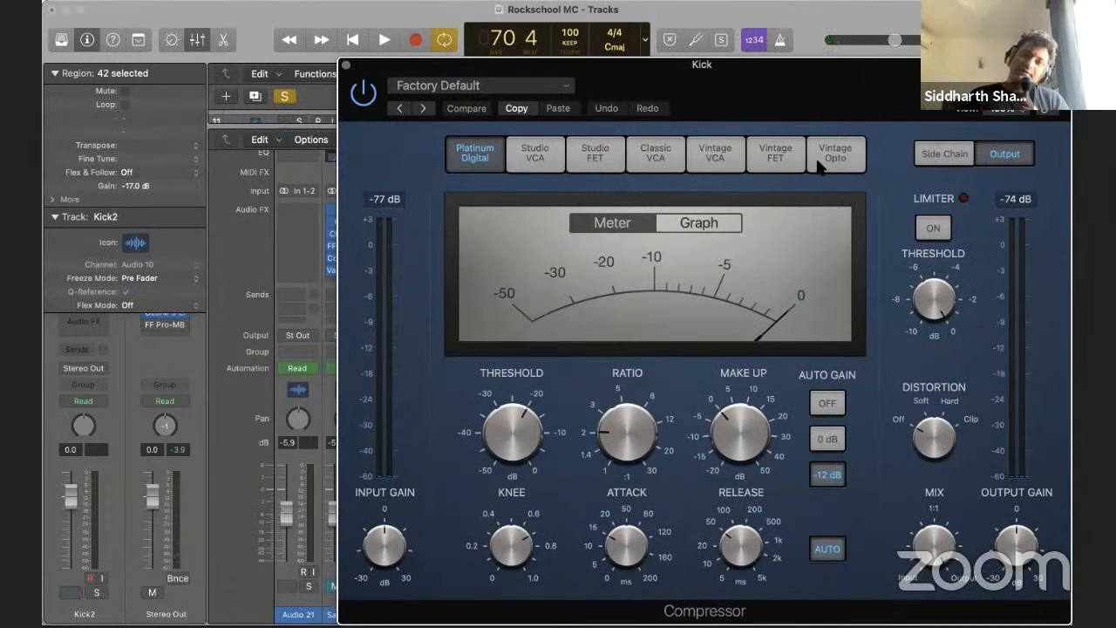
# Look through the compressor's circuit types from Studio VCA to Vintage Opto, return to Platinum Digital, and view its preset list
pyautogui.click(561, 158)
pyautogui.click(600, 157)
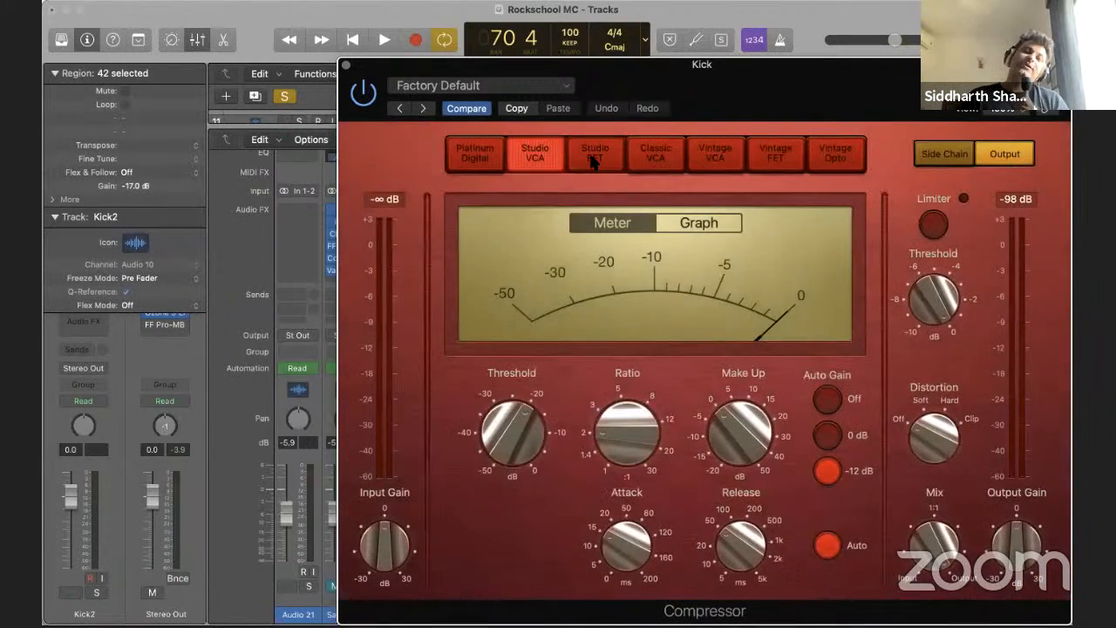
pyautogui.click(660, 157)
pyautogui.click(720, 157)
pyautogui.click(795, 159)
pyautogui.click(817, 159)
pyautogui.click(484, 150)
pyautogui.click(474, 85)
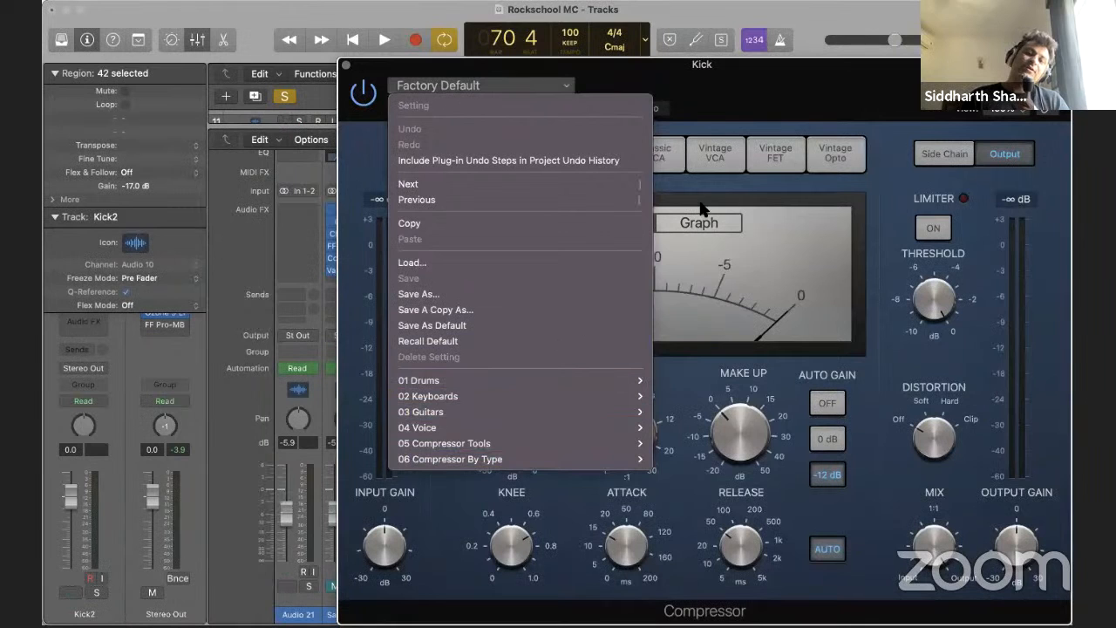
pyautogui.click(877, 176)
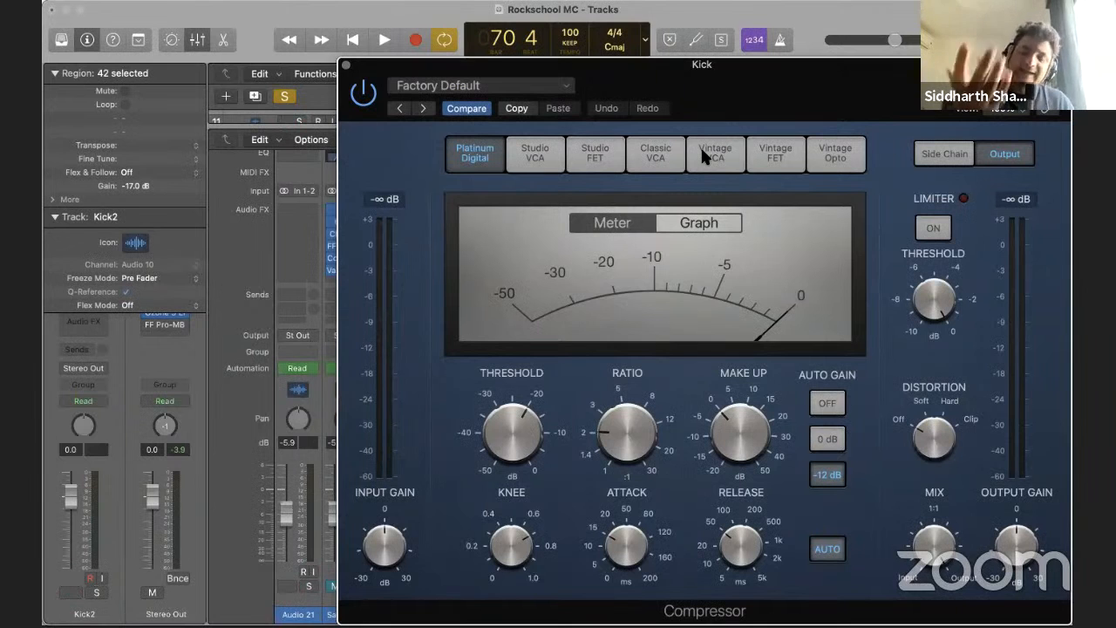
# Audition the compressor's circuit types on the kick during playback and choose Studio FET
pyautogui.press('space')
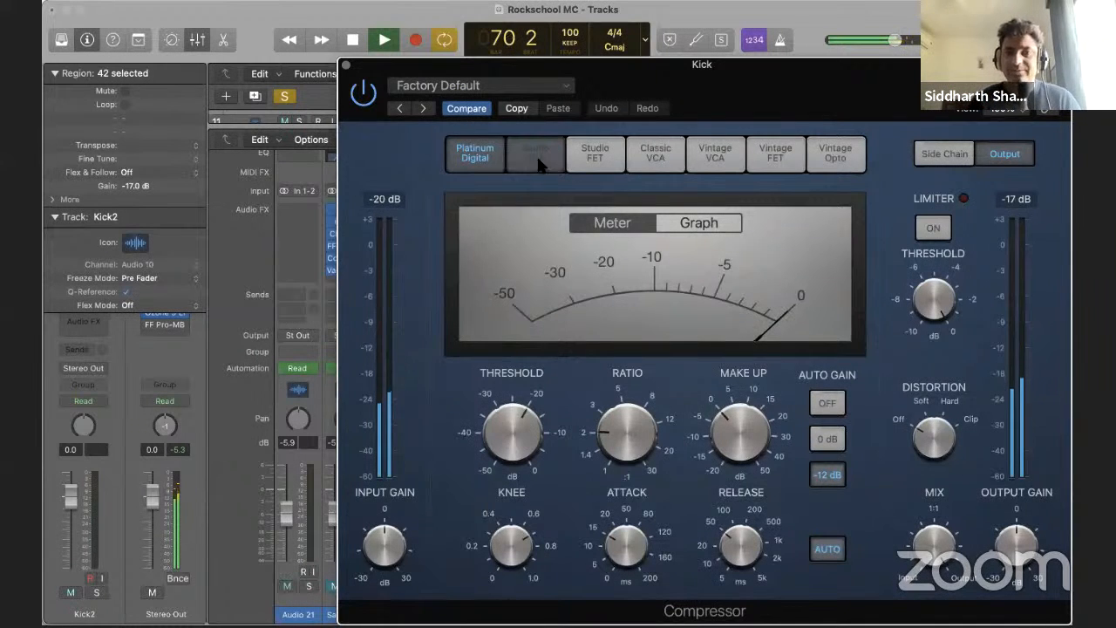
pyautogui.click(542, 159)
pyautogui.click(593, 157)
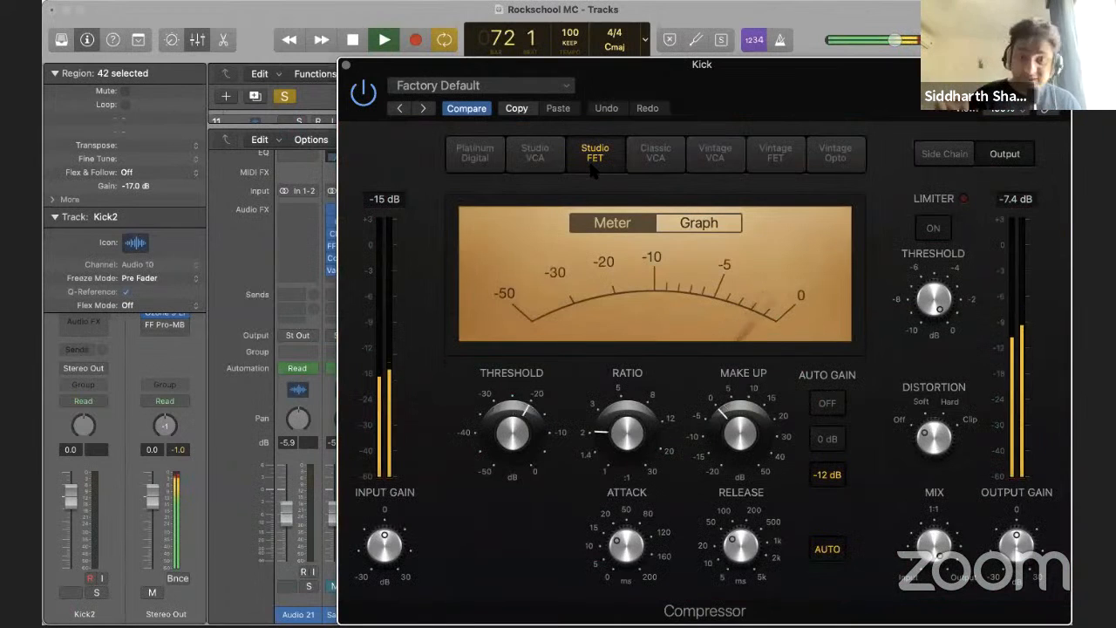
pyautogui.click(650, 167)
pyautogui.click(713, 153)
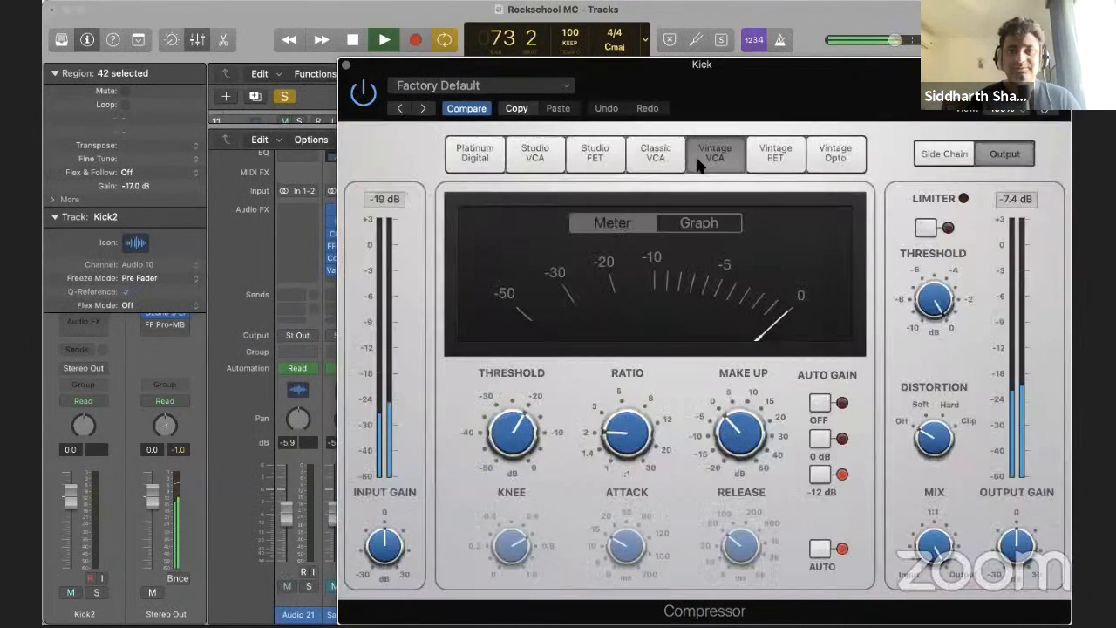
pyautogui.click(770, 159)
pyautogui.click(834, 159)
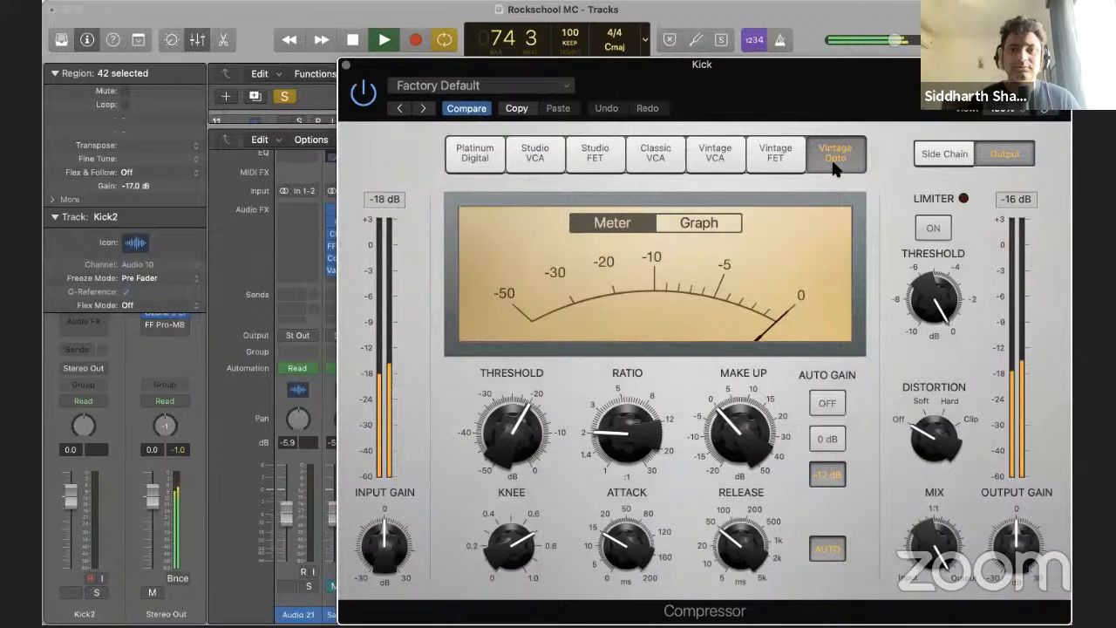
pyautogui.click(539, 171)
pyautogui.click(482, 168)
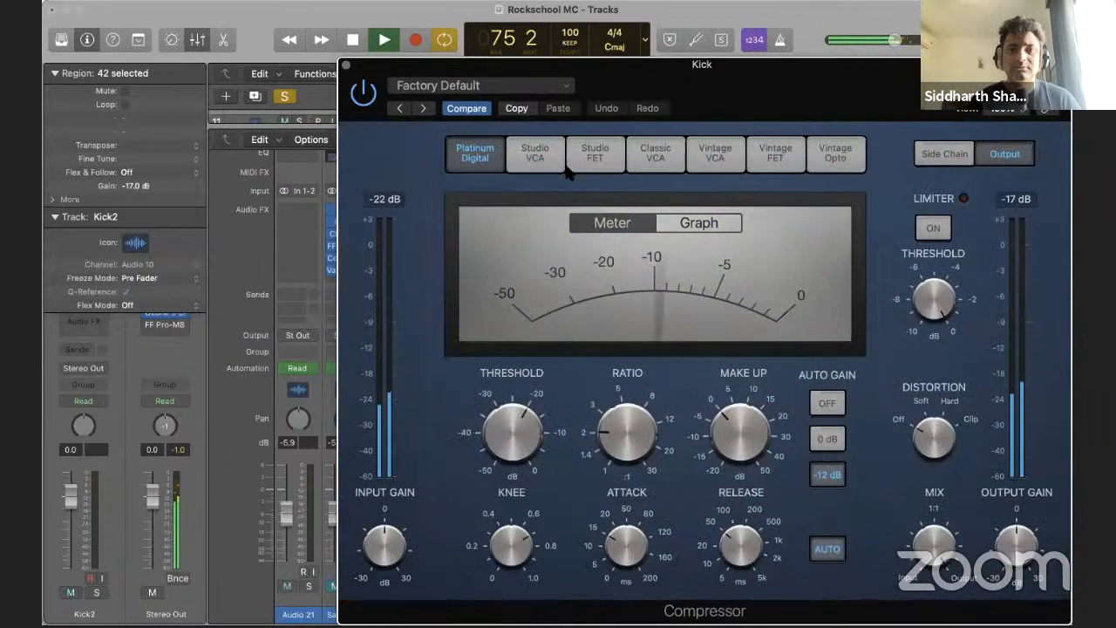
pyautogui.click(584, 167)
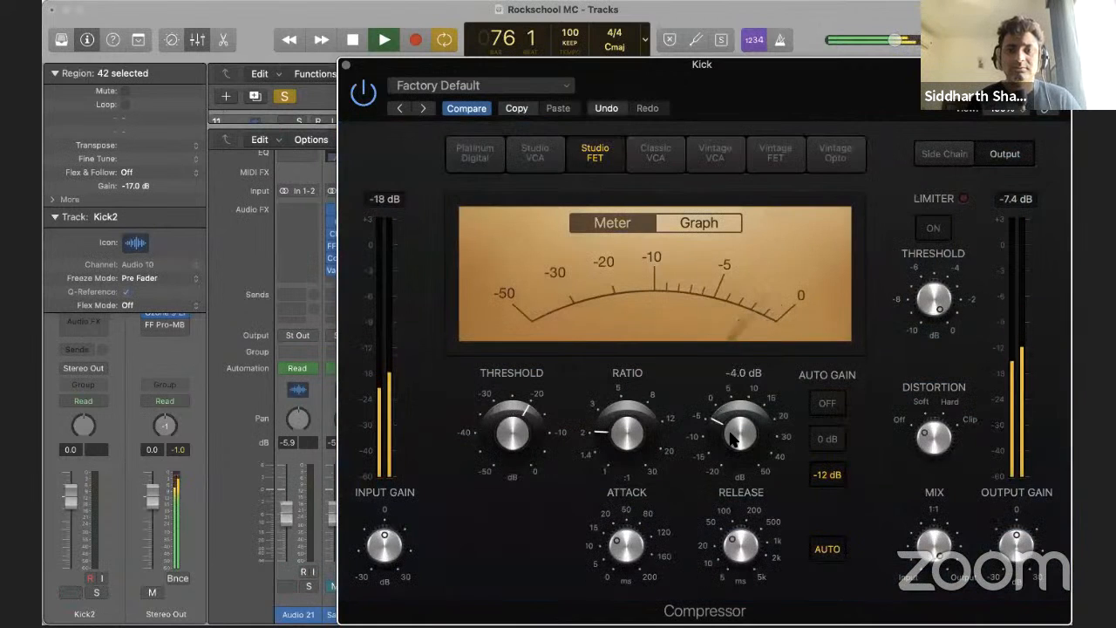
# Compare the Platinum Digital and Studio VCA circuit types on the playing kick, and return to Studio FET
pyautogui.click(482, 167)
pyautogui.click(535, 160)
pyautogui.click(591, 167)
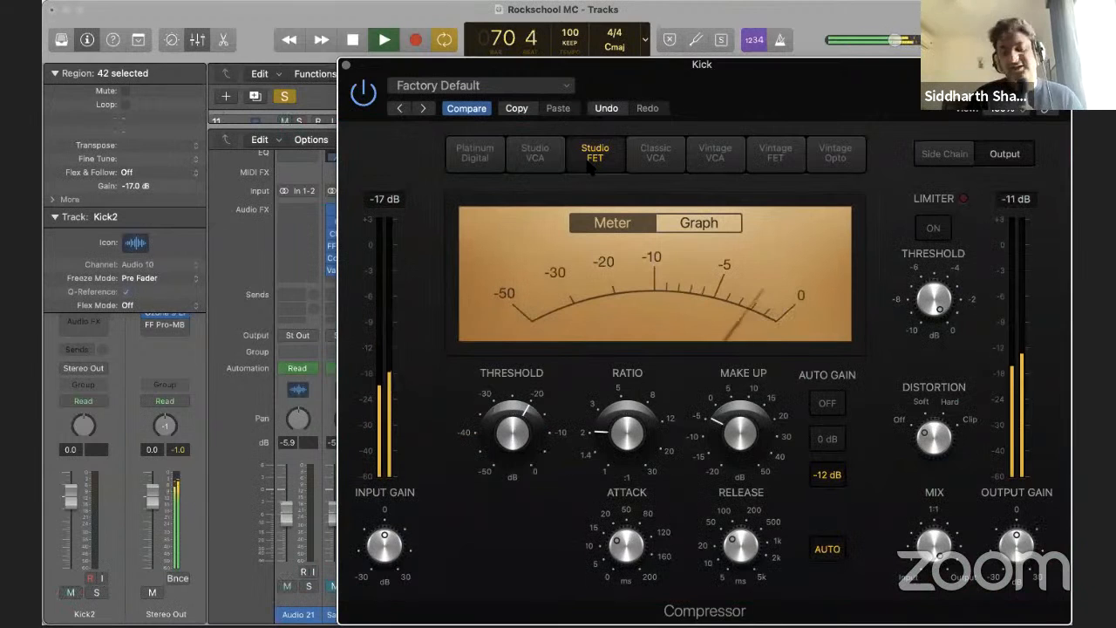
# Lower the compressor's make-up gain to -6.0 dB and play the kick briefly through it
pyautogui.moveTo(730, 431); pyautogui.dragTo(729, 440)
pyautogui.press('space')
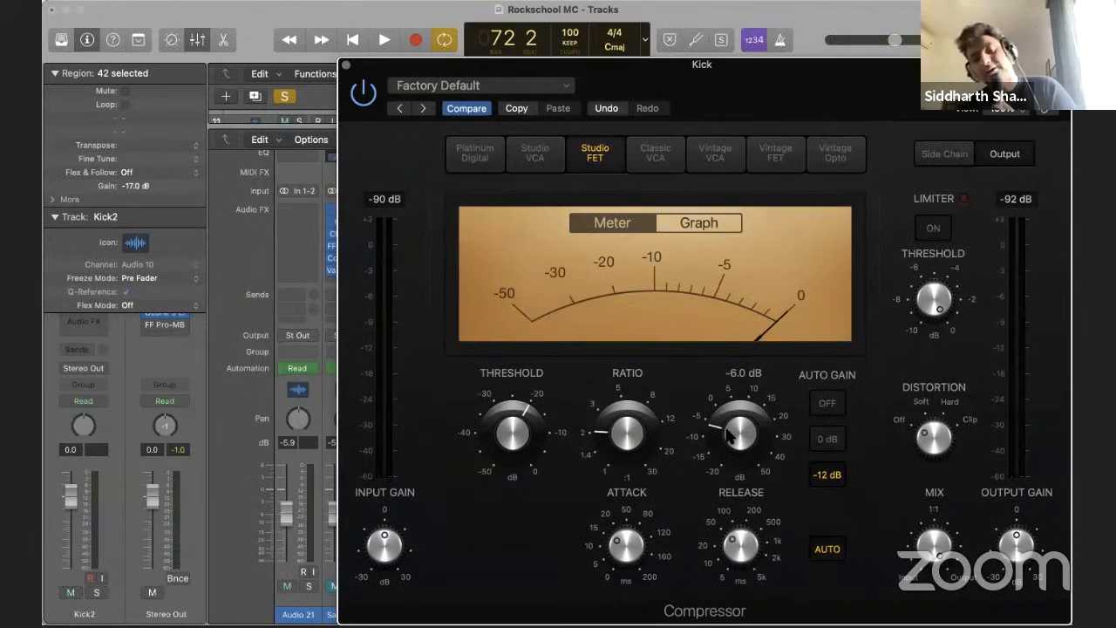
pyautogui.press('space')
pyautogui.press('space')
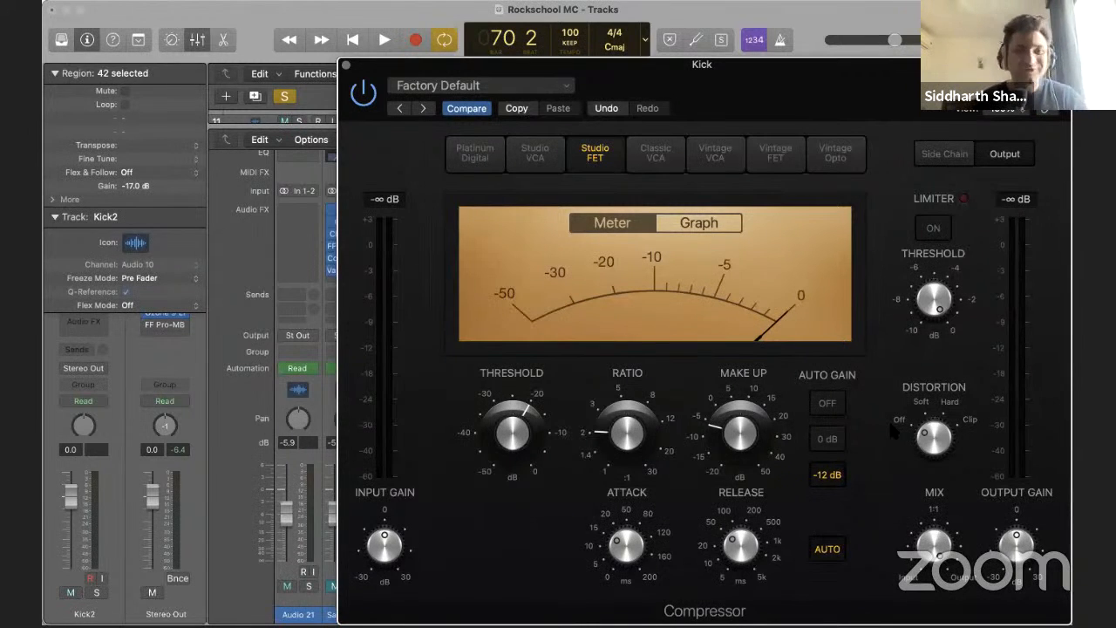
pyautogui.click(696, 18)
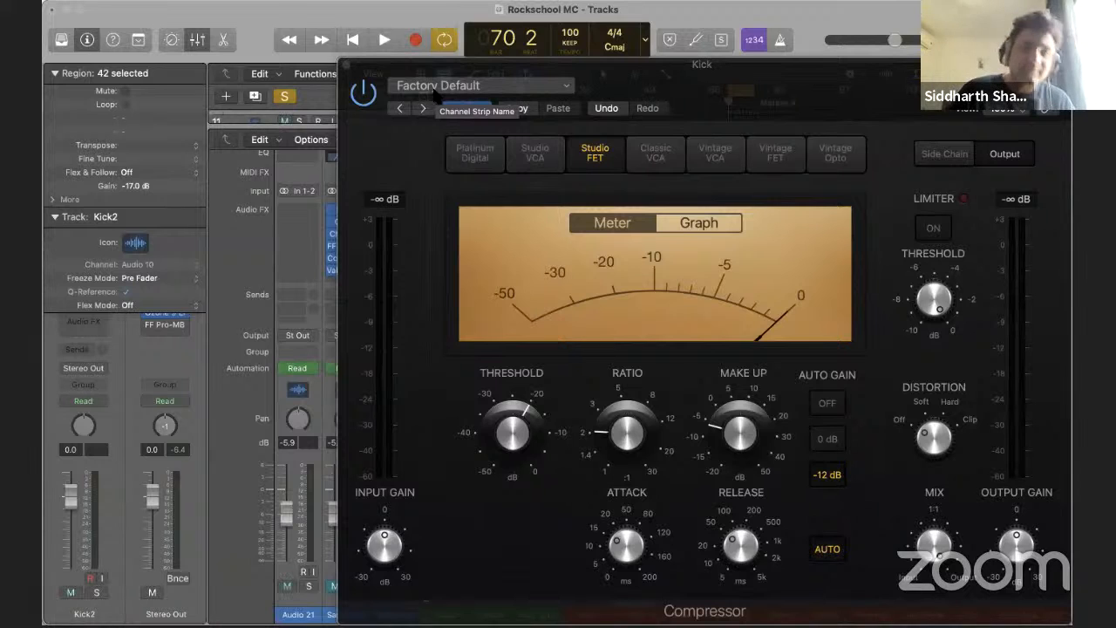
# Raise the compressor threshold to 0 dB, then bring it down to just below -10 dB while the kick plays
pyautogui.moveTo(513, 447)
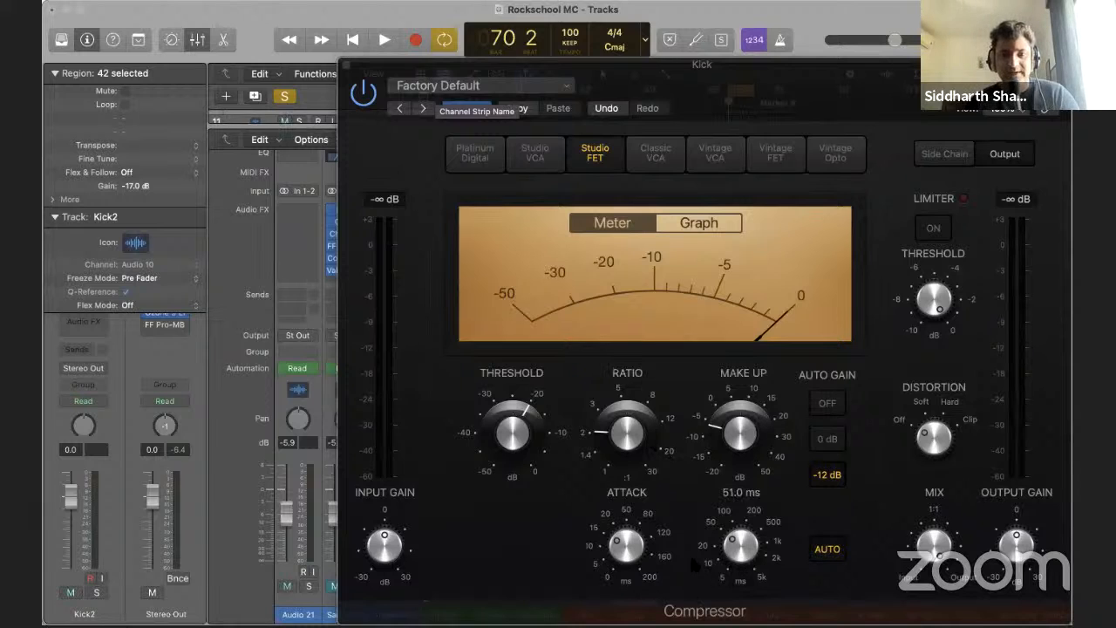
pyautogui.click(531, 482)
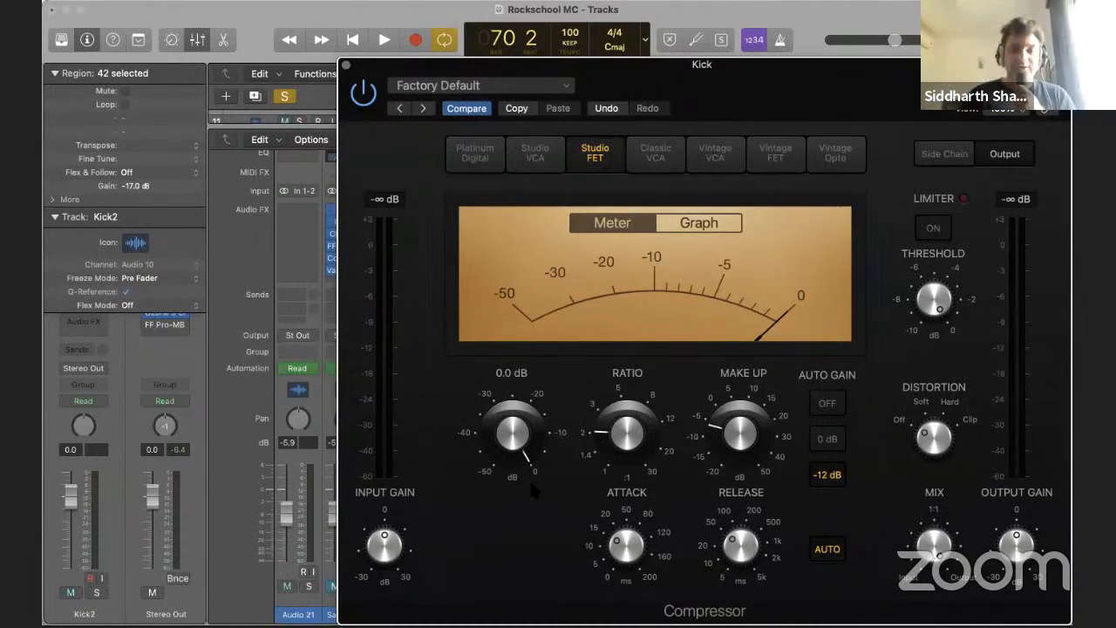
pyautogui.press('space')
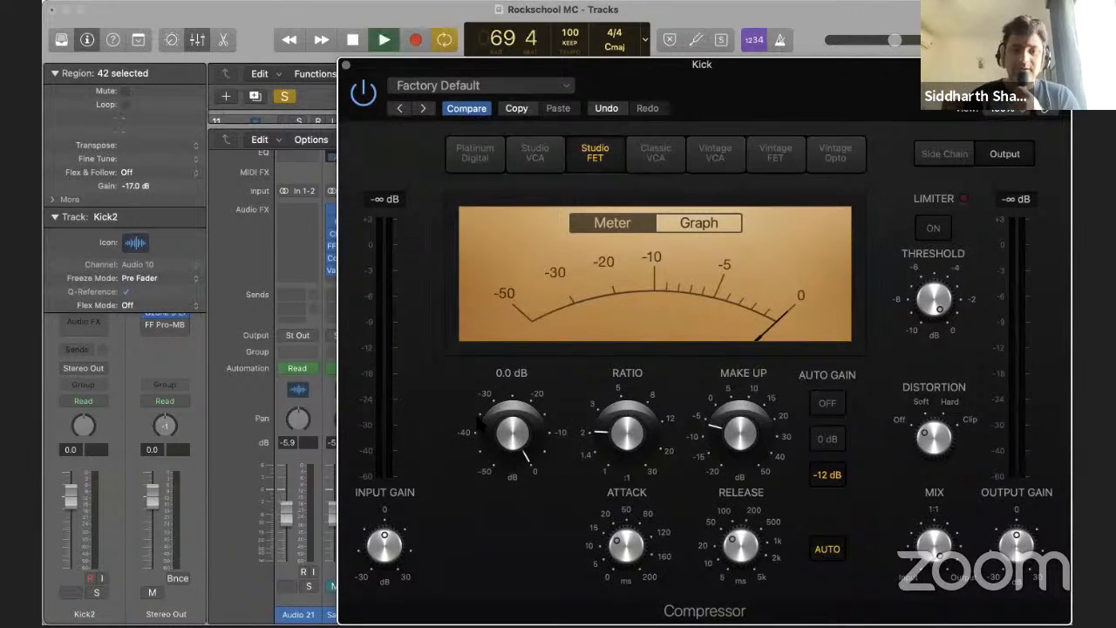
pyautogui.moveTo(524, 441); pyautogui.dragTo(527, 485)
pyautogui.press('space')
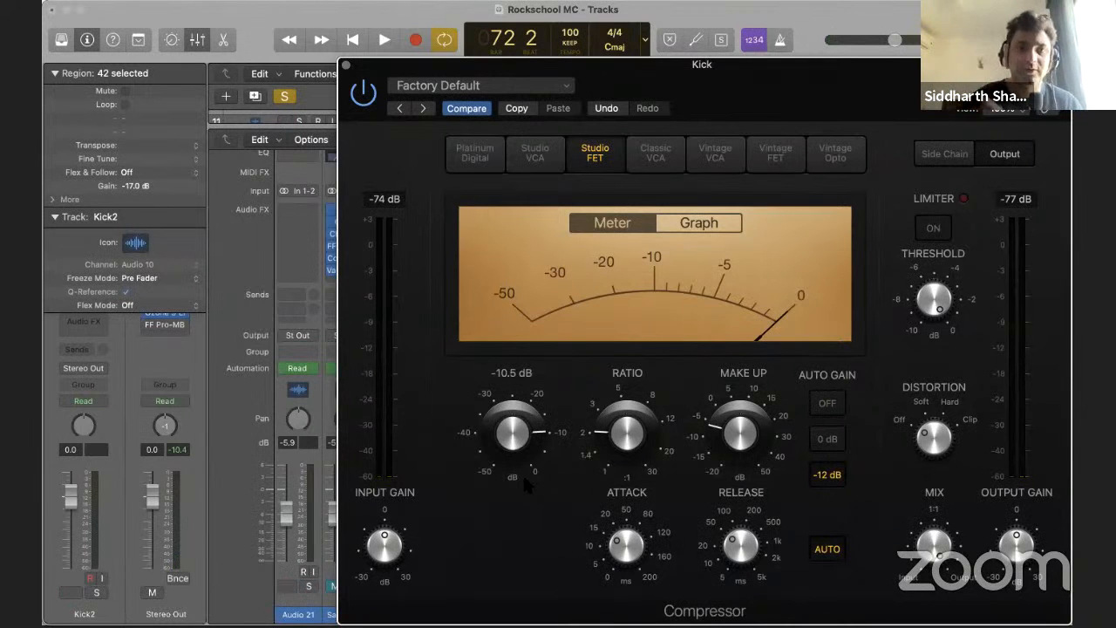
pyautogui.press('space')
pyautogui.moveTo(524, 442); pyautogui.dragTo(513, 421)
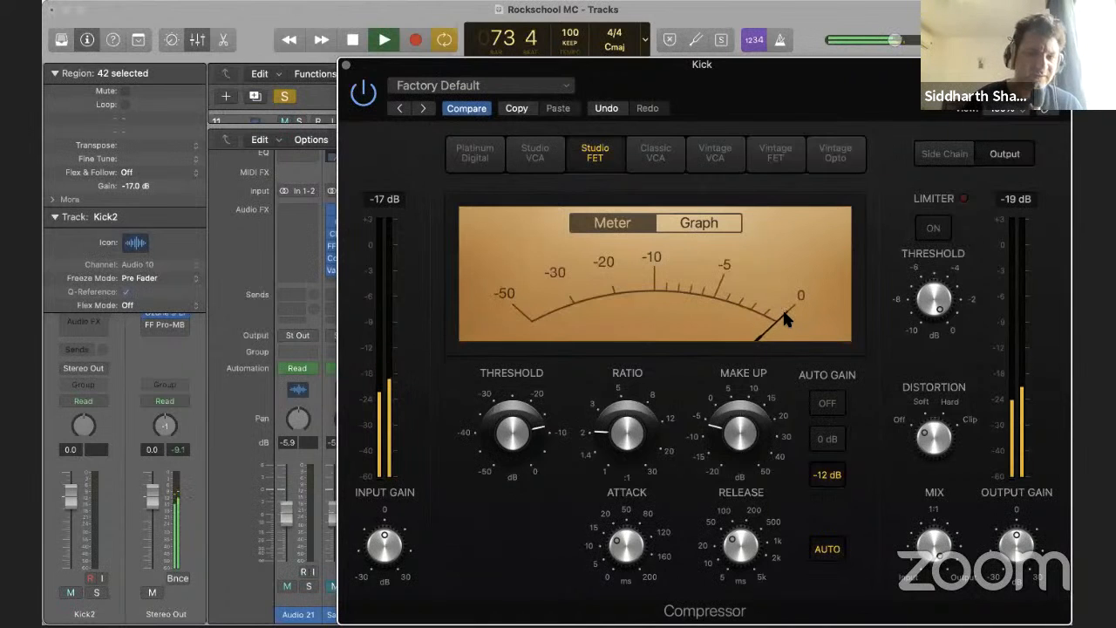
pyautogui.press('space')
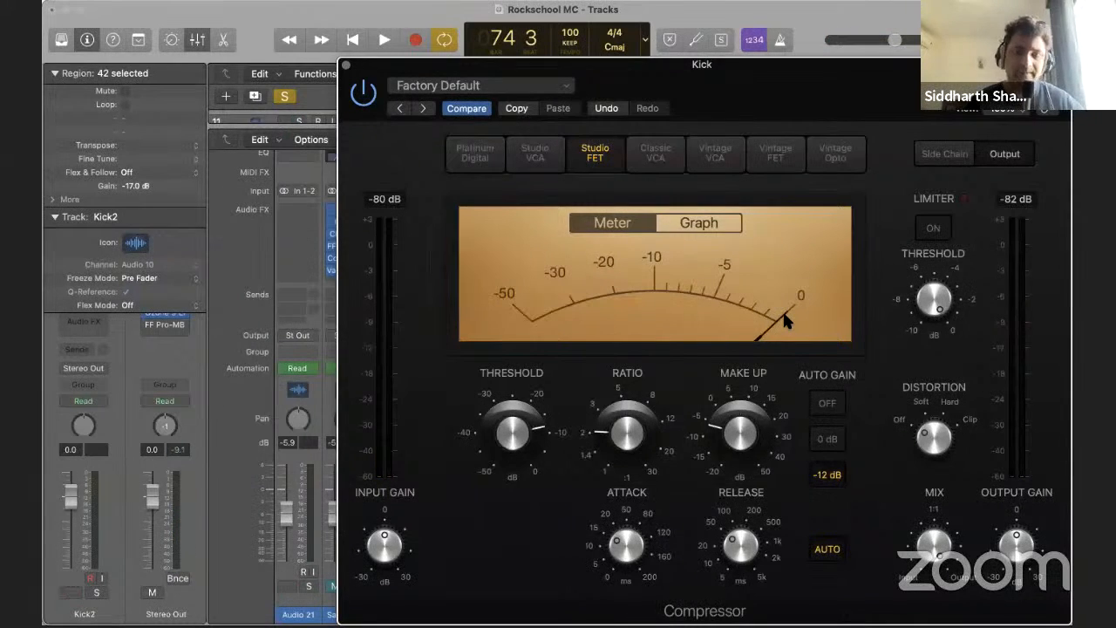
# Play the kick with the threshold pulled down close to its -50 dB minimum, then return the threshold to 0 dB
pyautogui.moveTo(530, 444)
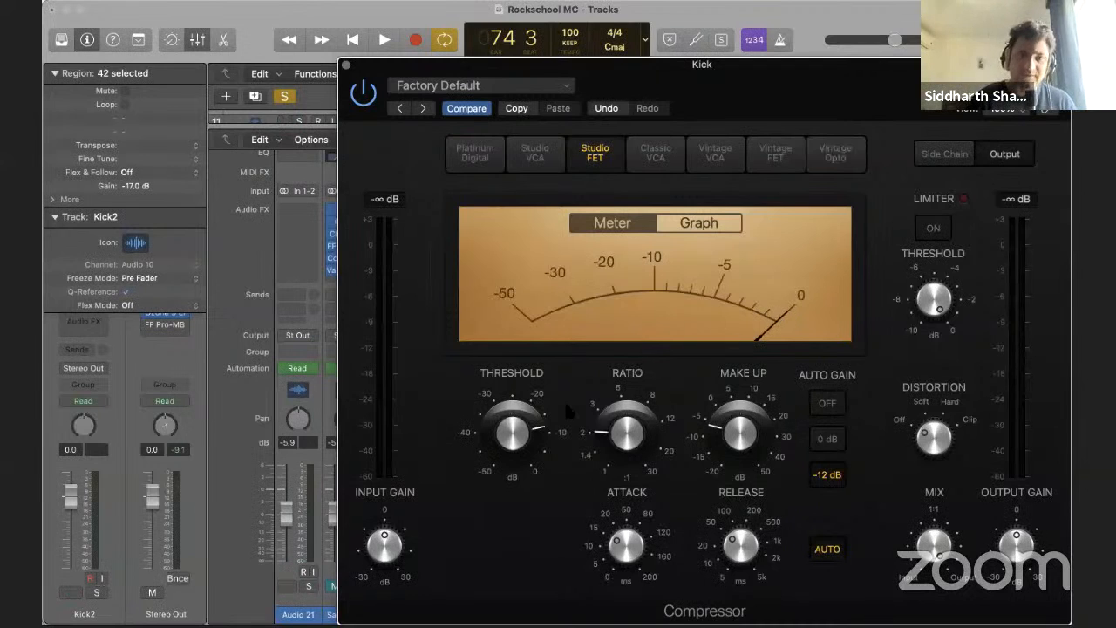
pyautogui.moveTo(565, 403)
pyautogui.moveTo(564, 401); pyautogui.dragTo(563, 610)
pyautogui.press('space')
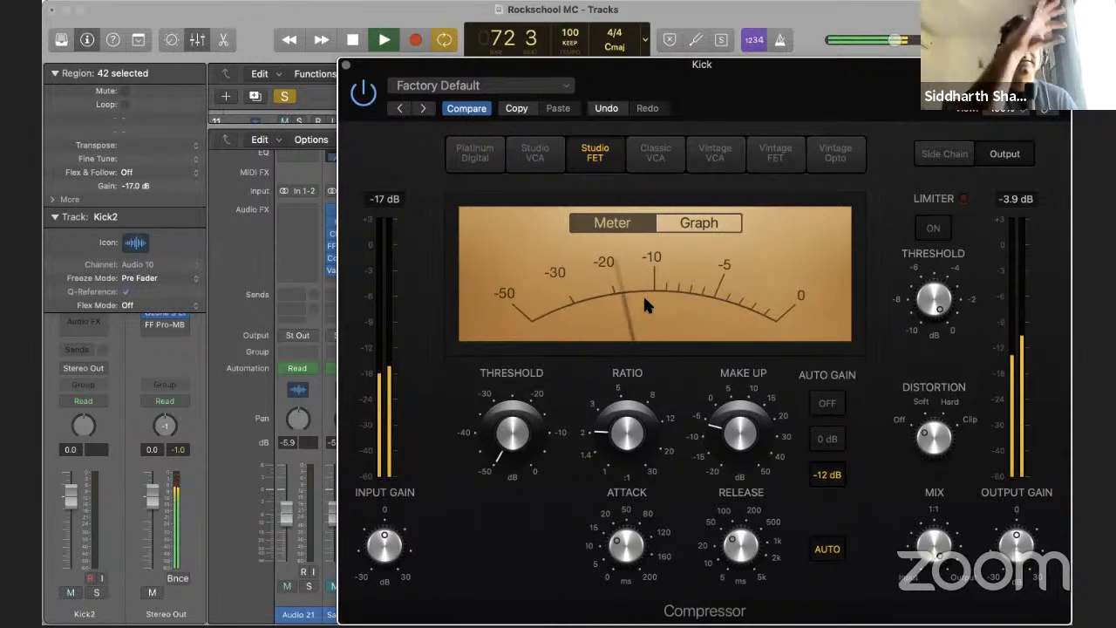
pyautogui.moveTo(511, 446)
pyautogui.moveTo(511, 446); pyautogui.dragTo(494, 214)
pyautogui.press('space')
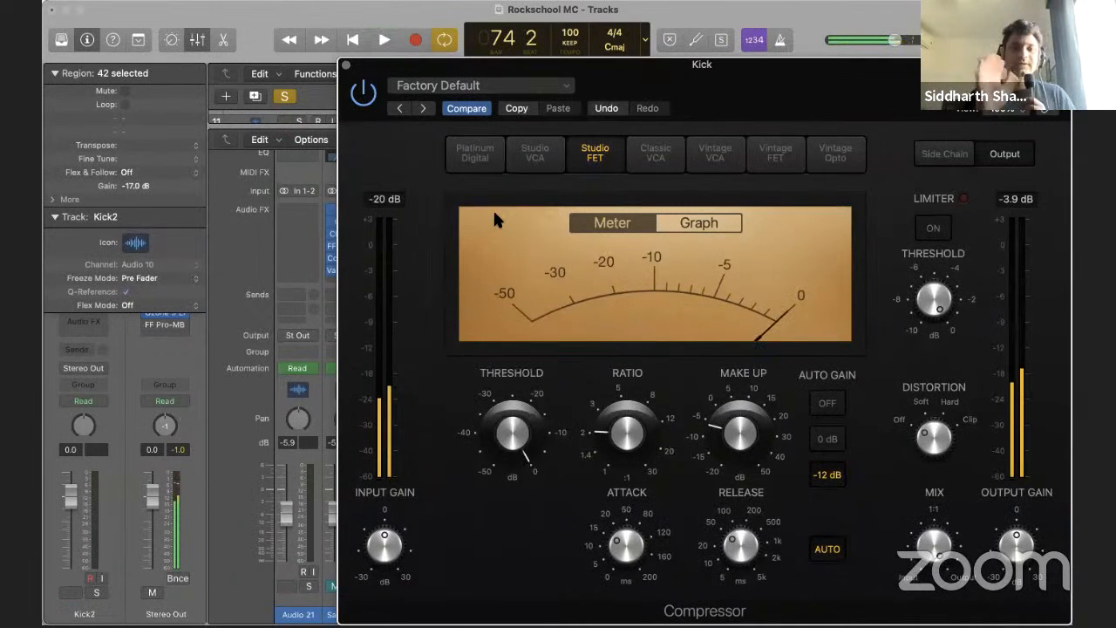
pyautogui.moveTo(517, 426)
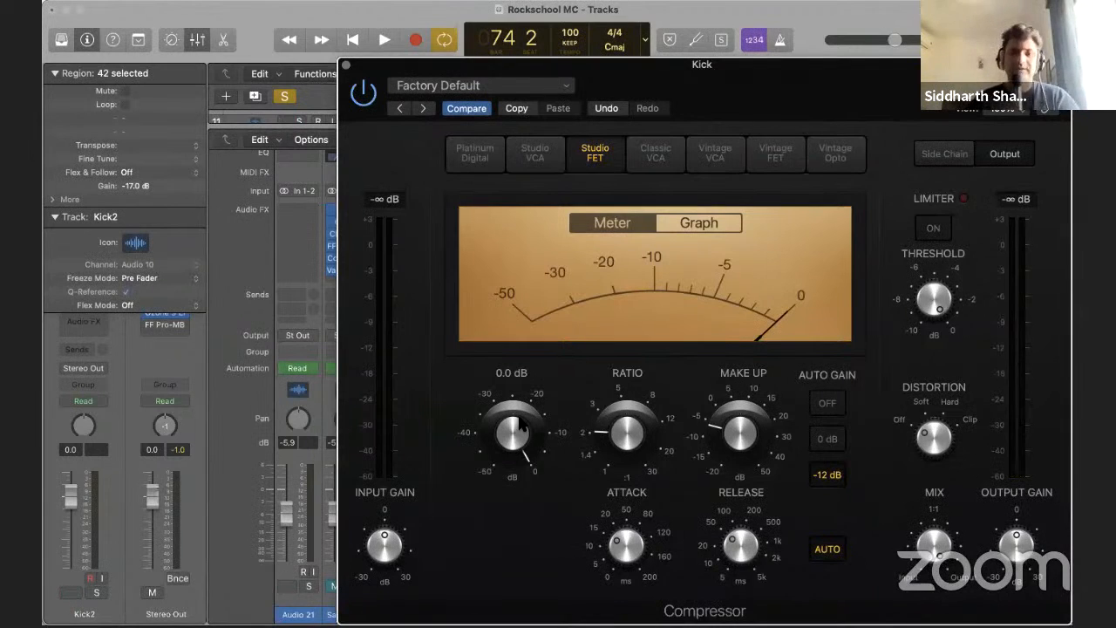
# Set the compressor's attack to 0 ms and lower the threshold to -13.5 dB with the kick playing
pyautogui.moveTo(627, 538)
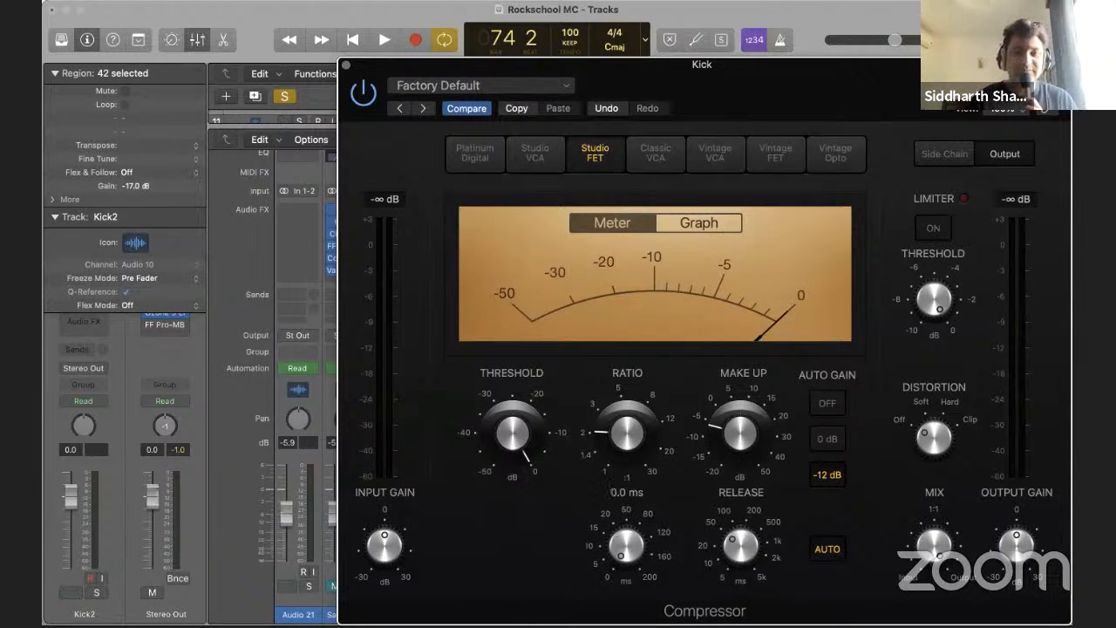
pyautogui.press('space')
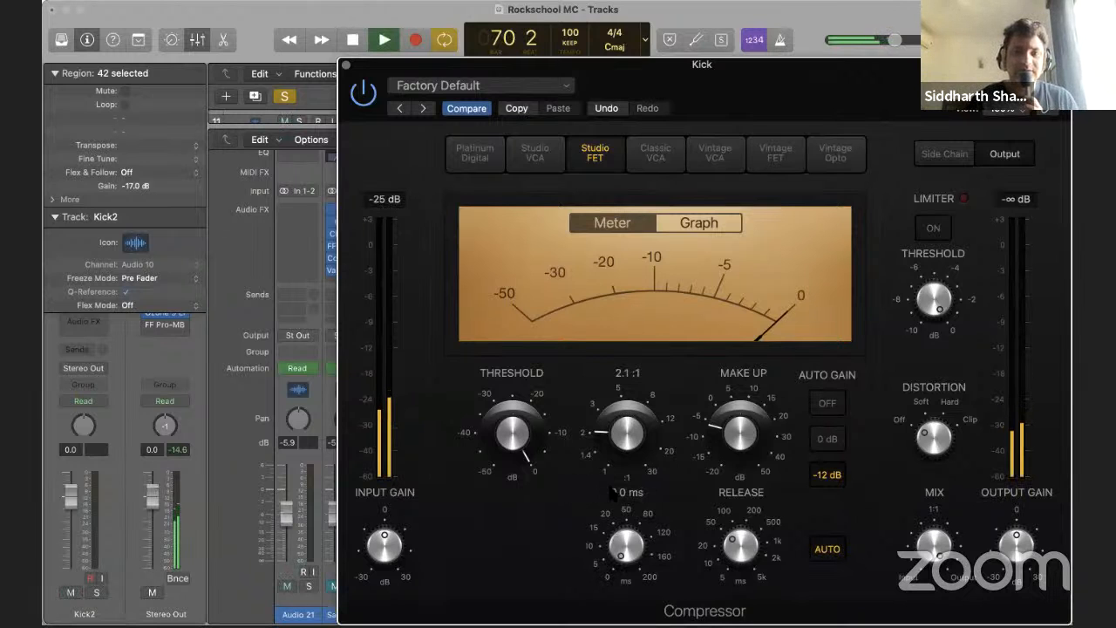
pyautogui.moveTo(528, 453); pyautogui.dragTo(535, 496)
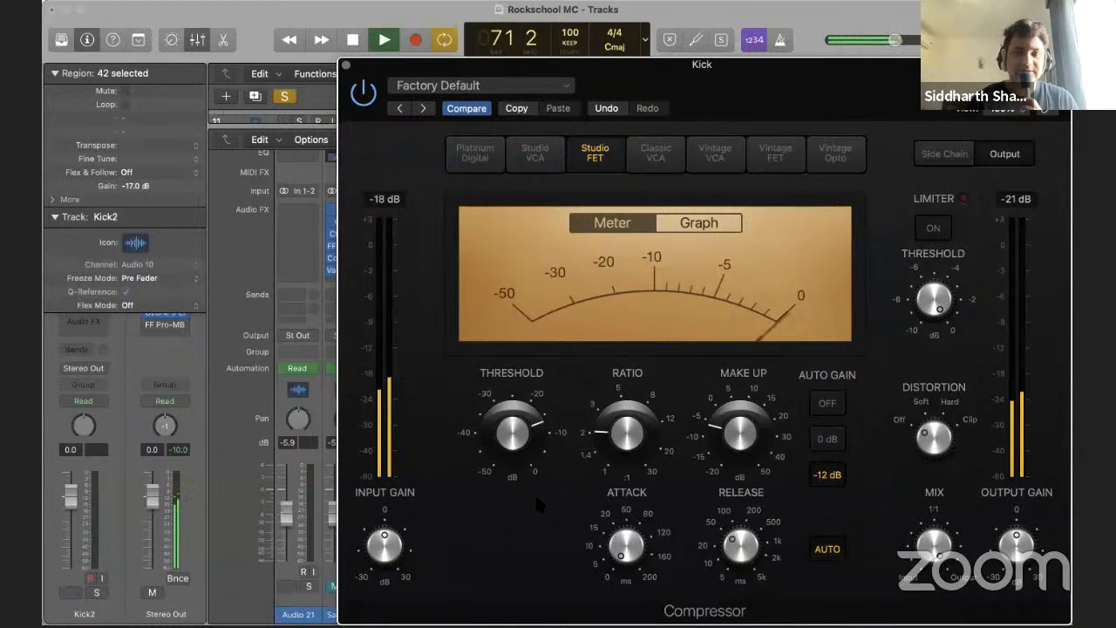
# Audition the attack at its 200 ms maximum during playback, reduce it to 113 ms, and return it to 0 ms
pyautogui.moveTo(630, 545); pyautogui.dragTo(603, 133)
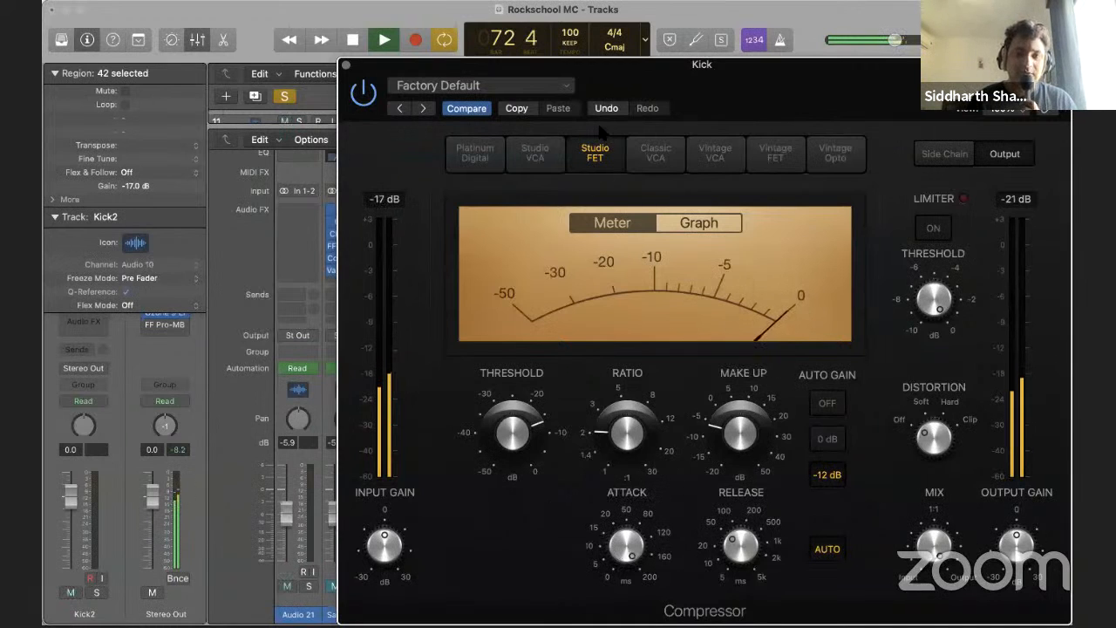
pyautogui.moveTo(624, 546); pyautogui.dragTo(628, 558)
pyautogui.press('space')
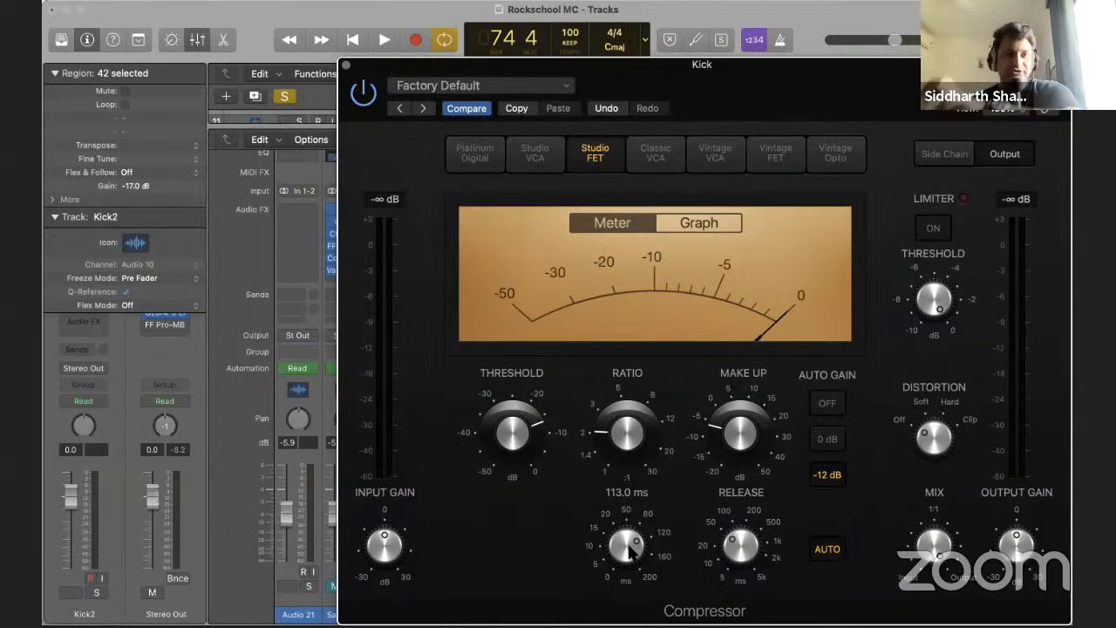
pyautogui.moveTo(630, 551); pyautogui.dragTo(640, 580)
# Lengthen the compressor's release to near its 5-second maximum and lower the make-up gain to -14.0 dB
pyautogui.moveTo(743, 551); pyautogui.dragTo(739, 521)
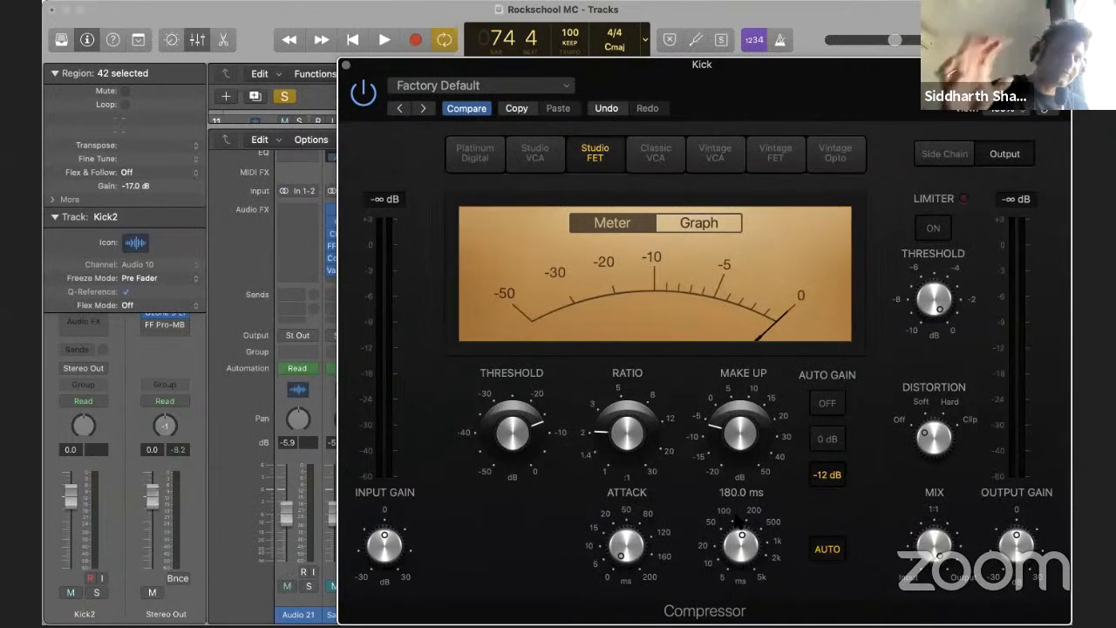
pyautogui.doubleClick(733, 554)
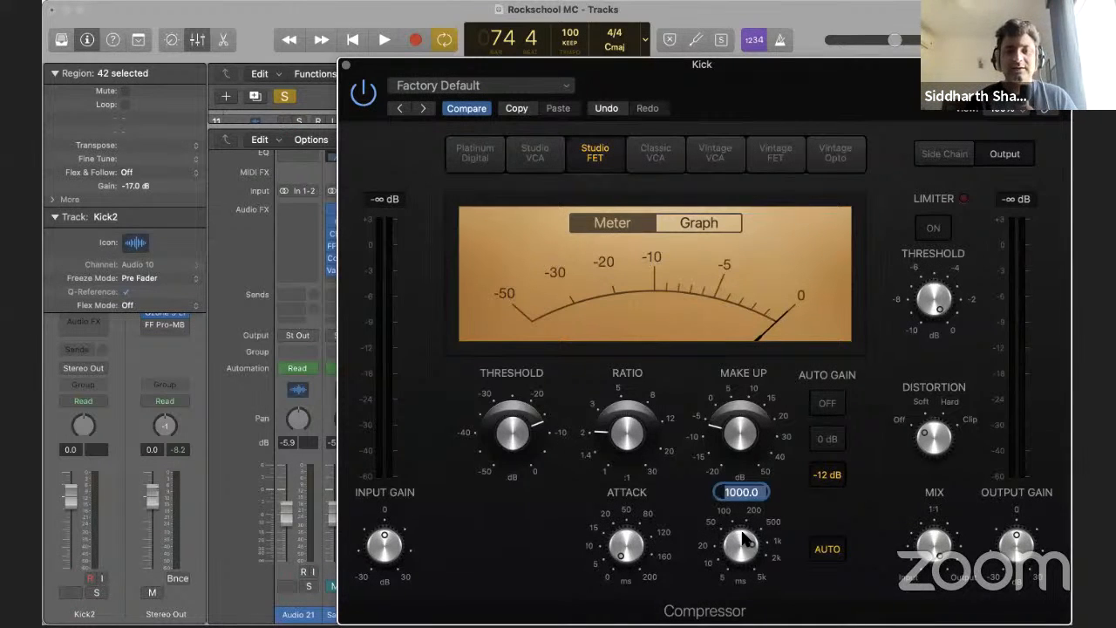
pyautogui.write('43')
pyautogui.press('Return')
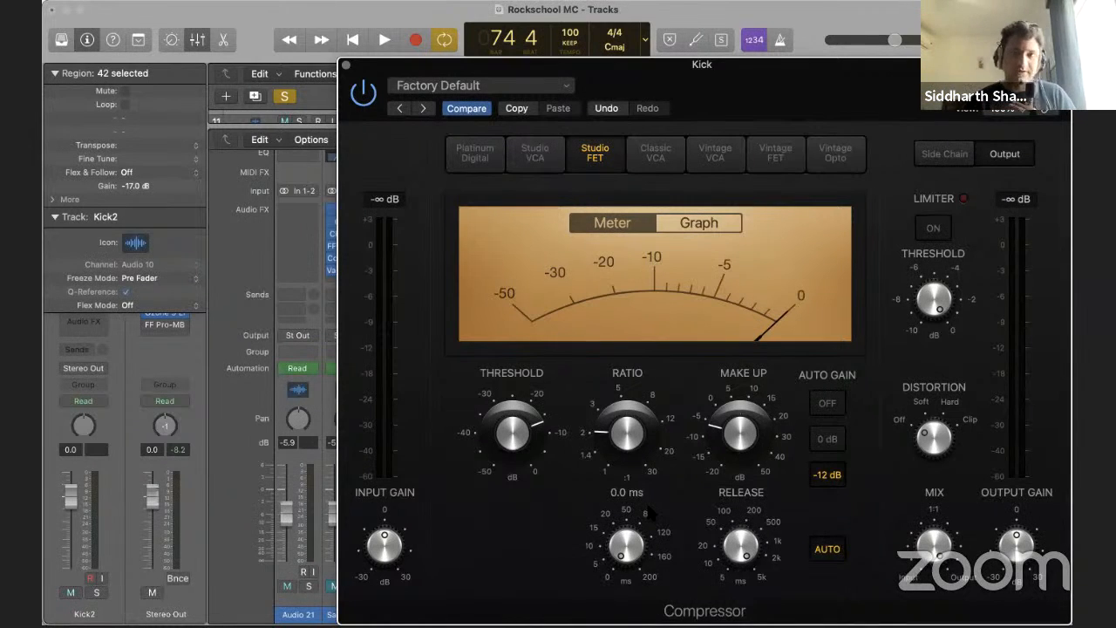
pyautogui.moveTo(732, 447)
pyautogui.moveTo(734, 450); pyautogui.dragTo(727, 475)
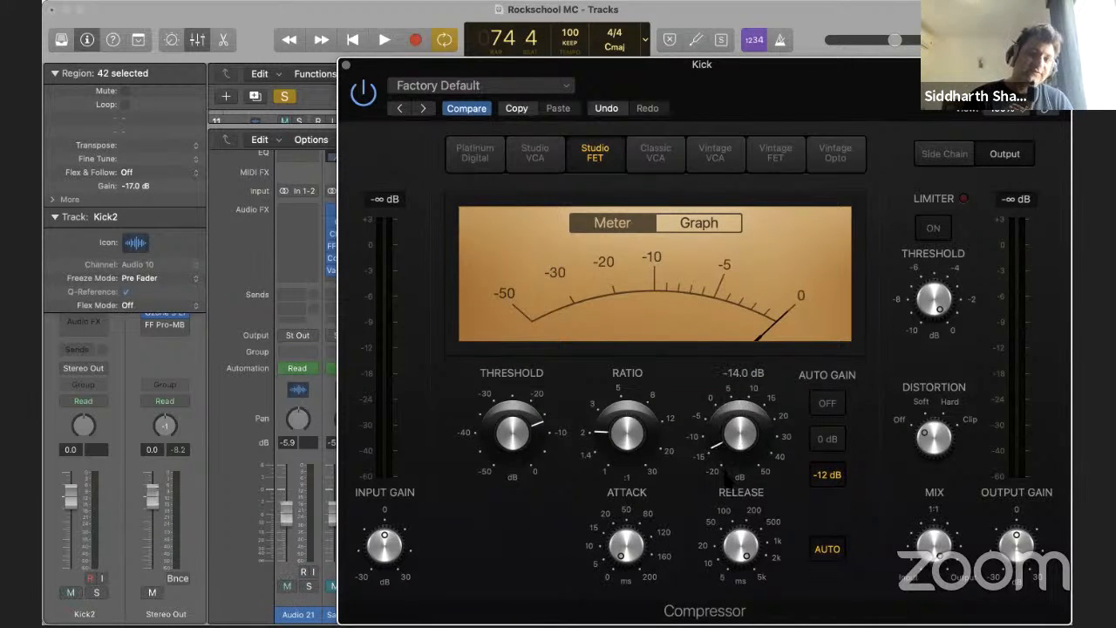
# With the kick playing, set the attack to 12 ms and the ratio to 3.1:1, shorten the release, and lower the threshold toward -20 dB
pyautogui.moveTo(529, 434)
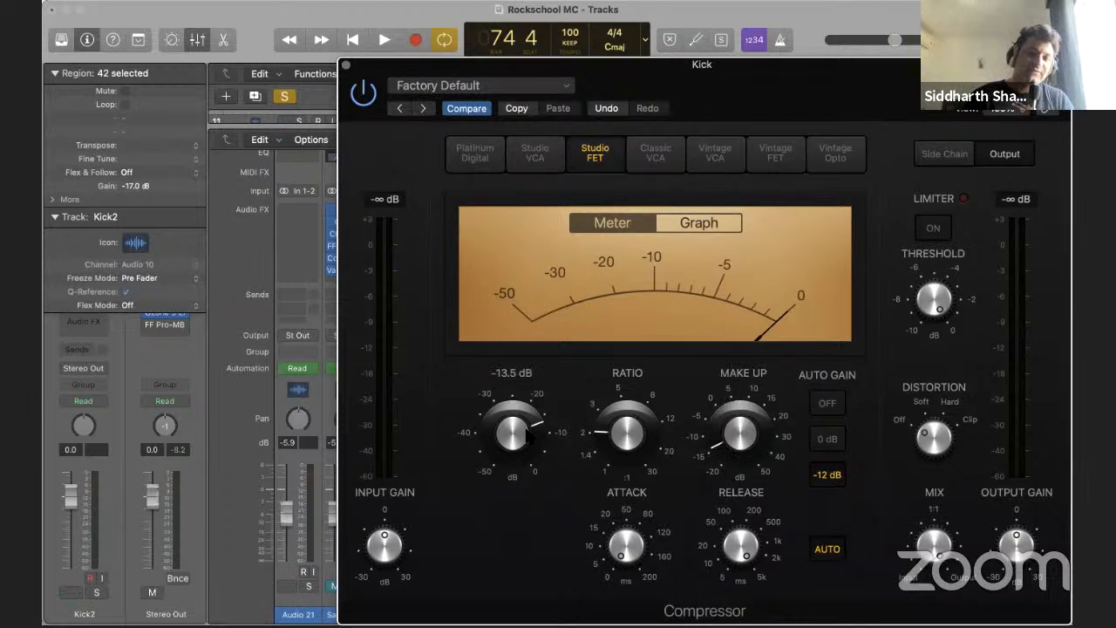
pyautogui.press('space')
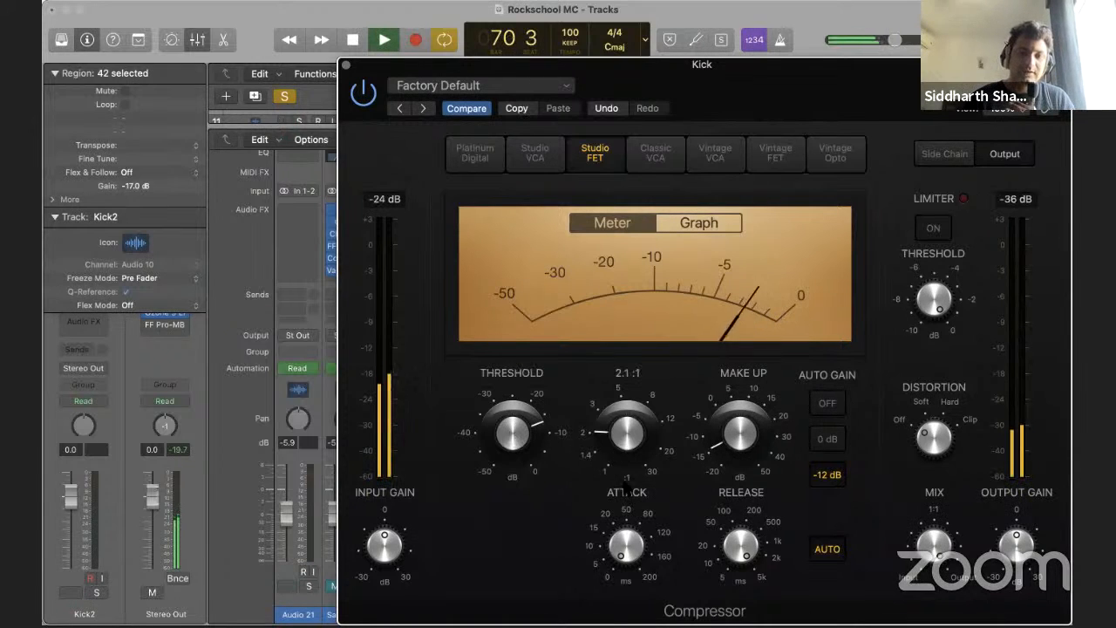
pyautogui.moveTo(632, 546); pyautogui.dragTo(626, 509)
pyautogui.moveTo(738, 541); pyautogui.dragTo(739, 599)
pyautogui.moveTo(627, 434); pyautogui.dragTo(627, 406)
pyautogui.moveTo(498, 436); pyautogui.dragTo(498, 449)
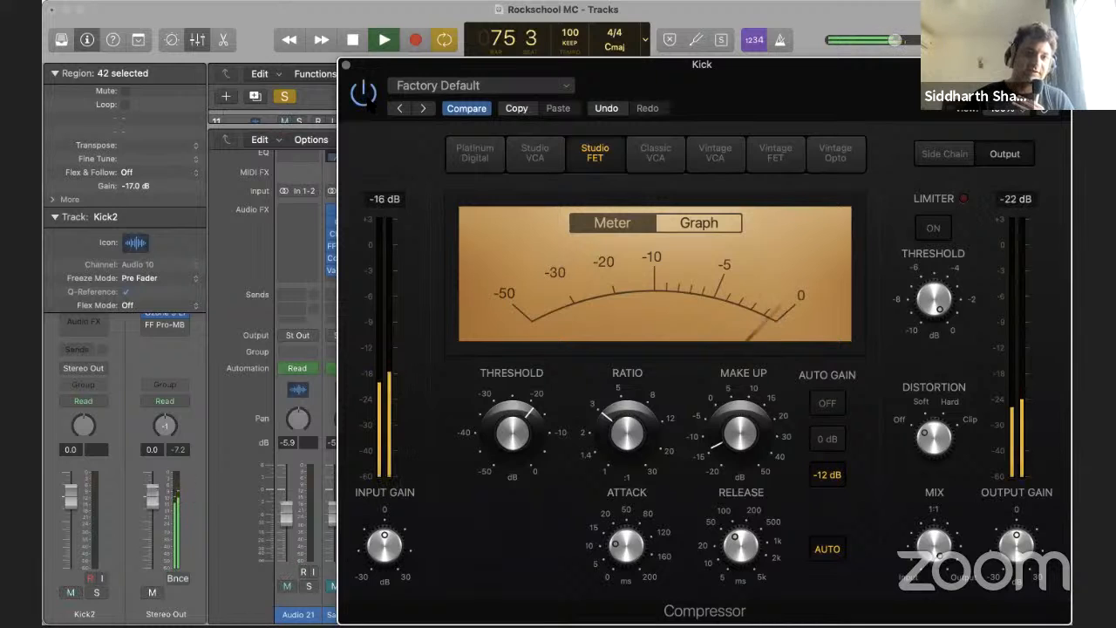
# Raise the make-up gain to -7.5 dB while the kick plays, then stop playback
pyautogui.moveTo(741, 431)
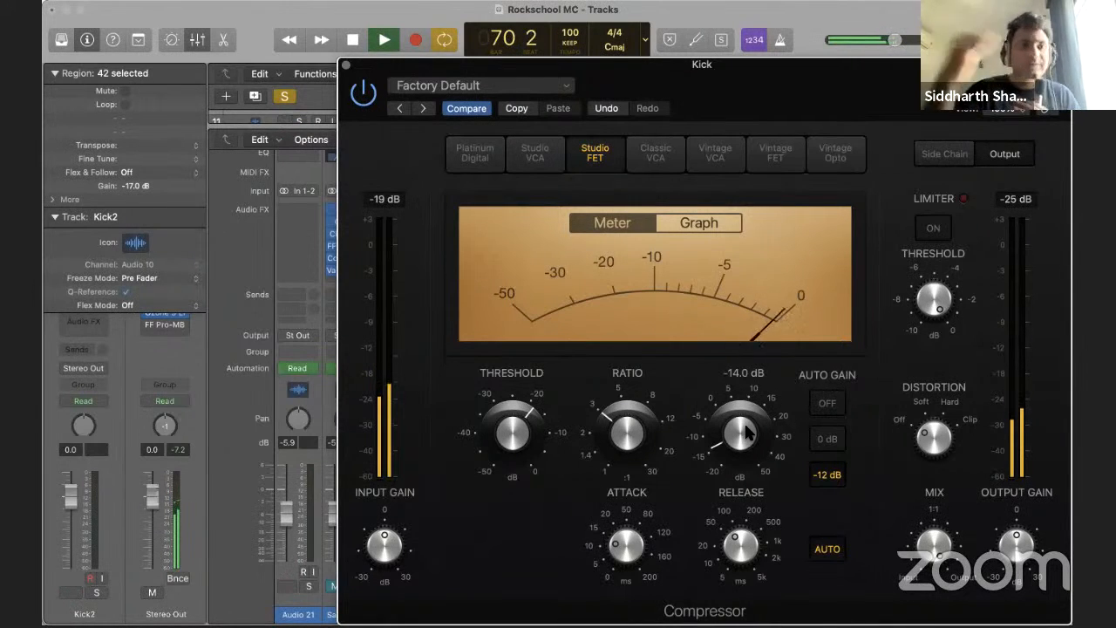
pyautogui.moveTo(746, 432); pyautogui.dragTo(748, 401)
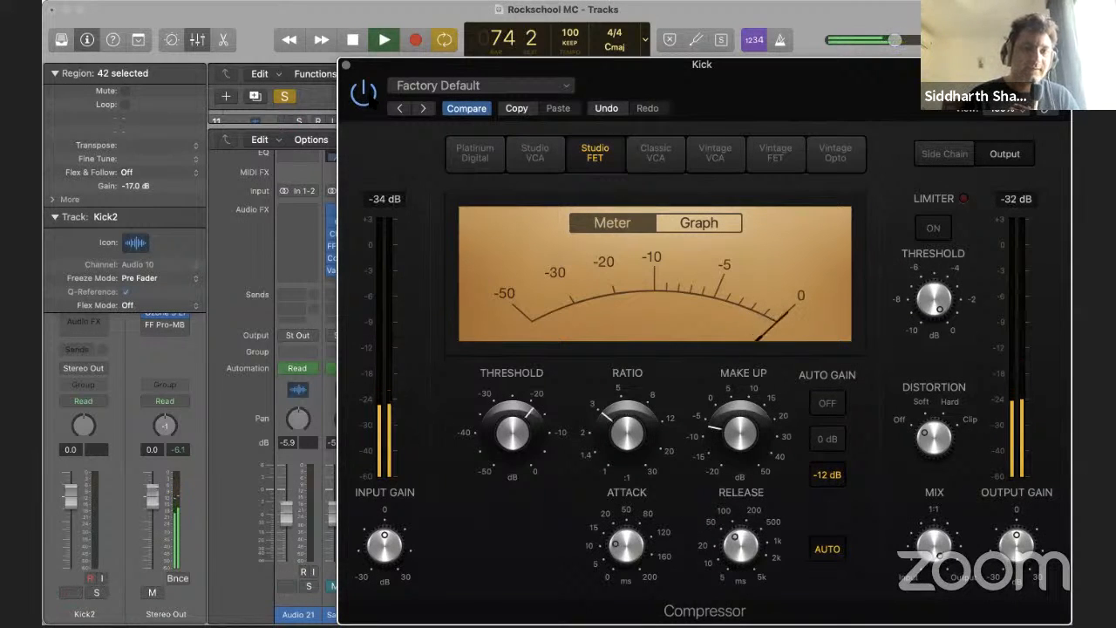
pyautogui.moveTo(740, 444); pyautogui.dragTo(740, 453)
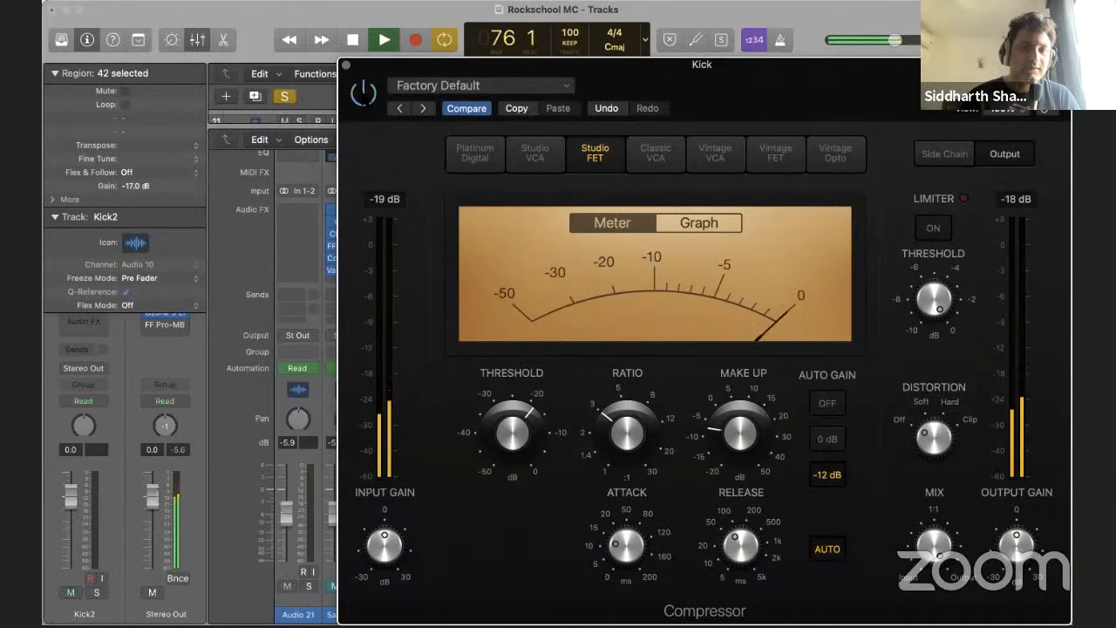
pyautogui.press('space')
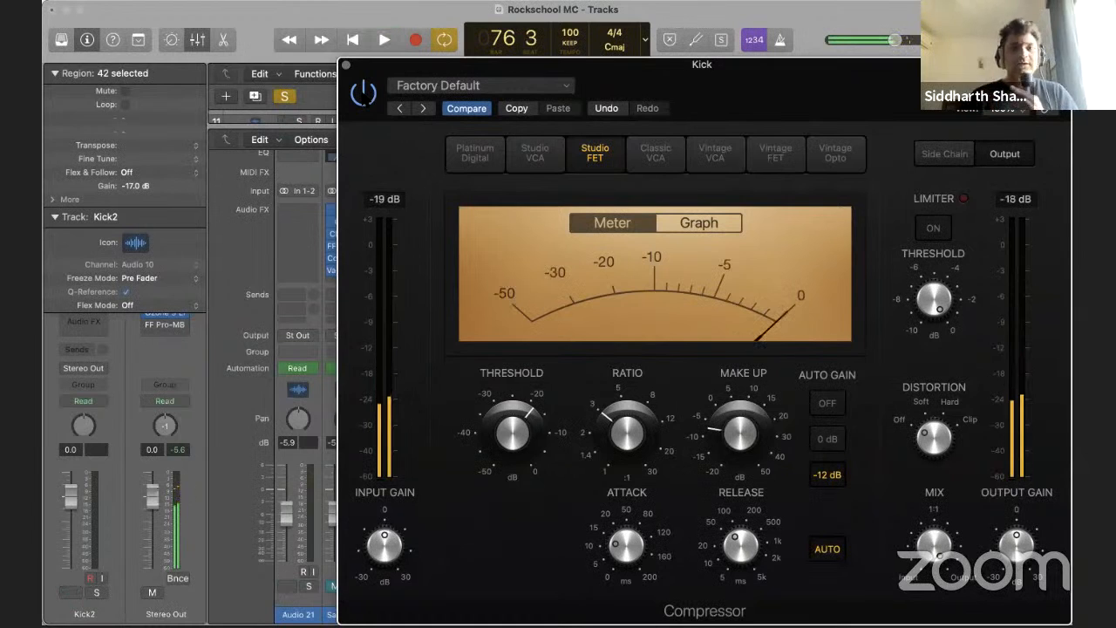
# Lower the compression ratio to near its 1:1 minimum, then raise it to 5.0:1
pyautogui.moveTo(754, 438)
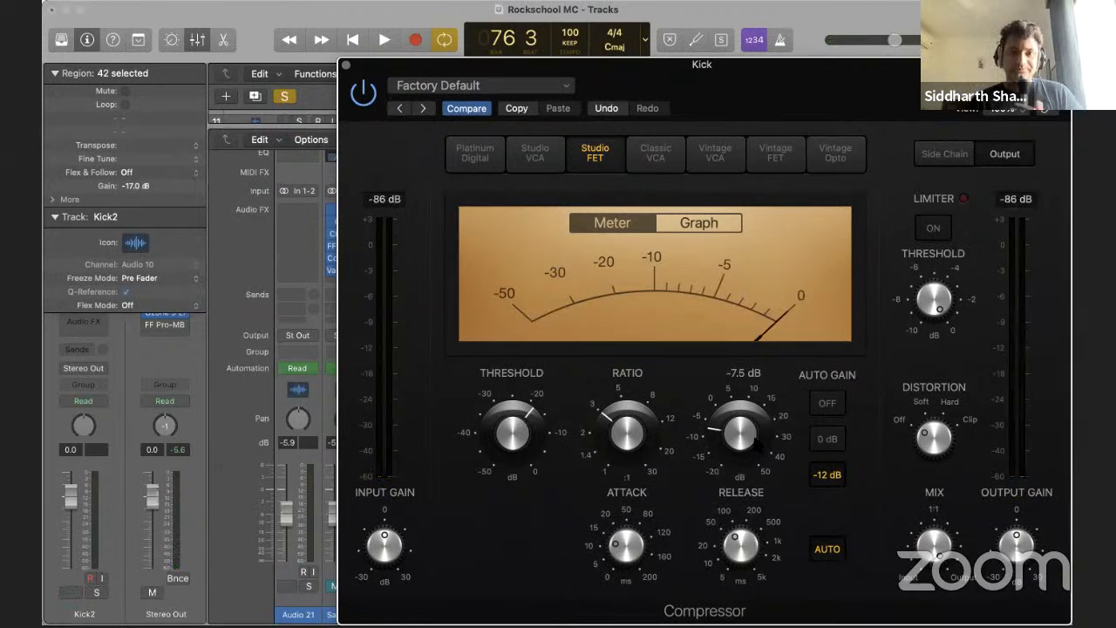
pyautogui.moveTo(608, 417)
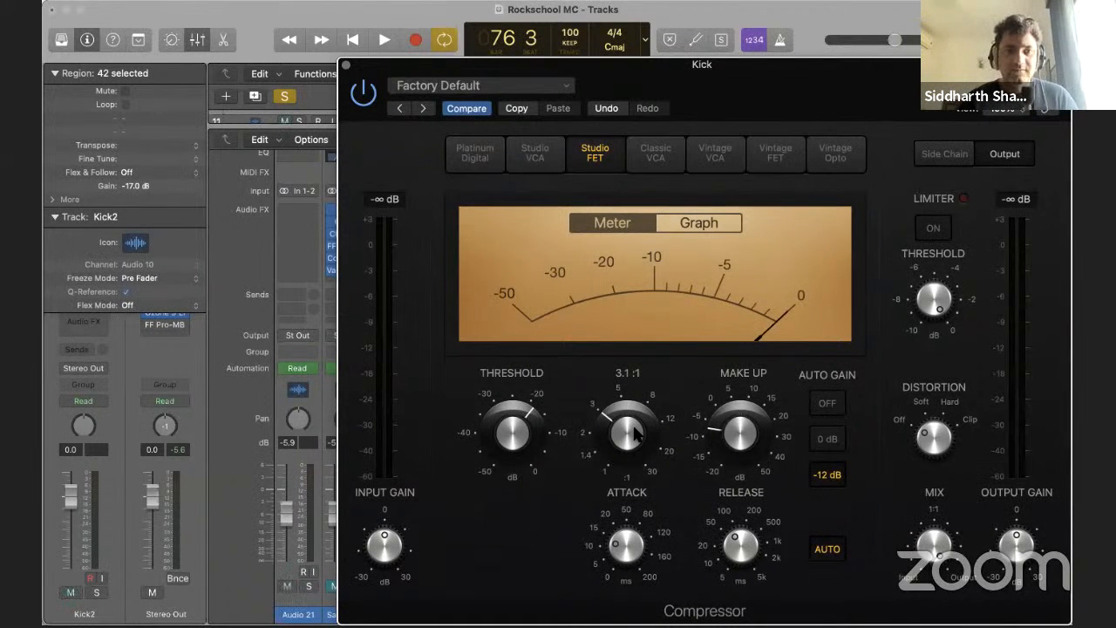
pyautogui.moveTo(637, 434); pyautogui.dragTo(649, 505)
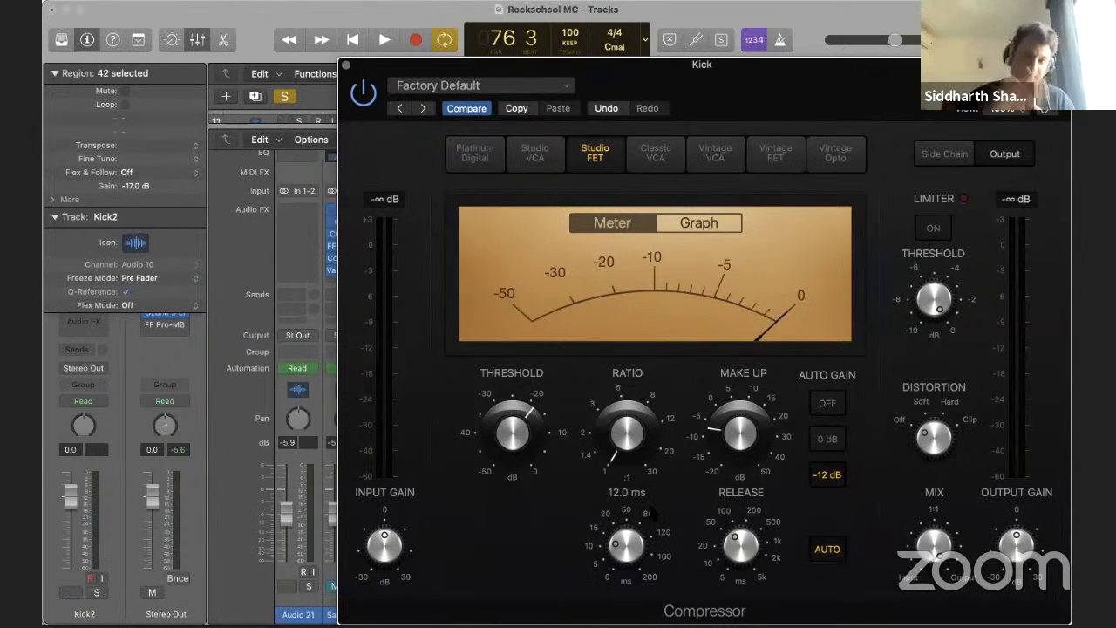
pyautogui.moveTo(659, 457); pyautogui.dragTo(608, 327)
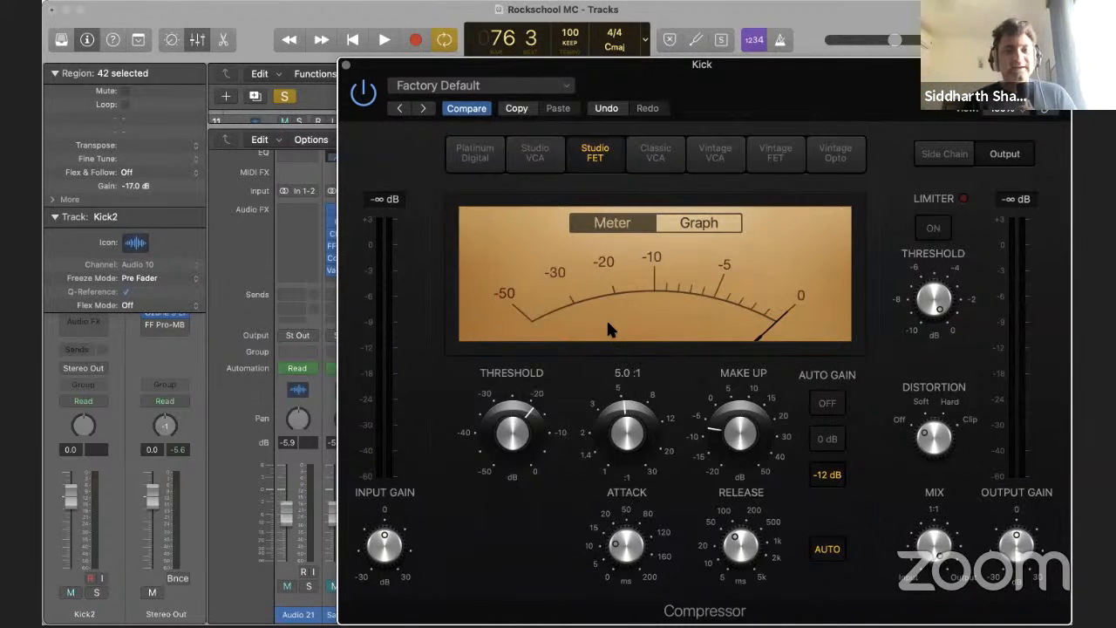
pyautogui.moveTo(636, 433)
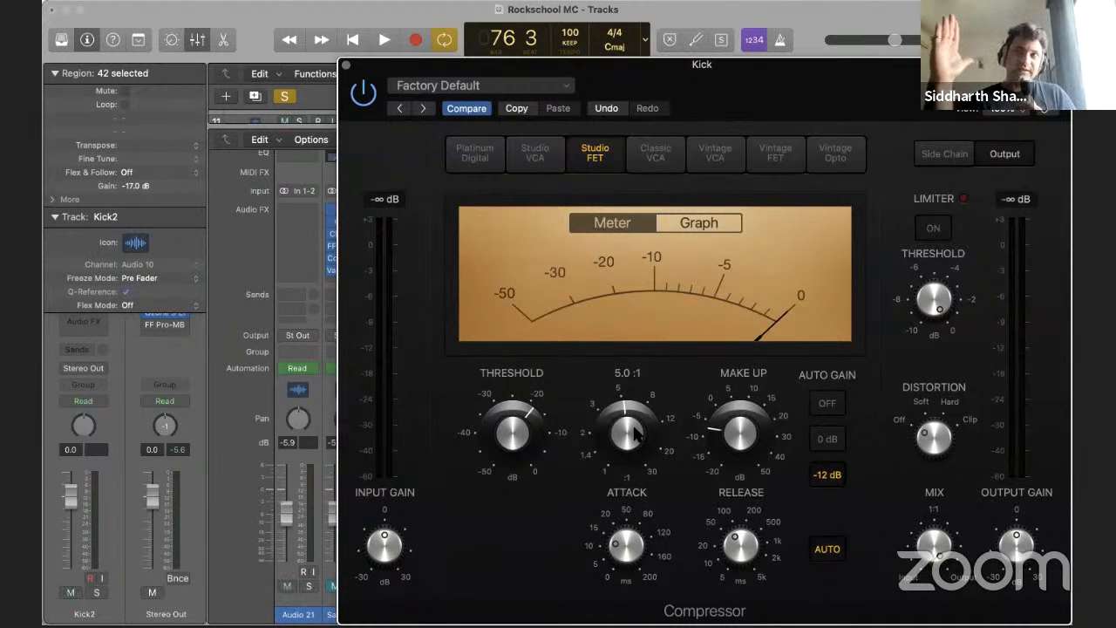
# Raise the compressor's threshold to about -12 dB, lower the ratio to about 2:1, and start playback
pyautogui.moveTo(635, 426)
pyautogui.mouseDown()
pyautogui.moveTo(635, 403)
pyautogui.moveTo(635, 424)
pyautogui.mouseUp()
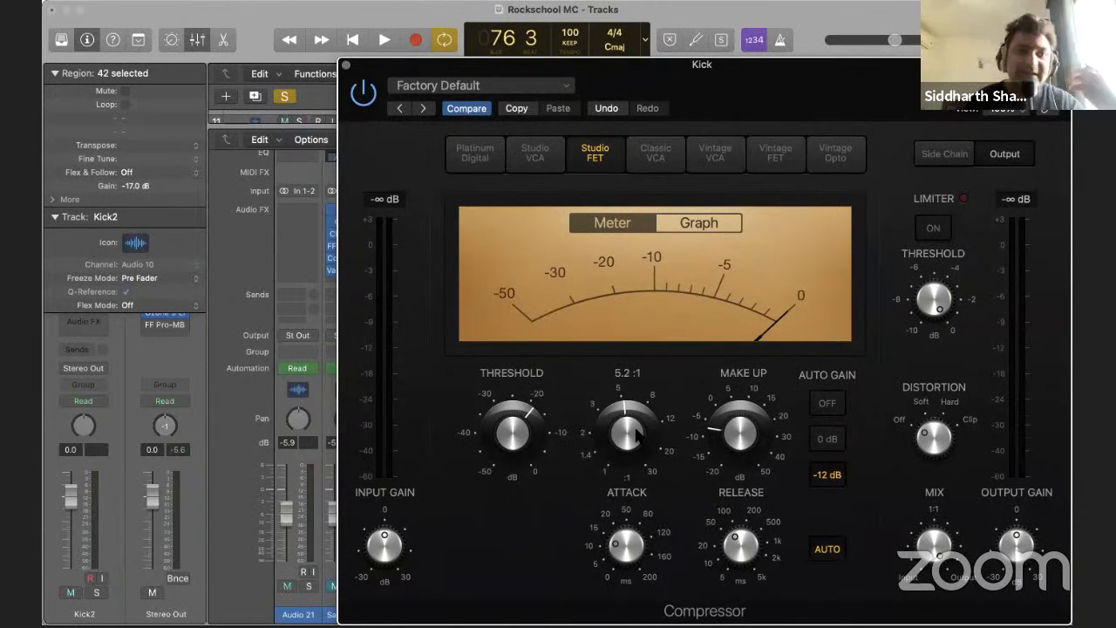
pyautogui.moveTo(639, 435)
pyautogui.mouseDown()
pyautogui.moveTo(643, 468)
pyautogui.moveTo(638, 439)
pyautogui.mouseUp()
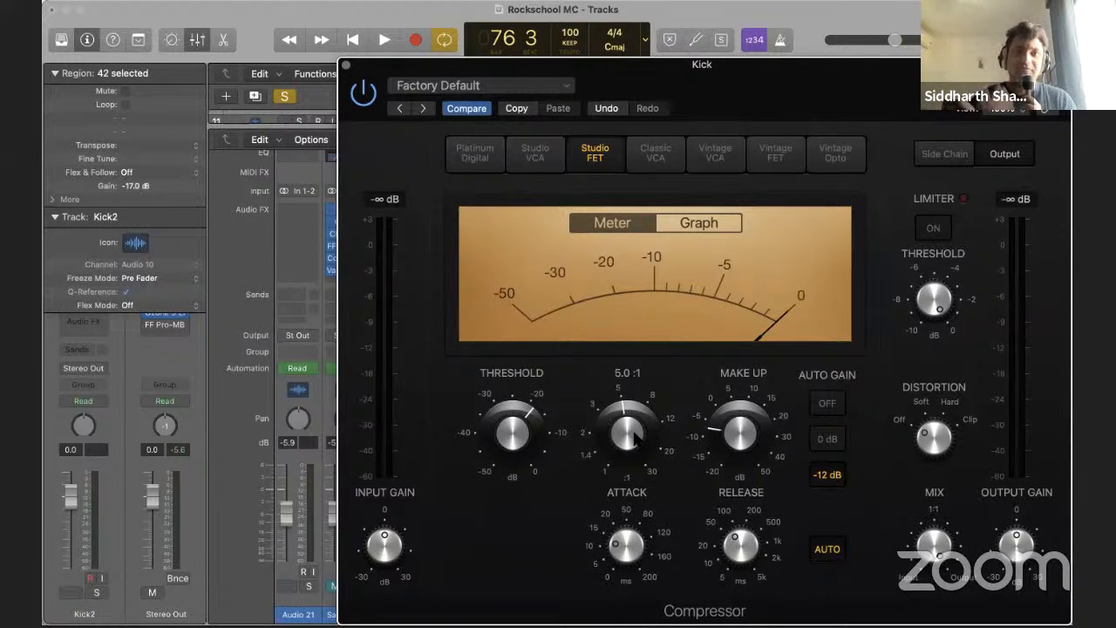
pyautogui.moveTo(512, 433)
pyautogui.mouseDown()
pyautogui.moveTo(509, 509)
pyautogui.moveTo(503, 404)
pyautogui.moveTo(509, 417)
pyautogui.mouseUp()
pyautogui.moveTo(638, 403); pyautogui.dragTo(619, 473)
pyautogui.press('space')
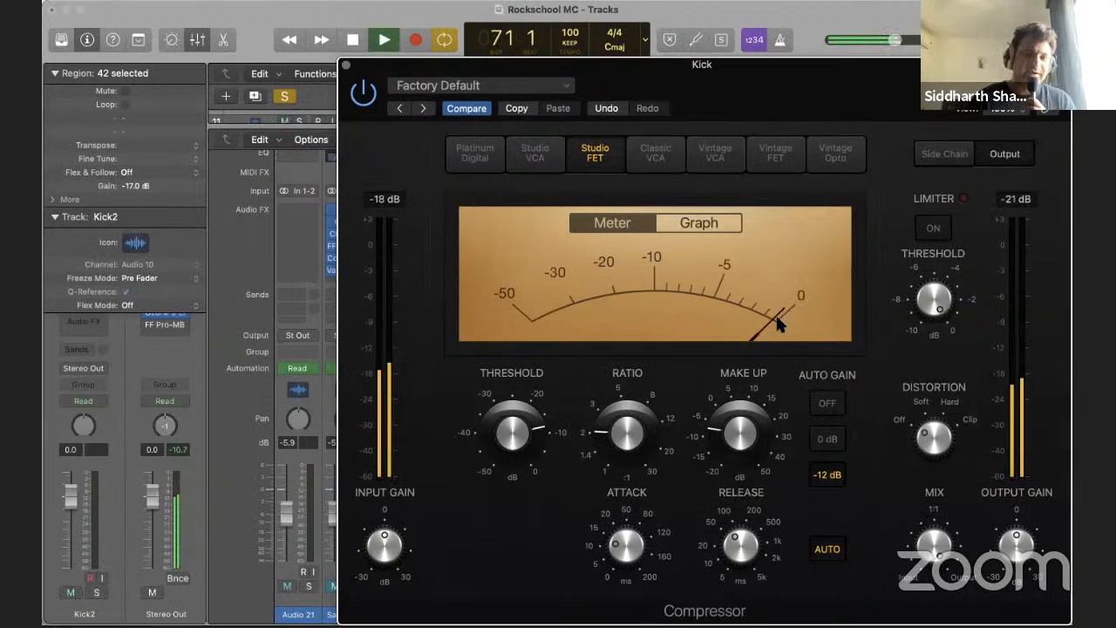
# With the kick playing, set the ratio to 6.3:1, the threshold to about -18 dB and the attack to about 1.5 ms, then stop playback
pyautogui.moveTo(502, 426); pyautogui.dragTo(503, 425)
pyautogui.moveTo(629, 446); pyautogui.dragTo(609, 323)
pyautogui.moveTo(525, 436); pyautogui.dragTo(530, 454)
pyautogui.moveTo(635, 436); pyautogui.dragTo(645, 481)
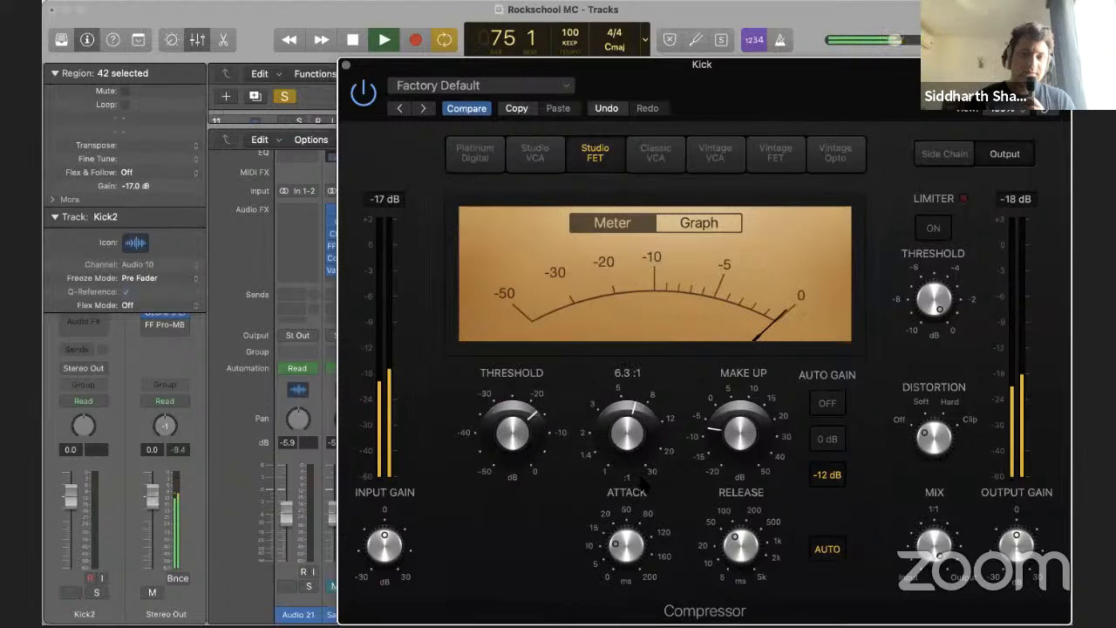
pyautogui.moveTo(619, 558); pyautogui.dragTo(622, 586)
pyautogui.press('space')
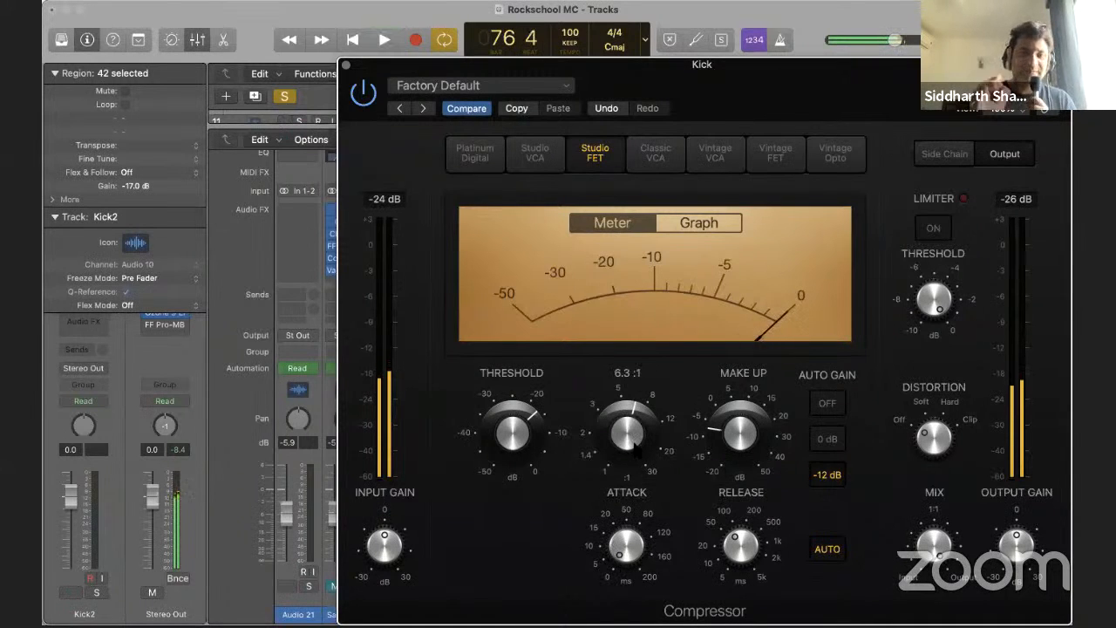
# Push the ratio to 30:1 and the threshold to -50 dB, and play the kick to hear extreme compression
pyautogui.moveTo(634, 446); pyautogui.dragTo(637, 409)
pyautogui.moveTo(510, 433); pyautogui.dragTo(510, 475)
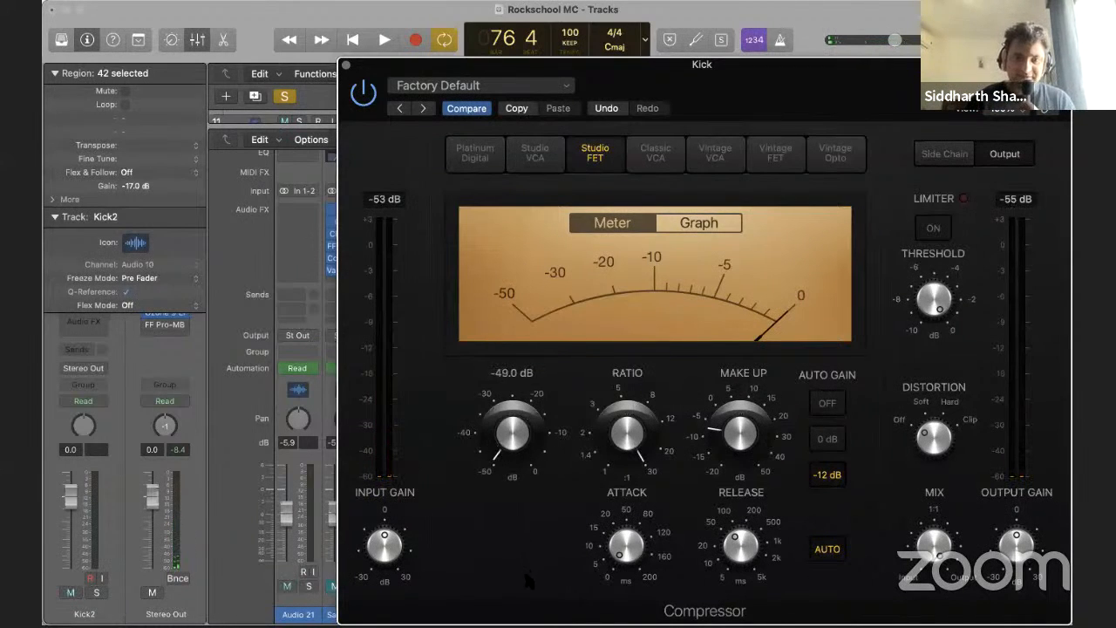
pyautogui.press('space')
pyautogui.moveTo(622, 468)
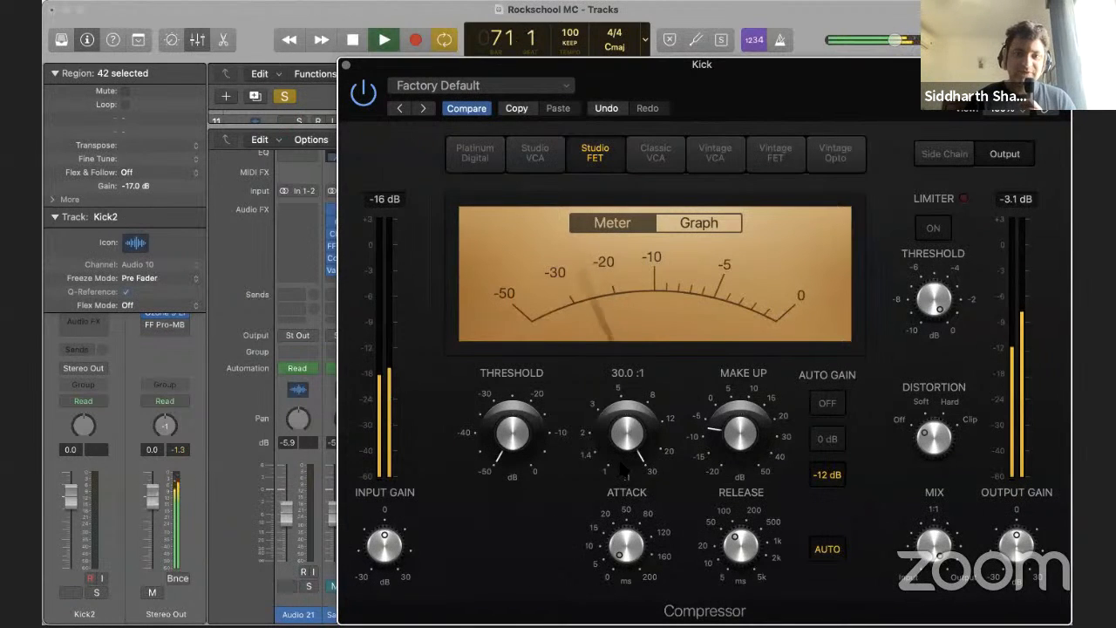
pyautogui.moveTo(535, 434)
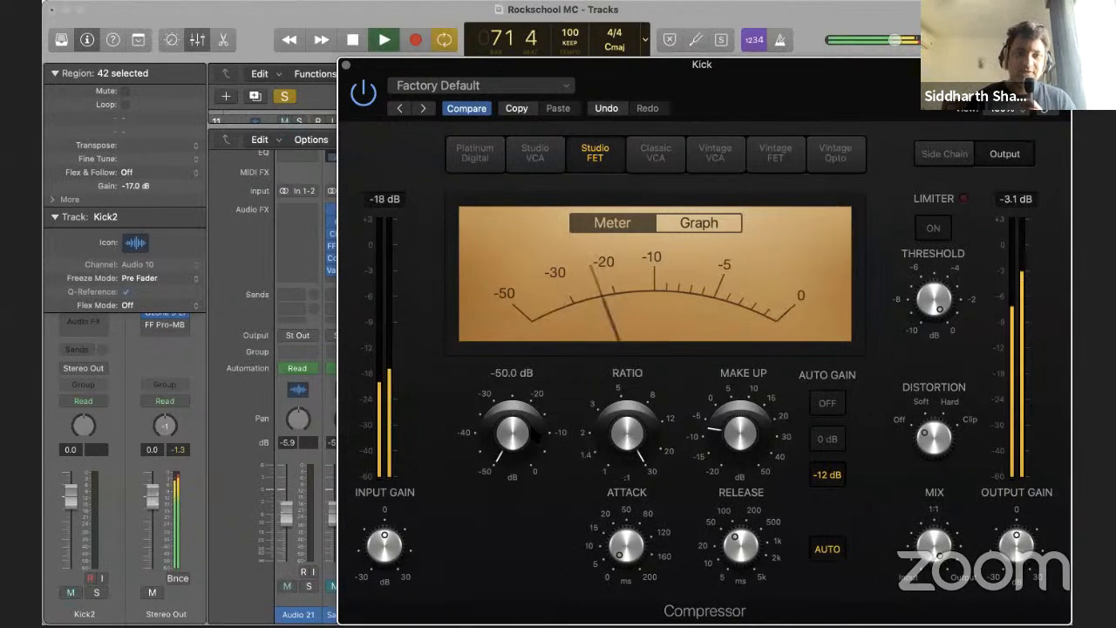
pyautogui.moveTo(643, 432)
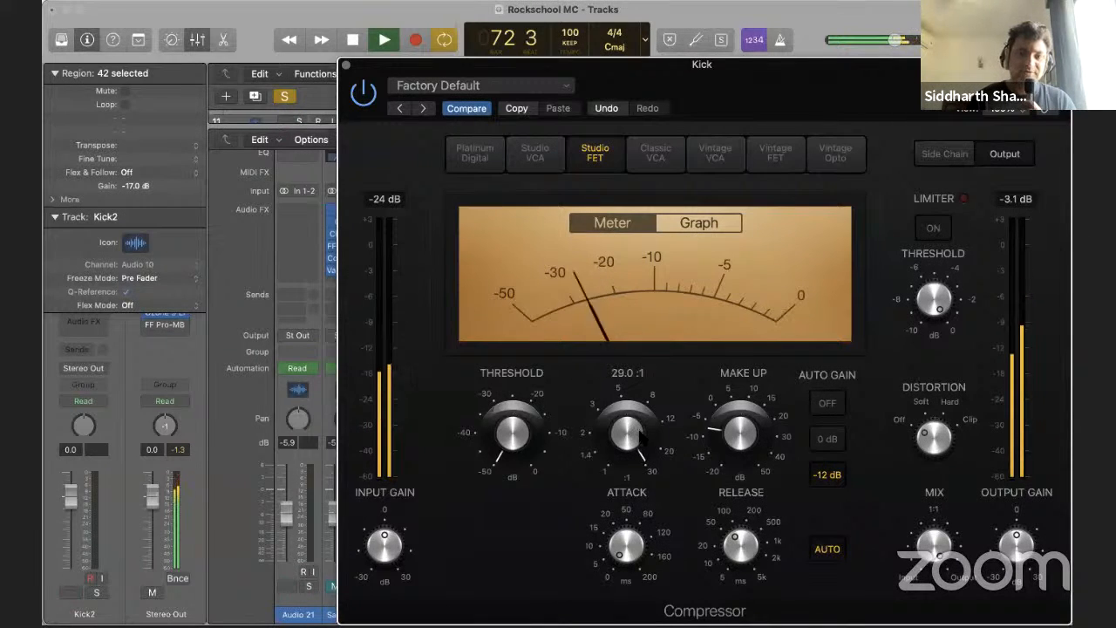
# Lower the ratio to near its minimum during playback, raise it to 1.7:1, and stop playback
pyautogui.moveTo(643, 431); pyautogui.dragTo(623, 473)
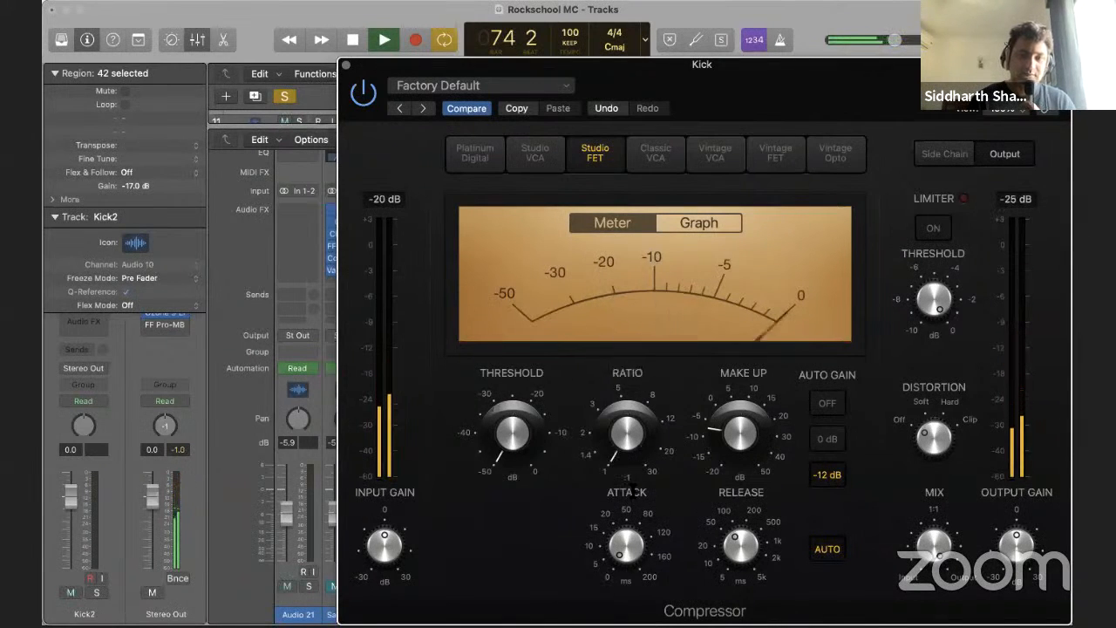
pyautogui.moveTo(639, 425); pyautogui.dragTo(628, 390)
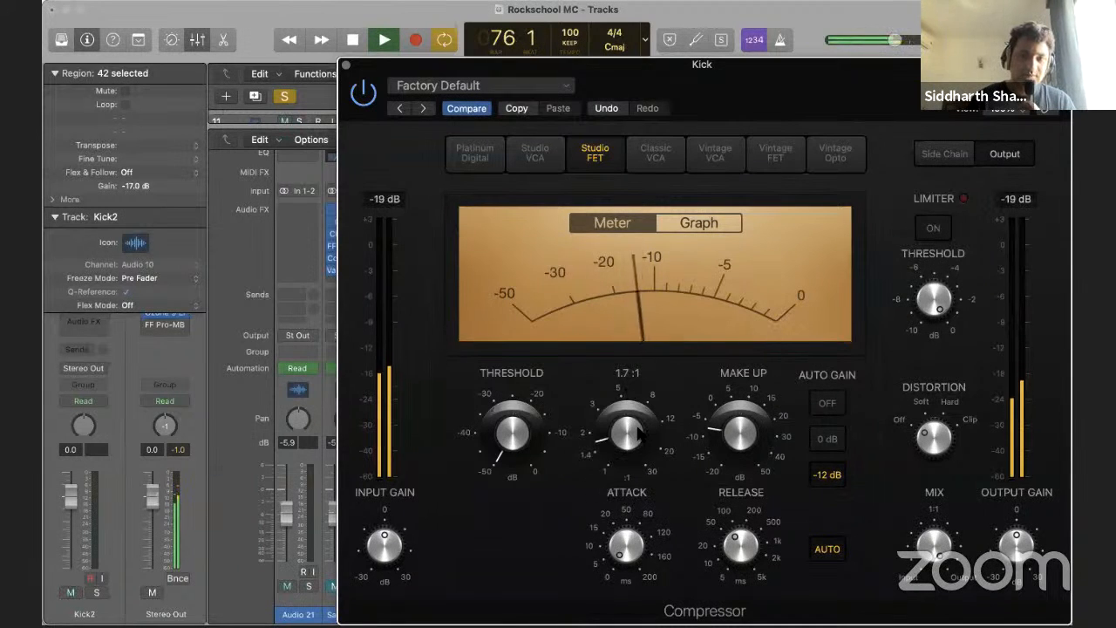
pyautogui.press('space')
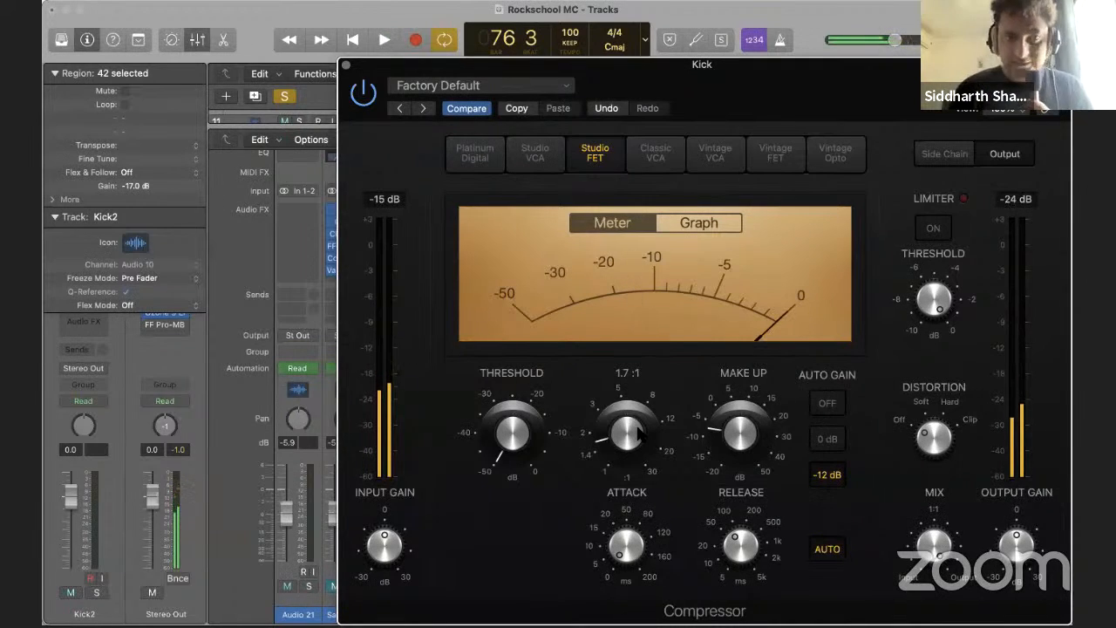
# Set the ratio to 2.9:1, raise the threshold to about -12 dB, and audition the kick briefly
pyautogui.moveTo(619, 435)
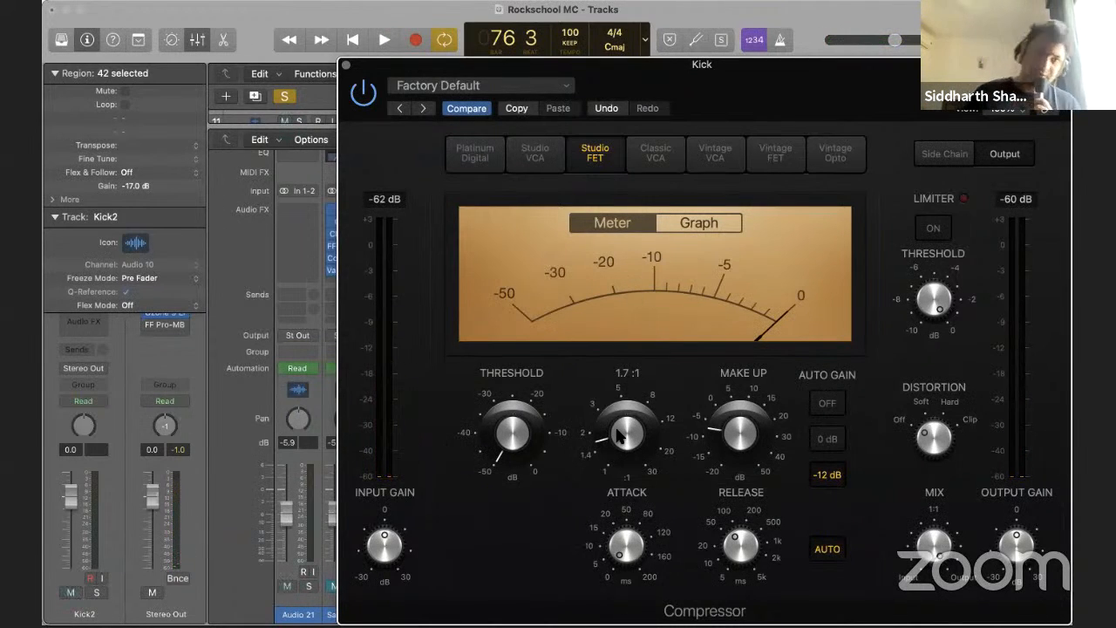
pyautogui.click(657, 443)
pyautogui.moveTo(629, 440)
pyautogui.mouseDown()
pyautogui.moveTo(641, 527)
pyautogui.moveTo(625, 455)
pyautogui.mouseUp()
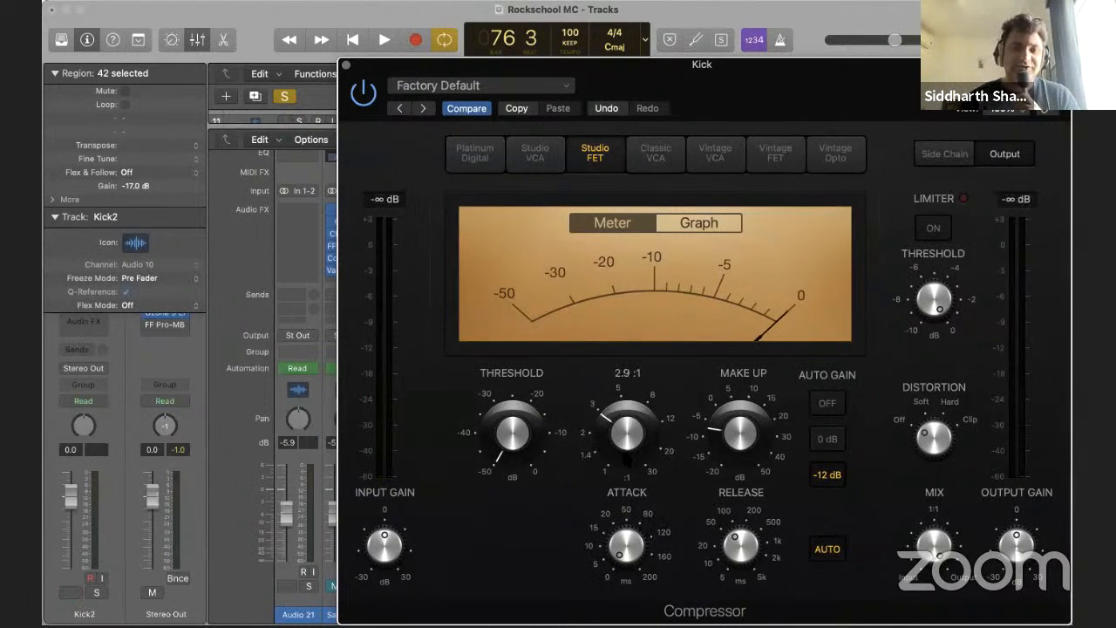
pyautogui.click(478, 428)
pyautogui.moveTo(518, 443); pyautogui.dragTo(491, 332)
pyautogui.press('space')
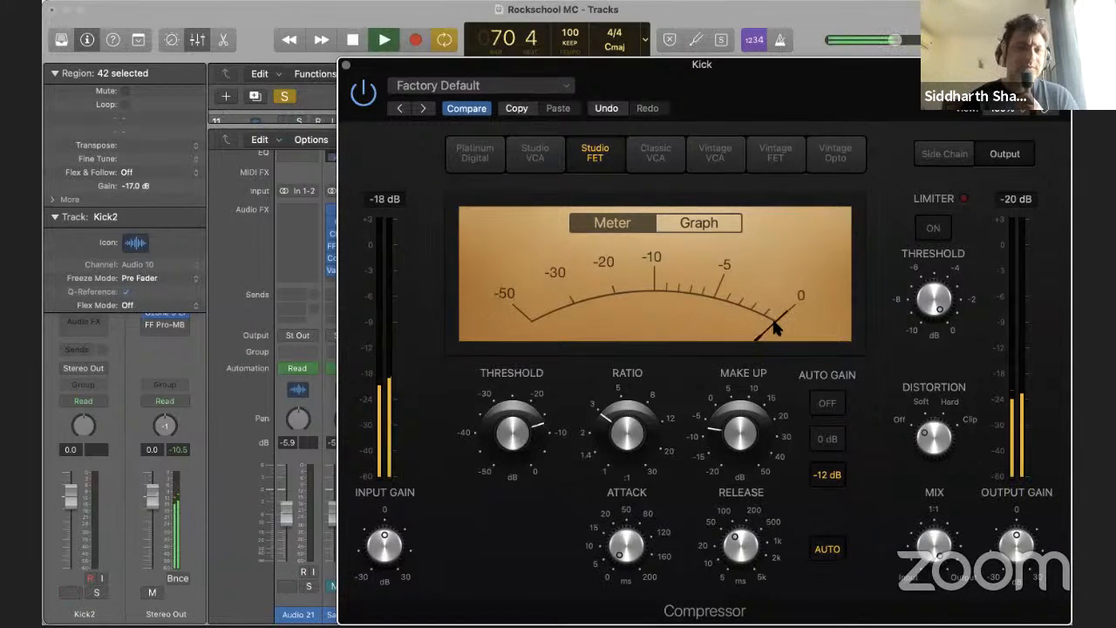
pyautogui.press('space')
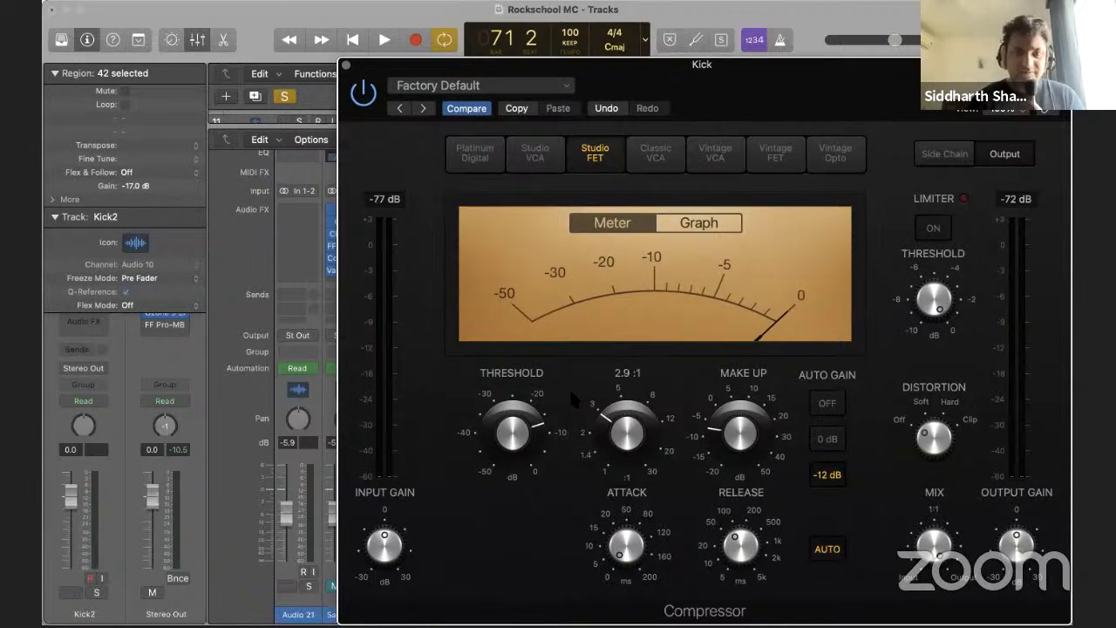
# Lower the threshold to -30 dB and audition the kick briefly
pyautogui.moveTo(513, 433); pyautogui.dragTo(512, 475)
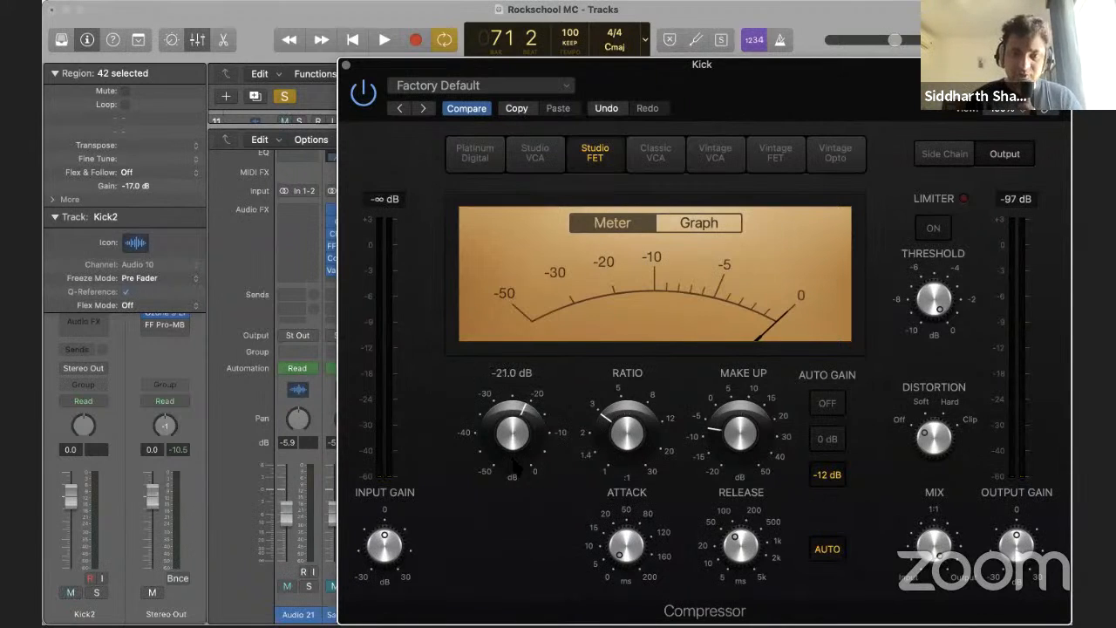
pyautogui.press('space')
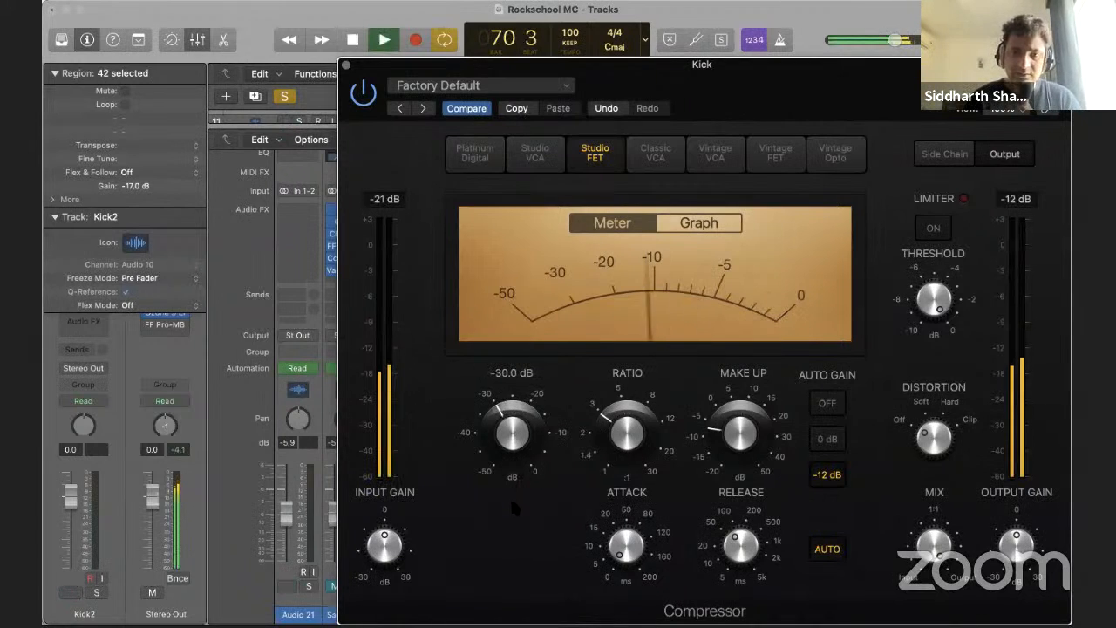
pyautogui.press('space')
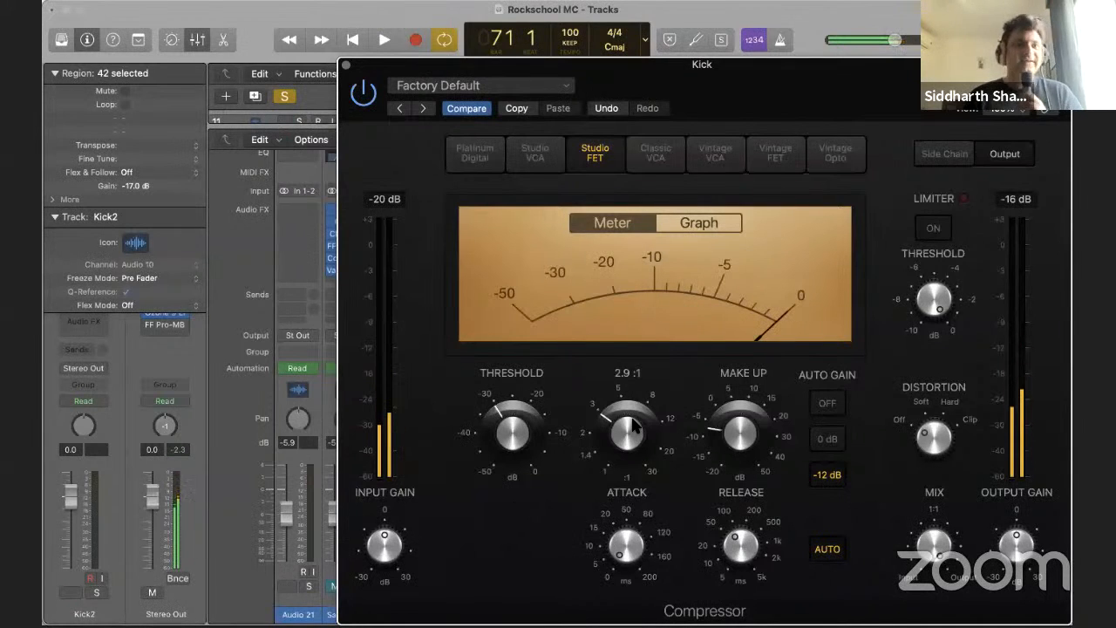
# Lower the ratio to 1.1:1 and raise the threshold to -12.5 dB
pyautogui.moveTo(634, 424); pyautogui.dragTo(634, 506)
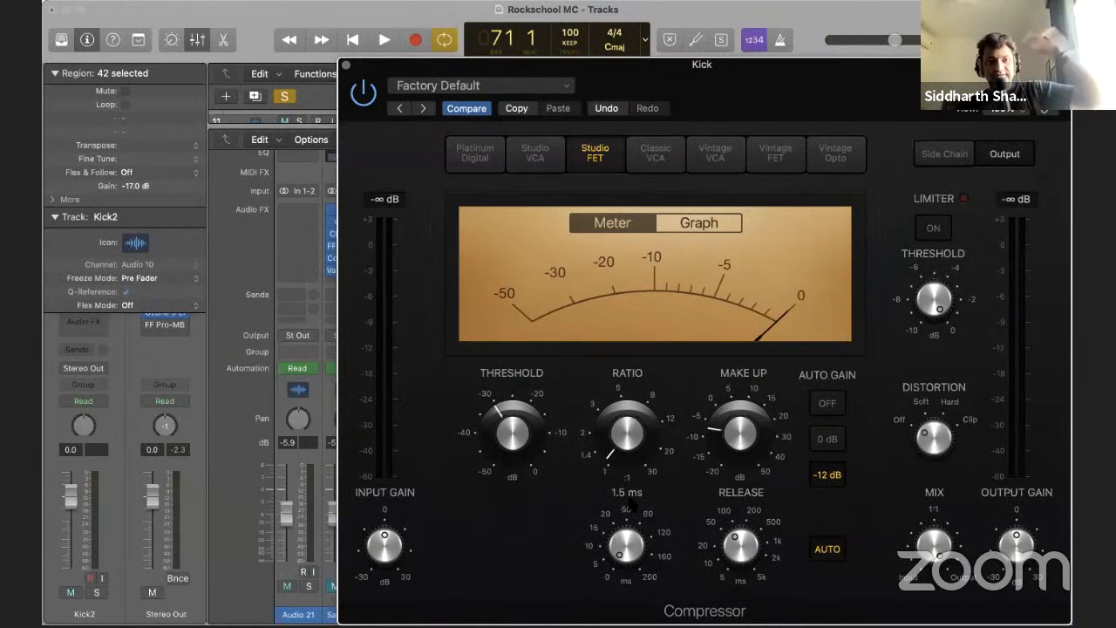
pyautogui.moveTo(641, 440)
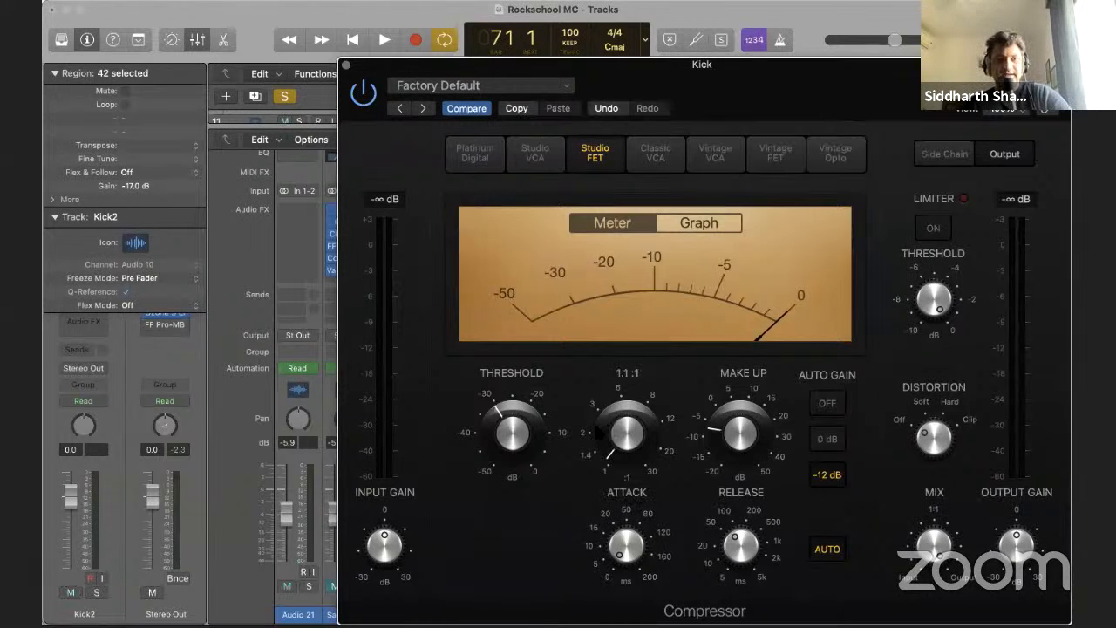
pyautogui.moveTo(512, 417); pyautogui.dragTo(523, 364)
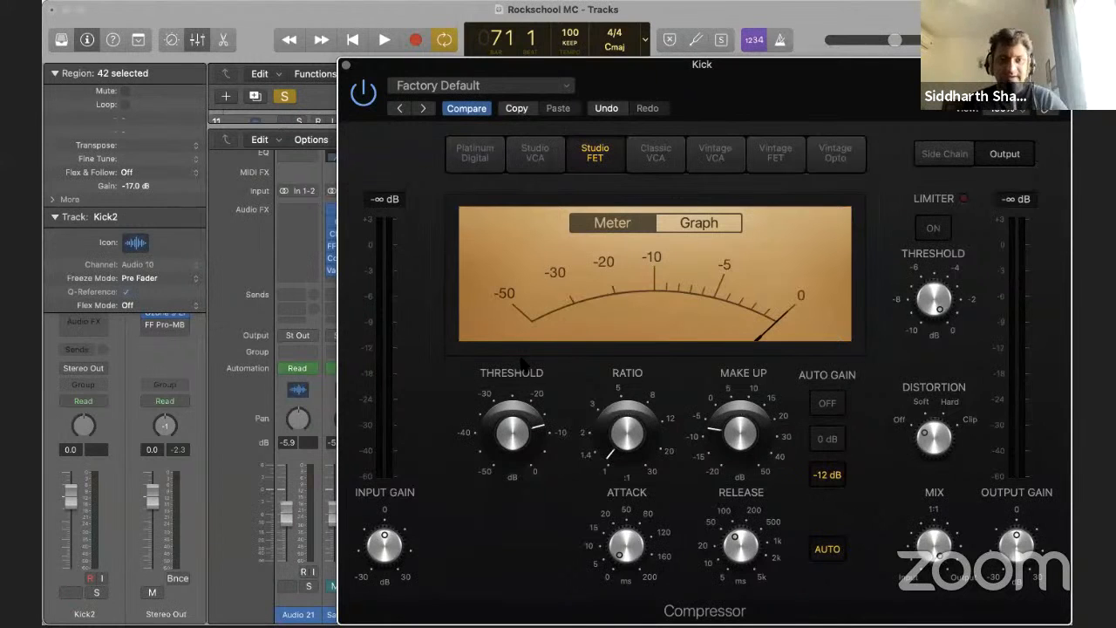
pyautogui.moveTo(519, 414)
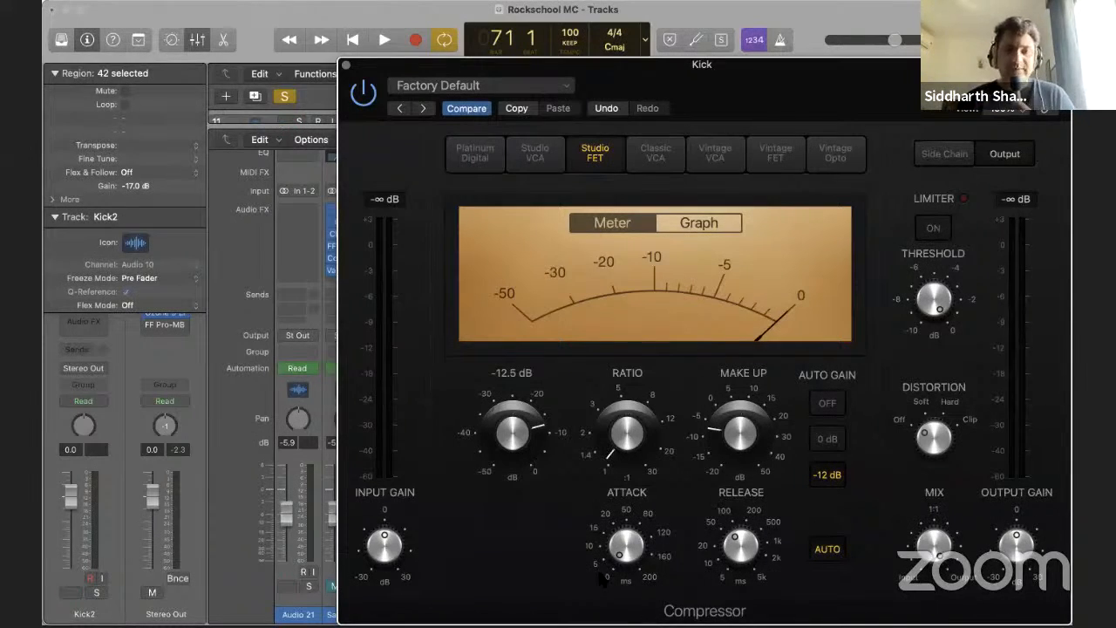
# Sweep the attack between 0 and 4.5 ms, leaving it at about 5 ms
pyautogui.moveTo(630, 546); pyautogui.dragTo(638, 578)
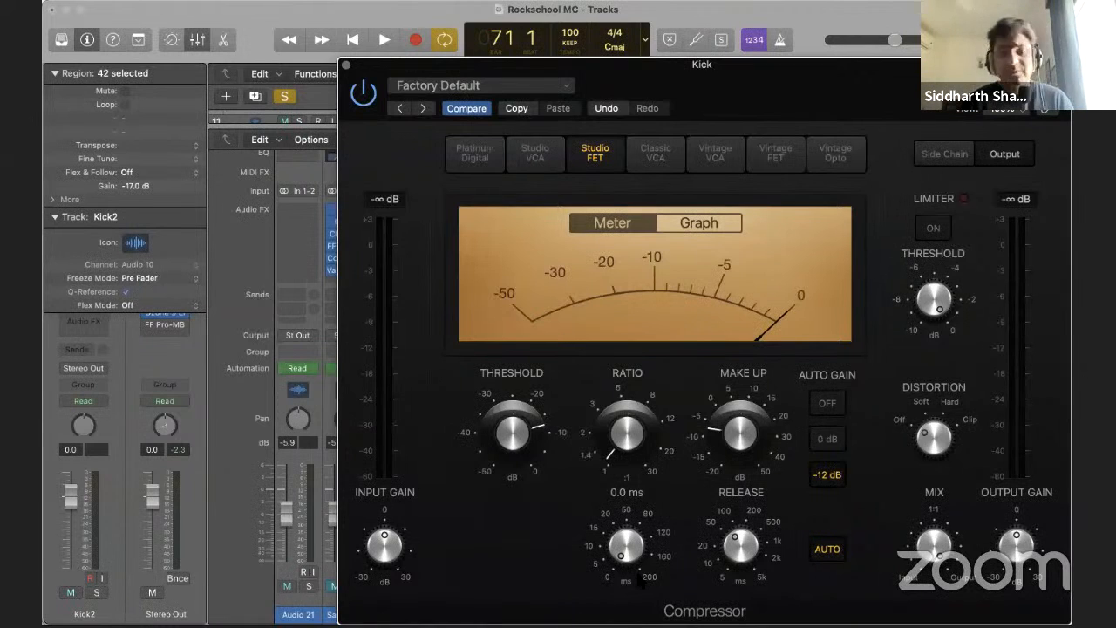
pyautogui.moveTo(624, 553); pyautogui.dragTo(617, 536)
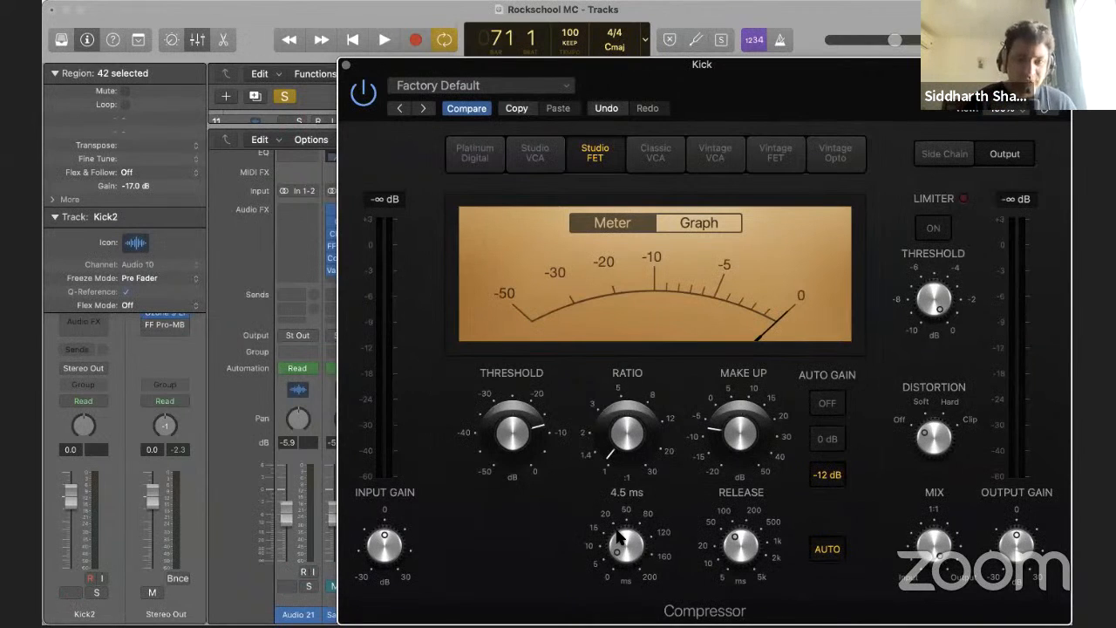
pyautogui.moveTo(618, 538); pyautogui.dragTo(631, 591)
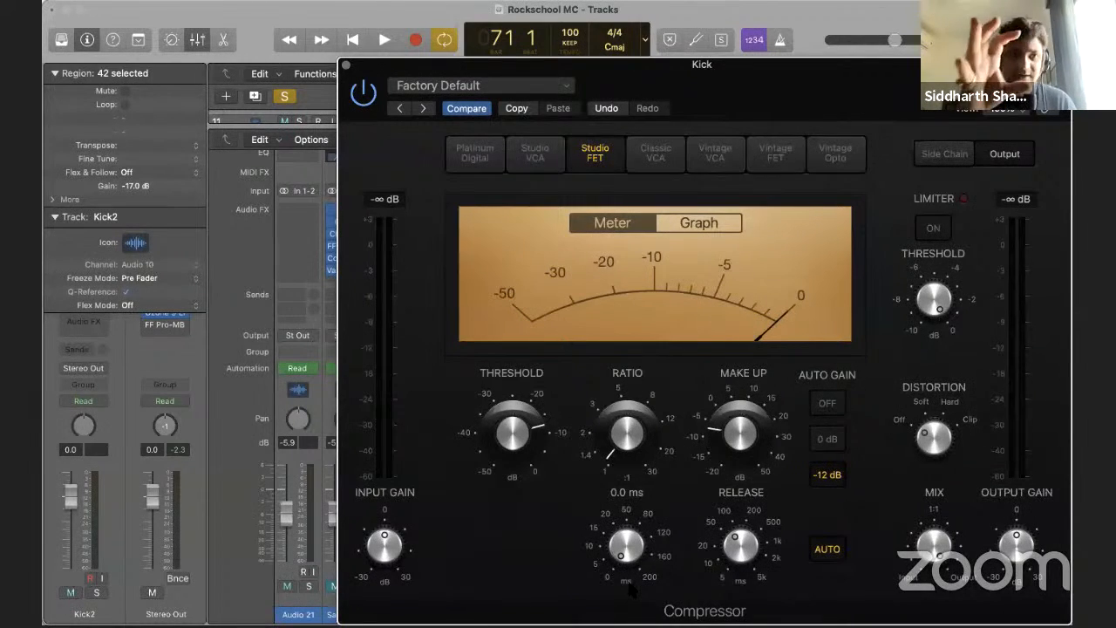
pyautogui.moveTo(620, 551); pyautogui.dragTo(617, 536)
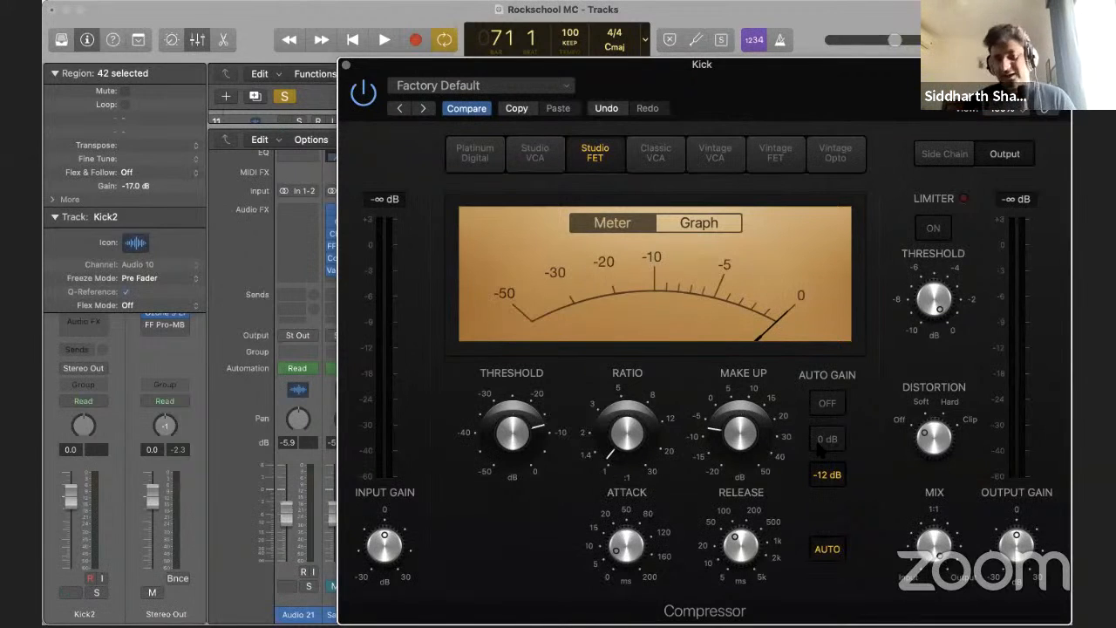
# With the kick playing, raise the ratio to about 3:1 and lower the threshold to -17.5 dB, then stop playback
pyautogui.press('space')
pyautogui.moveTo(634, 417); pyautogui.dragTo(633, 398)
pyautogui.moveTo(493, 426)
pyautogui.moveTo(493, 426); pyautogui.dragTo(494, 446)
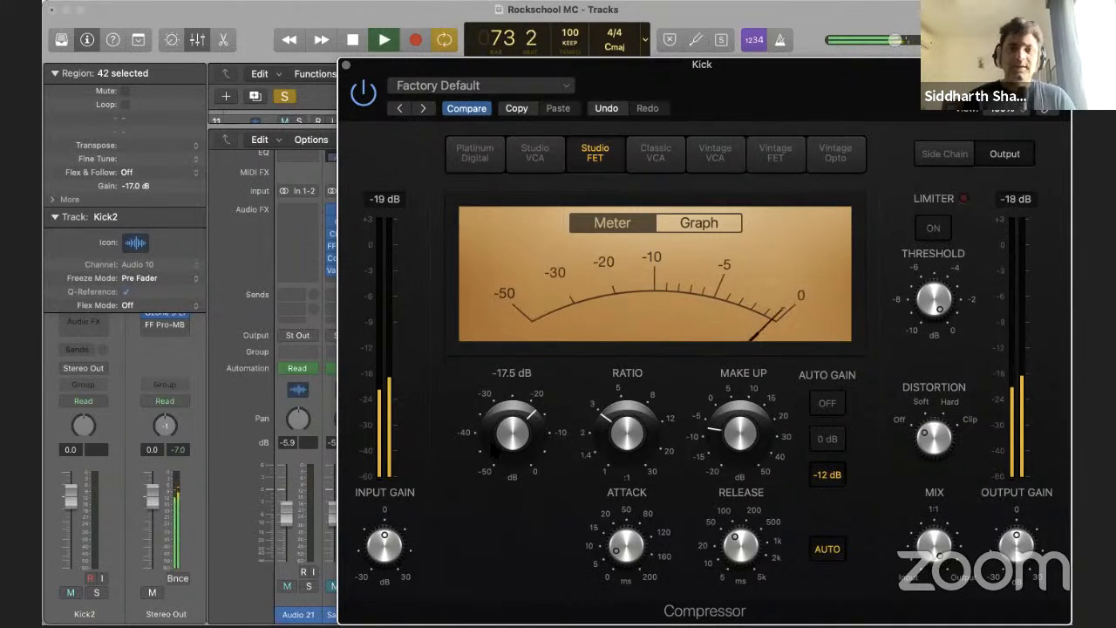
pyautogui.press('space')
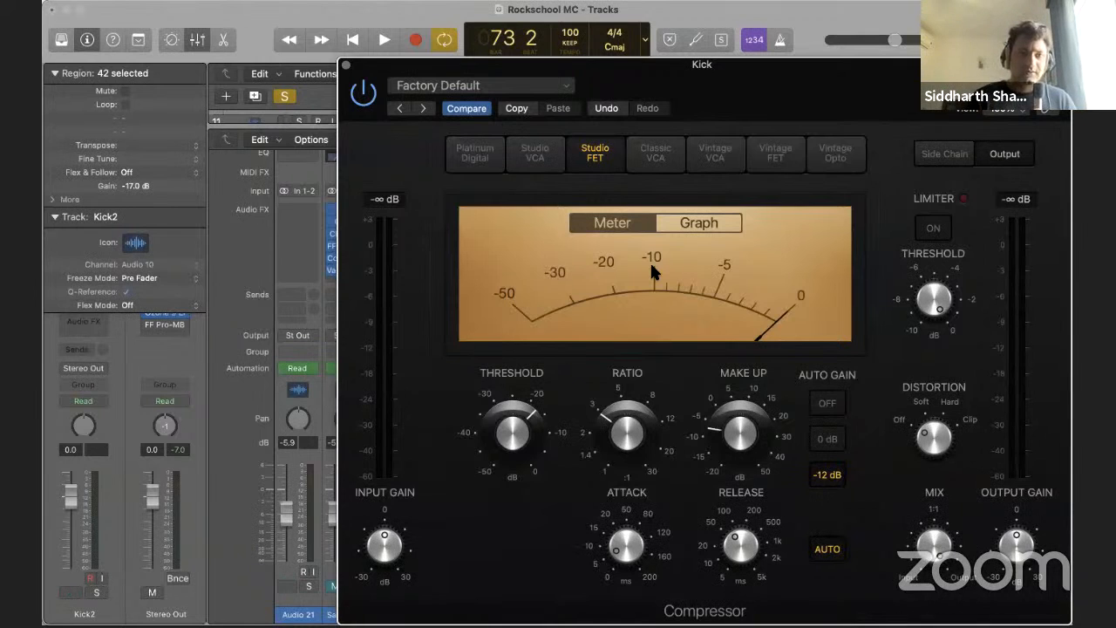
# Audition the kick with the release at its 5-second maximum, then stop playback and set the release to 5.0 ms
pyautogui.press('space')
pyautogui.moveTo(740, 543)
pyautogui.moveTo(740, 543); pyautogui.dragTo(742, 349)
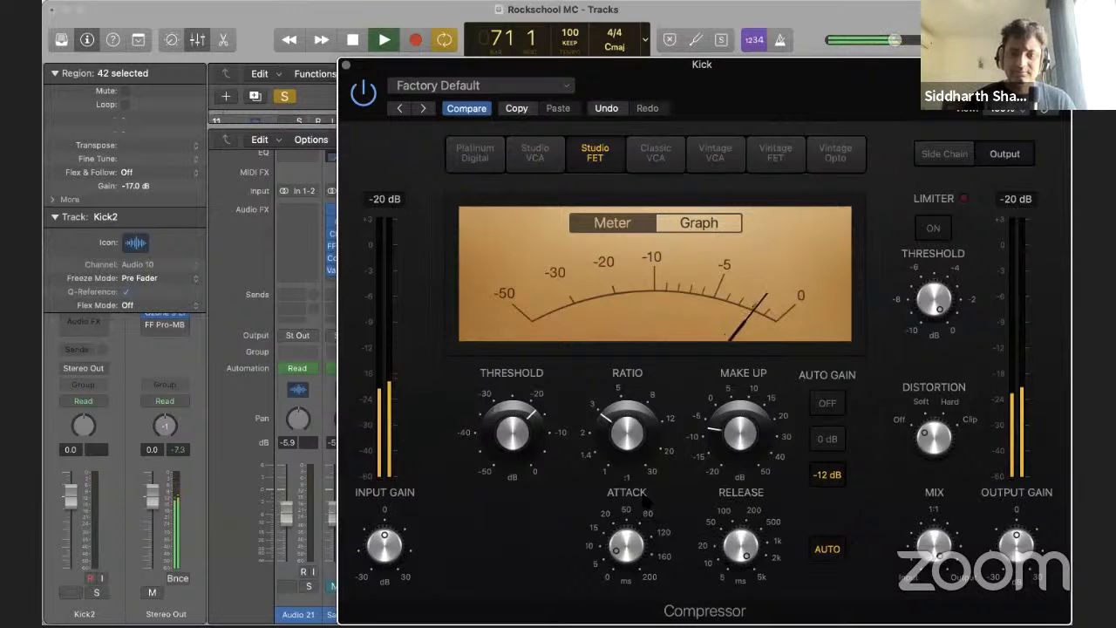
pyautogui.moveTo(741, 532); pyautogui.dragTo(741, 610)
pyautogui.press('space')
pyautogui.moveTo(741, 545); pyautogui.dragTo(755, 593)
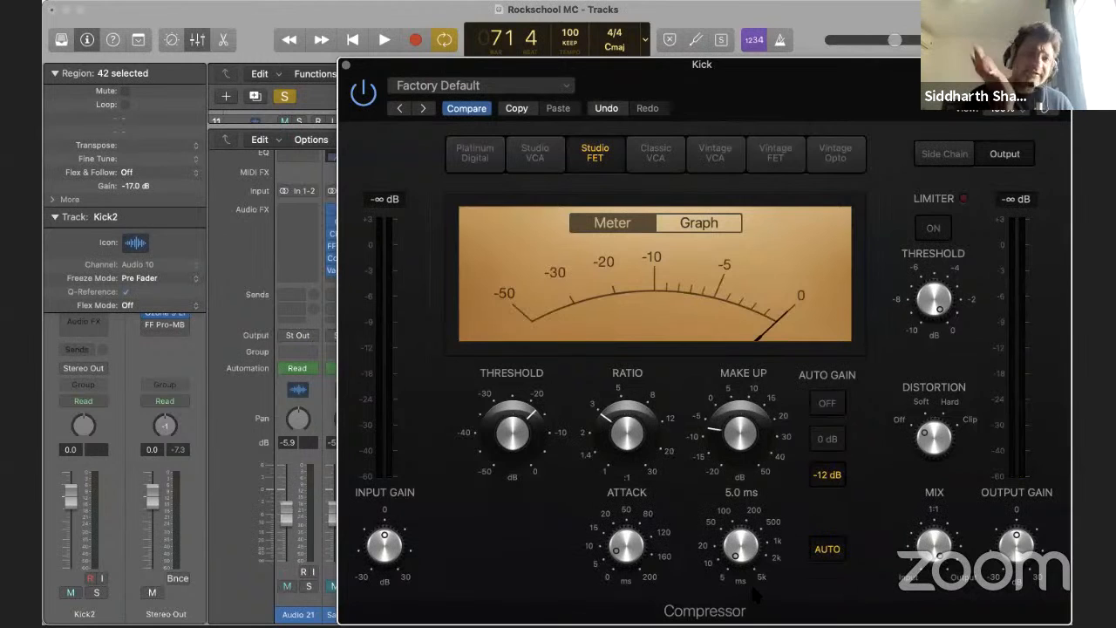
# Lower the threshold slightly while the kick plays, bypass the compressor, and restart playback to compare the uncompressed sound
pyautogui.press('space')
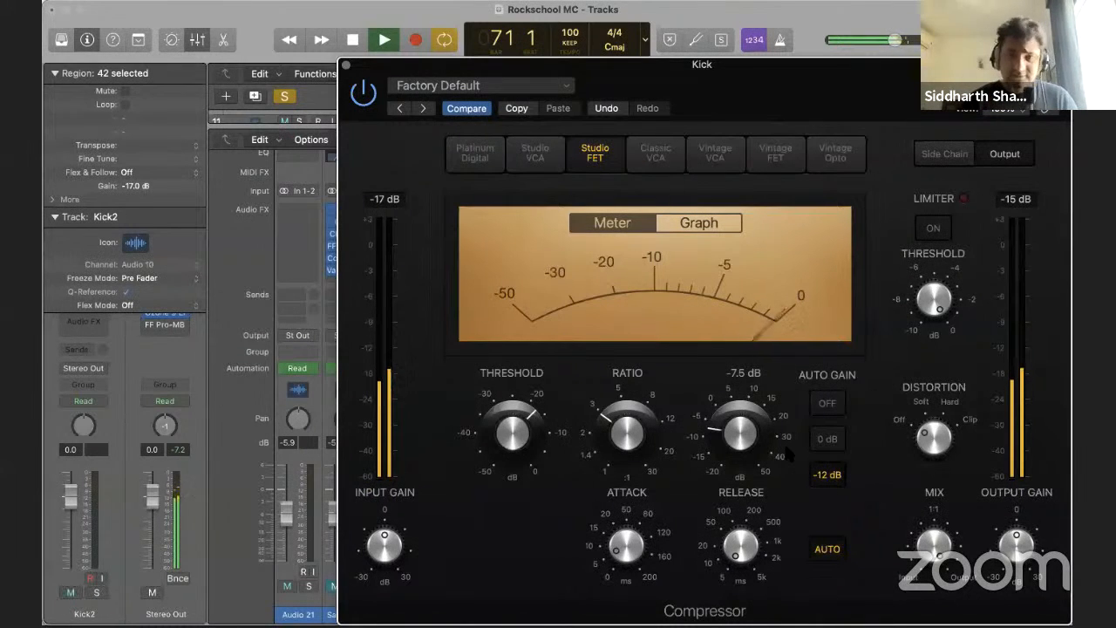
pyautogui.moveTo(510, 436)
pyautogui.moveTo(507, 429); pyautogui.dragTo(508, 436)
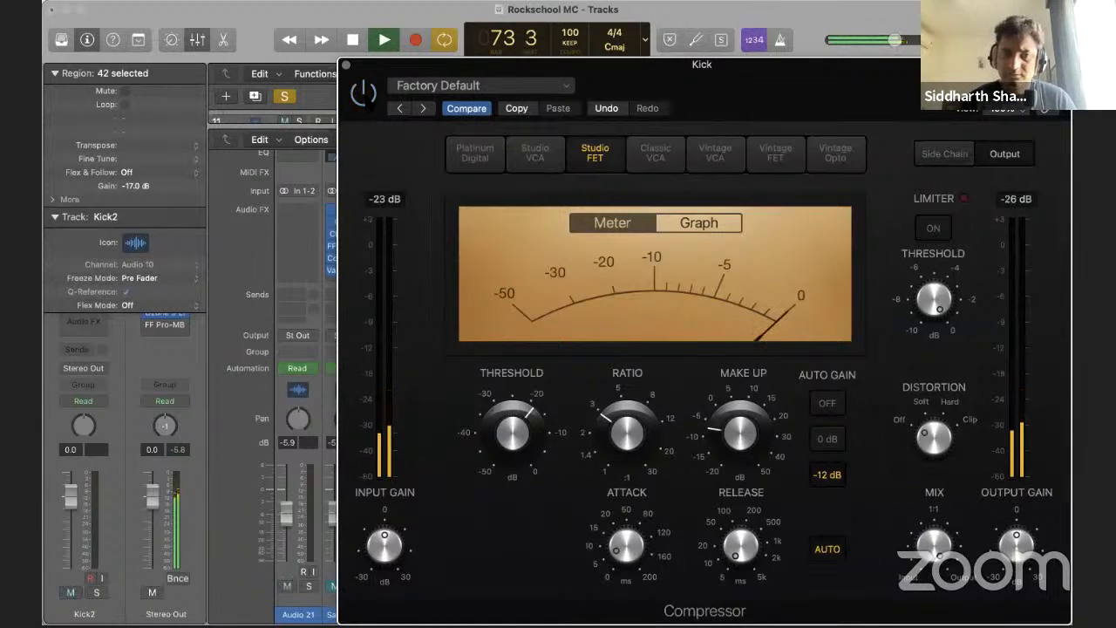
pyautogui.press('space')
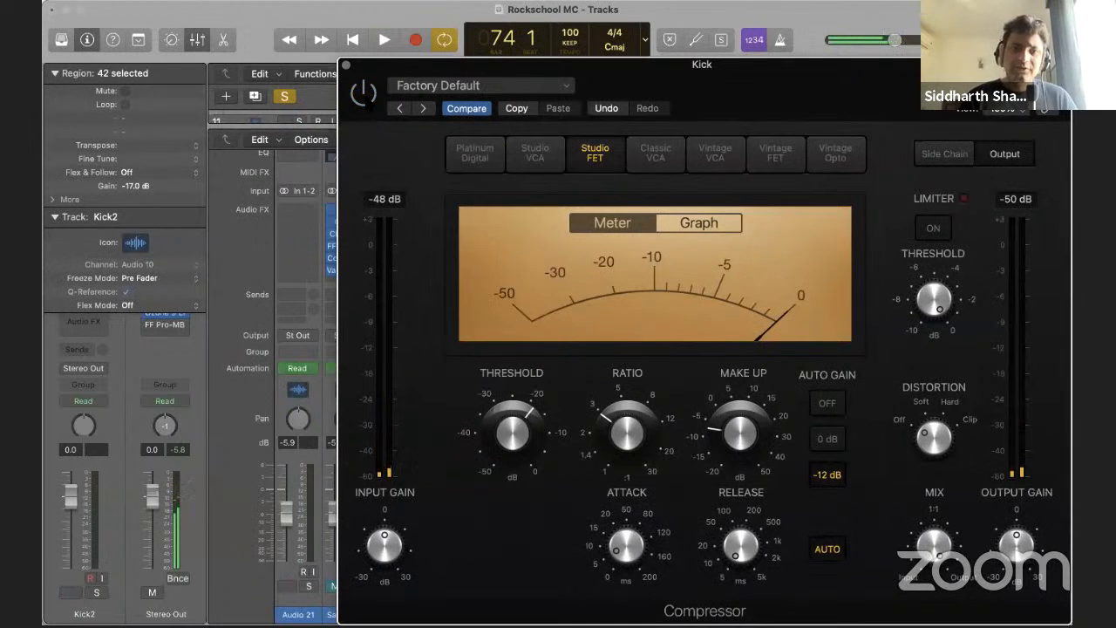
pyautogui.press('space')
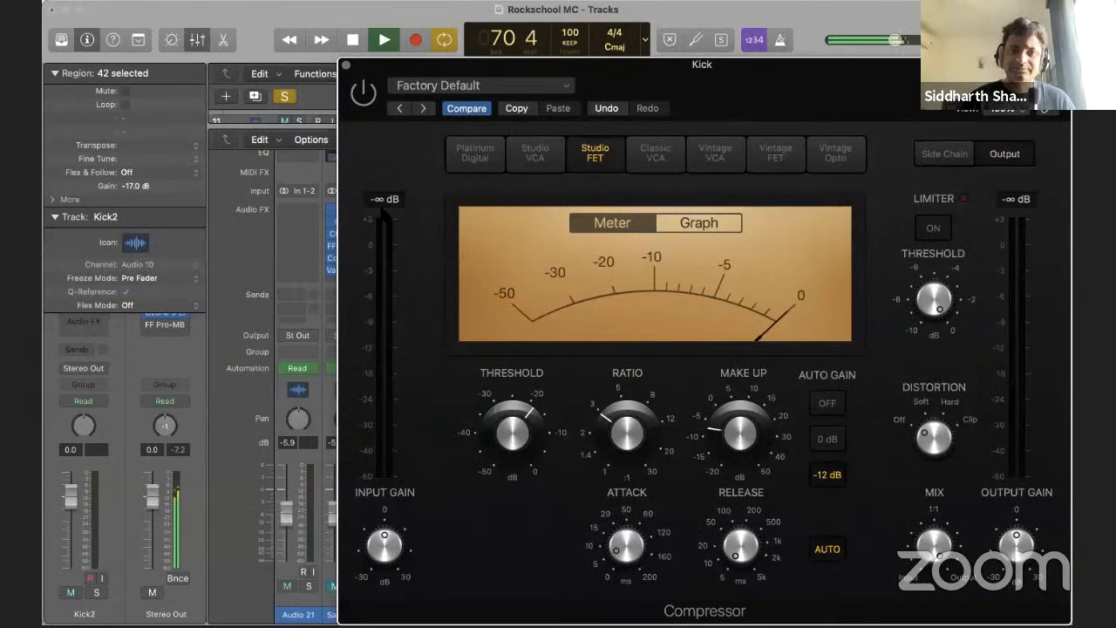
# Re-enable the Kick compressor and, with the kick playing, lower the threshold slightly, raise the ratio to 3.3:1 and set the release to 21 ms
pyautogui.click(363, 92)
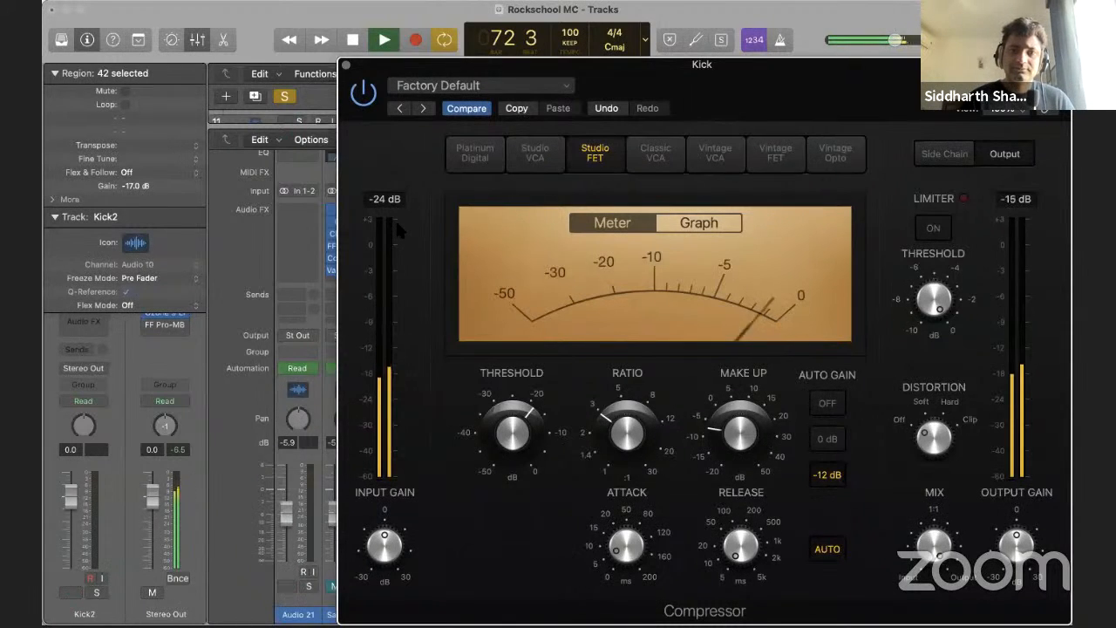
pyautogui.press('space')
pyautogui.press('space')
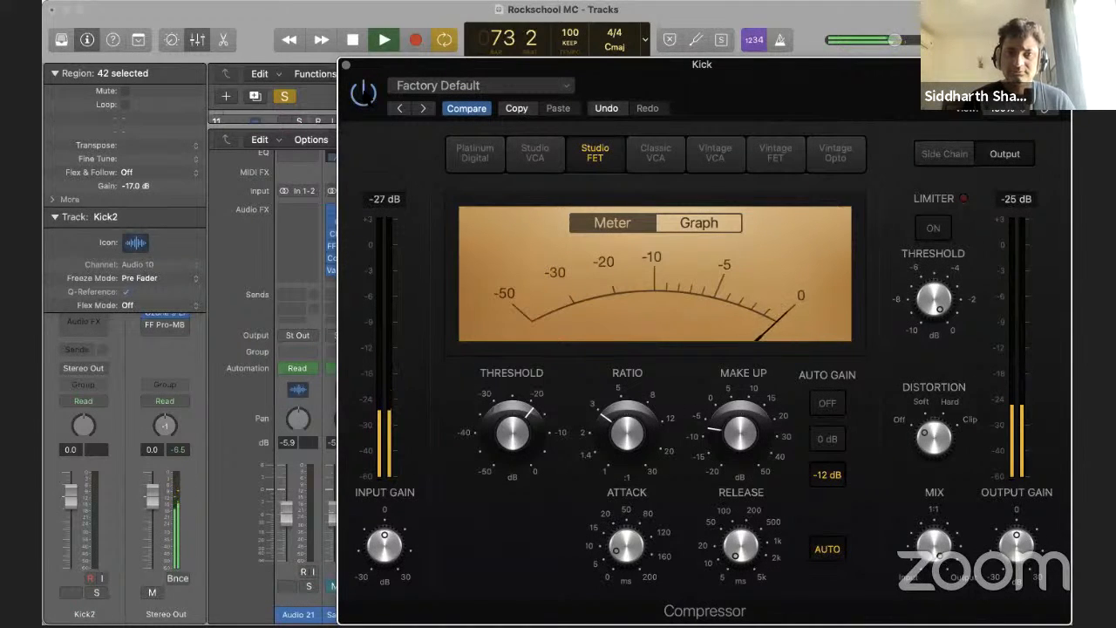
pyautogui.moveTo(526, 426)
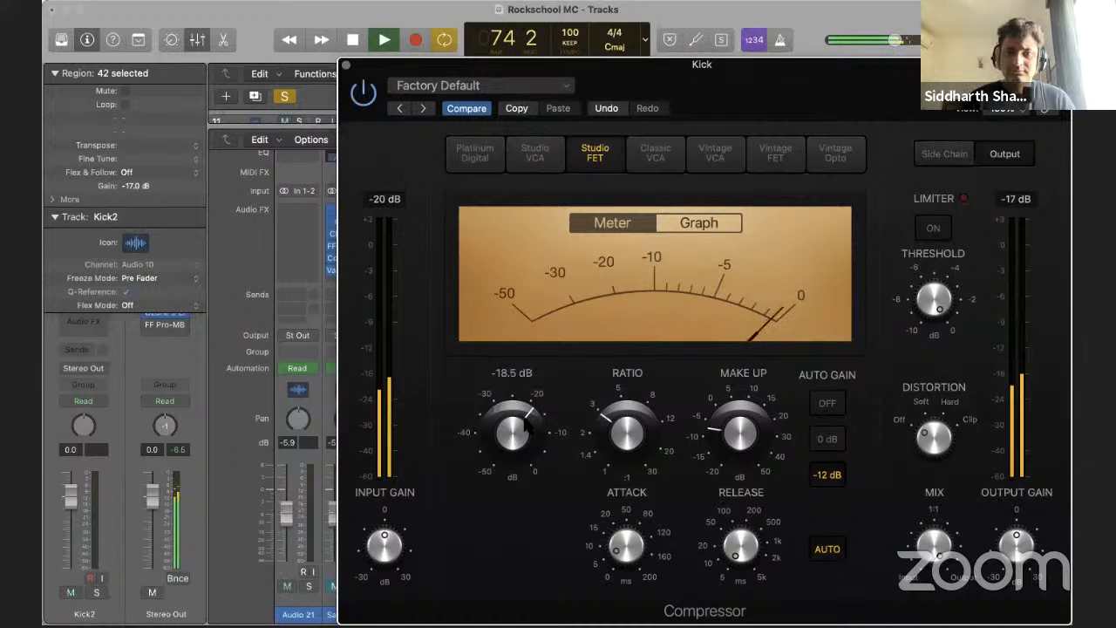
pyautogui.moveTo(630, 422)
pyautogui.moveTo(630, 422); pyautogui.dragTo(630, 417)
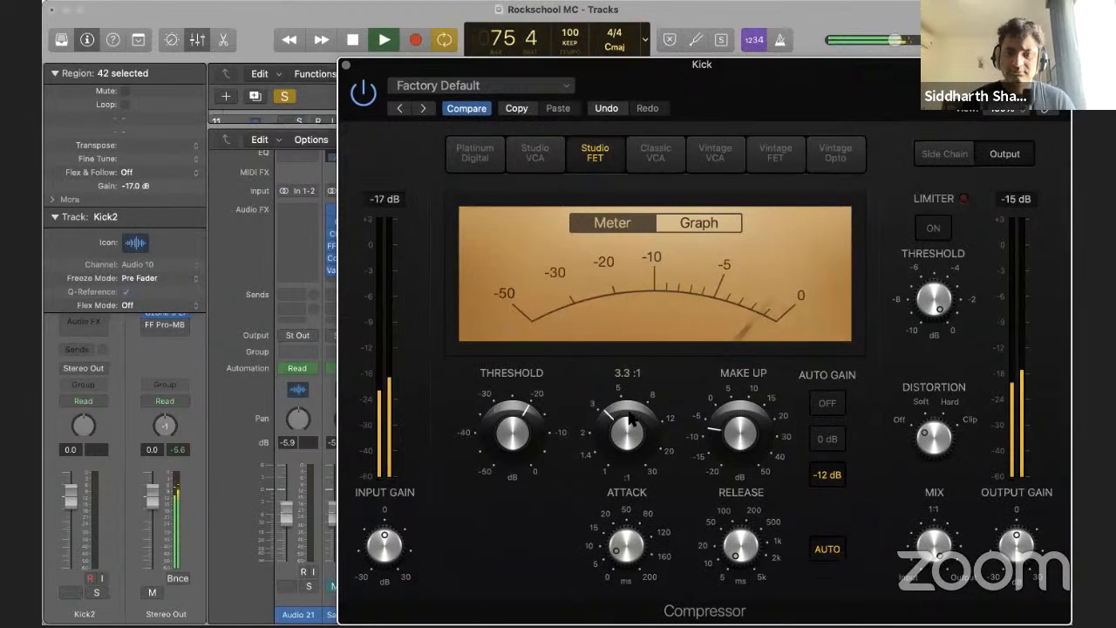
pyautogui.moveTo(735, 543); pyautogui.dragTo(731, 523)
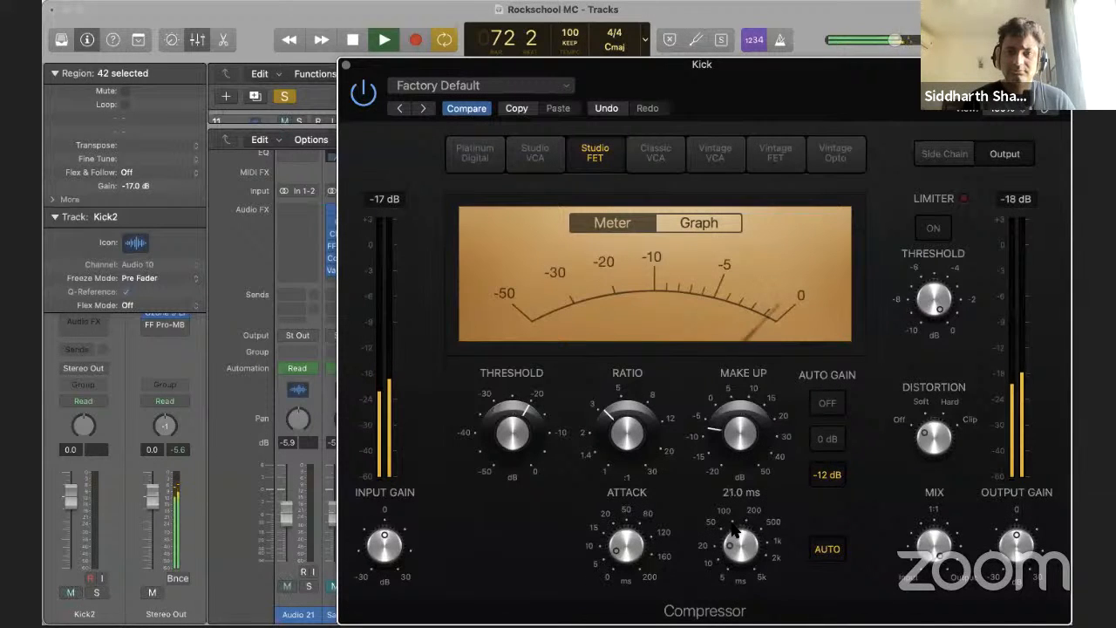
# Compare the compressor's auto gain at Off and 0 dB, return it to -12 dB, and lower the make-up gain to about -10 dB
pyautogui.moveTo(740, 440)
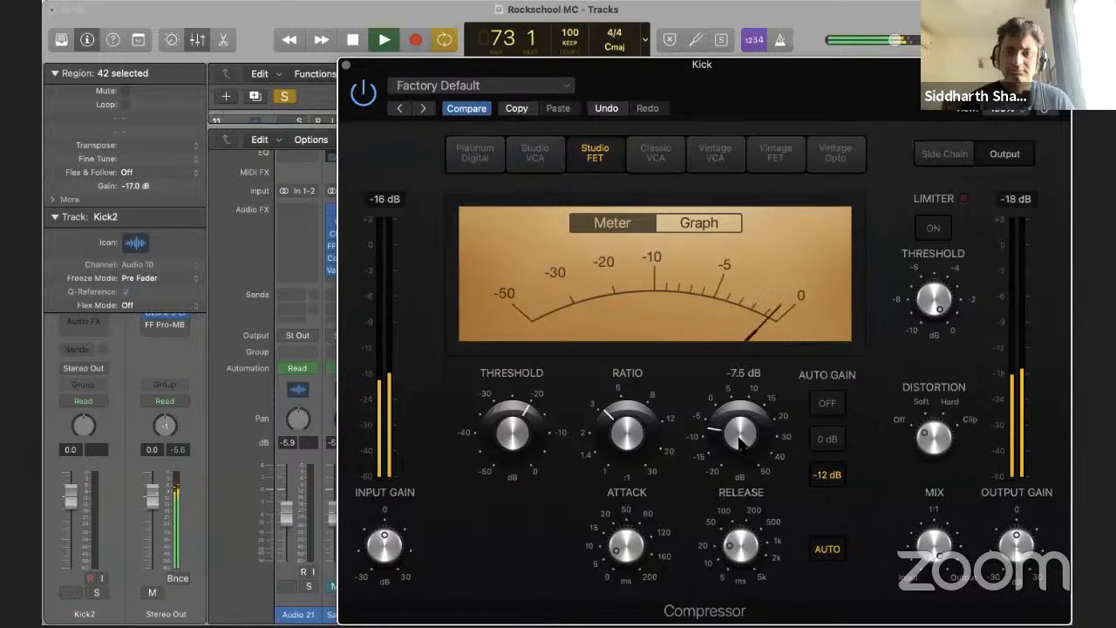
pyautogui.click(827, 402)
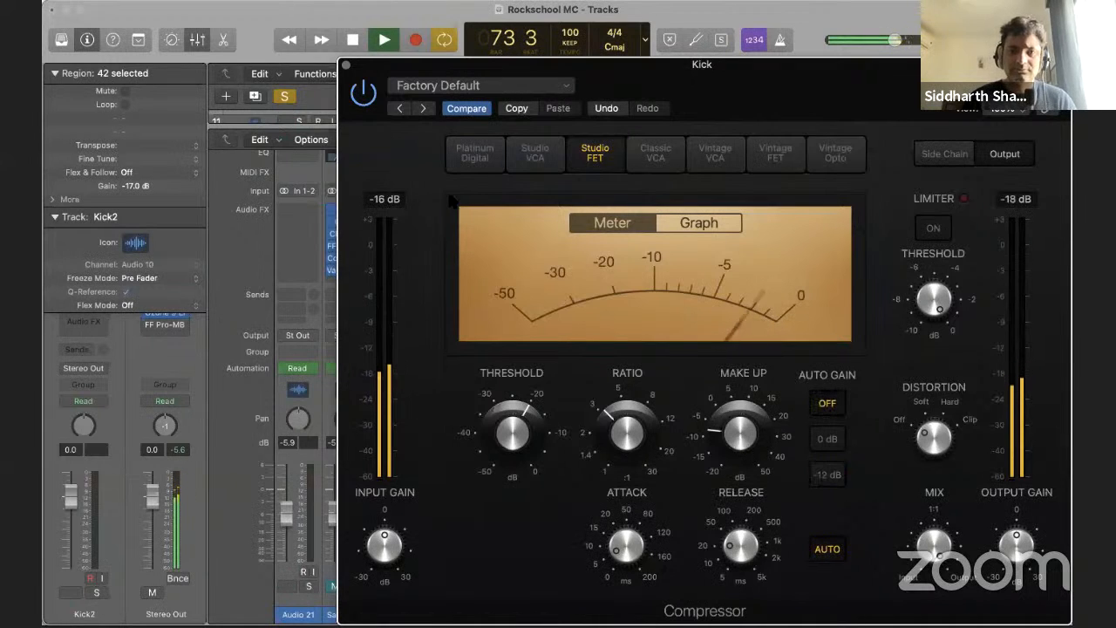
pyautogui.click(825, 438)
pyautogui.click(827, 475)
pyautogui.moveTo(743, 440)
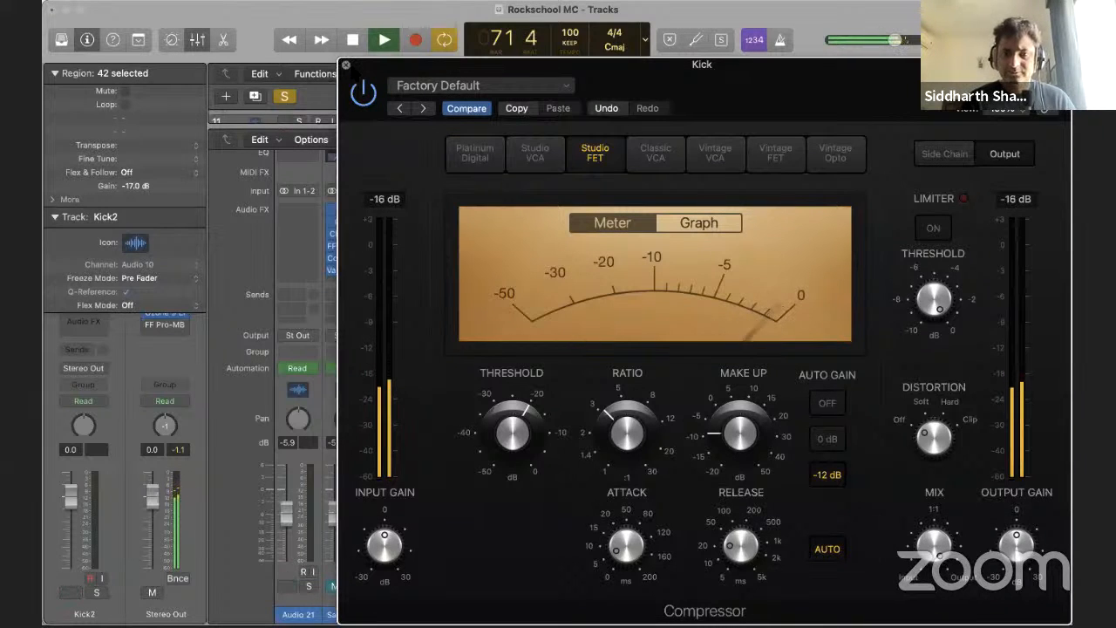
# Compare the Kick's peak level in the mixer with its compressor bypassed and active, and stop playback
pyautogui.click(345, 65)
pyautogui.hscroll(-10, 784, 336)
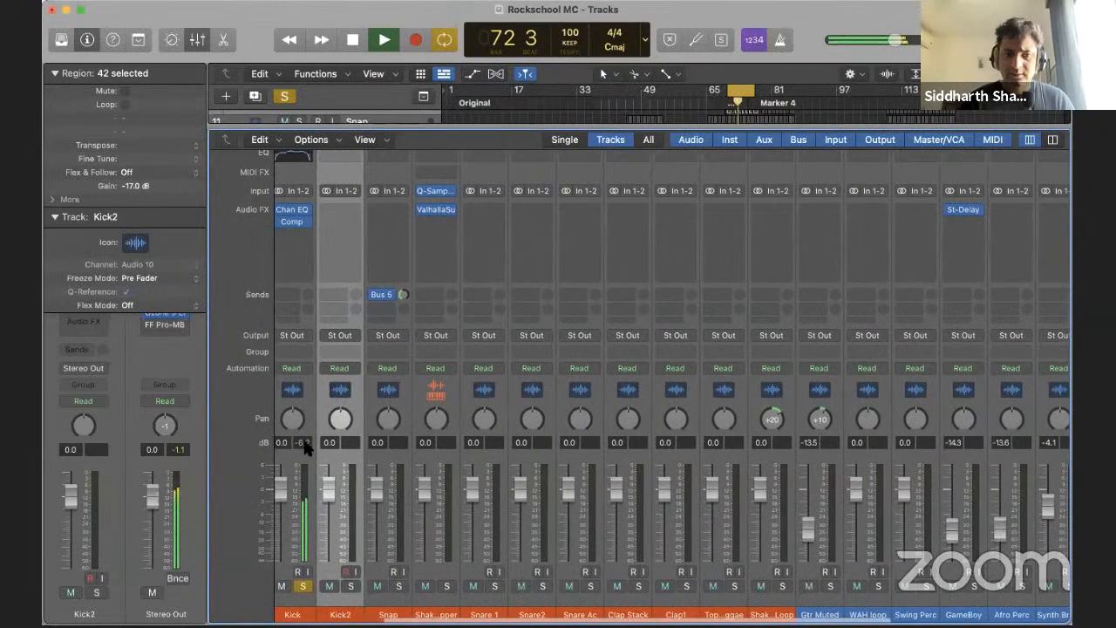
pyautogui.hscroll(-5, 536, 306)
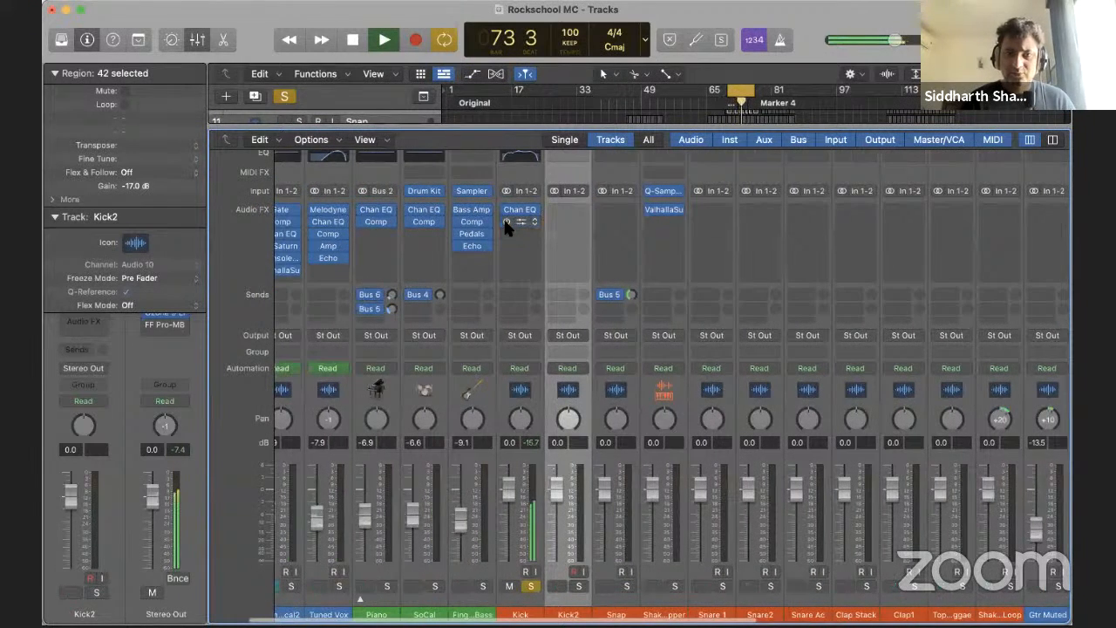
pyautogui.click(506, 221)
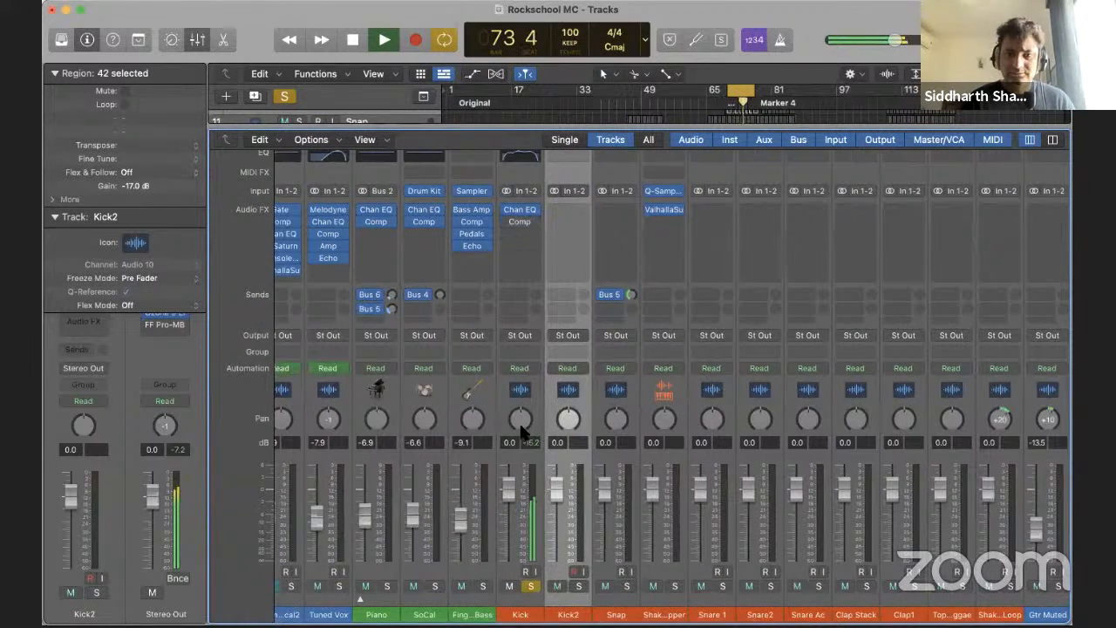
pyautogui.click(508, 221)
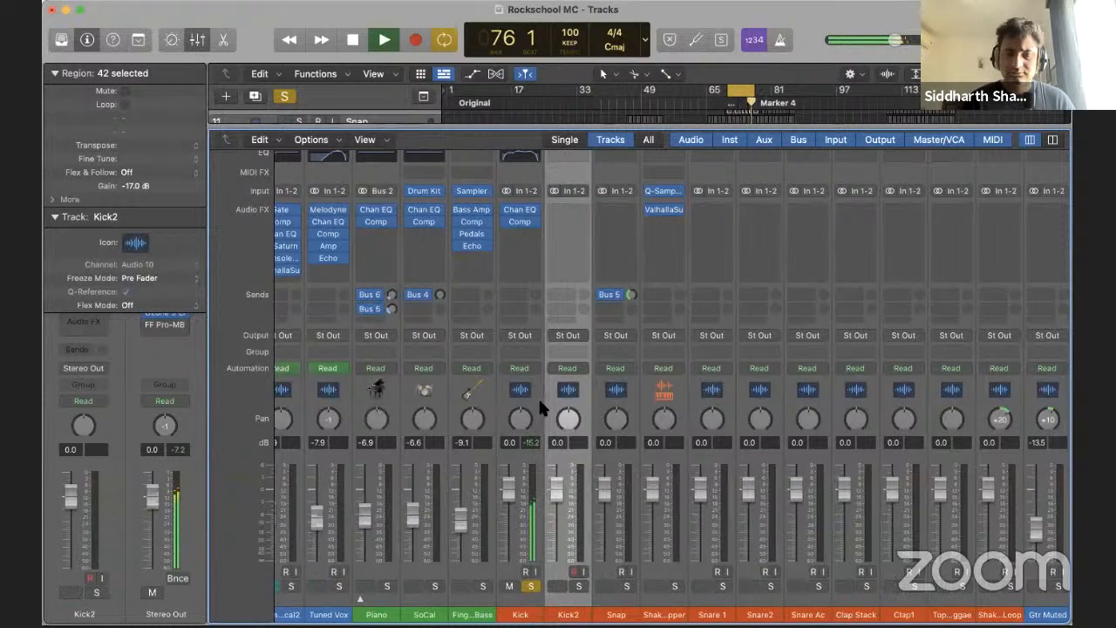
pyautogui.click(534, 452)
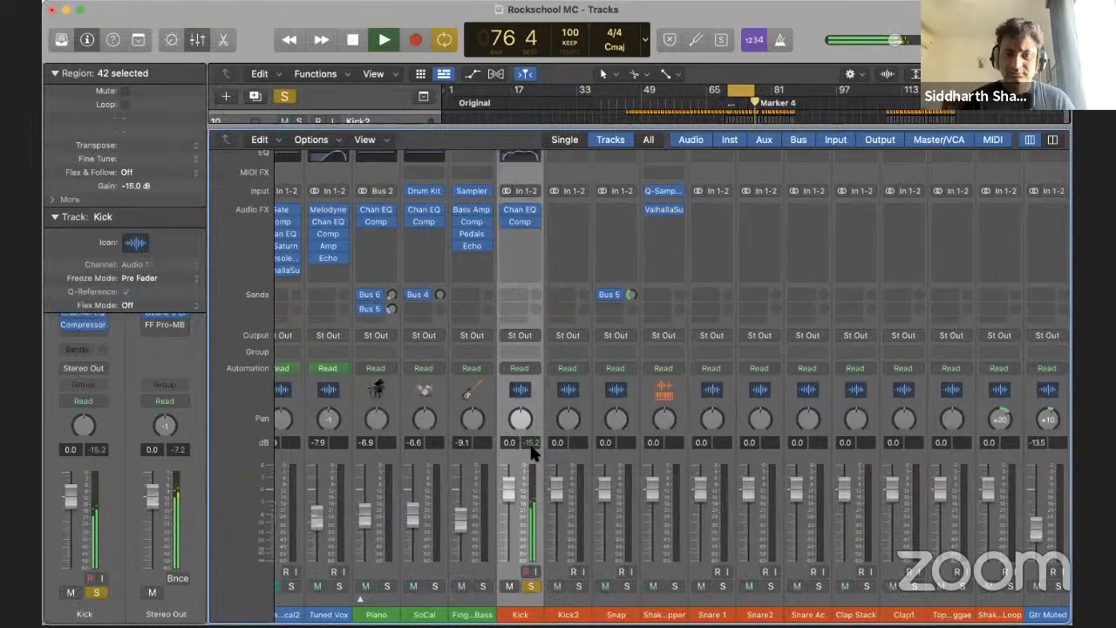
pyautogui.press('space')
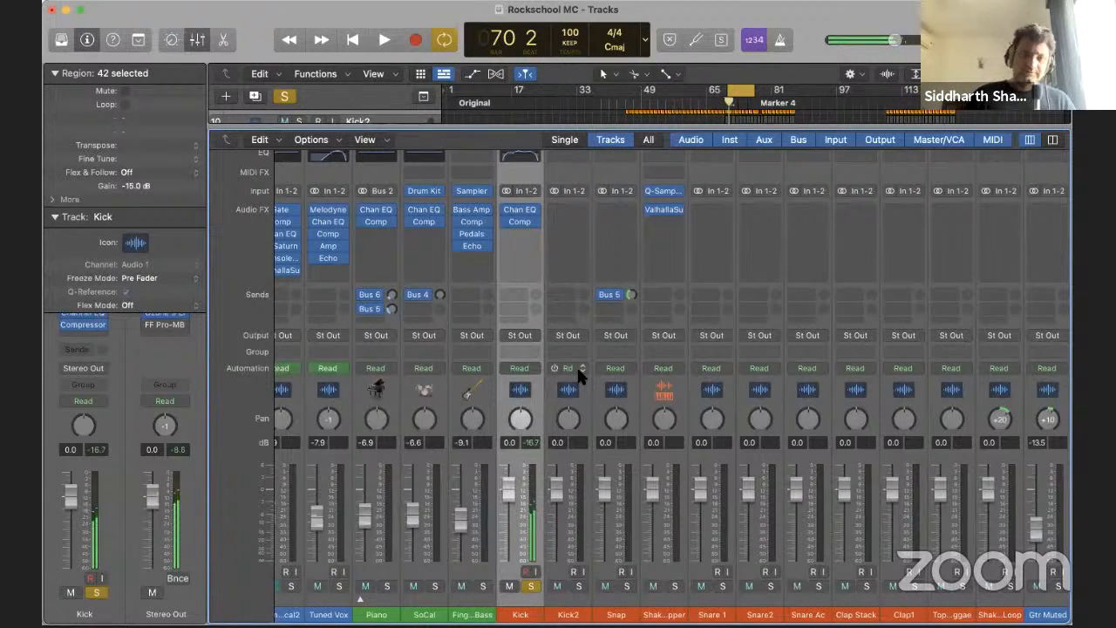
# Open the Kick compressor, play the kick to check its gain reduction, and close the plug-in window
pyautogui.click(524, 222)
pyautogui.press('space')
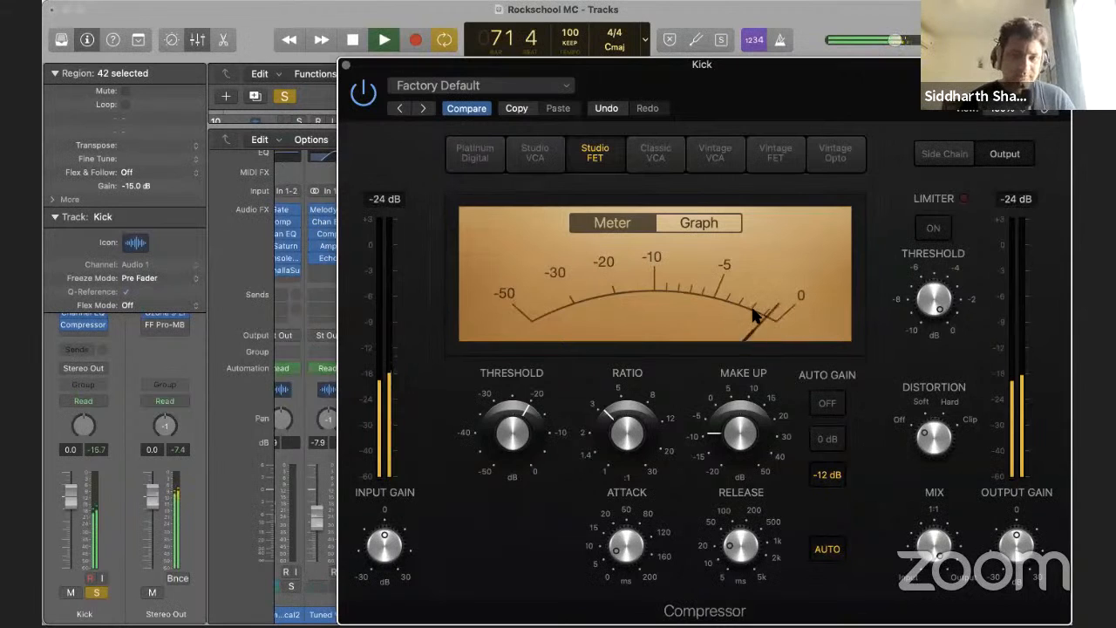
pyautogui.press('space')
pyautogui.click(297, 273)
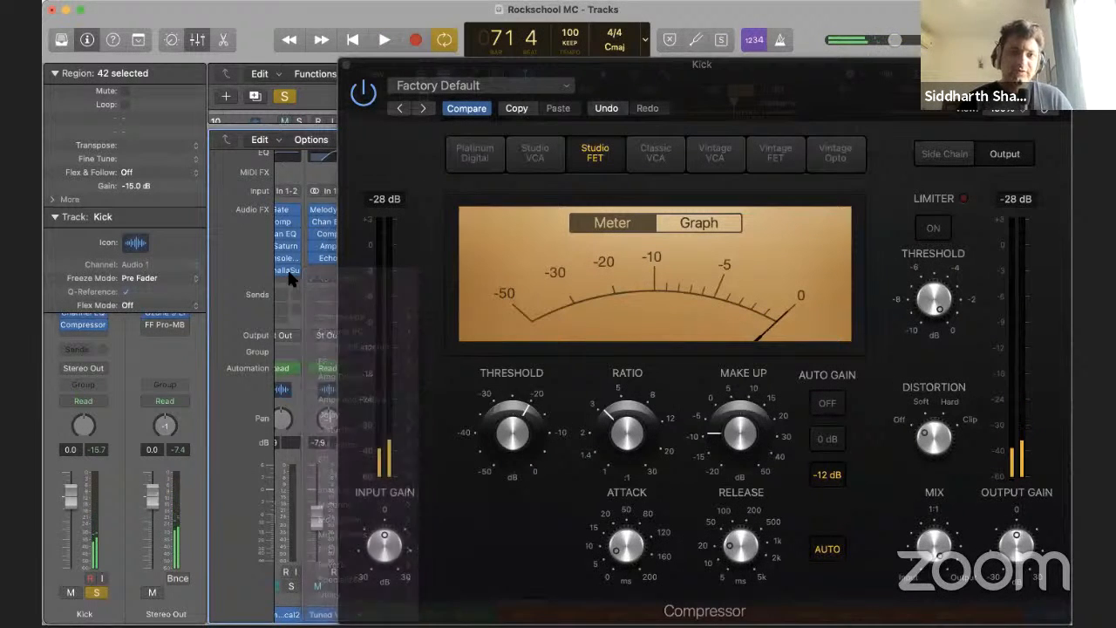
pyautogui.click(292, 316)
pyautogui.click(346, 65)
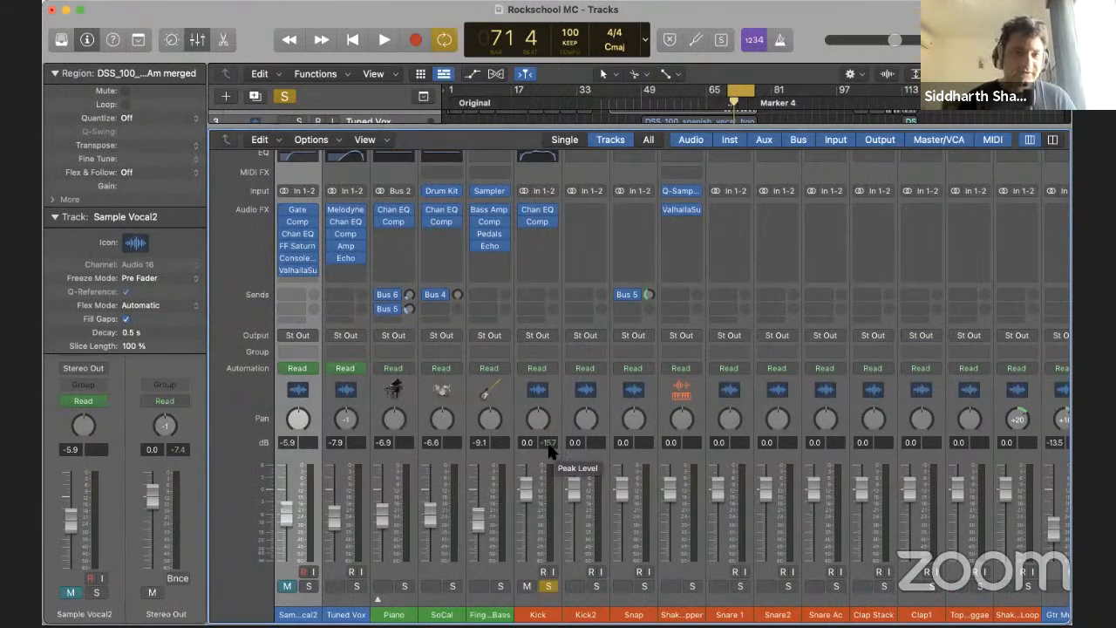
# Play the kick to check its peak level in the mixer, then stop and review the Kick compressor's settings
pyautogui.press('space')
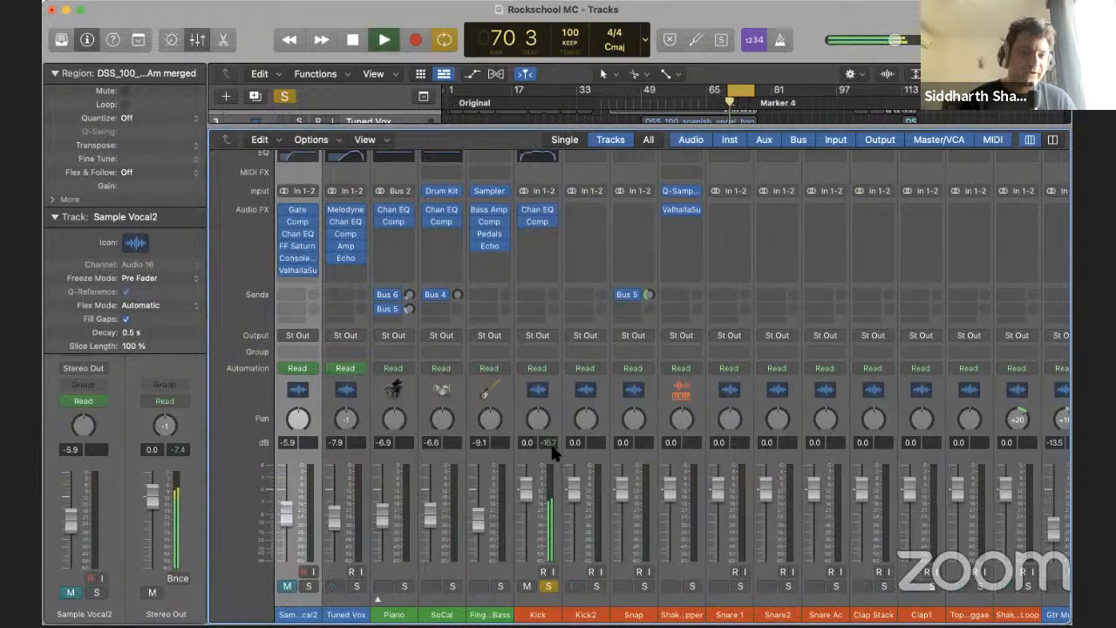
pyautogui.press('space')
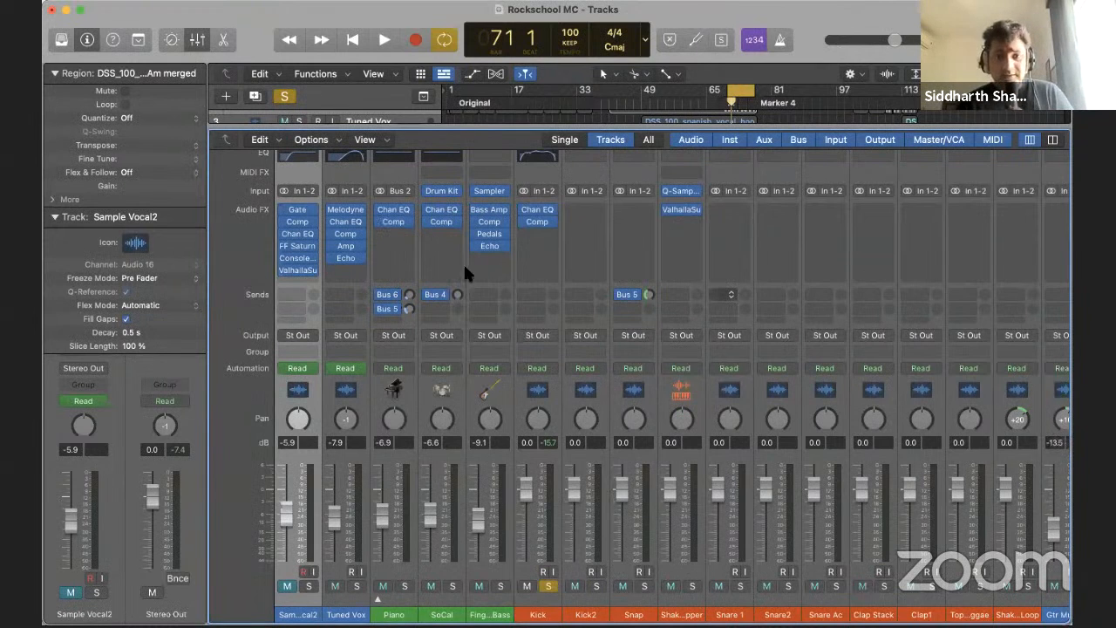
pyautogui.click(536, 222)
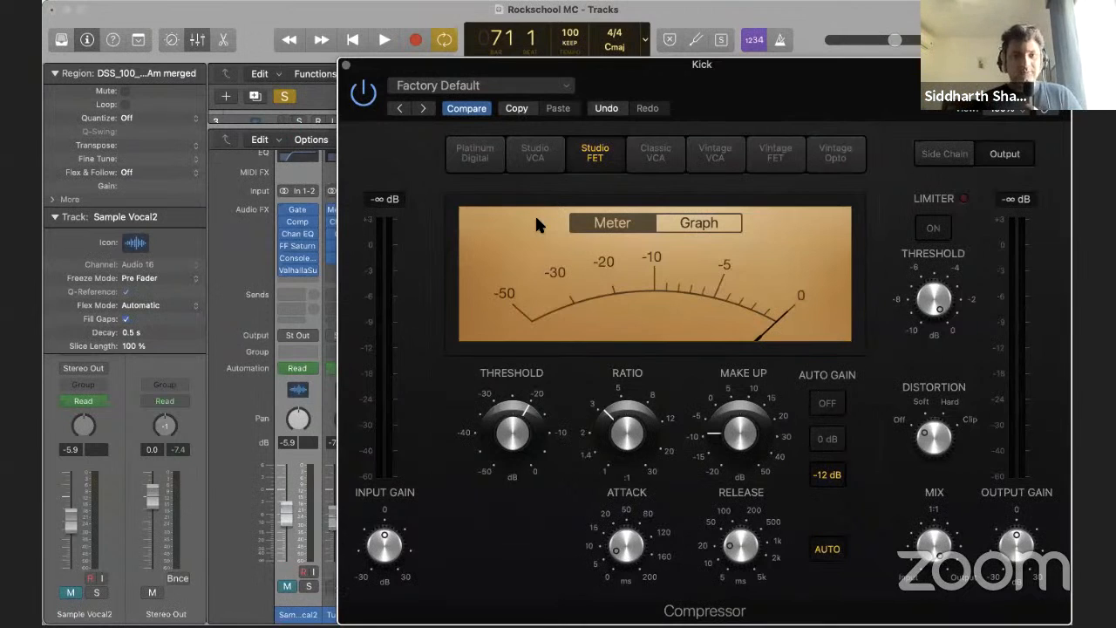
pyautogui.moveTo(586, 388)
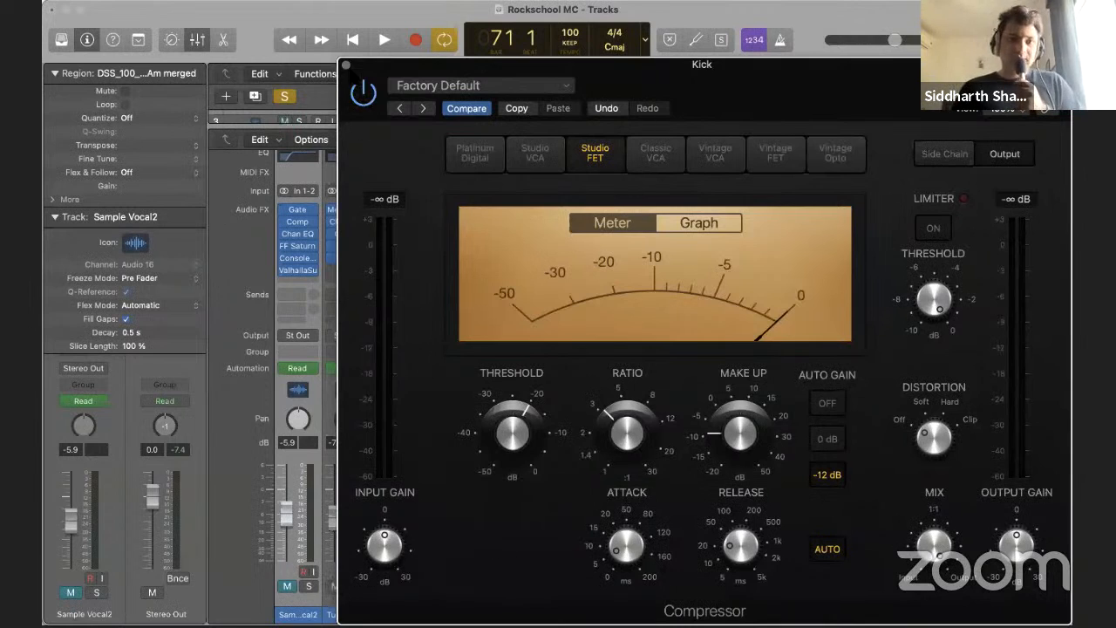
pyautogui.click(346, 67)
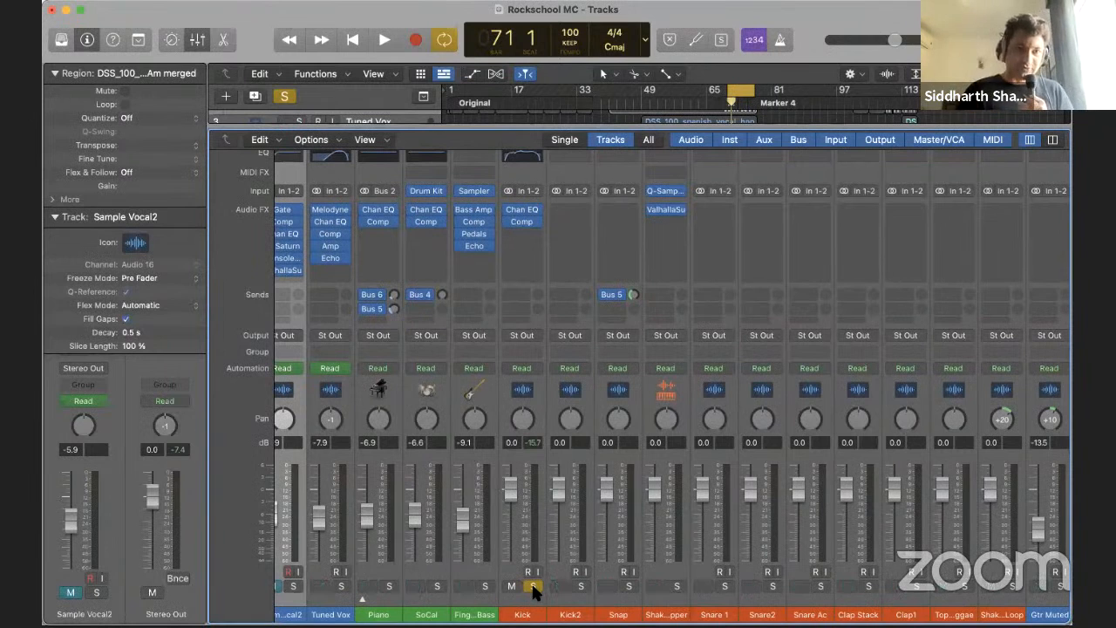
# Solo Kick2 instead of Kick, start playback, and insert a stereo Channel EQ on Kick2
pyautogui.click(581, 585)
pyautogui.press('space')
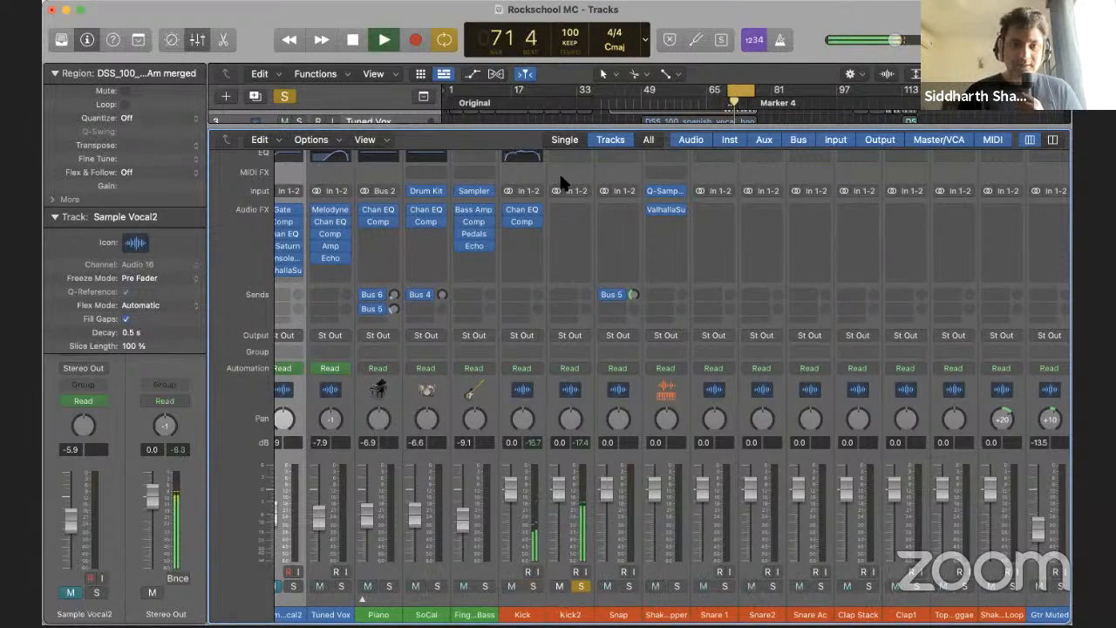
pyautogui.click(571, 210)
pyautogui.moveTo(623, 250)
pyautogui.click(685, 262)
# Shape Kick2's lower bands with a 52 Hz low cut at Q 0.15 and -2.8 dB dips at 202 Hz (Q 1.20) and 570 Hz
pyautogui.click(384, 255)
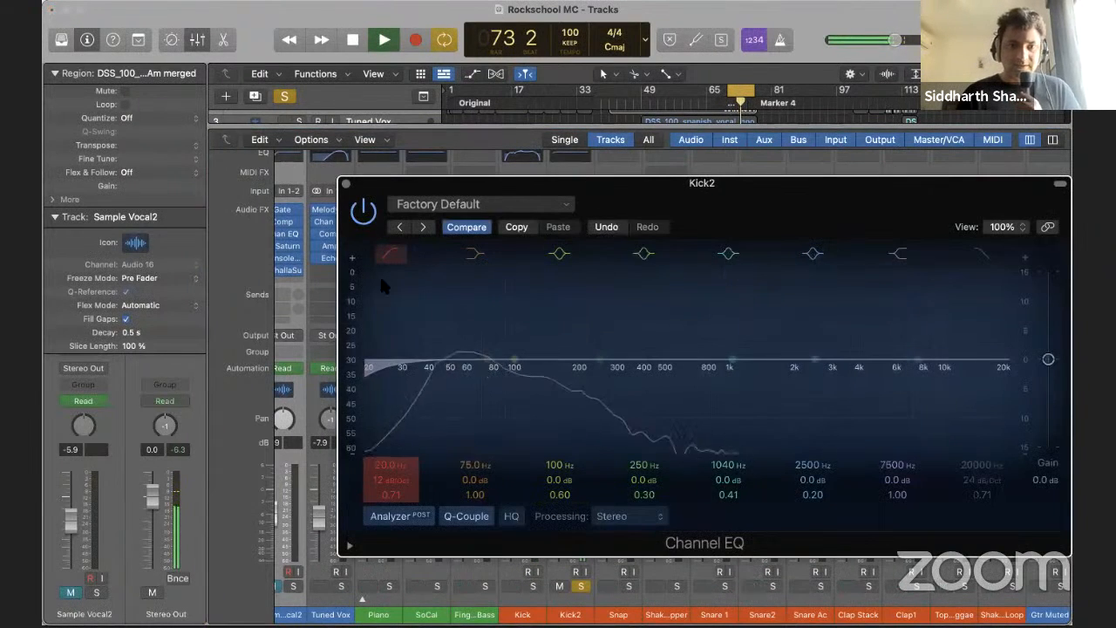
pyautogui.moveTo(359, 367); pyautogui.dragTo(447, 415)
pyautogui.moveTo(599, 358); pyautogui.dragTo(579, 375)
pyautogui.moveTo(641, 490); pyautogui.dragTo(641, 462)
pyautogui.moveTo(735, 360); pyautogui.dragTo(676, 250)
pyautogui.moveTo(727, 475); pyautogui.dragTo(726, 499)
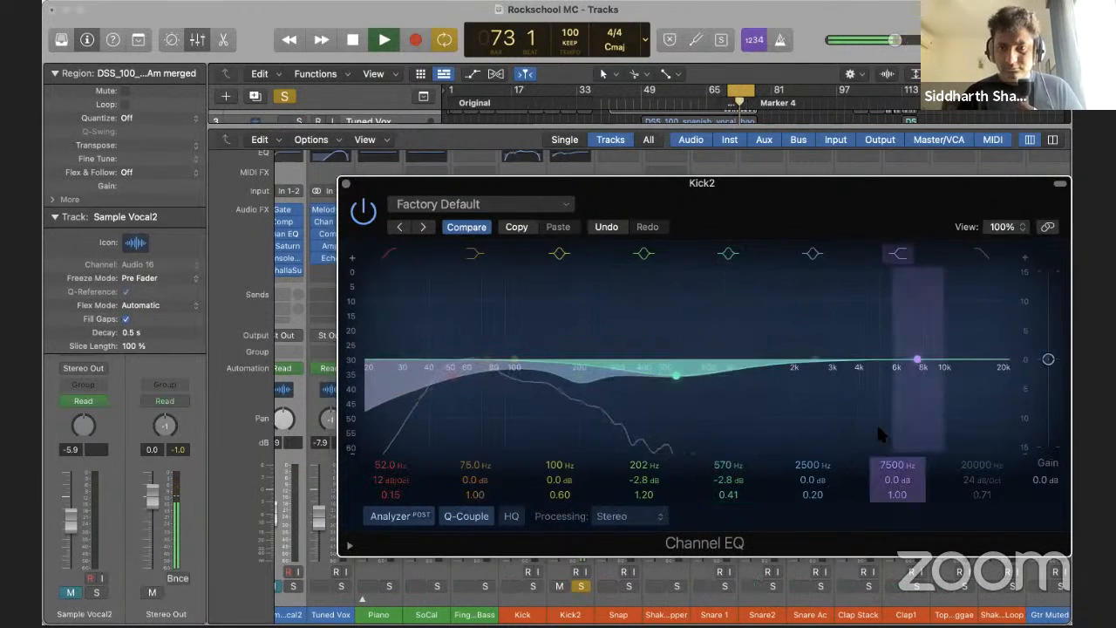
# Shape Kick2's upper bands: +3.8 dB high shelf at 3820 Hz, 14200 Hz high cut, and a -2.5 dB dip at 2020 Hz with Q 0.88
pyautogui.moveTo(907, 339); pyautogui.dragTo(858, 331)
pyautogui.click(983, 252)
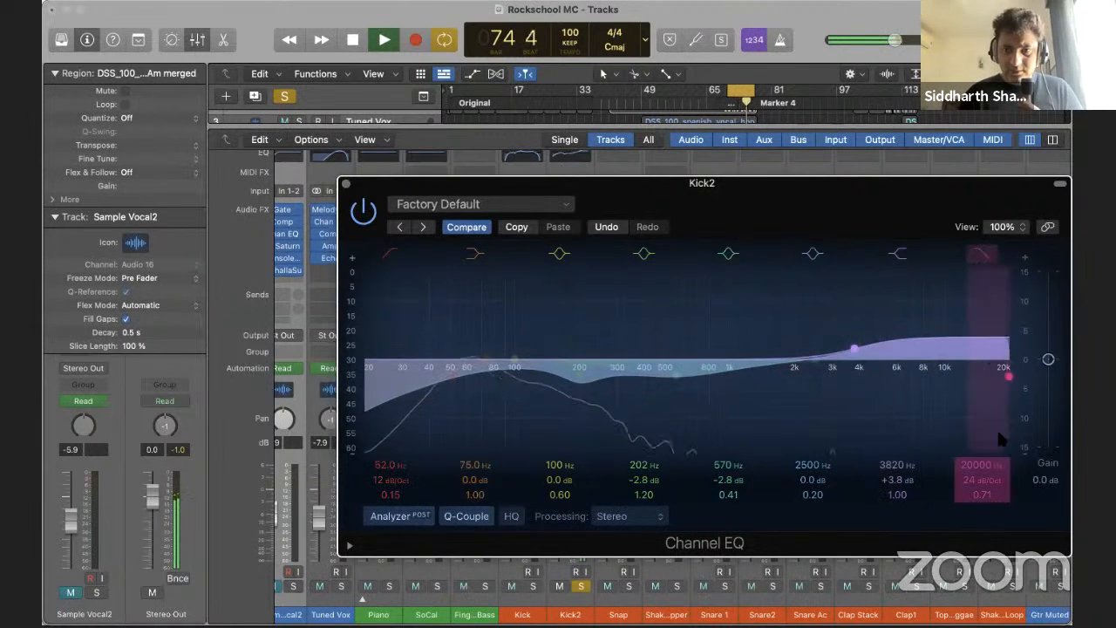
pyautogui.moveTo(997, 425); pyautogui.dragTo(930, 353)
pyautogui.moveTo(812, 361); pyautogui.dragTo(795, 386)
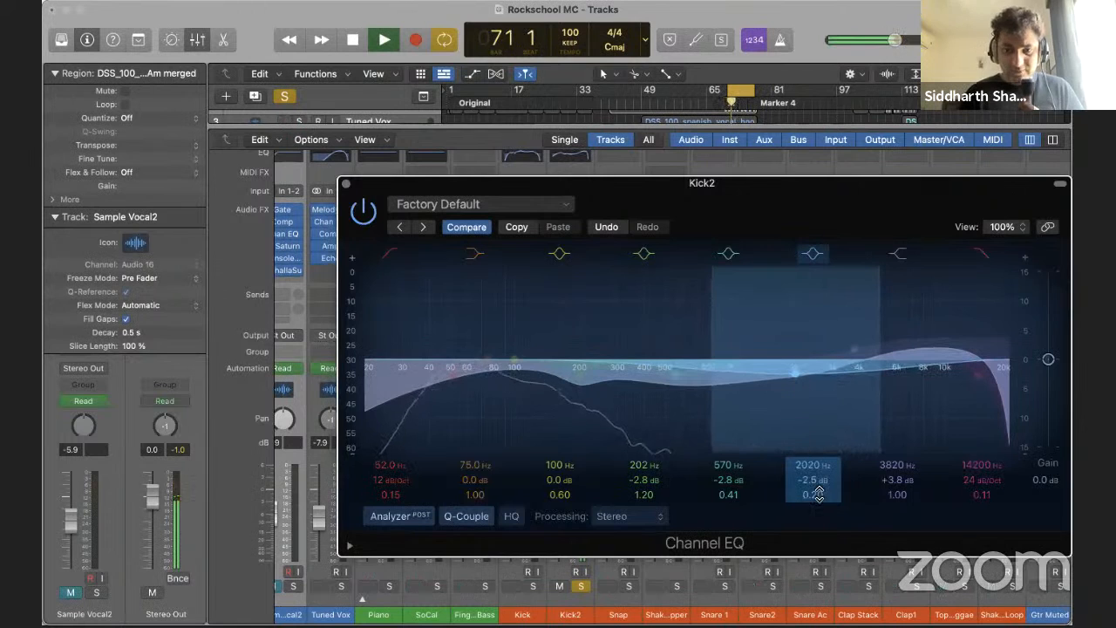
pyautogui.moveTo(814, 496); pyautogui.dragTo(814, 493)
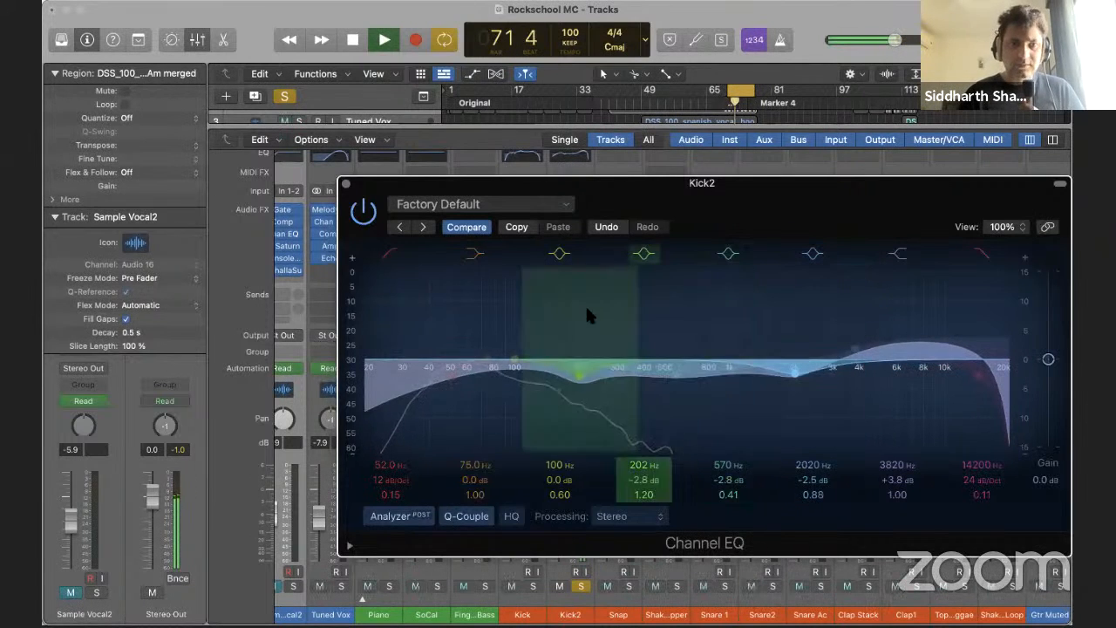
pyautogui.click(346, 183)
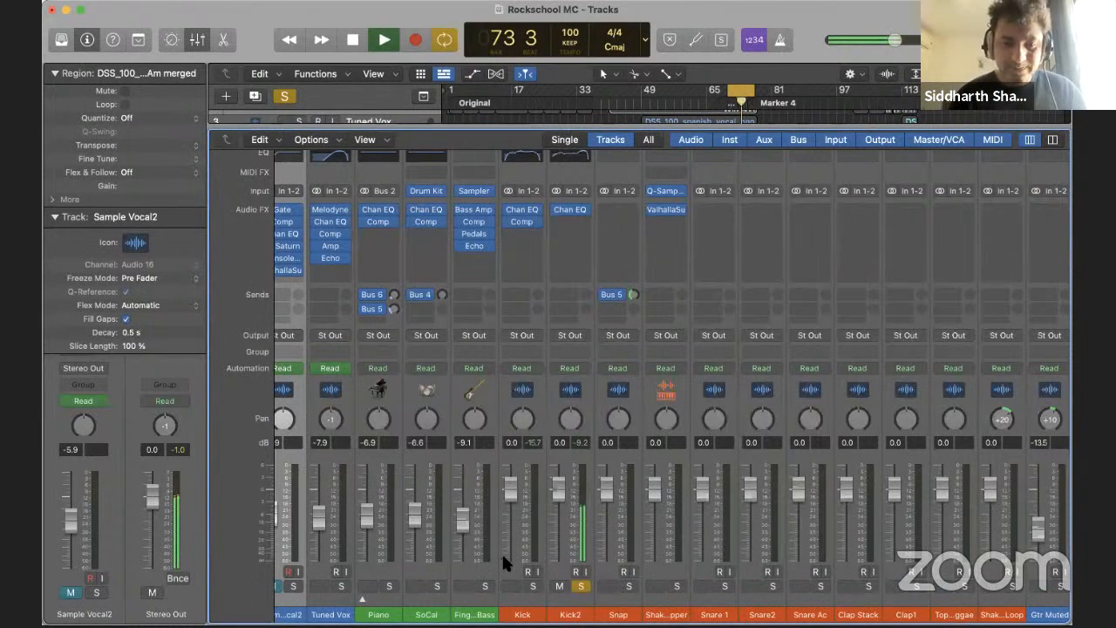
# Play both kicks together, lower the faders to -1.8 dB on Kick and -0.6 dB on Kick2, and switch the solo to Snare 1
pyautogui.click(533, 585)
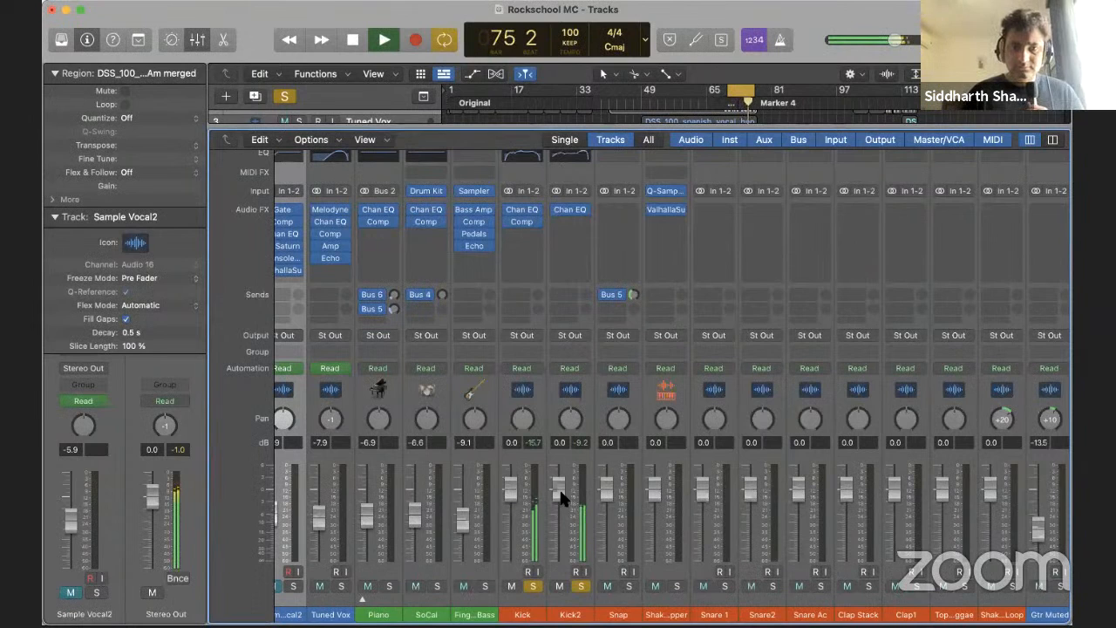
pyautogui.moveTo(559, 485); pyautogui.dragTo(558, 490)
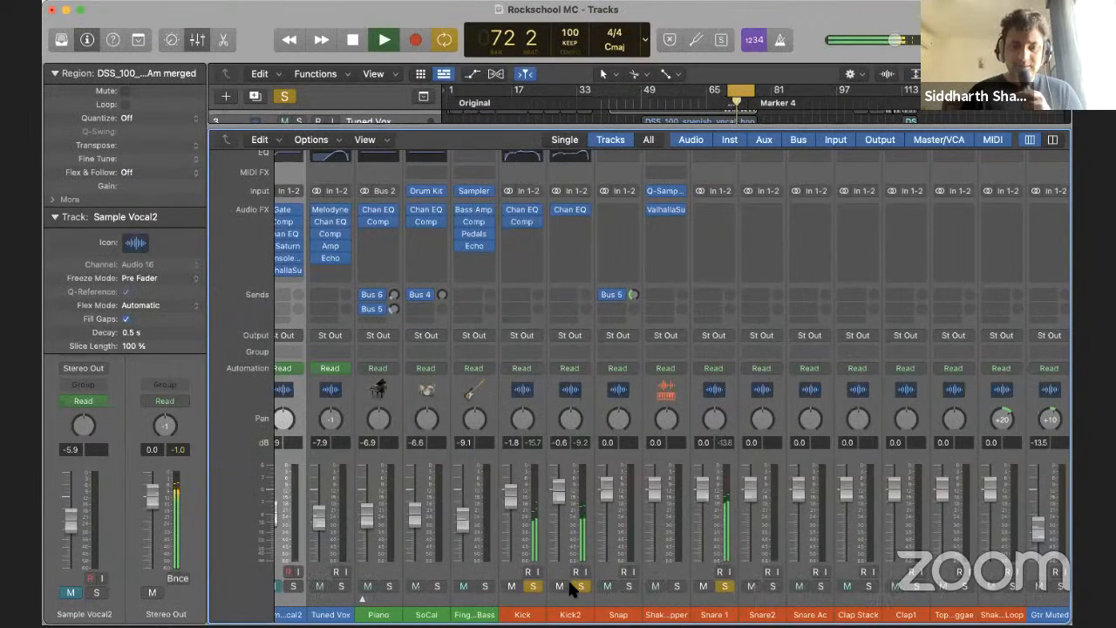
pyautogui.click(530, 584)
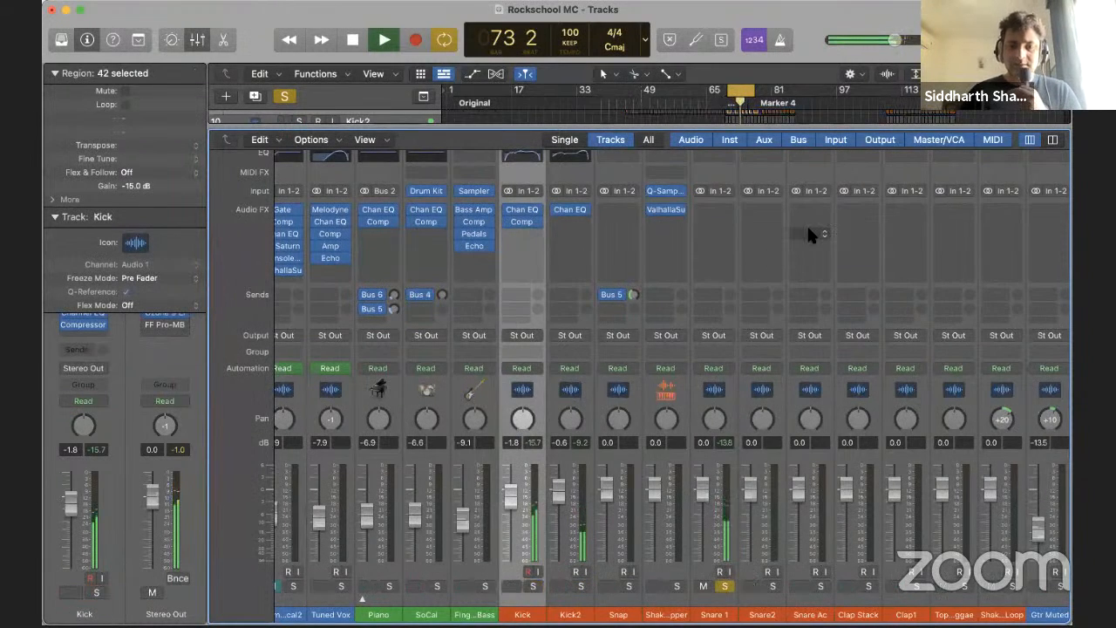
# Insert a stereo Compressor in the first audio effect slot of Snare 1
pyautogui.hscroll(2, 806, 223)
pyautogui.click(654, 209)
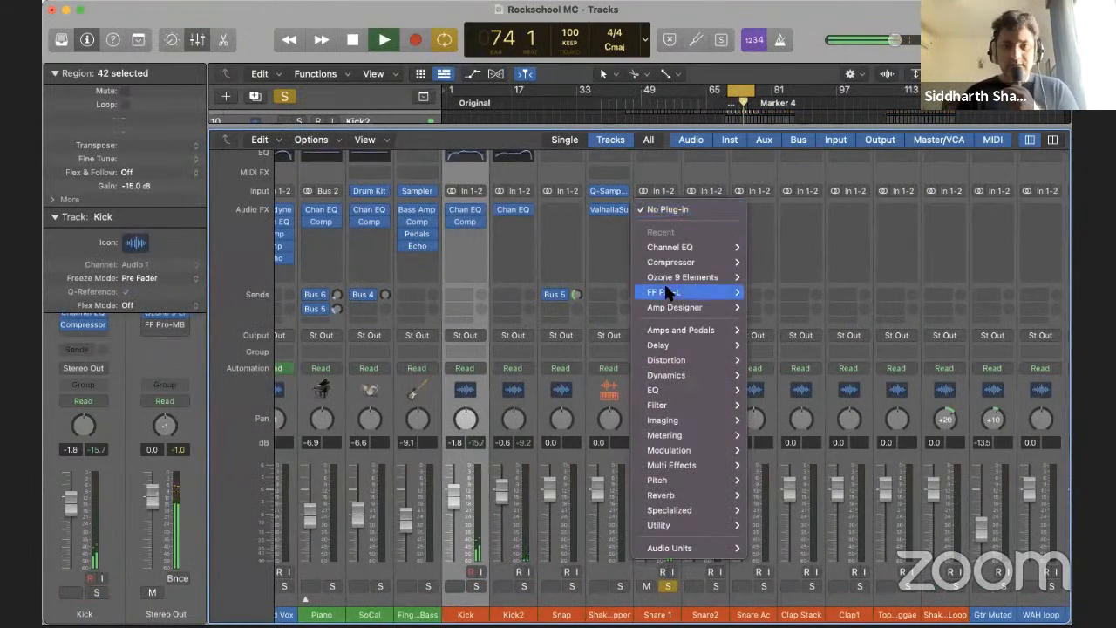
pyautogui.moveTo(674, 262)
pyautogui.click(755, 262)
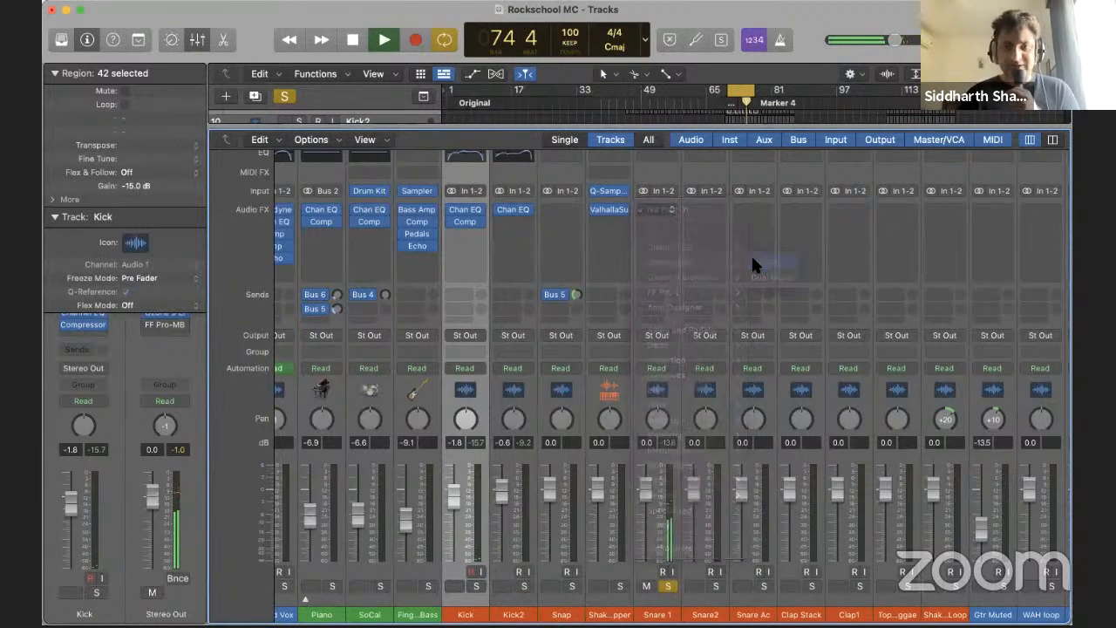
# Lower the Snare 1 compressor's threshold and attack, set the release to 440 ms, and stop playback
pyautogui.moveTo(508, 419); pyautogui.dragTo(521, 469)
pyautogui.moveTo(629, 540); pyautogui.dragTo(630, 565)
pyautogui.moveTo(734, 504); pyautogui.dragTo(729, 492)
pyautogui.press('space')
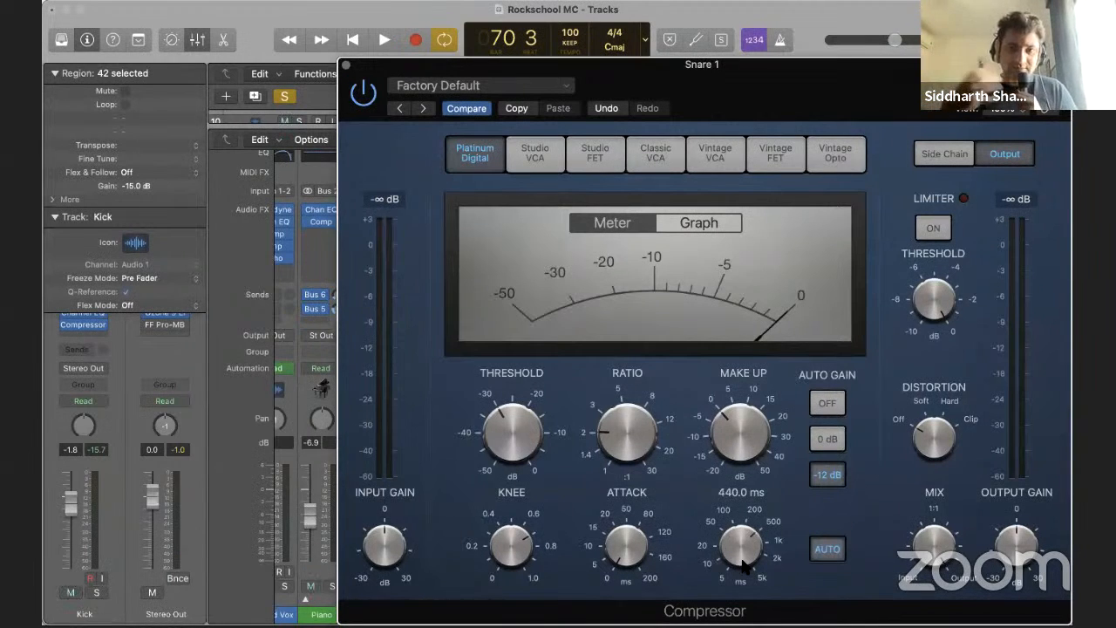
# During playback, raise the Snare 1 compressor's ratio to about 5:1, lower the make-up, and set knee 0.5 and output gain -5.0 dB
pyautogui.press('space')
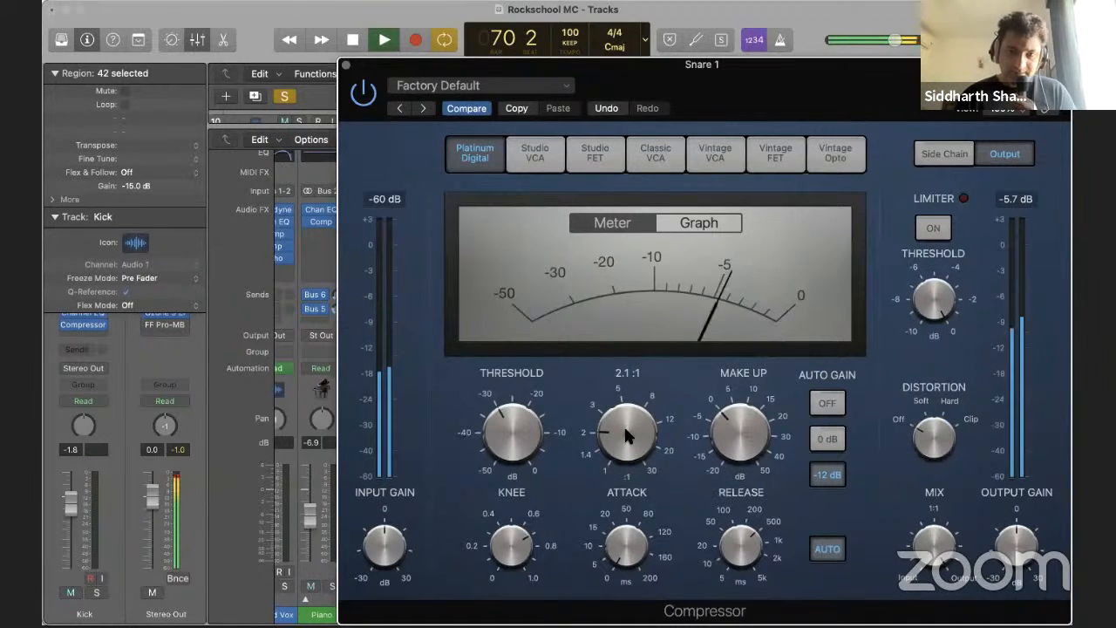
pyautogui.moveTo(623, 419); pyautogui.dragTo(622, 390)
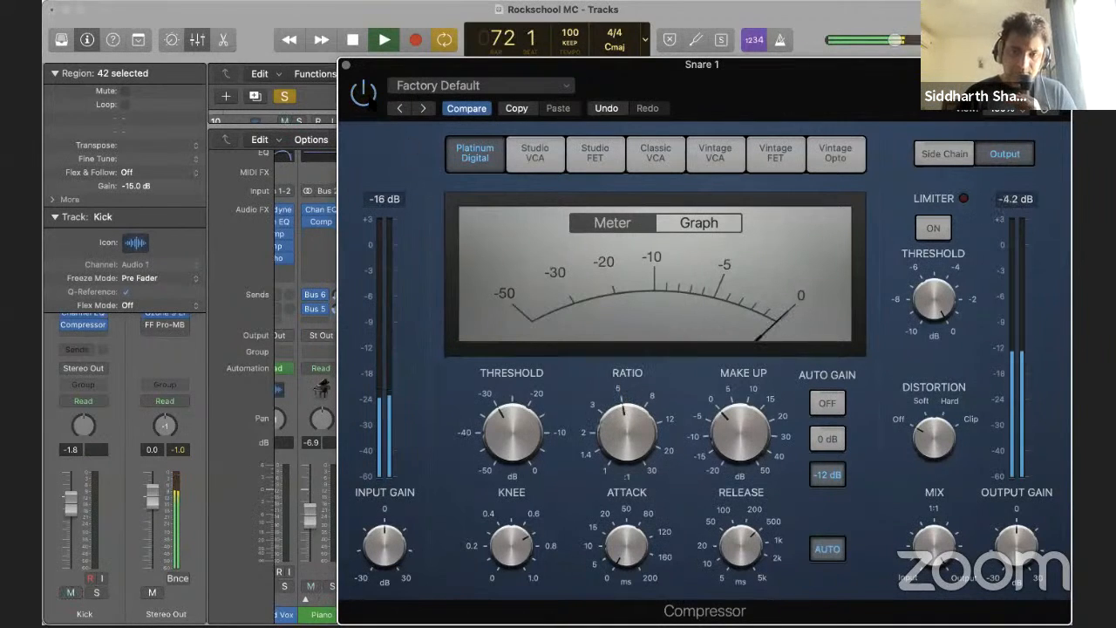
pyautogui.moveTo(742, 419); pyautogui.dragTo(742, 436)
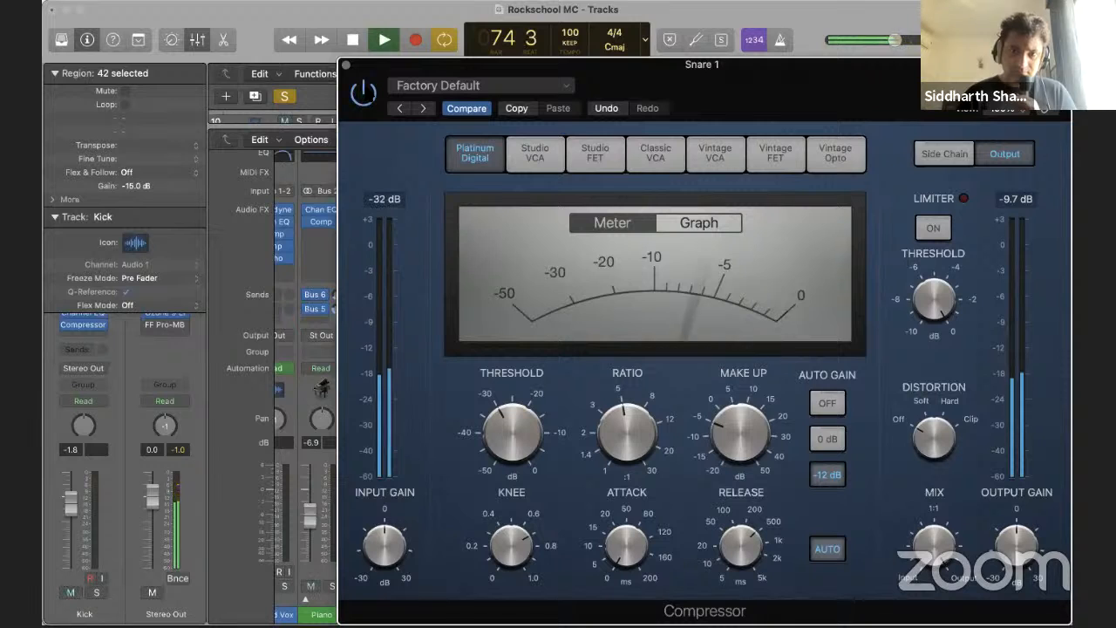
pyautogui.moveTo(516, 554)
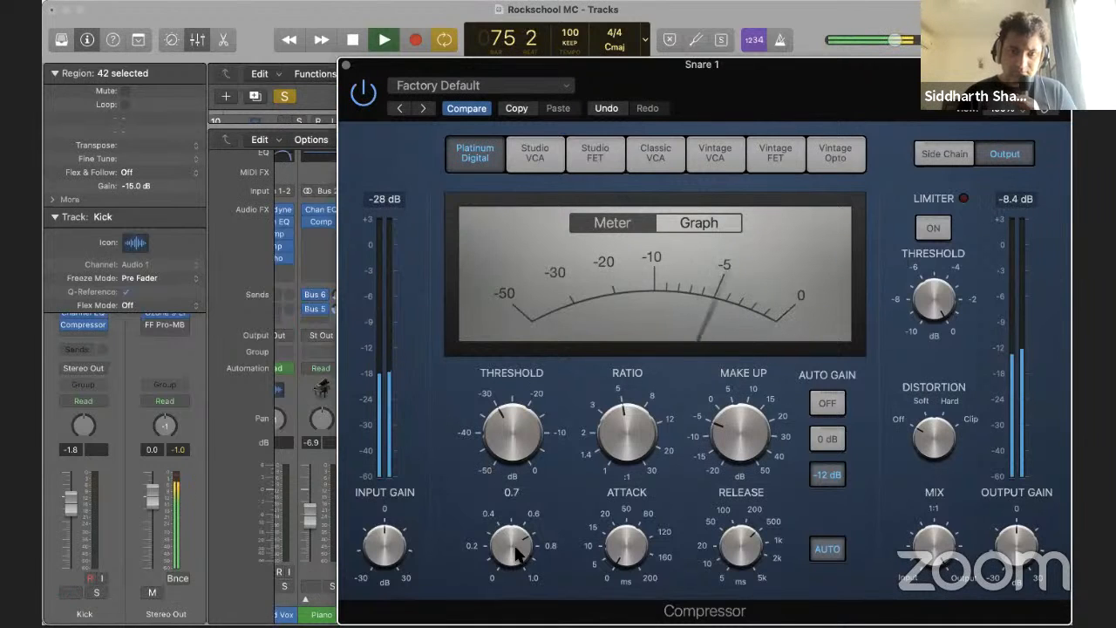
pyautogui.moveTo(517, 553); pyautogui.dragTo(464, 546)
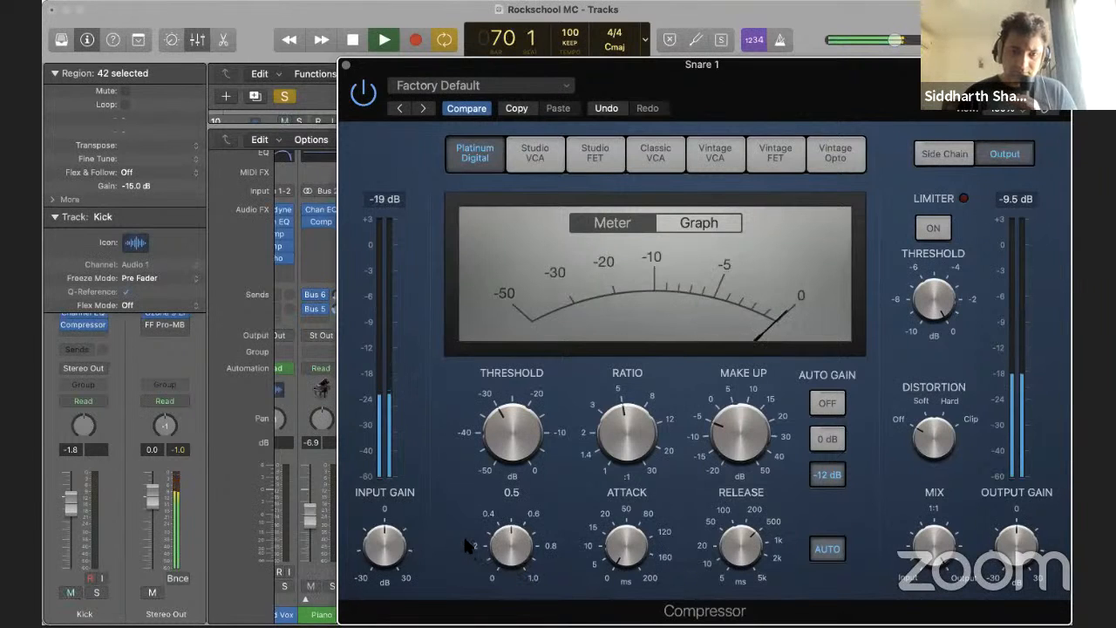
pyautogui.moveTo(1007, 542); pyautogui.dragTo(1010, 557)
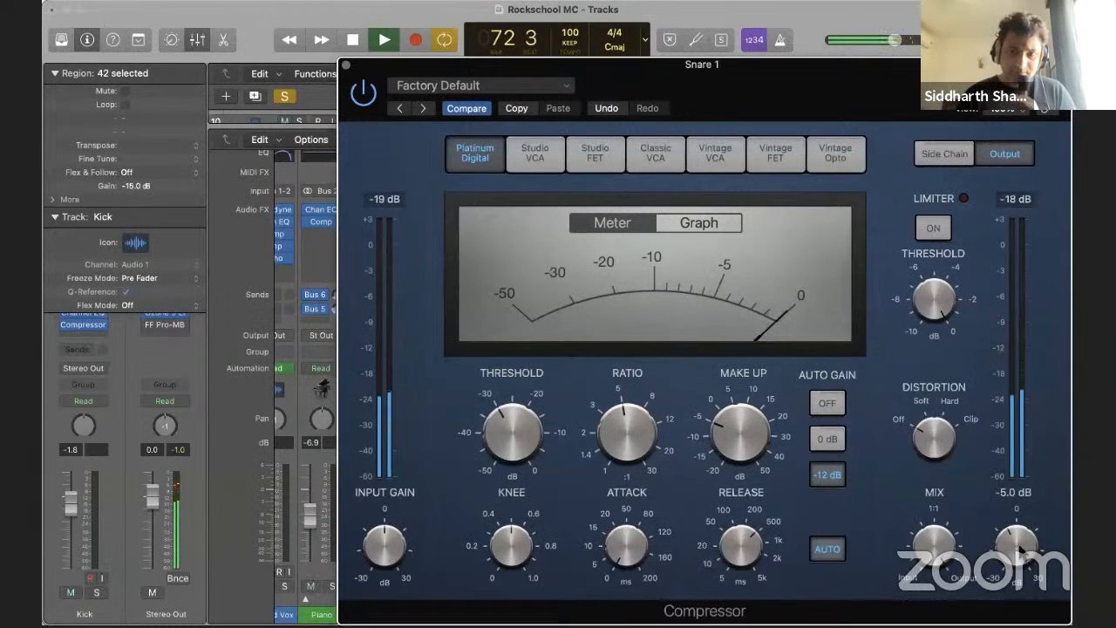
pyautogui.click(346, 64)
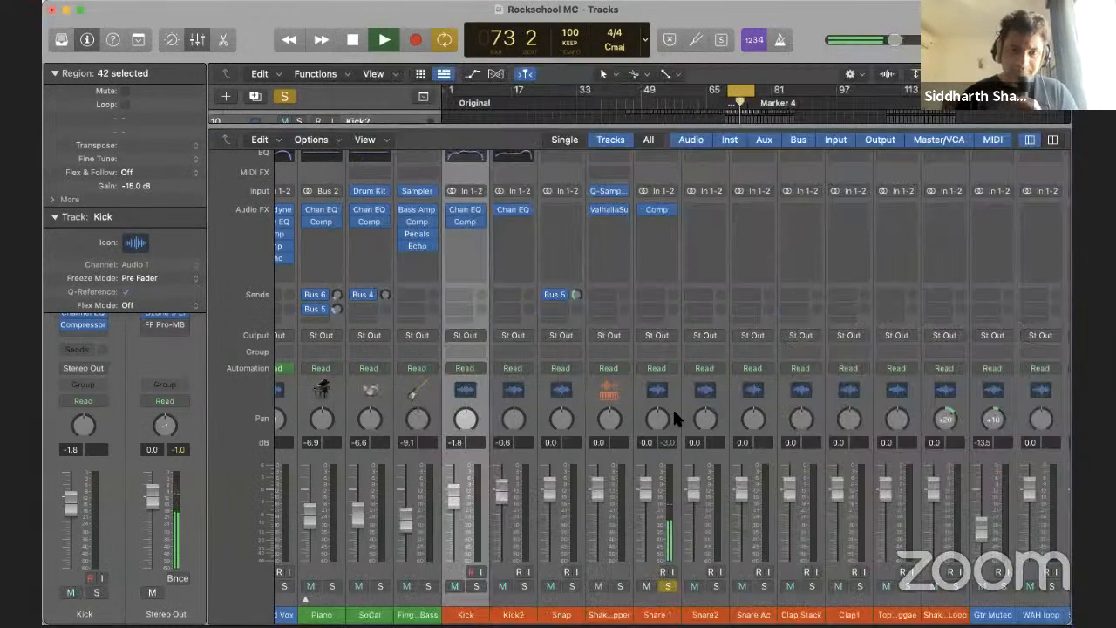
# Insert a Channel EQ on Snare 1 with an 83 Hz low cut, Q 0.10, and a -2.1 dB dip at 166 Hz, Q 0.88
pyautogui.click(649, 211)
pyautogui.moveTo(702, 273)
pyautogui.click(778, 277)
pyautogui.moveTo(381, 261); pyautogui.dragTo(496, 421)
pyautogui.moveTo(644, 360); pyautogui.dragTo(572, 378)
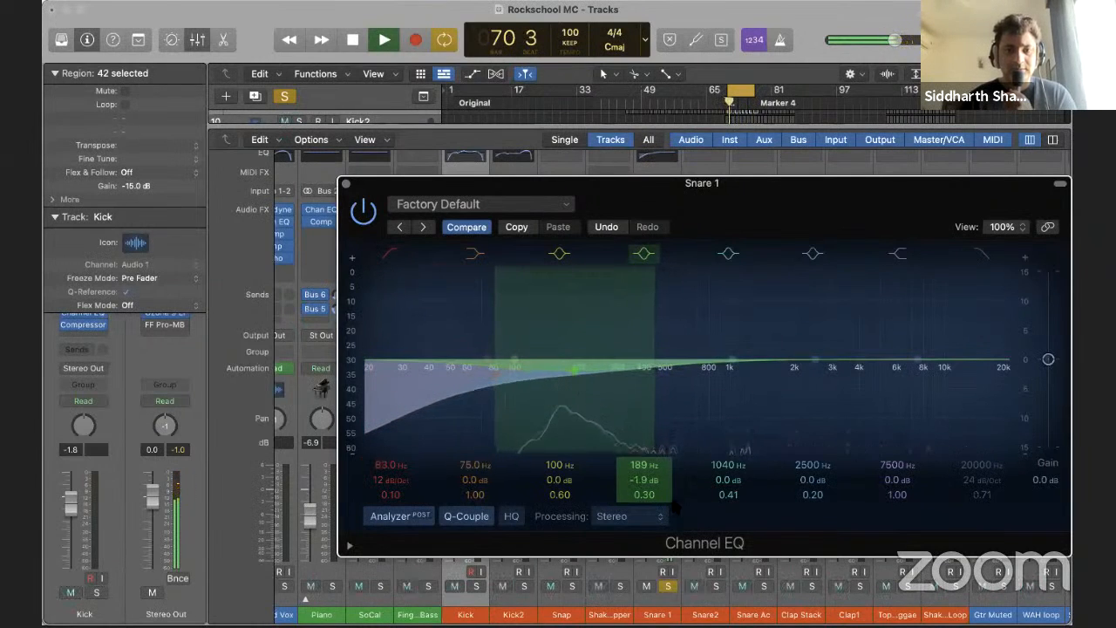
pyautogui.moveTo(643, 481); pyautogui.dragTo(642, 488)
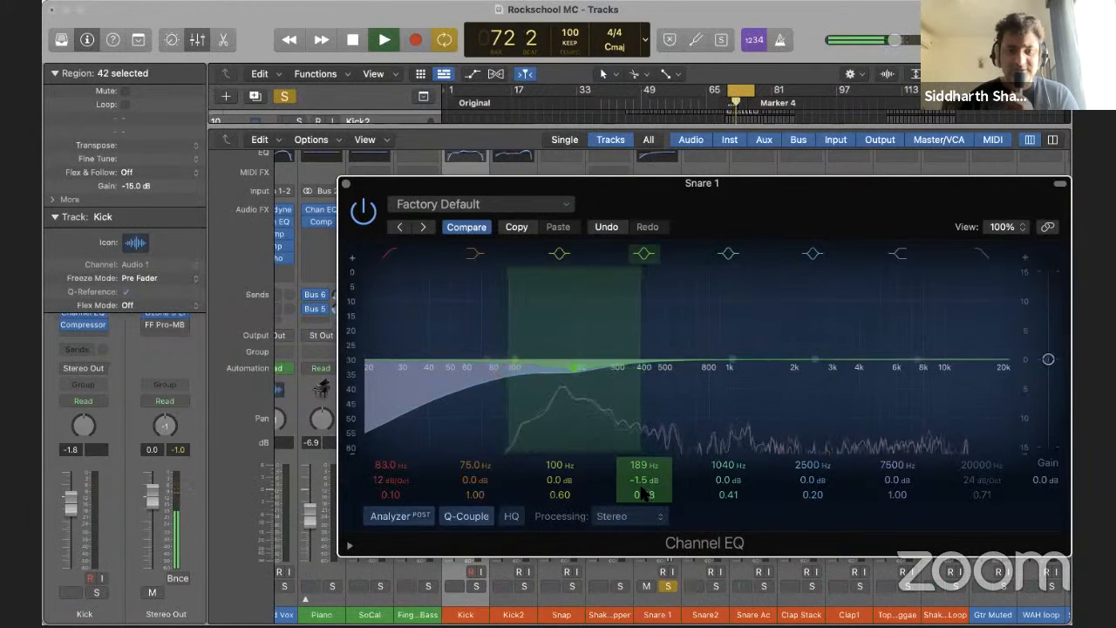
pyautogui.moveTo(573, 369); pyautogui.dragTo(561, 373)
# Boost Snare 1 by 1.3 dB at 380 Hz (Q 0.75) and 1.9 dB at 1200 Hz (Q 0.64), and add a 10400 Hz high cut
pyautogui.click(732, 360)
pyautogui.moveTo(733, 360); pyautogui.dragTo(638, 309)
pyautogui.moveTo(732, 482); pyautogui.dragTo(728, 504)
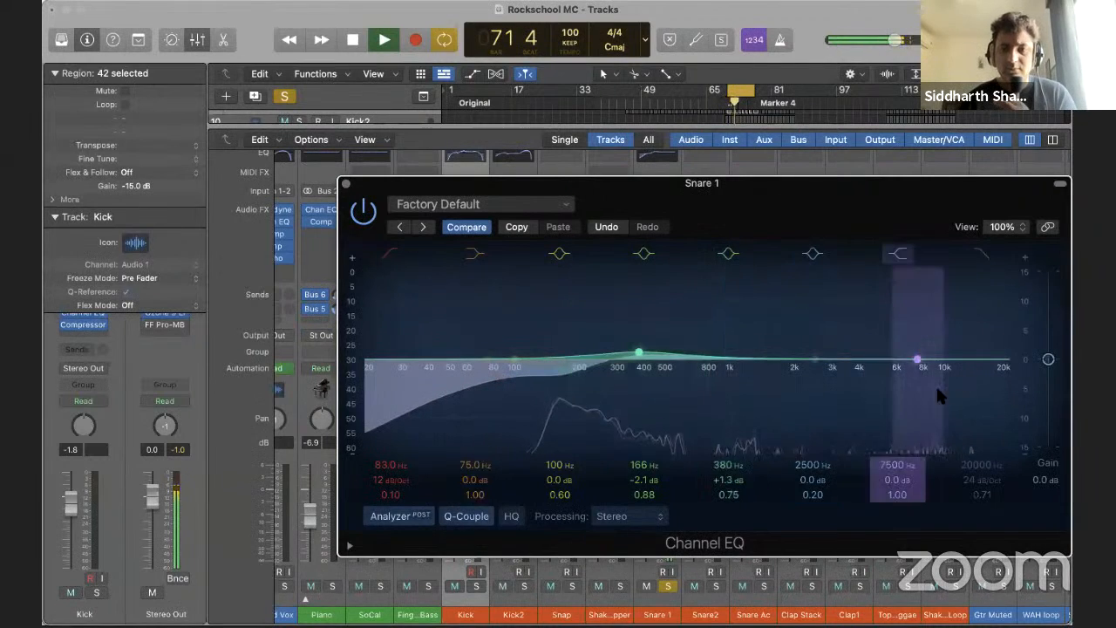
pyautogui.moveTo(817, 365); pyautogui.dragTo(815, 337)
pyautogui.moveTo(810, 502); pyautogui.dragTo(809, 478)
pyautogui.moveTo(817, 341); pyautogui.dragTo(747, 350)
pyautogui.click(988, 252)
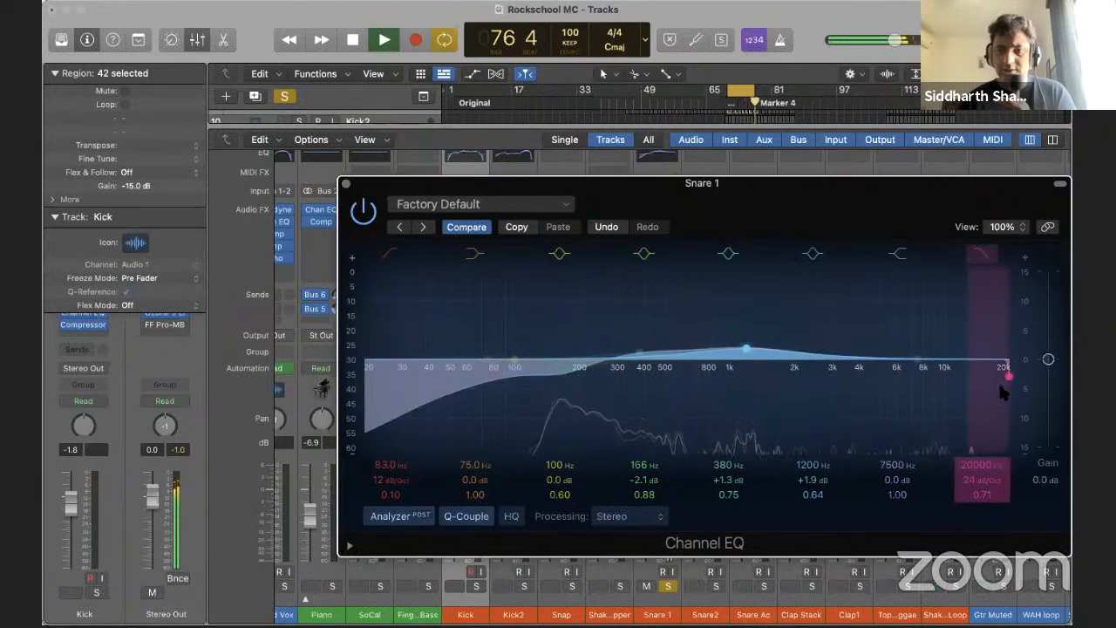
pyautogui.moveTo(1003, 378); pyautogui.dragTo(943, 422)
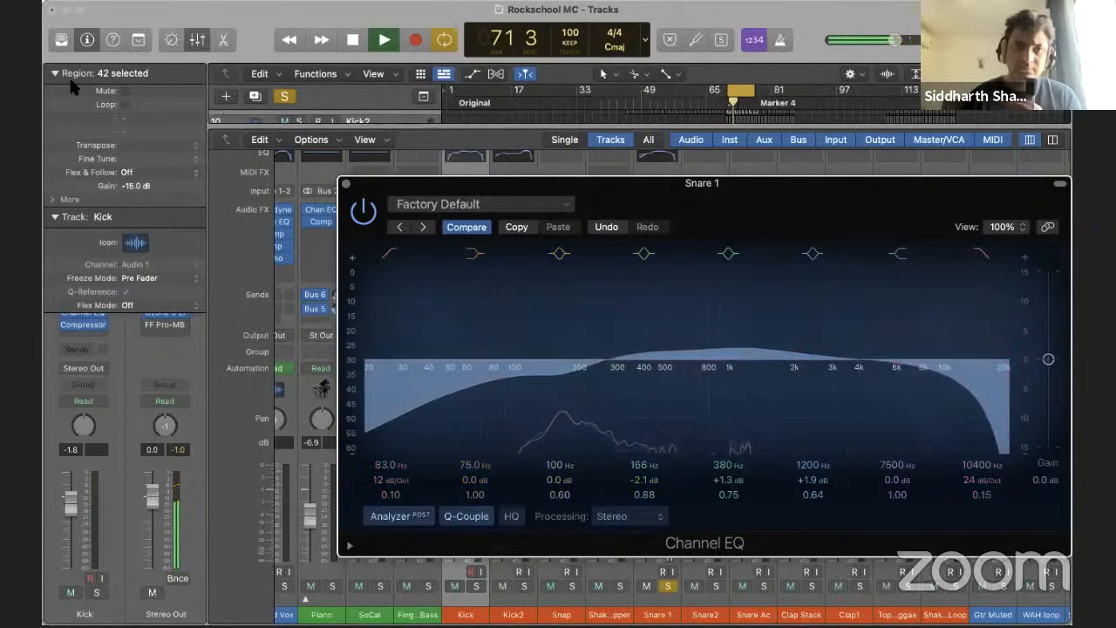
pyautogui.click(346, 183)
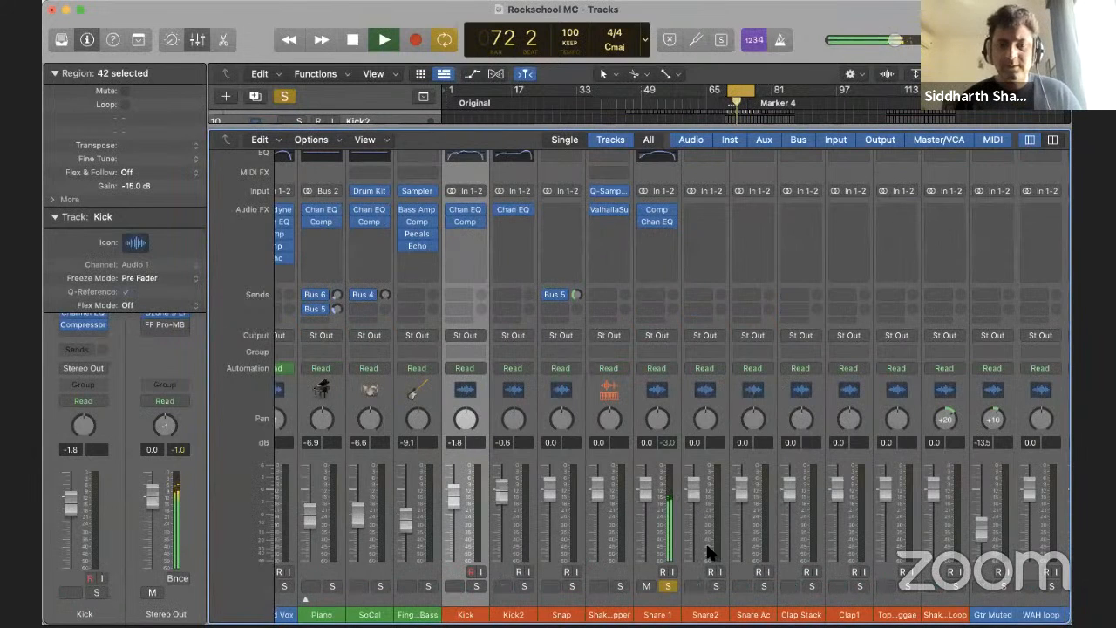
# Solo Kick, Kick2, Snap and the adjacent shaker along with Snare 1, and lower the Snare 1 EQ's overall gain to -2.4 dB
pyautogui.click(476, 586)
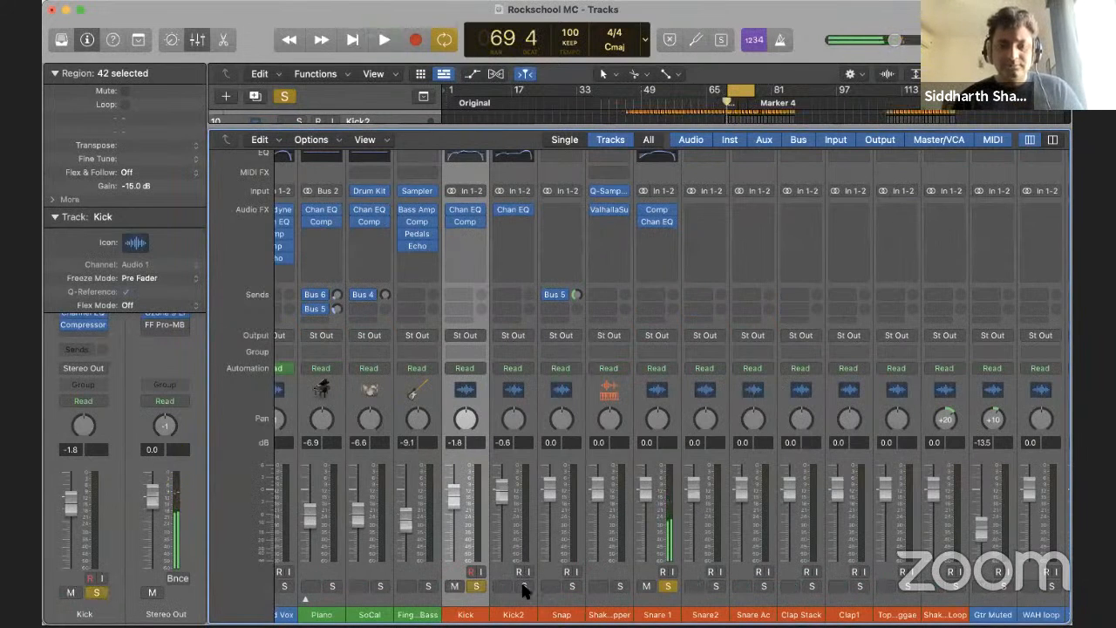
pyautogui.click(523, 586)
pyautogui.click(571, 584)
pyautogui.click(620, 585)
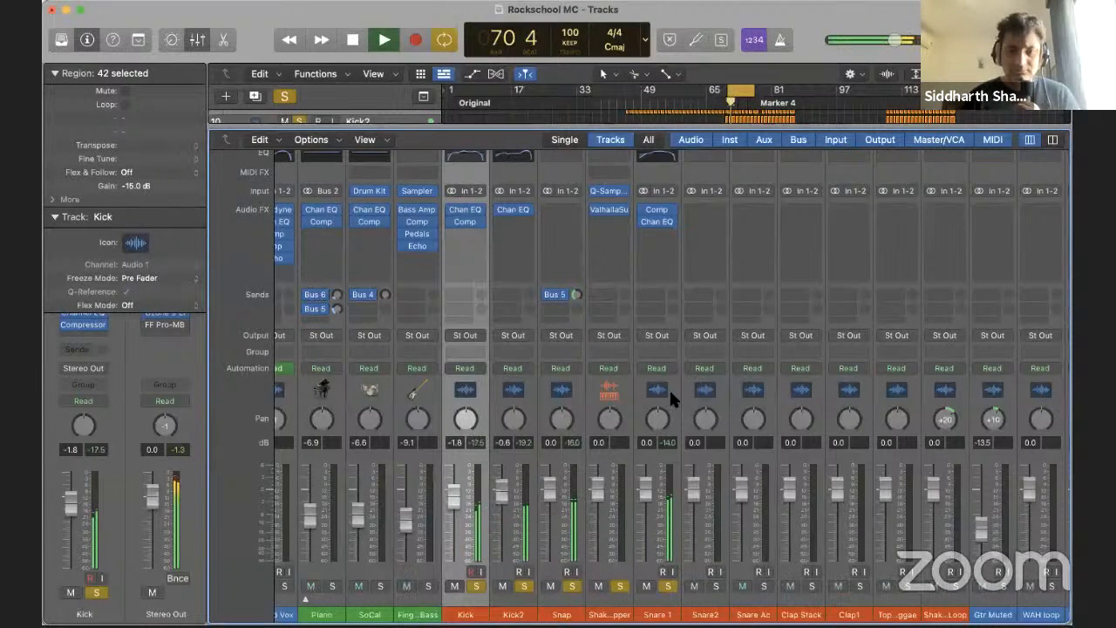
pyautogui.click(654, 221)
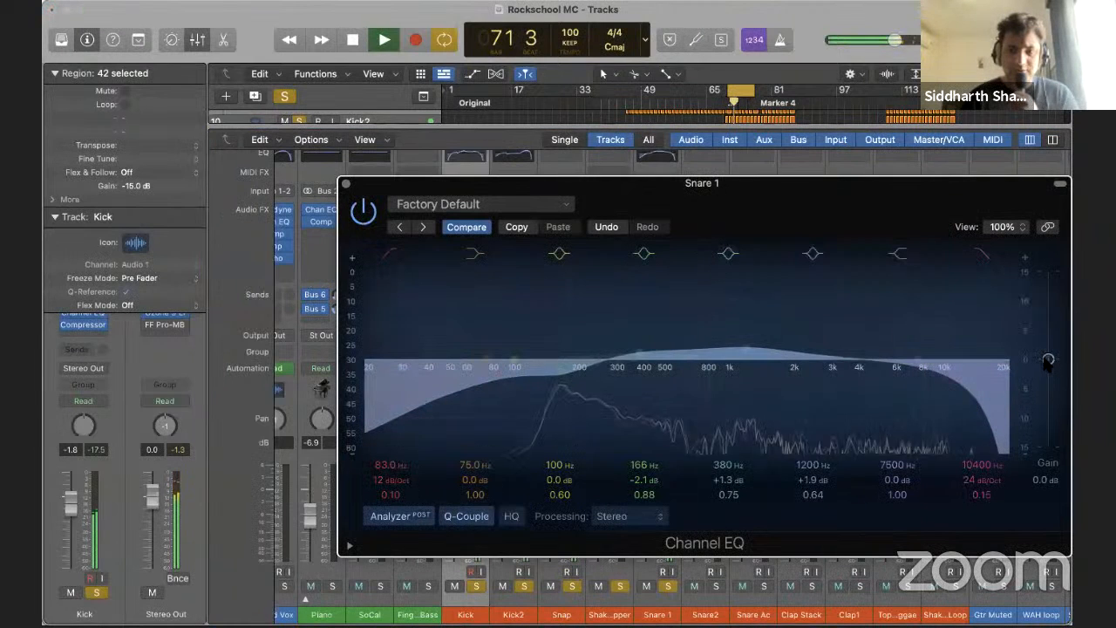
pyautogui.moveTo(1048, 361); pyautogui.dragTo(1048, 367)
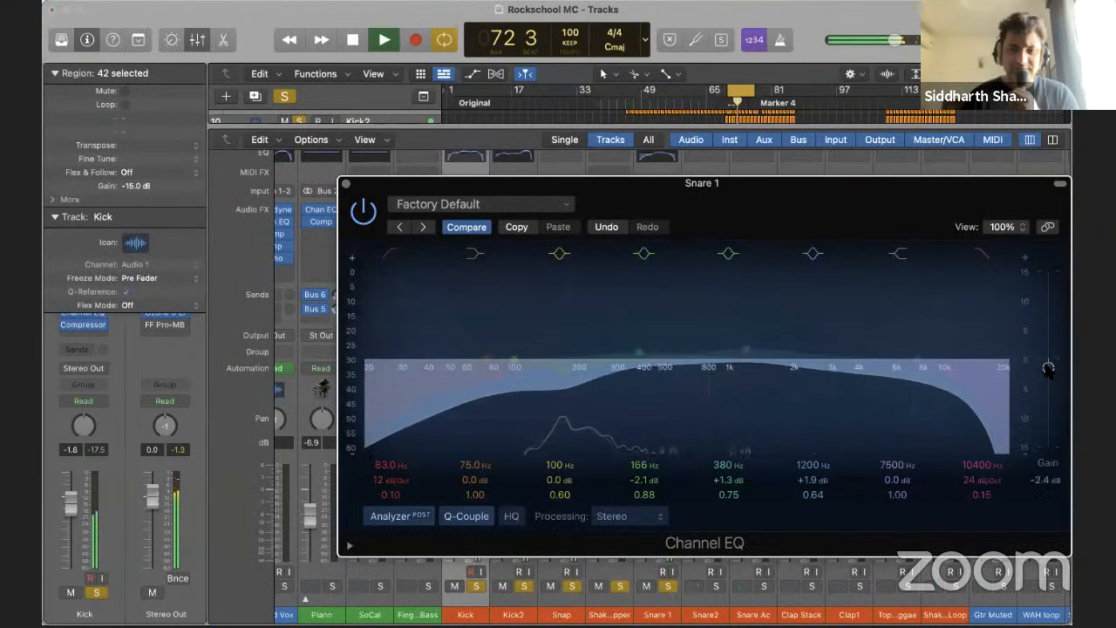
pyautogui.click(347, 184)
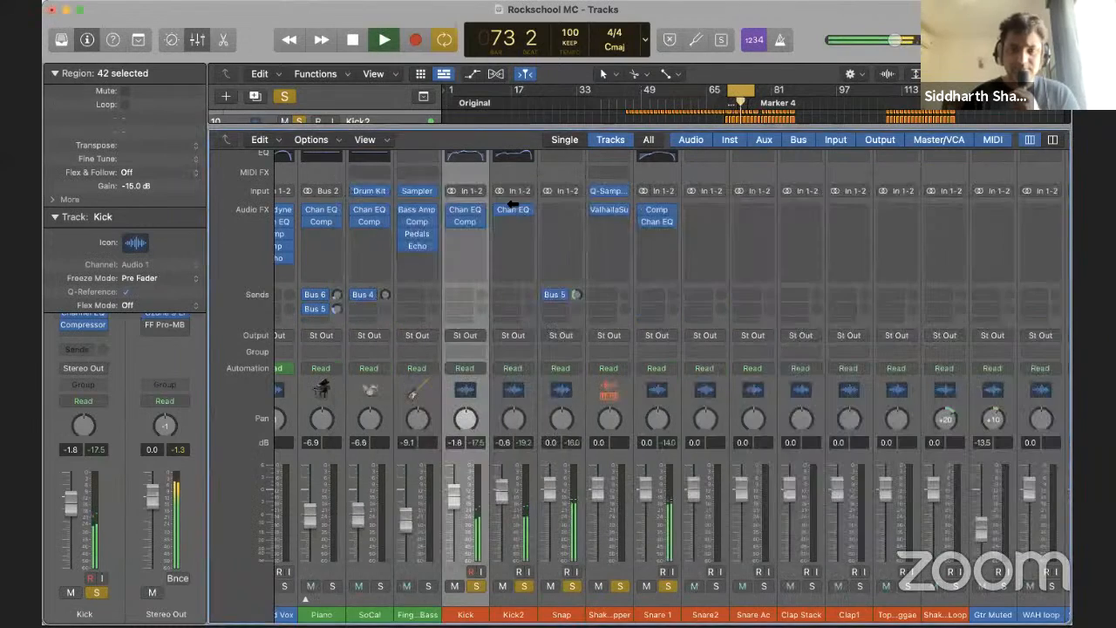
# Replace FF Pro-MB on Stereo Out with FF Pro-L, using the Electronica - Big Kick bM preset and +6.78 dB gain
pyautogui.hscroll(10, 922, 304)
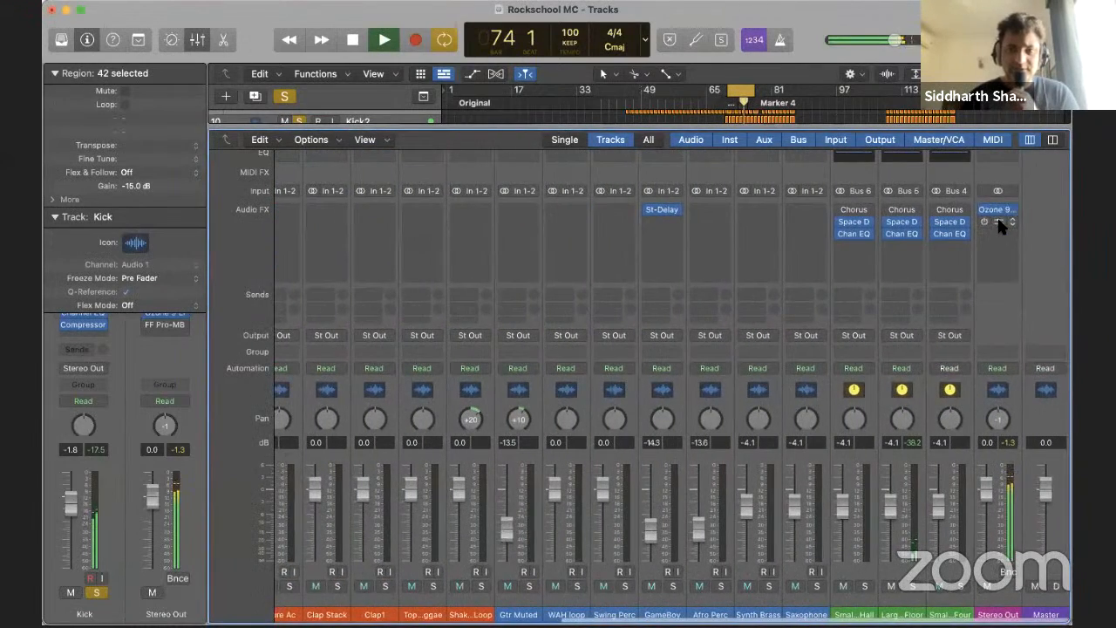
pyautogui.click(999, 220)
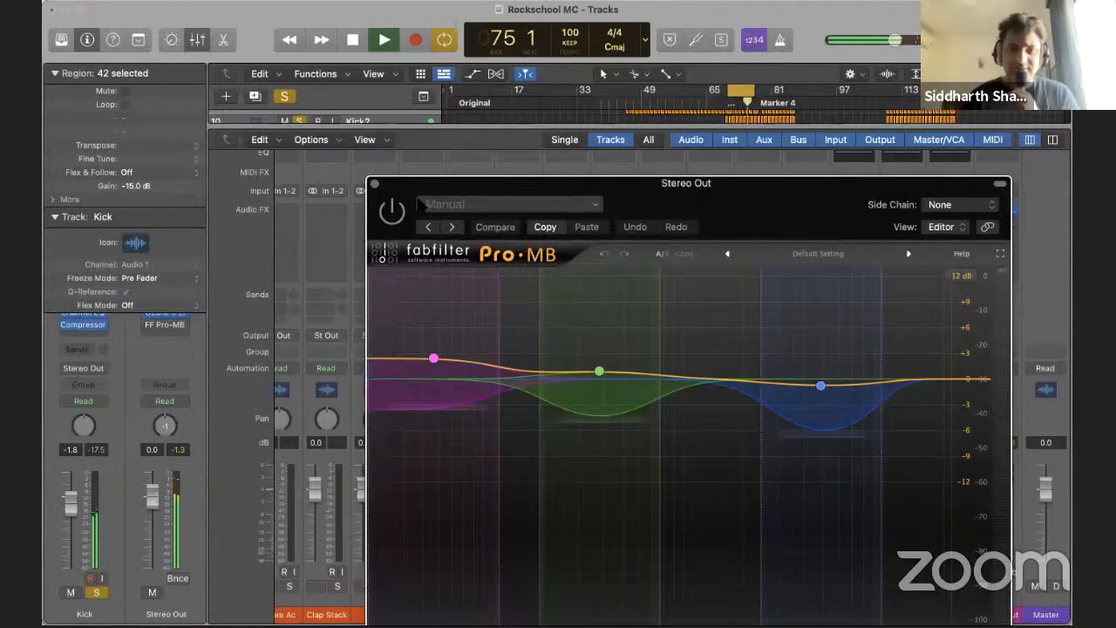
pyautogui.click(375, 183)
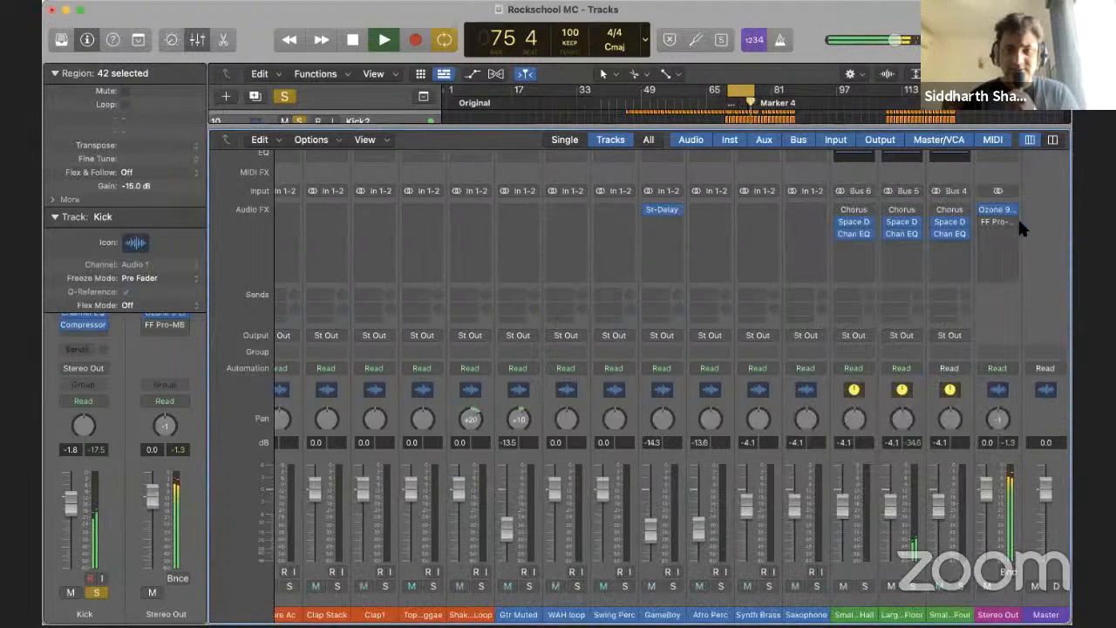
pyautogui.click(1013, 220)
pyautogui.moveTo(932, 586)
pyautogui.moveTo(833, 505)
pyautogui.moveTo(718, 490)
pyautogui.click(658, 487)
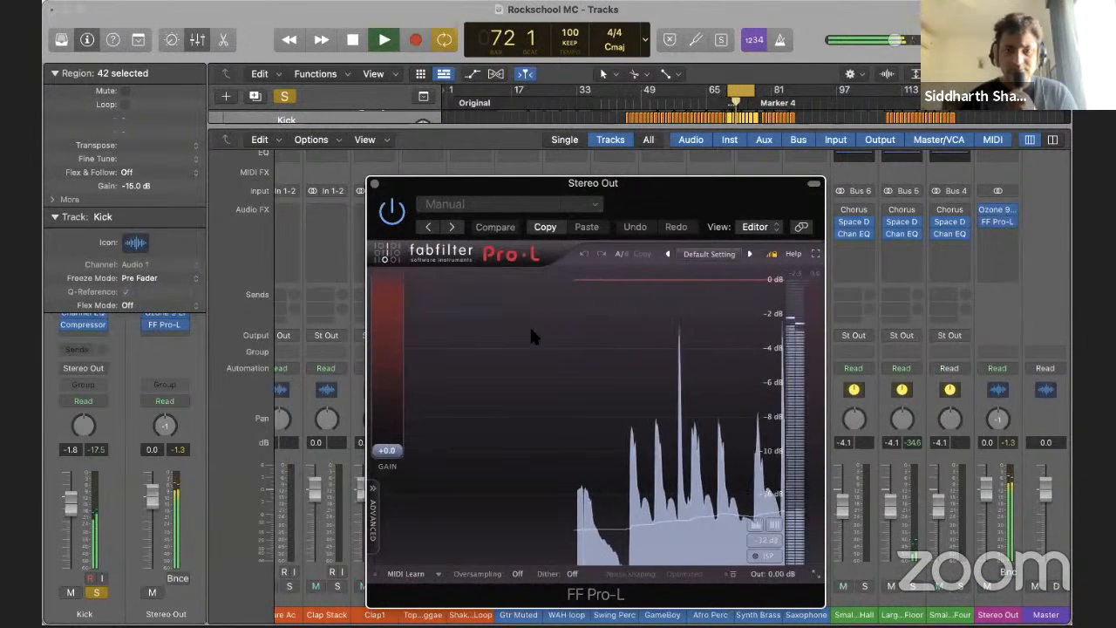
pyautogui.moveTo(392, 450); pyautogui.dragTo(409, 413)
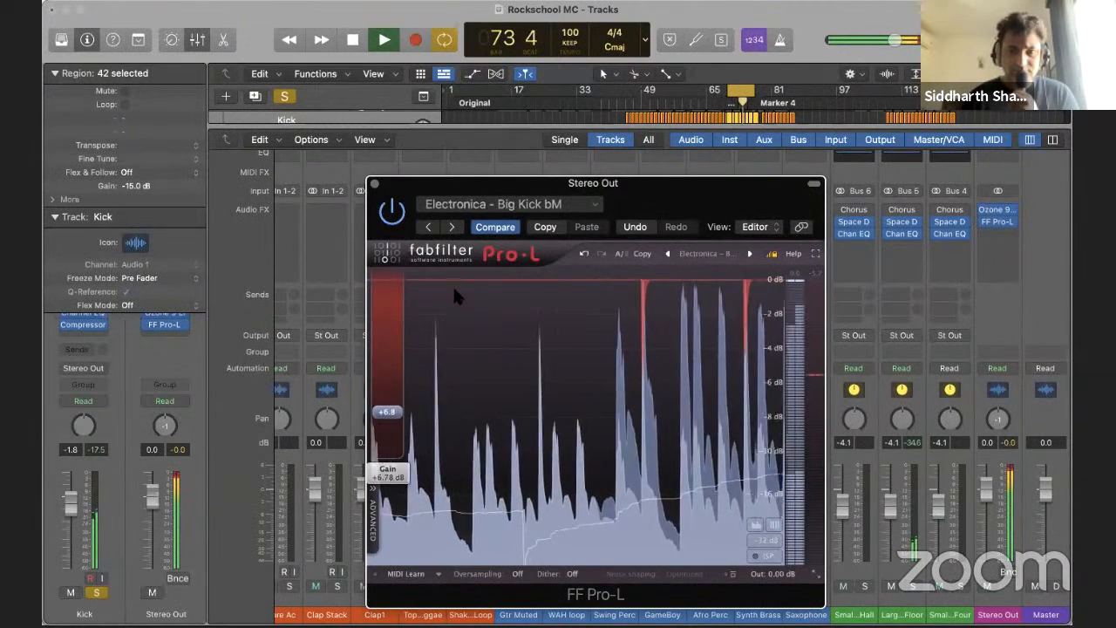
pyautogui.click(375, 184)
# Lower Kick and Kick2 together to -4.1 dB and -2.9 dB, set Snap to -1.7 dB, and stop playback
pyautogui.hscroll(-5, 827, 362)
pyautogui.hscroll(-5, 825, 358)
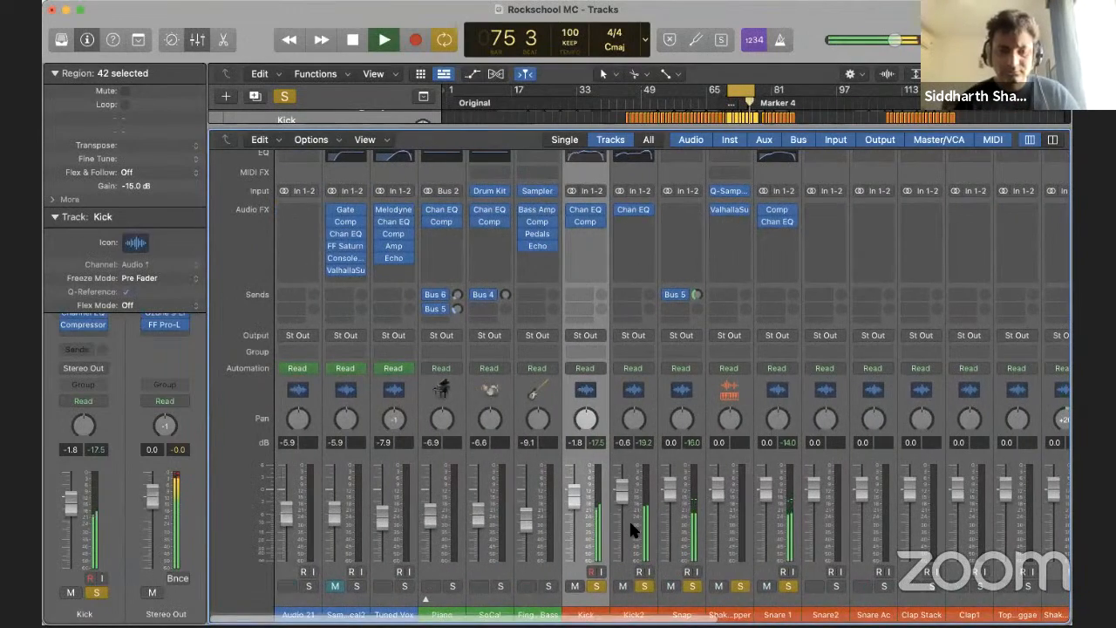
pyautogui.keyDown('shift'); pyautogui.click(633, 614); pyautogui.keyUp('shift')
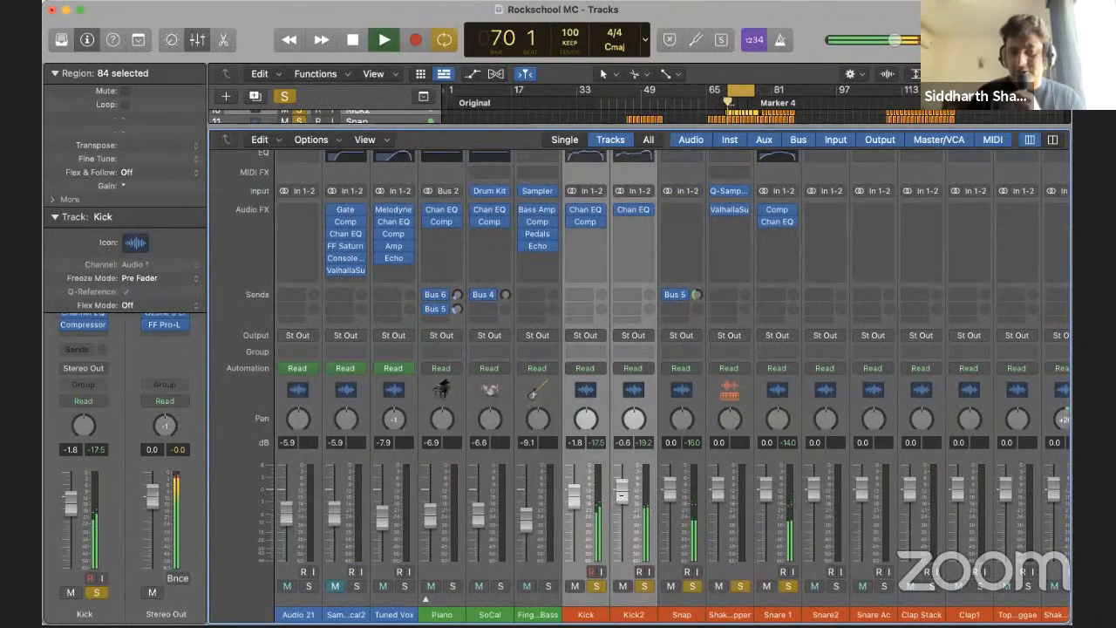
pyautogui.moveTo(622, 495); pyautogui.dragTo(621, 510)
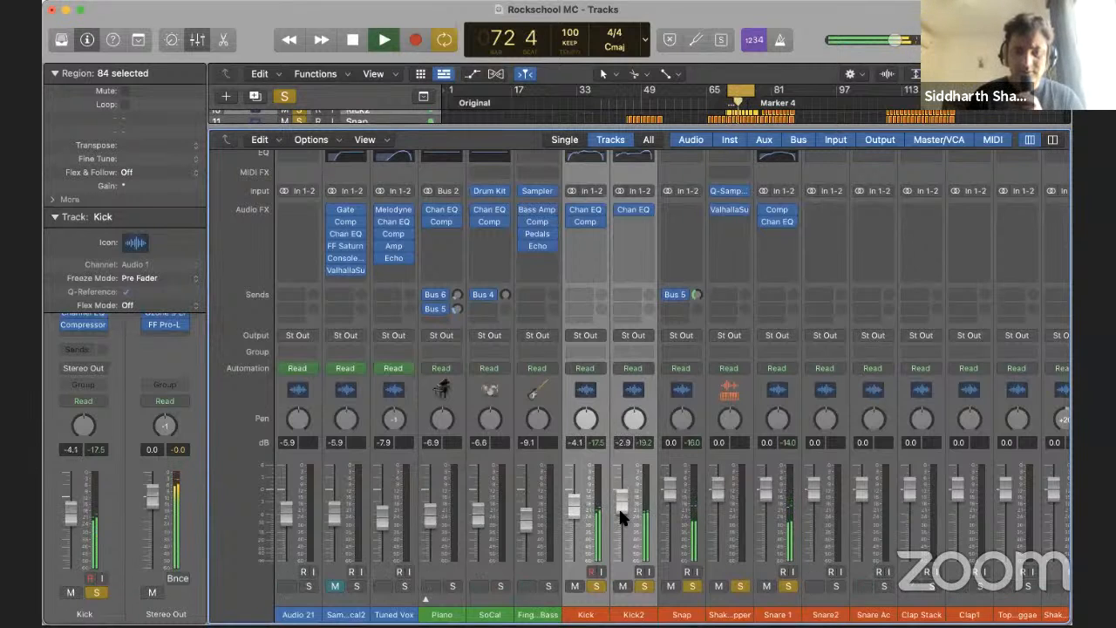
pyautogui.moveTo(663, 491); pyautogui.dragTo(664, 504)
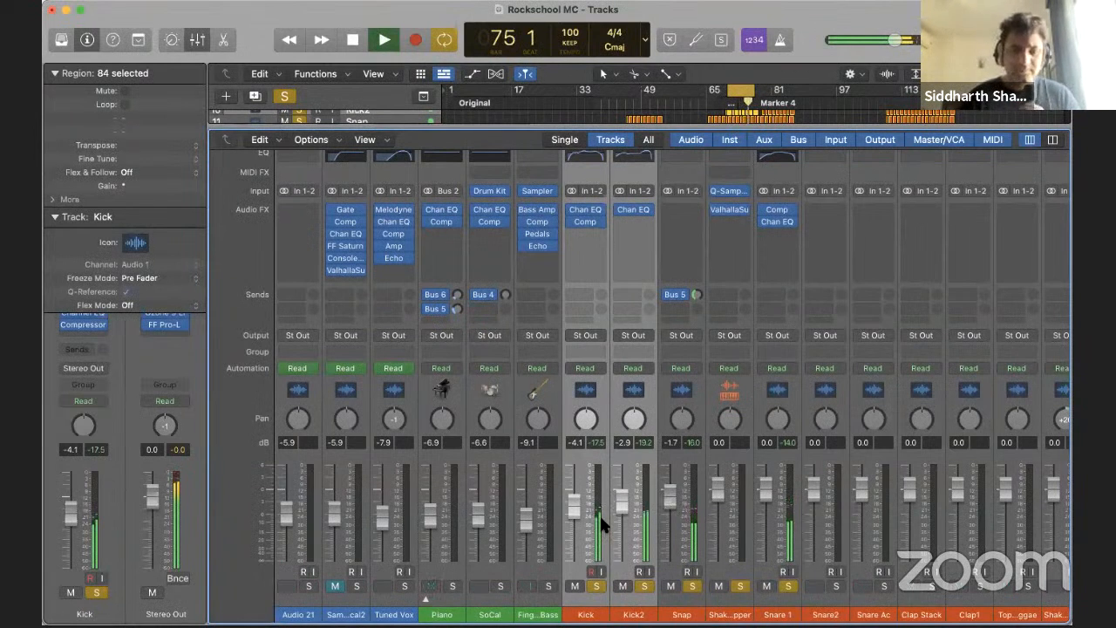
pyautogui.press('space')
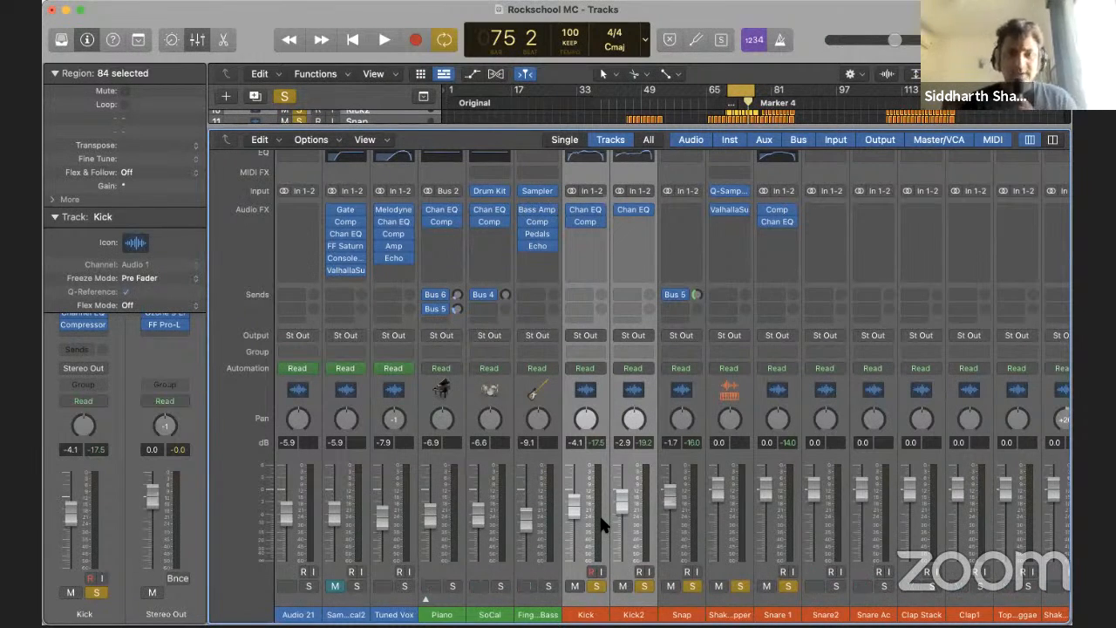
# Solo Snare2 with the other drums and try its fader at -5.9 dB during playback
pyautogui.hscroll(2, 776, 323)
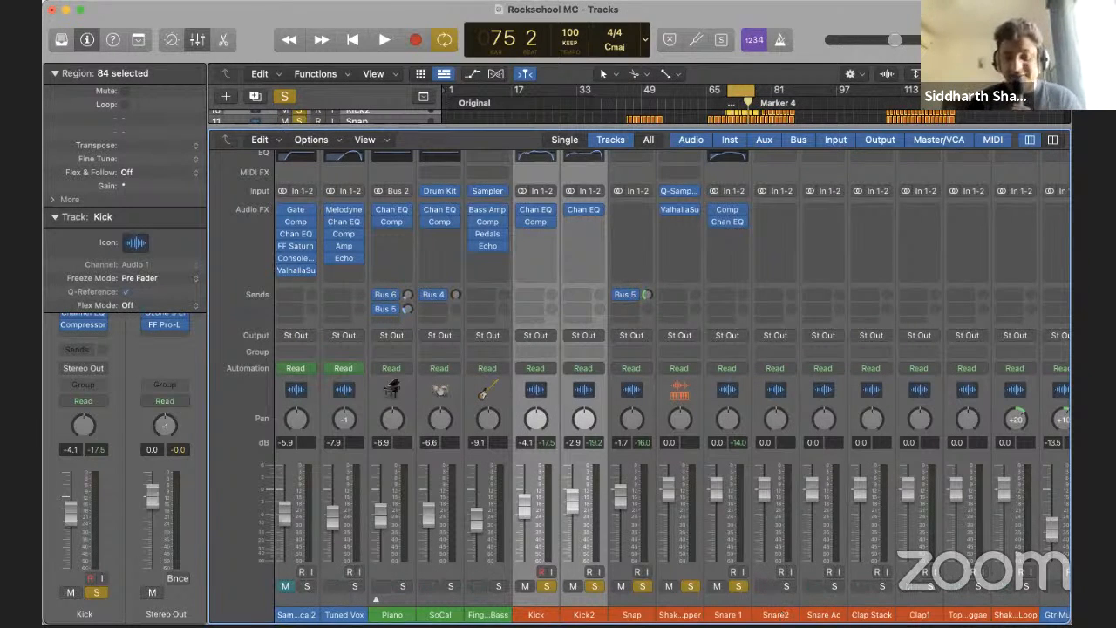
pyautogui.click(788, 615)
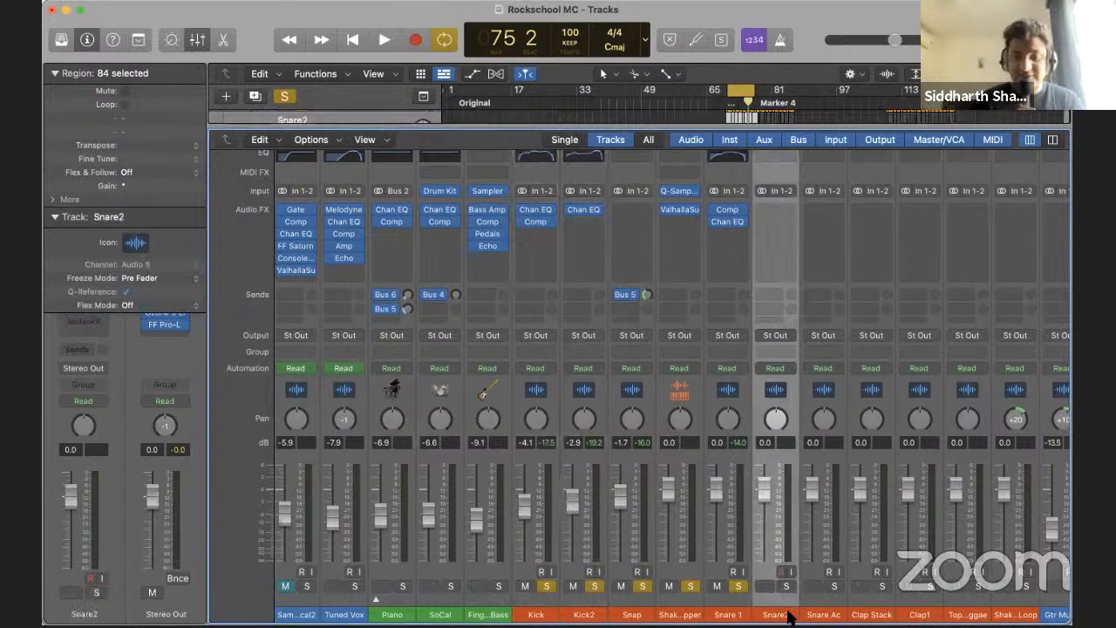
pyautogui.click(830, 615)
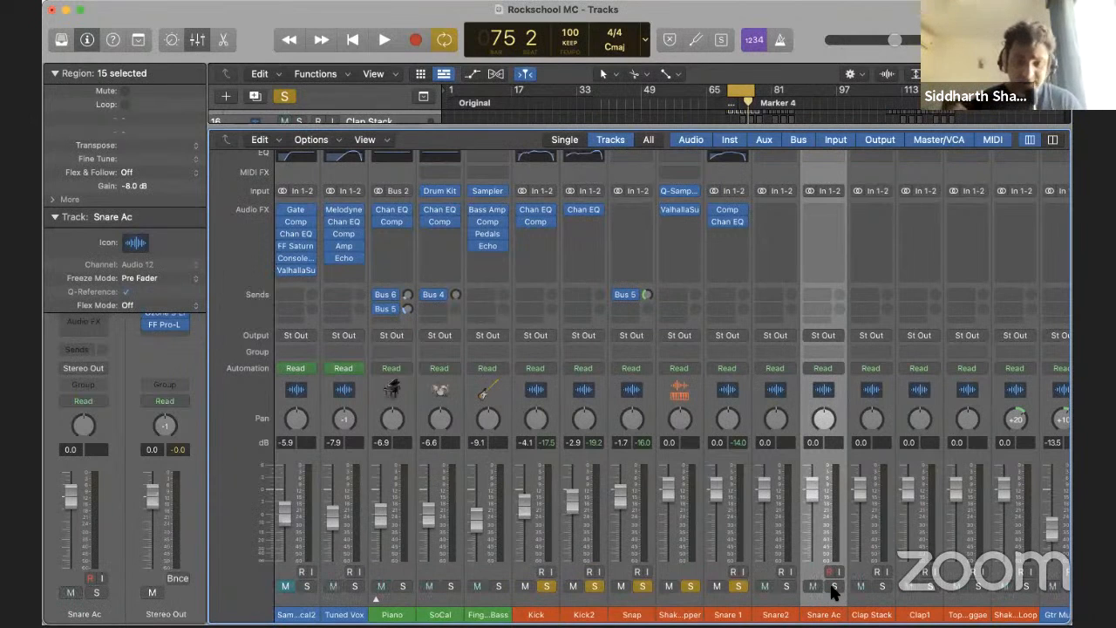
pyautogui.click(785, 585)
pyautogui.press('space')
pyautogui.moveTo(761, 490); pyautogui.dragTo(763, 535)
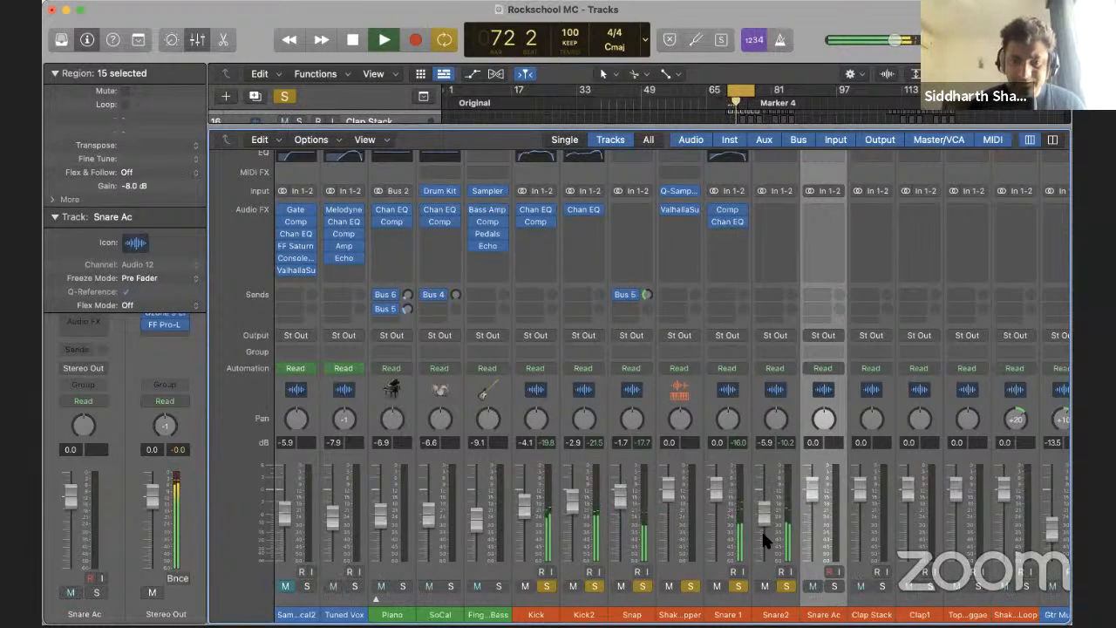
pyautogui.press('space')
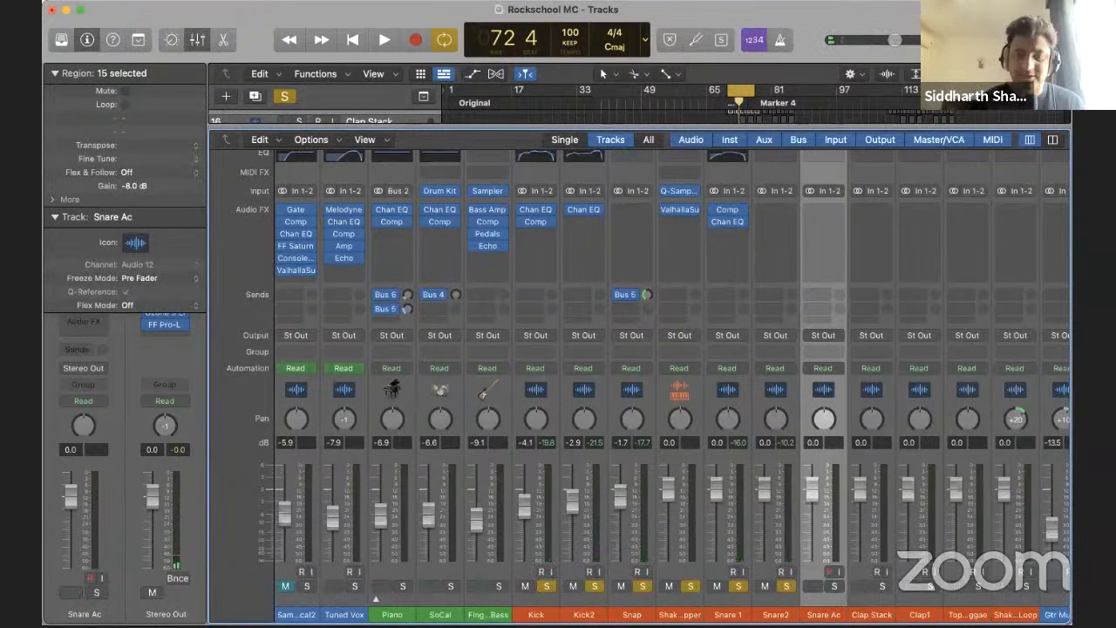
# Remove the solo from Snare 1 and the adjacent shaker track, and restart playback
pyautogui.click(737, 585)
pyautogui.click(690, 585)
pyautogui.press('space')
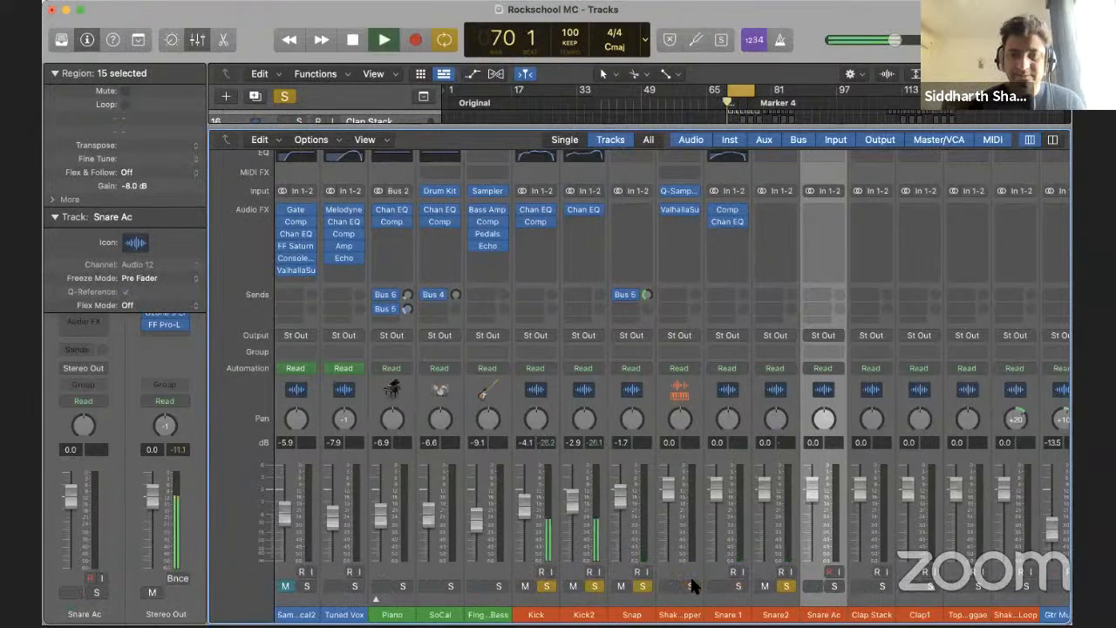
# Insert a Compressor on Snare2 and set its ratio to about 5:1 and its attack to 1.5 ms
pyautogui.click(772, 209)
pyautogui.moveTo(796, 262)
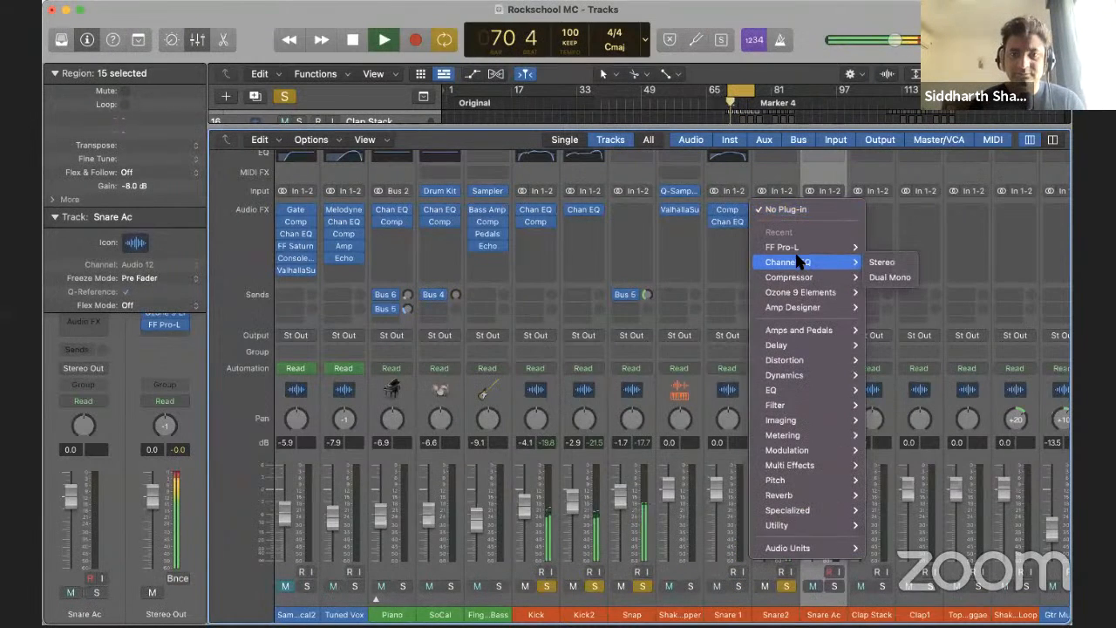
pyautogui.moveTo(822, 276)
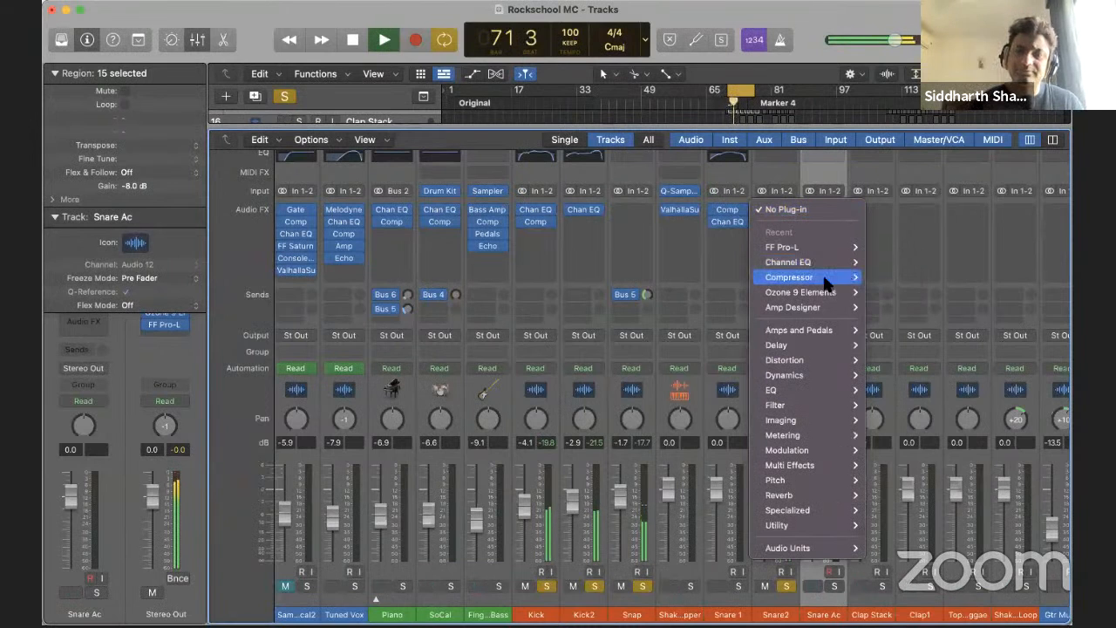
pyautogui.click(877, 279)
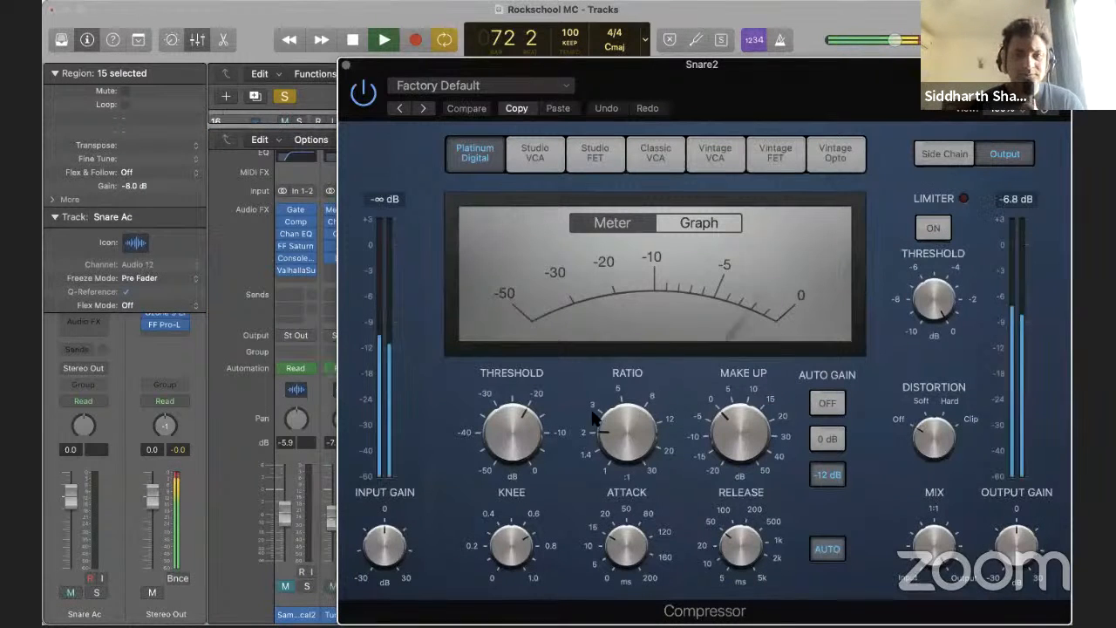
pyautogui.moveTo(628, 432); pyautogui.dragTo(627, 378)
pyautogui.moveTo(626, 537); pyautogui.dragTo(631, 580)
pyautogui.press('space')
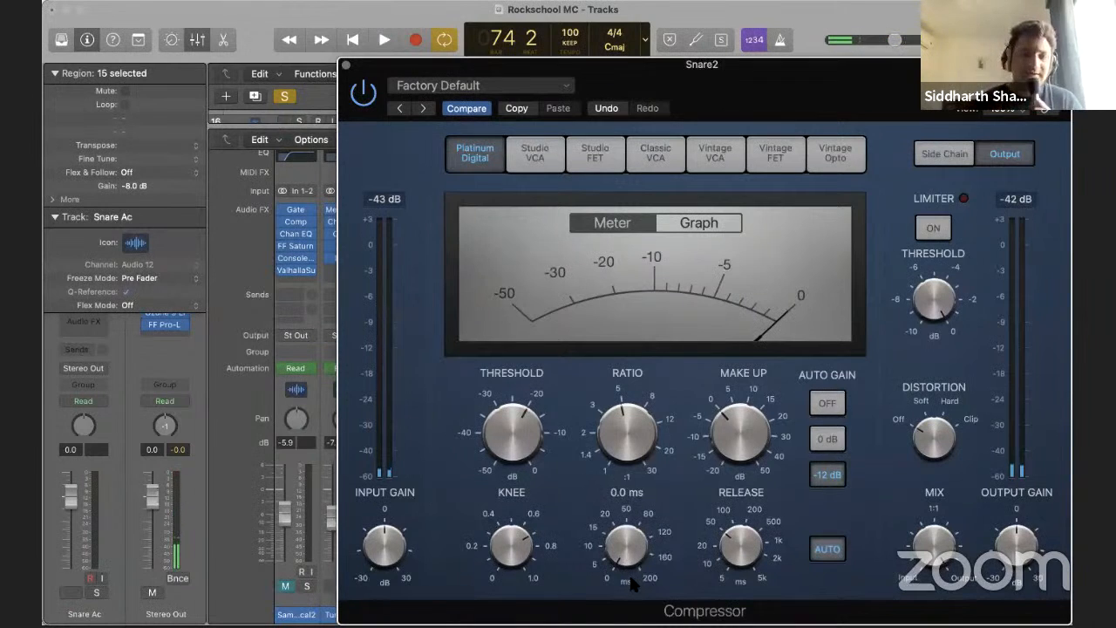
pyautogui.moveTo(633, 542); pyautogui.dragTo(634, 545)
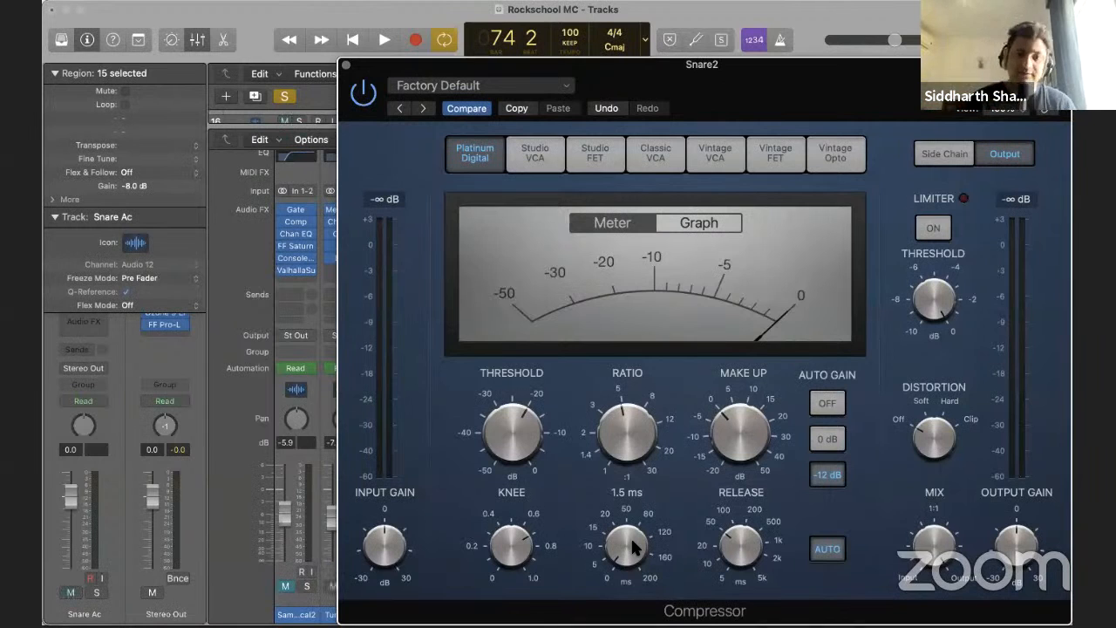
pyautogui.press('space')
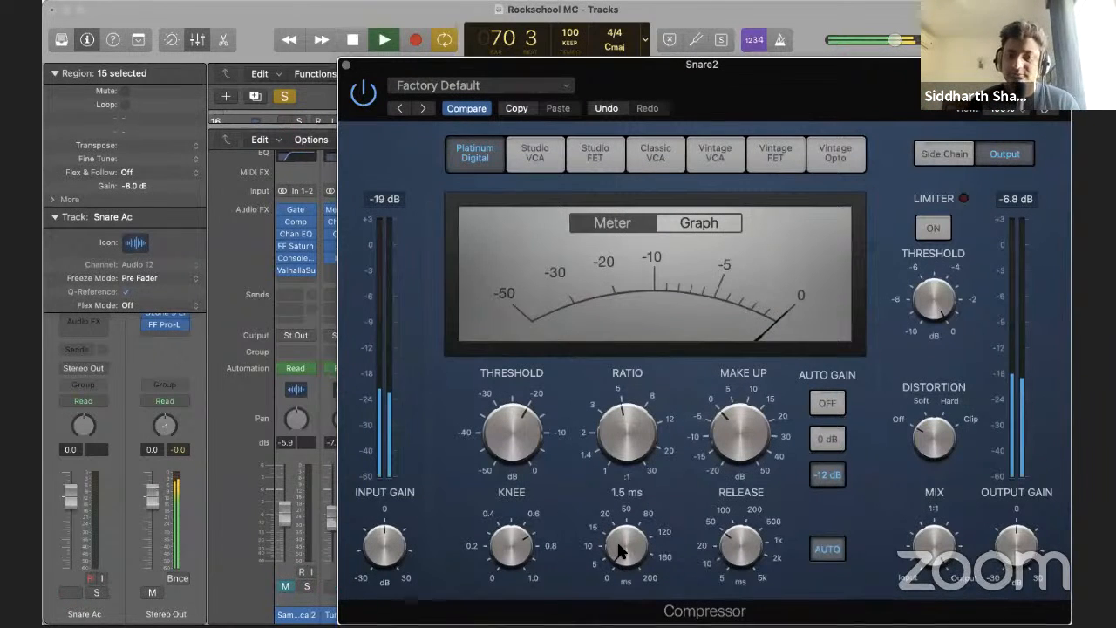
# Set the Snare2 Compressor to a 1300 ms release and a -31.5 dB threshold, and lower its make-up gain
pyautogui.moveTo(738, 543); pyautogui.dragTo(738, 481)
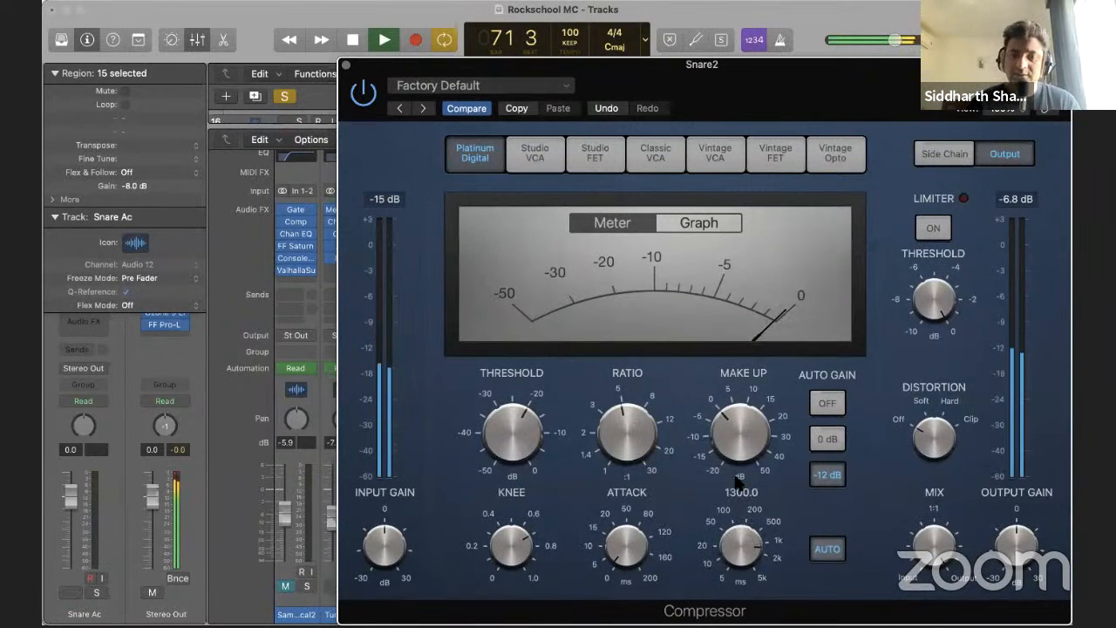
pyautogui.moveTo(499, 417); pyautogui.dragTo(509, 446)
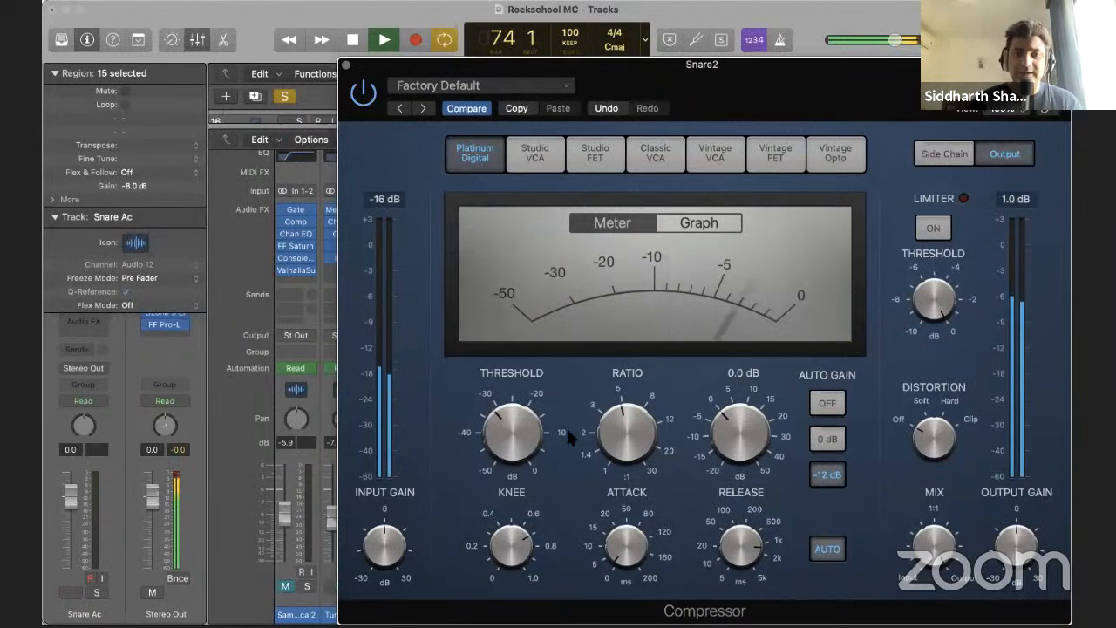
pyautogui.press('space')
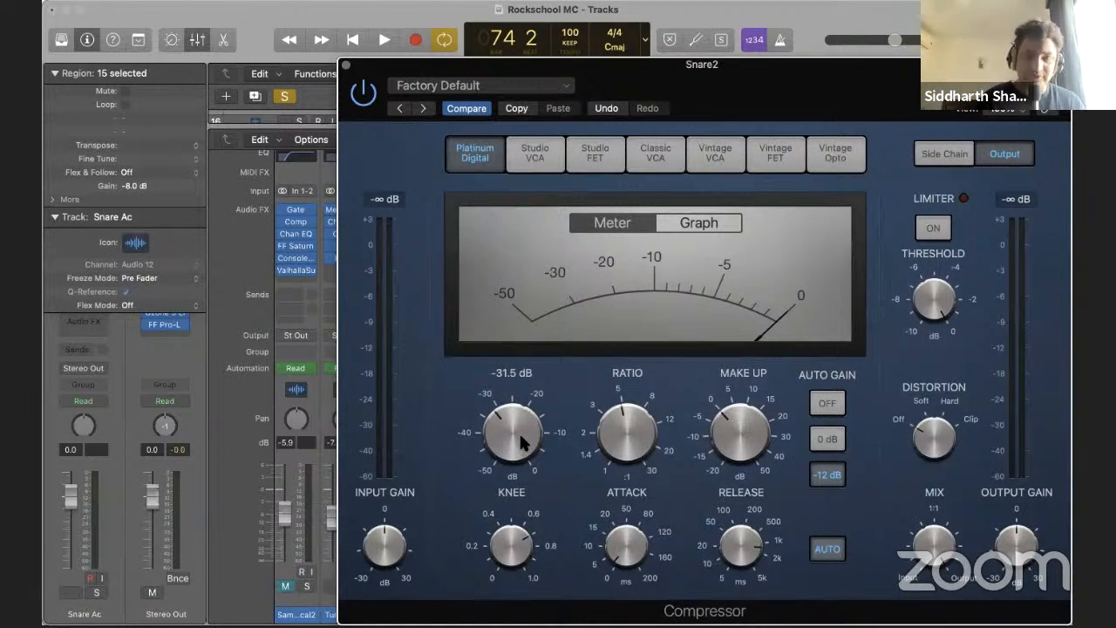
pyautogui.press('space')
pyautogui.moveTo(733, 449); pyautogui.dragTo(733, 476)
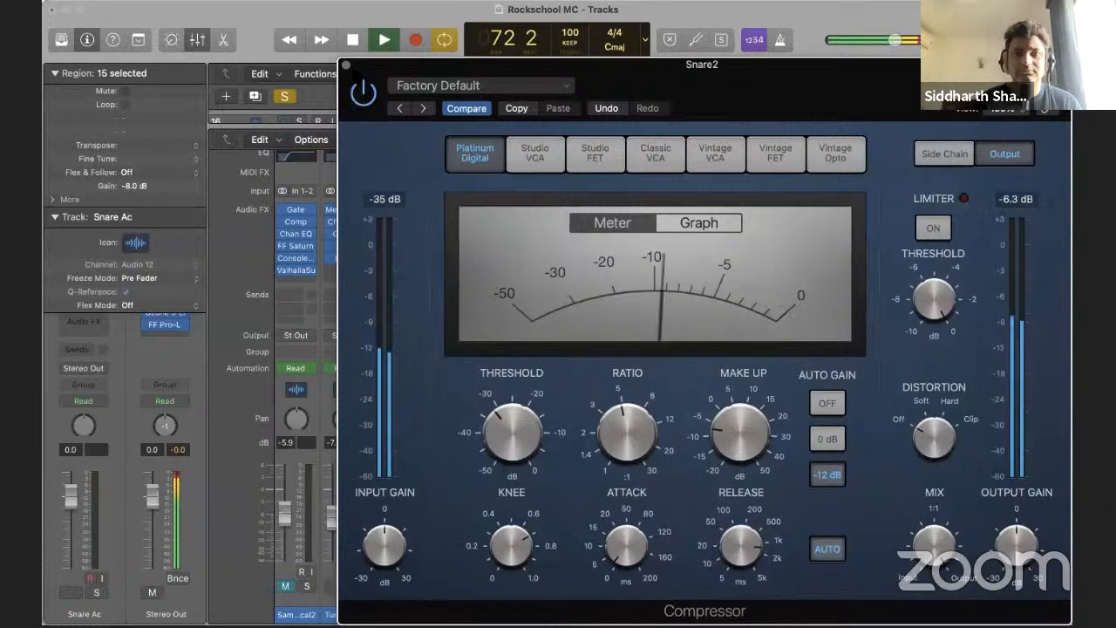
pyautogui.click(346, 64)
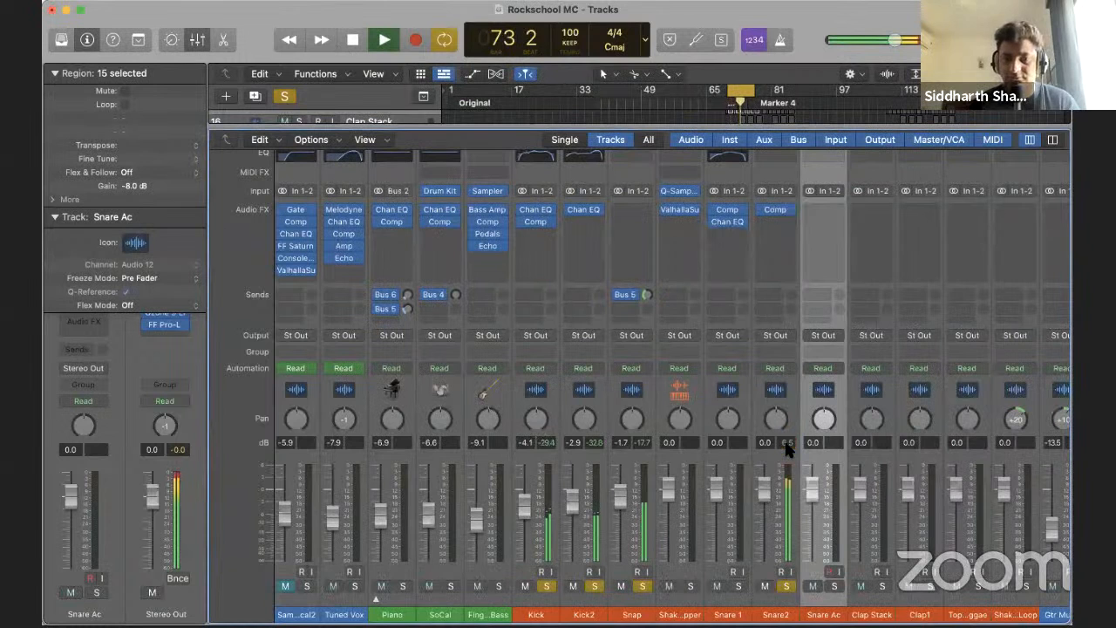
# Insert ValhallaSupermassive after the Compressor on Snare2
pyautogui.click(772, 215)
pyautogui.click(718, 241)
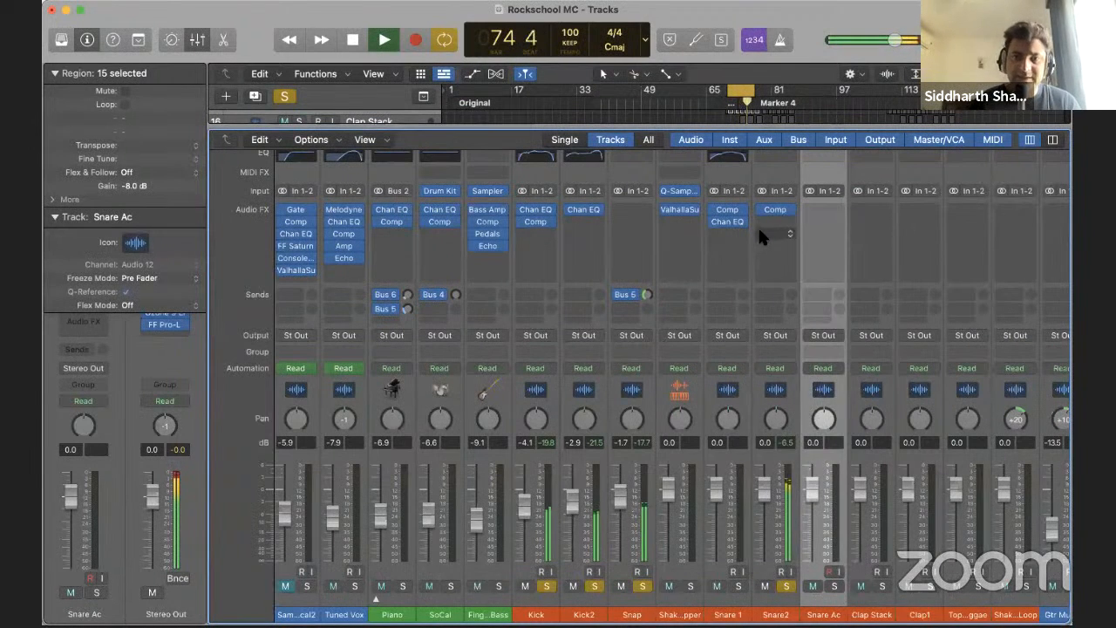
pyautogui.click(763, 216)
pyautogui.moveTo(785, 447)
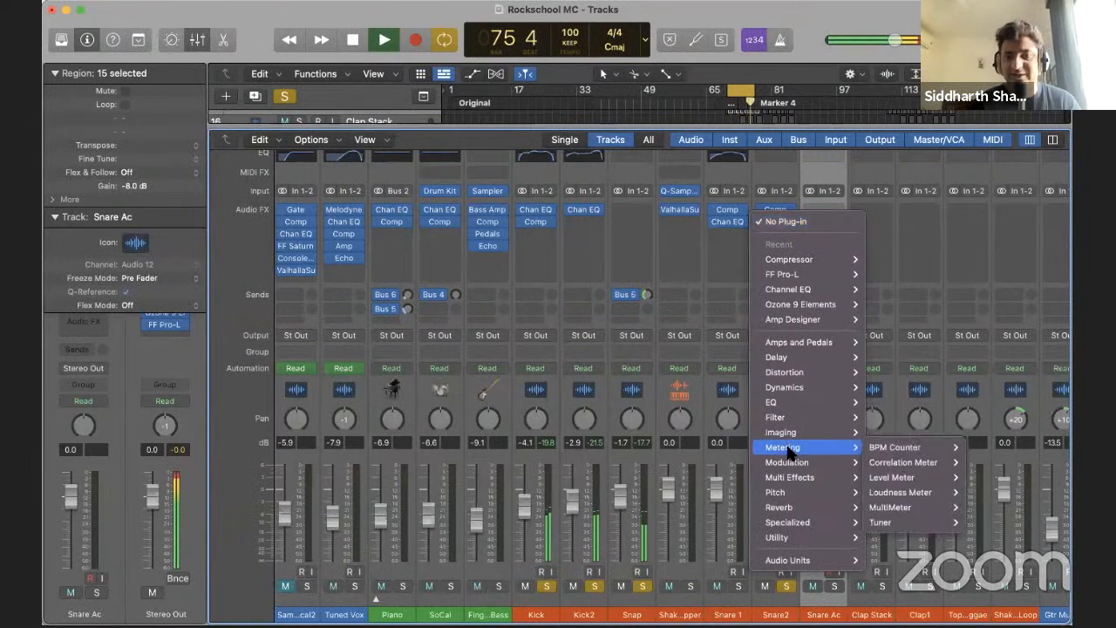
pyautogui.moveTo(801, 509)
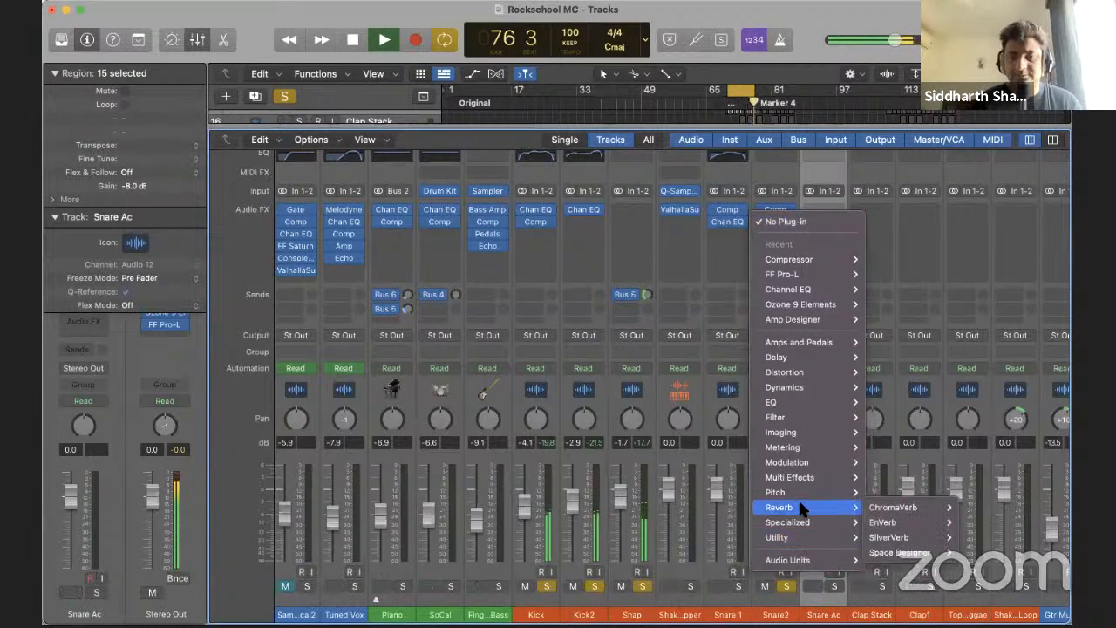
pyautogui.moveTo(787, 560)
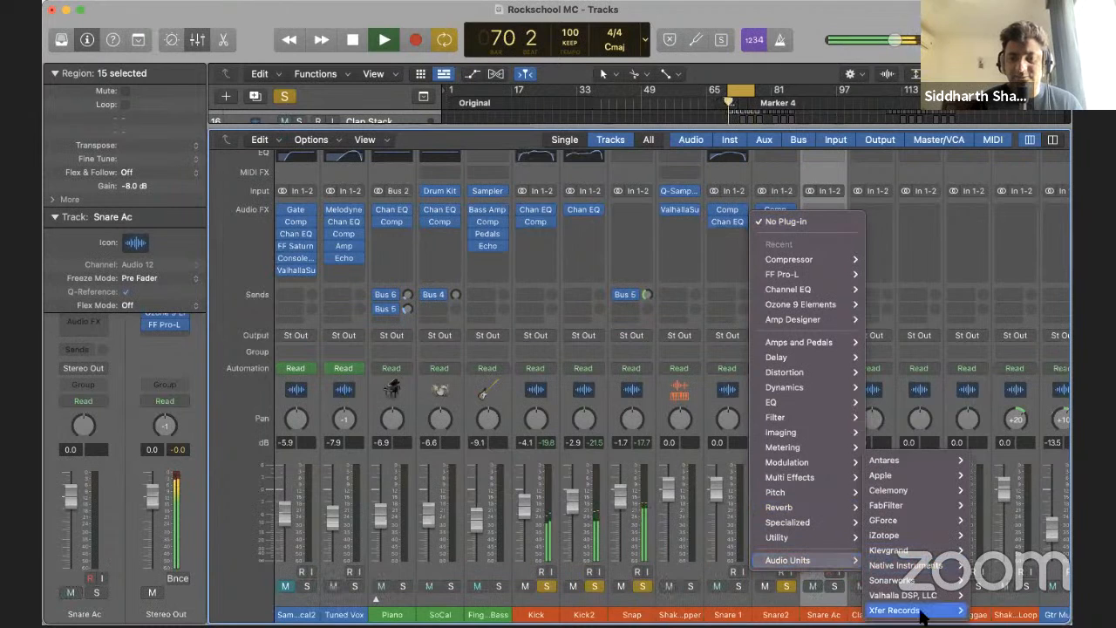
pyautogui.moveTo(898, 610)
pyautogui.click(724, 598)
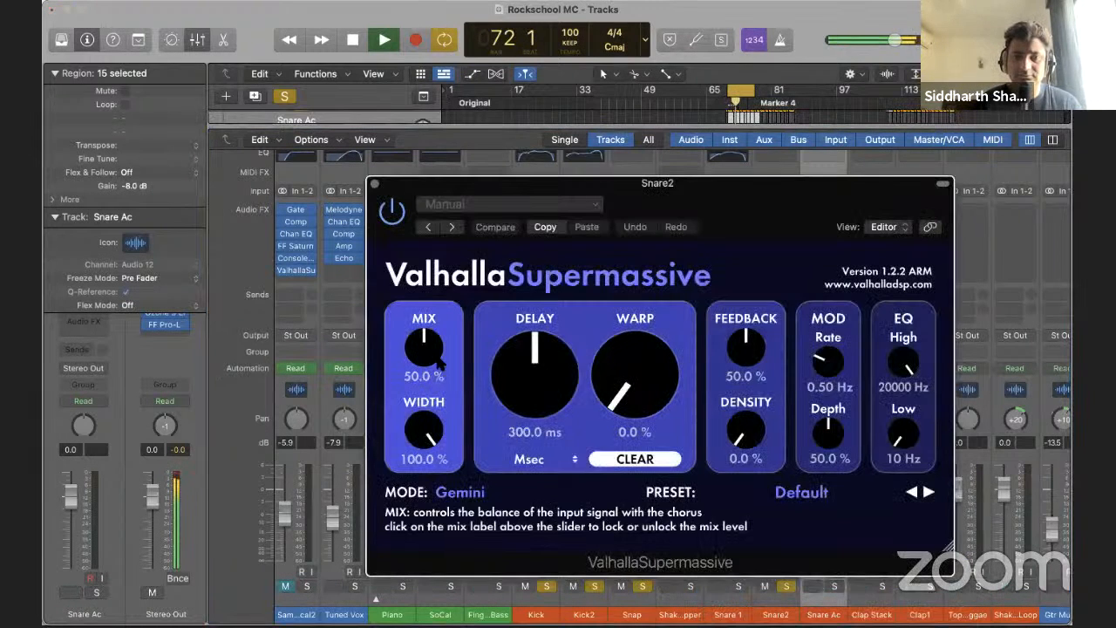
# Try the Massive Vocal reverb preset on Snare2 with the mix at 16.7 % and the feedback at 19.4 %
pyautogui.click(841, 491)
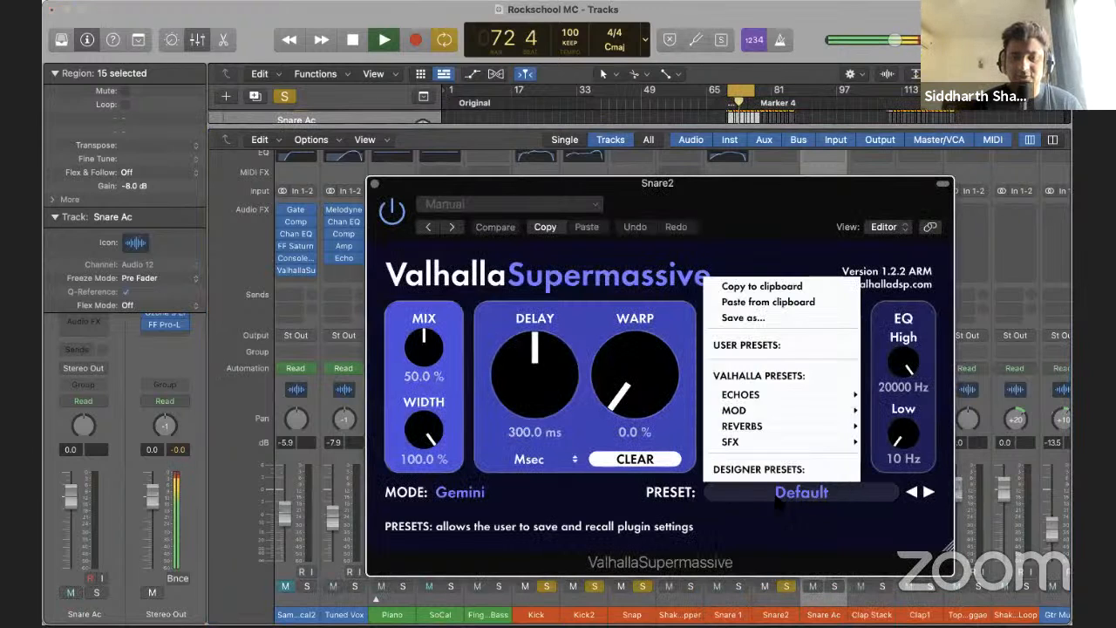
pyautogui.moveTo(784, 425)
pyautogui.moveTo(907, 393)
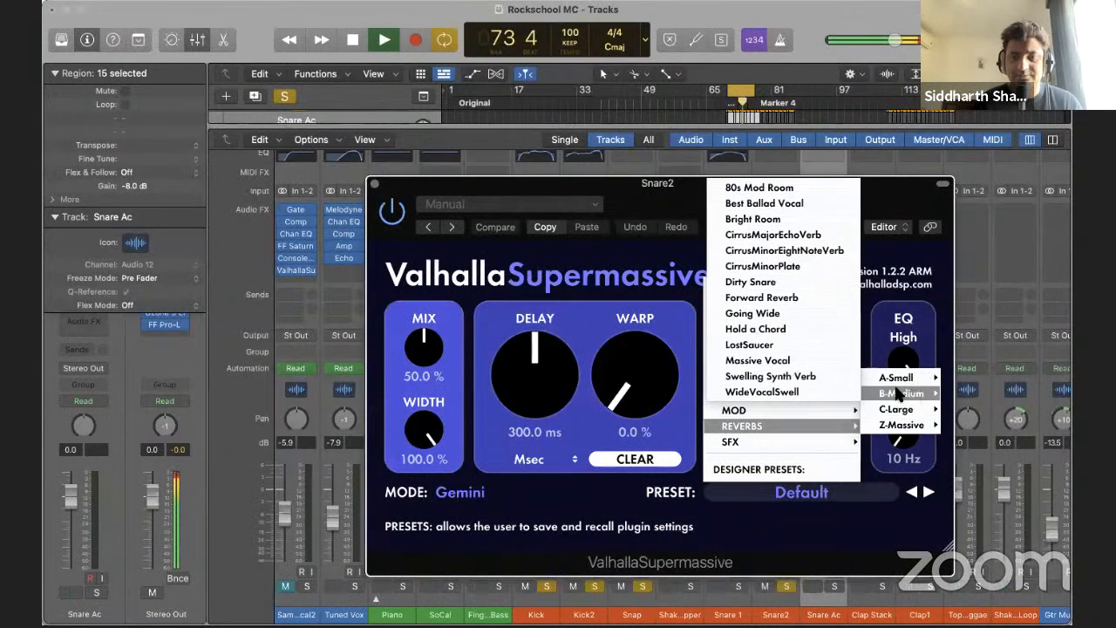
pyautogui.click(775, 362)
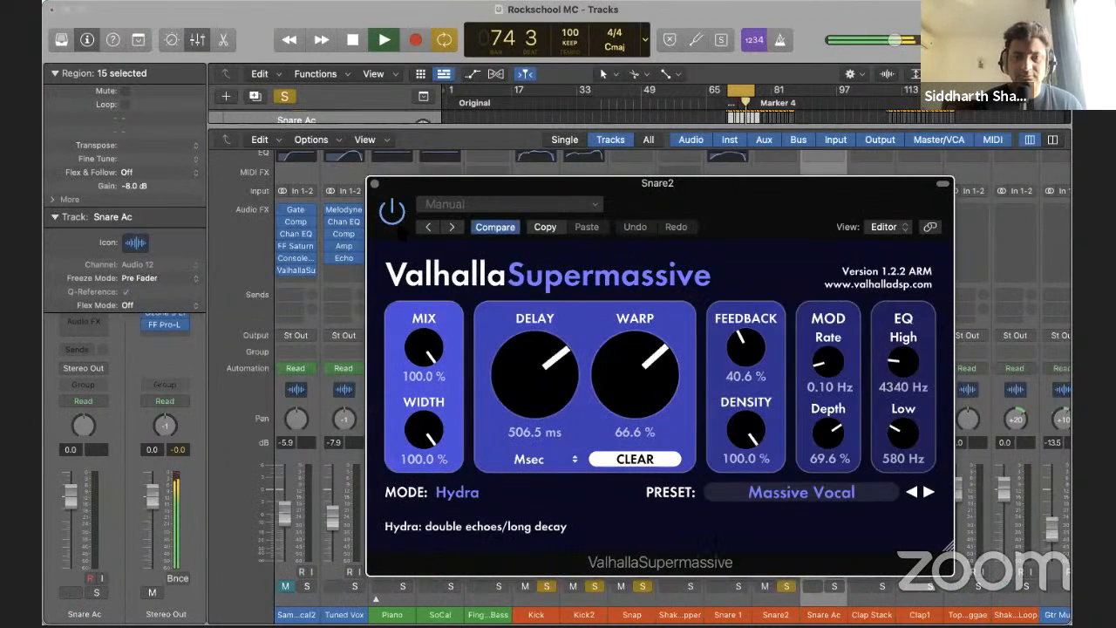
pyautogui.moveTo(423, 349); pyautogui.dragTo(431, 473)
pyautogui.moveTo(424, 349); pyautogui.dragTo(420, 376)
pyautogui.moveTo(745, 347); pyautogui.dragTo(747, 388)
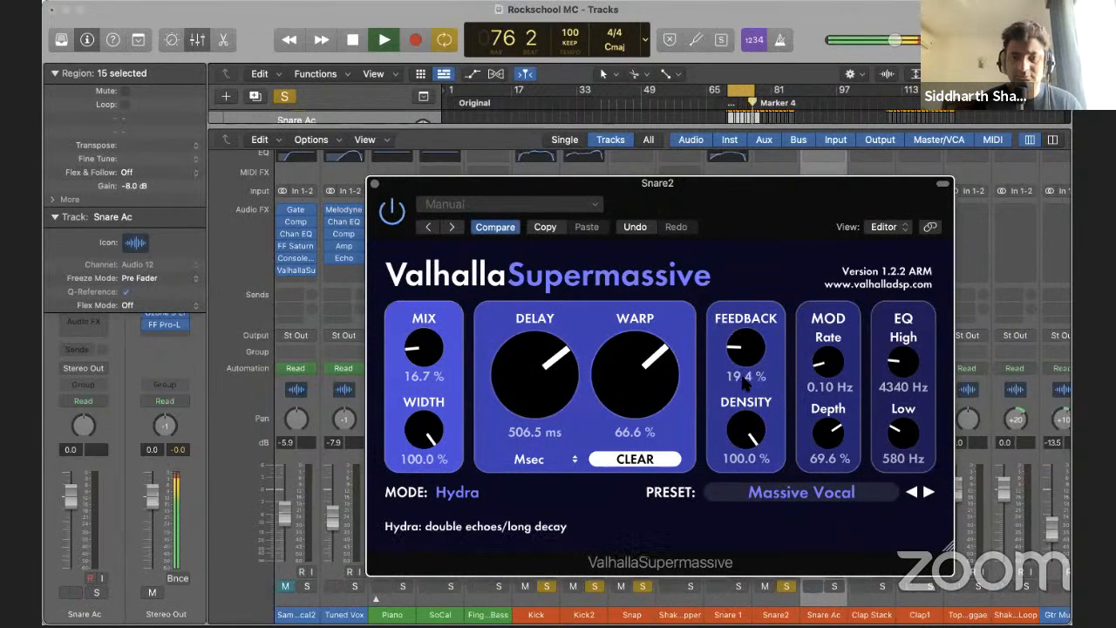
# Try the Snare2 reverb with 0.0 % warp, 0.0 ms delay, 28.0 % feedback and 39.5 % mix
pyautogui.moveTo(634, 375); pyautogui.dragTo(581, 494)
pyautogui.moveTo(535, 375); pyautogui.dragTo(544, 473)
pyautogui.moveTo(532, 377); pyautogui.dragTo(532, 356)
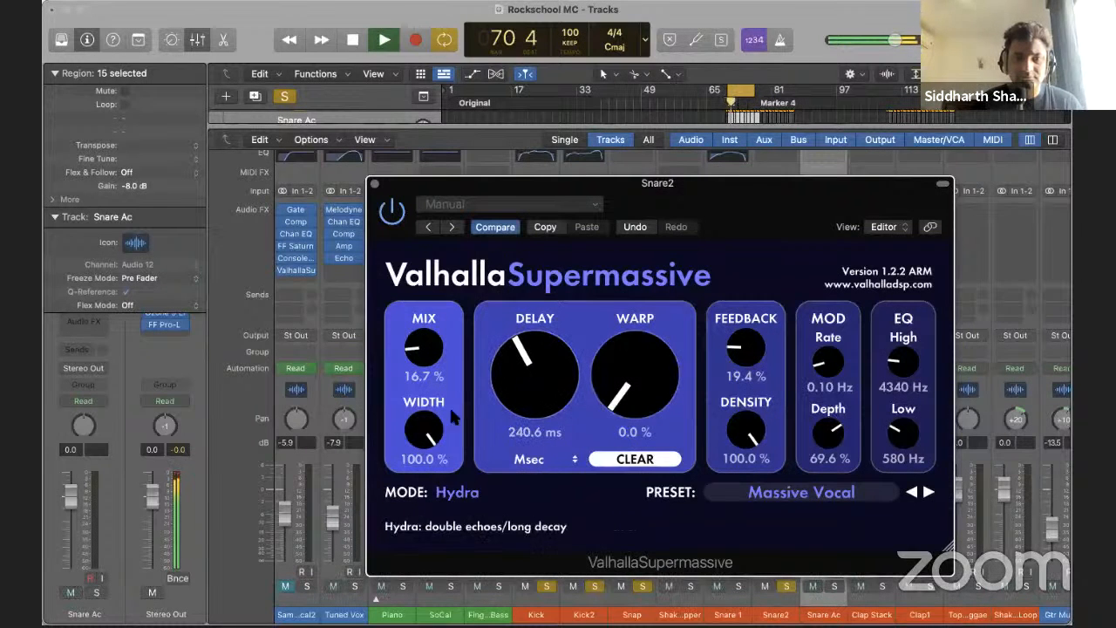
pyautogui.moveTo(423, 349); pyautogui.dragTo(425, 357)
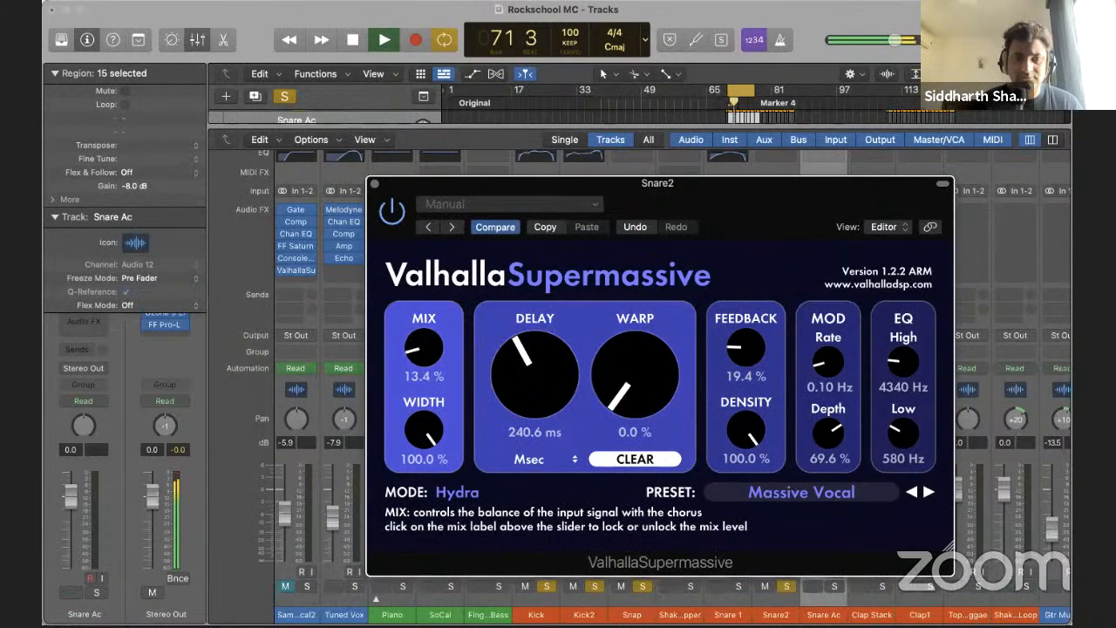
pyautogui.moveTo(536, 384); pyautogui.dragTo(575, 611)
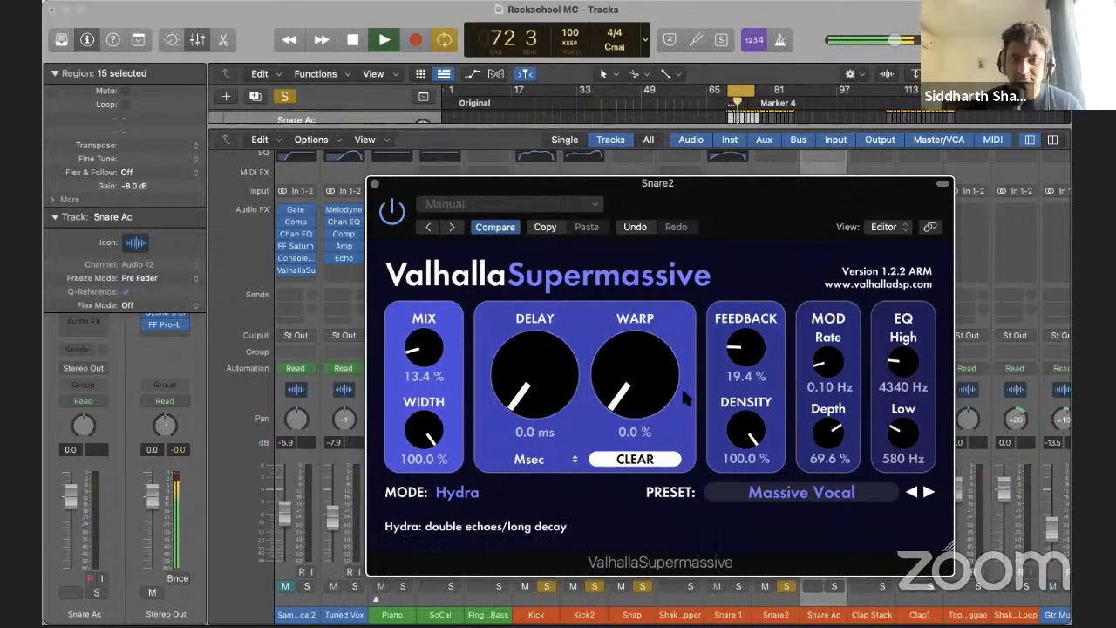
pyautogui.moveTo(742, 351); pyautogui.dragTo(741, 342)
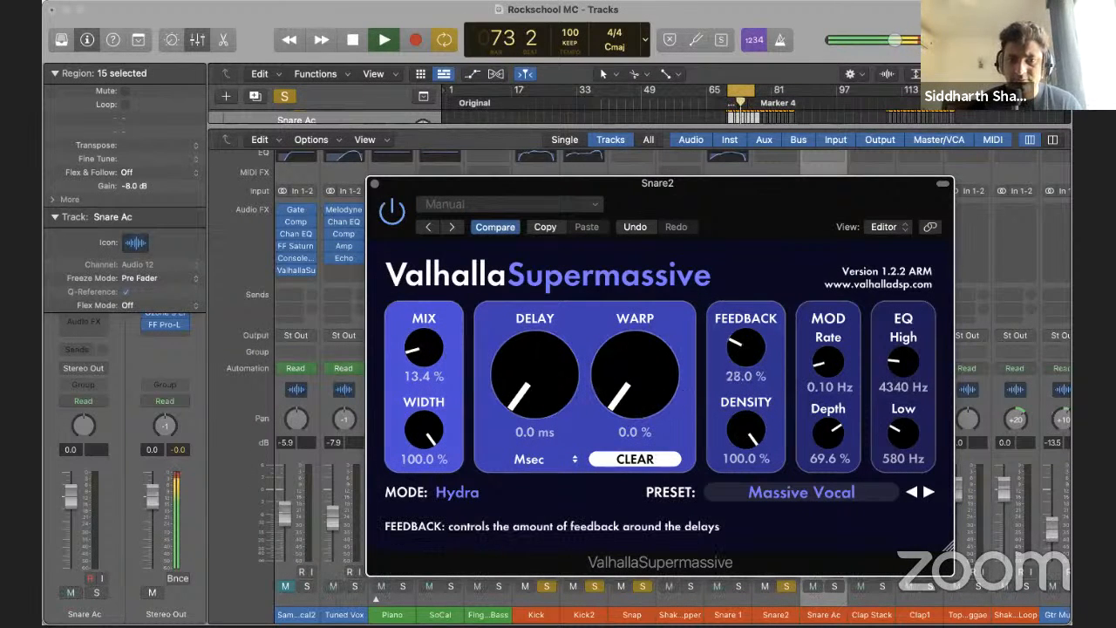
pyautogui.moveTo(424, 348); pyautogui.dragTo(425, 326)
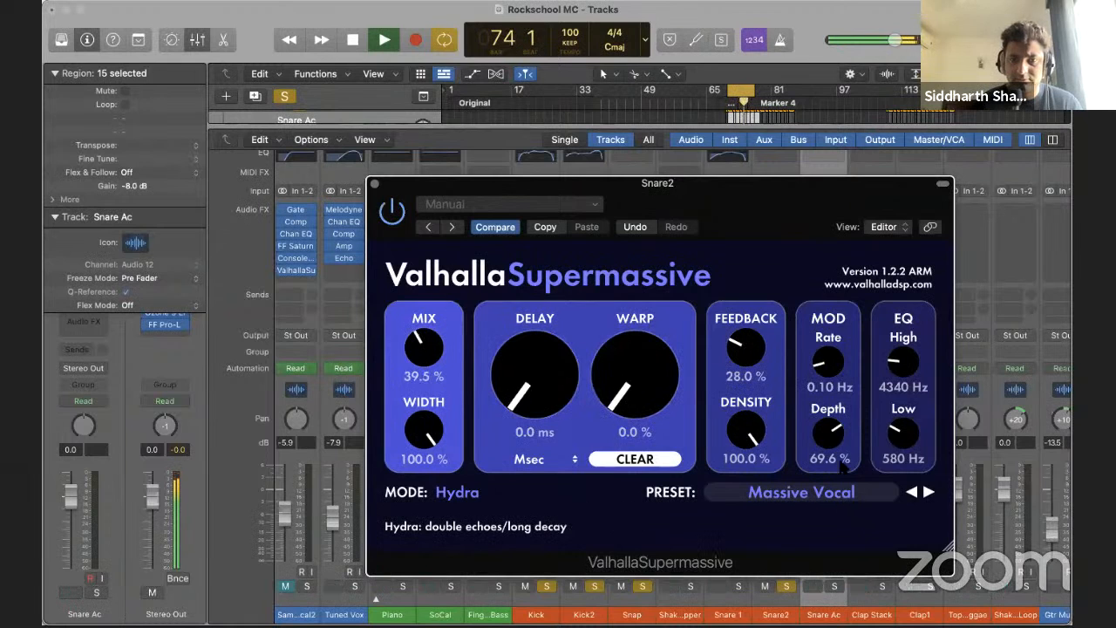
# Load the medium reverb preset 80s Mod Room on Snare2, with 10.9 % mix, 7.2 ms delay and 68.0 % feedback
pyautogui.click(854, 495)
pyautogui.moveTo(798, 426)
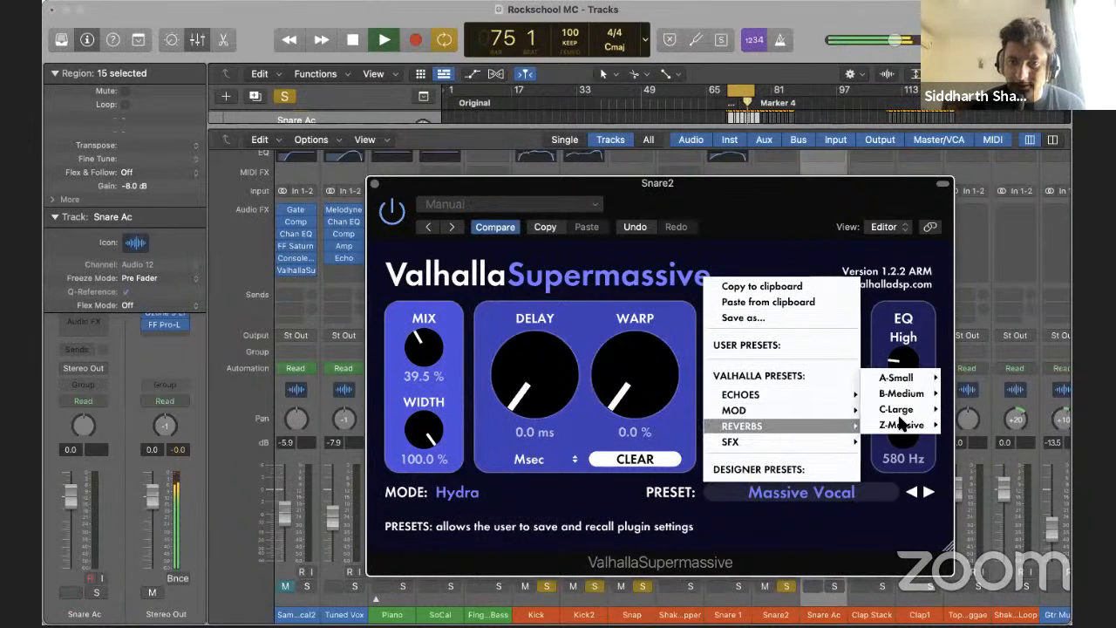
pyautogui.moveTo(903, 384)
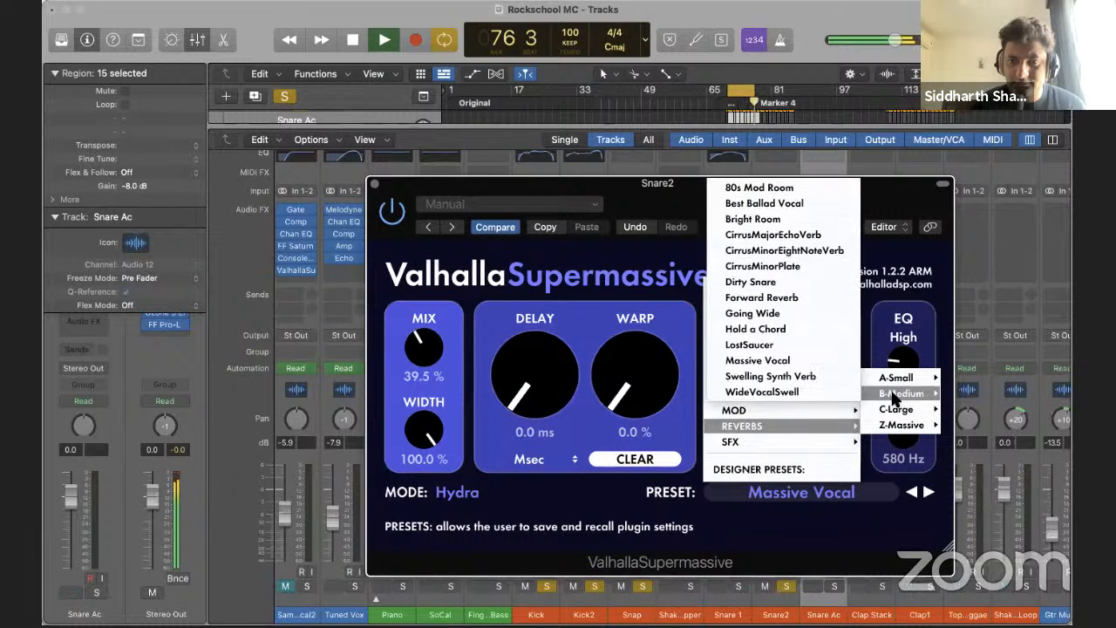
pyautogui.click(758, 188)
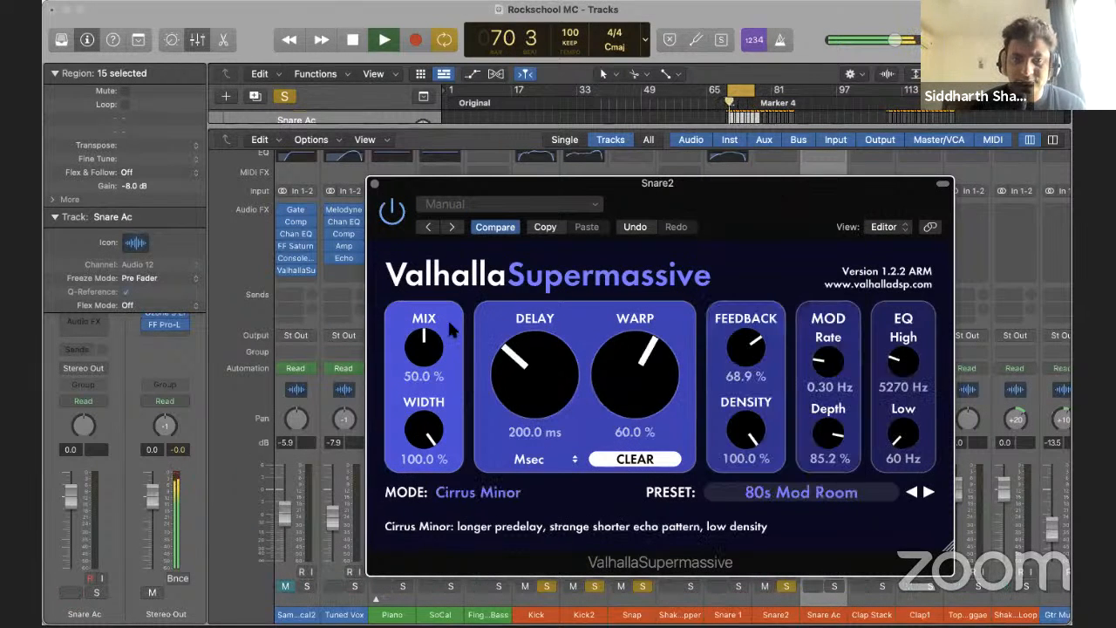
pyautogui.moveTo(425, 389); pyautogui.dragTo(421, 375)
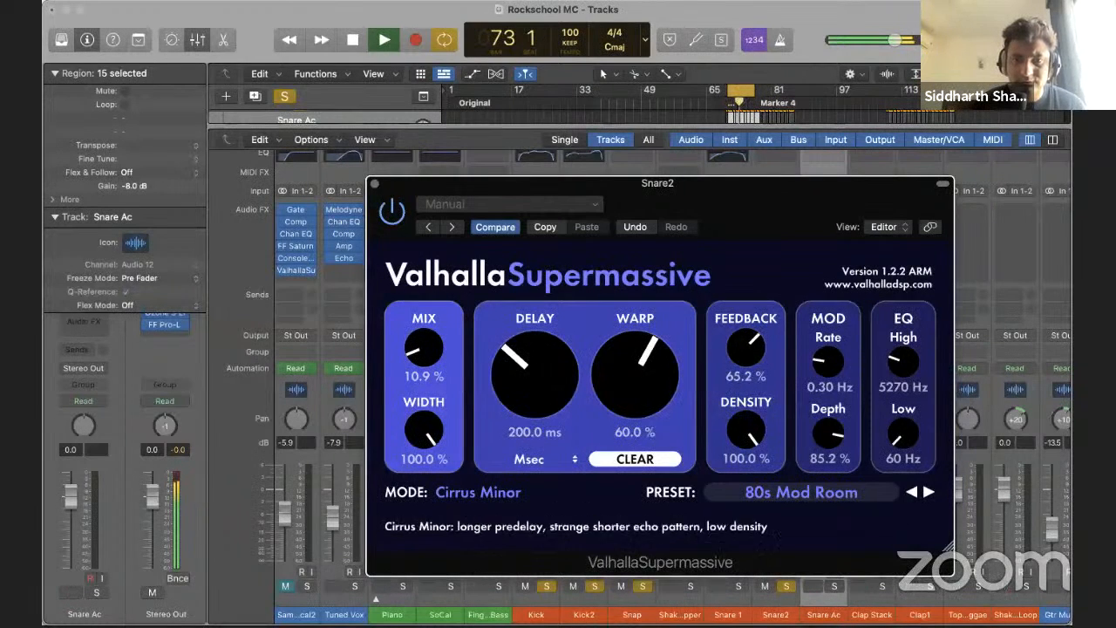
pyautogui.moveTo(535, 375); pyautogui.dragTo(542, 427)
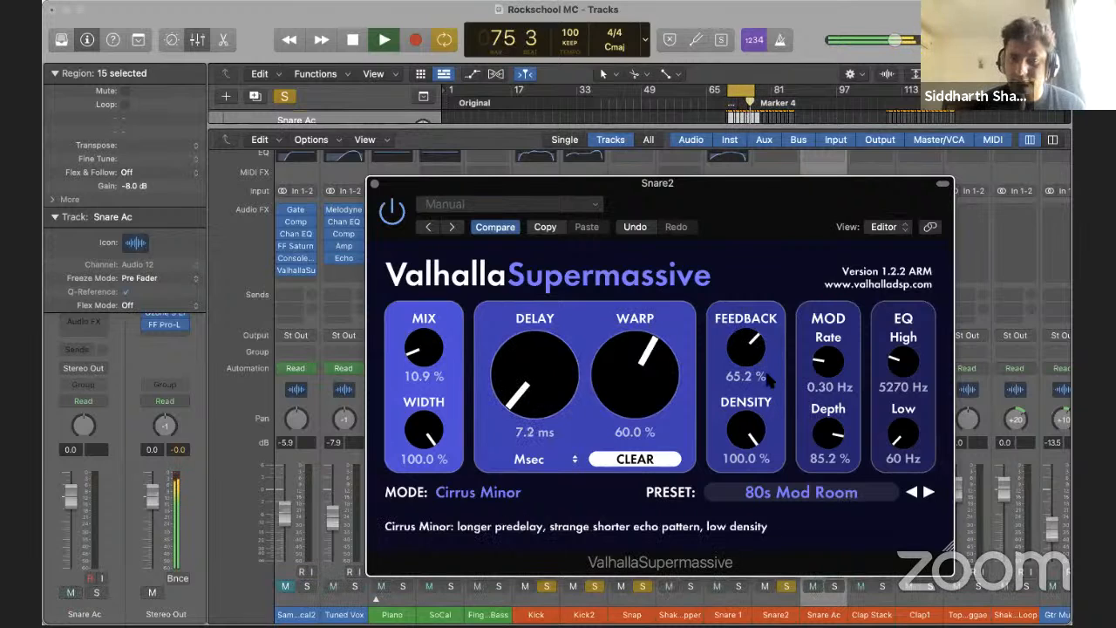
pyautogui.moveTo(755, 364); pyautogui.dragTo(755, 360)
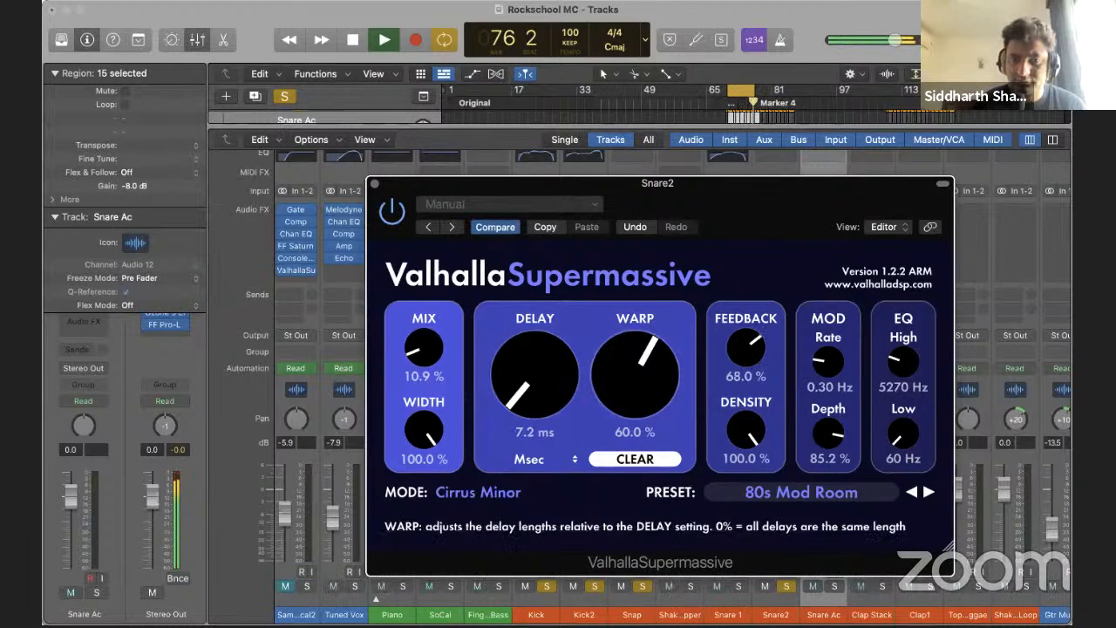
# Set the Snare2 reverb's mix to 32.6 %, delay to 22.2 ms, high cut to 12080 Hz and low cut to 450 Hz
pyautogui.moveTo(412, 347); pyautogui.dragTo(413, 336)
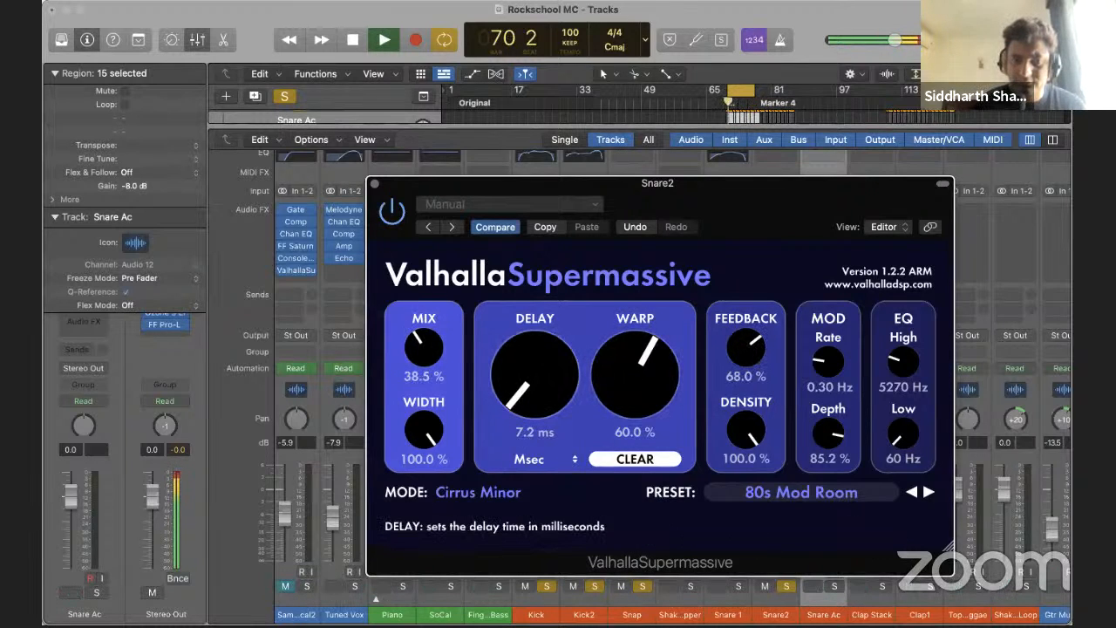
pyautogui.moveTo(443, 369); pyautogui.dragTo(439, 362)
pyautogui.moveTo(534, 388); pyautogui.dragTo(535, 367)
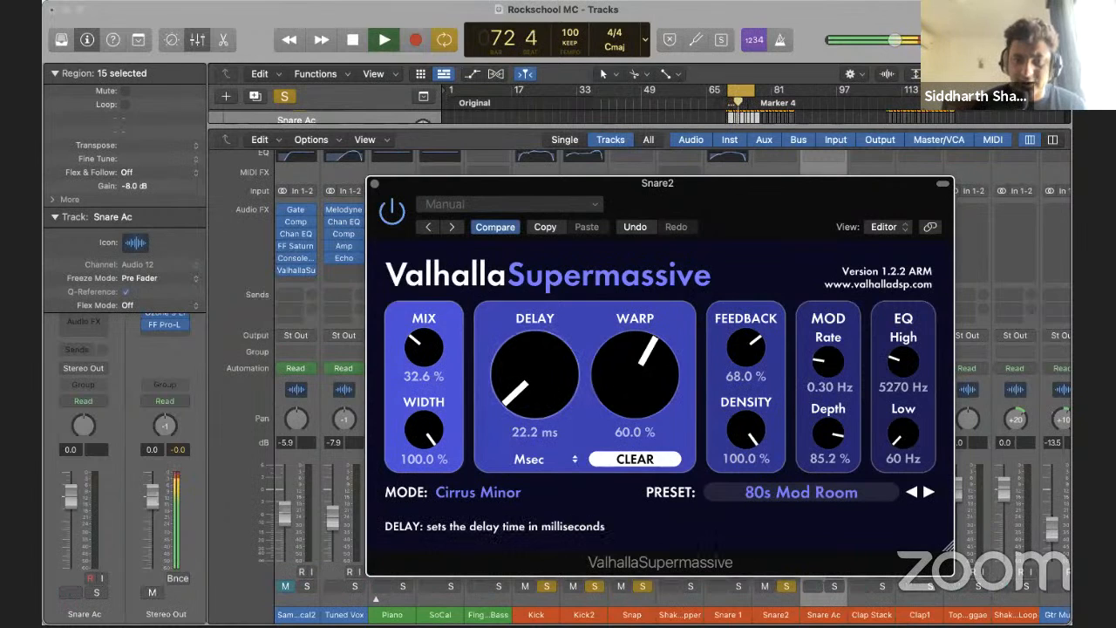
pyautogui.moveTo(893, 436); pyautogui.dragTo(900, 314)
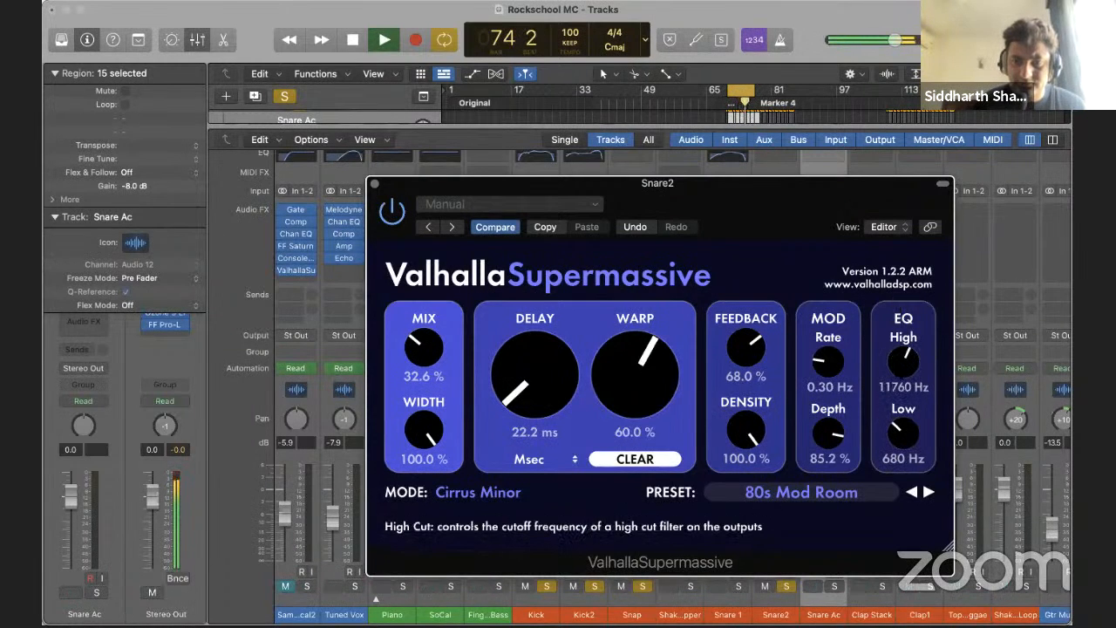
pyautogui.moveTo(903, 431)
pyautogui.mouseDown()
pyautogui.moveTo(904, 461)
pyautogui.moveTo(904, 444)
pyautogui.mouseUp()
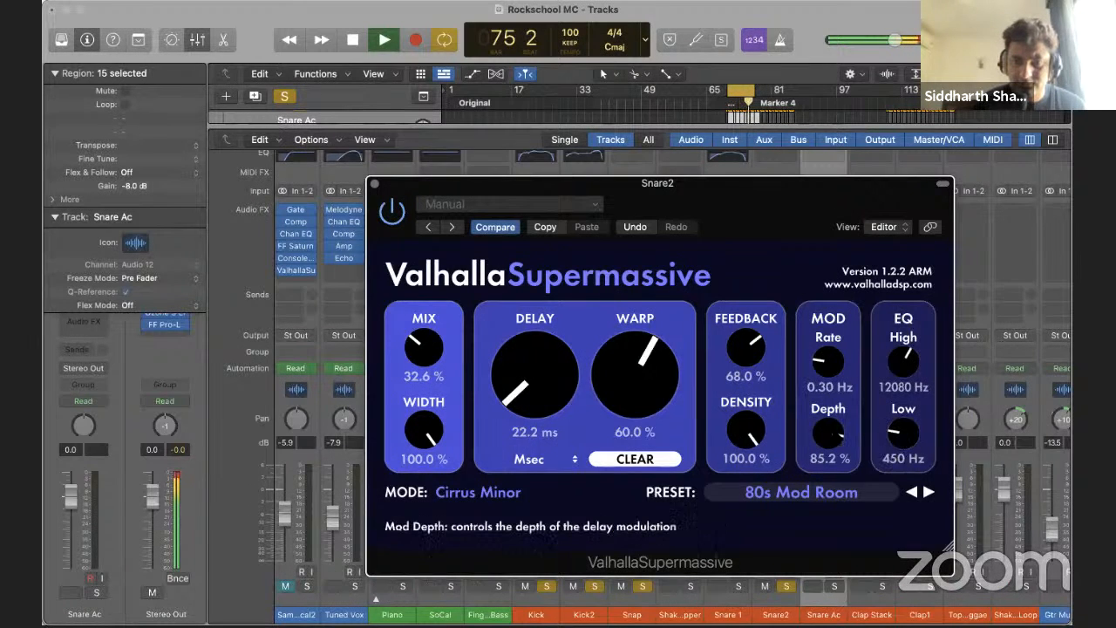
# Set the Snare2 reverb's mod rate to 0.01 Hz, depth to 23.2 %, delay to 37.2 ms, high cut to 7740 Hz and low cut to 260 Hz
pyautogui.moveTo(826, 381); pyautogui.dragTo(825, 457)
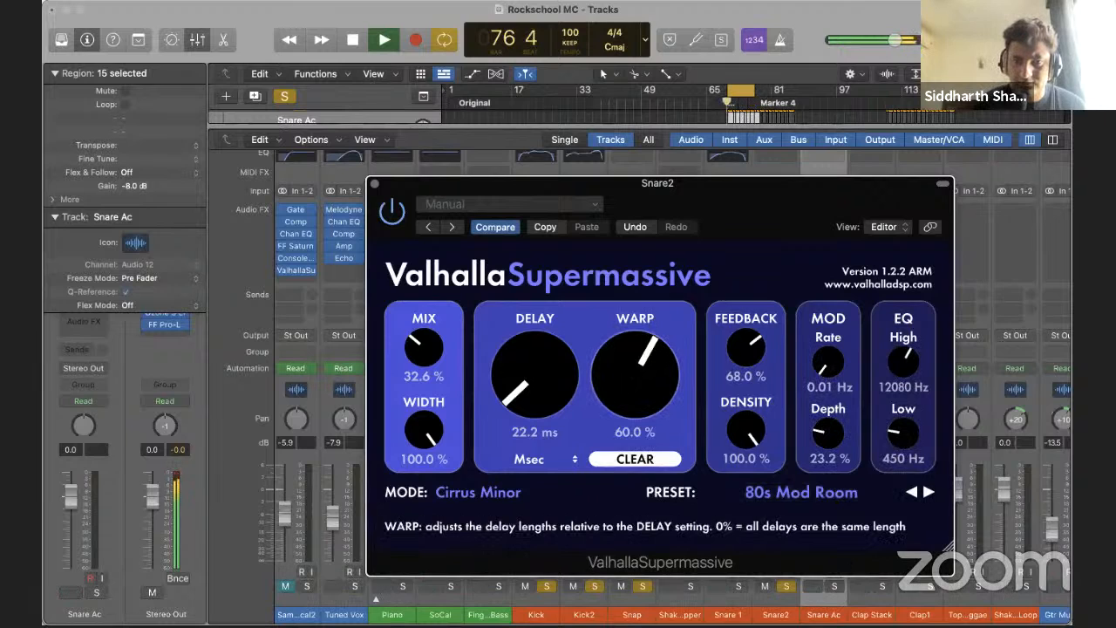
pyautogui.moveTo(534, 375); pyautogui.dragTo(535, 342)
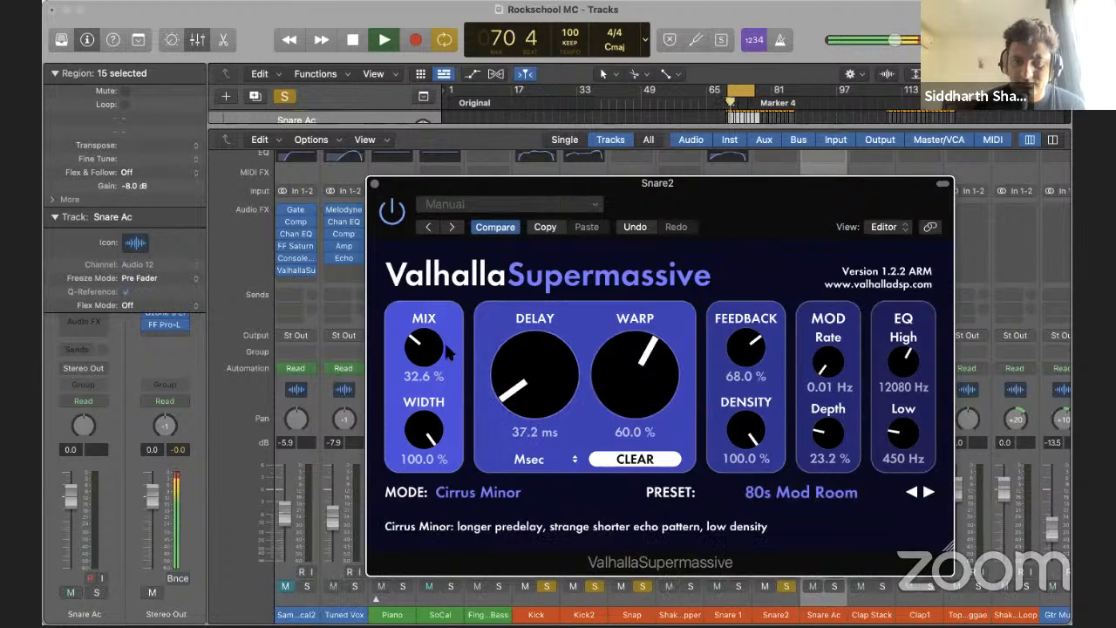
pyautogui.moveTo(903, 360); pyautogui.dragTo(904, 372)
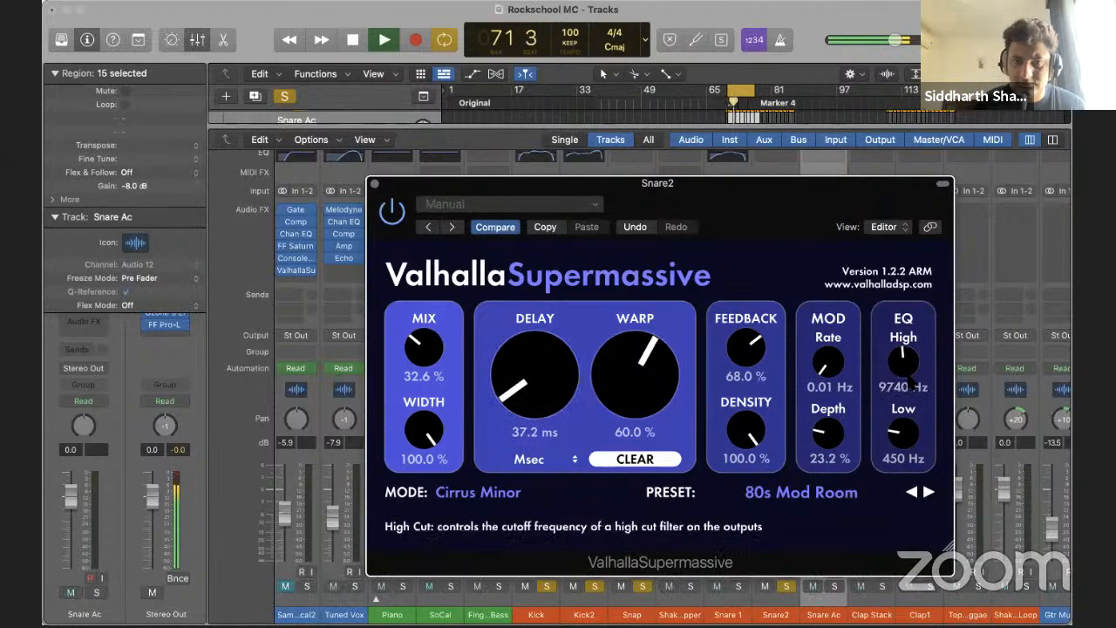
pyautogui.moveTo(904, 429); pyautogui.dragTo(893, 435)
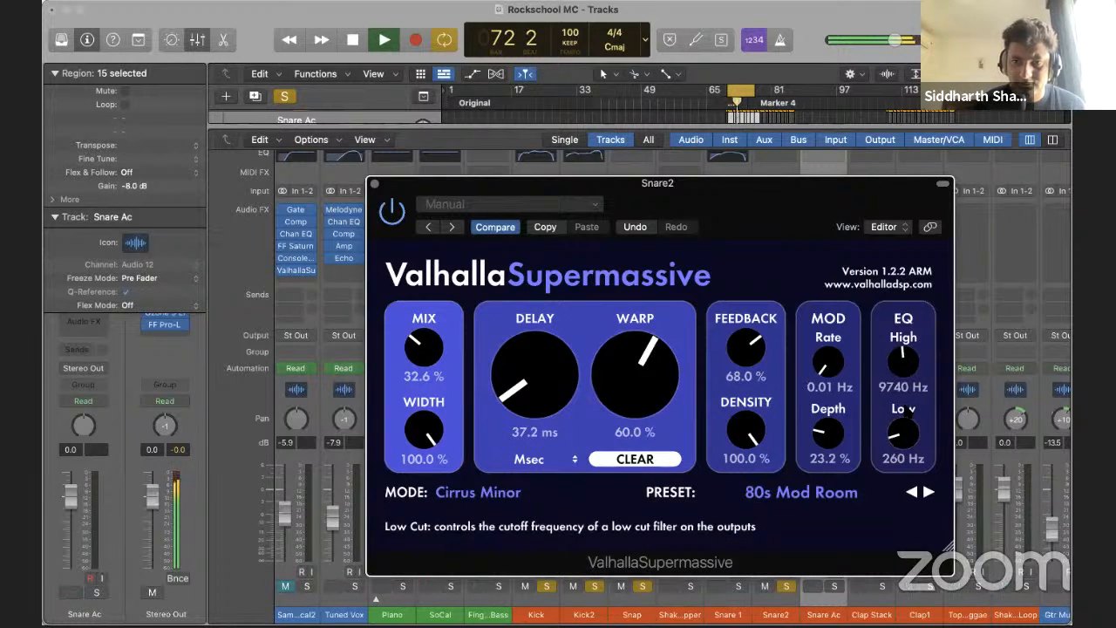
pyautogui.moveTo(903, 359); pyautogui.dragTo(904, 370)
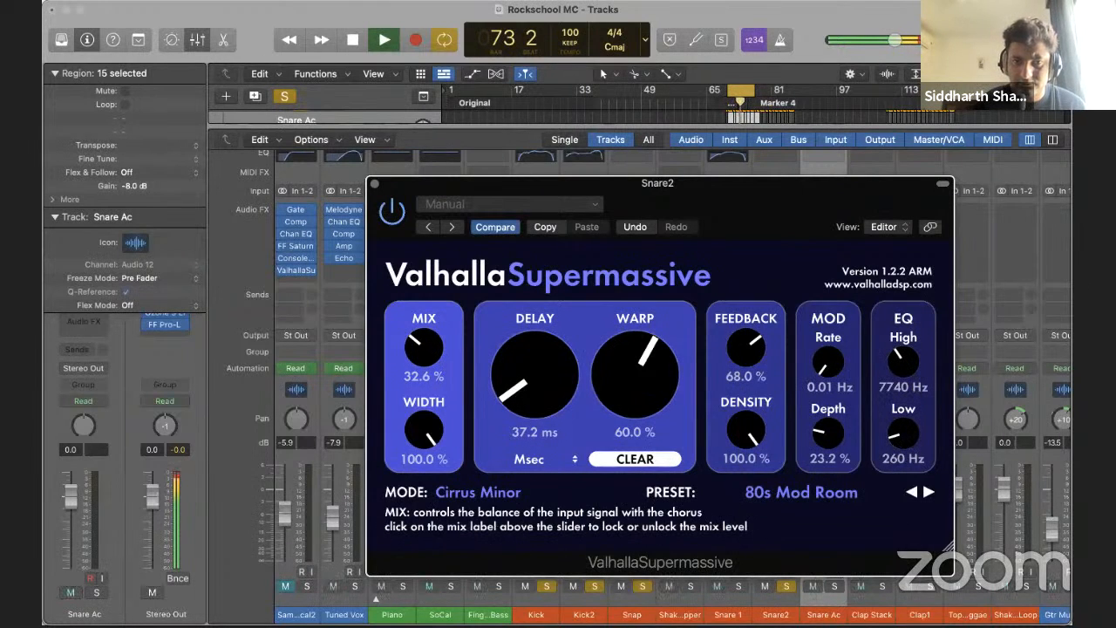
pyautogui.moveTo(423, 372); pyautogui.dragTo(429, 397)
pyautogui.click(375, 184)
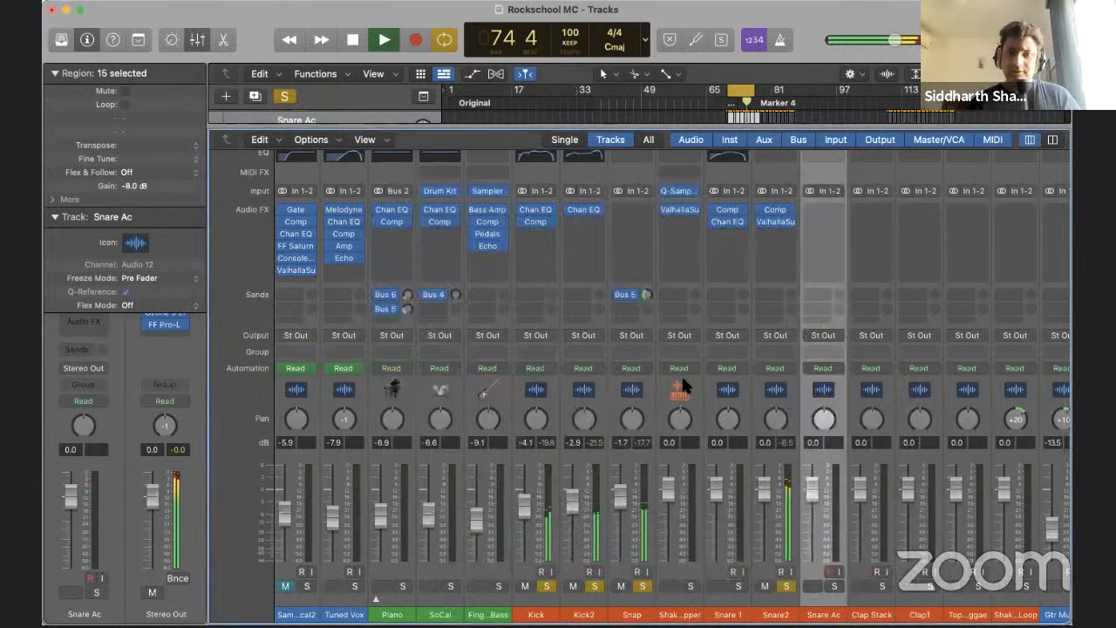
# Compare Snare2 with and without the ValhallaSupermassive reverb during playback
pyautogui.press('space')
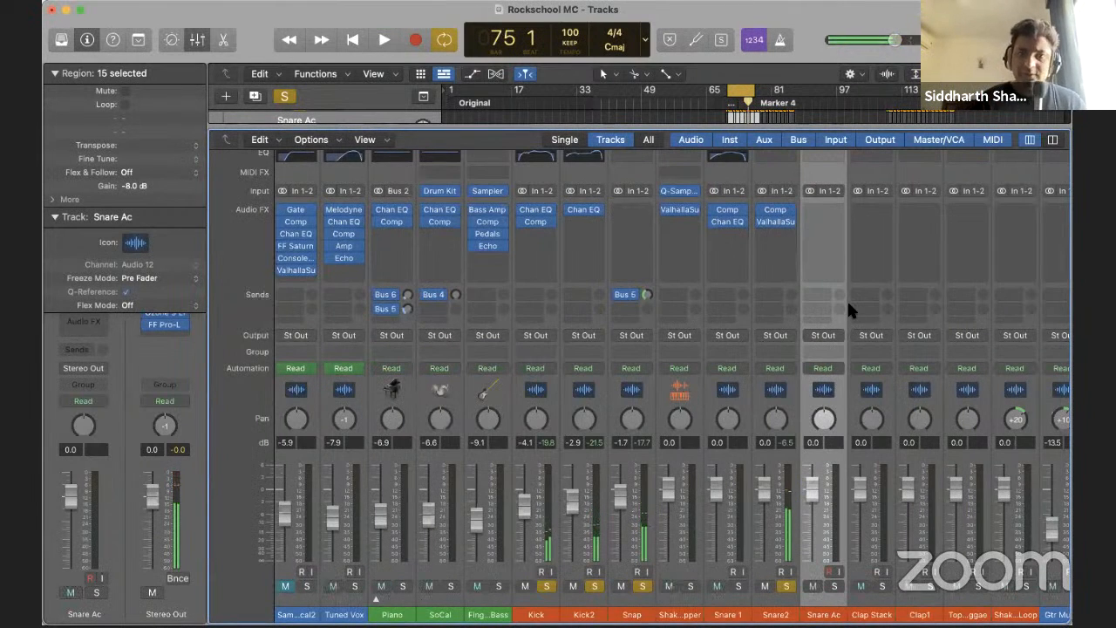
pyautogui.click(760, 221)
pyautogui.press('space')
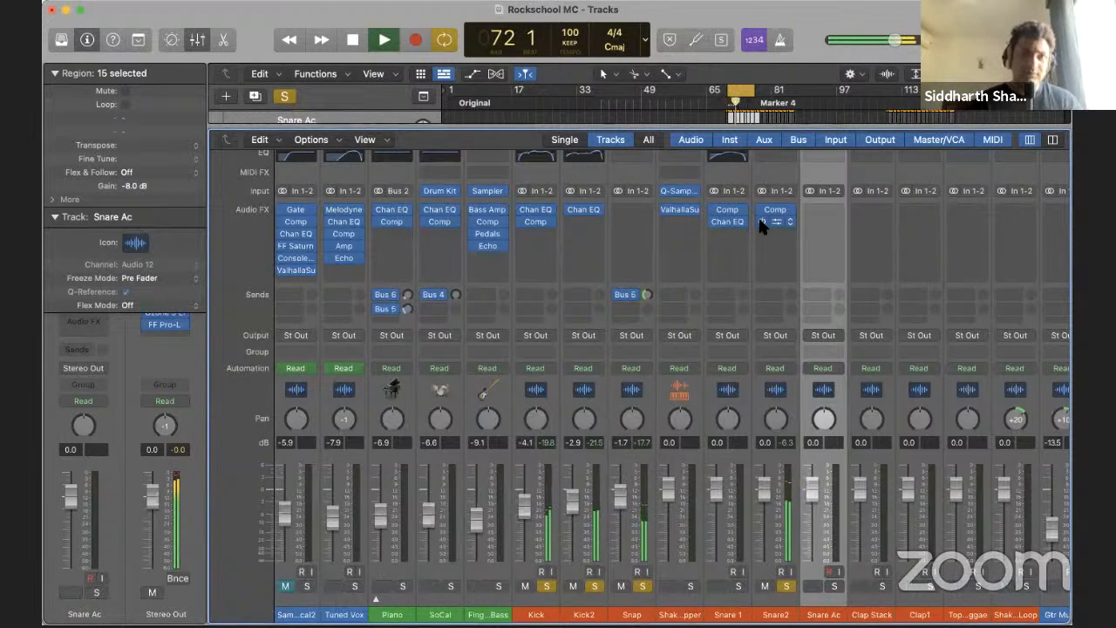
pyautogui.press('space')
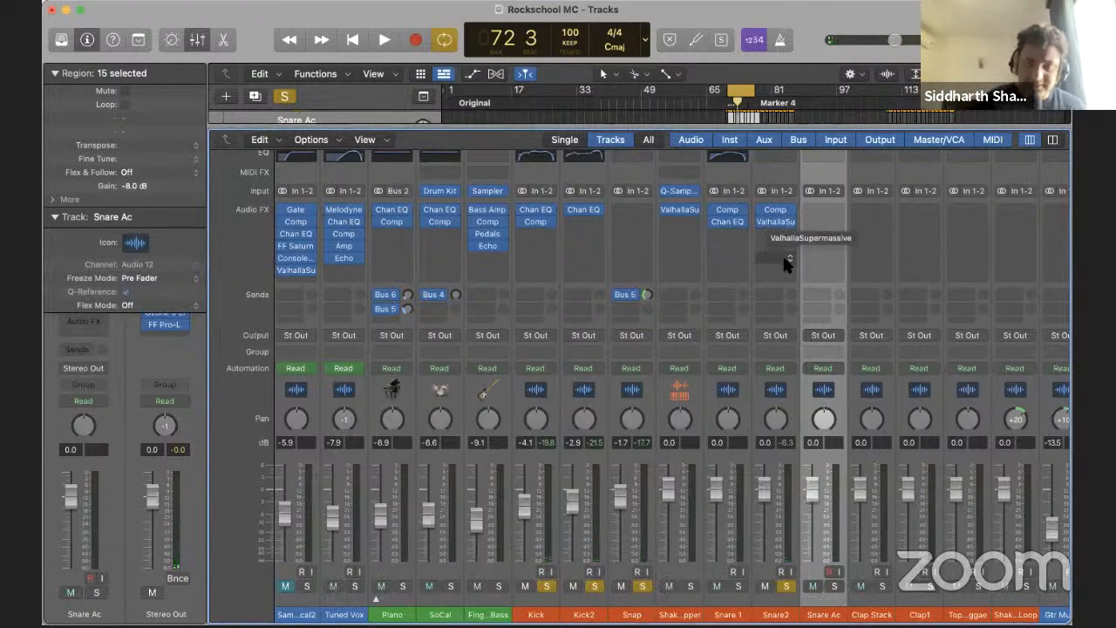
# Add a Channel EQ after the reverb on Snare2 and enable its low cut and a 12300 Hz high cut with Q 0.18
pyautogui.click(772, 235)
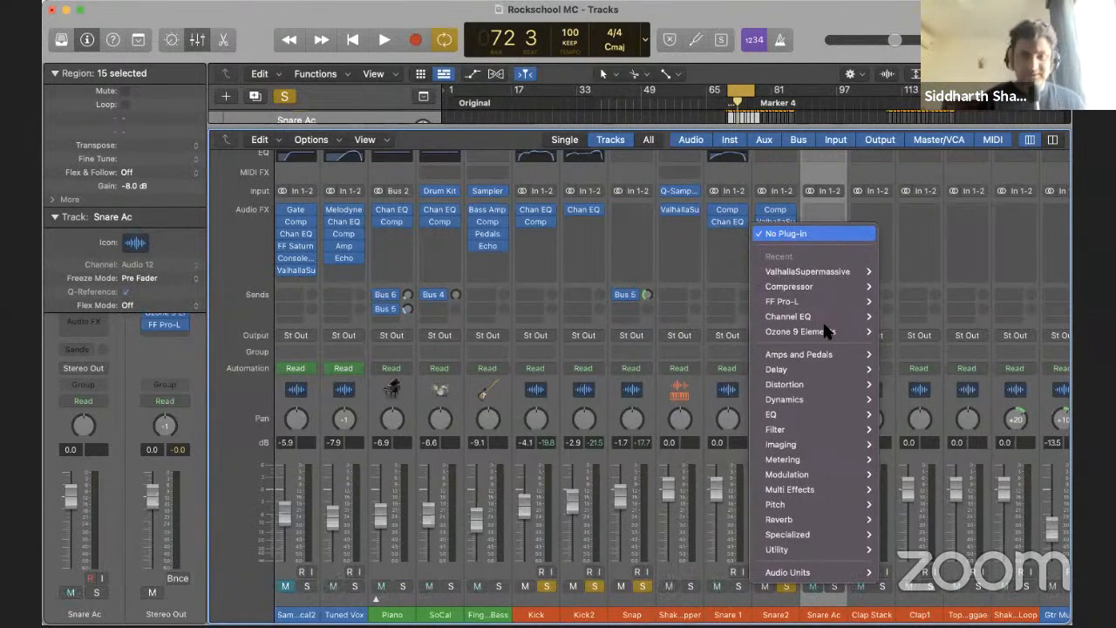
pyautogui.moveTo(819, 316)
pyautogui.click(895, 316)
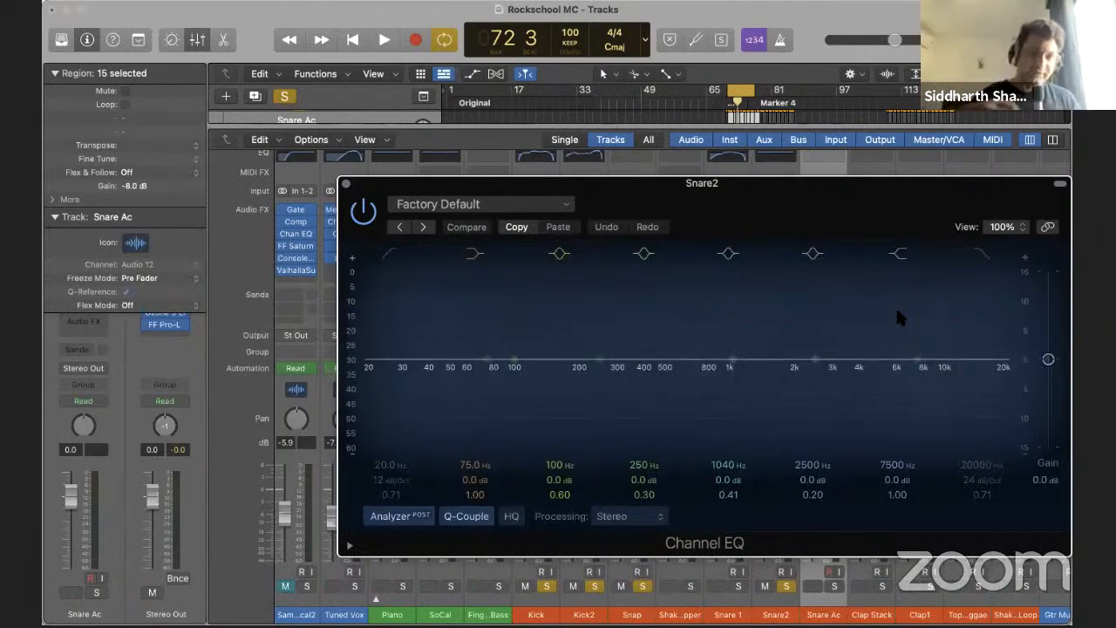
pyautogui.press('space')
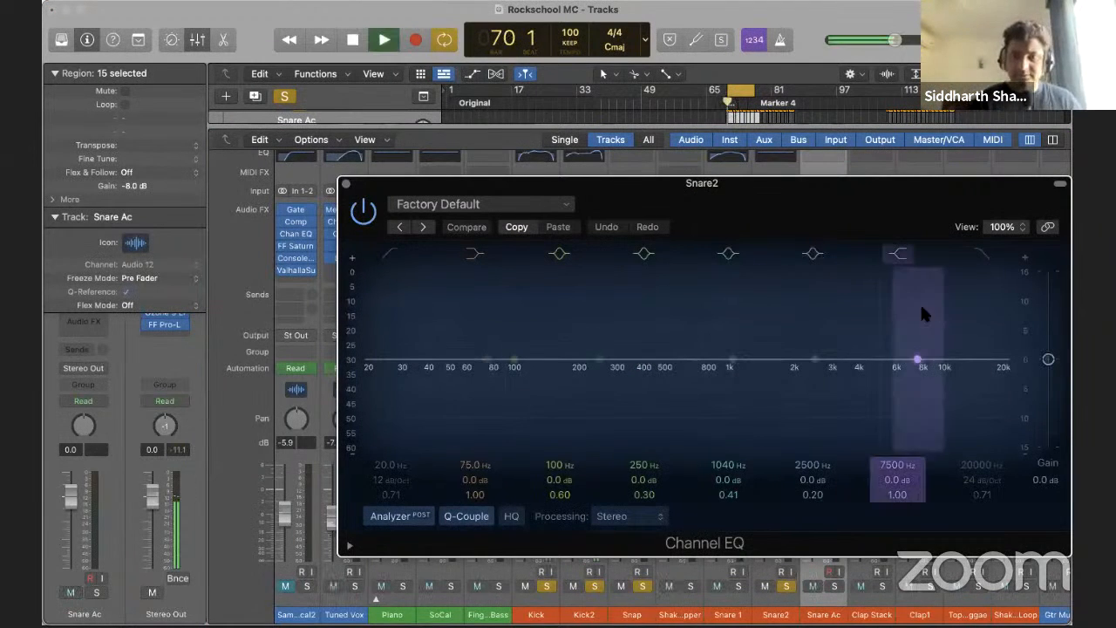
pyautogui.click(381, 254)
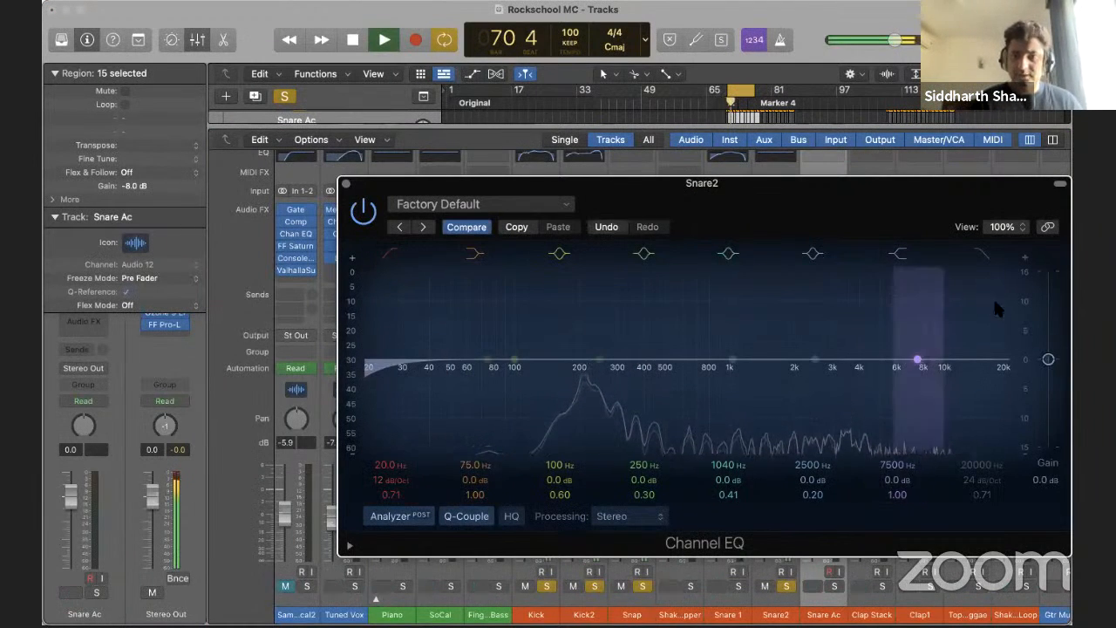
pyautogui.click(982, 253)
pyautogui.moveTo(1005, 371); pyautogui.dragTo(920, 366)
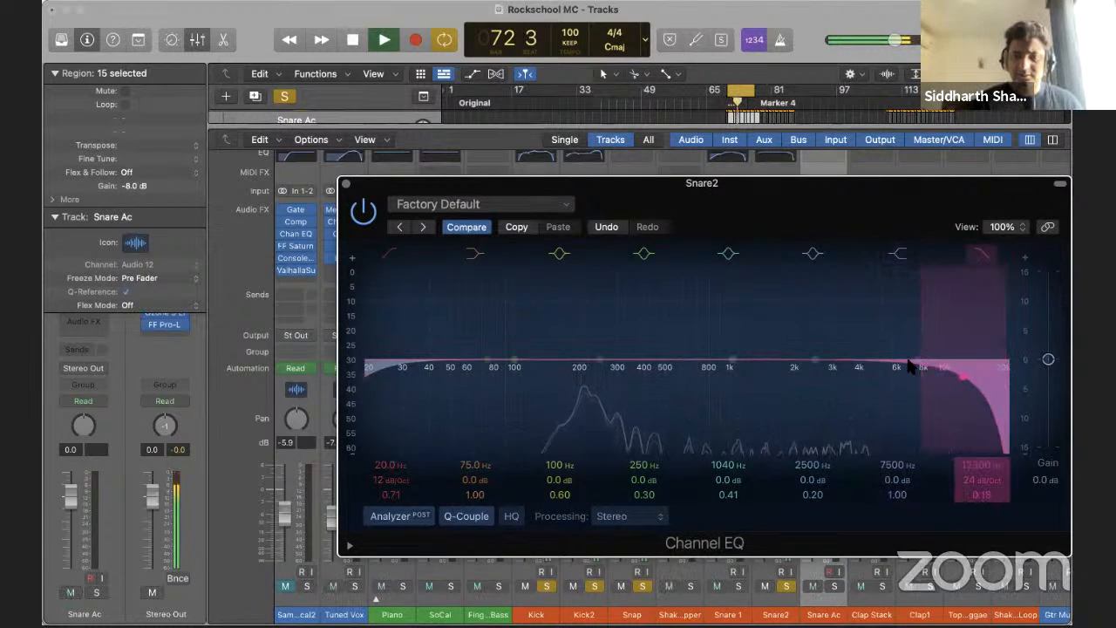
# Shape Snare2's upper EQ bands with -1.0 dB at 6000 Hz, Q 4.80, and +2.7 dB at 3860 Hz
pyautogui.moveTo(810, 356); pyautogui.dragTo(854, 314)
pyautogui.moveTo(817, 495); pyautogui.dragTo(897, 367)
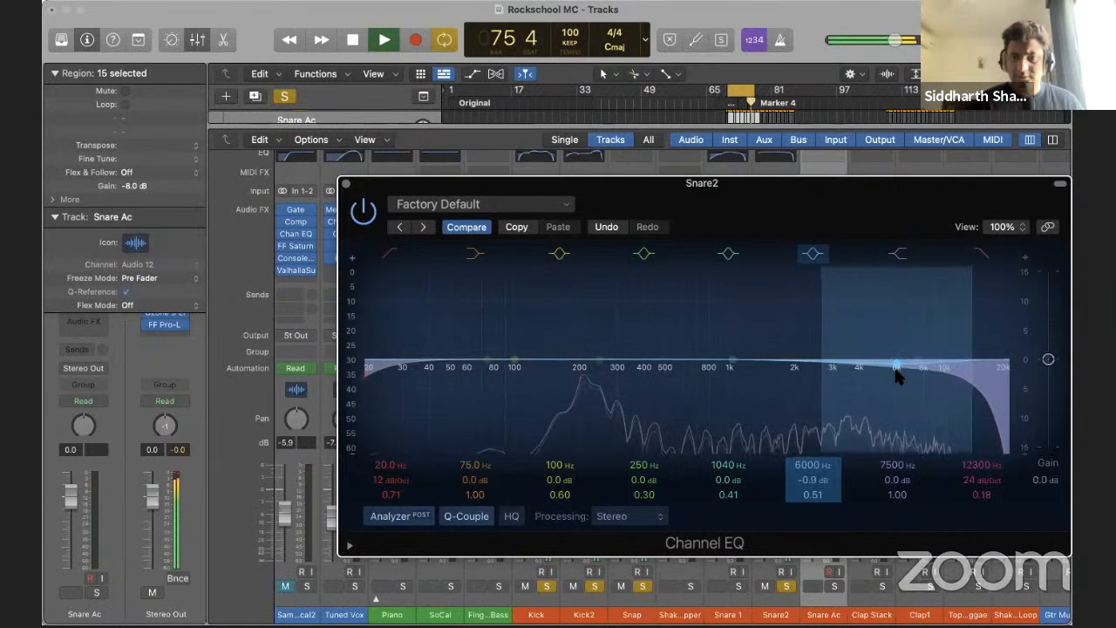
pyautogui.moveTo(817, 495); pyautogui.dragTo(817, 440)
pyautogui.moveTo(729, 360); pyautogui.dragTo(831, 336)
pyautogui.click(823, 15)
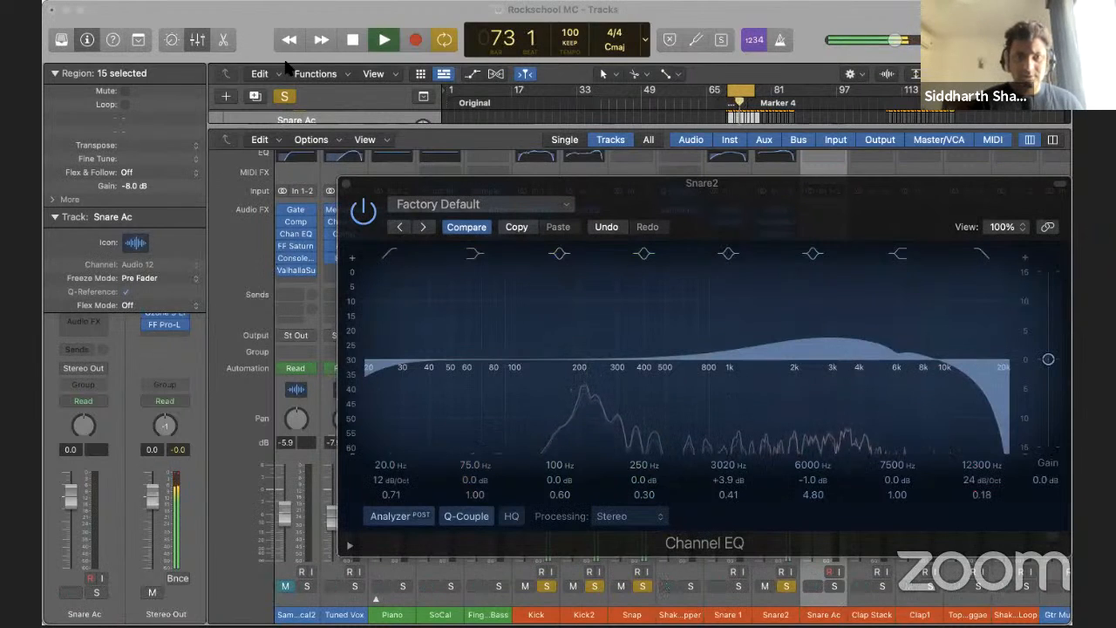
pyautogui.moveTo(831, 337); pyautogui.dragTo(856, 345)
# Set Snare2's EQ to an 85.5 Hz low cut, -3.5 dB at 210 Hz and a 9800 Hz high cut
pyautogui.click(392, 254)
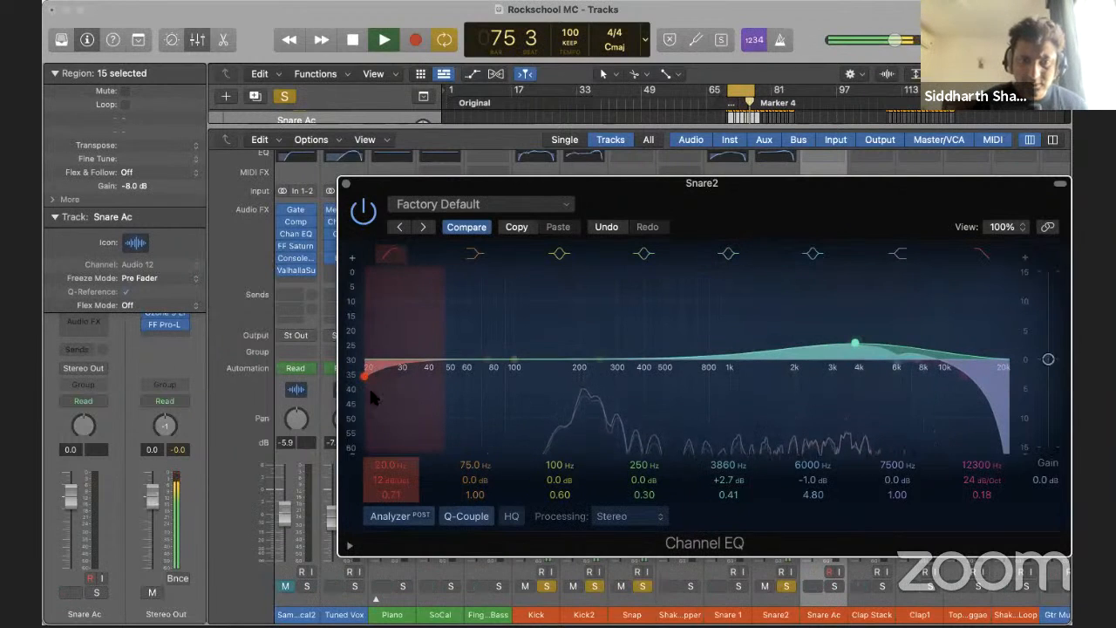
pyautogui.moveTo(365, 406); pyautogui.dragTo(581, 391)
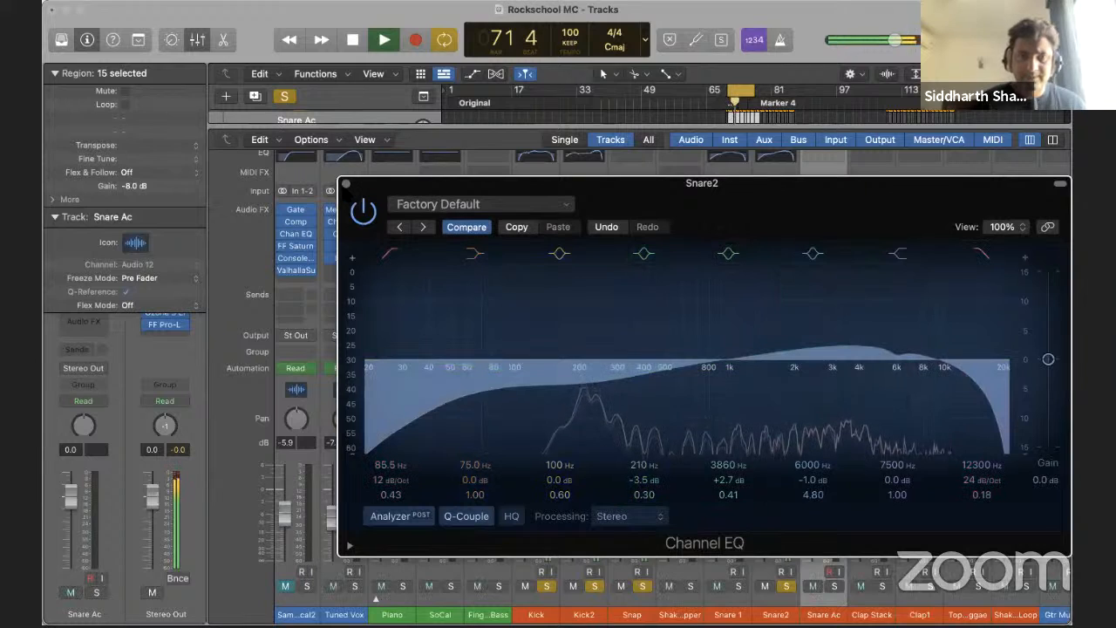
pyautogui.moveTo(978, 372); pyautogui.dragTo(932, 376)
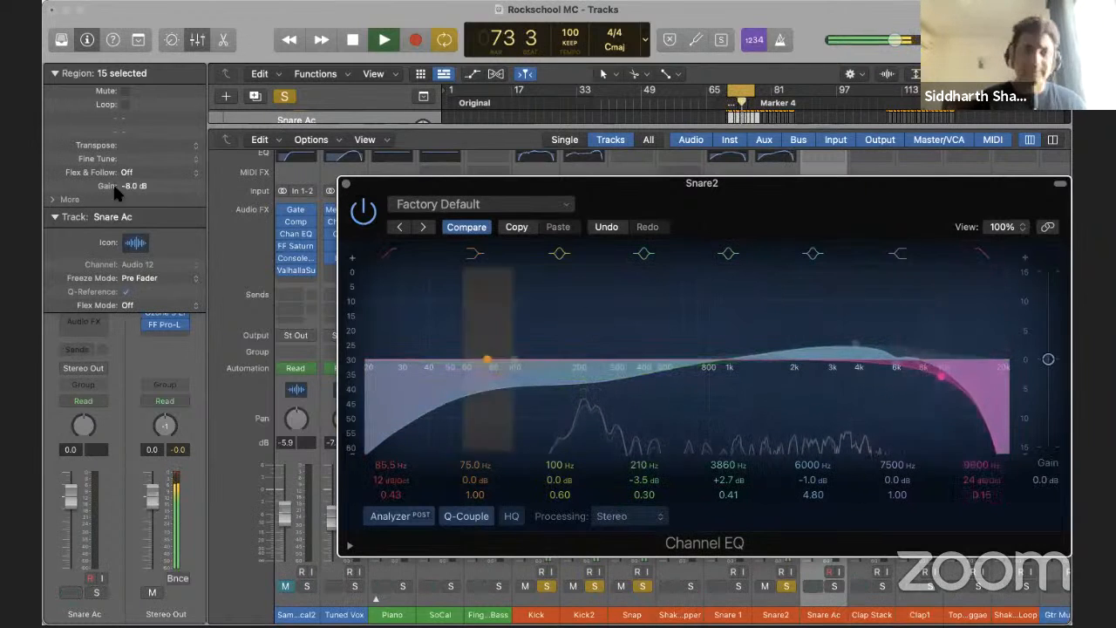
pyautogui.click(346, 184)
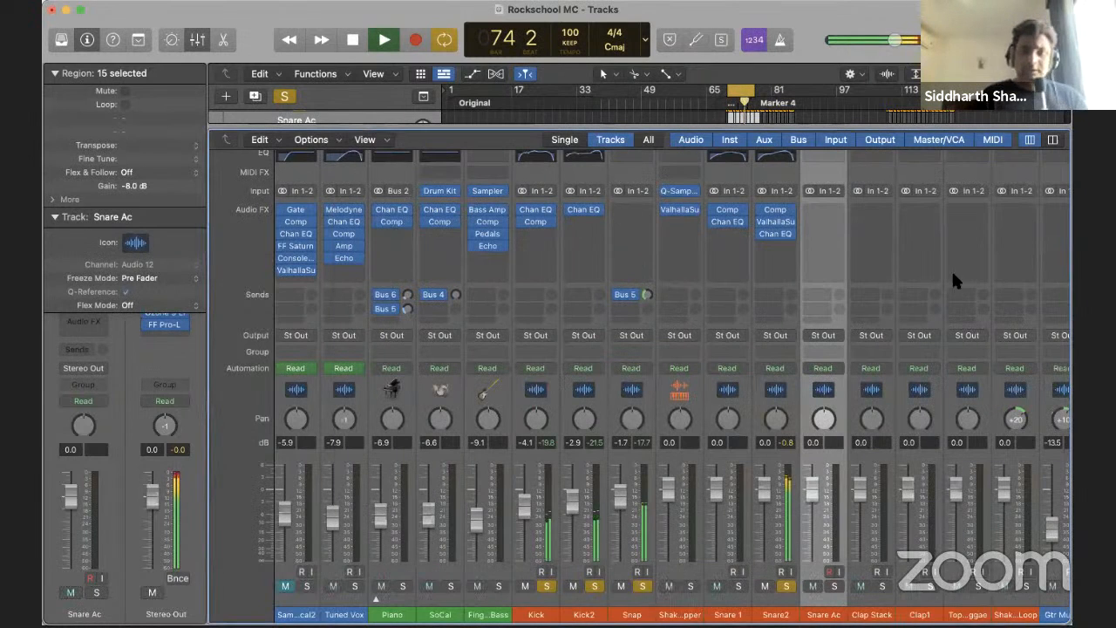
# Lower the Snare2 Channel EQ's output gain and set the track's volume fader to -1.6 dB
pyautogui.click(776, 234)
pyautogui.moveTo(1048, 359); pyautogui.dragTo(1051, 370)
pyautogui.click(346, 184)
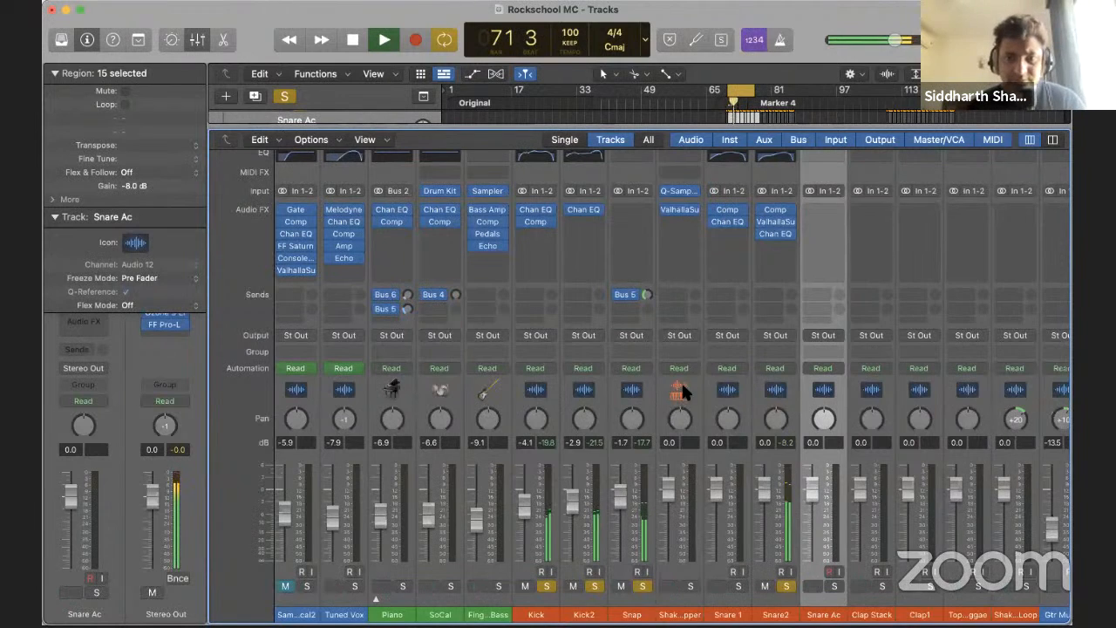
pyautogui.moveTo(762, 497); pyautogui.dragTo(763, 506)
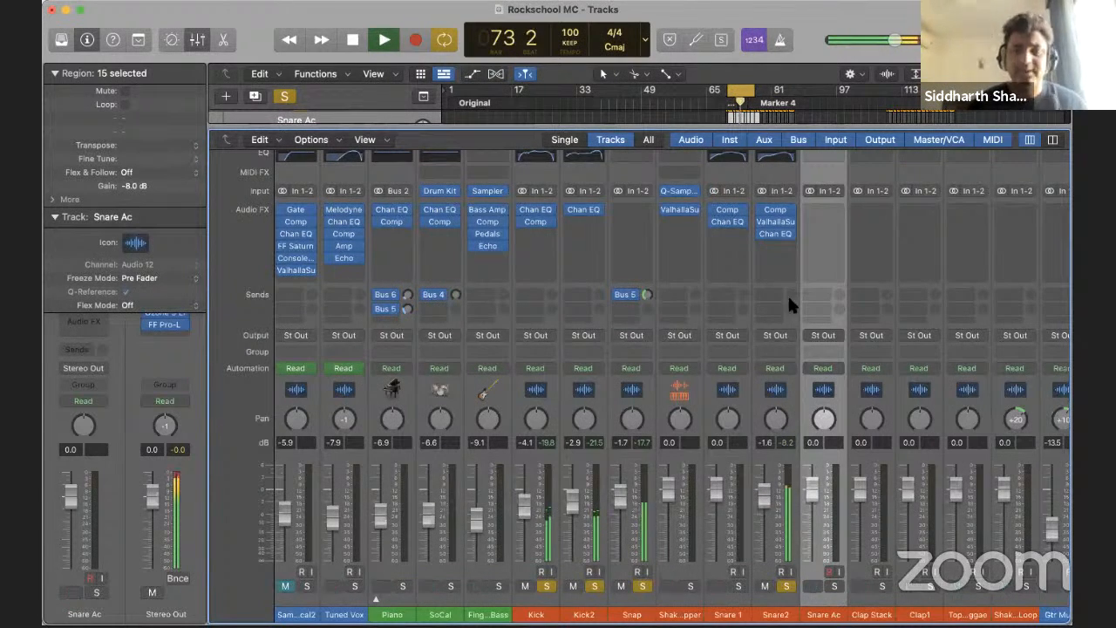
# Compare Snare2 with its reverb and Channel EQ bypassed and active
pyautogui.click(761, 224)
pyautogui.click(759, 227)
pyautogui.click(759, 232)
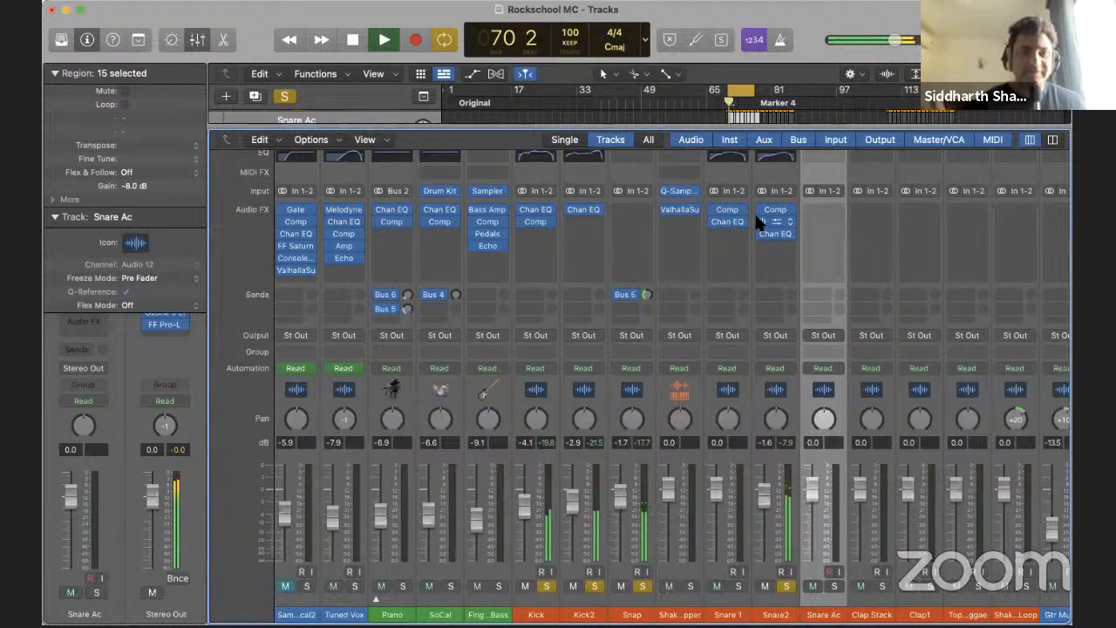
# Add Snare 1 and Snare Ac to the soloed tracks and set the Snare Ac fader to -9.4 dB during playback
pyautogui.click(737, 586)
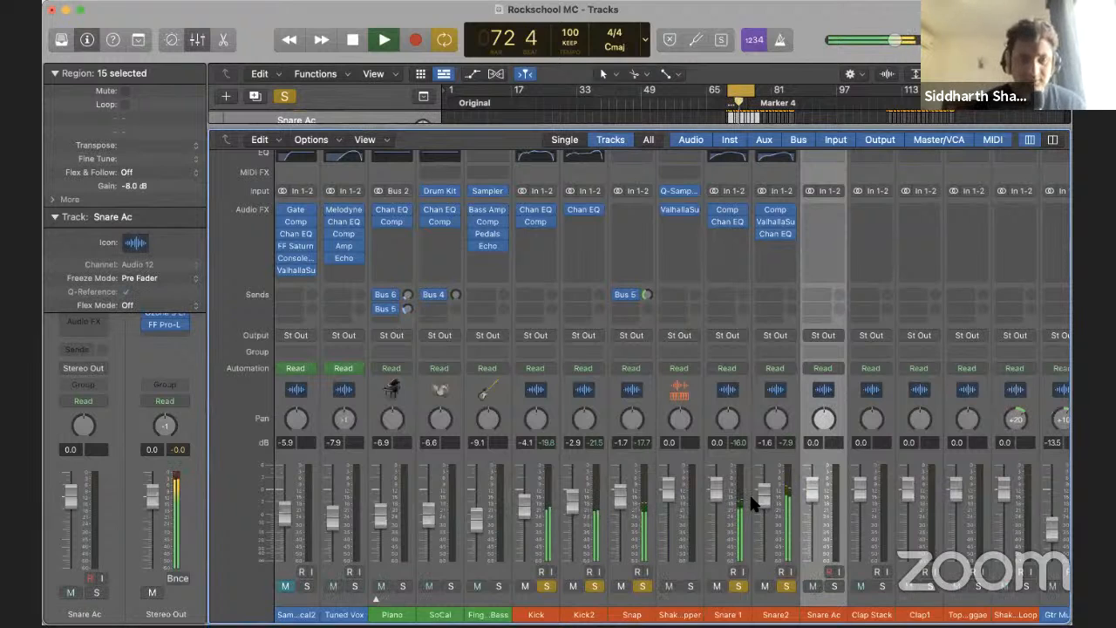
pyautogui.press('space')
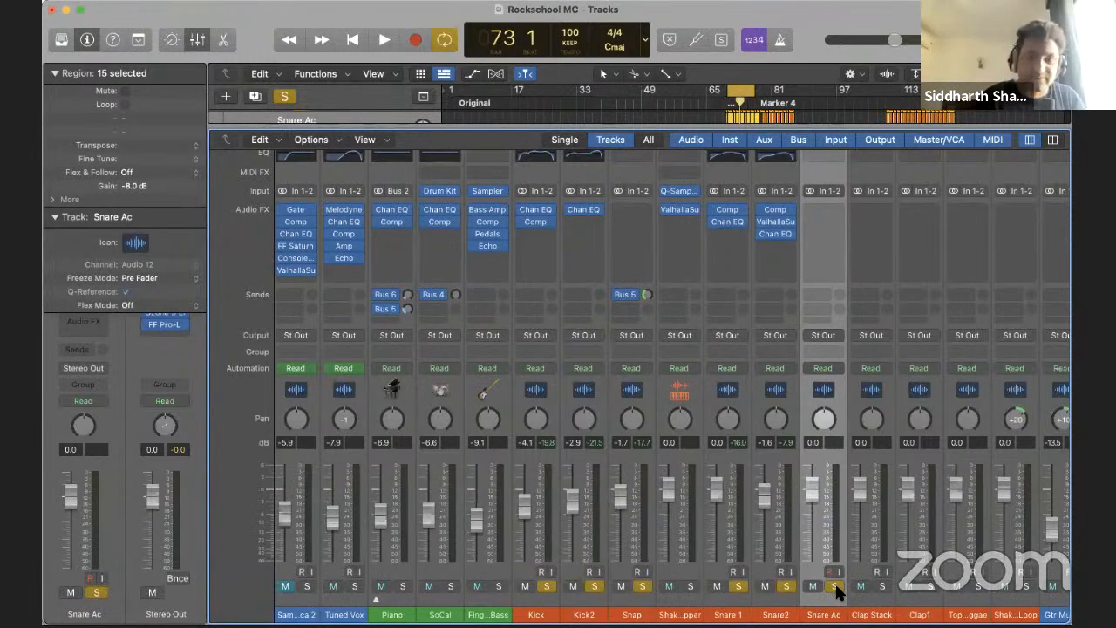
pyautogui.press('space')
pyautogui.moveTo(811, 492); pyautogui.dragTo(812, 521)
pyautogui.press('space')
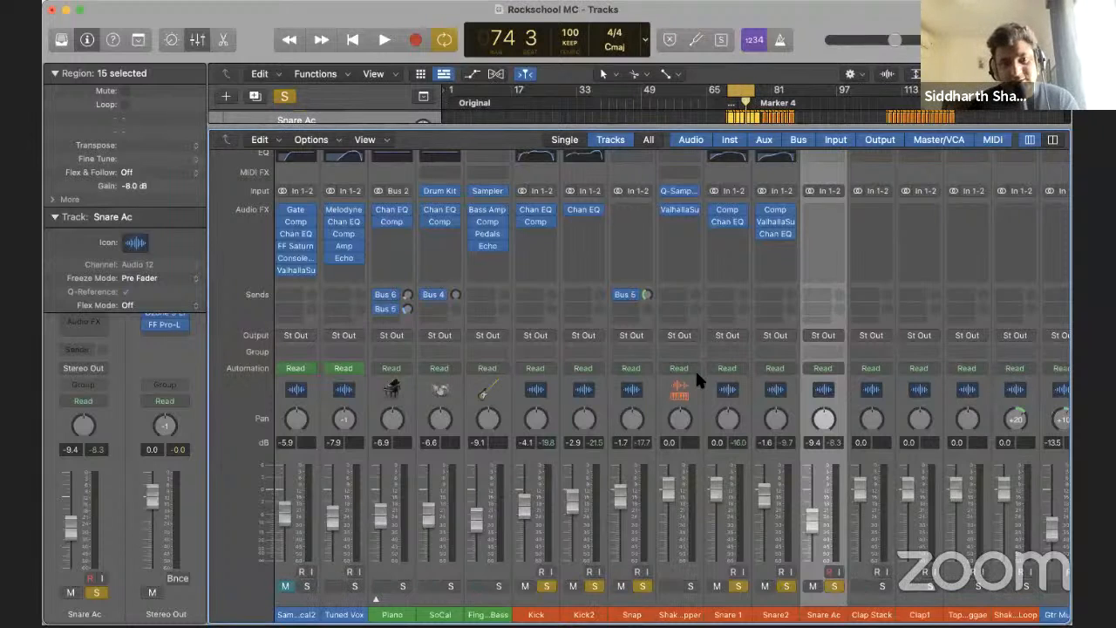
# Select the Kick track, solo the Fingerstyle Bass together with the drums and listen to the balance
pyautogui.moveTo(780, 233)
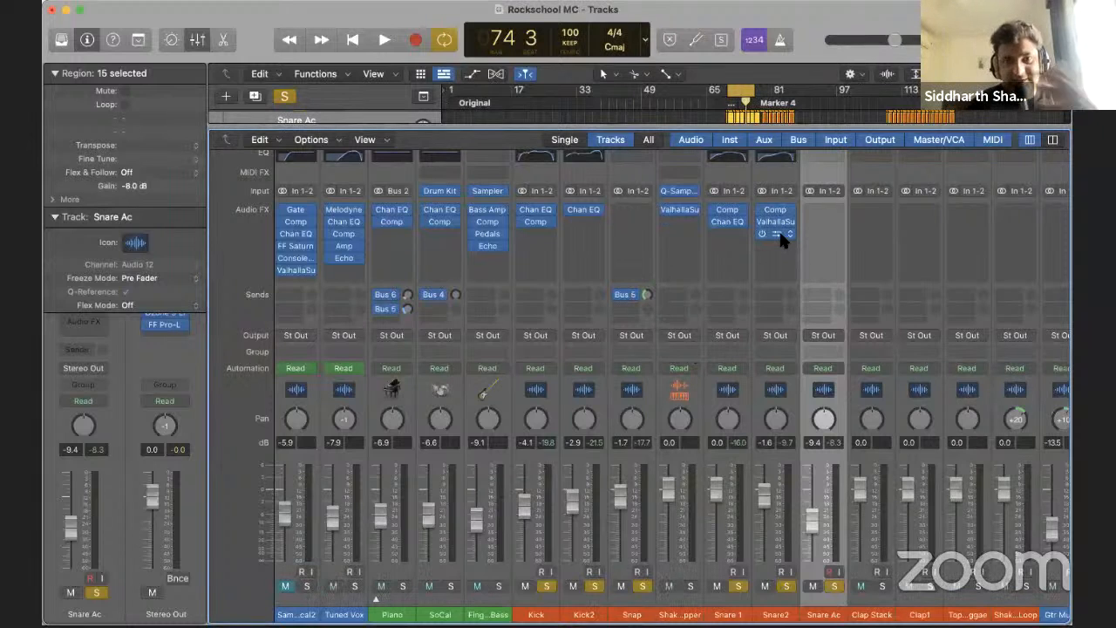
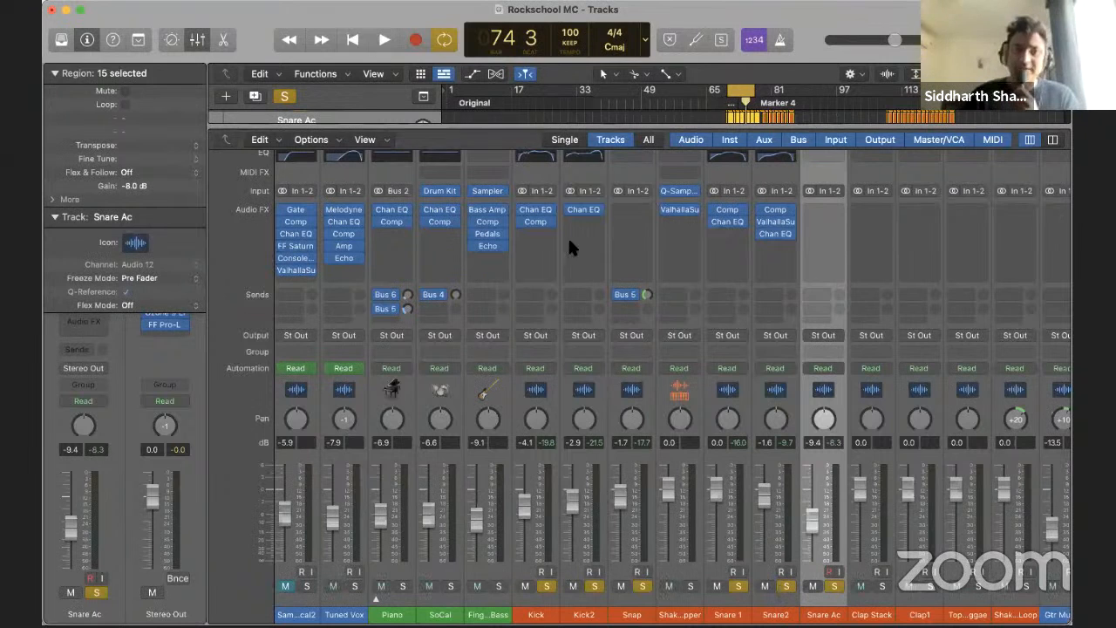
pyautogui.click(537, 614)
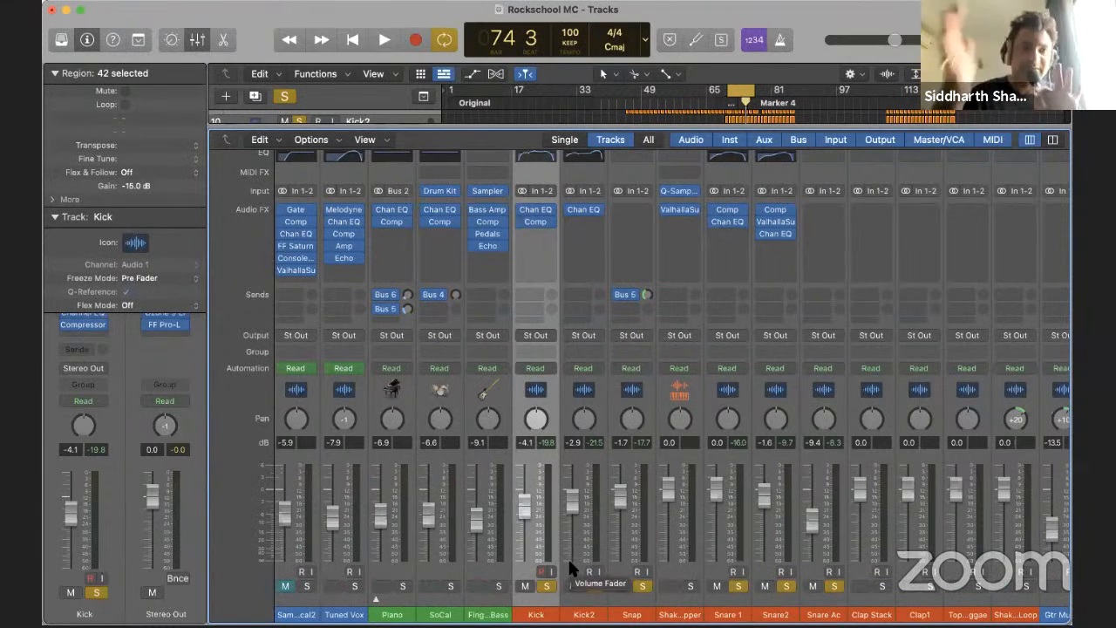
pyautogui.click(498, 586)
pyautogui.press('space')
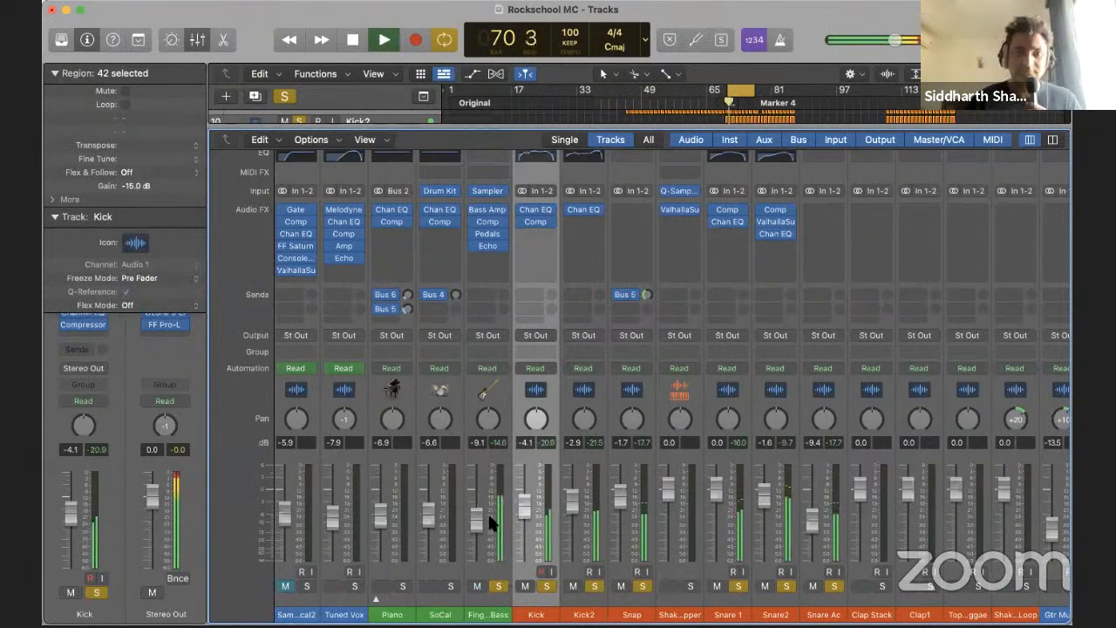
pyautogui.press('space')
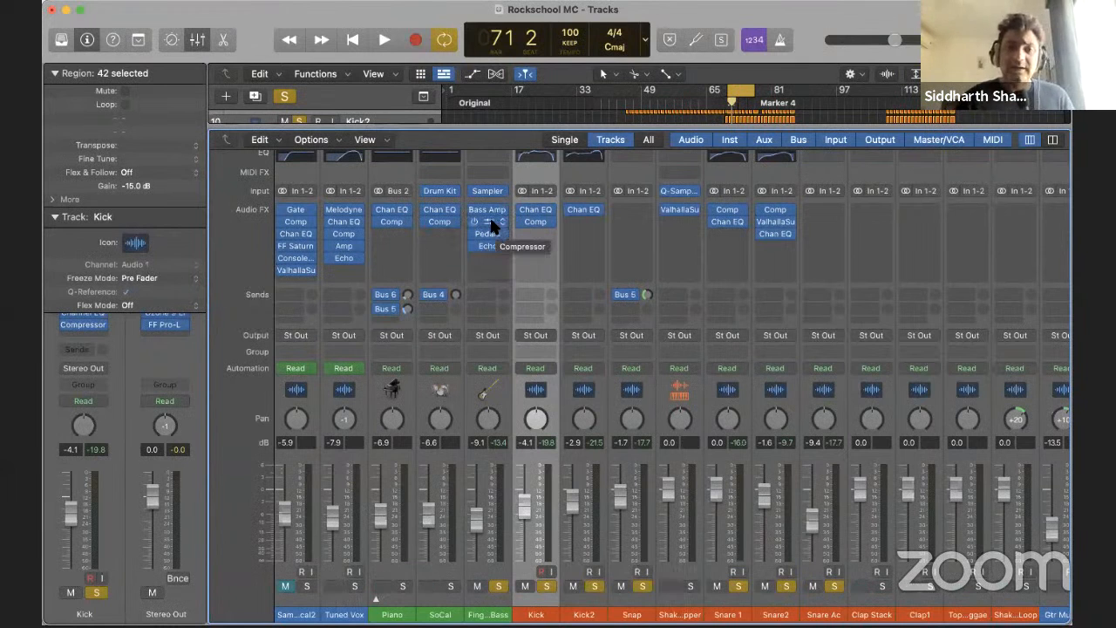
# Examine the Bass Amp Designer settings on the Fingerstyle Bass while the loop plays
pyautogui.press('space')
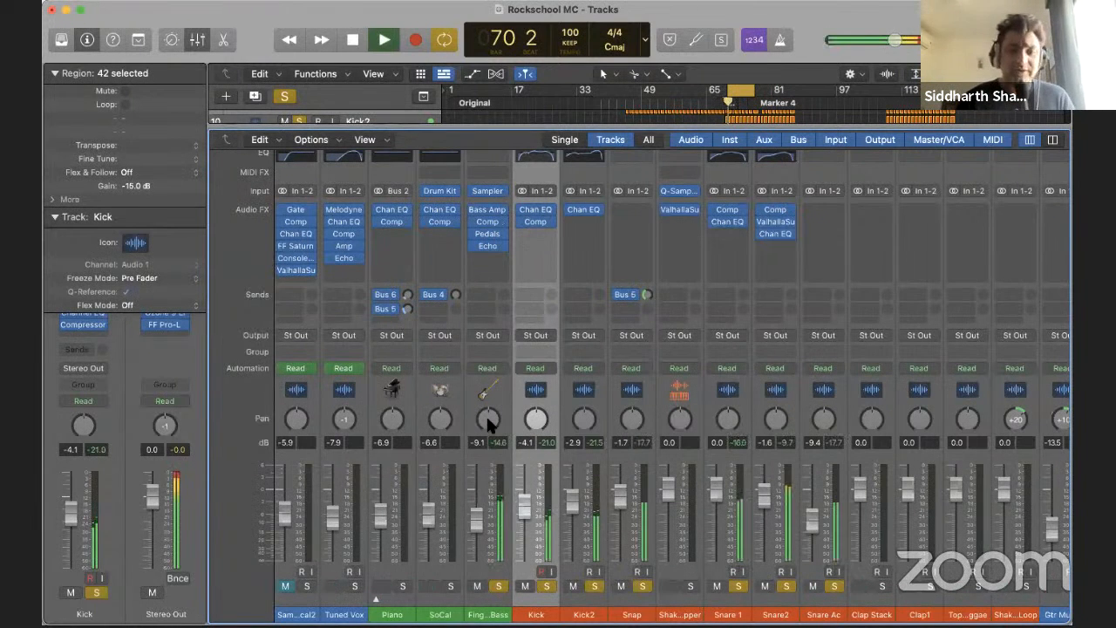
pyautogui.click(489, 213)
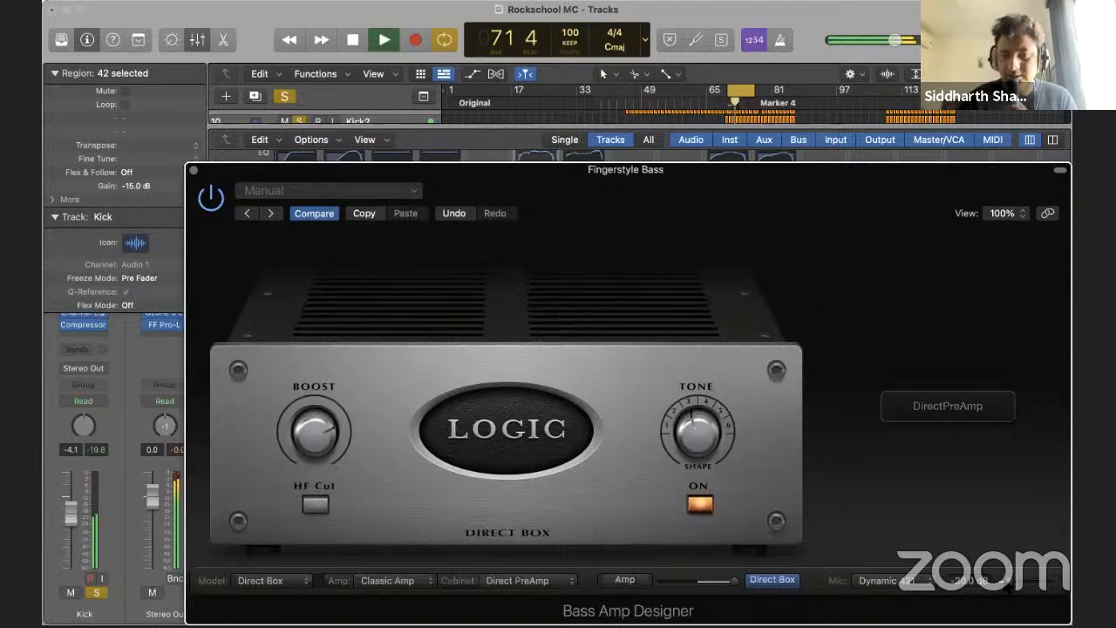
pyautogui.moveTo(193, 169); pyautogui.dragTo(390, 193)
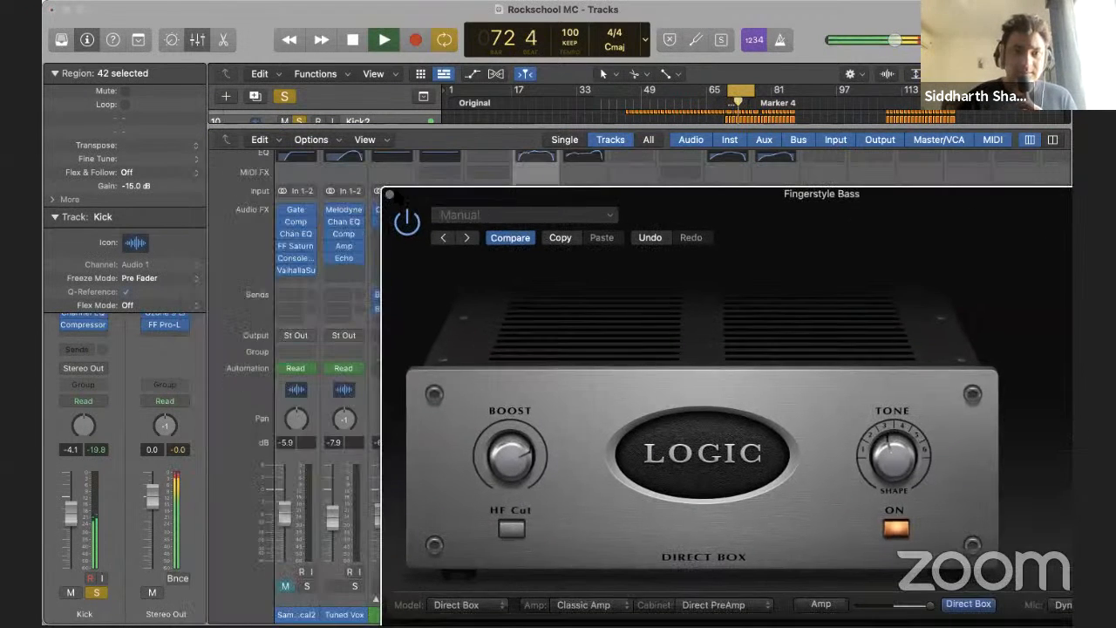
pyautogui.click(390, 194)
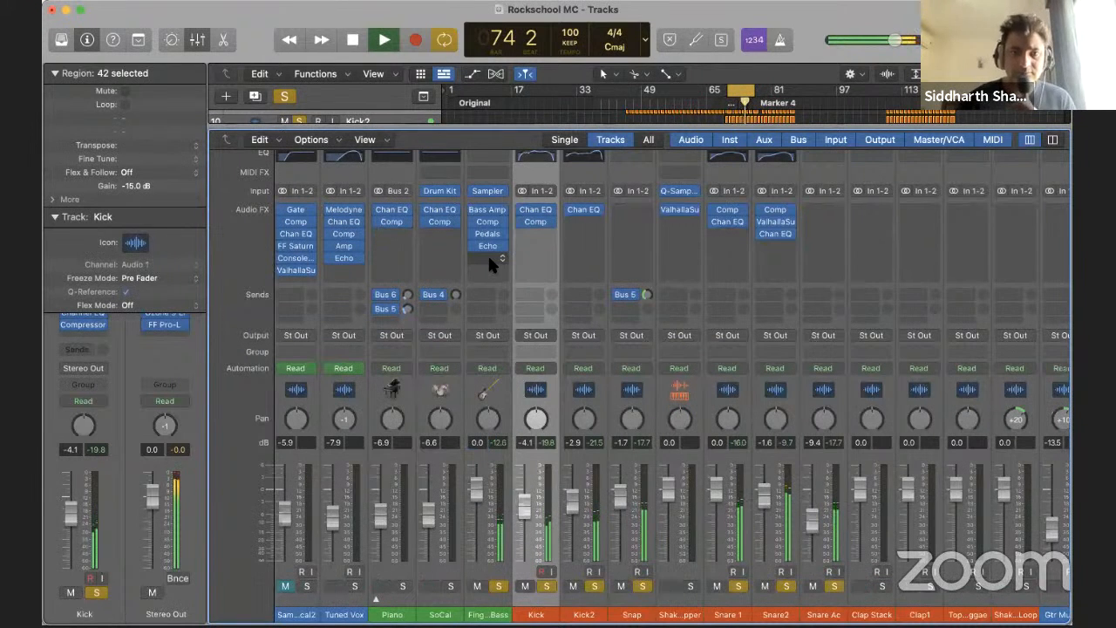
# Open the Fingerstyle Bass compressor, audition the Platinum Digital and Vintage FET models during playback, and switch it to Studio FET
pyautogui.click(482, 223)
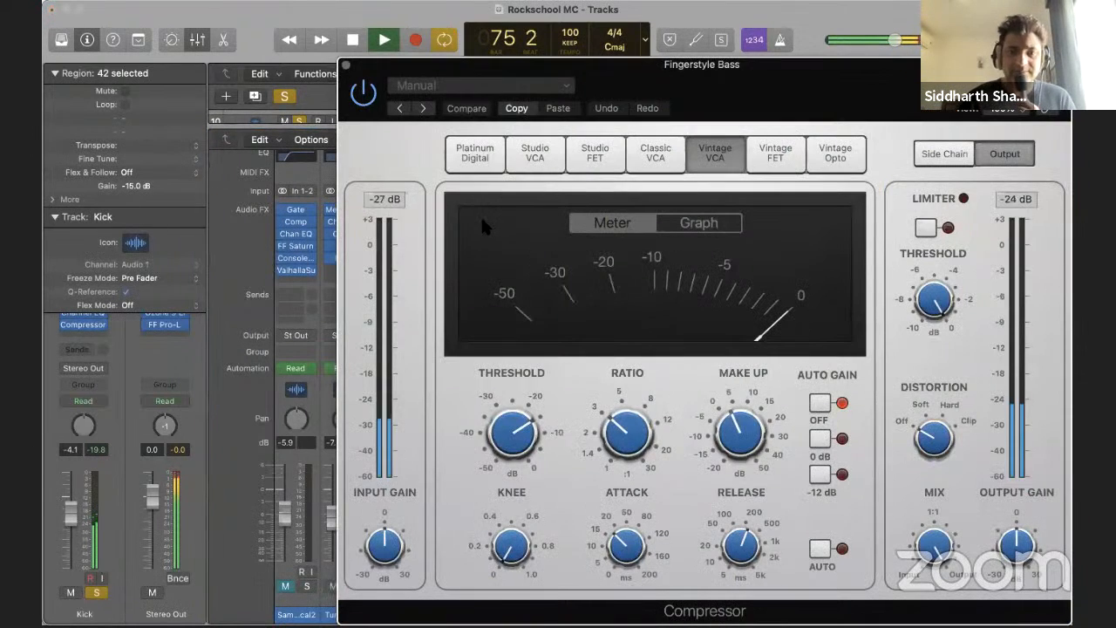
pyautogui.press('space')
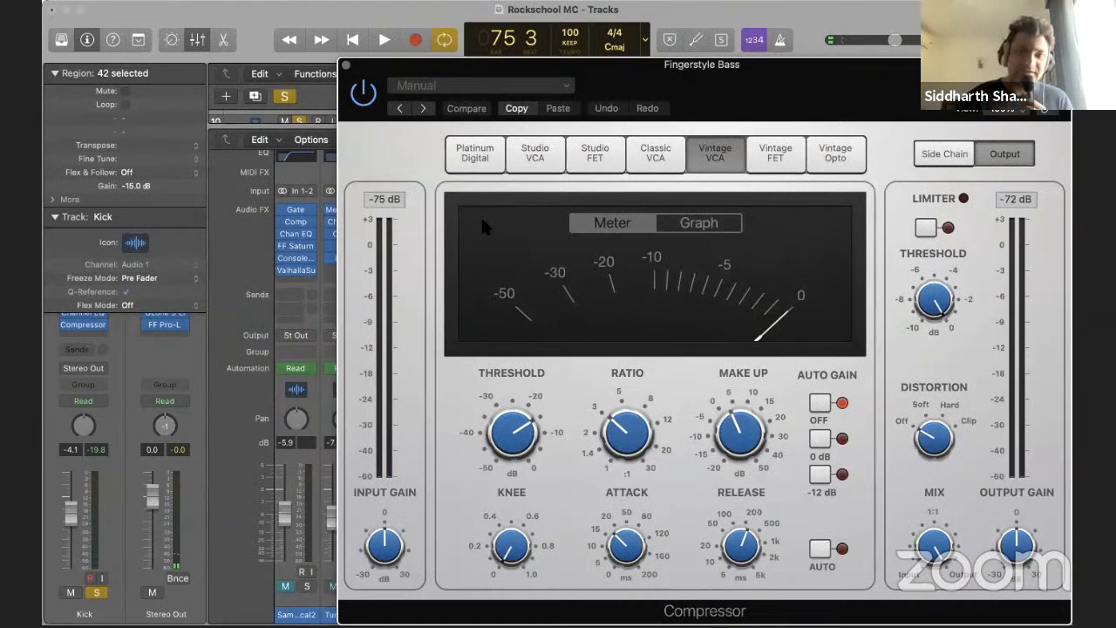
pyautogui.press('space')
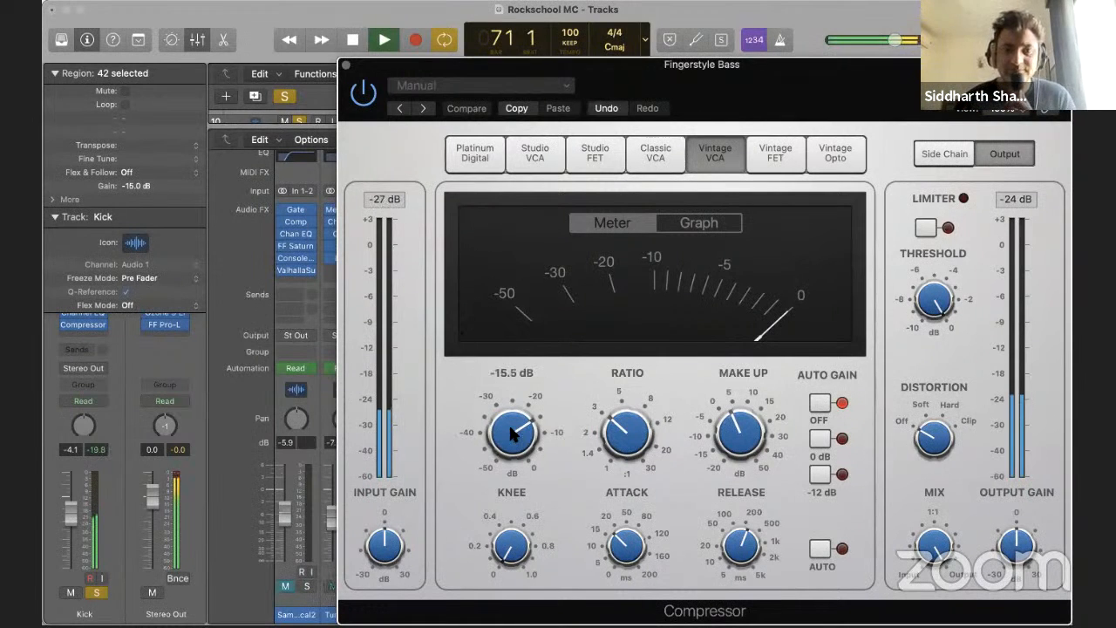
pyautogui.click(497, 162)
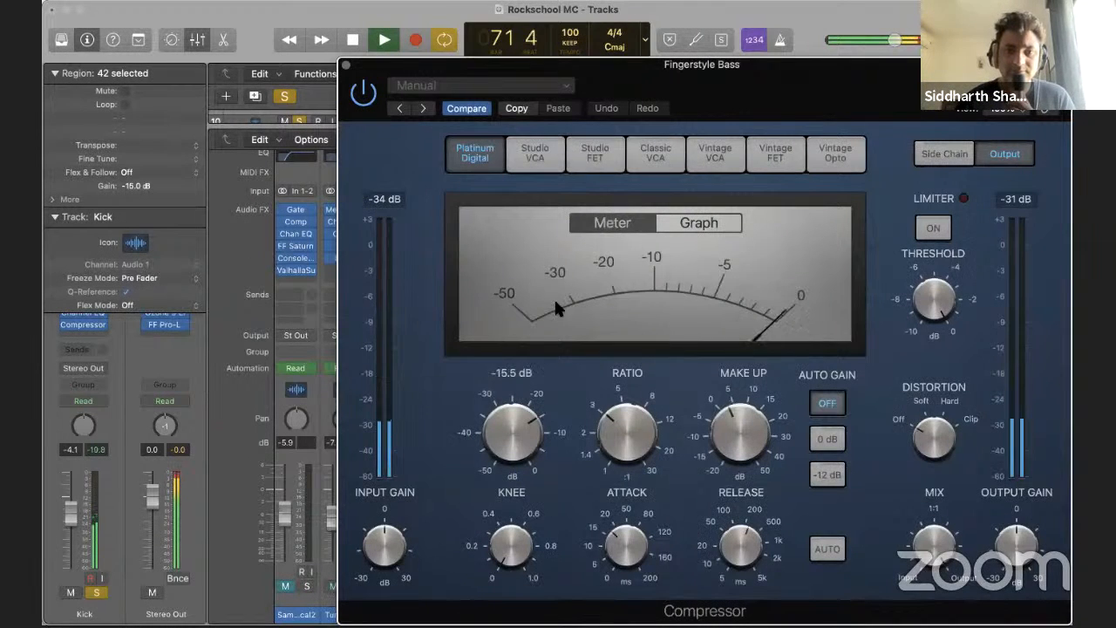
pyautogui.click(774, 170)
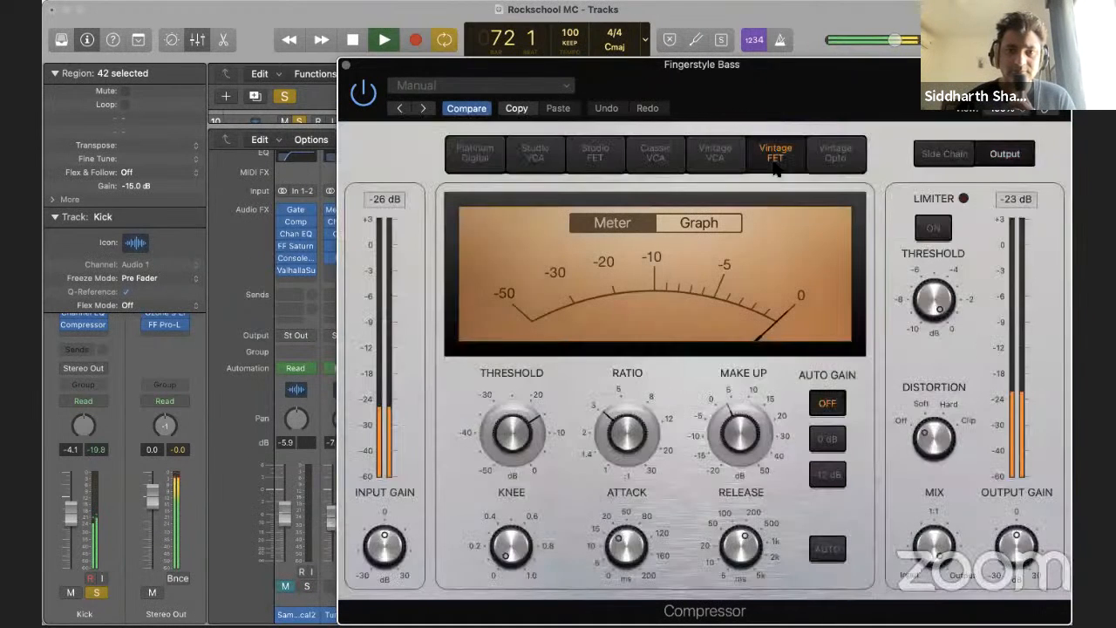
pyautogui.click(476, 155)
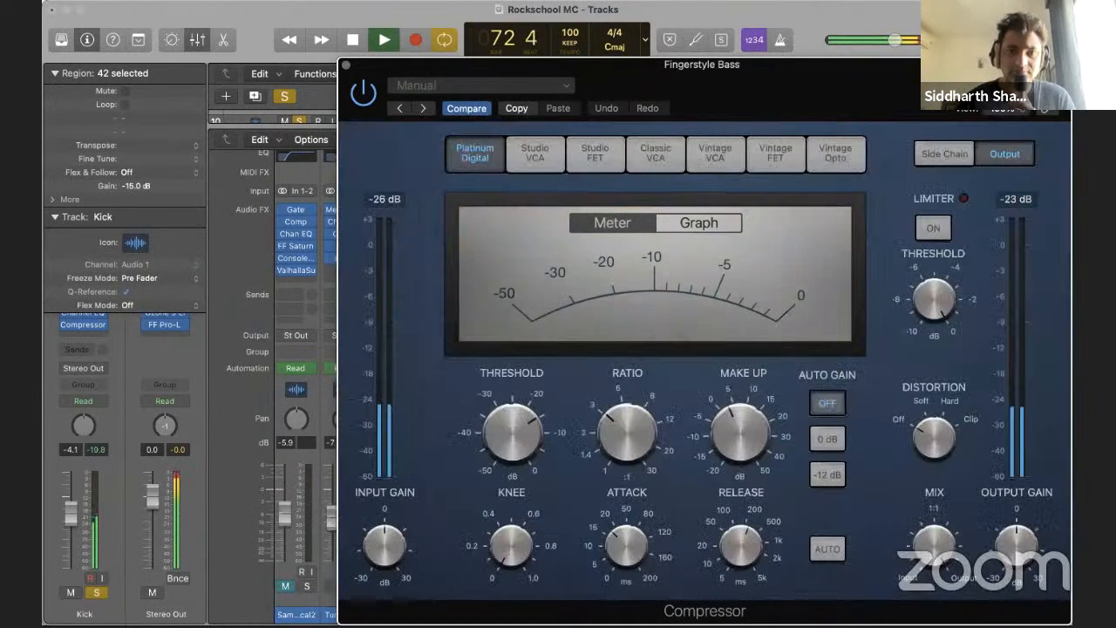
pyautogui.click(602, 148)
# Try a -22.5 dB threshold and a 0.0 ms attack on the bass compressor while the loop plays
pyautogui.moveTo(513, 436)
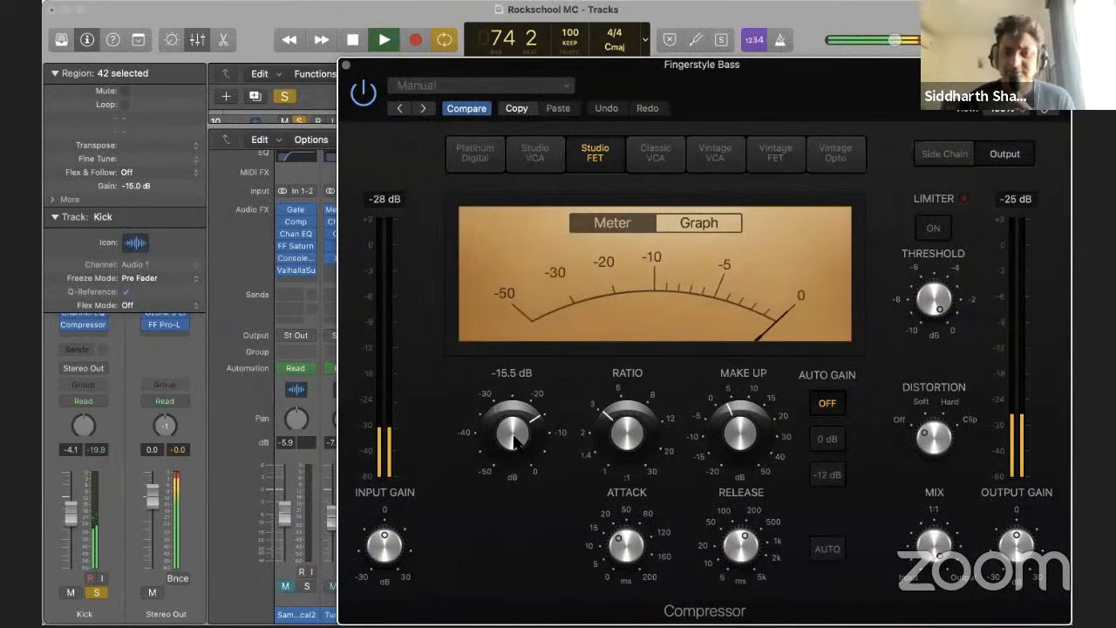
pyautogui.moveTo(514, 441); pyautogui.dragTo(513, 467)
pyautogui.moveTo(625, 545)
pyautogui.moveTo(625, 545); pyautogui.dragTo(626, 568)
pyautogui.moveTo(756, 556)
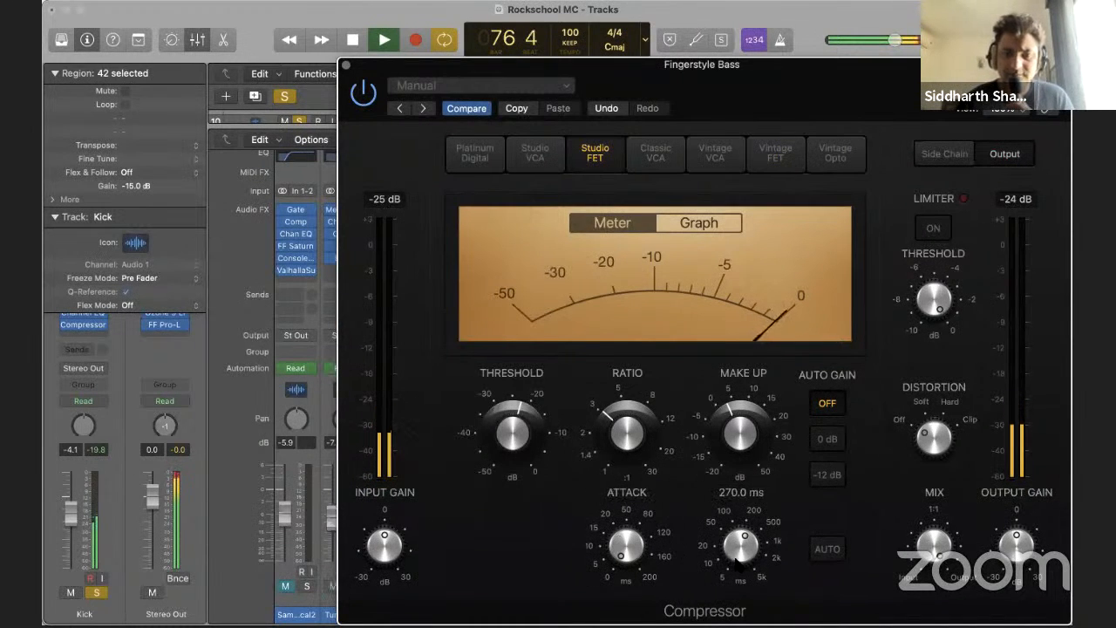
pyautogui.press('space')
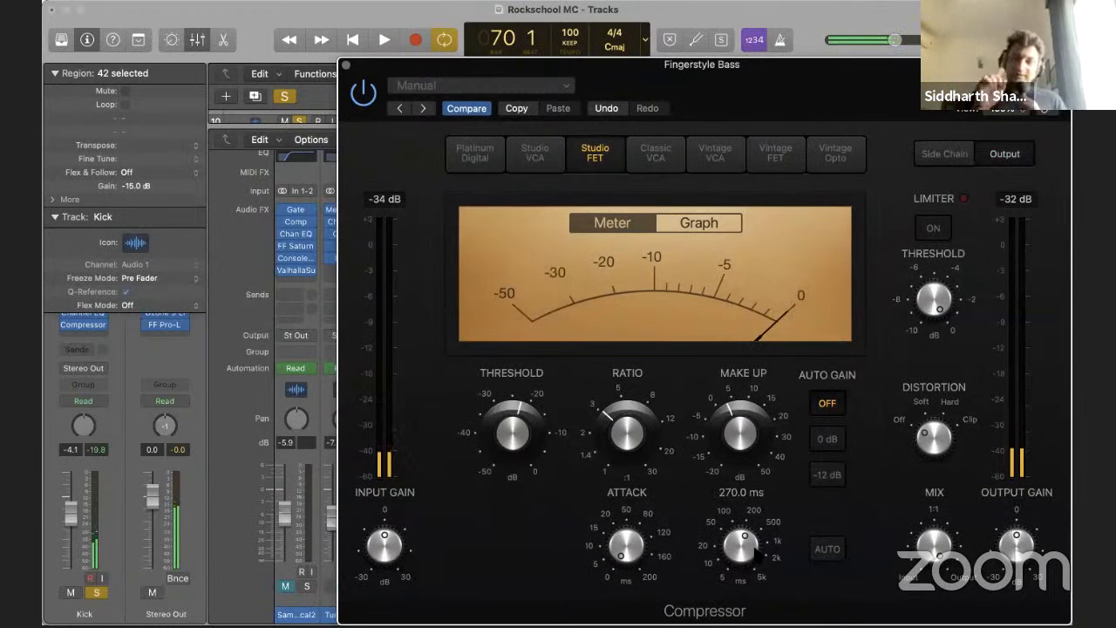
pyautogui.moveTo(617, 547)
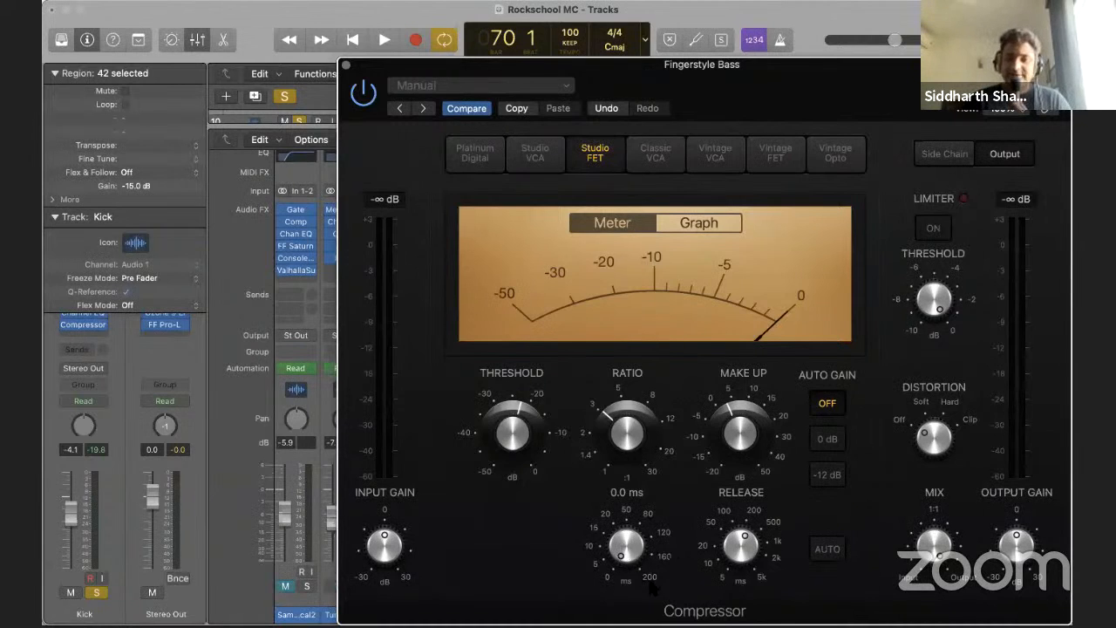
pyautogui.moveTo(744, 544)
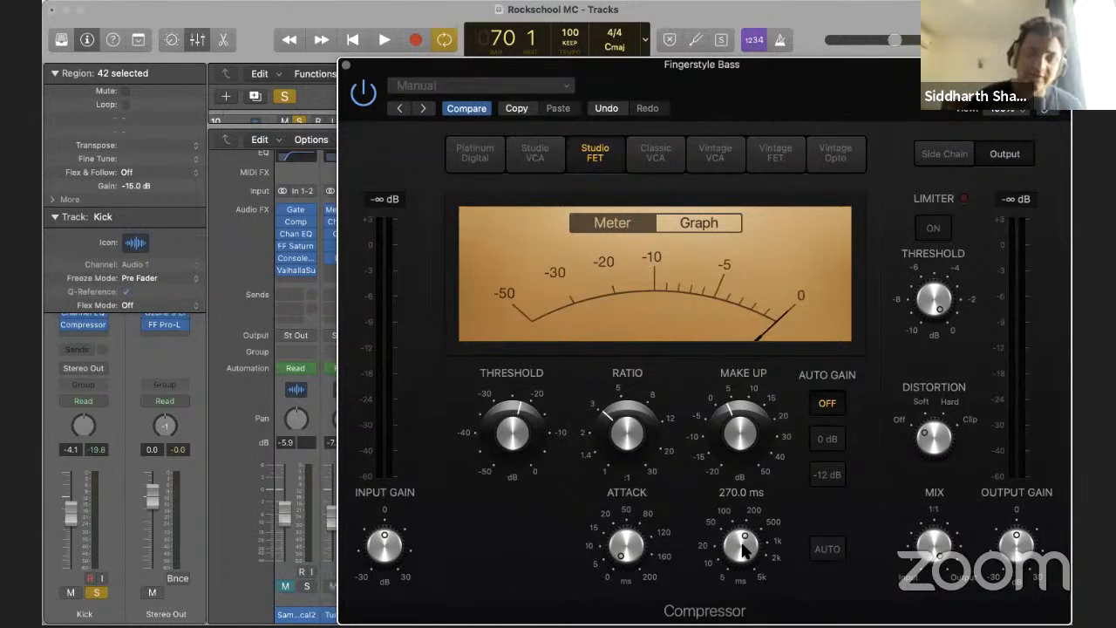
# Try a slower attack of about 10 ms with a much longer release on the bass compressor during playback
pyautogui.press('space')
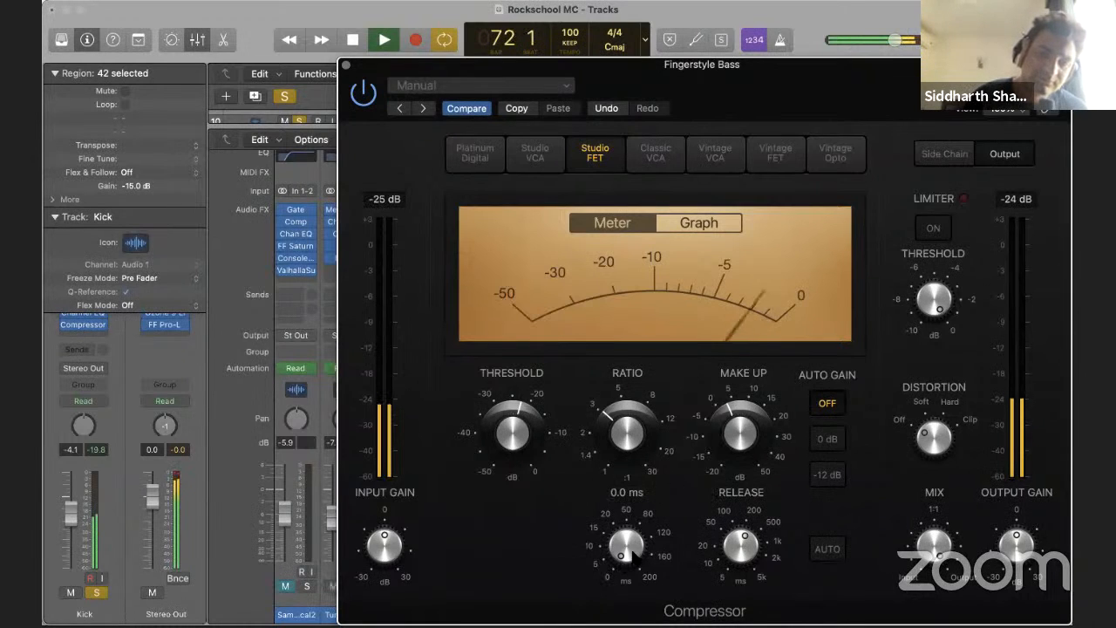
pyautogui.moveTo(634, 558); pyautogui.dragTo(629, 524)
pyautogui.moveTo(732, 535); pyautogui.dragTo(721, 409)
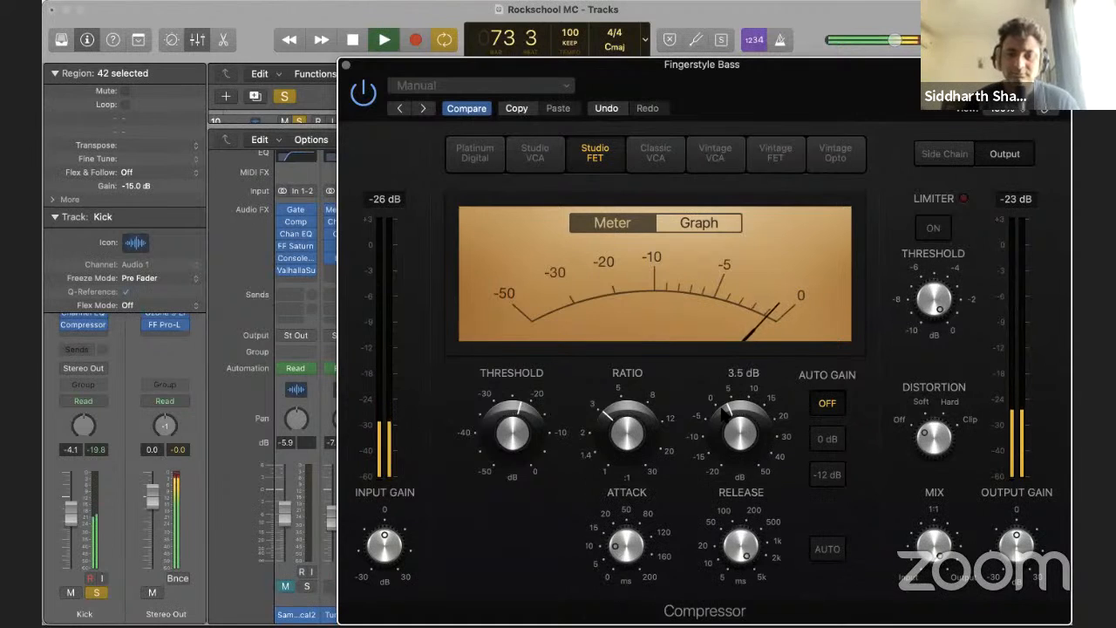
pyautogui.press('space')
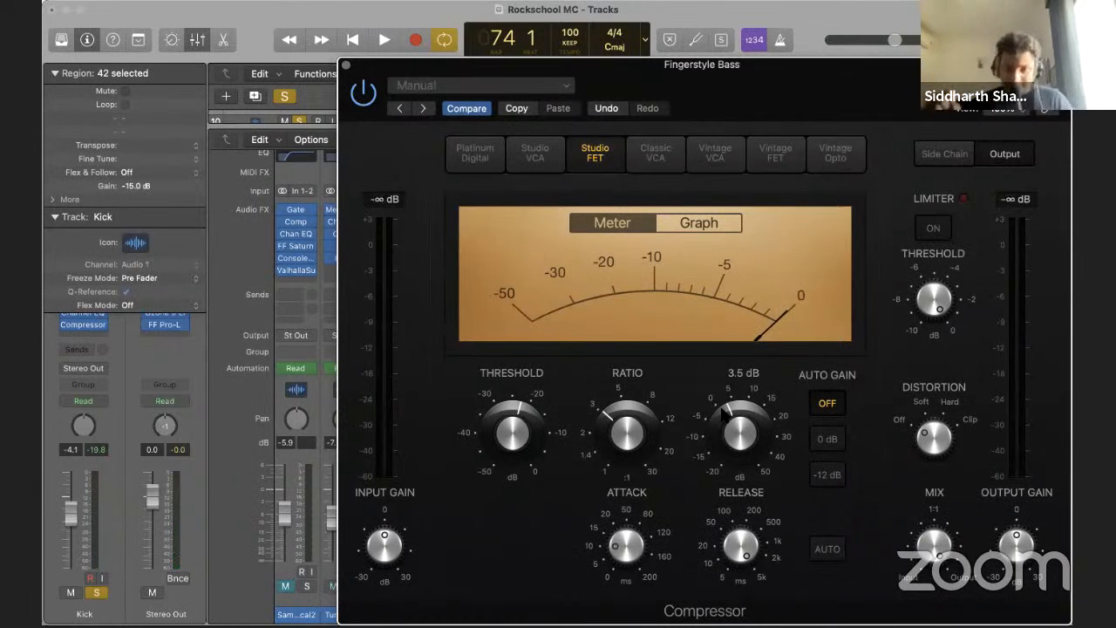
# Set the bass compressor's attack to 18.0 ms and its release to 410.0 ms with playback stopped
pyautogui.moveTo(747, 534)
pyautogui.moveTo(748, 534); pyautogui.dragTo(743, 590)
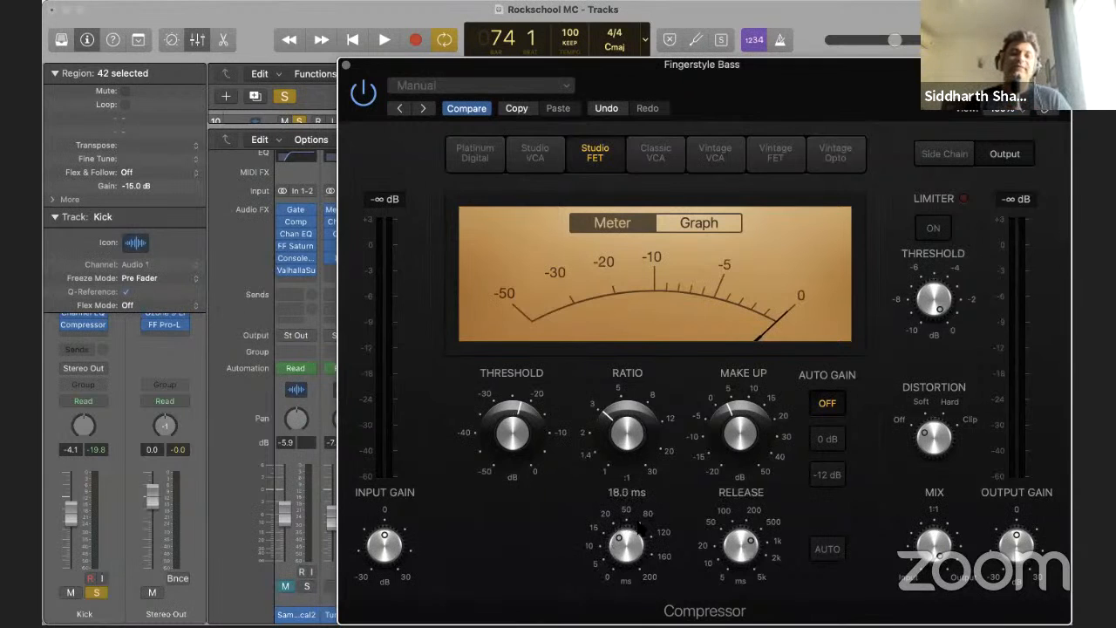
pyautogui.moveTo(744, 544); pyautogui.dragTo(742, 555)
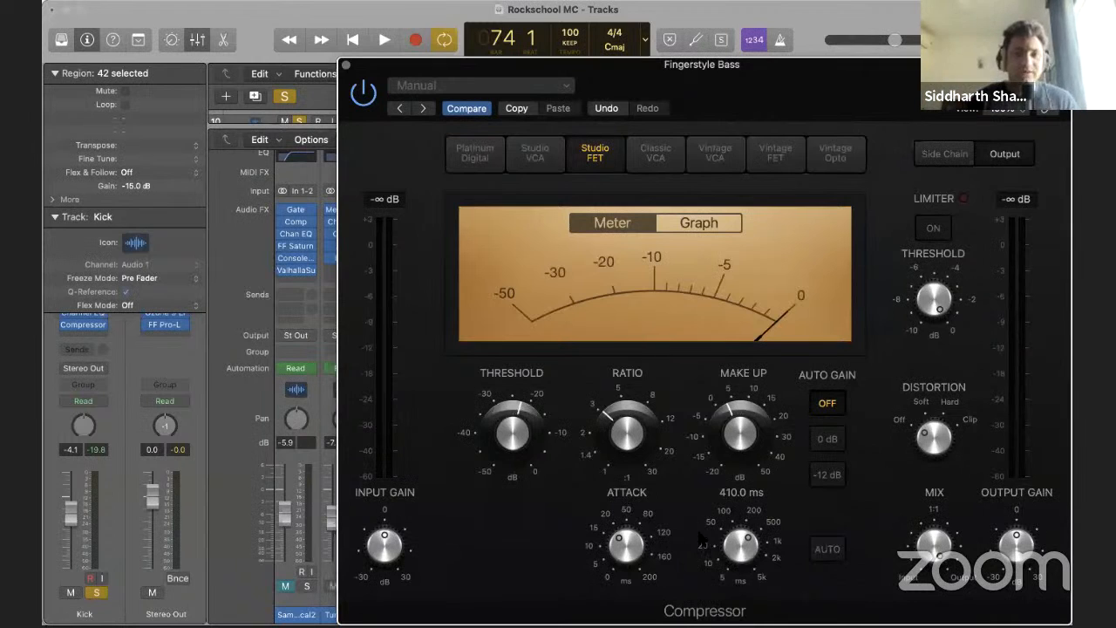
# Lower the bass compressor's threshold to -31.0 dB, reduce its ratio, and set the input gain to +2.0 dB during playback
pyautogui.moveTo(522, 434)
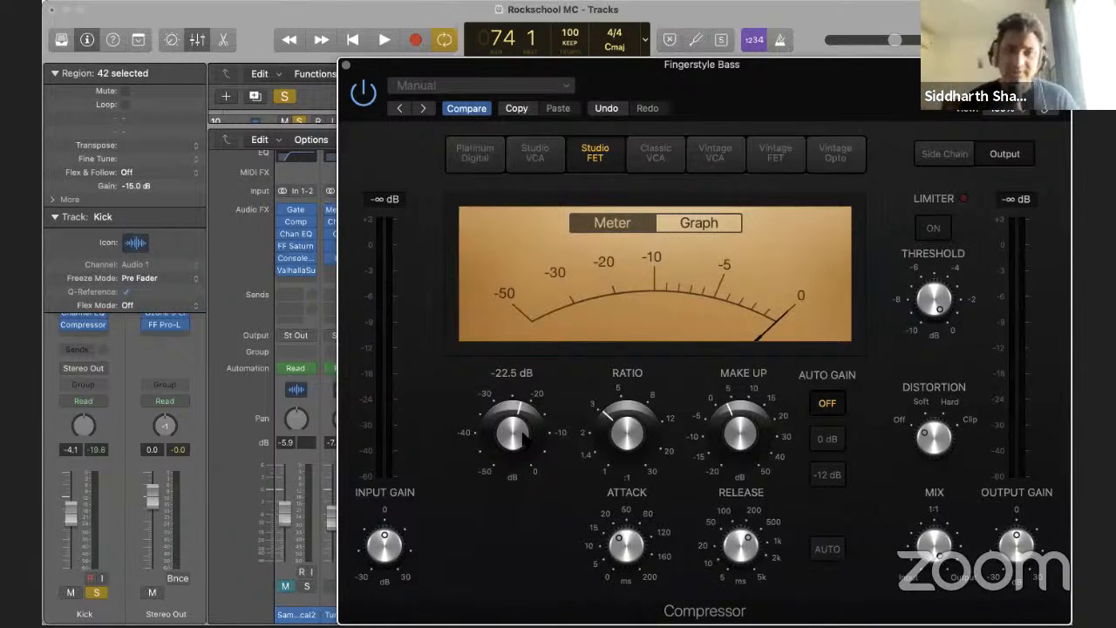
pyautogui.press('space')
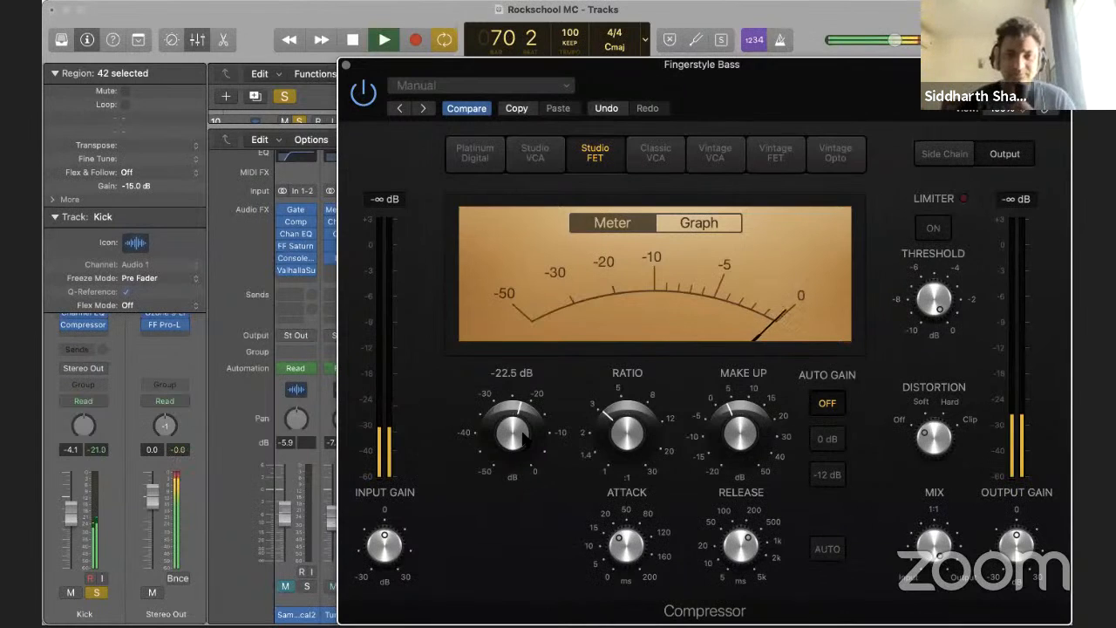
pyautogui.moveTo(523, 438); pyautogui.dragTo(523, 492)
pyautogui.moveTo(637, 439); pyautogui.dragTo(638, 450)
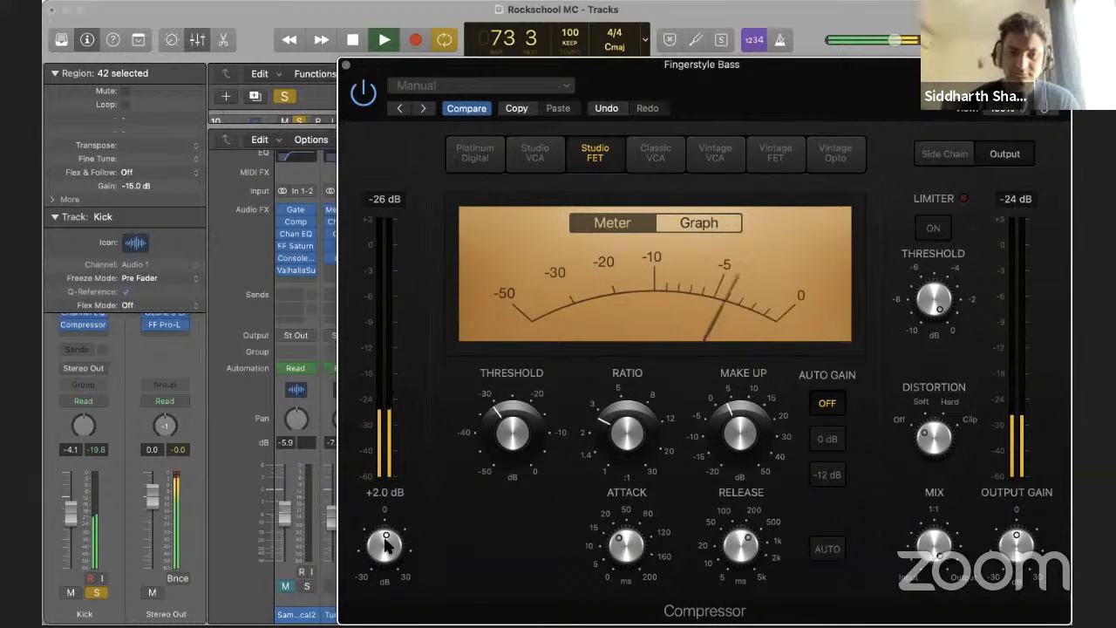
# Try the fastest attack with a very long release on the bass compressor and listen to the gain reduction
pyautogui.moveTo(624, 543); pyautogui.dragTo(625, 558)
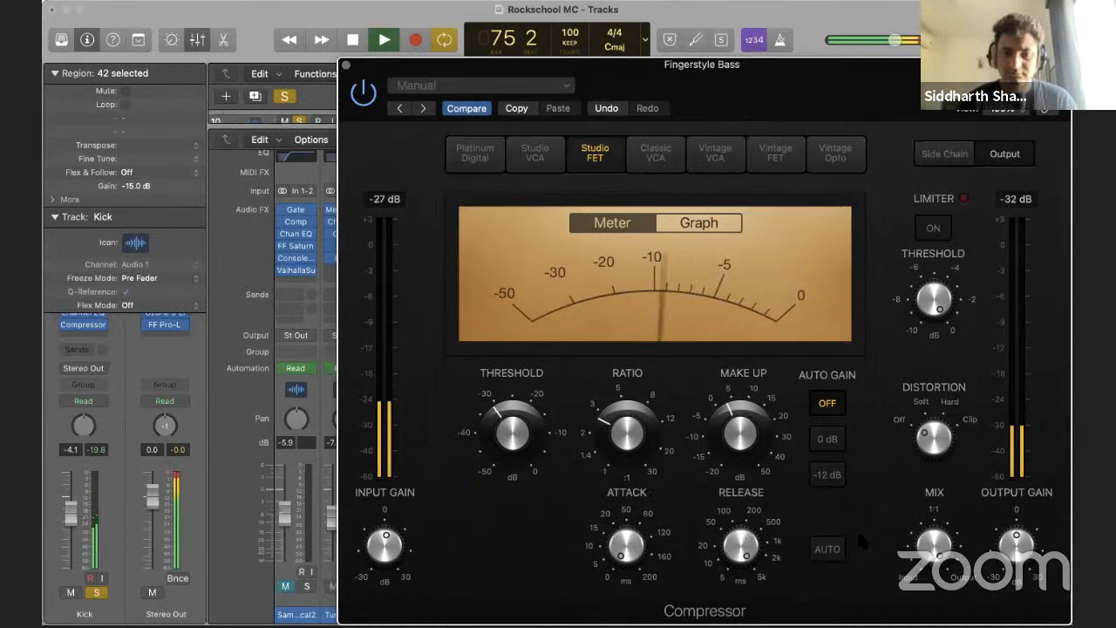
pyautogui.moveTo(744, 549); pyautogui.dragTo(730, 547)
pyautogui.moveTo(626, 545); pyautogui.dragTo(626, 567)
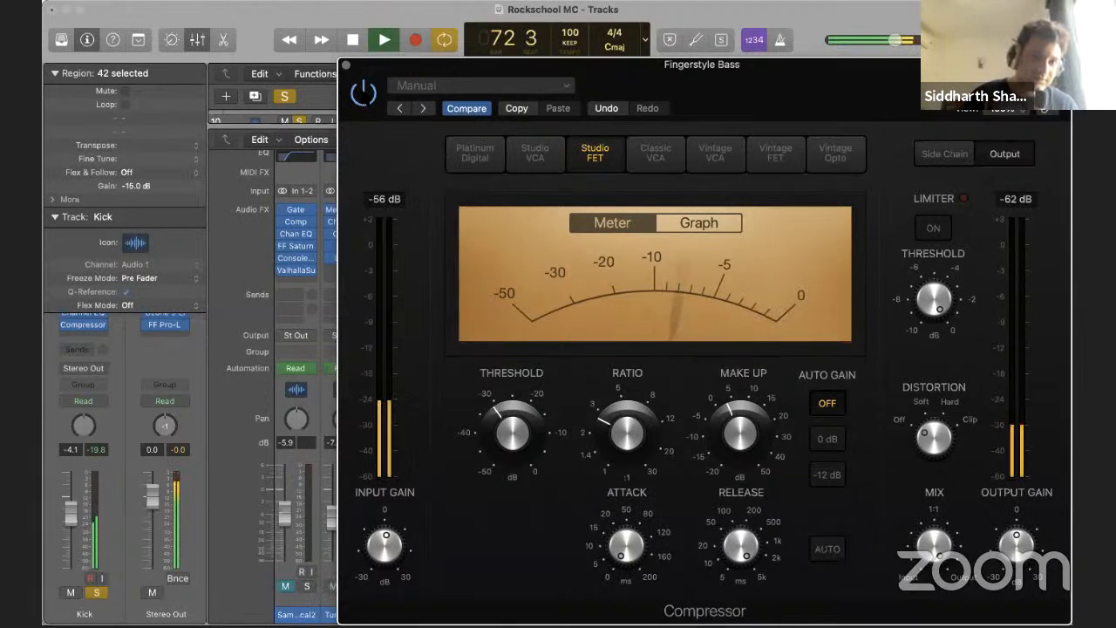
pyautogui.press('space')
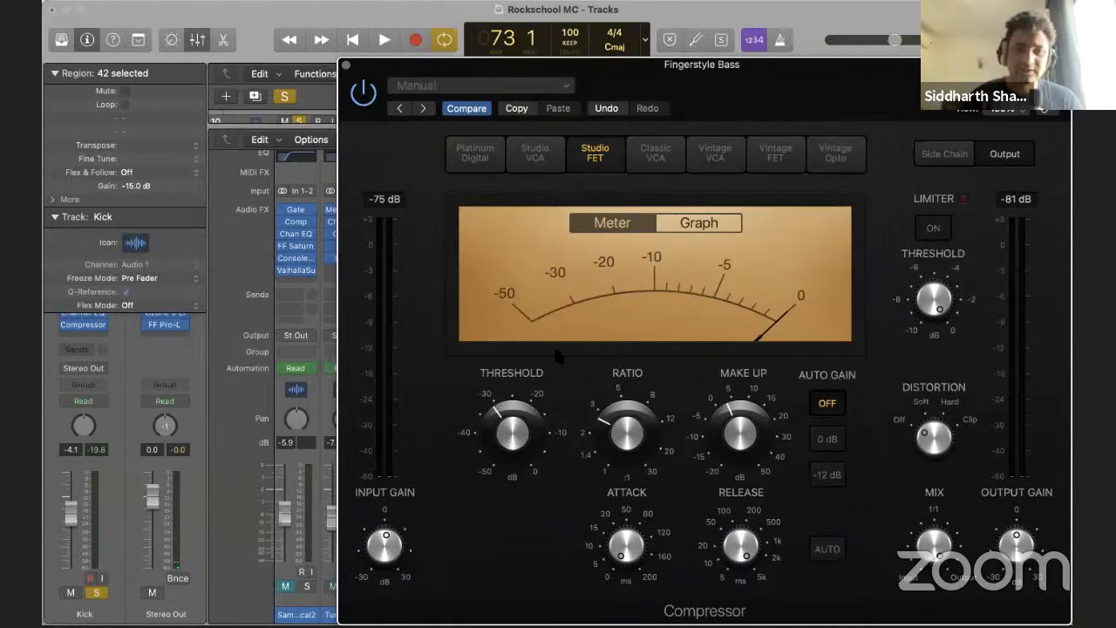
# Raise the bass compressor's attack to between 10 and 15 ms and set its release to 72.0 ms during playback
pyautogui.moveTo(615, 541)
pyautogui.moveTo(615, 541); pyautogui.dragTo(602, 498)
pyautogui.press('space')
pyautogui.moveTo(634, 551); pyautogui.dragTo(634, 549)
pyautogui.moveTo(747, 552); pyautogui.dragTo(744, 602)
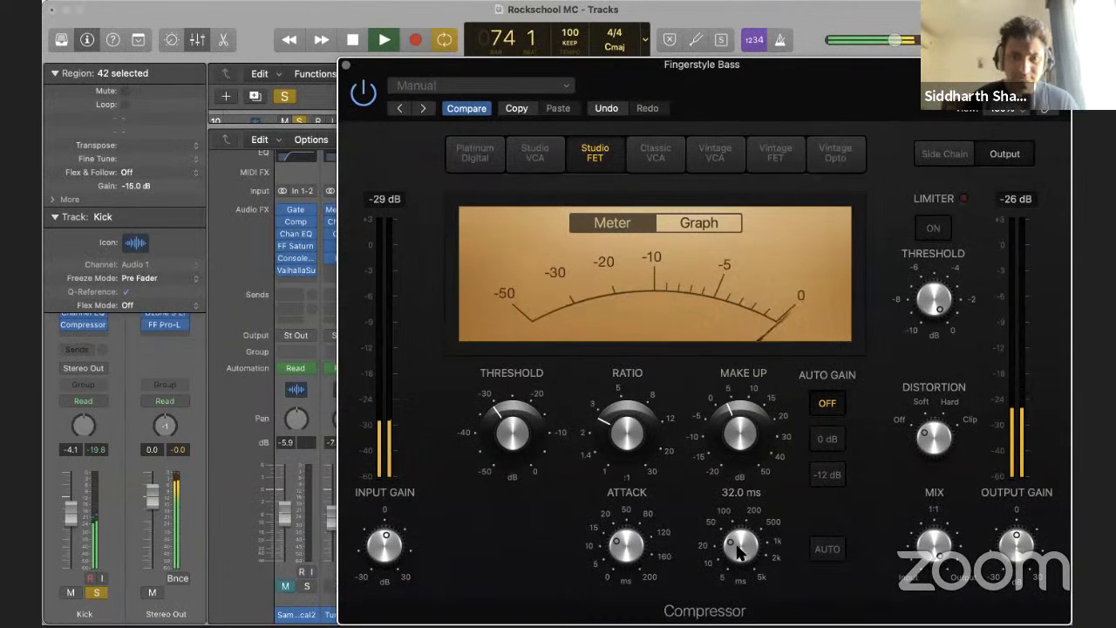
pyautogui.moveTo(737, 550); pyautogui.dragTo(733, 536)
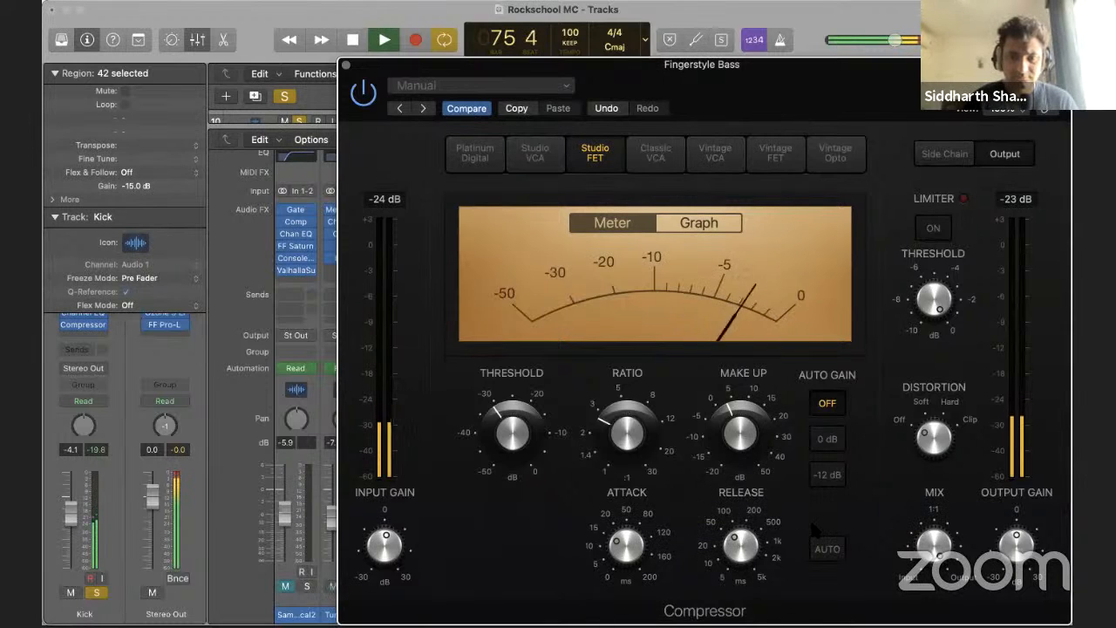
pyautogui.press('space')
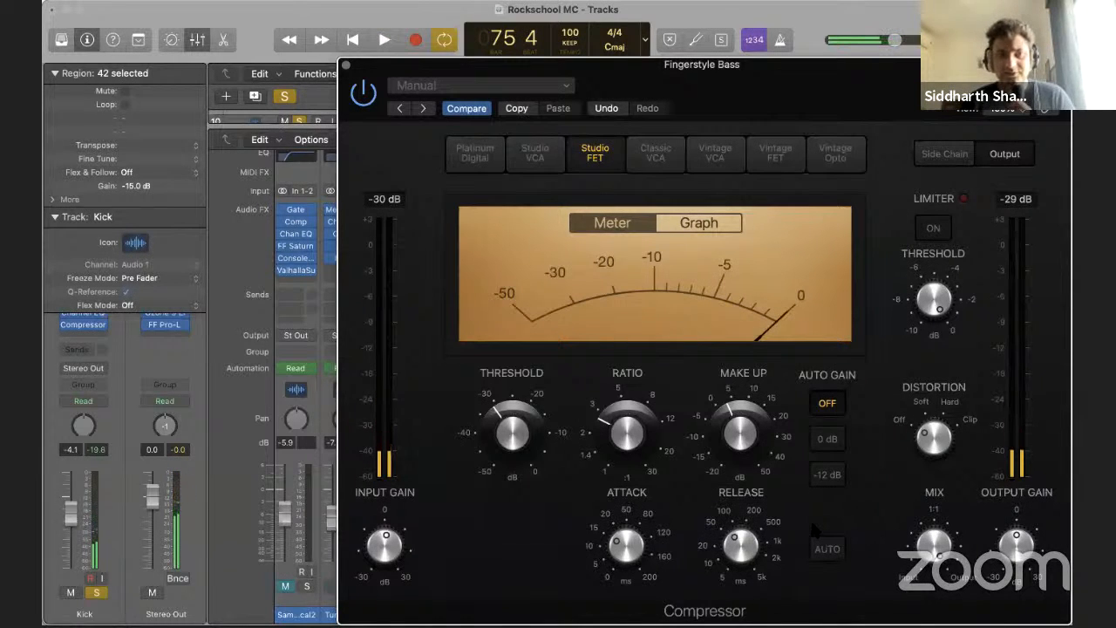
# Try a 64.0 ms release and a 1400 ms release on the bass compressor, comparing them against the loop
pyautogui.moveTo(747, 551)
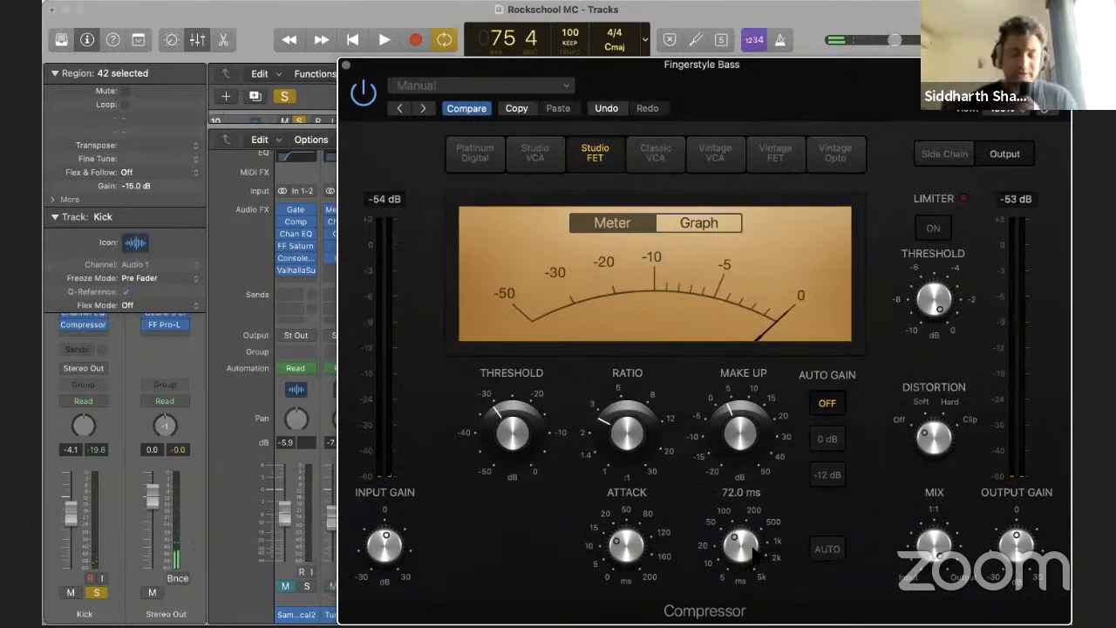
pyautogui.moveTo(742, 555); pyautogui.dragTo(746, 551)
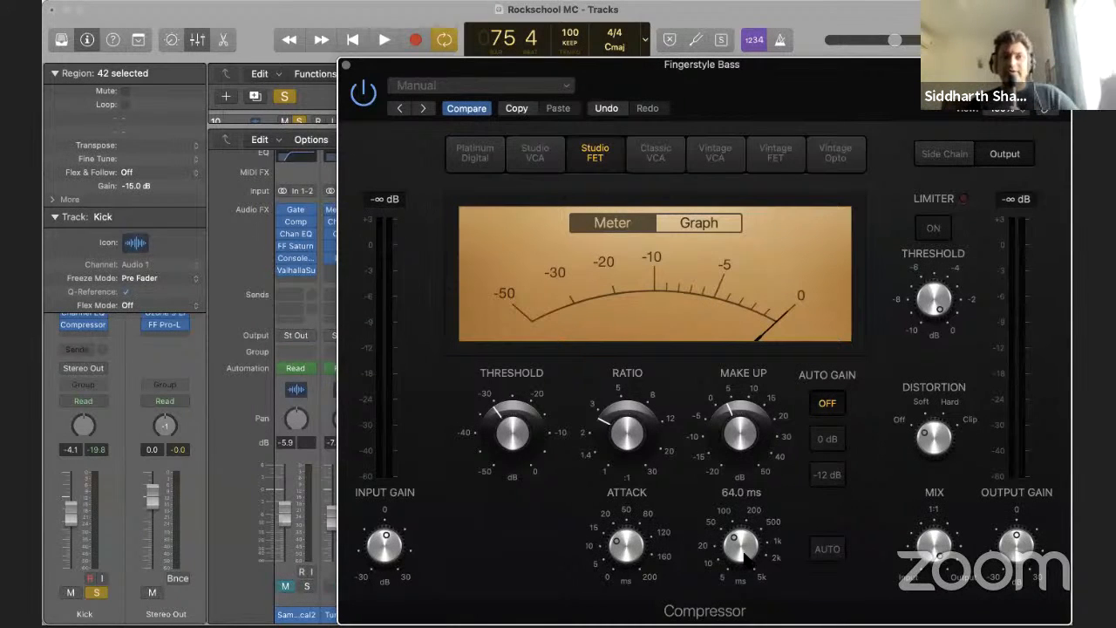
pyautogui.moveTo(613, 544)
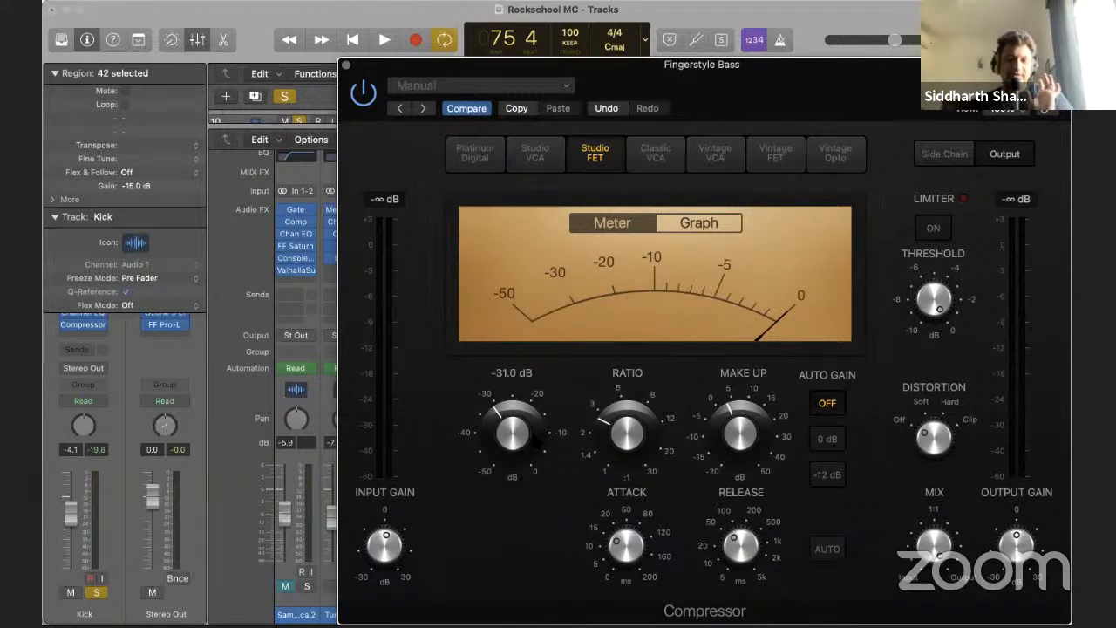
pyautogui.moveTo(761, 558)
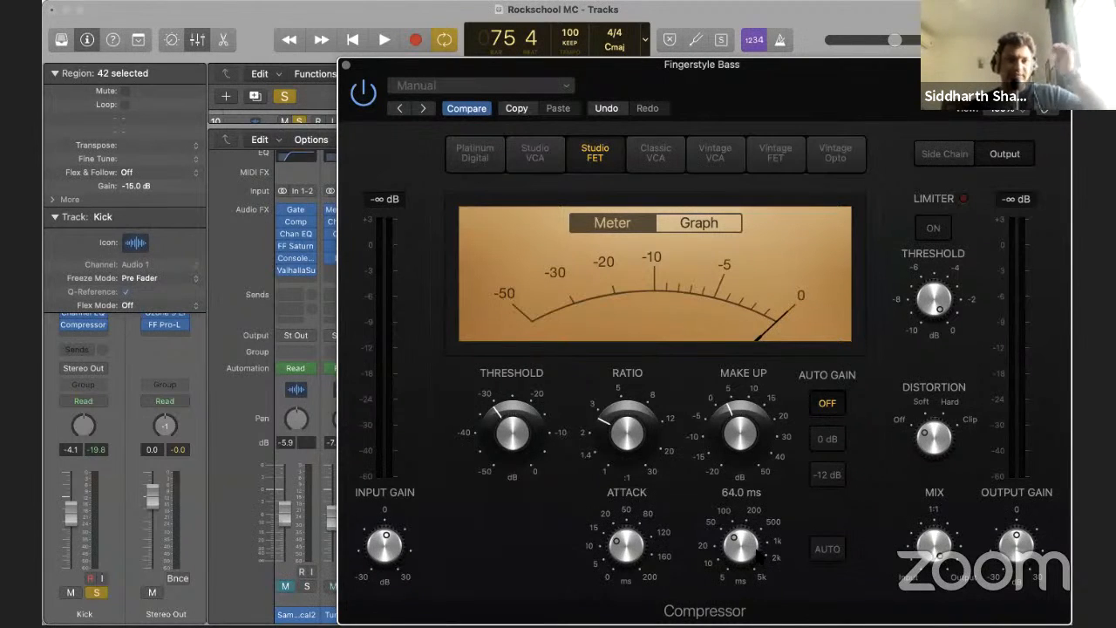
pyautogui.press('space')
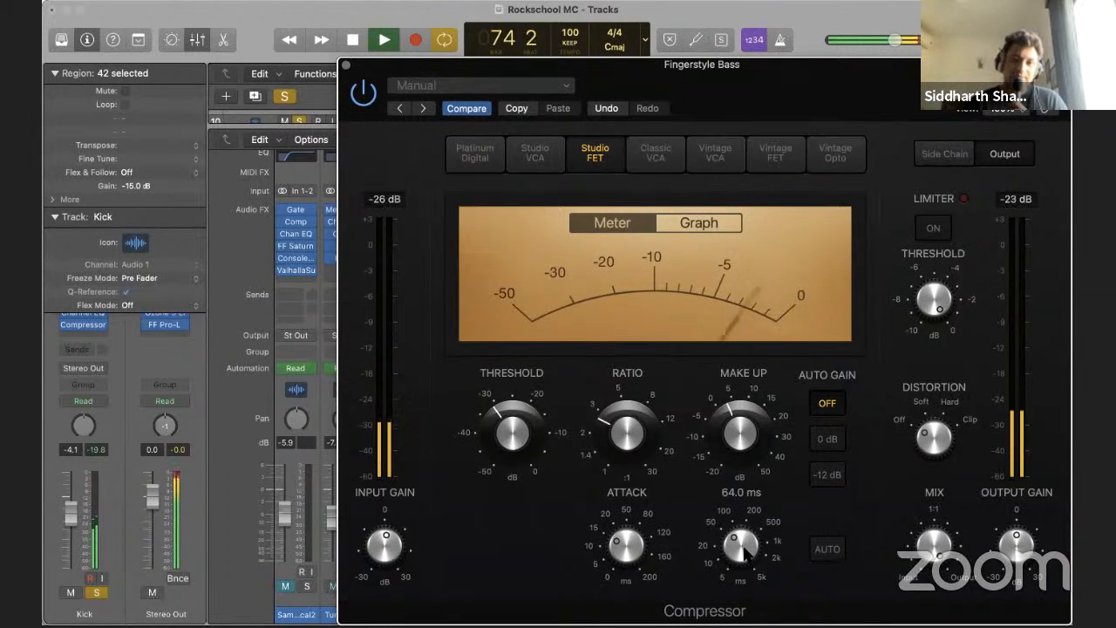
pyautogui.moveTo(734, 541); pyautogui.dragTo(737, 493)
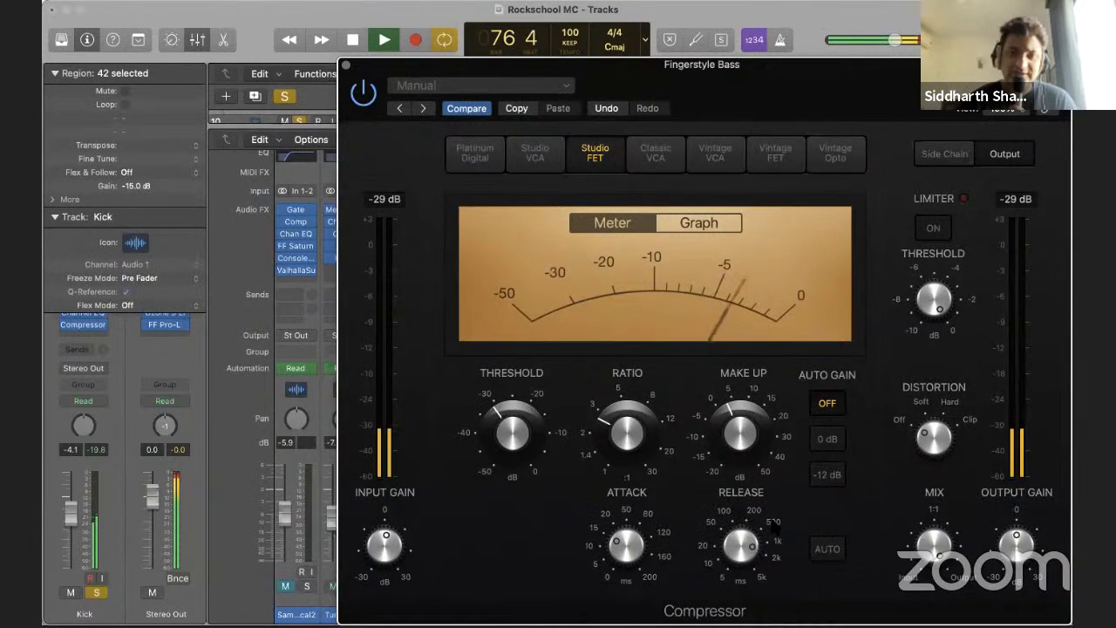
pyautogui.press('space')
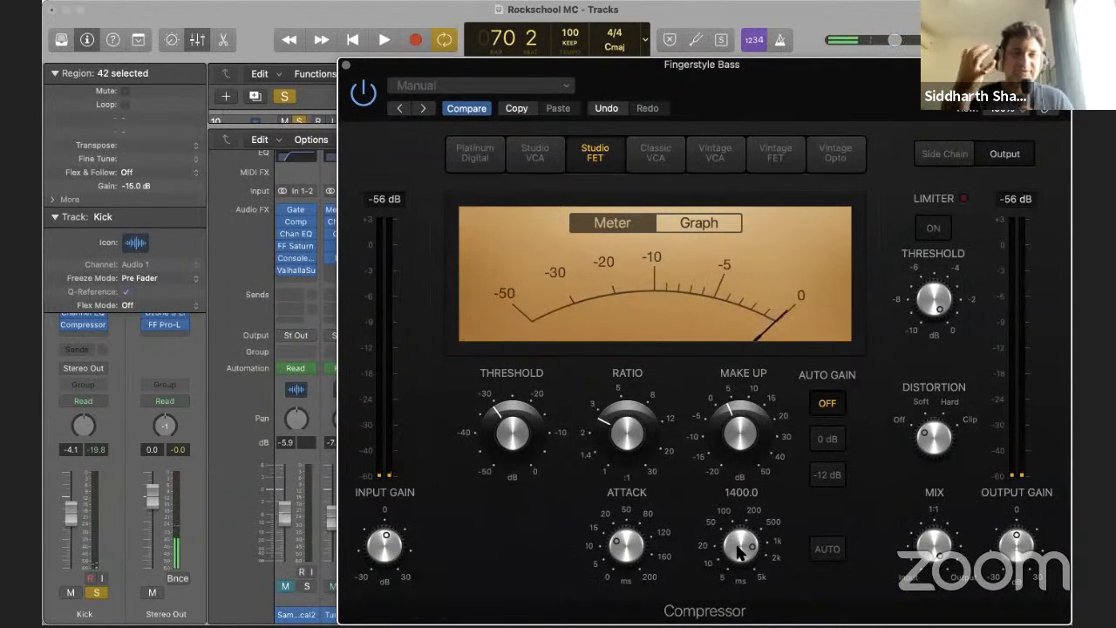
# Set the bass compressor's release to 38.0 ms and play the loop briefly to check it
pyautogui.moveTo(738, 547); pyautogui.dragTo(738, 602)
pyautogui.moveTo(740, 541); pyautogui.dragTo(743, 556)
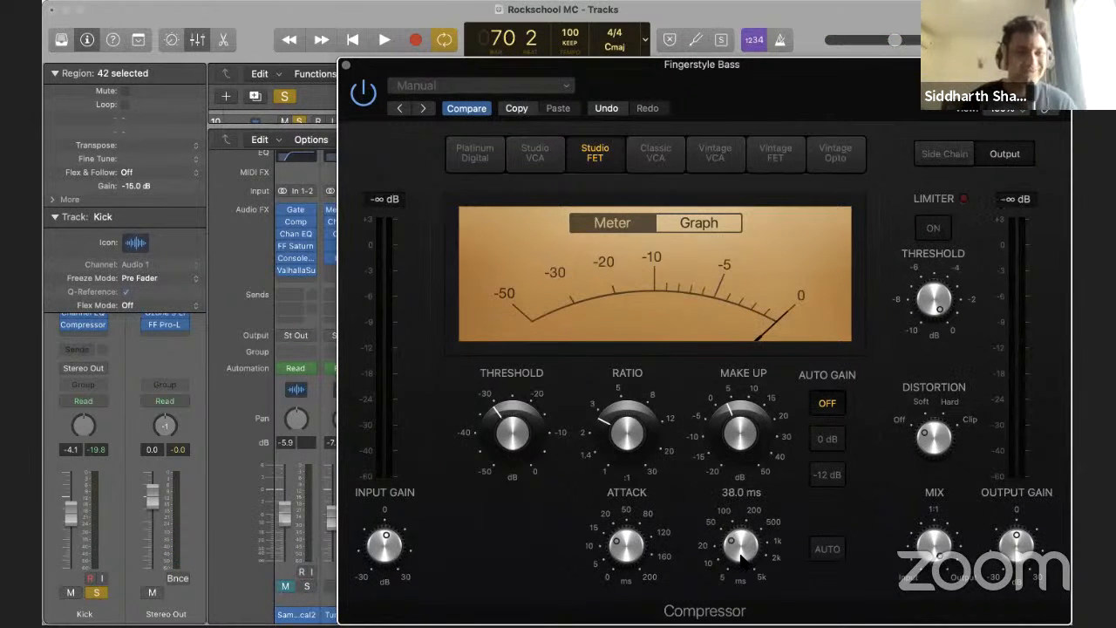
pyautogui.press('space')
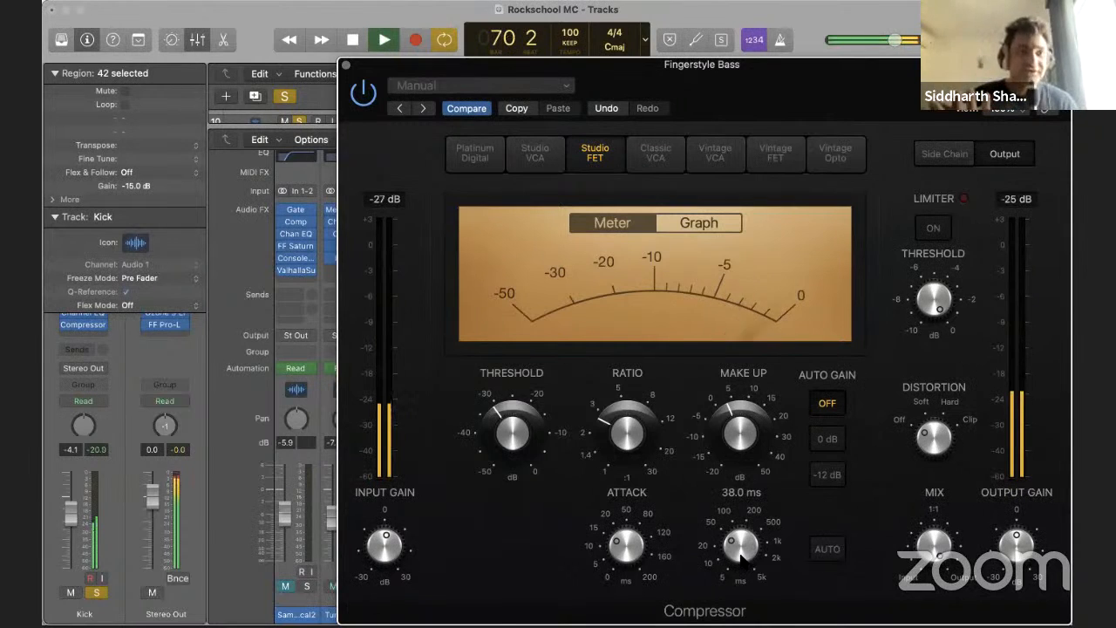
pyautogui.press('space')
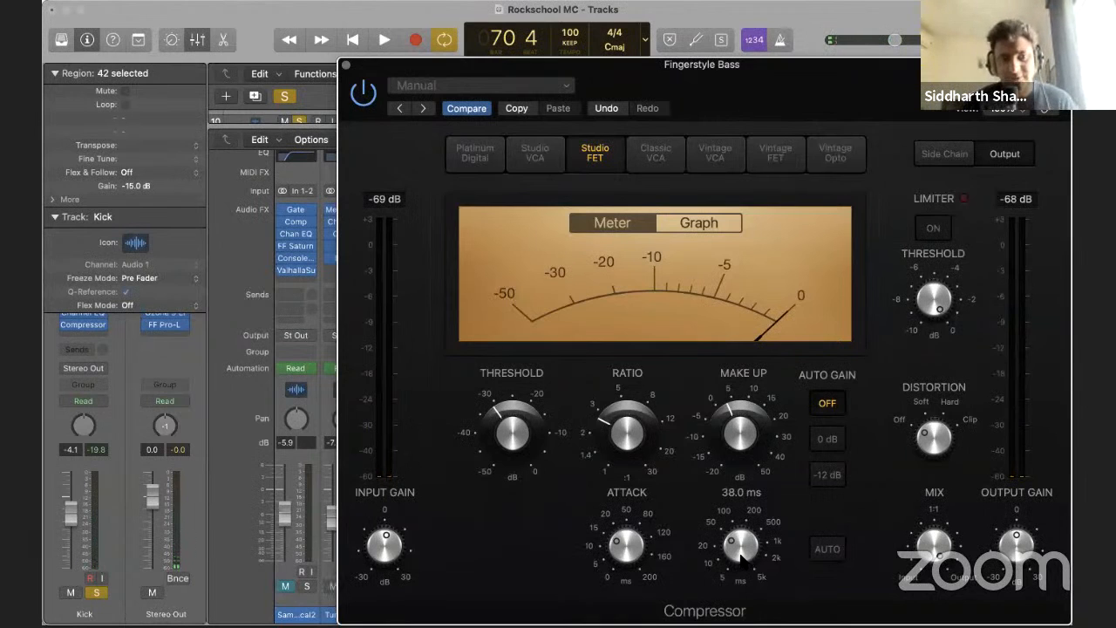
# Raise the bass compressor's release to 45.0 ms while playing the loop
pyautogui.press('space')
pyautogui.scroll(1, 740, 545)
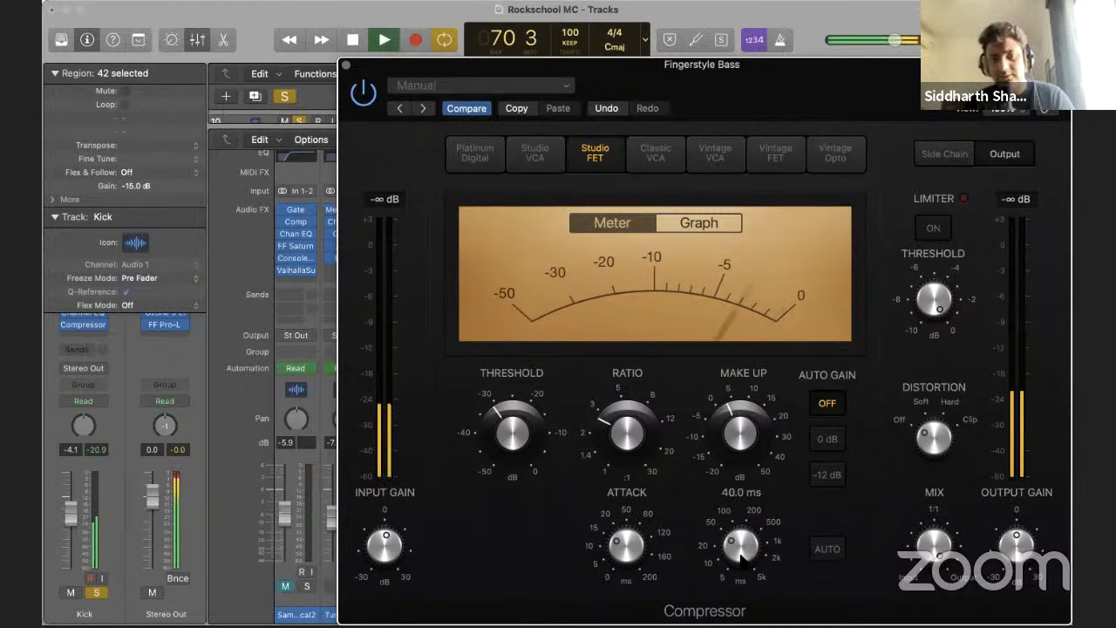
pyautogui.scroll(1, 739, 545)
pyautogui.press('space')
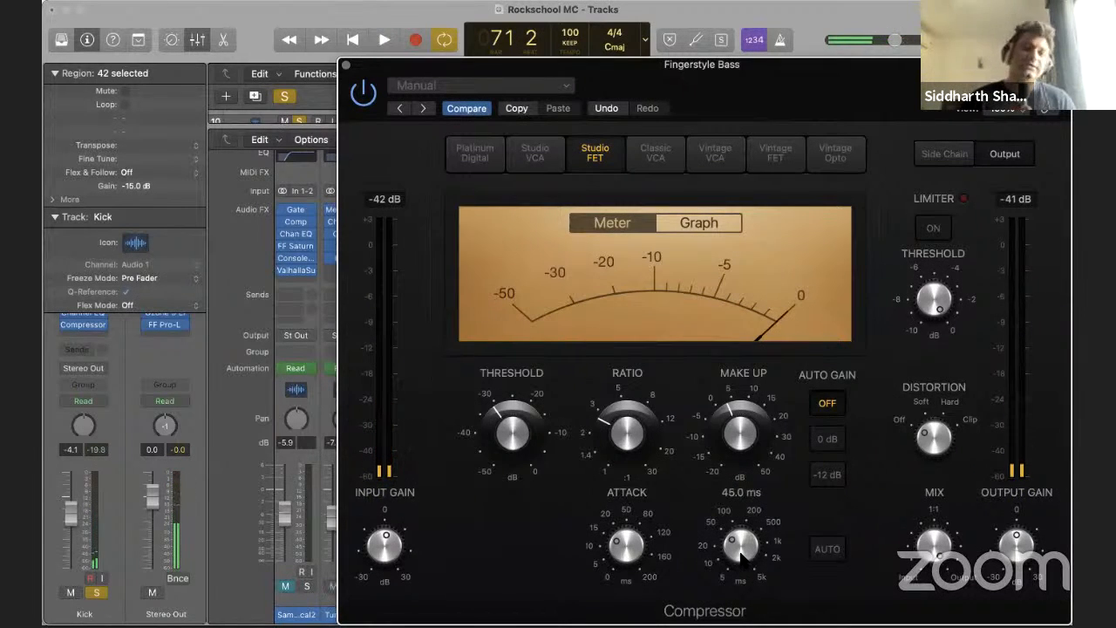
# Compare the bass compressor's automatic release switched on and off against the playing loop
pyautogui.click(824, 550)
pyautogui.press('space')
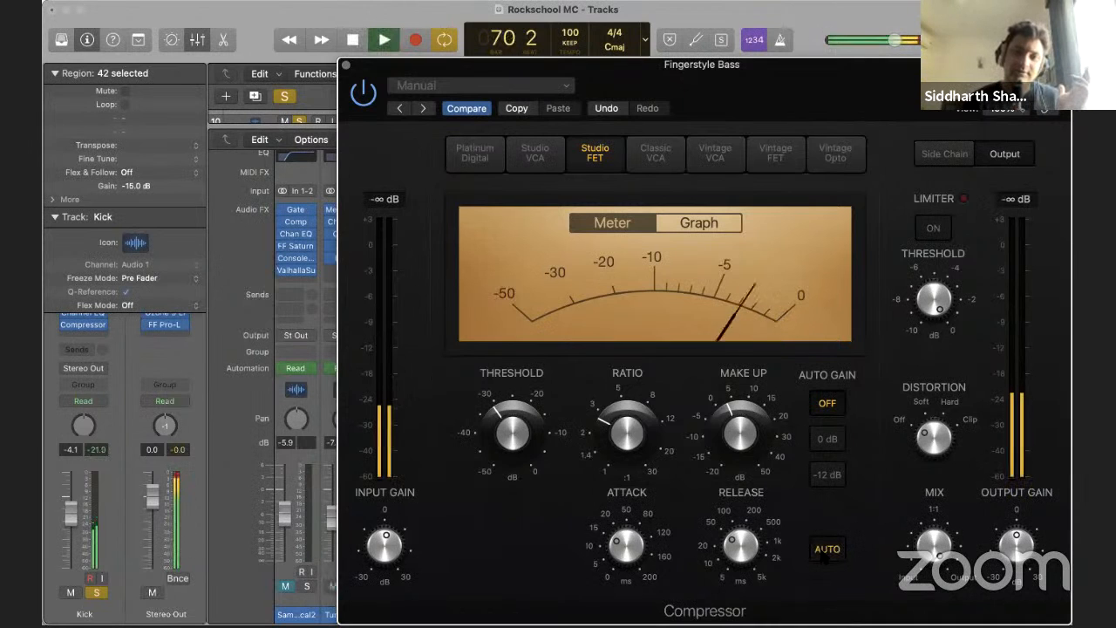
pyautogui.click(826, 549)
pyautogui.press('space')
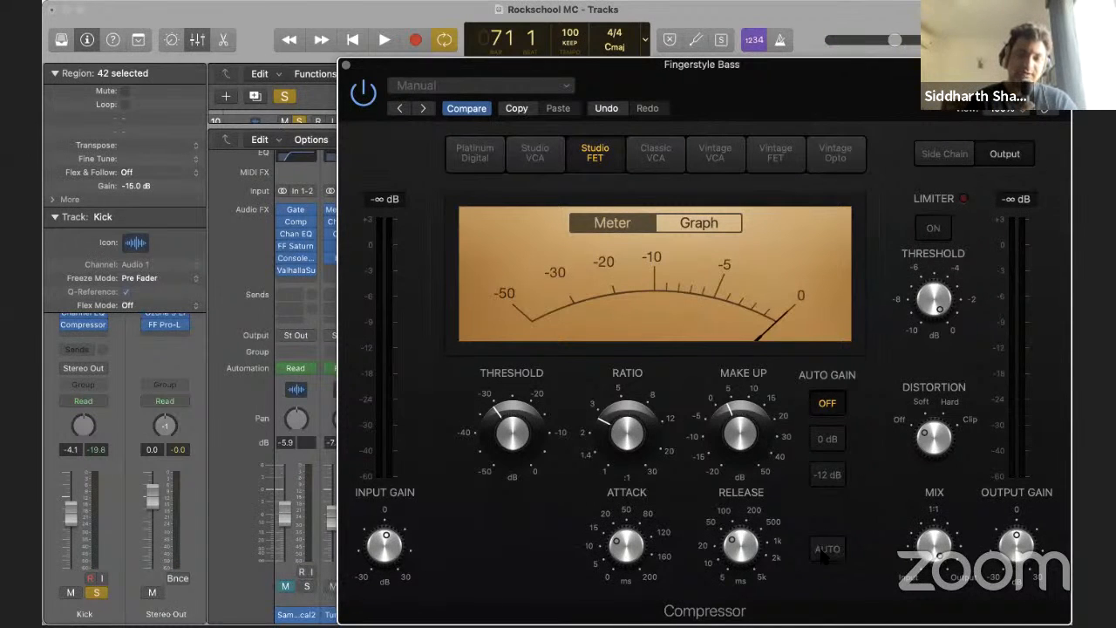
pyautogui.press('space')
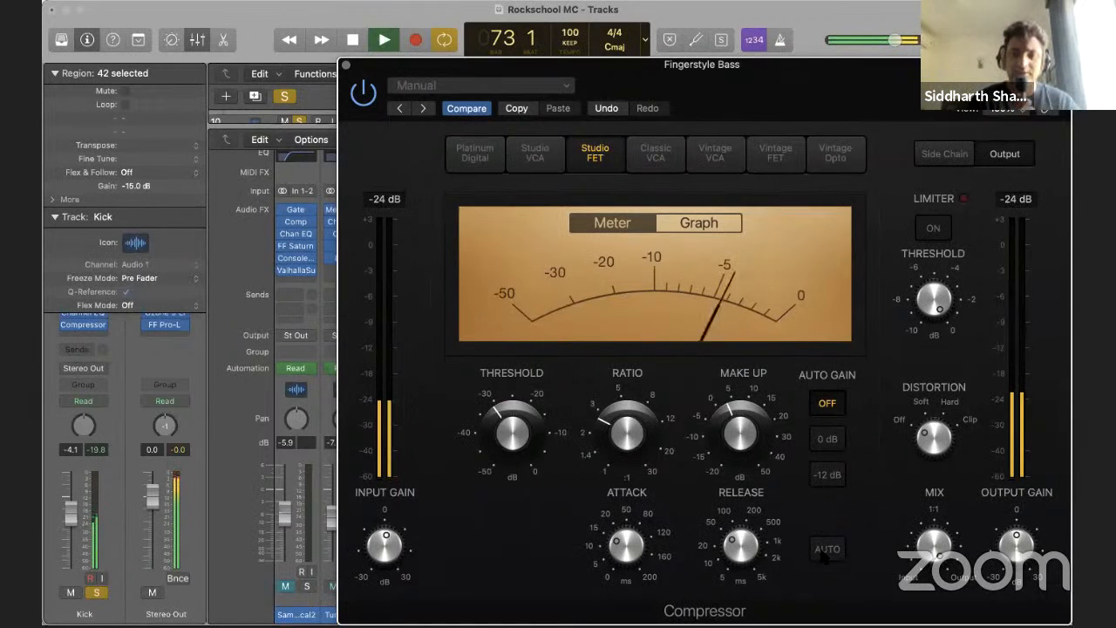
pyautogui.click(824, 553)
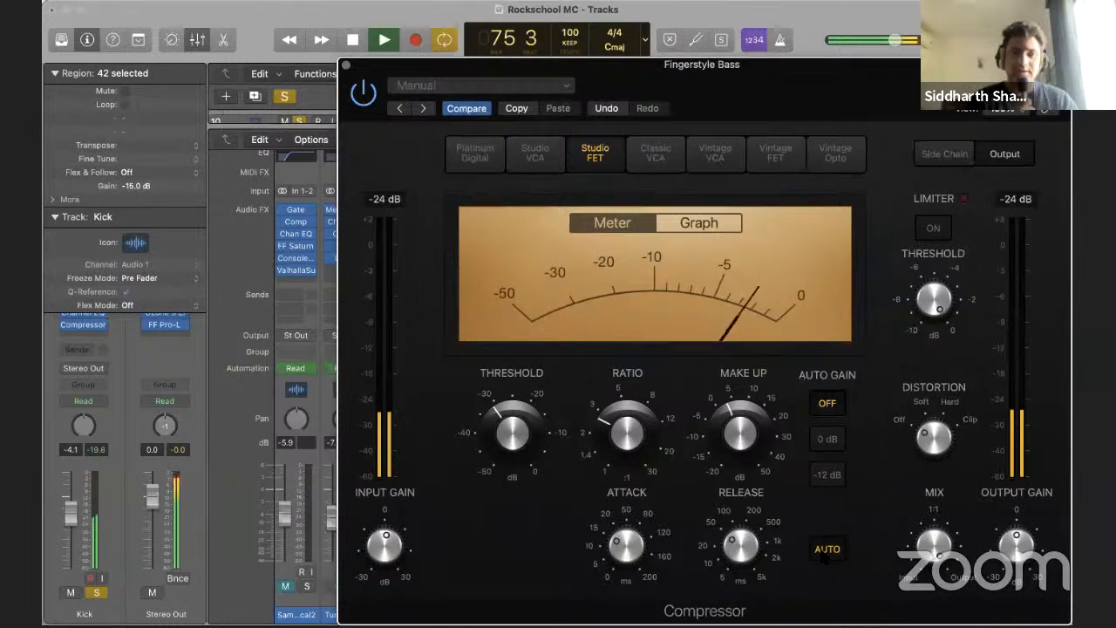
pyautogui.press('space')
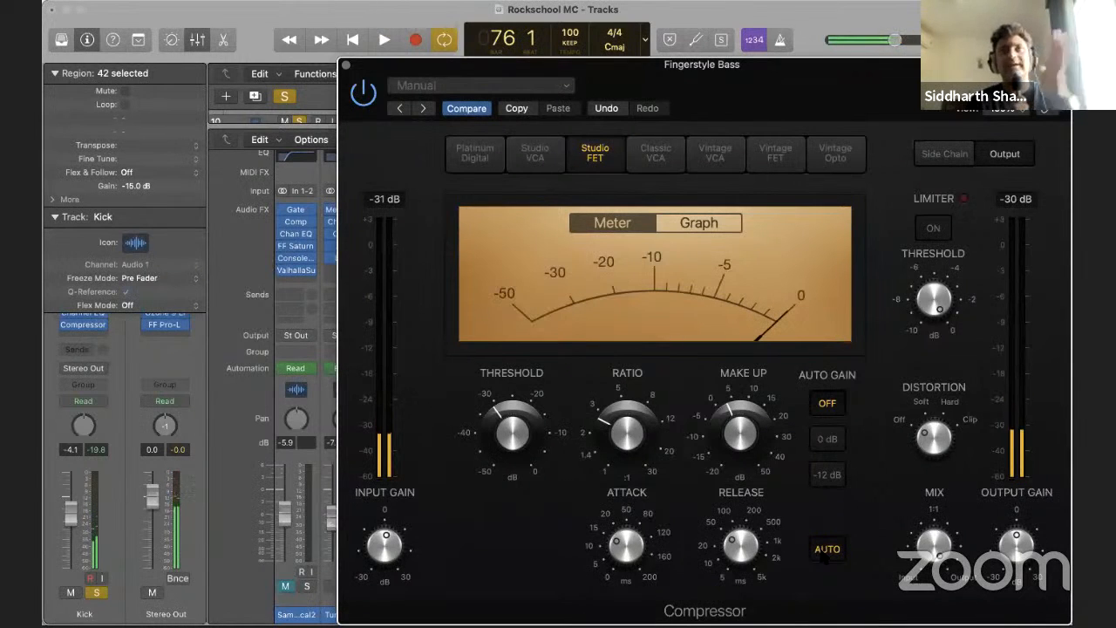
pyautogui.click(828, 556)
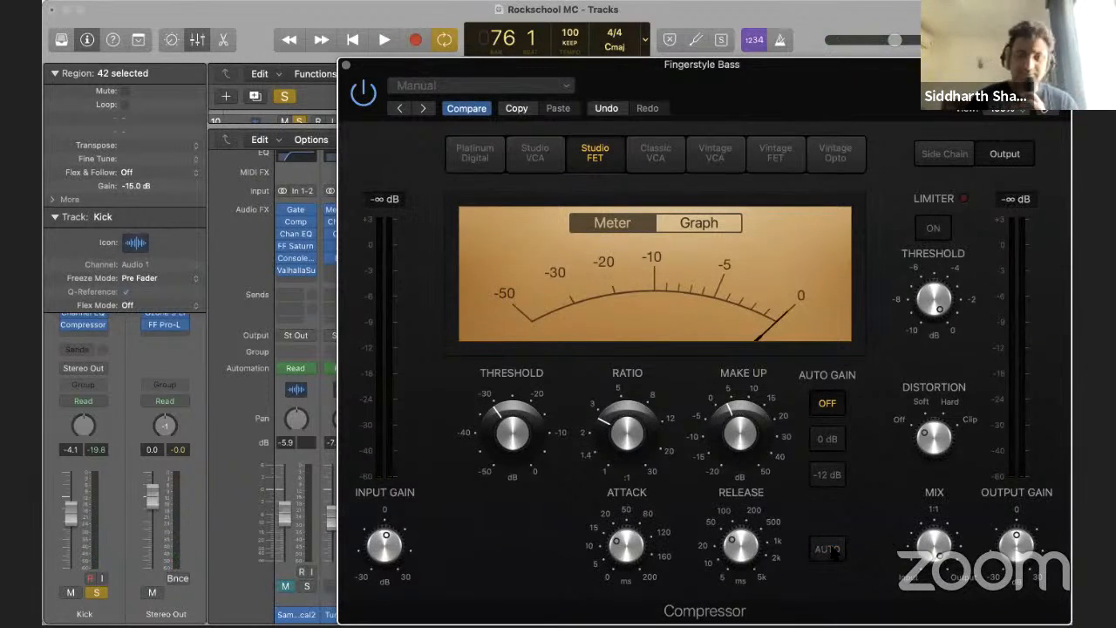
# Look at the bass compressor's side-chain settings during playback, return to its output settings and close the compressor
pyautogui.press('space')
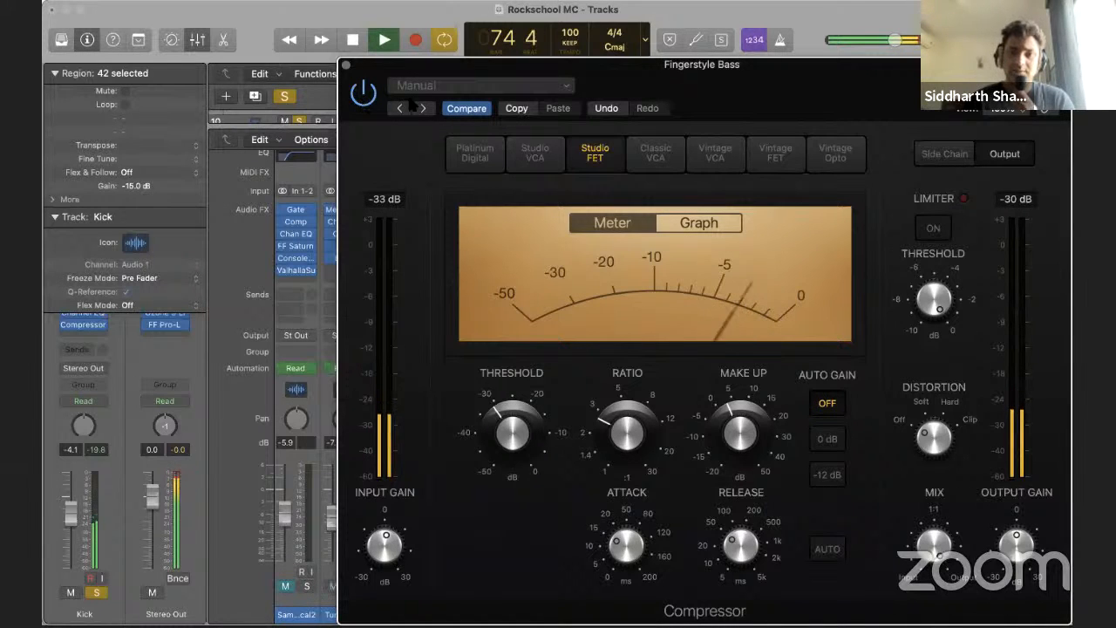
pyautogui.click(946, 154)
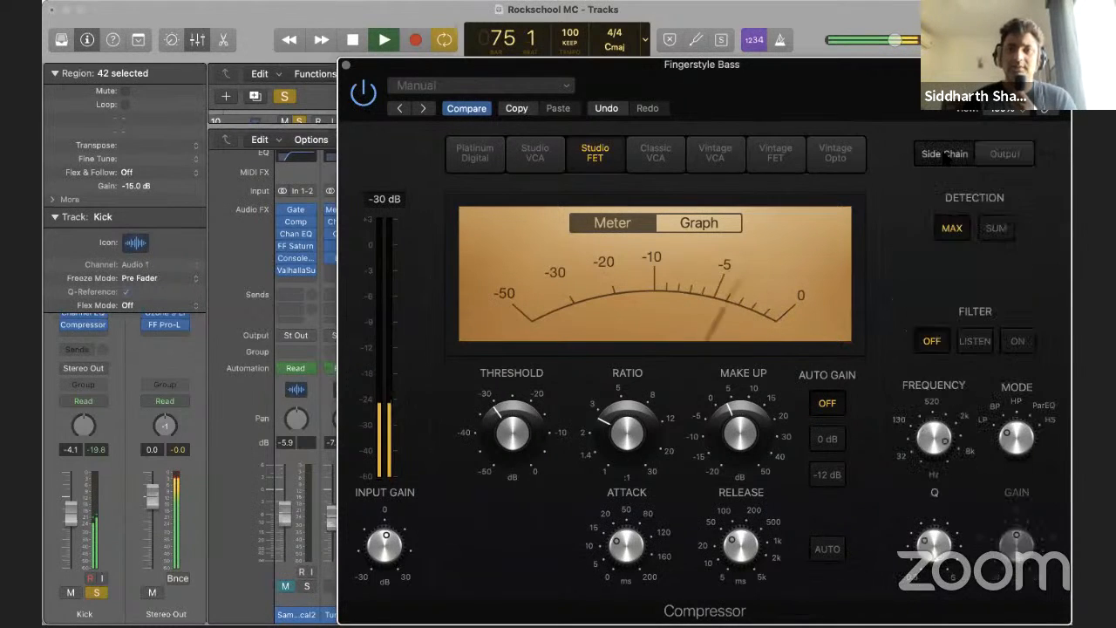
pyautogui.click(1004, 154)
pyautogui.click(346, 64)
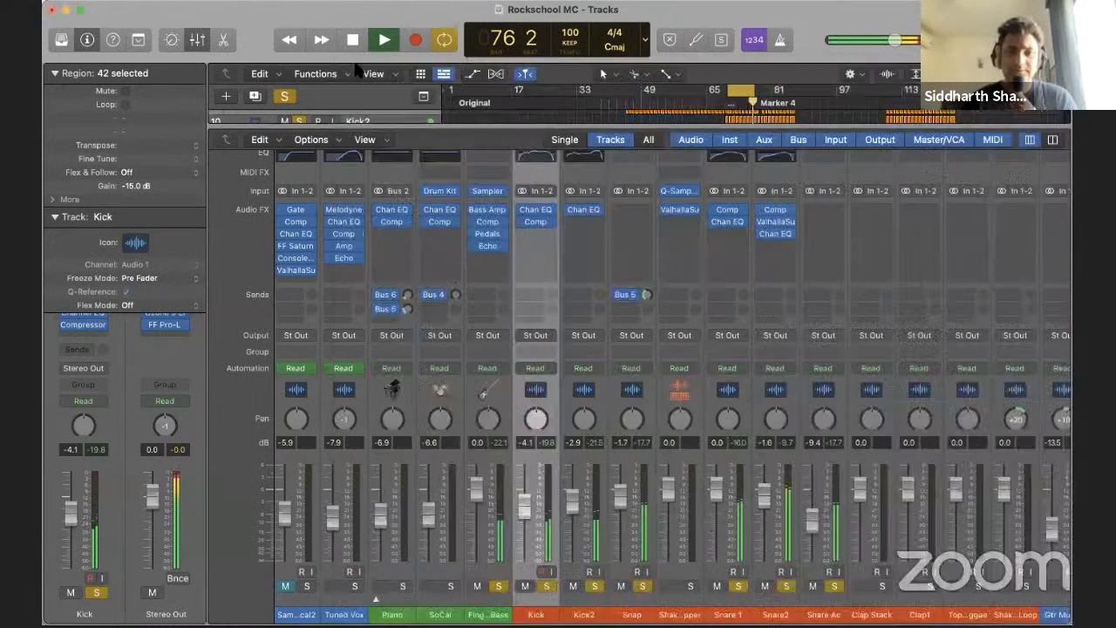
pyautogui.press('space')
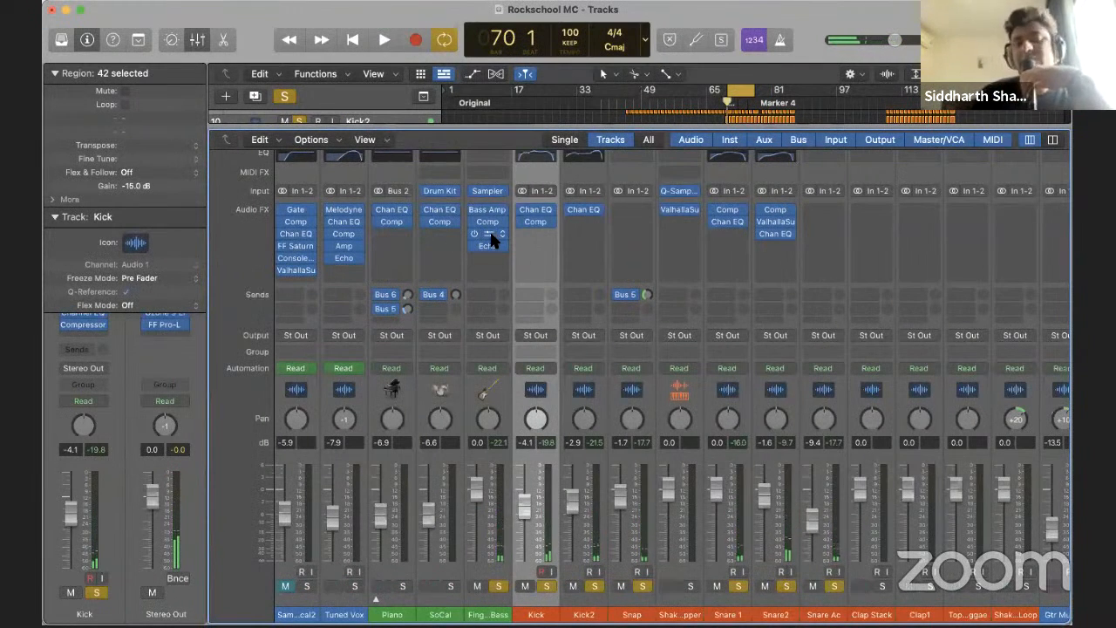
pyautogui.moveTo(505, 233)
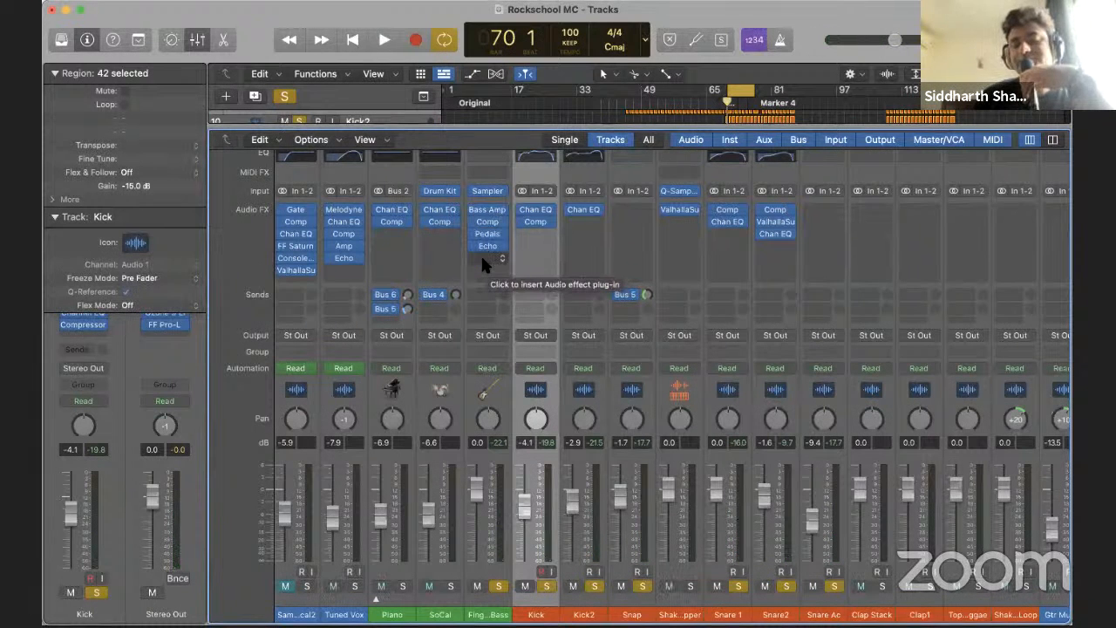
pyautogui.click(484, 262)
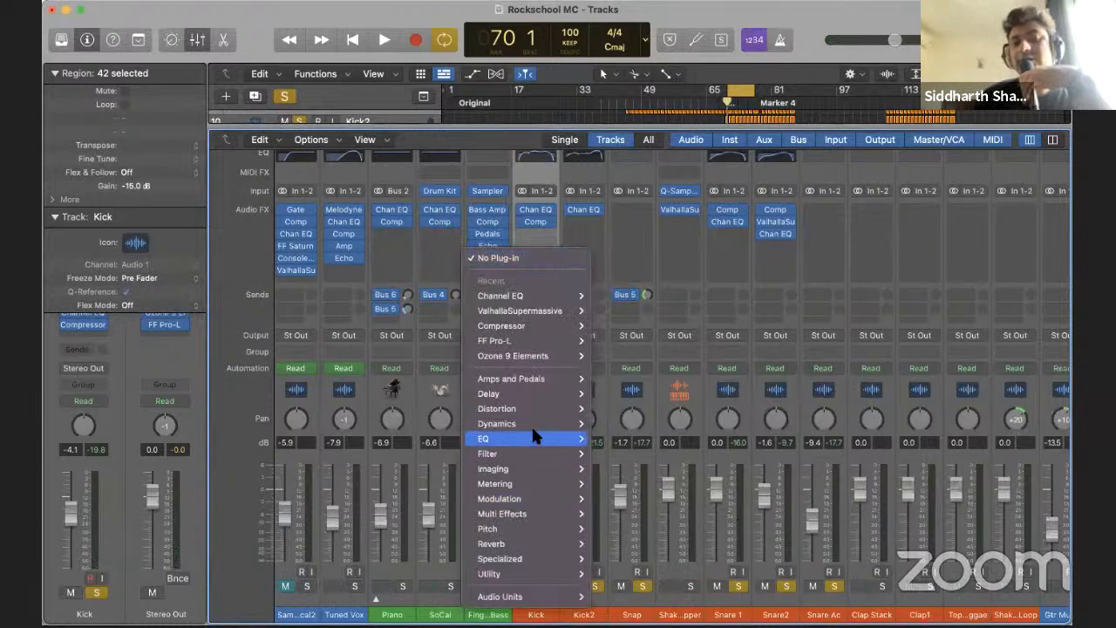
pyautogui.moveTo(533, 430)
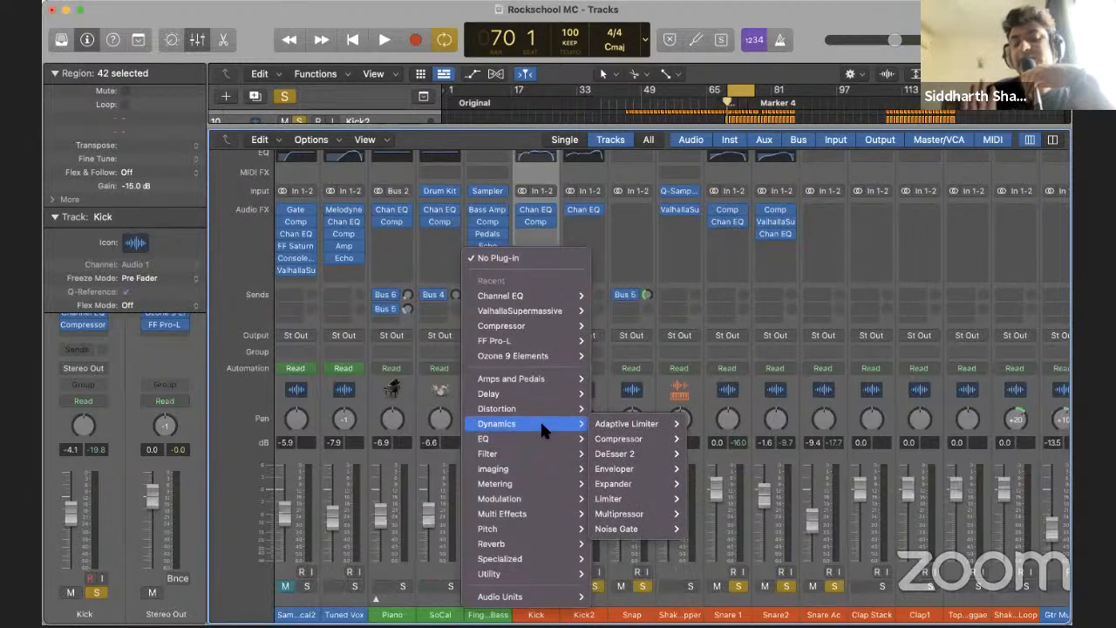
pyautogui.click(657, 270)
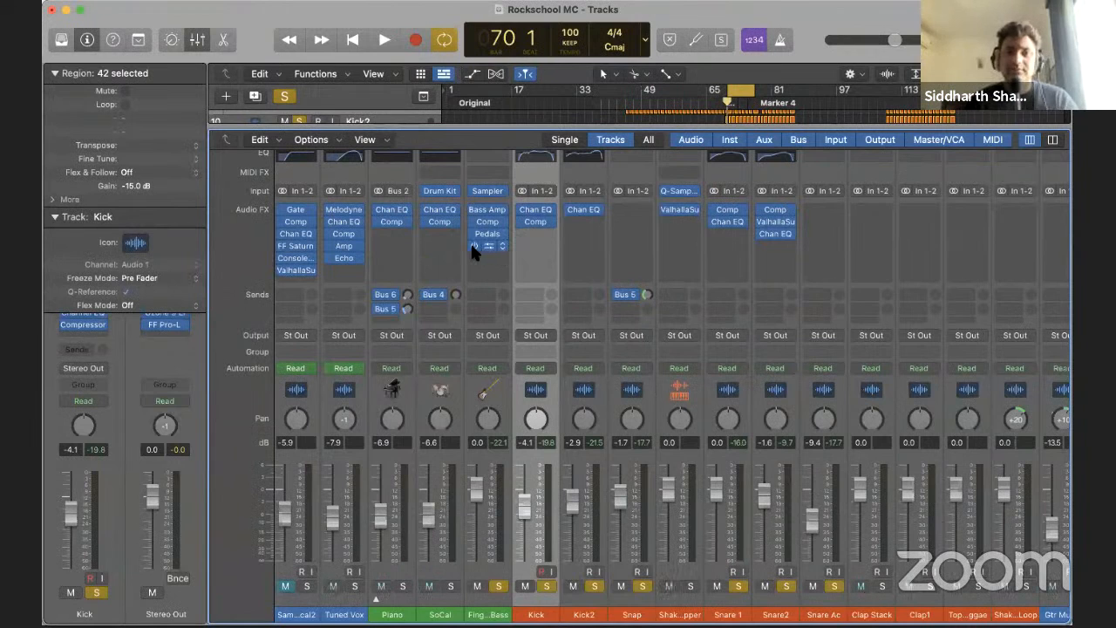
# Remove the Pedals and Echo effects from the Fingerstyle Bass channel during playback and solo only that channel
pyautogui.press('space')
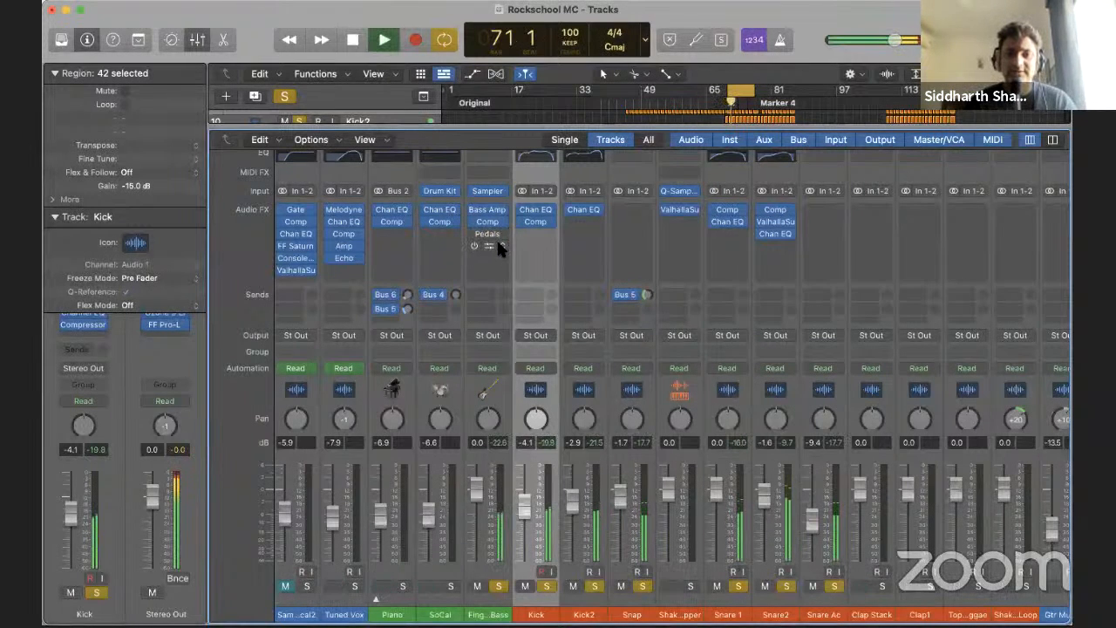
pyautogui.click(501, 248)
pyautogui.click(514, 270)
pyautogui.click(506, 235)
pyautogui.click(506, 258)
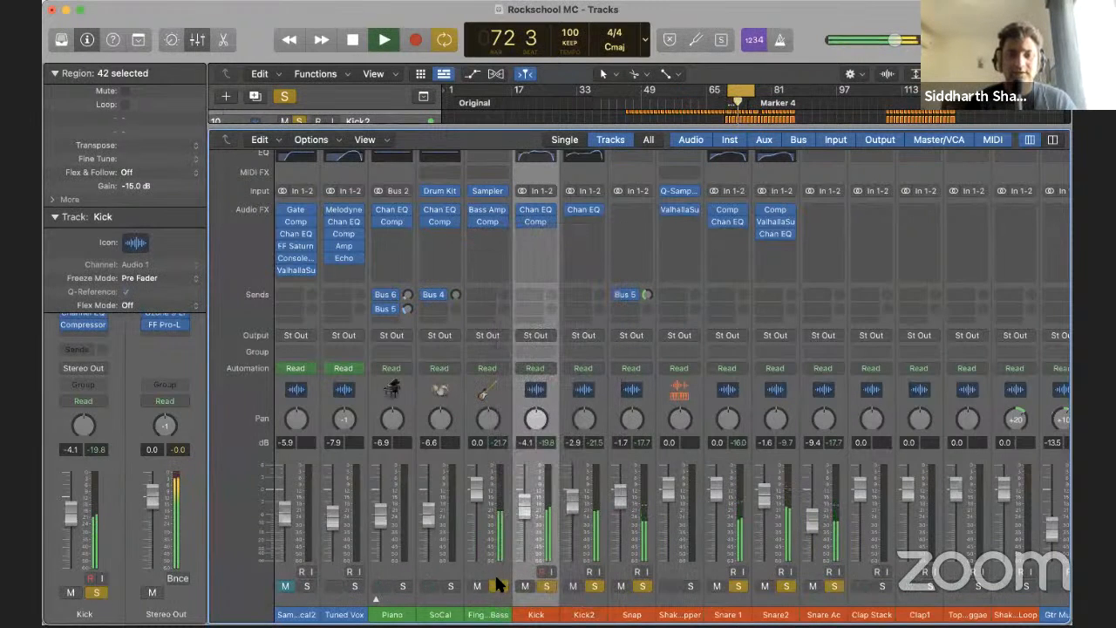
pyautogui.click(497, 586)
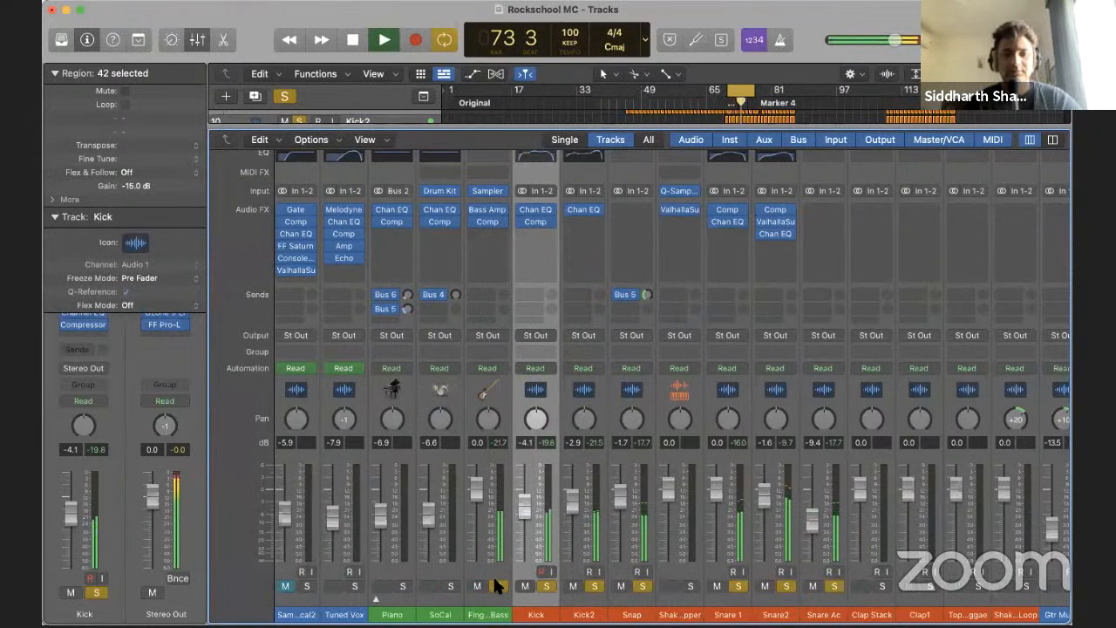
pyautogui.click(498, 586)
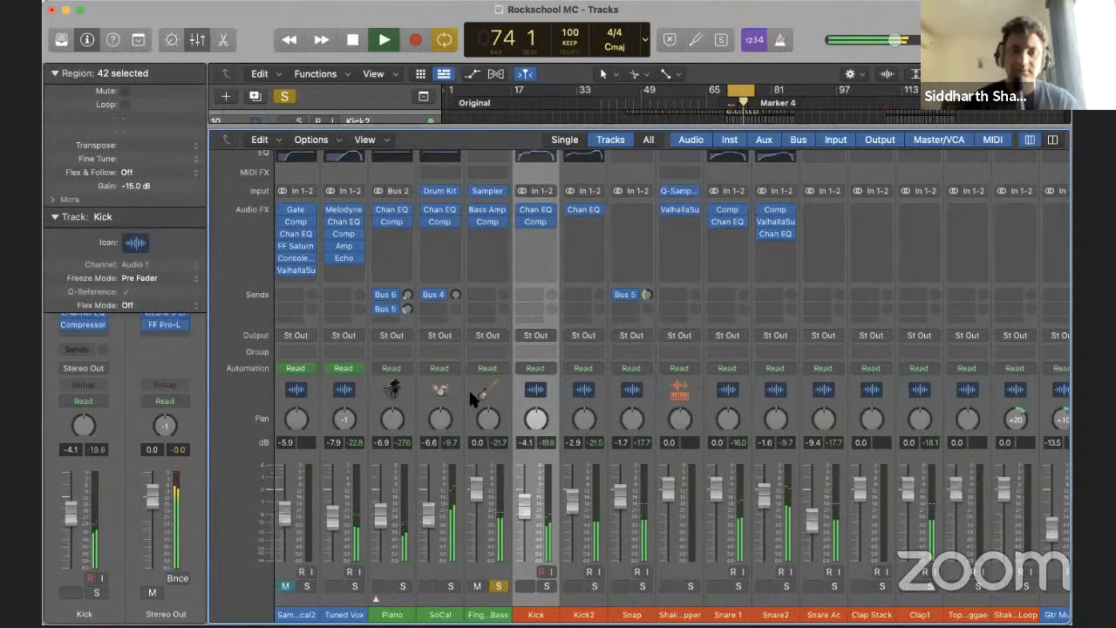
# Insert a Spreader after the compressor on the Fingerstyle Bass and lower its Mix to 14%
pyautogui.click(486, 233)
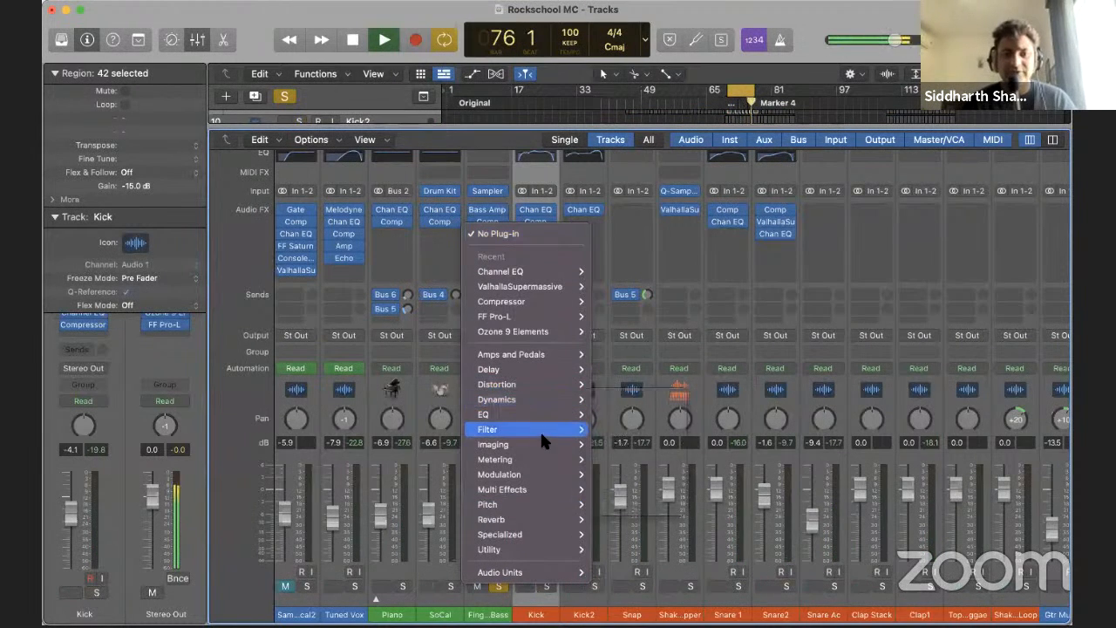
pyautogui.moveTo(541, 474)
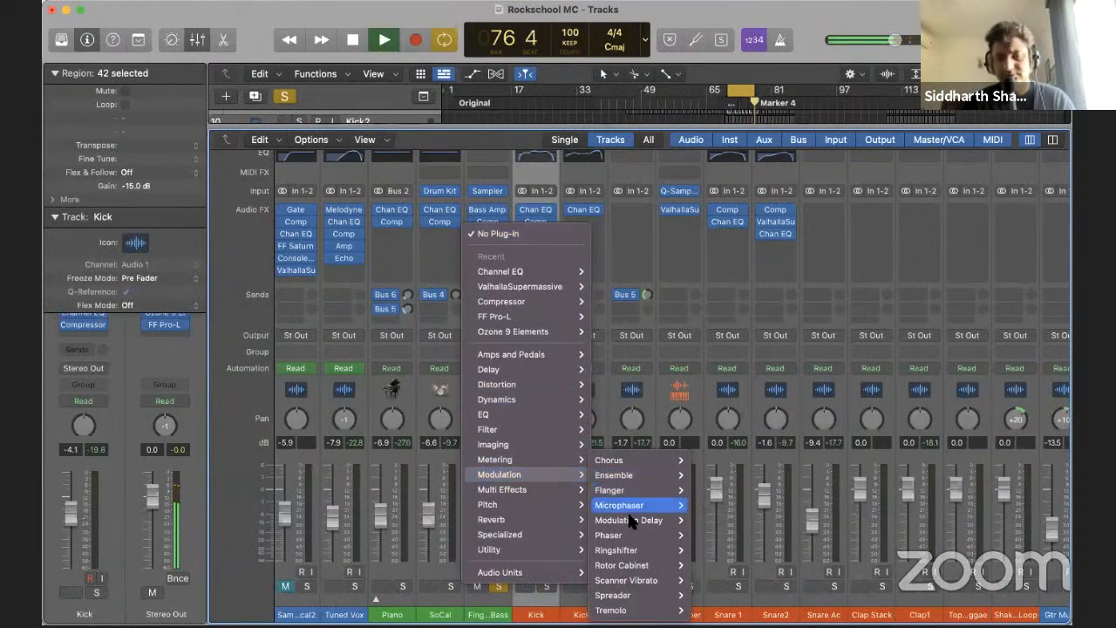
pyautogui.moveTo(644, 602)
pyautogui.click(707, 595)
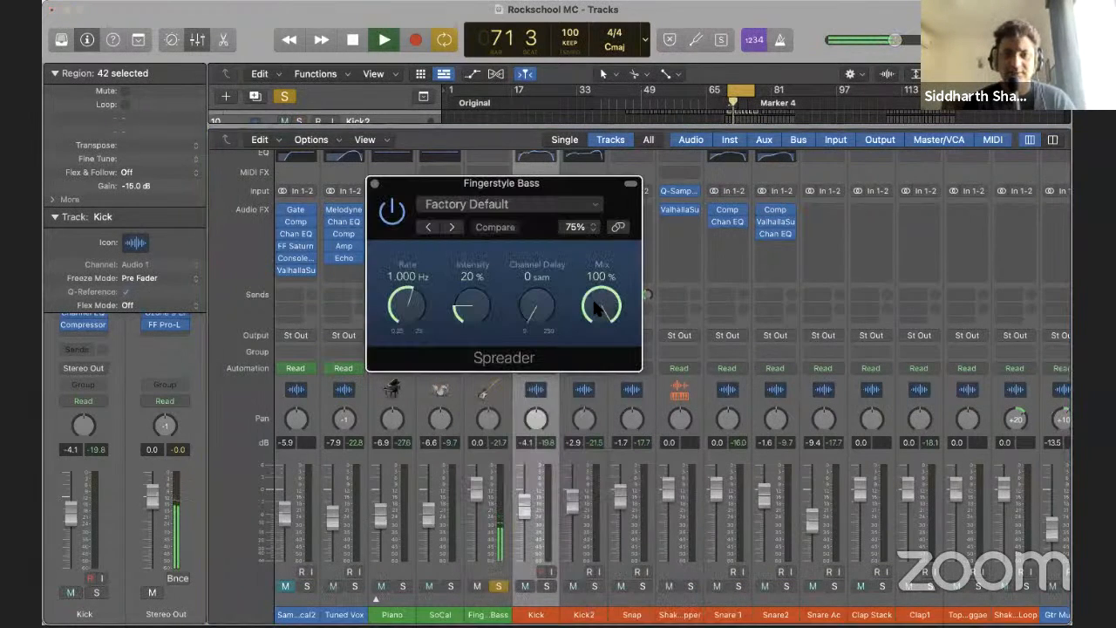
pyautogui.moveTo(600, 310); pyautogui.dragTo(590, 360)
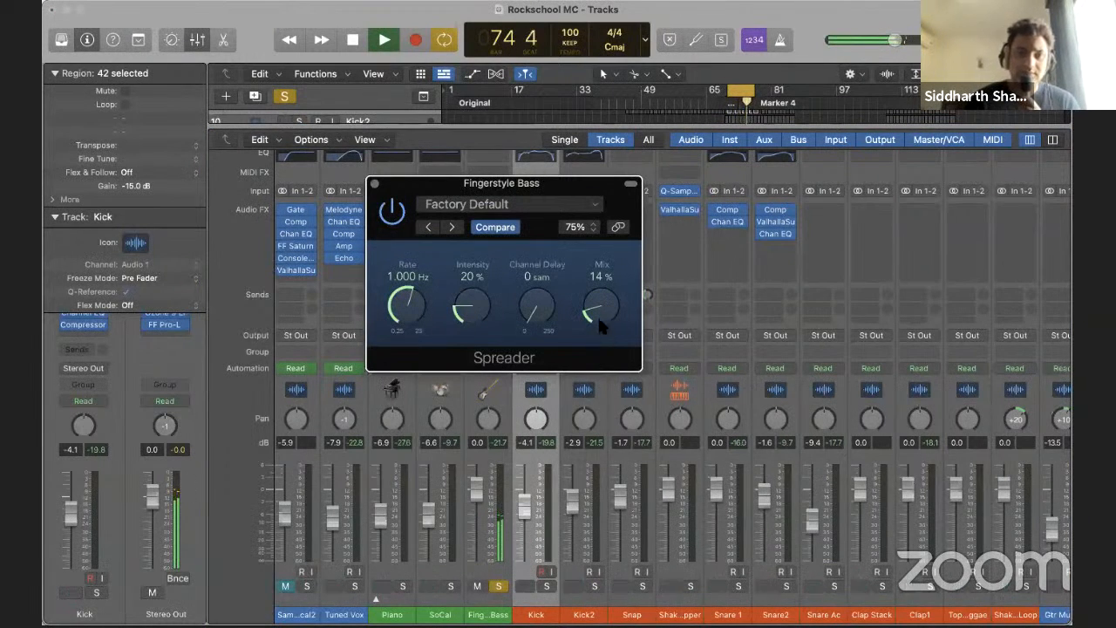
pyautogui.press('space')
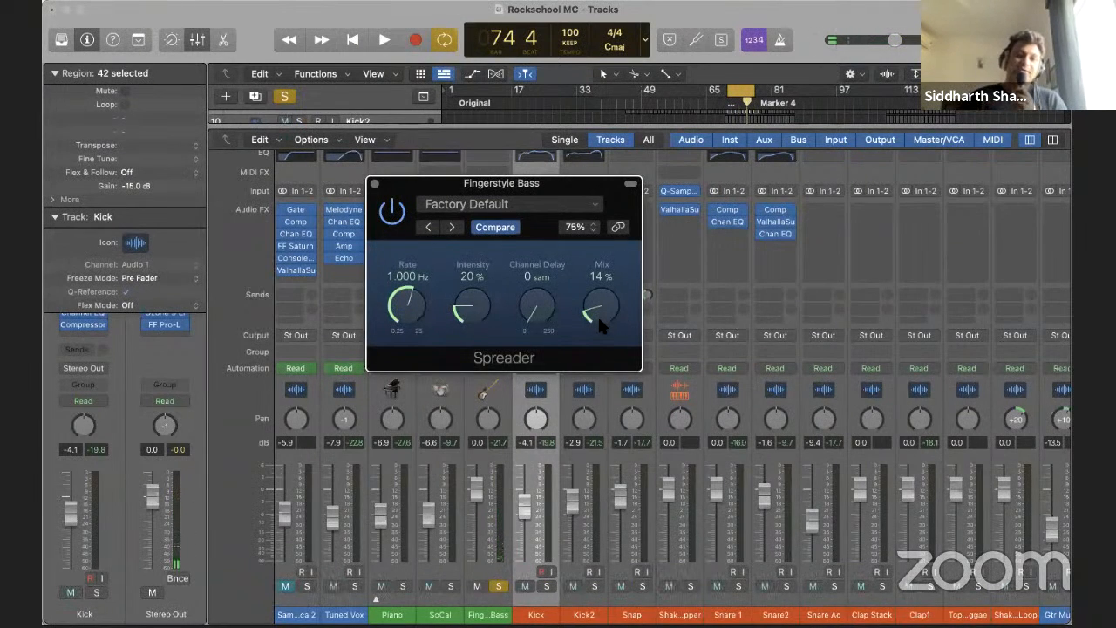
# Try the Spreader's Mix at 12% and 18%, comparing it with the effect bypassed while the soloed bass plays
pyautogui.moveTo(603, 313); pyautogui.dragTo(603, 318)
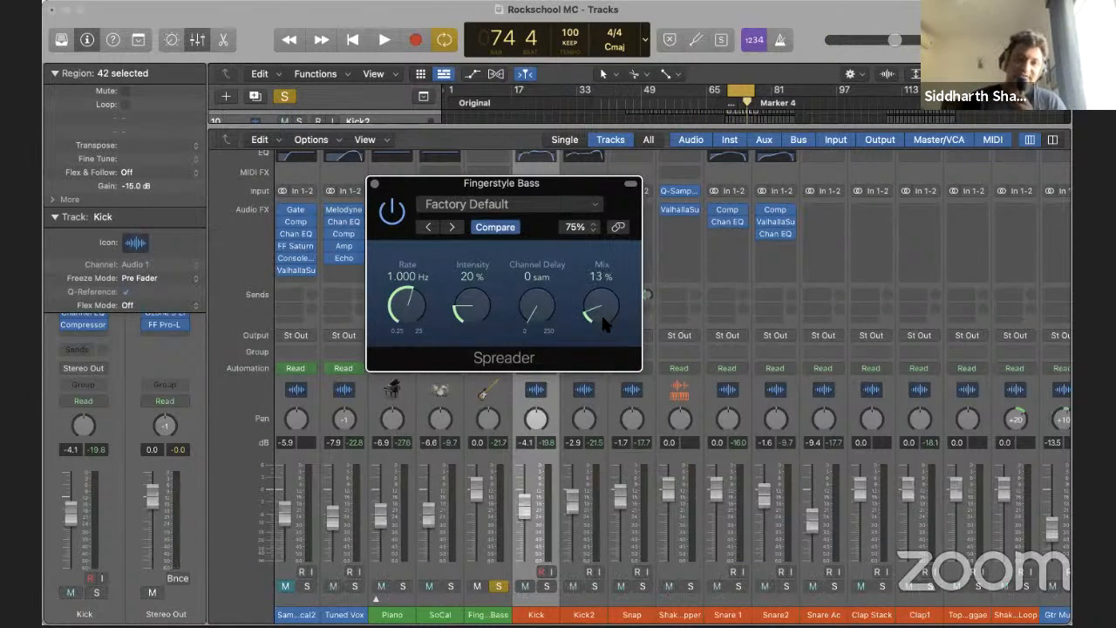
pyautogui.moveTo(602, 318); pyautogui.dragTo(603, 315)
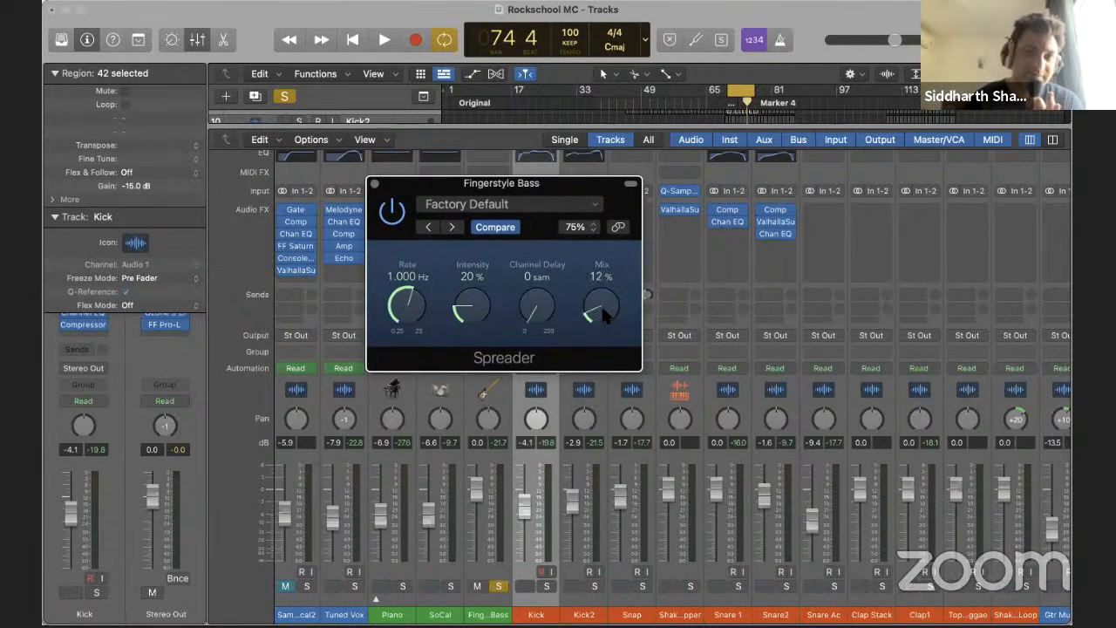
pyautogui.moveTo(602, 311); pyautogui.dragTo(601, 304)
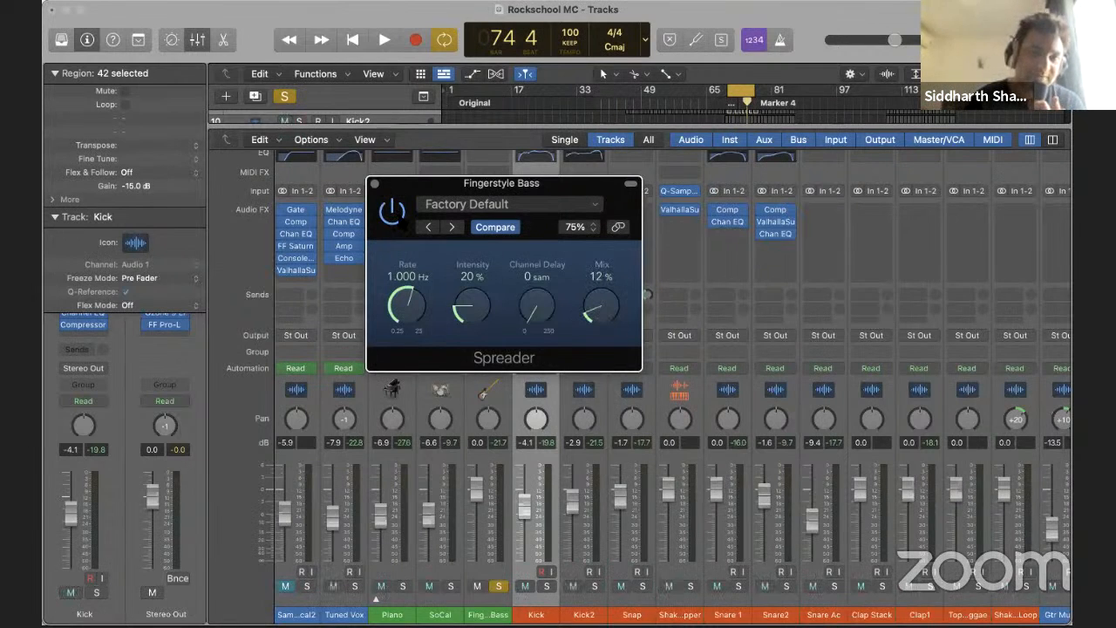
pyautogui.press('space')
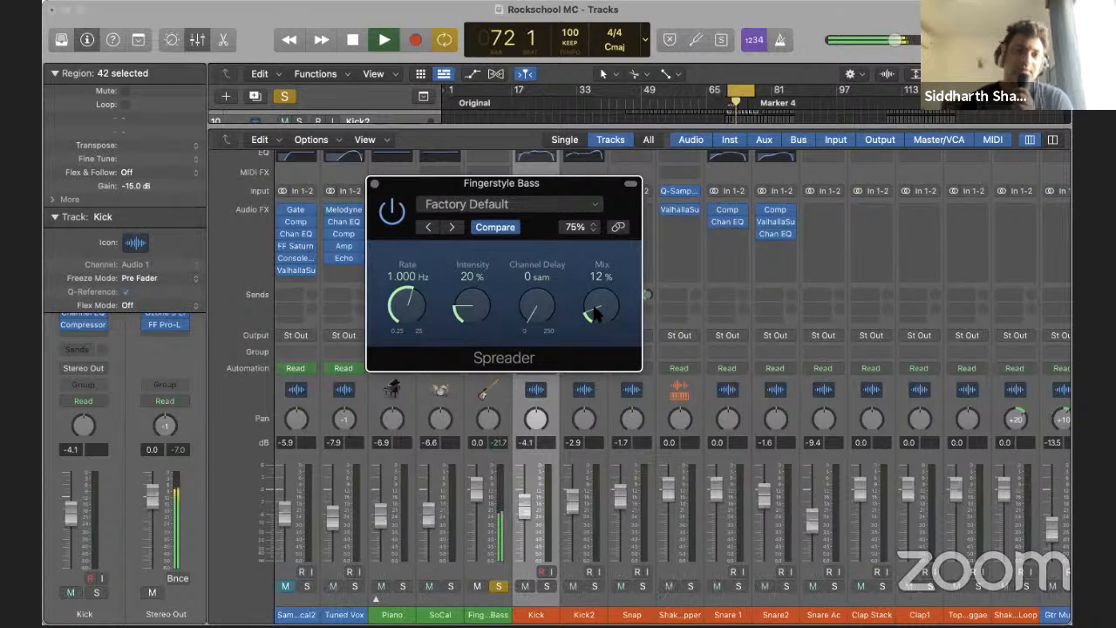
pyautogui.moveTo(603, 304); pyautogui.dragTo(603, 301)
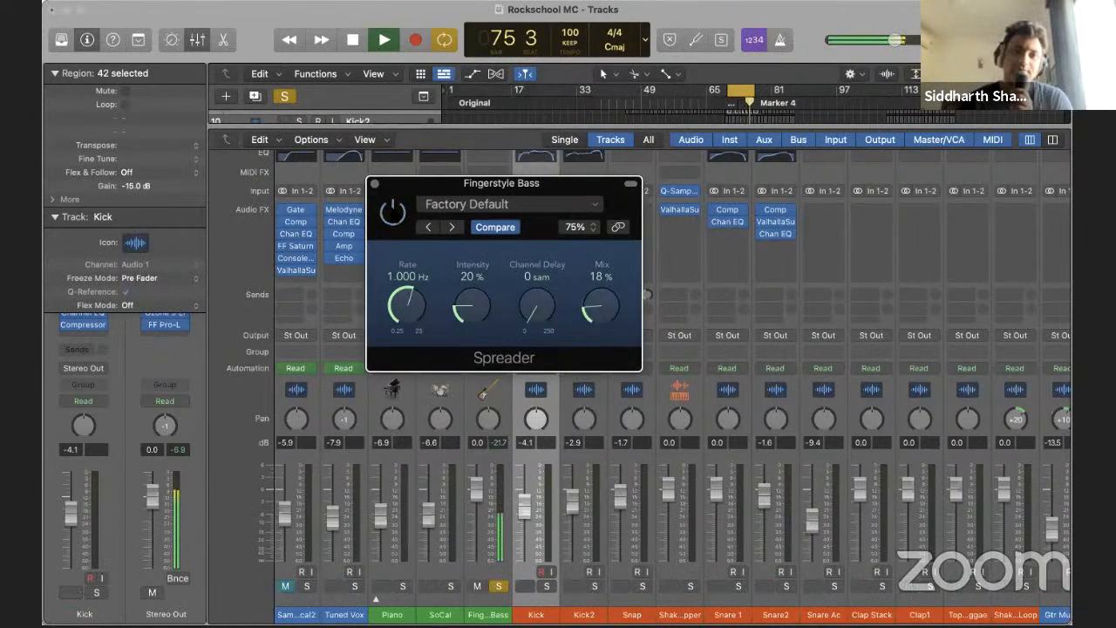
pyautogui.press('space')
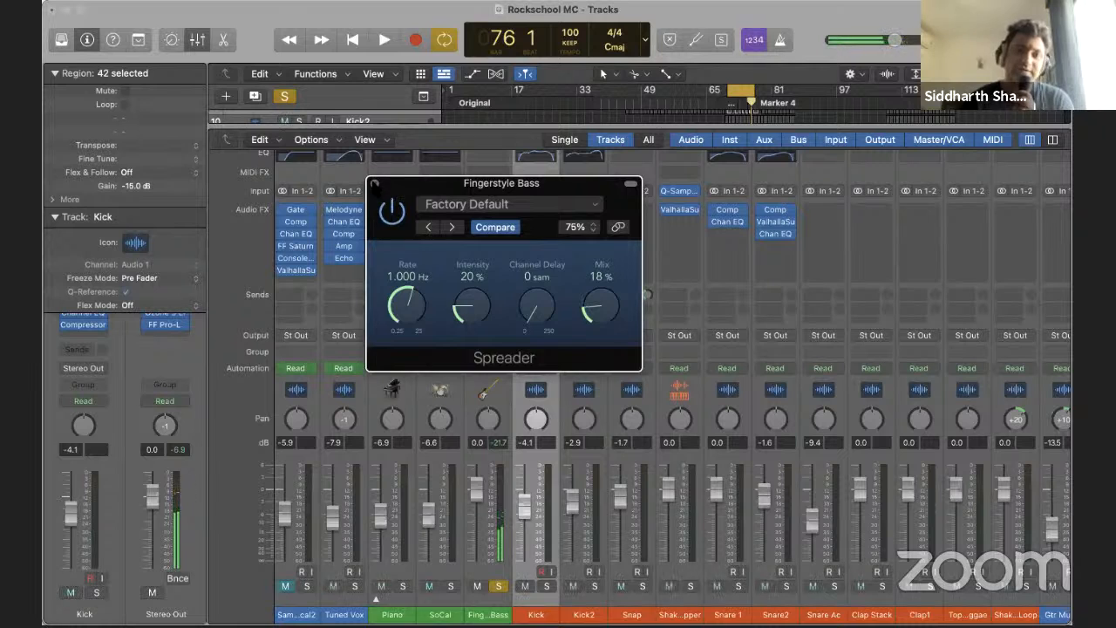
# Replace the bass channel's Spreader with a stereo Chorus and set its Mix to 26% during playback
pyautogui.click(374, 183)
pyautogui.click(500, 231)
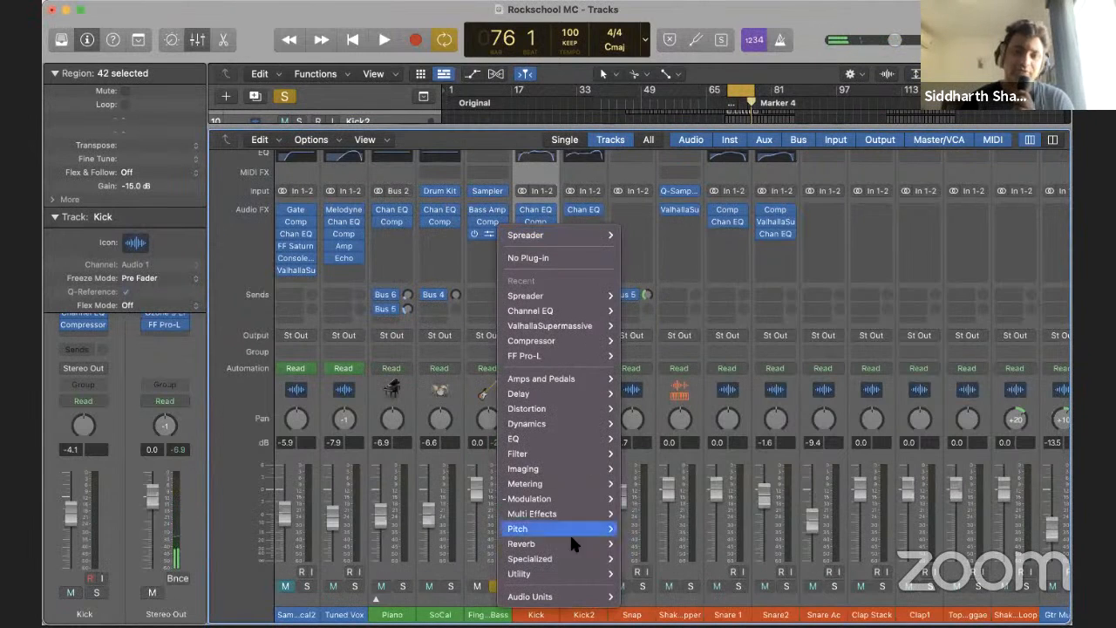
pyautogui.moveTo(561, 471)
pyautogui.moveTo(558, 497)
pyautogui.moveTo(671, 460)
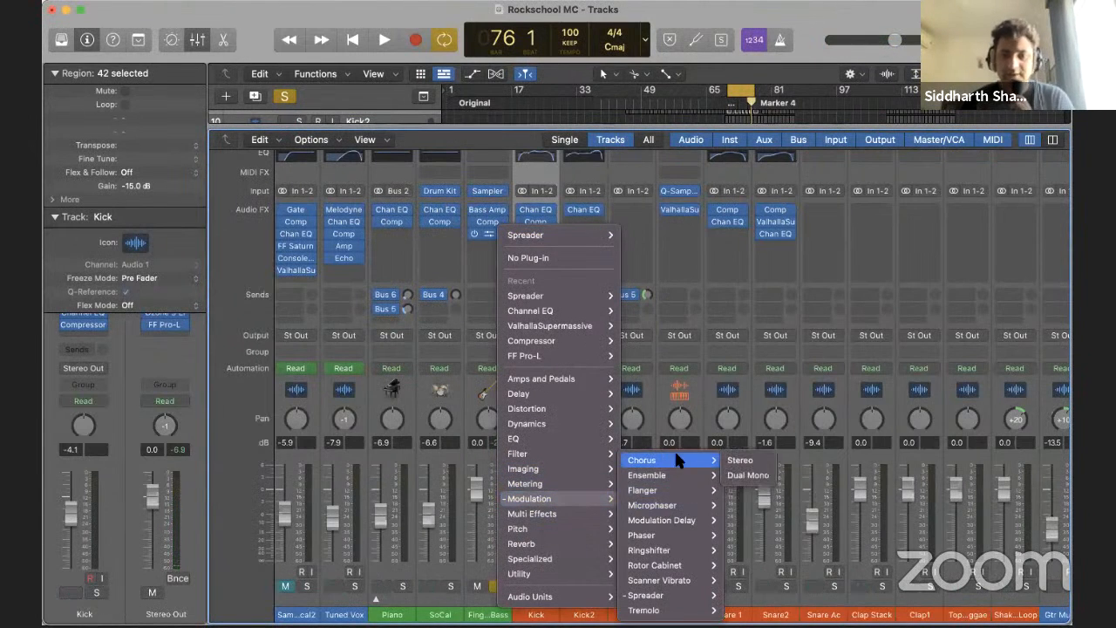
pyautogui.click(741, 461)
pyautogui.press('space')
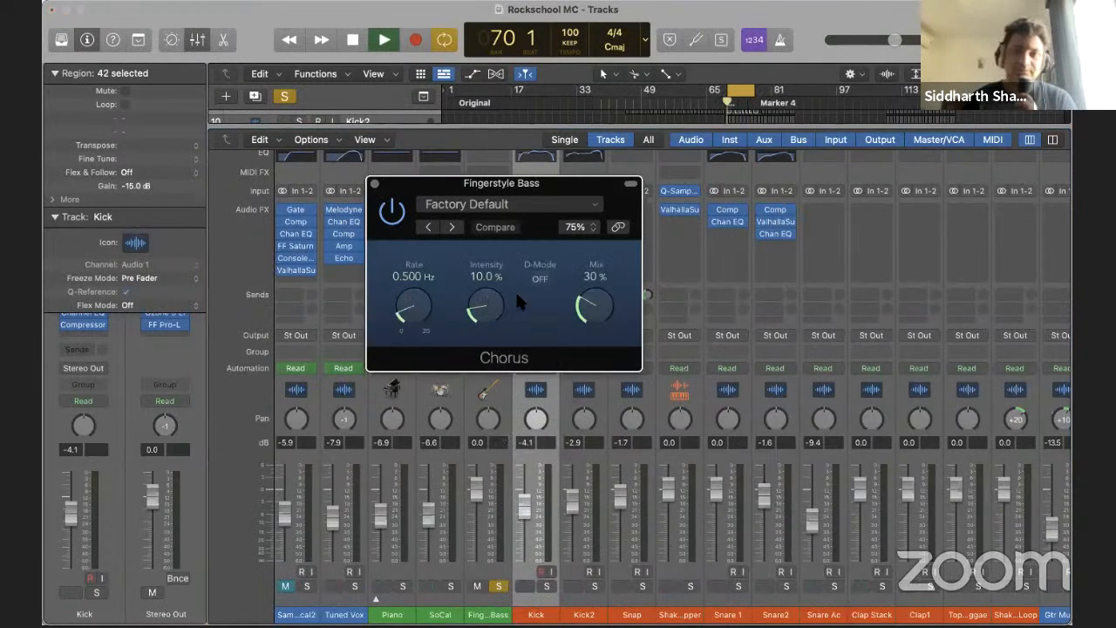
pyautogui.moveTo(598, 305); pyautogui.dragTo(597, 306)
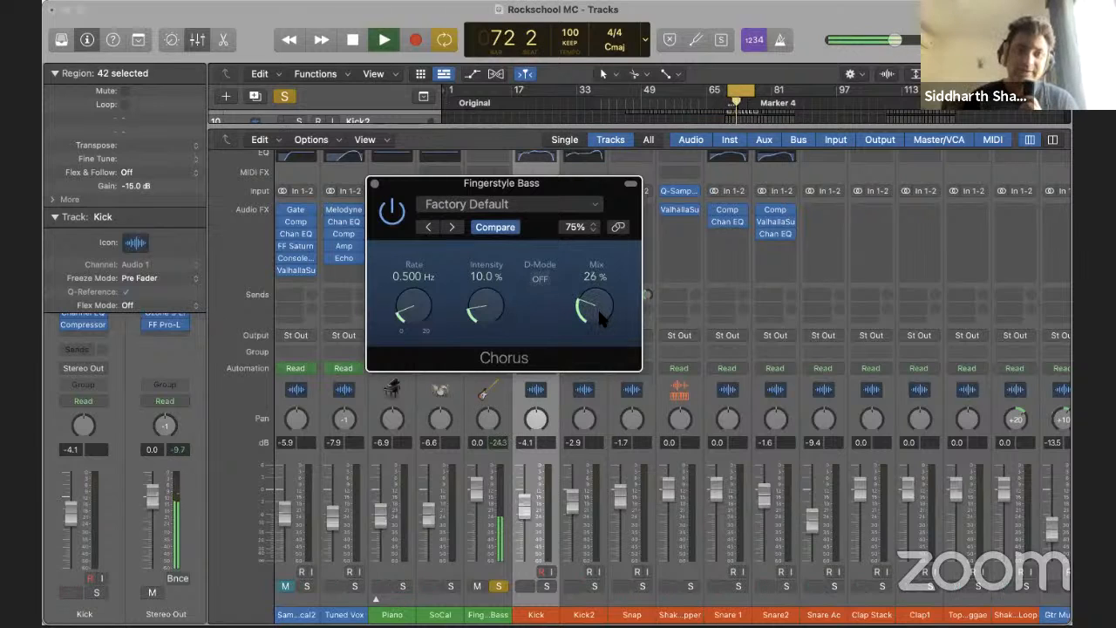
# Audition the bass Chorus's D-Mode, leave it off, set Intensity to 15.5% and Mix to 22%, and stop playback
pyautogui.click(542, 279)
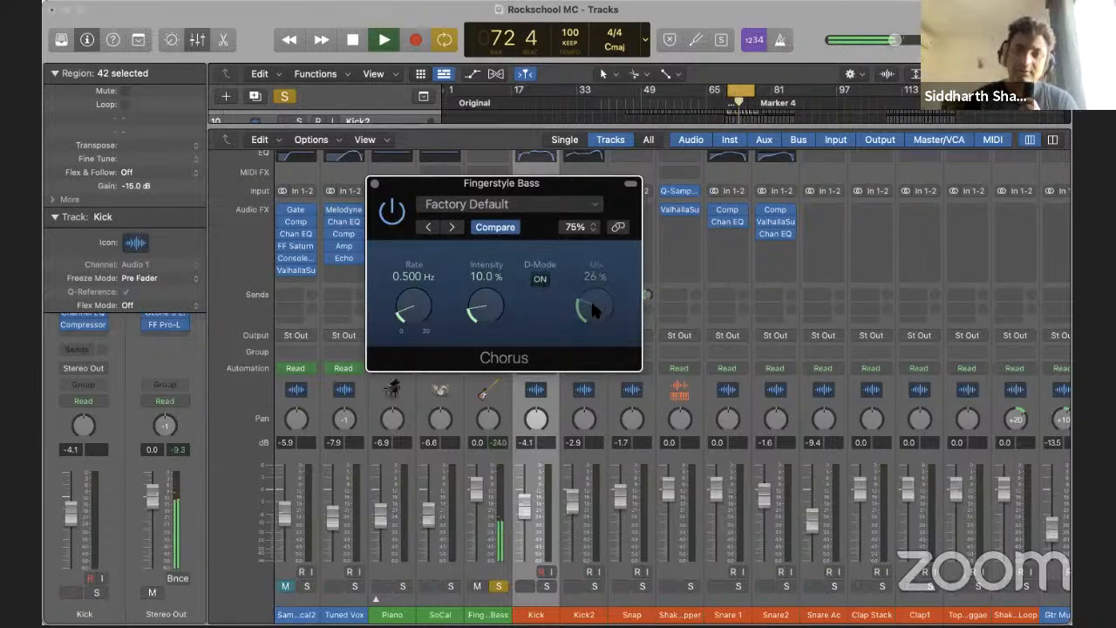
pyautogui.click(541, 279)
pyautogui.moveTo(589, 310); pyautogui.dragTo(587, 301)
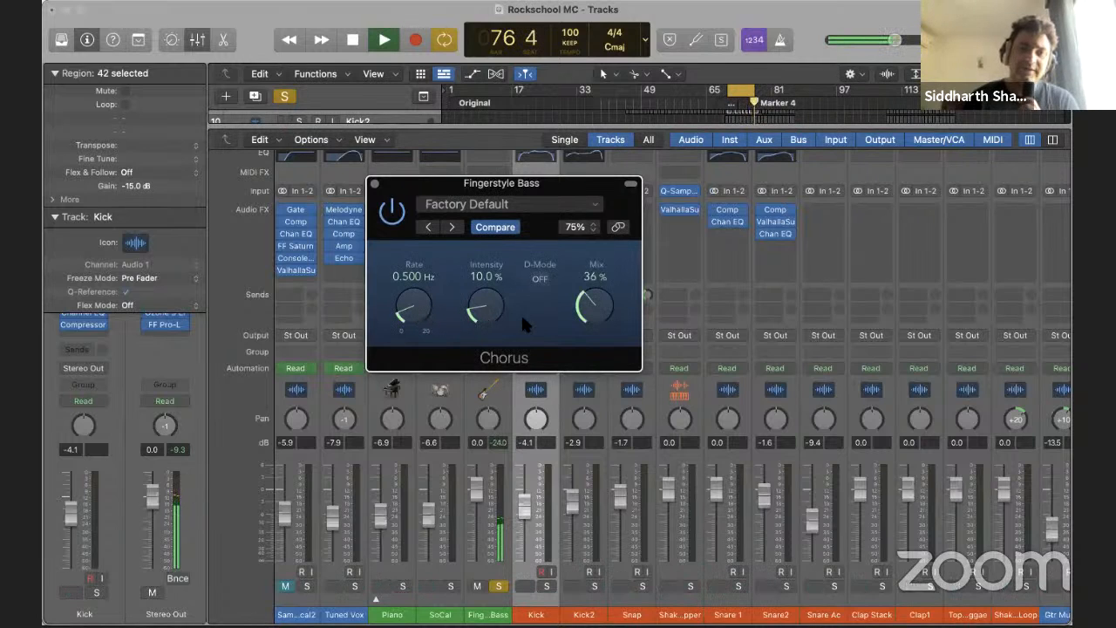
pyautogui.moveTo(488, 315); pyautogui.dragTo(486, 291)
pyautogui.moveTo(591, 305); pyautogui.dragTo(590, 321)
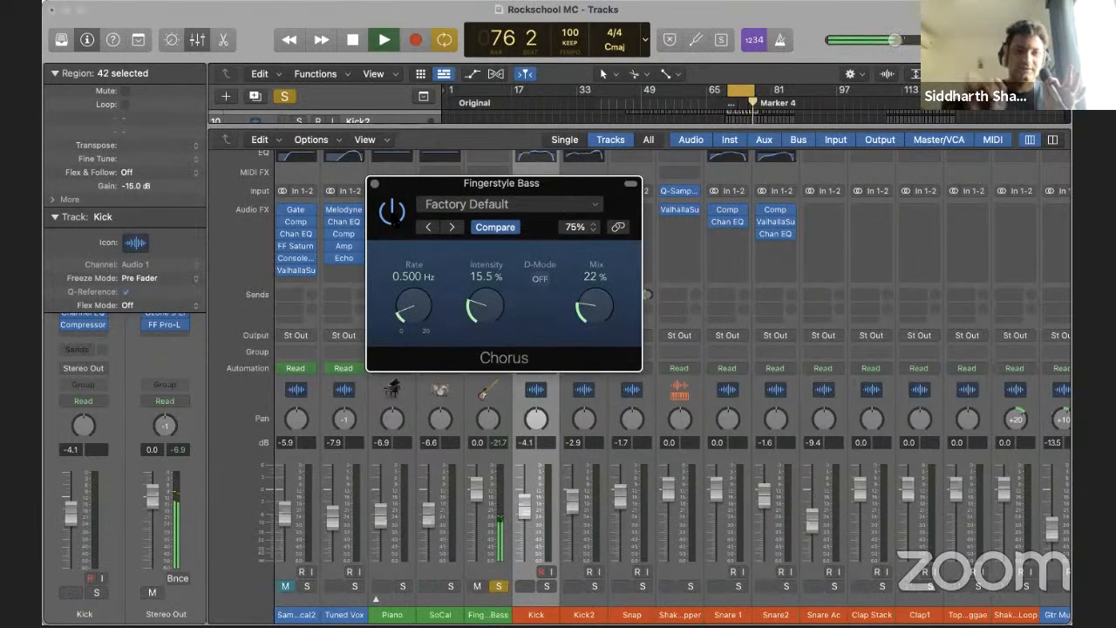
pyautogui.click(373, 183)
pyautogui.press('space')
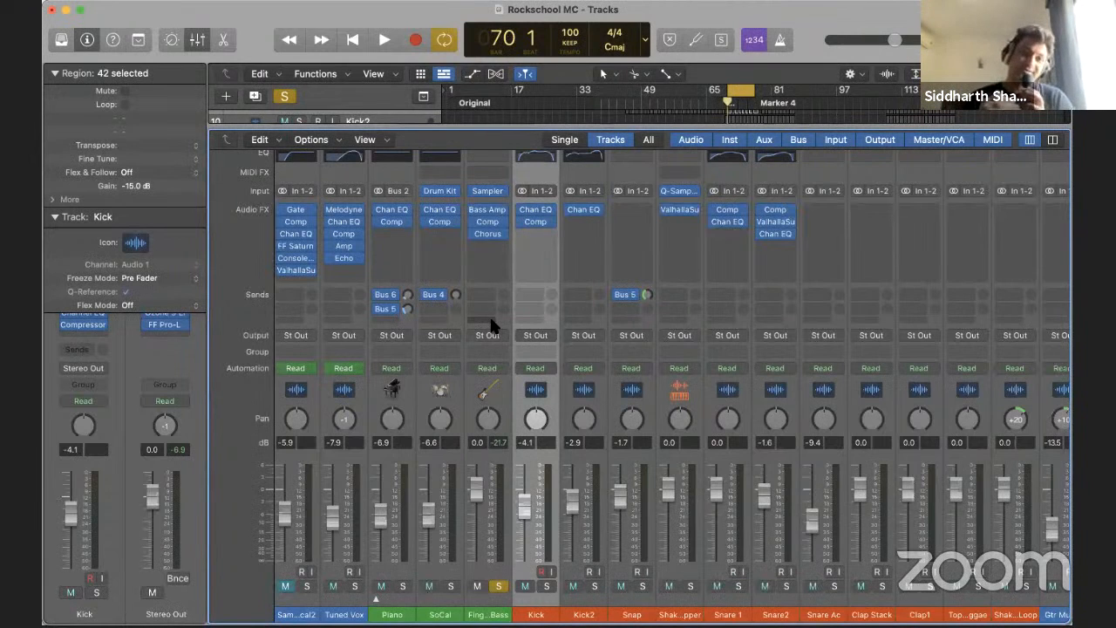
# Try the Flip-Top Amp in the Fingerstyle Bass's Bass Amp during playback and change the model to Classic Amp
pyautogui.click(488, 210)
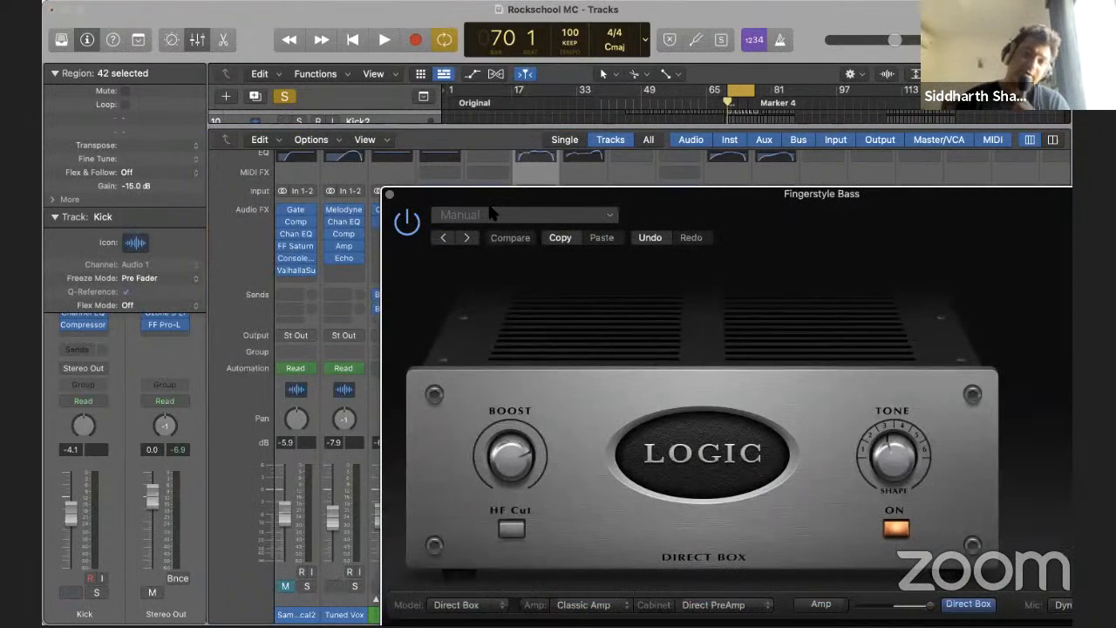
pyautogui.press('space')
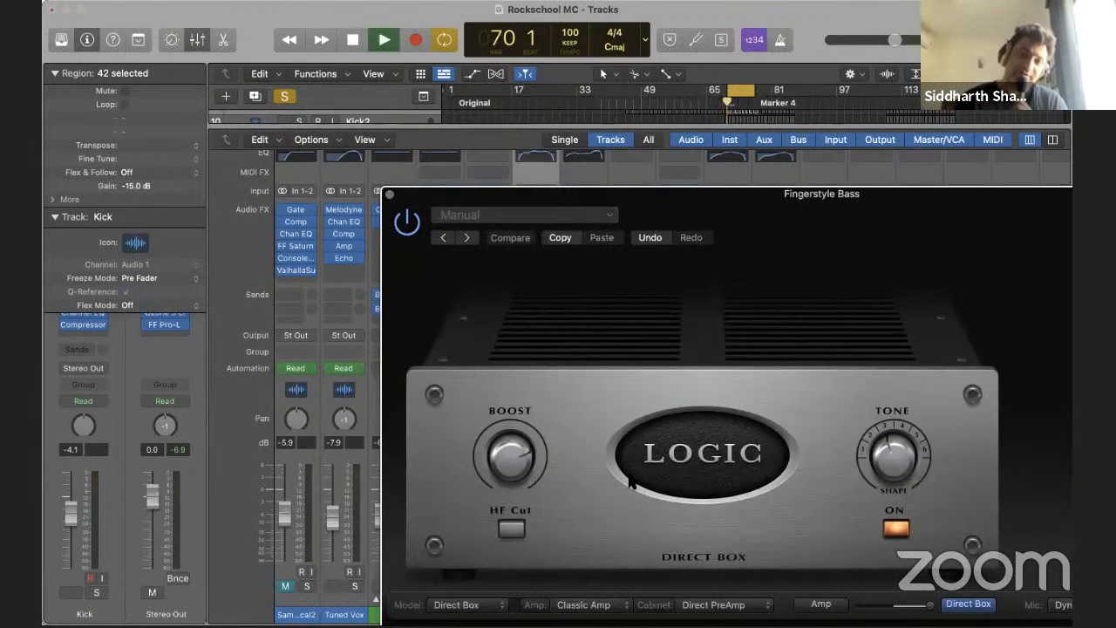
pyautogui.click(593, 601)
pyautogui.click(590, 586)
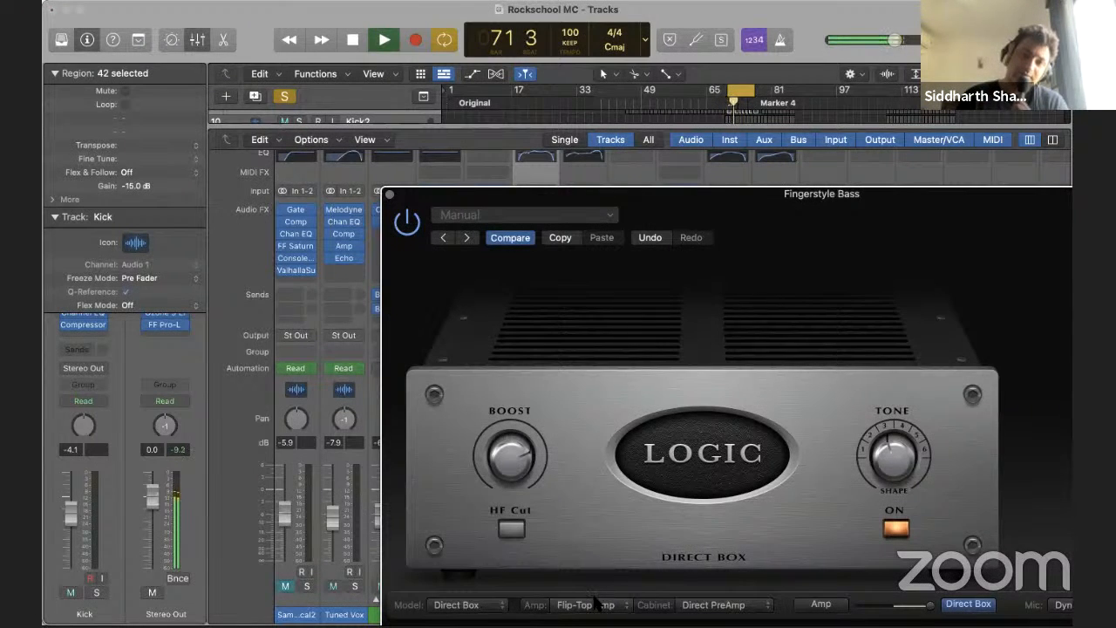
pyautogui.click(482, 605)
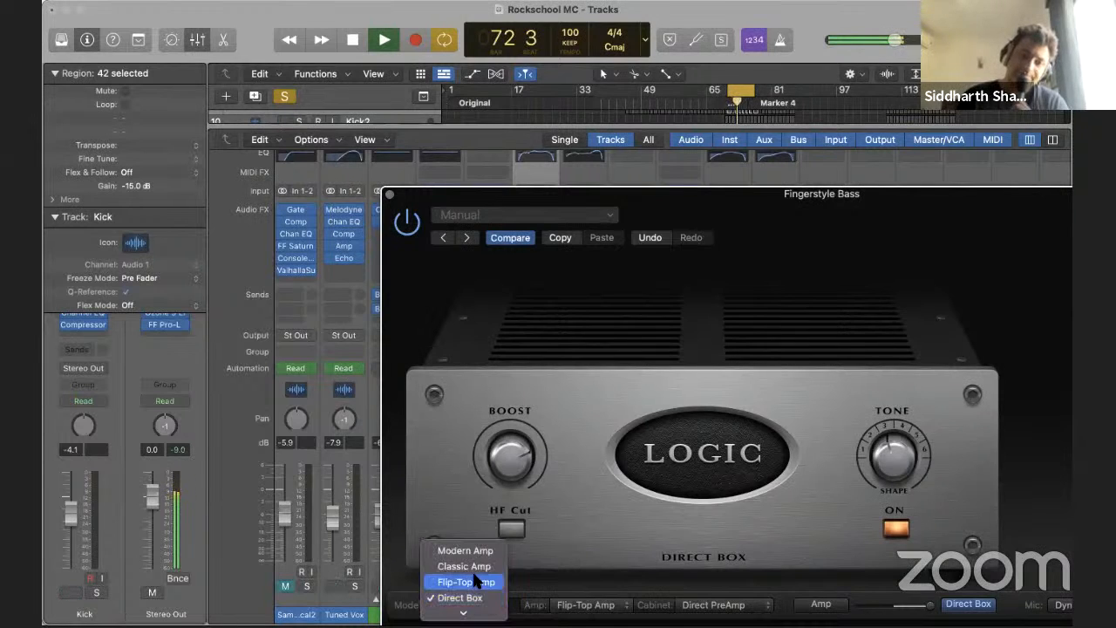
pyautogui.click(474, 566)
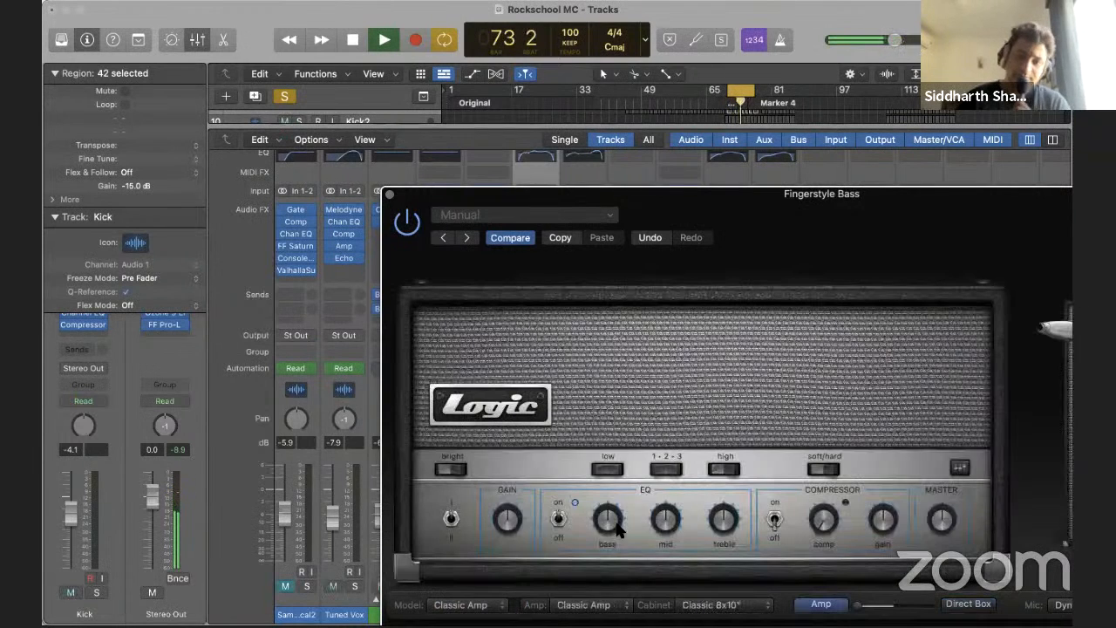
# Raise the Classic Amp's gain, bass, mid and master, switch on its compressor while the bass plays, and stop playback
pyautogui.click(460, 467)
pyautogui.click(614, 469)
pyautogui.click(601, 468)
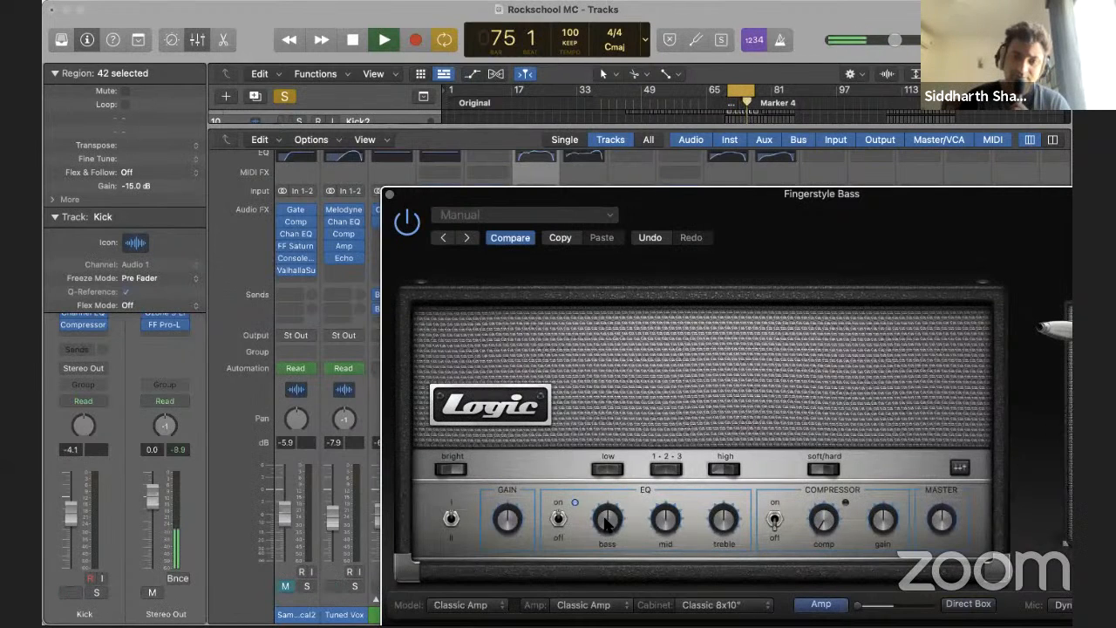
pyautogui.click(654, 470)
pyautogui.click(670, 469)
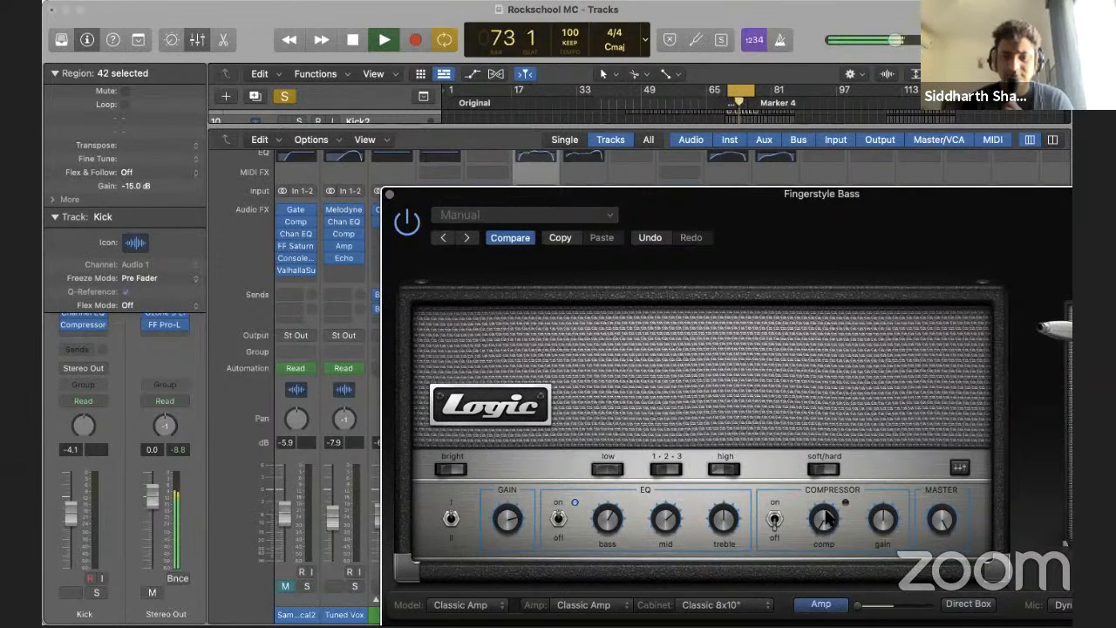
pyautogui.click(775, 520)
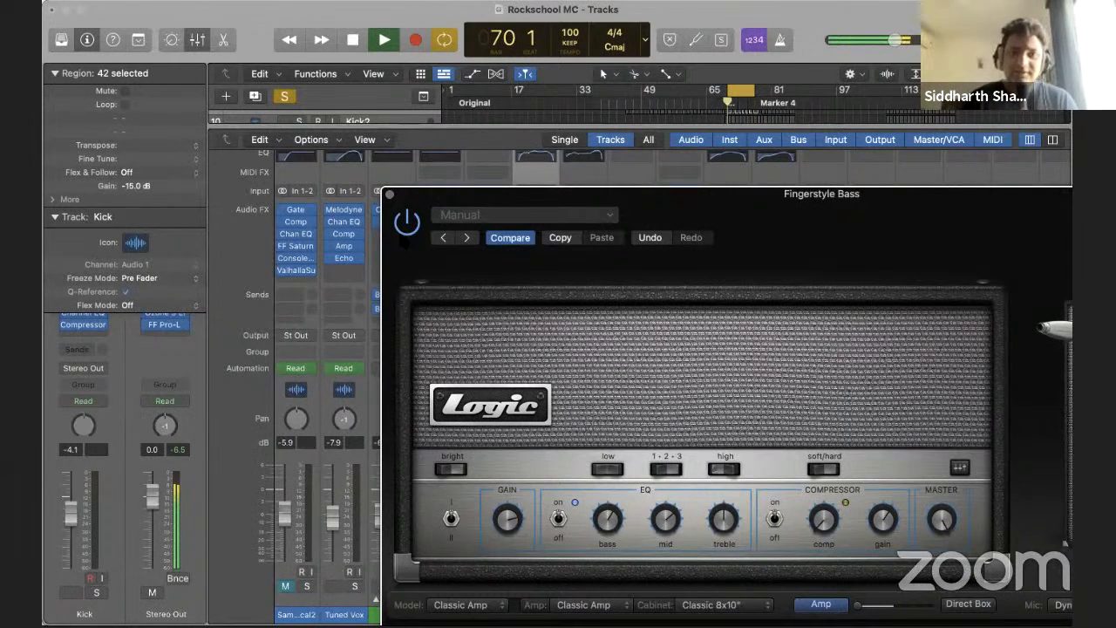
pyautogui.click(390, 194)
pyautogui.press('space')
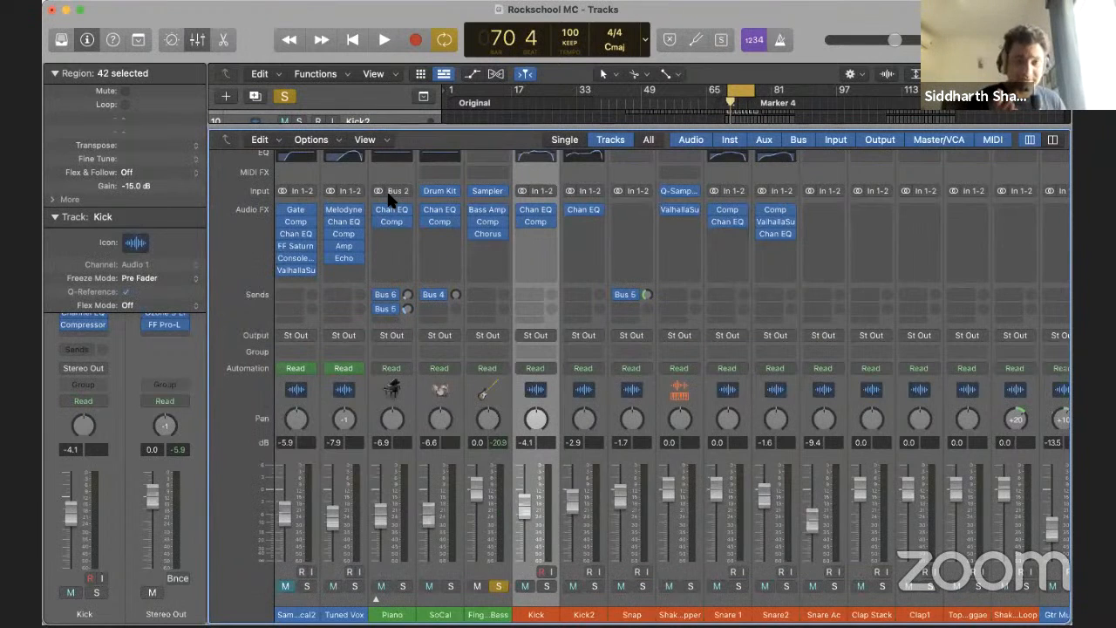
# Play the looped section and solo the Kick track together with the Fingerstyle Bass
pyautogui.press('space')
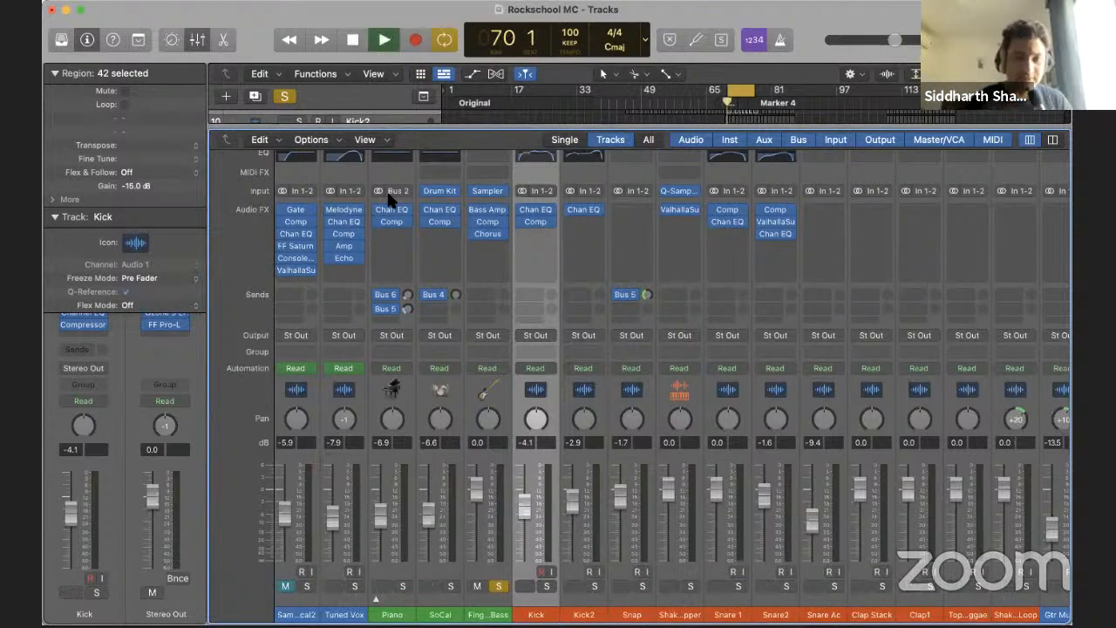
pyautogui.moveTo(484, 230)
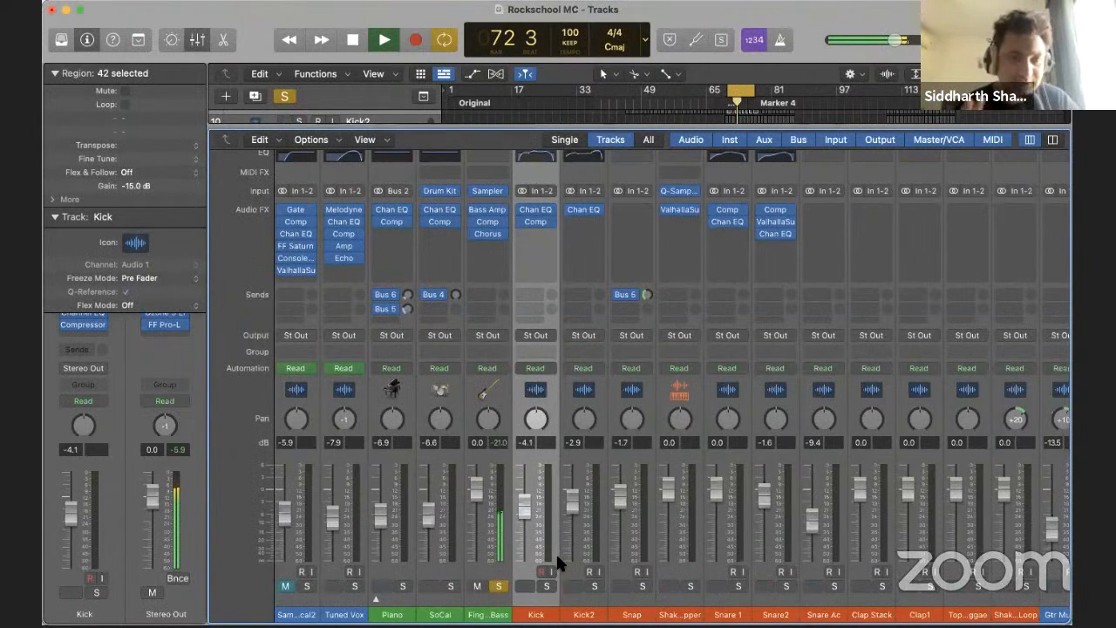
pyautogui.click(544, 584)
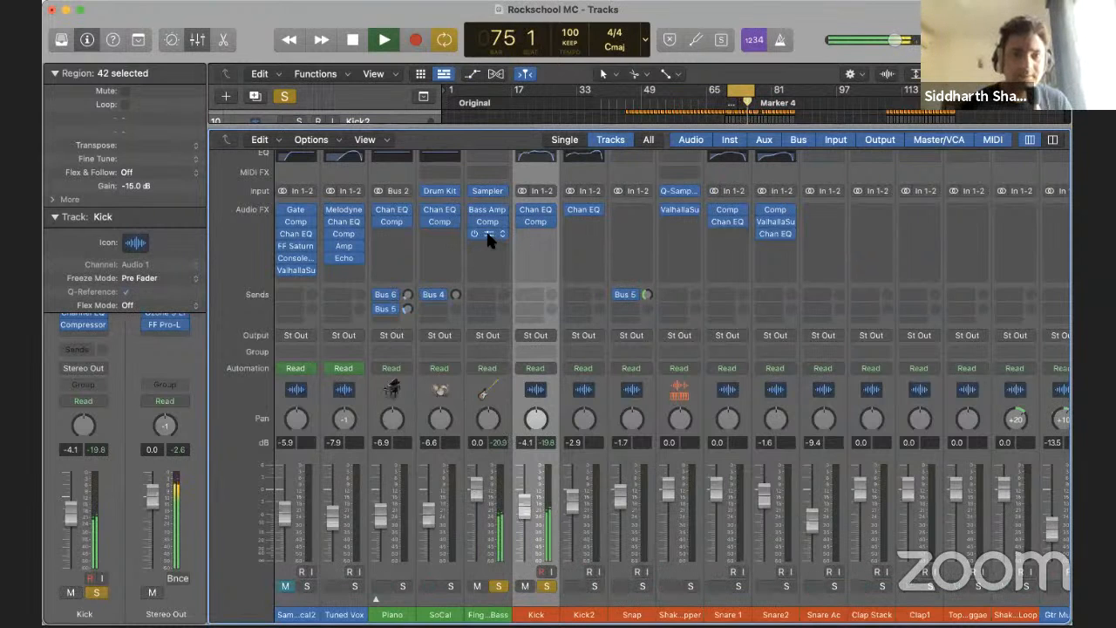
# Review the Bass Amp Designer settings on the Fingerstyle Bass track during playback, and close the plug-in
pyautogui.click(486, 207)
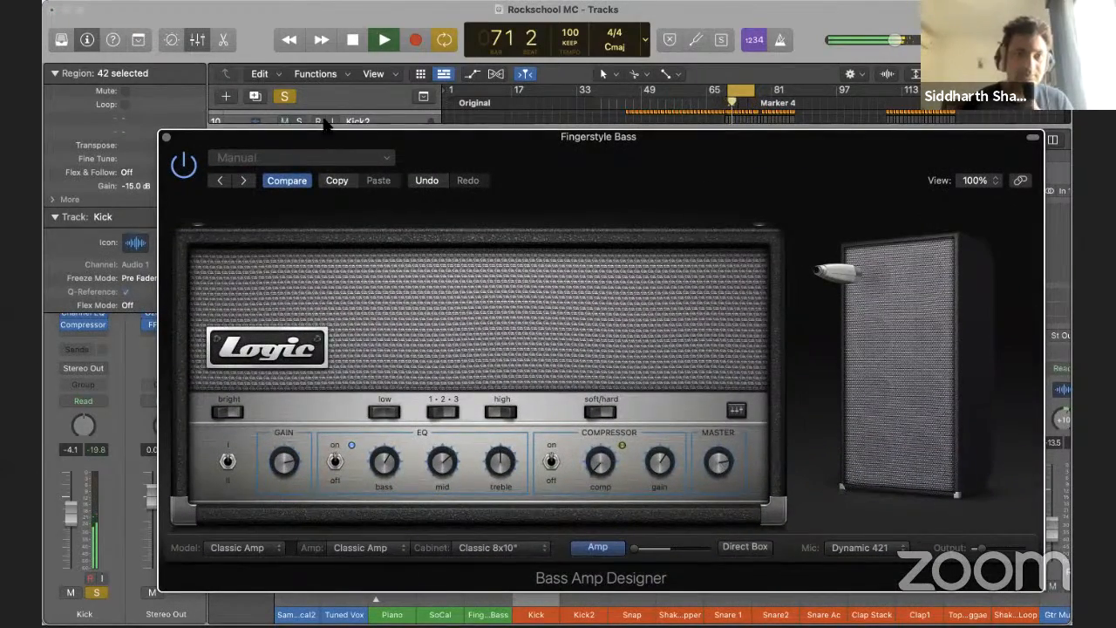
pyautogui.moveTo(899, 175); pyautogui.dragTo(1070, 197)
pyautogui.click(337, 159)
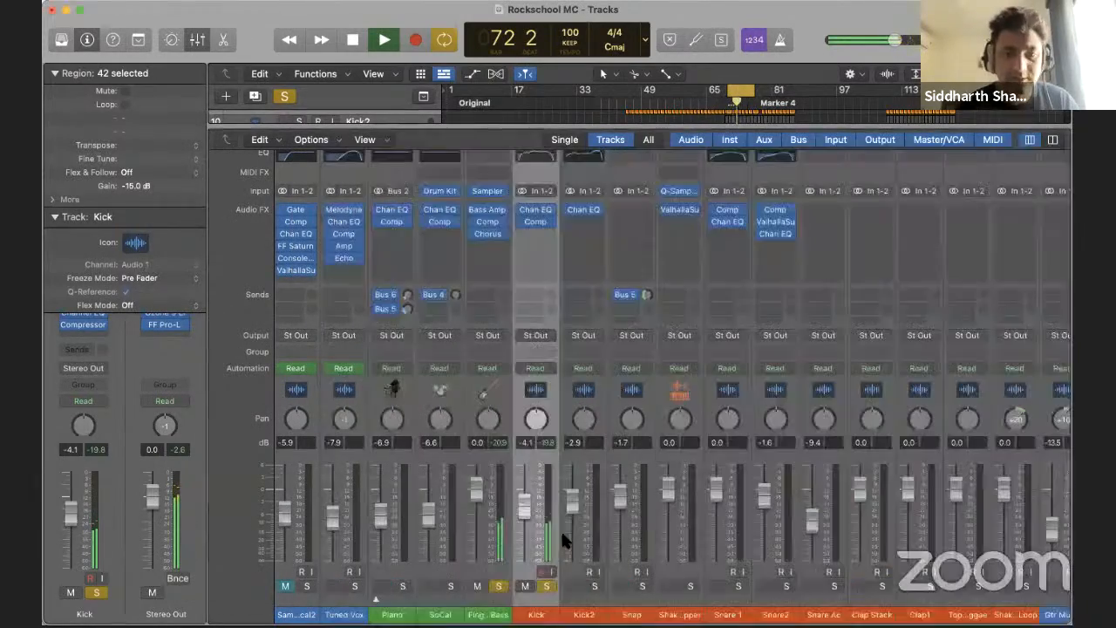
# Add the Kick2, Snap, shaker topper, Snare 1, Snare2, Snare Ac and Clap Stack tracks to the solo group
pyautogui.click(593, 585)
pyautogui.click(642, 585)
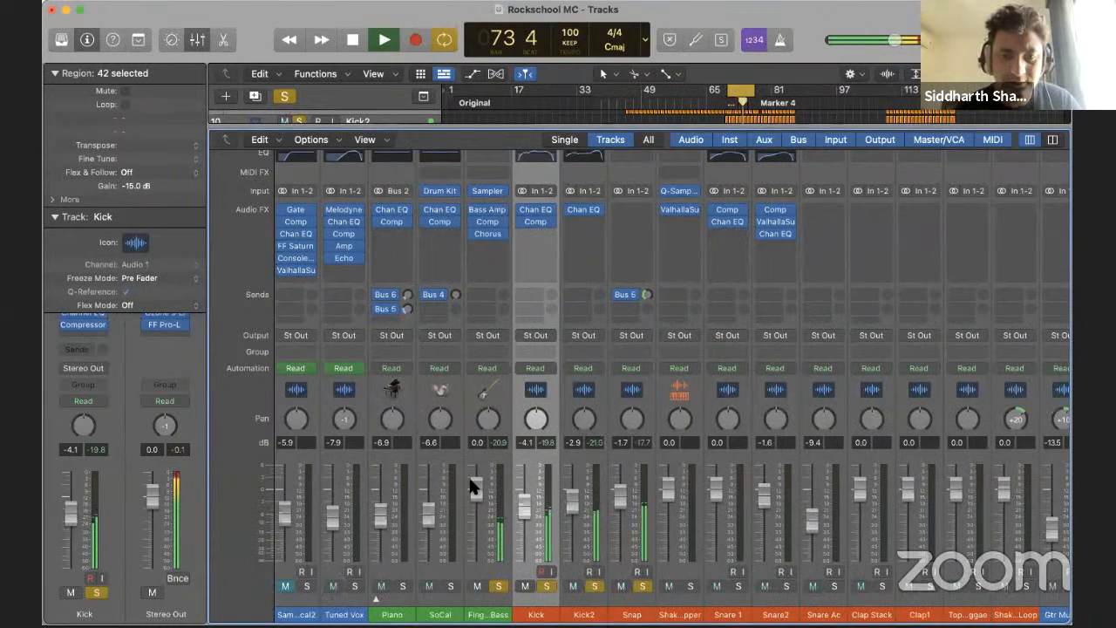
pyautogui.click(690, 585)
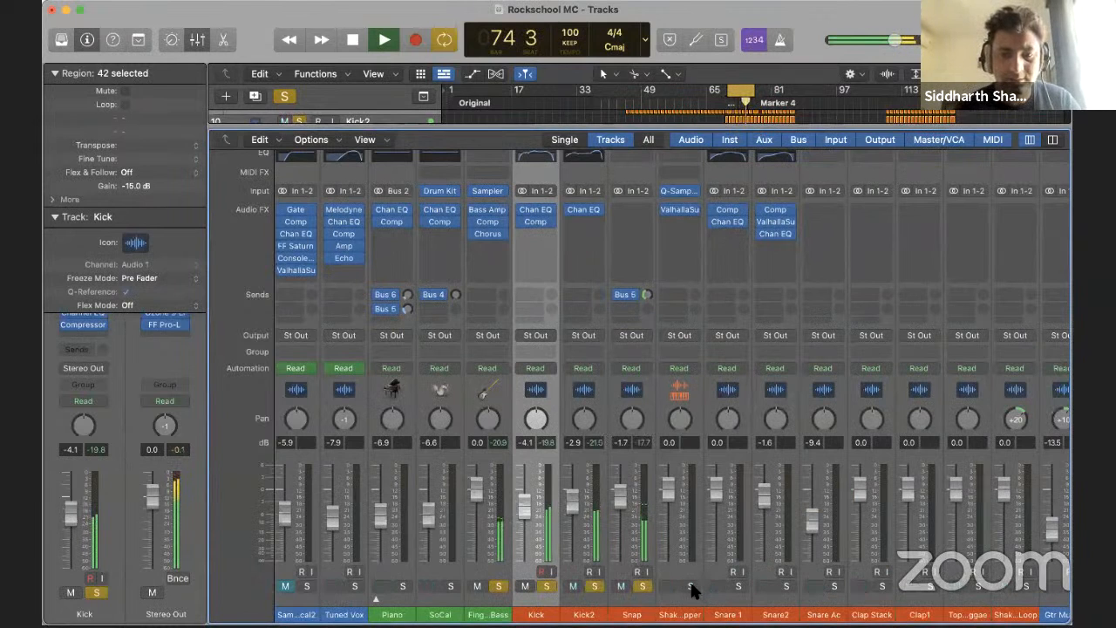
pyautogui.click(738, 585)
pyautogui.click(786, 585)
pyautogui.click(834, 585)
pyautogui.click(882, 585)
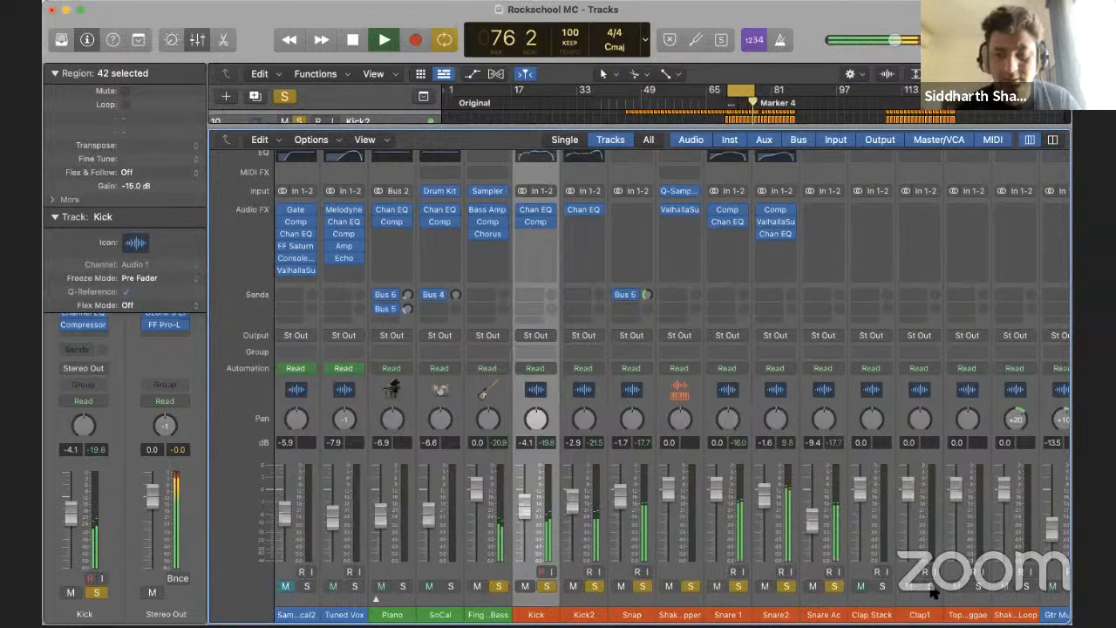
# Lower the Clap1 fader to -6.4 dB and solo the tracks from Clap1 through Gtr Muted
pyautogui.moveTo(908, 487); pyautogui.dragTo(907, 516)
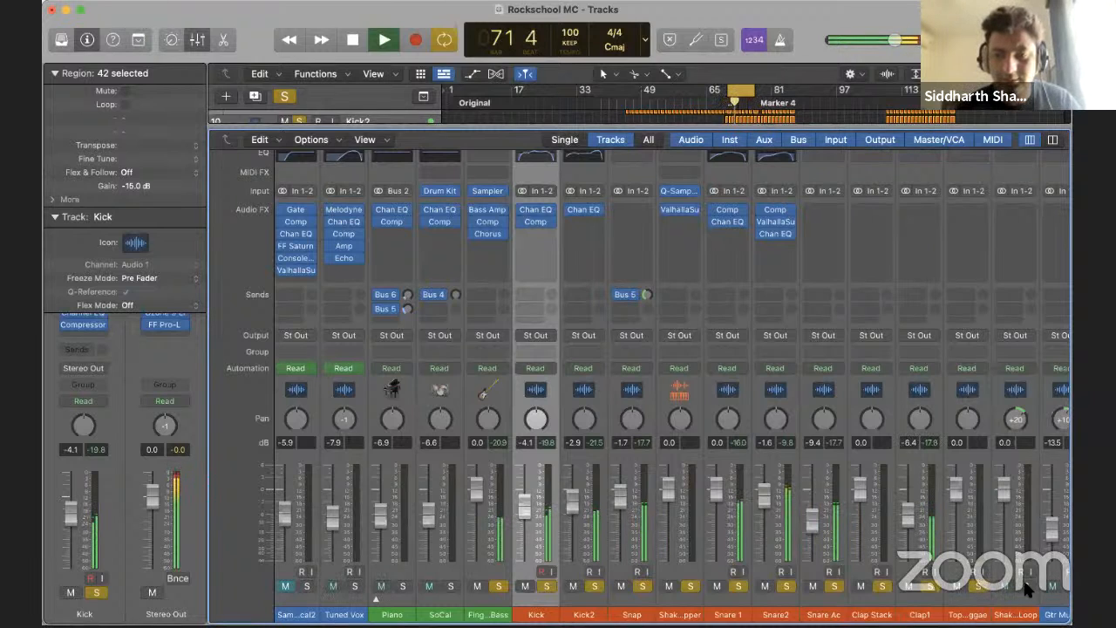
pyautogui.hscroll(2, 1011, 521)
pyautogui.hscroll(5, 1008, 515)
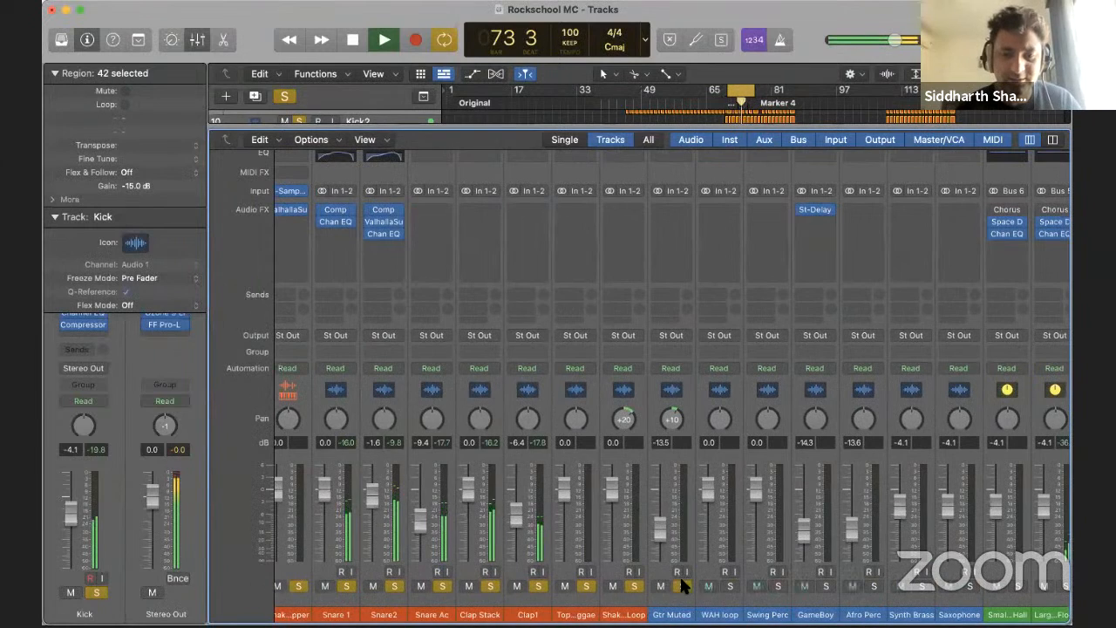
# Check the bass amp's gain, EQ and master controls again against the soloed drums, and close it
pyautogui.hscroll(-2, 655, 484)
pyautogui.hscroll(-6, 655, 485)
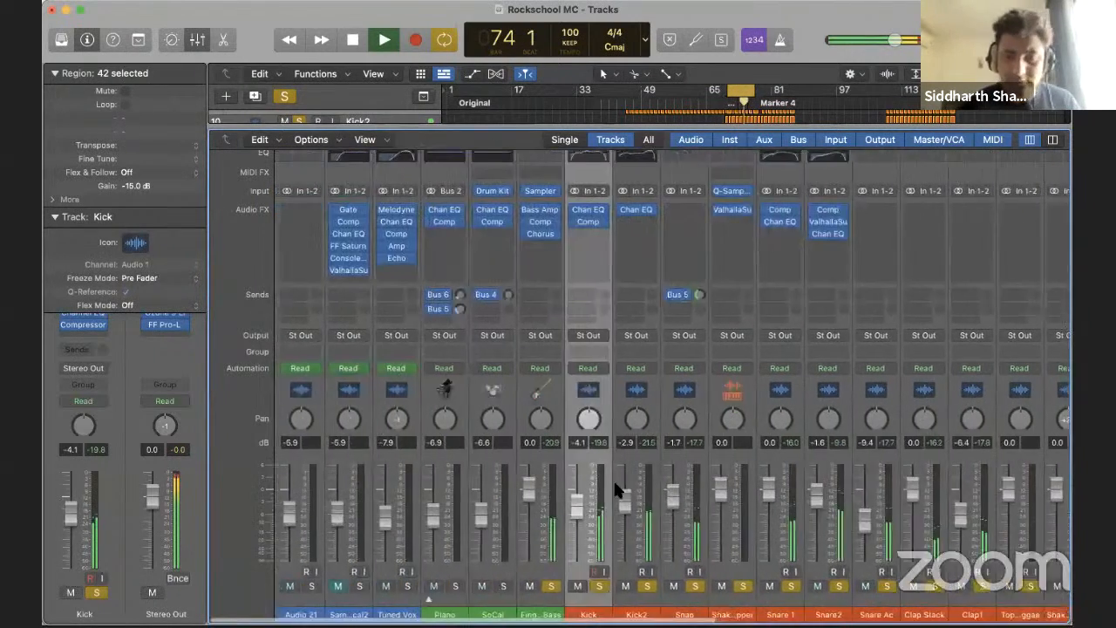
pyautogui.click(538, 210)
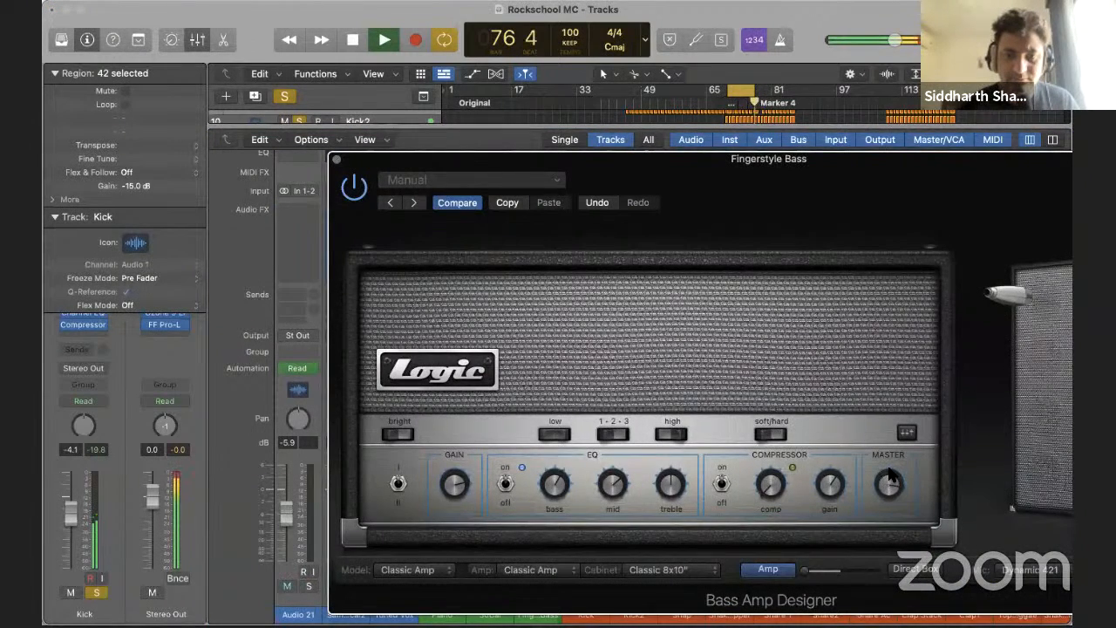
pyautogui.click(336, 158)
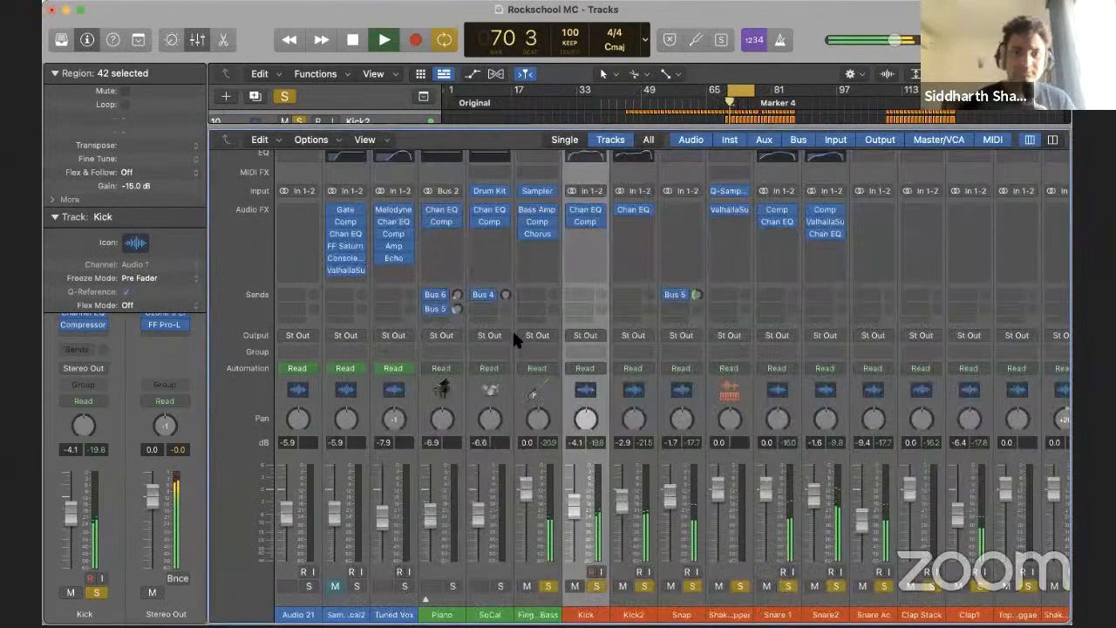
# Stop playback and insert a stereo Channel EQ after the Chorus on the Fingerstyle Bass track
pyautogui.press('space')
pyautogui.click(536, 240)
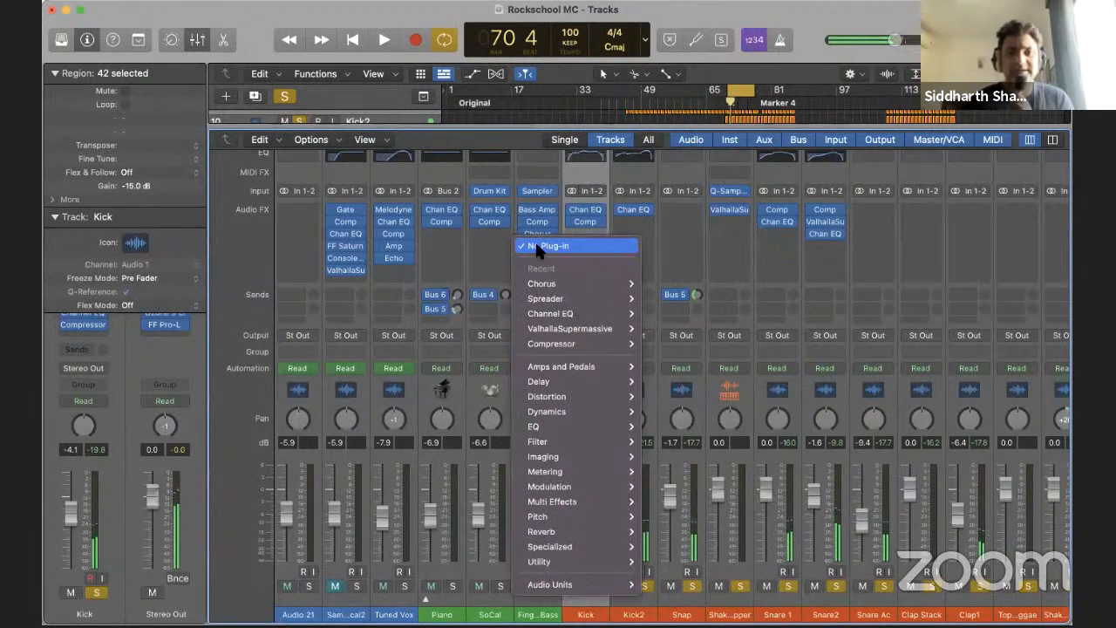
pyautogui.moveTo(561, 427)
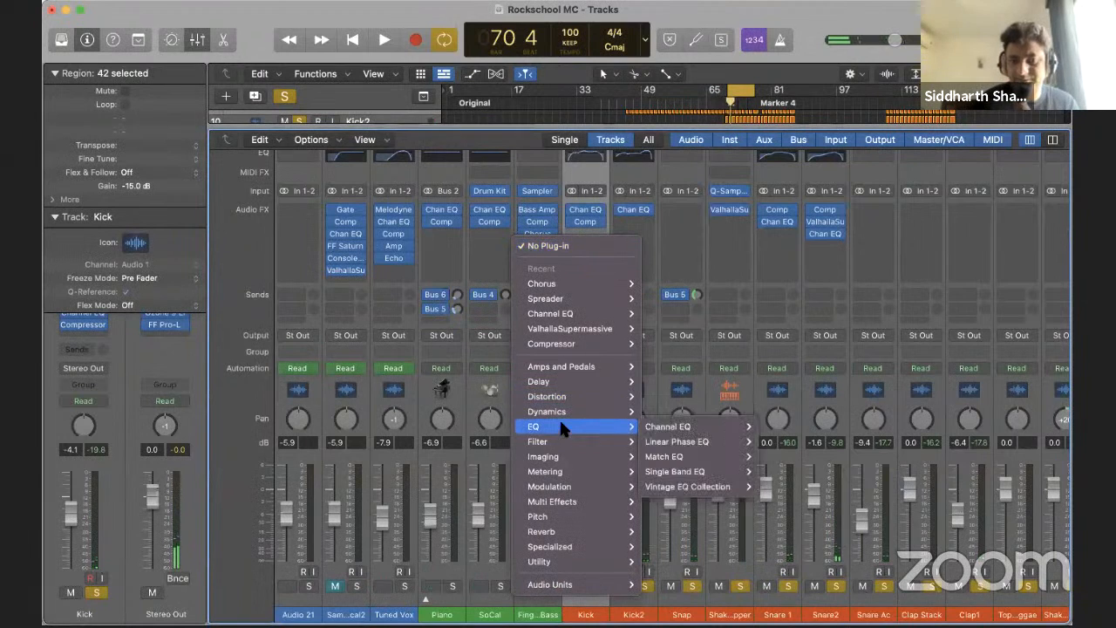
pyautogui.moveTo(718, 426)
pyautogui.click(765, 423)
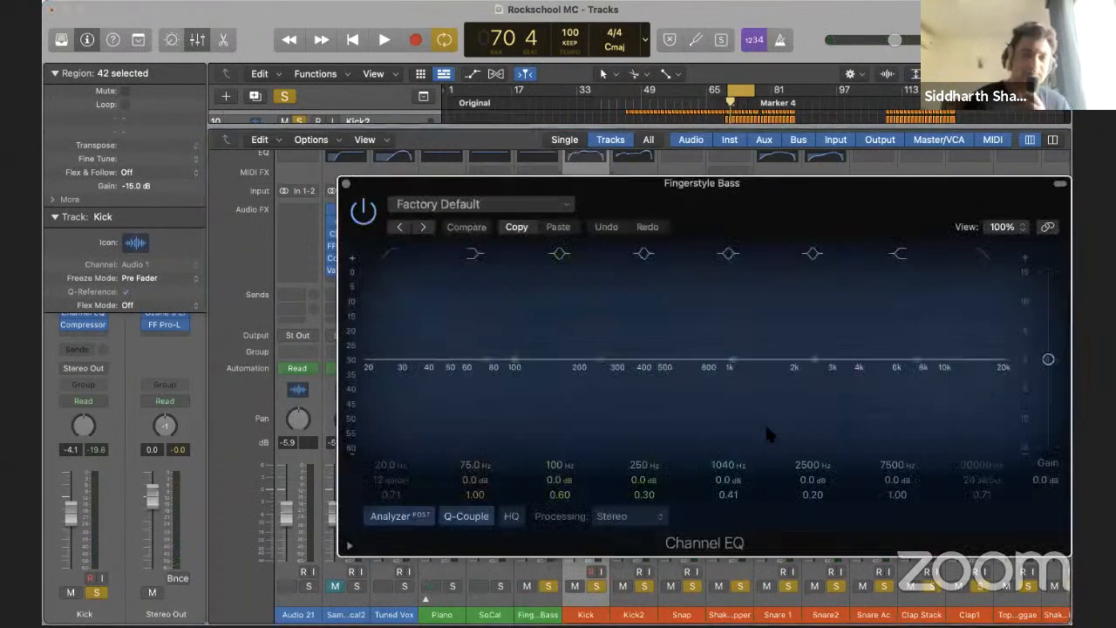
# Enable the bass EQ's low-cut filter at 33.4 Hz with a 24 dB/Oct slope and a Q of 0.10
pyautogui.press('space')
pyautogui.press('space')
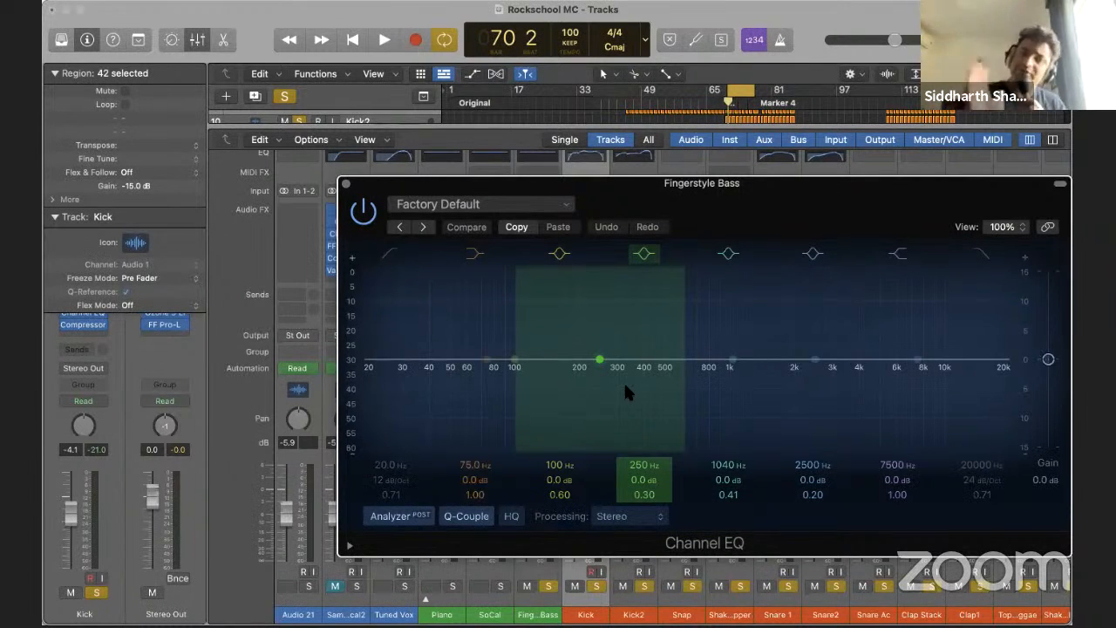
pyautogui.press('space')
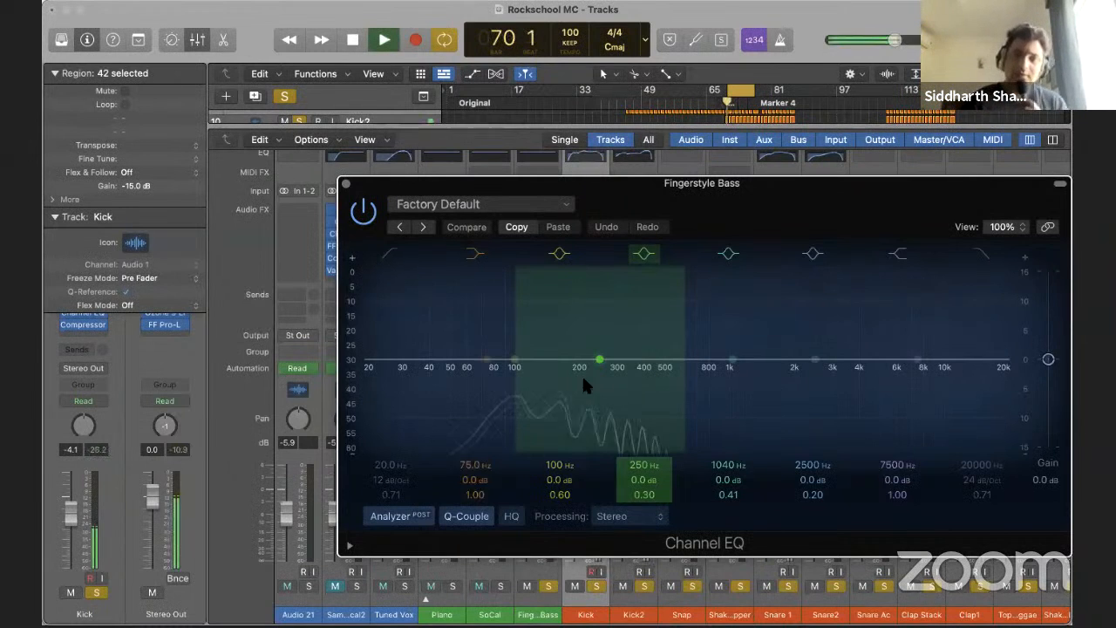
pyautogui.click(388, 254)
pyautogui.moveTo(365, 377); pyautogui.dragTo(391, 391)
pyautogui.moveTo(398, 499)
pyautogui.mouseDown()
pyautogui.moveTo(397, 475)
pyautogui.moveTo(390, 504)
pyautogui.mouseUp()
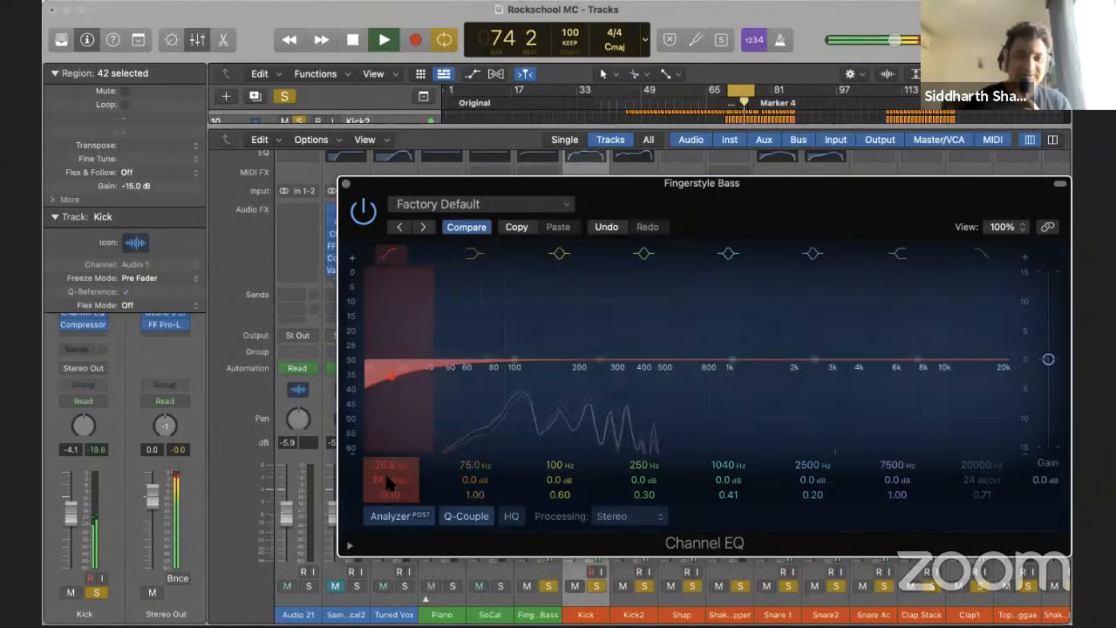
pyautogui.moveTo(390, 381)
pyautogui.mouseDown()
pyautogui.moveTo(413, 387)
pyautogui.moveTo(406, 375)
pyautogui.mouseUp()
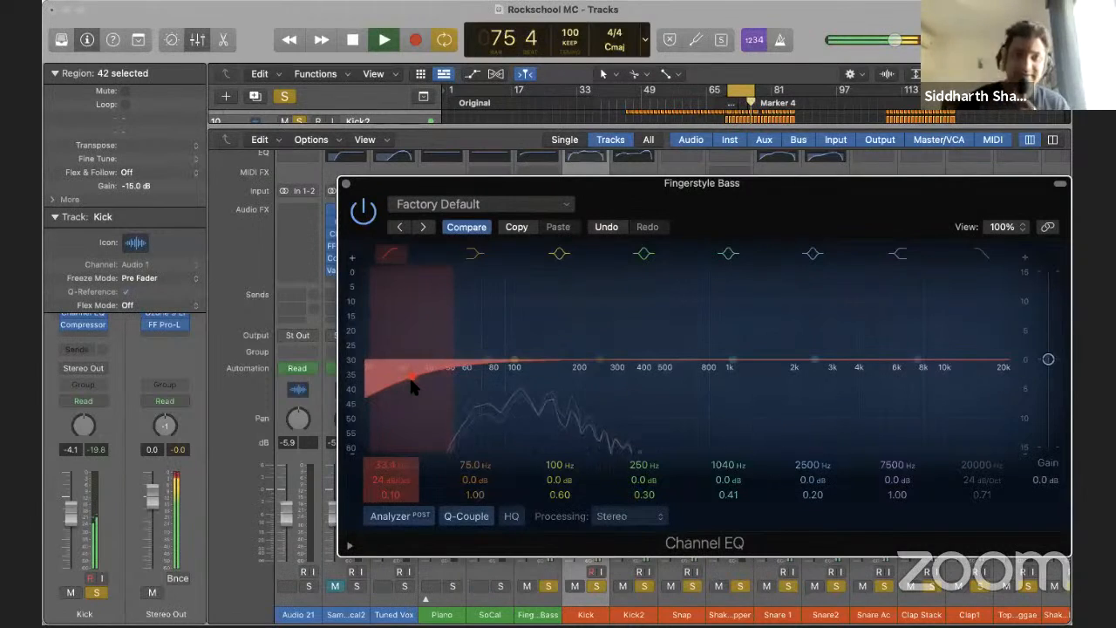
pyautogui.press('space')
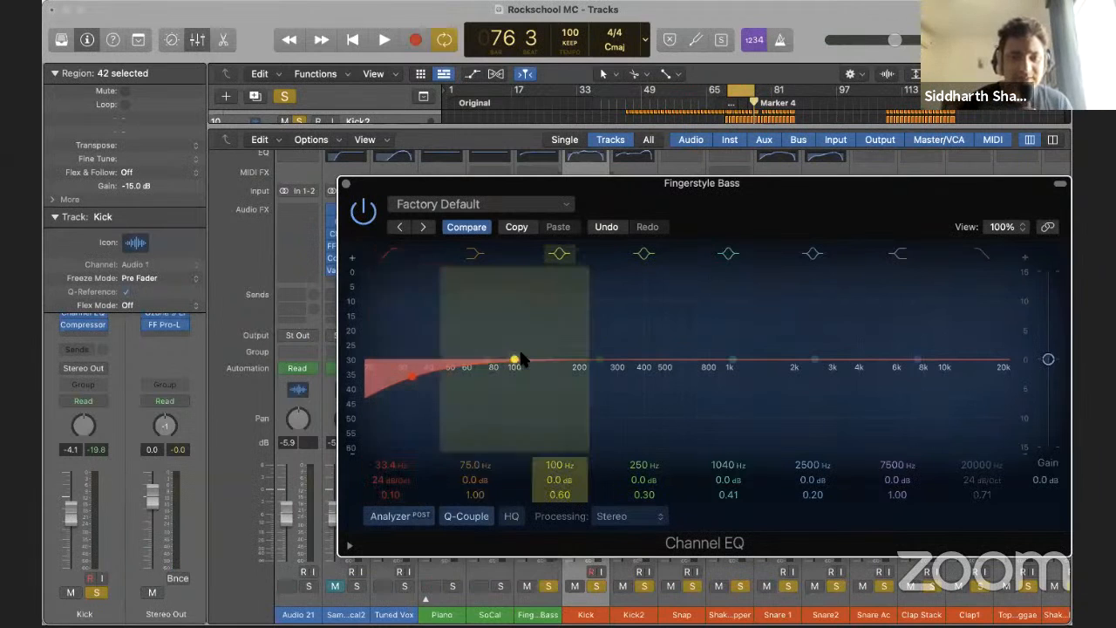
# Move the bass EQ's 100 Hz band to 76.5 Hz with a +1.8 dB gain and a Q of 1.30
pyautogui.moveTo(517, 360); pyautogui.dragTo(521, 324)
pyautogui.moveTo(562, 505); pyautogui.dragTo(573, 493)
pyautogui.press('space')
pyautogui.moveTo(521, 324); pyautogui.dragTo(489, 258)
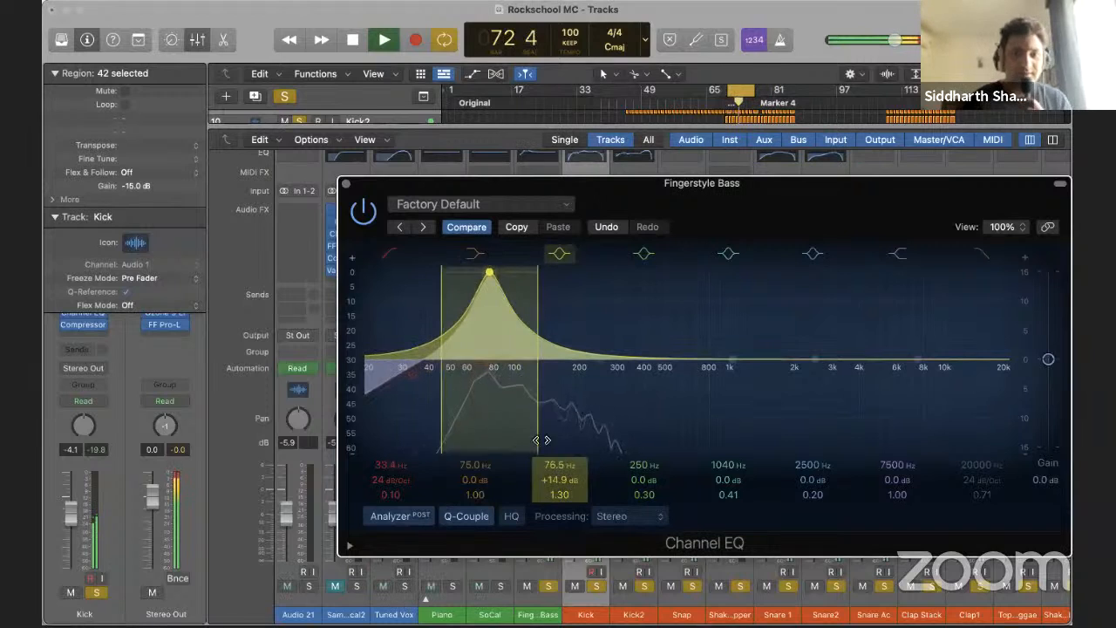
pyautogui.moveTo(560, 480); pyautogui.dragTo(560, 484)
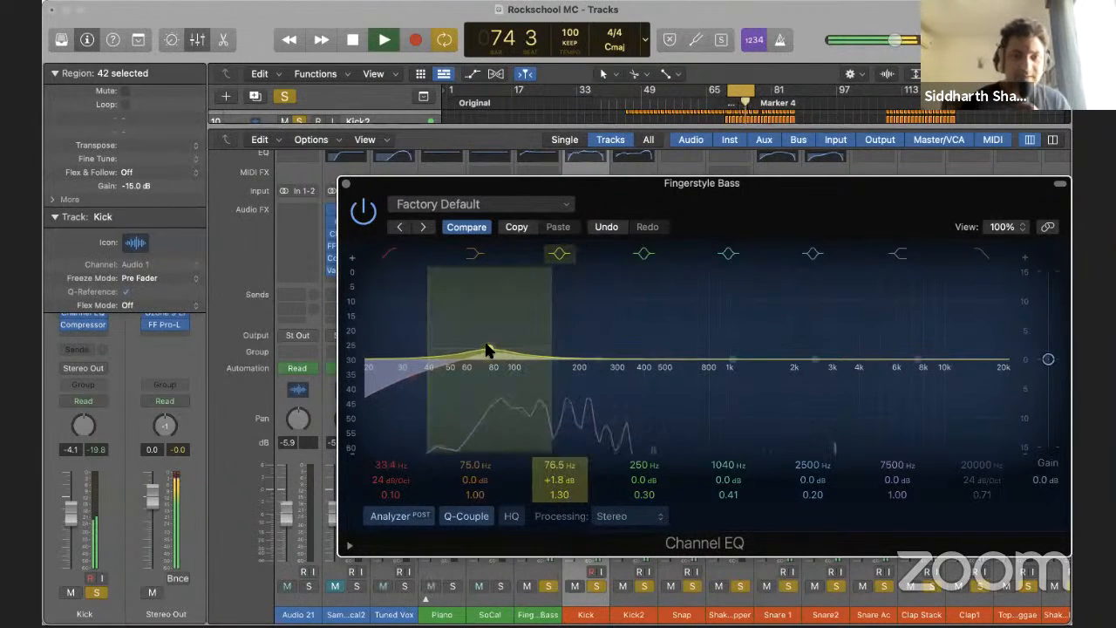
# Move the bass EQ's 250 Hz band to 220 Hz with a +1.8 dB gain and a Q of 2.30
pyautogui.moveTo(603, 363); pyautogui.dragTo(602, 320)
pyautogui.moveTo(641, 504); pyautogui.dragTo(641, 485)
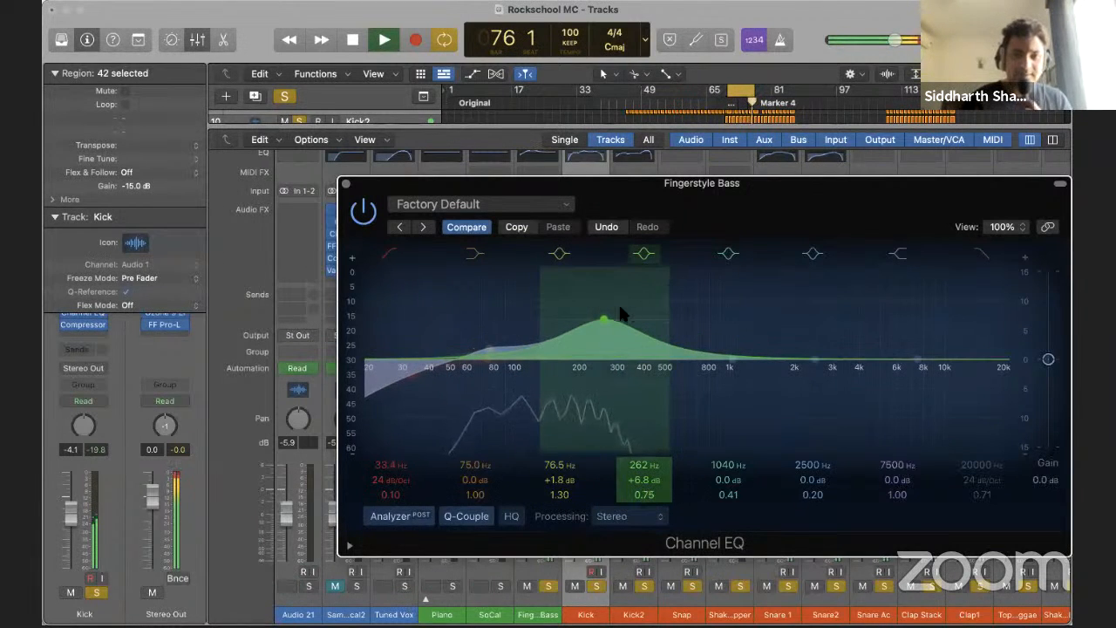
pyautogui.moveTo(602, 323); pyautogui.dragTo(586, 280)
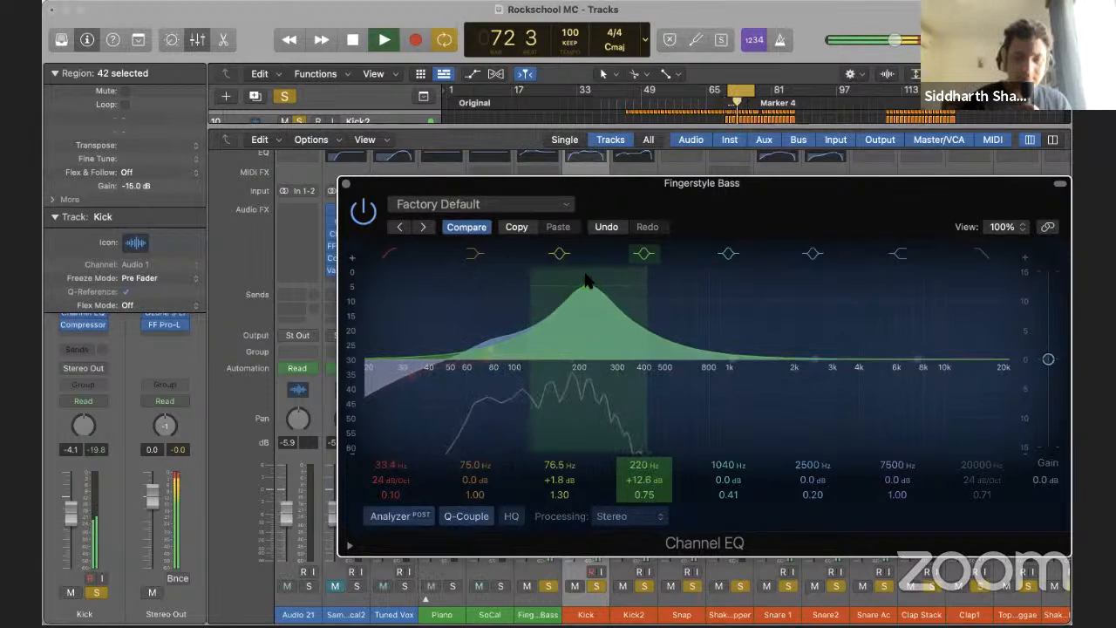
pyautogui.moveTo(645, 479); pyautogui.dragTo(644, 482)
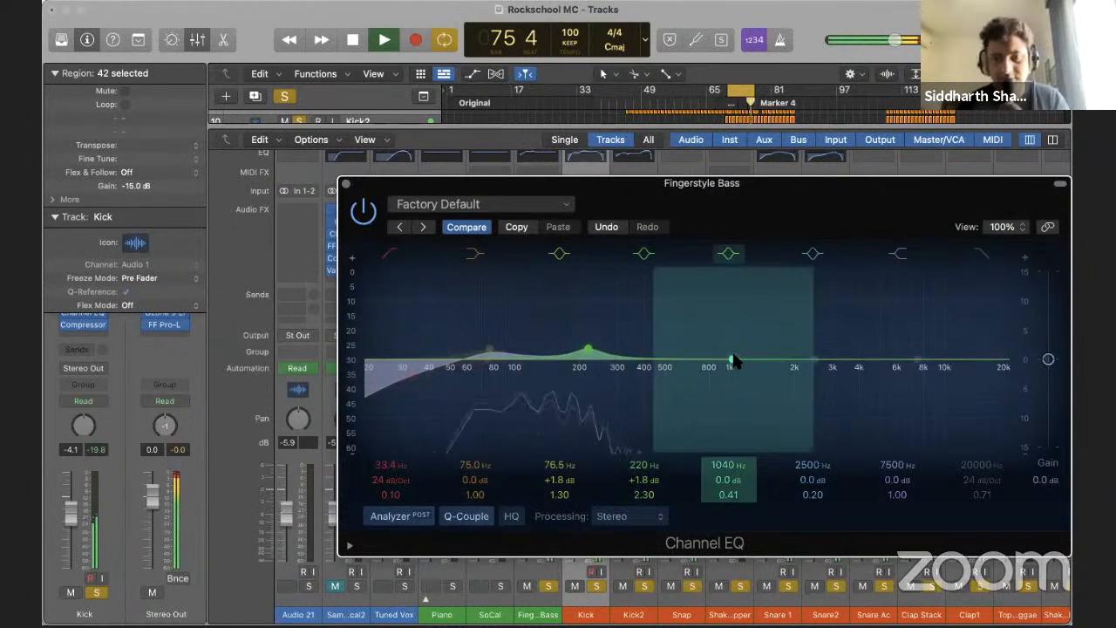
# Boost the 1040 Hz band at a higher frequency, enable and lower the high-cut filter, and close the bass EQ
pyautogui.moveTo(732, 363); pyautogui.dragTo(803, 321)
pyautogui.click(981, 255)
pyautogui.moveTo(1016, 368); pyautogui.dragTo(924, 410)
pyautogui.click(346, 183)
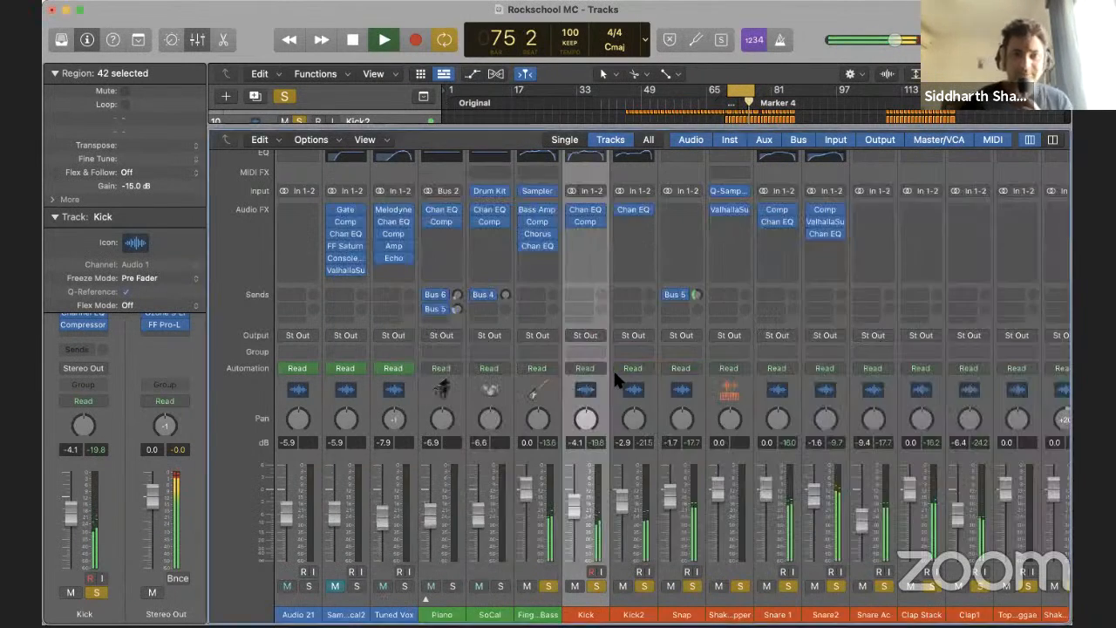
# Stop playback and insert a stereo Overdrive after the Channel EQ on the Fingerstyle Bass track
pyautogui.press('space')
pyautogui.click(532, 258)
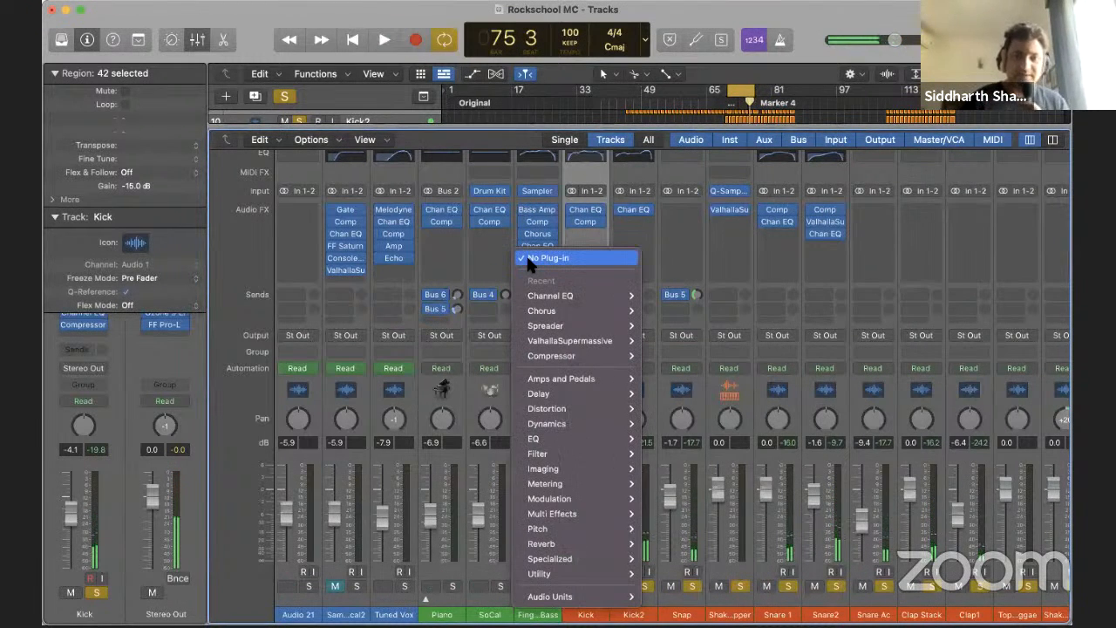
pyautogui.moveTo(593, 408)
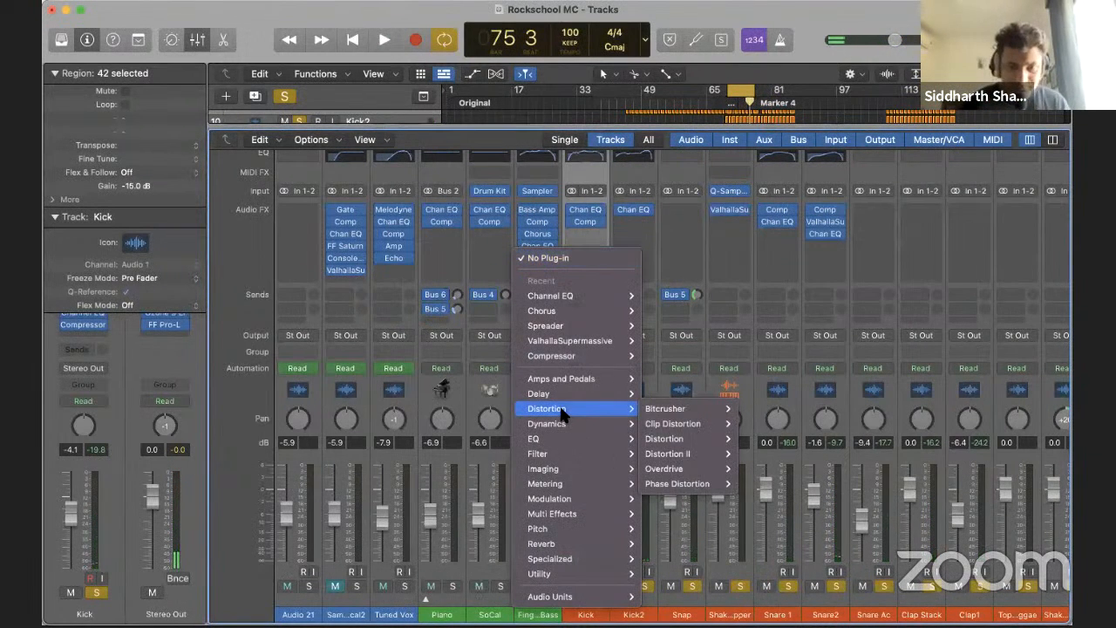
pyautogui.moveTo(689, 468)
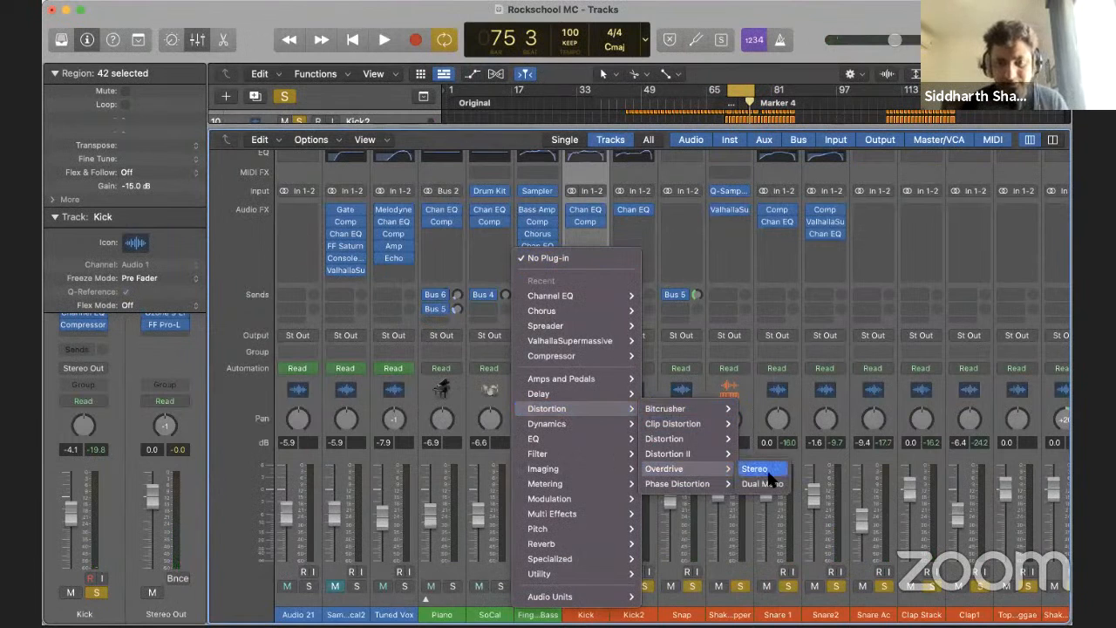
pyautogui.click(771, 474)
# Set the bass Overdrive's drive to 10.50 dB and tone to 690 Hz, adjust its output level during playback, and close it
pyautogui.press('space')
pyautogui.moveTo(508, 305); pyautogui.dragTo(511, 347)
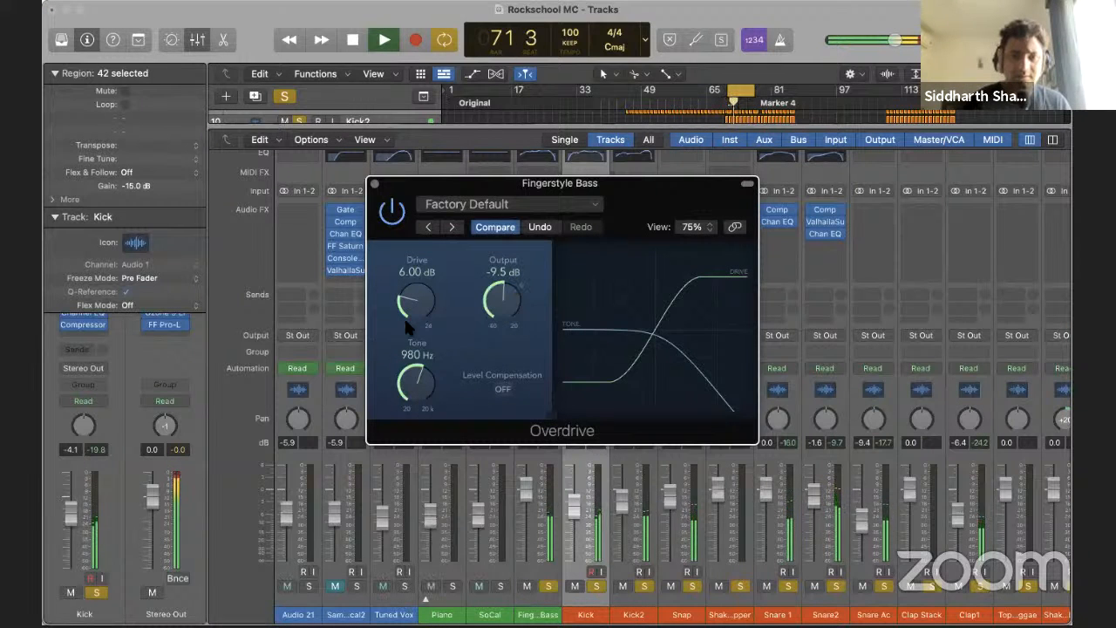
pyautogui.moveTo(419, 301); pyautogui.dragTo(419, 286)
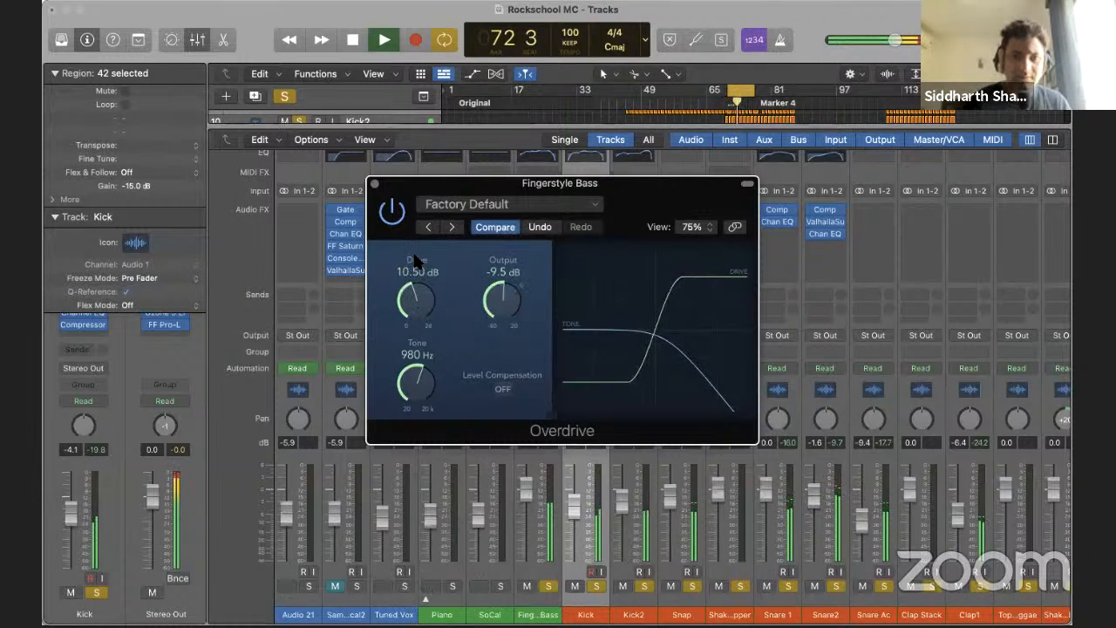
pyautogui.moveTo(416, 378); pyautogui.dragTo(418, 387)
pyautogui.moveTo(490, 300); pyautogui.dragTo(495, 316)
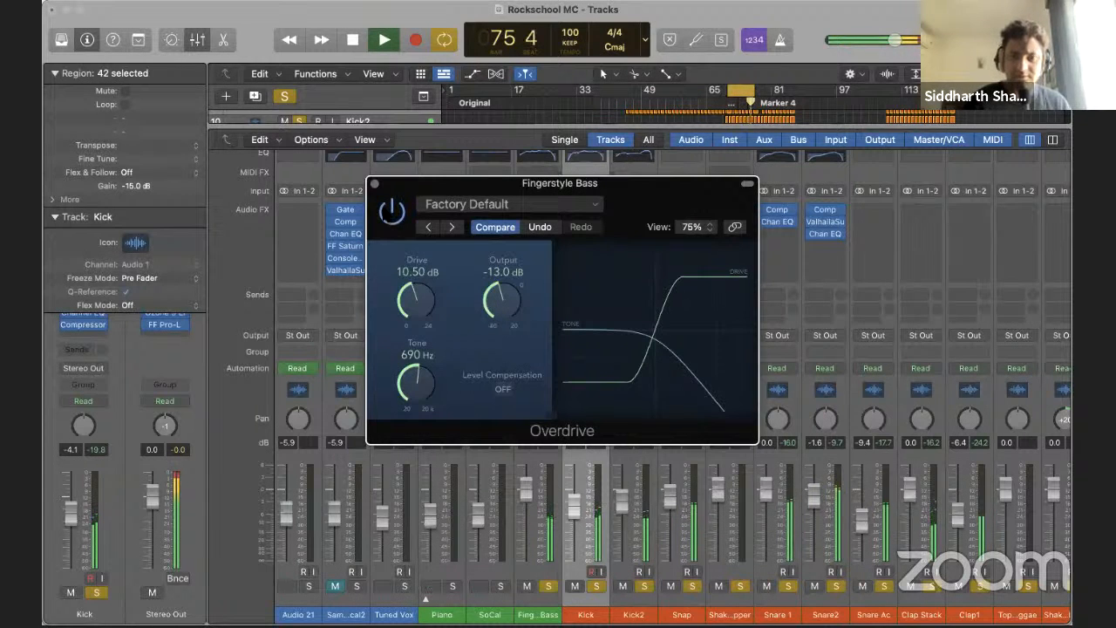
pyautogui.moveTo(496, 307); pyautogui.dragTo(480, 295)
pyautogui.click(375, 183)
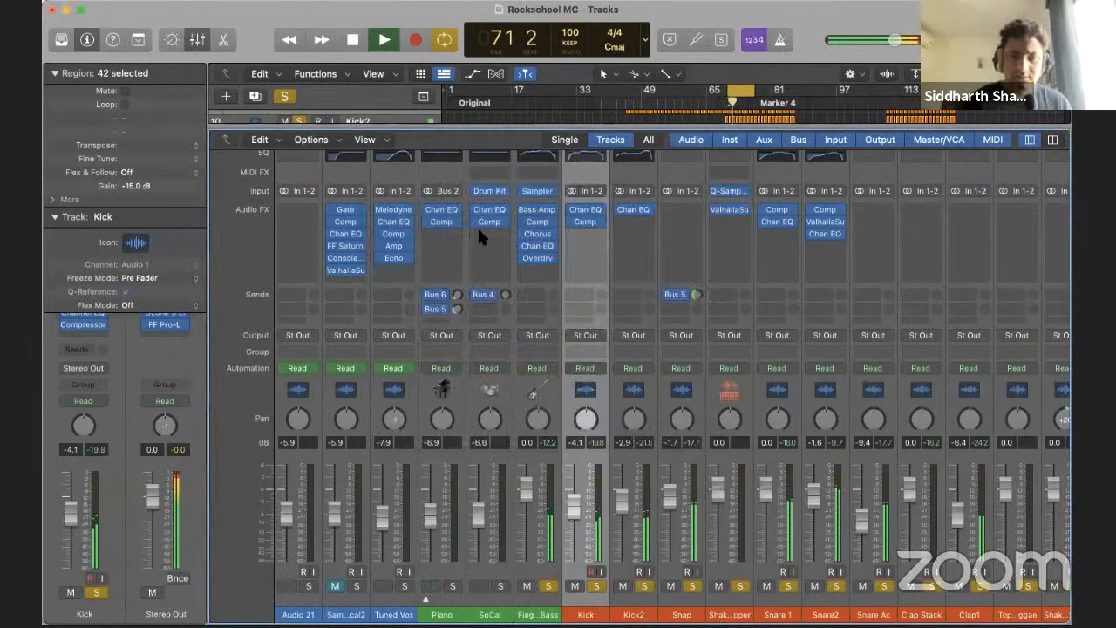
# Adjust the Fingerstyle Bass fader and raise the Gtr Muted fader to -2.5 dB
pyautogui.moveTo(526, 513); pyautogui.dragTo(528, 510)
pyautogui.hscroll(10, 927, 279)
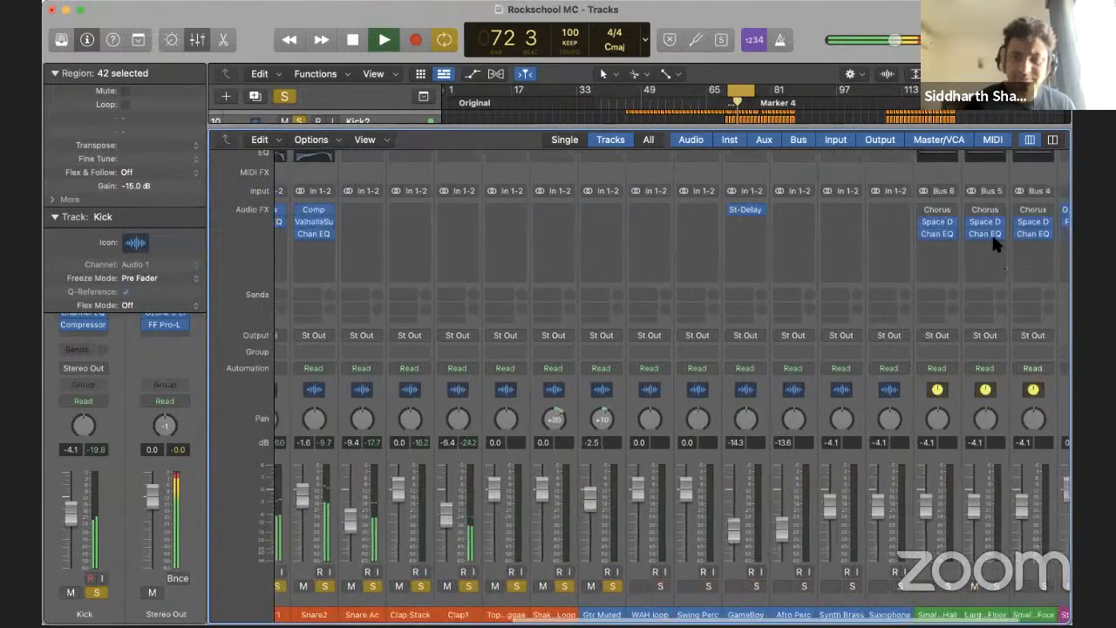
# Open the FF Pro-L limiter on Stereo Out, raise its gain to +8.2, and close it
pyautogui.click(992, 220)
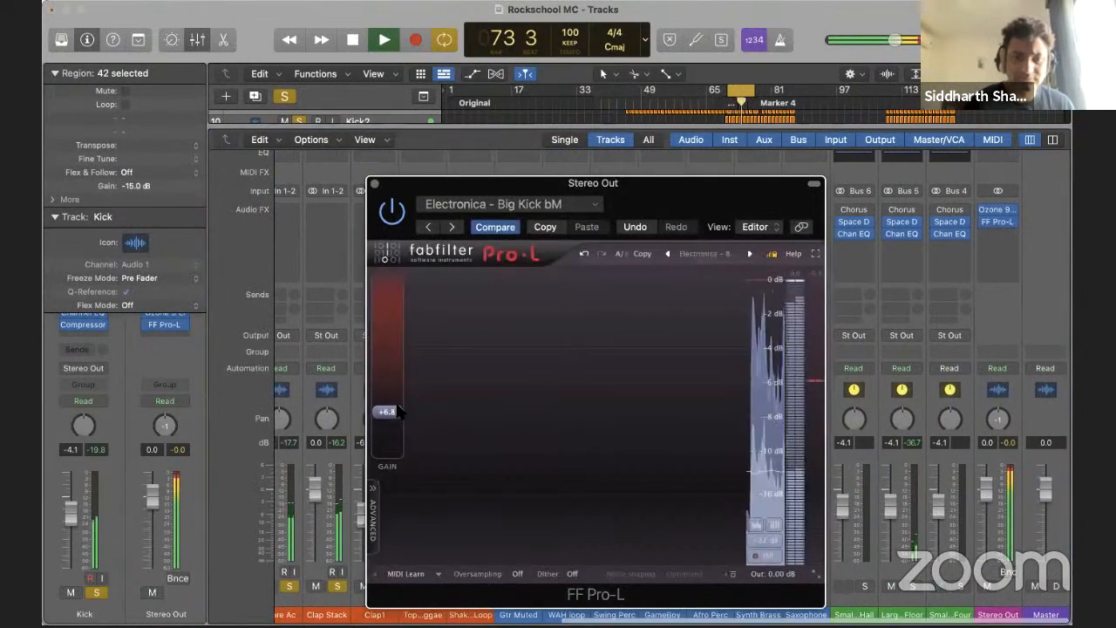
pyautogui.moveTo(401, 386); pyautogui.dragTo(390, 397)
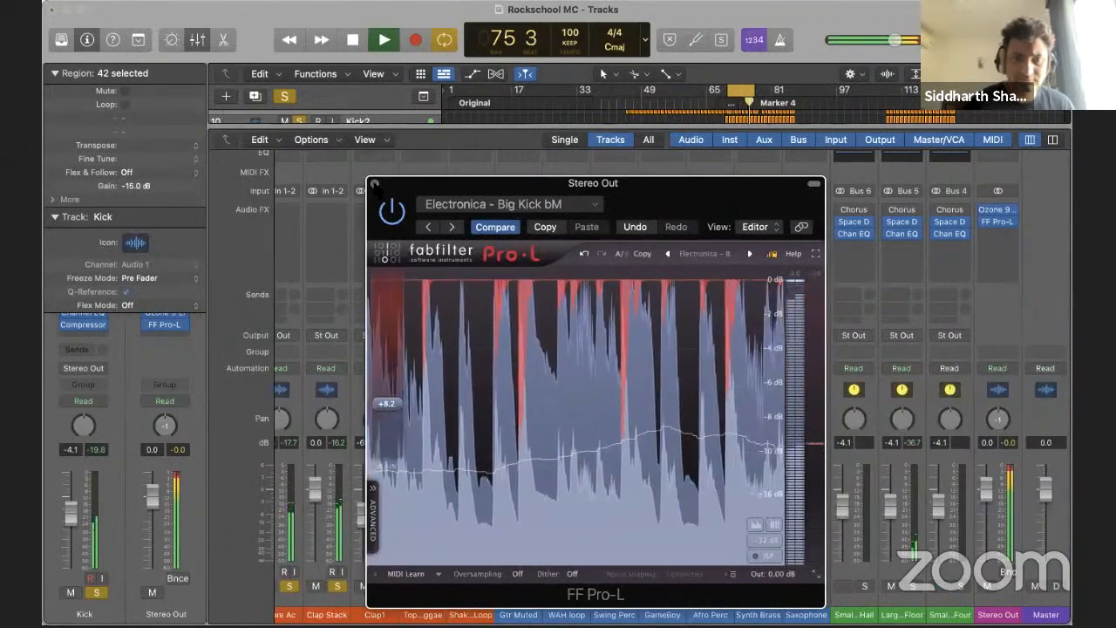
pyautogui.press('super+w')
# Open the Compressor on the Fingerstyle Bass track and check its gain reduction meter during playback
pyautogui.hscroll(-10, 518, 324)
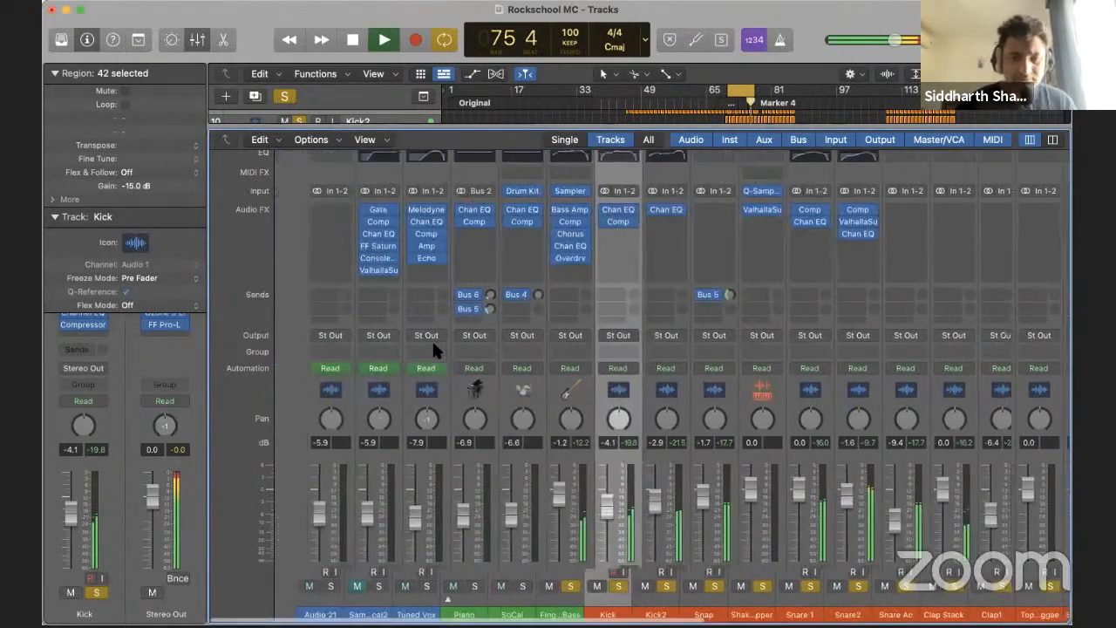
pyautogui.hscroll(4, 493, 484)
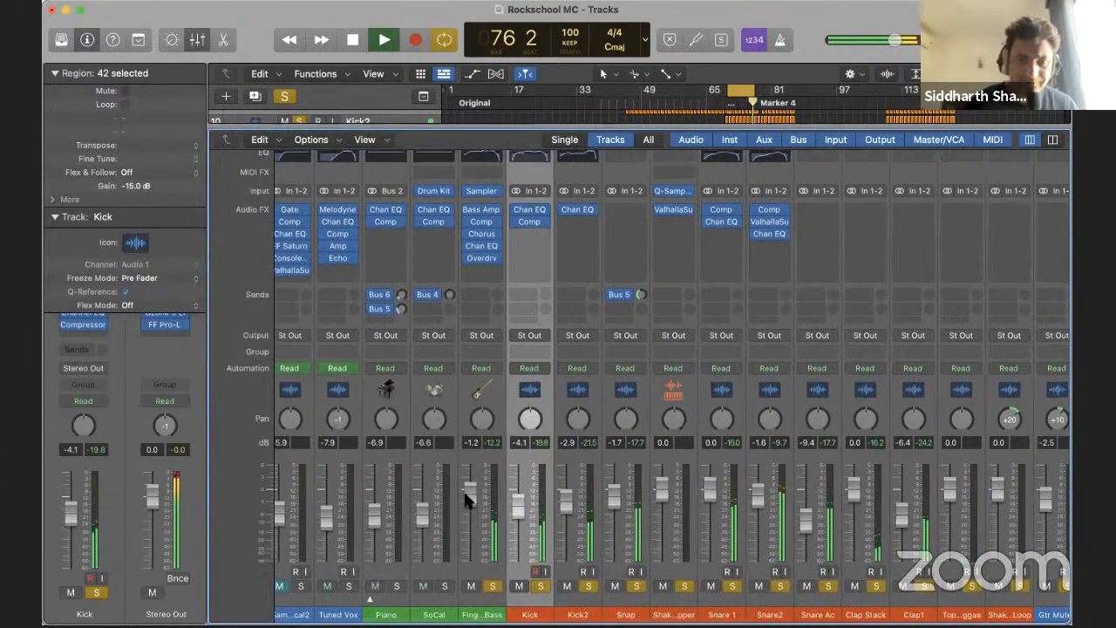
pyautogui.click(482, 223)
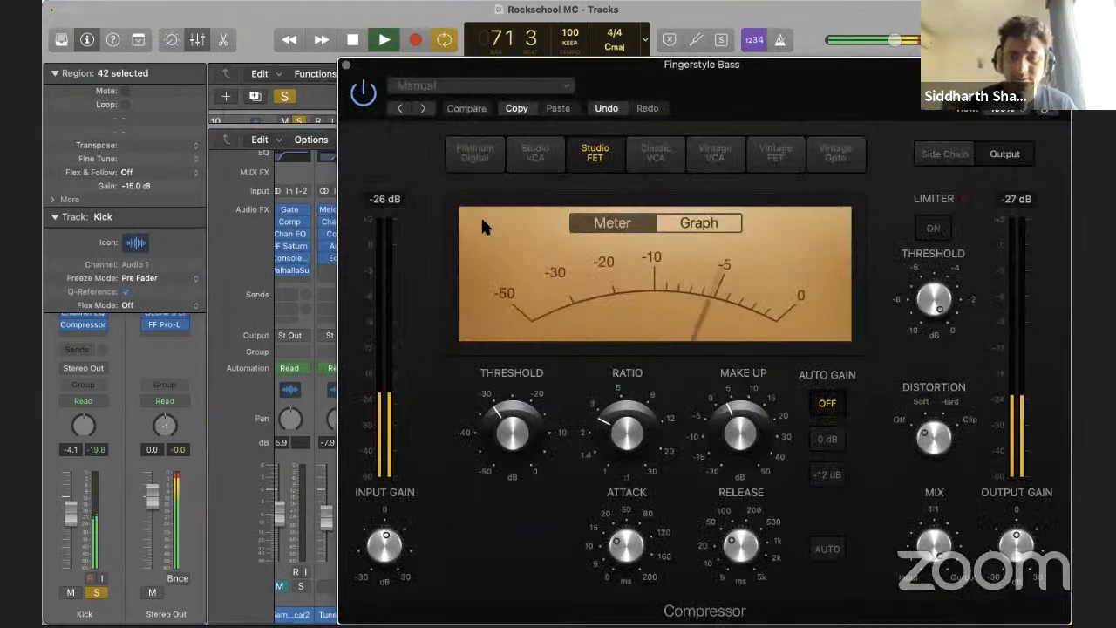
pyautogui.press('space')
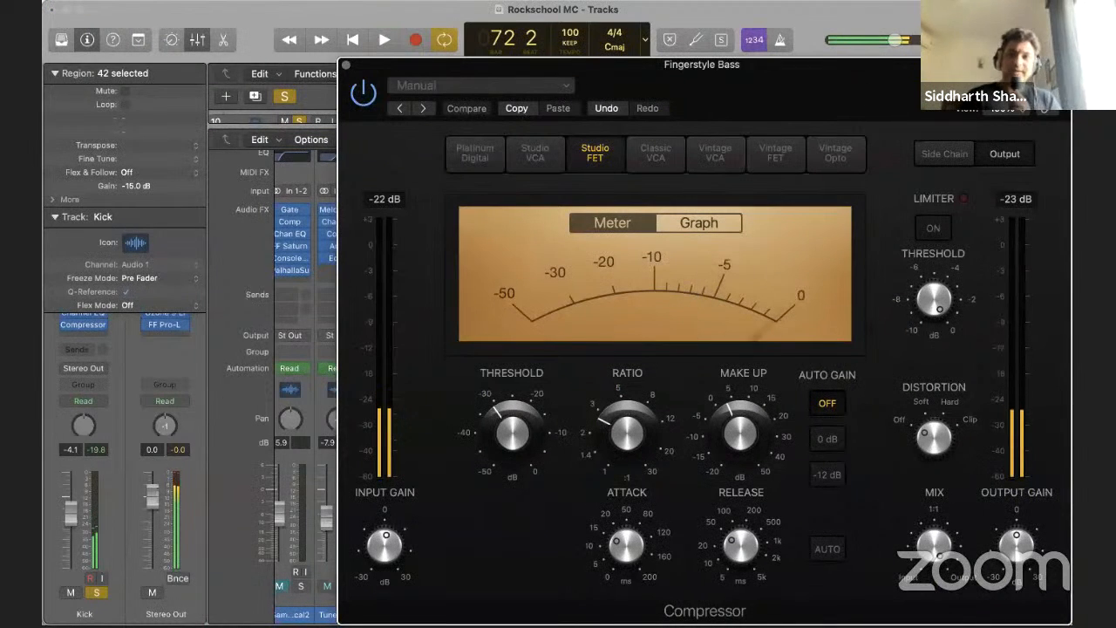
pyautogui.click(1012, 114)
pyautogui.click(872, 103)
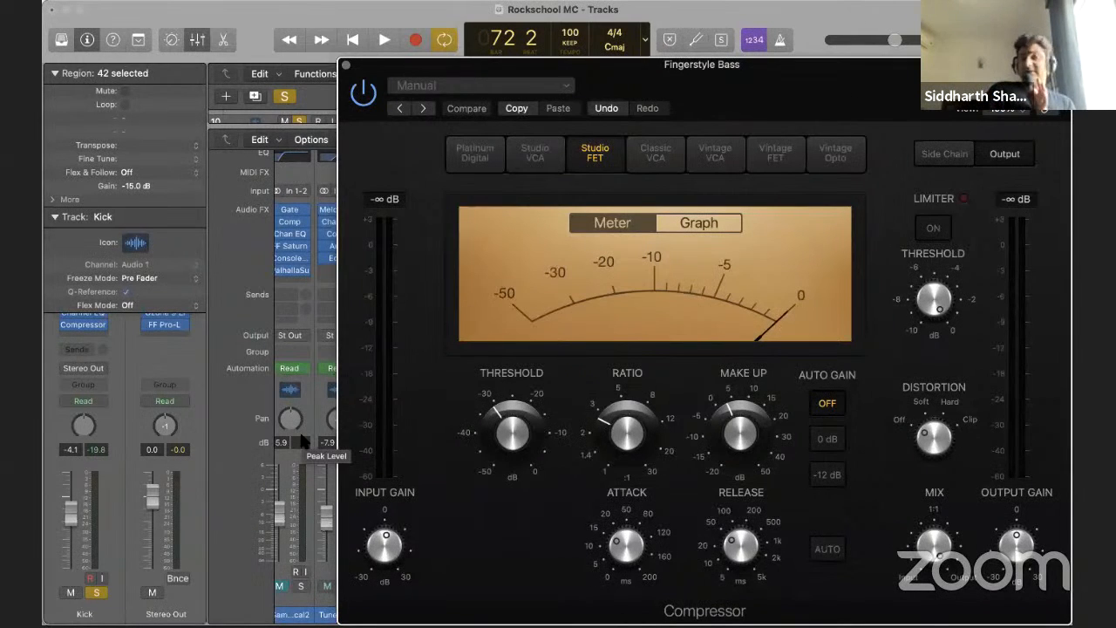
pyautogui.press('space')
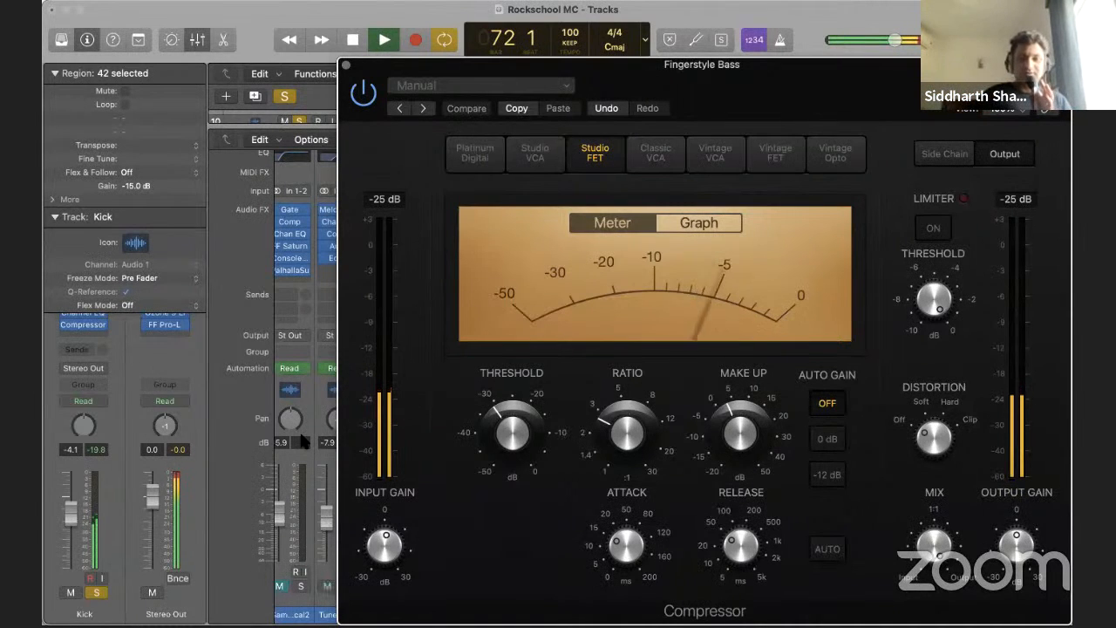
pyautogui.press('space')
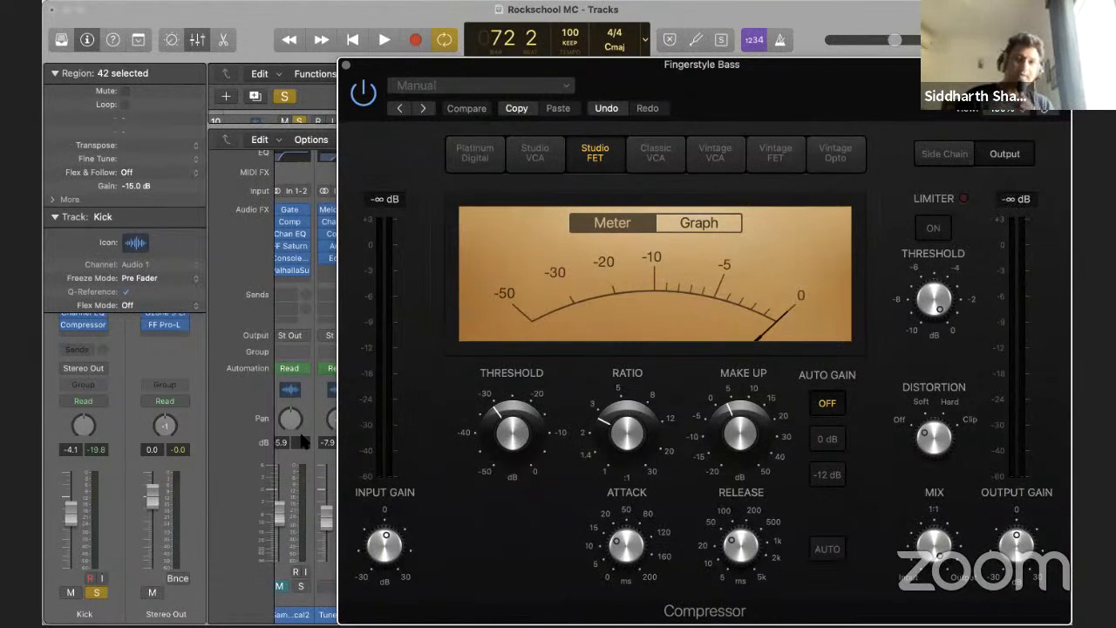
# Set the bass Compressor's side chain source to Kick (Audio 1) and listen to the ducking in playback
pyautogui.moveTo(739, 75); pyautogui.dragTo(641, 75)
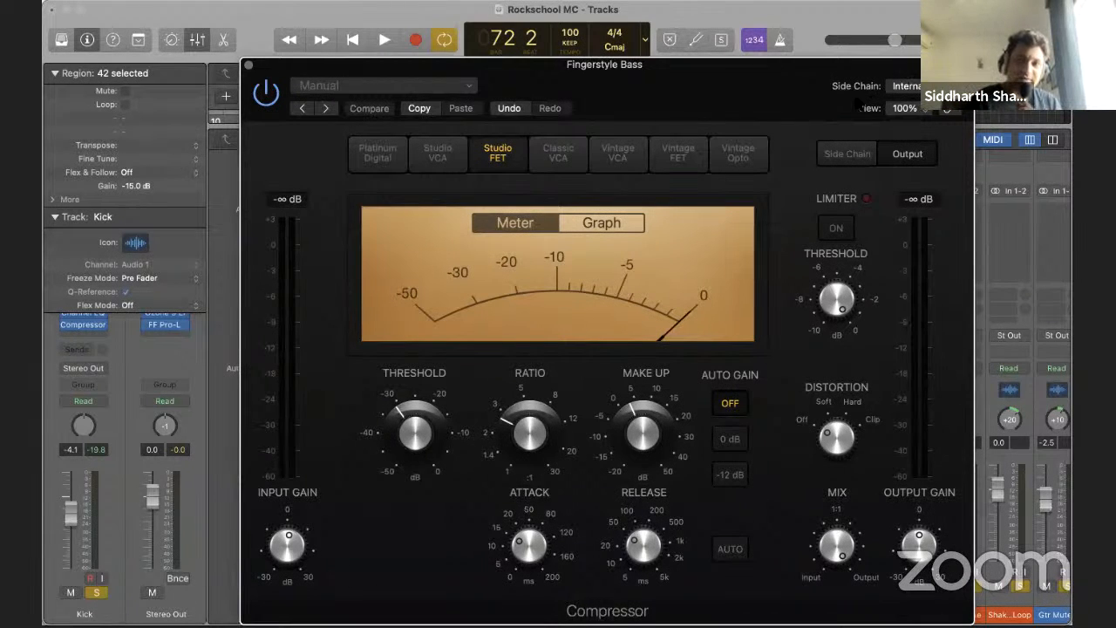
pyautogui.click(905, 85)
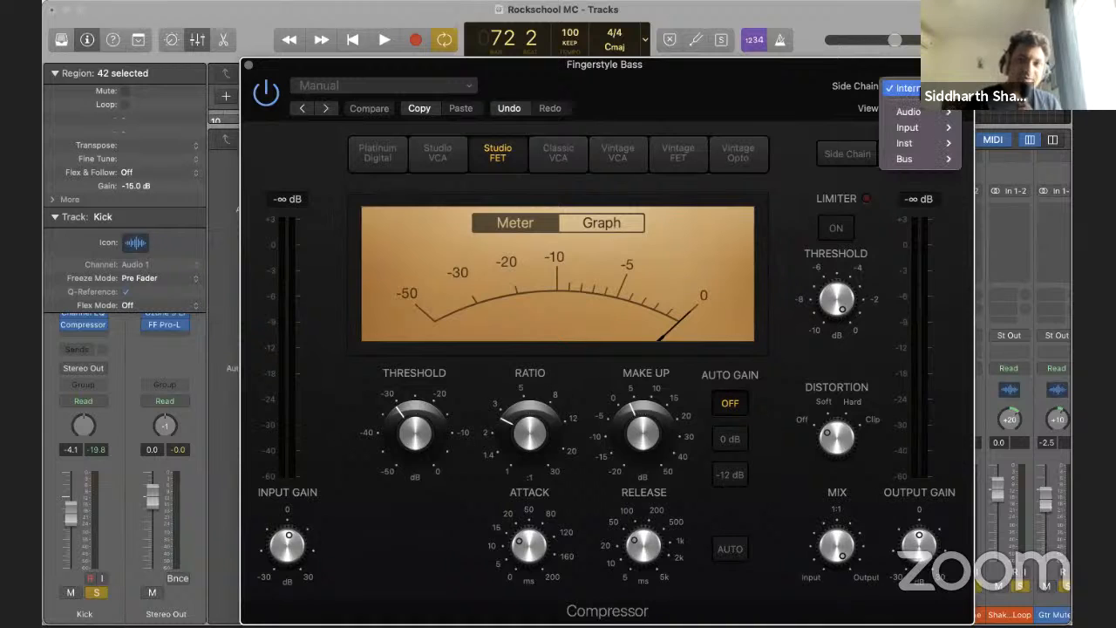
pyautogui.moveTo(911, 111)
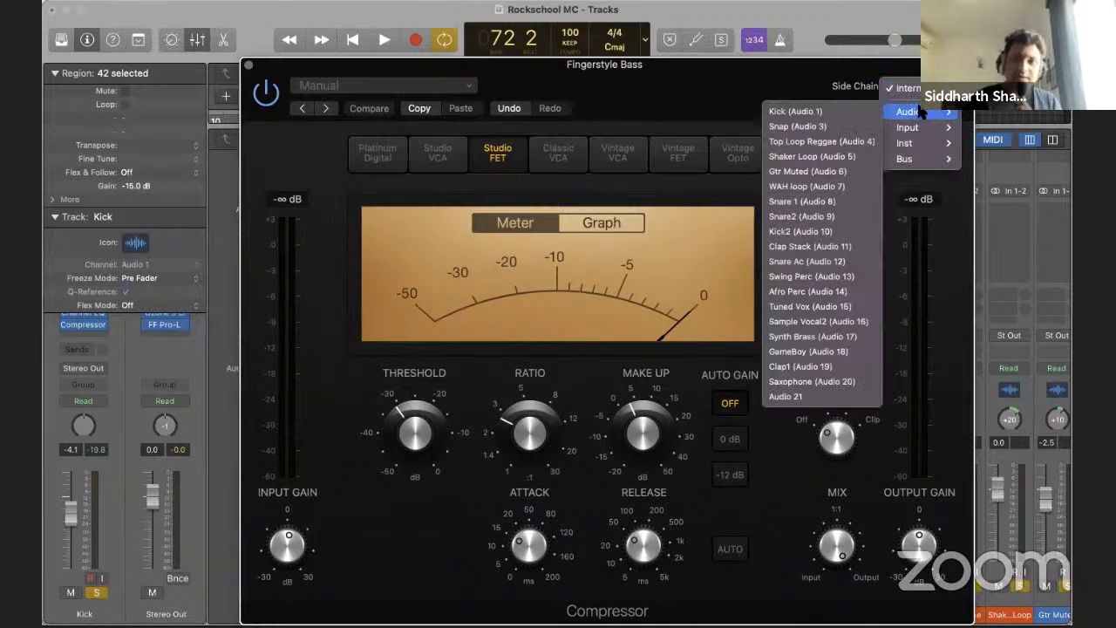
pyautogui.click(822, 111)
pyautogui.press('space')
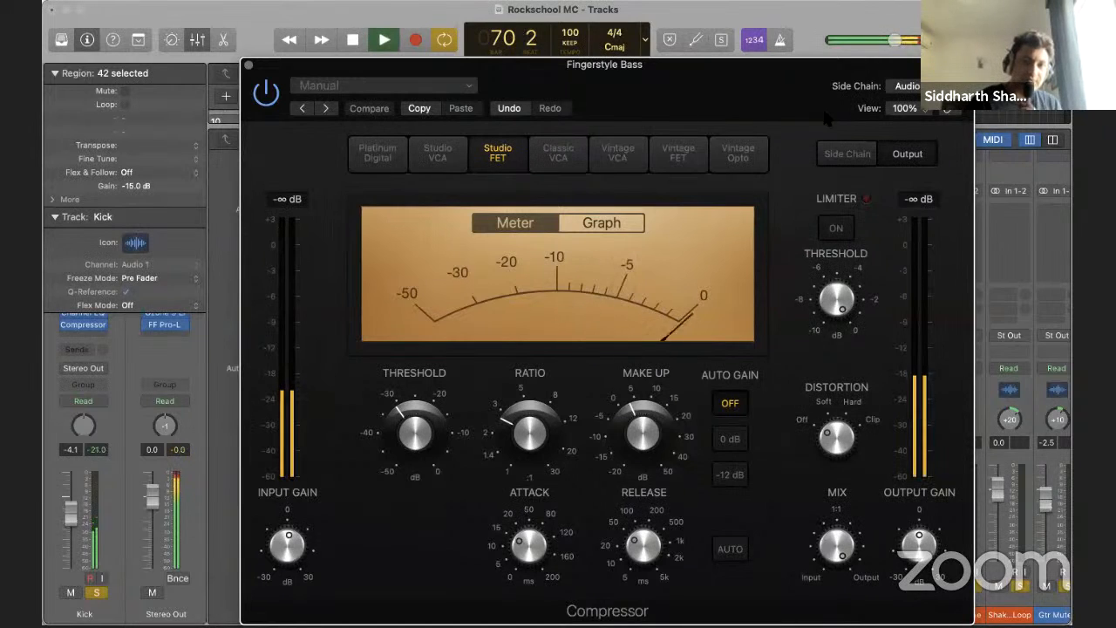
pyautogui.press('space')
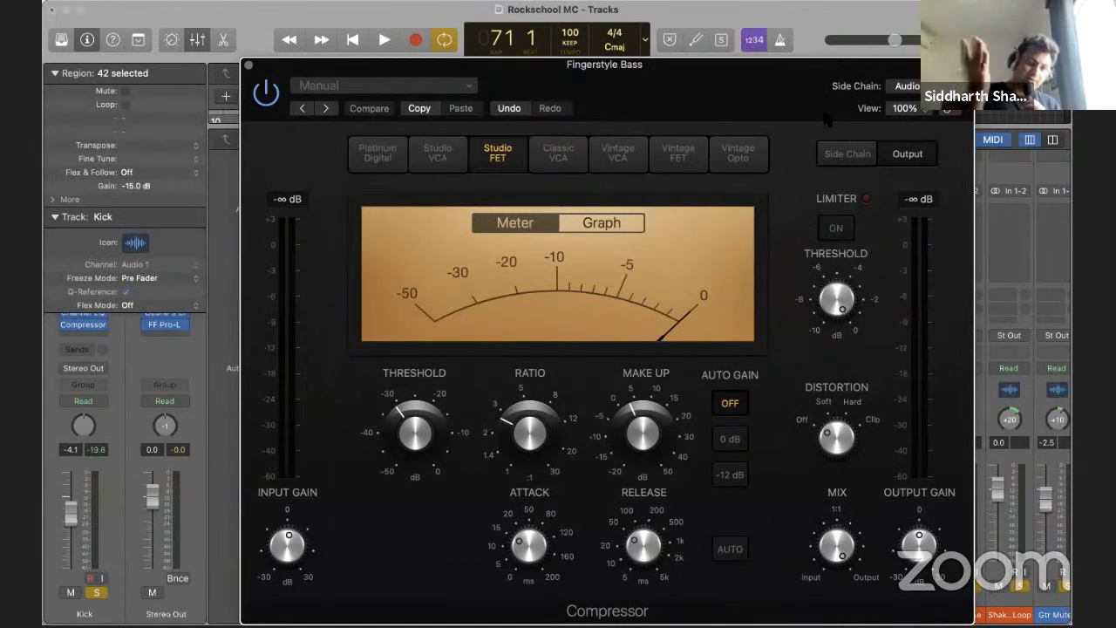
# Compare the bass Compressor's side chain on Internal against Kick (Audio 1) during playback, ending on Kick
pyautogui.press('space')
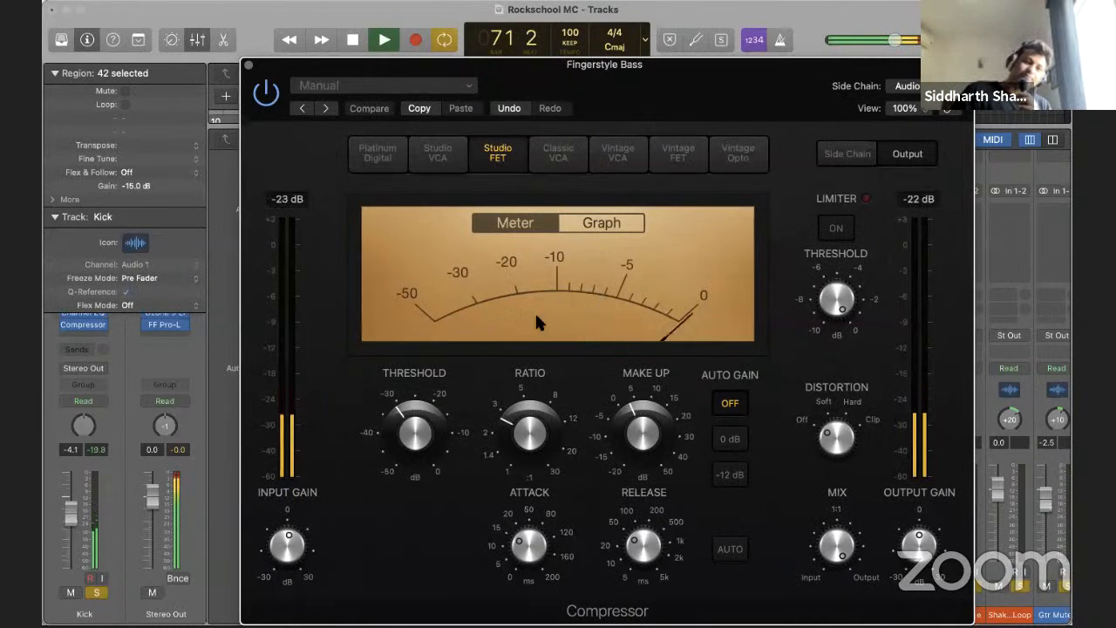
pyautogui.click(907, 86)
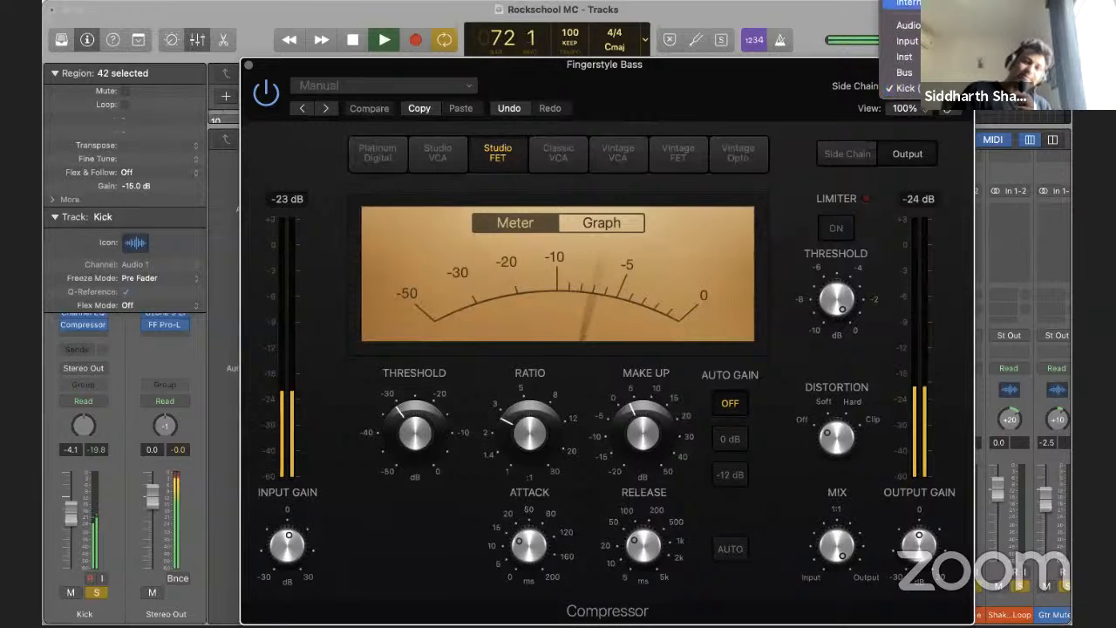
pyautogui.click(907, 4)
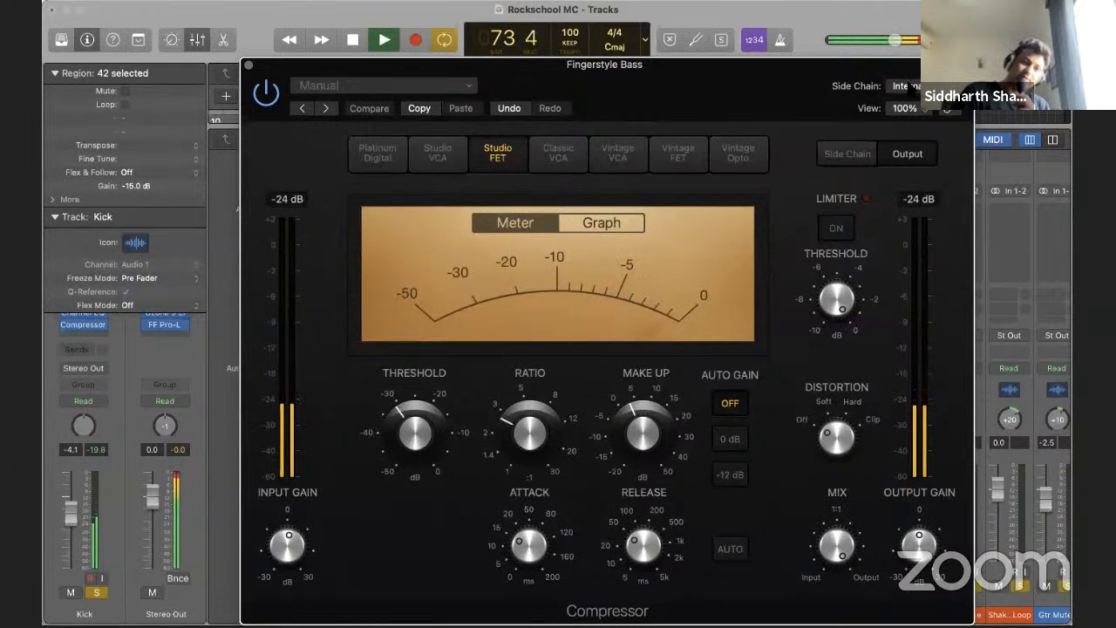
pyautogui.click(905, 87)
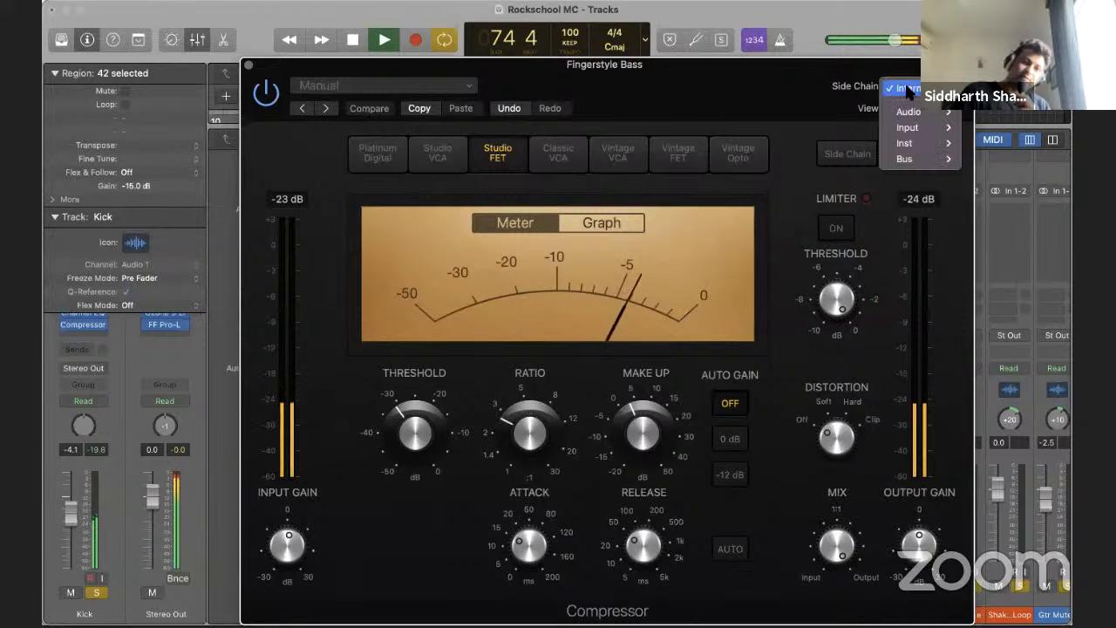
pyautogui.moveTo(907, 111)
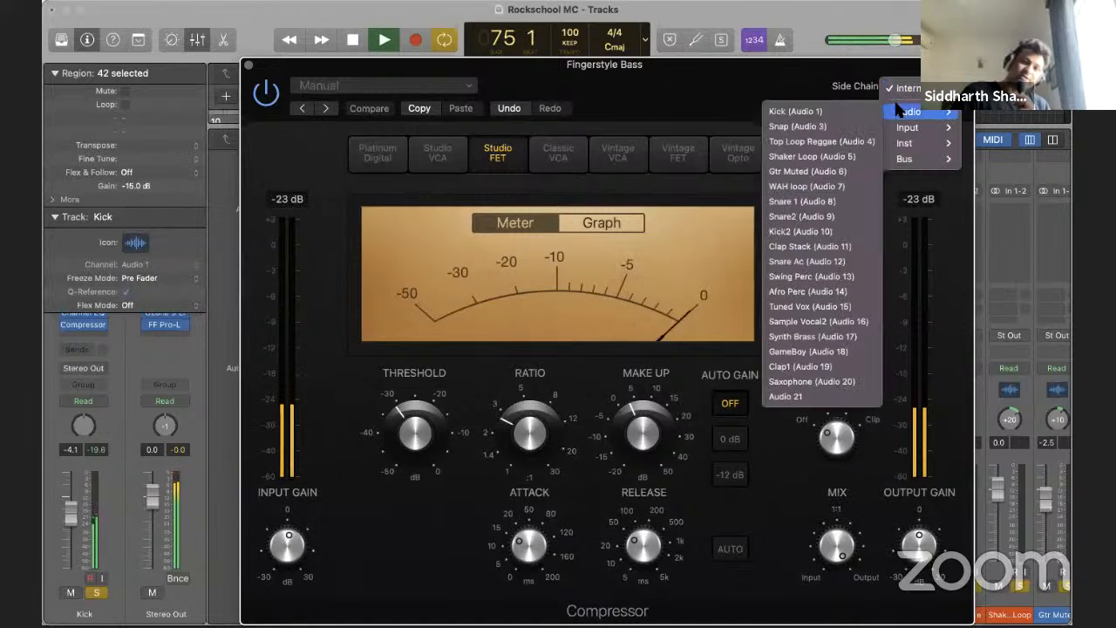
pyautogui.click(827, 111)
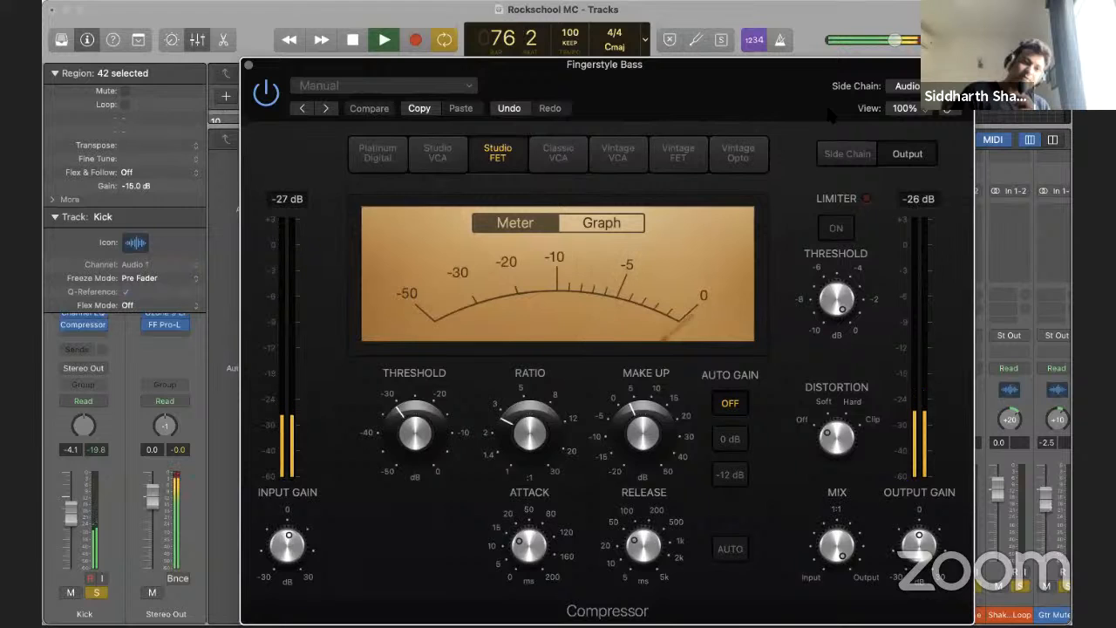
# Stop playback, close the bass Compressor, and play the soloed bass and drums from the mixer
pyautogui.press('space')
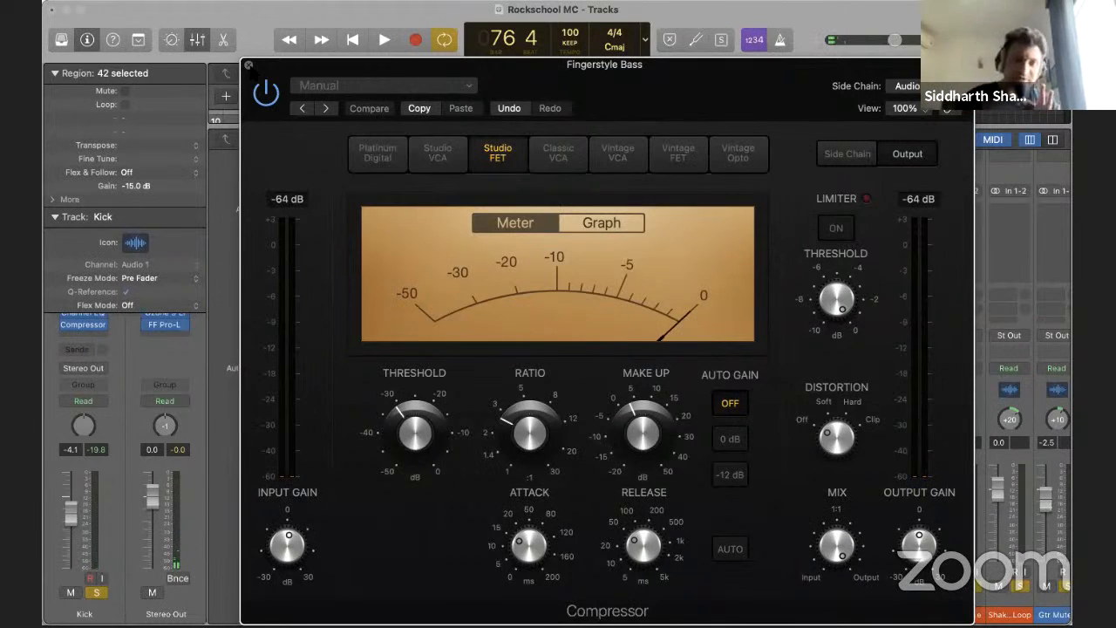
pyautogui.click(248, 65)
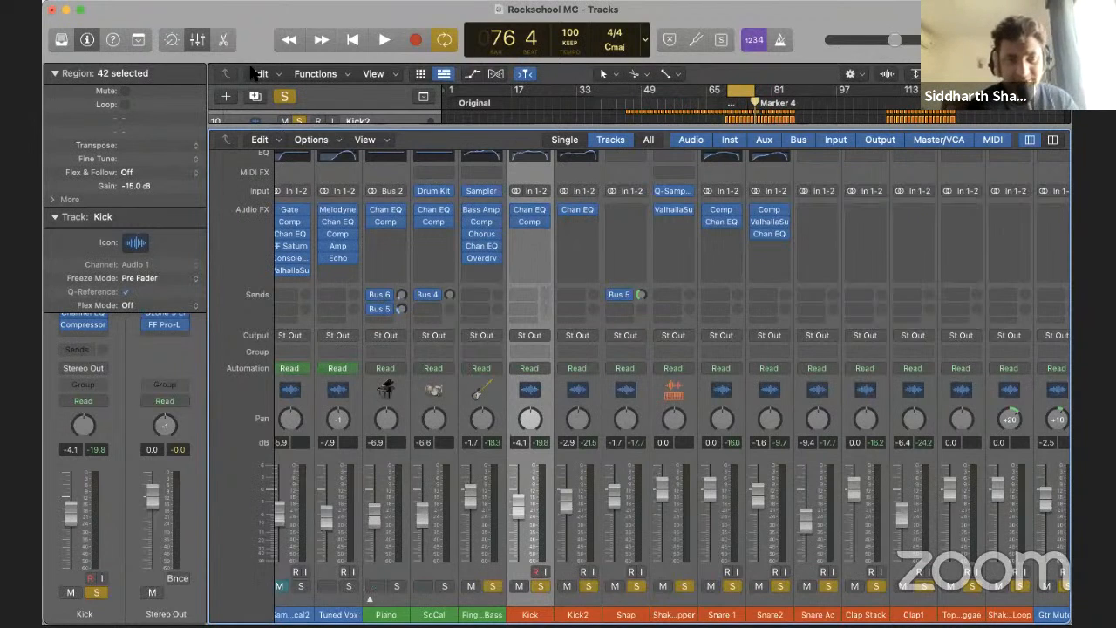
pyautogui.press('space')
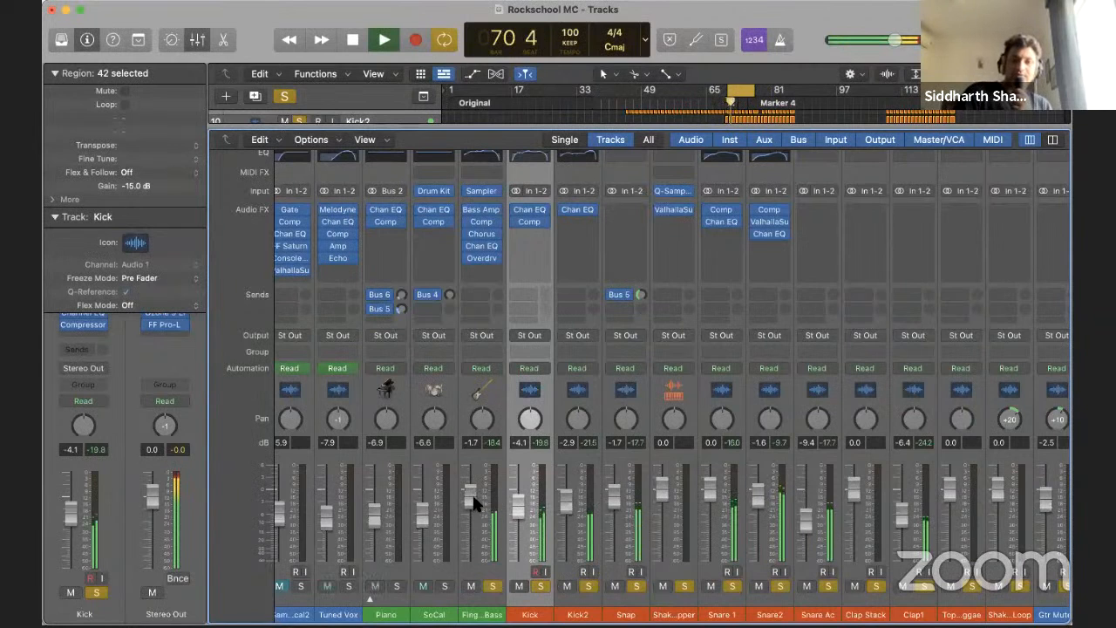
pyautogui.hscroll(2, 729, 327)
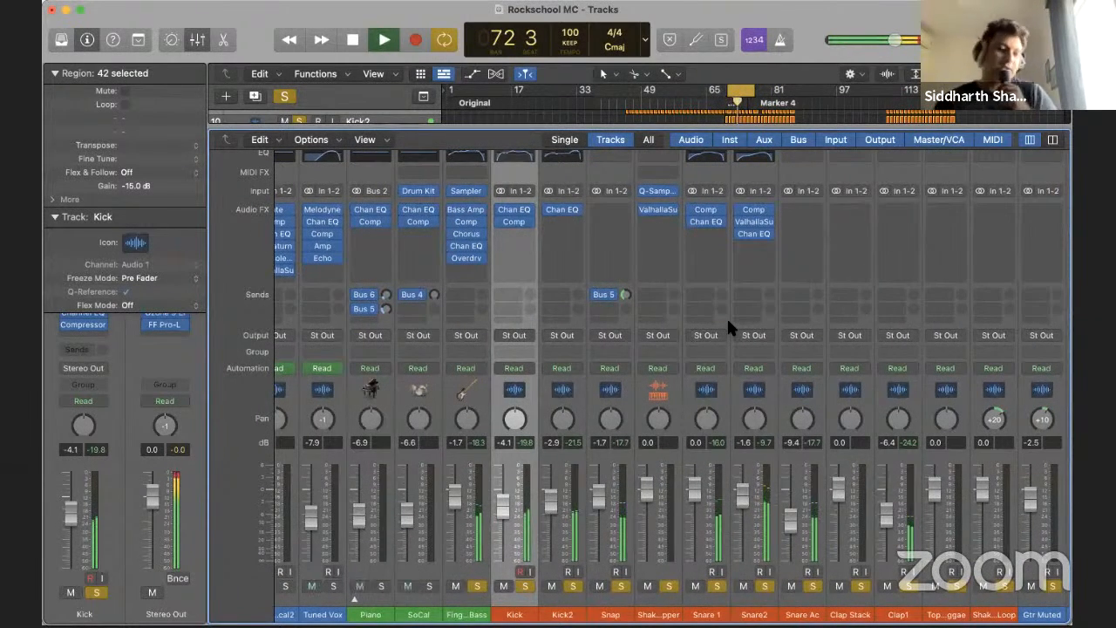
# Clear the solo on all tracks, solo Gtr Muted alone, stop playback, and return to the mixer
pyautogui.press('x')
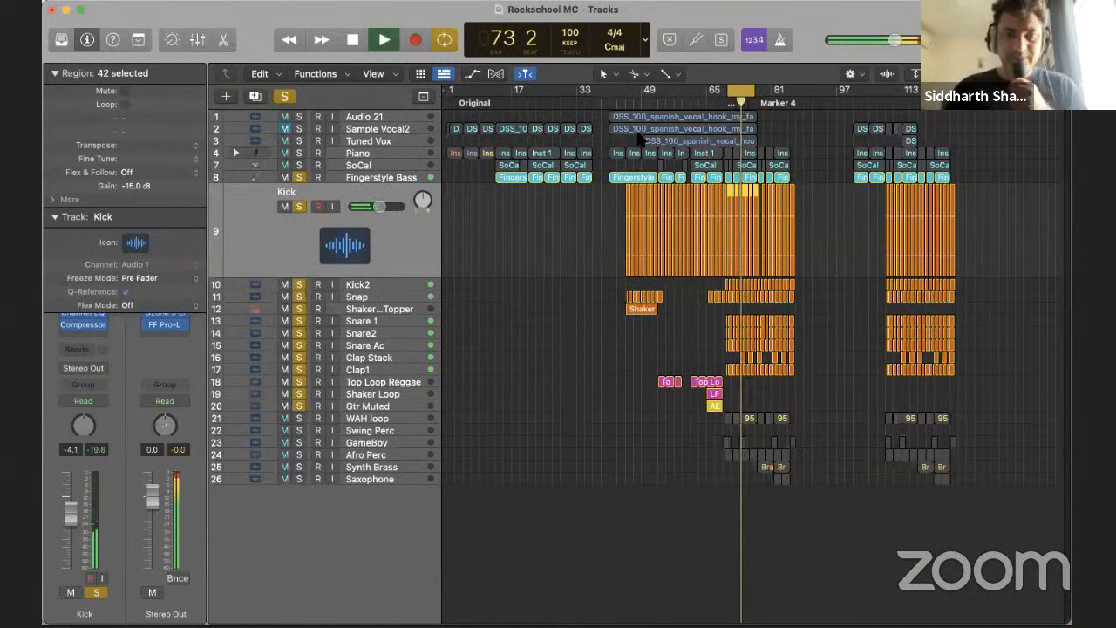
pyautogui.keyDown('super'); pyautogui.click(299, 418); pyautogui.keyUp('super')
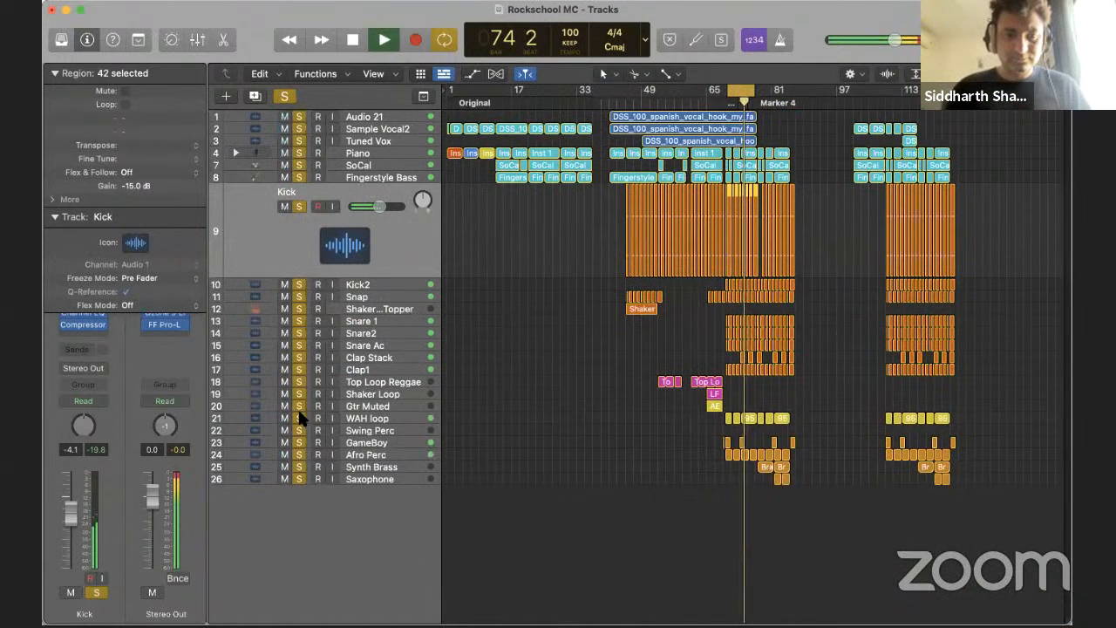
pyautogui.keyDown('super'); pyautogui.click(299, 418); pyautogui.keyUp('super')
pyautogui.click(299, 405)
pyautogui.press('space')
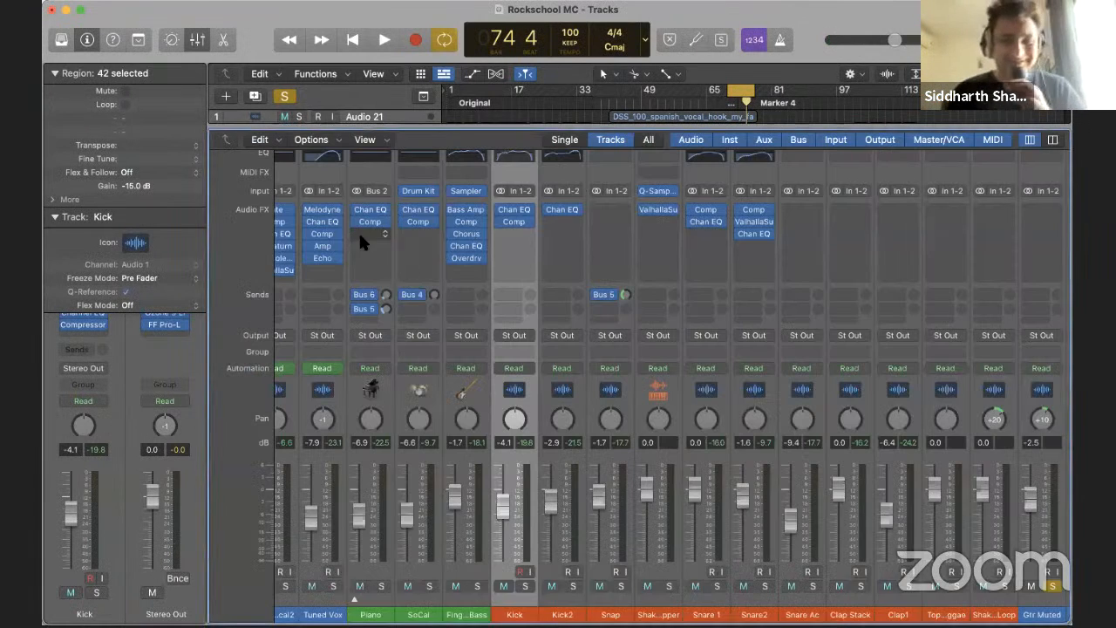
pyautogui.press('x')
# Solo the drum and percussion tracks, including Kick, Kick2, Snap, Shaker Topper, the snares, claps and Top Loop Reggae
pyautogui.click(524, 586)
pyautogui.click(573, 585)
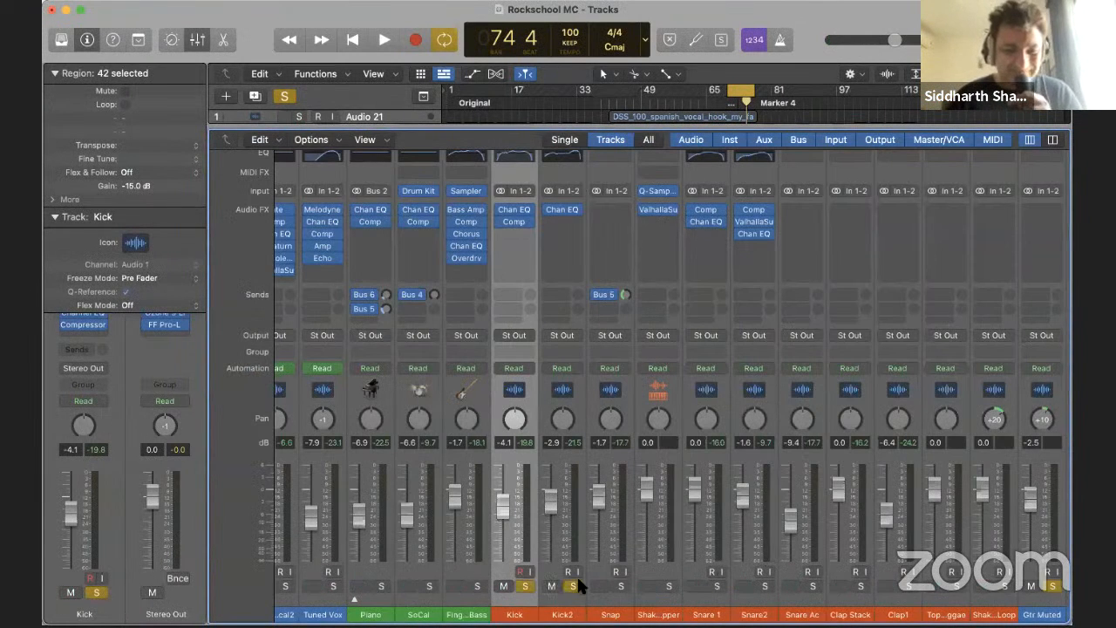
pyautogui.click(620, 585)
pyautogui.click(669, 585)
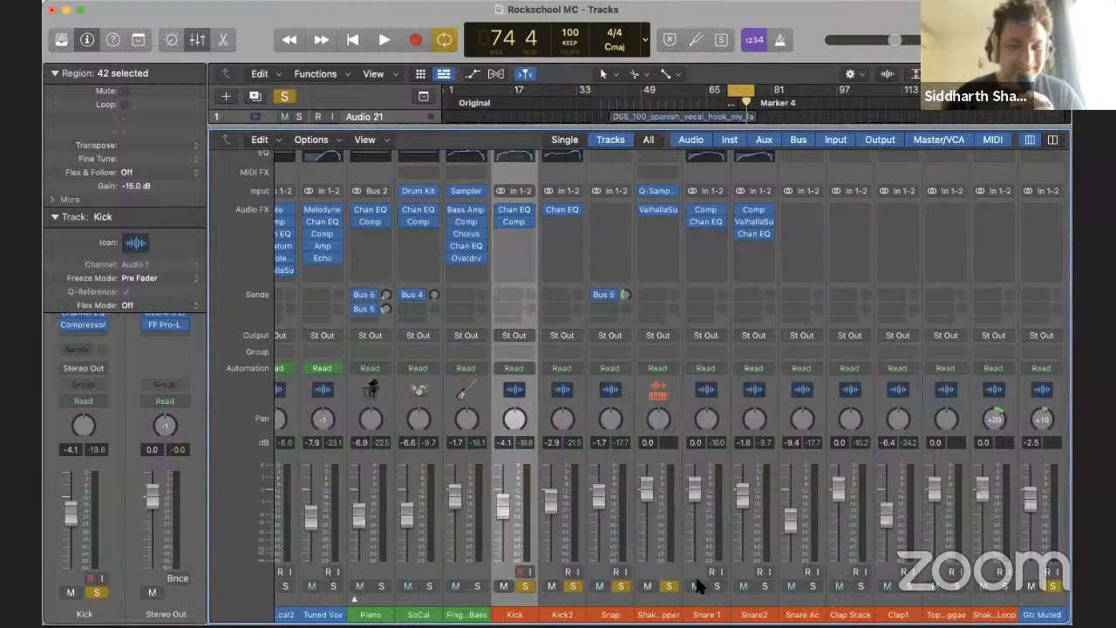
pyautogui.click(765, 585)
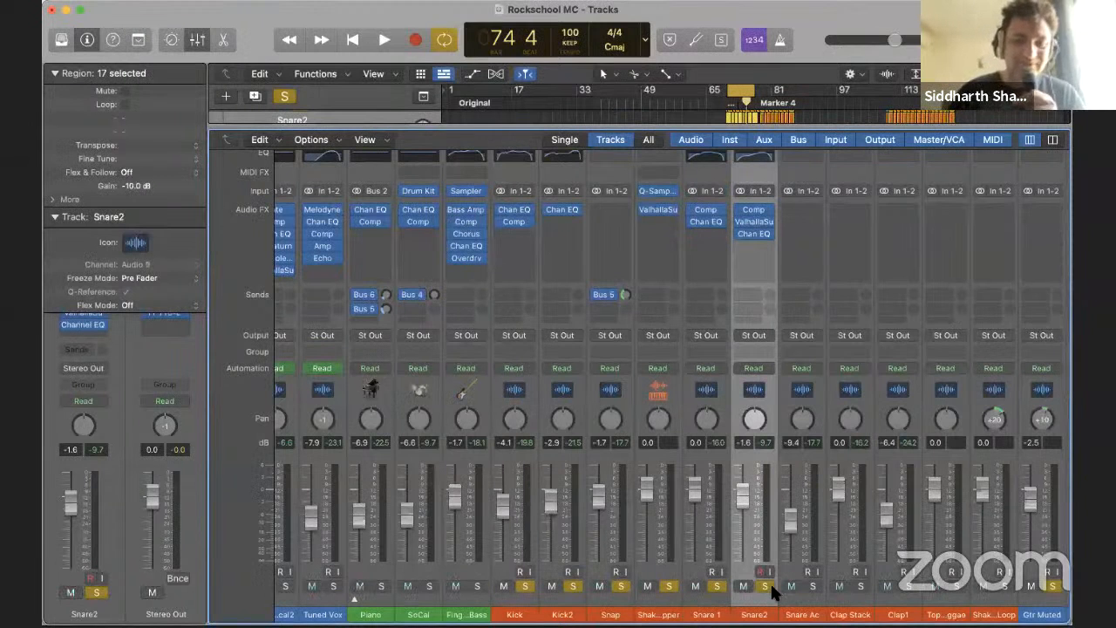
pyautogui.click(811, 586)
pyautogui.click(859, 585)
pyautogui.click(909, 586)
pyautogui.click(952, 586)
# Start playback, solo Swing Perc and WAH loop as well, and lower the WAH loop fader to -13.0 dB
pyautogui.hscroll(10, 582, 532)
pyautogui.press('space')
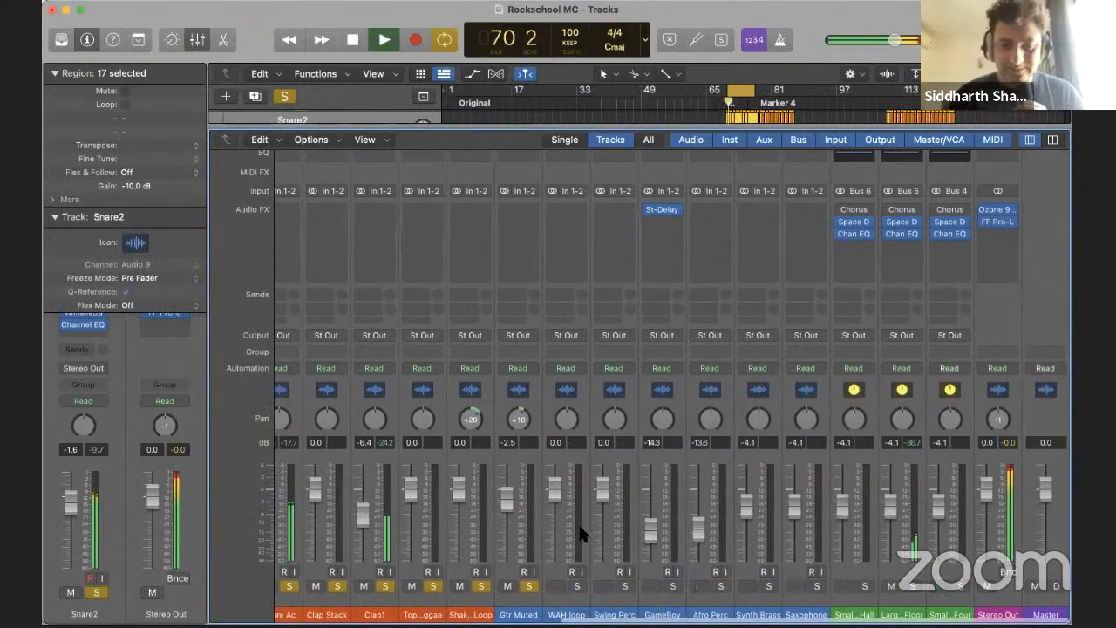
pyautogui.click(623, 584)
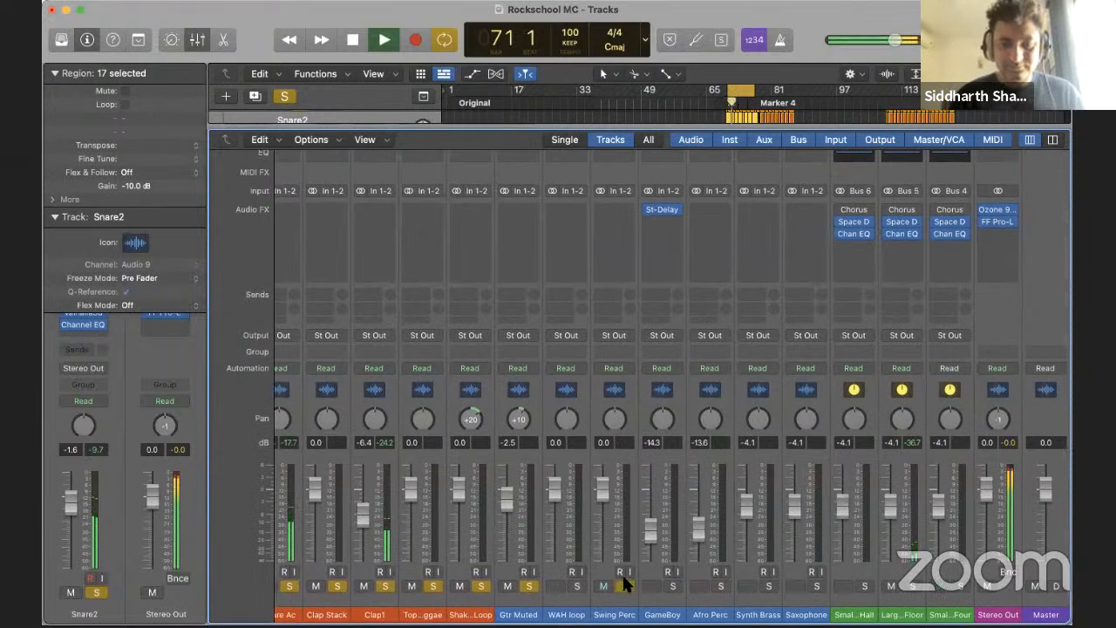
pyautogui.click(576, 585)
pyautogui.moveTo(554, 490); pyautogui.dragTo(555, 529)
# Select all eight WAH loop regions in the arrangement, lower their region gain, and return to the mixer
pyautogui.press('x')
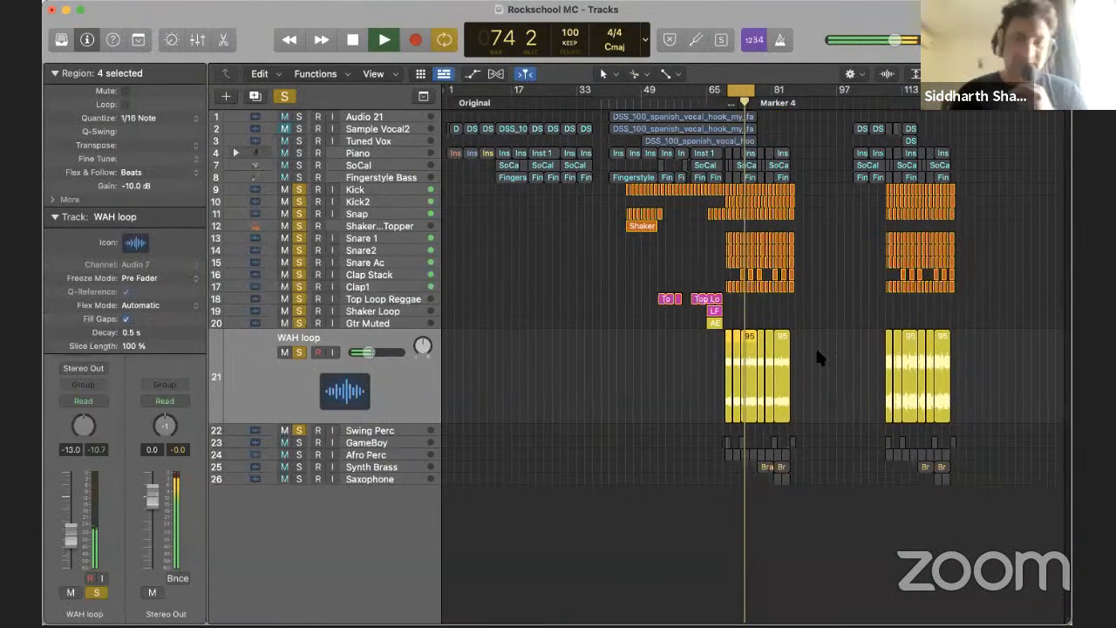
pyautogui.moveTo(820, 344); pyautogui.dragTo(607, 312)
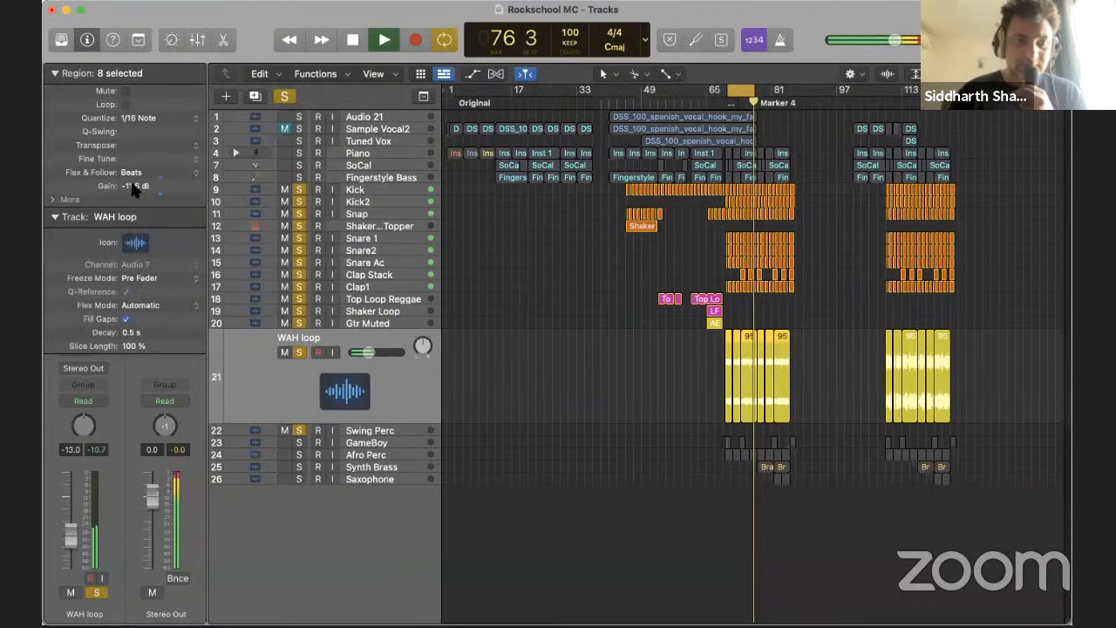
pyautogui.press('x')
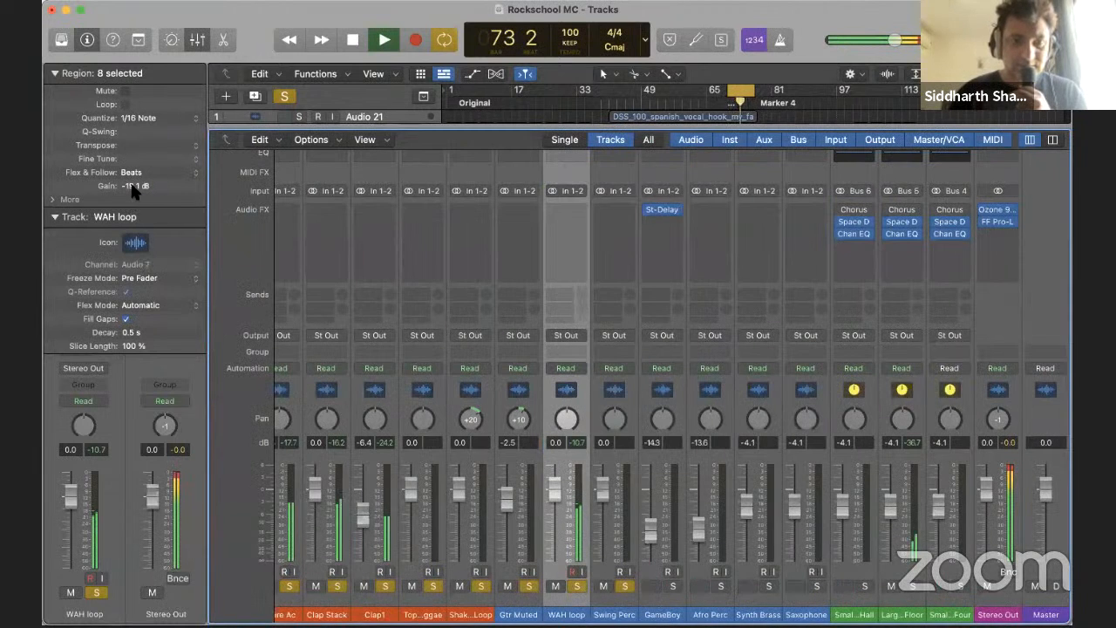
# Set the gain of the eight selected WAH loop regions to -21.1 dB and return to the mixer
pyautogui.moveTo(132, 184); pyautogui.dragTo(137, 231)
pyautogui.press('x')
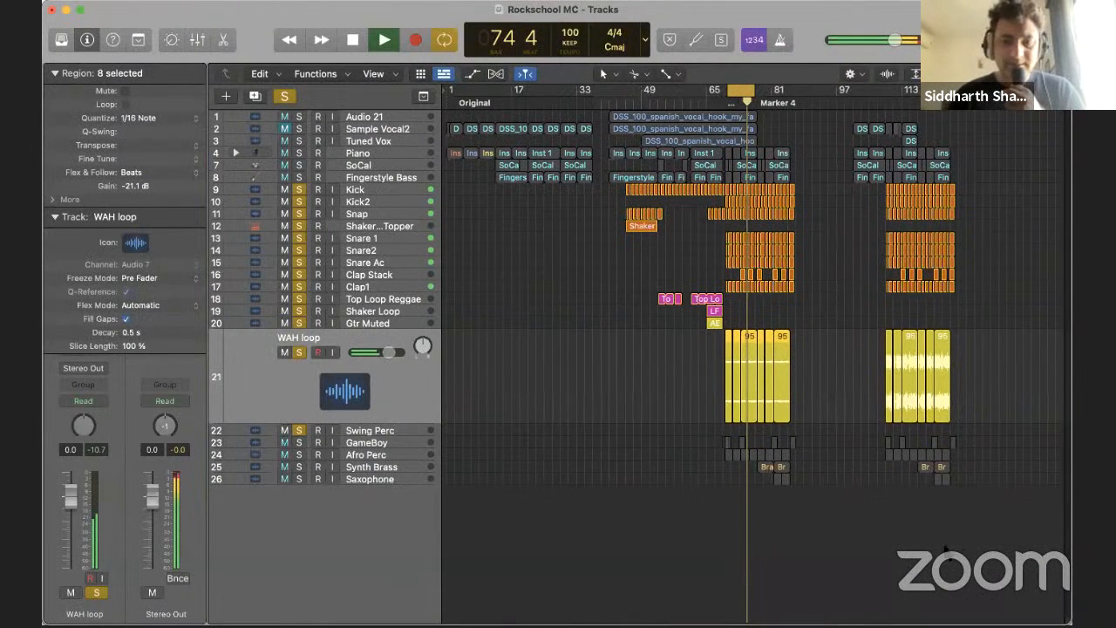
pyautogui.press('x')
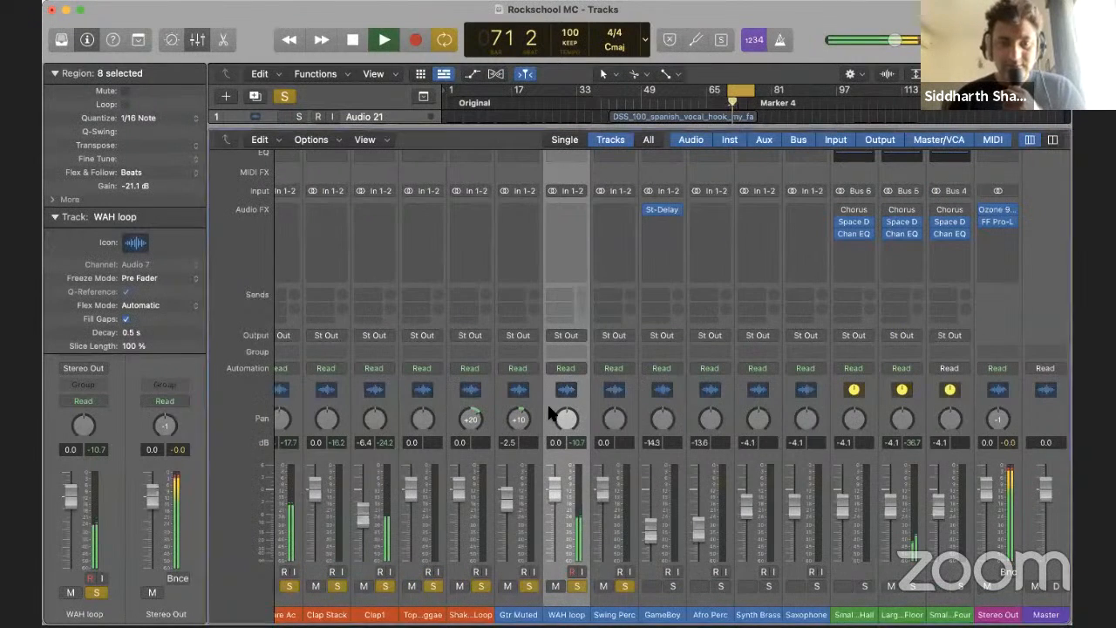
# Restart playback with only the WAH loop track soloed and insert a stereo Channel EQ on its channel
pyautogui.press('space')
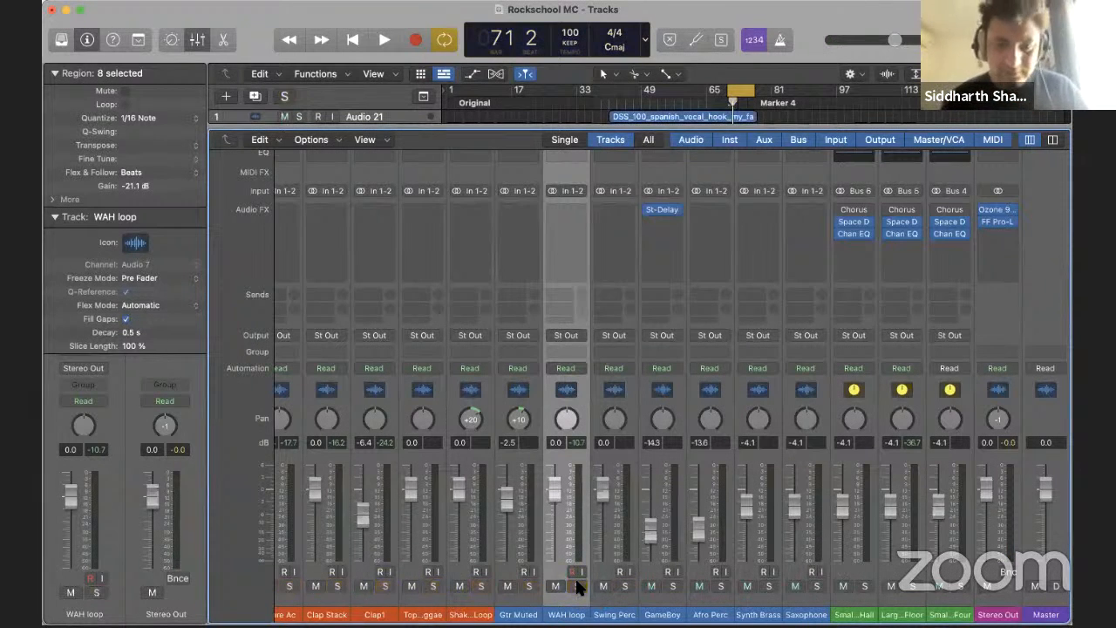
pyautogui.press('space')
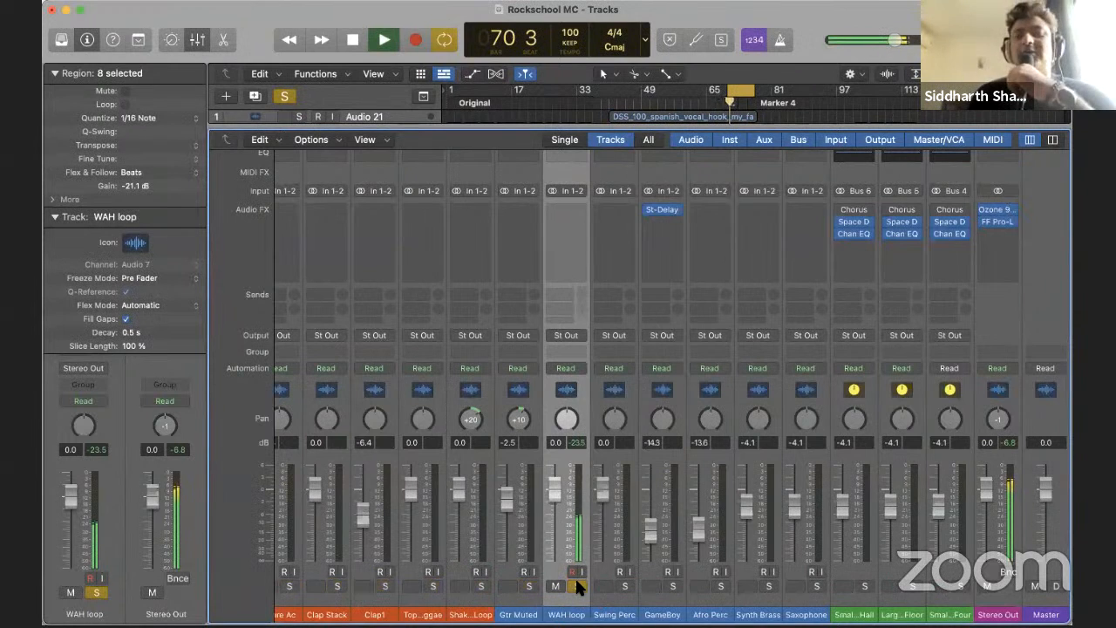
pyautogui.click(559, 208)
pyautogui.moveTo(618, 261)
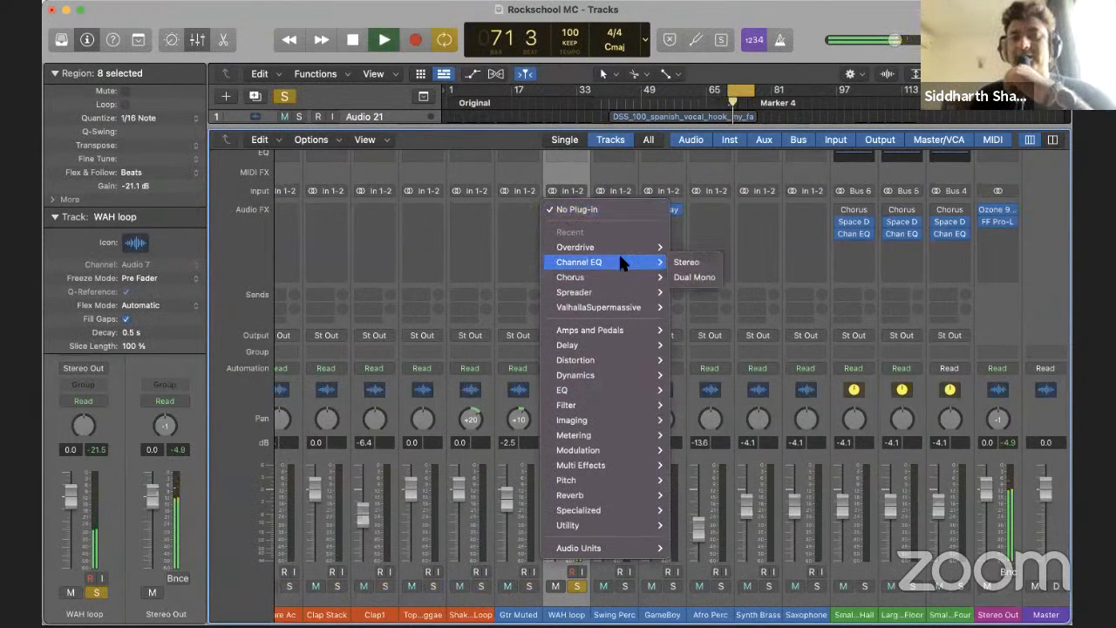
pyautogui.click(691, 256)
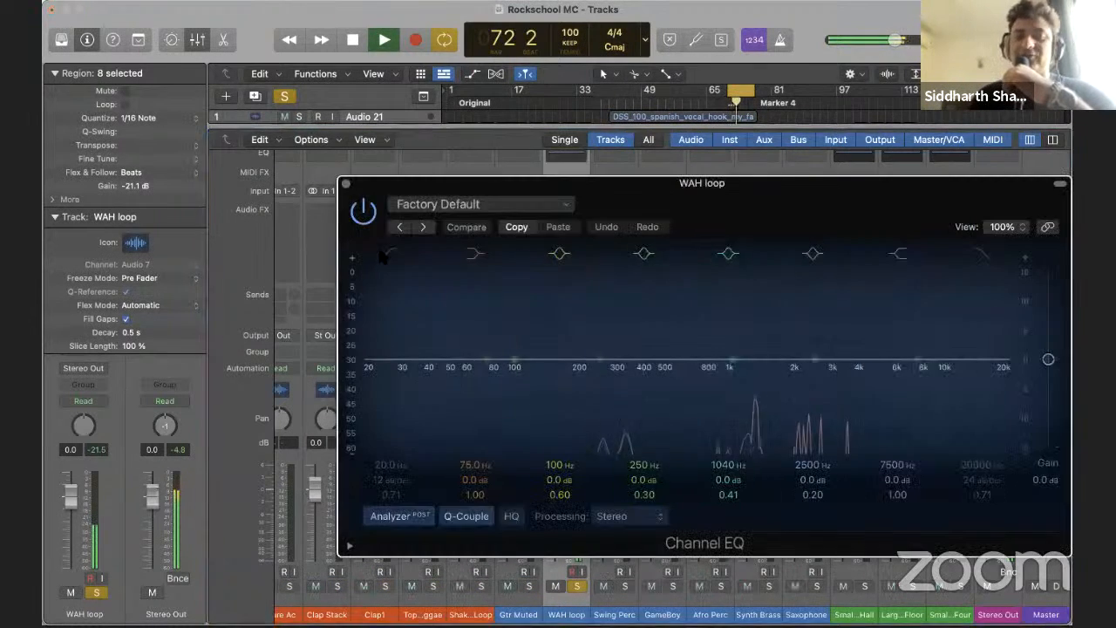
# Enable the WAH loop EQ's low cut at 595 Hz with Q 0.24 and high cut at 7600 Hz with Q 0.20
pyautogui.click(392, 254)
pyautogui.moveTo(612, 180); pyautogui.dragTo(367, 156)
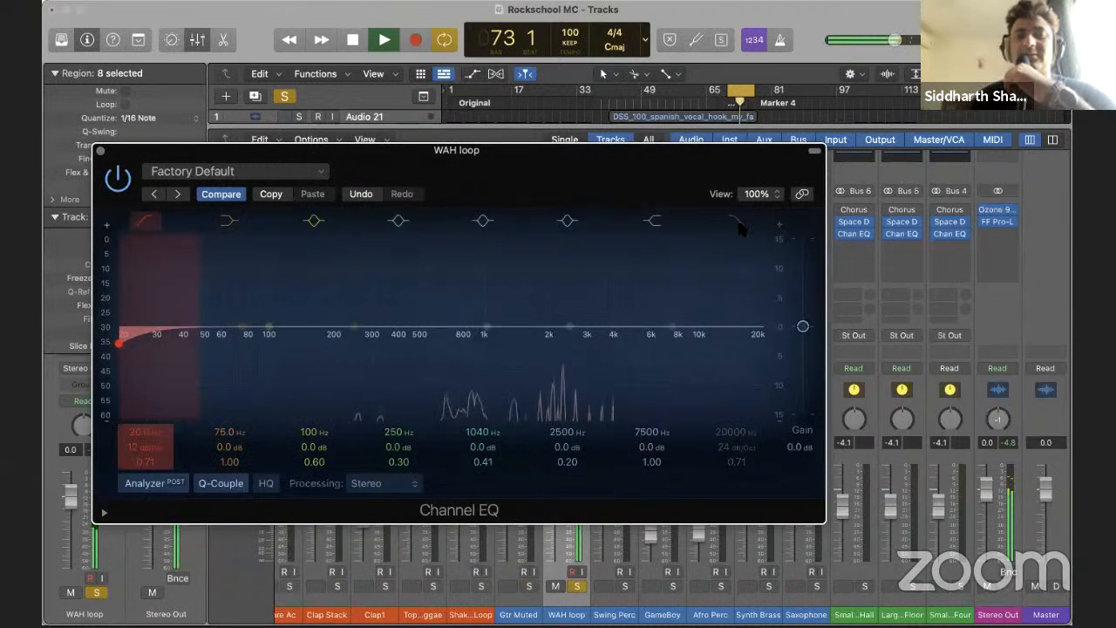
pyautogui.hscroll(10, 765, 342)
pyautogui.moveTo(730, 357); pyautogui.dragTo(640, 361)
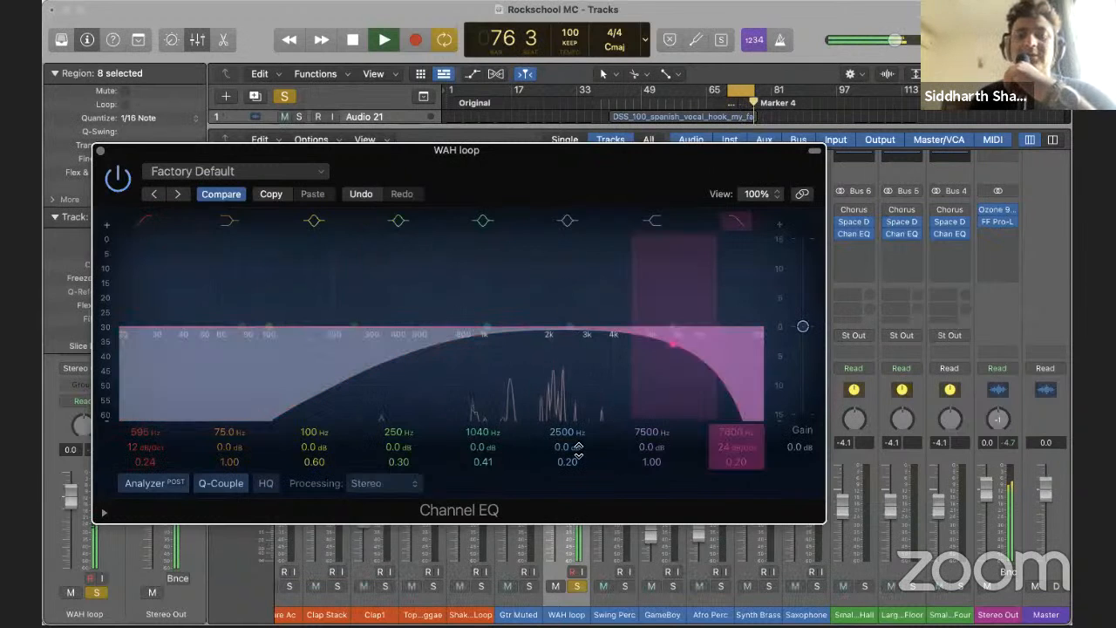
# Shape the EQ mids with a +2.9 dB boost at 3540 Hz, Q 0.88, and a -2.0 dB cut at 1270 Hz
pyautogui.scroll(5, 573, 453)
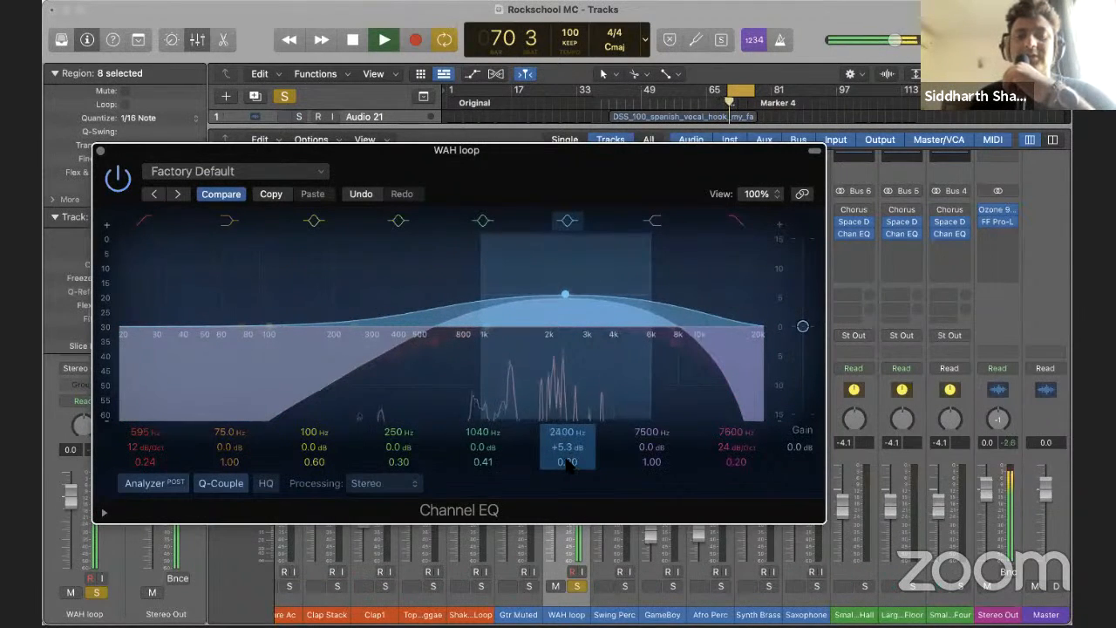
pyautogui.scroll(5, 569, 449)
pyautogui.scroll(-9, 566, 448)
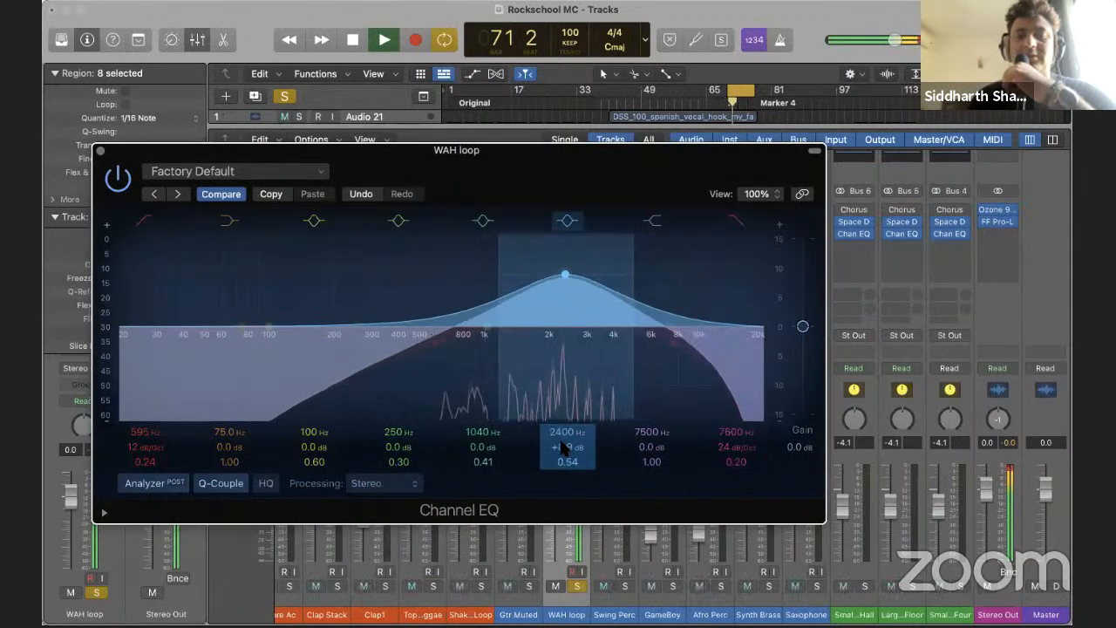
pyautogui.scroll(-2, 568, 448)
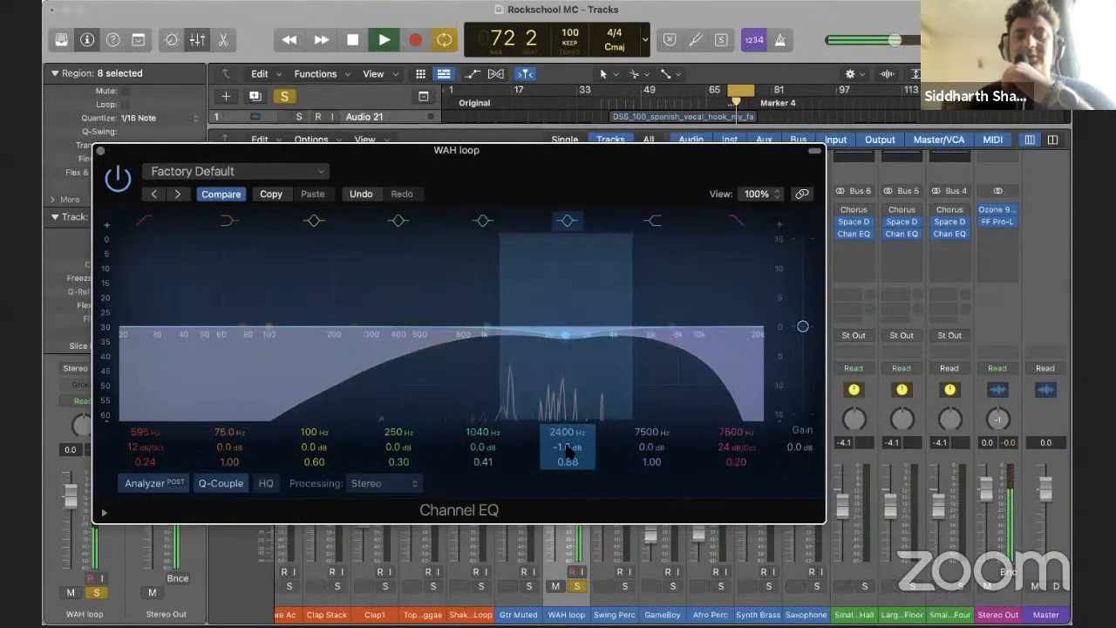
pyautogui.moveTo(561, 297)
pyautogui.mouseDown()
pyautogui.moveTo(490, 247)
pyautogui.moveTo(592, 230)
pyautogui.moveTo(595, 242)
pyautogui.moveTo(594, 232)
pyautogui.moveTo(615, 230)
pyautogui.moveTo(595, 252)
pyautogui.moveTo(595, 304)
pyautogui.moveTo(561, 319)
pyautogui.mouseUp()
pyautogui.moveTo(483, 326); pyautogui.dragTo(504, 346)
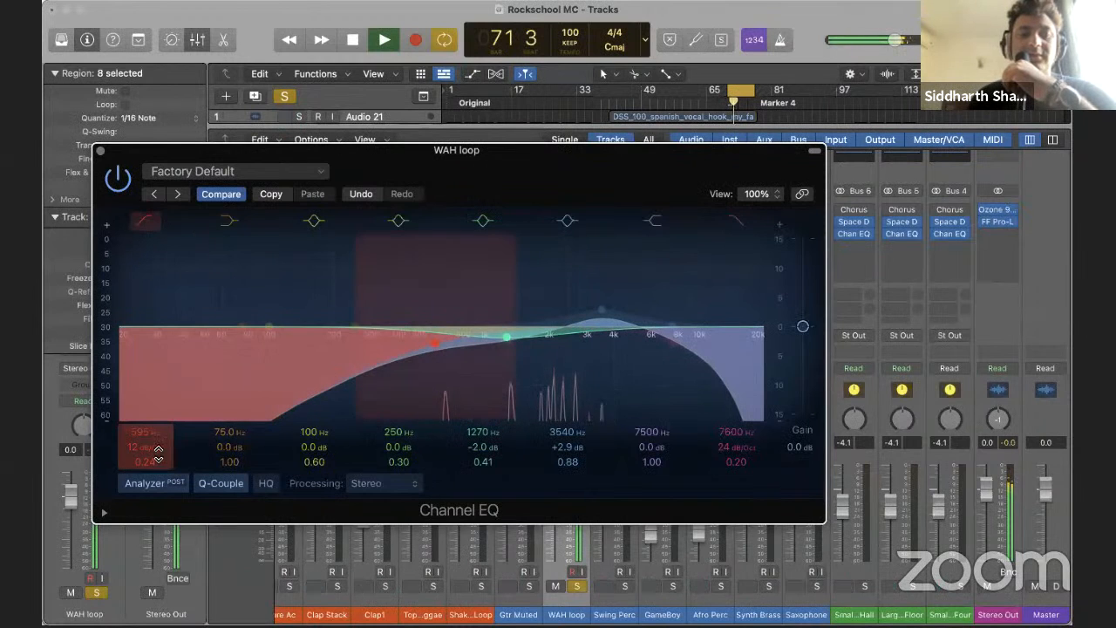
# Set the low cut to 48 dB/Oct at 1210 Hz and the 1270 Hz band's Q to 1.50, comparing with the EQ bypassed
pyautogui.moveTo(154, 449); pyautogui.dragTo(155, 432)
pyautogui.moveTo(431, 347); pyautogui.dragTo(497, 380)
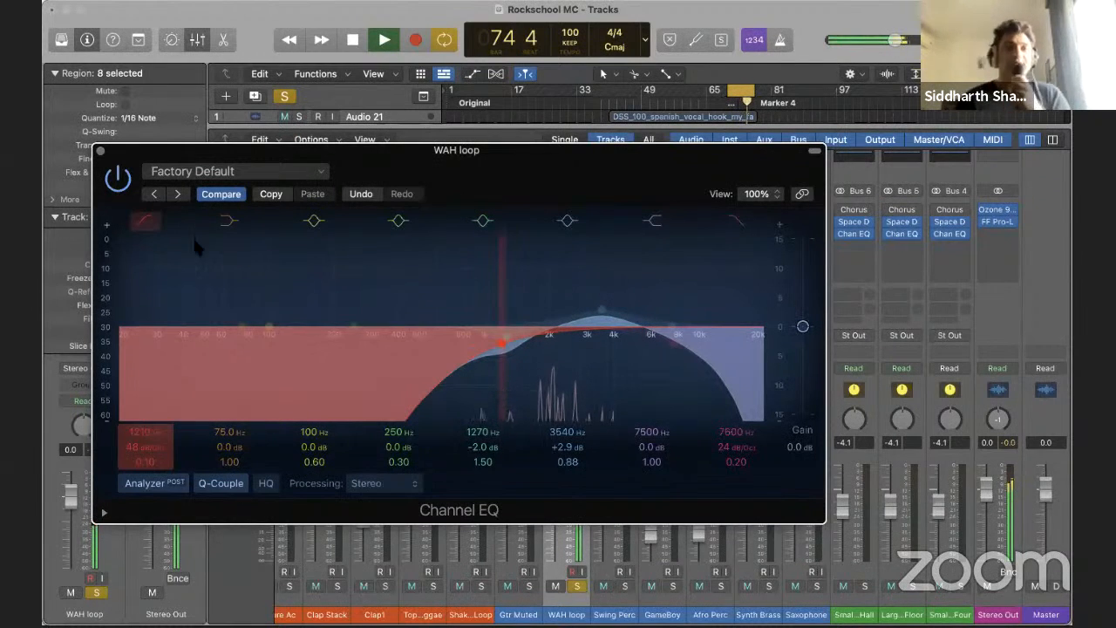
pyautogui.click(117, 179)
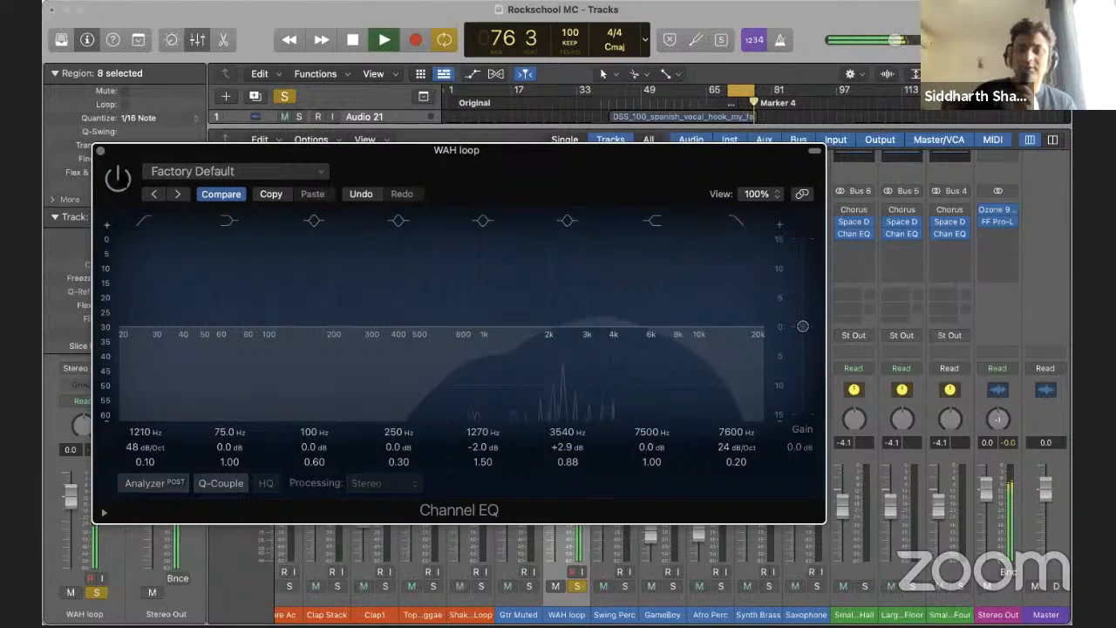
pyautogui.click(118, 179)
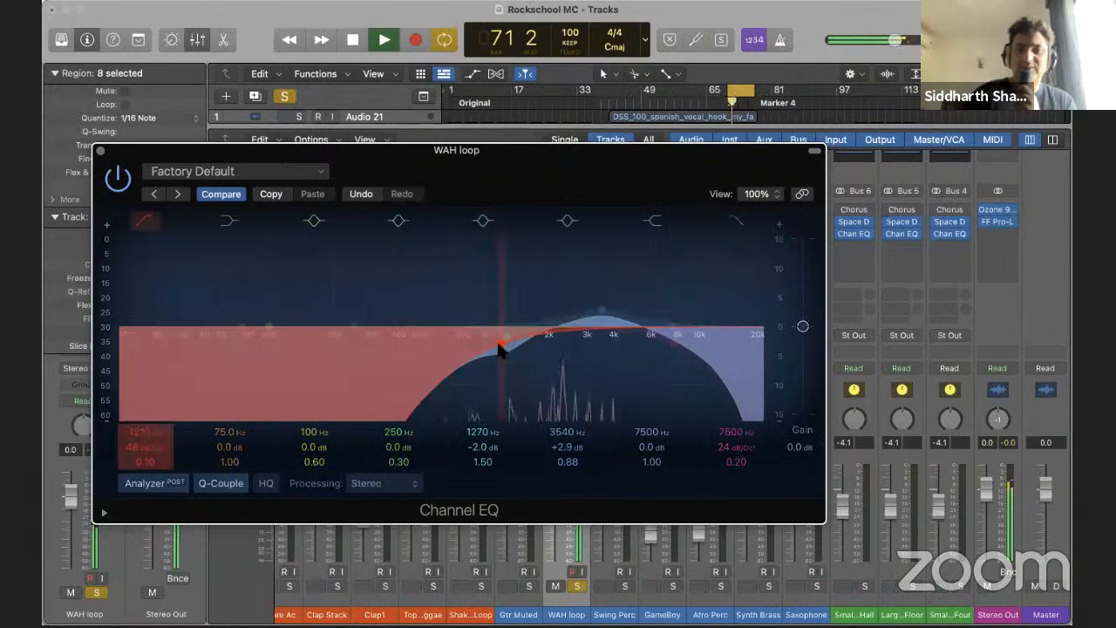
# Lower the low cut to 680 Hz, compare the loop with the EQ bypassed and active, then close the EQ and stop playback
pyautogui.moveTo(500, 349); pyautogui.dragTo(446, 348)
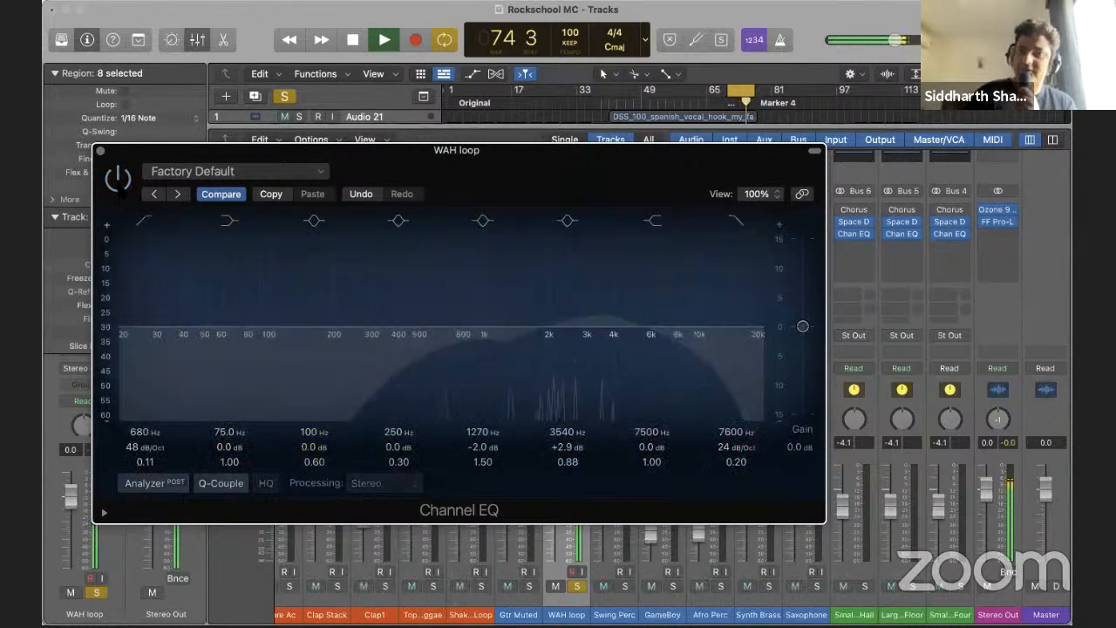
pyautogui.press('space')
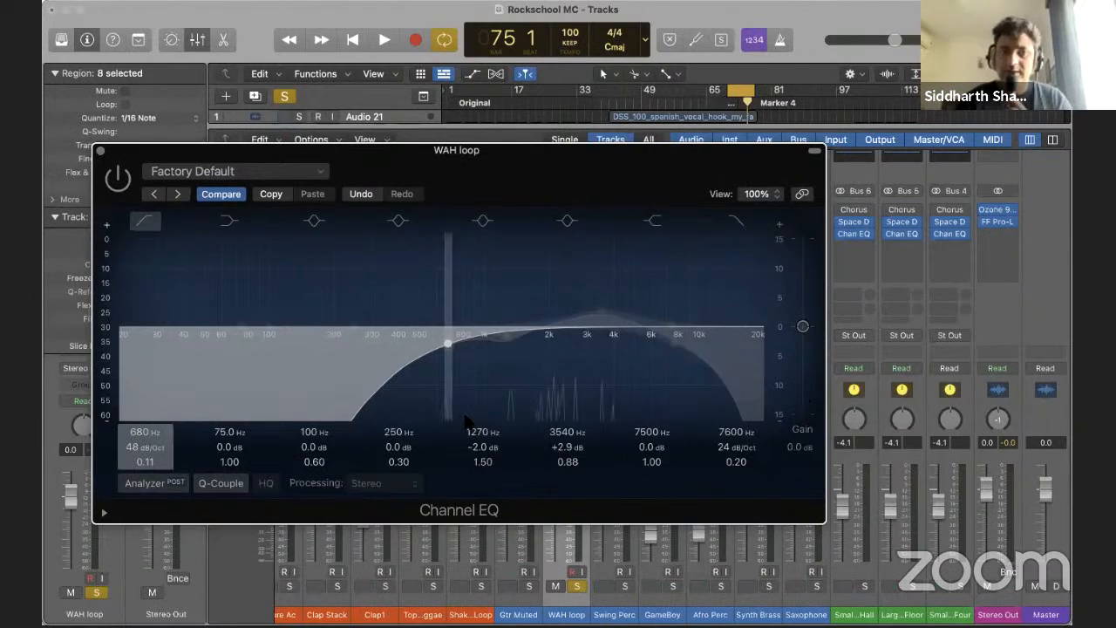
pyautogui.press('space')
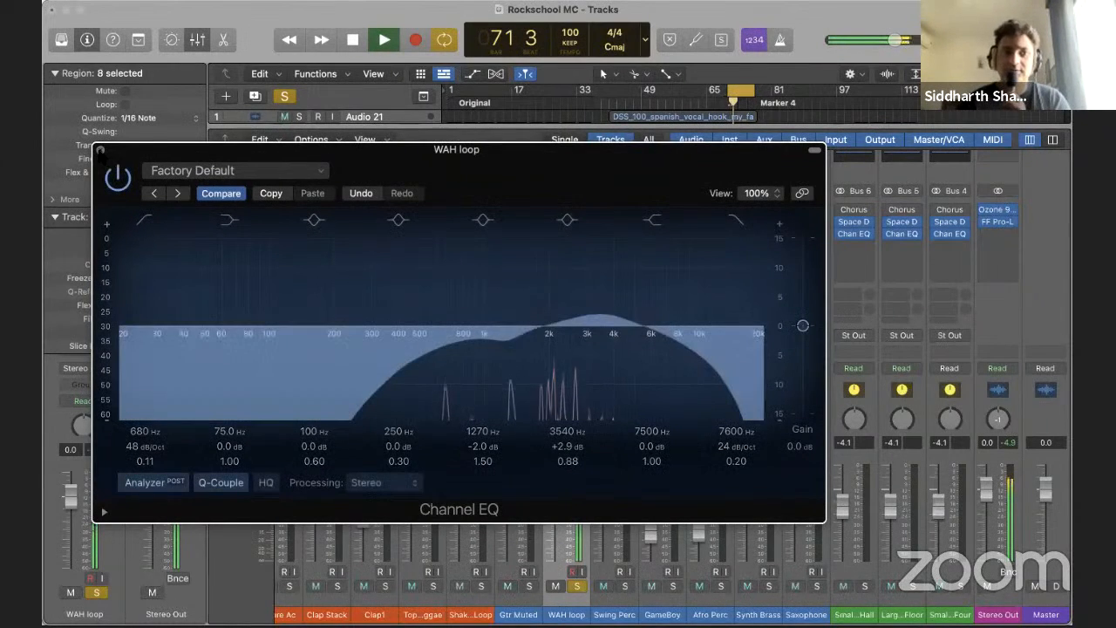
pyautogui.press('super+w')
pyautogui.press('space')
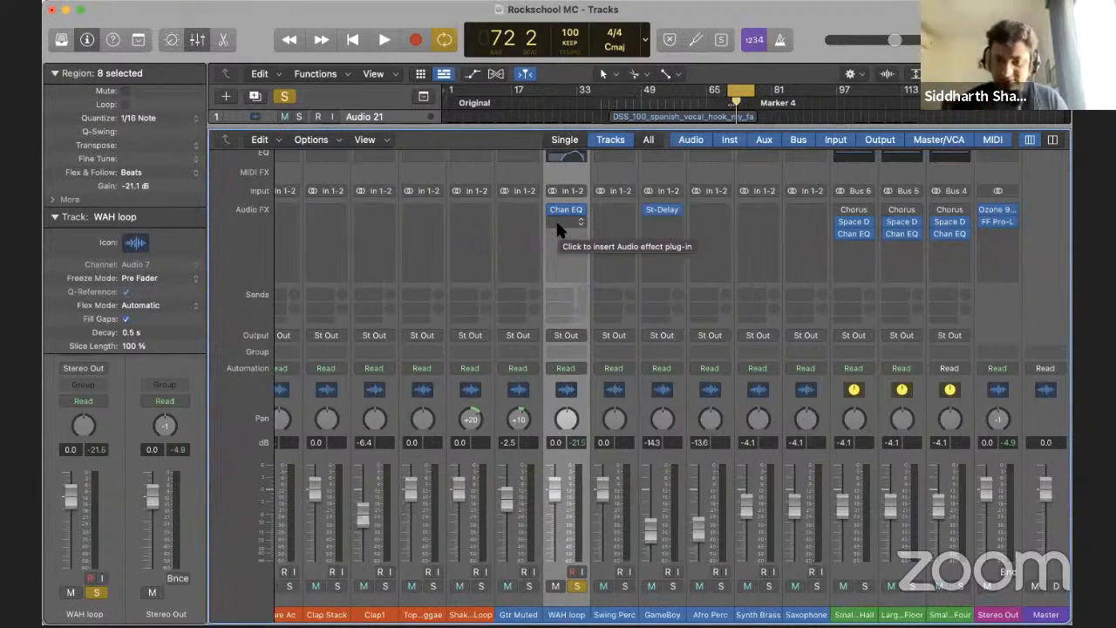
# Insert a Compressor after the Channel EQ on the WAH loop channel
pyautogui.click(558, 228)
pyautogui.moveTo(586, 292)
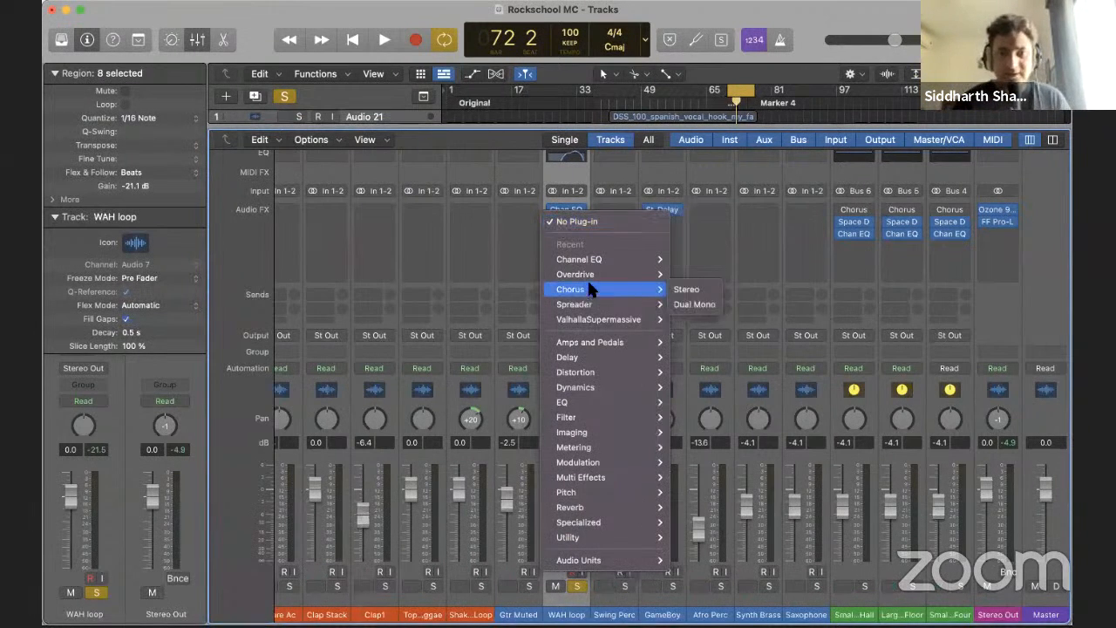
pyautogui.moveTo(616, 390)
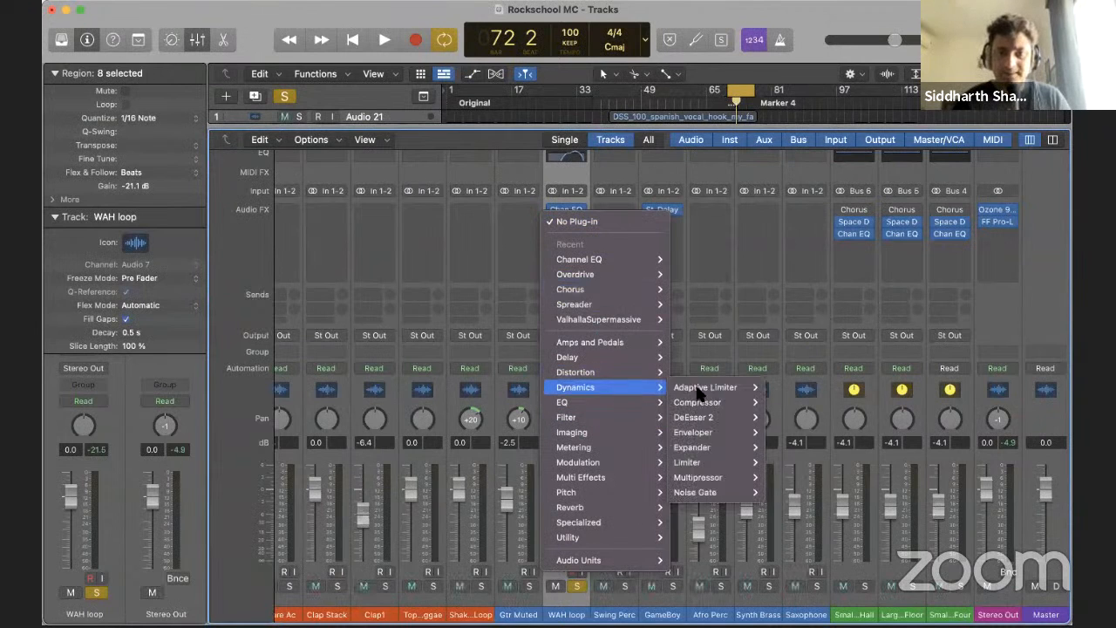
pyautogui.moveTo(739, 404)
pyautogui.click(787, 406)
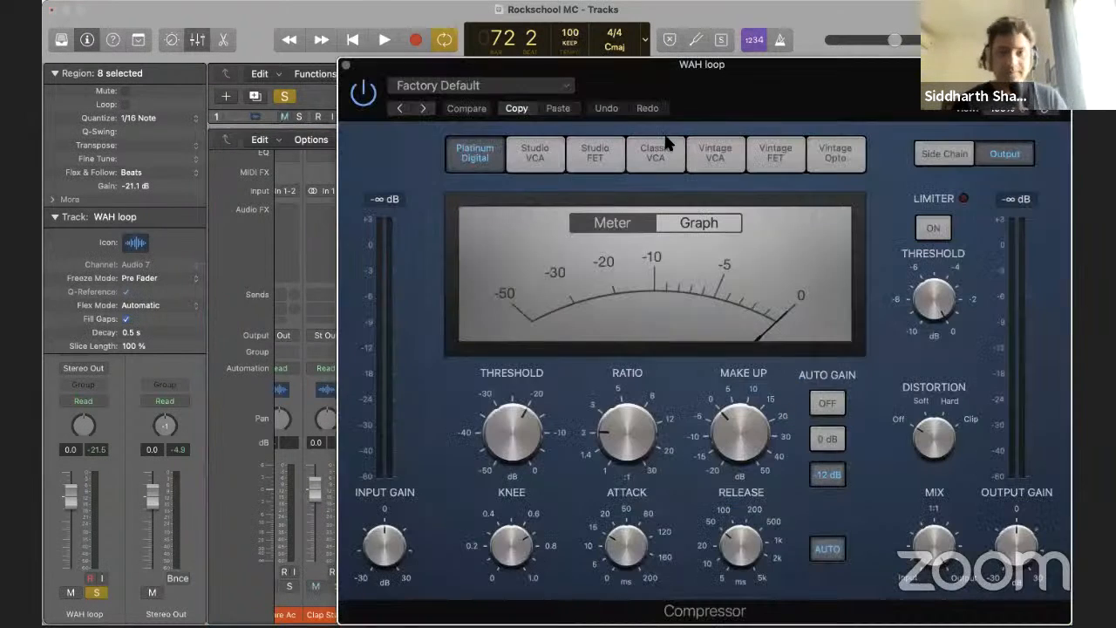
pyautogui.moveTo(614, 66); pyautogui.dragTo(398, 106)
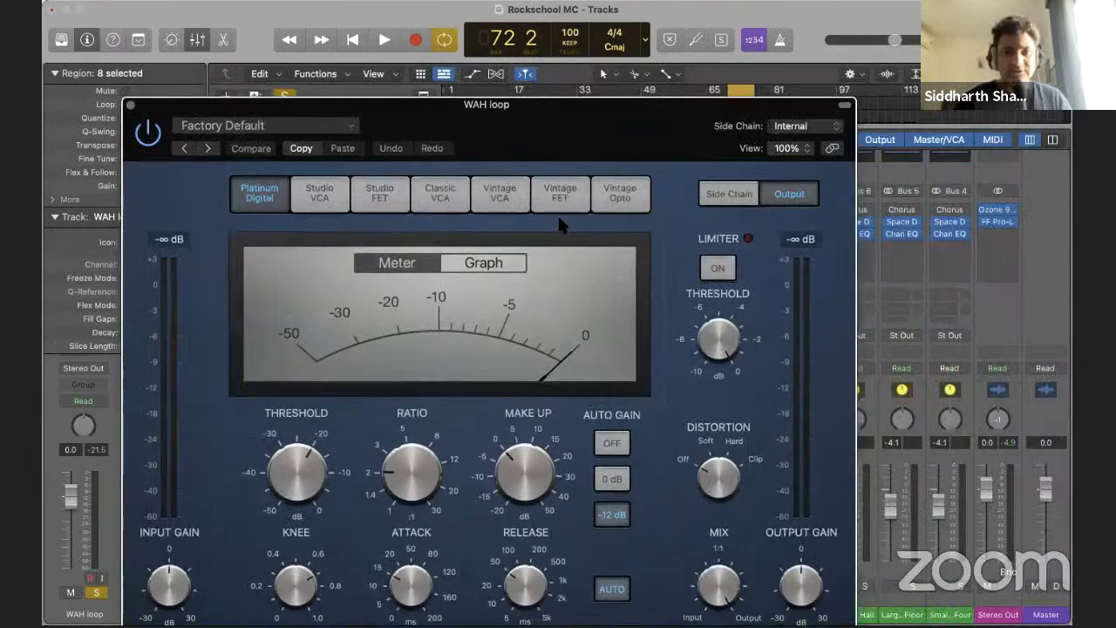
# Move the Compressor window aside and reopen the WAH loop's Channel EQ to review its curve before closing it
pyautogui.moveTo(511, 105); pyautogui.dragTo(648, 329)
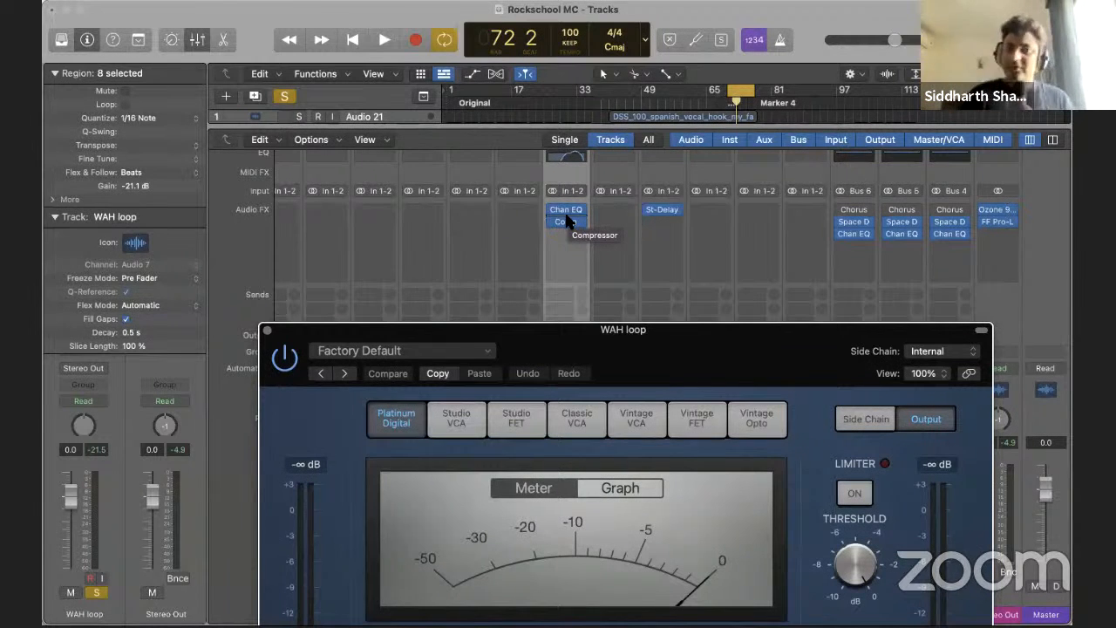
pyautogui.click(565, 210)
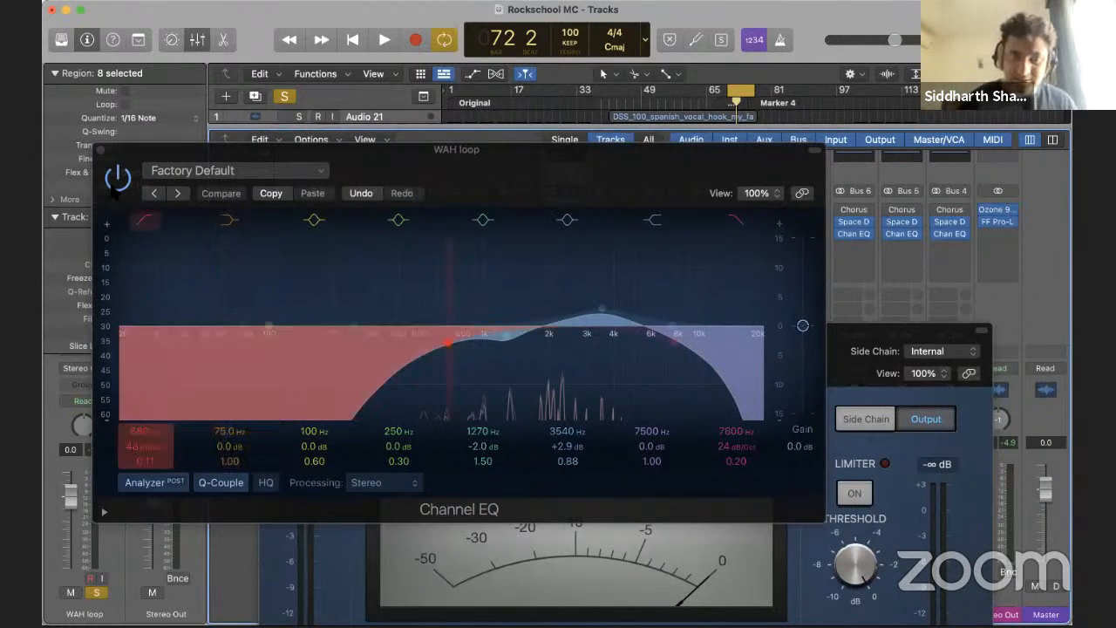
pyautogui.click(101, 150)
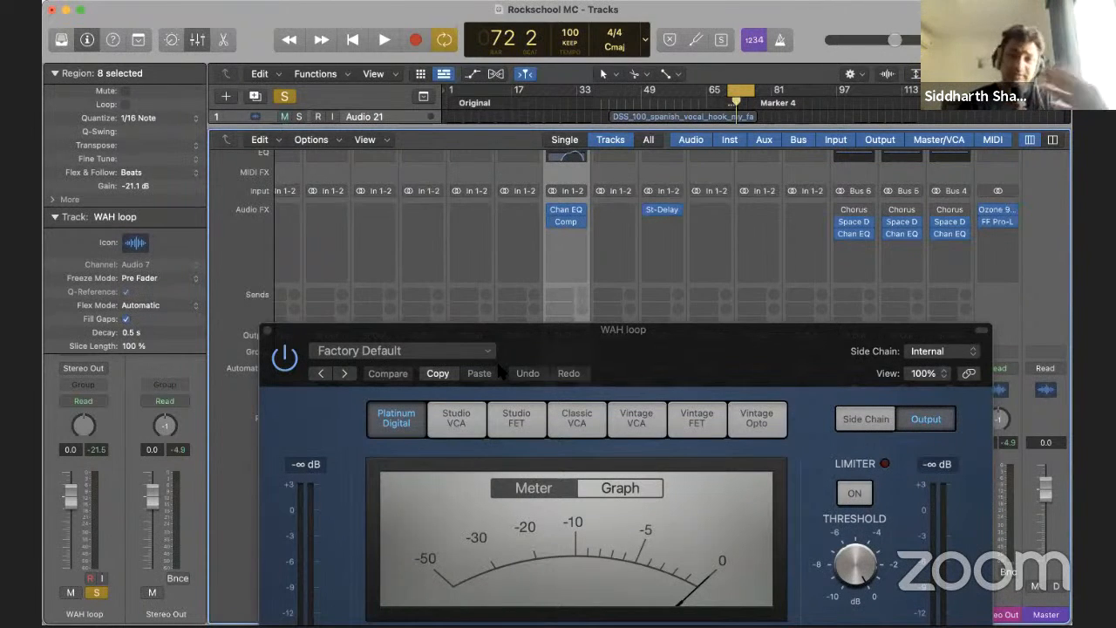
# Restart playback, bring the full Compressor window back into view, and switch its circuit type to Vintage Opto
pyautogui.press('space')
pyautogui.moveTo(537, 339); pyautogui.dragTo(415, 77)
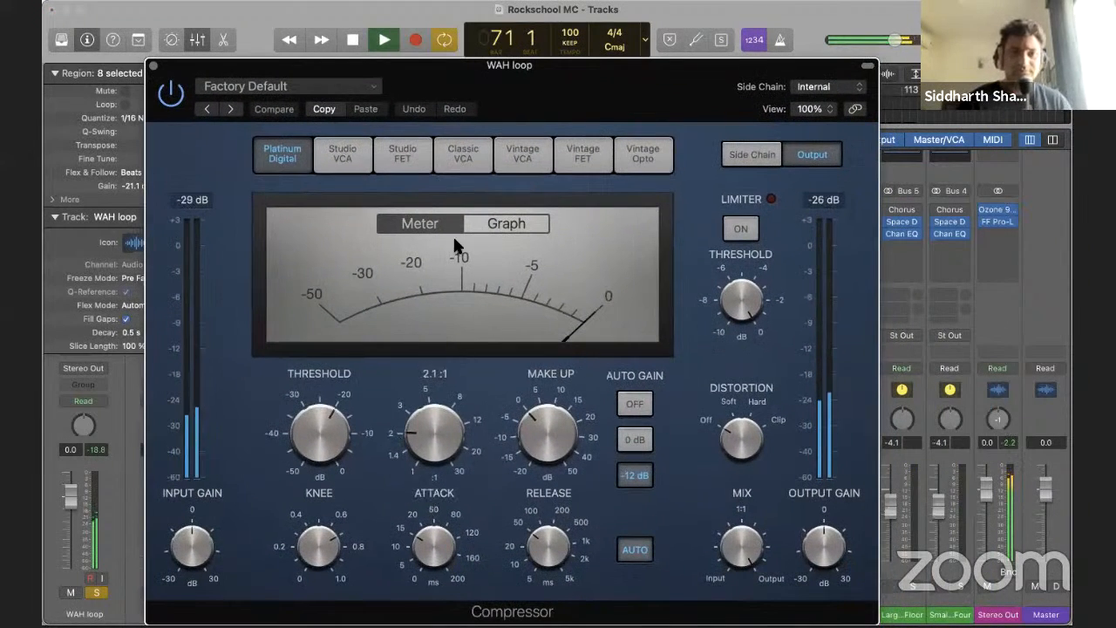
pyautogui.click(642, 155)
pyautogui.moveTo(410, 398)
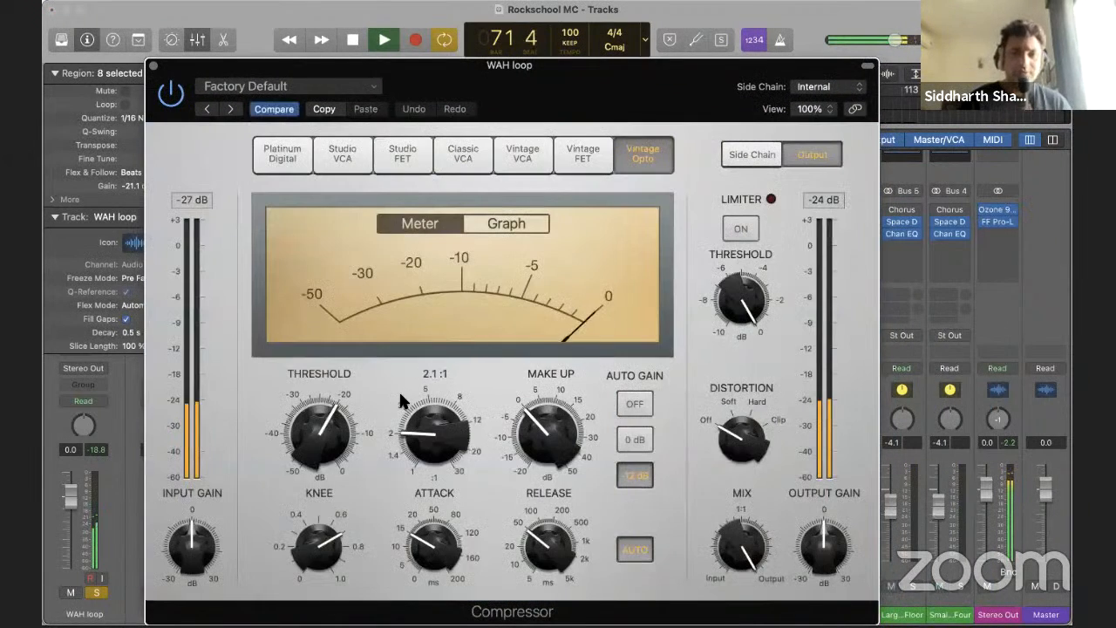
pyautogui.moveTo(335, 429)
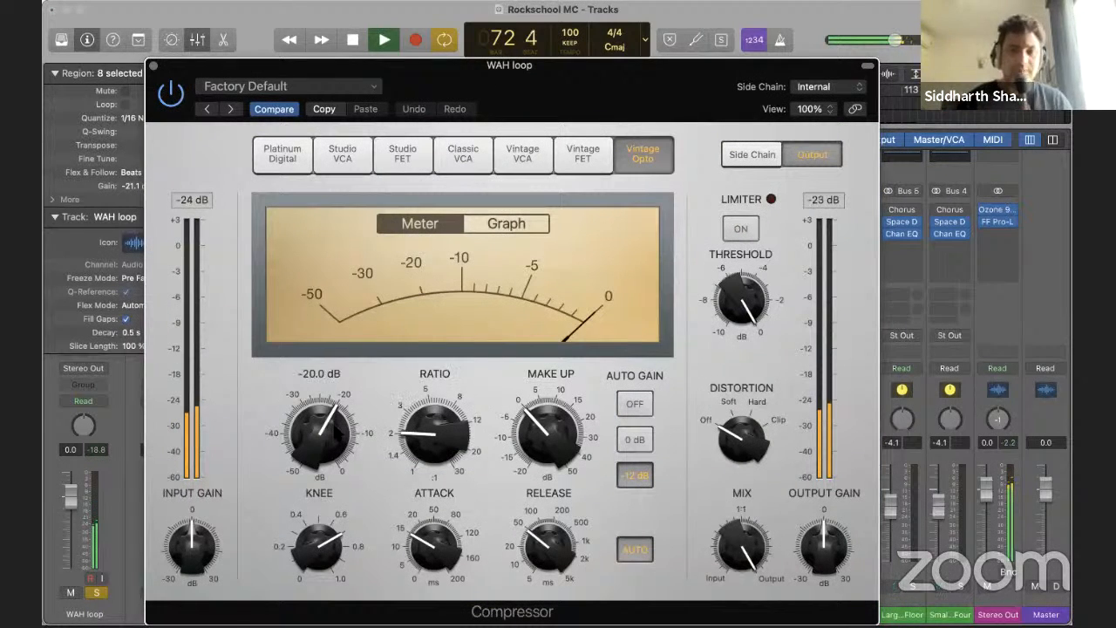
# Set the Compressor's attack to 0.0 ms, adjust its release, and lower its threshold while the loop plays
pyautogui.moveTo(433, 542); pyautogui.dragTo(434, 568)
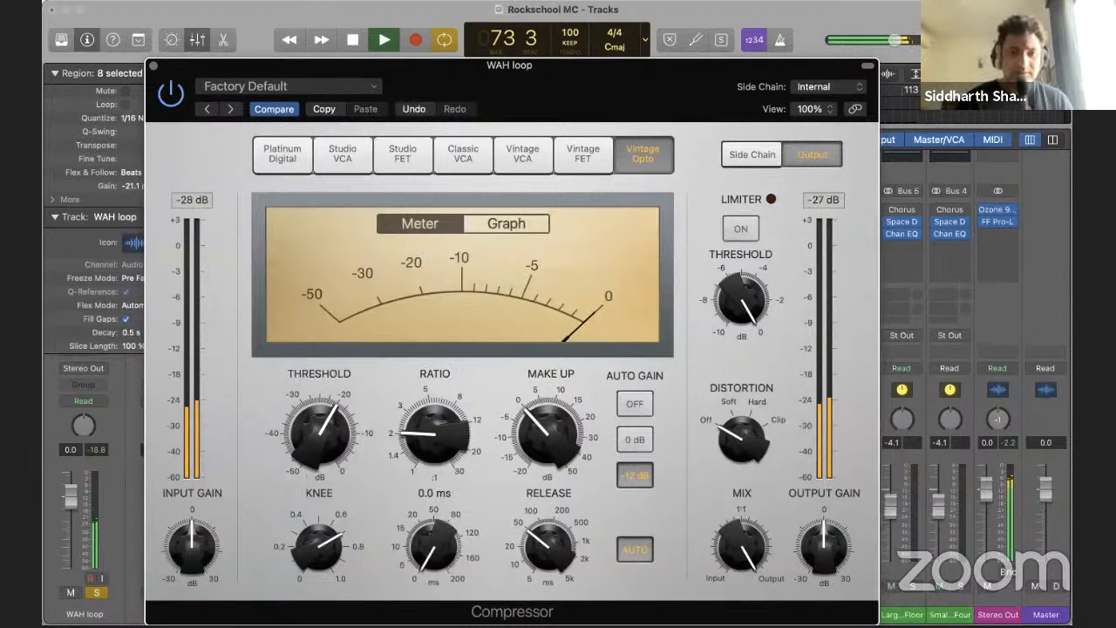
pyautogui.moveTo(547, 548); pyautogui.dragTo(547, 520)
pyautogui.moveTo(324, 440)
pyautogui.moveTo(324, 441); pyautogui.dragTo(323, 497)
pyautogui.moveTo(547, 545)
pyautogui.mouseDown()
pyautogui.moveTo(541, 588)
pyautogui.moveTo(543, 565)
pyautogui.mouseUp()
# Raise the ratio to about 3:1, lower the threshold to nearly -40 dB, set the release to 21.0 ms, and stop playback
pyautogui.moveTo(435, 427)
pyautogui.moveTo(436, 428); pyautogui.dragTo(423, 393)
pyautogui.moveTo(340, 408)
pyautogui.moveTo(340, 408); pyautogui.dragTo(320, 482)
pyautogui.moveTo(445, 558)
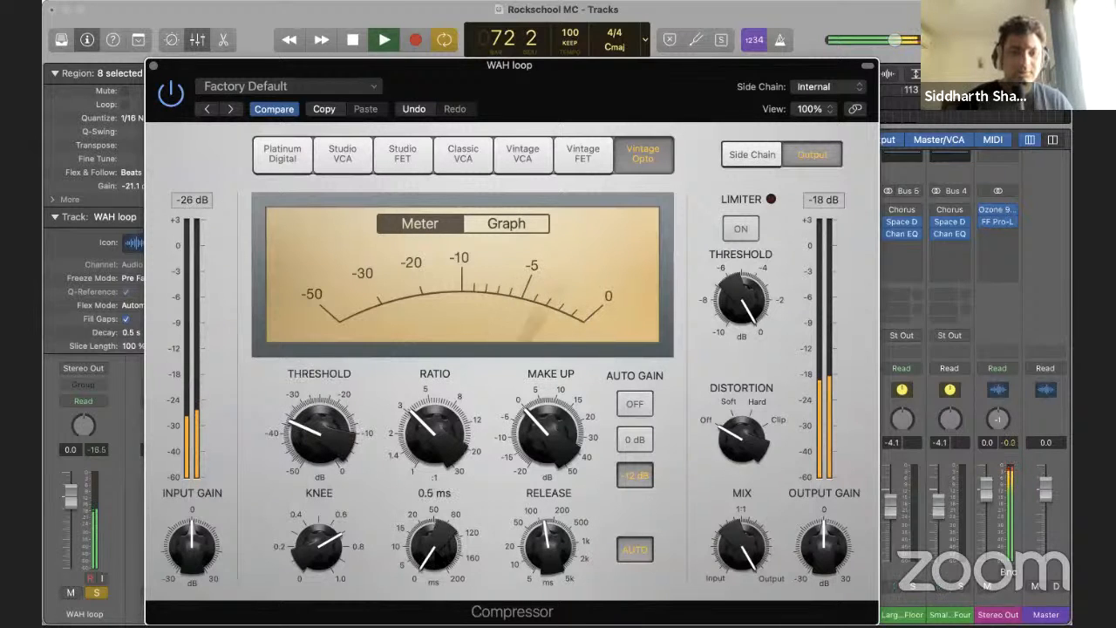
pyautogui.moveTo(545, 534); pyautogui.dragTo(548, 595)
pyautogui.press('space')
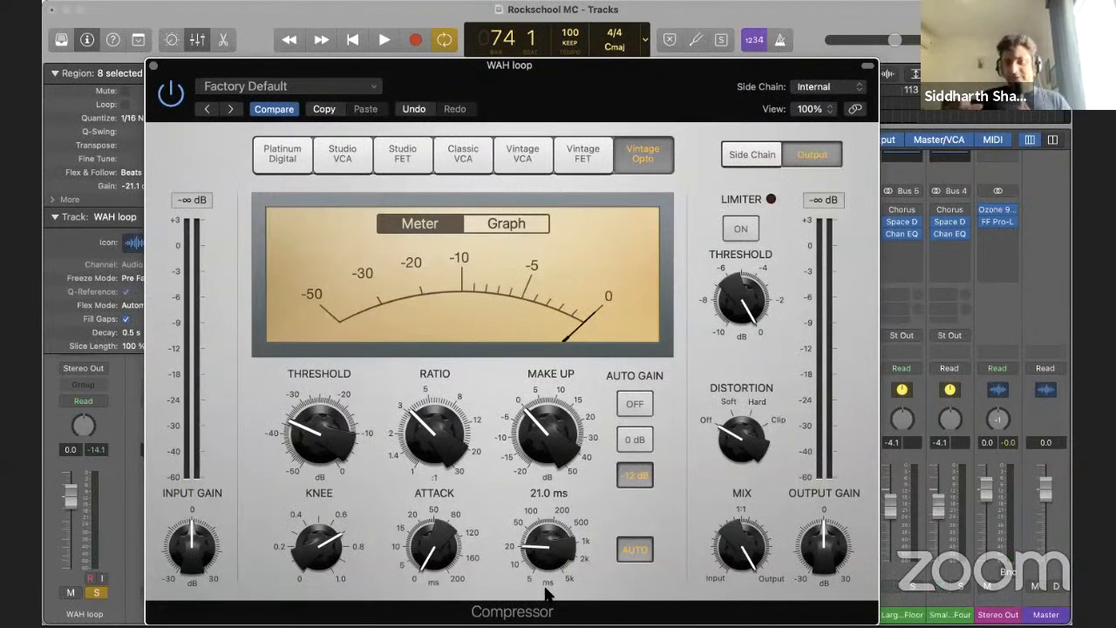
# Restart playback, lengthen the Compressor's release slightly, reduce its output gain to -6.0 dB, and stop playback
pyautogui.press('space')
pyautogui.moveTo(547, 537); pyautogui.dragTo(548, 526)
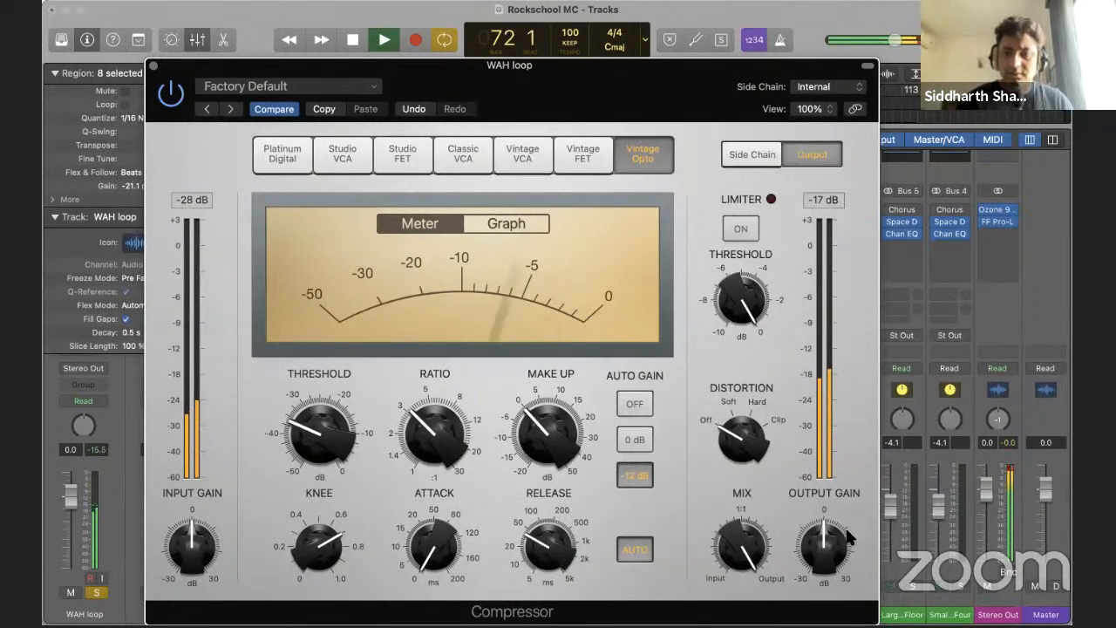
pyautogui.moveTo(823, 543); pyautogui.dragTo(823, 556)
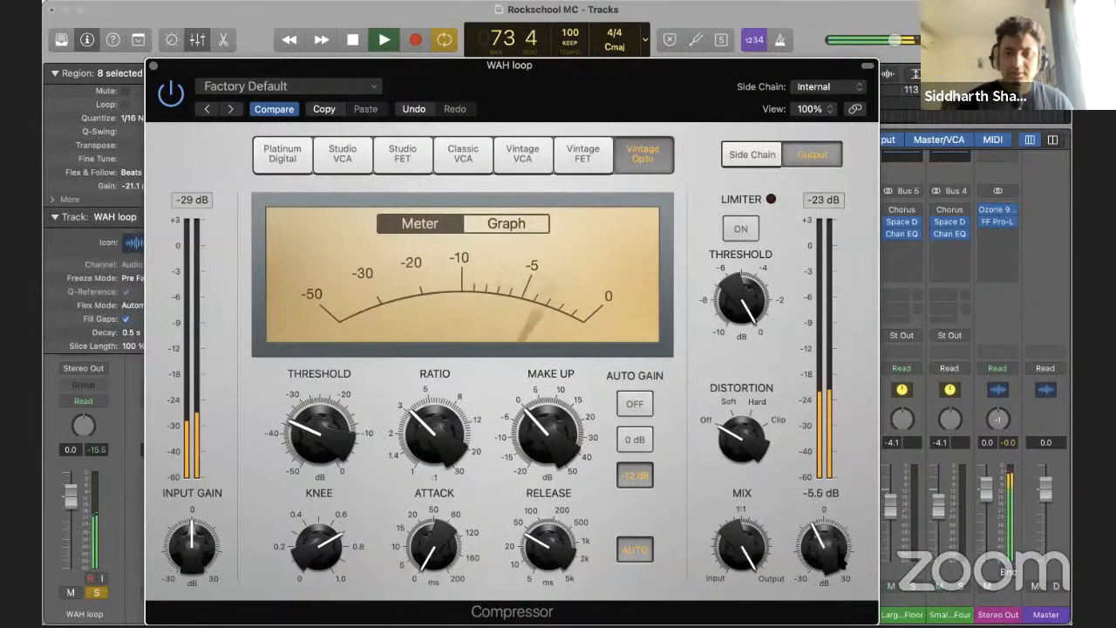
pyautogui.press('space')
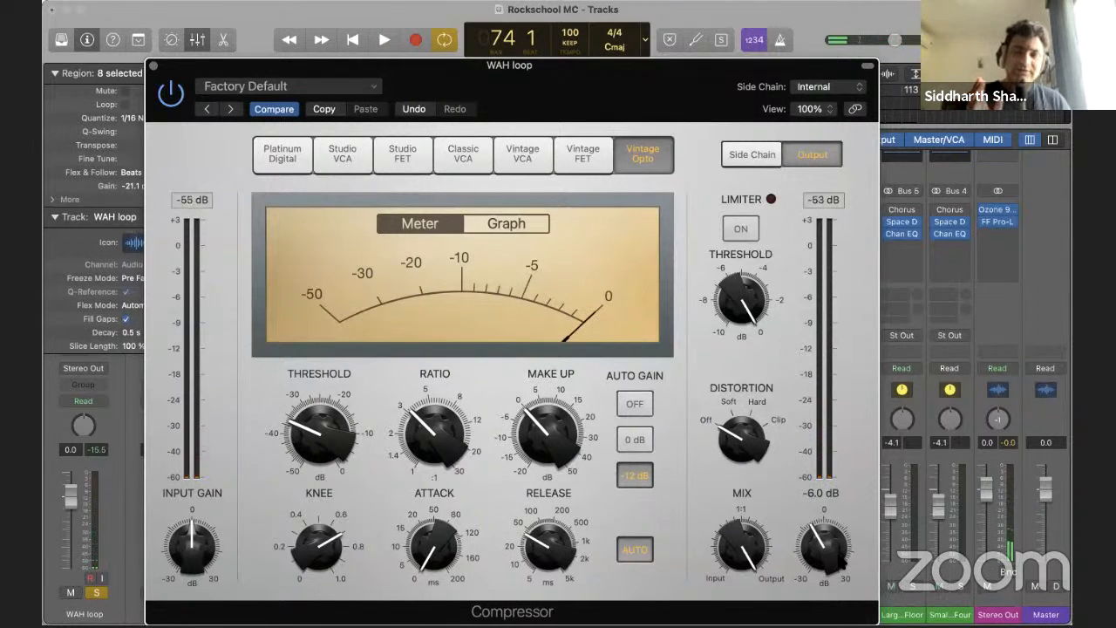
# Restart playback, raise the Compressor's ratio to about 6:1, and lower its threshold to -38.0 dB
pyautogui.moveTo(727, 550)
pyautogui.moveTo(729, 549); pyautogui.dragTo(736, 478)
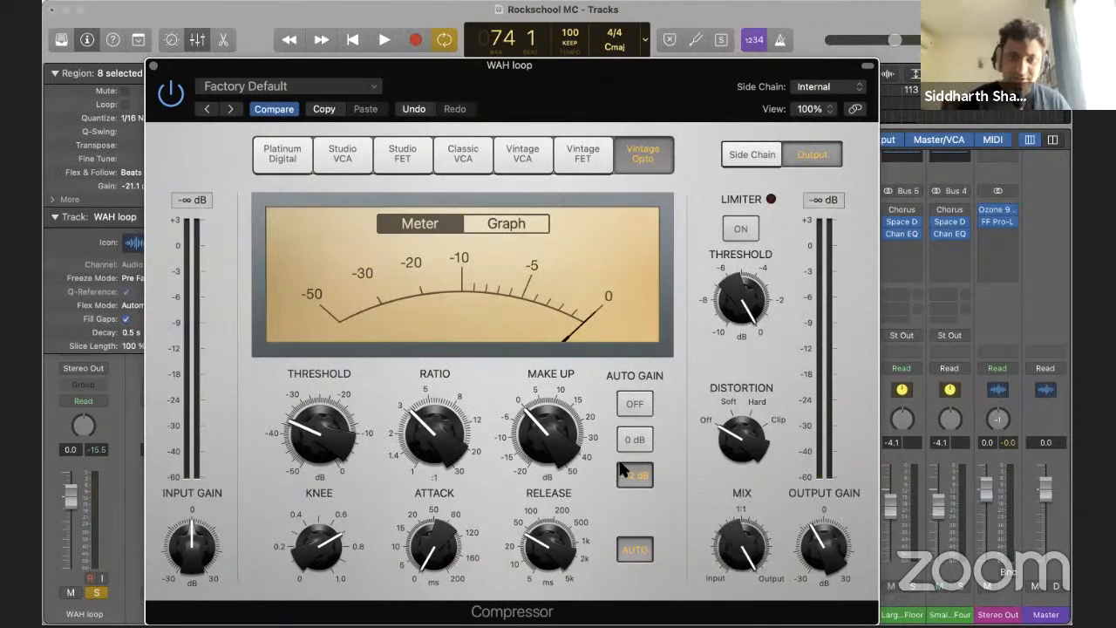
pyautogui.moveTo(320, 434)
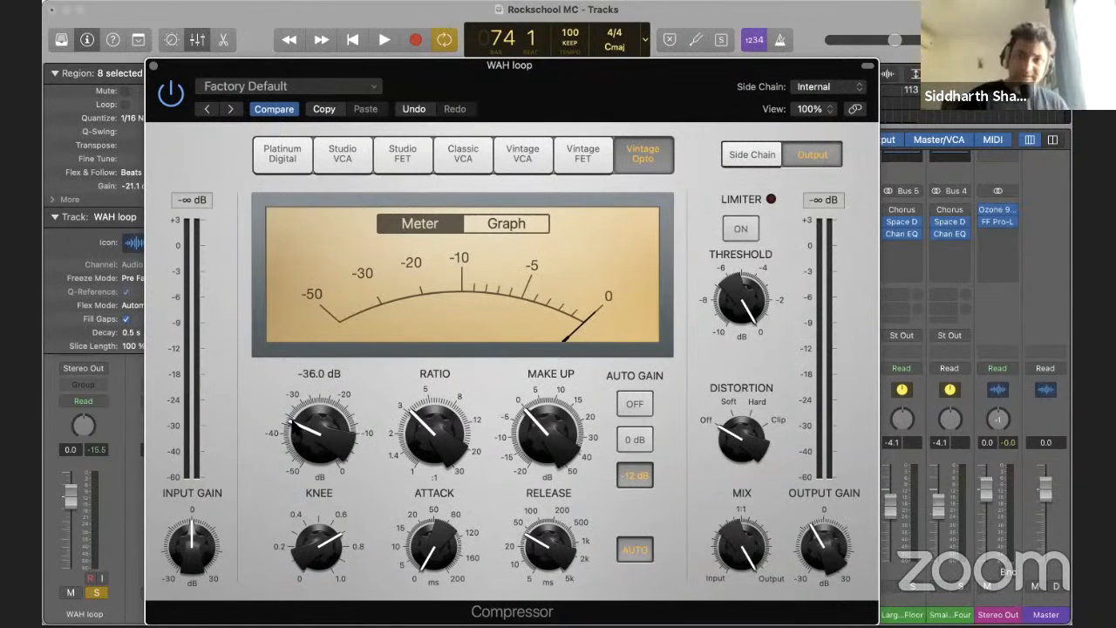
pyautogui.press('space')
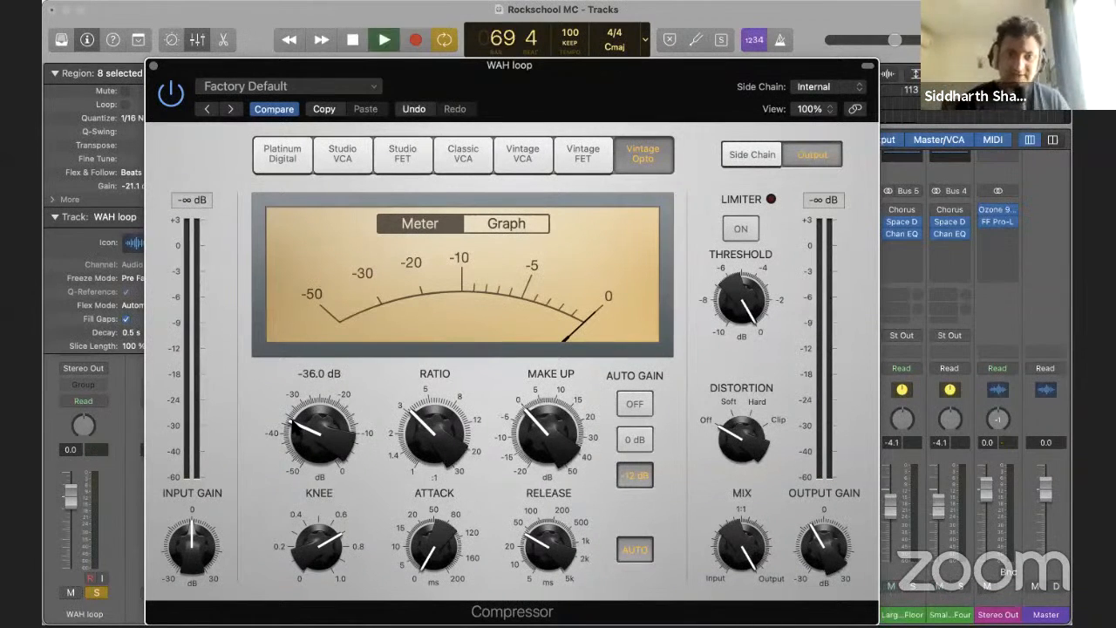
pyautogui.moveTo(421, 408)
pyautogui.moveTo(419, 406); pyautogui.dragTo(416, 376)
pyautogui.moveTo(320, 420); pyautogui.dragTo(320, 427)
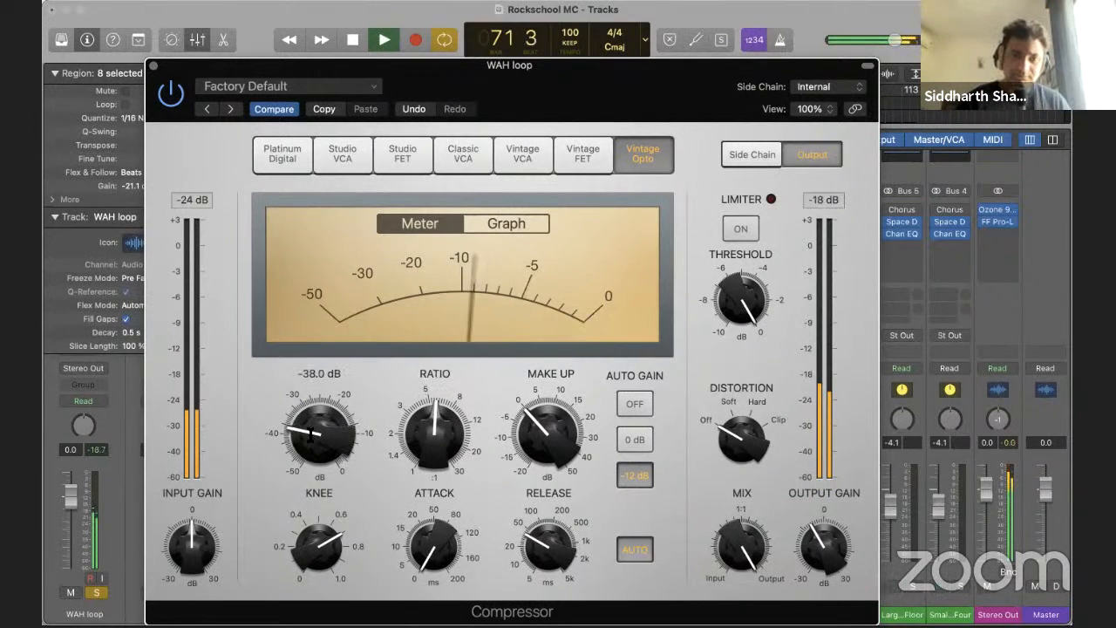
# Lengthen the Compressor's release to 330 ms, reduce its knee to 0, and stop playback
pyautogui.moveTo(548, 522); pyautogui.dragTo(550, 506)
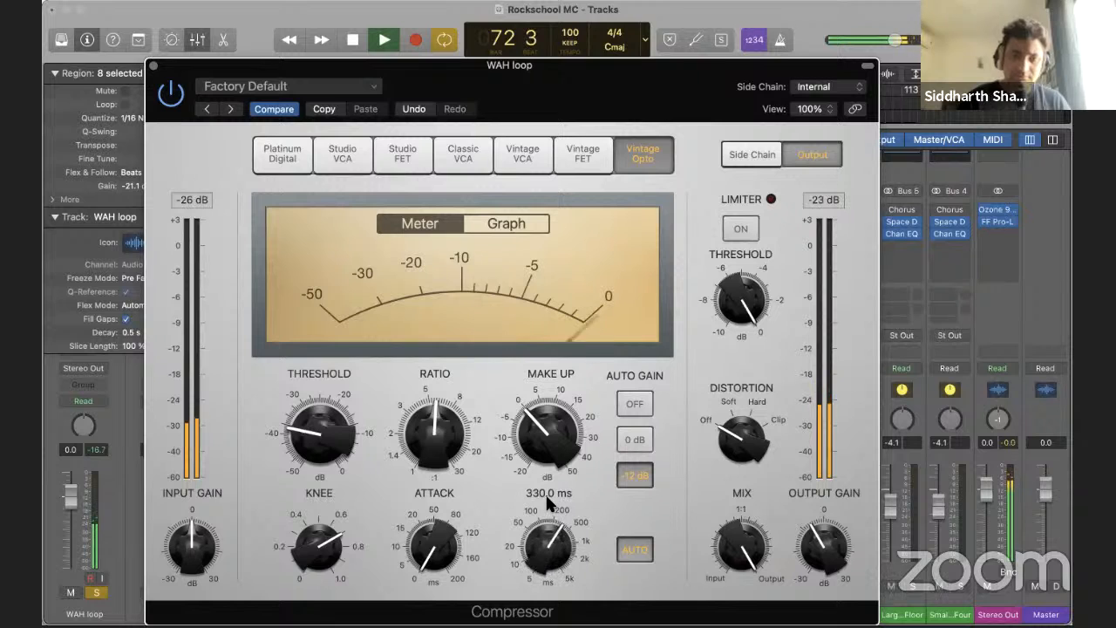
pyautogui.moveTo(321, 542); pyautogui.dragTo(333, 610)
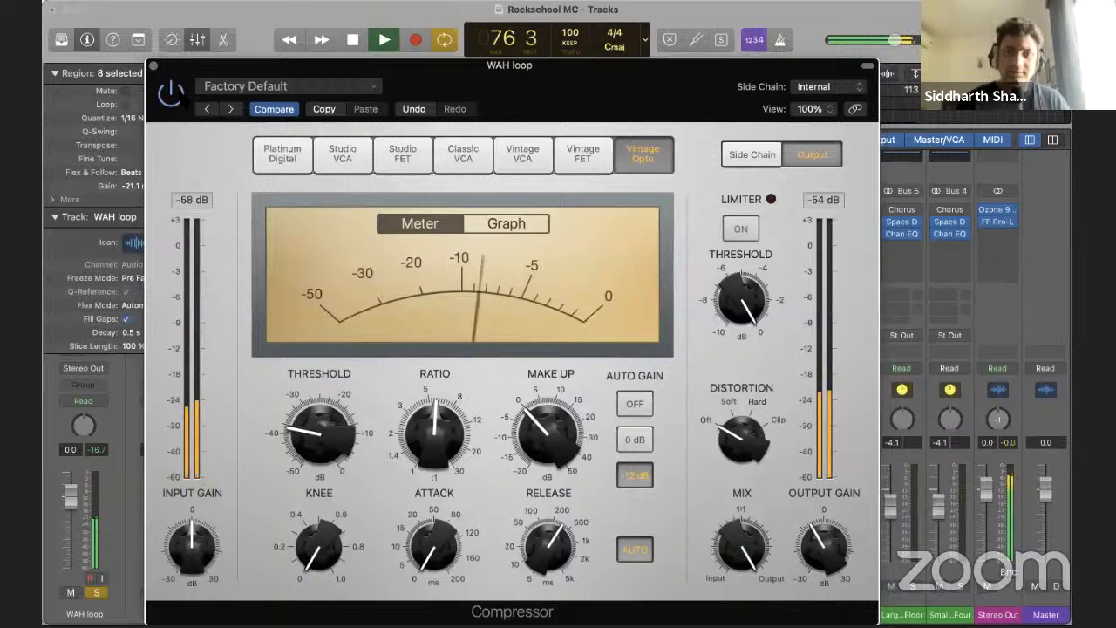
pyautogui.press('space')
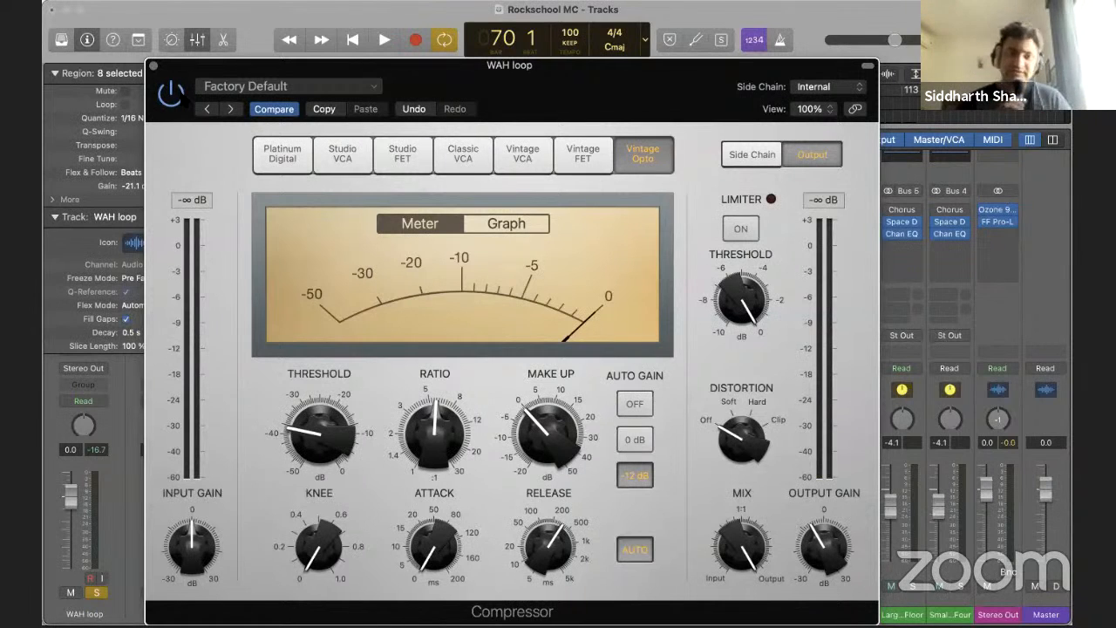
# Restart playback, raise the Compressor's threshold to about -26 dB, slightly reduce its mix and output gain, and close its window
pyautogui.press('space')
pyautogui.moveTo(318, 436)
pyautogui.mouseDown()
pyautogui.moveTo(321, 406)
pyautogui.moveTo(320, 422)
pyautogui.mouseUp()
pyautogui.moveTo(741, 545); pyautogui.dragTo(741, 555)
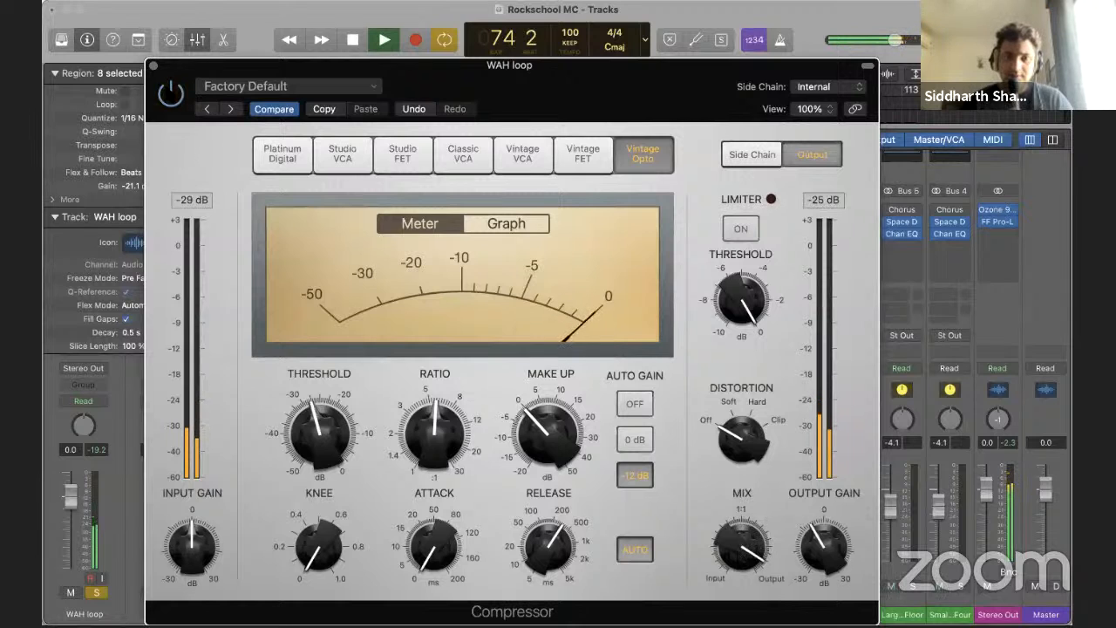
pyautogui.moveTo(824, 545); pyautogui.dragTo(824, 547)
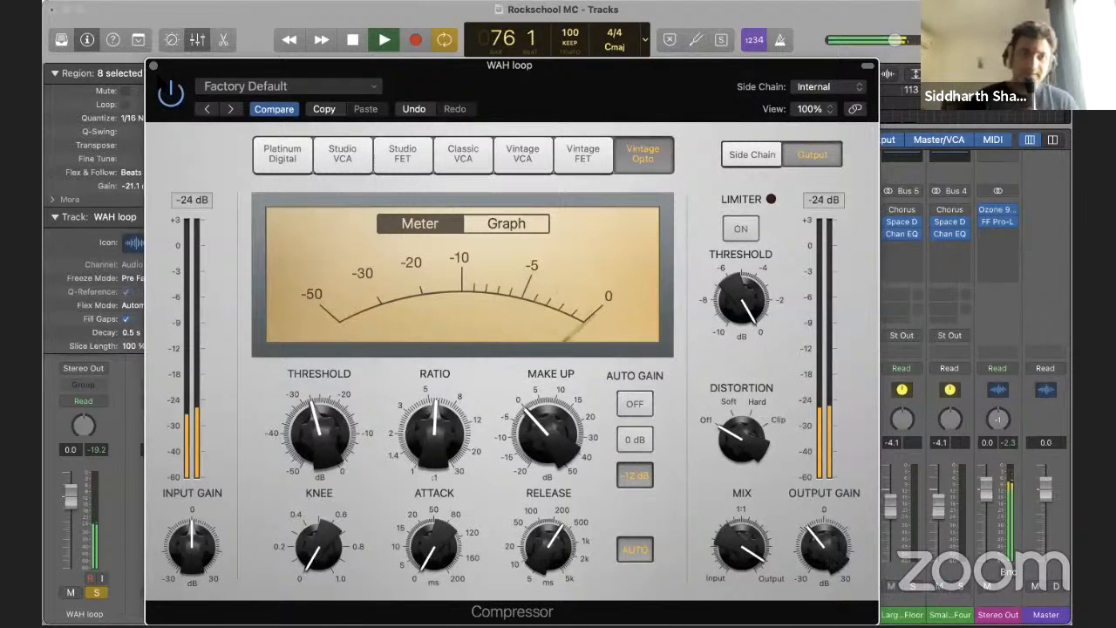
pyautogui.click(154, 66)
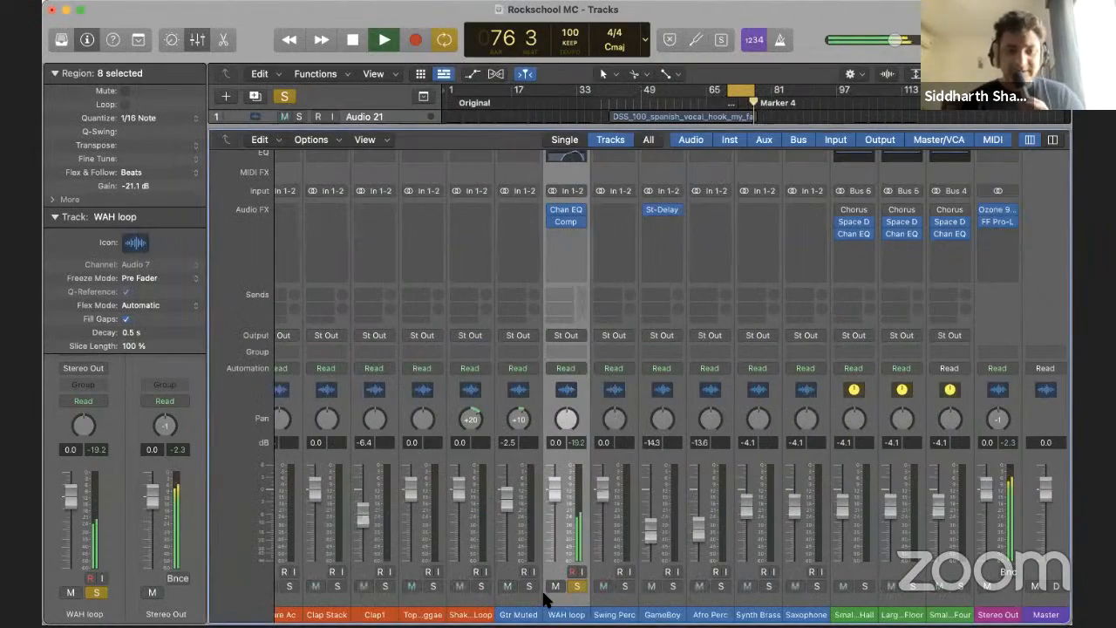
# Reopen the WAH loop's Compressor, lower its output gain to about -9.5 dB, close it, and stop playback
pyautogui.hscroll(-3, 494, 597)
pyautogui.hscroll(-10, 489, 586)
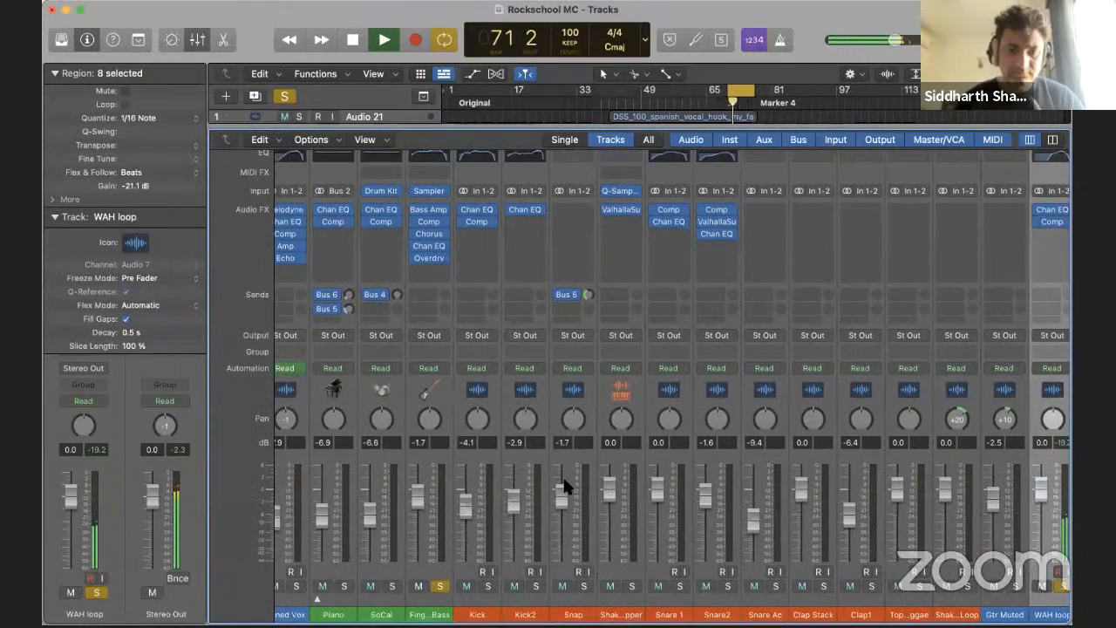
pyautogui.hscroll(5, 562, 488)
pyautogui.hscroll(6, 562, 489)
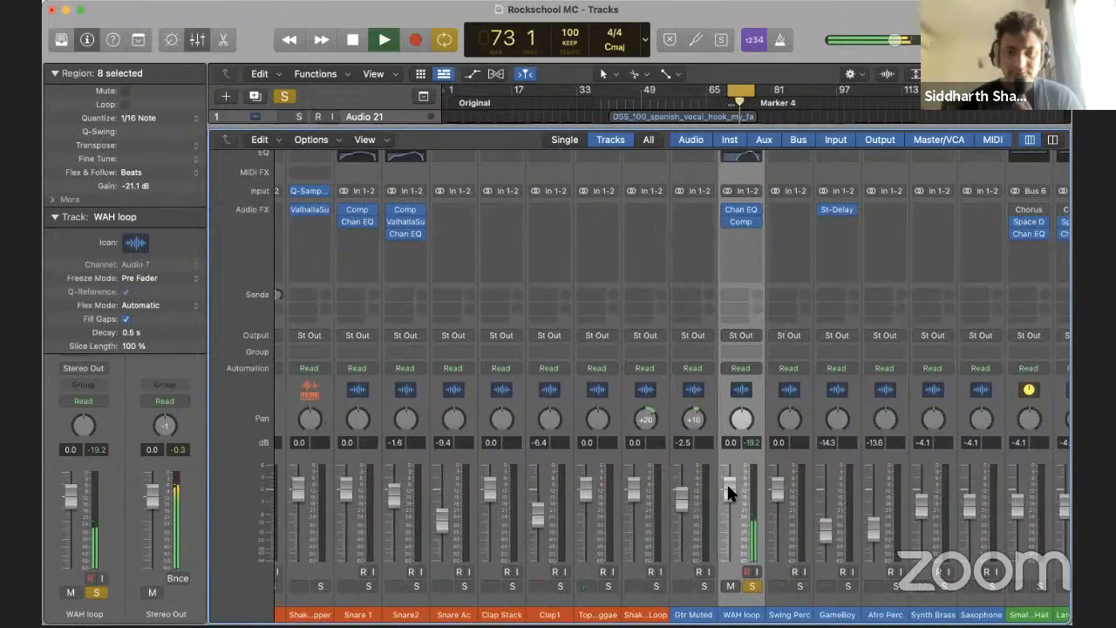
pyautogui.click(739, 213)
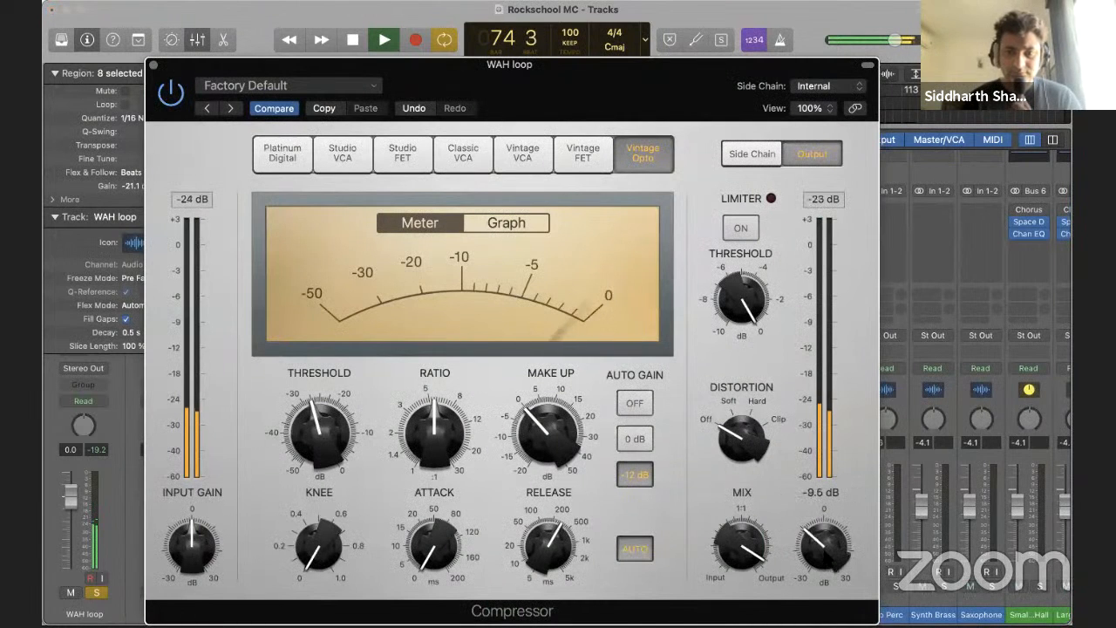
pyautogui.click(154, 66)
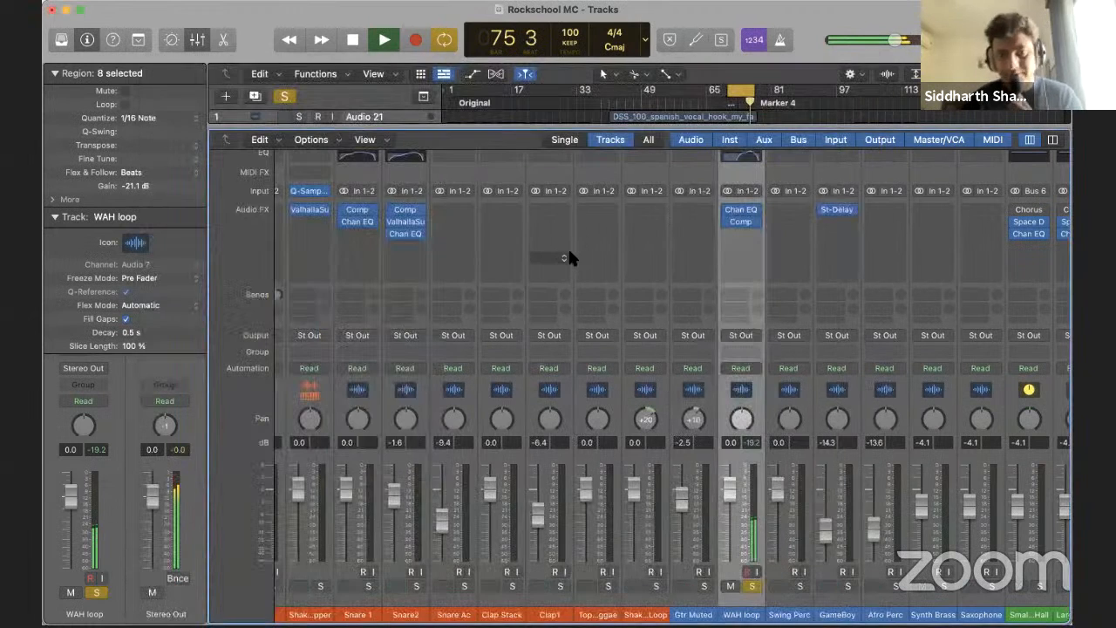
pyautogui.press('space')
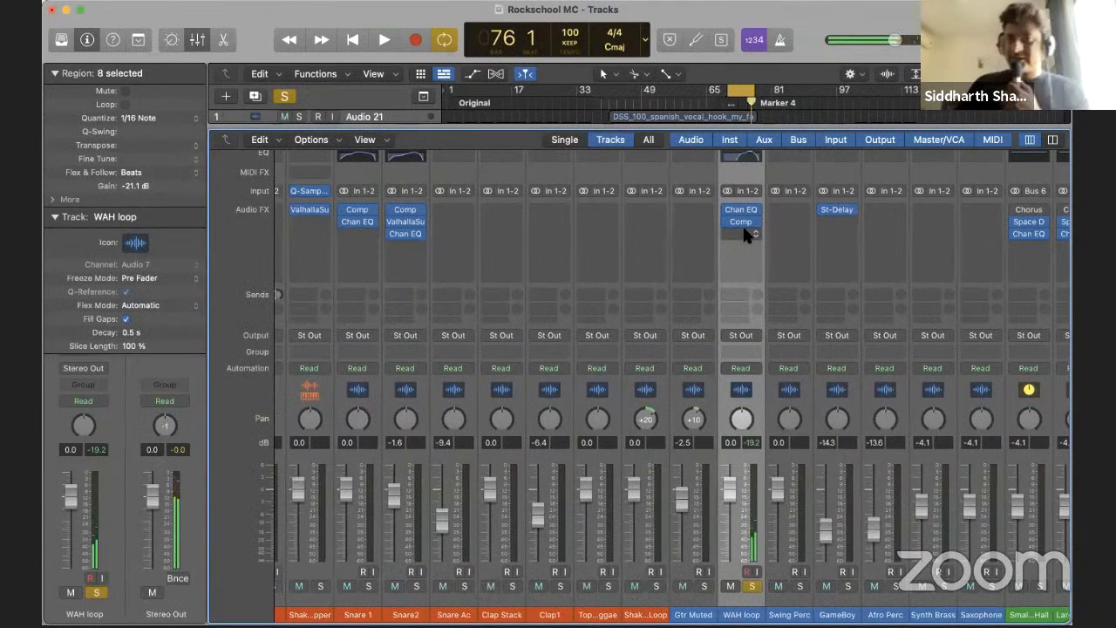
# Insert a stereo Stereo Delay after the Compressor on the WAH loop channel and enable its Stereo Link
pyautogui.click(744, 231)
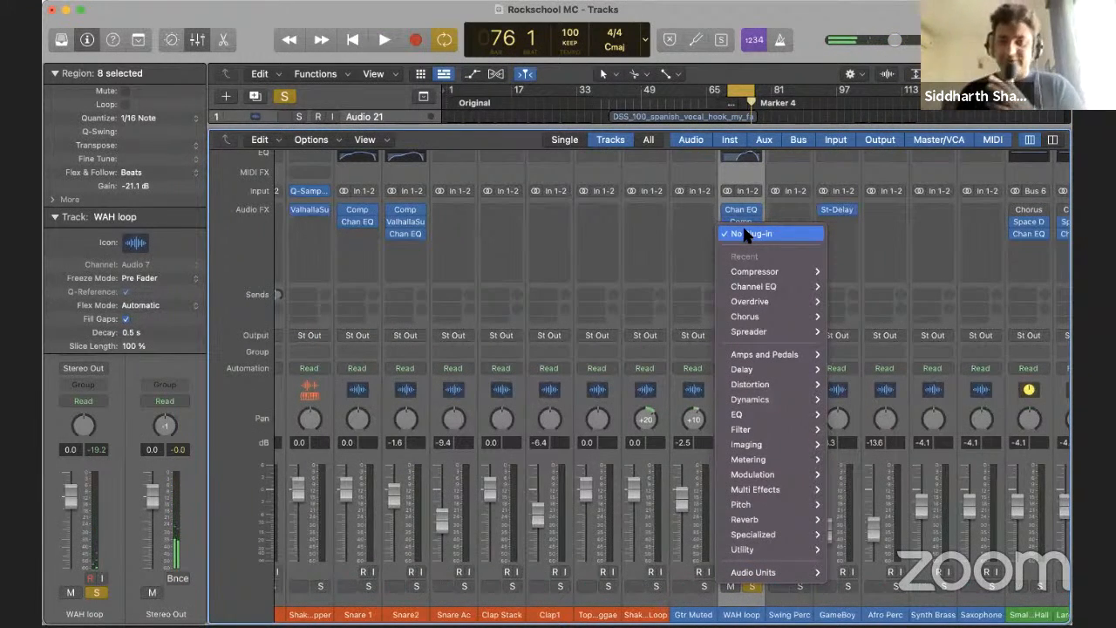
pyautogui.moveTo(748, 371)
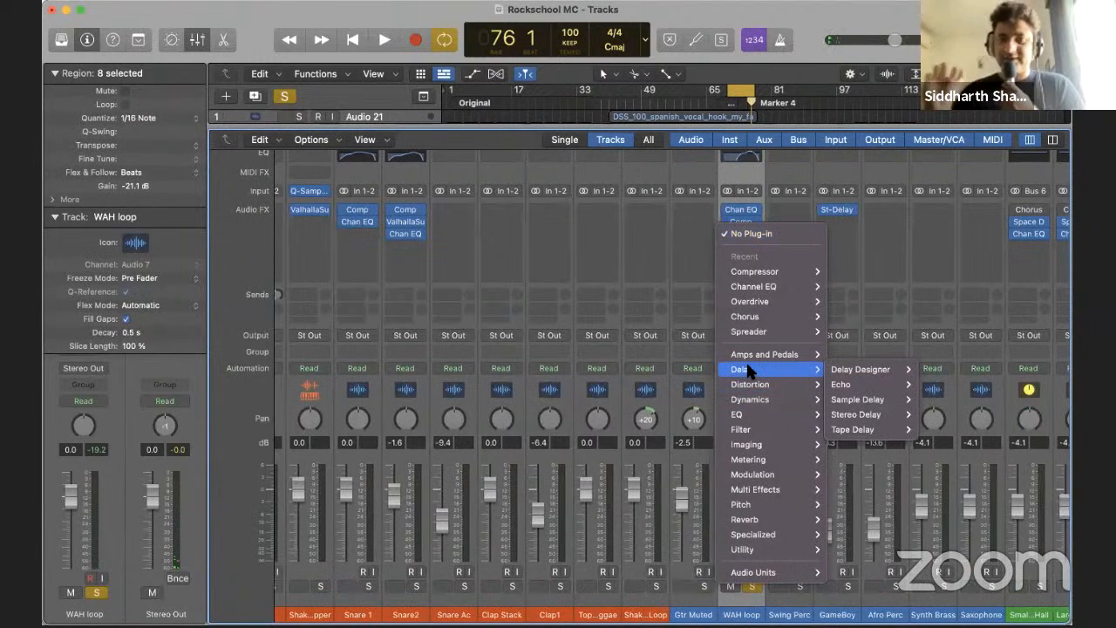
pyautogui.moveTo(858, 415)
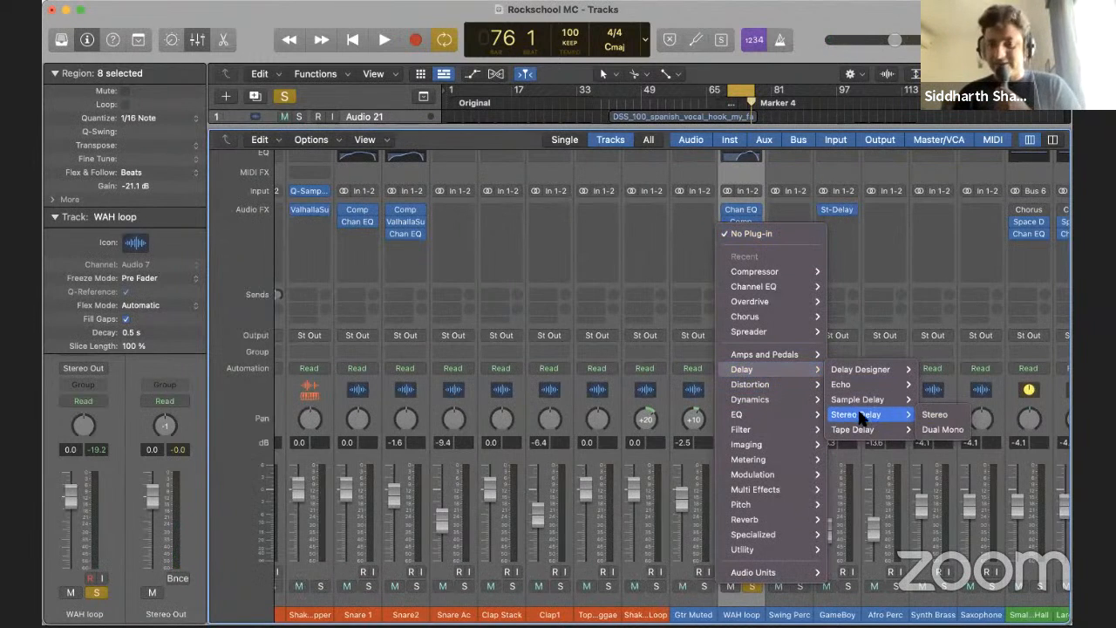
pyautogui.click(946, 412)
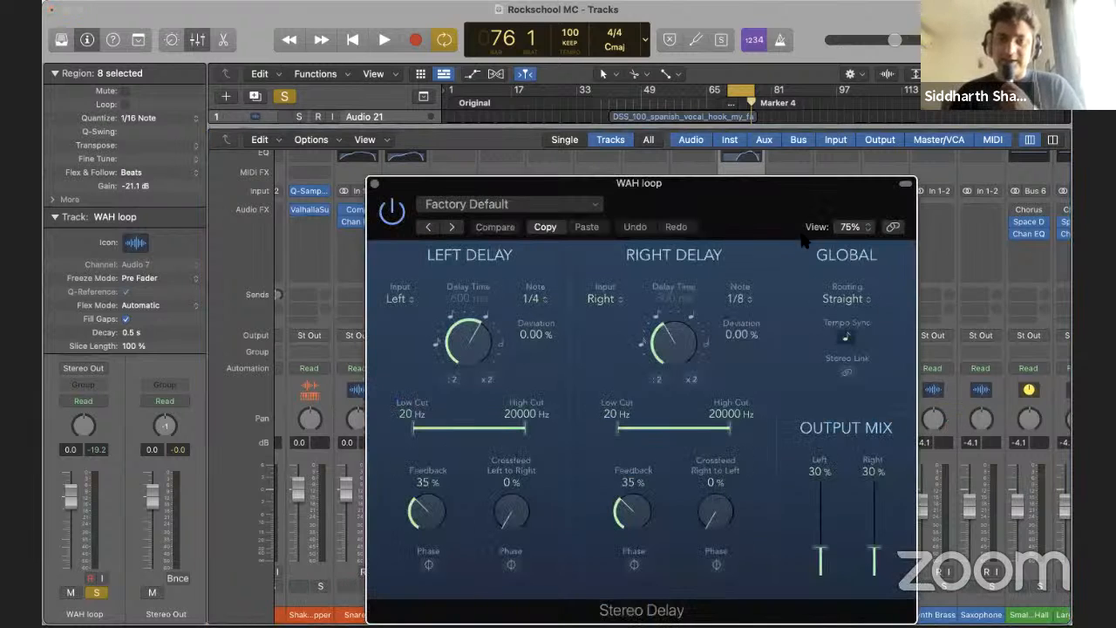
pyautogui.moveTo(773, 226); pyautogui.dragTo(607, 128)
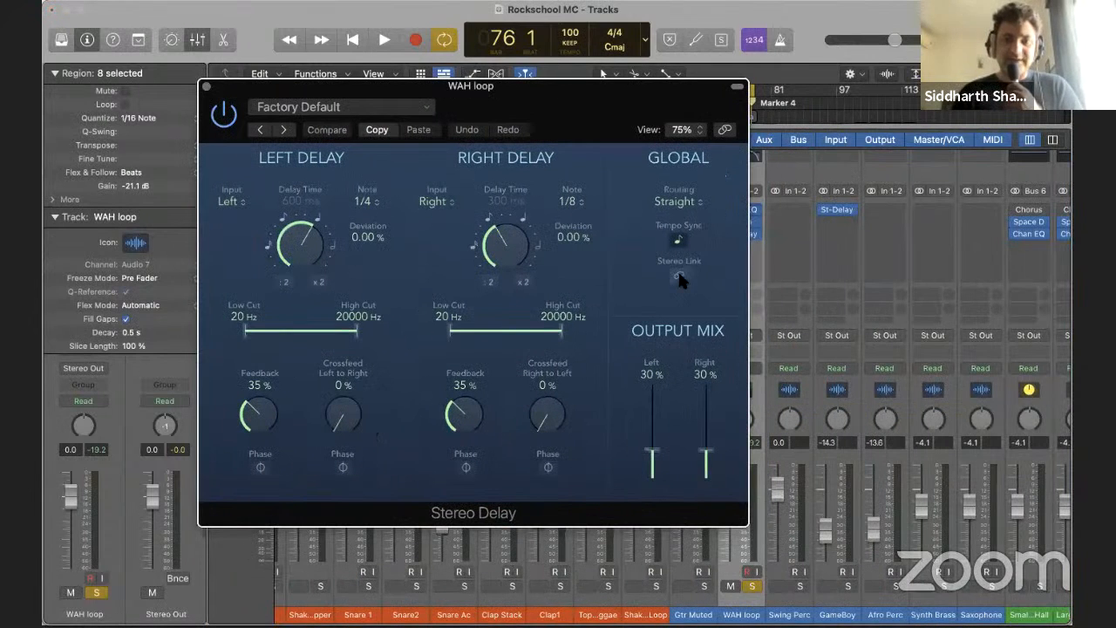
pyautogui.click(679, 275)
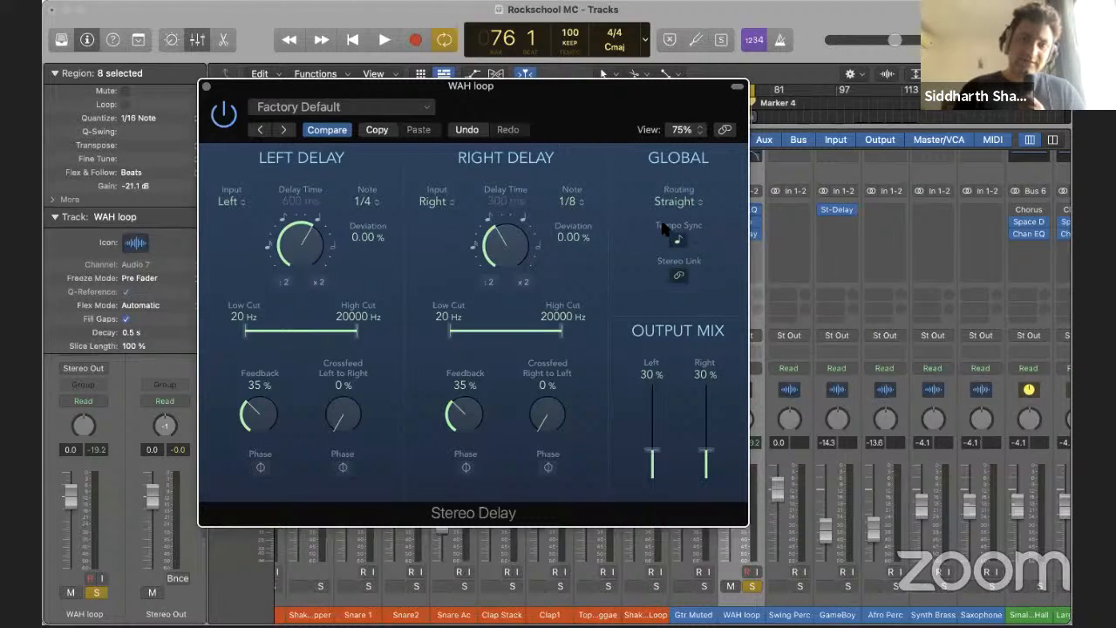
# Set the linked delays' low cut to 100 Hz and high cut to 7000 Hz, auditioning the loop before and after the change
pyautogui.press('space')
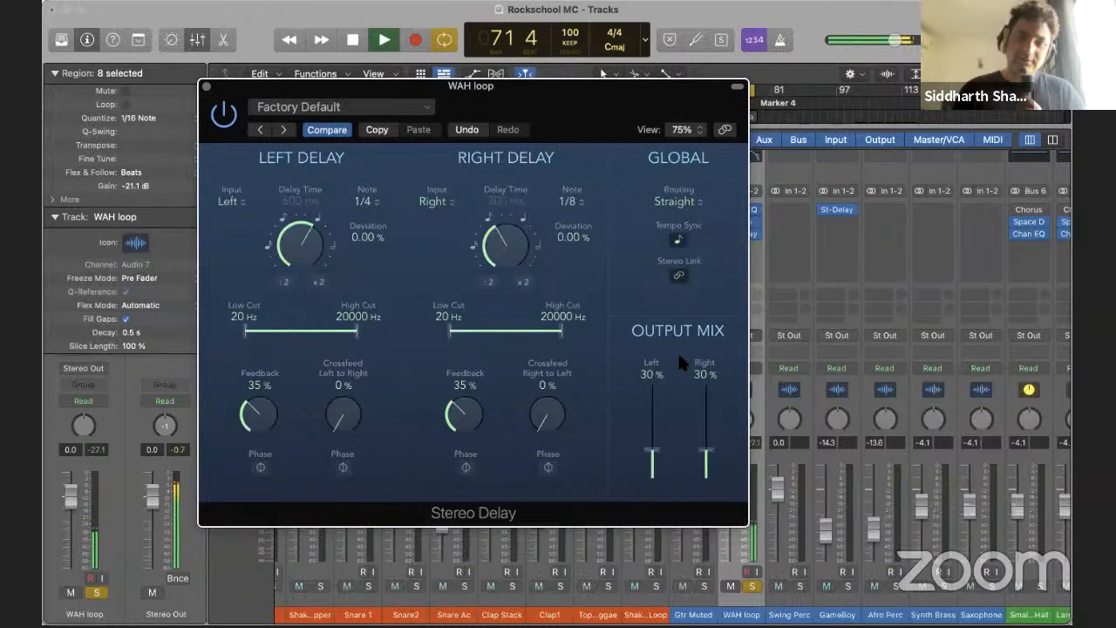
pyautogui.press('space')
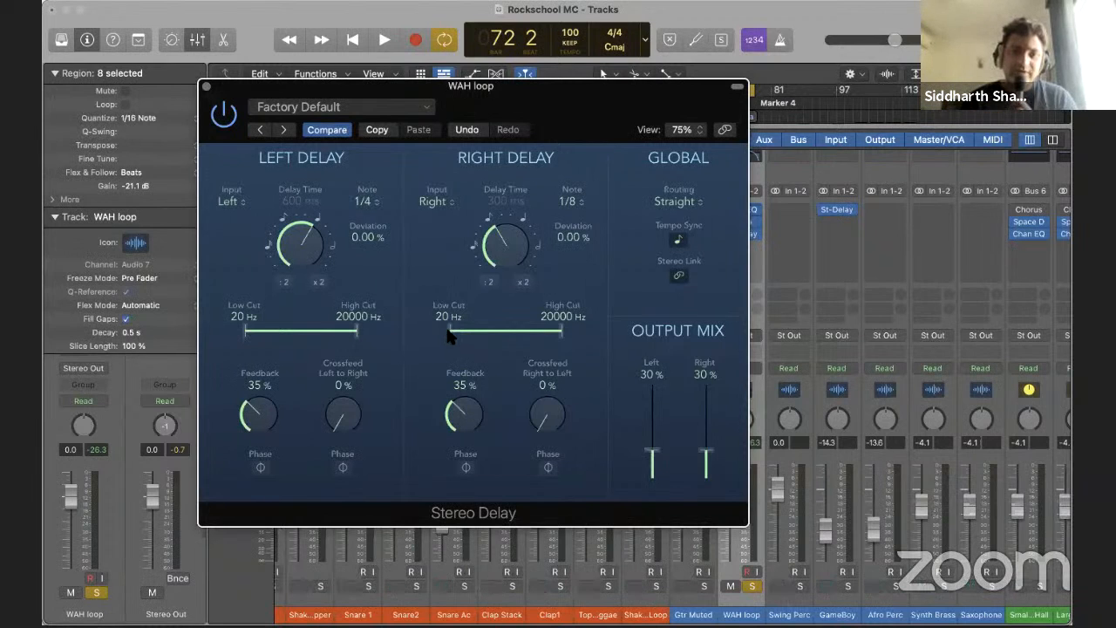
pyautogui.moveTo(451, 336); pyautogui.dragTo(478, 341)
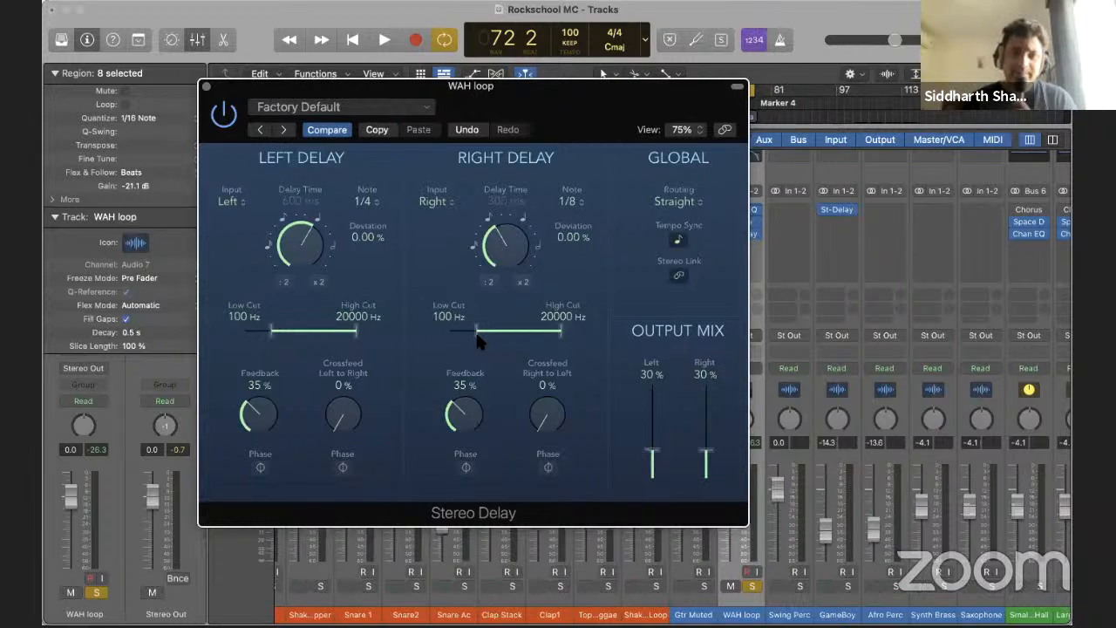
pyautogui.moveTo(562, 338); pyautogui.dragTo(545, 339)
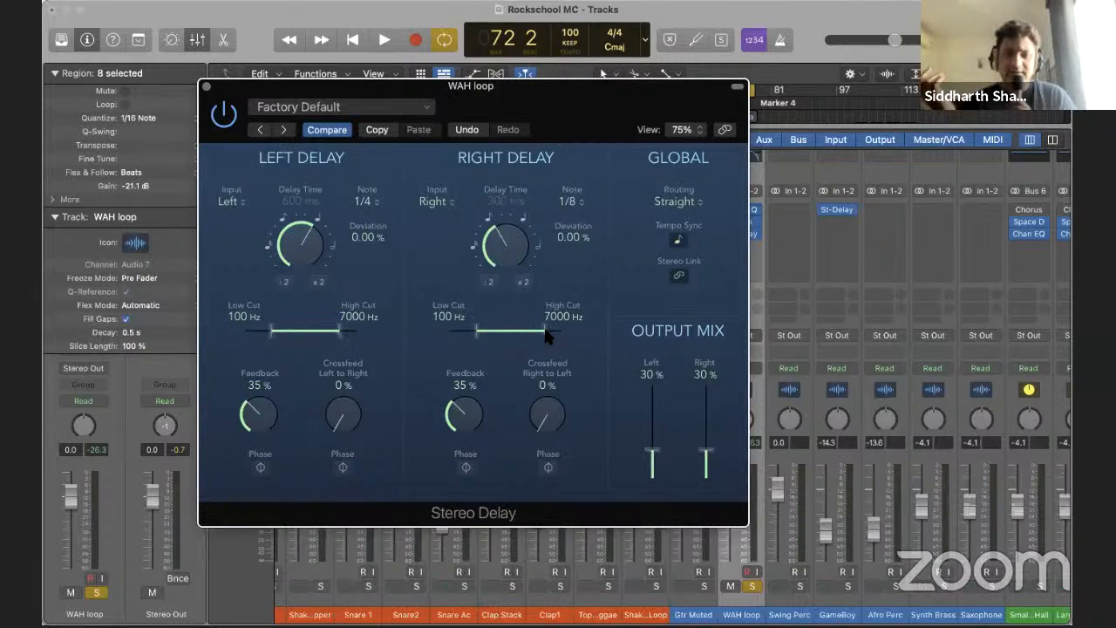
pyautogui.press('space')
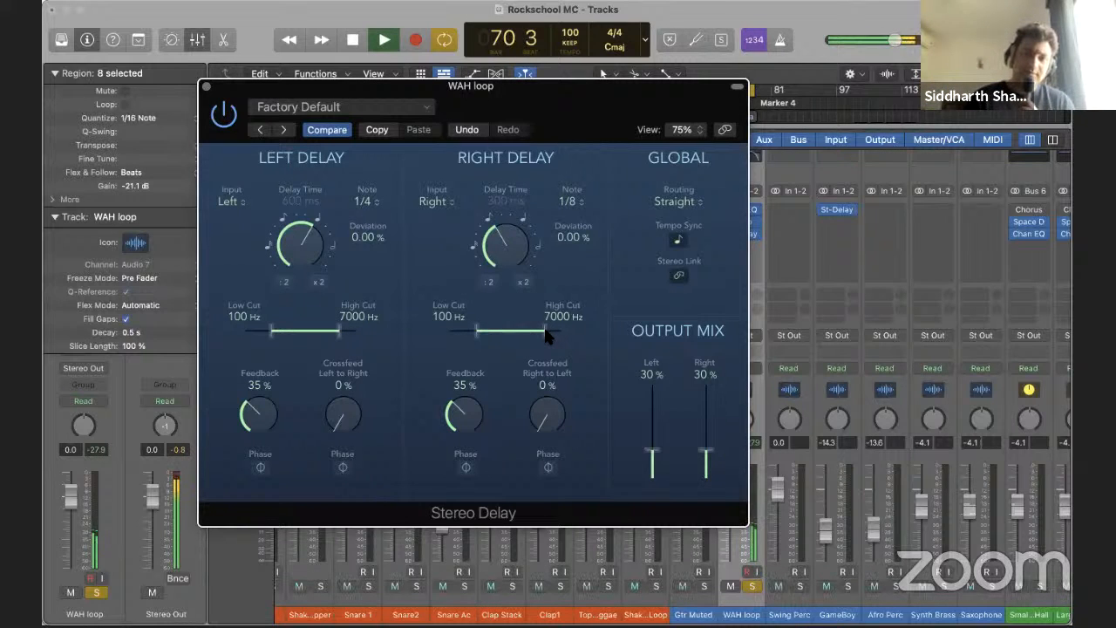
pyautogui.press('space')
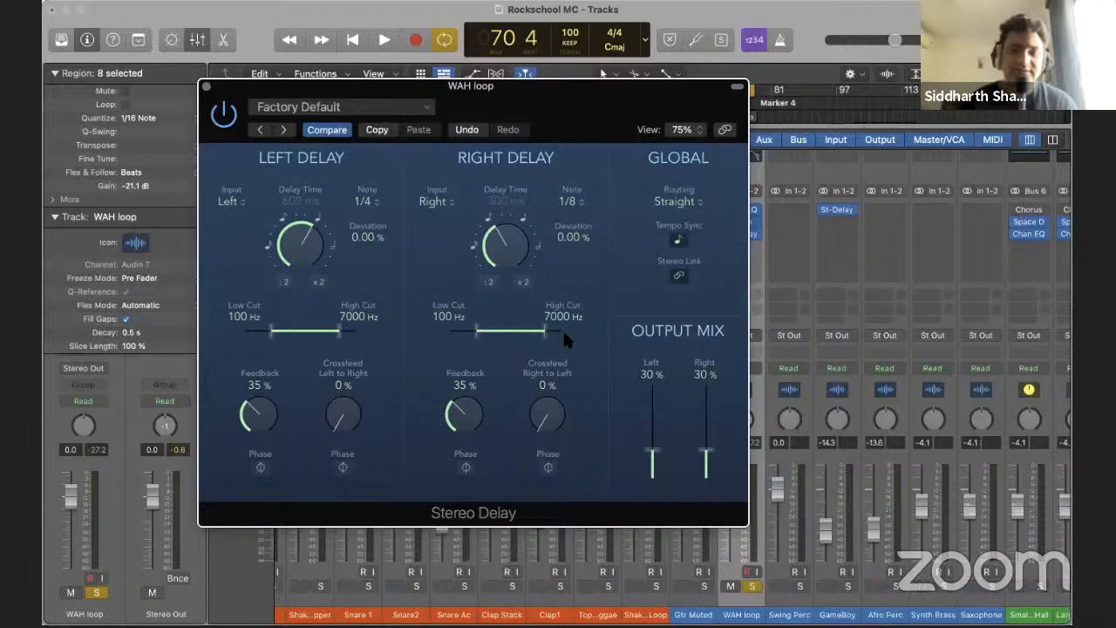
# Narrow the linked delays' filter range to a 160 Hz low cut and 2600 Hz high cut while the loop plays
pyautogui.press('space')
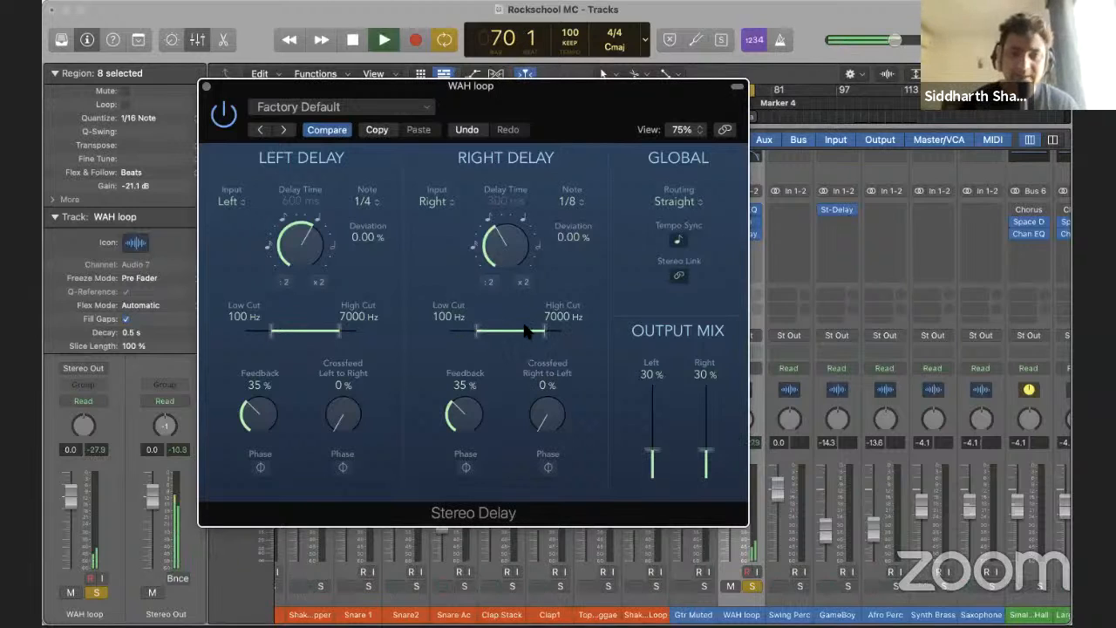
pyautogui.moveTo(544, 331); pyautogui.dragTo(535, 331)
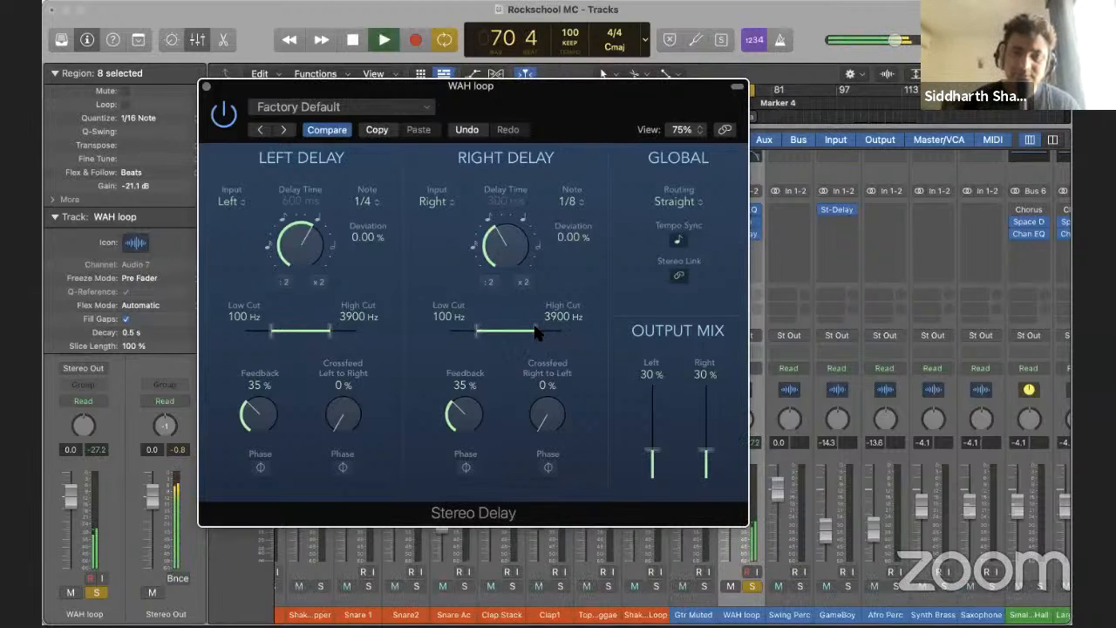
pyautogui.press('space')
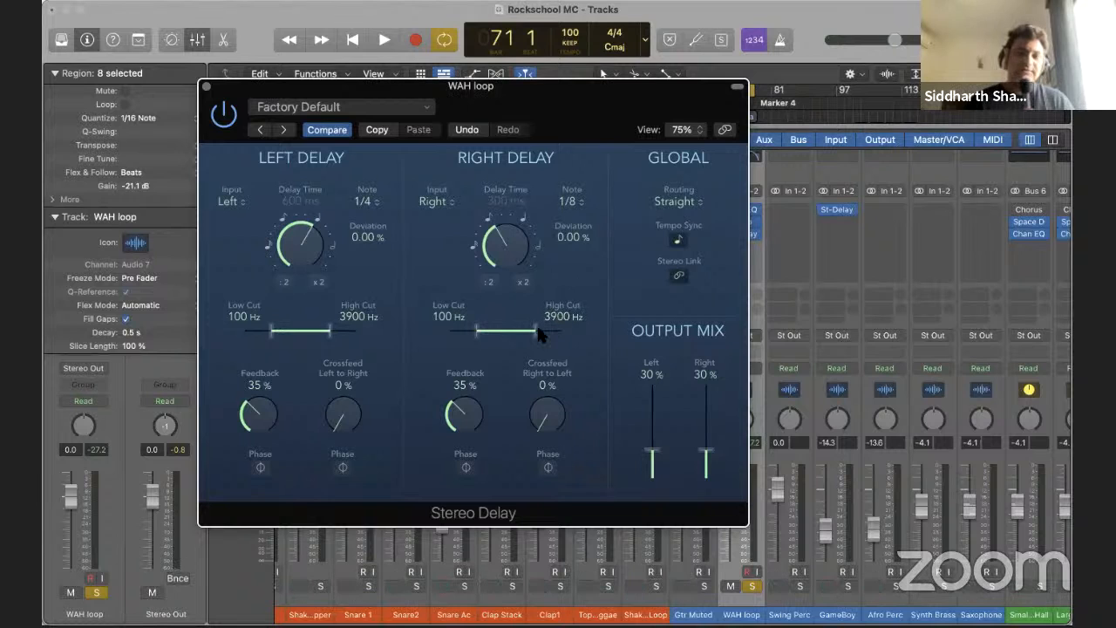
pyautogui.press('space')
pyautogui.moveTo(536, 331); pyautogui.dragTo(485, 340)
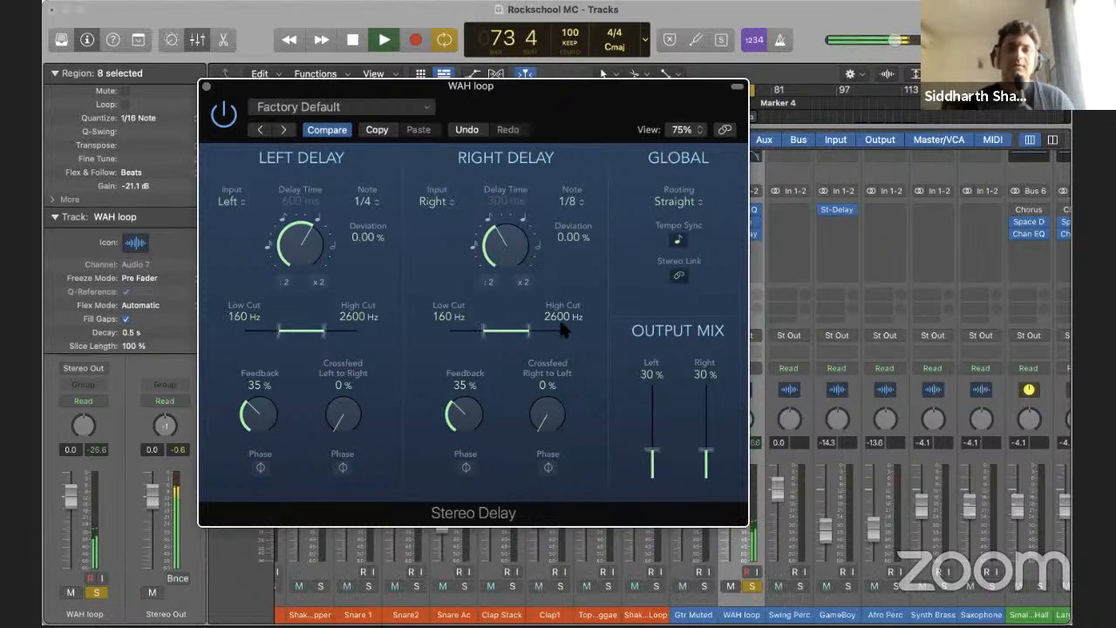
# Reduce the delay's linked output mix to 16%, stop playback, toggle the delay's bypass, and restart playback to compare
pyautogui.moveTo(656, 443); pyautogui.dragTo(650, 467)
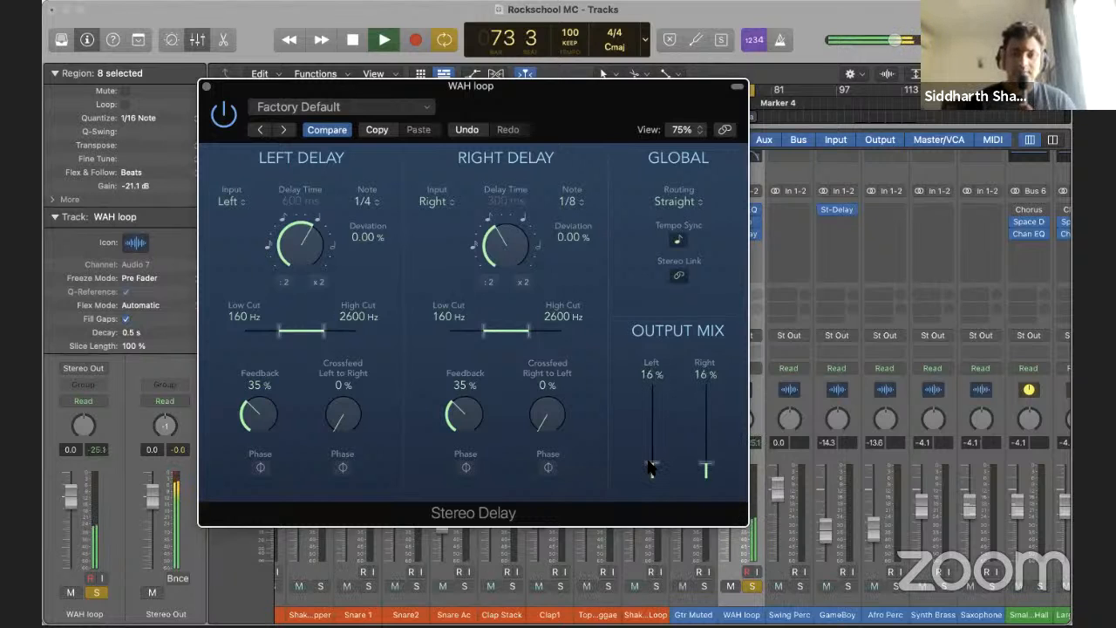
pyautogui.press('space')
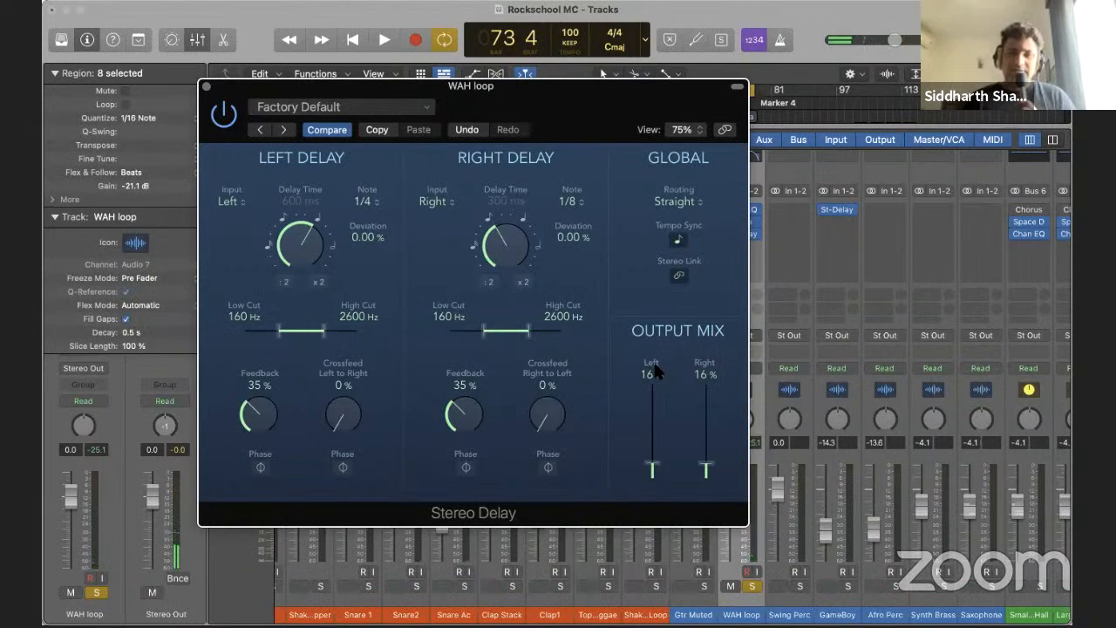
pyautogui.click(223, 114)
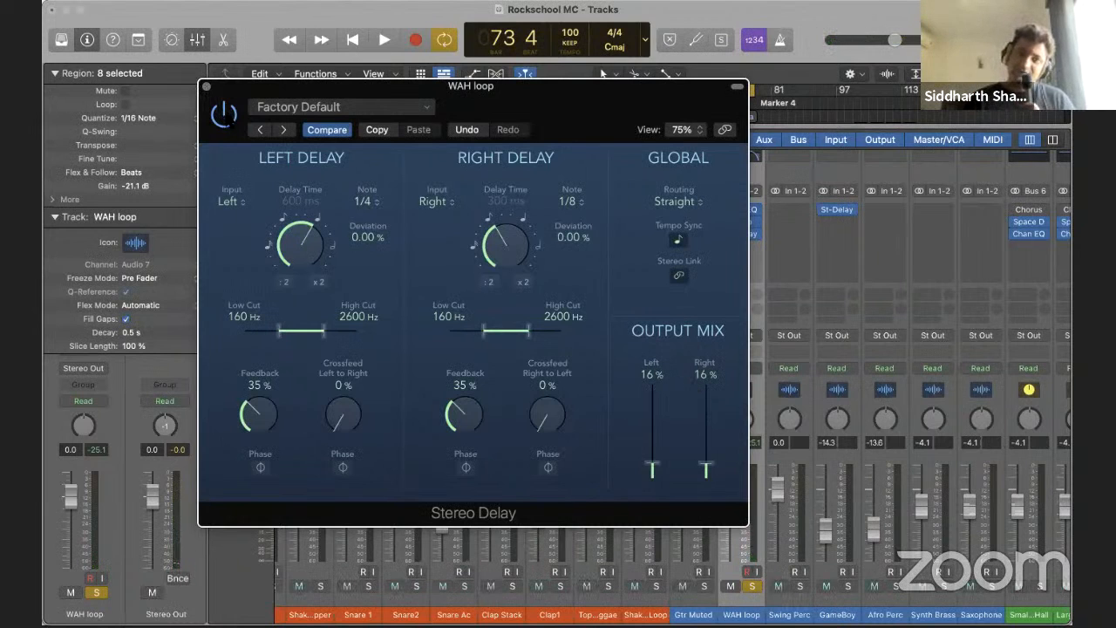
pyautogui.press('space')
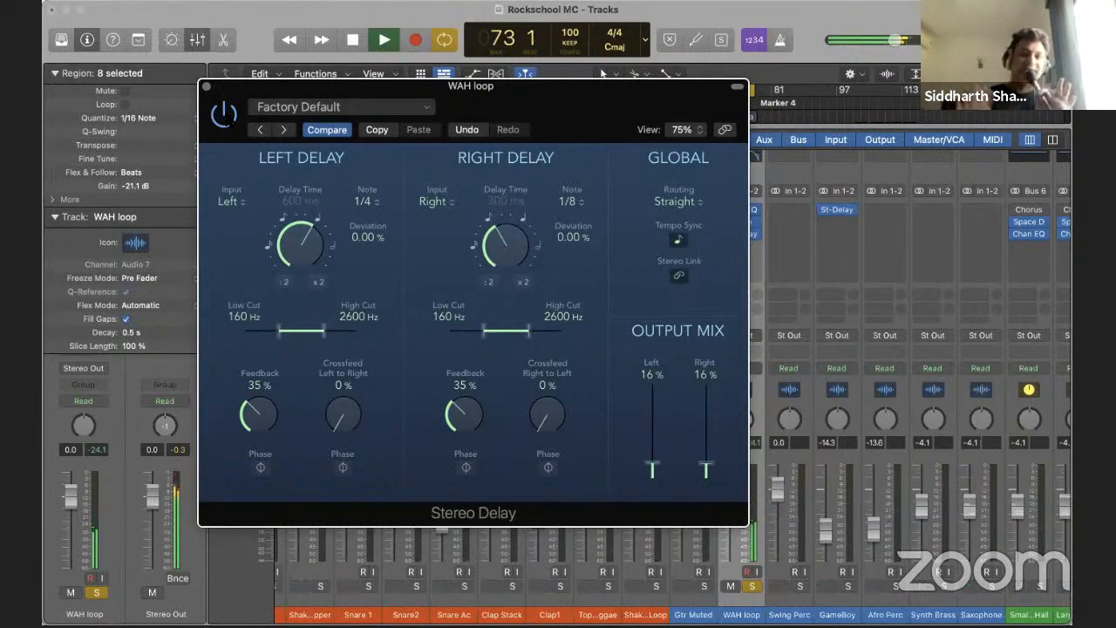
# Close the delay window and add Shaker Topper, Snare 1, Snare2 and Snare Ac to the soloed channels
pyautogui.click(206, 86)
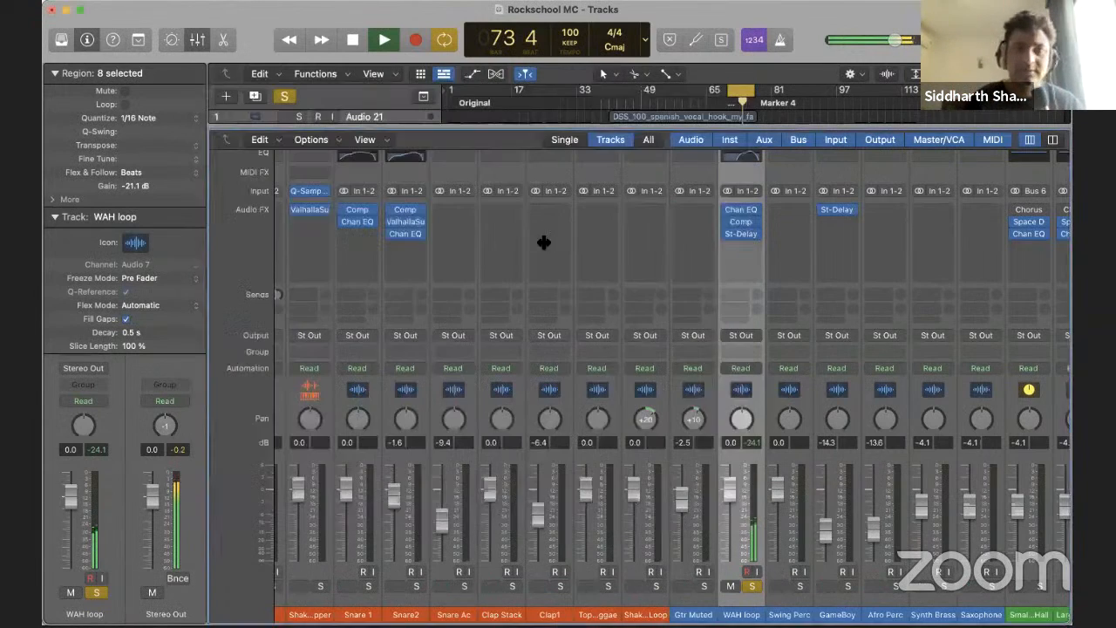
pyautogui.hscroll(-5, 632, 294)
pyautogui.hscroll(-3, 461, 590)
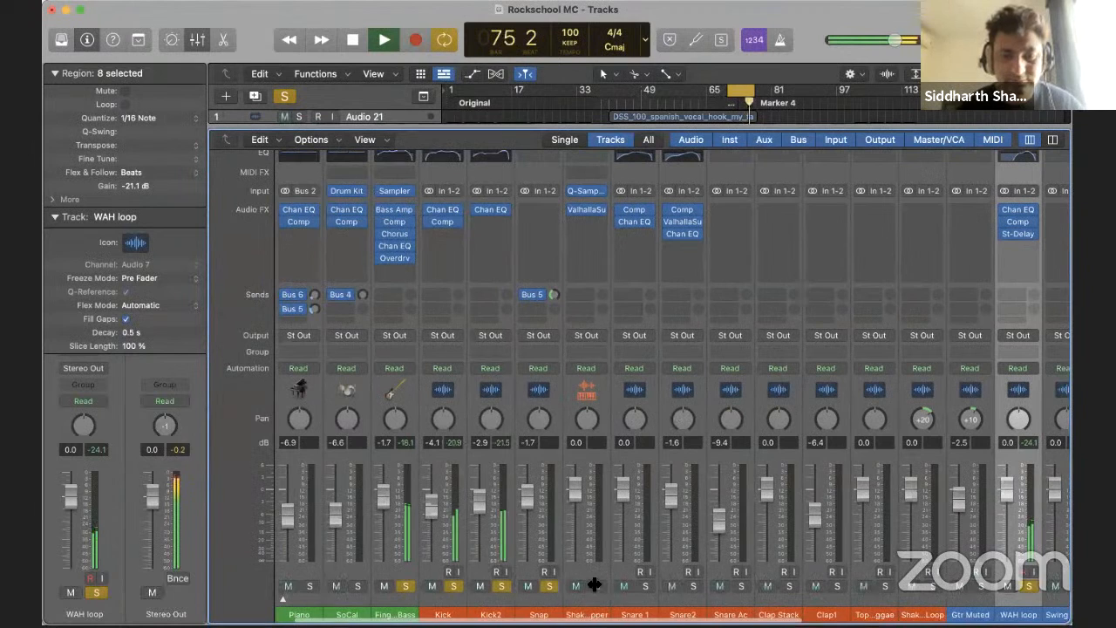
pyautogui.hscroll(2, 595, 586)
pyautogui.click(596, 586)
pyautogui.click(645, 586)
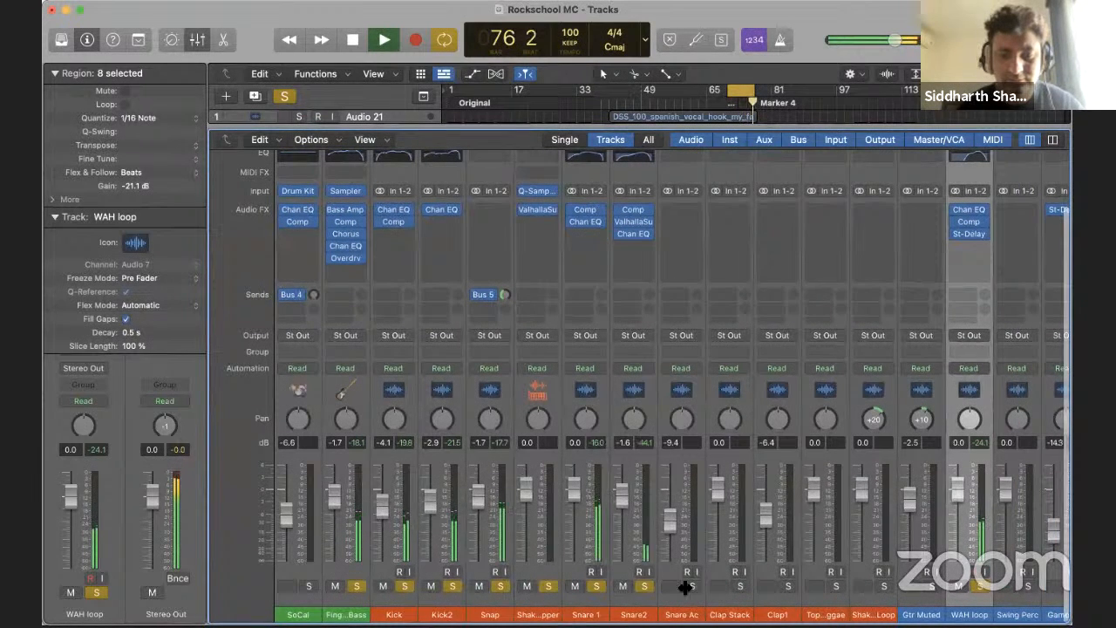
pyautogui.click(692, 586)
# Also solo the Clap Stack, Clap1, Top Loop Reggae and Shaker Loop channels during playback
pyautogui.hscroll(2, 702, 587)
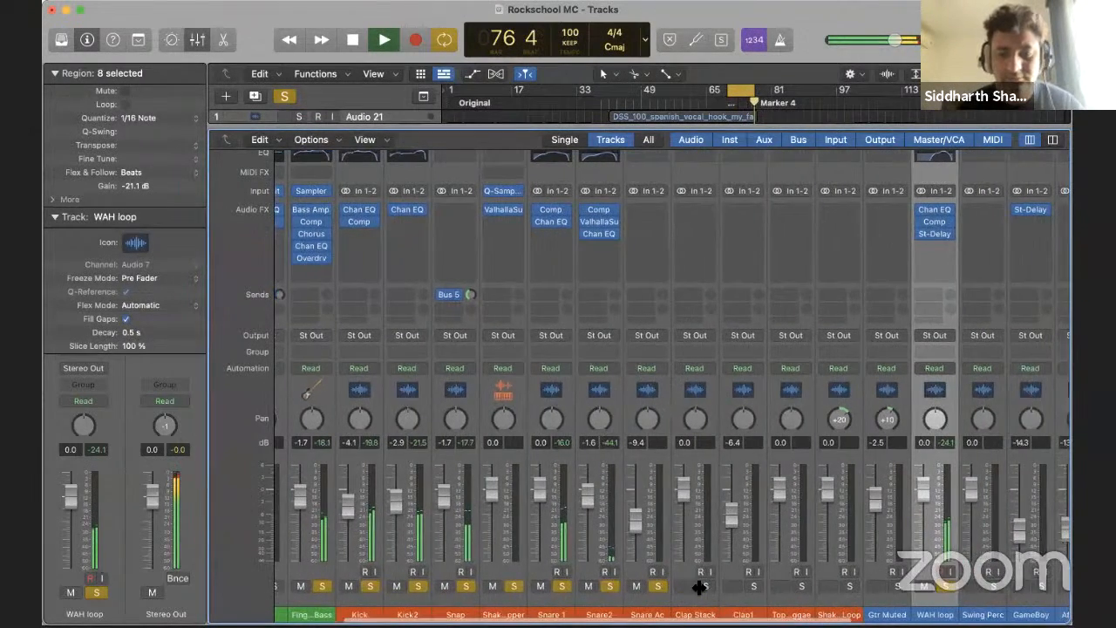
pyautogui.click(691, 586)
pyautogui.click(738, 586)
pyautogui.click(786, 586)
pyautogui.hscroll(2, 806, 589)
pyautogui.click(777, 587)
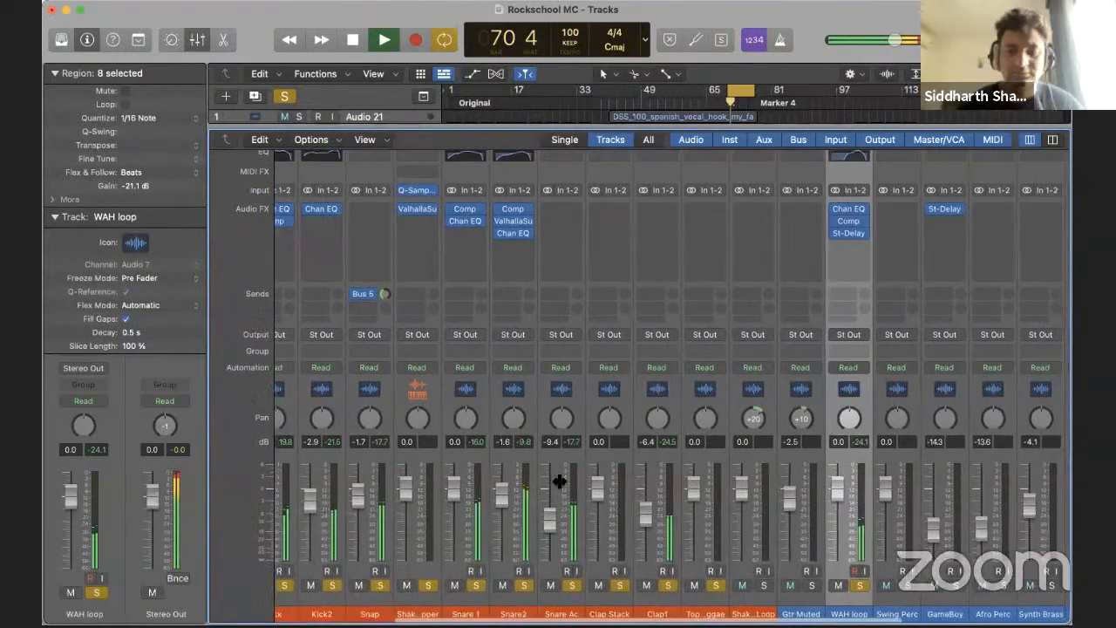
# Lower the Snare Ac fader to -11.0 dB while listening to the soloed loops
pyautogui.hscroll(6, 555, 482)
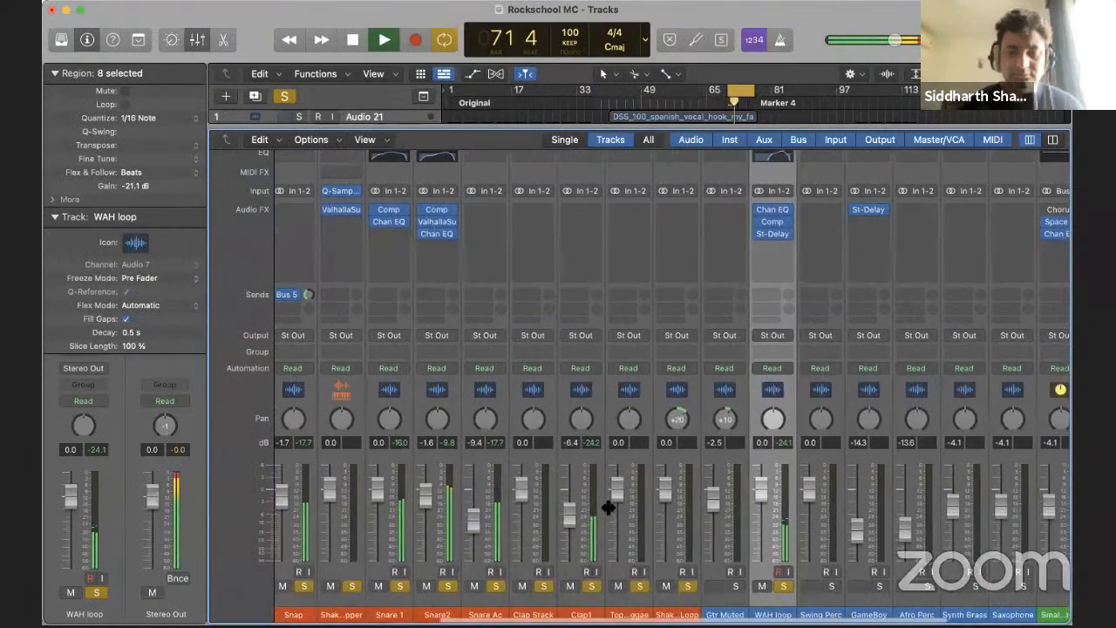
pyautogui.hscroll(-6, 586, 530)
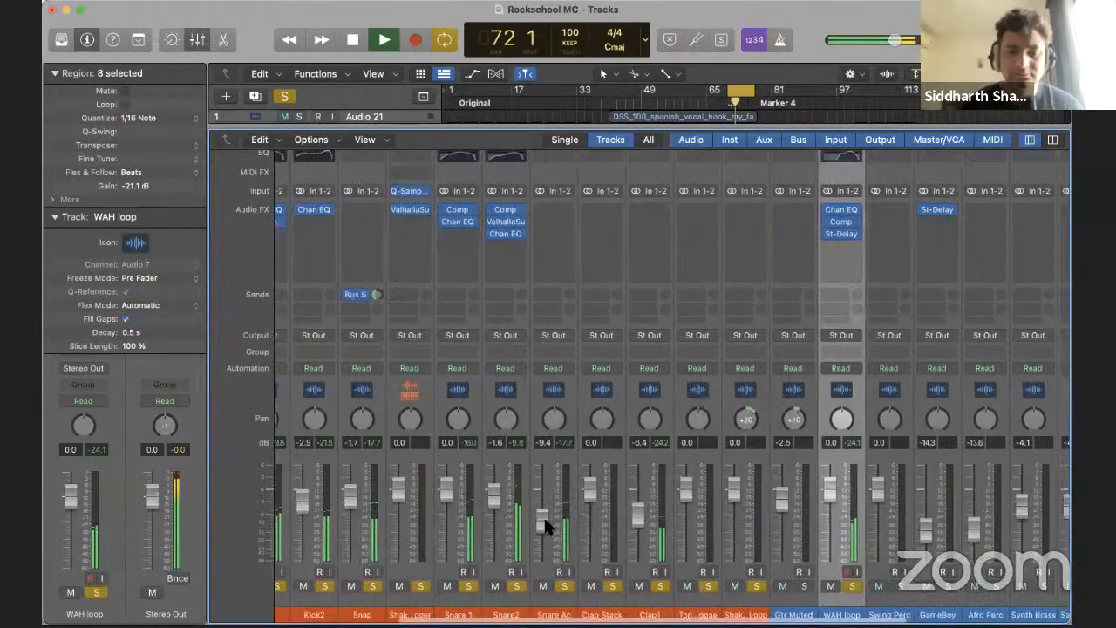
pyautogui.hscroll(-6, 468, 565)
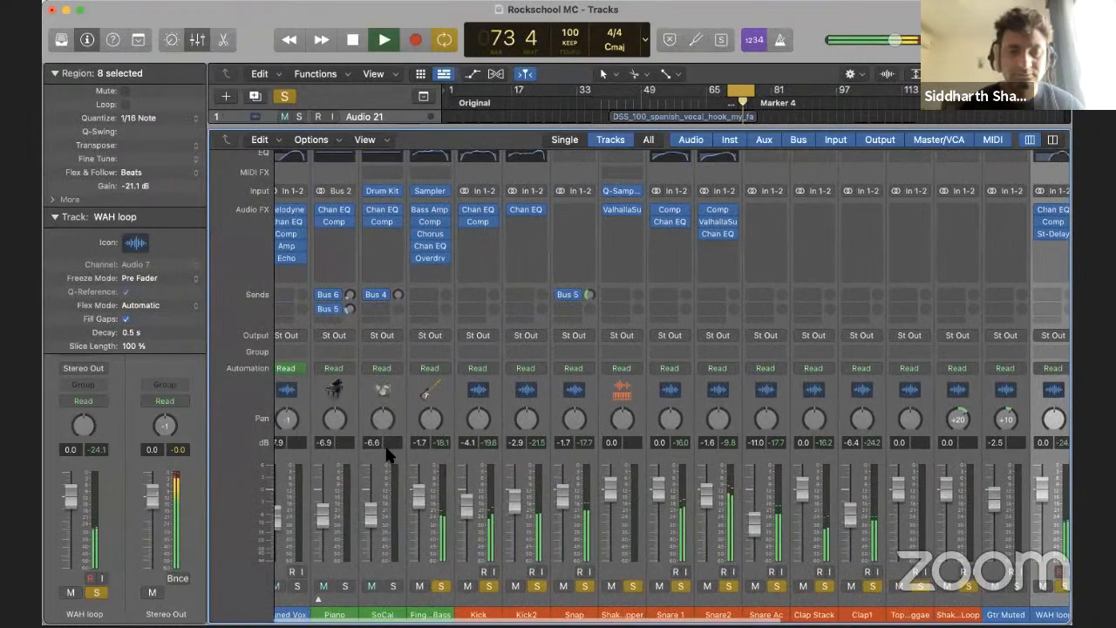
pyautogui.scroll(-2, 683, 521)
pyautogui.scroll(2, 683, 521)
# Lower the faders of all channels from Fingerstyle Bass through WAH loop together by 2.3 dB, and release the group selection
pyautogui.click(430, 614)
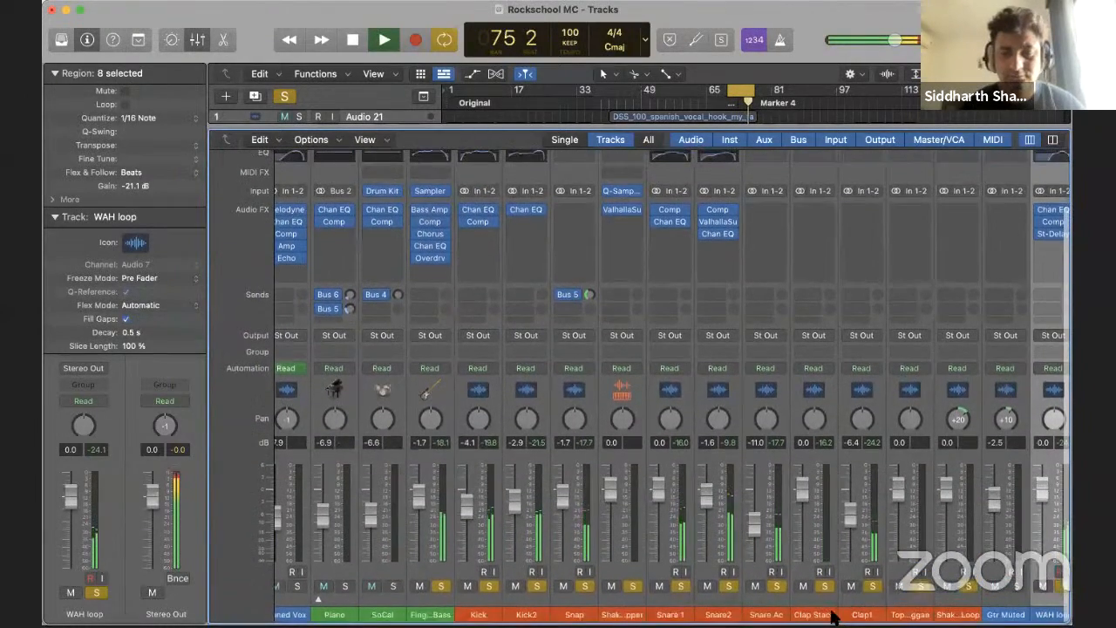
pyautogui.hscroll(8, 827, 567)
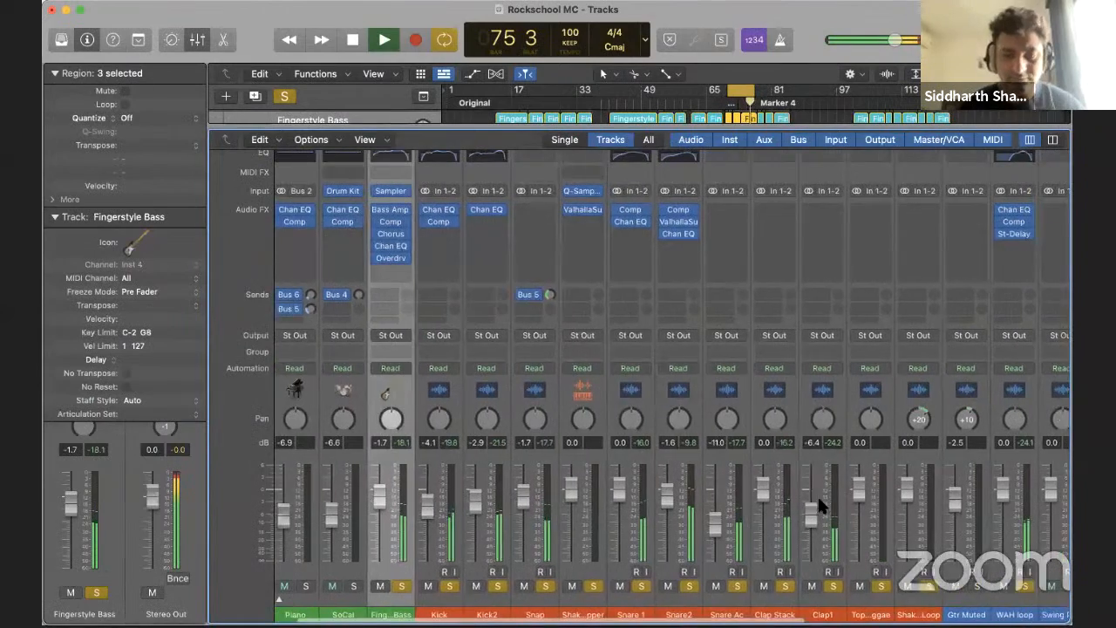
pyautogui.keyDown('shift'); pyautogui.click(837, 615); pyautogui.keyUp('shift')
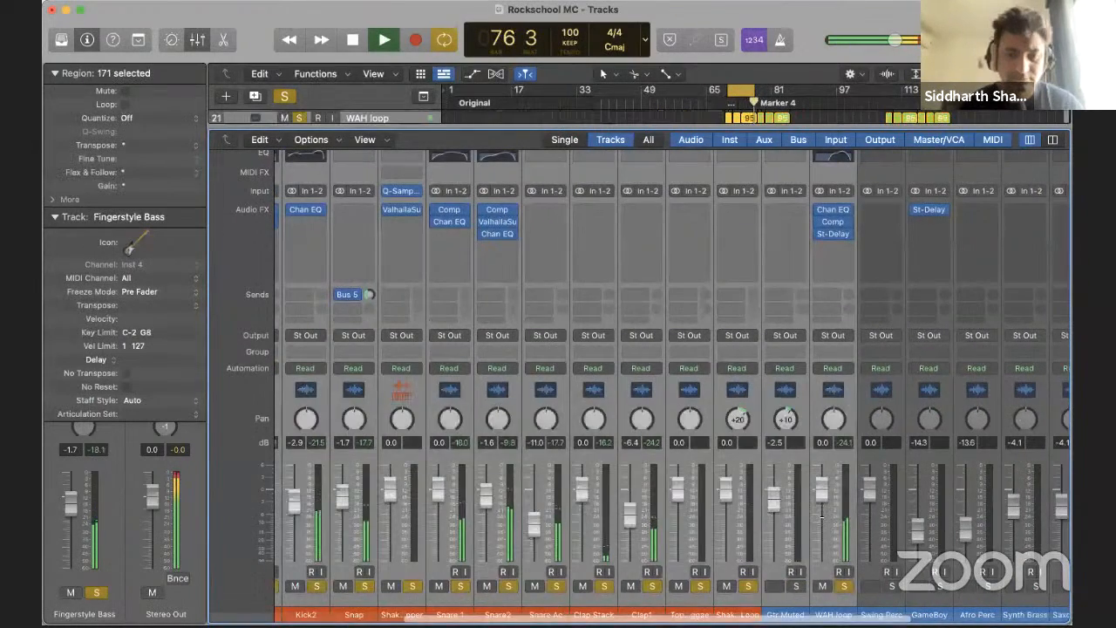
pyautogui.moveTo(630, 514); pyautogui.dragTo(630, 524)
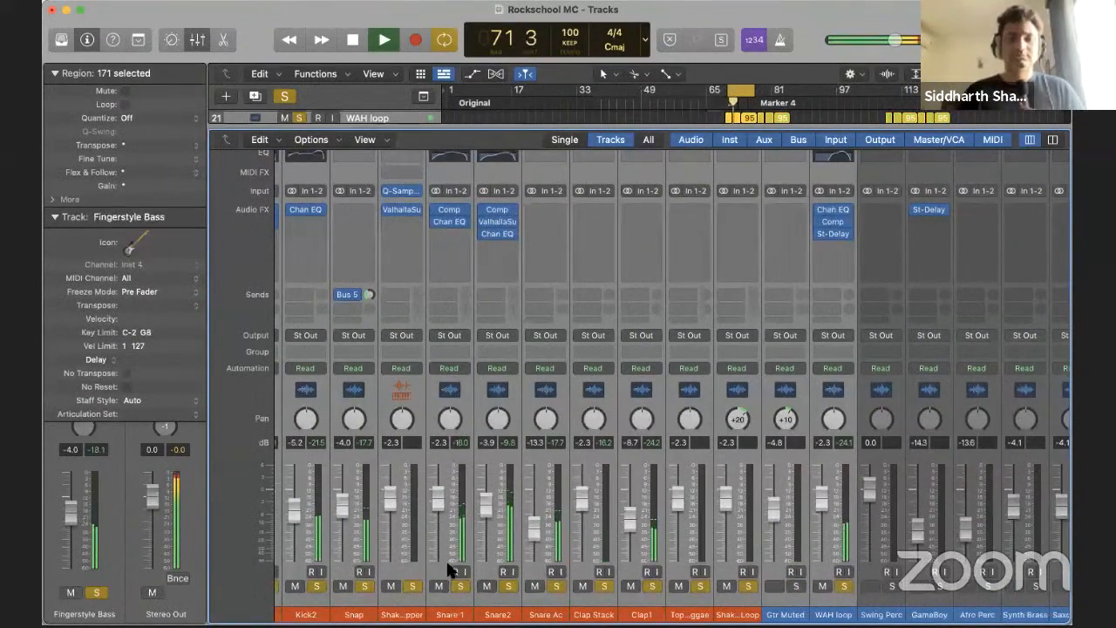
pyautogui.click(447, 614)
pyautogui.hscroll(-8, 465, 408)
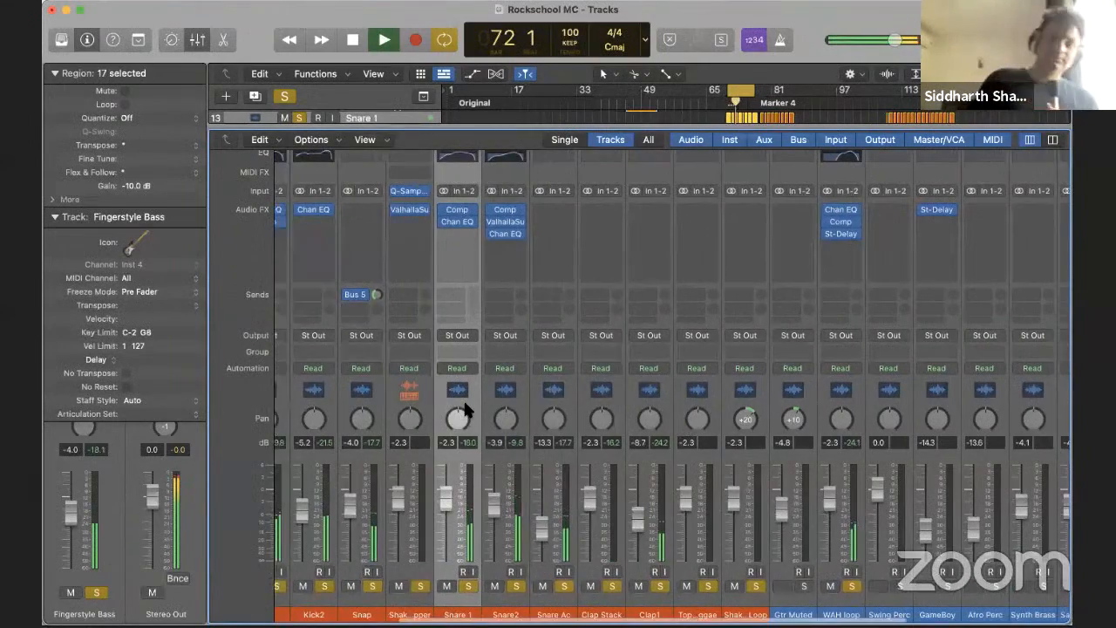
pyautogui.hscroll(2, 464, 408)
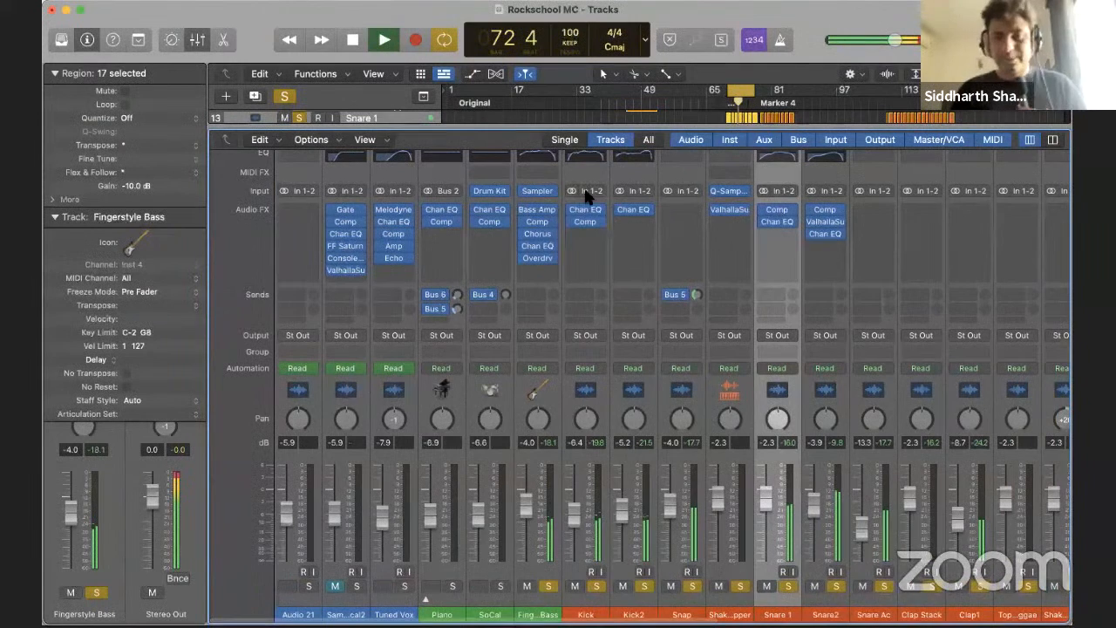
# Clear the other solos in the track list so that only Afro Perc is soloed
pyautogui.press('x')
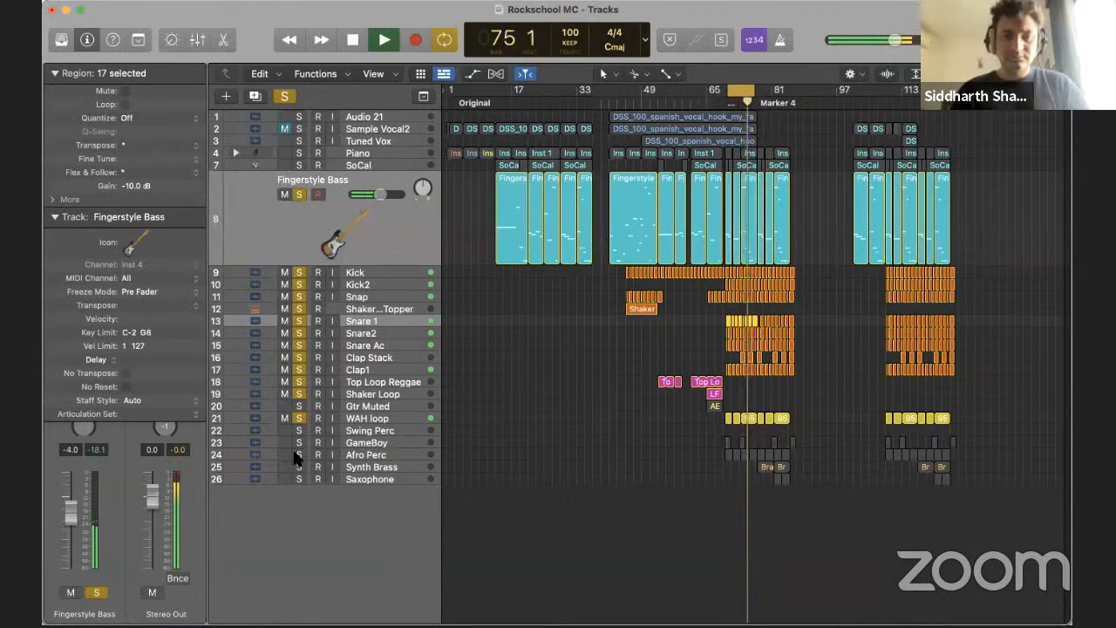
pyautogui.keyDown('alt'); pyautogui.click(299, 455); pyautogui.keyUp('alt')
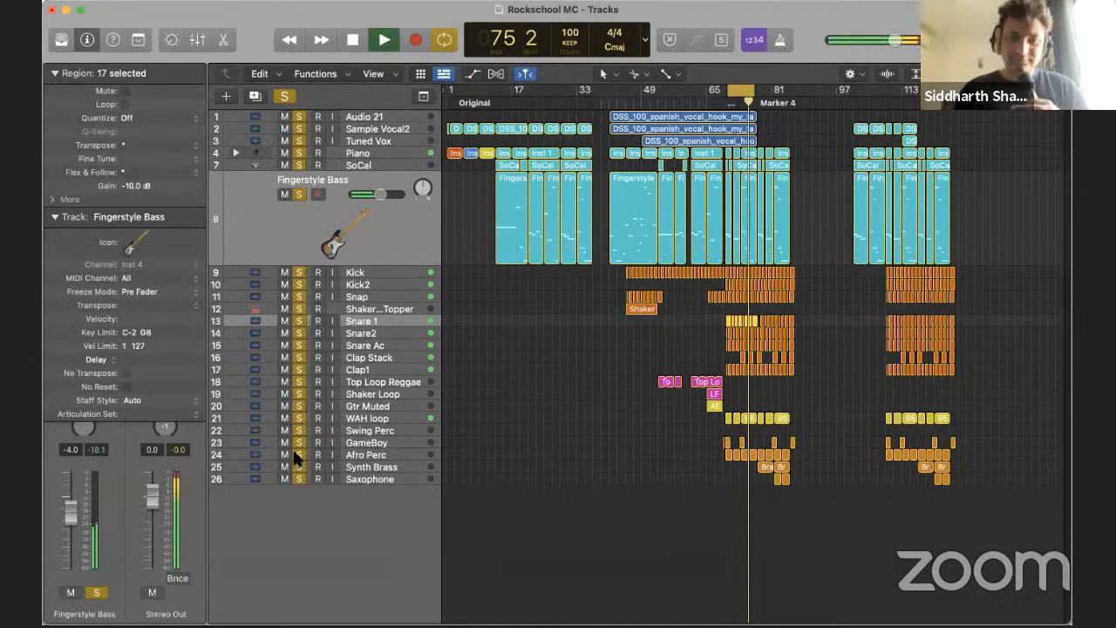
pyautogui.keyDown('alt'); pyautogui.click(298, 454); pyautogui.keyUp('alt')
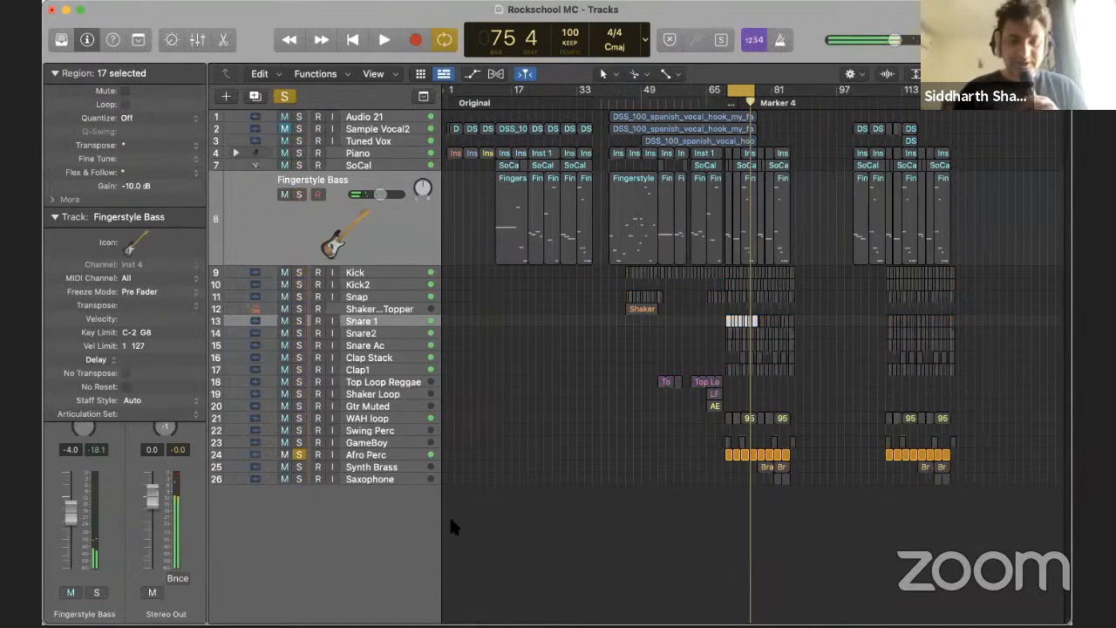
# Reopen the mixer and solo Kick, Kick2, Snap, Shaker Topper, Snare 1, Snare2 and Snare Ac alongside Afro Perc
pyautogui.press('x')
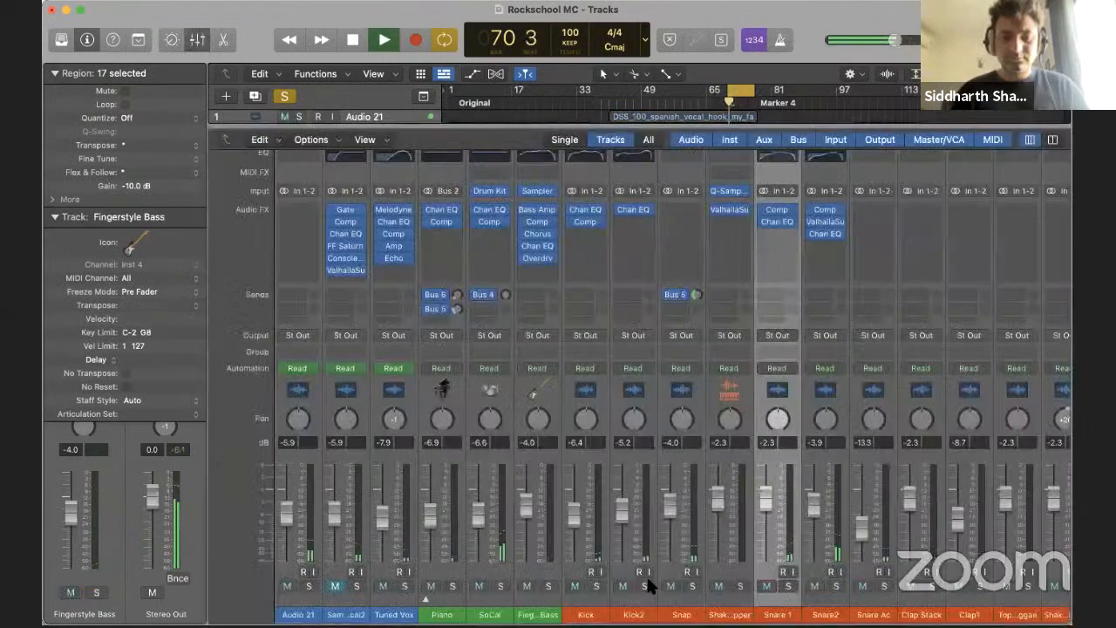
pyautogui.click(740, 586)
pyautogui.click(788, 586)
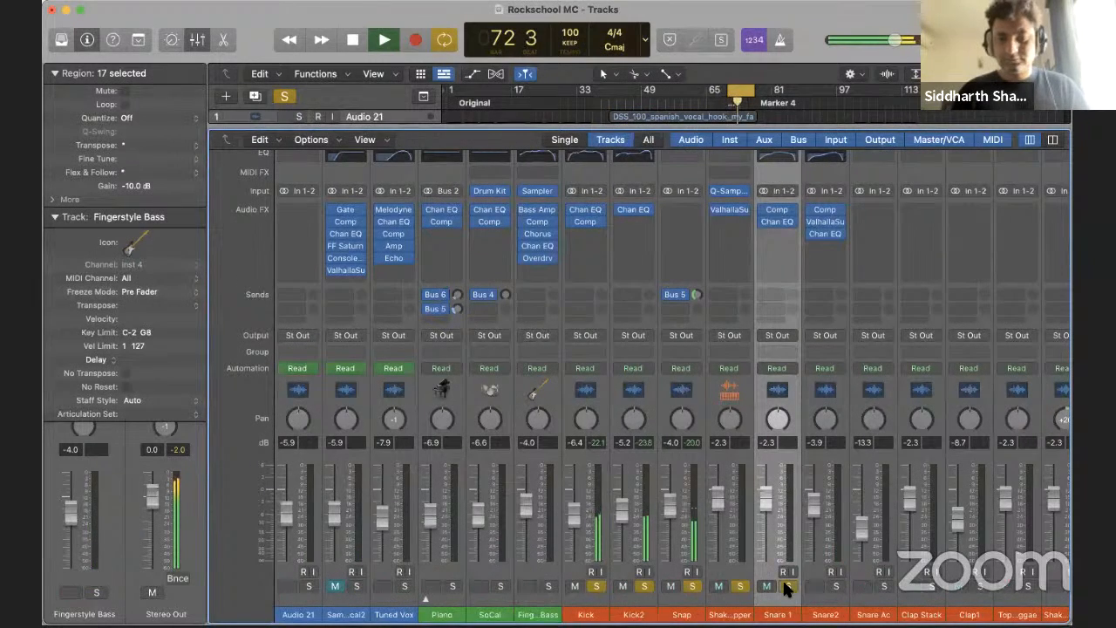
pyautogui.click(836, 586)
pyautogui.hscroll(2, 834, 576)
pyautogui.click(828, 586)
# Add Fingerstyle Bass and WAH loop to the soloed channels and raise the Afro Perc fader to -1.0 dB
pyautogui.hscroll(2, 854, 580)
pyautogui.hscroll(1, 593, 558)
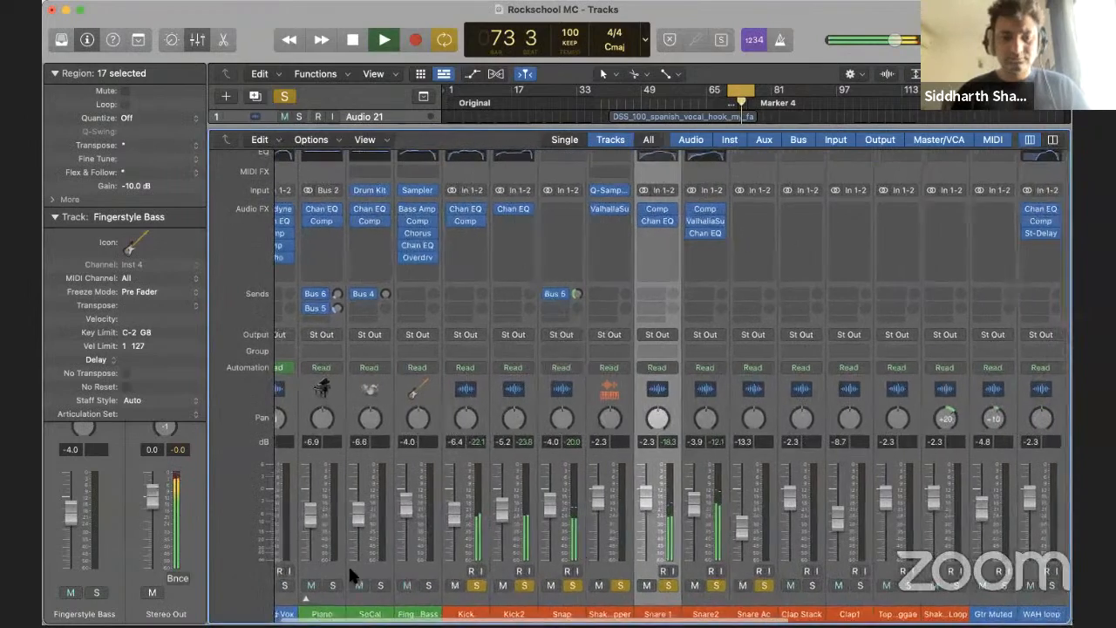
pyautogui.hscroll(-3, 593, 576)
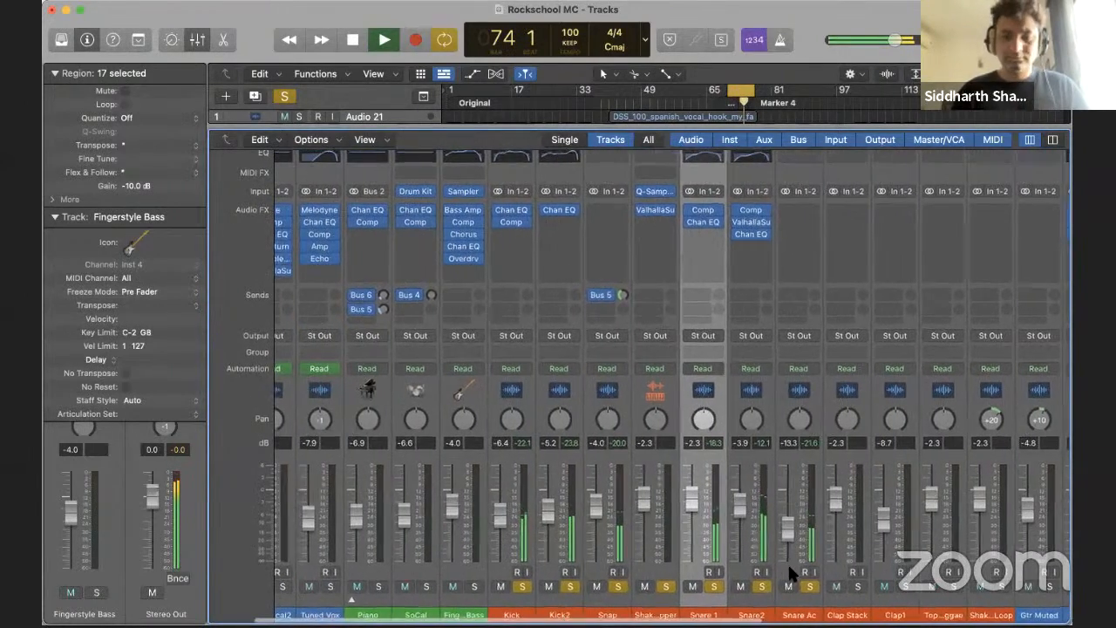
pyautogui.hscroll(-1, 775, 576)
pyautogui.hscroll(10, 784, 519)
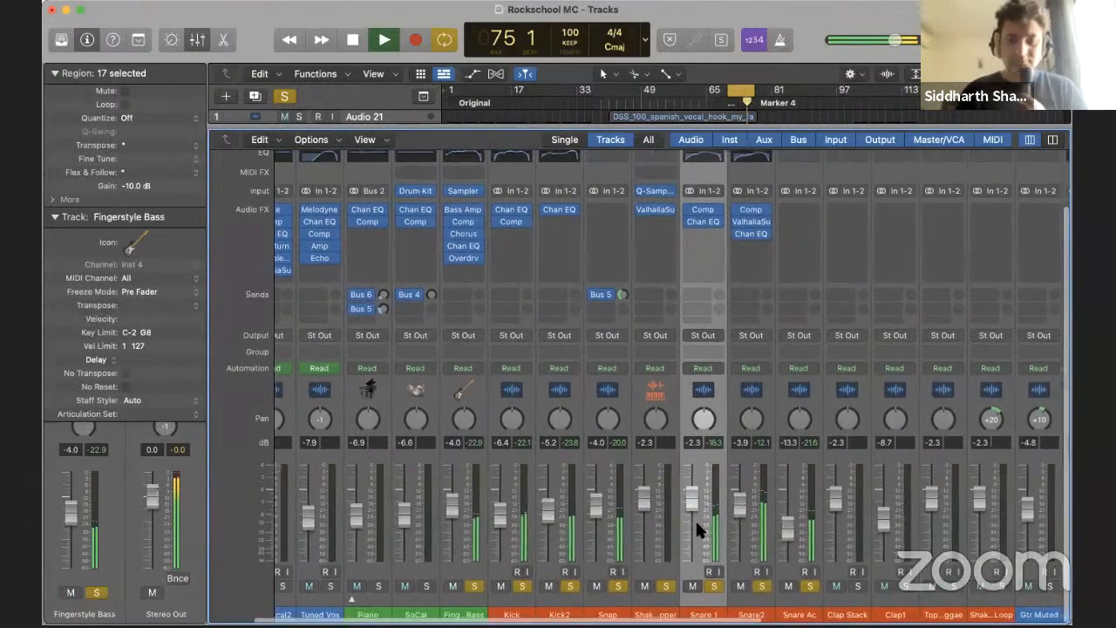
pyautogui.hscroll(4, 695, 485)
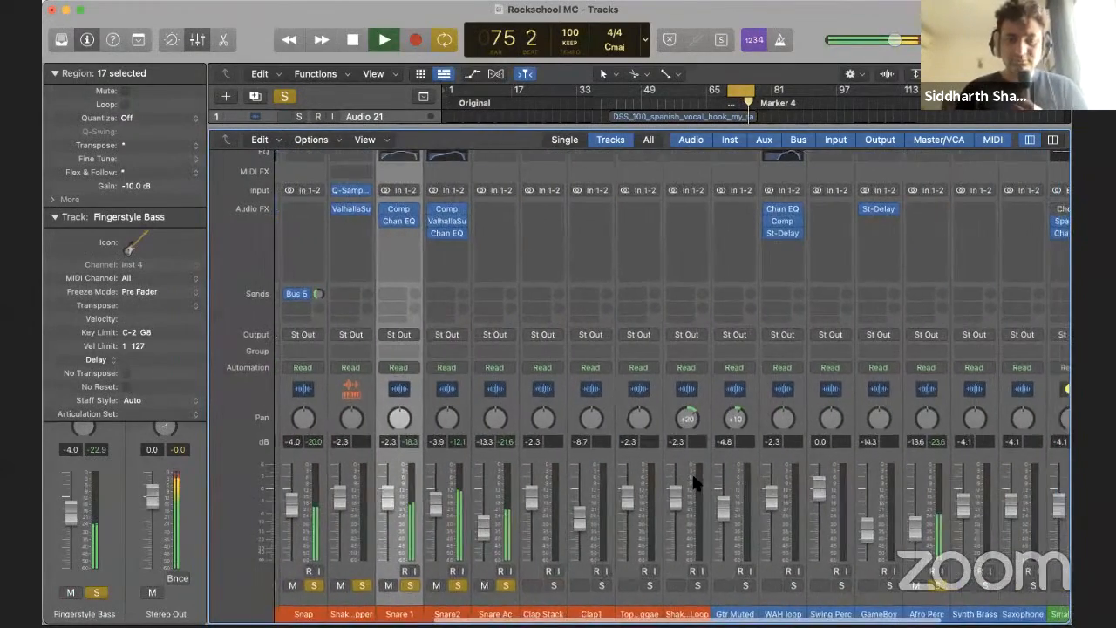
pyautogui.hscroll(8, 699, 492)
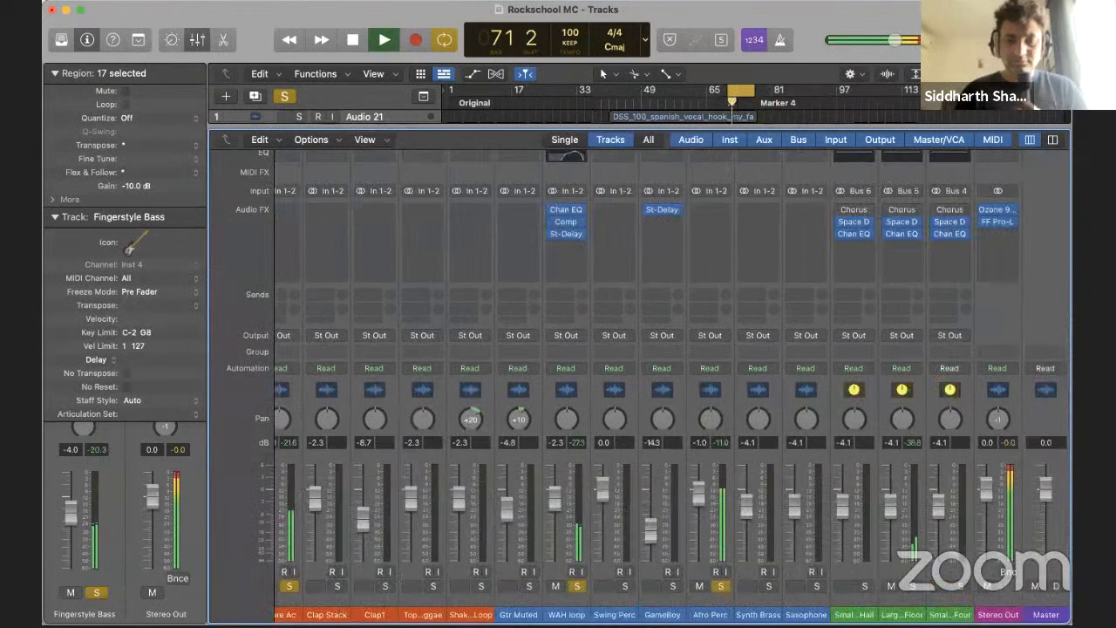
# Select the Afro Perc channel and reduce the gain of its selected regions to -20.0 dB
pyautogui.click(701, 496)
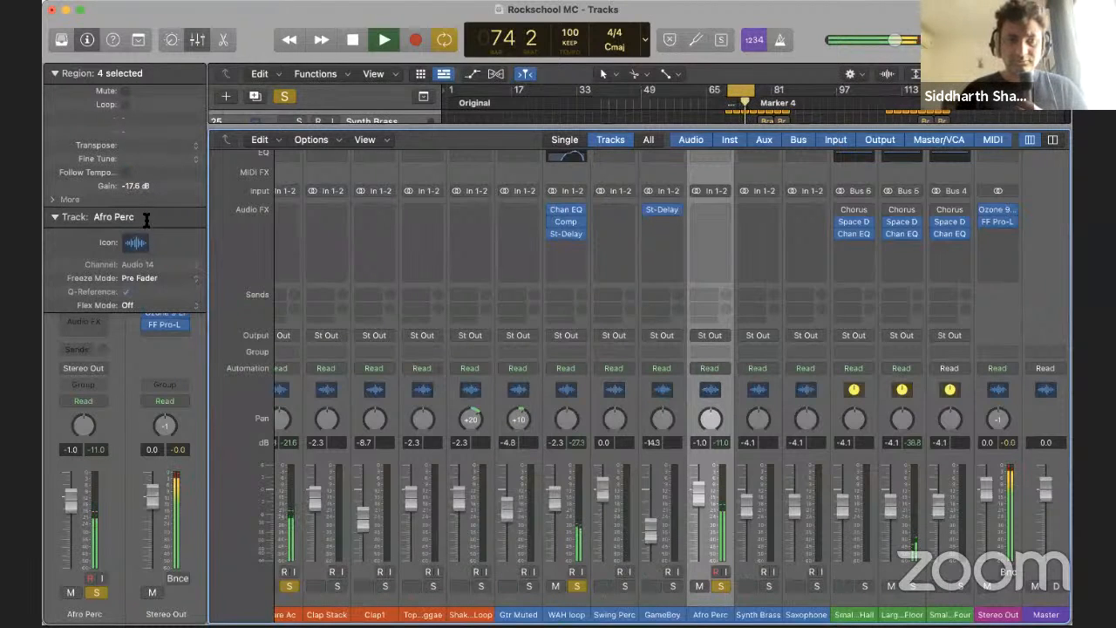
pyautogui.moveTo(150, 238); pyautogui.dragTo(152, 239)
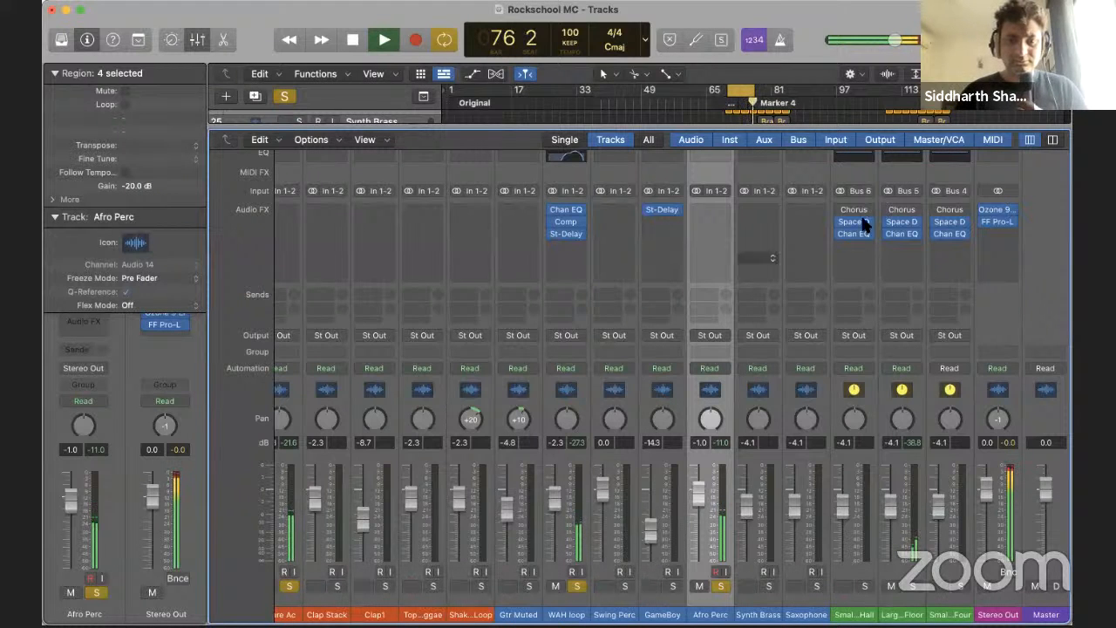
# Insert a Compressor on the Afro Perc channel and position its window so all controls are accessible
pyautogui.click(699, 210)
pyautogui.moveTo(737, 375)
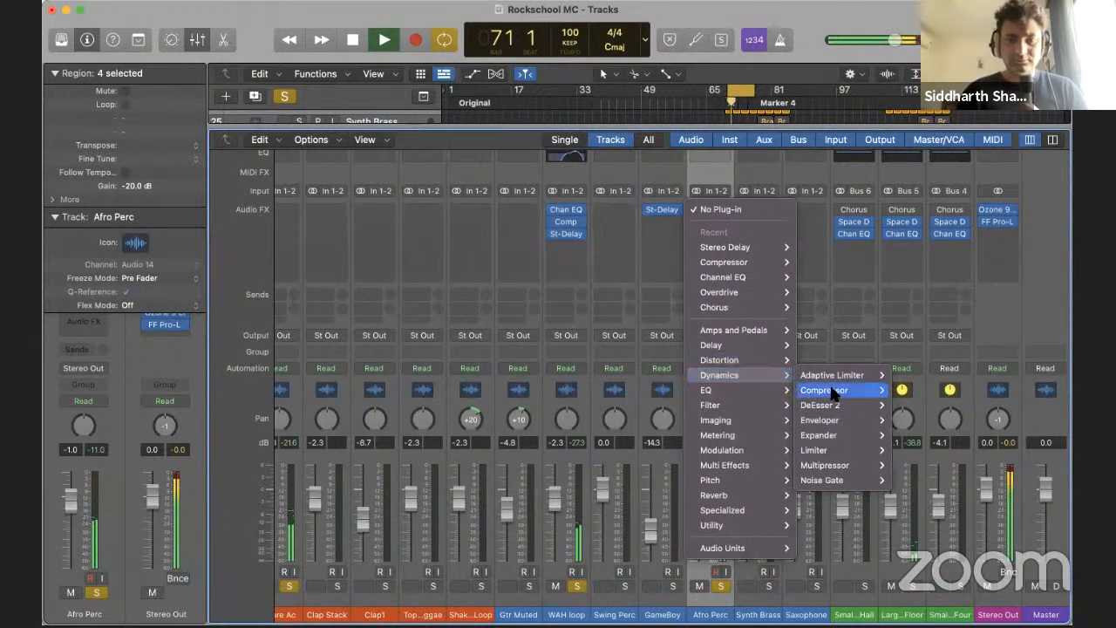
pyautogui.click(912, 392)
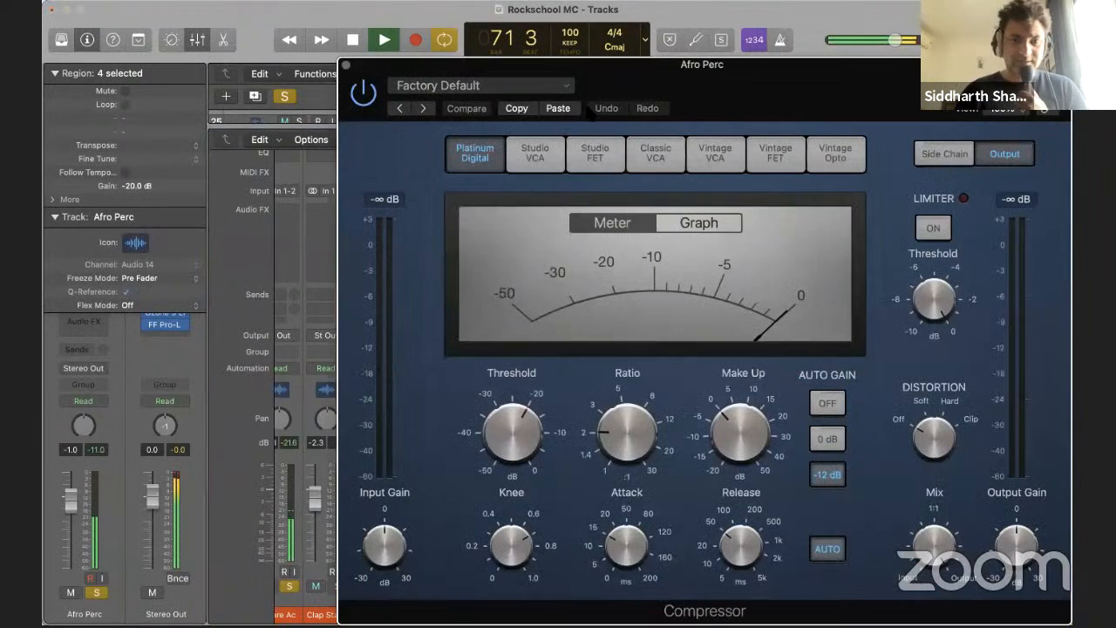
pyautogui.moveTo(472, 513); pyautogui.dragTo(310, 465)
# Lower the Afro Perc compressor's threshold to about -38 dB and raise its input gain slightly
pyautogui.moveTo(555, 513); pyautogui.dragTo(556, 510)
pyautogui.moveTo(361, 393); pyautogui.dragTo(374, 424)
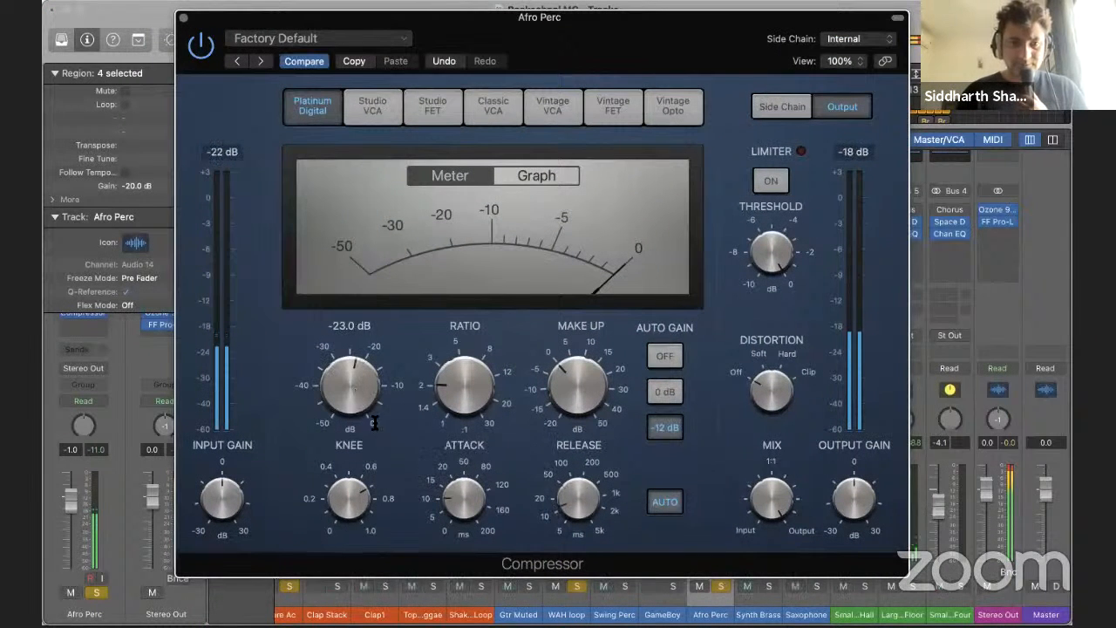
pyautogui.moveTo(577, 455); pyautogui.dragTo(574, 447)
pyautogui.moveTo(355, 395); pyautogui.dragTo(365, 447)
pyautogui.click(229, 510)
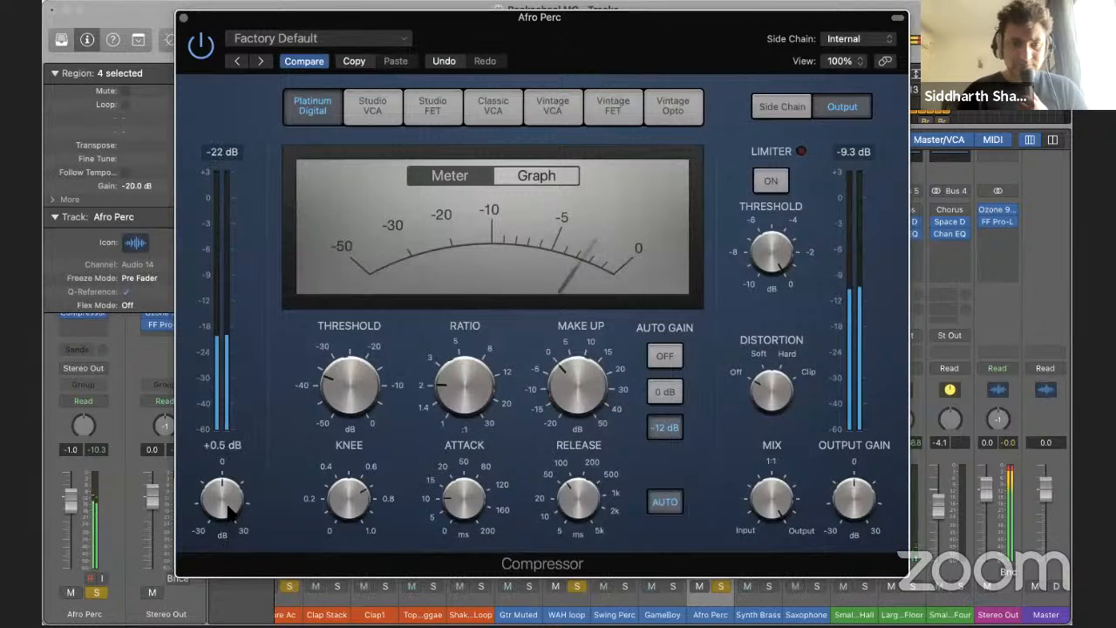
# Set the compressor's release to 5.0 ms and threshold to -30.5 dB, reduce its output gain, and close it
pyautogui.moveTo(577, 499); pyautogui.dragTo(571, 558)
pyautogui.moveTo(578, 510); pyautogui.dragTo(584, 543)
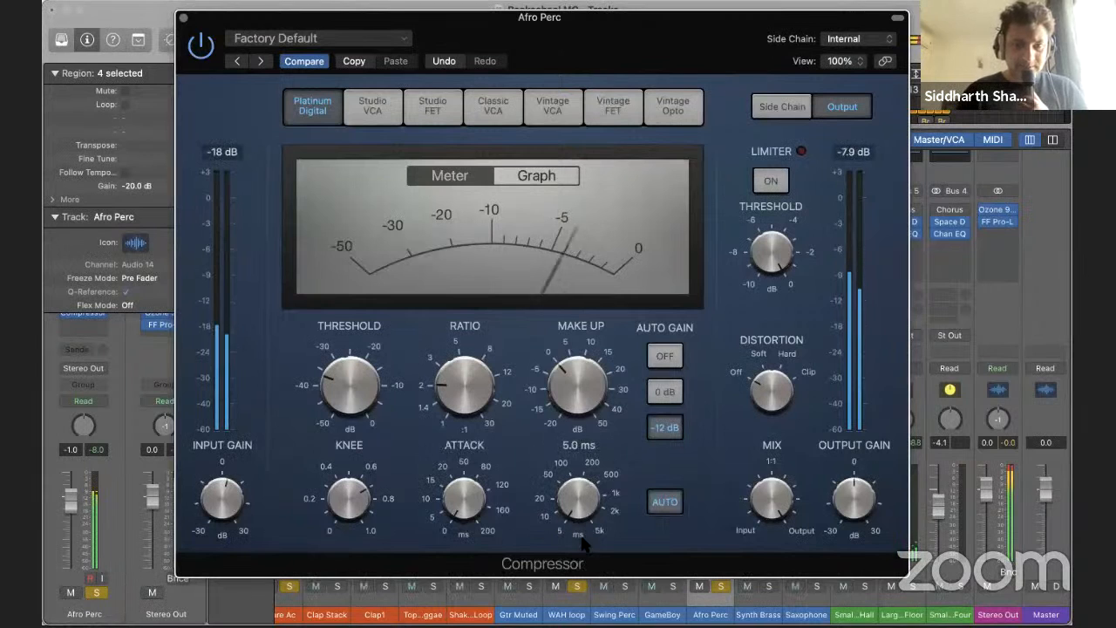
pyautogui.moveTo(336, 366); pyautogui.dragTo(338, 352)
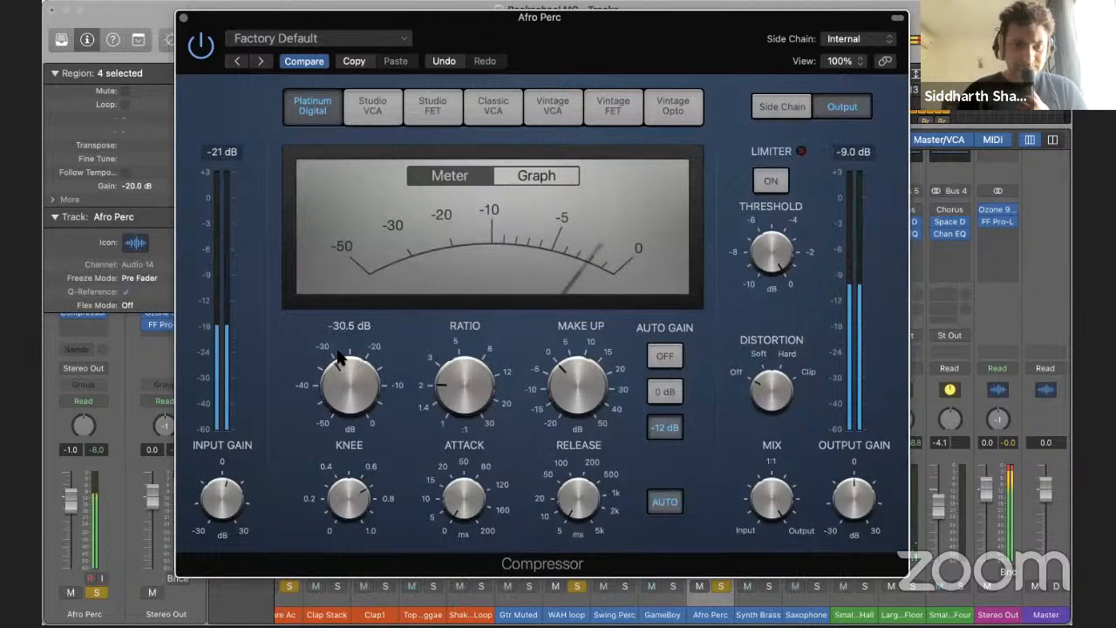
pyautogui.moveTo(859, 490); pyautogui.dragTo(856, 515)
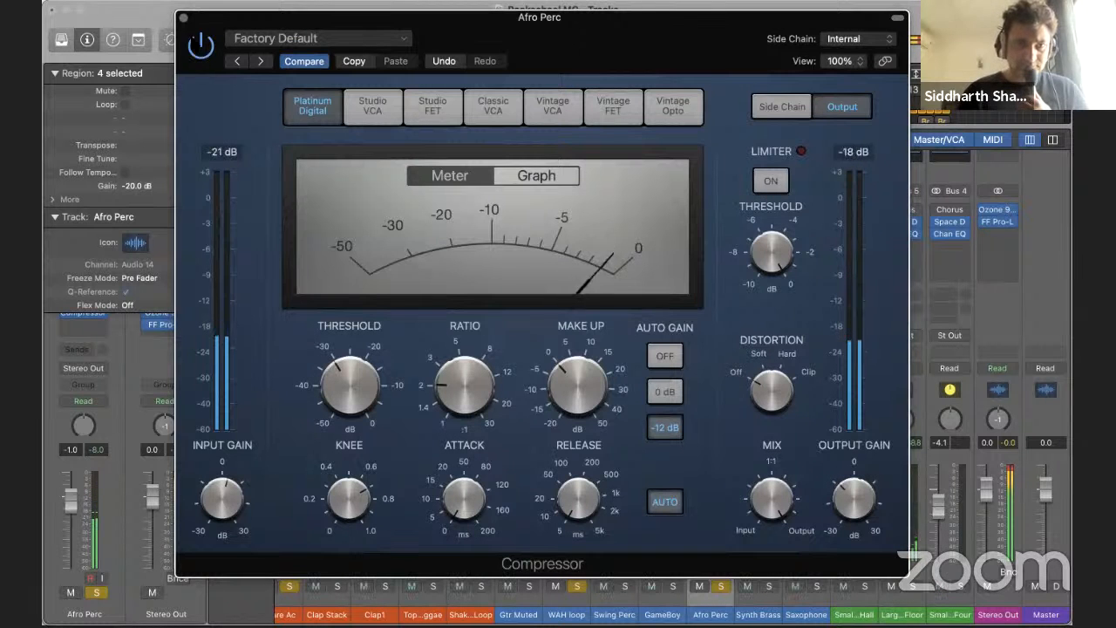
pyautogui.click(184, 19)
# Insert a stereo Channel EQ after the Compressor on Afro Perc and enable its low-cut band
pyautogui.click(703, 218)
pyautogui.moveTo(755, 298)
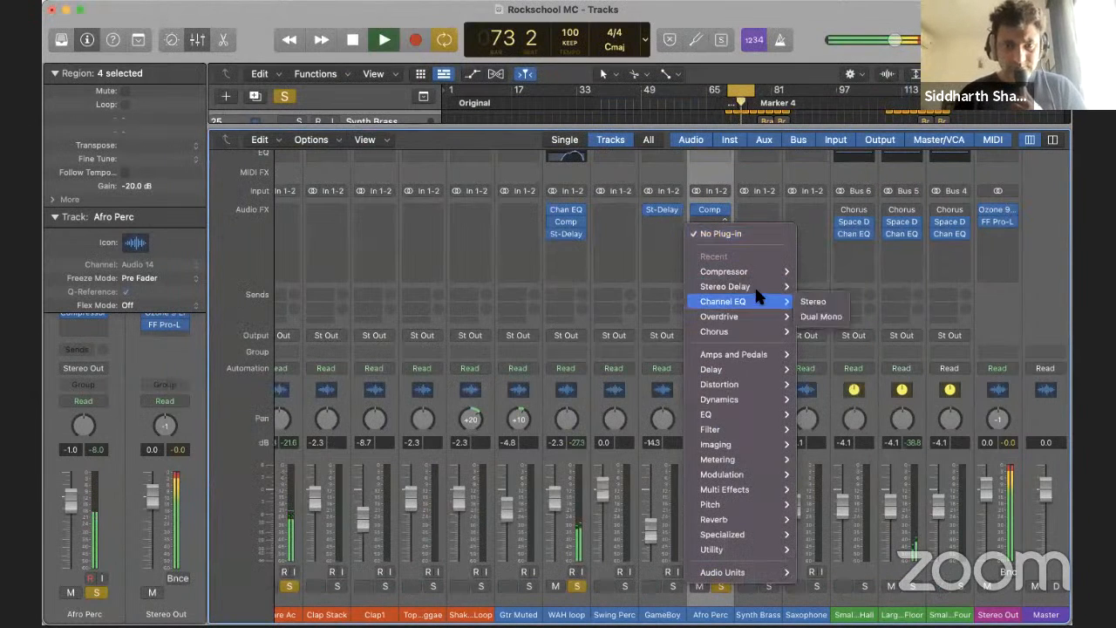
pyautogui.click(813, 301)
pyautogui.click(390, 254)
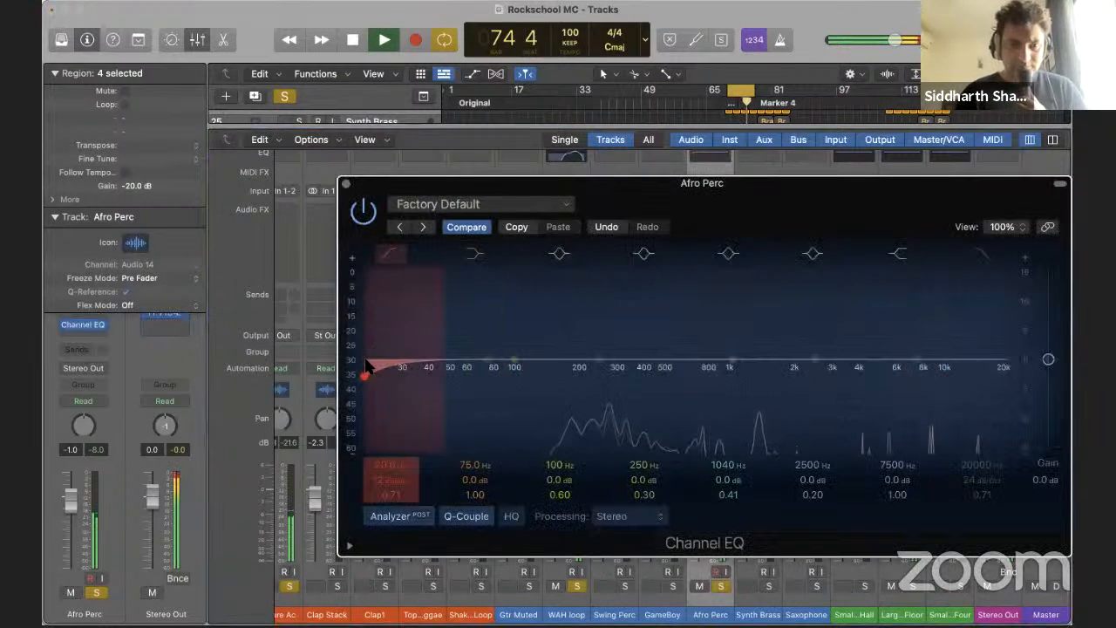
# Set the Afro Perc EQ's low cut to 420 Hz and its high shelf to -5.8 dB at 9900 Hz
pyautogui.moveTo(368, 373); pyautogui.dragTo(710, 376)
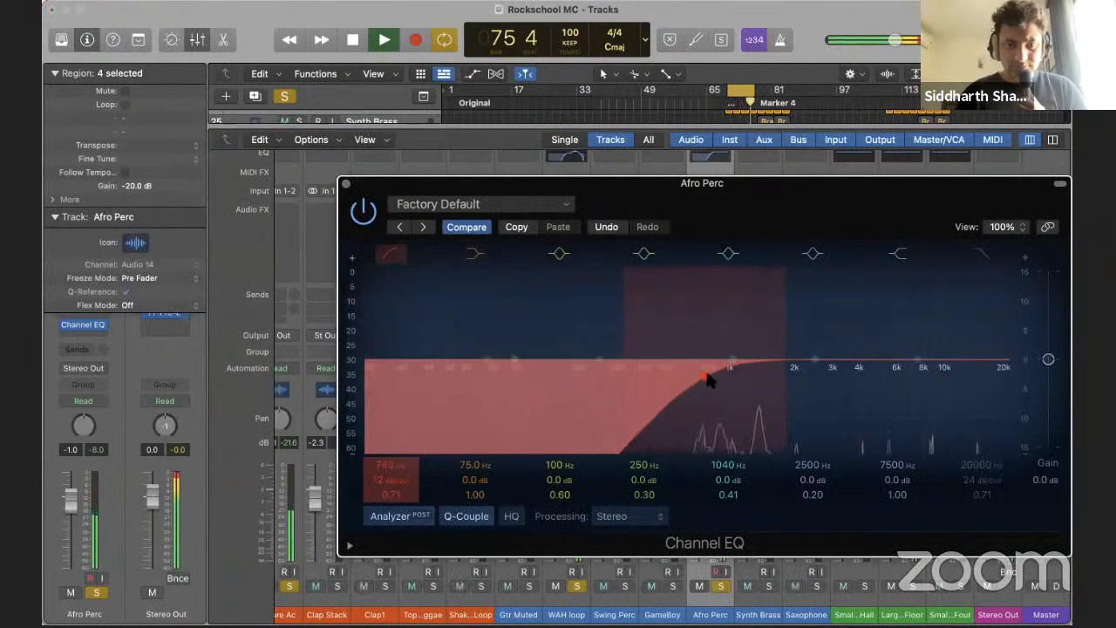
pyautogui.moveTo(720, 211); pyautogui.dragTo(481, 175)
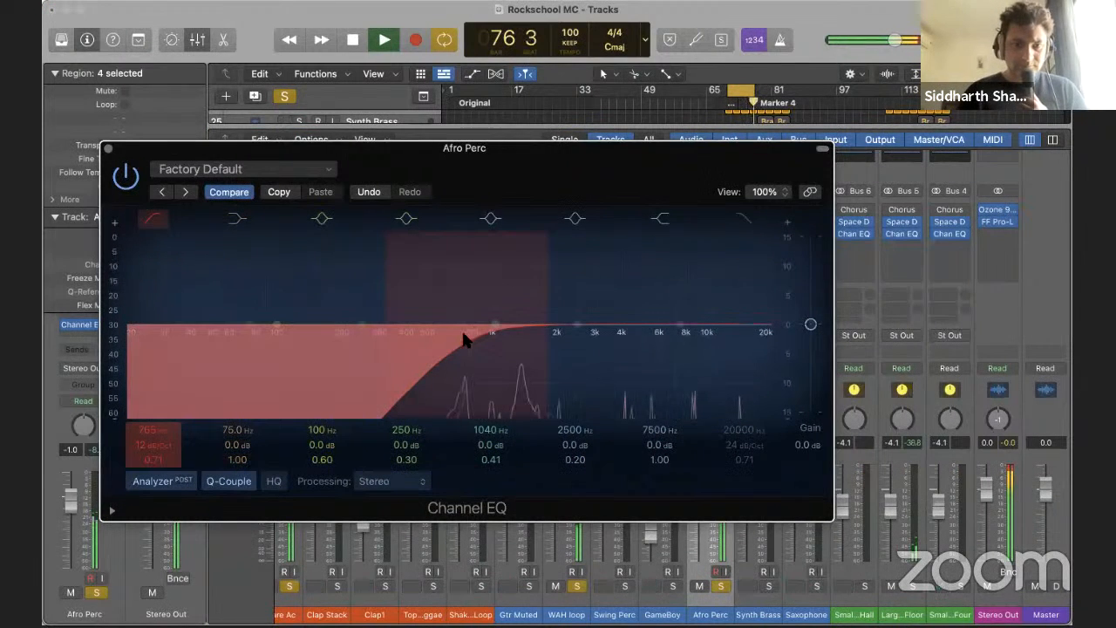
pyautogui.moveTo(470, 347); pyautogui.dragTo(411, 347)
pyautogui.moveTo(680, 324); pyautogui.dragTo(689, 363)
# Boost the Afro Perc EQ by 1.3 dB at 845 Hz with Q 0.93, slightly cut the 2500 Hz band, and close it
pyautogui.moveTo(491, 322); pyautogui.dragTo(475, 303)
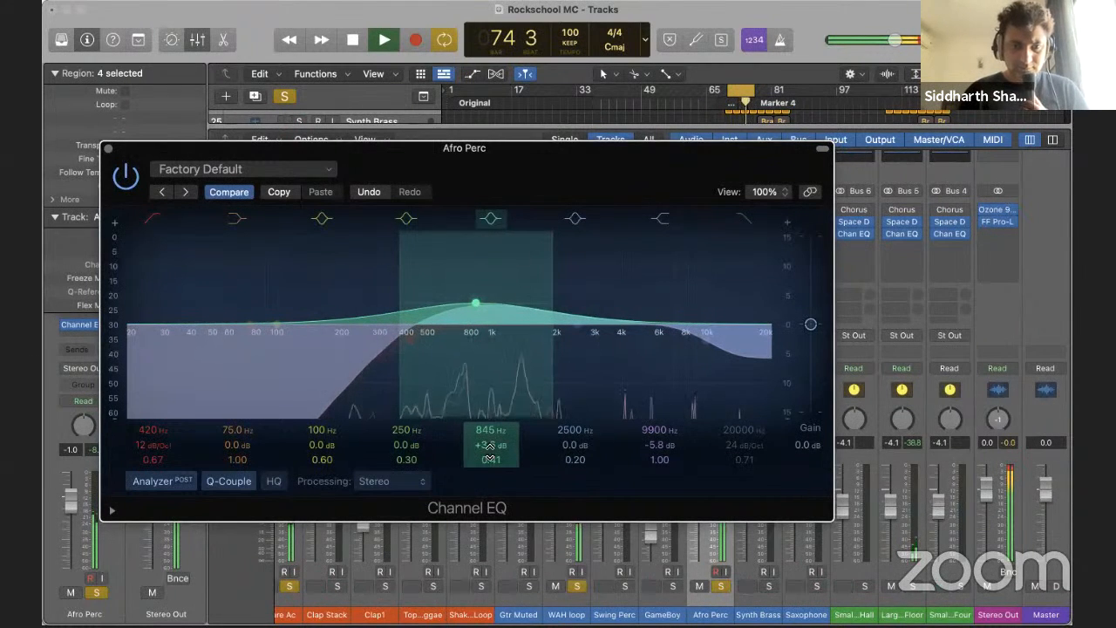
pyautogui.moveTo(491, 462); pyautogui.dragTo(486, 456)
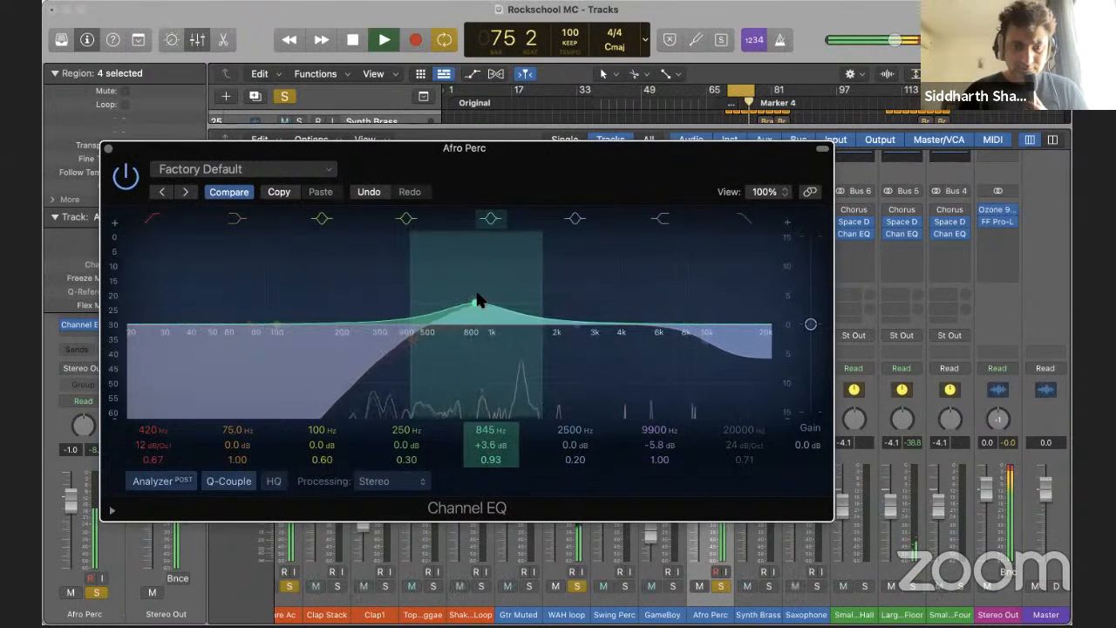
pyautogui.moveTo(475, 305); pyautogui.dragTo(473, 319)
pyautogui.click(564, 329)
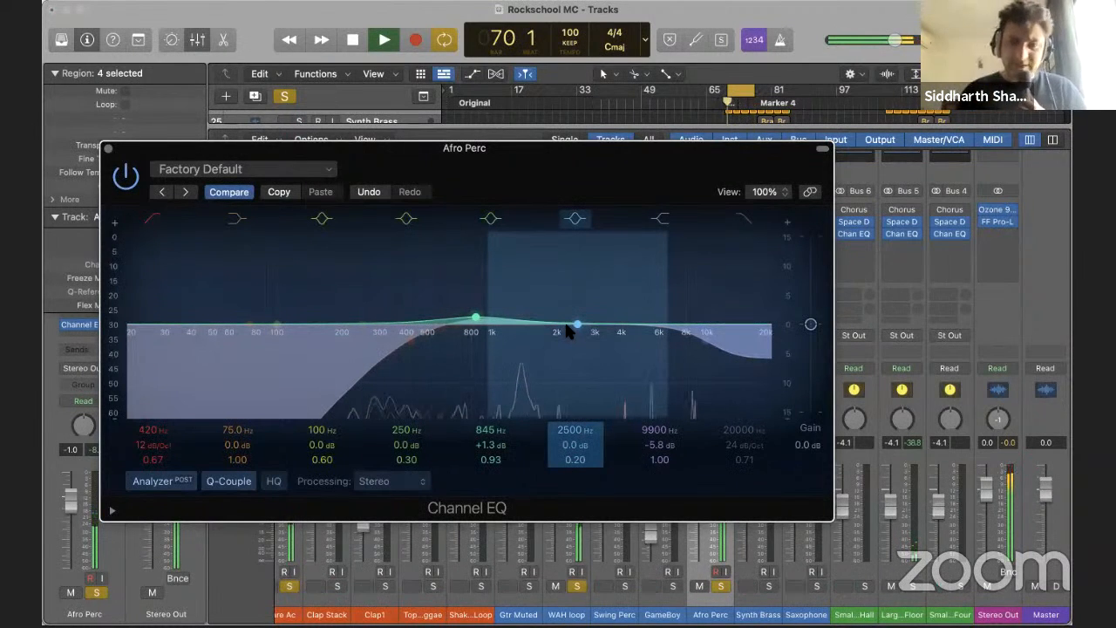
pyautogui.moveTo(575, 326)
pyautogui.mouseDown()
pyautogui.moveTo(581, 317)
pyautogui.moveTo(576, 340)
pyautogui.mouseUp()
pyautogui.click(108, 148)
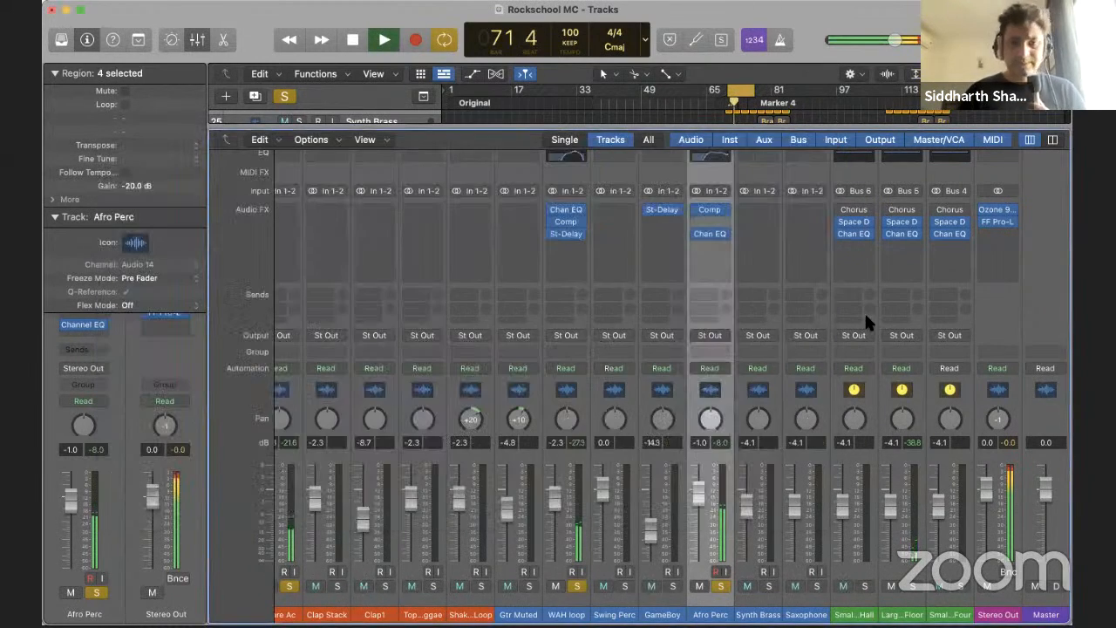
# Run Ozone 9 Elements' Master Assistant on the Stereo Out channel, accept its settings, and close the plug-in
pyautogui.hscroll(-3, 865, 314)
pyautogui.hscroll(-3, 866, 323)
pyautogui.hscroll(5, 776, 330)
pyautogui.hscroll(-1, 776, 329)
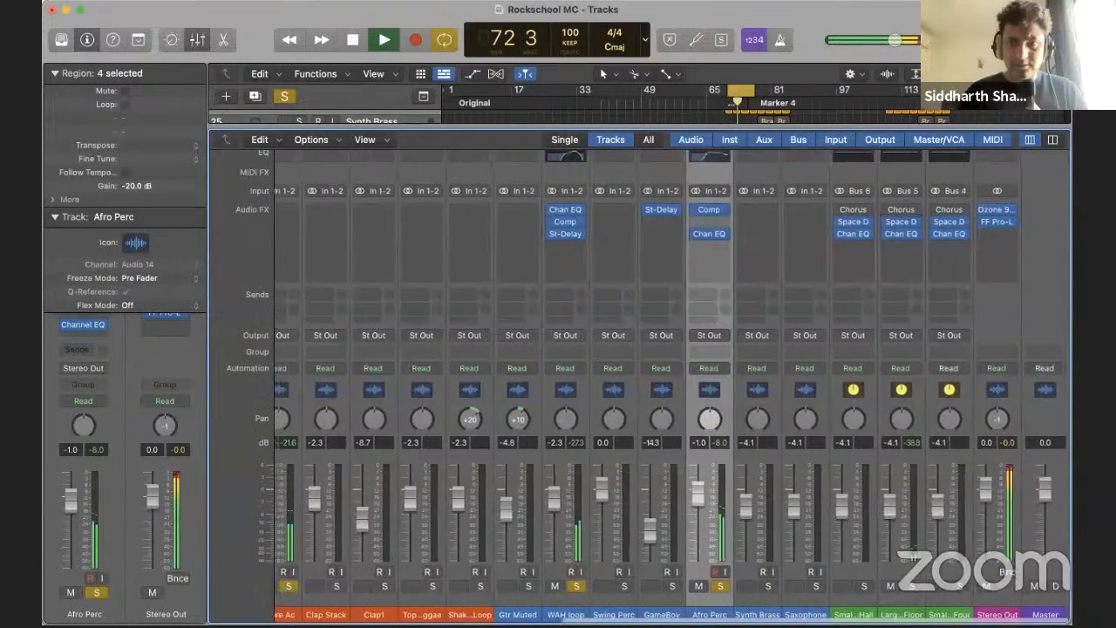
pyautogui.click(997, 216)
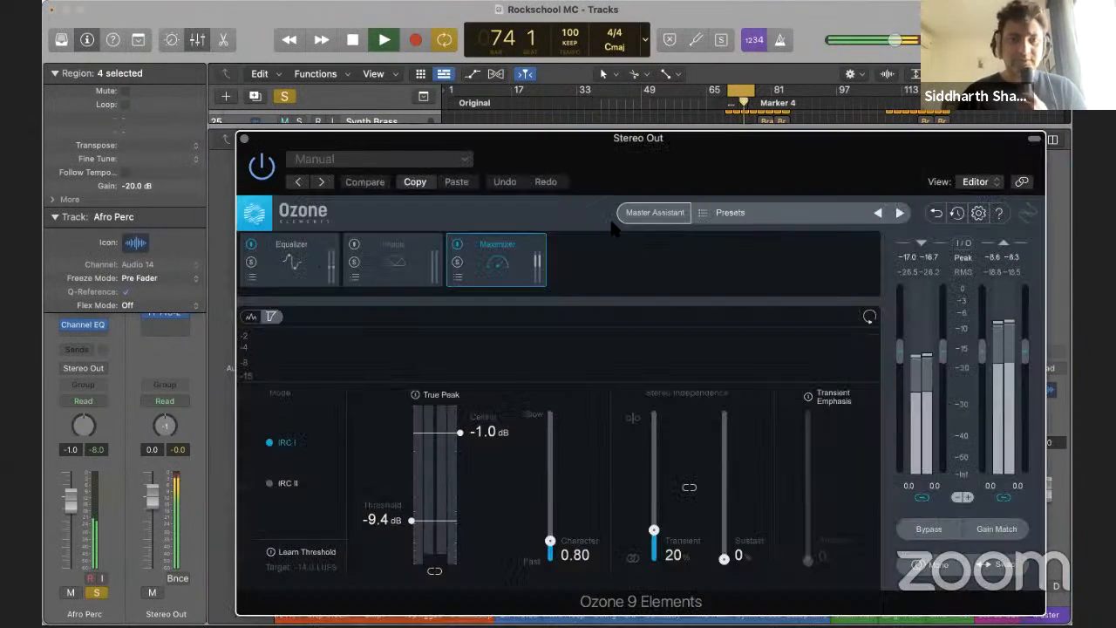
pyautogui.click(655, 211)
pyautogui.click(641, 519)
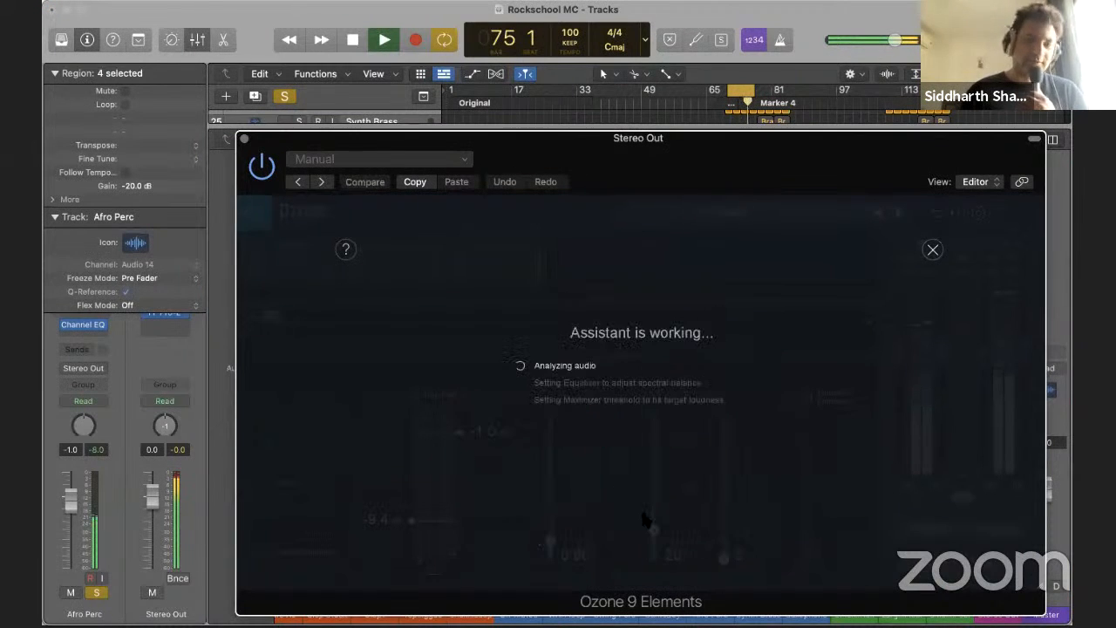
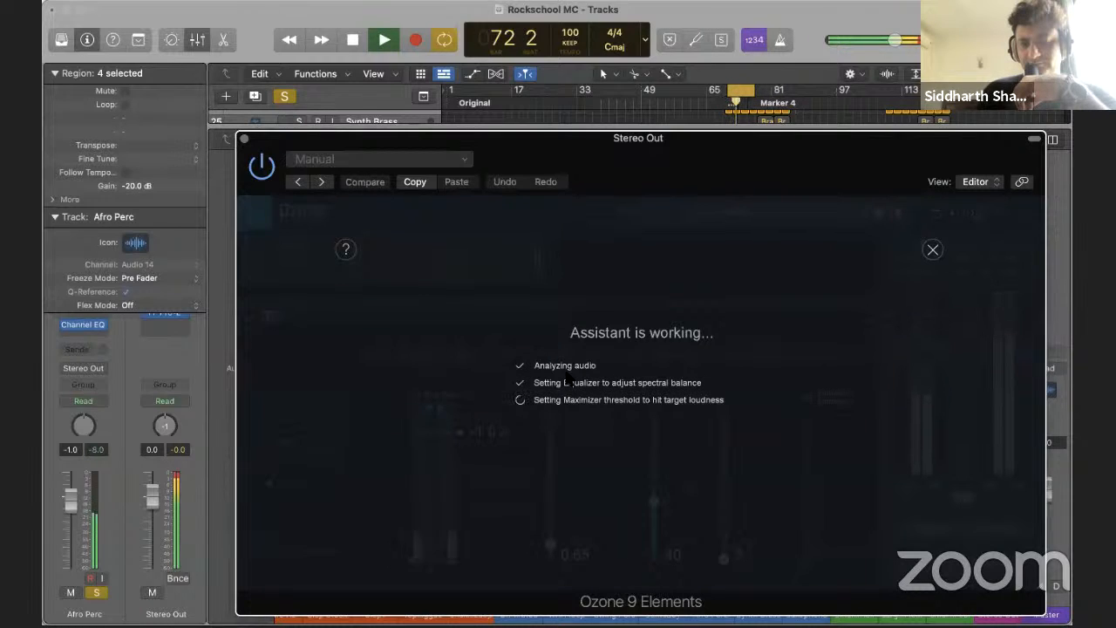
pyautogui.click(635, 499)
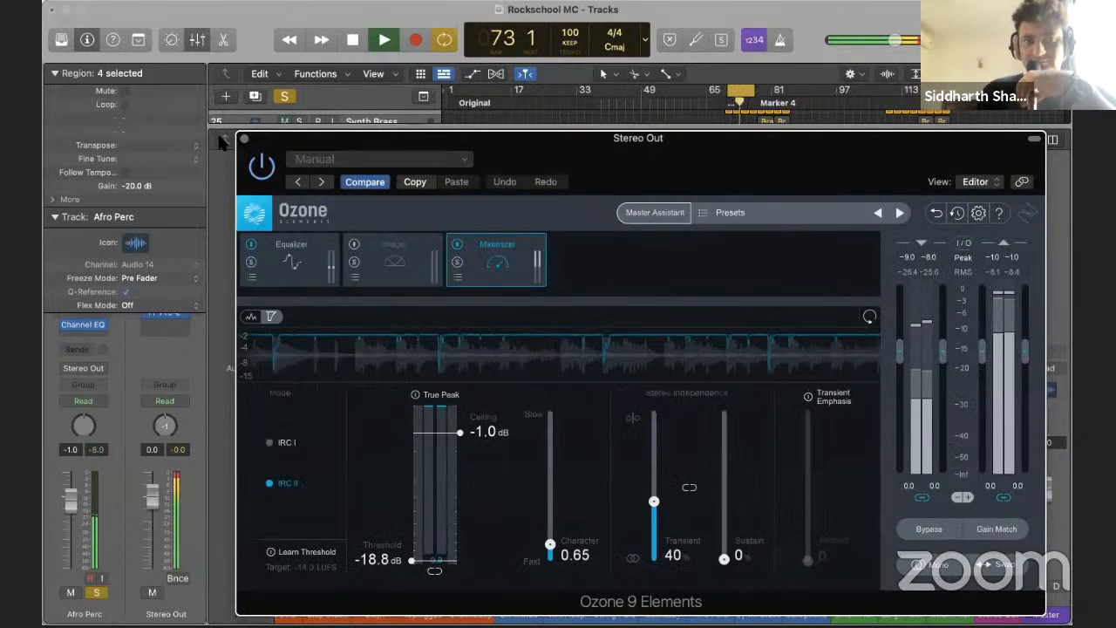
pyautogui.click(245, 139)
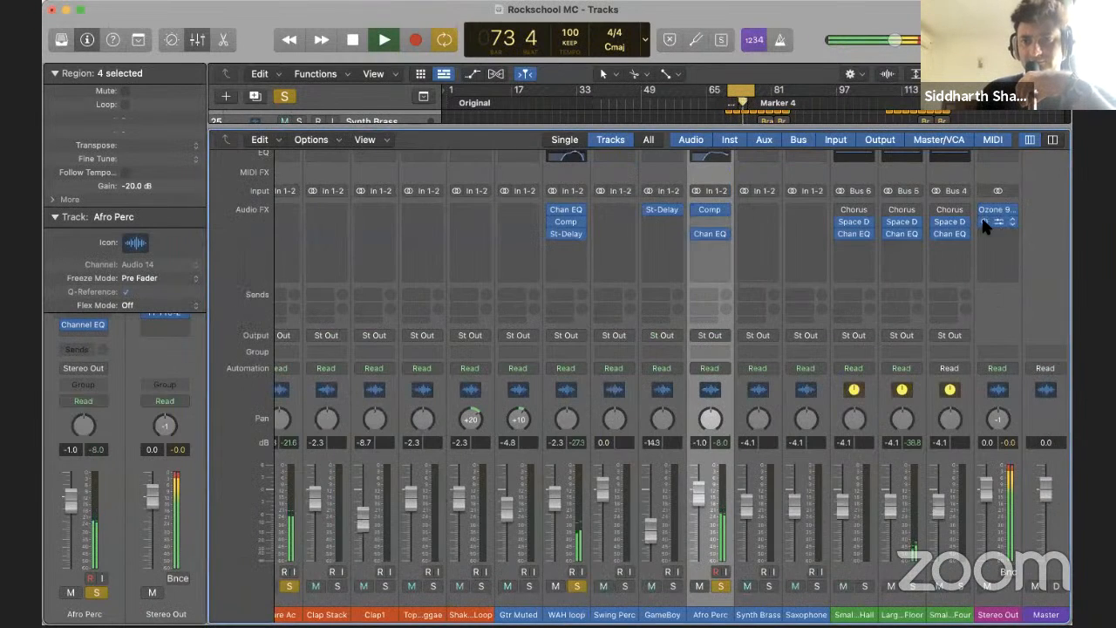
# Remove the FF Pro-L plug-in from the Stereo Out channel and raise the WAH loop fader to -1.1 dB
pyautogui.click(1009, 215)
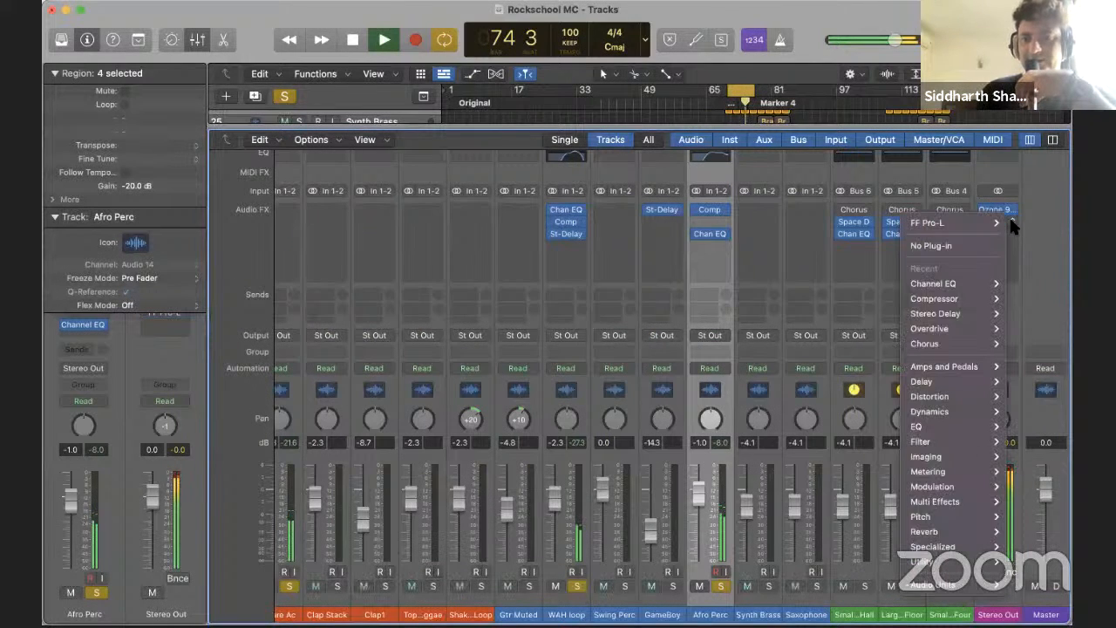
pyautogui.click(942, 246)
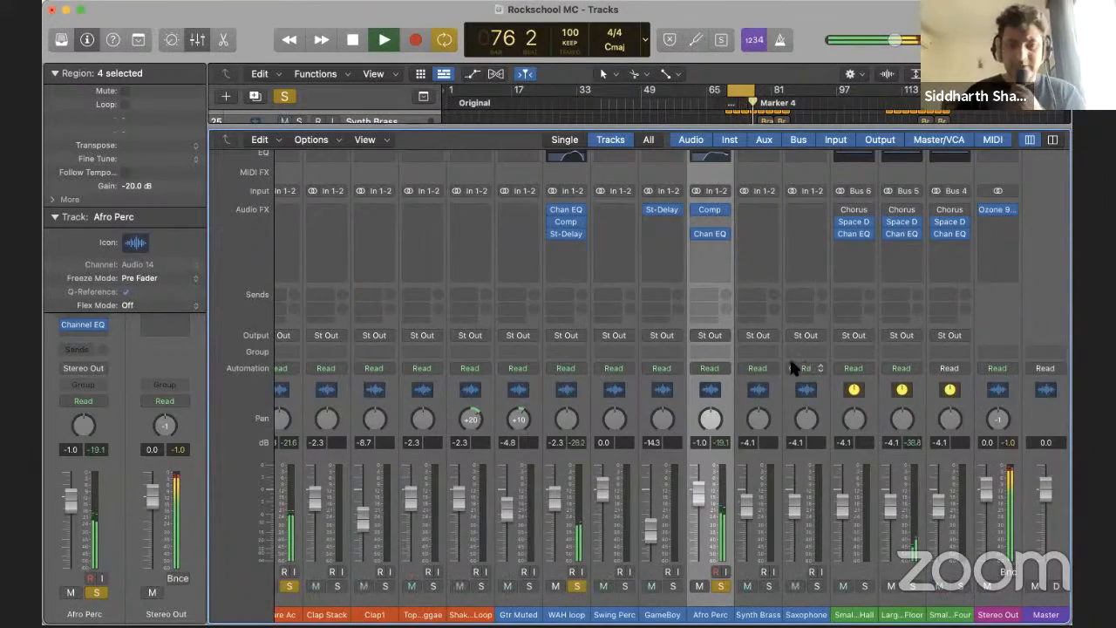
pyautogui.hscroll(-8, 789, 366)
pyautogui.hscroll(3, 789, 364)
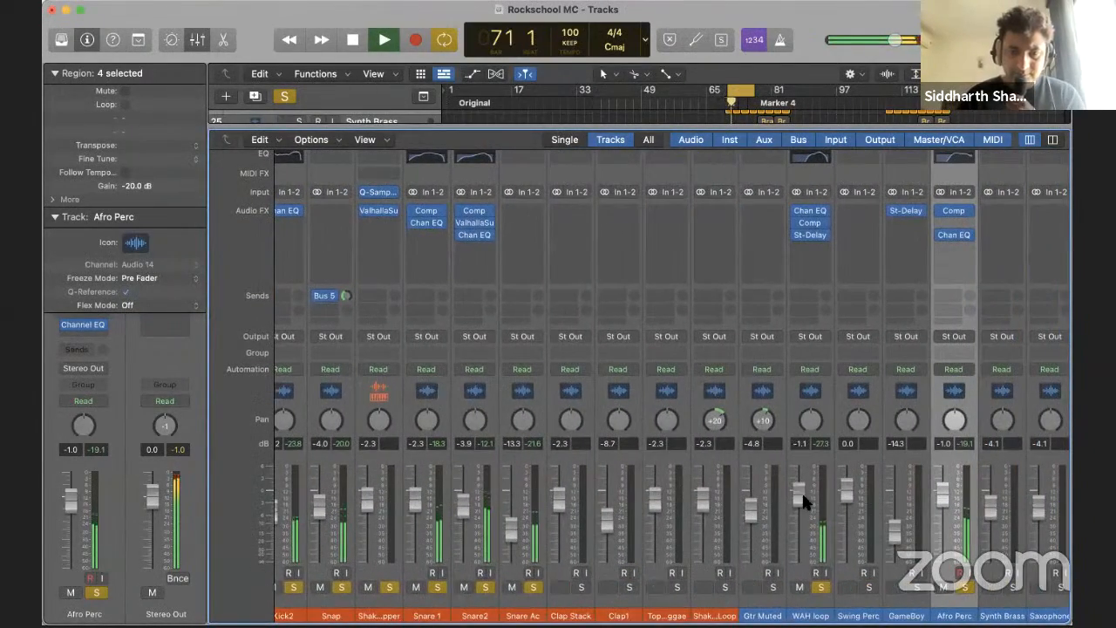
pyautogui.hscroll(-6, 666, 468)
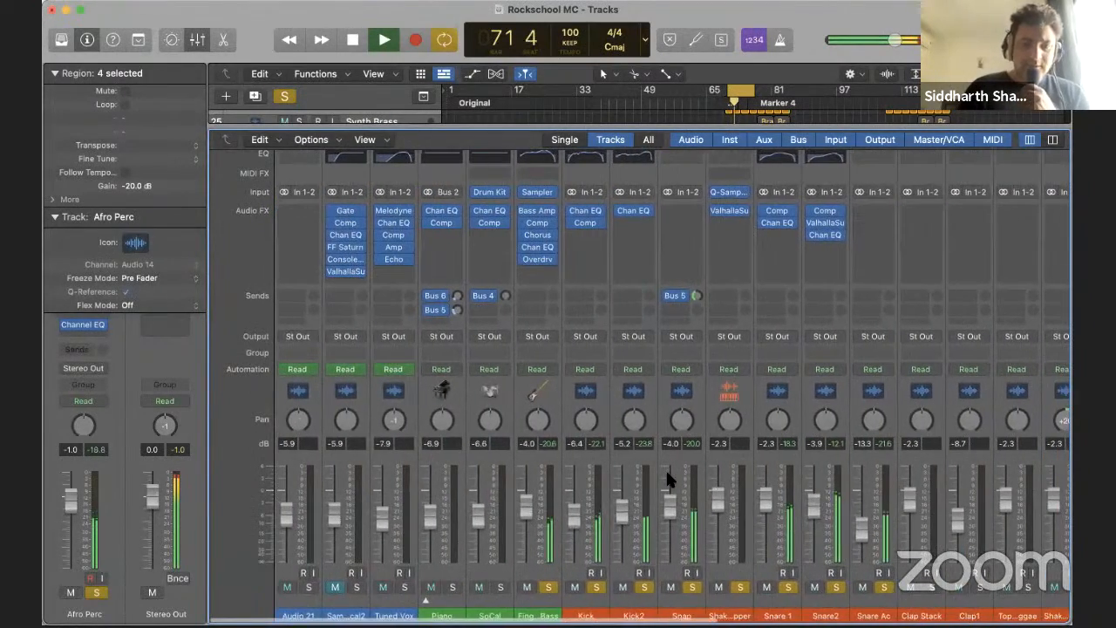
# Stop playback, clear the existing track solos, solo only the Piano track, and restart playback
pyautogui.press('space')
pyautogui.press('x')
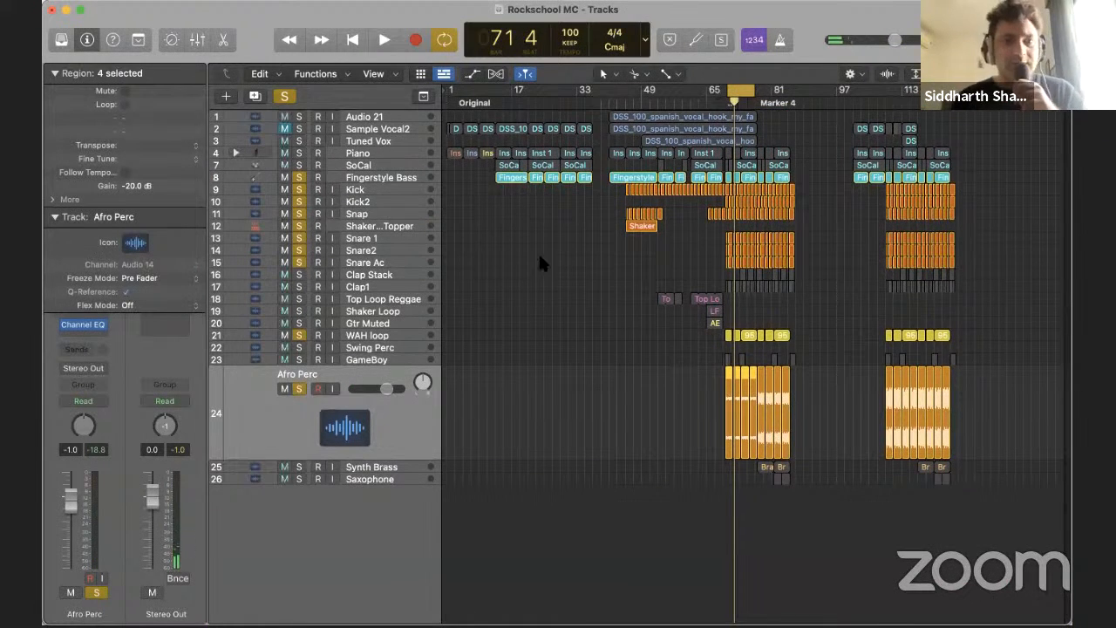
pyautogui.click(299, 152)
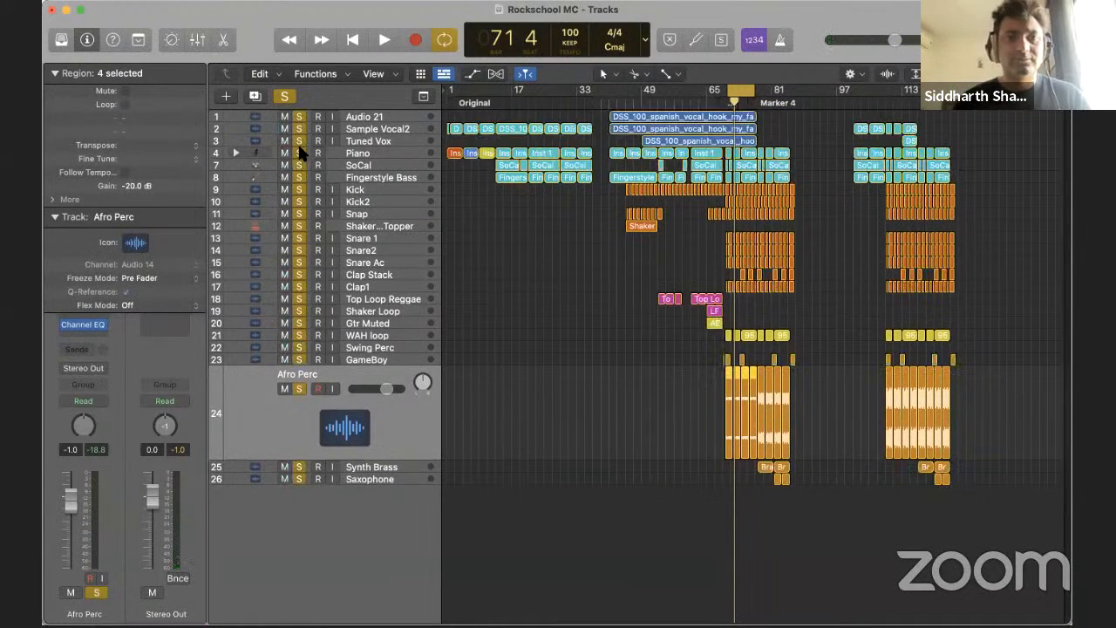
pyautogui.keyDown('super'); pyautogui.click(299, 150); pyautogui.keyUp('super')
pyautogui.click(300, 150)
pyautogui.press('space')
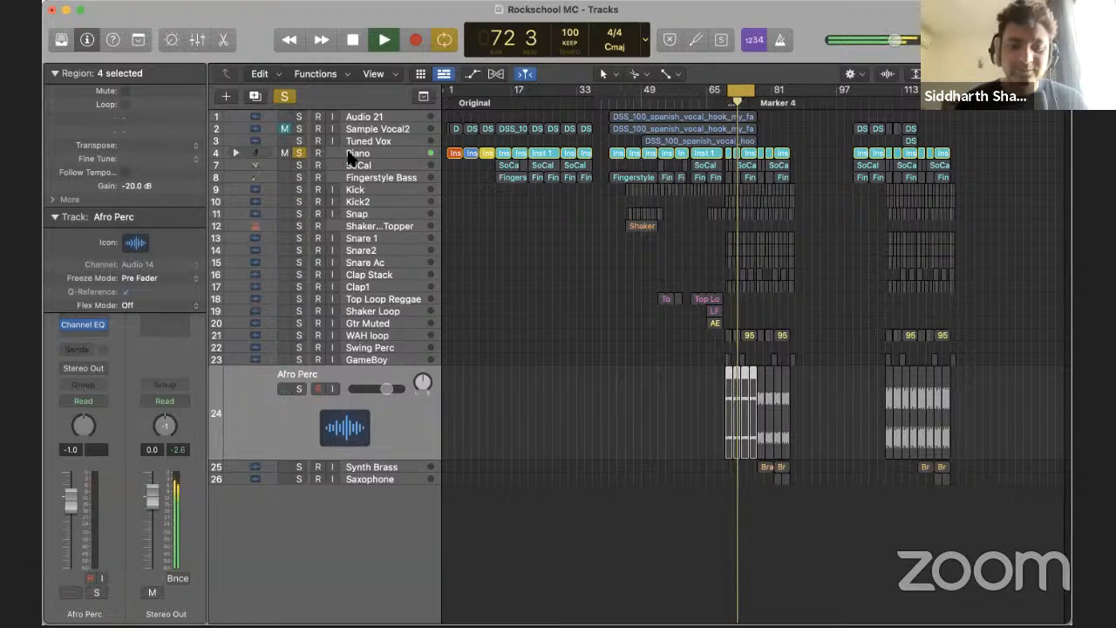
# Raise the Piano channel's fader to -0.5 dB in the mixer
pyautogui.press('x')
pyautogui.hscroll(-5, 491, 210)
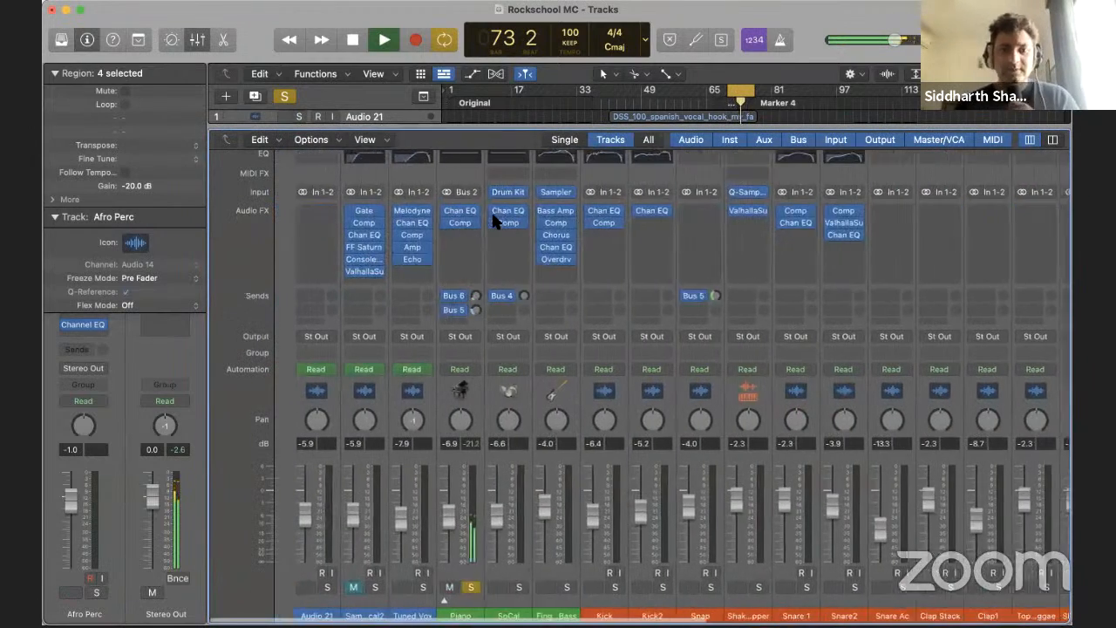
pyautogui.moveTo(430, 508); pyautogui.dragTo(419, 471)
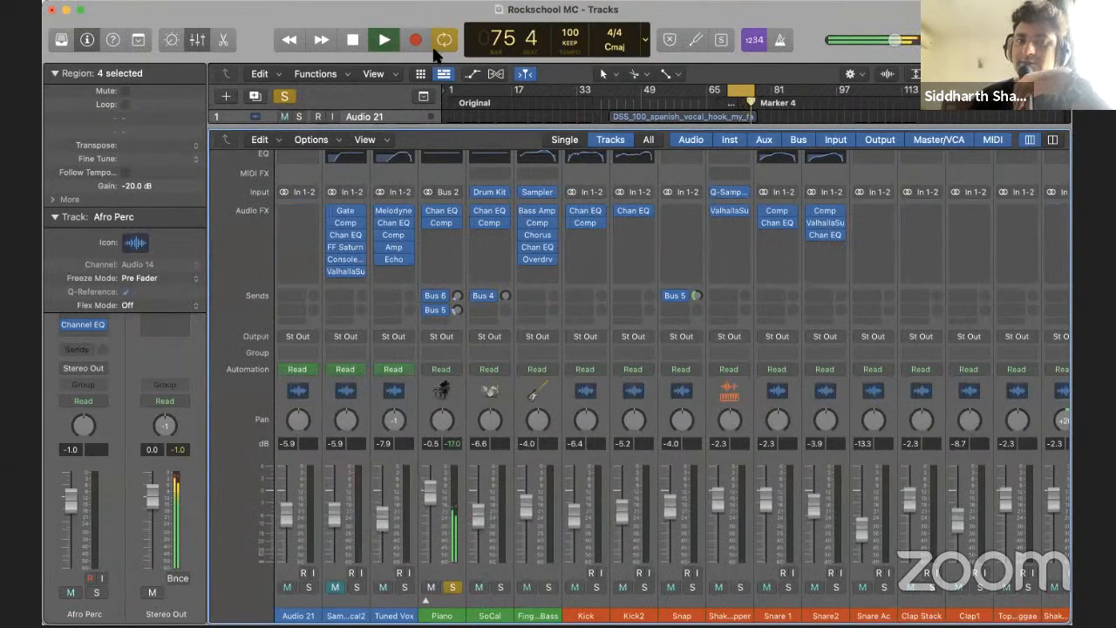
# Review the Piano channel's Compressor, close it, and remove the Channel EQ from that channel
pyautogui.click(424, 221)
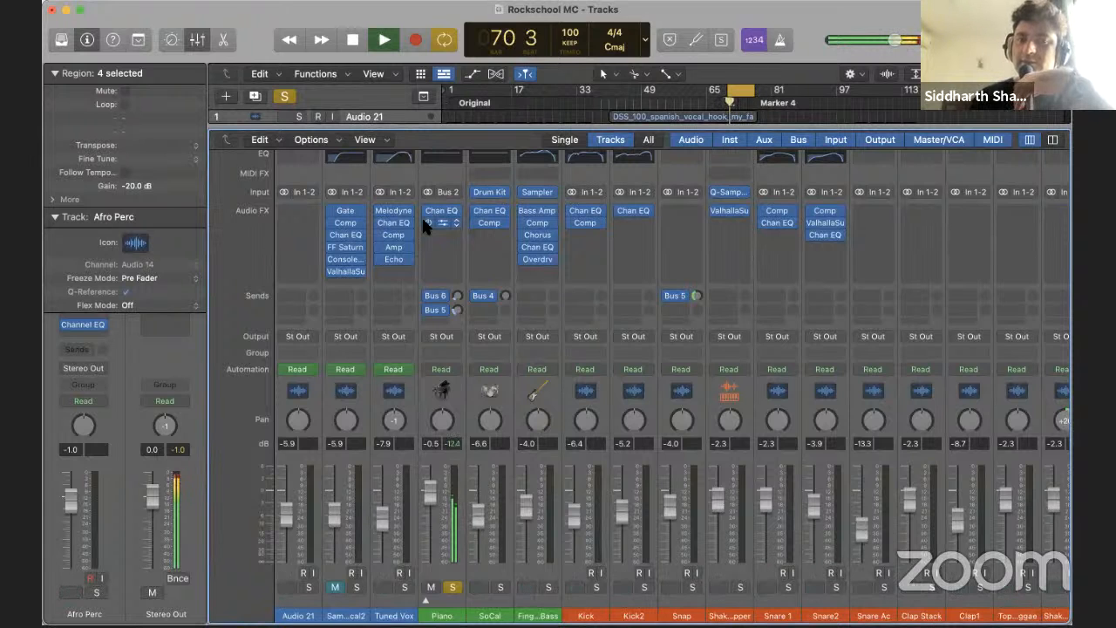
pyautogui.click(442, 221)
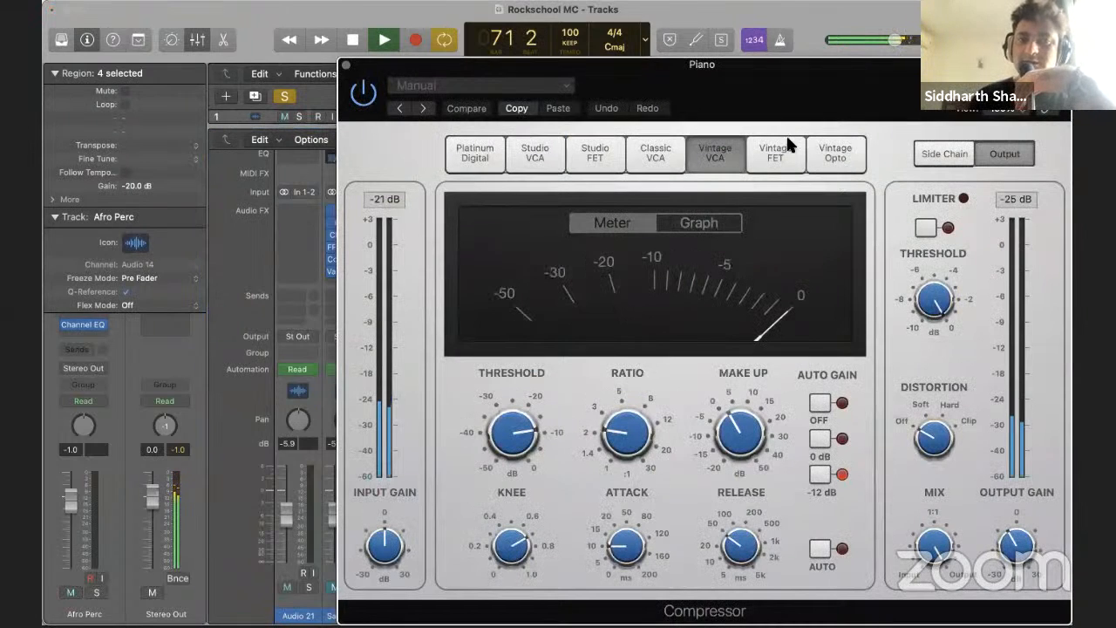
pyautogui.moveTo(369, 67); pyautogui.dragTo(448, 250)
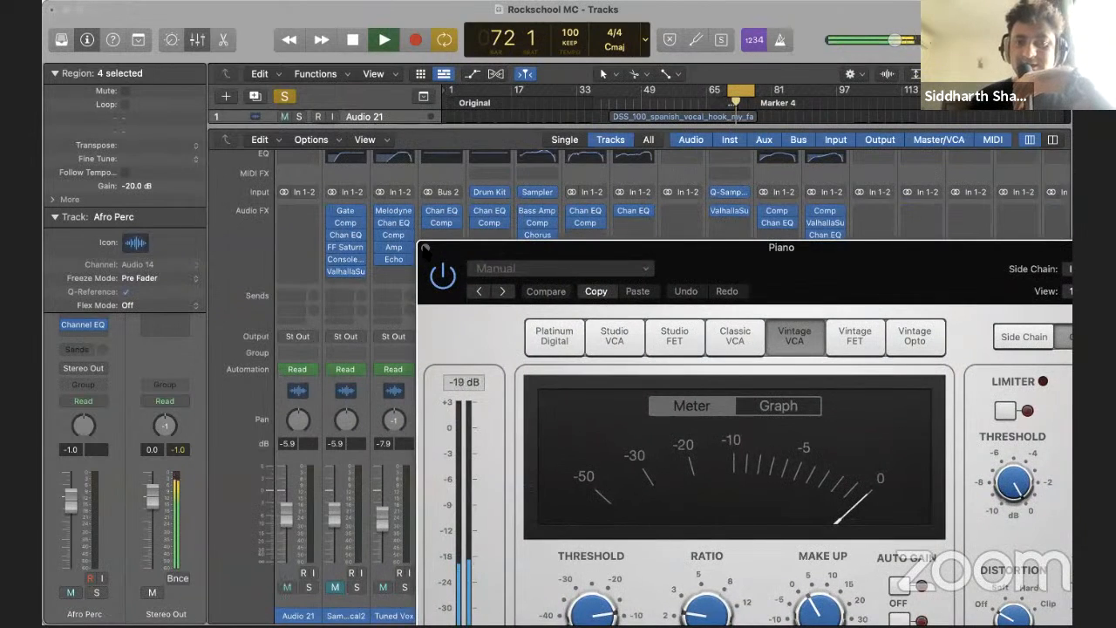
pyautogui.click(424, 249)
pyautogui.press('space')
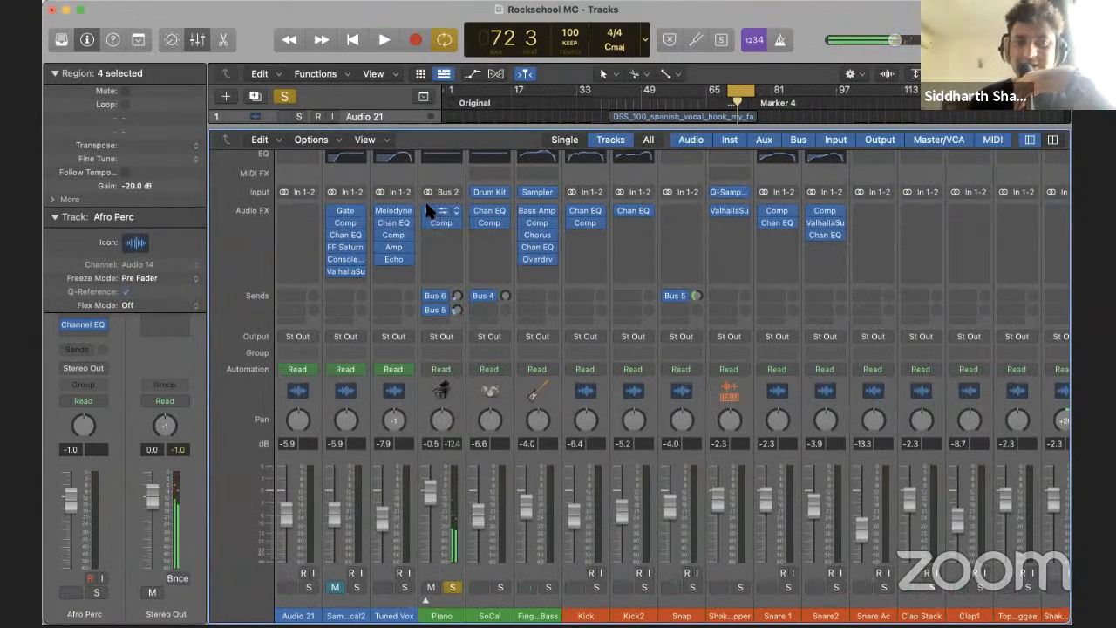
pyautogui.click(451, 211)
pyautogui.click(427, 208)
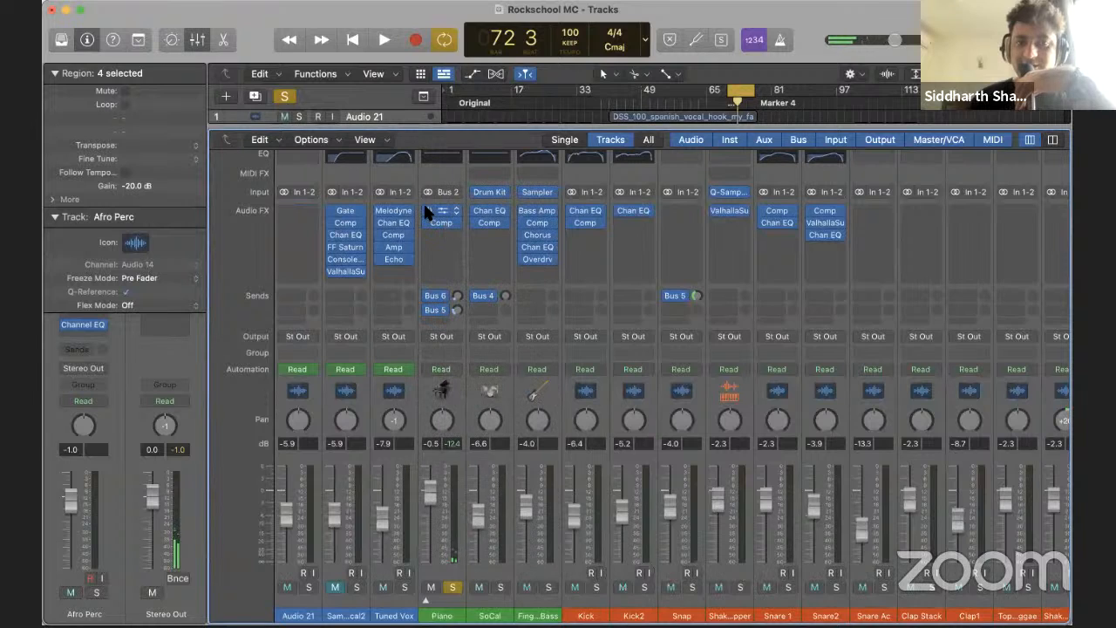
pyautogui.click(452, 211)
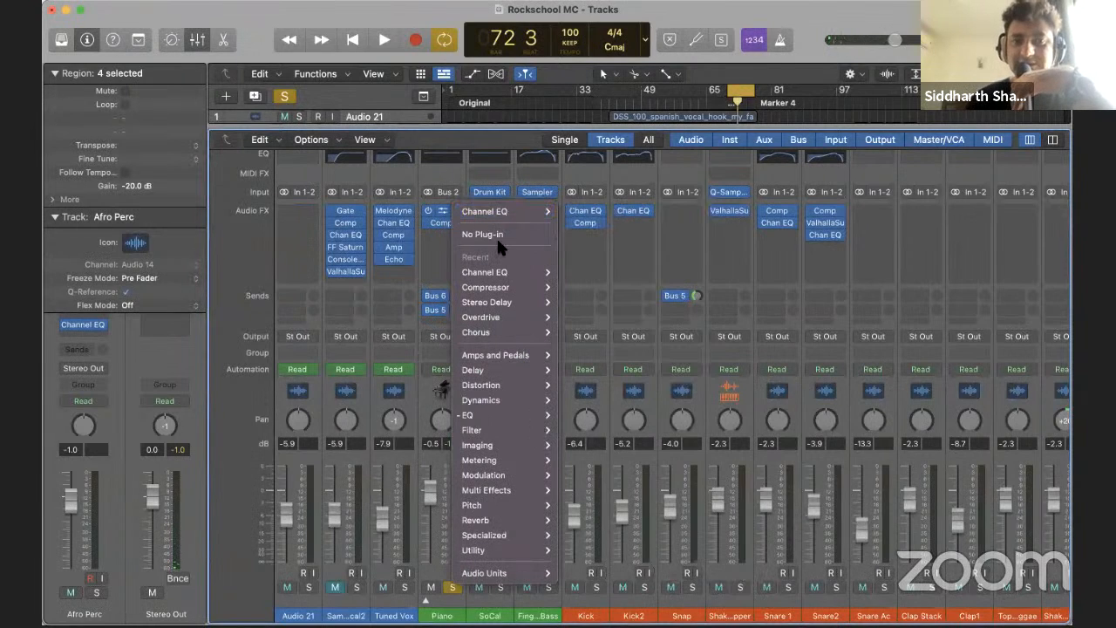
pyautogui.click(495, 235)
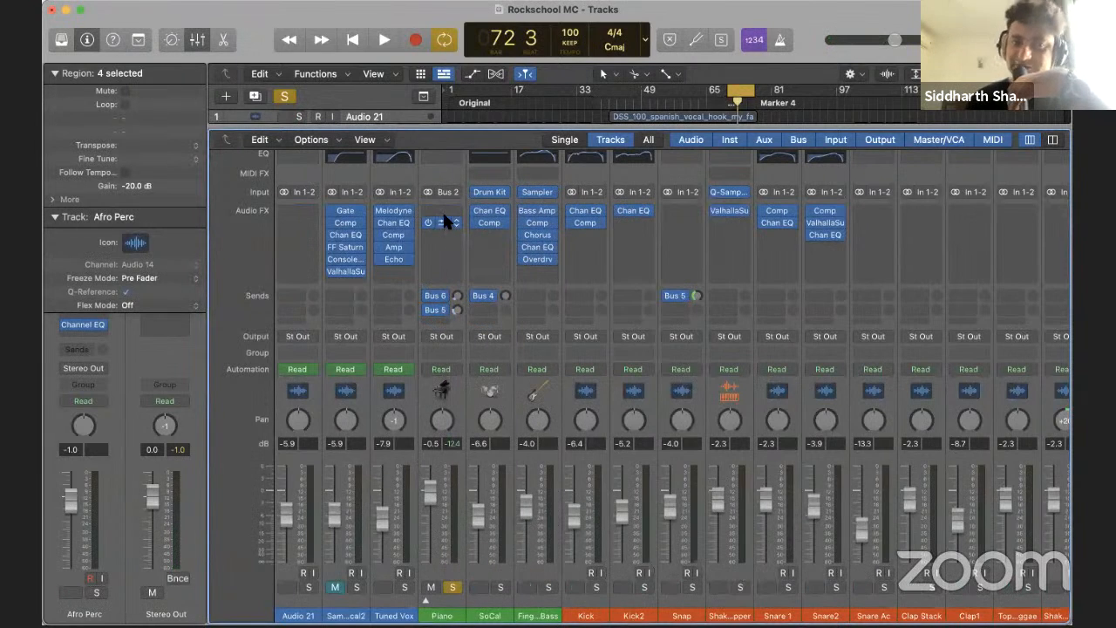
# Resume playback and switch the Piano channel's Compressor to the Platinum Digital model
pyautogui.press('space')
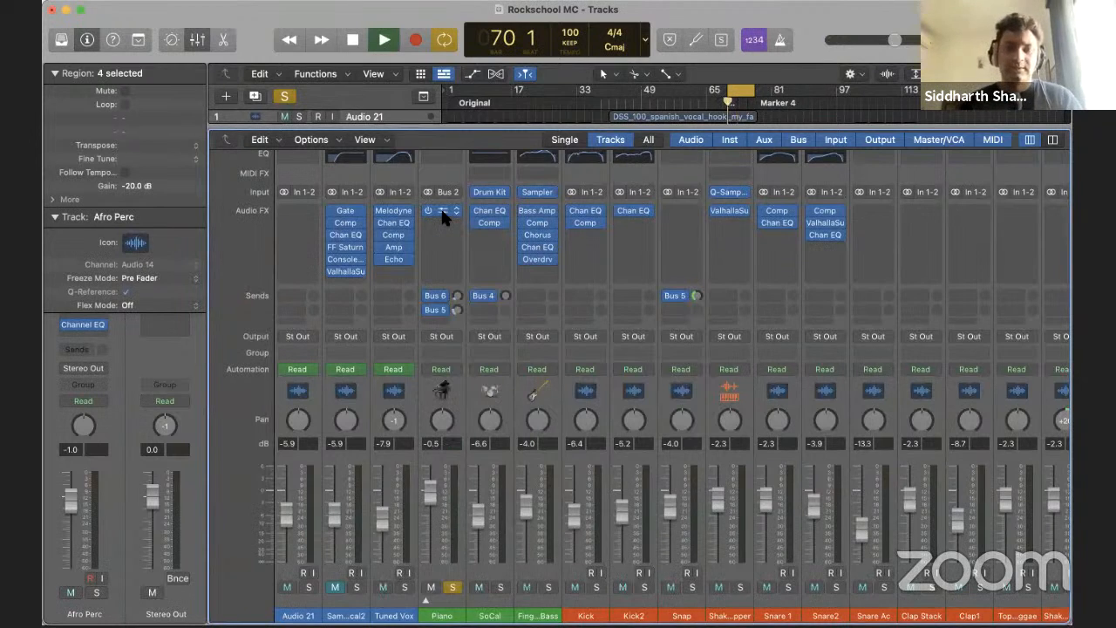
pyautogui.click(443, 216)
pyautogui.moveTo(525, 418)
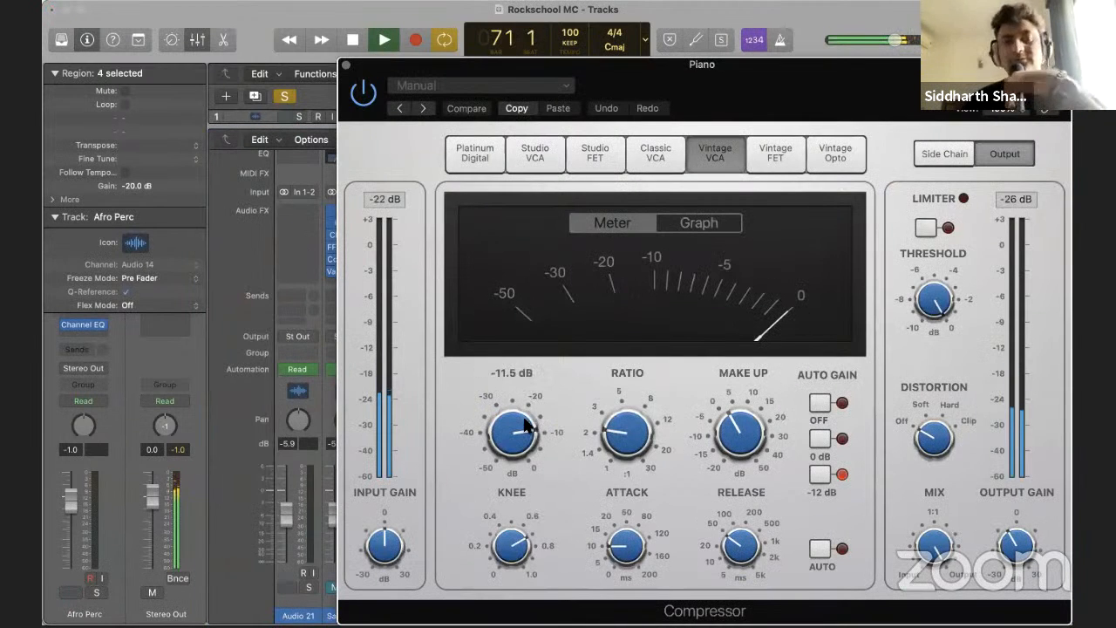
pyautogui.click(594, 152)
pyautogui.click(534, 153)
pyautogui.click(474, 152)
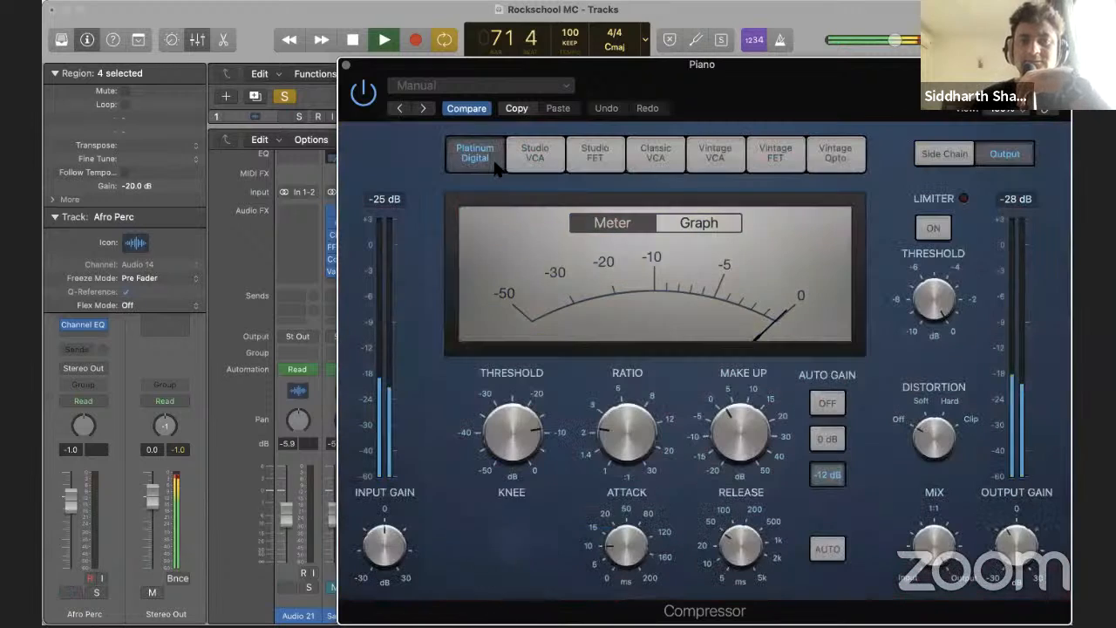
# Set the Piano compressor's ratio to 2.5:1 and threshold to about -20 dB, lengthen its attack and release, and stop playback
pyautogui.moveTo(625, 426); pyautogui.dragTo(625, 419)
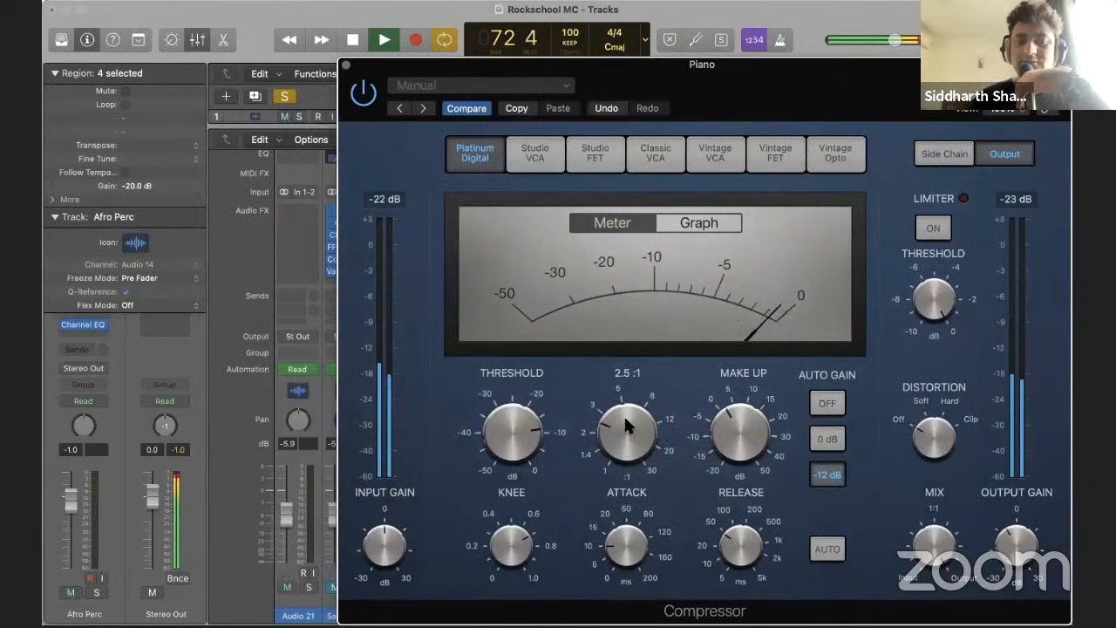
pyautogui.moveTo(517, 409); pyautogui.dragTo(511, 469)
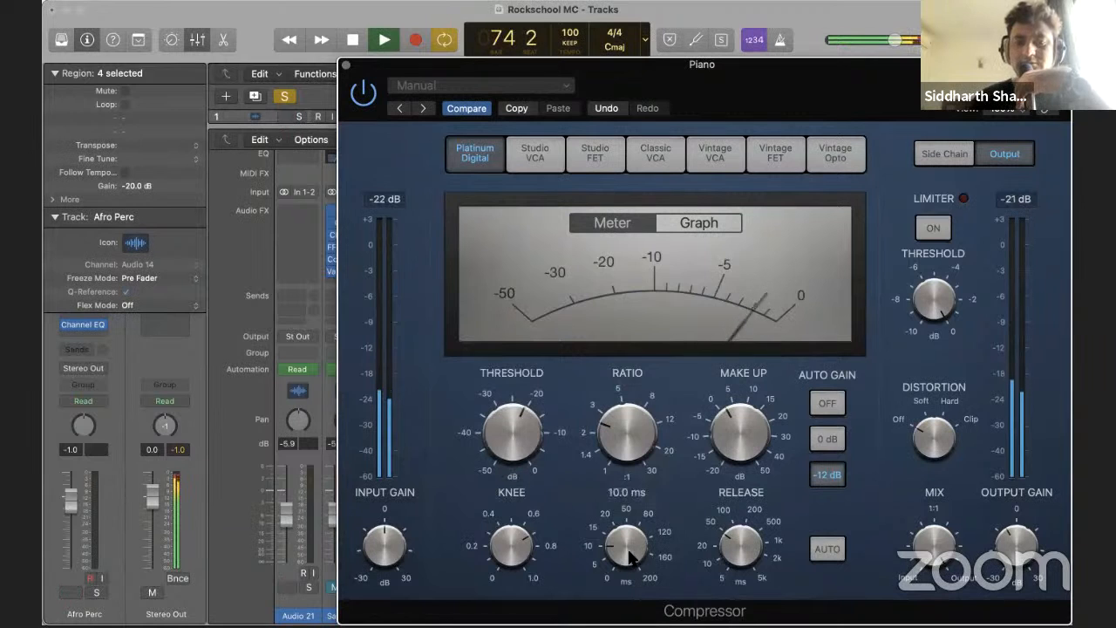
pyautogui.moveTo(744, 549); pyautogui.dragTo(751, 510)
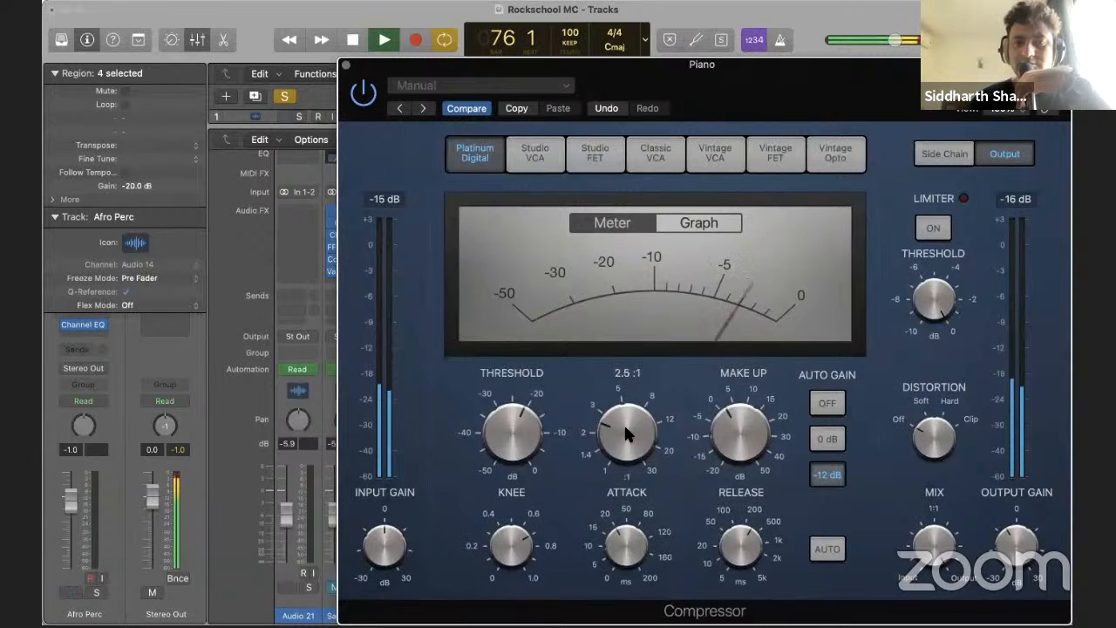
pyautogui.scroll(2, 625, 551)
pyautogui.press('space')
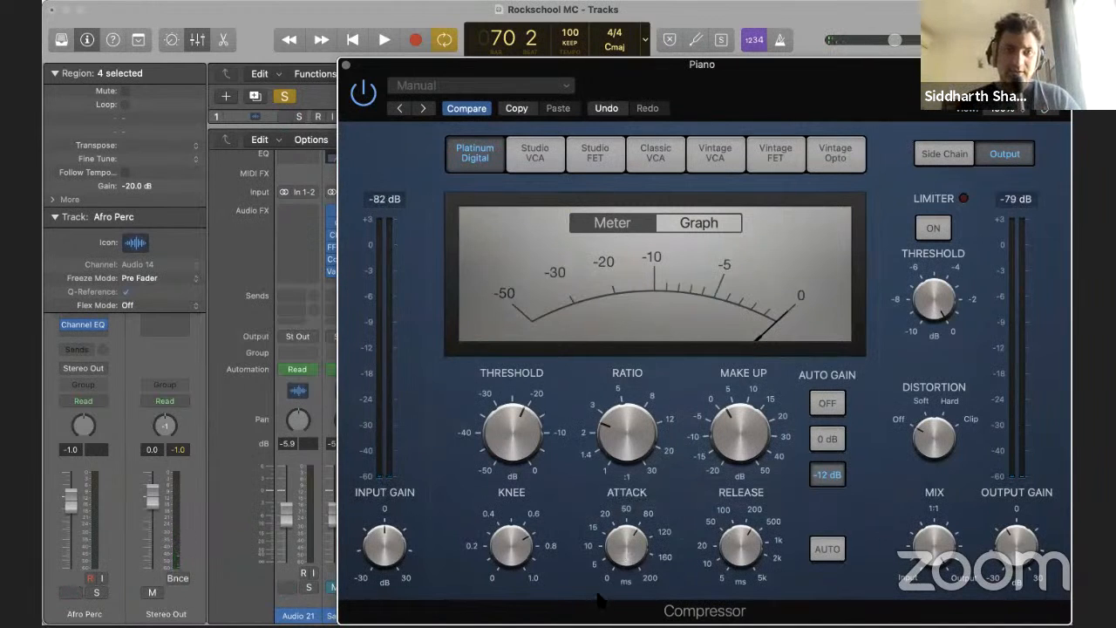
# Hide the mixer, move the Piano compressor window aside so the arrangement is visible, and start playback
pyautogui.press('space')
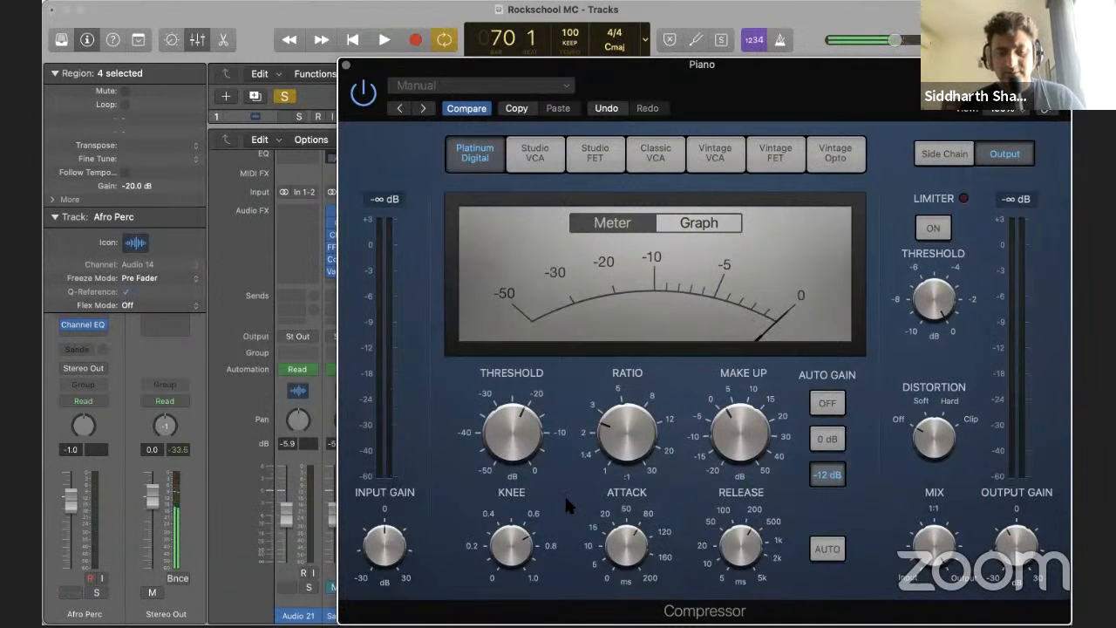
pyautogui.click(298, 265)
pyautogui.click(289, 220)
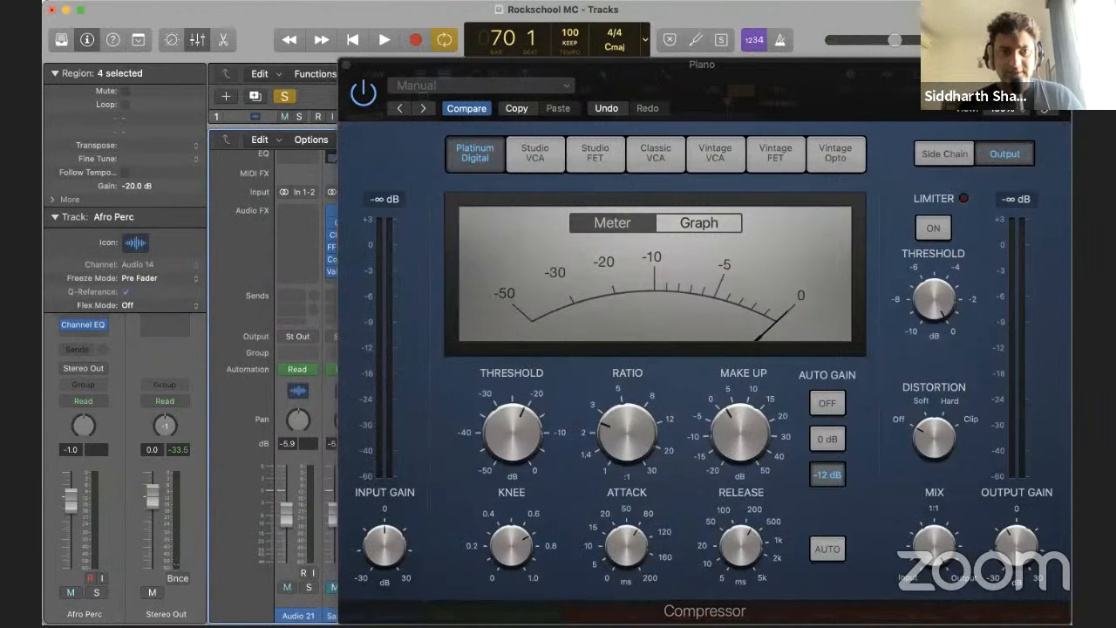
pyautogui.press('x')
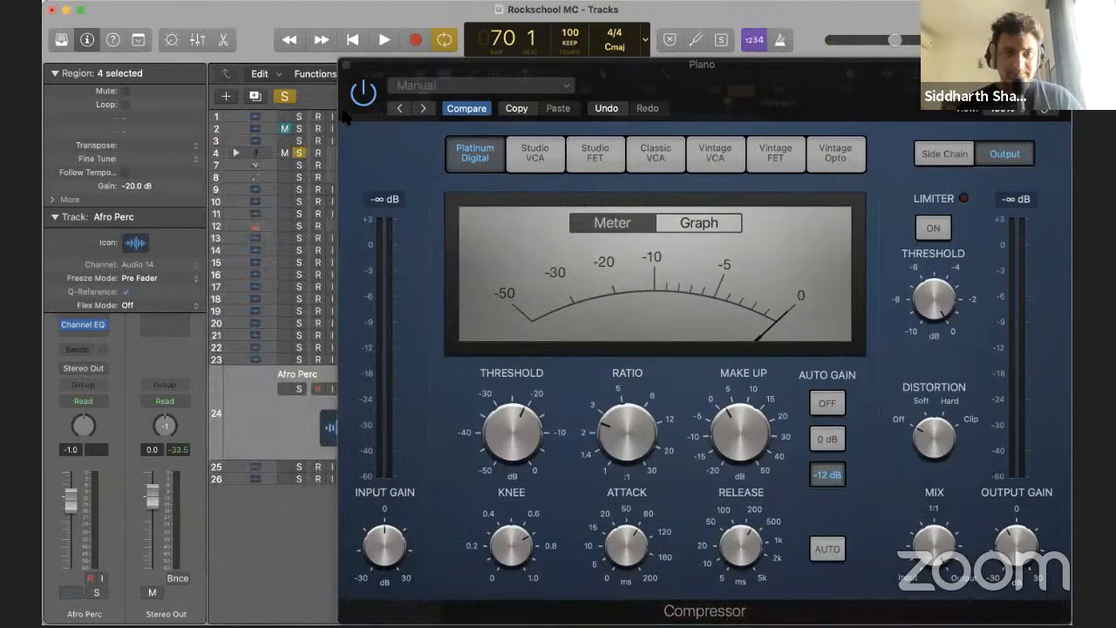
pyautogui.moveTo(417, 62); pyautogui.dragTo(285, 41)
pyautogui.press('space')
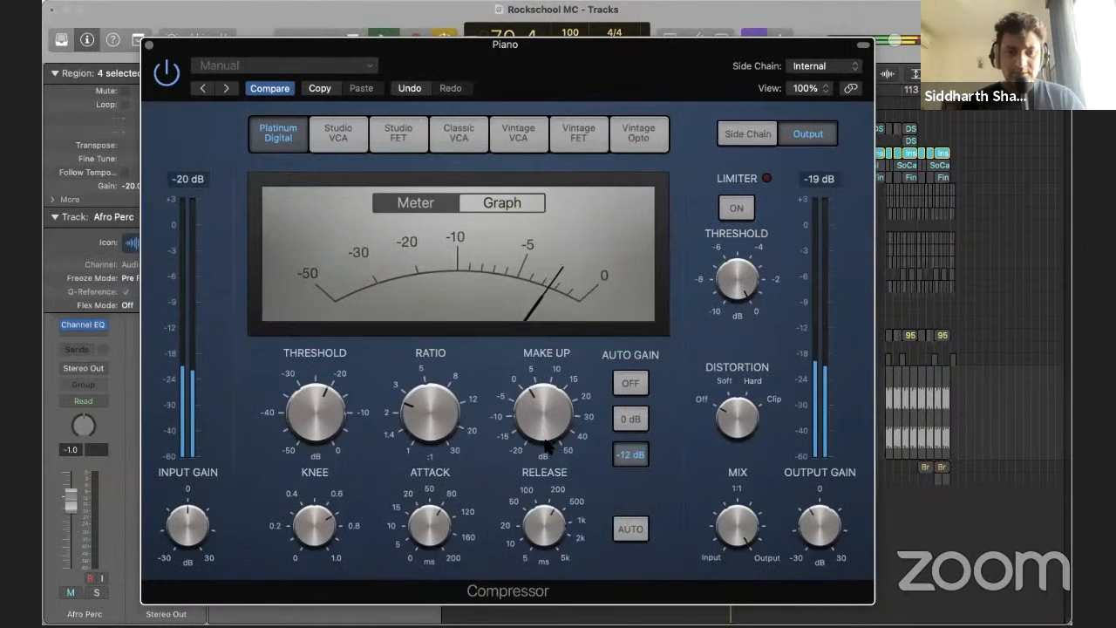
# Raise the Piano compressor's ratio to about 5:1, reduce its knee to 0 and its make-up gain slightly, then close it and return to the mixer
pyautogui.moveTo(545, 434); pyautogui.dragTo(545, 436)
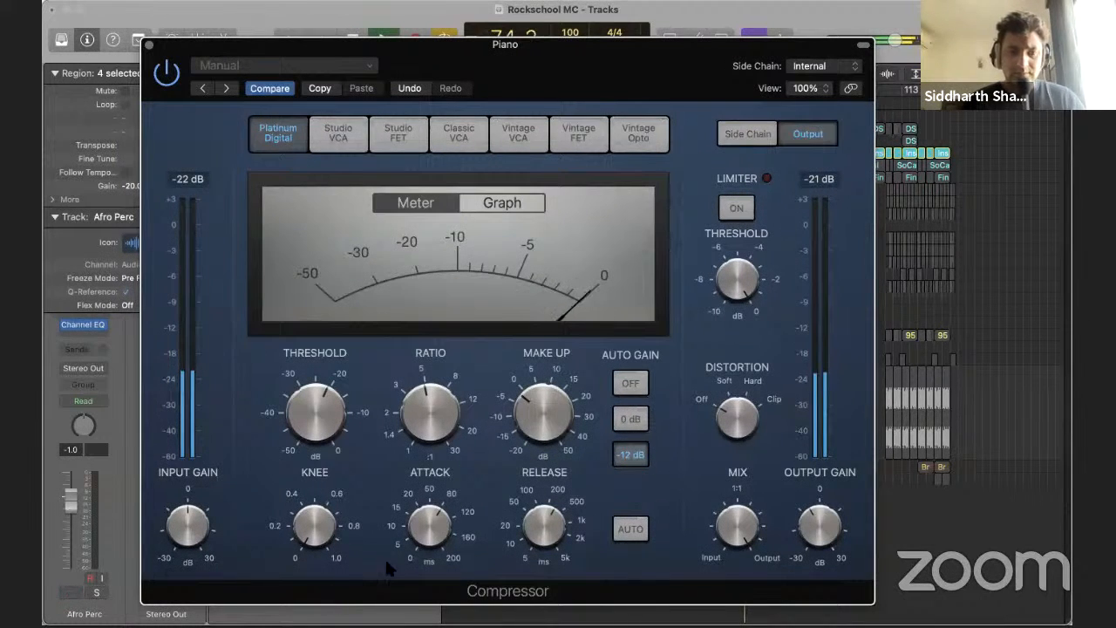
pyautogui.click(619, 528)
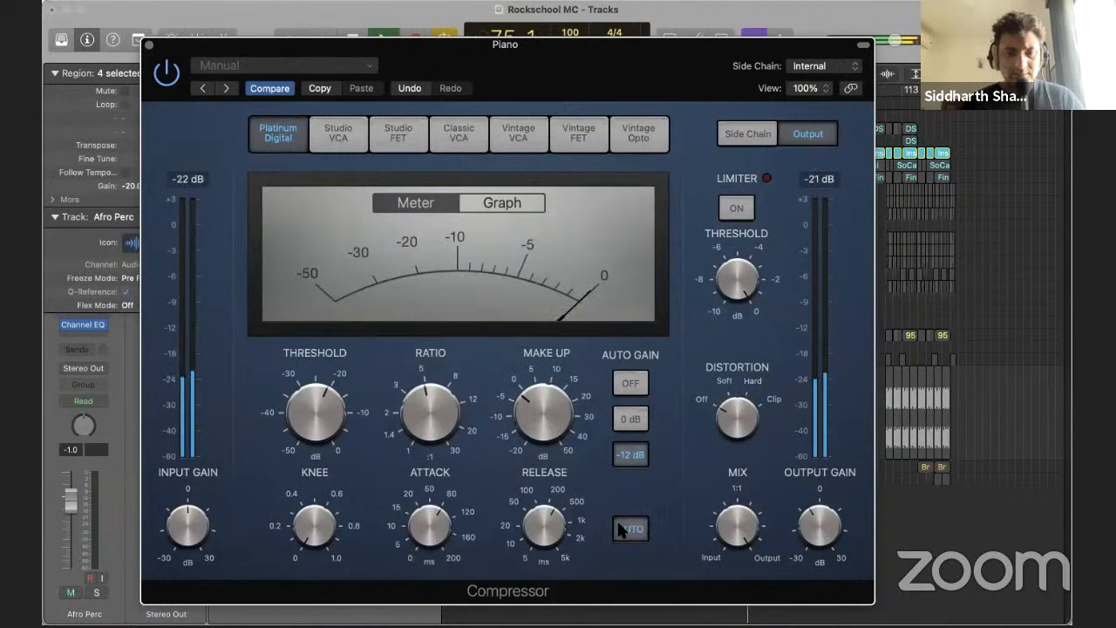
pyautogui.click(619, 529)
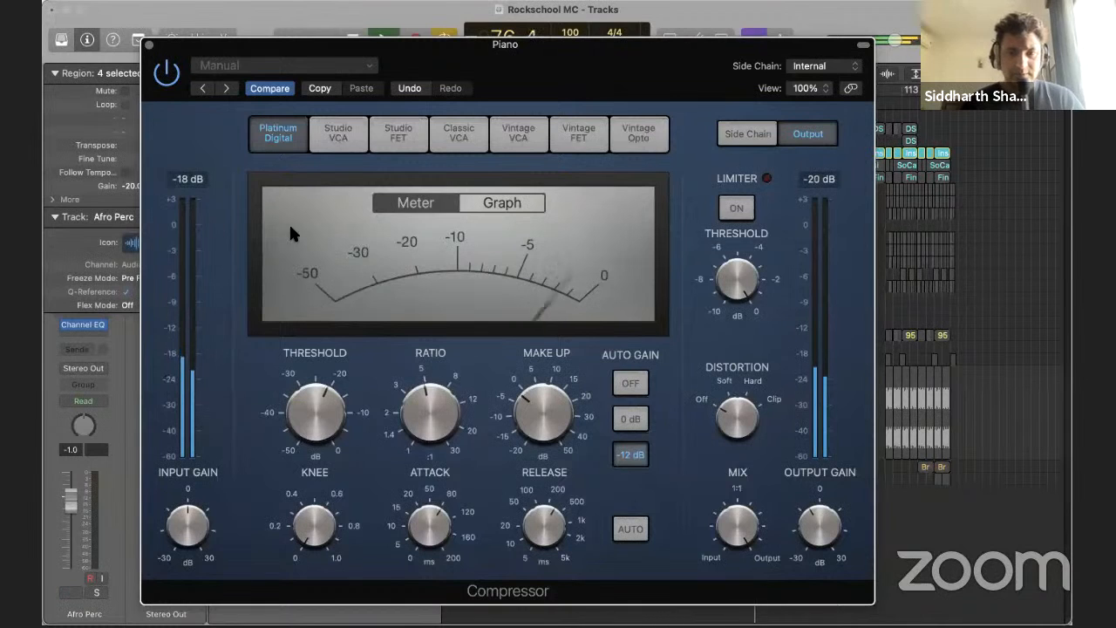
pyautogui.moveTo(812, 529)
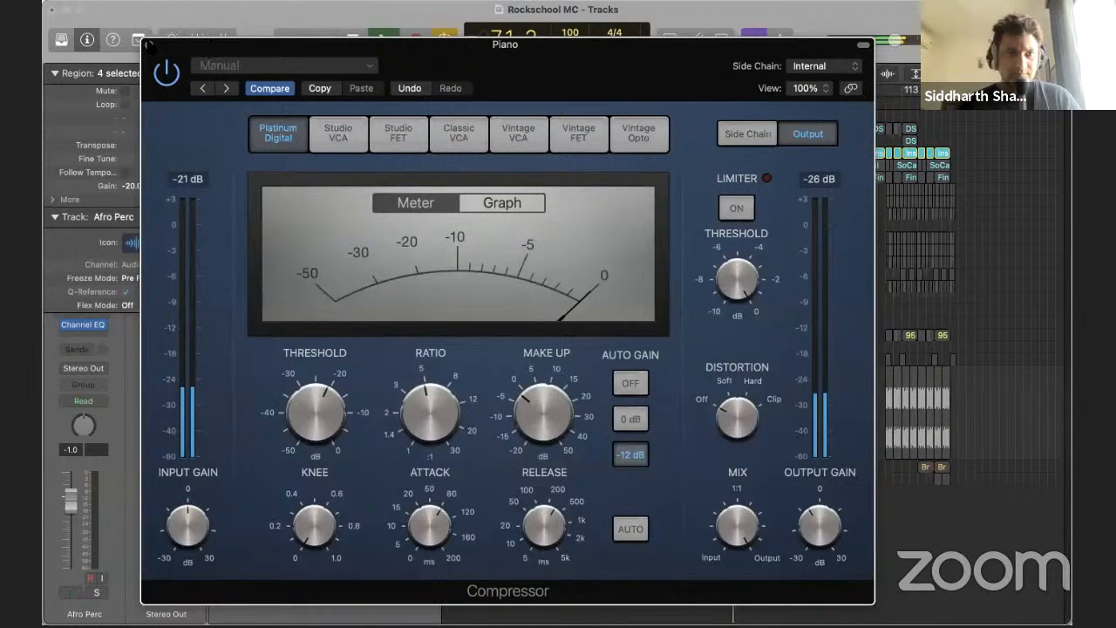
pyautogui.moveTo(153, 102); pyautogui.dragTo(240, 185)
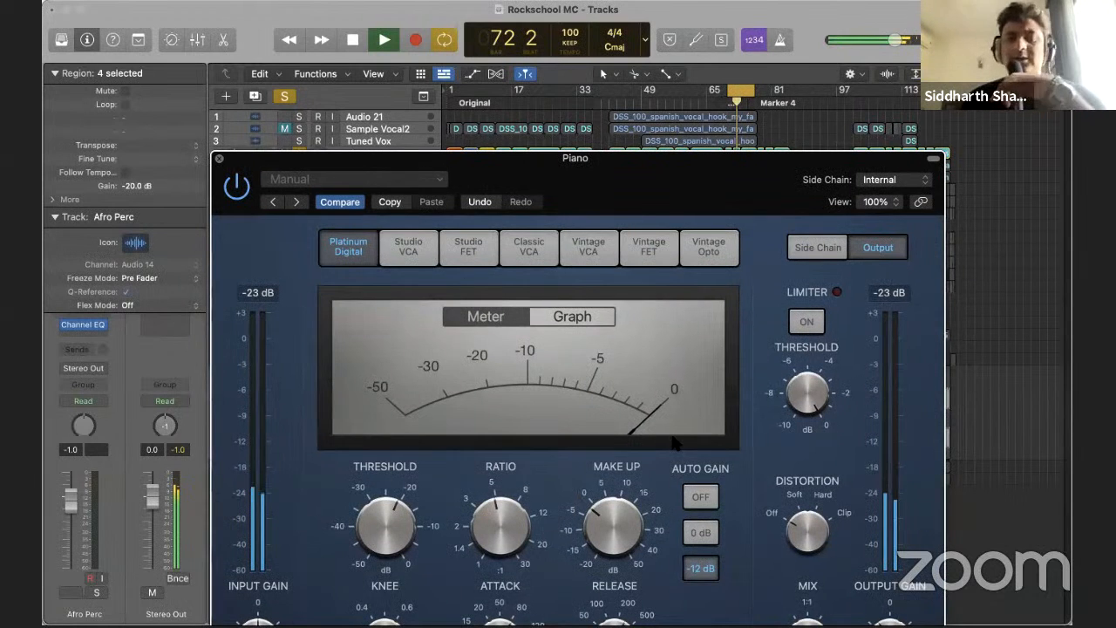
pyautogui.press('super+w')
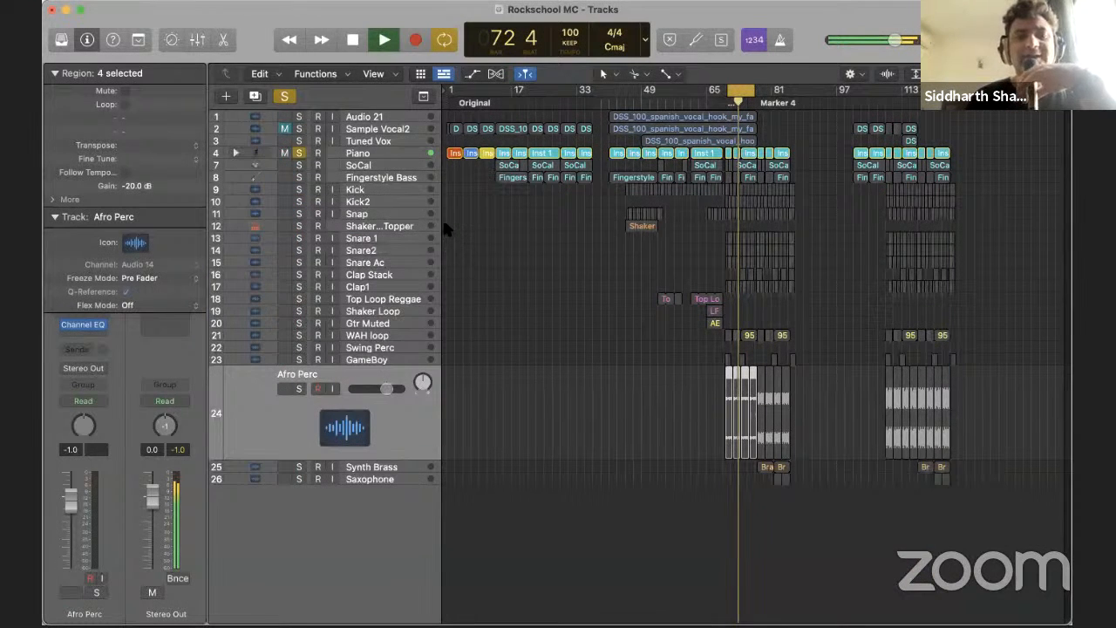
pyautogui.press('space')
pyautogui.press('x')
# Insert a stereo Channel EQ after the compressor on the Piano channel and enable its low cut during playback
pyautogui.click(495, 259)
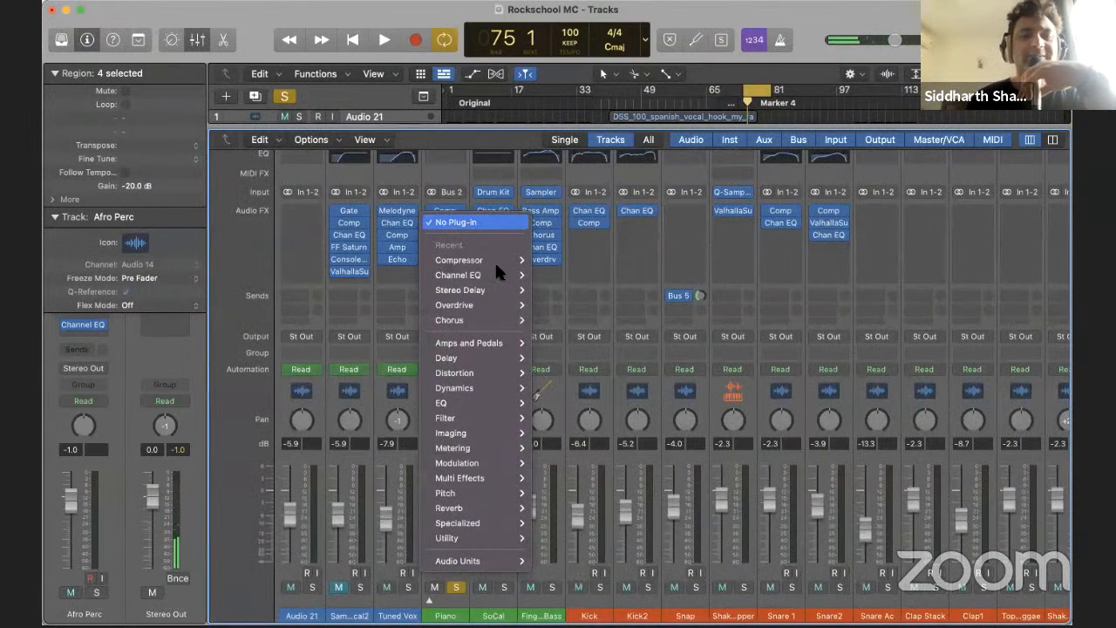
pyautogui.moveTo(497, 270)
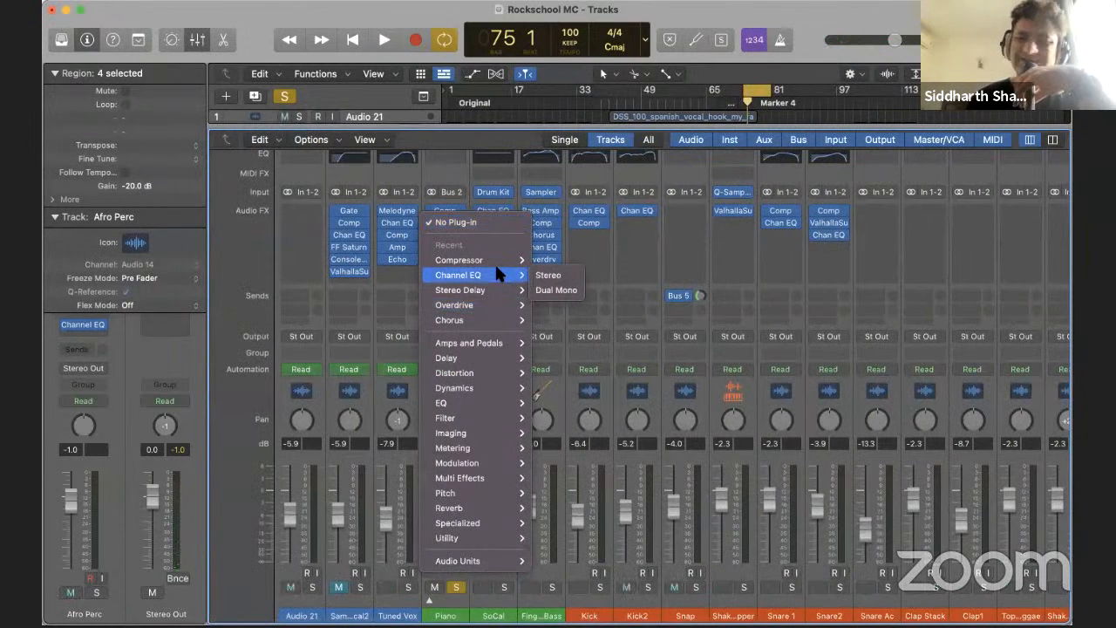
pyautogui.click(560, 277)
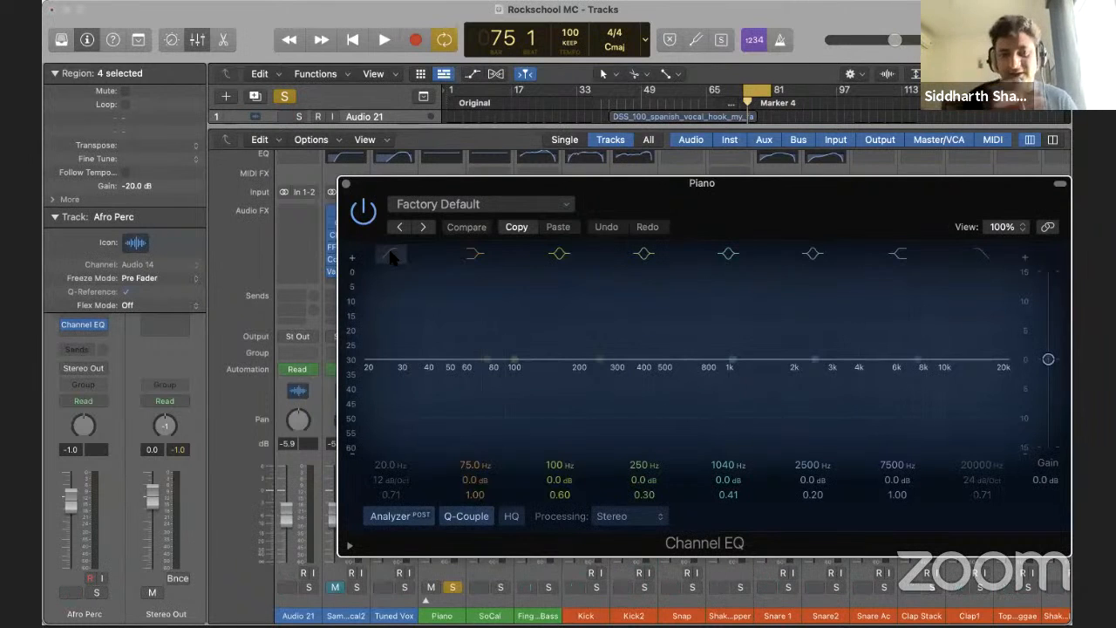
pyautogui.press('space')
pyautogui.click(388, 247)
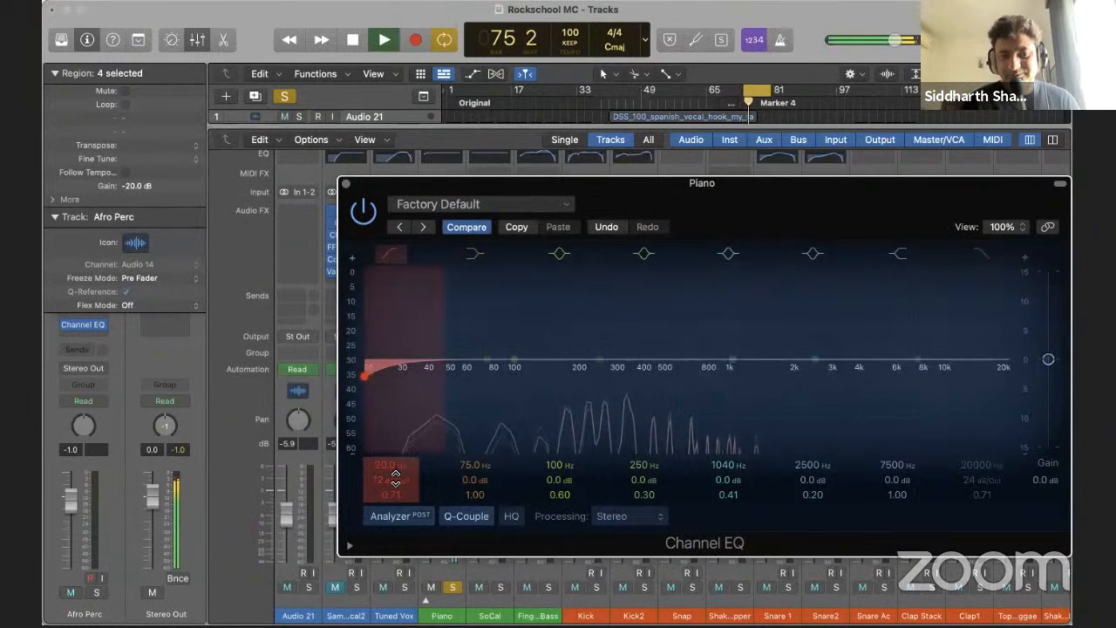
# Set the Channel EQ's low cut to 41 Hz at 48 dB/Oct and sweep a +8.1 dB boost to 366 Hz with Q 1.20
pyautogui.moveTo(392, 476); pyautogui.dragTo(373, 415)
pyautogui.moveTo(367, 375); pyautogui.dragTo(430, 377)
pyautogui.moveTo(515, 358); pyautogui.dragTo(532, 299)
pyautogui.moveTo(559, 495); pyautogui.dragTo(558, 491)
pyautogui.moveTo(532, 317); pyautogui.dragTo(491, 266)
pyautogui.moveTo(491, 317); pyautogui.dragTo(635, 320)
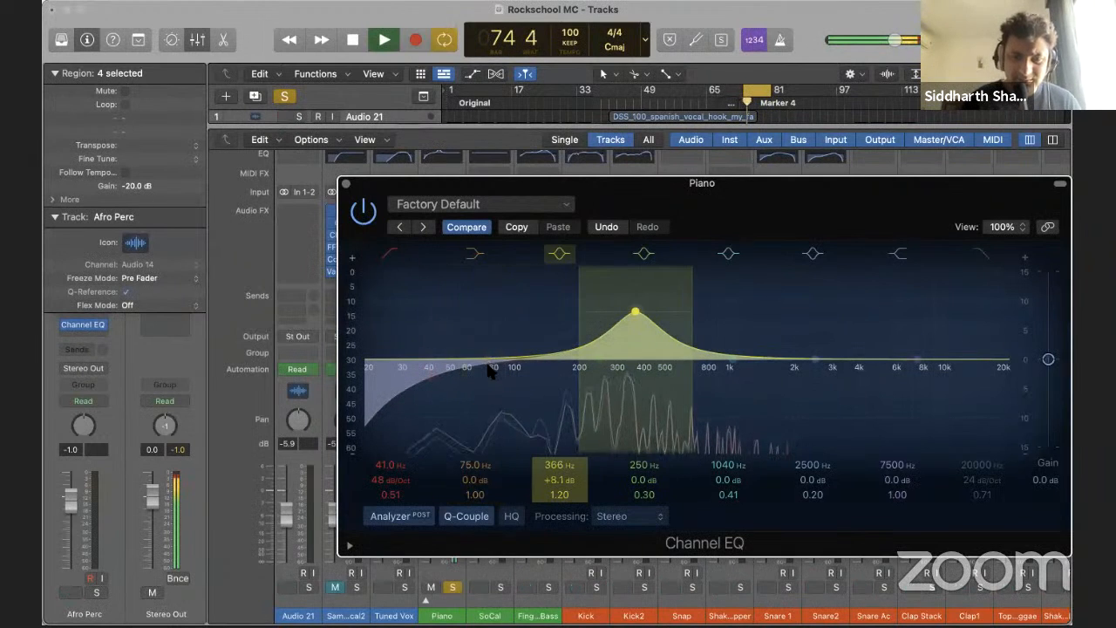
pyautogui.press('super+w')
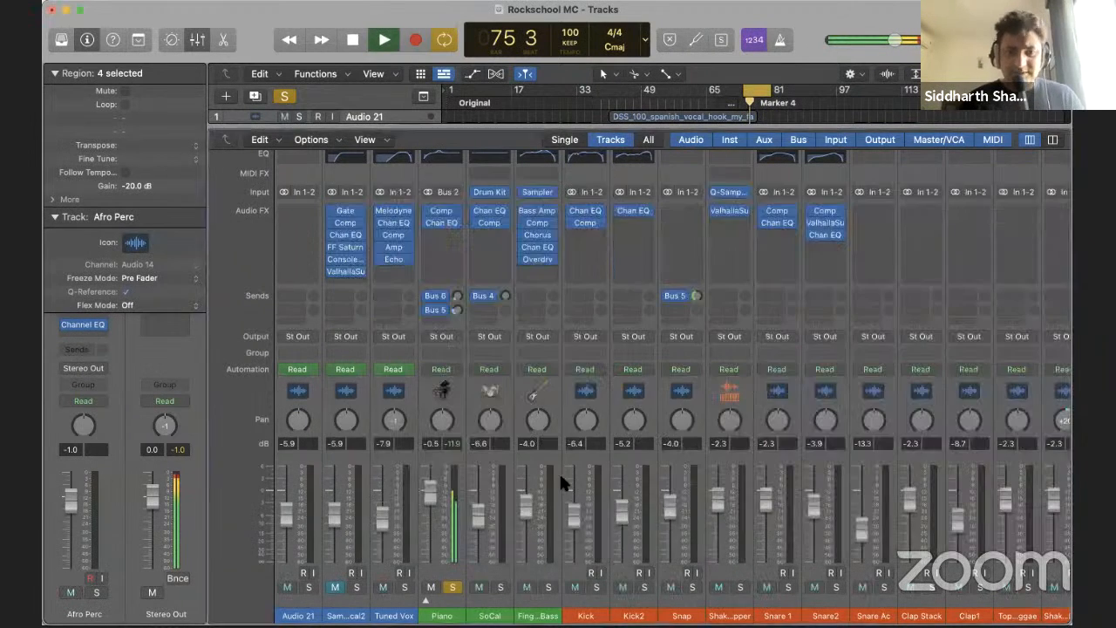
pyautogui.press('space')
# Replace the Piano channel's Channel EQ with a stereo FabFilter FF Pro-Q 2
pyautogui.click(453, 217)
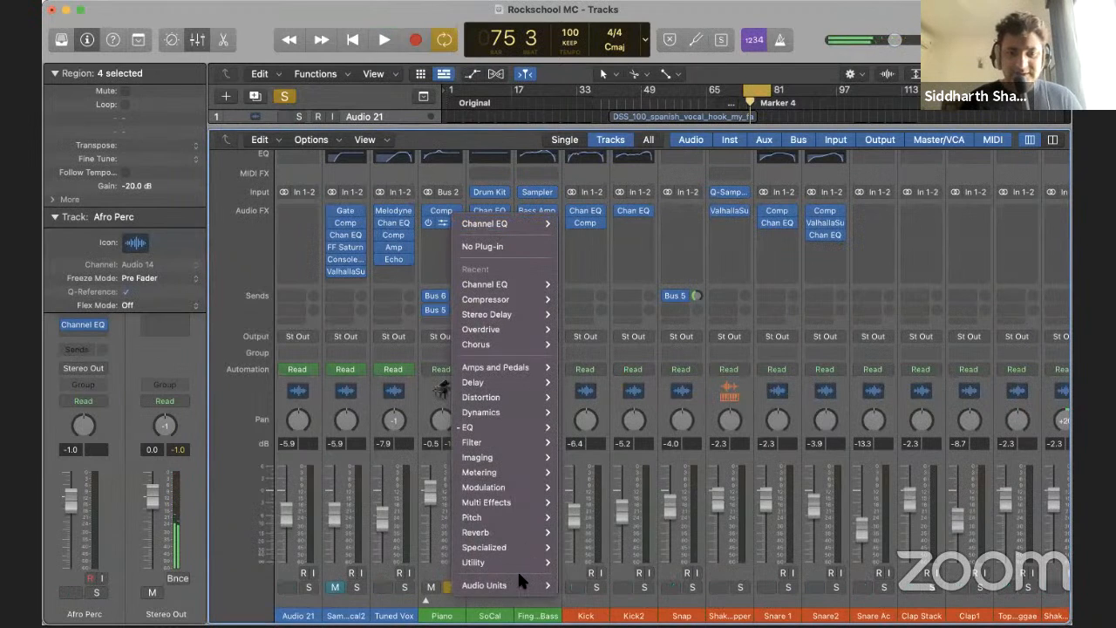
pyautogui.moveTo(518, 584)
pyautogui.moveTo(593, 504)
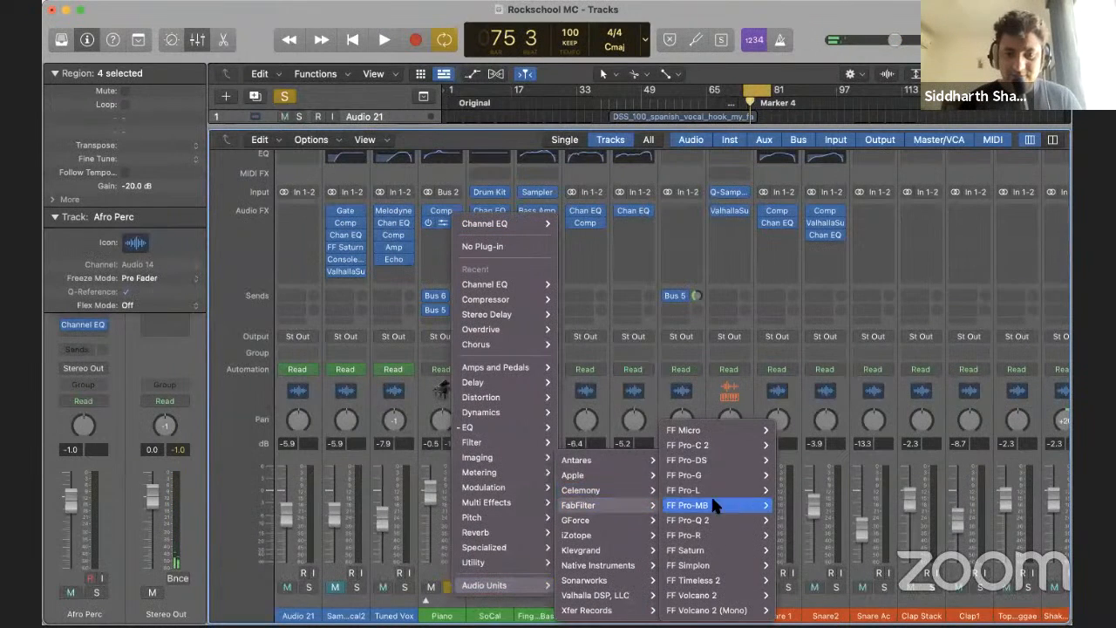
pyautogui.moveTo(718, 517)
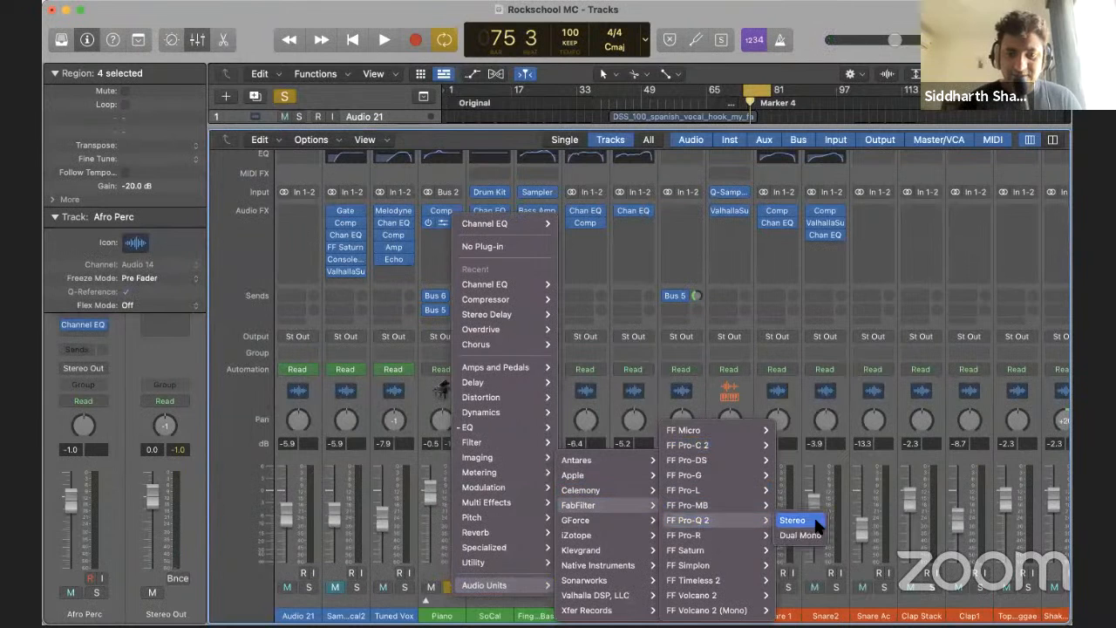
pyautogui.click(804, 523)
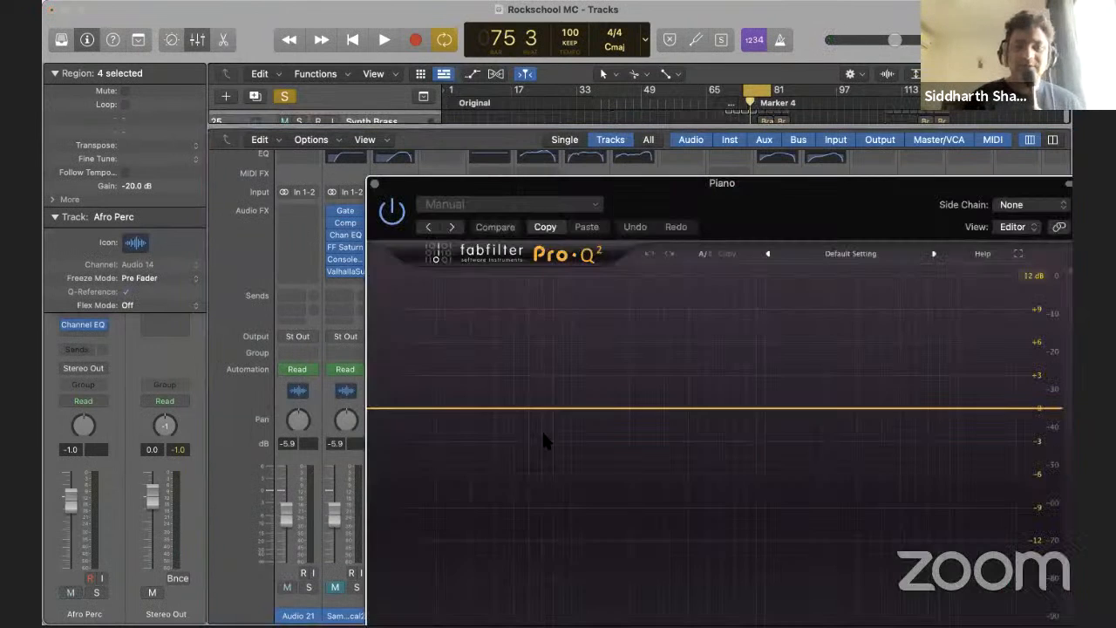
# Load the Low Cut Brickwall preset during playback, moving its cut to about 80 Hz and the slope to 30 dB/oct
pyautogui.press('space')
pyautogui.moveTo(732, 192); pyautogui.dragTo(705, 137)
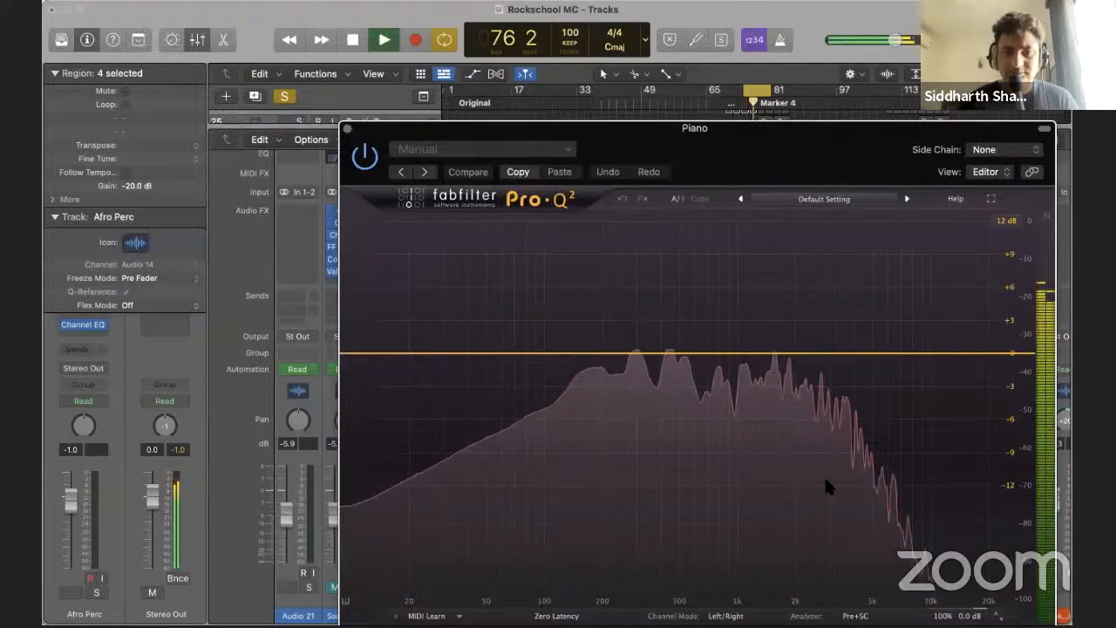
pyautogui.press(']')
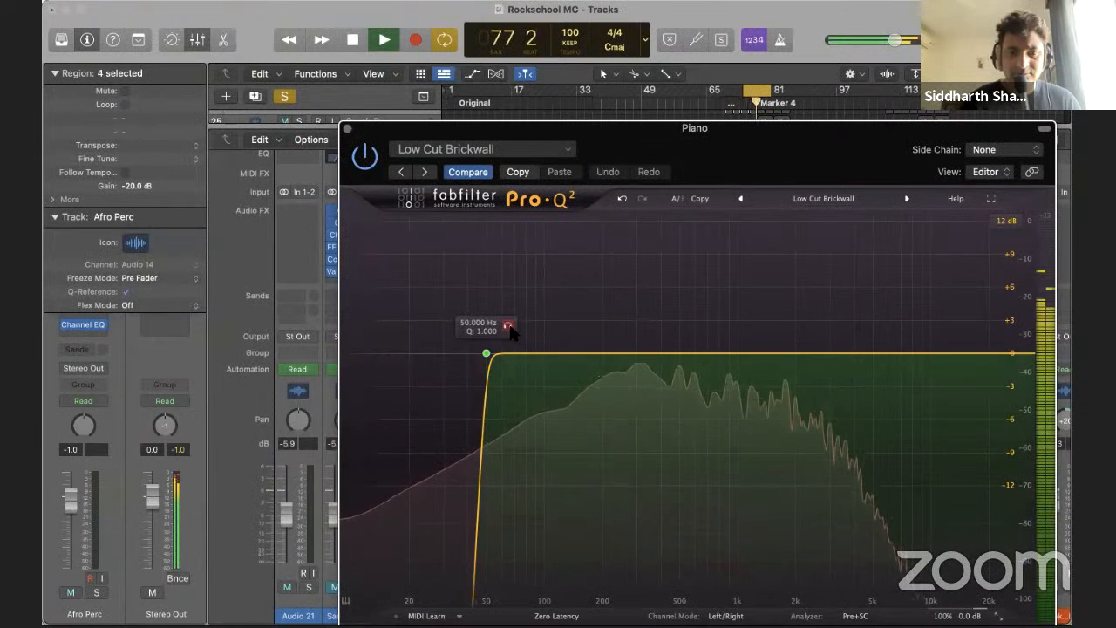
pyautogui.click(508, 325)
pyautogui.moveTo(508, 329); pyautogui.dragTo(550, 346)
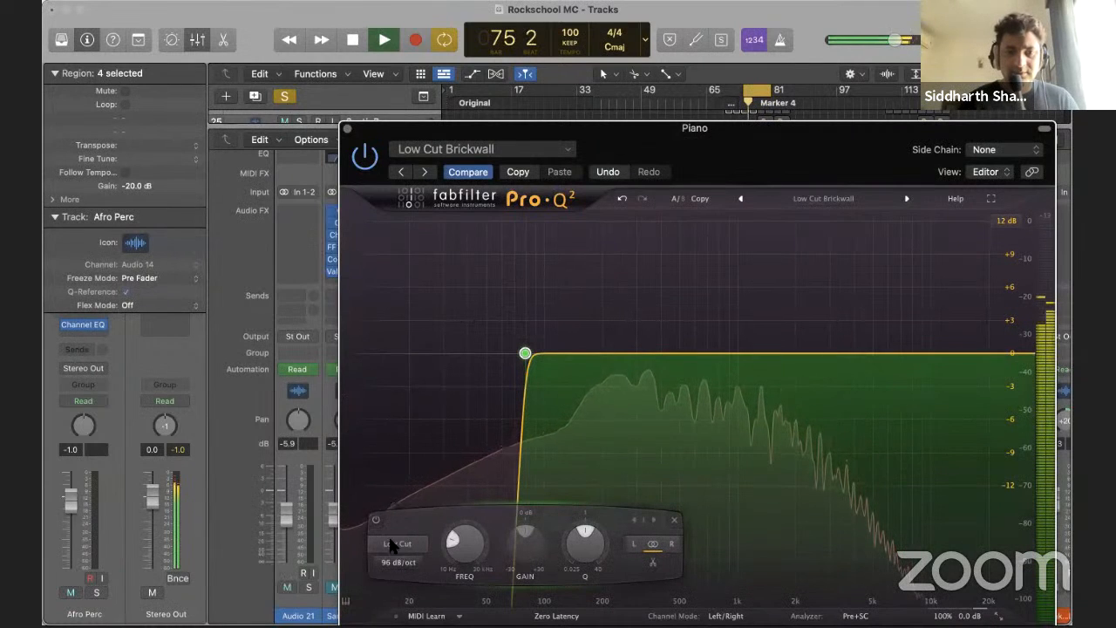
pyautogui.click(400, 505)
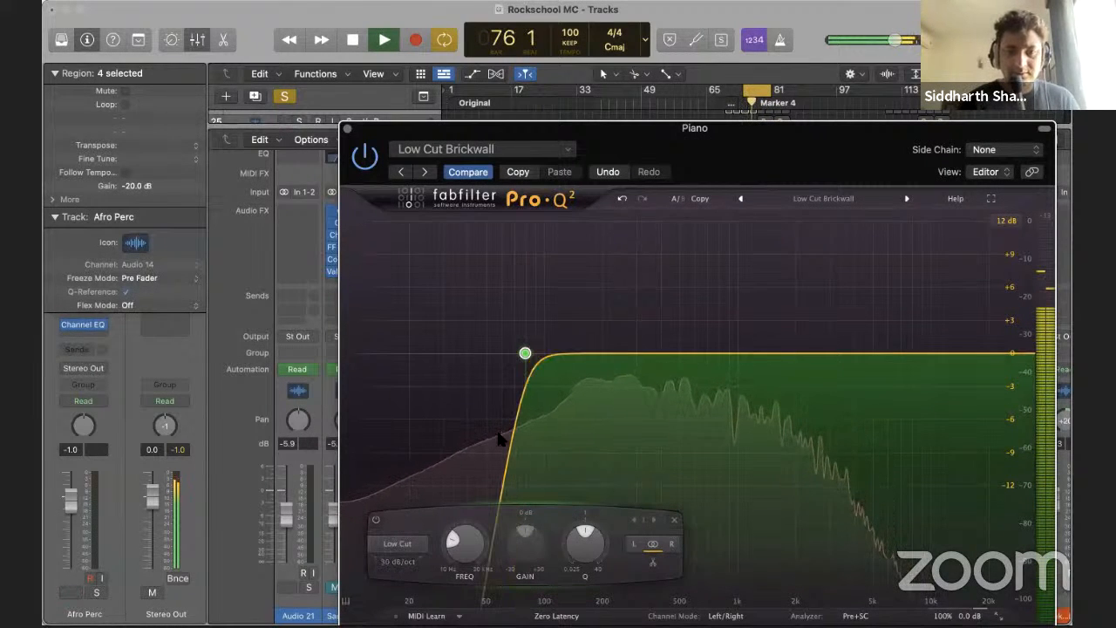
# Sweep for resonances and add two bell cuts, about -1.9 dB near 260 Hz and about -3 dB near 190 Hz
pyautogui.moveTo(578, 354); pyautogui.dragTo(638, 262)
pyautogui.moveTo(617, 547); pyautogui.dragTo(617, 579)
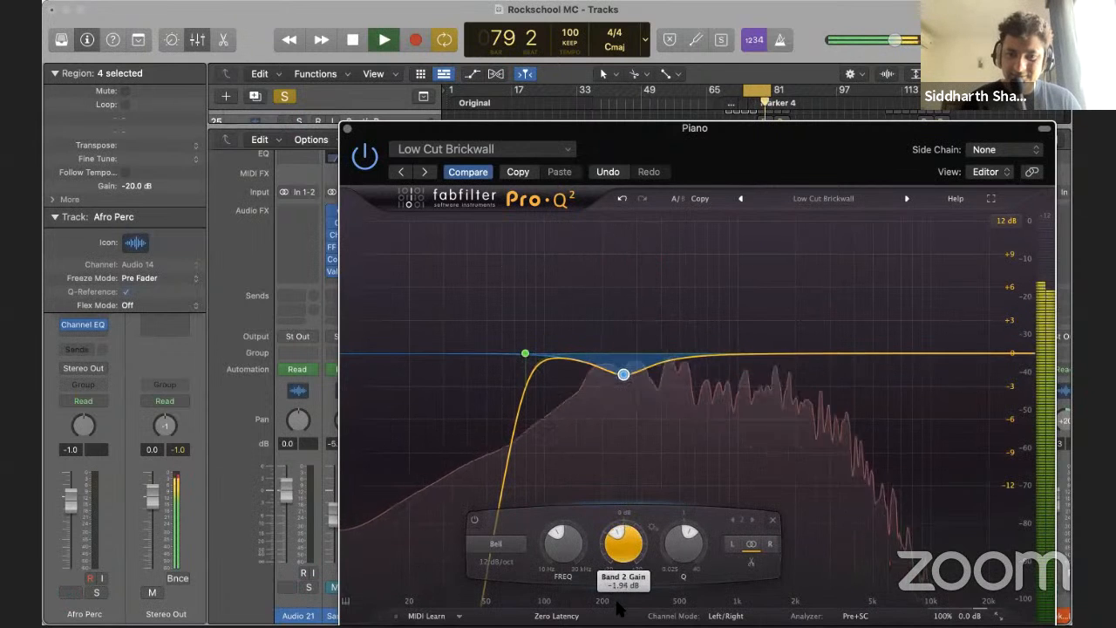
pyautogui.moveTo(558, 359); pyautogui.dragTo(560, 294)
pyautogui.moveTo(583, 258); pyautogui.dragTo(625, 276)
pyautogui.moveTo(599, 535); pyautogui.dragTo(615, 591)
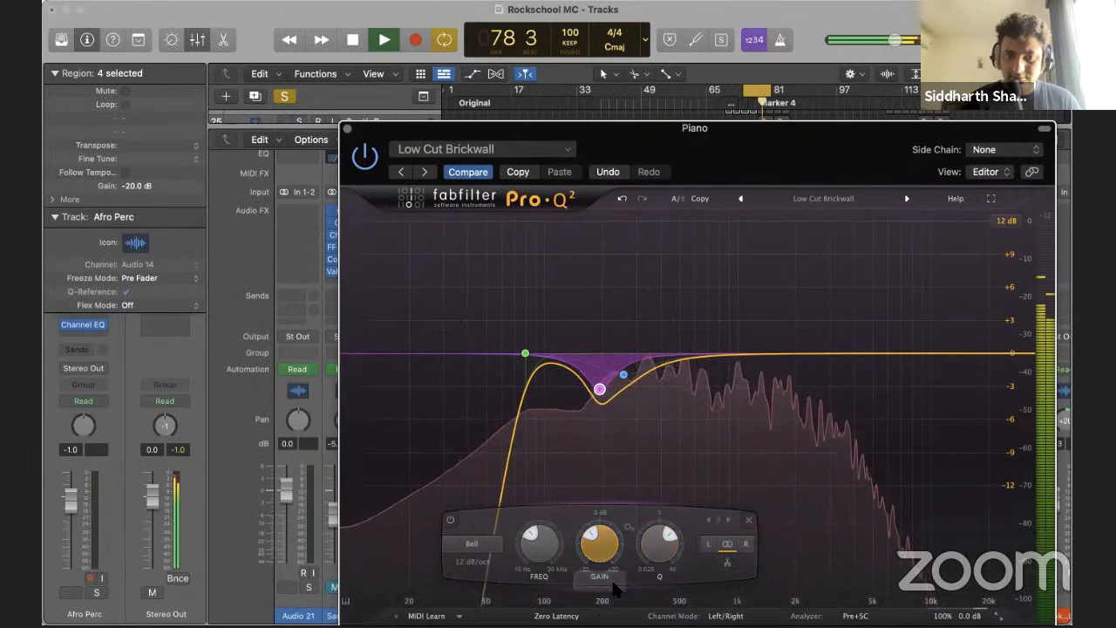
# Narrow the upper bell to a Q of about 2.6, move it to about 350 Hz and cut it by 3.6 dB
pyautogui.click(623, 374)
pyautogui.moveTo(678, 545); pyautogui.dragTo(679, 525)
pyautogui.moveTo(623, 374); pyautogui.dragTo(629, 304)
pyautogui.moveTo(650, 268); pyautogui.dragTo(668, 272)
pyautogui.moveTo(644, 534); pyautogui.dragTo(641, 590)
# Move the low cut up to about 115 Hz and add a narrowed bell cut of about 2 dB near 700 Hz
pyautogui.moveTo(531, 353)
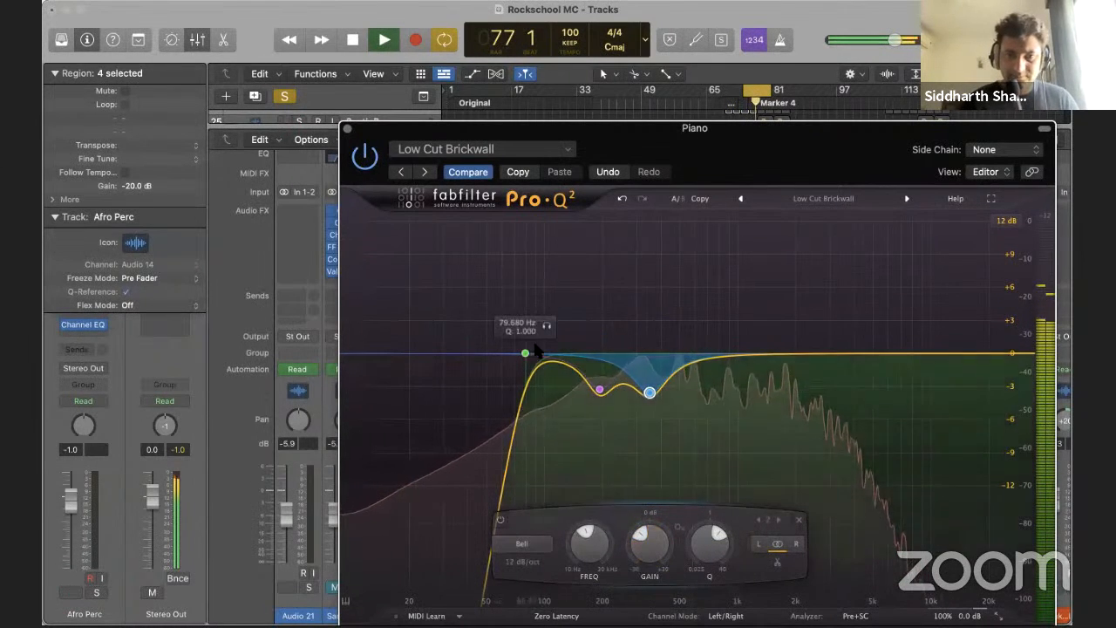
pyautogui.moveTo(547, 328); pyautogui.dragTo(579, 332)
pyautogui.moveTo(802, 353); pyautogui.dragTo(723, 229)
pyautogui.moveTo(708, 541); pyautogui.dragTo(705, 582)
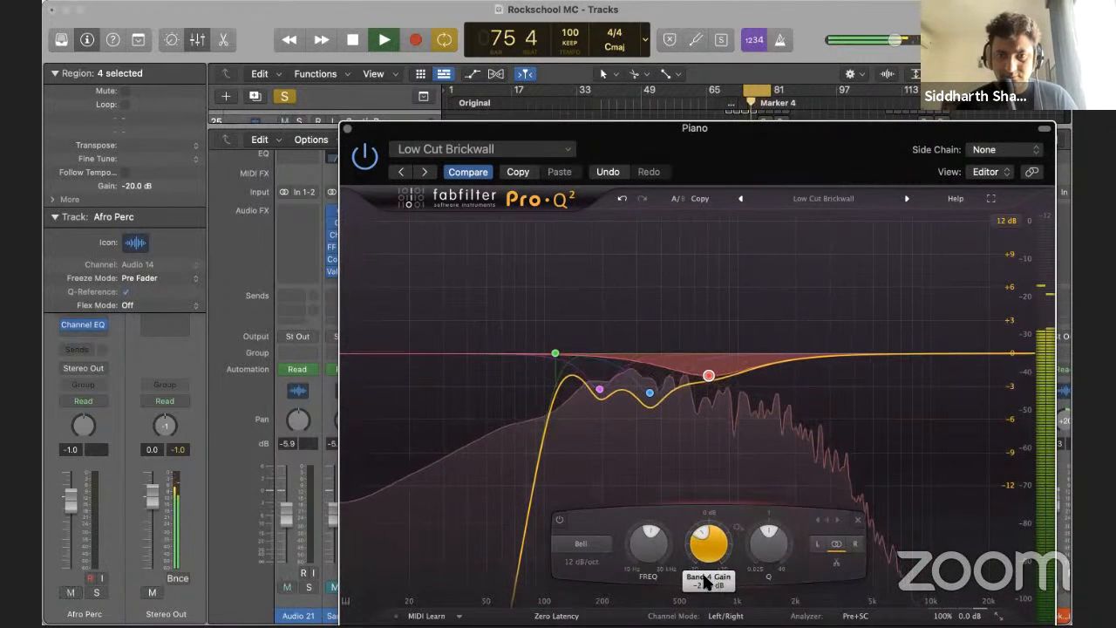
pyautogui.moveTo(768, 556); pyautogui.dragTo(791, 482)
# Sweep for a resonance around 1 kHz and cut it about 2.9 dB with a narrow bell at a Q of about 9.6
pyautogui.moveTo(802, 353); pyautogui.dragTo(759, 281)
pyautogui.moveTo(791, 548); pyautogui.dragTo(766, 269)
pyautogui.moveTo(742, 543); pyautogui.dragTo(735, 612)
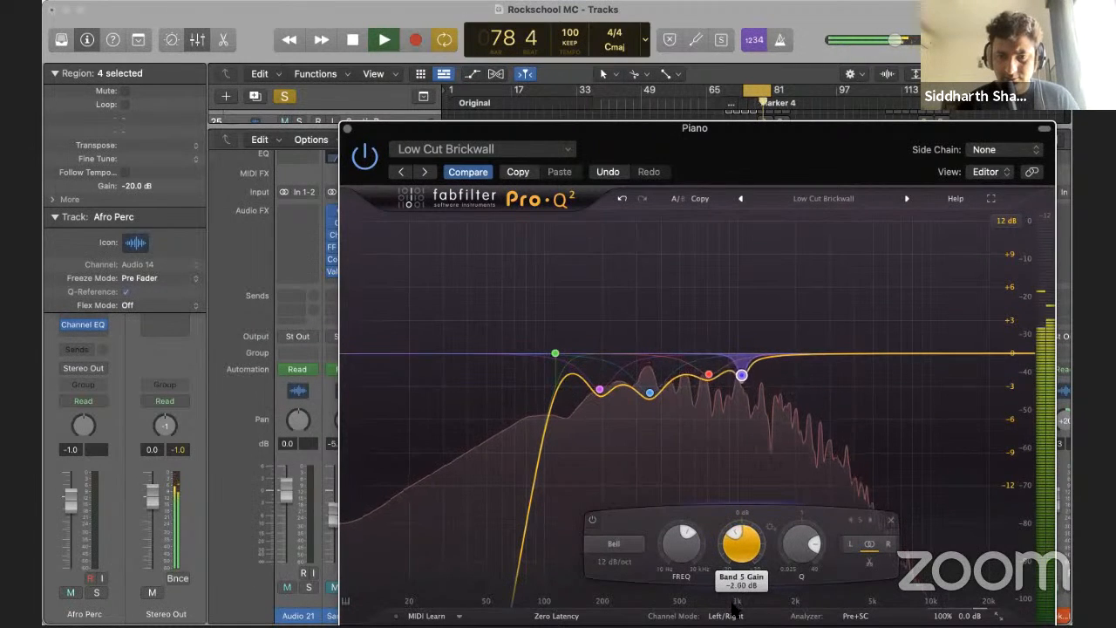
# Add a very narrow bell with a Q of about 37, sweep it to about 1.4 kHz and cut it by about 3 dB
pyautogui.moveTo(823, 353); pyautogui.dragTo(798, 247)
pyautogui.moveTo(844, 542); pyautogui.dragTo(833, 471)
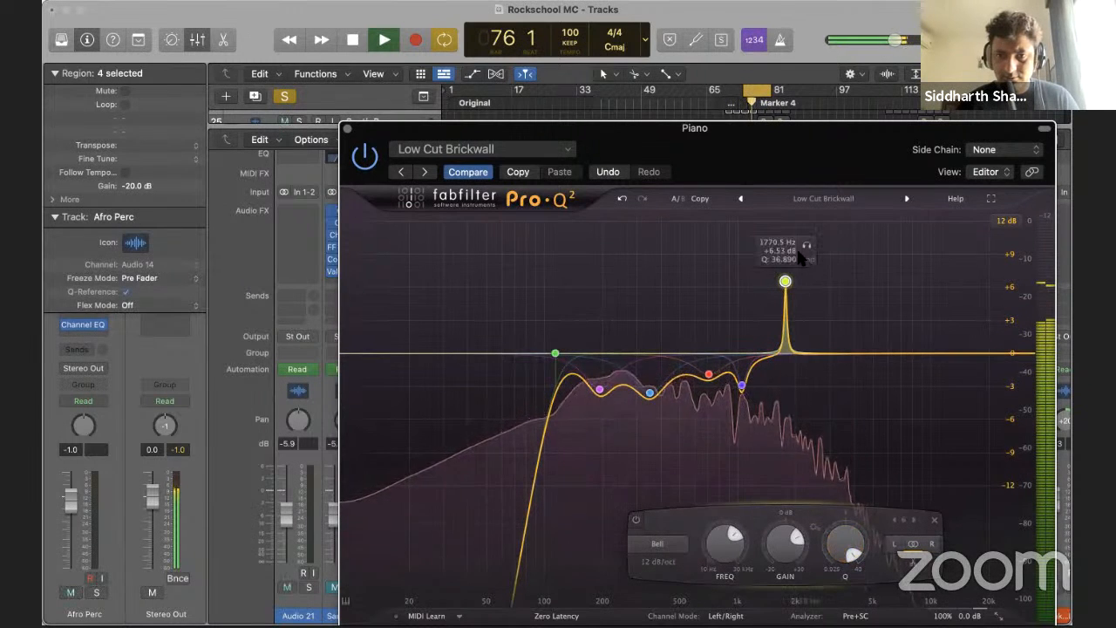
pyautogui.moveTo(786, 282); pyautogui.dragTo(770, 189)
pyautogui.moveTo(764, 545)
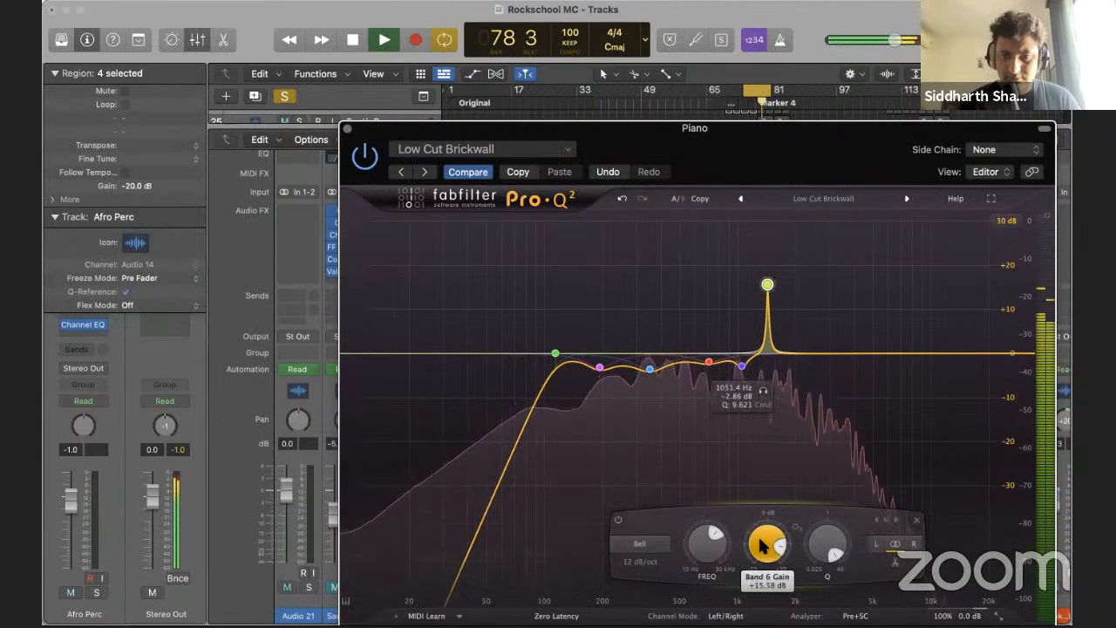
pyautogui.moveTo(763, 545); pyautogui.dragTo(753, 603)
# Add a high shelf boost of about 10 dB from around 1.6 kHz and a second high shelf cutting strongly near 16 kHz
pyautogui.moveTo(847, 354); pyautogui.dragTo(912, 321)
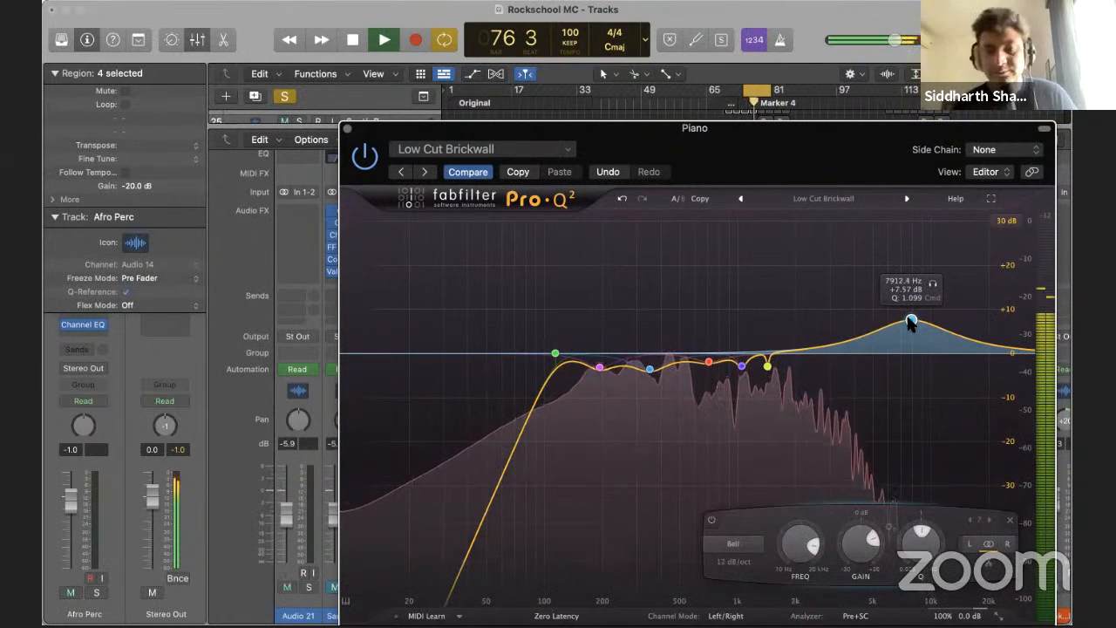
pyautogui.click(758, 559)
pyautogui.moveTo(911, 338); pyautogui.dragTo(774, 327)
pyautogui.moveTo(955, 309); pyautogui.dragTo(985, 376)
pyautogui.moveTo(983, 419); pyautogui.dragTo(959, 418)
pyautogui.moveTo(910, 547); pyautogui.dragTo(912, 579)
pyautogui.moveTo(959, 419)
pyautogui.mouseDown()
pyautogui.moveTo(936, 418)
pyautogui.moveTo(970, 420)
pyautogui.mouseUp()
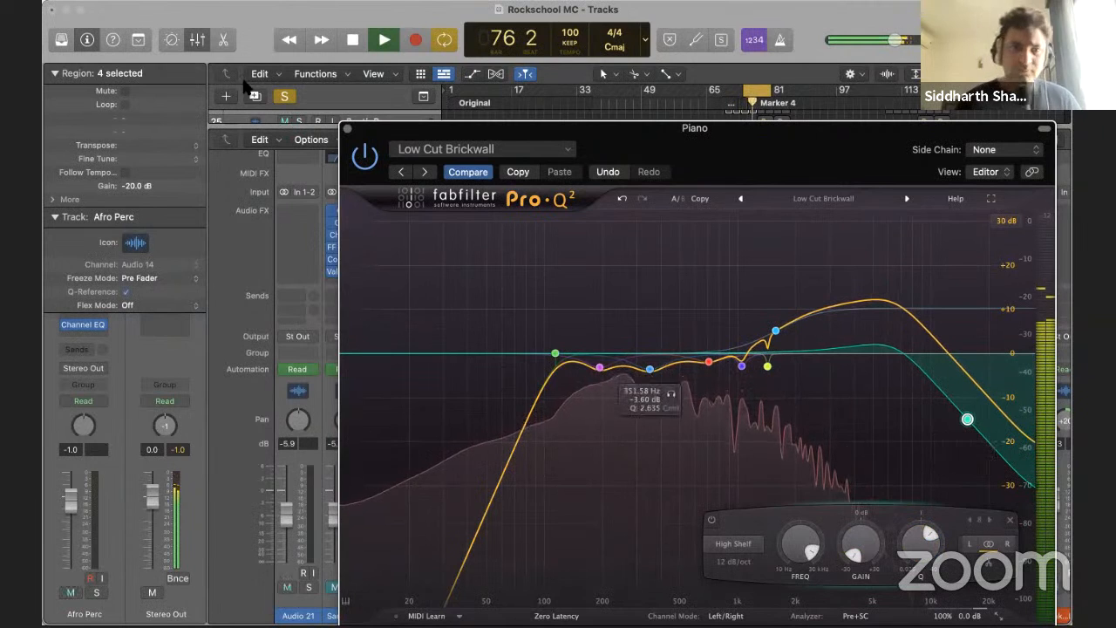
# Close the piano EQ and insert FabFilter Pro-MB after it, placing the plug-in window so the whole display shows during playback
pyautogui.press('super+w')
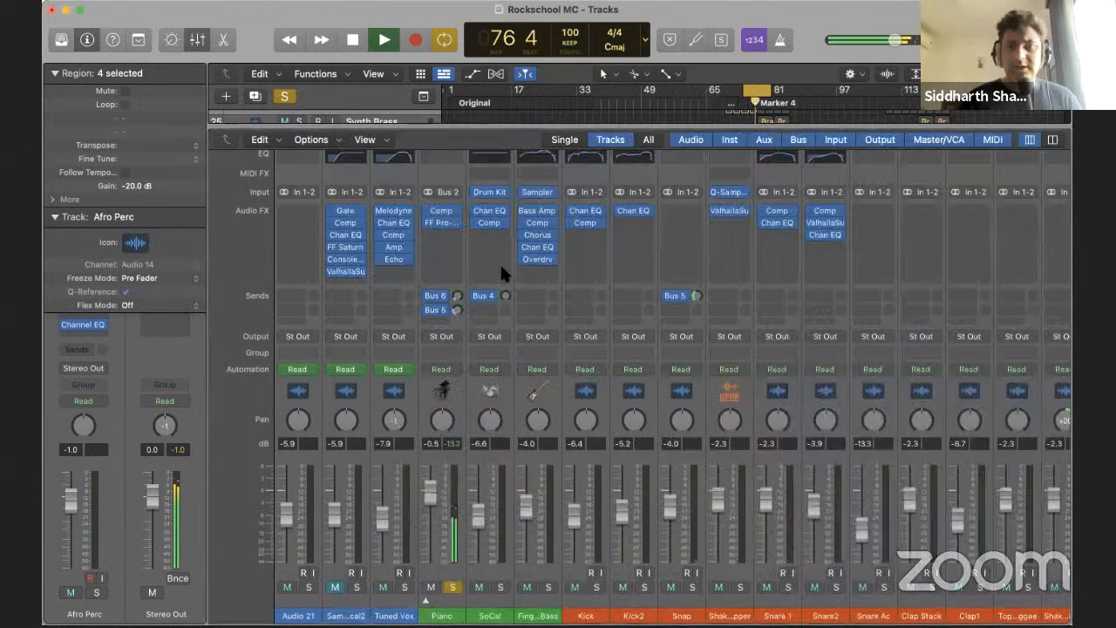
pyautogui.press('space')
pyautogui.click(440, 234)
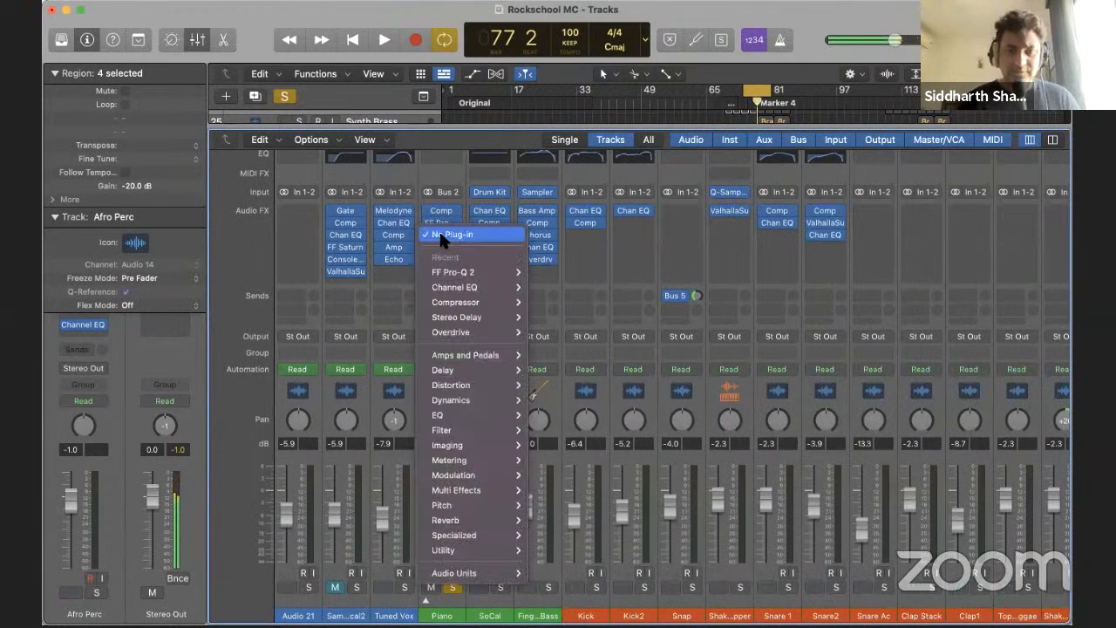
pyautogui.moveTo(470, 479)
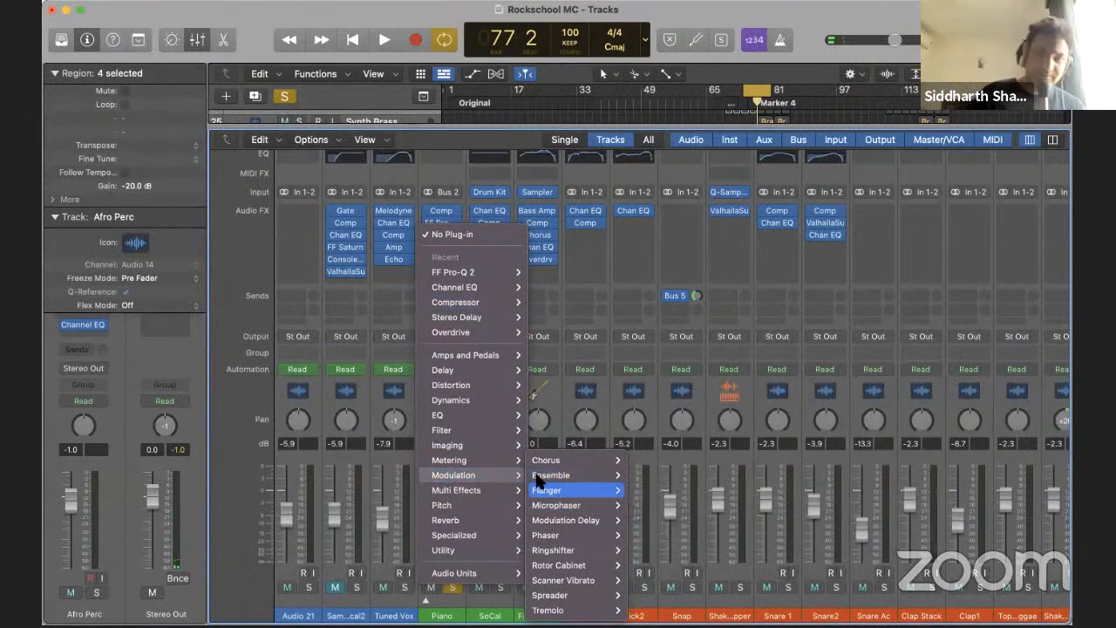
pyautogui.moveTo(479, 447)
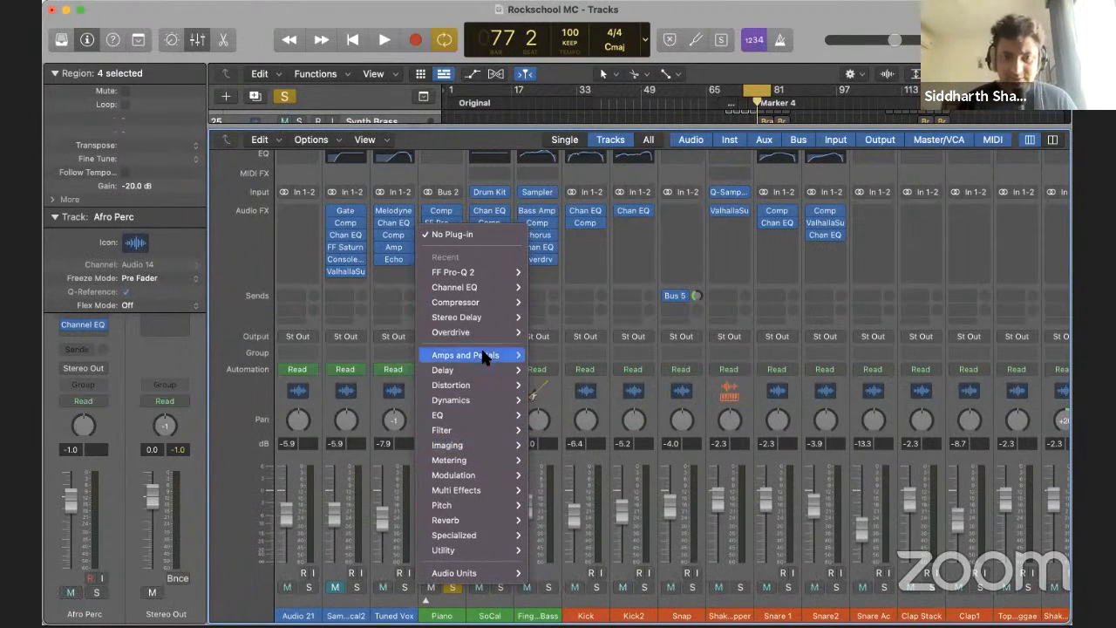
pyautogui.moveTo(474, 573)
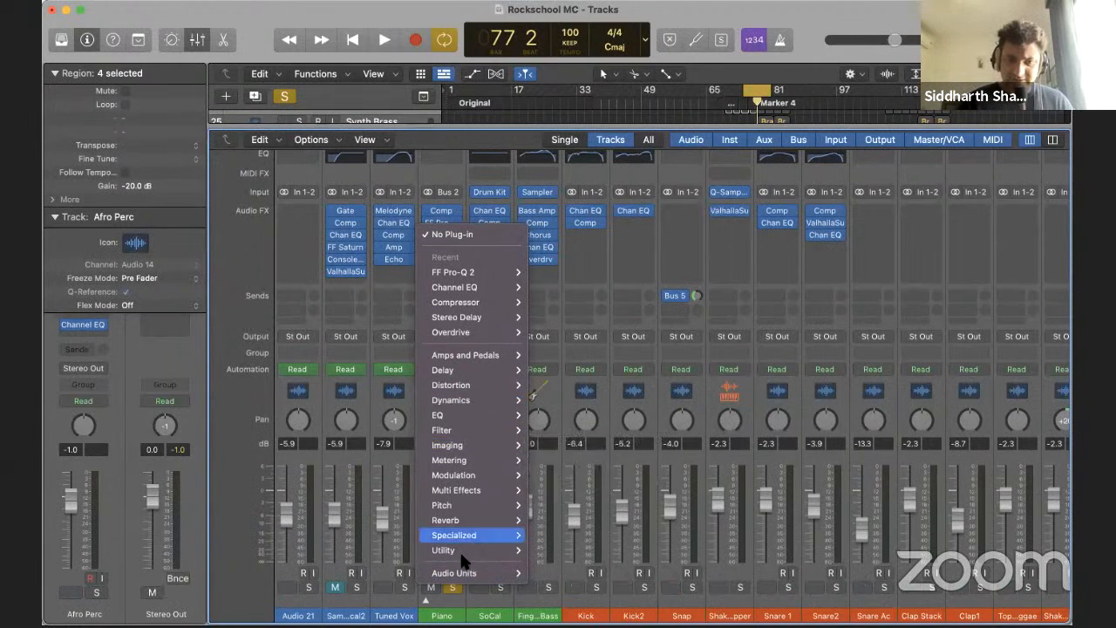
pyautogui.moveTo(582, 506)
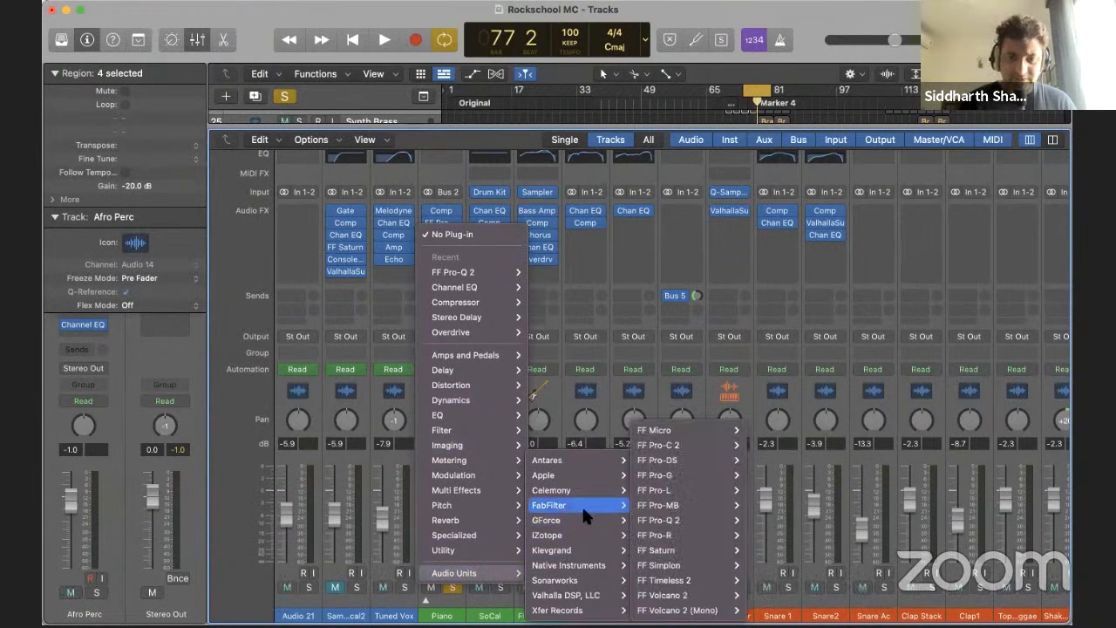
pyautogui.moveTo(710, 503)
pyautogui.click(763, 505)
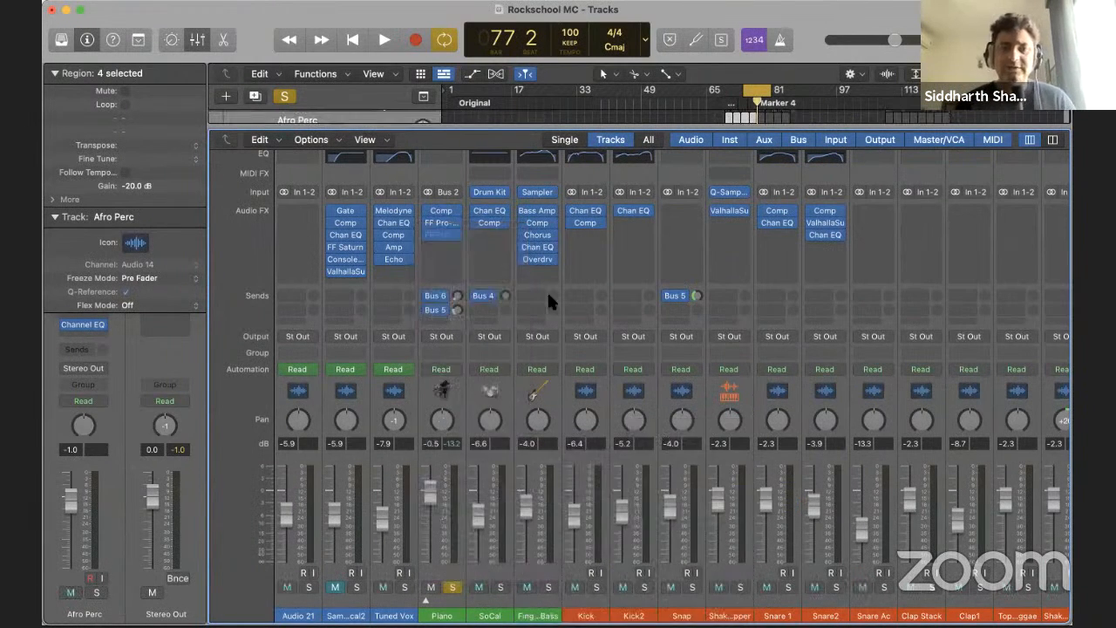
pyautogui.press('space')
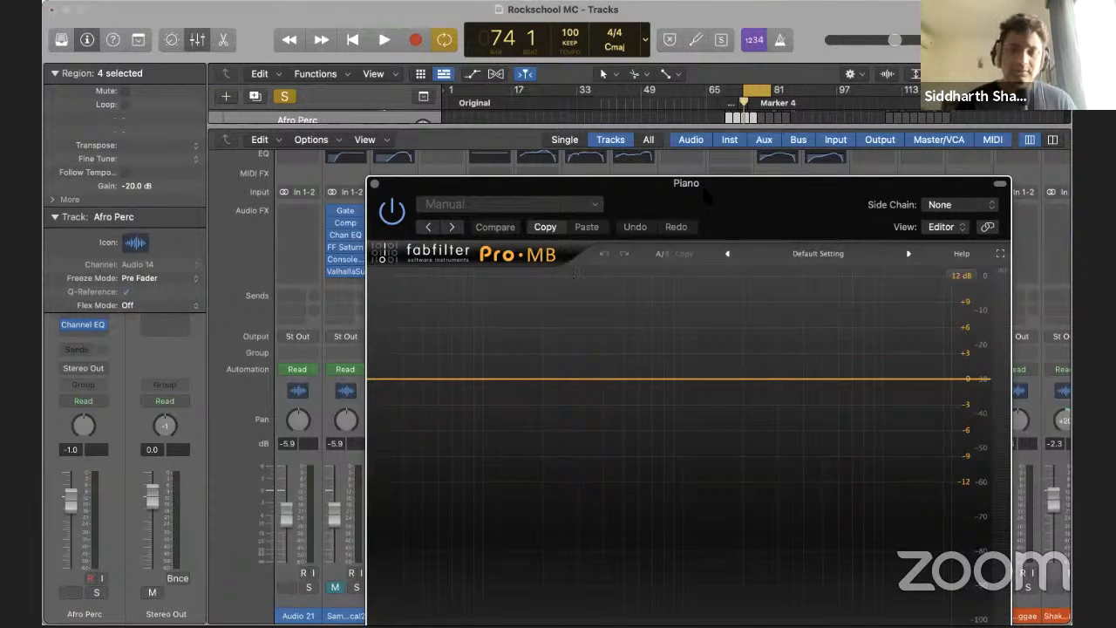
pyautogui.moveTo(701, 182); pyautogui.dragTo(705, 8)
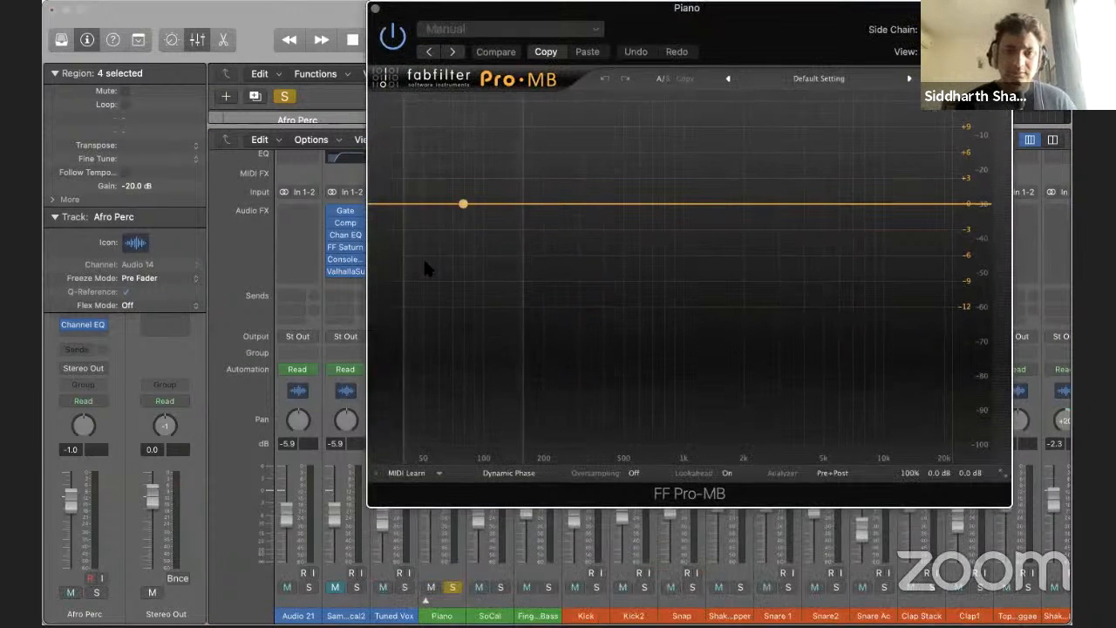
pyautogui.moveTo(395, 494); pyautogui.dragTo(396, 579)
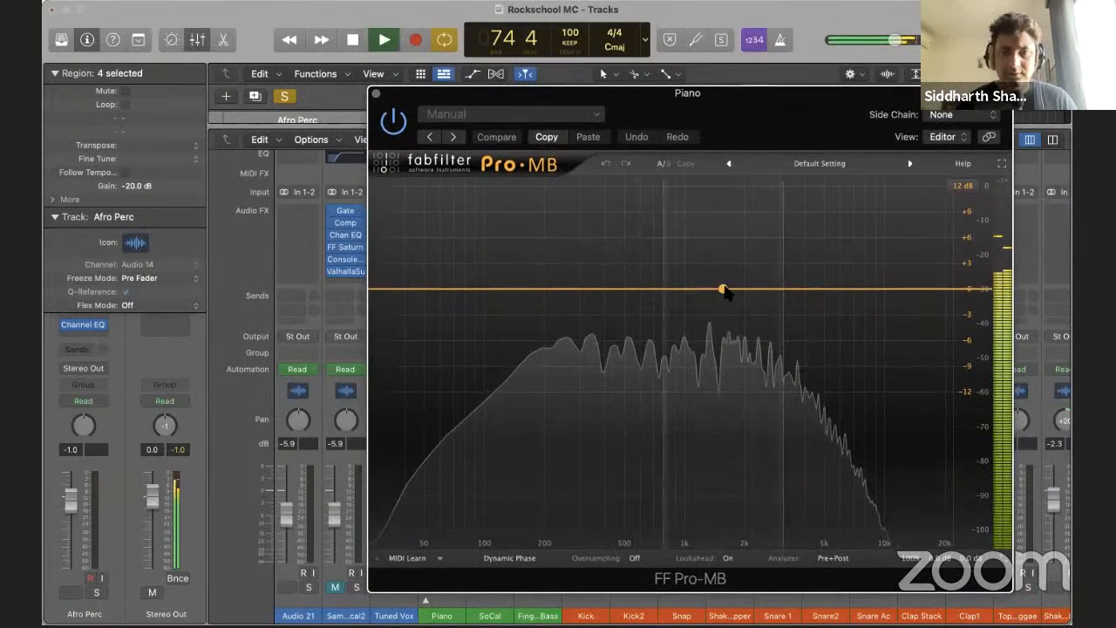
# Add a compression band near 1.5 kHz, lower its level about 2 dB, set its threshold to about -37 dB and lengthen the release
pyautogui.moveTo(723, 288); pyautogui.dragTo(729, 224)
pyautogui.moveTo(681, 184)
pyautogui.mouseDown()
pyautogui.moveTo(722, 179)
pyautogui.moveTo(660, 193)
pyautogui.moveTo(678, 188)
pyautogui.mouseUp()
pyautogui.moveTo(722, 227); pyautogui.dragTo(721, 303)
pyautogui.moveTo(580, 510); pyautogui.dragTo(577, 527)
pyautogui.moveTo(710, 454); pyautogui.dragTo(781, 369)
pyautogui.moveTo(595, 451); pyautogui.dragTo(575, 447)
pyautogui.press('space')
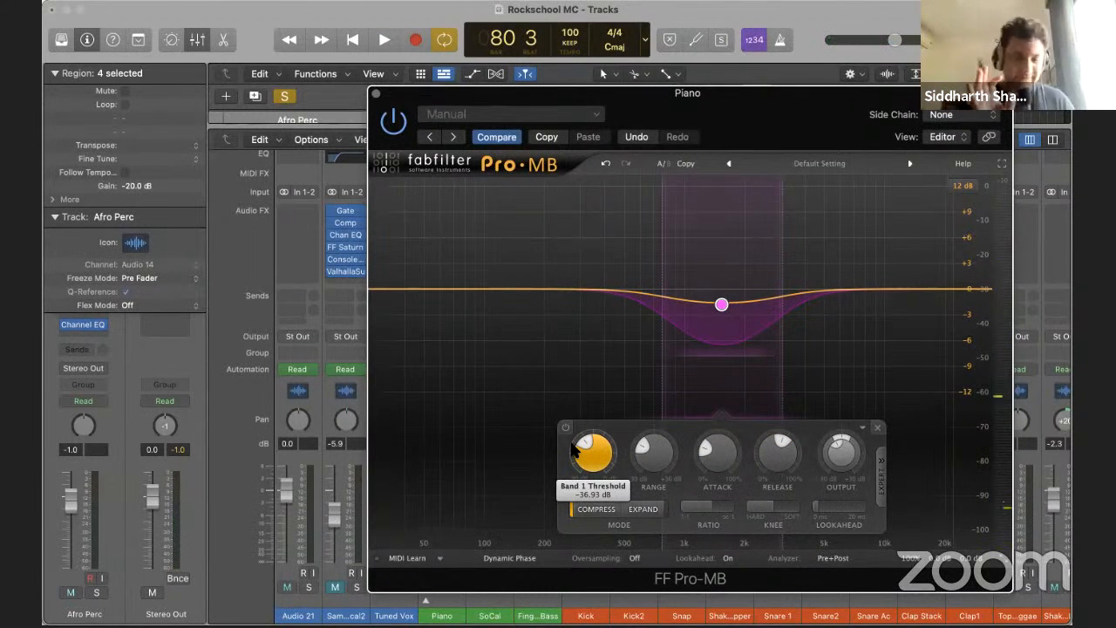
pyautogui.press('space')
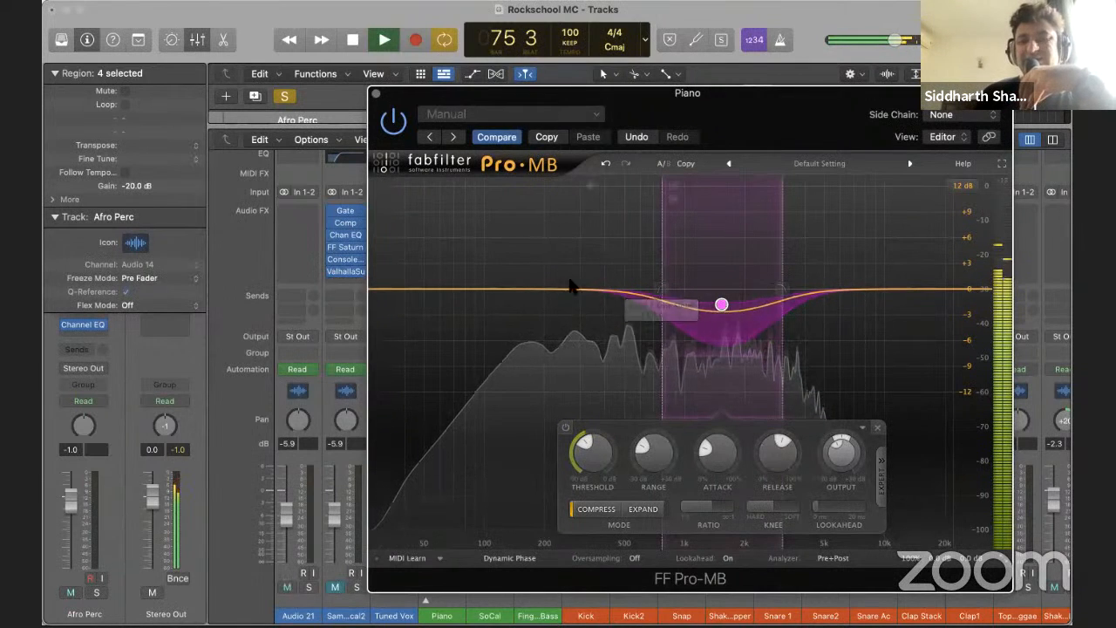
# Add a low band covering everything below about 250 Hz at -3.50 dB, with a lower threshold, minimum attack and maximum release
pyautogui.moveTo(533, 288); pyautogui.dragTo(532, 237)
pyautogui.moveTo(486, 188); pyautogui.dragTo(460, 186)
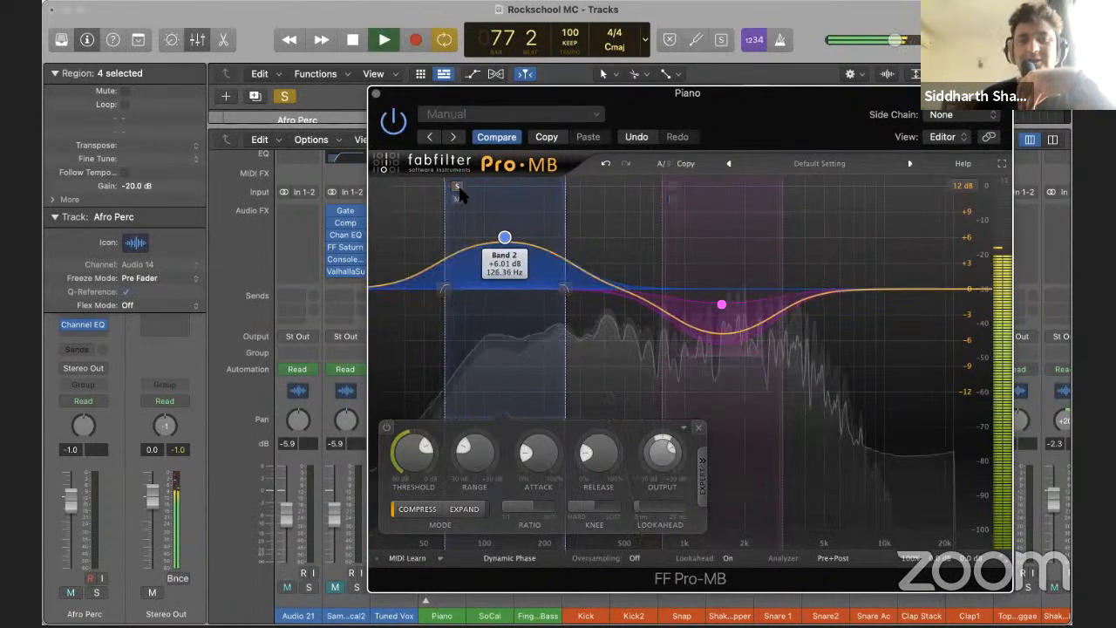
pyautogui.moveTo(445, 304); pyautogui.dragTo(373, 316)
pyautogui.moveTo(467, 239); pyautogui.dragTo(468, 321)
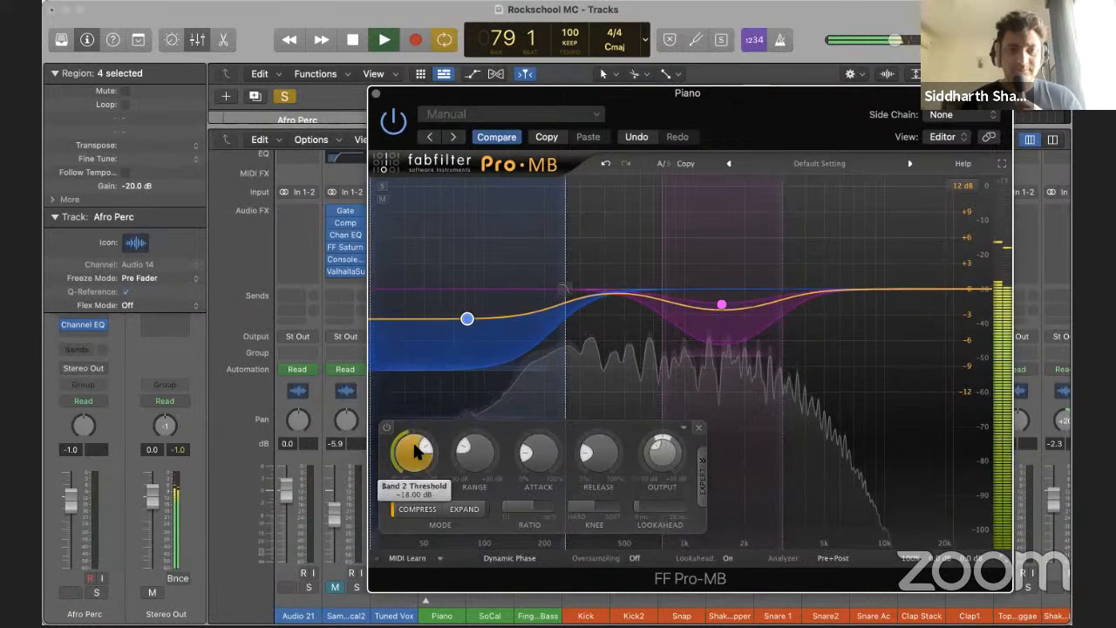
pyautogui.moveTo(407, 470); pyautogui.dragTo(414, 515)
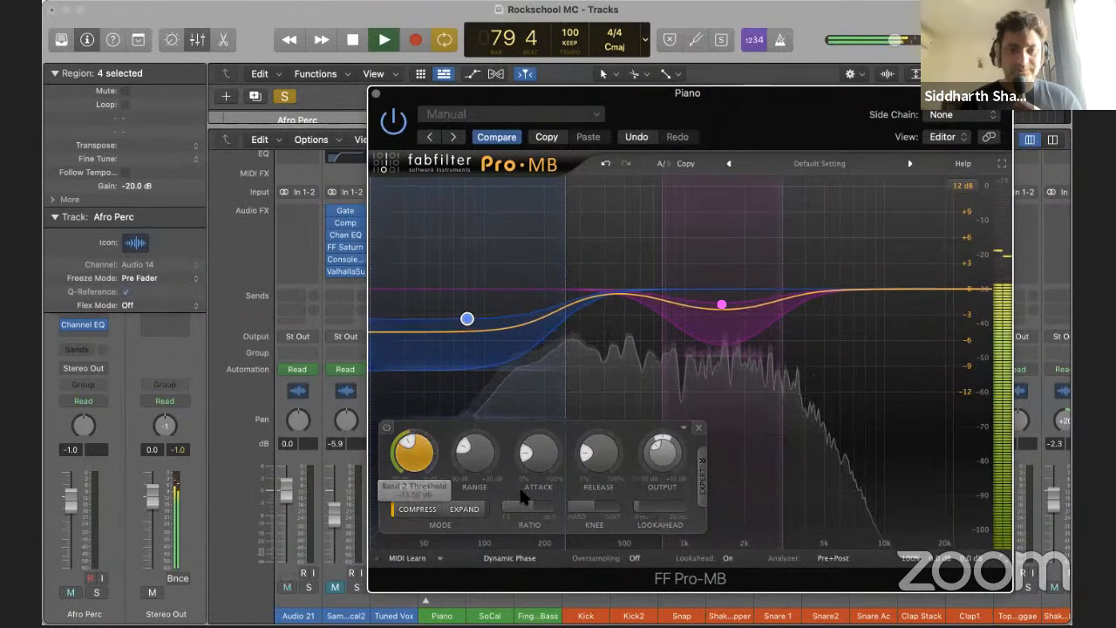
pyautogui.moveTo(538, 455); pyautogui.dragTo(535, 495)
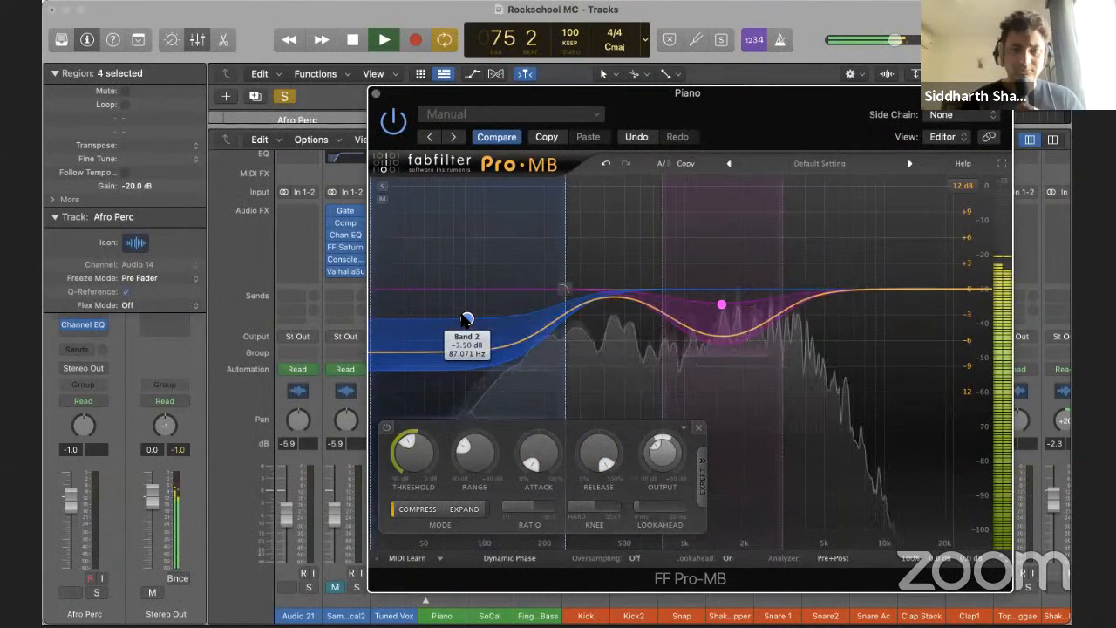
# Add a band near 400 Hz lowered about 3 dB and a top band above about 4 kHz raised 3.58 dB
pyautogui.moveTo(613, 297)
pyautogui.mouseDown()
pyautogui.moveTo(607, 235)
pyautogui.moveTo(608, 313)
pyautogui.mouseUp()
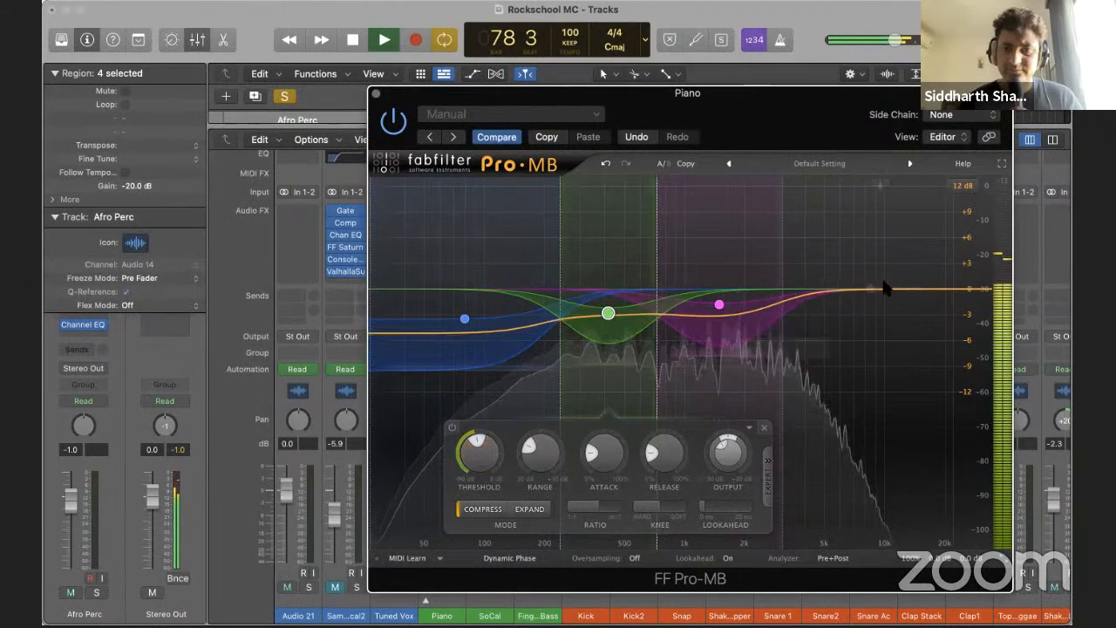
pyautogui.click(841, 289)
pyautogui.moveTo(839, 262); pyautogui.dragTo(840, 249)
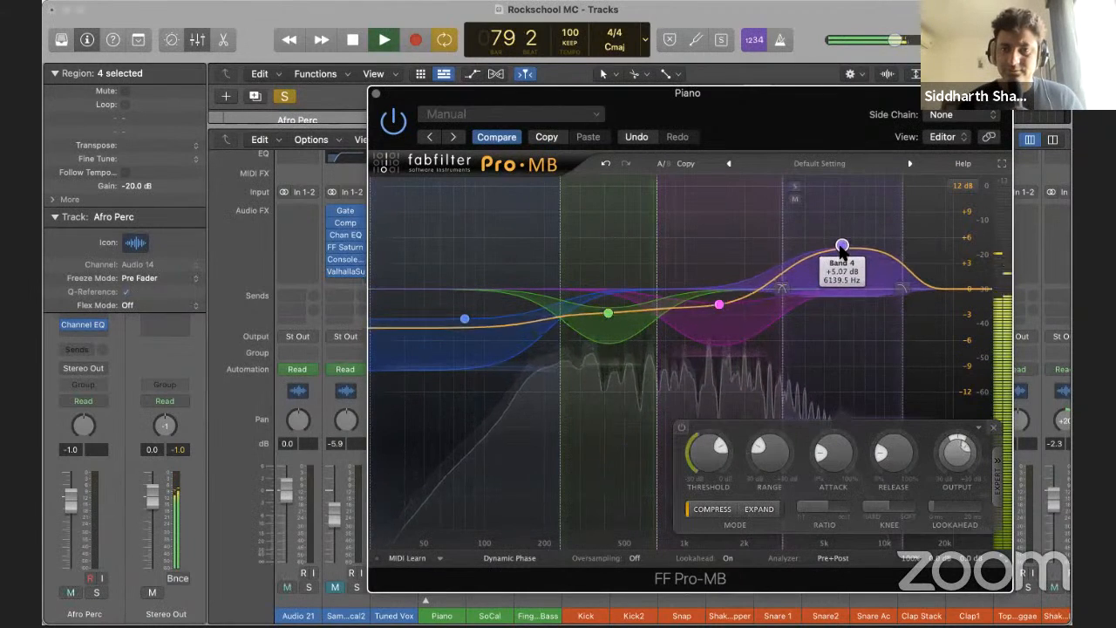
pyautogui.click(779, 188)
pyautogui.moveTo(780, 191); pyautogui.dragTo(820, 183)
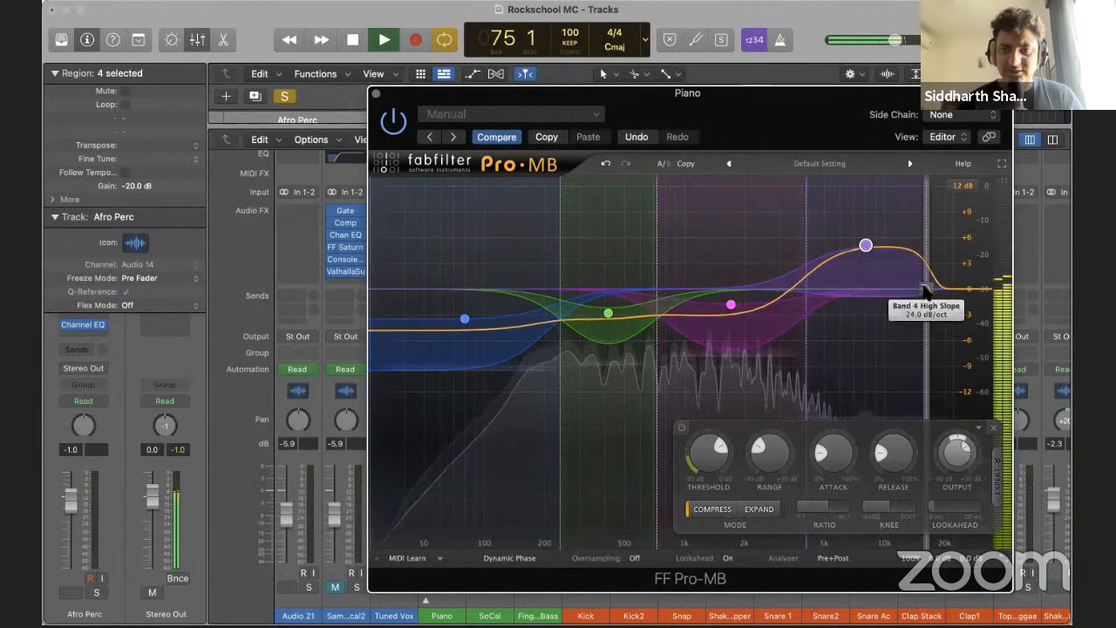
pyautogui.moveTo(928, 297); pyautogui.dragTo(1022, 285)
pyautogui.moveTo(898, 245); pyautogui.dragTo(898, 258)
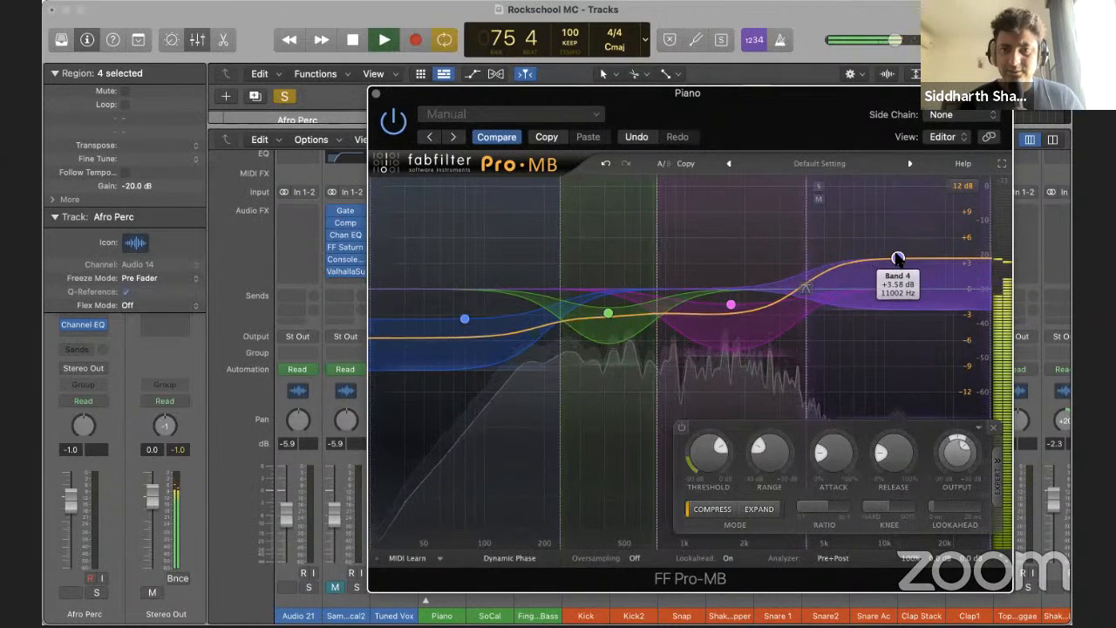
# Set the top band's threshold to about -45 dB, slow its attack and release, and reduce its compression range
pyautogui.moveTo(702, 492); pyautogui.dragTo(703, 516)
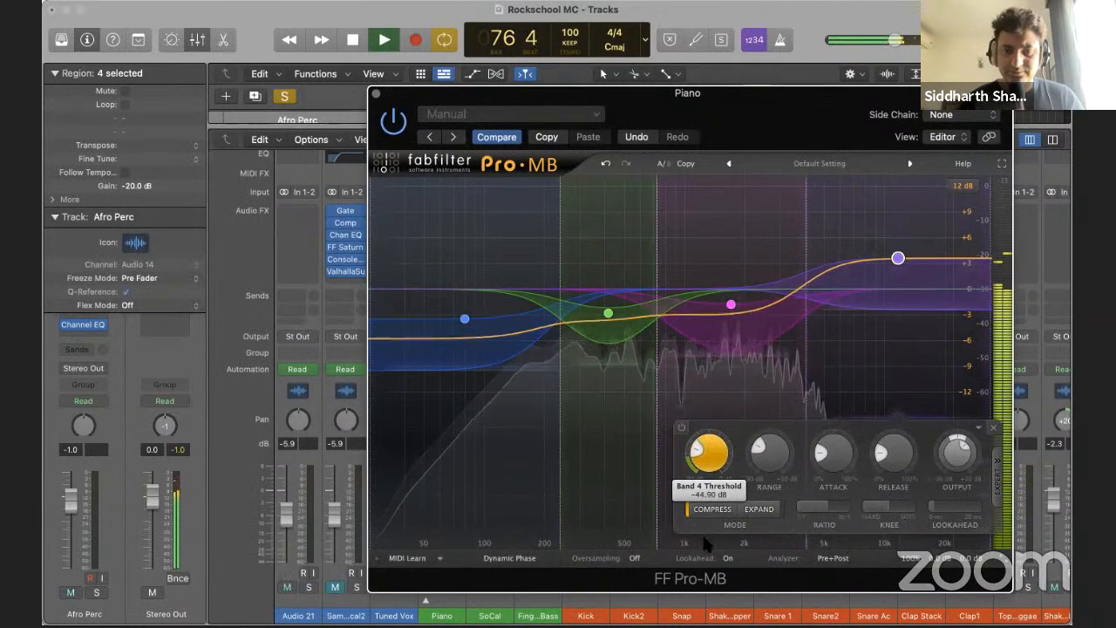
pyautogui.moveTo(833, 454); pyautogui.dragTo(828, 405)
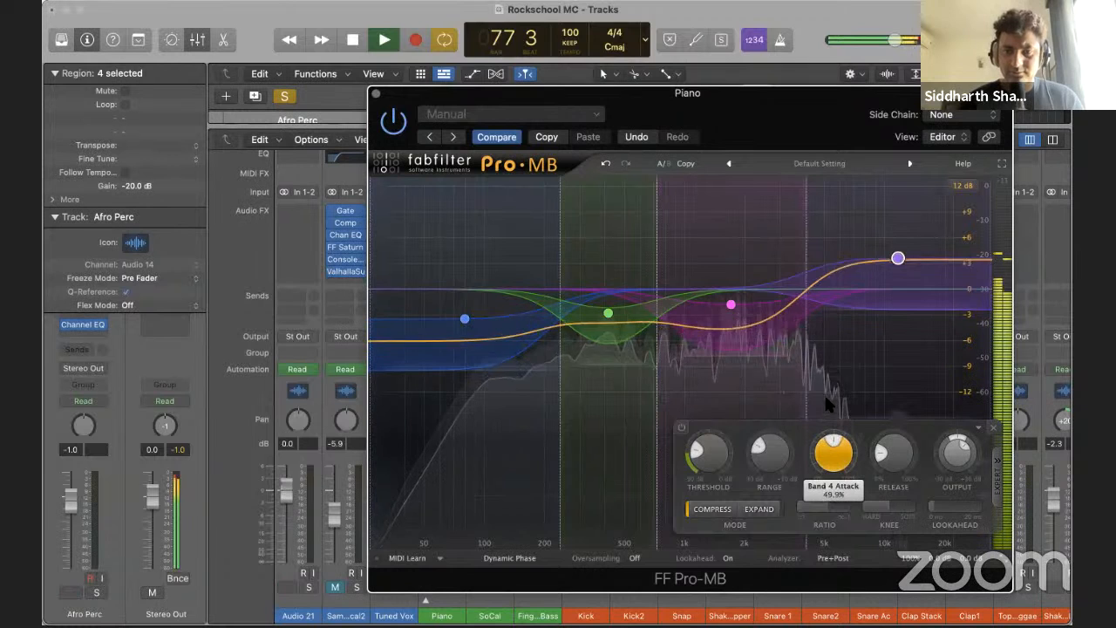
pyautogui.moveTo(893, 453); pyautogui.dragTo(887, 422)
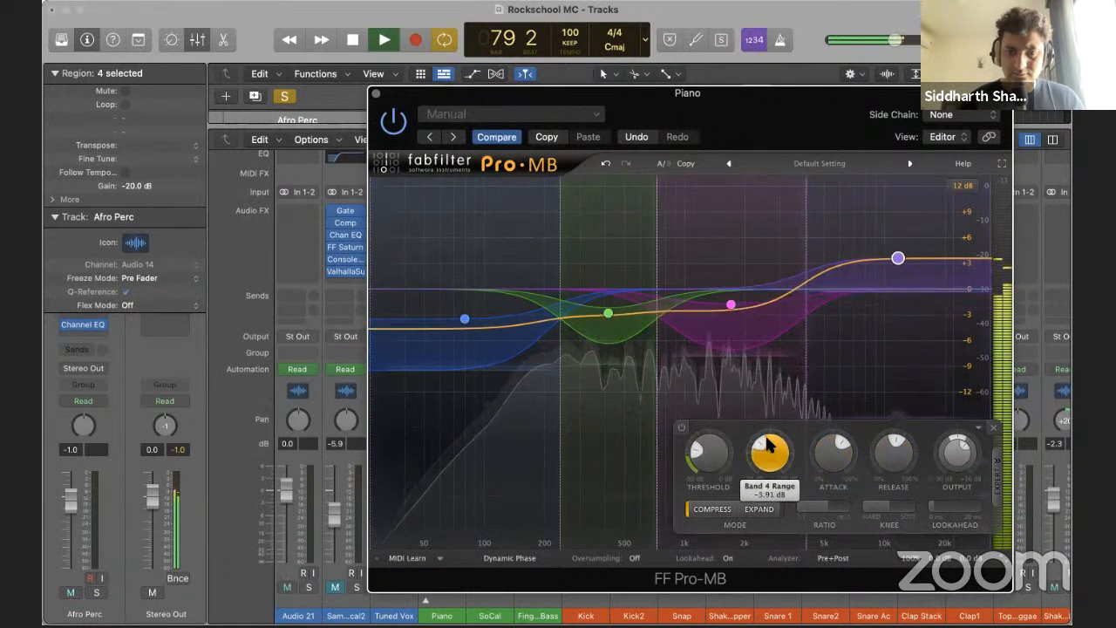
pyautogui.moveTo(767, 445); pyautogui.dragTo(768, 425)
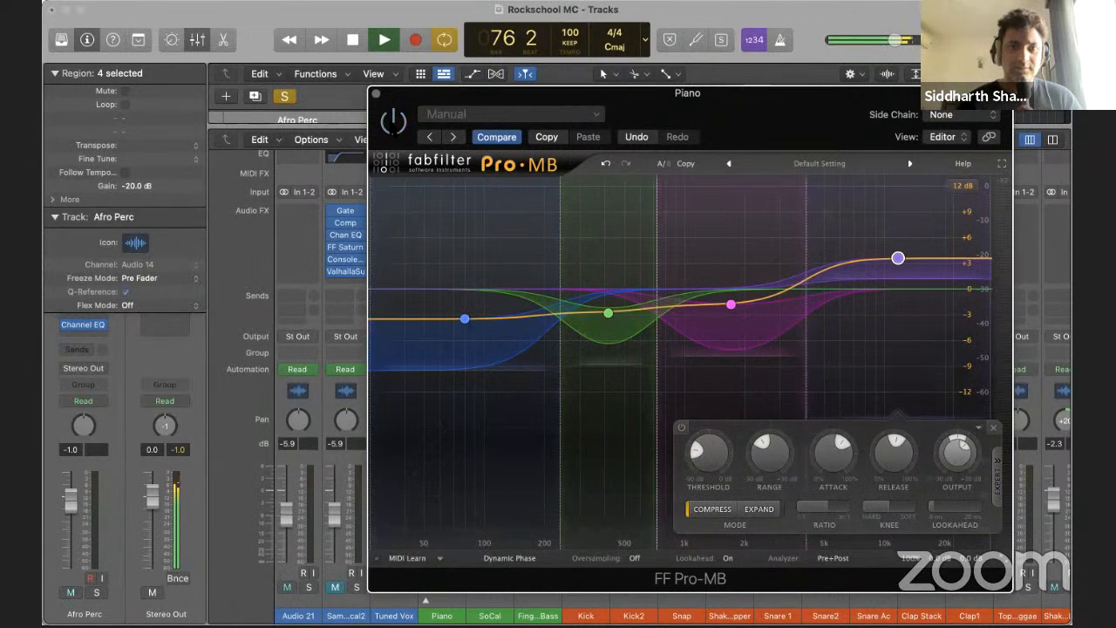
# Compare the piano with Pro-MB bypassed, solo the finger bass alongside it, and recheck the multiband settings
pyautogui.click(395, 123)
pyautogui.click(376, 93)
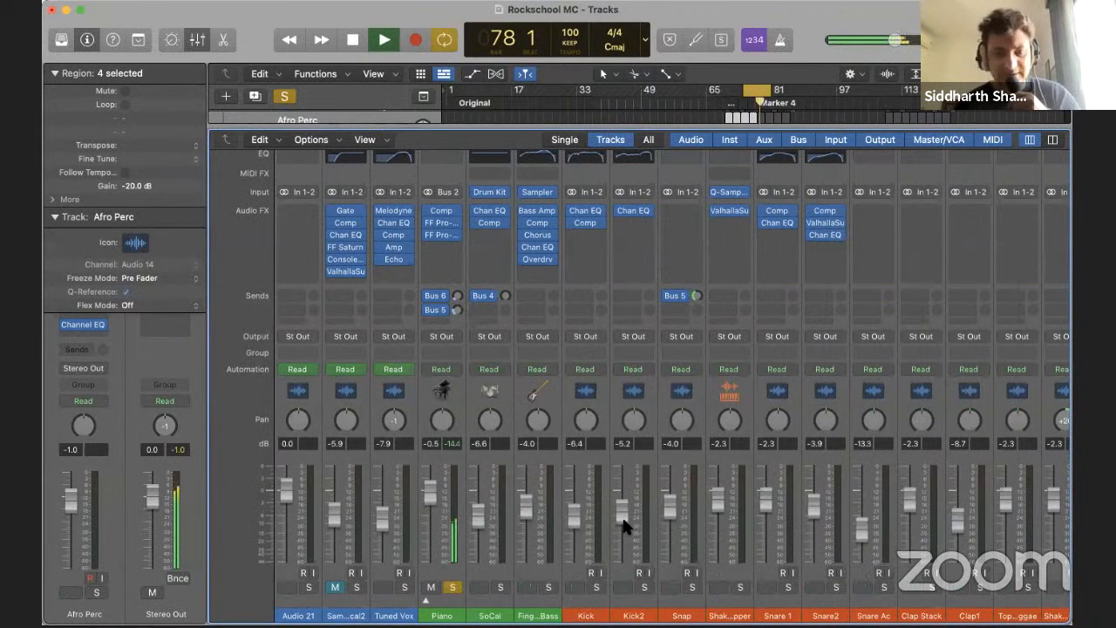
pyautogui.click(548, 586)
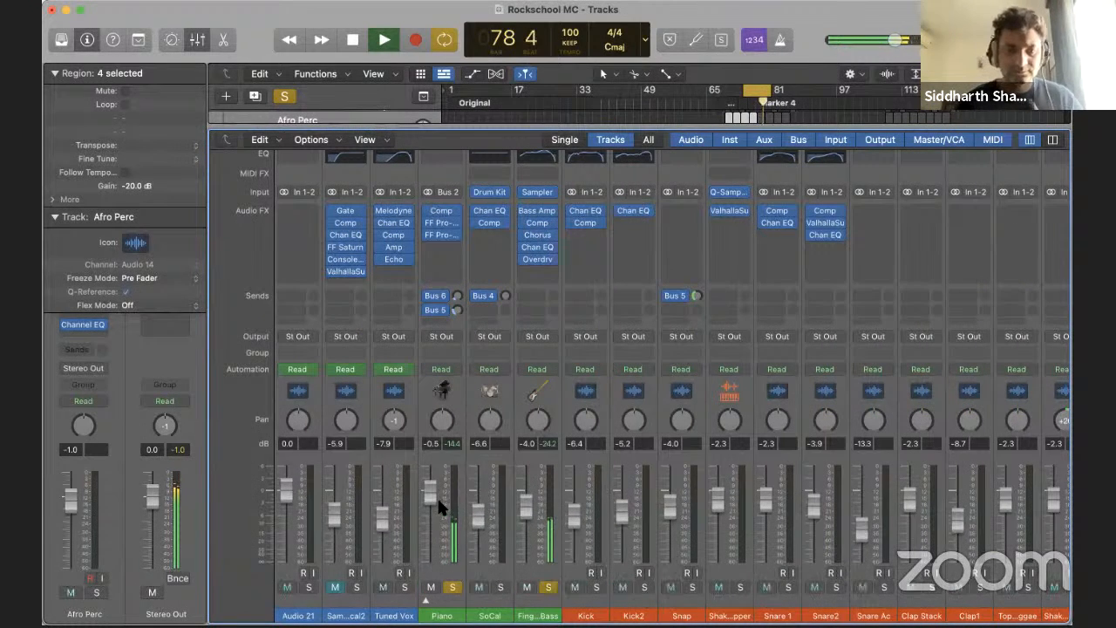
pyautogui.click(439, 224)
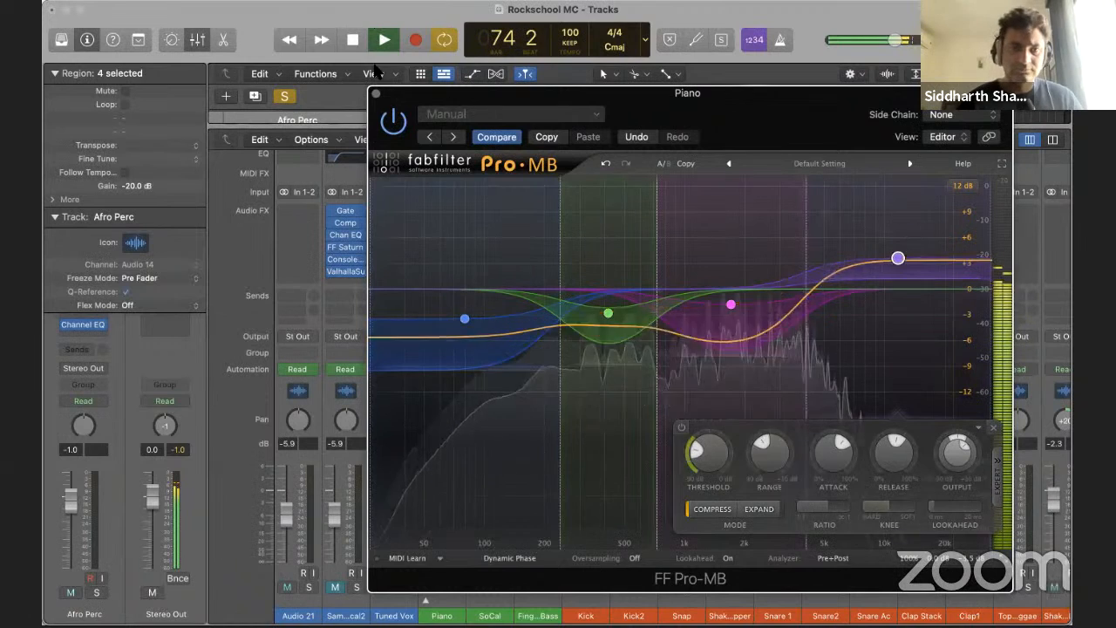
pyautogui.click(376, 93)
# Add both kicks, the snap, the shaker and the snares to the soloed piano and bass
pyautogui.hscroll(2, 519, 524)
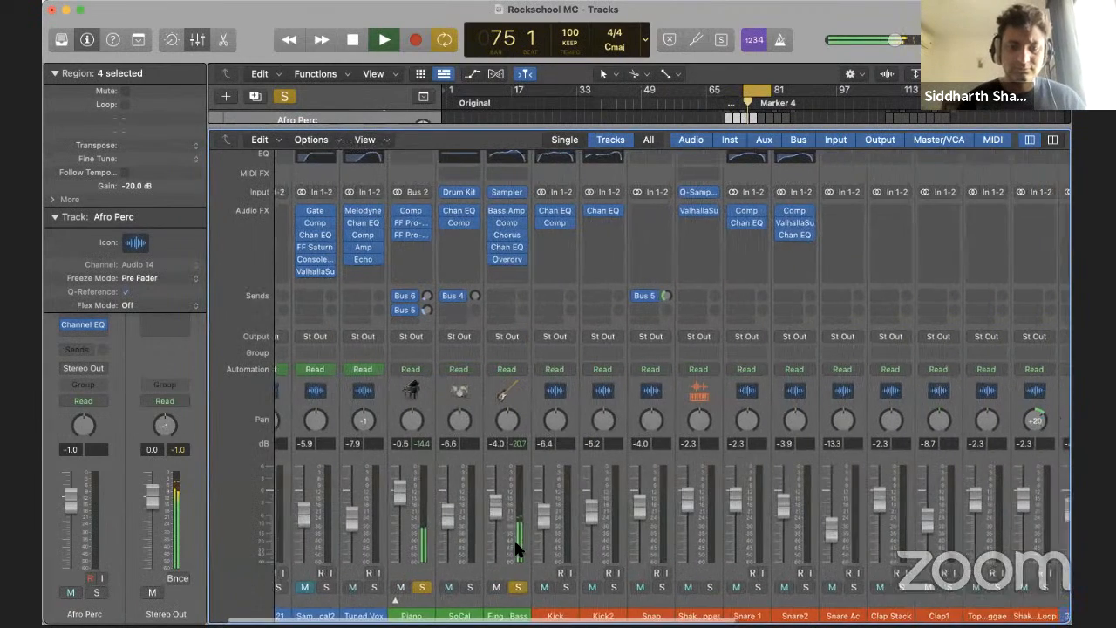
pyautogui.click(558, 586)
pyautogui.click(603, 587)
pyautogui.click(653, 587)
pyautogui.click(700, 586)
pyautogui.click(748, 587)
pyautogui.hscroll(3, 310, 495)
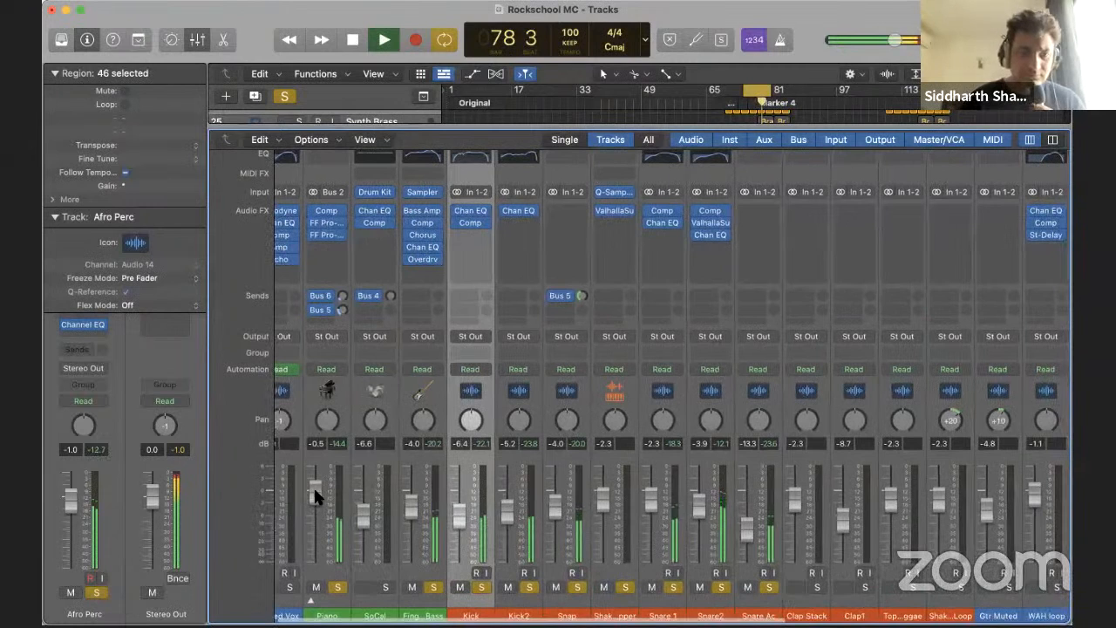
# Set the output level of the piano's Pro-MB to about -0.9 dB and close the plug-in
pyautogui.click(326, 238)
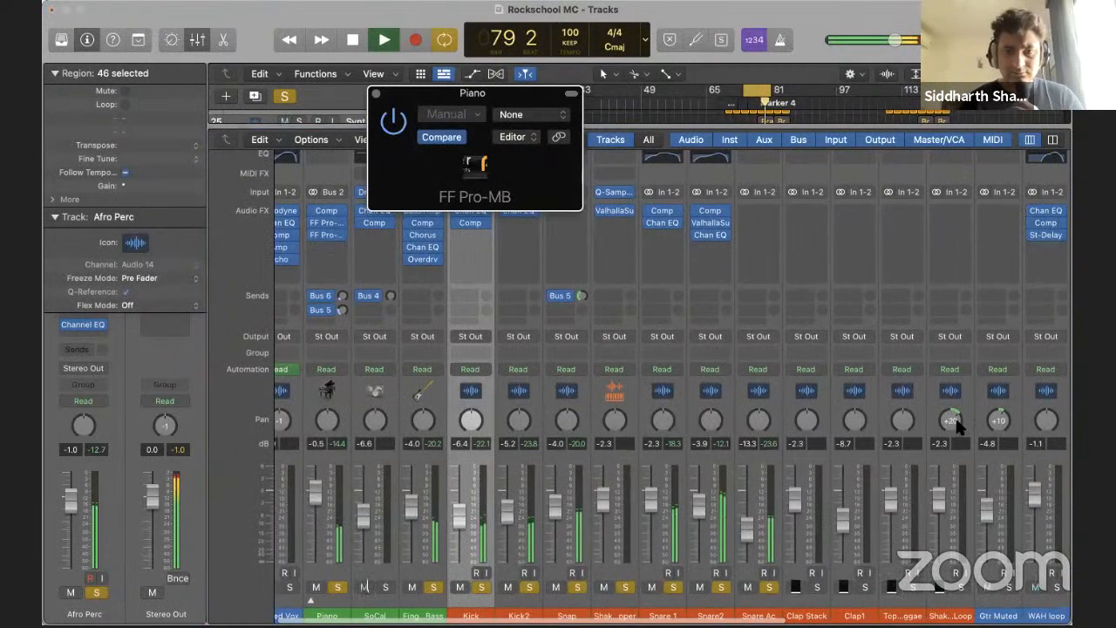
pyautogui.moveTo(968, 533)
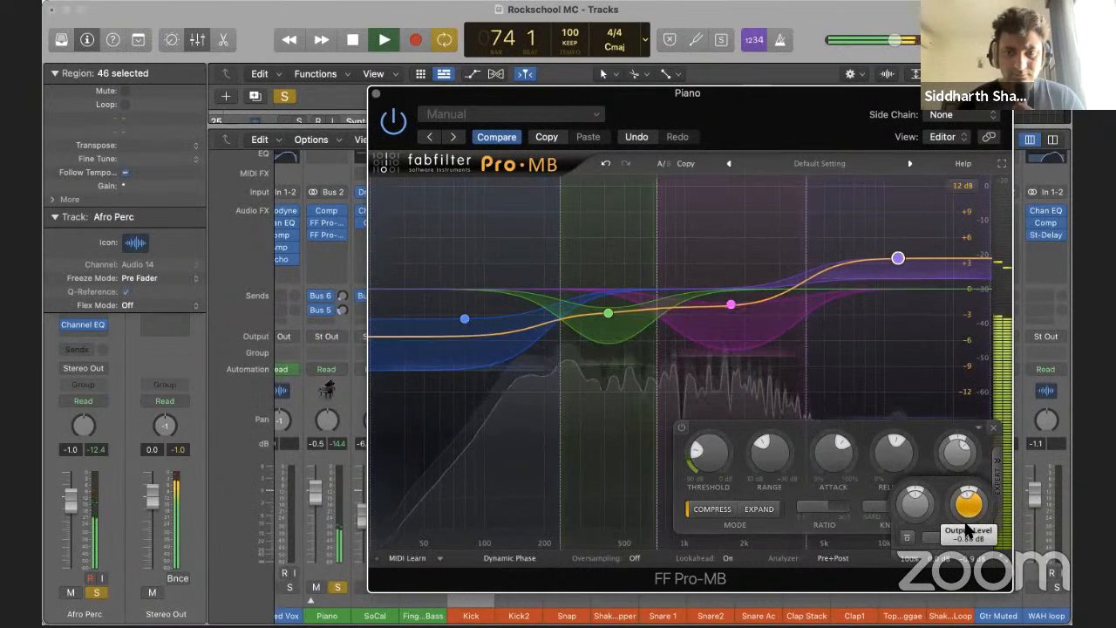
pyautogui.click(376, 93)
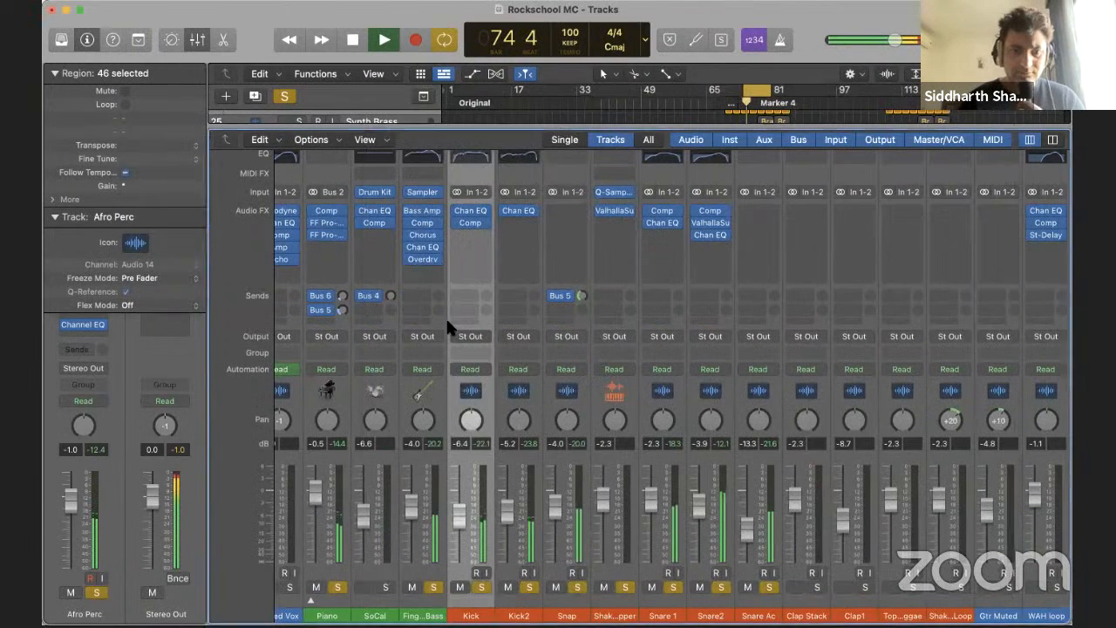
# Insert a stereo FabFilter Pro-DS in the piano channel's next free effect slot
pyautogui.click(321, 246)
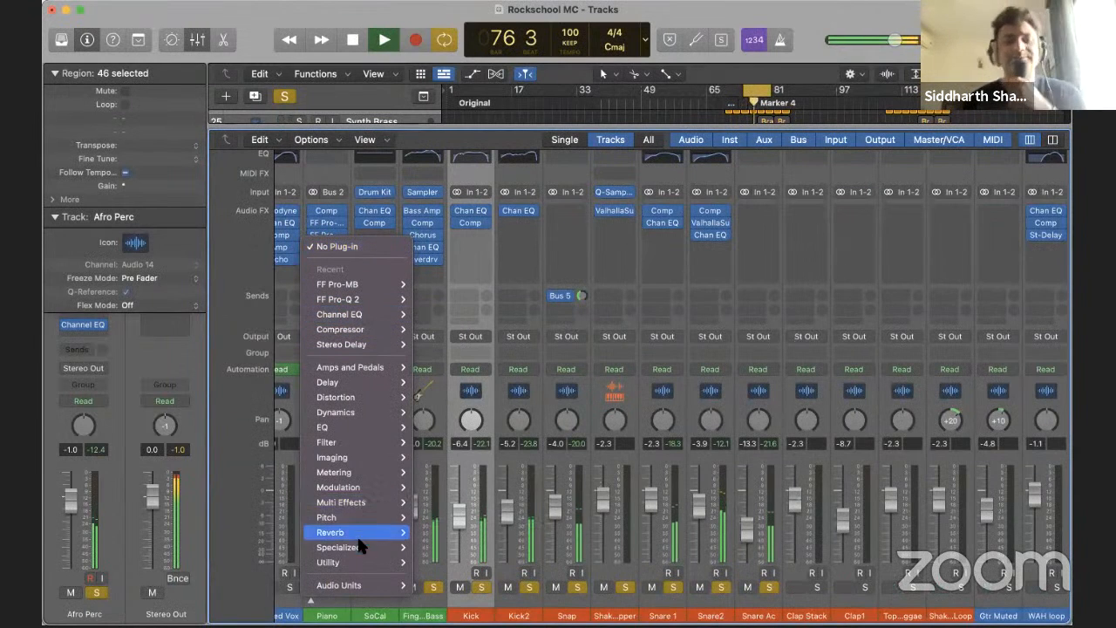
pyautogui.moveTo(358, 585)
pyautogui.moveTo(440, 502)
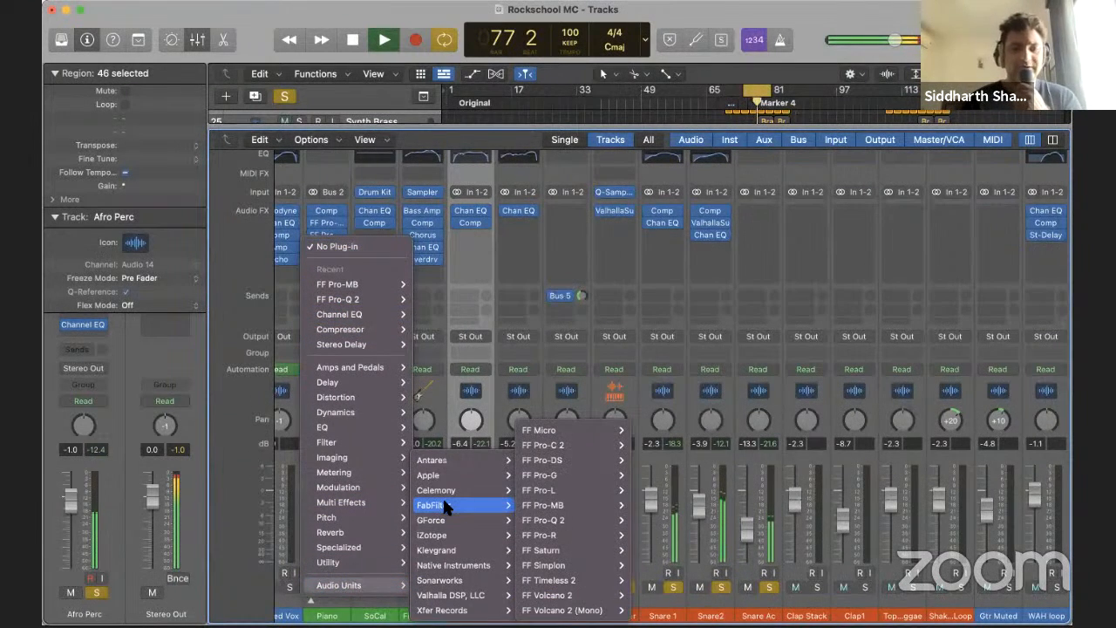
pyautogui.moveTo(584, 447)
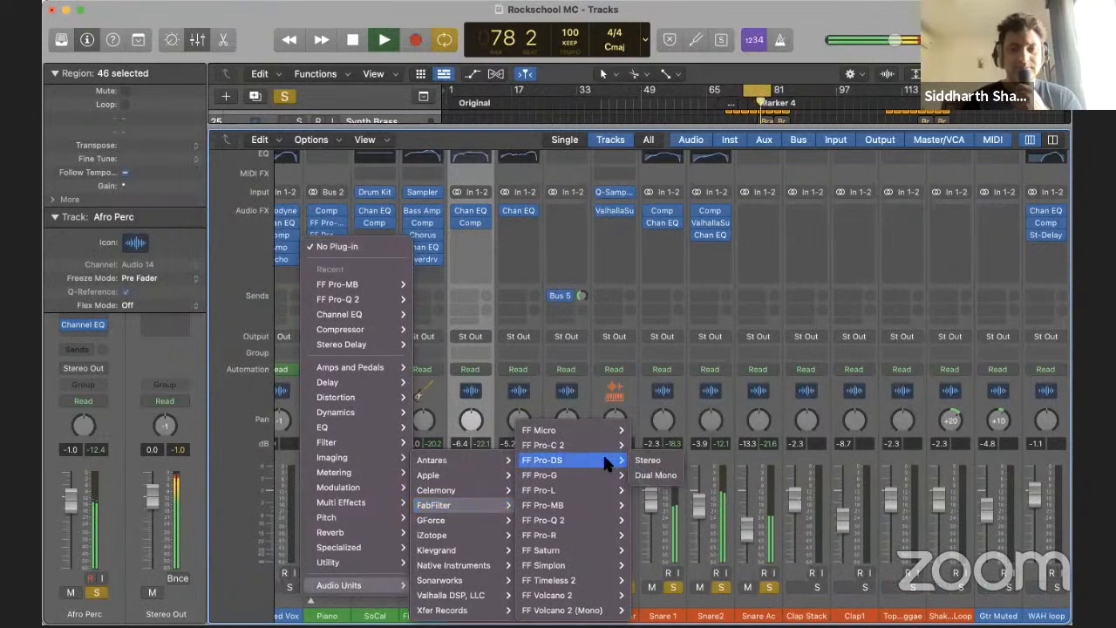
pyautogui.click(650, 457)
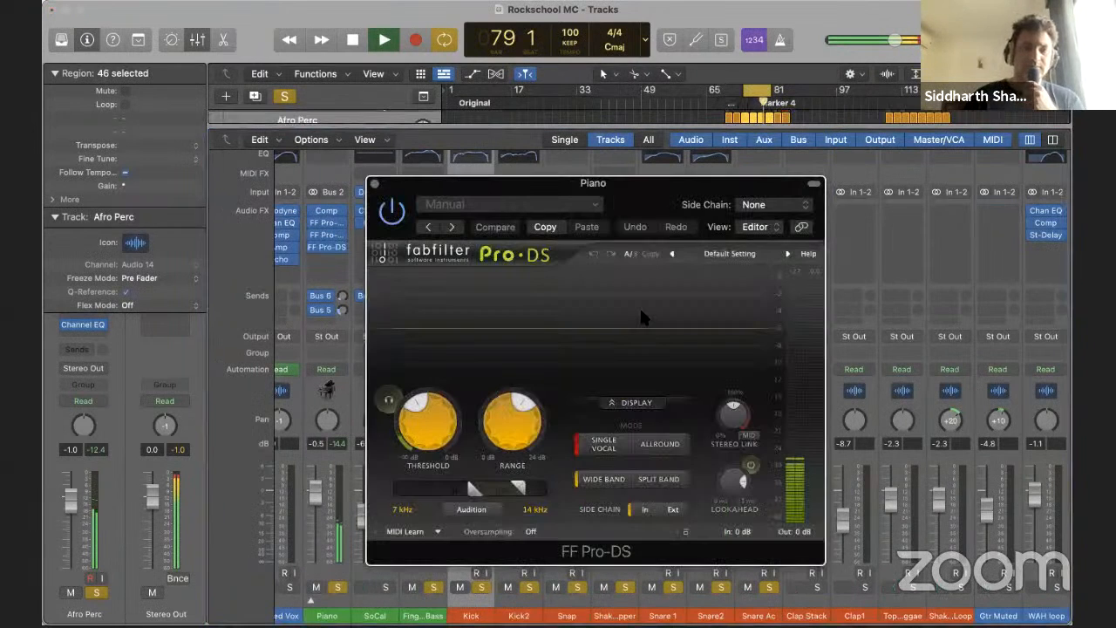
# Set the piano Pro-DS threshold to about -74 dB and its range to about 4 dB during playback
pyautogui.press('space')
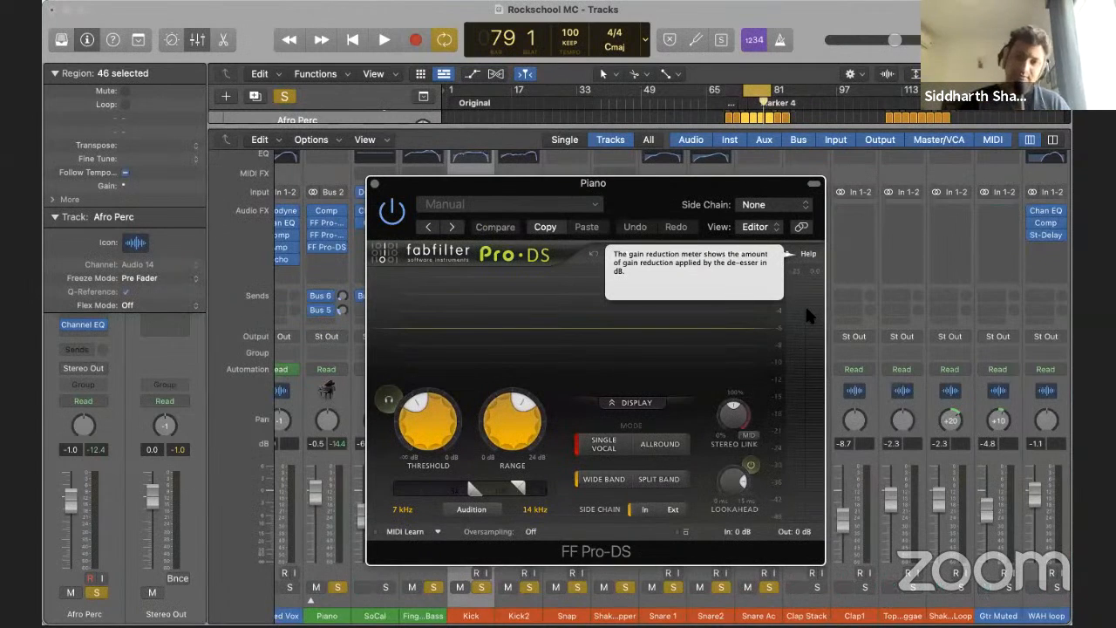
pyautogui.press('space')
pyautogui.click(337, 589)
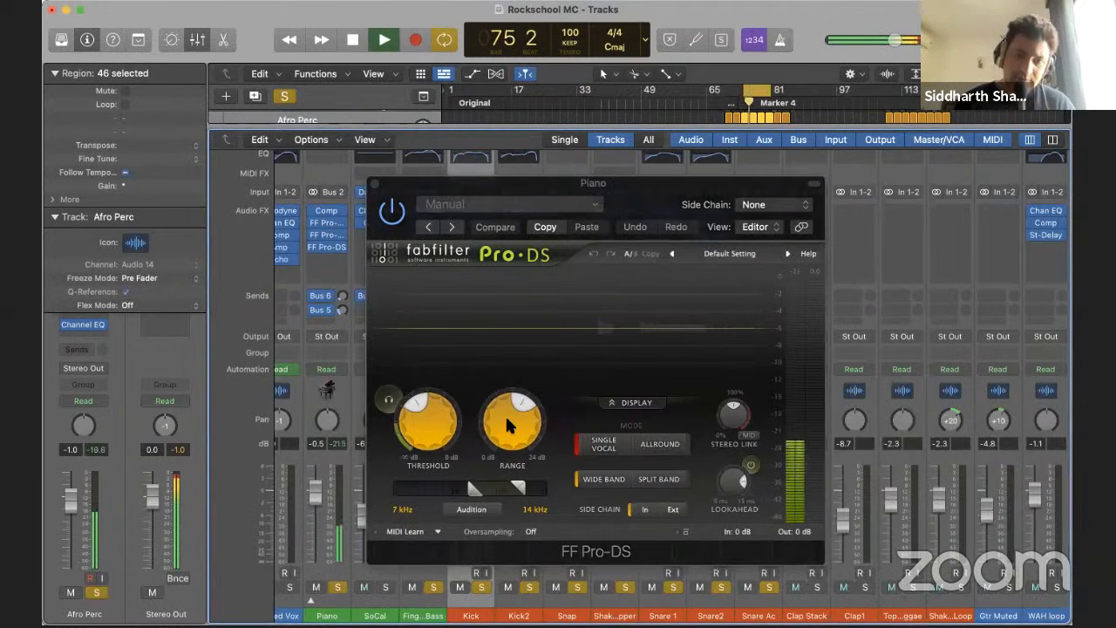
pyautogui.click(419, 432)
pyautogui.scroll(-10, 420, 432)
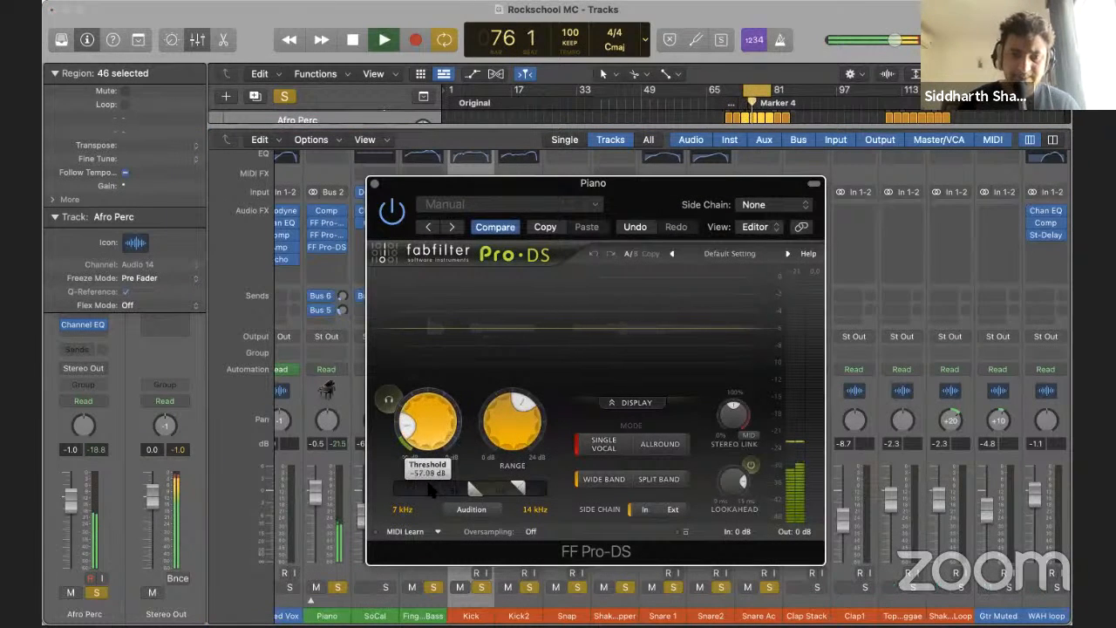
pyautogui.moveTo(423, 427); pyautogui.dragTo(428, 451)
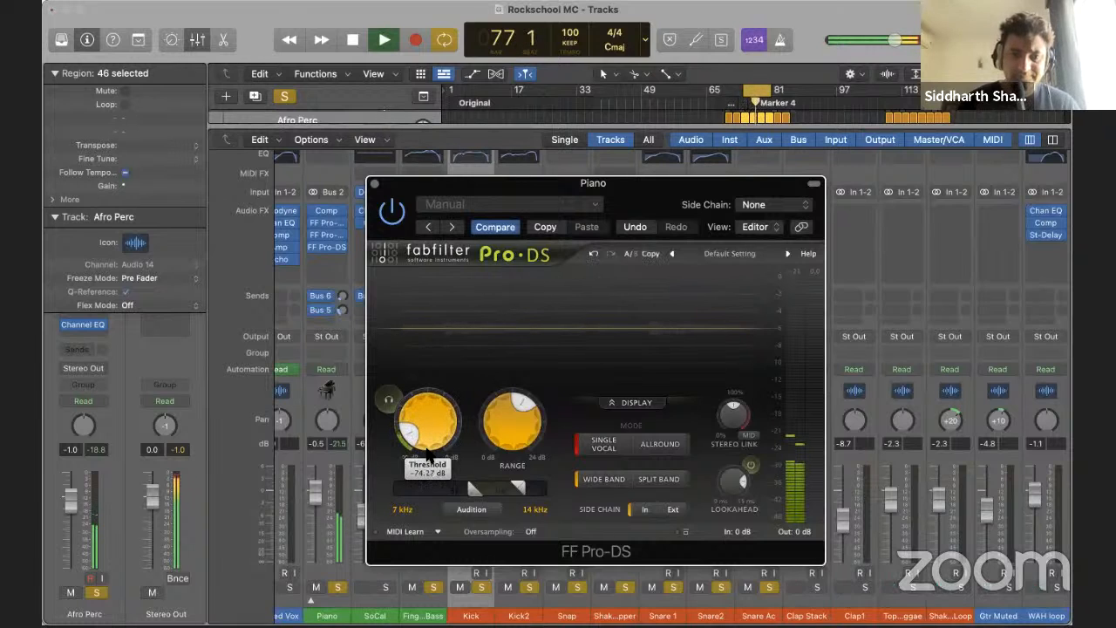
pyautogui.scroll(-2, 513, 419)
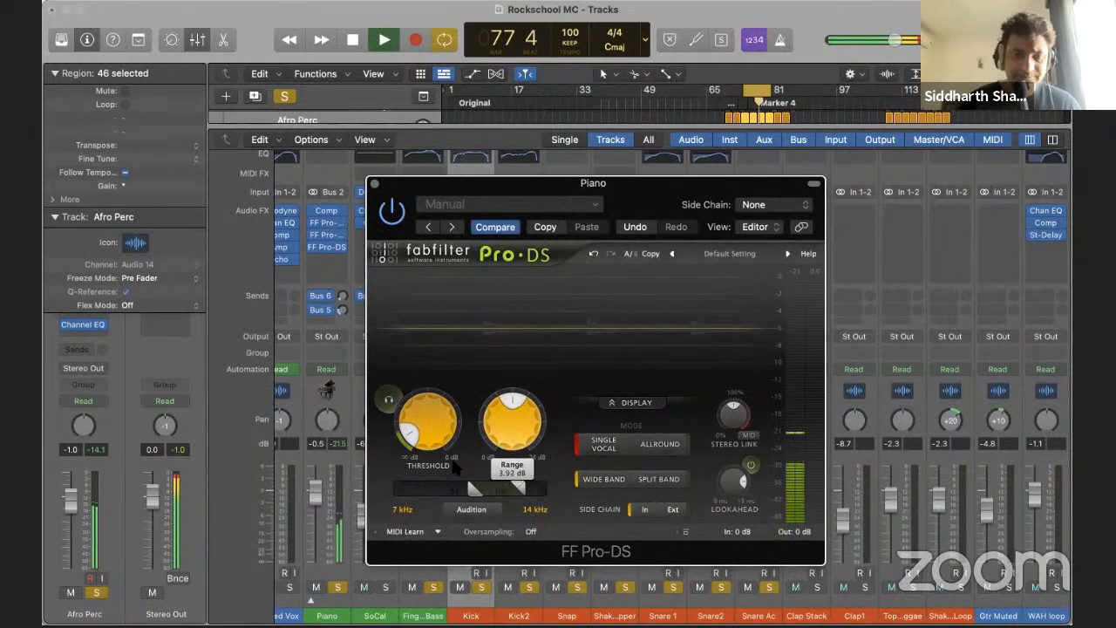
# Set the piano Pro-MB's output level to about -0.5 dB and its input level to about +2.8 dB
pyautogui.click(324, 237)
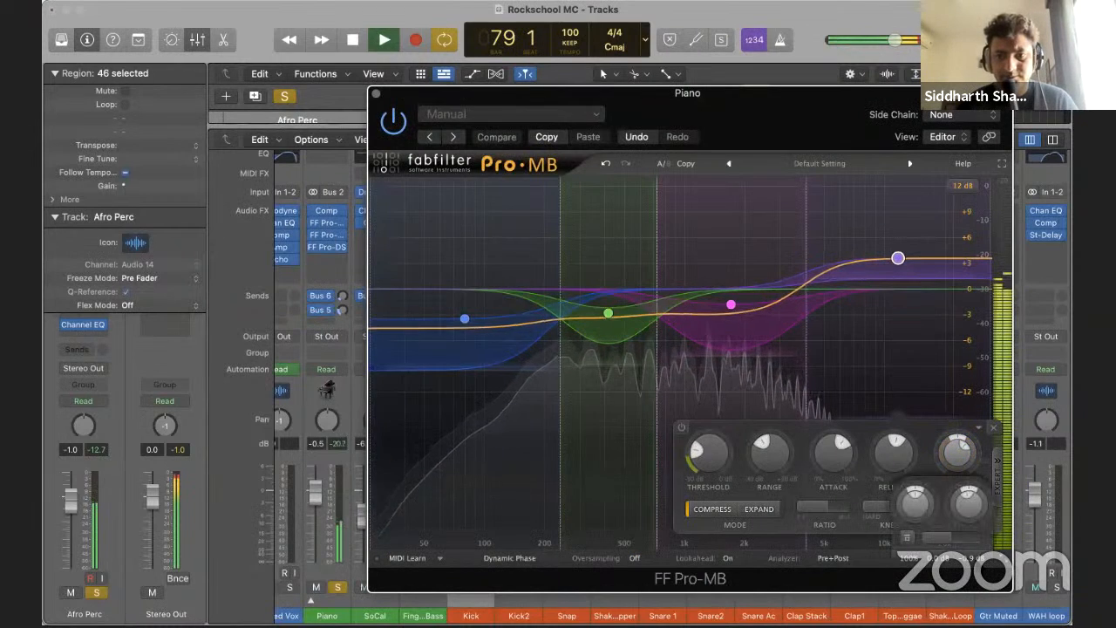
pyautogui.moveTo(968, 506); pyautogui.dragTo(968, 501)
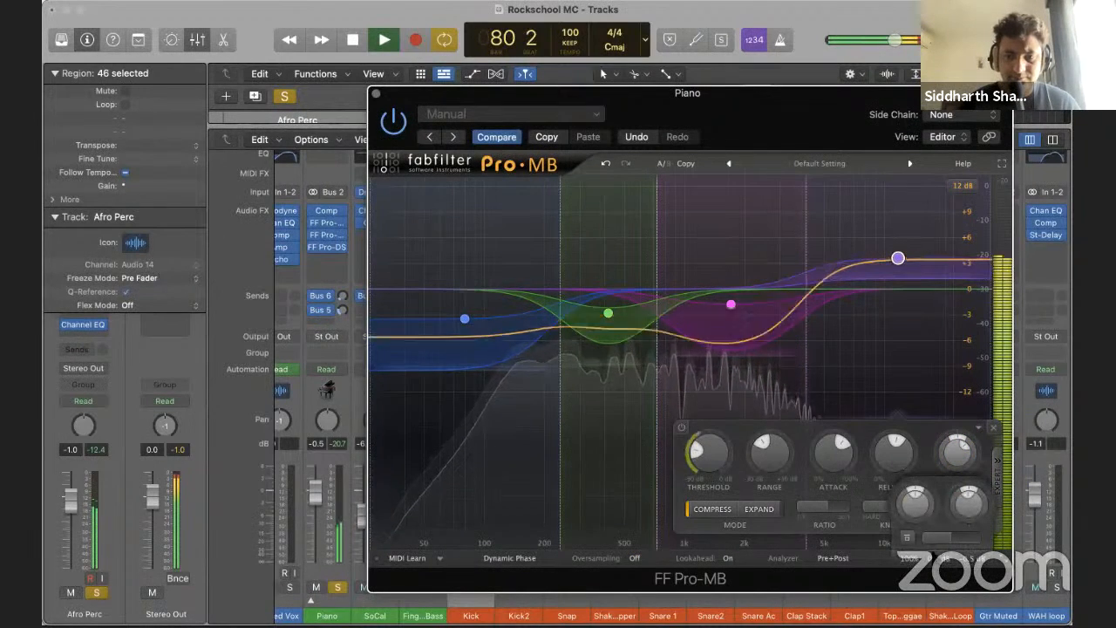
pyautogui.moveTo(926, 521); pyautogui.dragTo(927, 516)
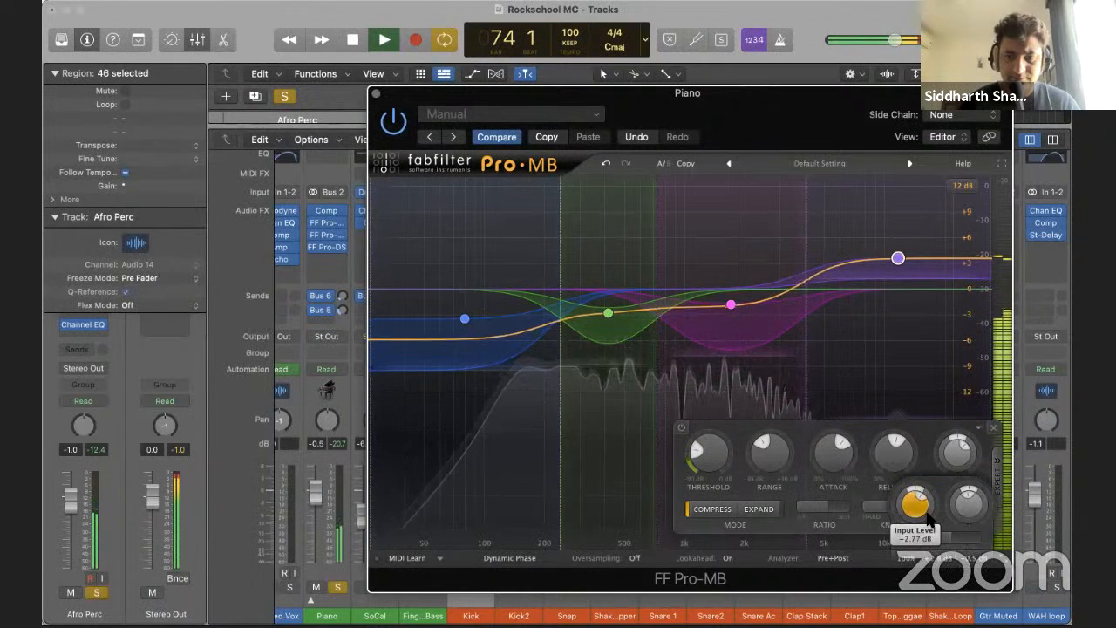
pyautogui.click(375, 93)
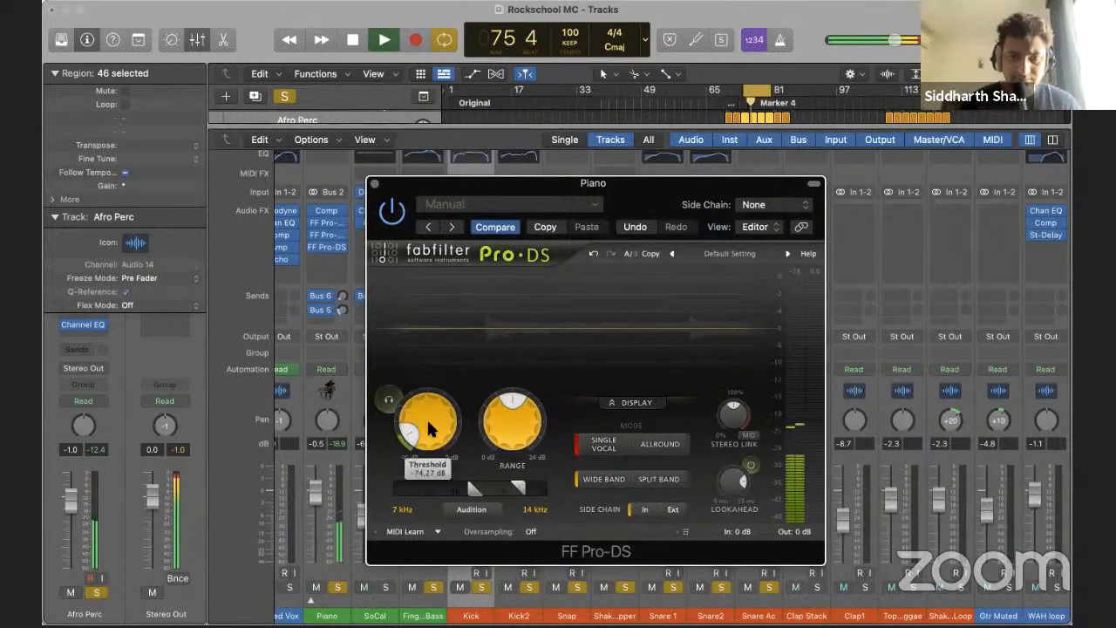
# Try the piano's Pro-DS with a 24 dB range and +4 dB input level, and remove the plug-in from the channel
pyautogui.moveTo(511, 427); pyautogui.dragTo(494, 321)
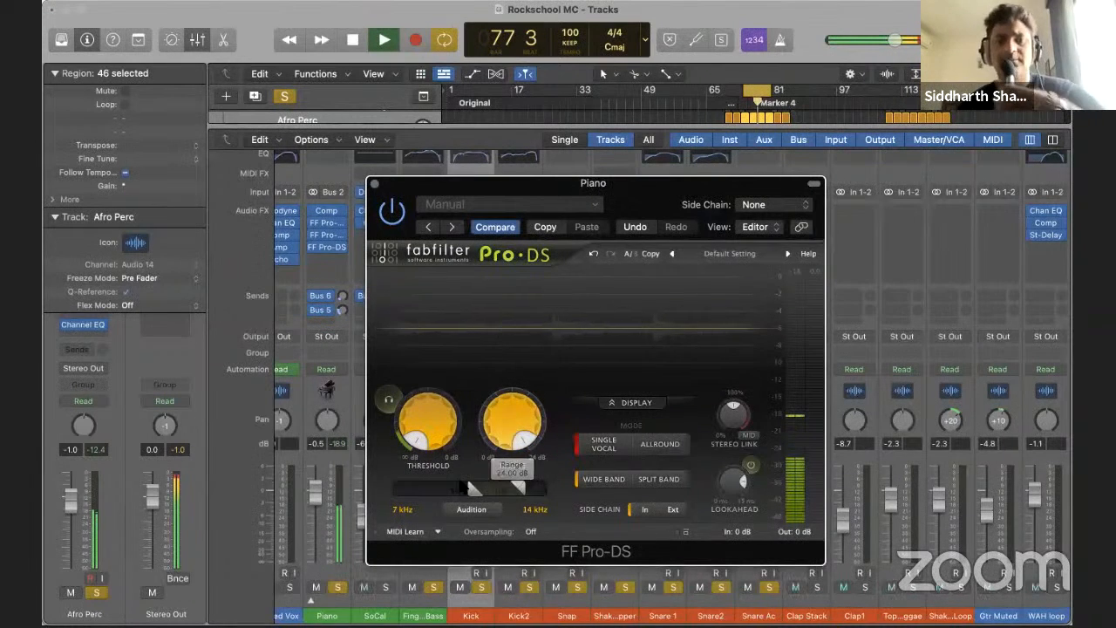
pyautogui.moveTo(741, 523)
pyautogui.mouseDown()
pyautogui.moveTo(741, 493)
pyautogui.moveTo(740, 509)
pyautogui.mouseUp()
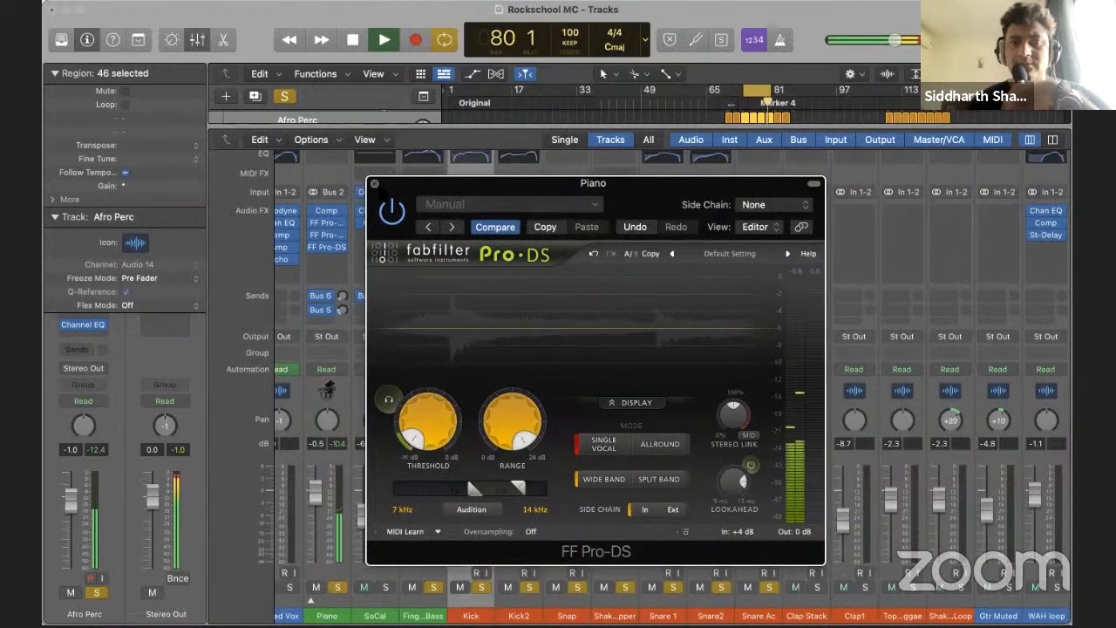
pyautogui.click(375, 184)
pyautogui.press('space')
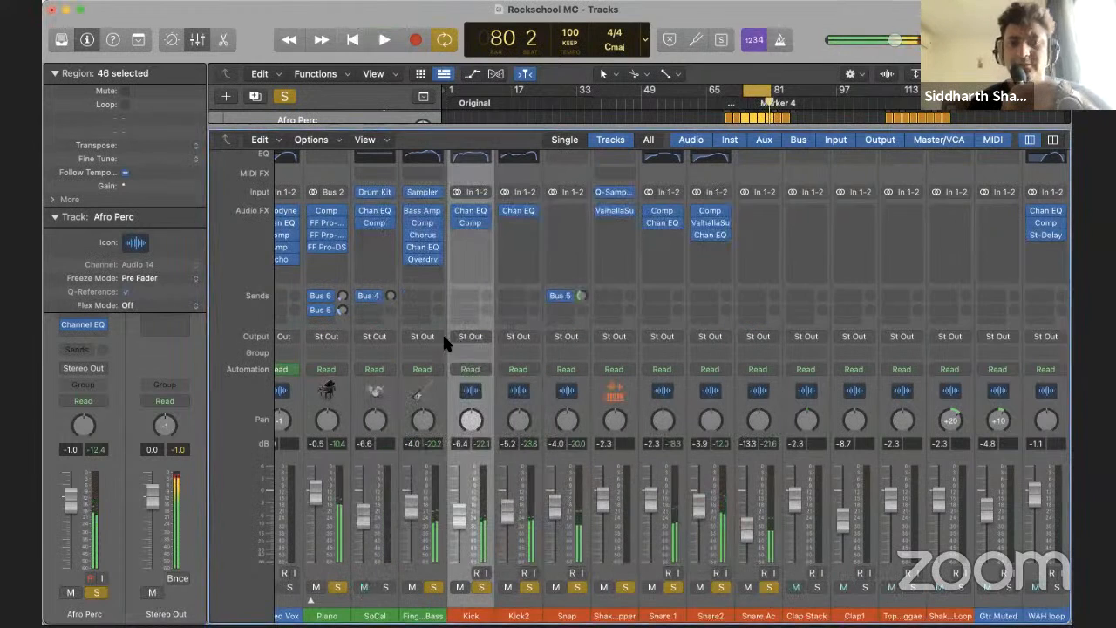
pyautogui.click(342, 247)
pyautogui.click(357, 269)
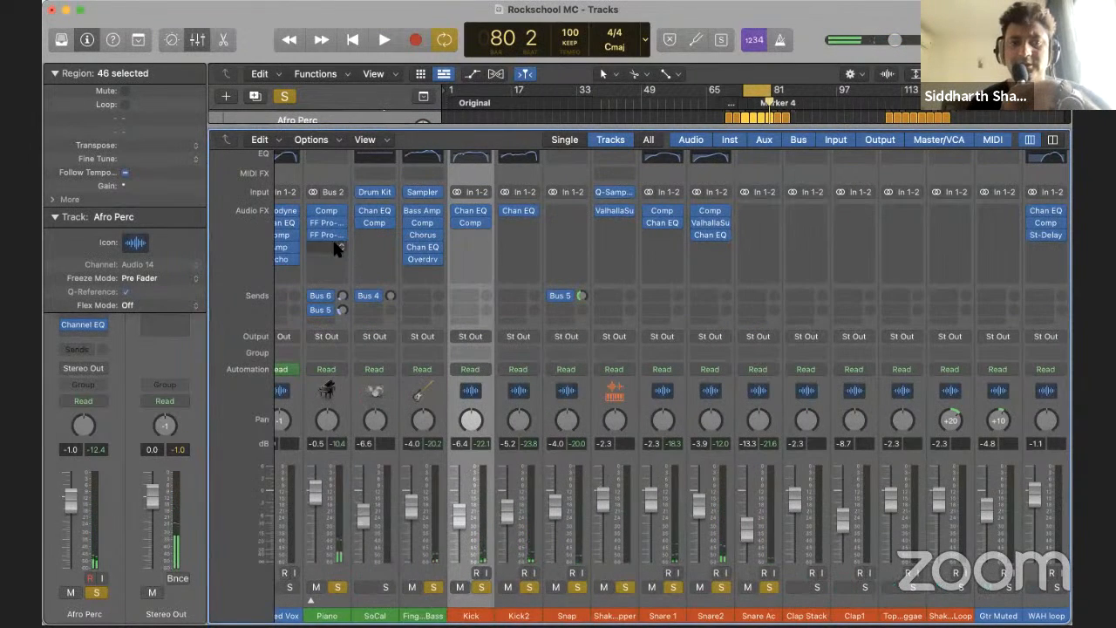
# Bypass the piano's Pro-MB during playback and shift it to a lower effect slot
pyautogui.click(324, 234)
pyautogui.press('space')
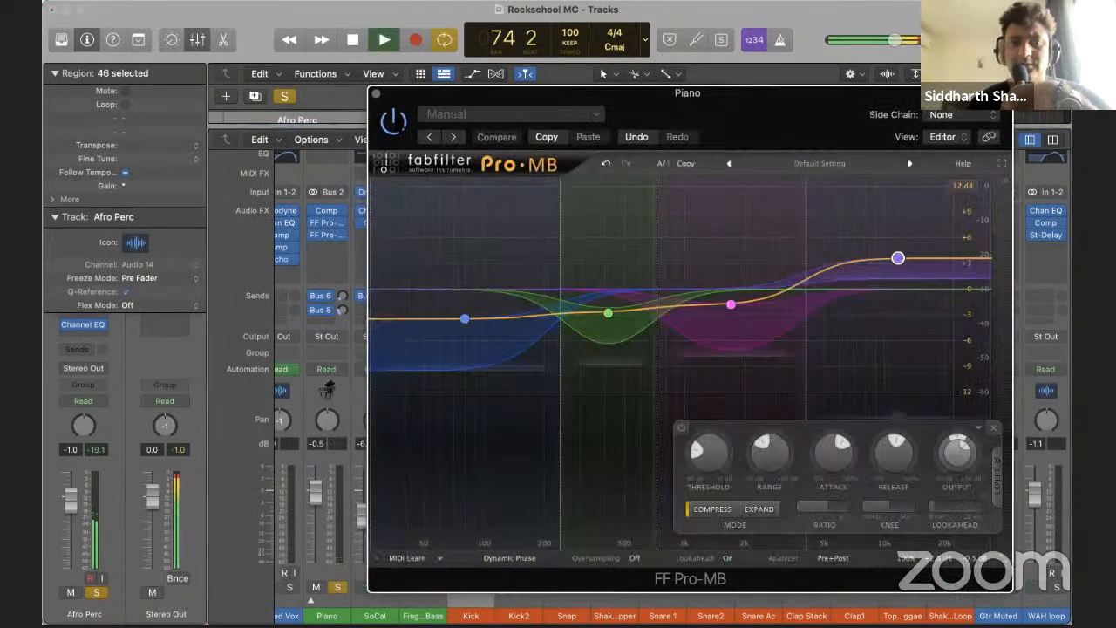
pyautogui.moveTo(389, 94); pyautogui.dragTo(563, 128)
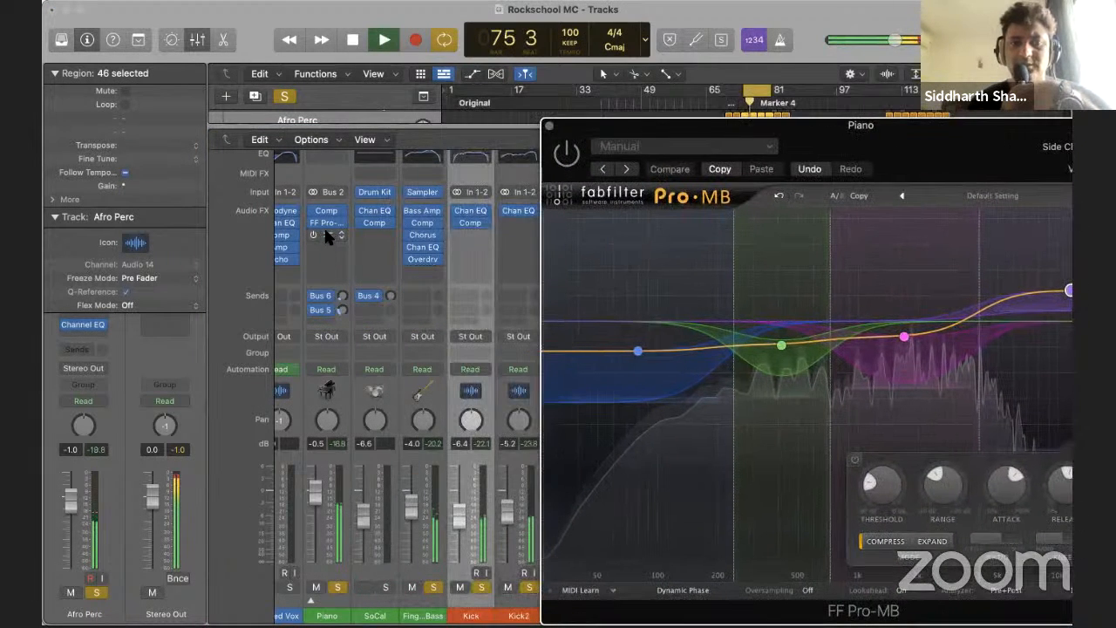
pyautogui.click(323, 224)
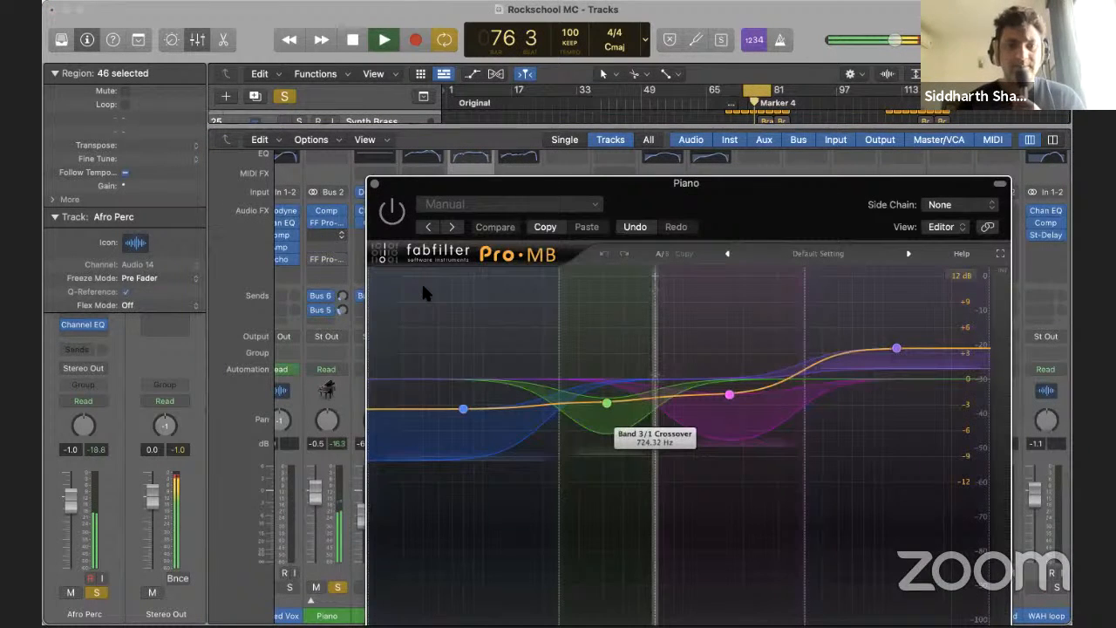
# Insert a stereo FabFilter Pro-DS ahead of the piano's Pro-MB and lower its threshold
pyautogui.click(327, 235)
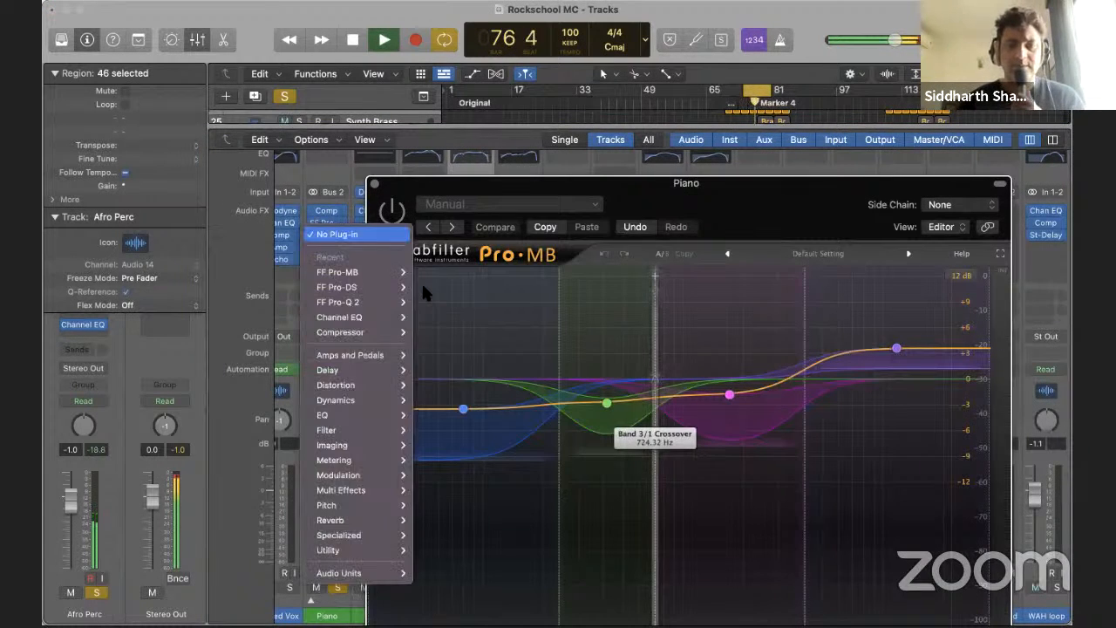
pyautogui.moveTo(345, 287)
pyautogui.click(429, 287)
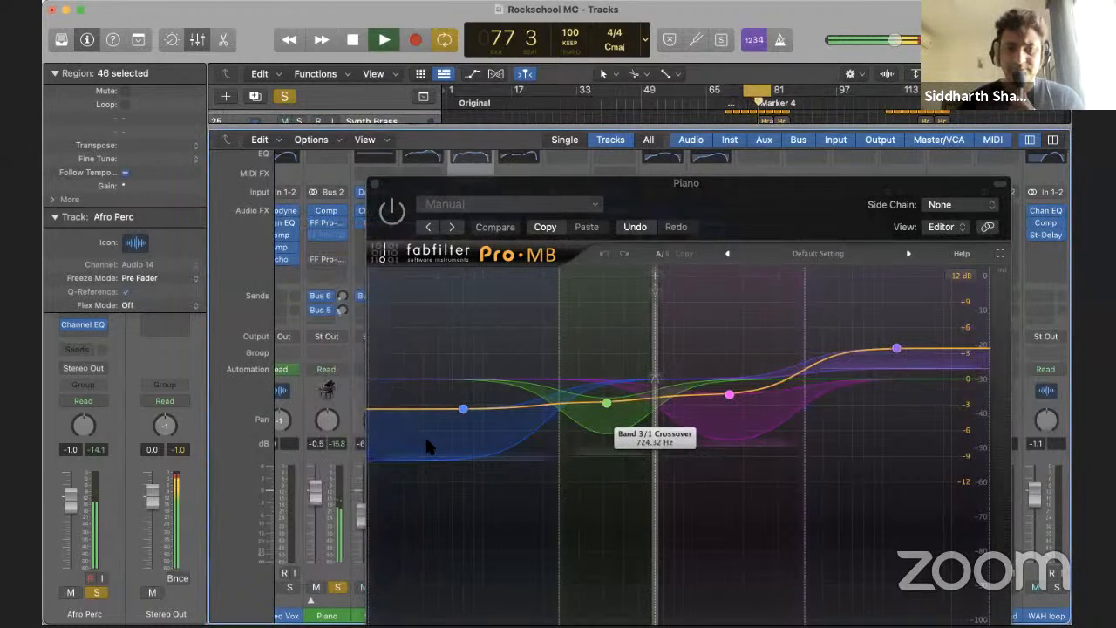
pyautogui.moveTo(437, 504); pyautogui.dragTo(436, 508)
pyautogui.moveTo(450, 419); pyautogui.dragTo(449, 427)
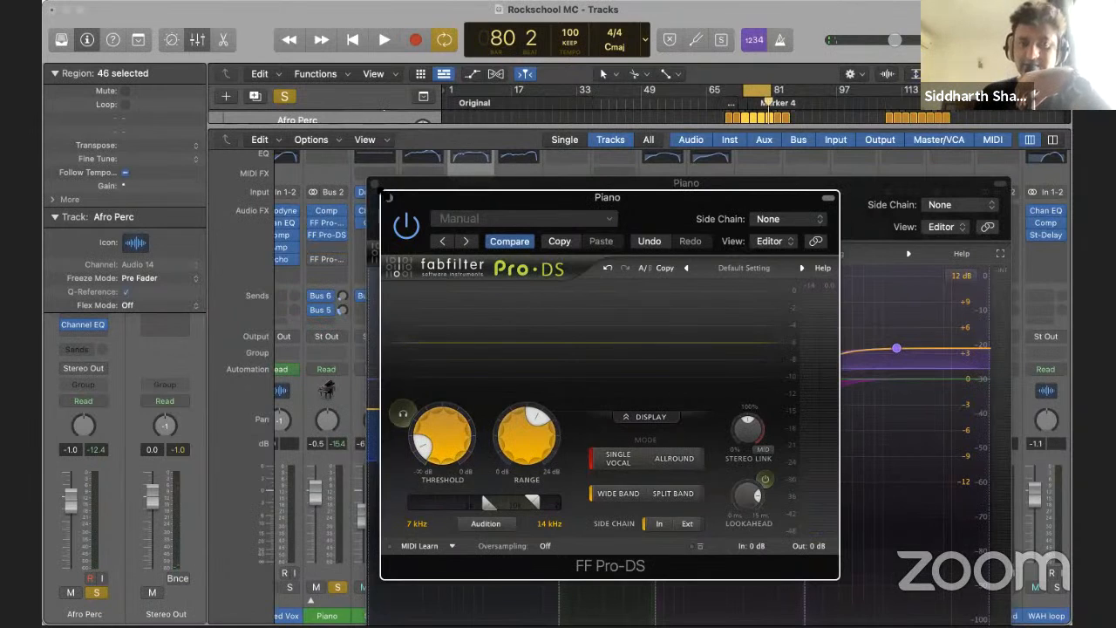
pyautogui.click(389, 198)
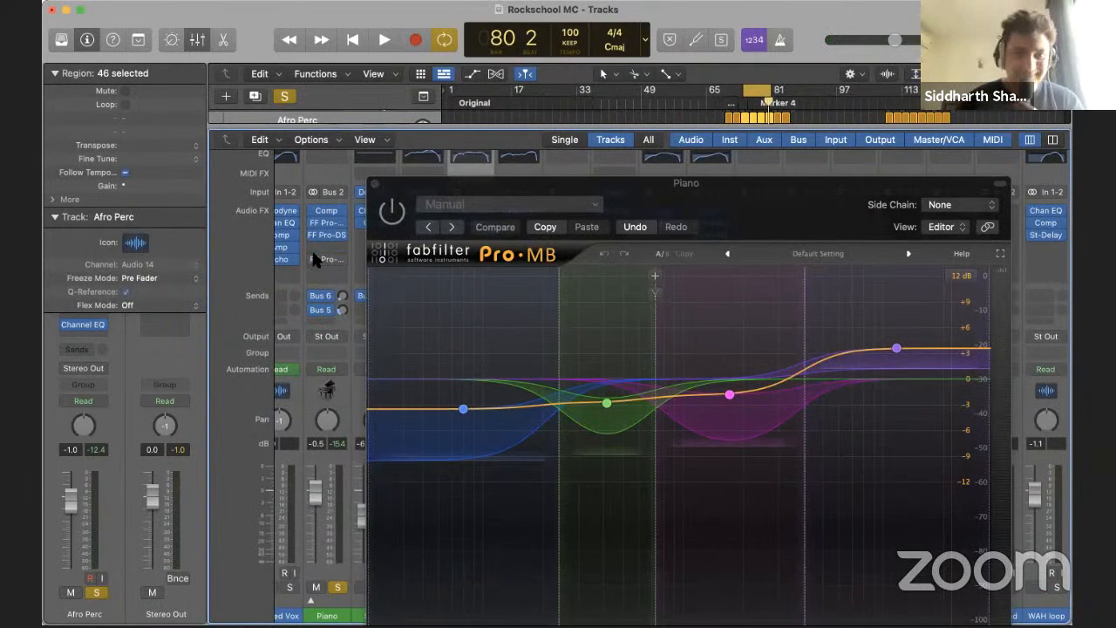
# Re-enable the piano's Pro-MB and place it directly below the Pro-DS
pyautogui.click(312, 258)
pyautogui.moveTo(326, 258); pyautogui.dragTo(326, 247)
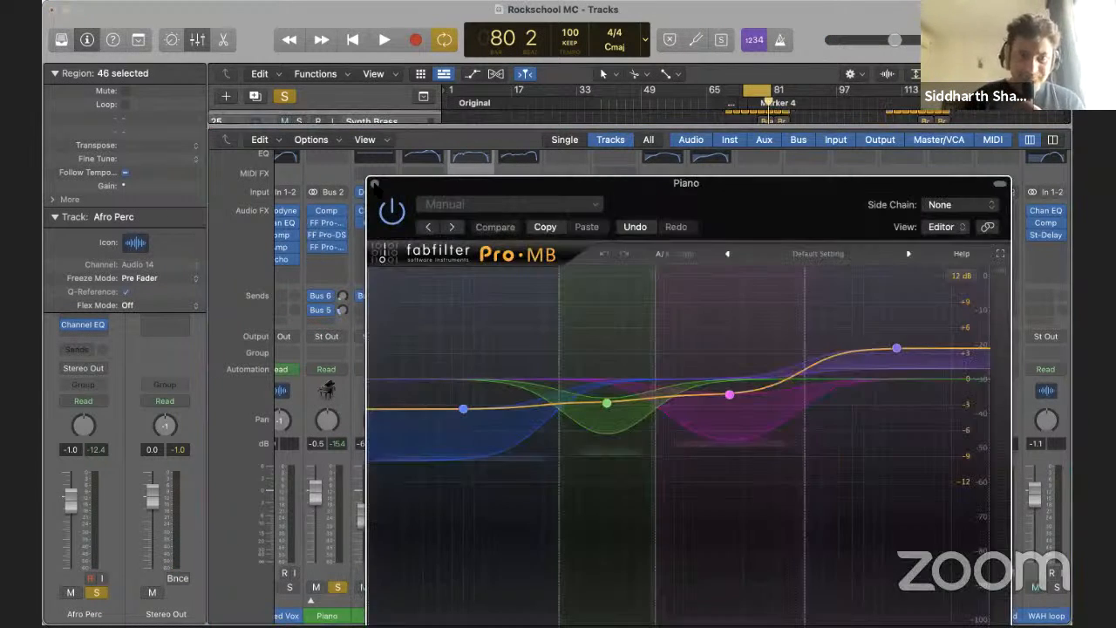
pyautogui.click(374, 184)
# Raise the threshold of the piano's Compressor slightly during playback and close the plug-in
pyautogui.click(325, 210)
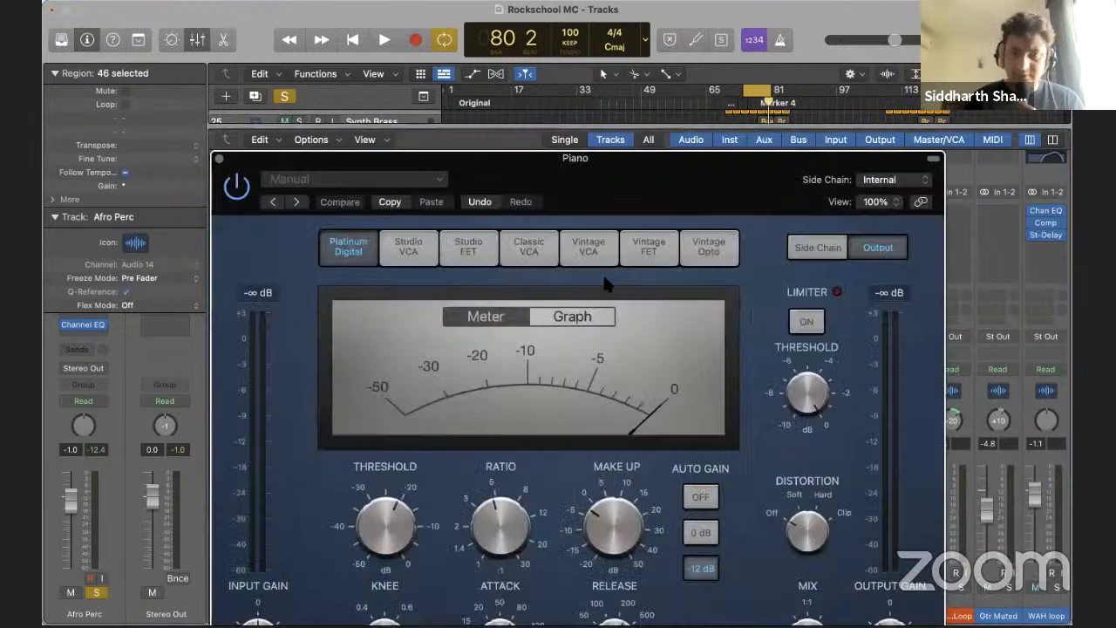
pyautogui.press('space')
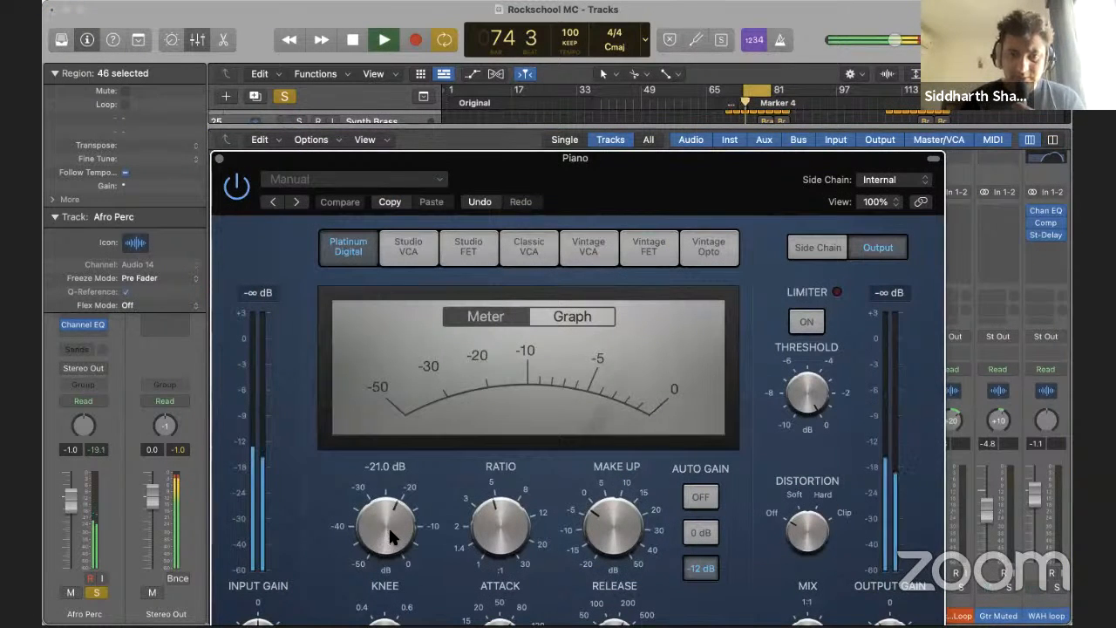
pyautogui.moveTo(390, 538); pyautogui.dragTo(389, 533)
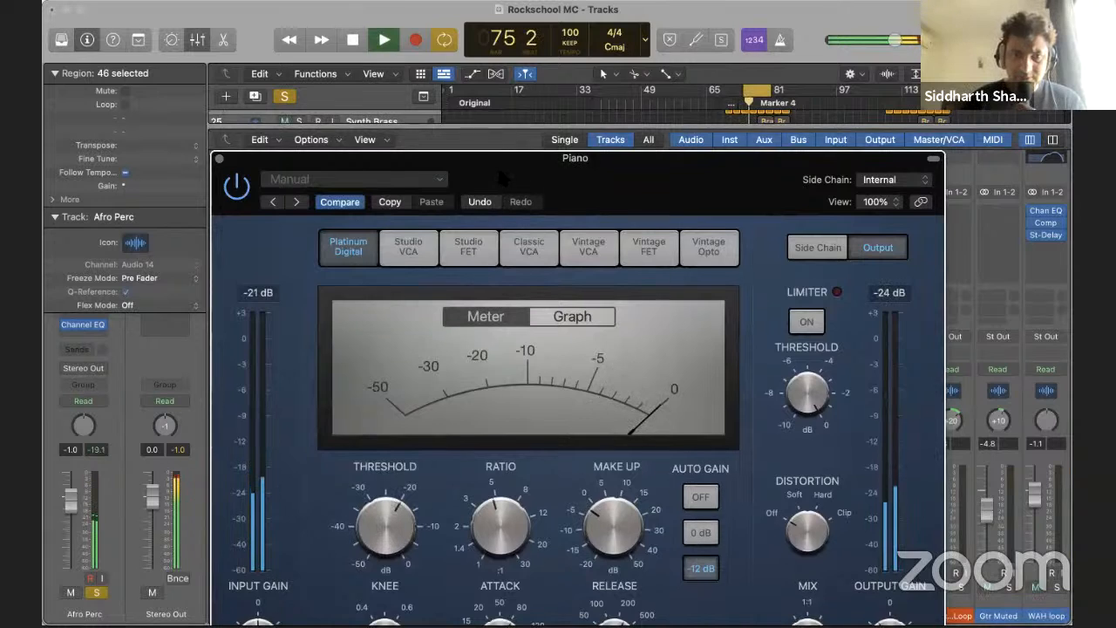
pyautogui.moveTo(476, 159); pyautogui.dragTo(489, 30)
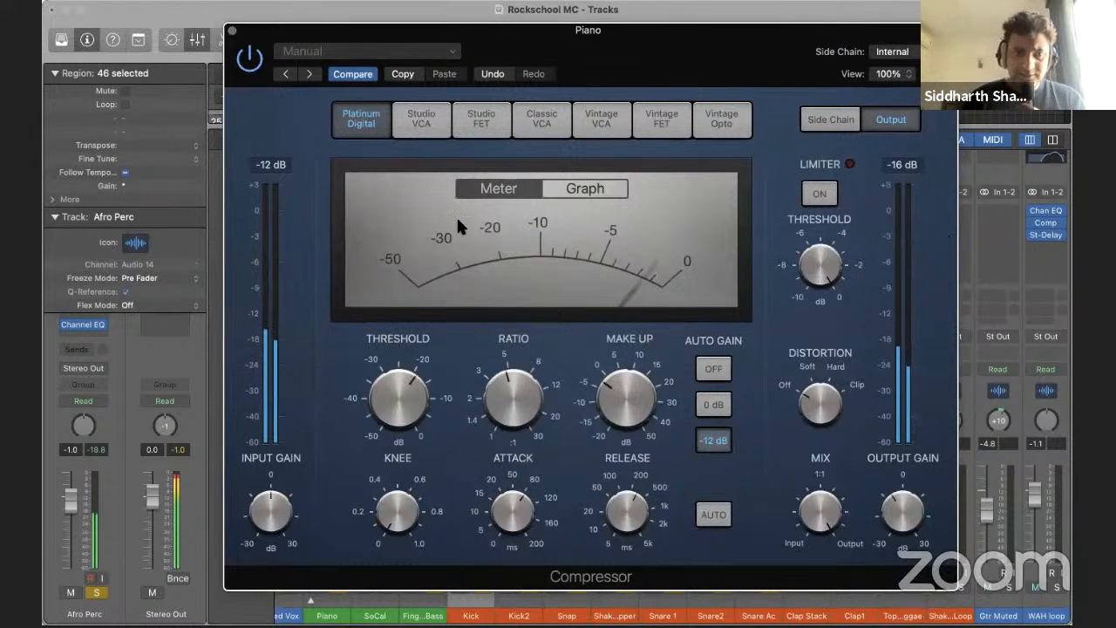
pyautogui.moveTo(241, 74); pyautogui.dragTo(254, 178)
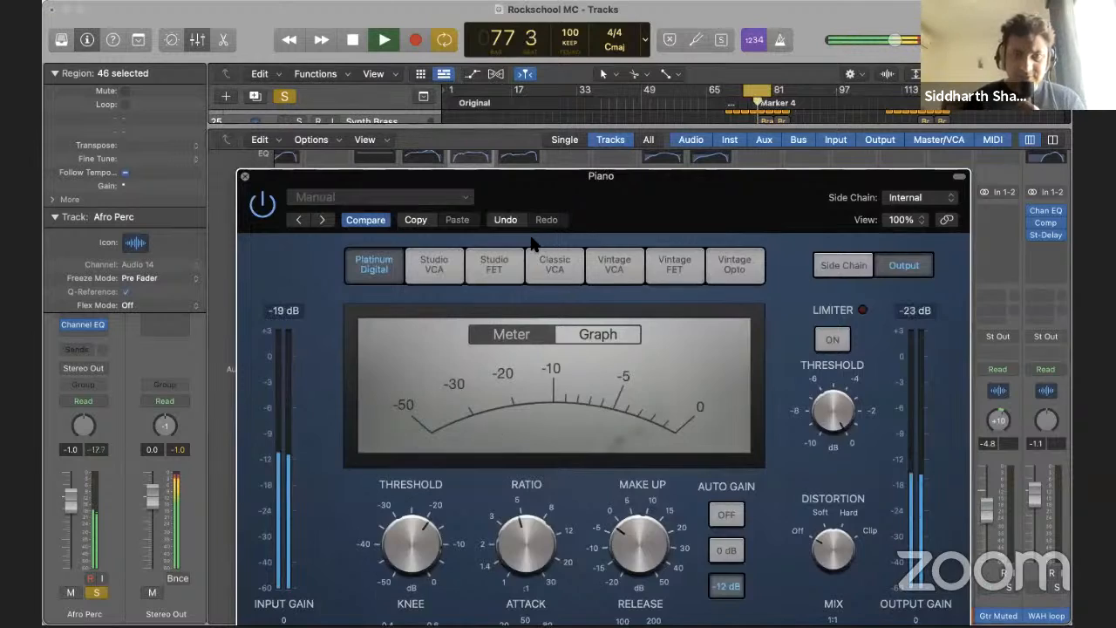
pyautogui.press('super+w')
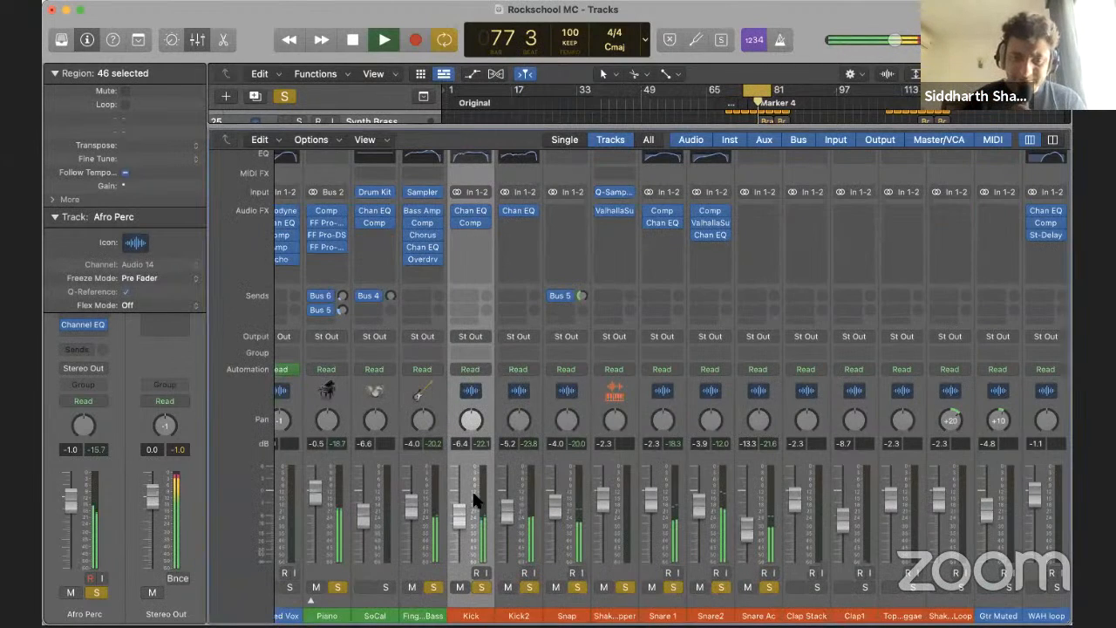
# Expand the piano track stack in the mixer and solo its pad track during playback
pyautogui.press('space')
pyautogui.hscroll(-2, 475, 499)
pyautogui.hscroll(-1, 472, 493)
pyautogui.click(373, 600)
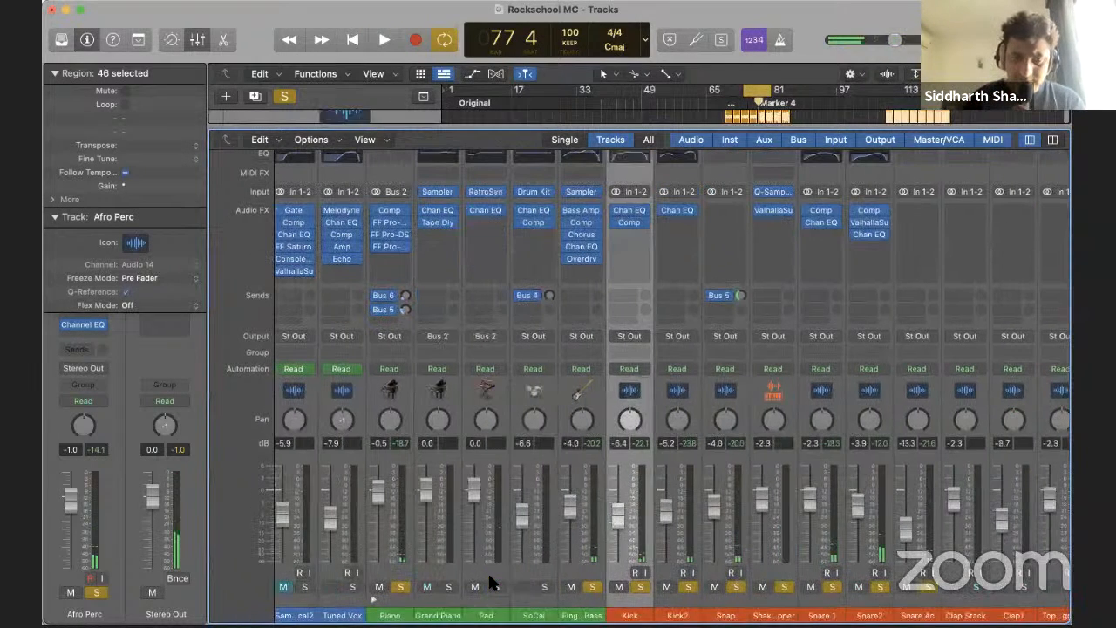
pyautogui.click(491, 575)
pyautogui.press('space')
pyautogui.click(496, 586)
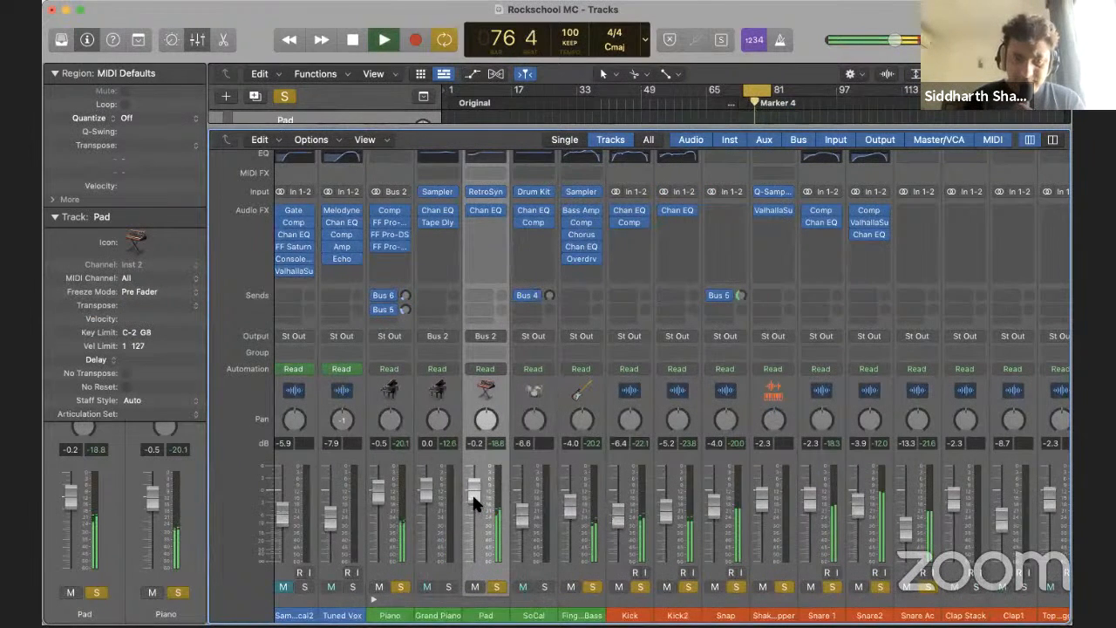
# Solo the grand piano alongside the pad, and set the pad's fader to -8.0 dB and the grand piano's to -2.8 dB
pyautogui.moveTo(475, 499); pyautogui.dragTo(475, 526)
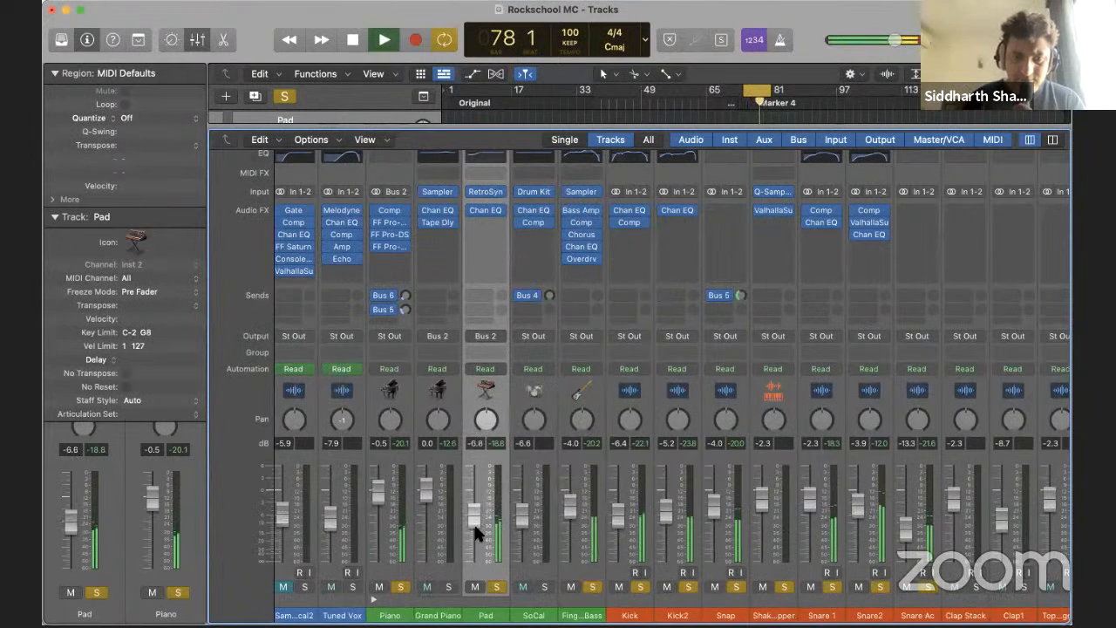
pyautogui.click(449, 586)
pyautogui.moveTo(469, 511); pyautogui.dragTo(472, 518)
pyautogui.moveTo(423, 492); pyautogui.dragTo(420, 501)
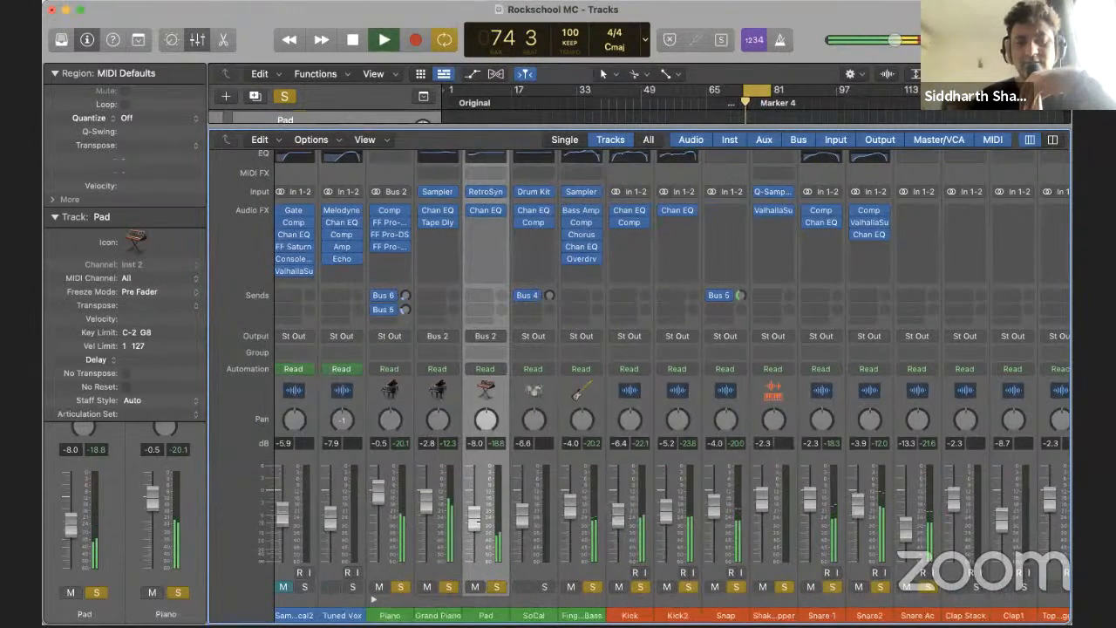
# Set the pad's fader to -4.0 dB, the grand piano's to -5.3 dB and Afro Perc's to -5.2 dB during playback
pyautogui.moveTo(475, 518); pyautogui.dragTo(426, 506)
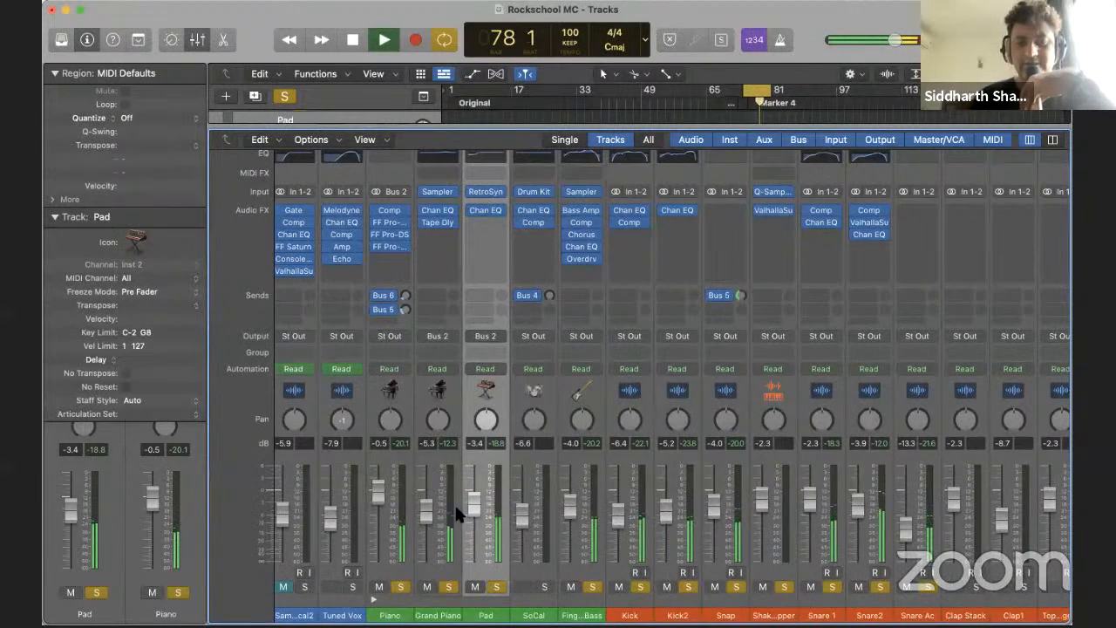
pyautogui.hscroll(5, 887, 488)
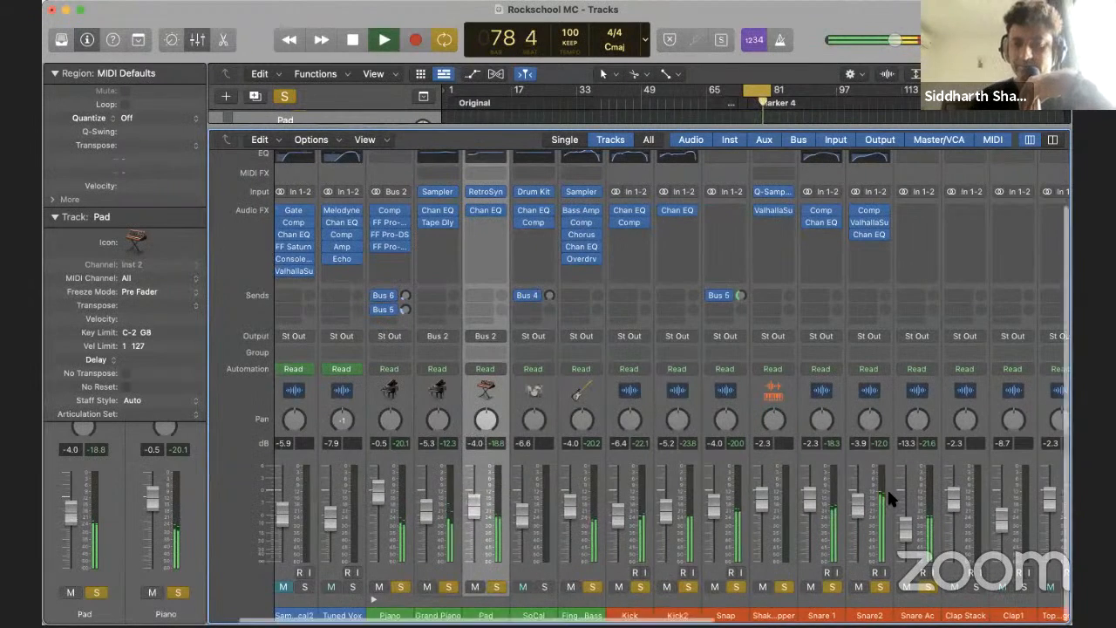
pyautogui.hscroll(3, 1069, 527)
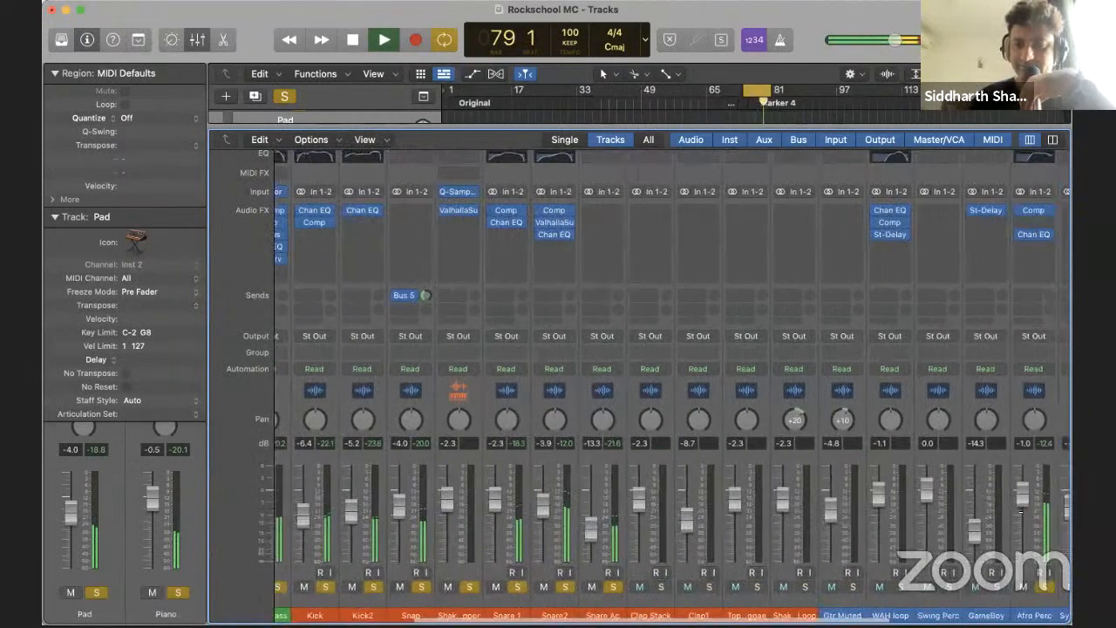
pyautogui.moveTo(1020, 521); pyautogui.dragTo(1021, 532)
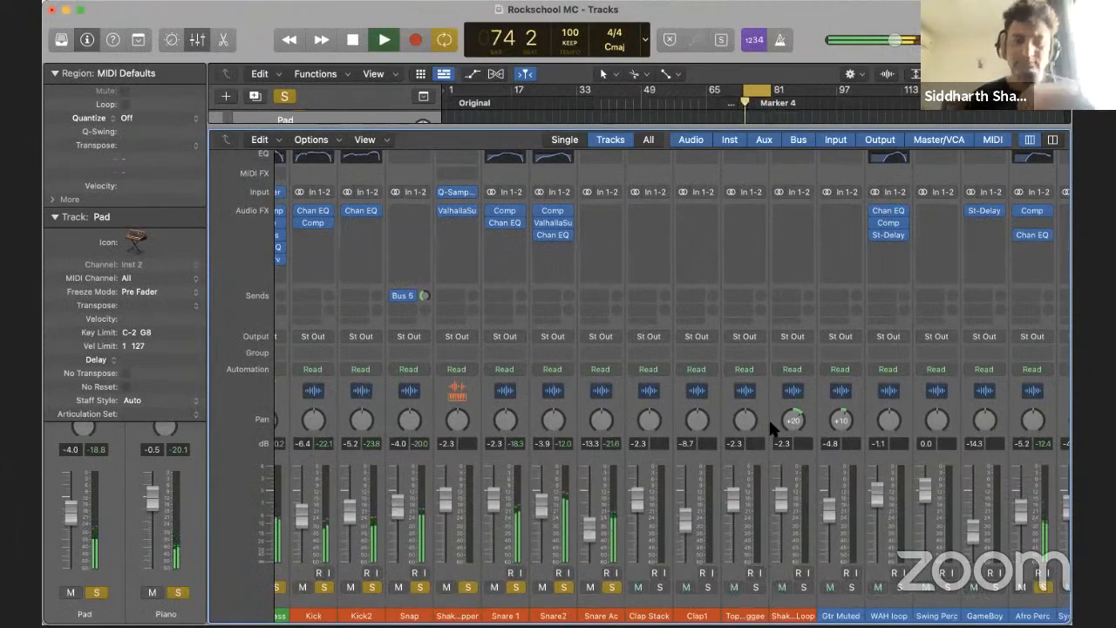
# Stop playback and clear the solo on all tracks
pyautogui.hscroll(-2, 692, 494)
pyautogui.hscroll(-7, 451, 585)
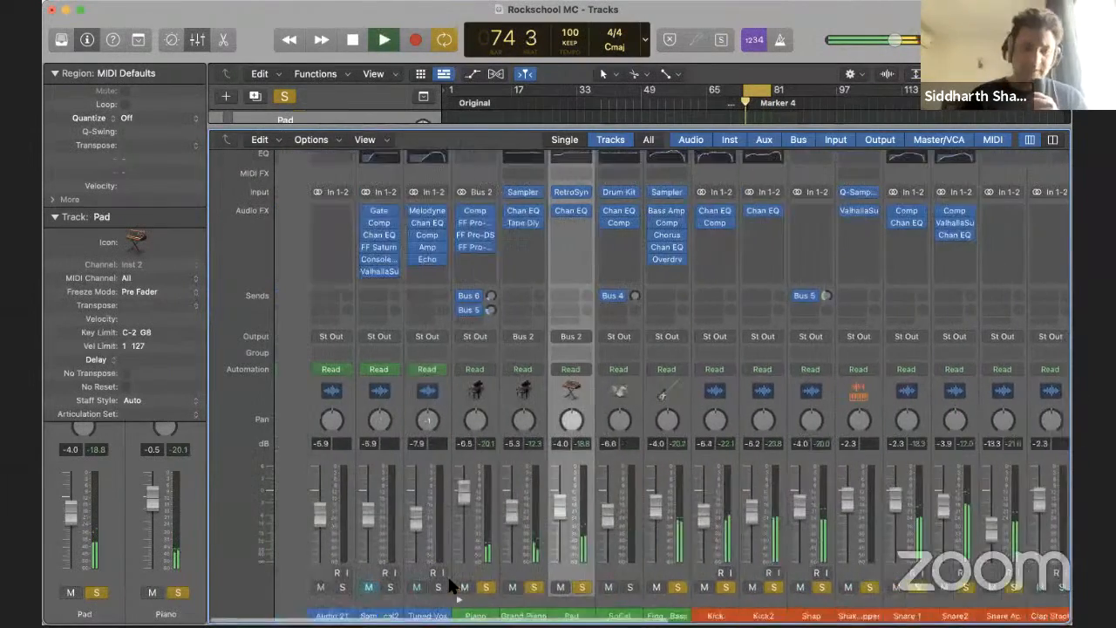
pyautogui.hscroll(1, 450, 585)
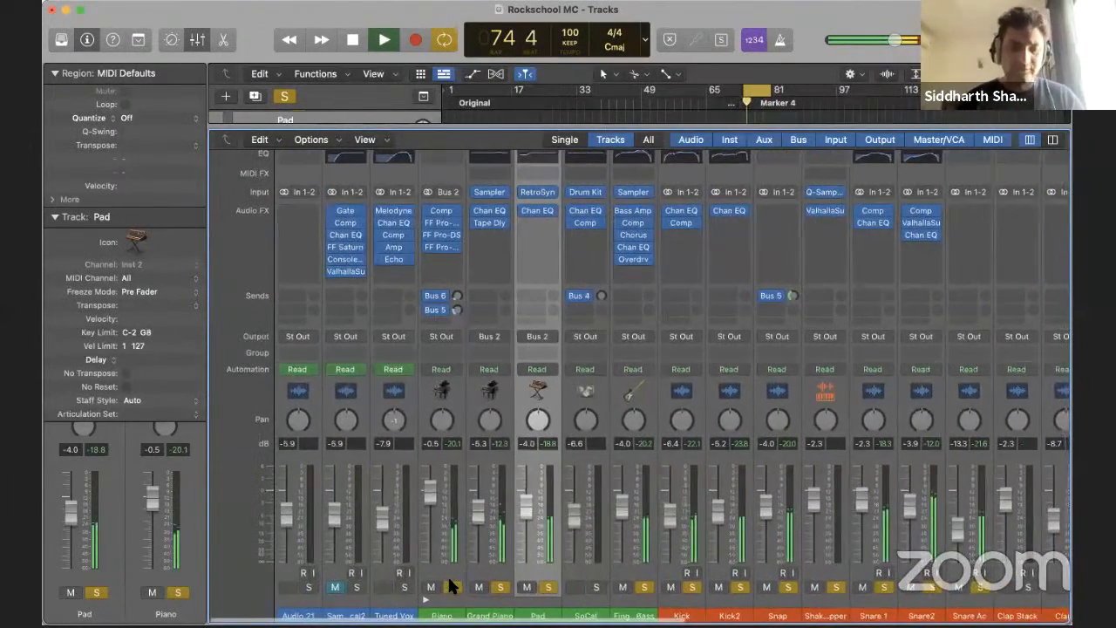
pyautogui.press('space')
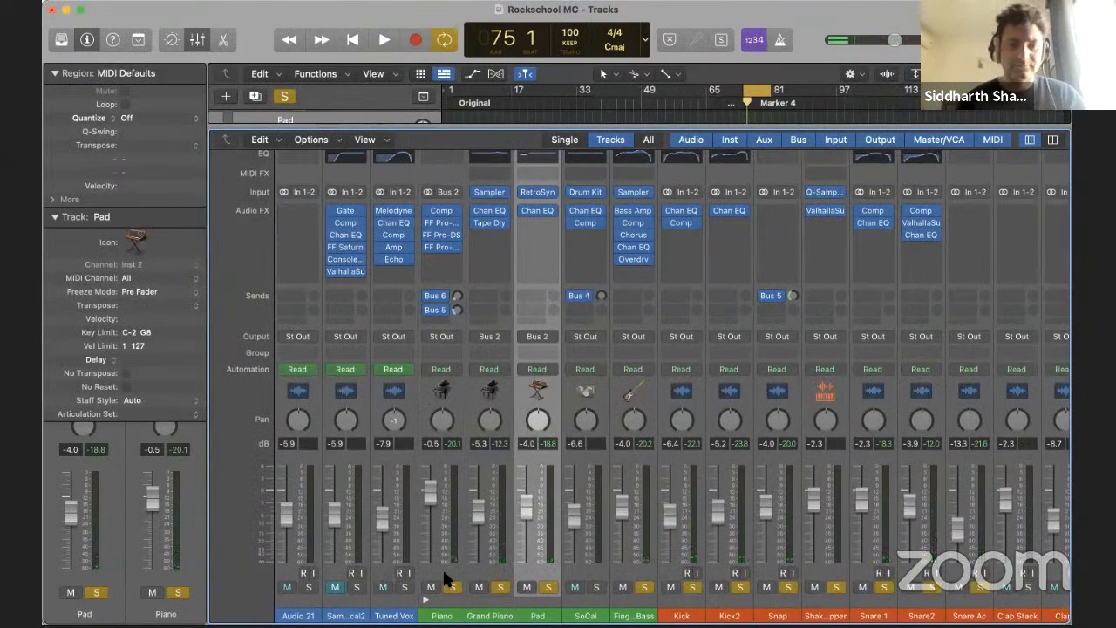
pyautogui.keyDown('alt'); pyautogui.click(449, 581); pyautogui.keyUp('alt')
pyautogui.hscroll(-1, 312, 582)
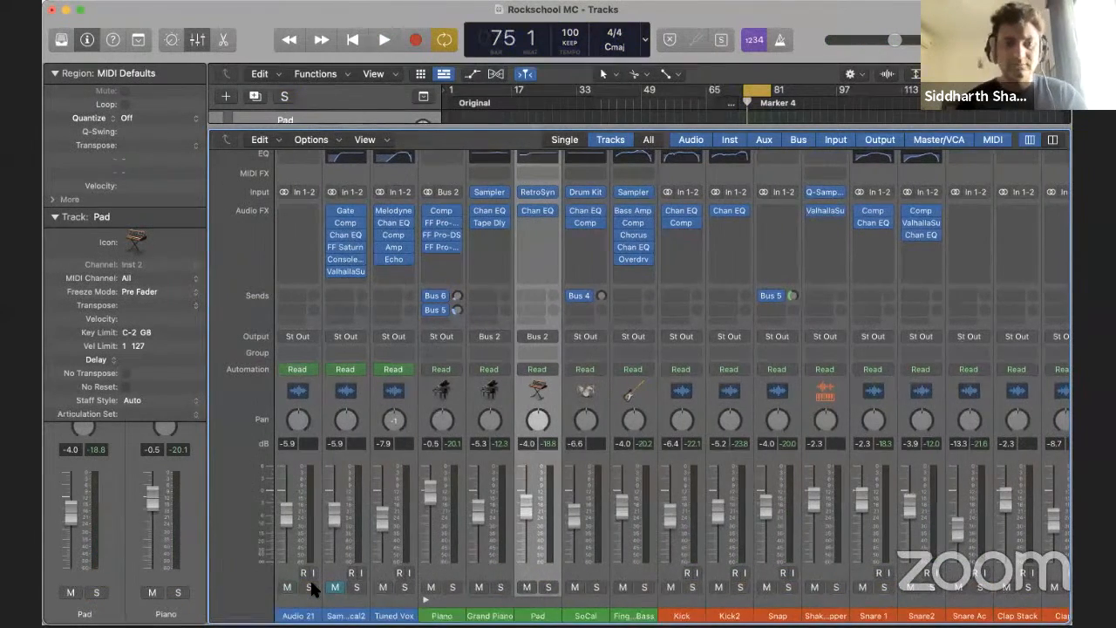
# Solo the Sample Vocal2 track and play it with the cycle area moved back to about bar 67
pyautogui.press('x')
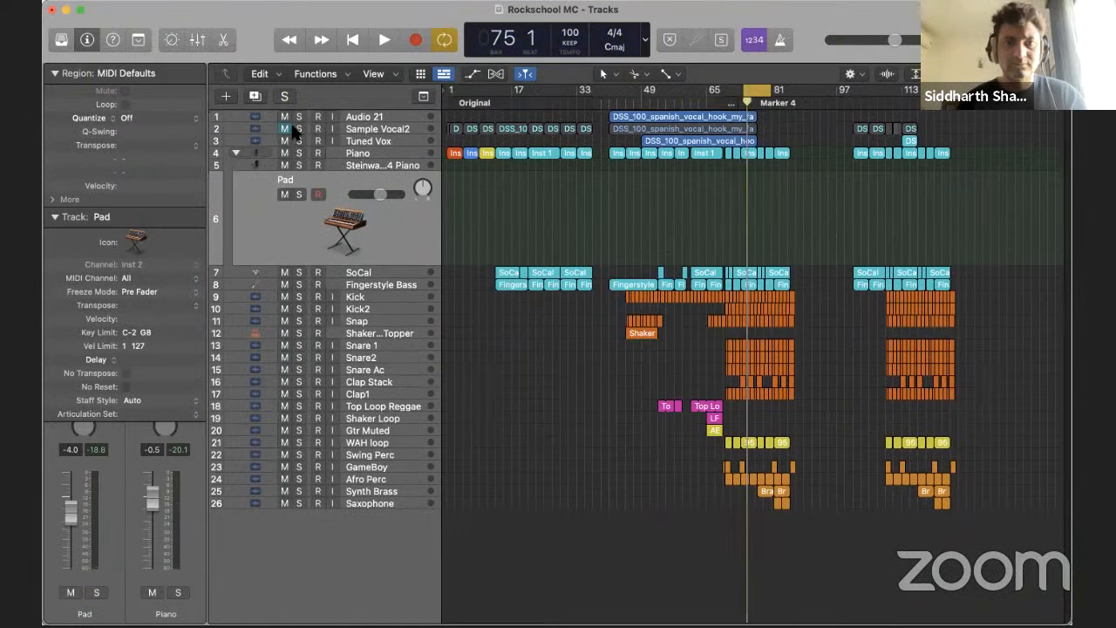
pyautogui.click(296, 129)
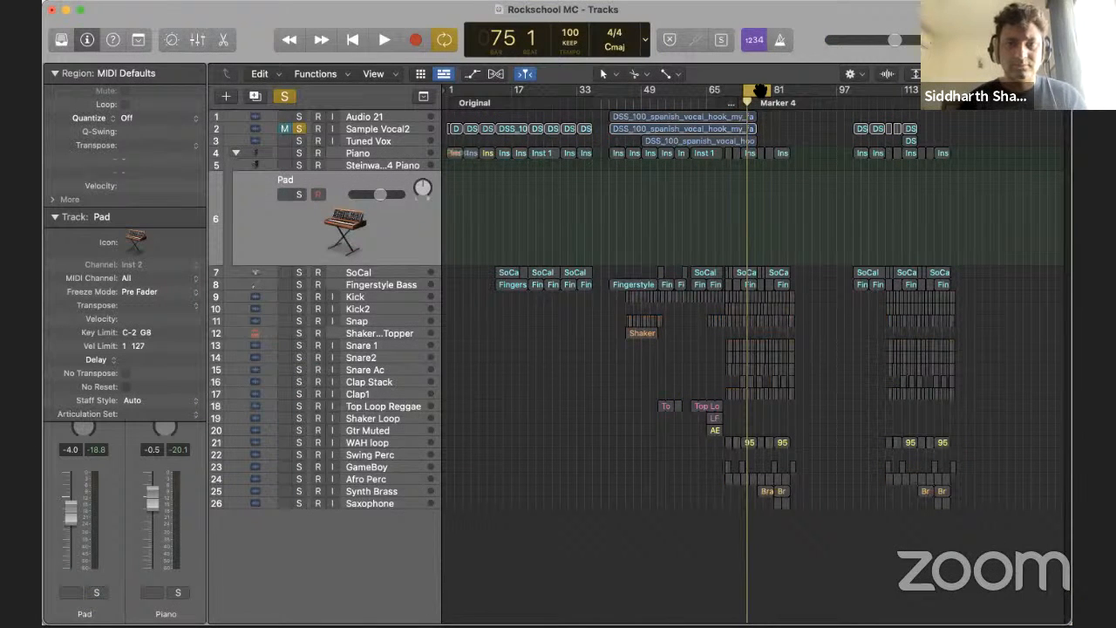
pyautogui.moveTo(761, 90); pyautogui.dragTo(735, 89)
pyautogui.press('space')
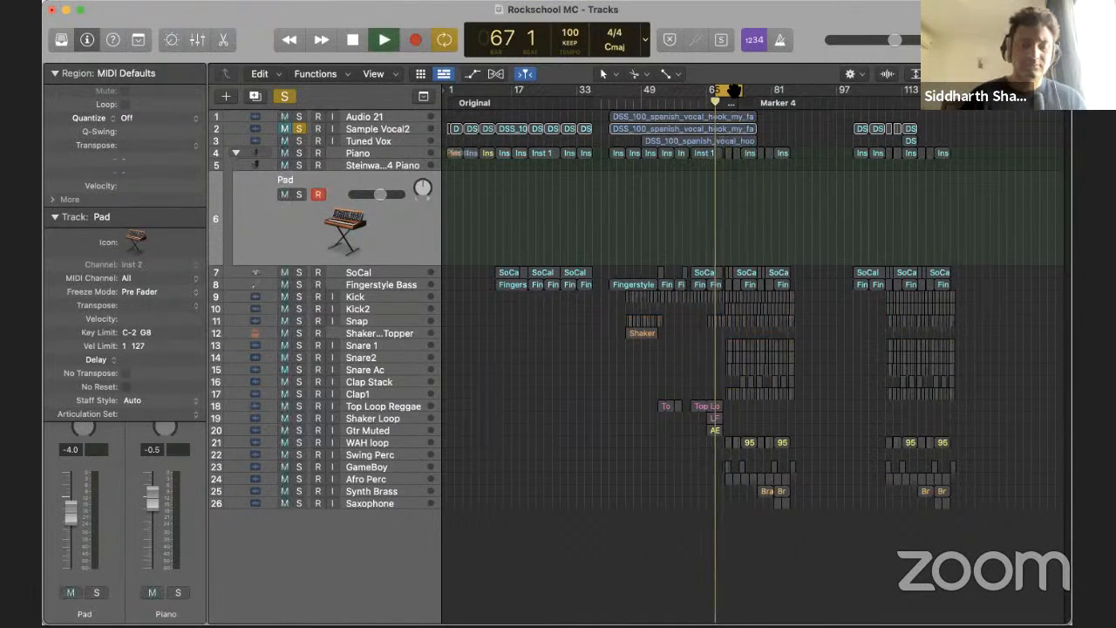
# Bypass all plug-ins on Sample Vocal2 and unmute the track during playback
pyautogui.press('x')
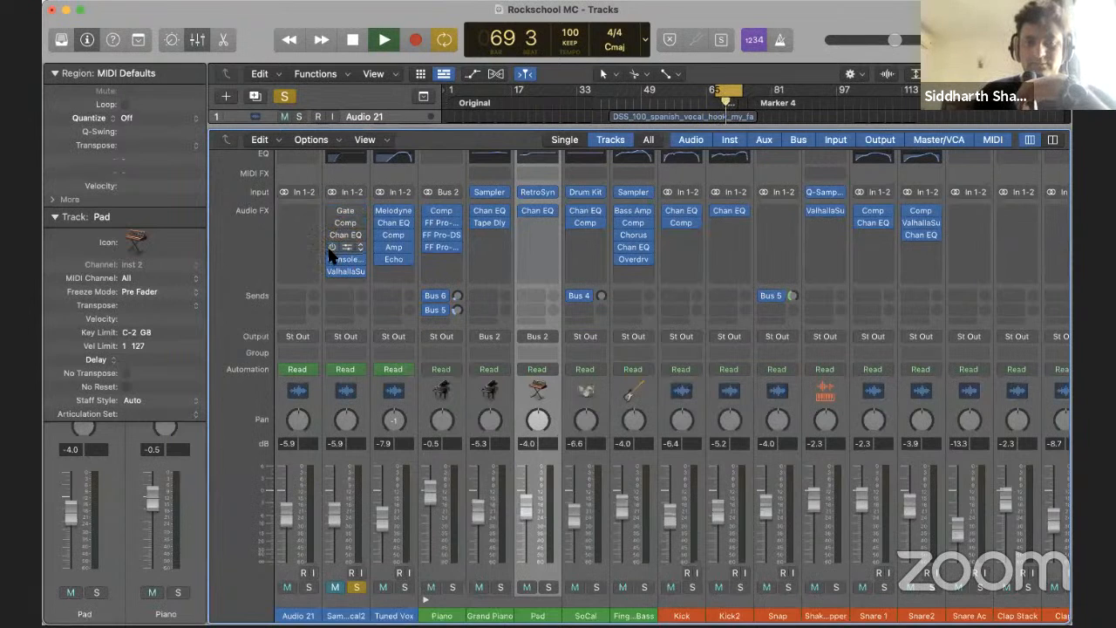
pyautogui.press('x')
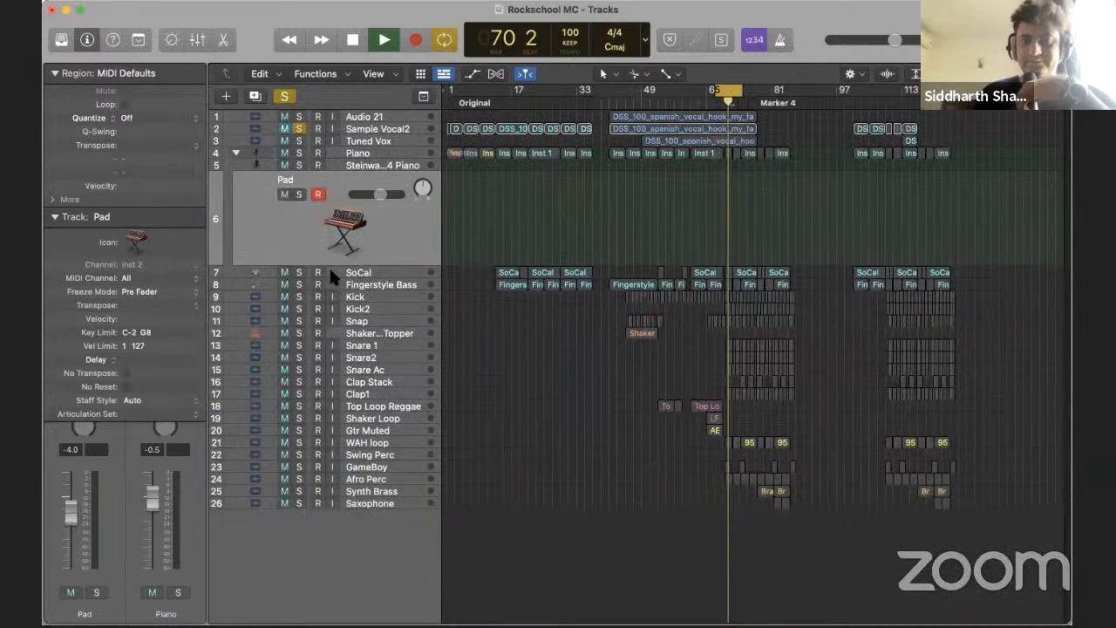
pyautogui.click(284, 129)
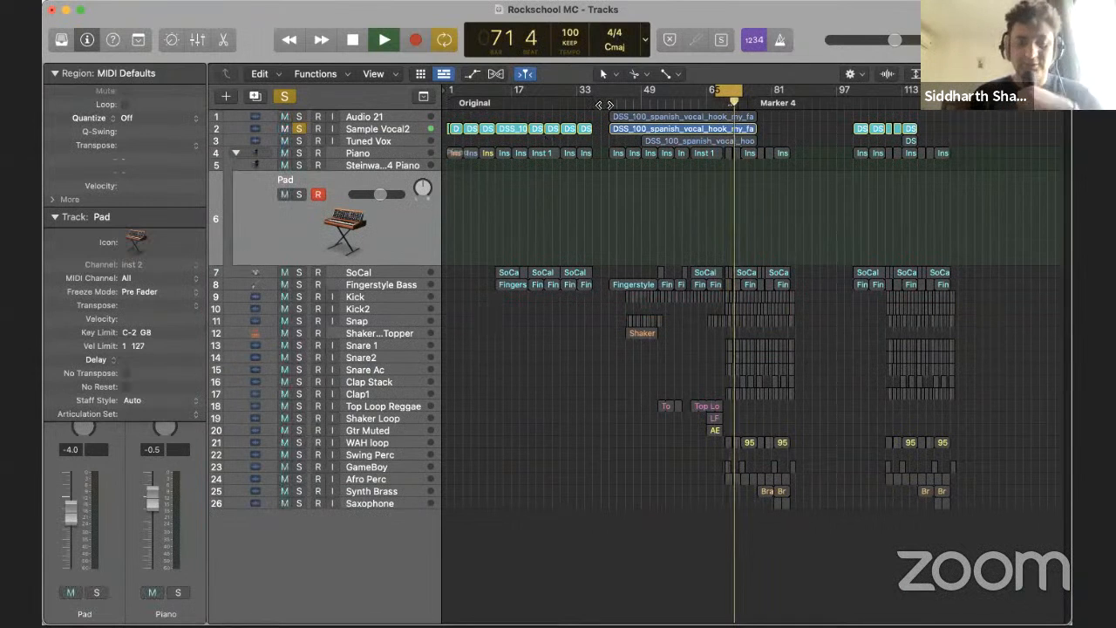
# Stop playback and set the region gain of the Sample Vocal2 regions to -20.8 dB
pyautogui.press('space')
pyautogui.press('x')
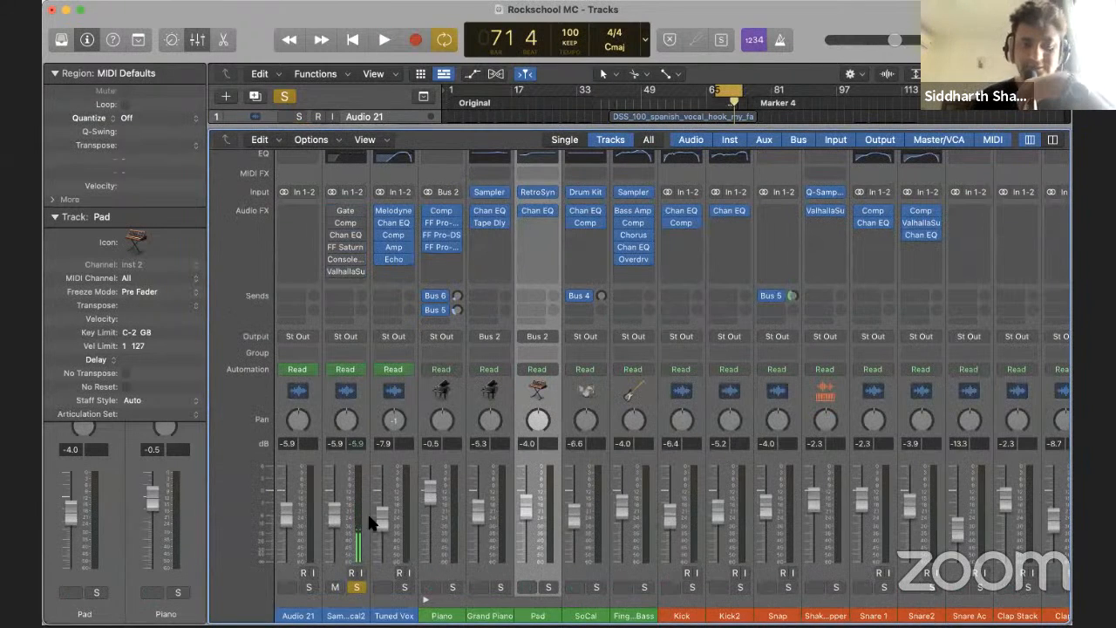
pyautogui.click(346, 286)
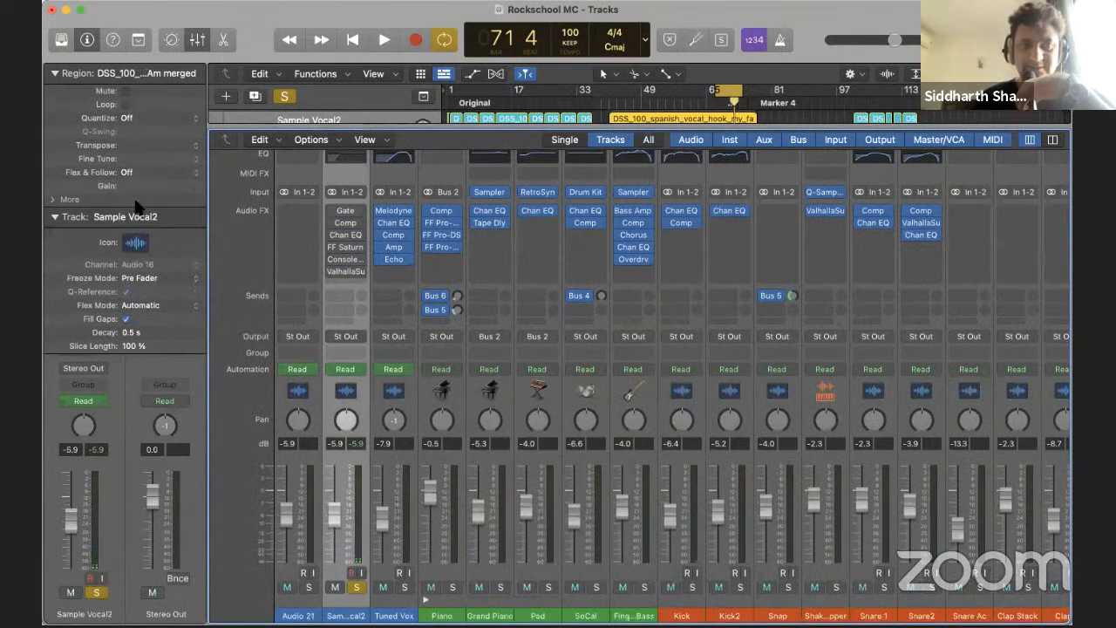
pyautogui.moveTo(135, 200); pyautogui.dragTo(138, 196)
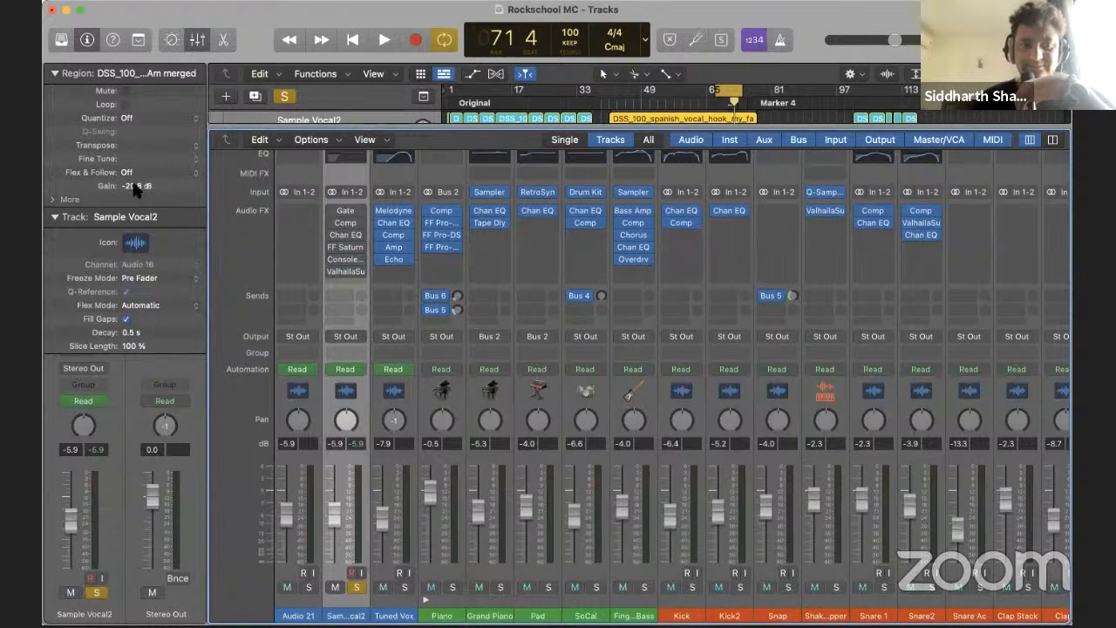
# Raise Sample Vocal2's fader to 0 dB during playback
pyautogui.press('space')
pyautogui.moveTo(334, 510); pyautogui.dragTo(333, 485)
pyautogui.doubleClick(334, 485)
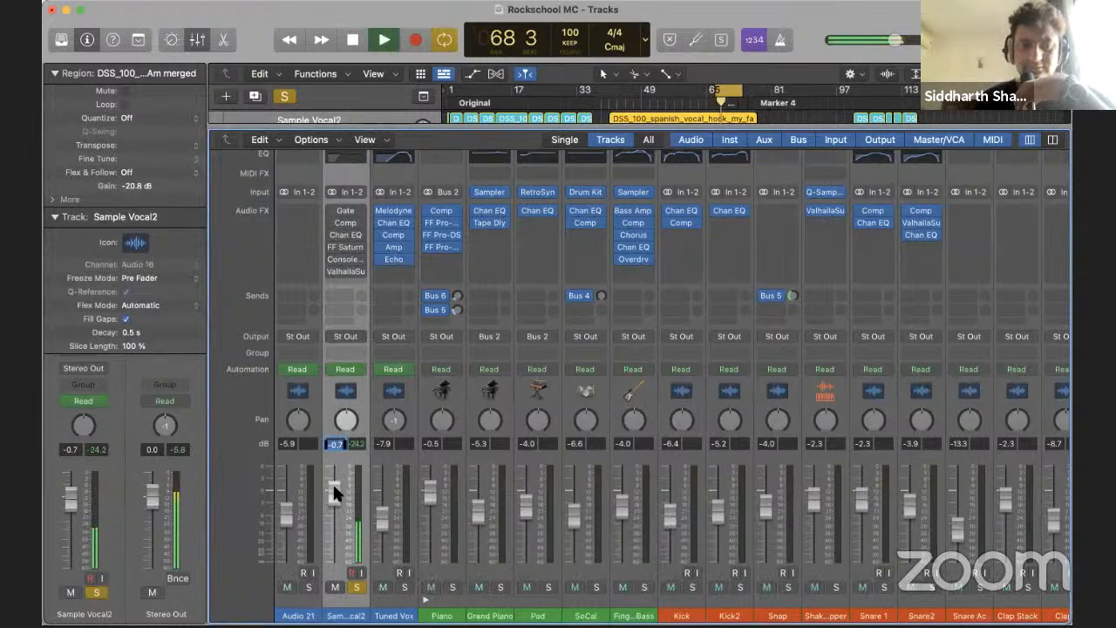
pyautogui.write('0')
pyautogui.press('Return')
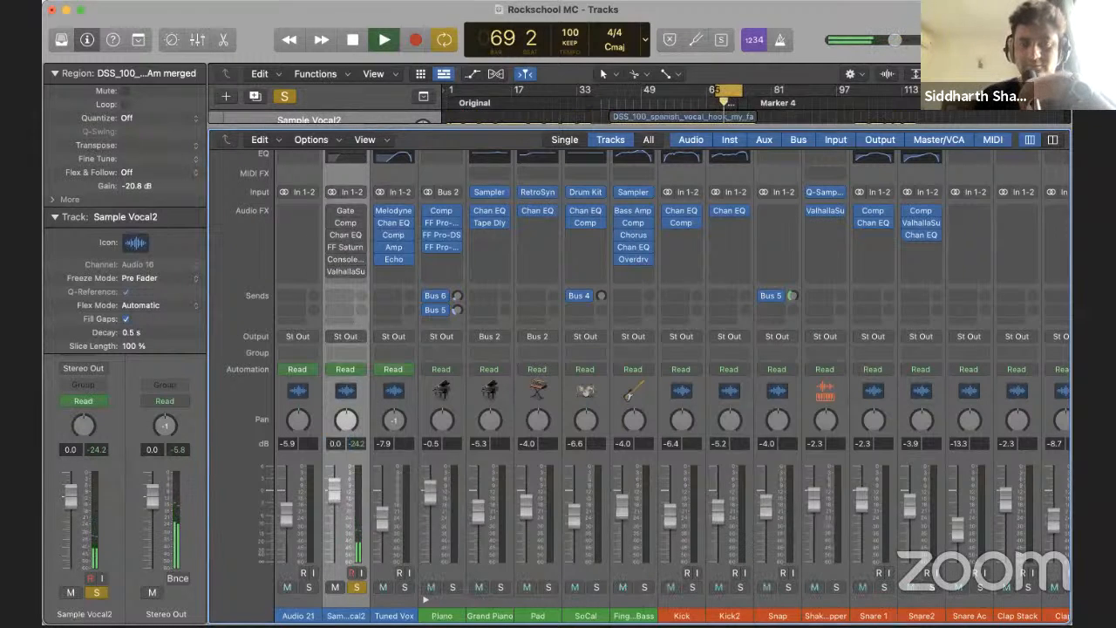
# Shift the cycle area a few bars later on the timeline and stop playback
pyautogui.press('x')
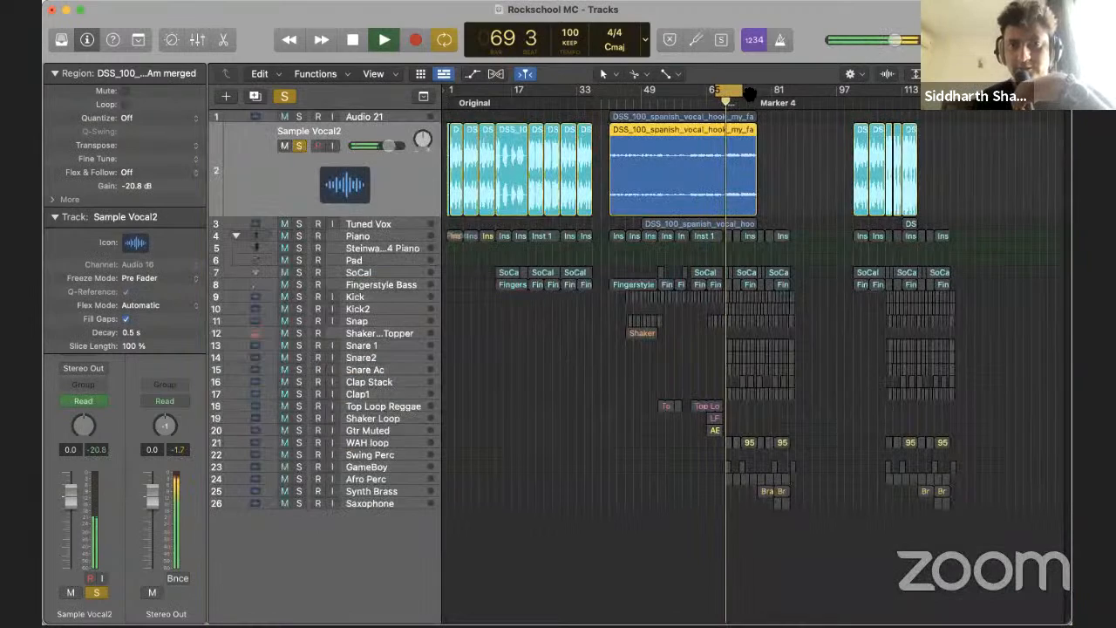
pyautogui.moveTo(737, 93); pyautogui.dragTo(740, 95)
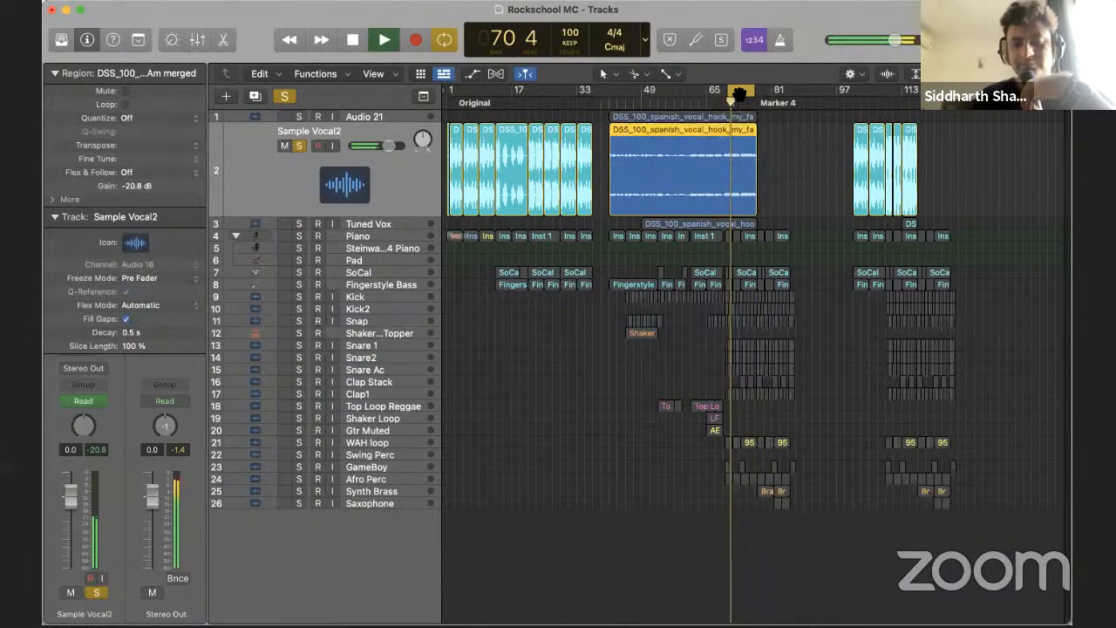
pyautogui.press('x')
pyautogui.press('space')
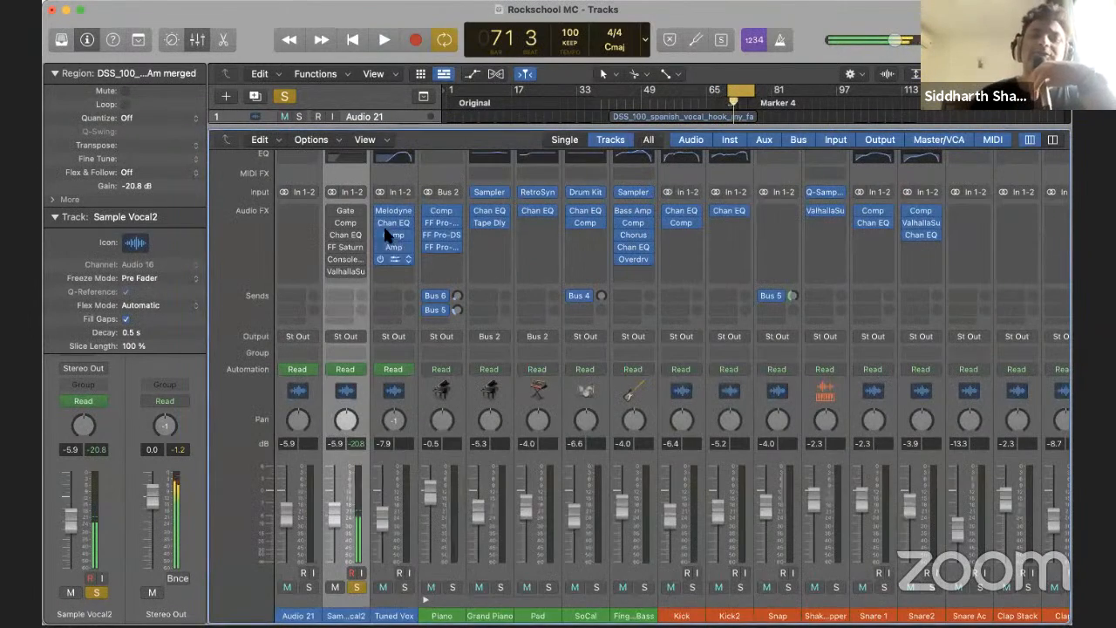
# Replace the bypassed Noise Gate on Sample Vocal2 with FabFilter's Pro-C 2 compressor
pyautogui.click(362, 212)
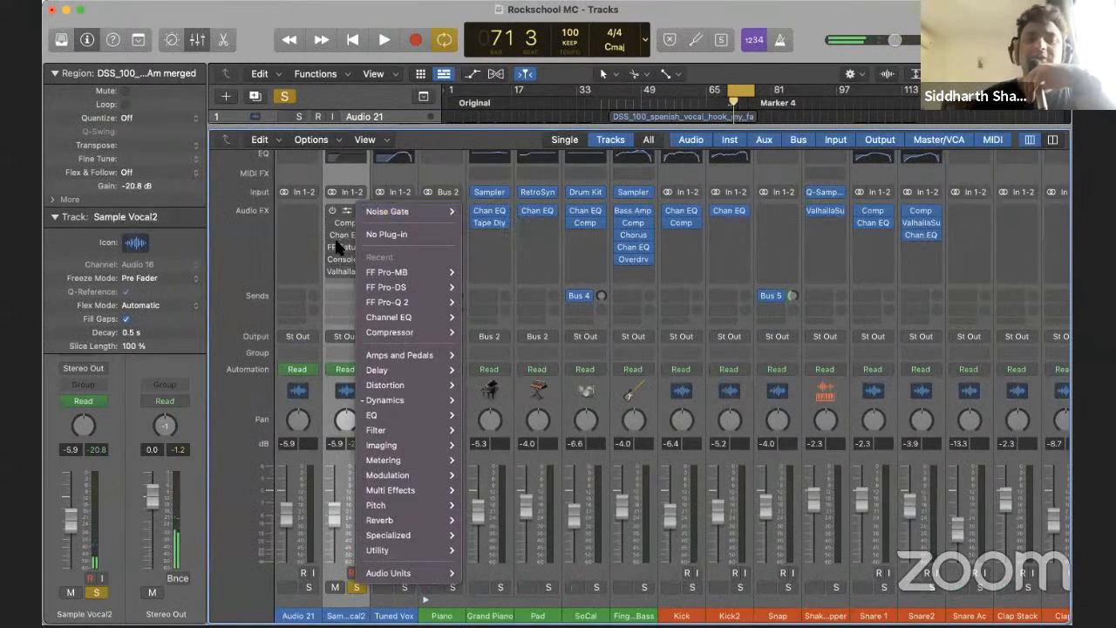
pyautogui.moveTo(405, 328)
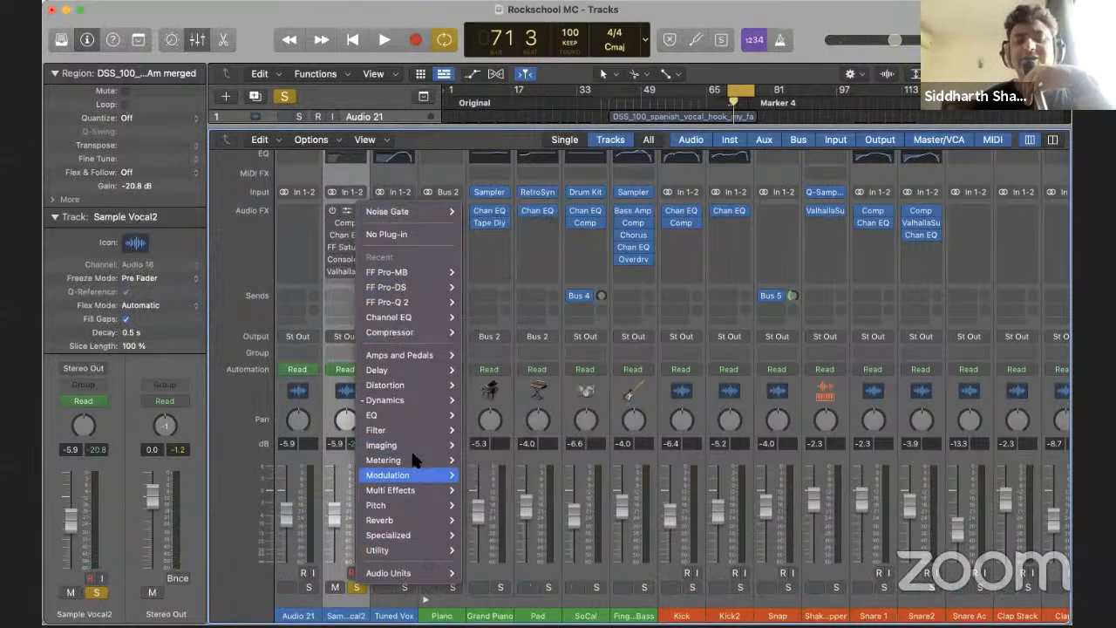
pyautogui.moveTo(404, 576)
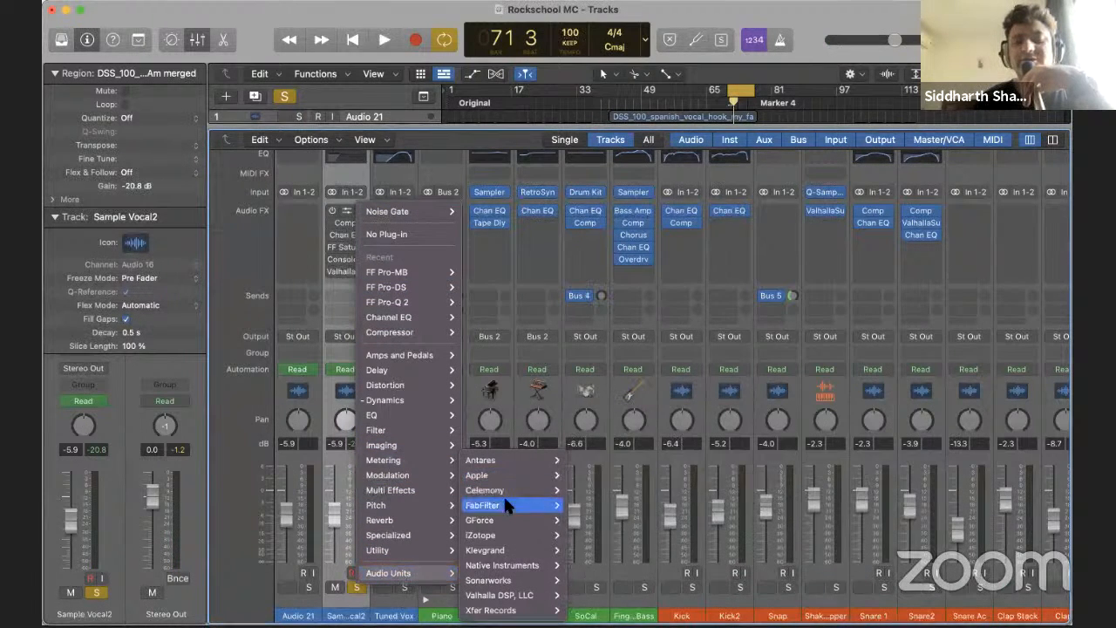
pyautogui.moveTo(523, 505)
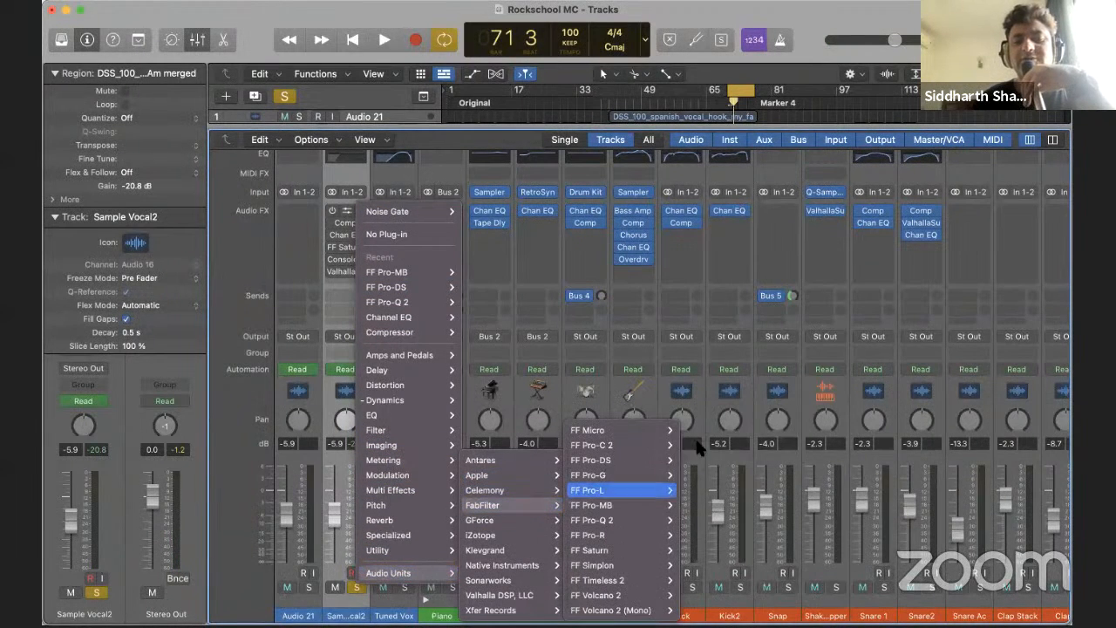
pyautogui.moveTo(608, 446)
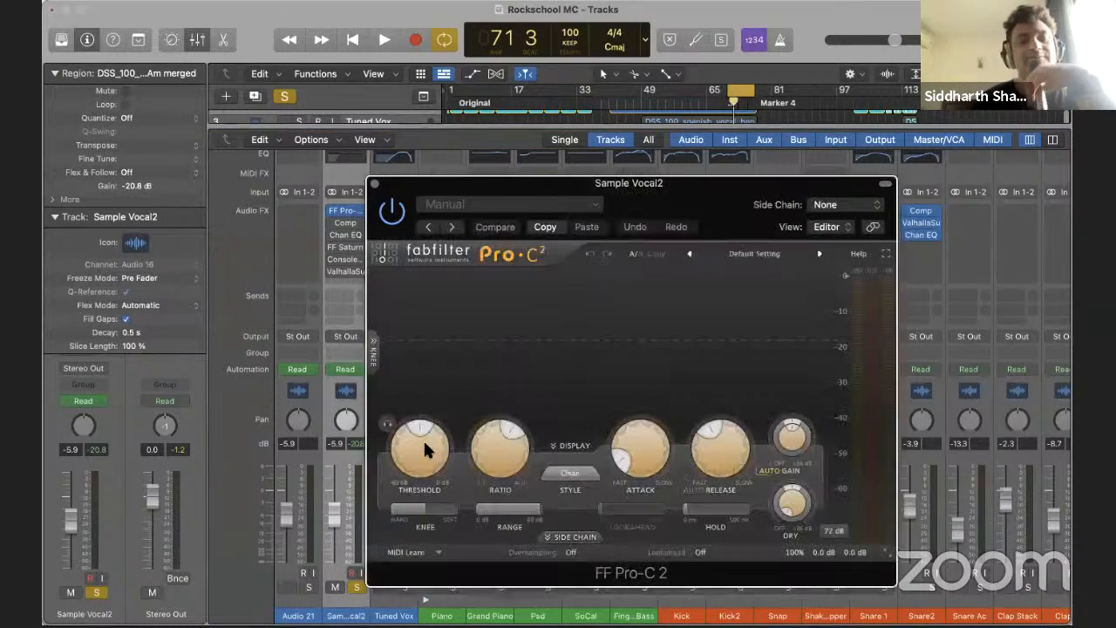
# Lower the Pro-C 2's threshold to about -25 dB during playback and switch its compression style to Vocal
pyautogui.press('space')
pyautogui.moveTo(426, 474); pyautogui.dragTo(430, 492)
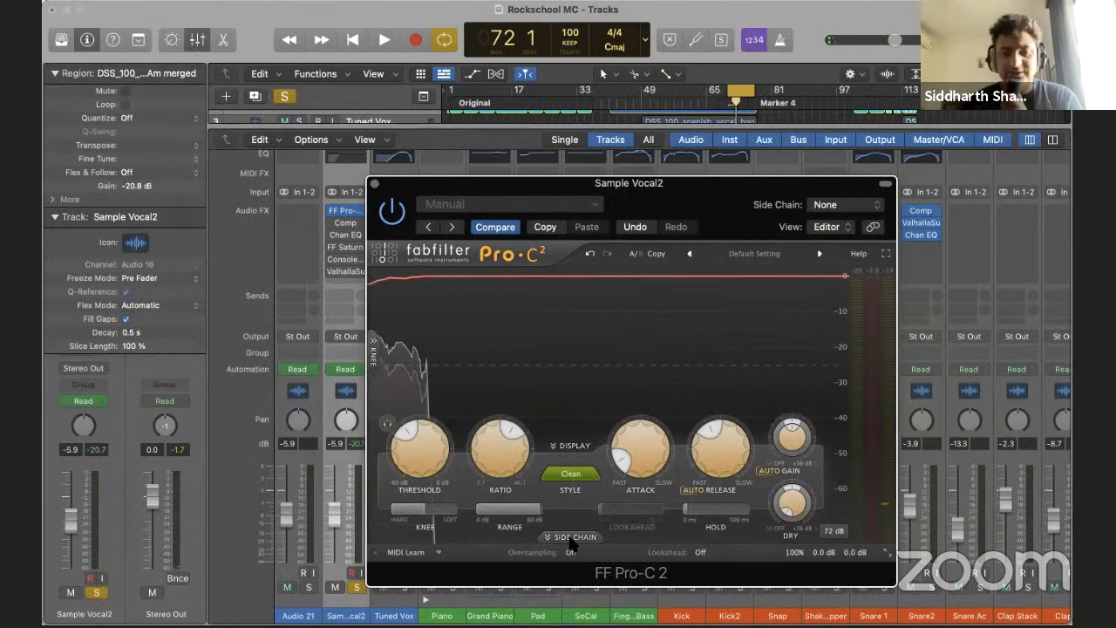
pyautogui.click(571, 541)
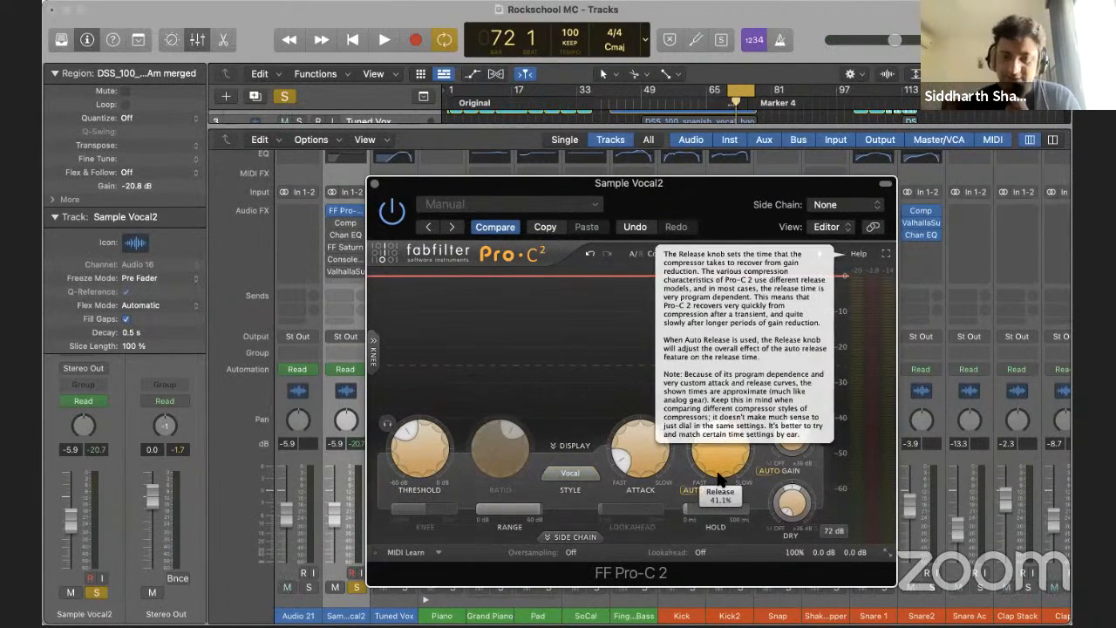
# Slow the Pro-C 2's attack and lower its threshold slightly during playback, then stop and return to the track view
pyautogui.press('space')
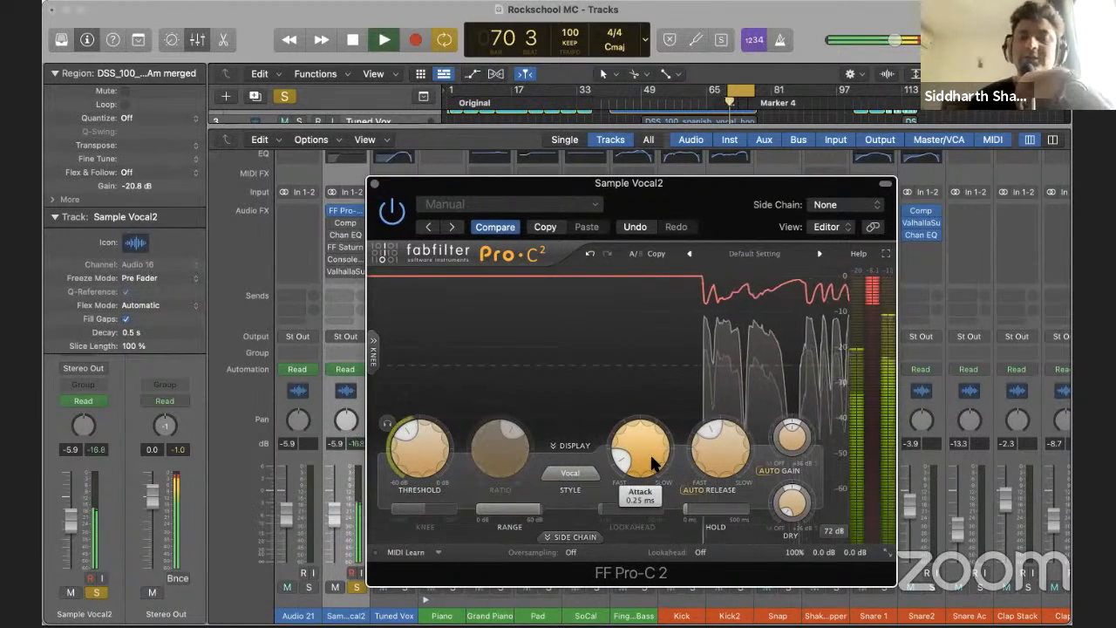
pyautogui.moveTo(653, 464); pyautogui.dragTo(653, 458)
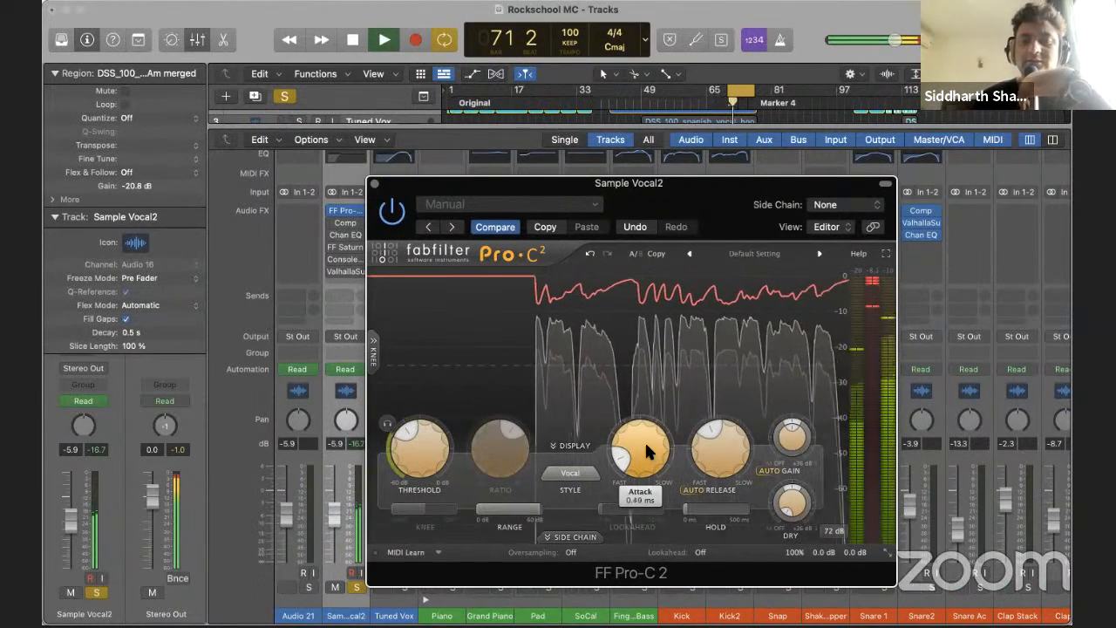
pyautogui.moveTo(624, 493); pyautogui.dragTo(625, 447)
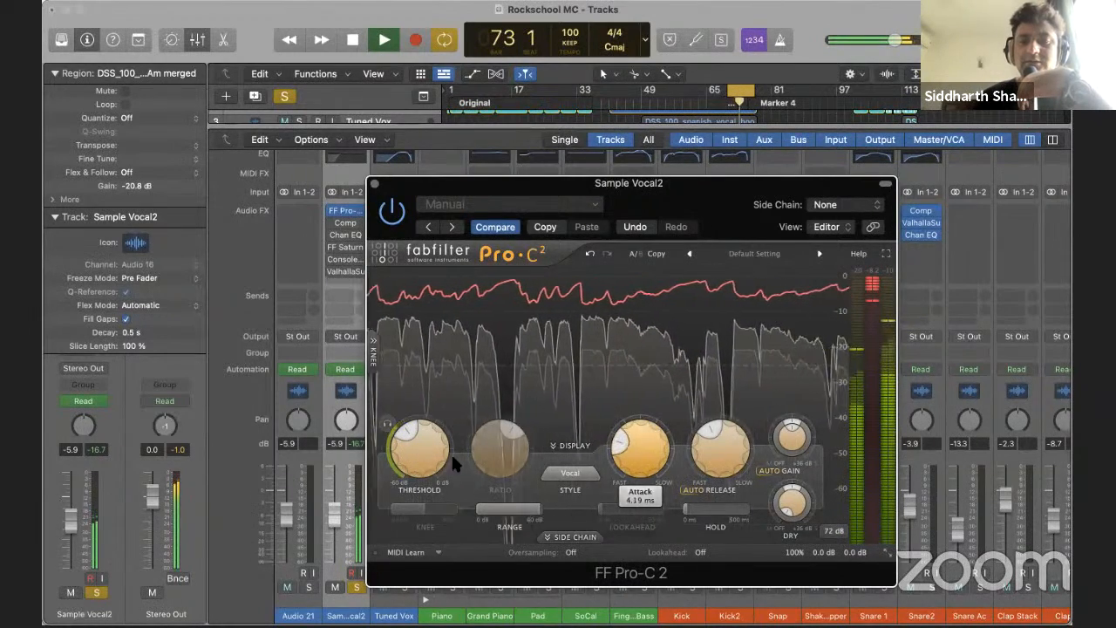
pyautogui.moveTo(417, 454); pyautogui.dragTo(418, 469)
pyautogui.moveTo(624, 435)
pyautogui.mouseDown()
pyautogui.moveTo(615, 427)
pyautogui.moveTo(614, 445)
pyautogui.mouseUp()
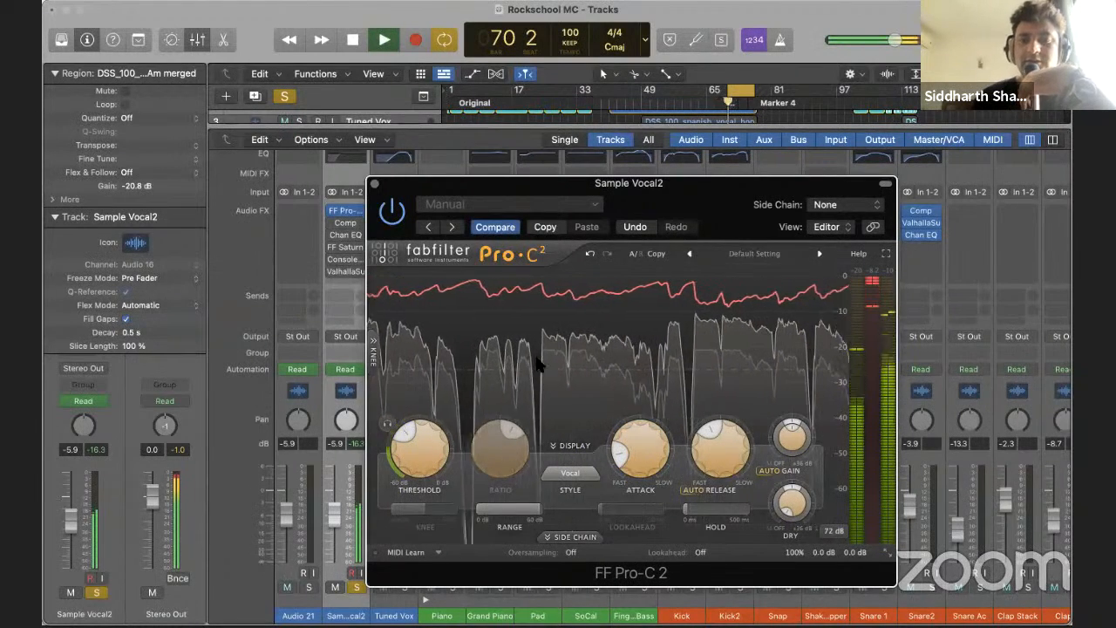
pyautogui.press('space')
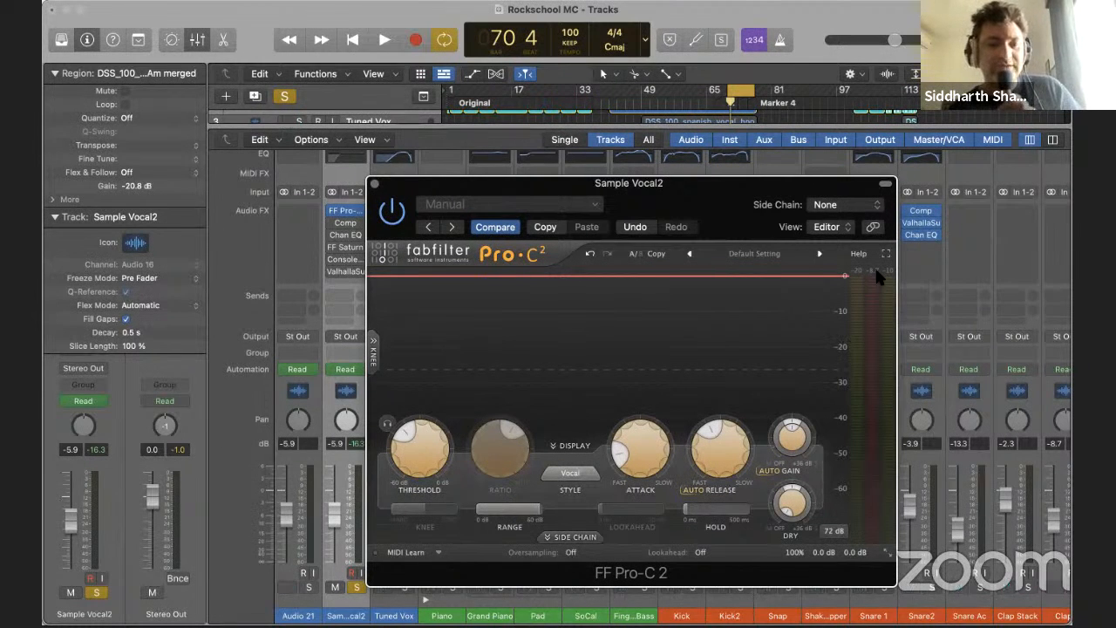
pyautogui.press('x')
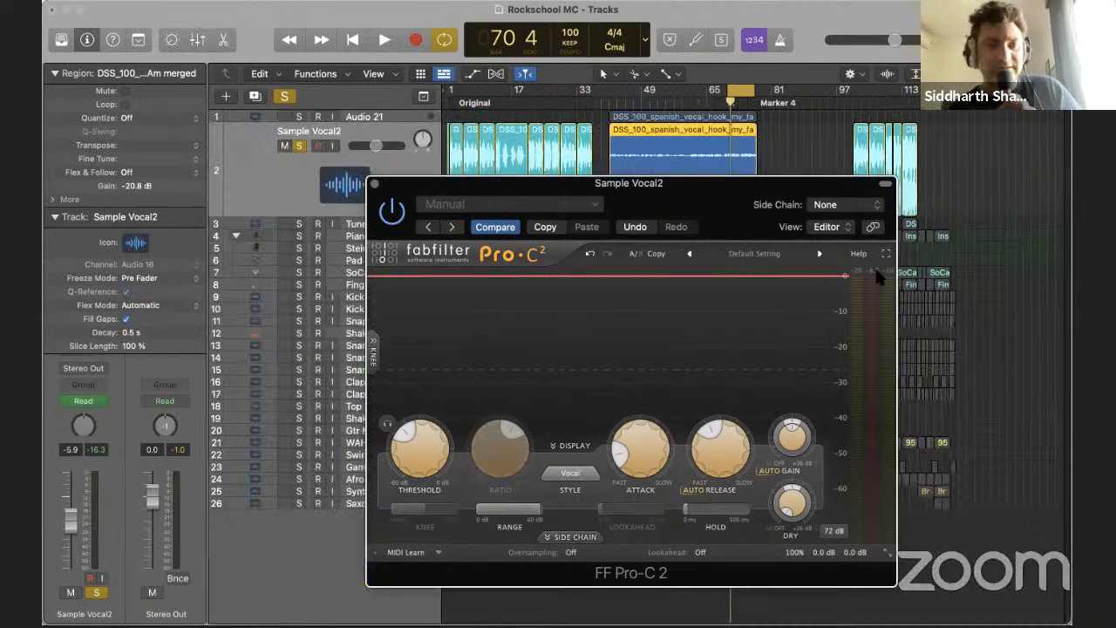
# Move the Pro-C 2 window out of the way and examine the merged vocal region's waveform on Sample Vocal2 around the cycle area
pyautogui.click(650, 150)
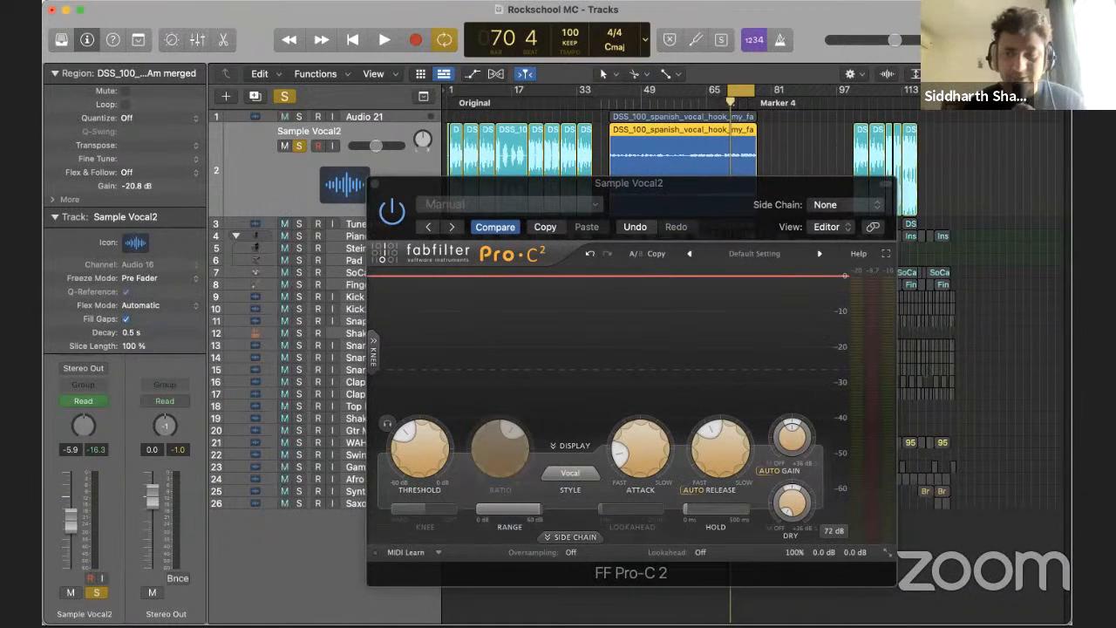
pyautogui.moveTo(698, 186); pyautogui.dragTo(796, 376)
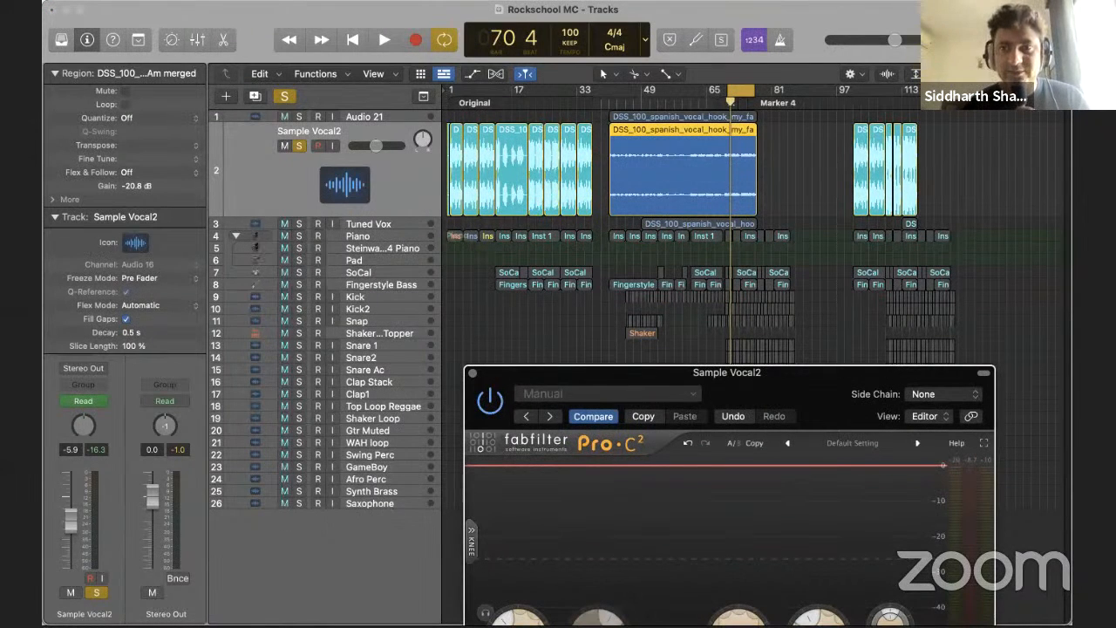
pyautogui.moveTo(968, 75)
pyautogui.mouseDown()
pyautogui.moveTo(1043, 74)
pyautogui.moveTo(989, 74)
pyautogui.mouseUp()
pyautogui.scroll(-4, 730, 268)
pyautogui.hscroll(-3, 750, 288)
pyautogui.moveTo(760, 373); pyautogui.dragTo(794, 462)
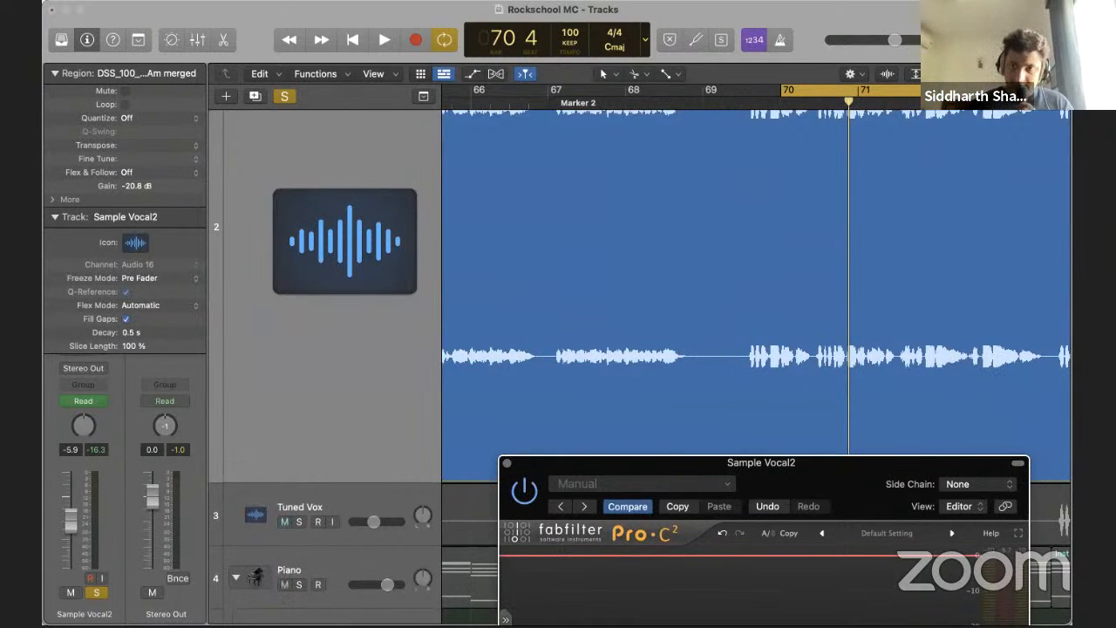
pyautogui.press('super+Left')
pyautogui.press('super+Left')
pyautogui.press('super+Left')
pyautogui.press('super+Left')
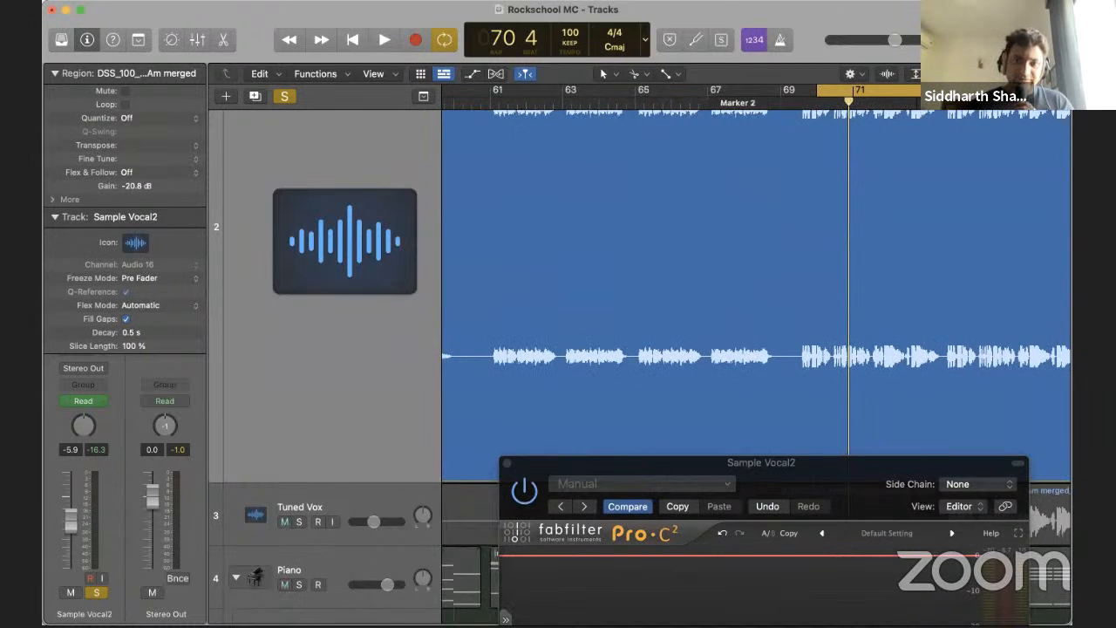
pyautogui.press('super+Up')
pyautogui.press('super+Left')
pyautogui.press('super+Left')
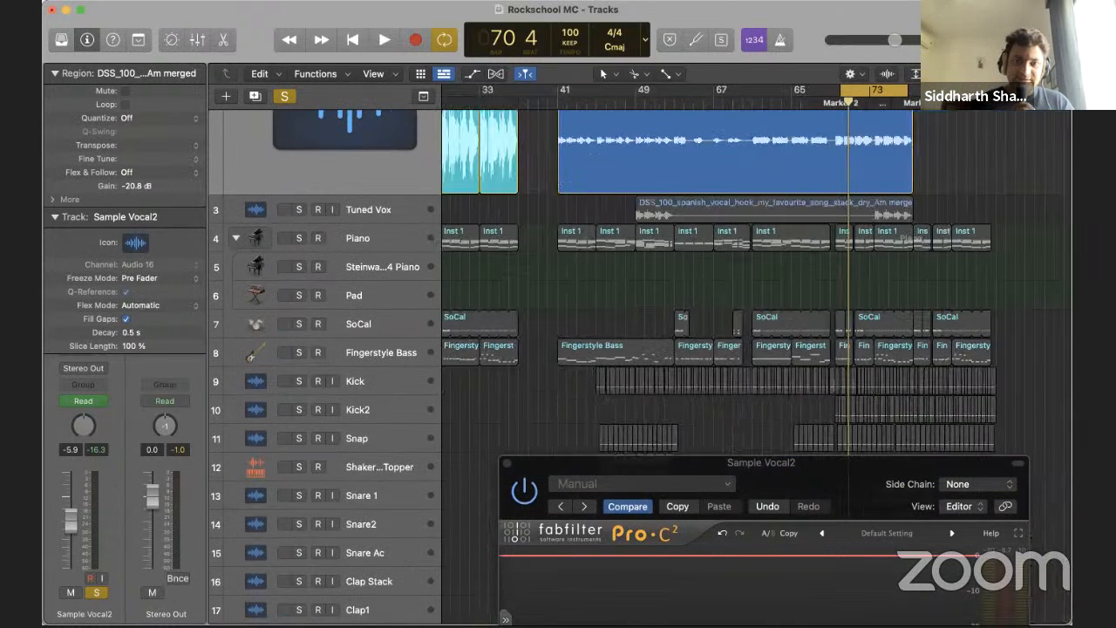
pyautogui.press('super+Right')
pyautogui.press('super+Right')
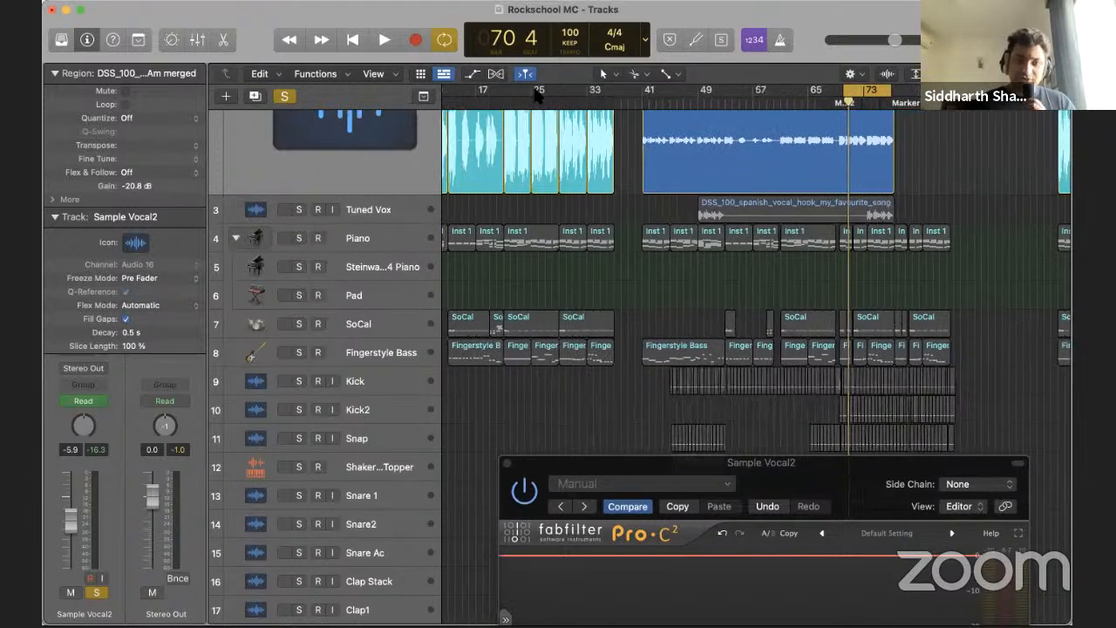
# Bring the Pro-C 2 window back into full view, close it and clear the region selection
pyautogui.moveTo(762, 458)
pyautogui.mouseDown()
pyautogui.moveTo(760, 277)
pyautogui.moveTo(733, 92)
pyautogui.mouseUp()
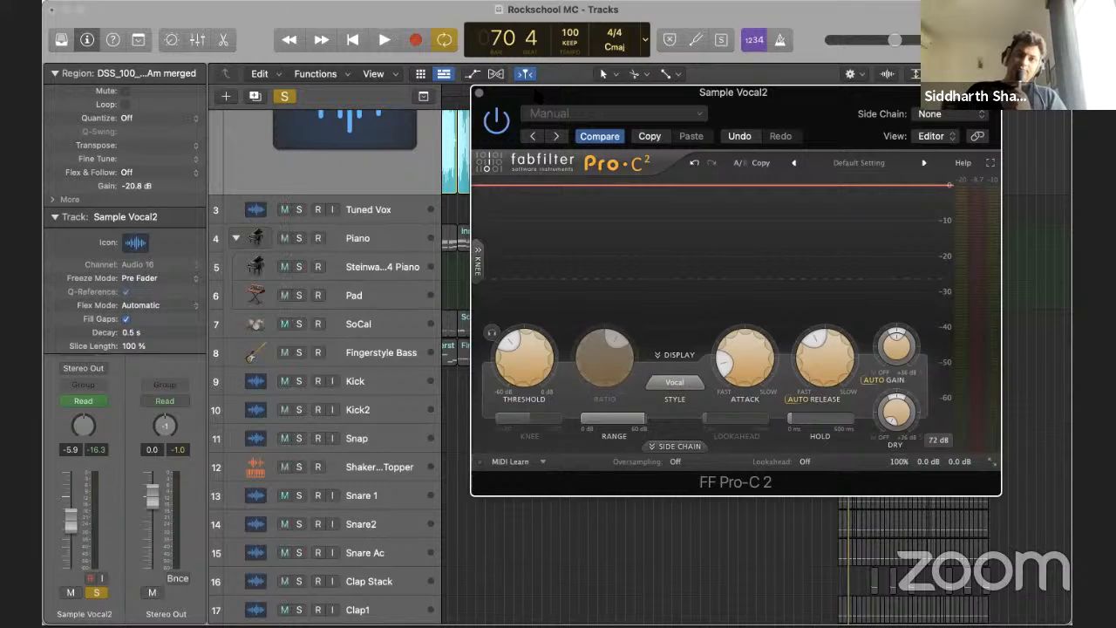
pyautogui.click(479, 93)
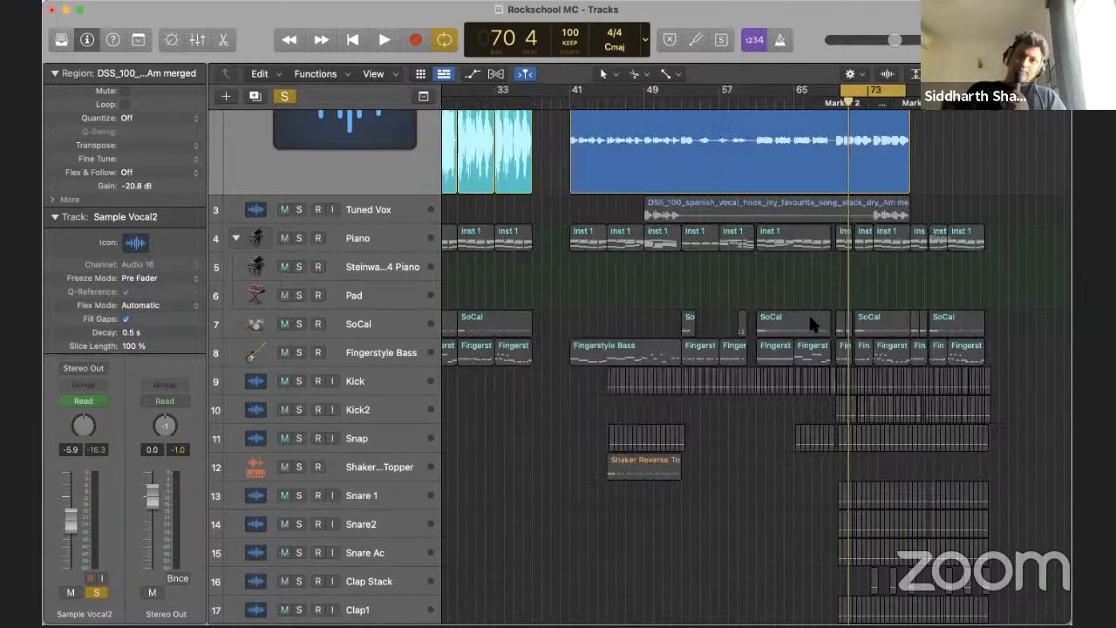
pyautogui.click(864, 280)
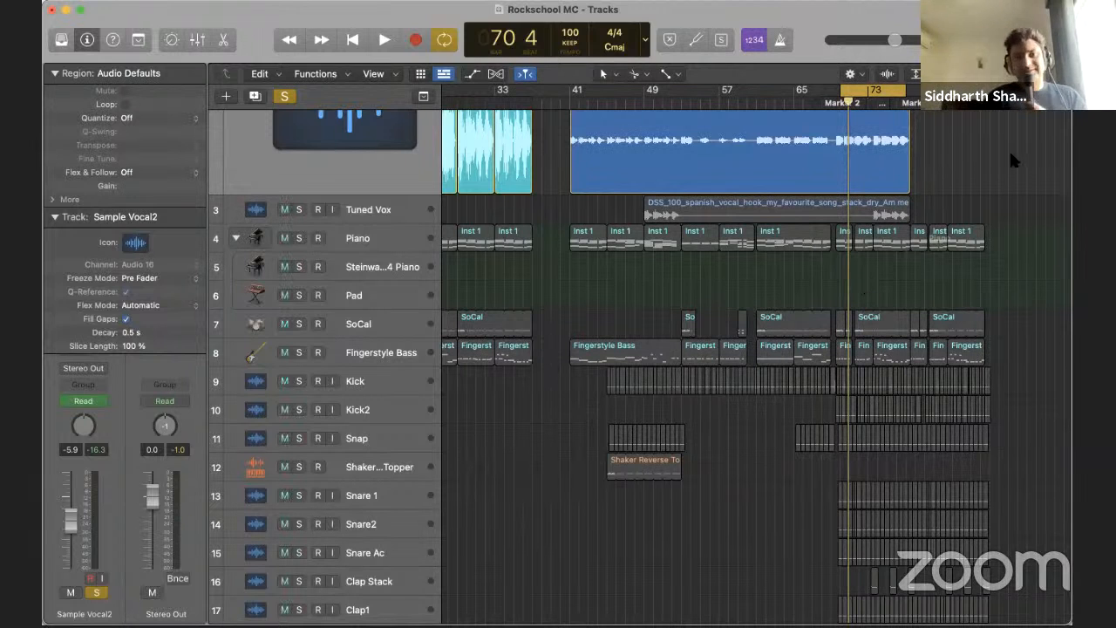
# Inspect Sample Vocal2's Pro-C 2 and Snare 1's Compressor from the mixer, closing each, and return to the track view
pyautogui.press('x')
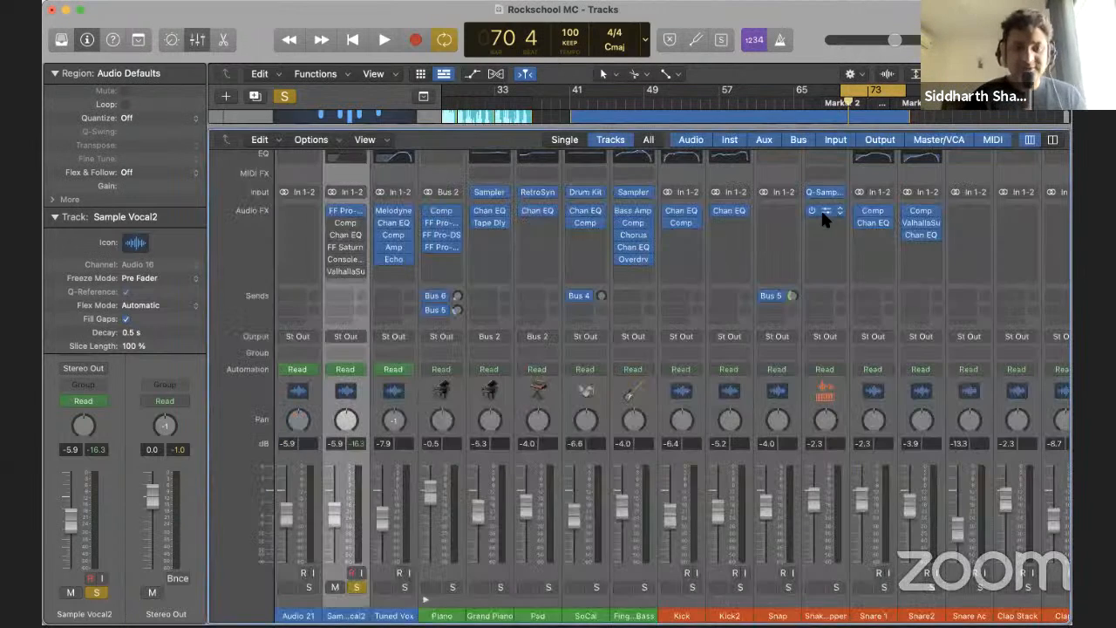
pyautogui.click(346, 211)
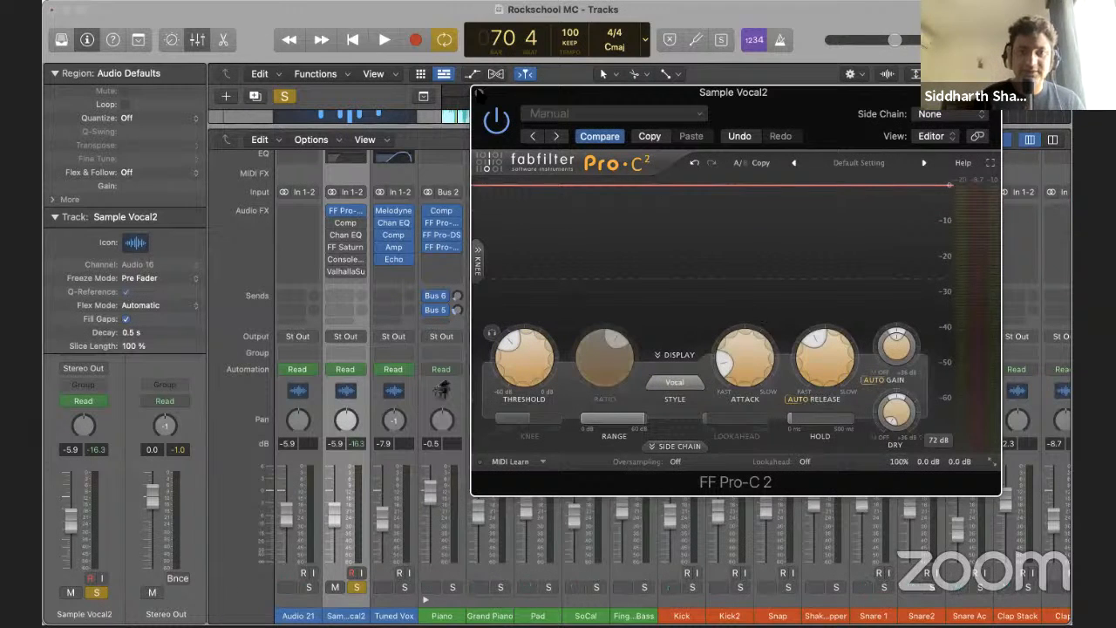
pyautogui.click(479, 92)
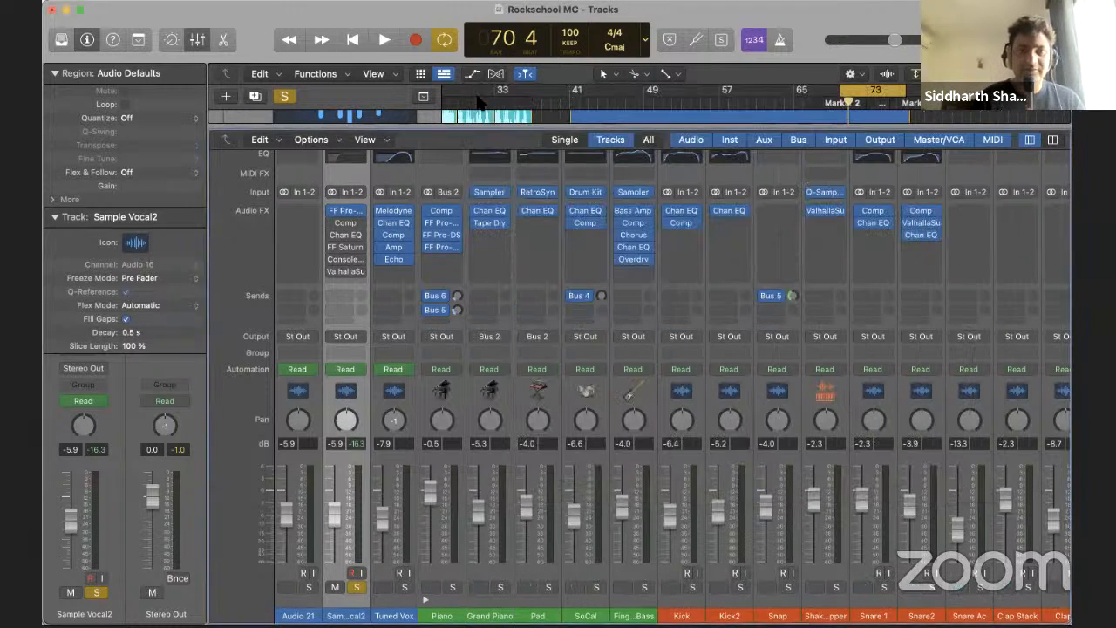
pyautogui.click(872, 211)
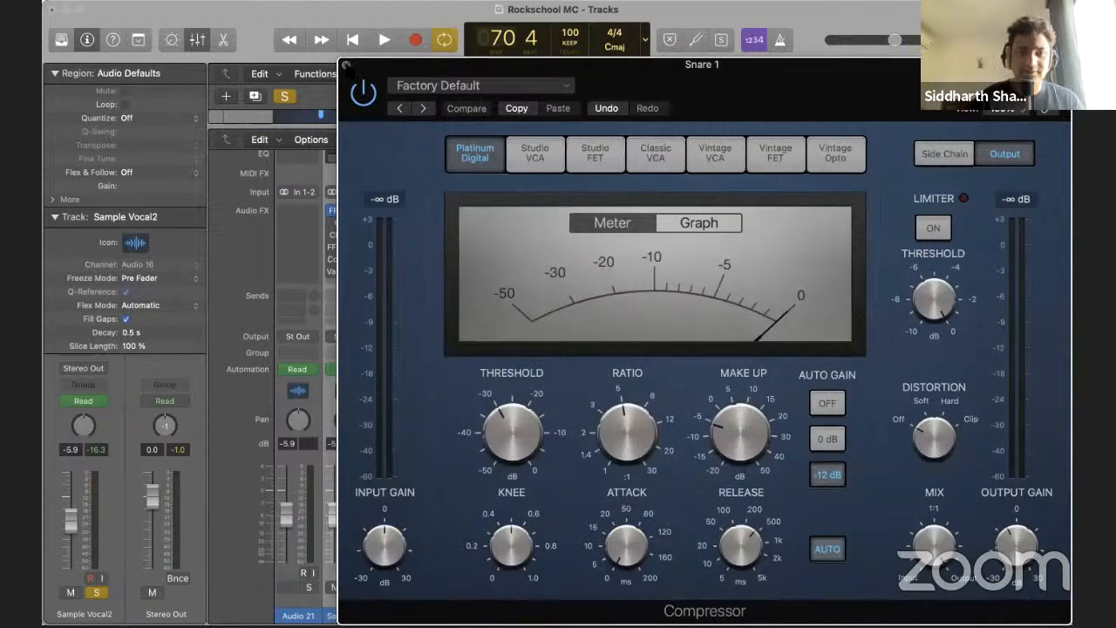
pyautogui.click(347, 66)
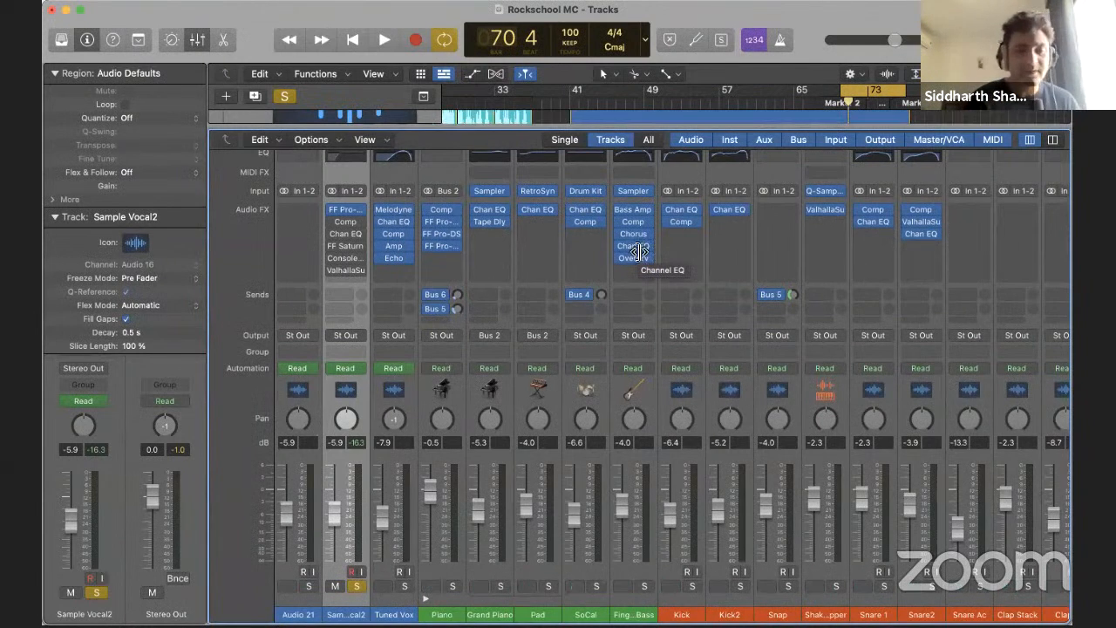
pyautogui.press('x')
pyautogui.scroll(5, 699, 171)
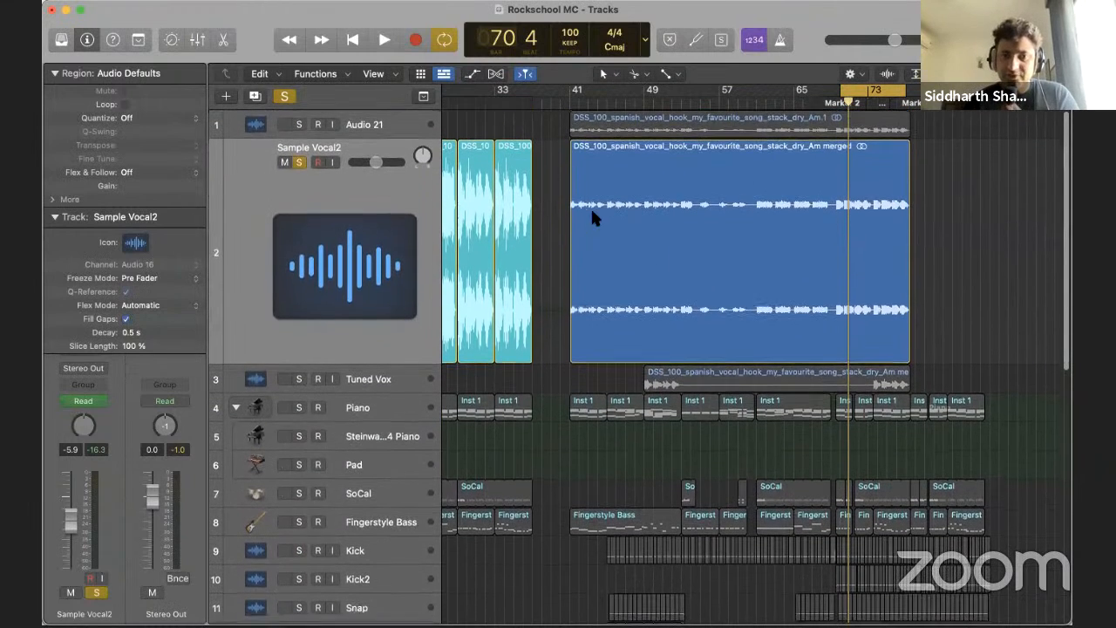
# Open the mixer and play back the cycled section starting at bar 70 with Sample Vocal2 soloed
pyautogui.hscroll(3, 847, 235)
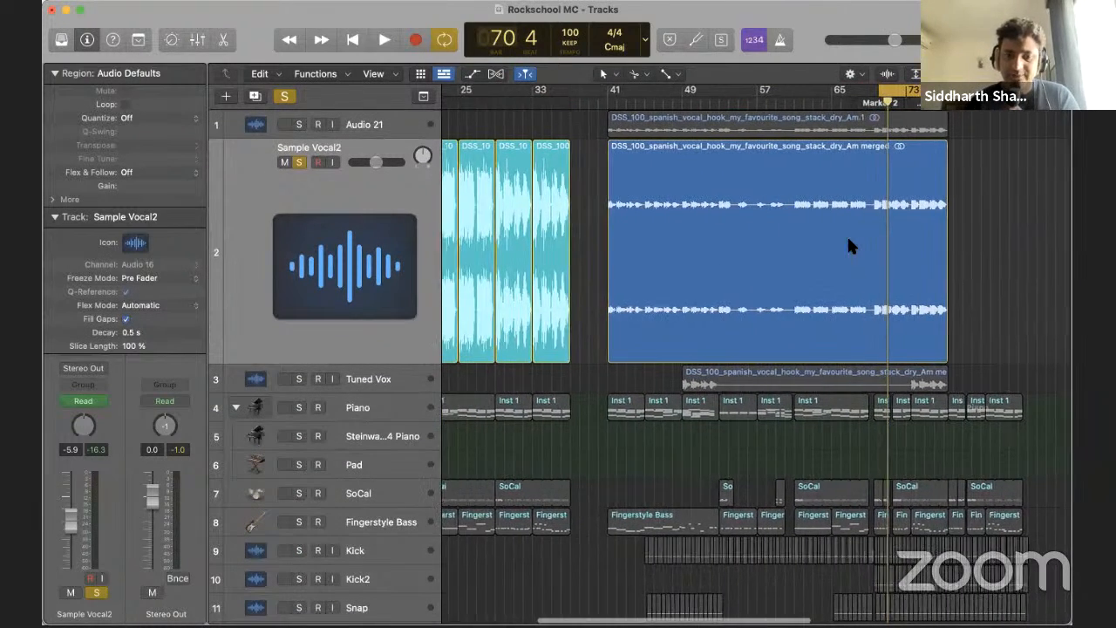
pyautogui.hscroll(4, 847, 234)
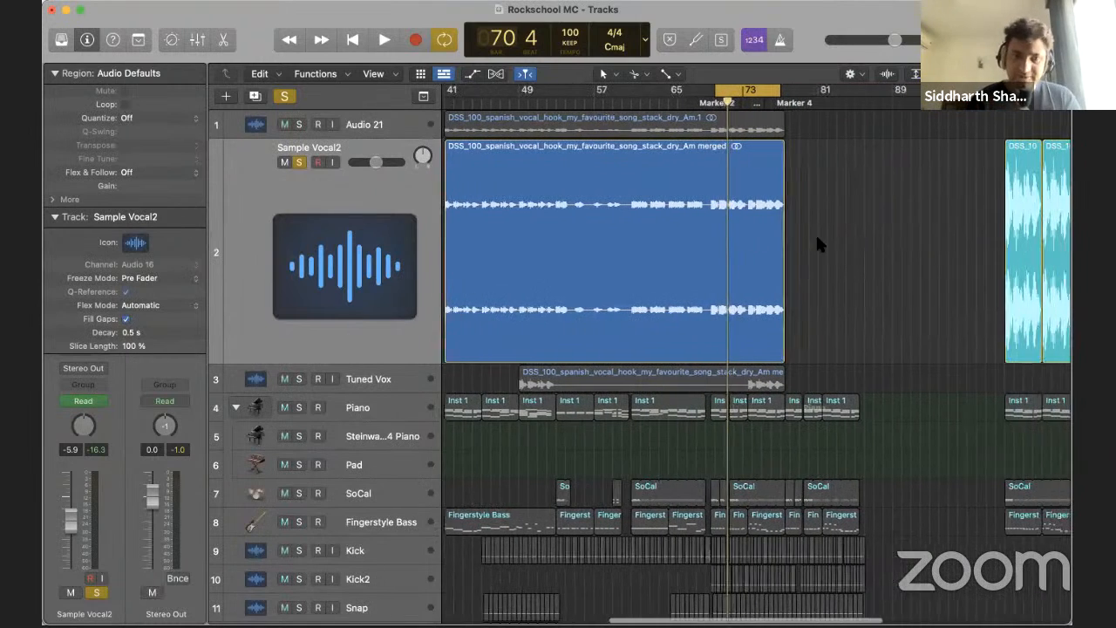
pyautogui.press('x')
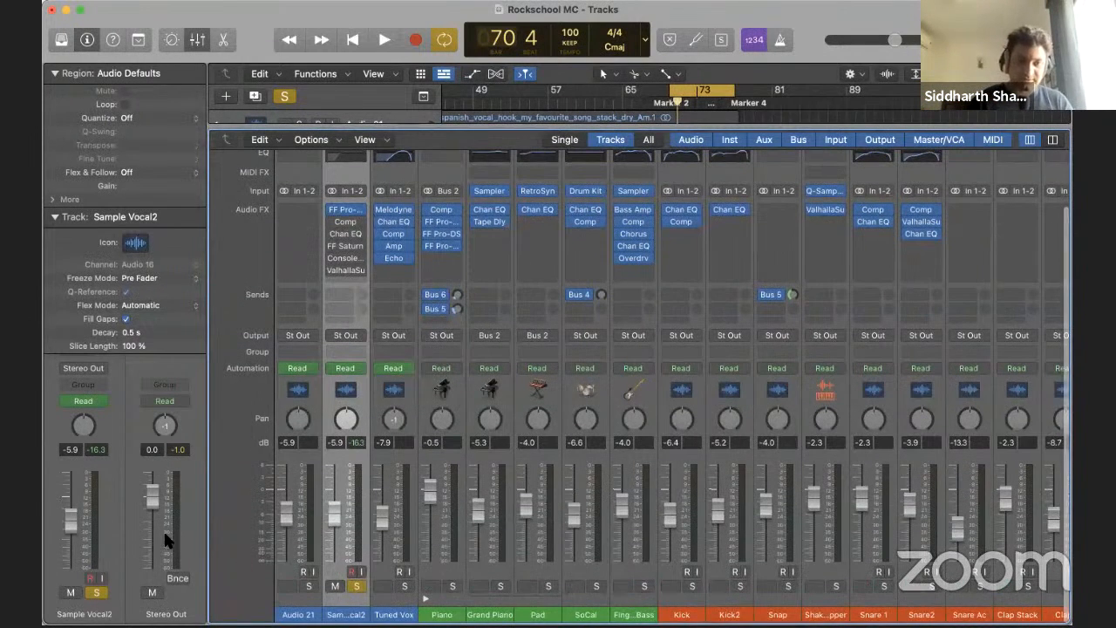
pyautogui.click(408, 405)
pyautogui.press('space')
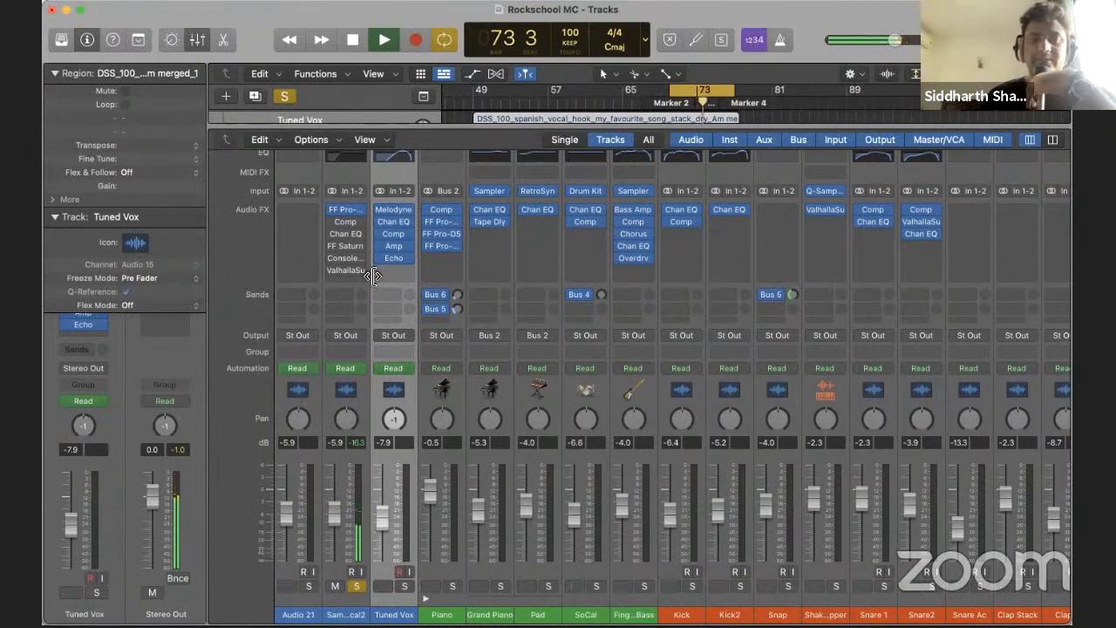
# Lower the output level of the FF Pro-C 2 compressor on Sample Vocal2 to -6.7 dB and close the plug-in
pyautogui.click(347, 218)
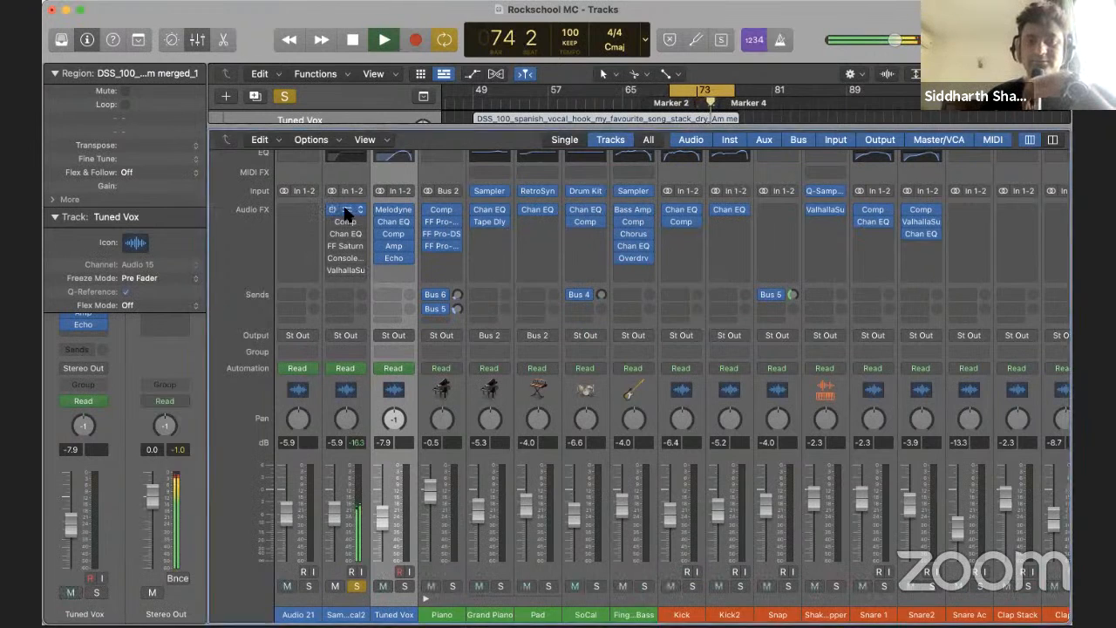
pyautogui.moveTo(754, 94); pyautogui.dragTo(479, 70)
pyautogui.moveTo(739, 445); pyautogui.dragTo(668, 435)
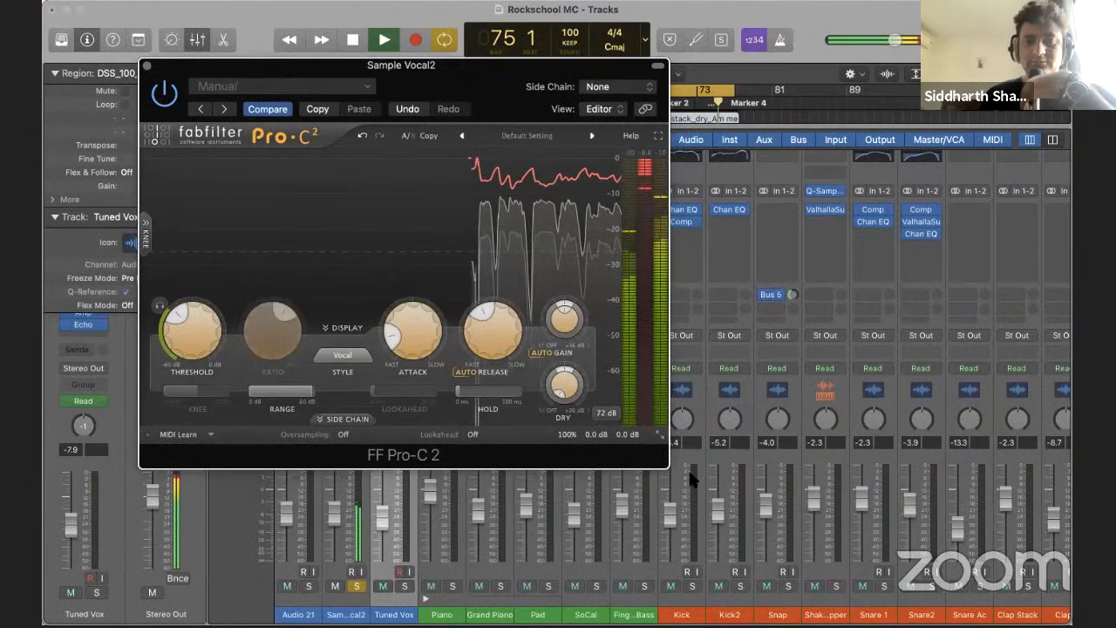
pyautogui.moveTo(185, 66); pyautogui.dragTo(245, 71)
pyautogui.moveTo(689, 436); pyautogui.dragTo(690, 455)
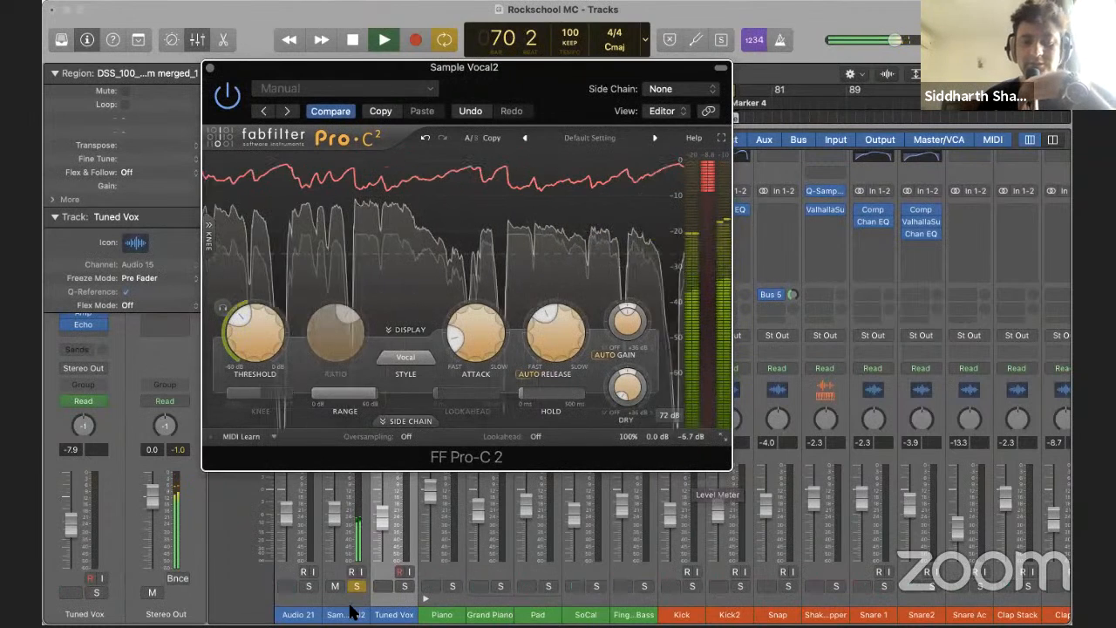
pyautogui.press('super+w')
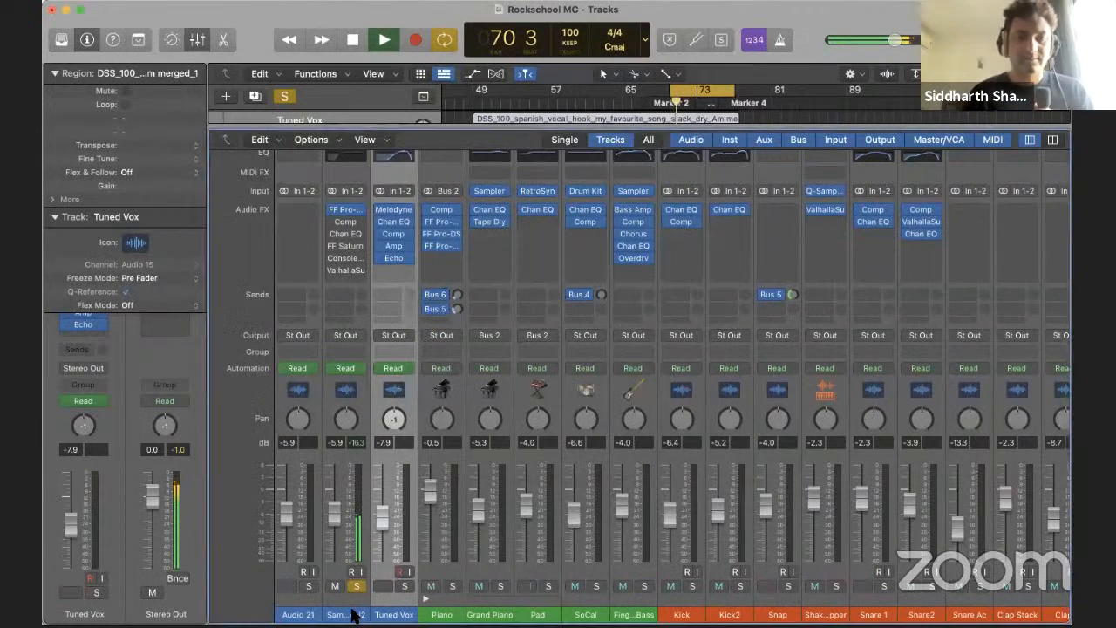
# Select the Sample Vocal2 channel and stop playback, keeping its effects chain in view in the mixer
pyautogui.click(353, 615)
pyautogui.press('space')
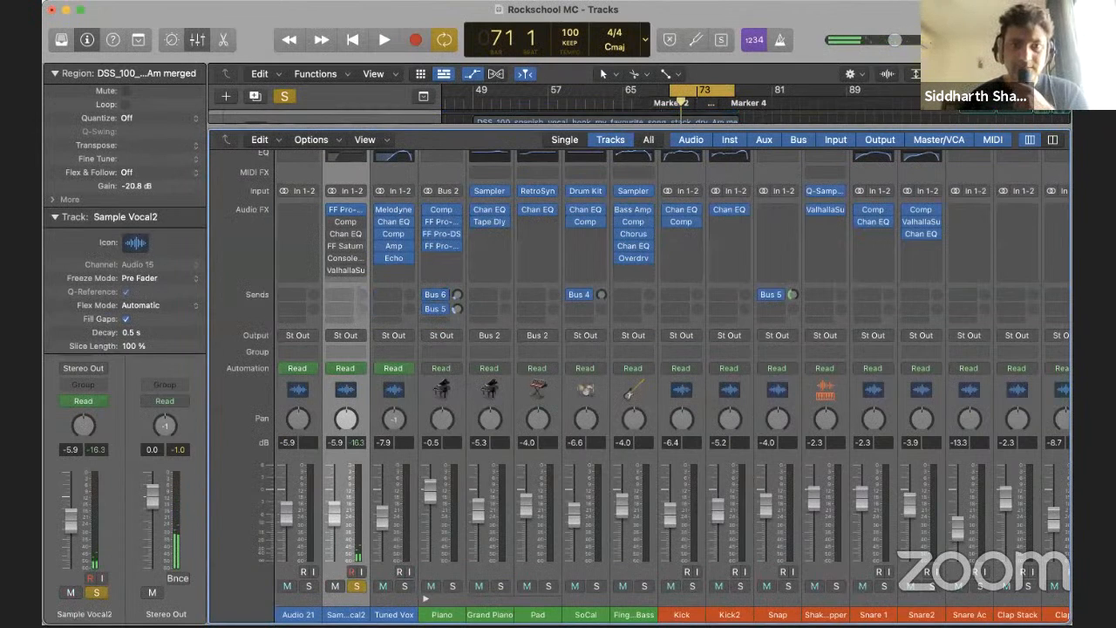
pyautogui.press('x')
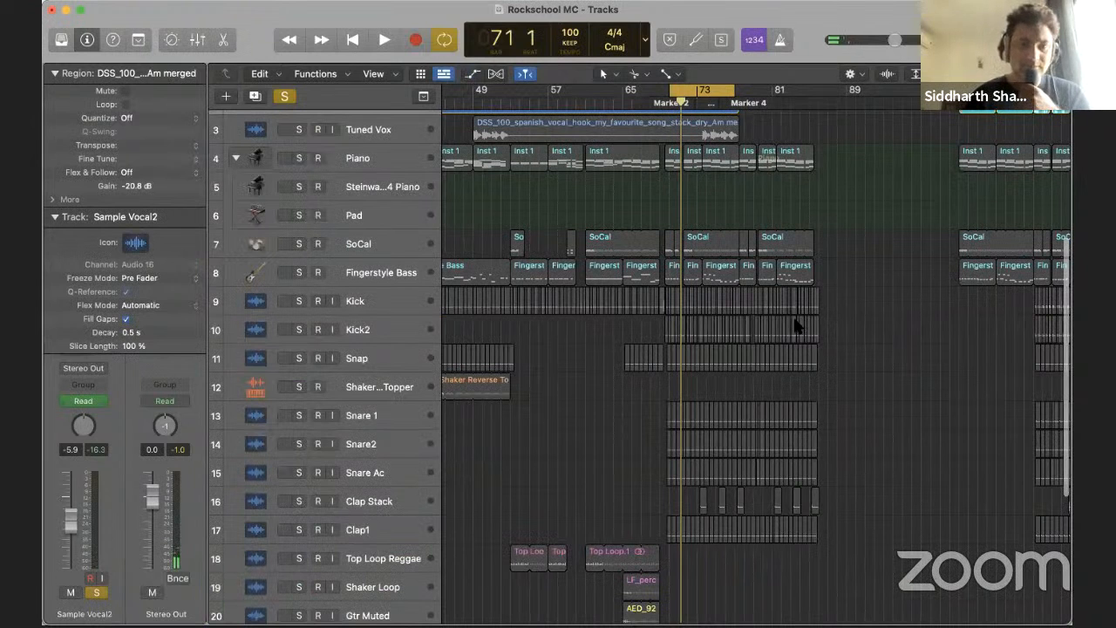
pyautogui.scroll(5, 511, 350)
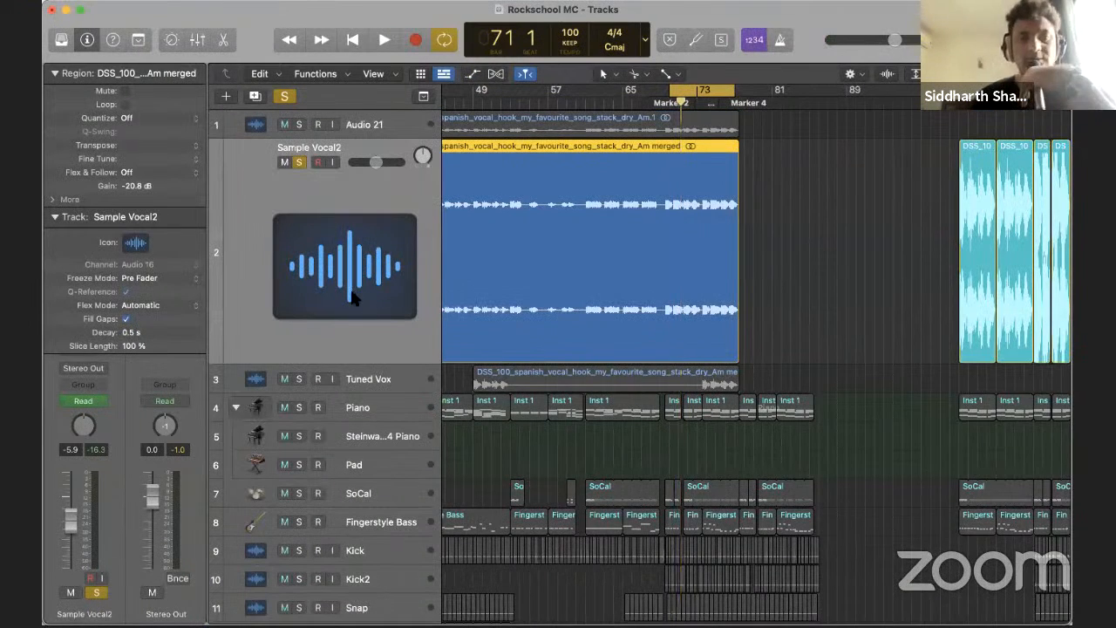
pyautogui.press('x')
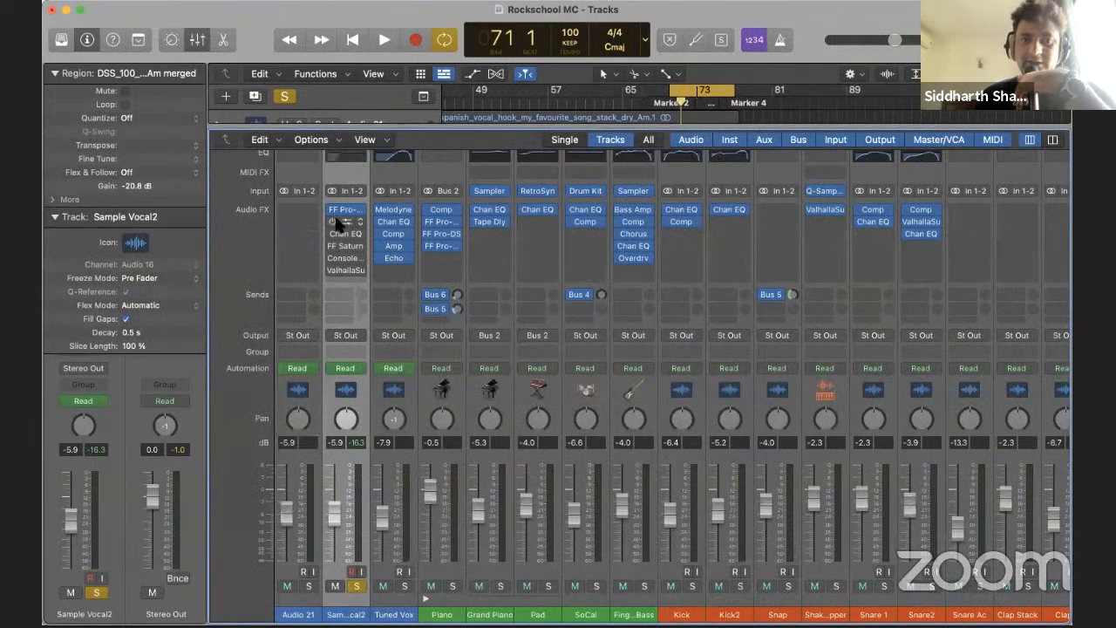
# Replace the Compressor on Sample Vocal2 with FF Pro-Q 2 and start playback
pyautogui.click(359, 225)
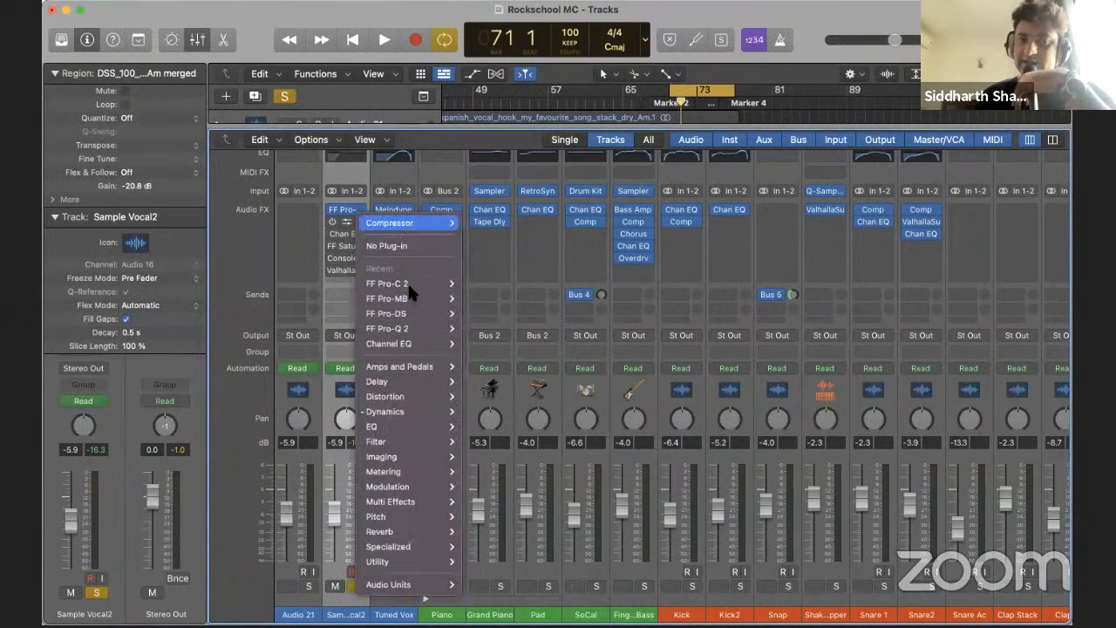
pyautogui.moveTo(445, 329)
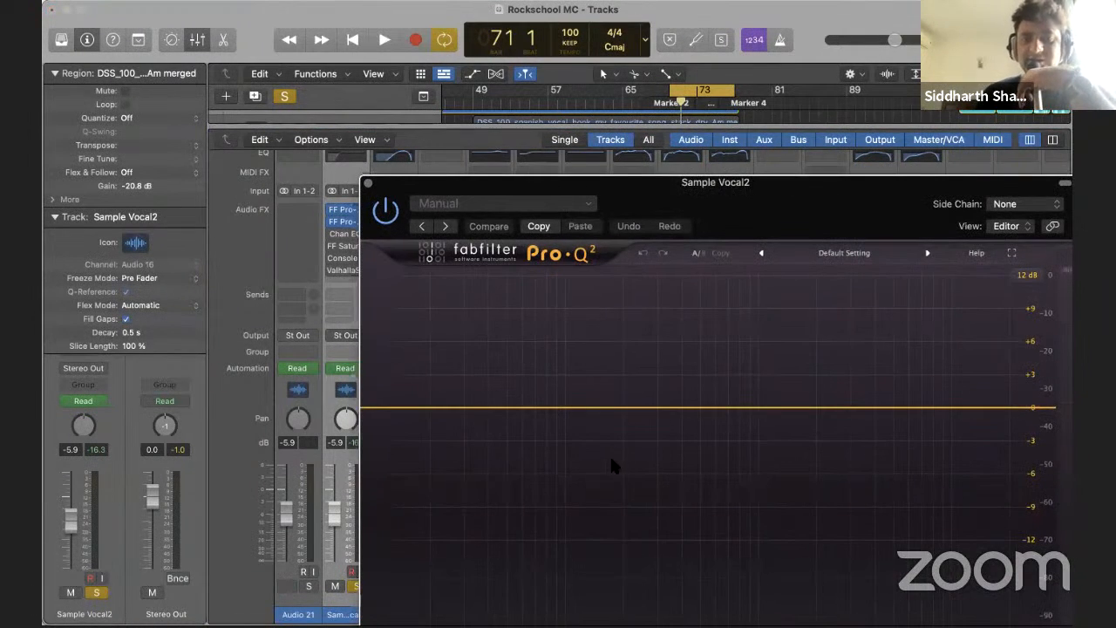
pyautogui.moveTo(610, 182); pyautogui.dragTo(379, 86)
pyautogui.press('space')
# Load the Low Cut preset in Pro-Q 2 and move its cut to about 115 Hz with a Q of about 0.72
pyautogui.click(365, 339)
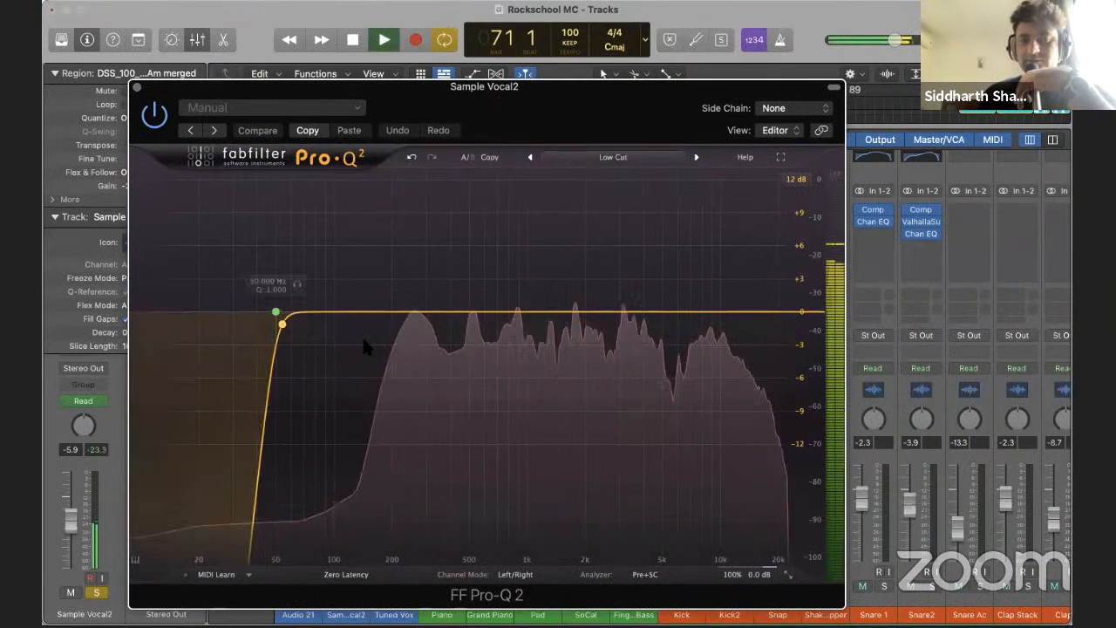
pyautogui.moveTo(276, 311)
pyautogui.mouseDown()
pyautogui.moveTo(360, 342)
pyautogui.moveTo(381, 317)
pyautogui.moveTo(397, 317)
pyautogui.moveTo(236, 321)
pyautogui.moveTo(288, 327)
pyautogui.mouseUp()
pyautogui.moveTo(422, 342); pyautogui.dragTo(368, 339)
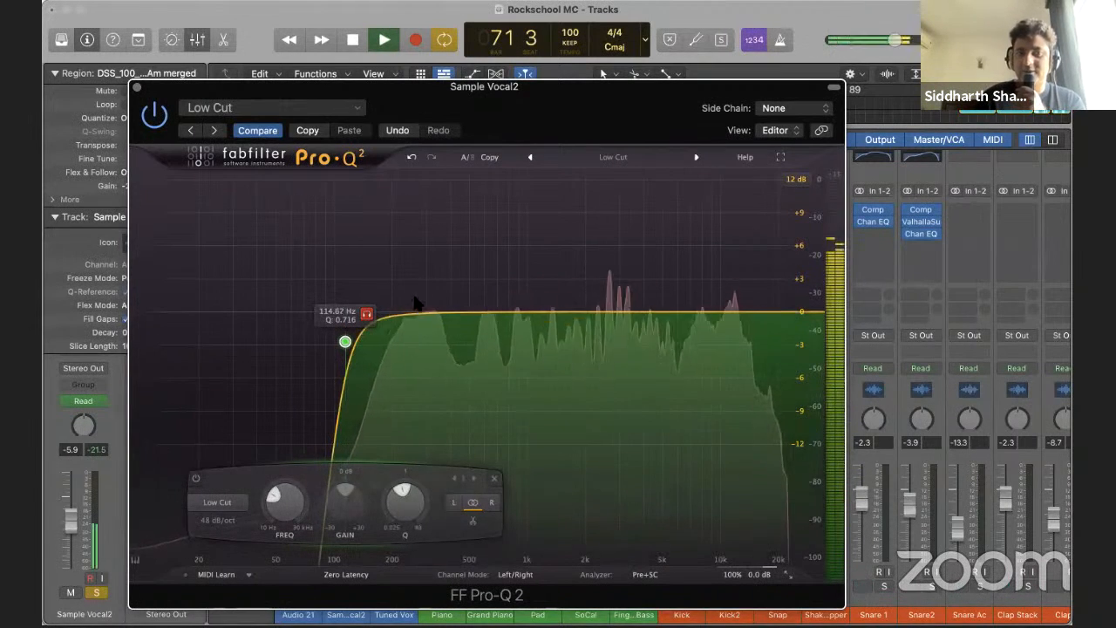
# Add a bell band at about 249 Hz with a cut of about 2.4 dB and a Q of about 2
pyautogui.moveTo(416, 311); pyautogui.dragTo(411, 239)
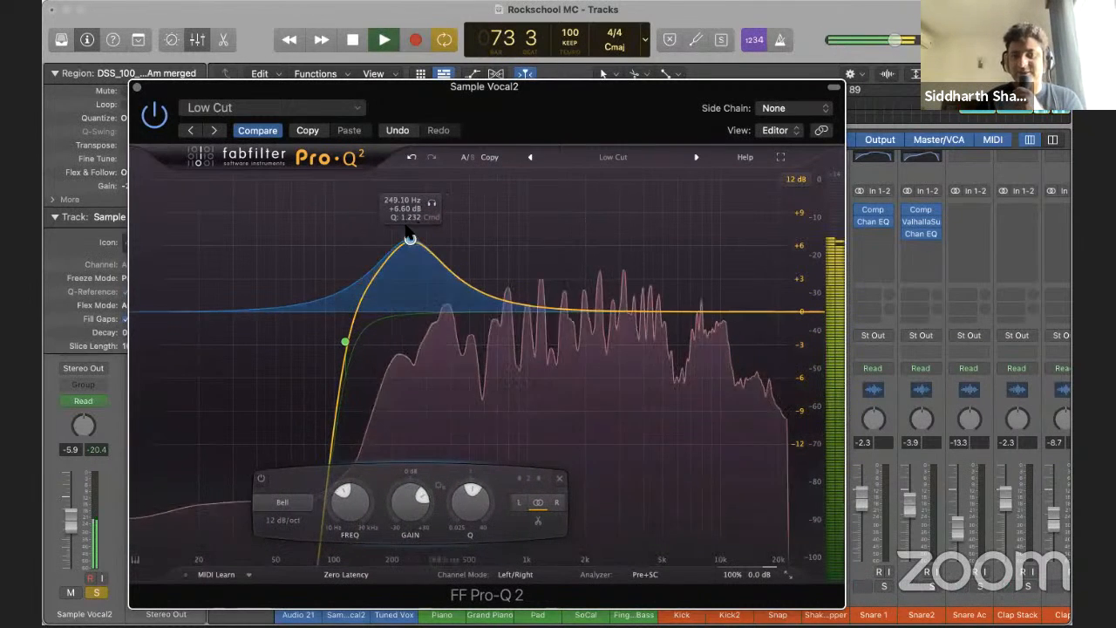
pyautogui.moveTo(408, 500); pyautogui.dragTo(404, 542)
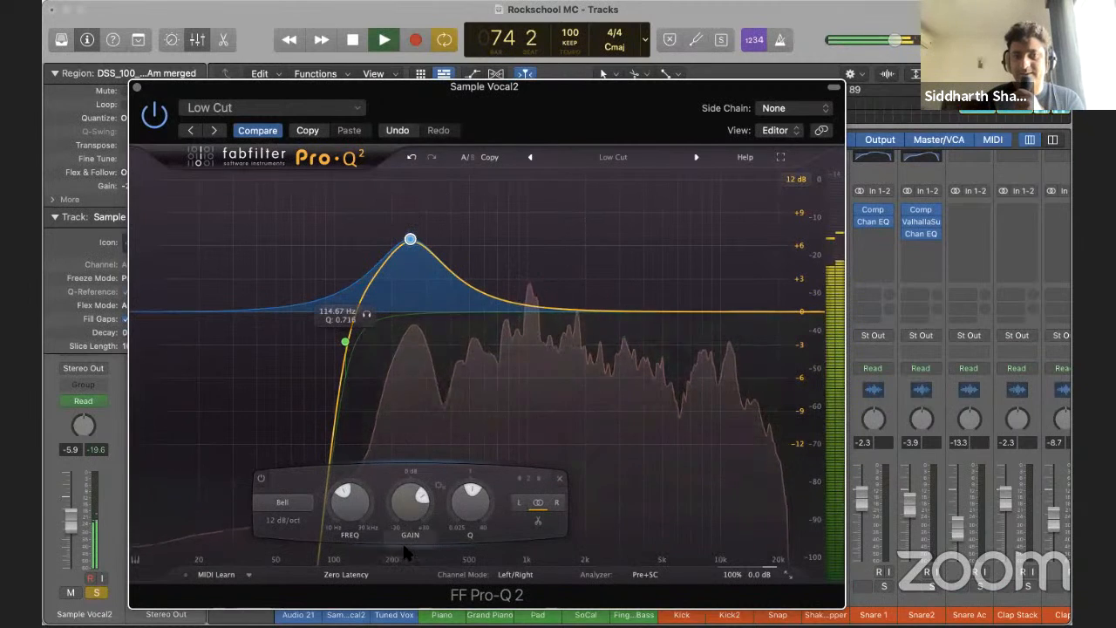
pyautogui.moveTo(467, 497); pyautogui.dragTo(466, 486)
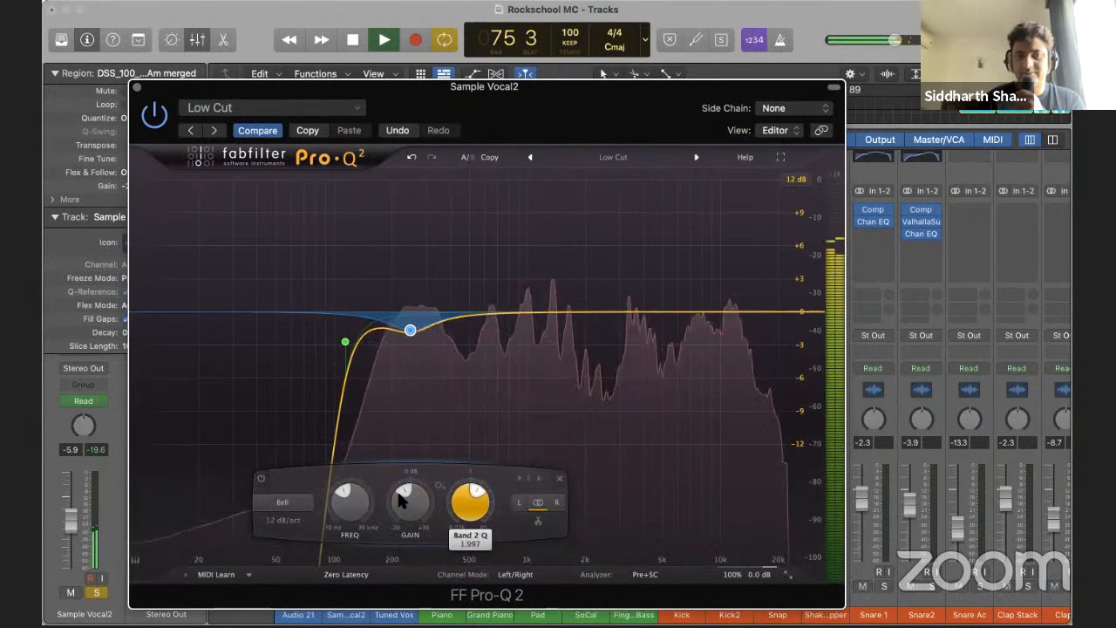
pyautogui.moveTo(402, 497); pyautogui.dragTo(402, 508)
# Add a bell band, sweep it to about 404 Hz with a Q of about 2.2, and cut it slightly
pyautogui.moveTo(521, 253); pyautogui.dragTo(481, 221)
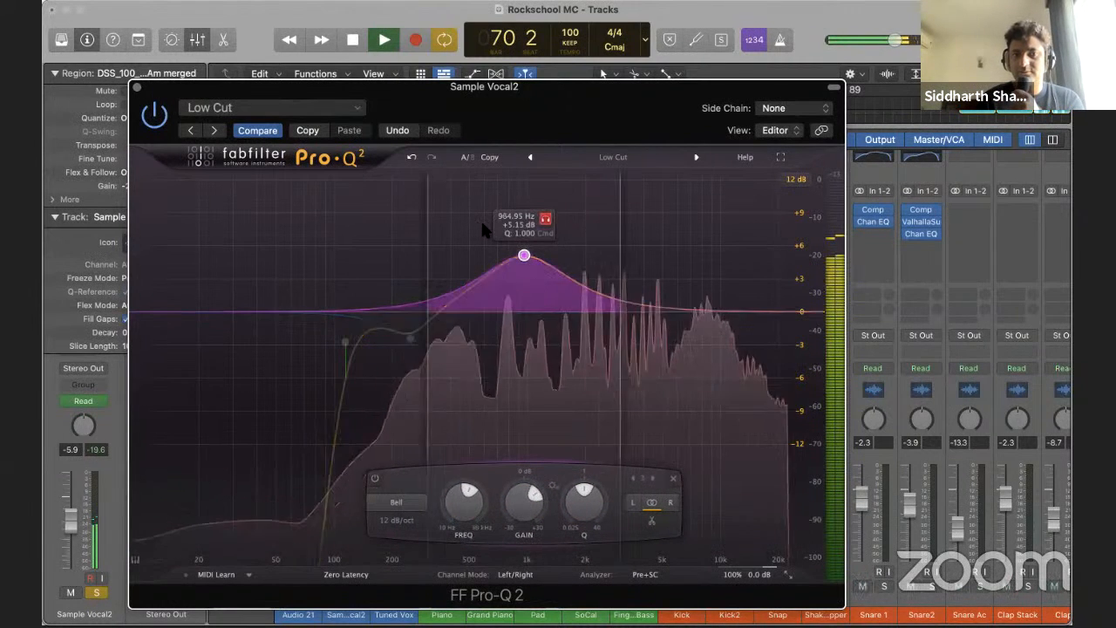
pyautogui.moveTo(521, 490); pyautogui.dragTo(520, 469)
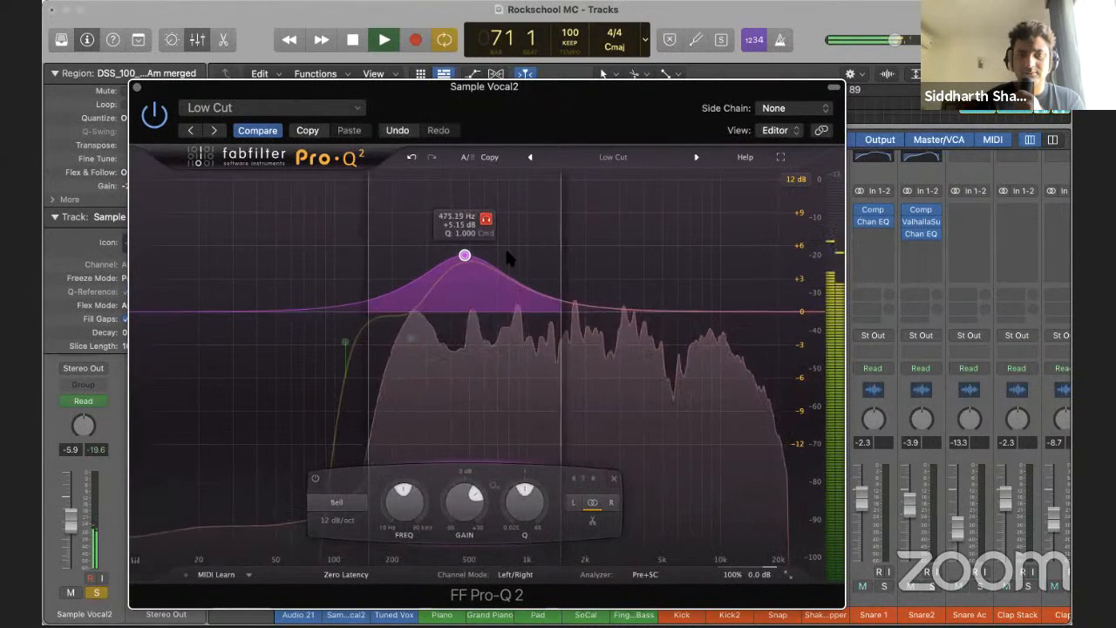
pyautogui.moveTo(486, 219); pyautogui.dragTo(471, 217)
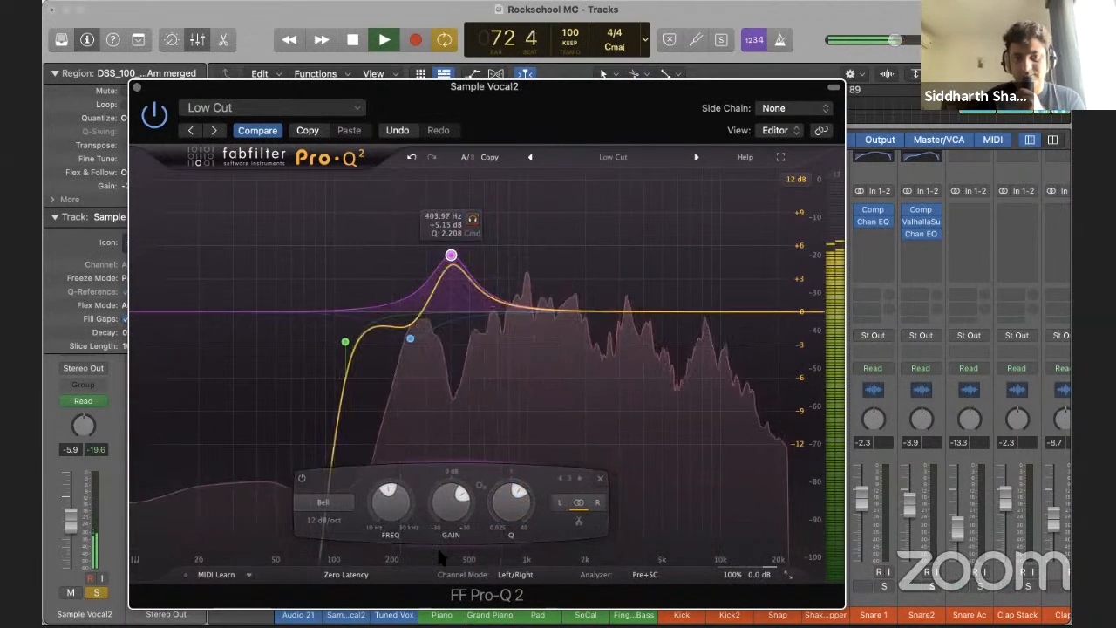
pyautogui.moveTo(448, 507); pyautogui.dragTo(442, 540)
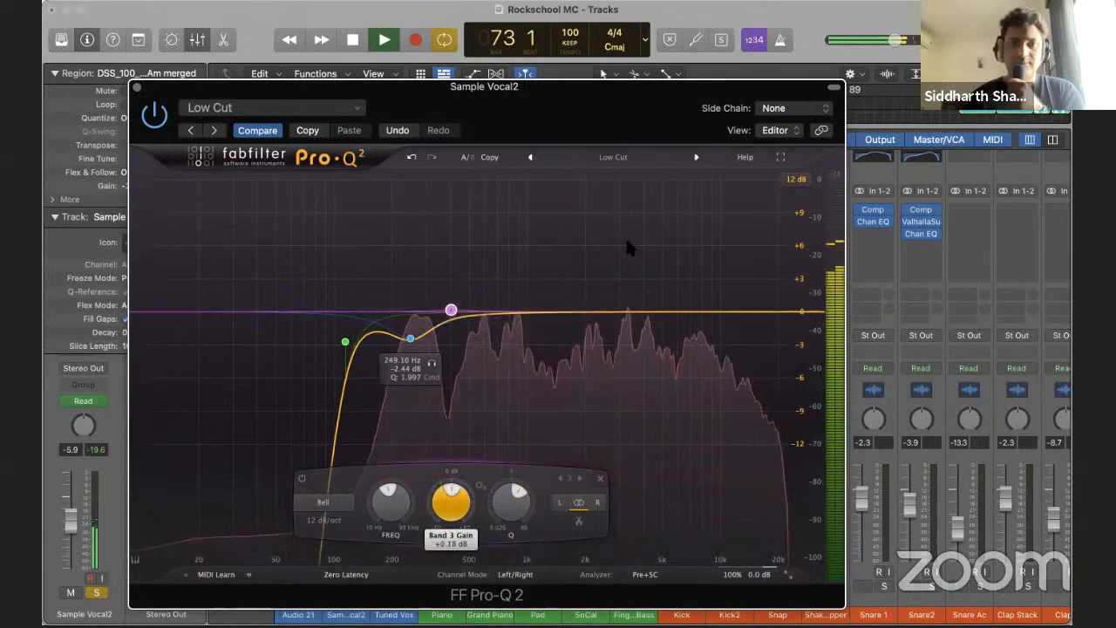
# Add bell boosts of about 2 dB at 5.9 kHz and about 1.4 dB at 1.5 kHz
pyautogui.doubleClick(676, 288)
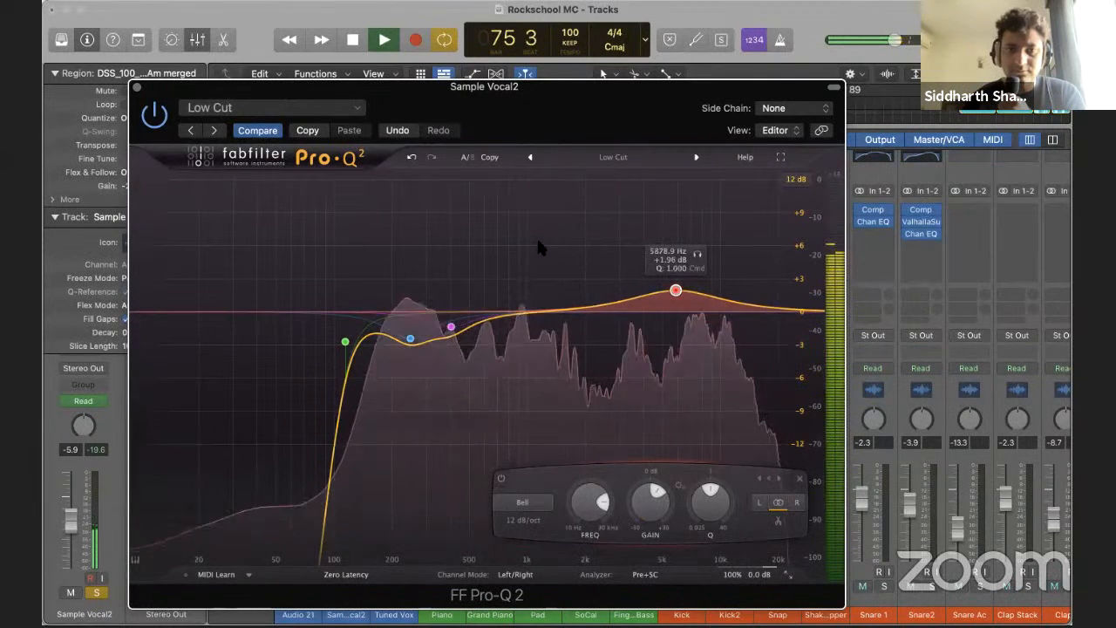
pyautogui.doubleClick(519, 272)
pyautogui.moveTo(540, 236); pyautogui.dragTo(793, 302)
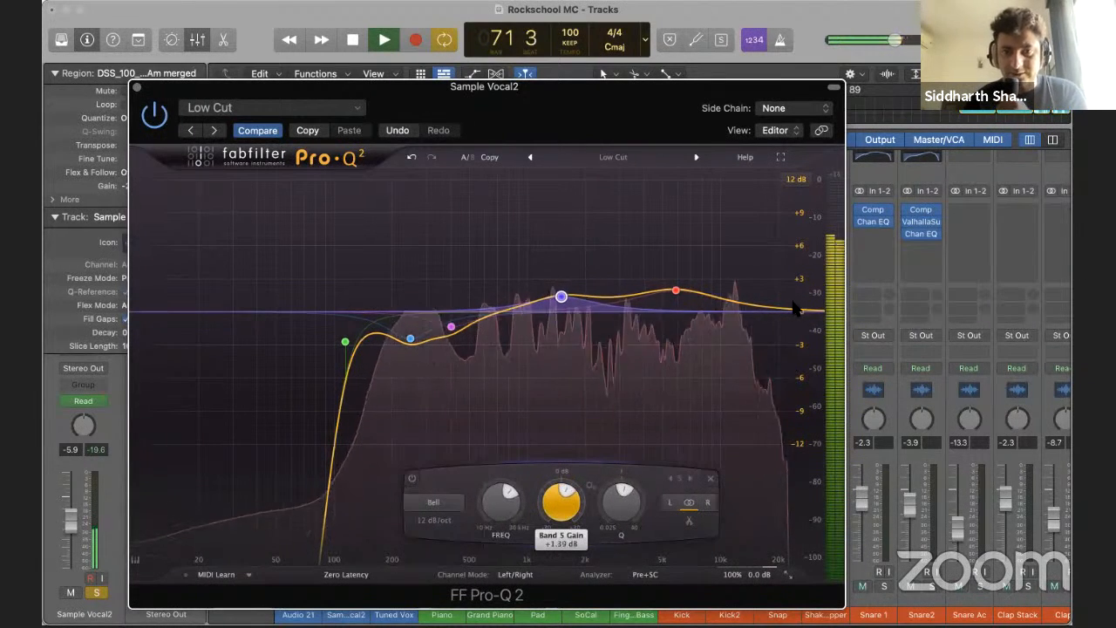
# Add a gentle high-shelf boost above about 10 kHz and close the equalizer
pyautogui.doubleClick(769, 254)
pyautogui.moveTo(737, 238); pyautogui.dragTo(734, 266)
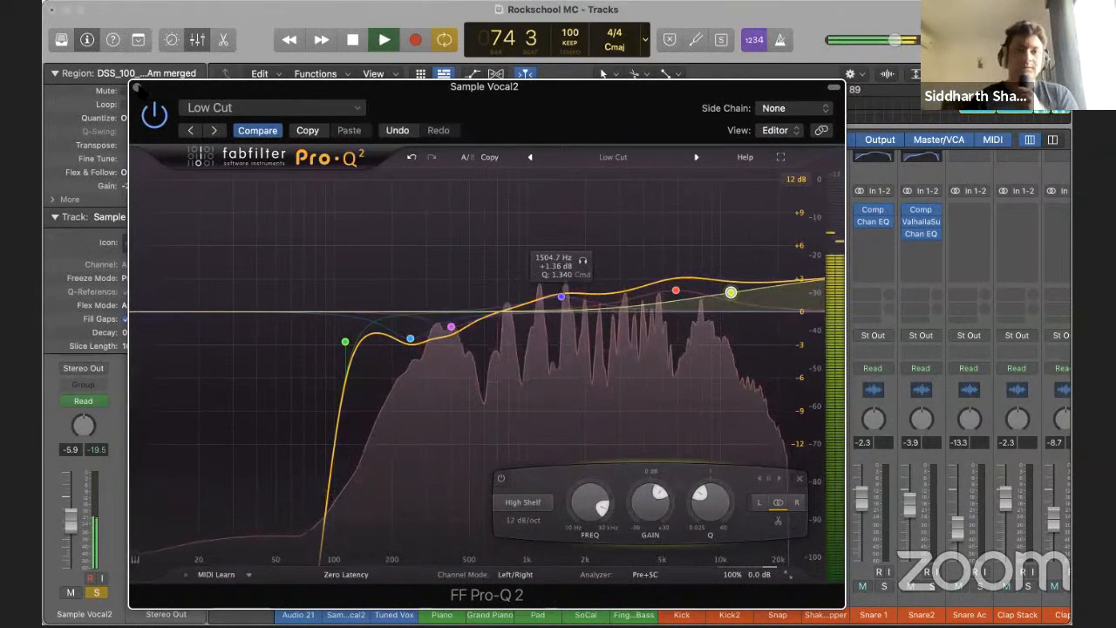
pyautogui.press('super+w')
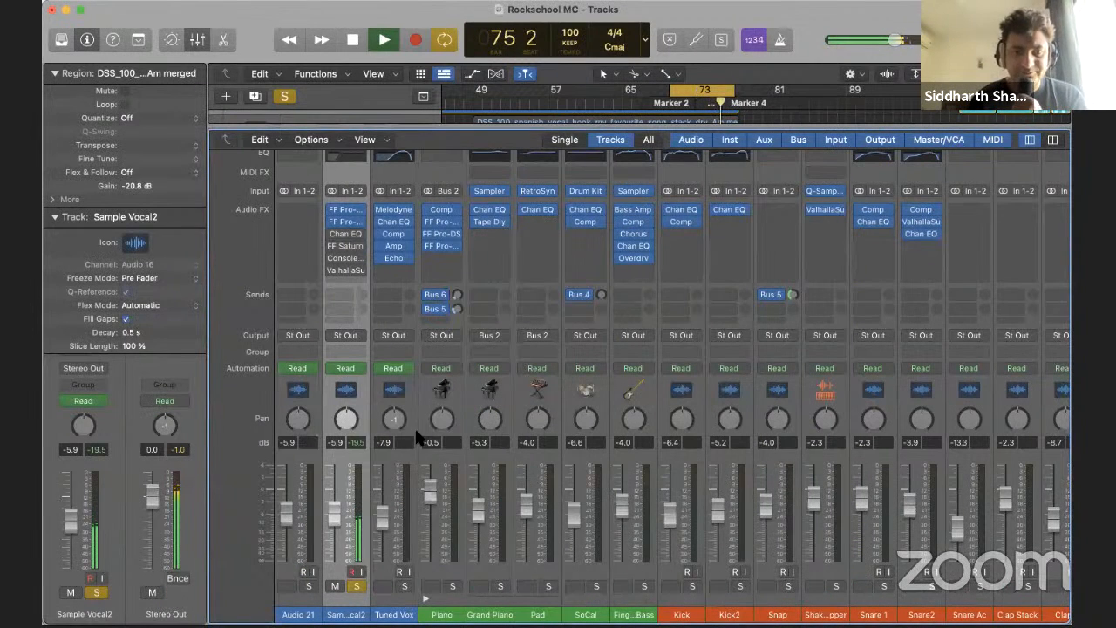
# Replace the Channel EQ on Sample Vocal2 with the stereo FabFilter FF Saturn plug-in and stop playback
pyautogui.click(358, 235)
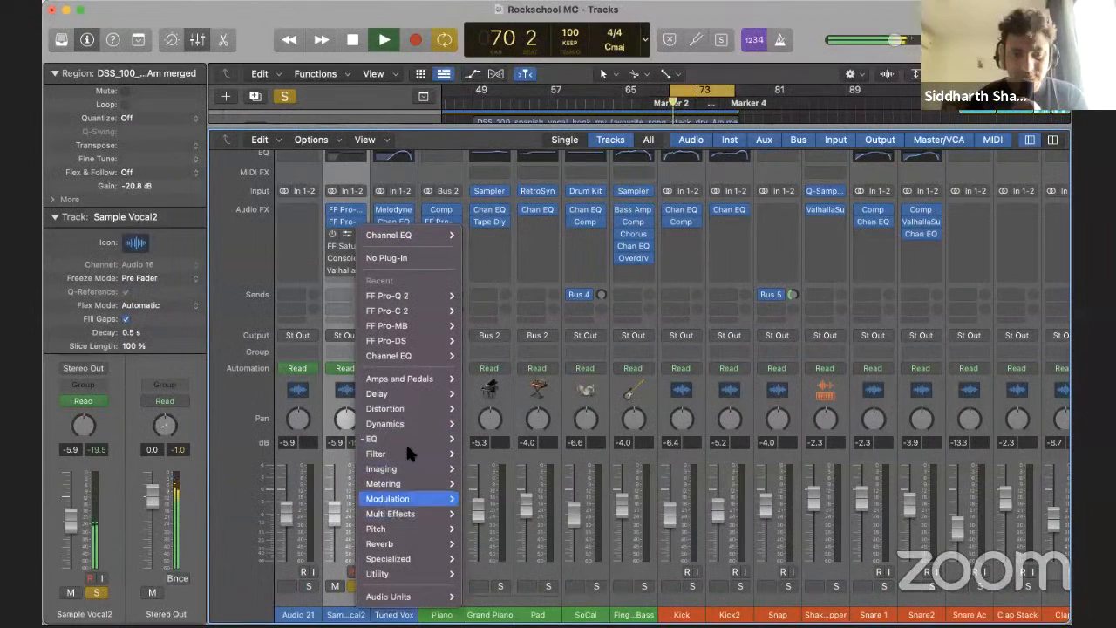
pyautogui.moveTo(407, 423)
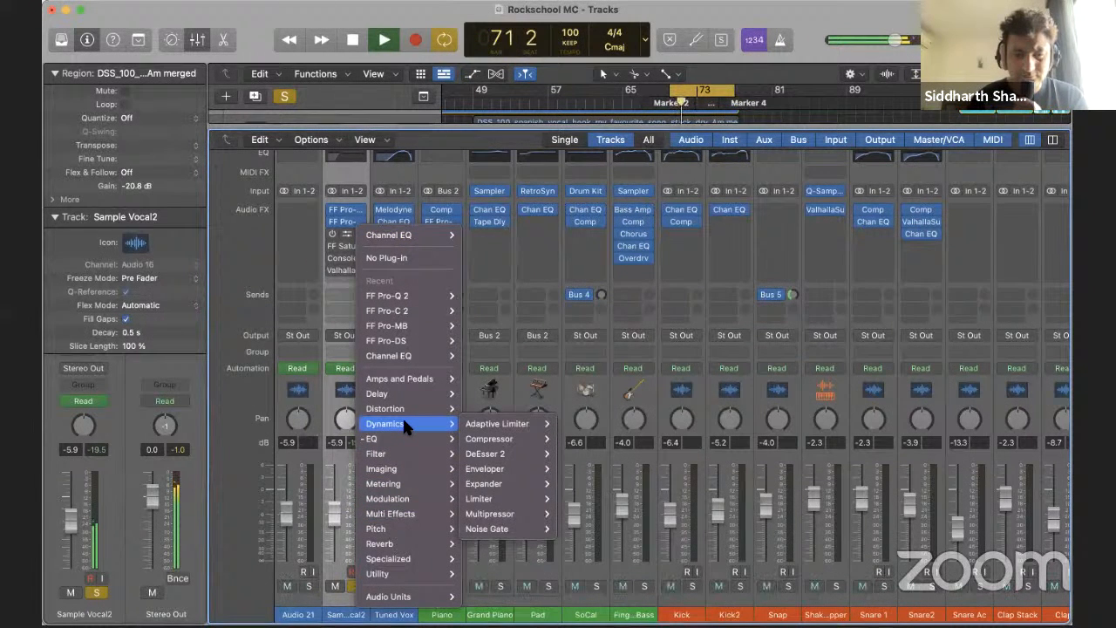
pyautogui.moveTo(427, 596)
pyautogui.moveTo(504, 502)
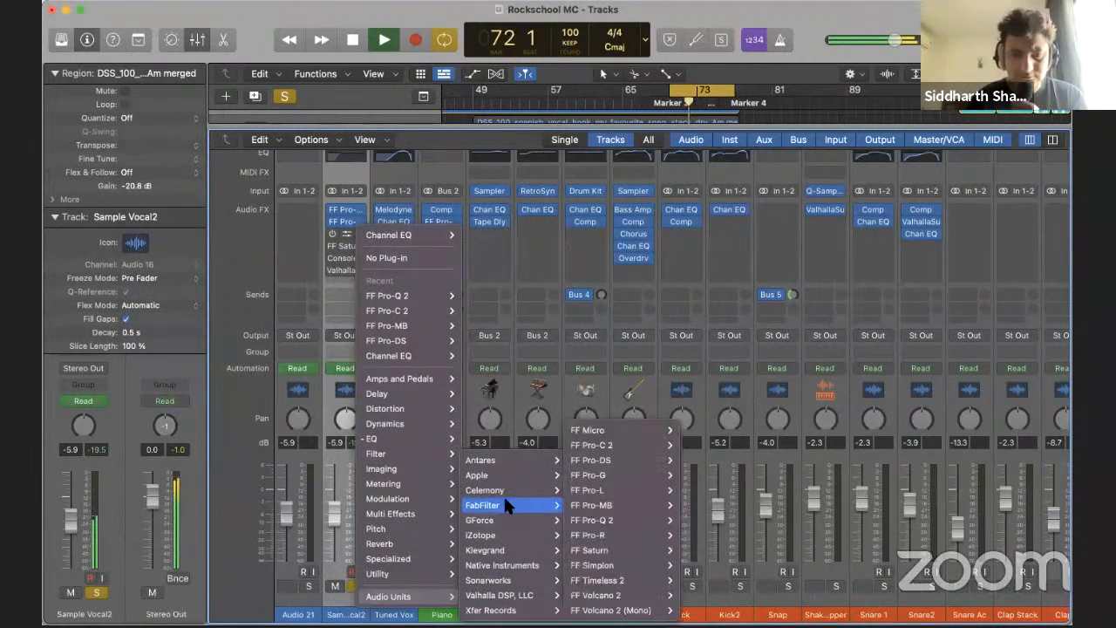
pyautogui.moveTo(650, 550)
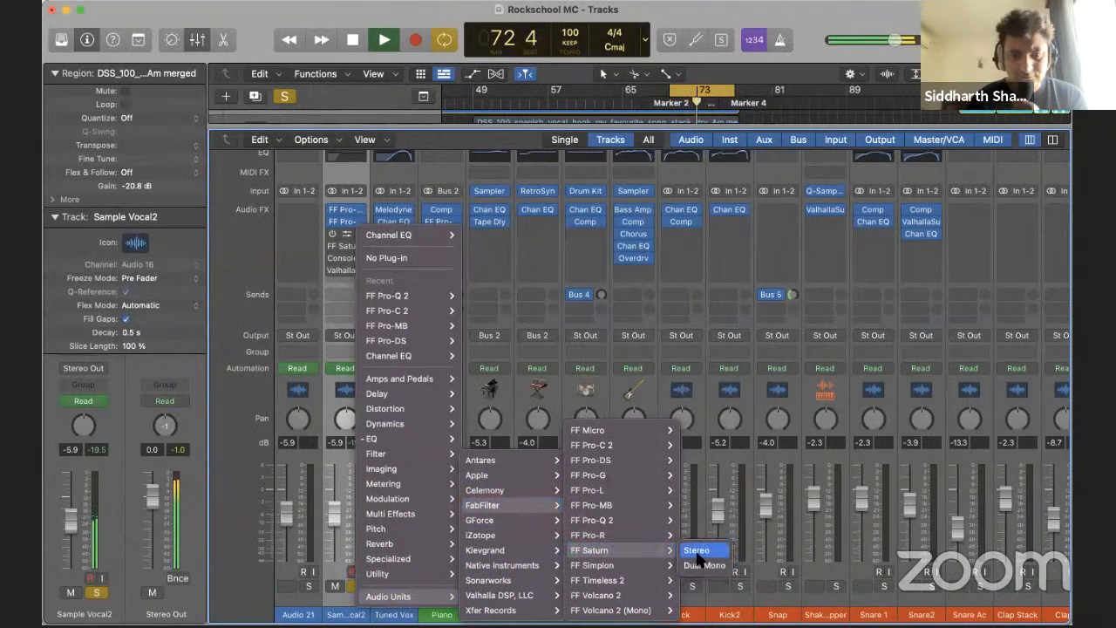
pyautogui.click(697, 553)
pyautogui.press('space')
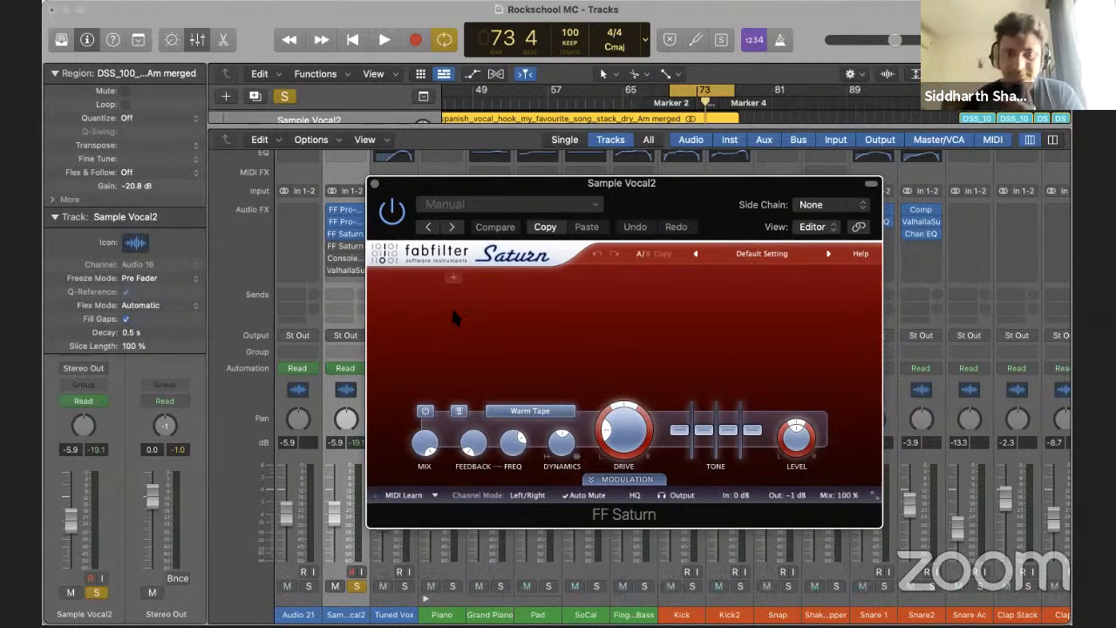
# Resume playback and split Saturn into six frequency bands by adding five crossovers across the spectrum
pyautogui.press('space')
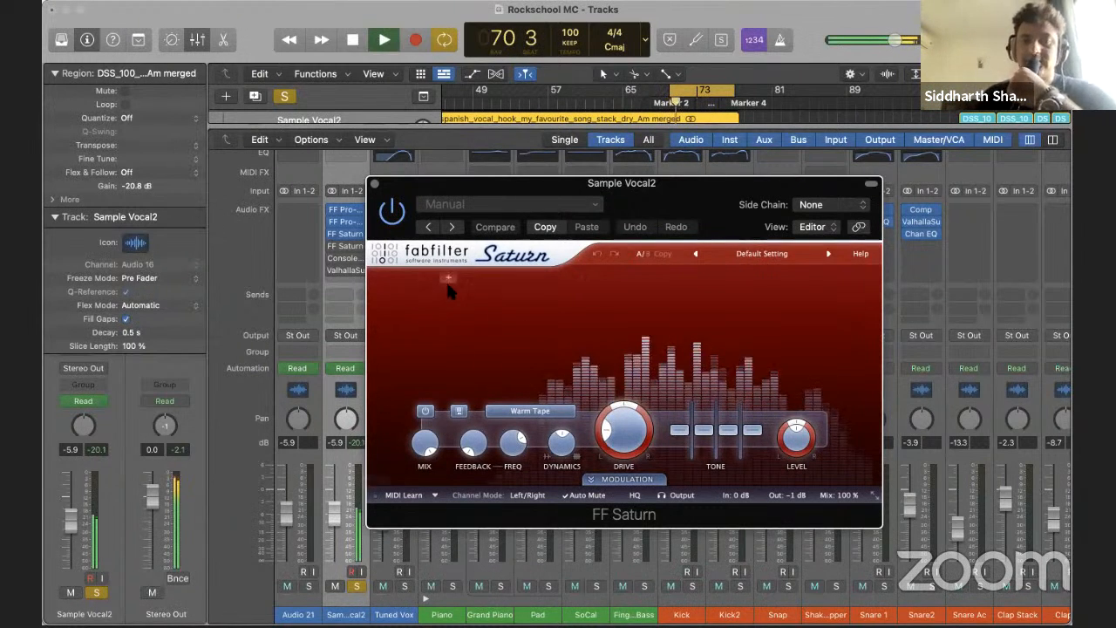
pyautogui.click(448, 279)
pyautogui.click(549, 279)
pyautogui.click(742, 279)
pyautogui.click(650, 276)
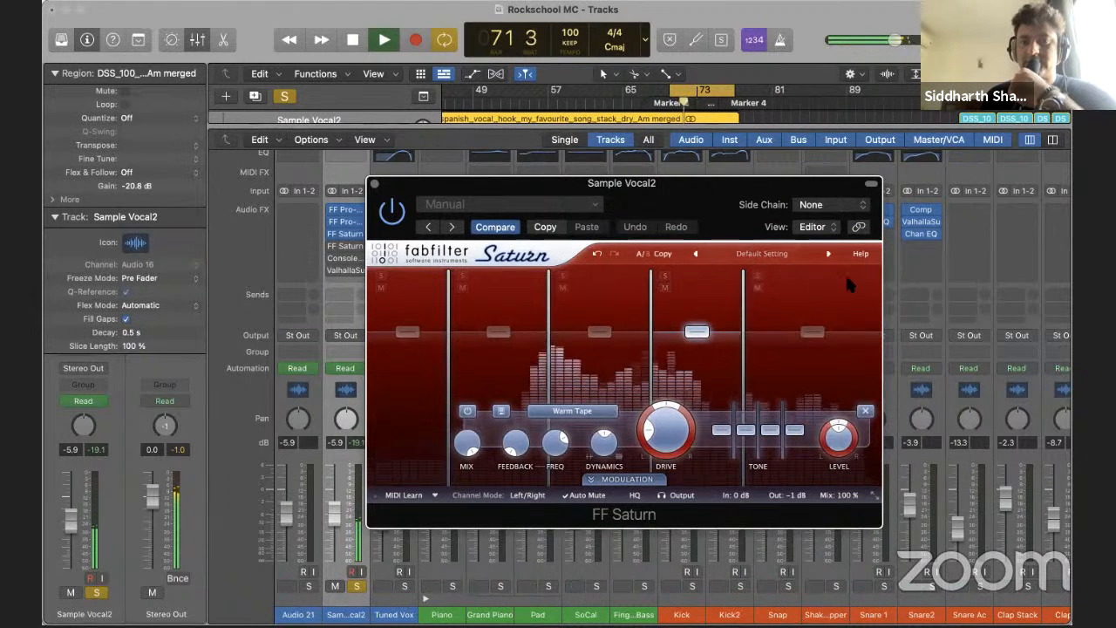
pyautogui.click(823, 279)
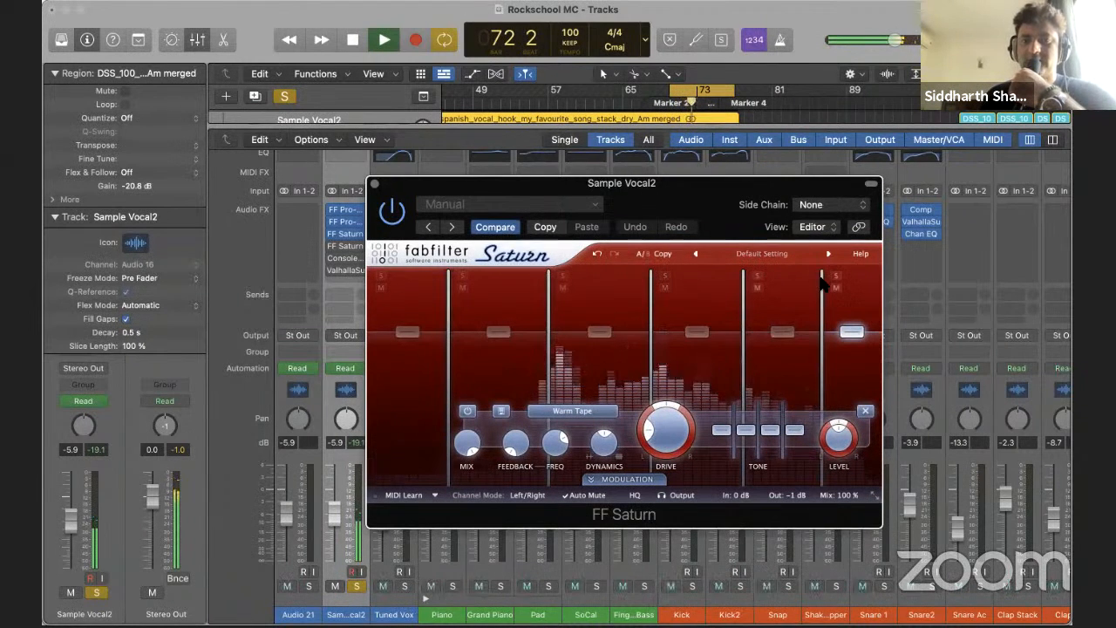
# Stop playback, solo only Saturn's third frequency band, and restart playback
pyautogui.press('space')
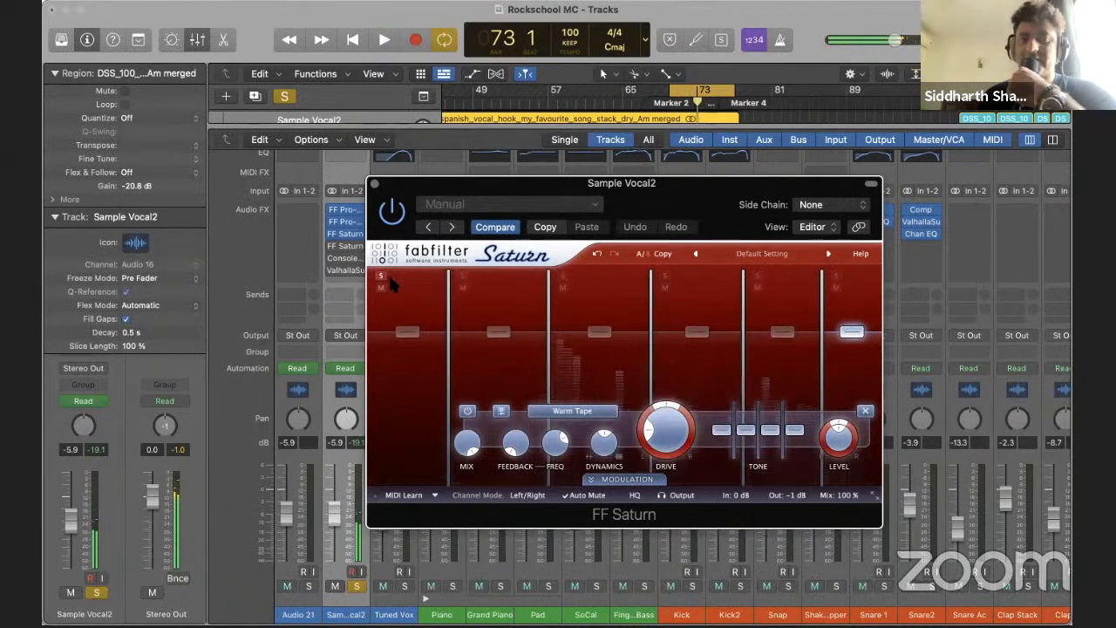
pyautogui.click(463, 275)
pyautogui.click(561, 276)
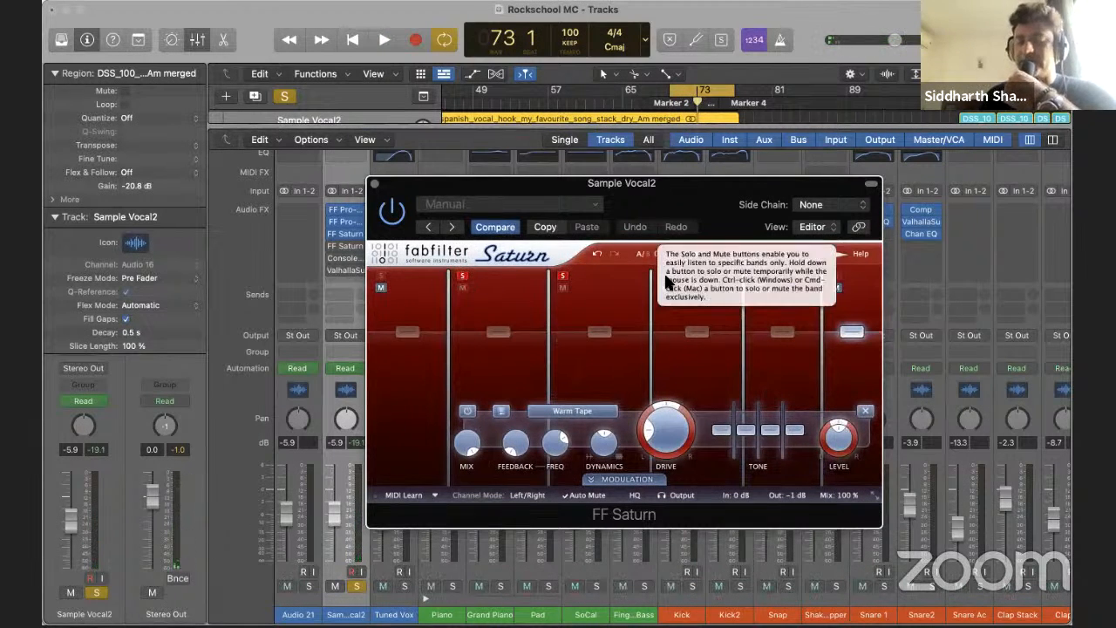
pyautogui.click(664, 277)
pyautogui.click(563, 275)
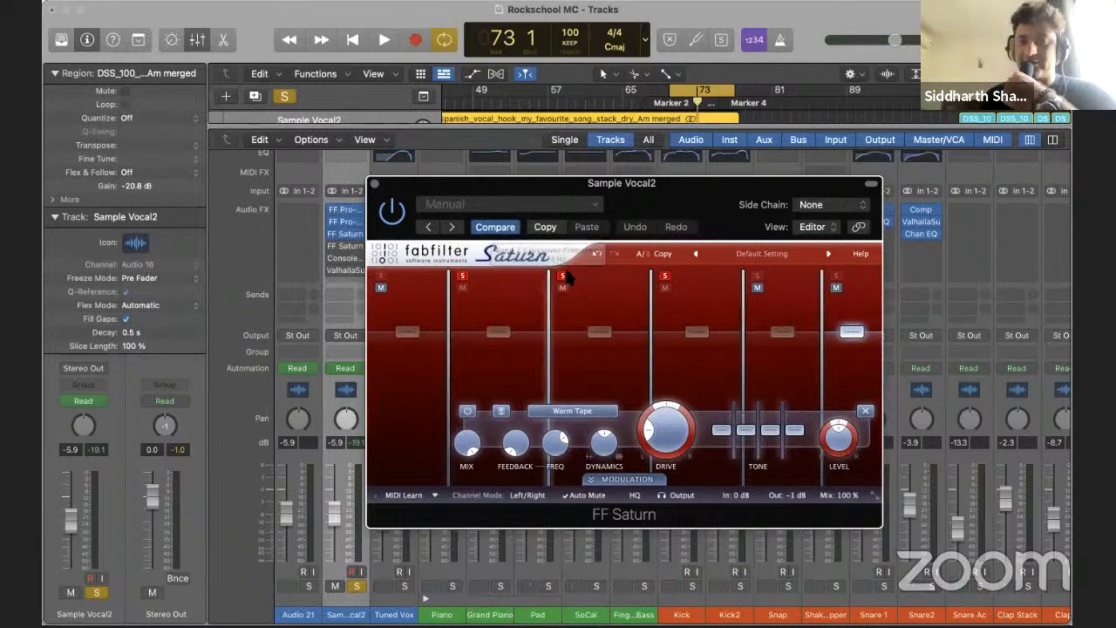
pyautogui.click(562, 276)
pyautogui.press('space')
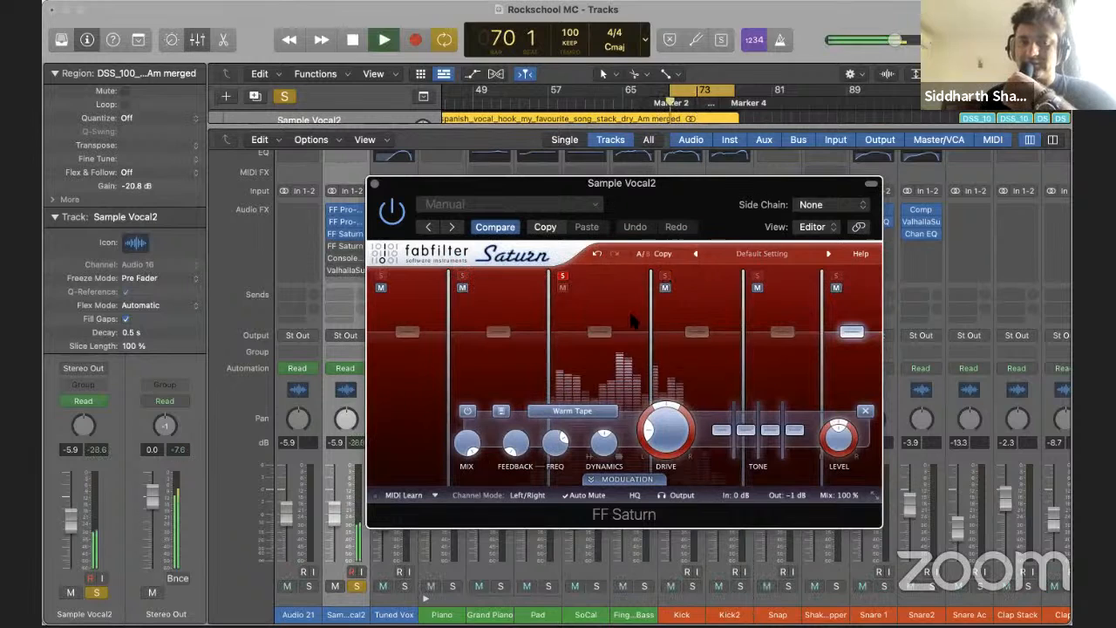
# Set Saturn's third band to Warm Tube with about 47% drive, lower its bass and mid tone by about 1.2 dB, and unsolo it
pyautogui.click(570, 414)
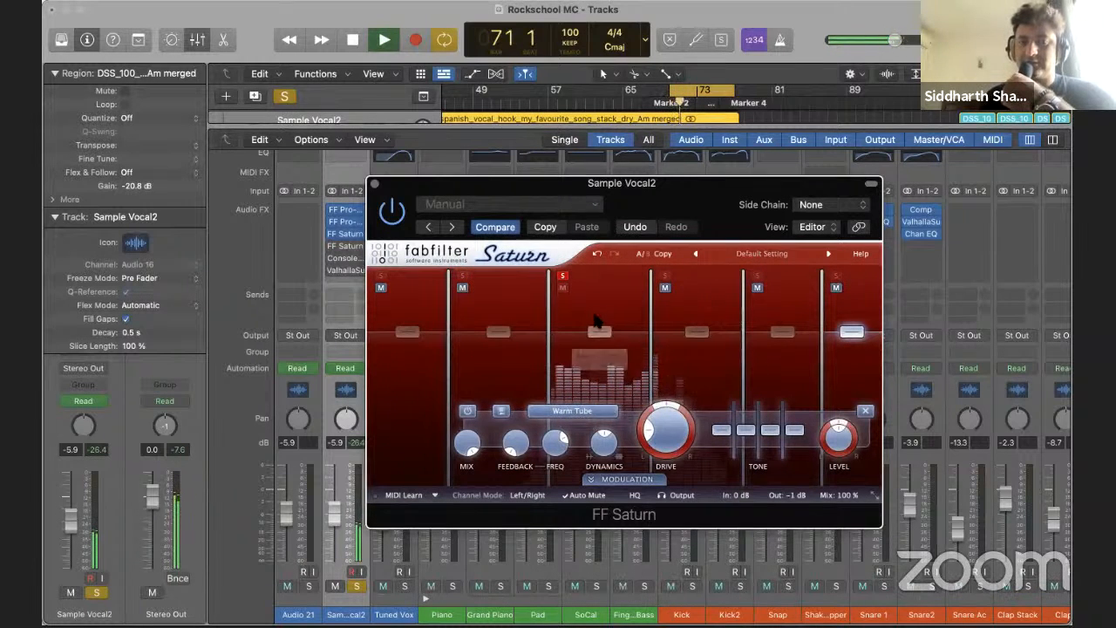
pyautogui.click(600, 371)
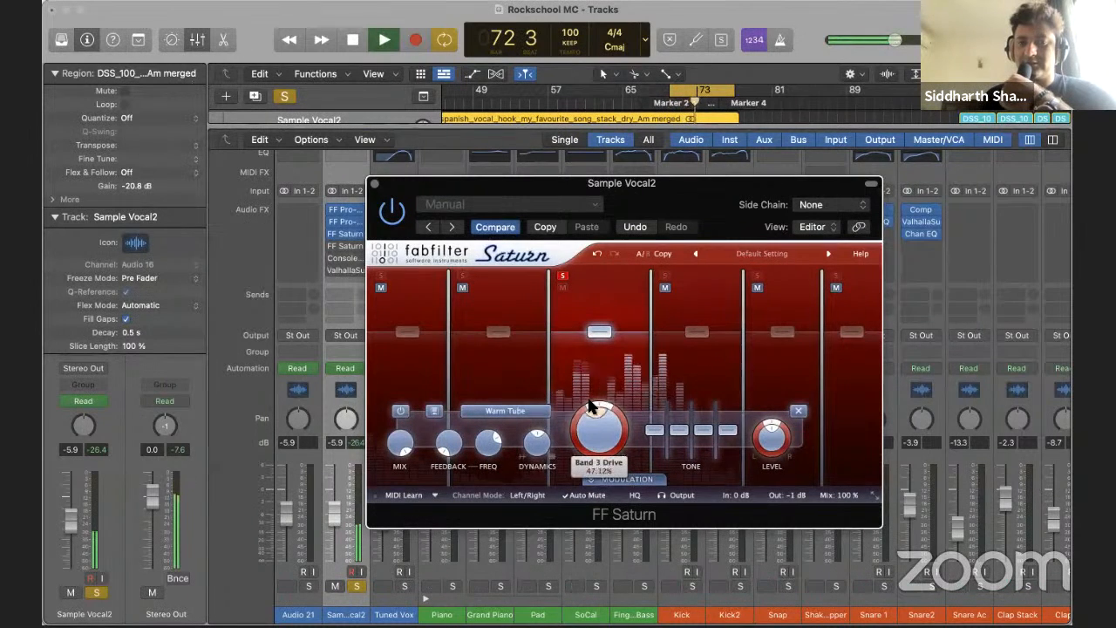
pyautogui.moveTo(657, 431); pyautogui.dragTo(681, 438)
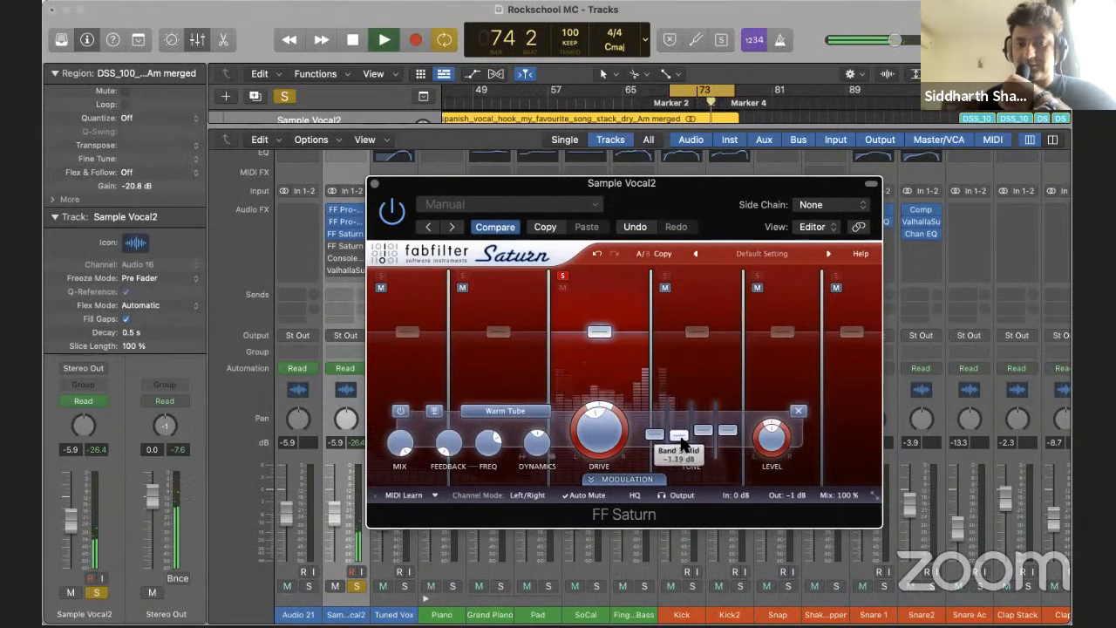
pyautogui.click(562, 276)
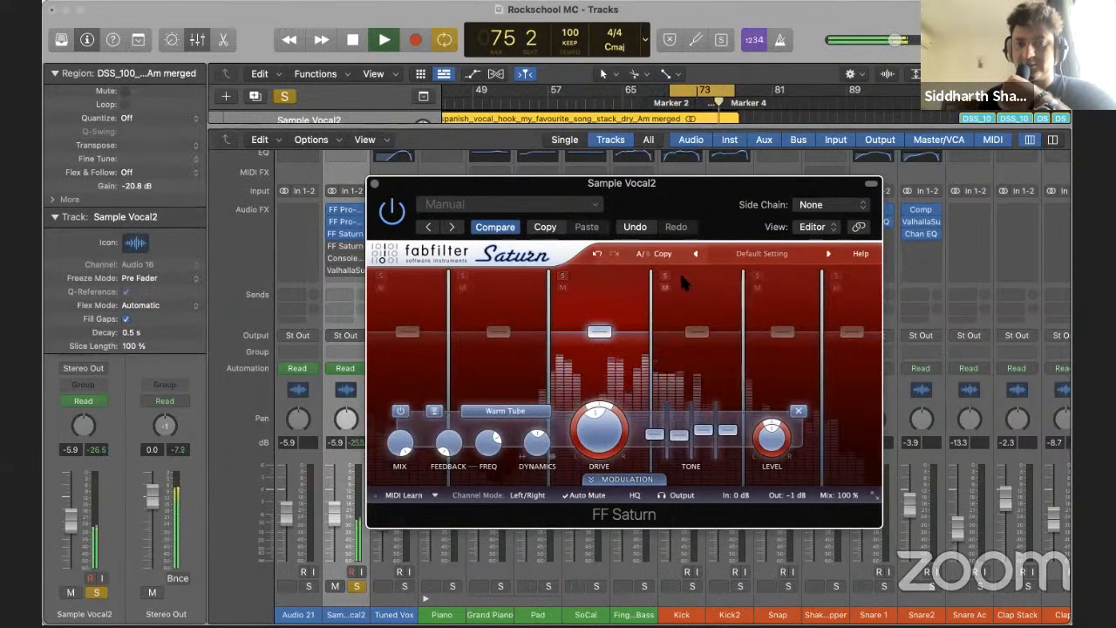
# Solo Saturn's fifth band, set it to Warm Tube with more drive, cut its bass and presence tone, and unsolo it
pyautogui.click(757, 275)
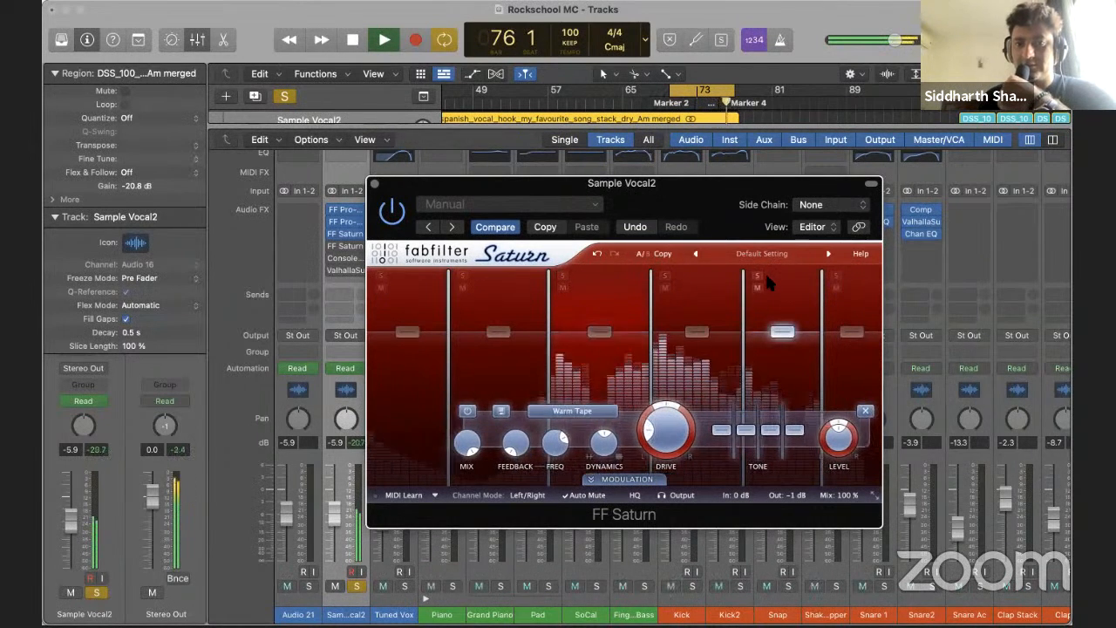
pyautogui.click(591, 407)
pyautogui.click(565, 449)
pyautogui.moveTo(652, 421); pyautogui.dragTo(650, 390)
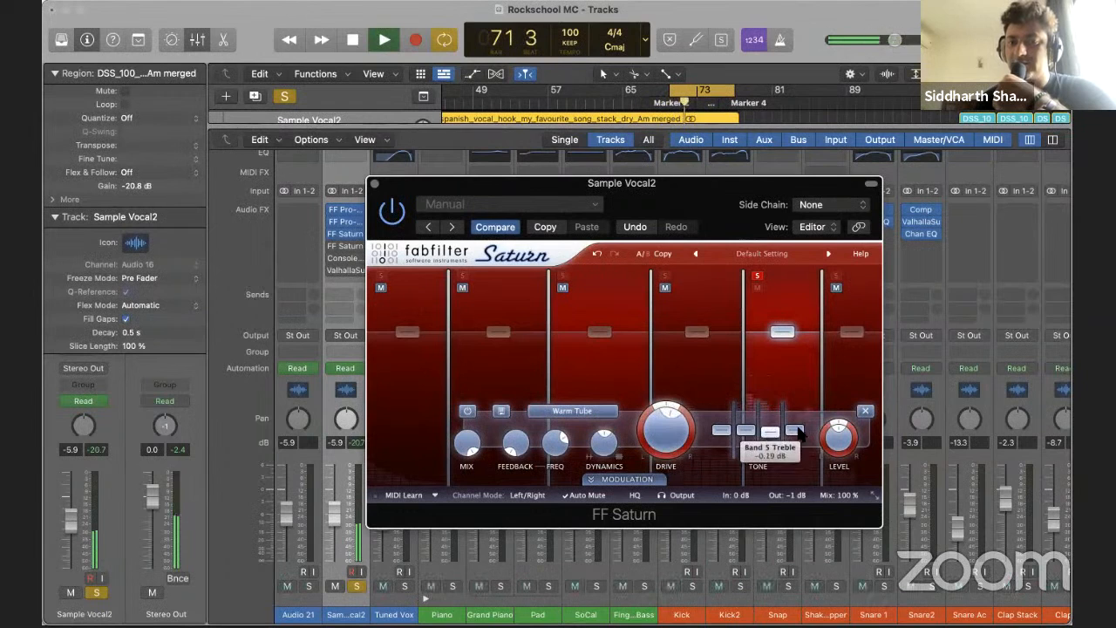
pyautogui.moveTo(794, 430); pyautogui.dragTo(794, 438)
pyautogui.moveTo(727, 442); pyautogui.dragTo(727, 465)
pyautogui.click(758, 276)
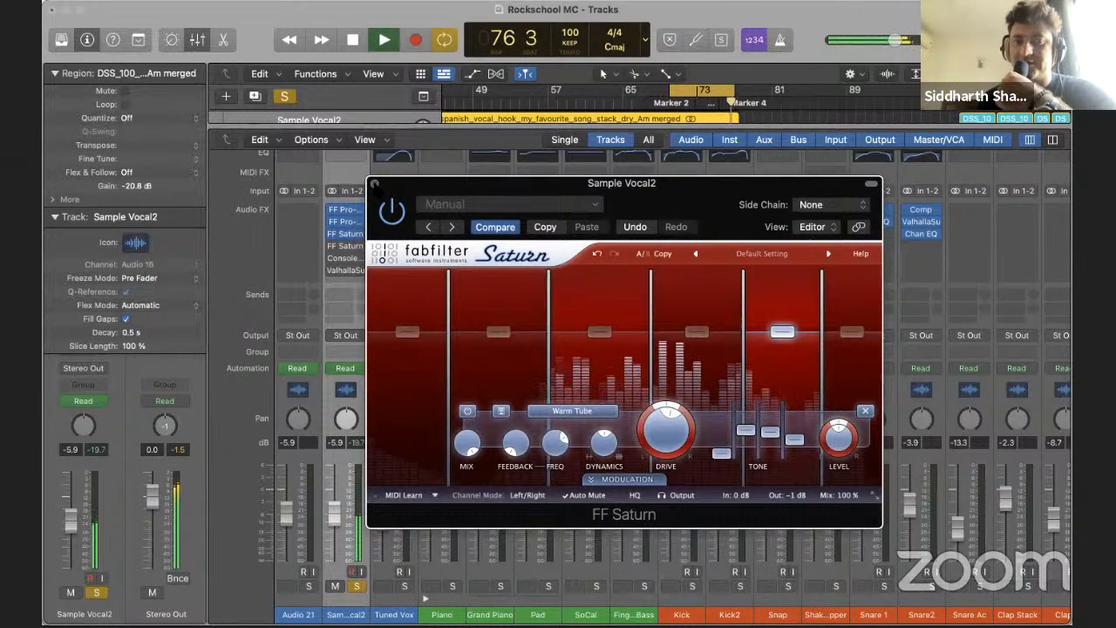
# Close the Saturn plug-in window and stop playback
pyautogui.click(374, 183)
pyautogui.press('space')
pyautogui.moveTo(340, 272)
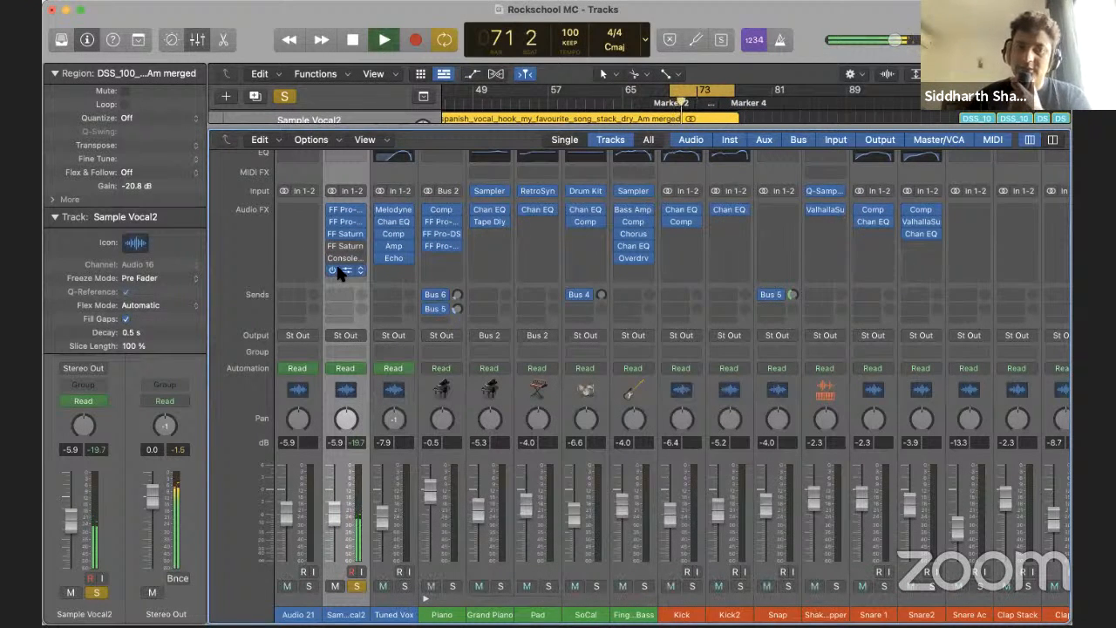
pyautogui.press('space')
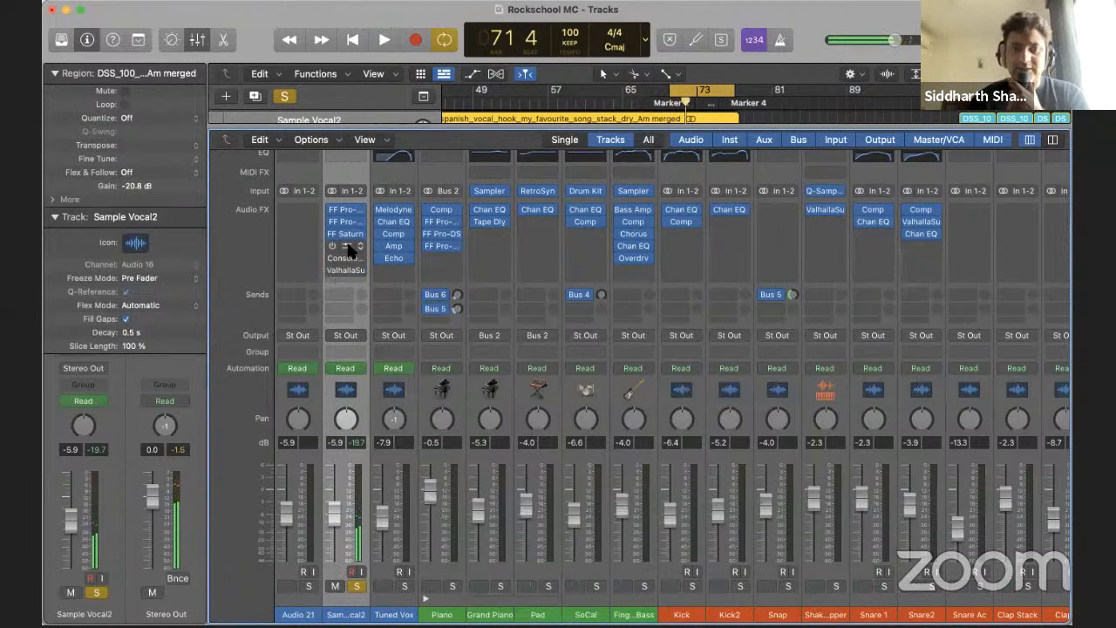
pyautogui.click(357, 249)
pyautogui.click(324, 273)
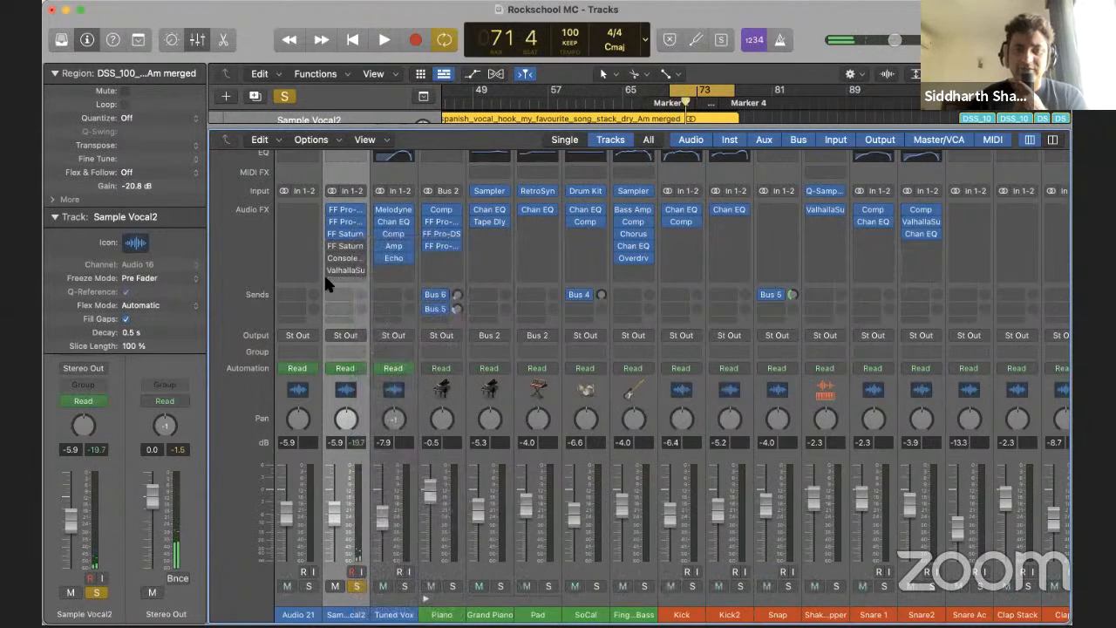
pyautogui.click(343, 295)
pyautogui.moveTo(349, 318)
pyautogui.moveTo(507, 46)
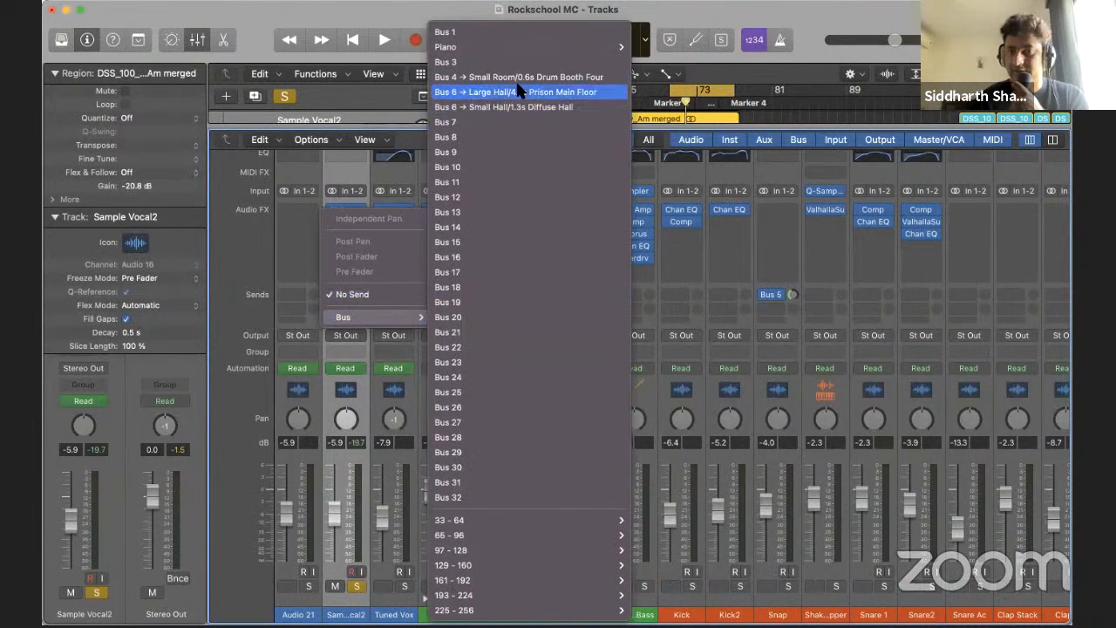
pyautogui.click(678, 259)
# Replace the bypassed second FF Saturn on Sample Vocal2 with the Space Designer reverb
pyautogui.click(356, 242)
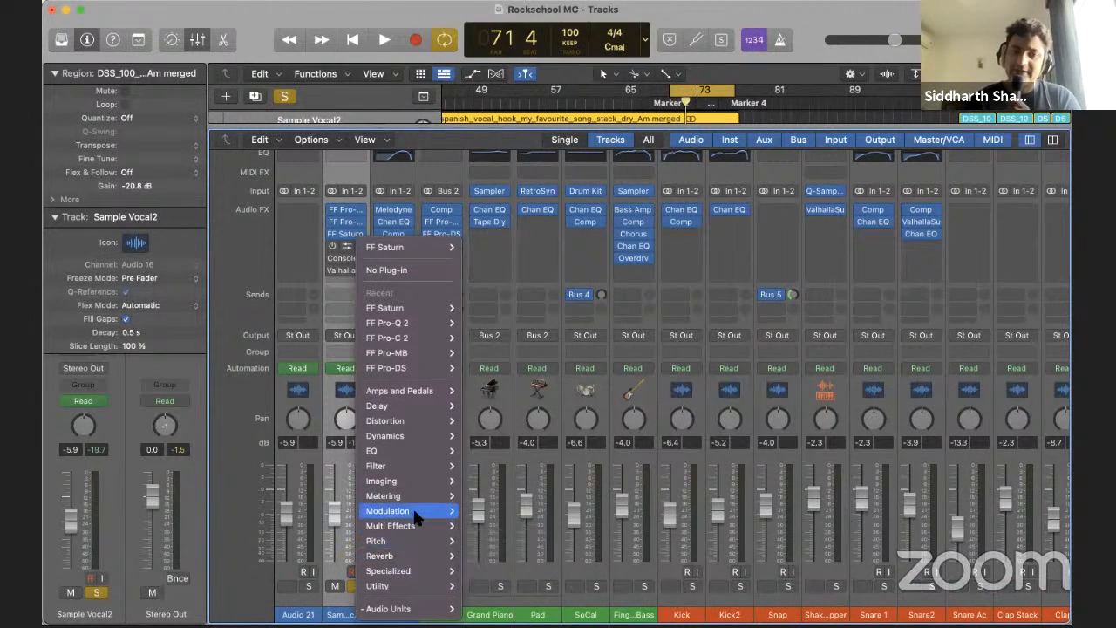
pyautogui.moveTo(421, 552)
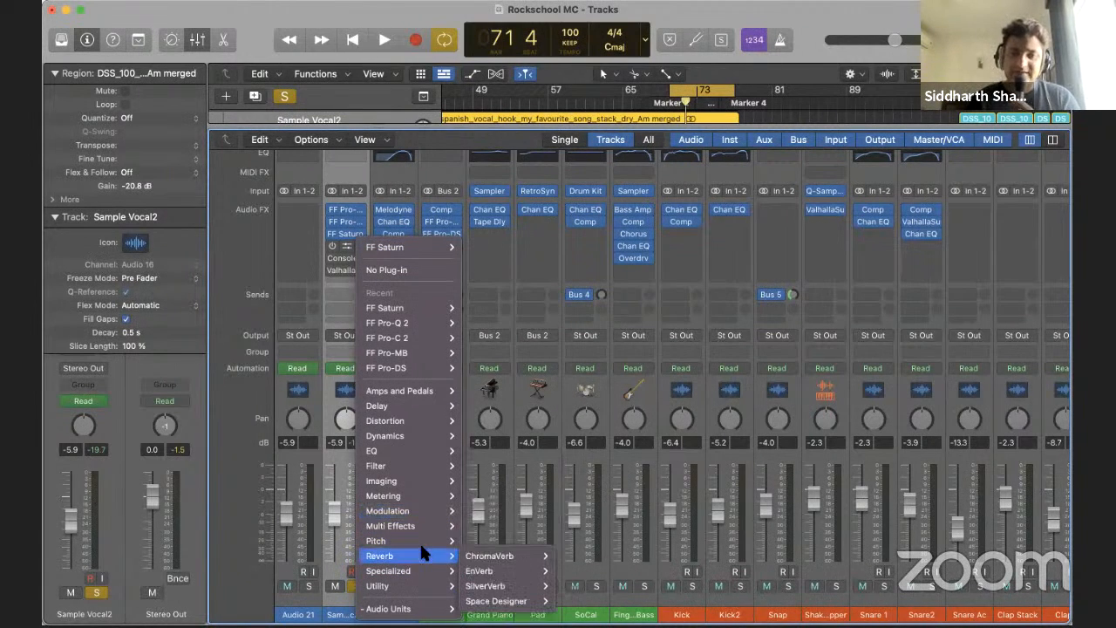
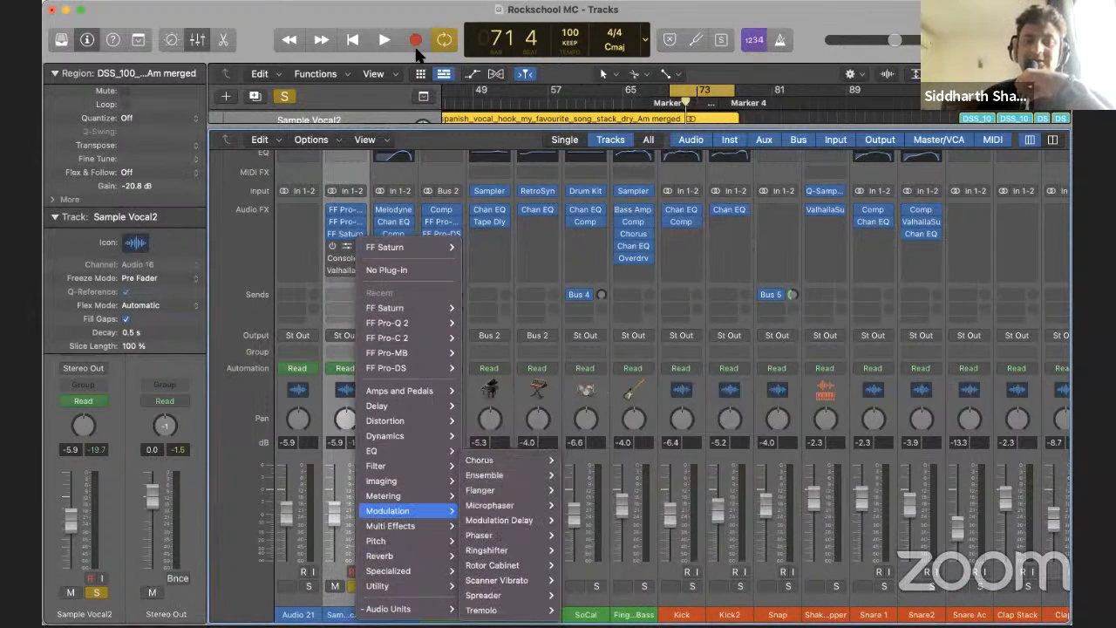
pyautogui.moveTo(384, 555)
pyautogui.moveTo(501, 602)
pyautogui.click(574, 595)
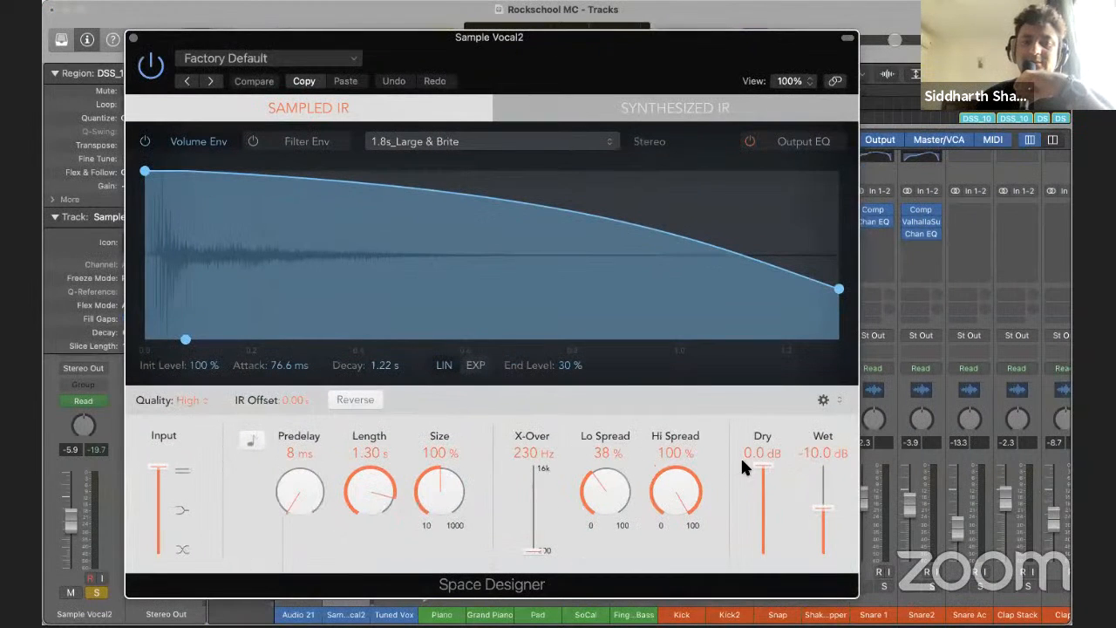
# Lower Space Designer's wet level to -31 dB and keep the 1.8s_Large & Brite impulse response
pyautogui.moveTo(817, 514); pyautogui.dragTo(817, 530)
pyautogui.click(504, 141)
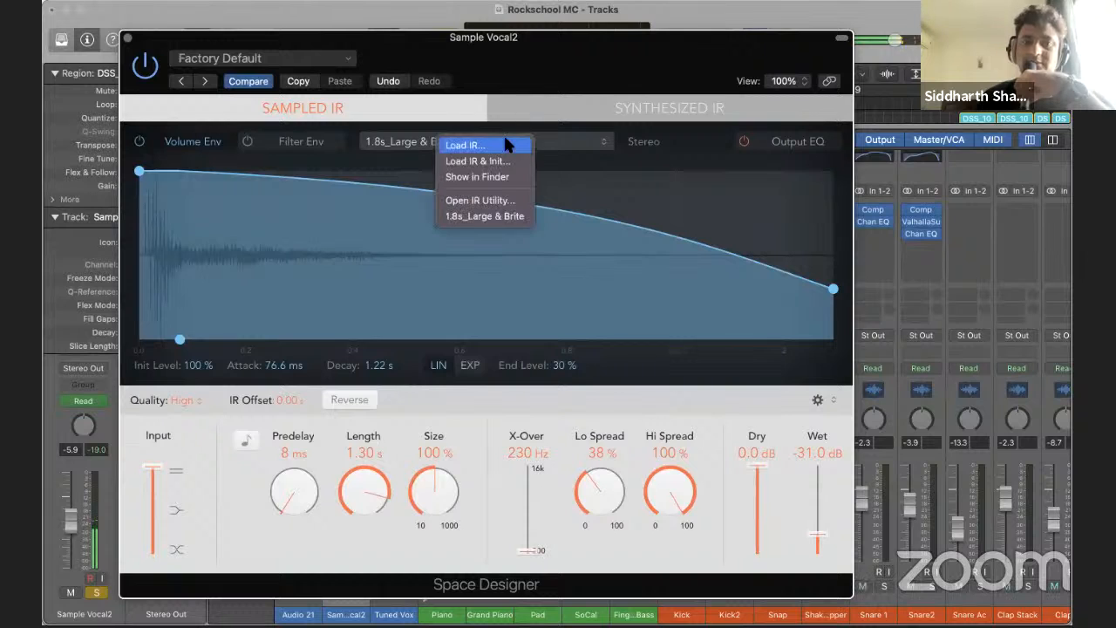
pyautogui.click(693, 239)
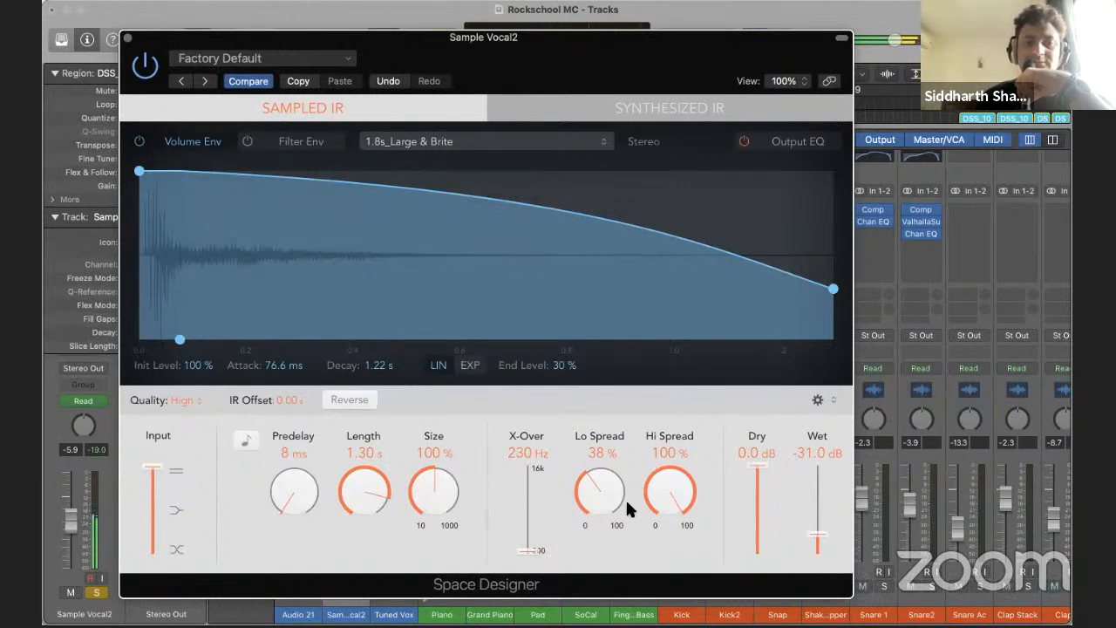
# Set the reverb's low spread to 0%, high spread to 96%, size to 160%, length to 2.17 s and predelay to 23 ms
pyautogui.moveTo(601, 495); pyautogui.dragTo(599, 467)
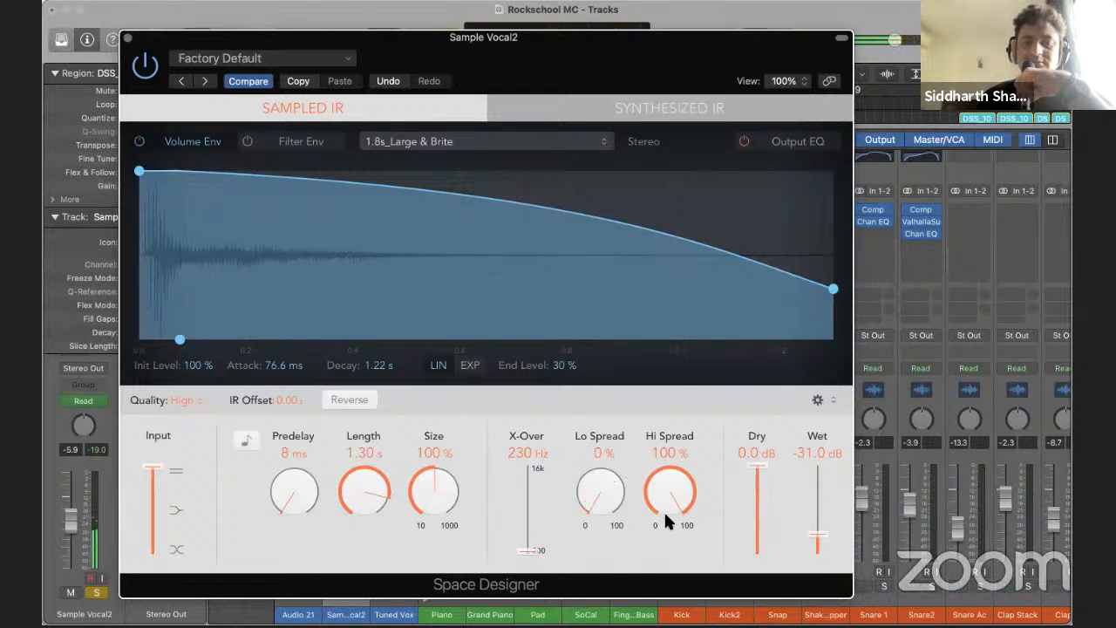
pyautogui.moveTo(666, 496); pyautogui.dragTo(663, 506)
pyautogui.moveTo(428, 502); pyautogui.dragTo(425, 479)
pyautogui.moveTo(351, 493); pyautogui.dragTo(349, 497)
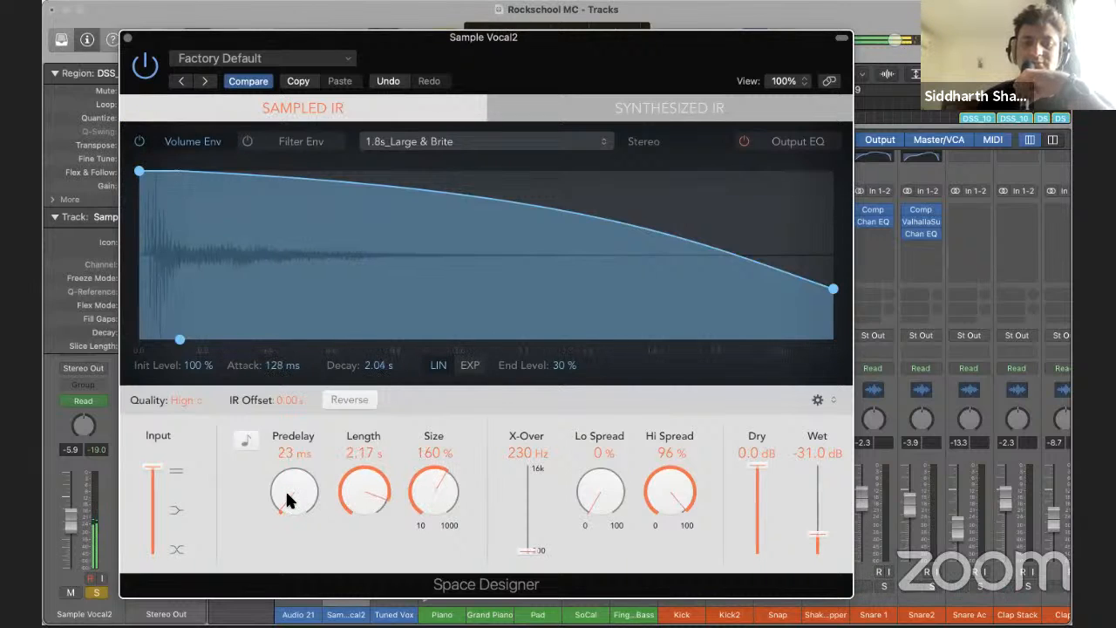
# Refine the reverb to 13 ms predelay, 1.61 s length, 90% high spread and a -27 dB wet level, and close Space Designer
pyautogui.moveTo(818, 530); pyautogui.dragTo(815, 517)
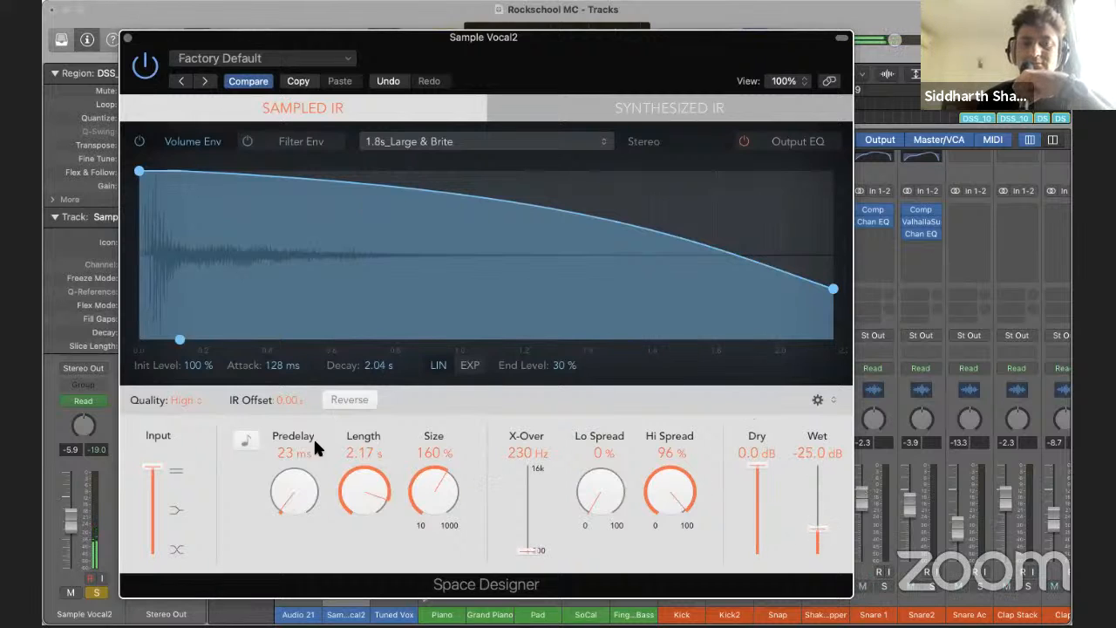
pyautogui.moveTo(355, 483); pyautogui.dragTo(299, 491)
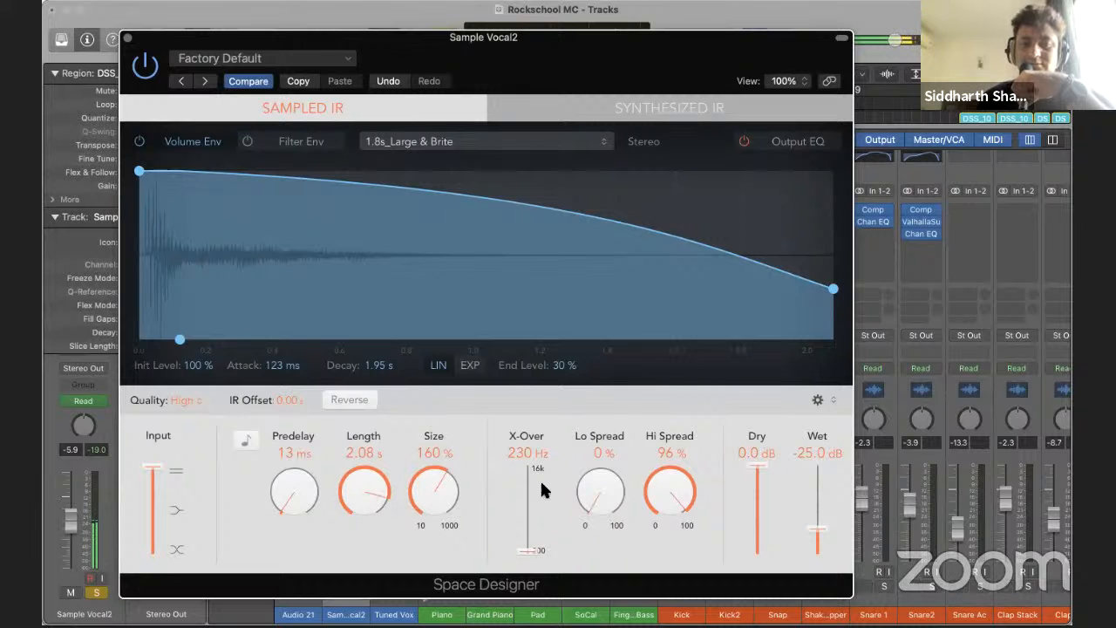
pyautogui.moveTo(678, 490); pyautogui.dragTo(677, 497)
pyautogui.moveTo(366, 480); pyautogui.dragTo(364, 481)
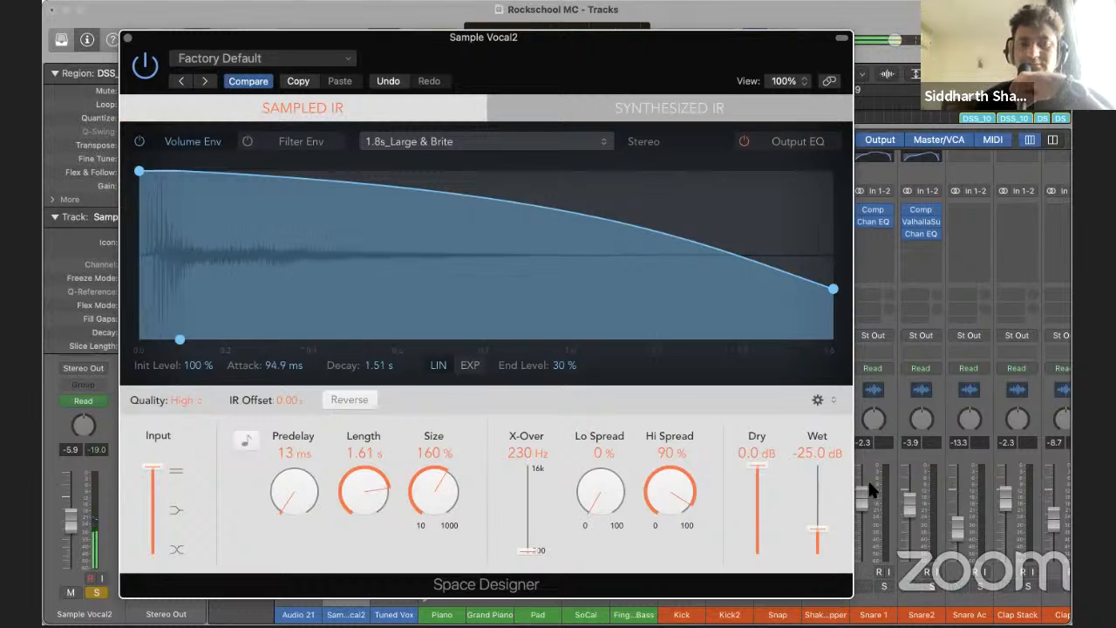
pyautogui.moveTo(819, 528); pyautogui.dragTo(817, 522)
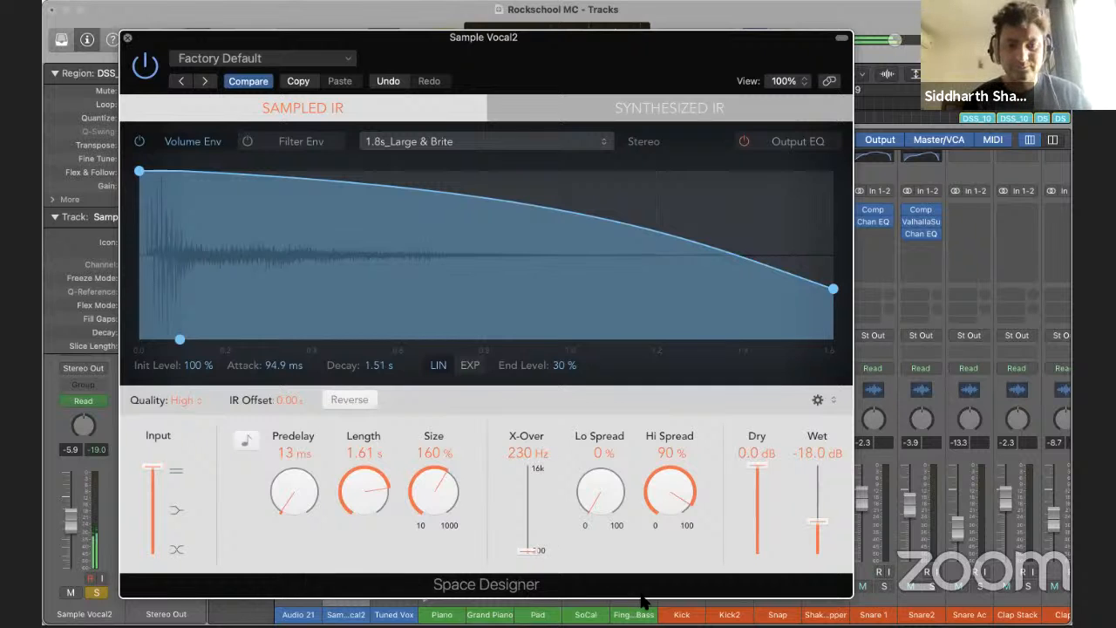
pyautogui.press('super+w')
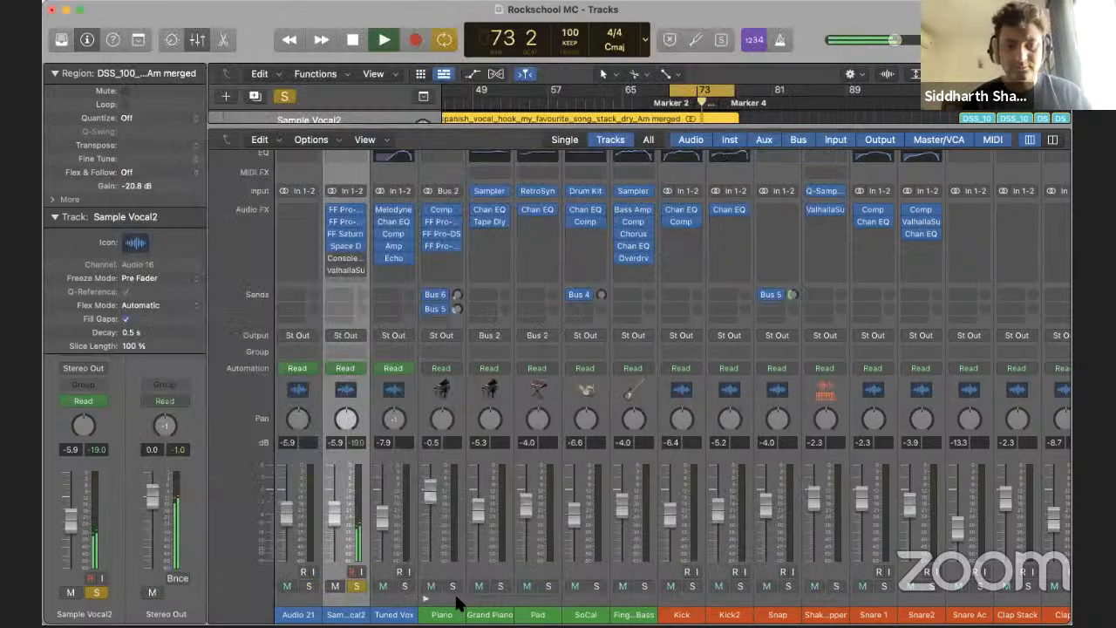
pyautogui.click(343, 251)
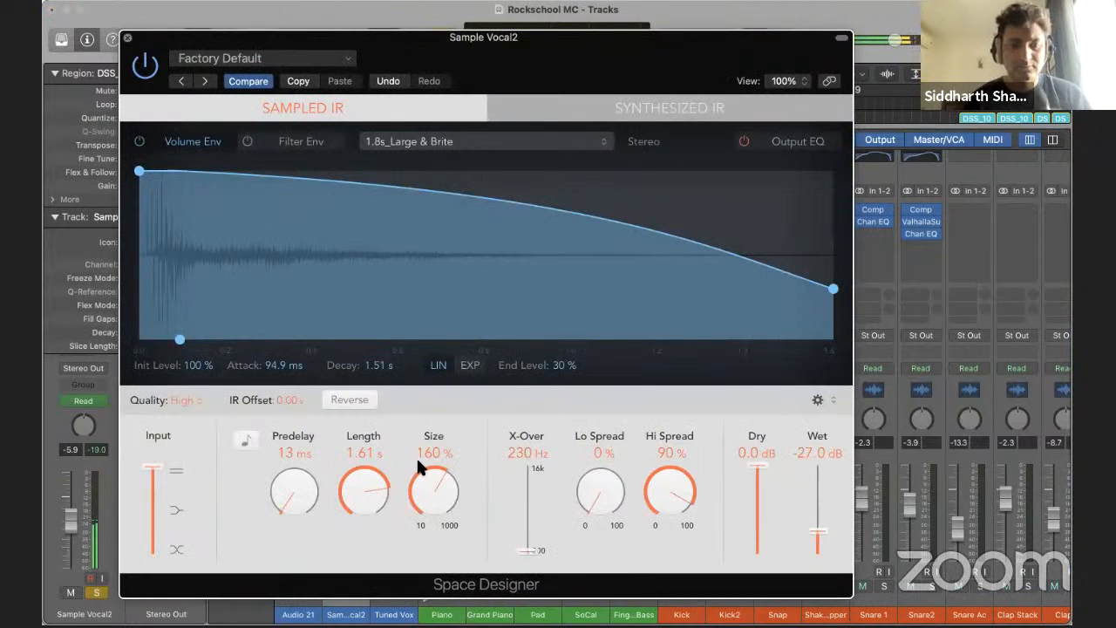
pyautogui.press('super+w')
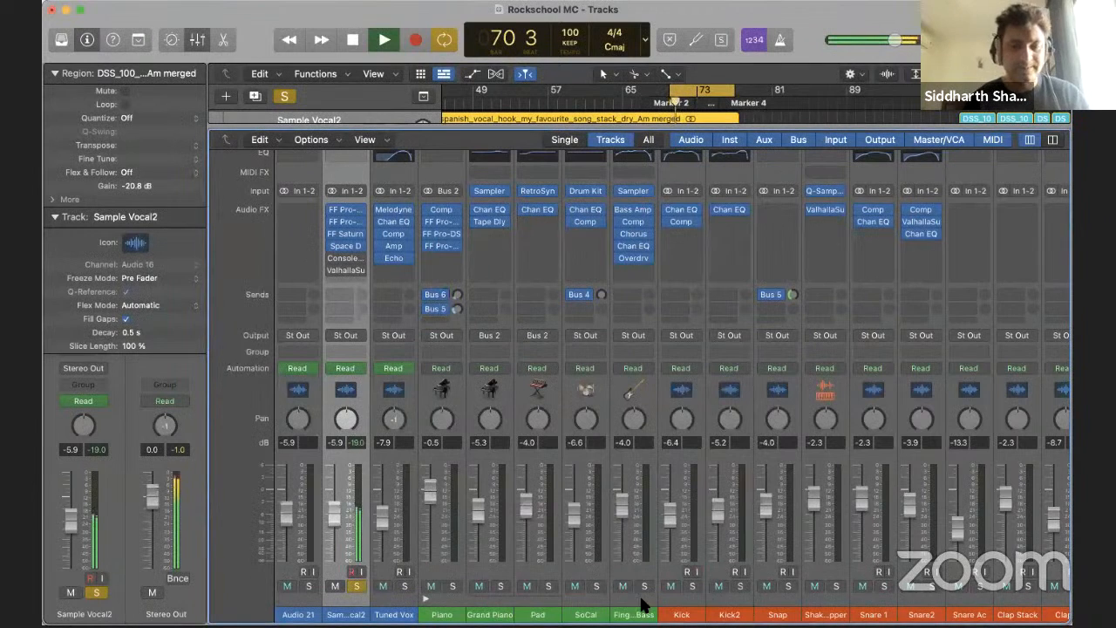
# Solo the finger bass, Kick, Gtr Muted and WAH loop tracks together with the vocal
pyautogui.click(644, 586)
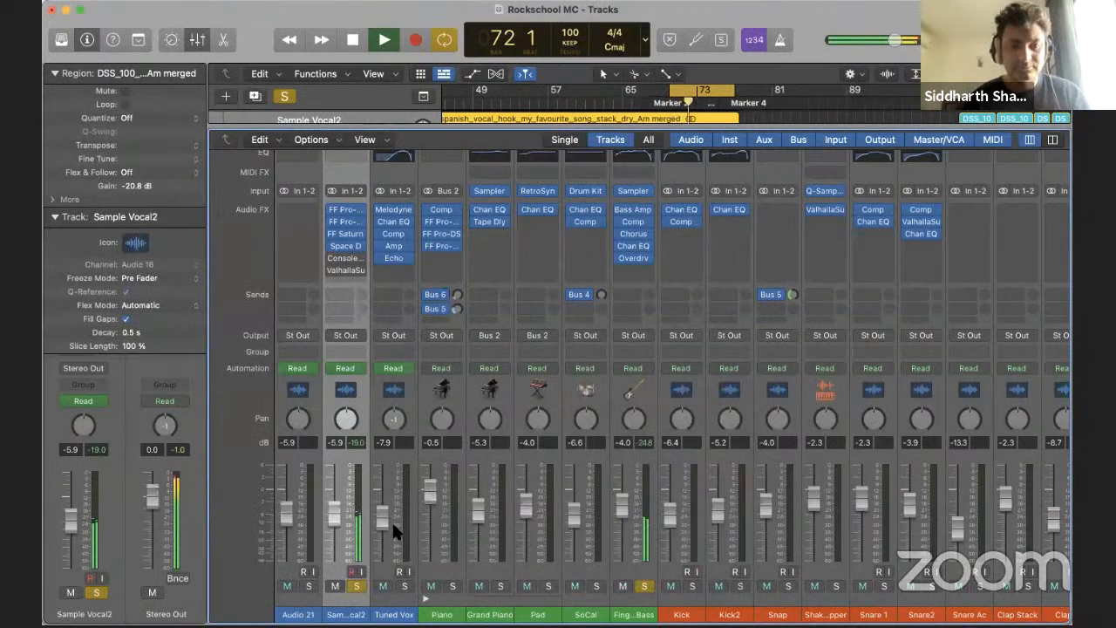
pyautogui.click(744, 586)
pyautogui.click(746, 585)
pyautogui.hscroll(2, 747, 585)
pyautogui.hscroll(10, 745, 581)
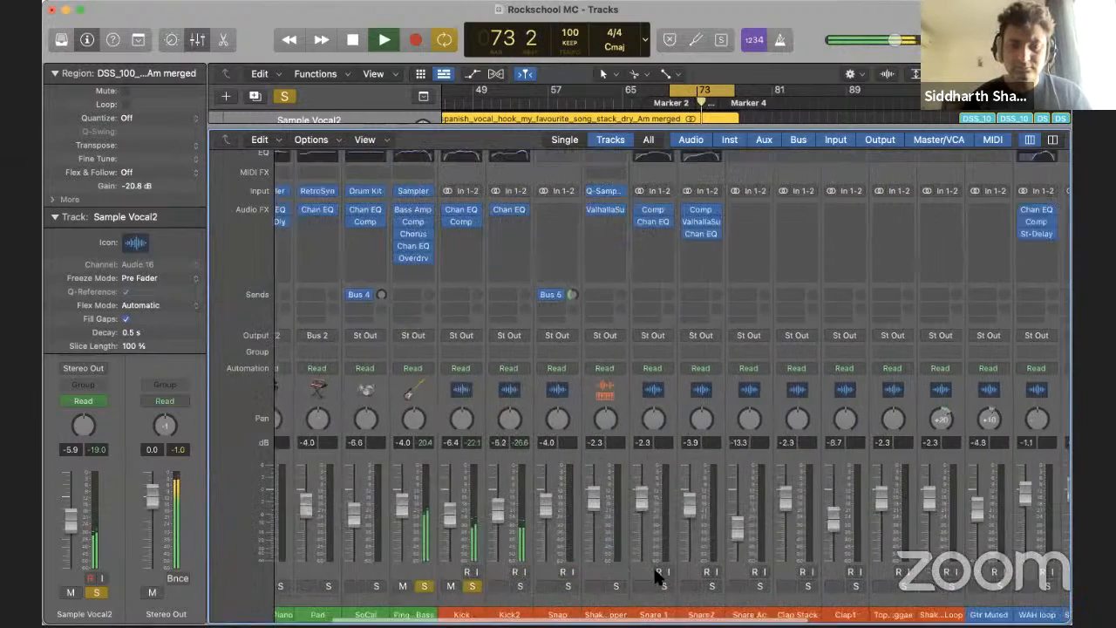
pyautogui.click(637, 586)
pyautogui.click(685, 586)
# Raise the WAH loop track's volume to -0.6 dB and pan it to +20
pyautogui.moveTo(667, 494); pyautogui.dragTo(662, 492)
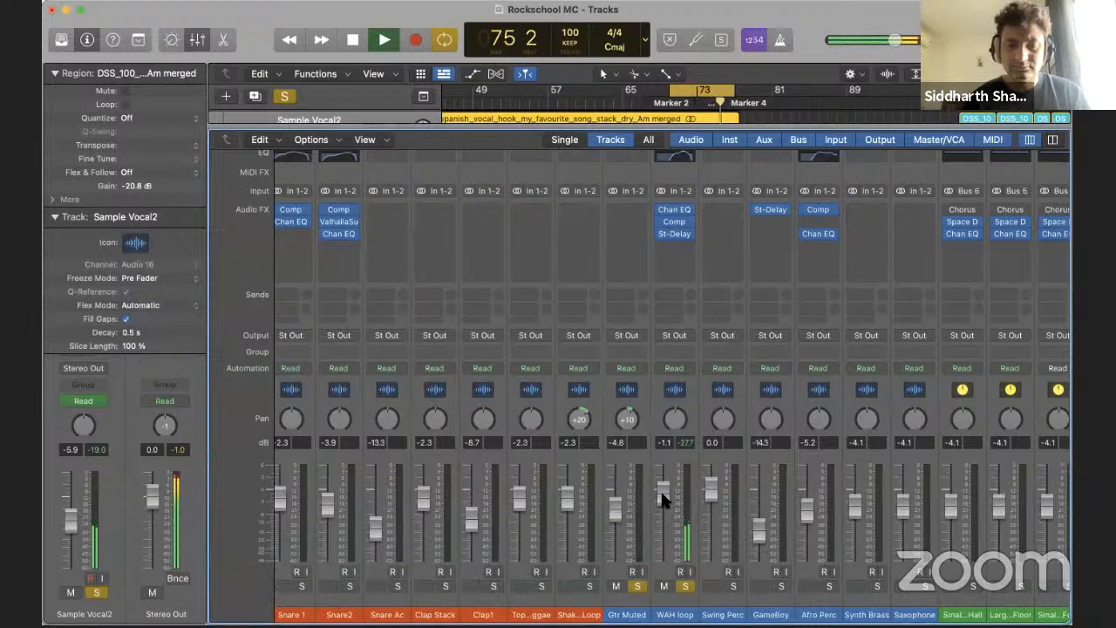
pyautogui.moveTo(674, 422); pyautogui.dragTo(676, 408)
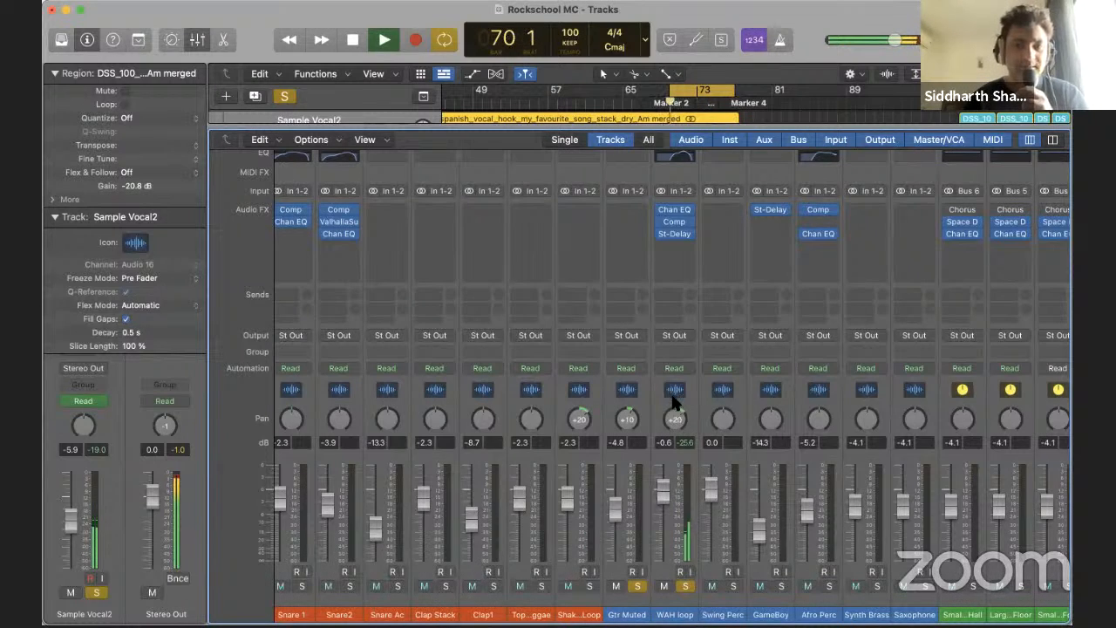
pyautogui.hscroll(-10, 549, 444)
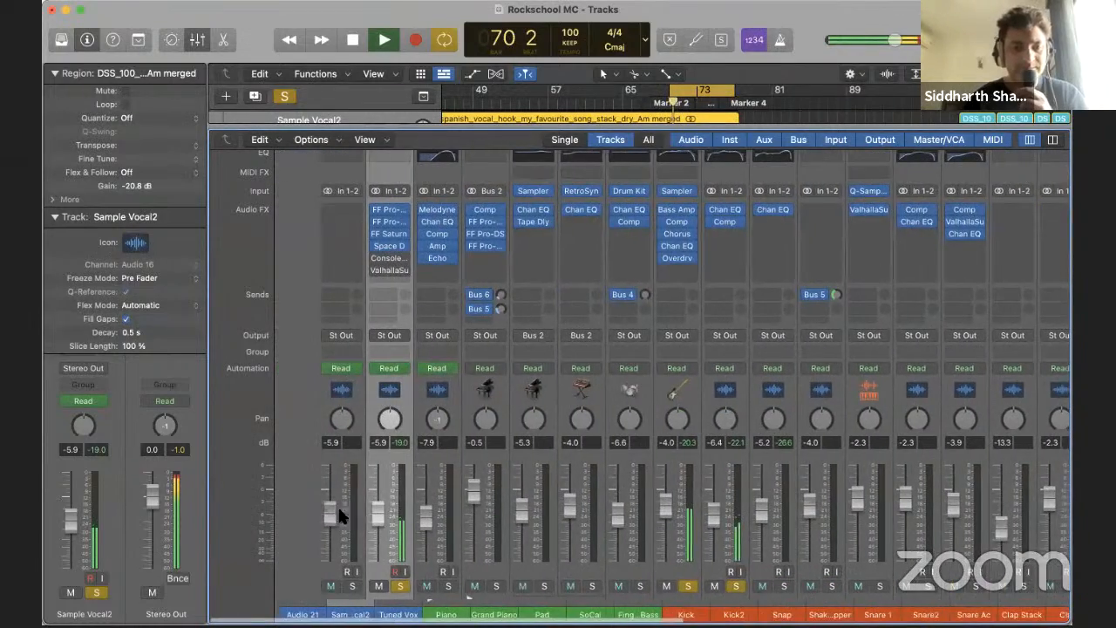
# Raise Sample Vocal2 to -4.8 dB, solo Kick2, Snap and the shaker topper, and lower Kick2 to -6.0 dB
pyautogui.moveTo(330, 507); pyautogui.dragTo(330, 502)
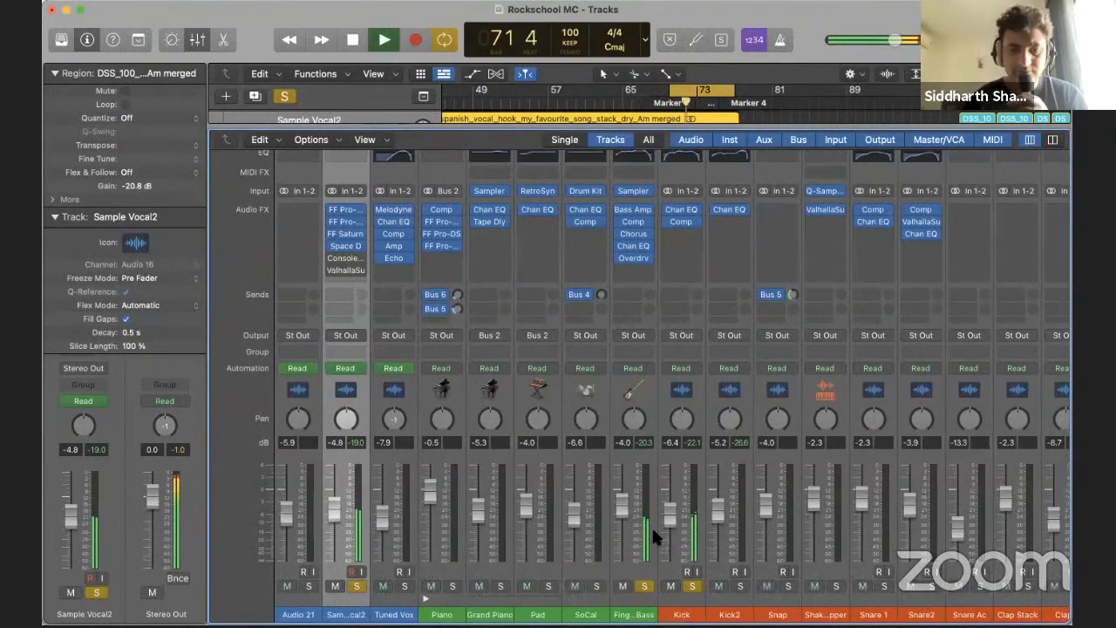
pyautogui.hscroll(4, 628, 550)
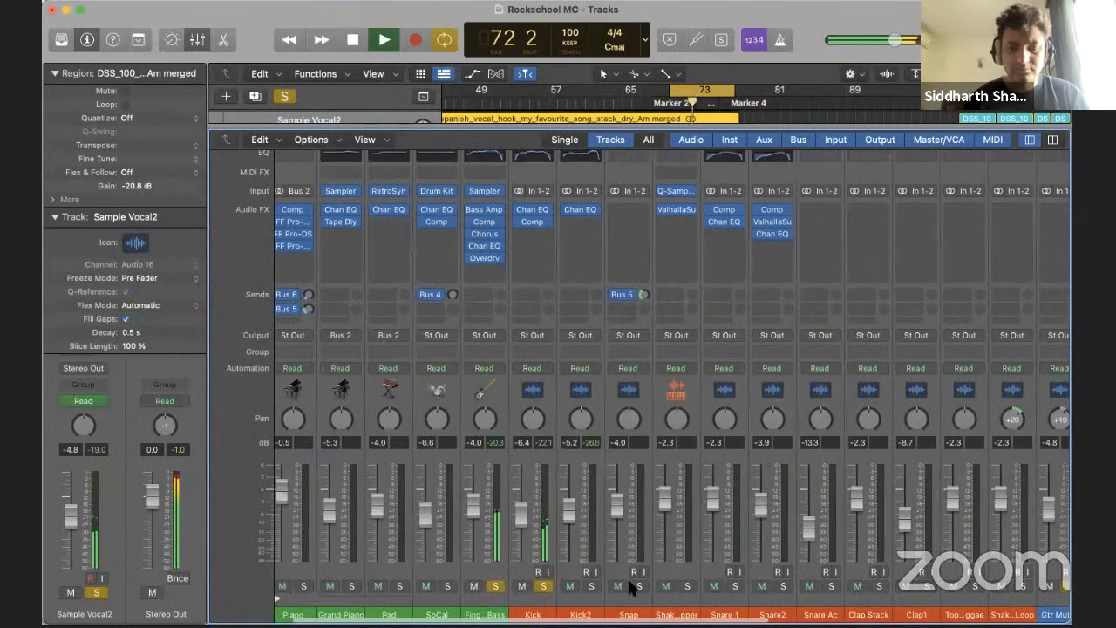
pyautogui.hscroll(2, 589, 567)
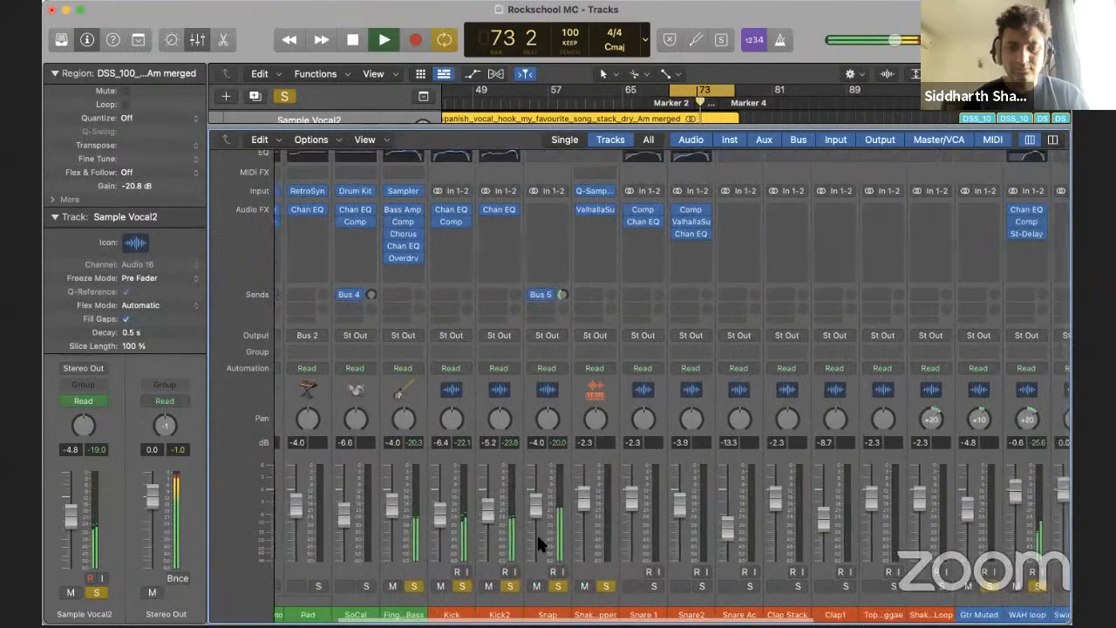
pyautogui.moveTo(488, 511); pyautogui.dragTo(488, 515)
# Solo Snare 1, Snare2 and Snare Ac, and set Snare 1 to -3.6 dB and Snare2 to -7.4 dB
pyautogui.click(654, 586)
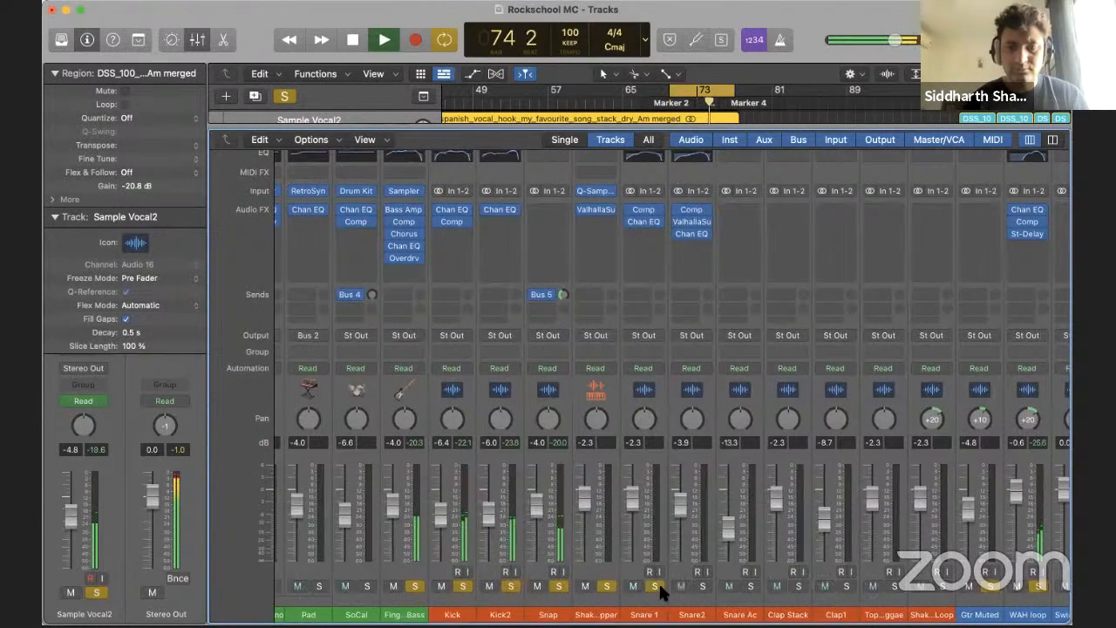
pyautogui.moveTo(628, 492); pyautogui.dragTo(682, 537)
pyautogui.click(702, 587)
pyautogui.click(748, 584)
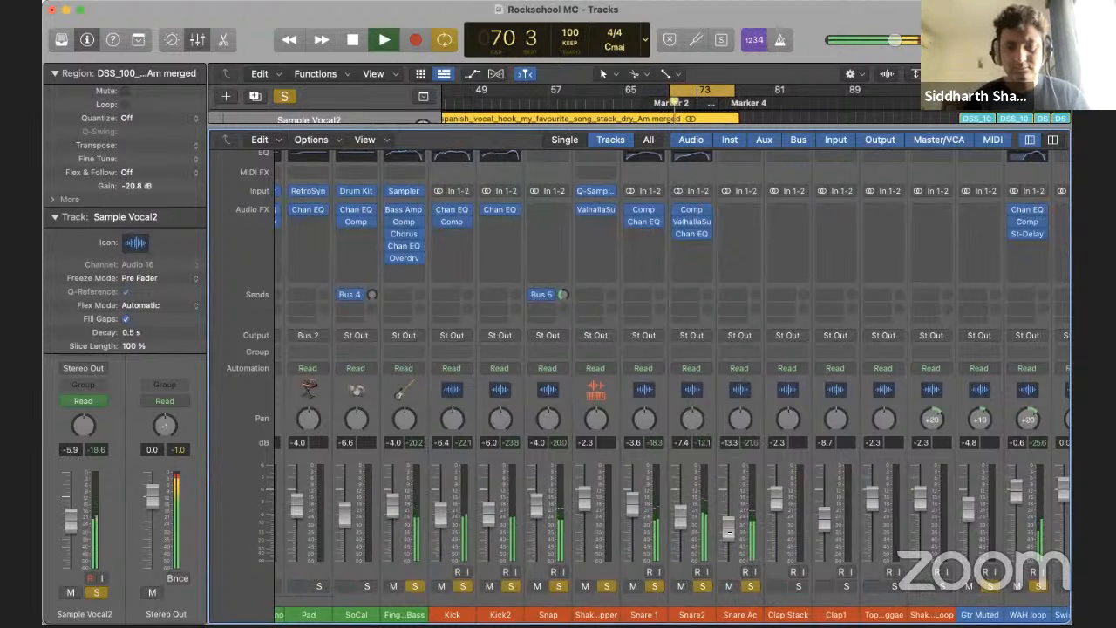
# Add the Clap Stack, Clap1, reggae top loop and shaker loop tracks to the soloed mix
pyautogui.click(797, 585)
pyautogui.hscroll(3, 795, 572)
pyautogui.hscroll(2, 794, 572)
pyautogui.click(724, 585)
pyautogui.click(772, 585)
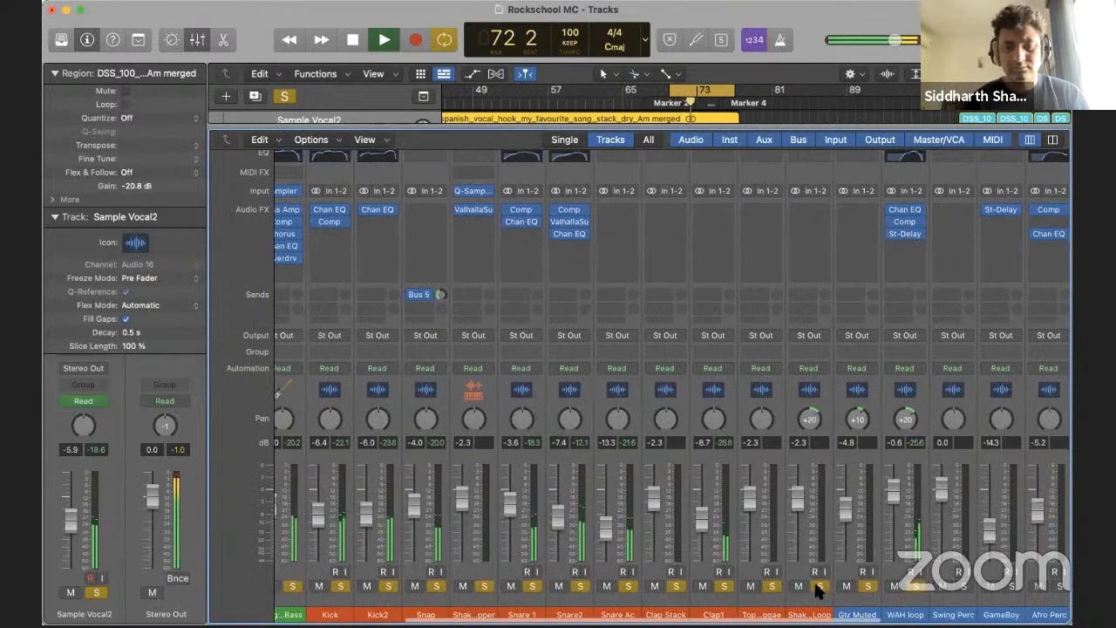
pyautogui.click(818, 586)
# Solo the Synth Brass, Afro Perc and GameBoy tracks, and raise GameBoy's volume to about -8.2 dB
pyautogui.hscroll(14, 813, 580)
pyautogui.click(768, 585)
pyautogui.click(720, 585)
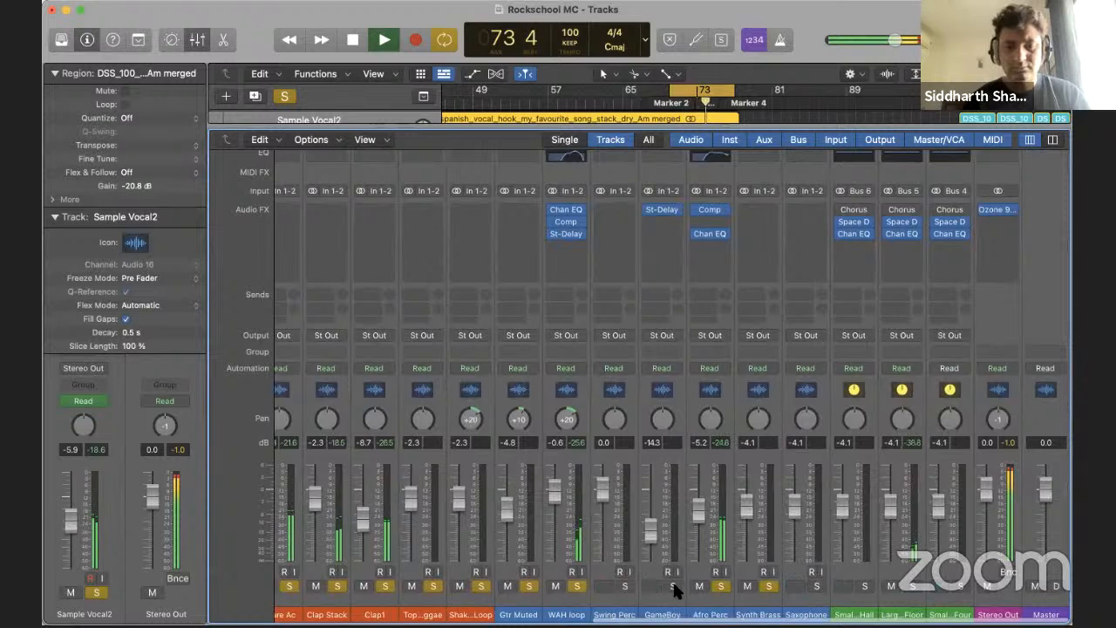
pyautogui.click(672, 585)
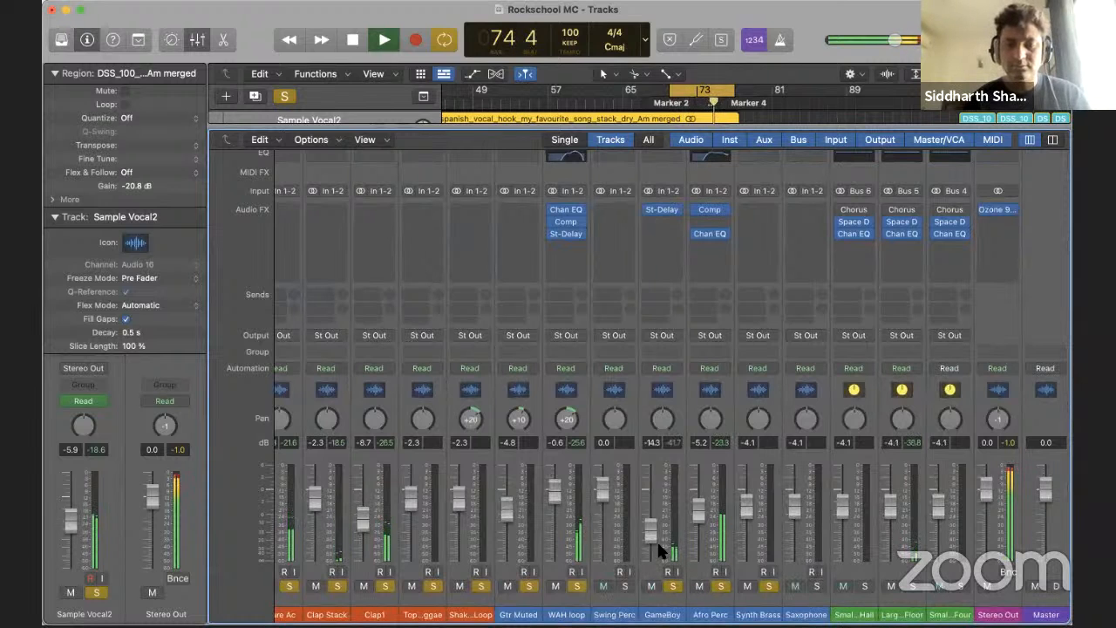
pyautogui.moveTo(653, 531); pyautogui.dragTo(647, 508)
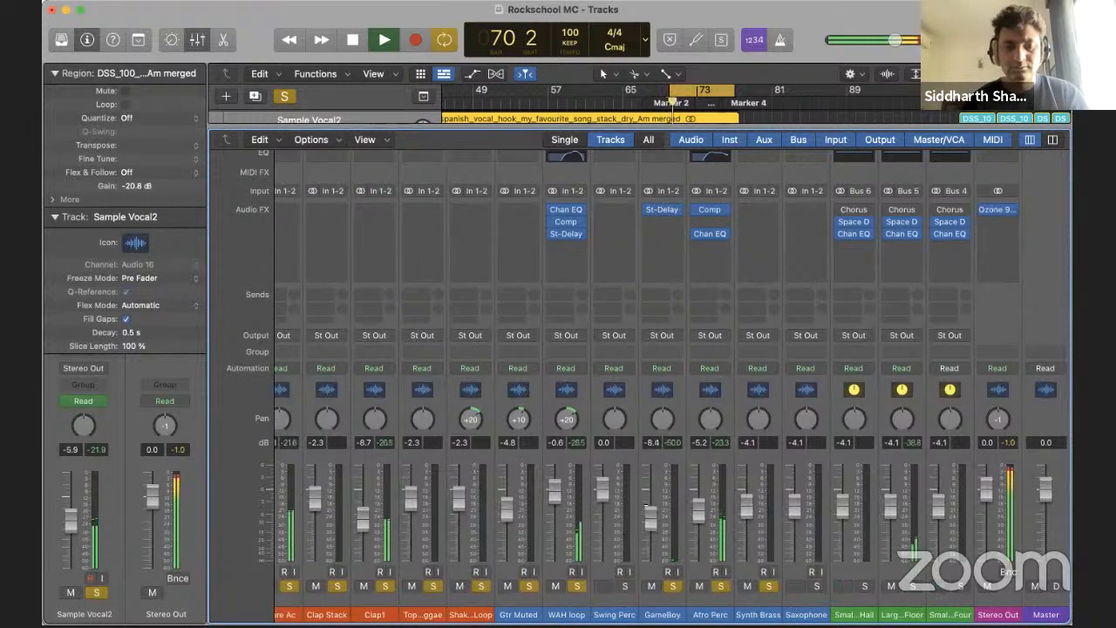
# Extend the cycle range in the arrangement to run from bar 69 to bar 77, and restart playback
pyautogui.press('x')
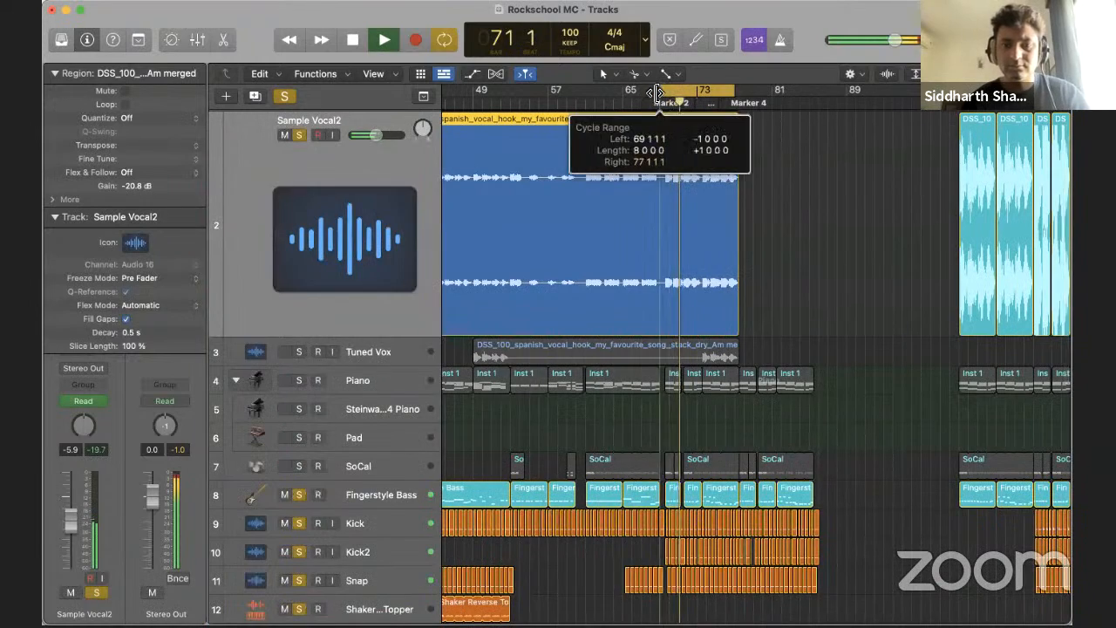
pyautogui.press('space')
pyautogui.press('space')
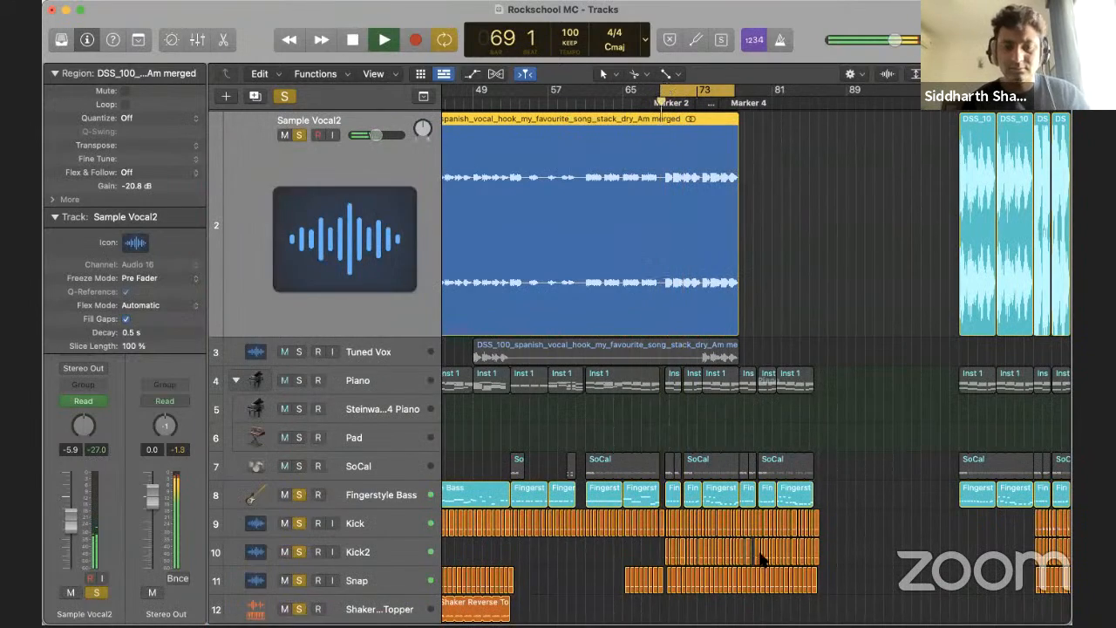
pyautogui.press('x')
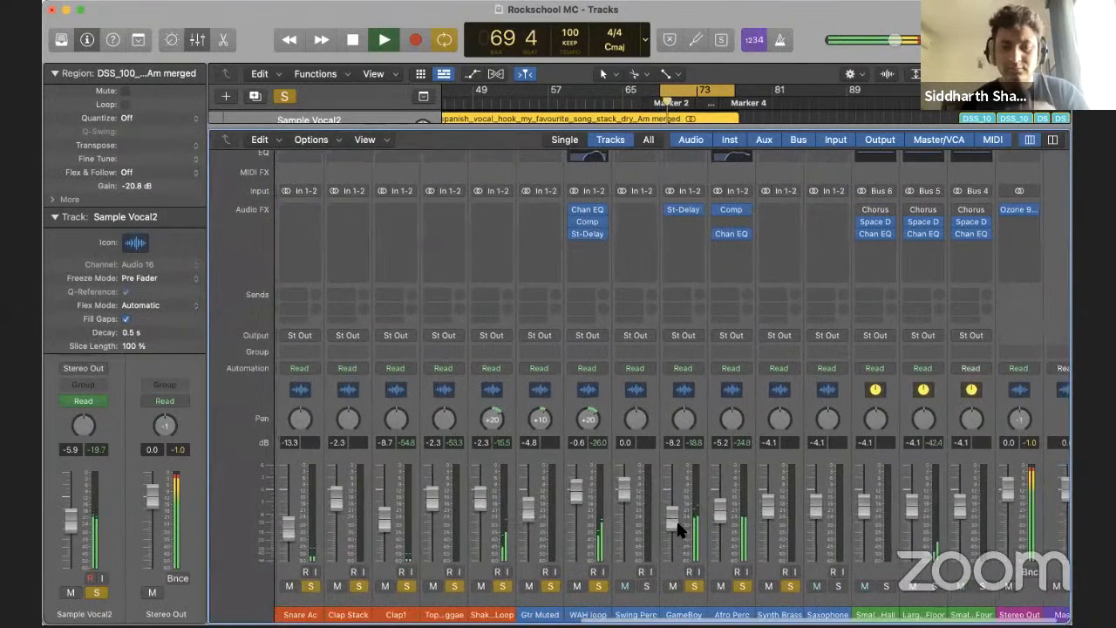
# Raise GameBoy's volume to -3.6 dB and set its selected regions' gain to -23.5 dB while replaying the section
pyautogui.moveTo(678, 523)
pyautogui.mouseDown()
pyautogui.moveTo(674, 535)
pyautogui.moveTo(671, 510)
pyautogui.mouseUp()
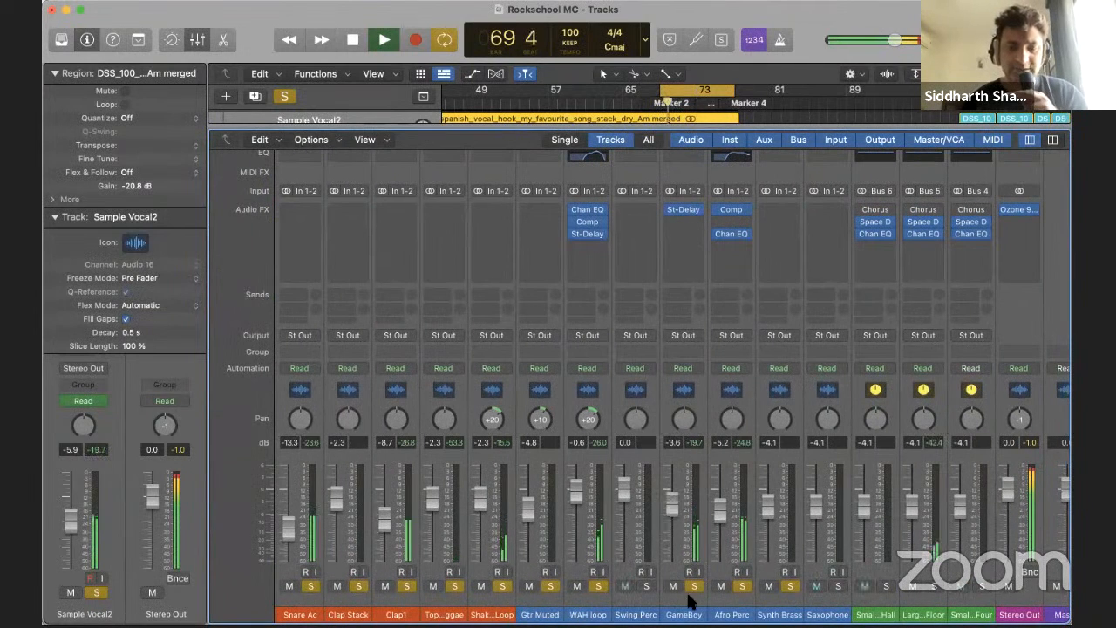
pyautogui.click(669, 536)
pyautogui.moveTo(146, 227); pyautogui.dragTo(172, 306)
pyautogui.press('space')
pyautogui.press('space')
pyautogui.moveTo(125, 200); pyautogui.dragTo(154, 266)
pyautogui.press('space')
pyautogui.press('space')
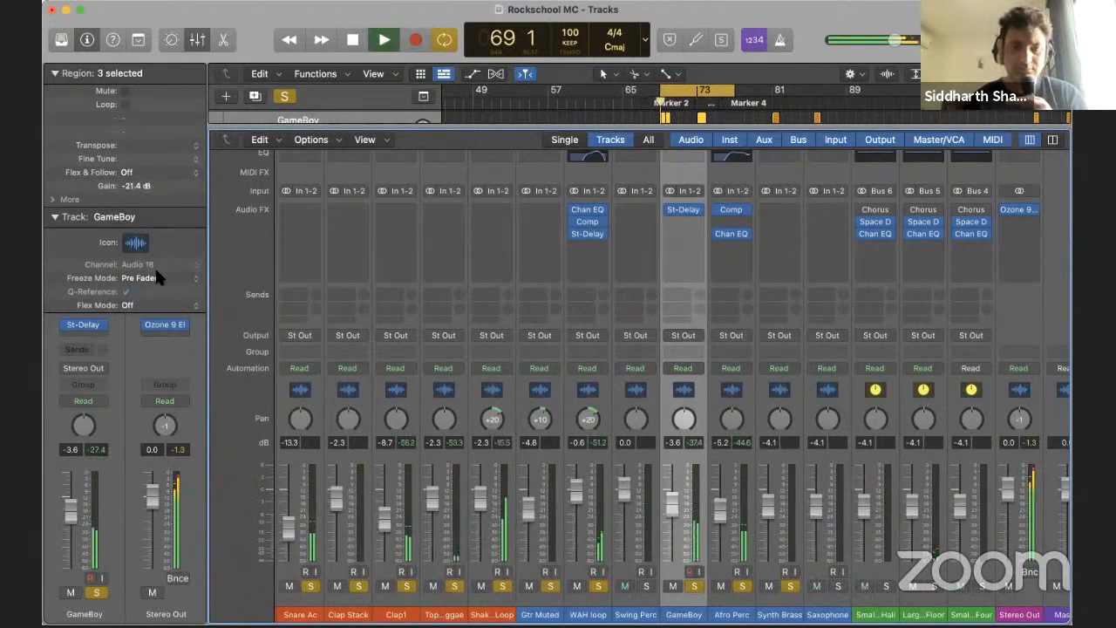
pyautogui.moveTo(135, 185); pyautogui.dragTo(138, 199)
pyautogui.press('space')
pyautogui.press('space')
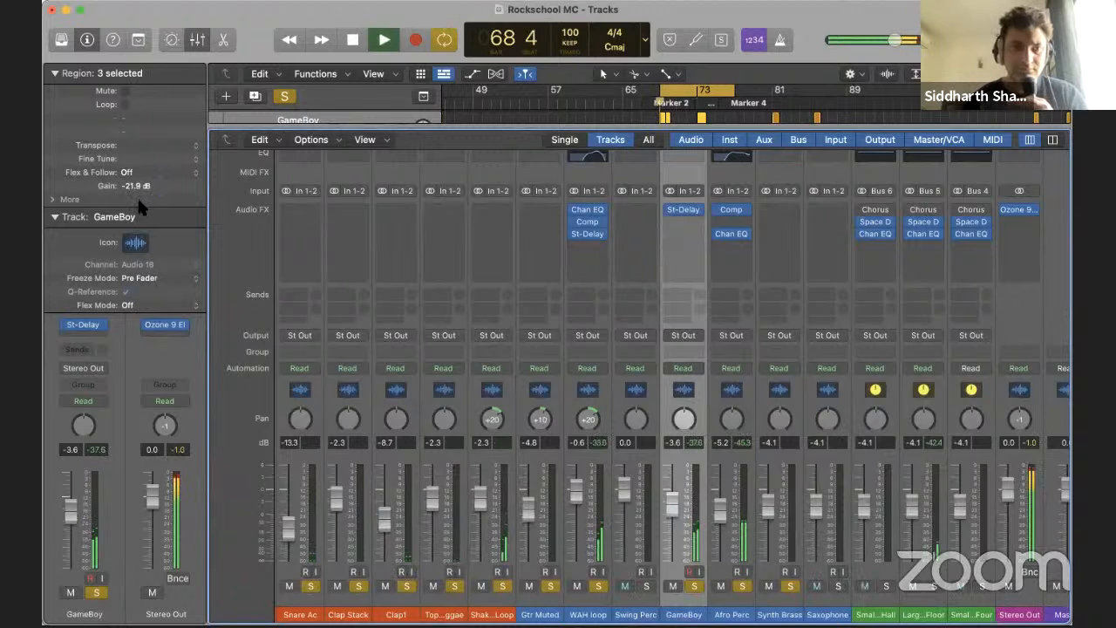
pyautogui.press('space')
pyautogui.press('space')
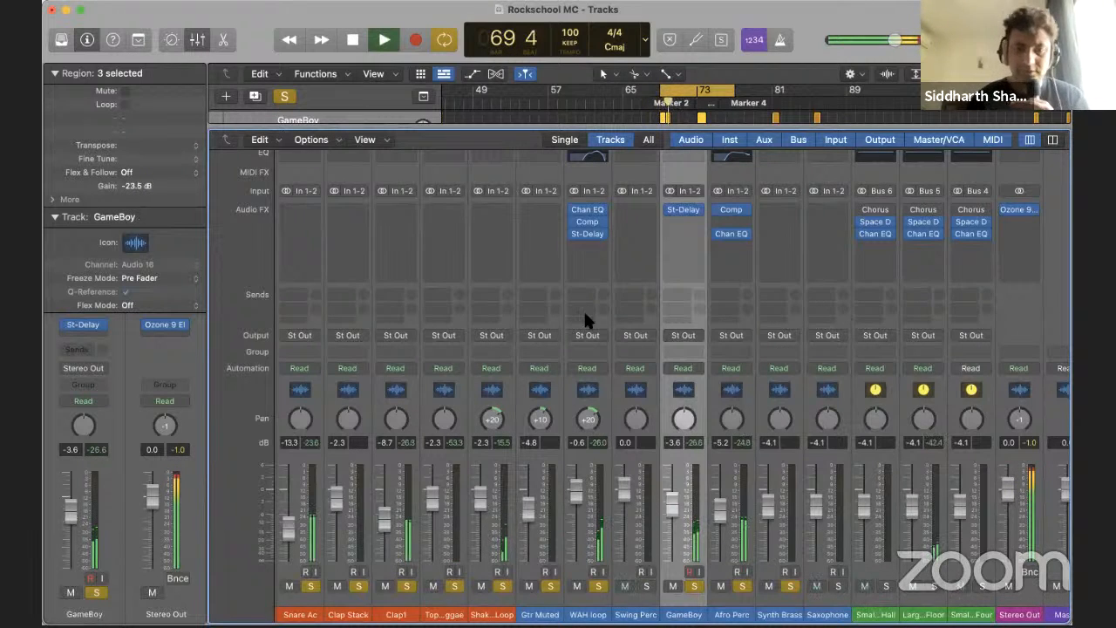
# Replace Ozone 9 on the Stereo Out with a stereo FF Pro-C 2 compressor and start playback
pyautogui.hscroll(2, 585, 319)
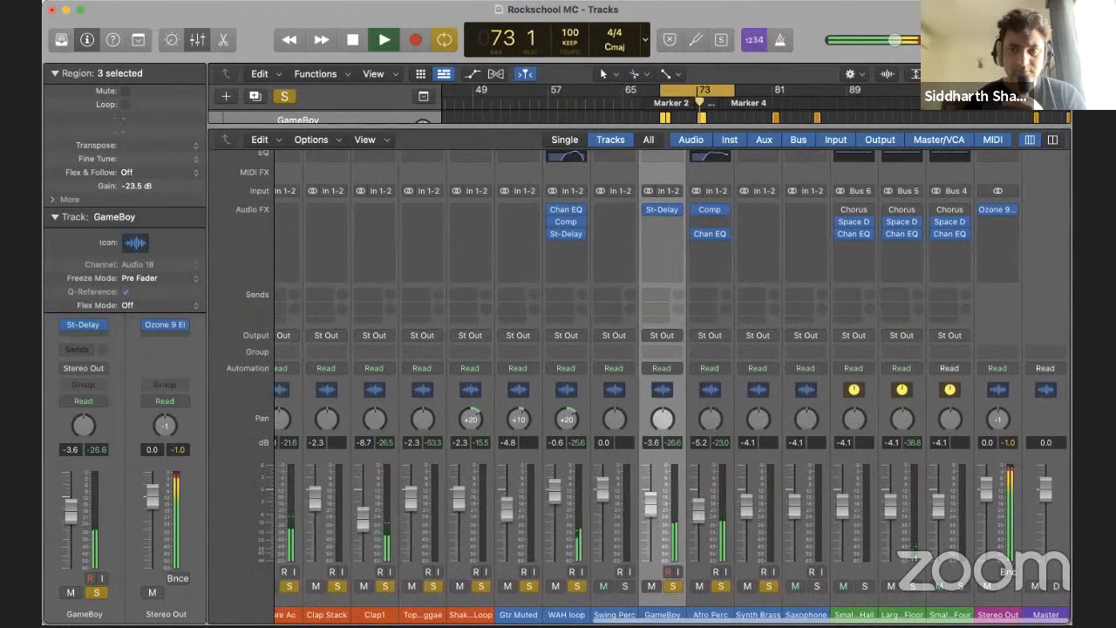
pyautogui.click(1013, 210)
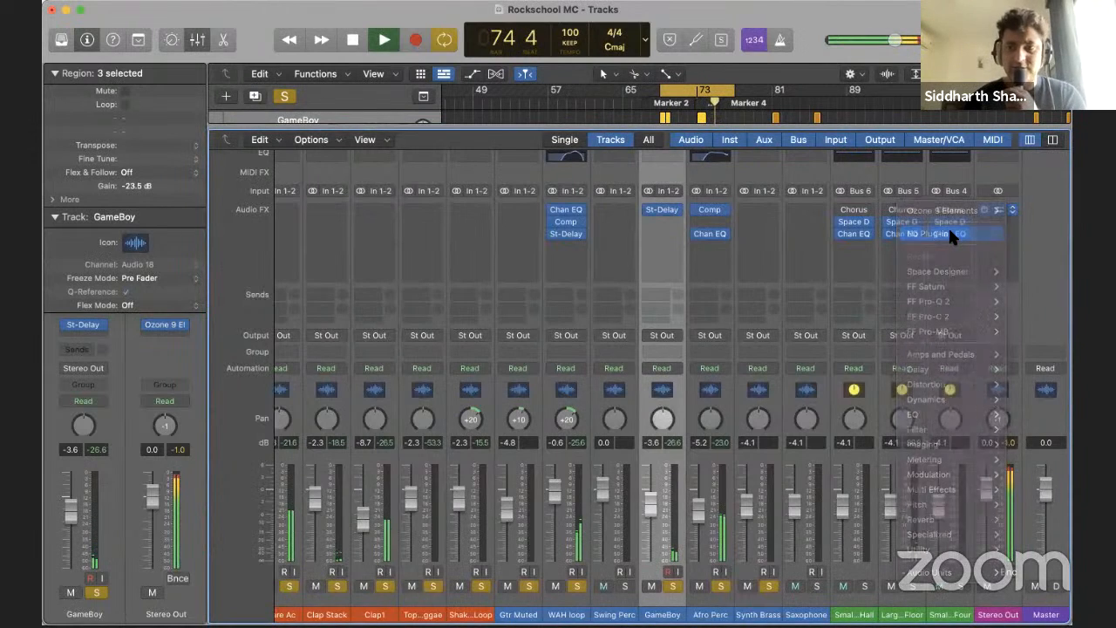
pyautogui.click(948, 233)
pyautogui.click(997, 209)
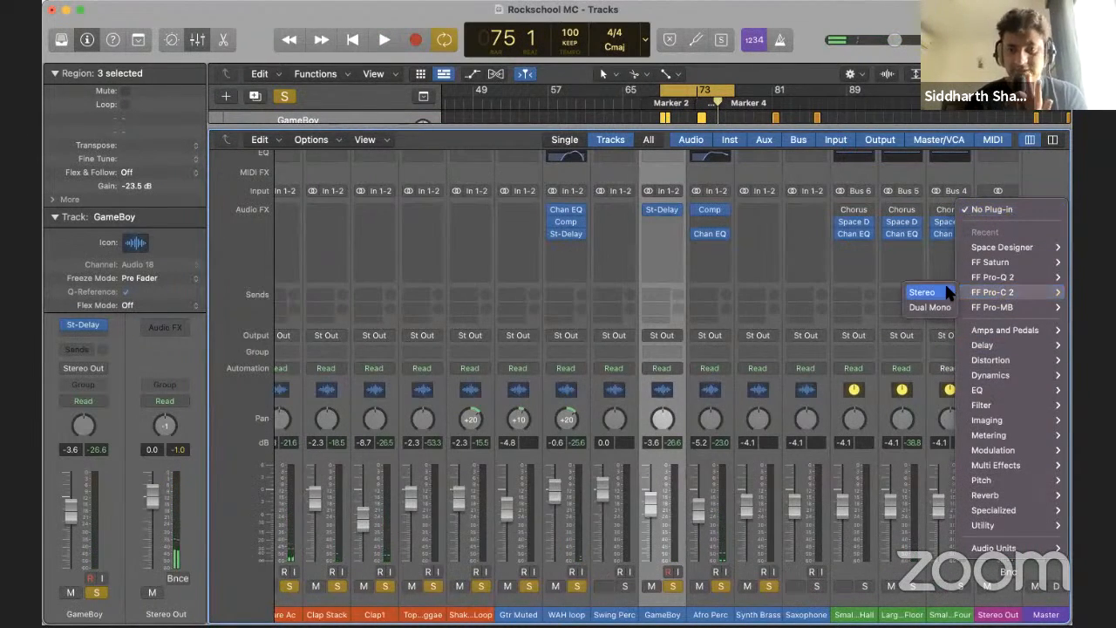
pyautogui.click(947, 288)
pyautogui.press('space')
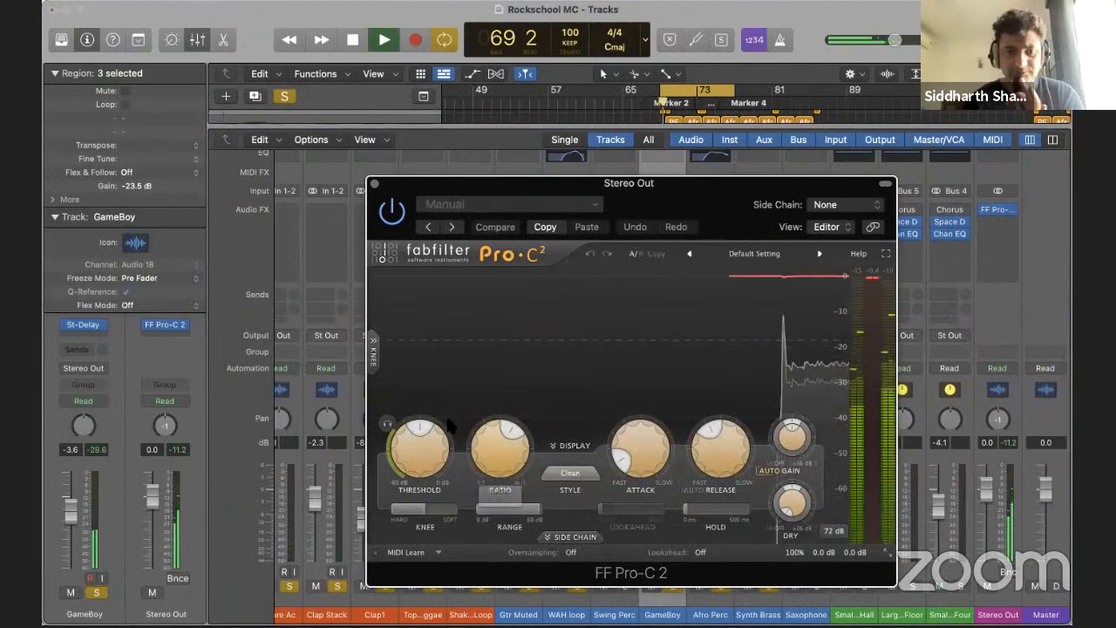
# Set the Stereo Out compressor's threshold to about -31 dB and attack to 61.5 ms, and lengthen its release
pyautogui.moveTo(421, 434); pyautogui.dragTo(421, 442)
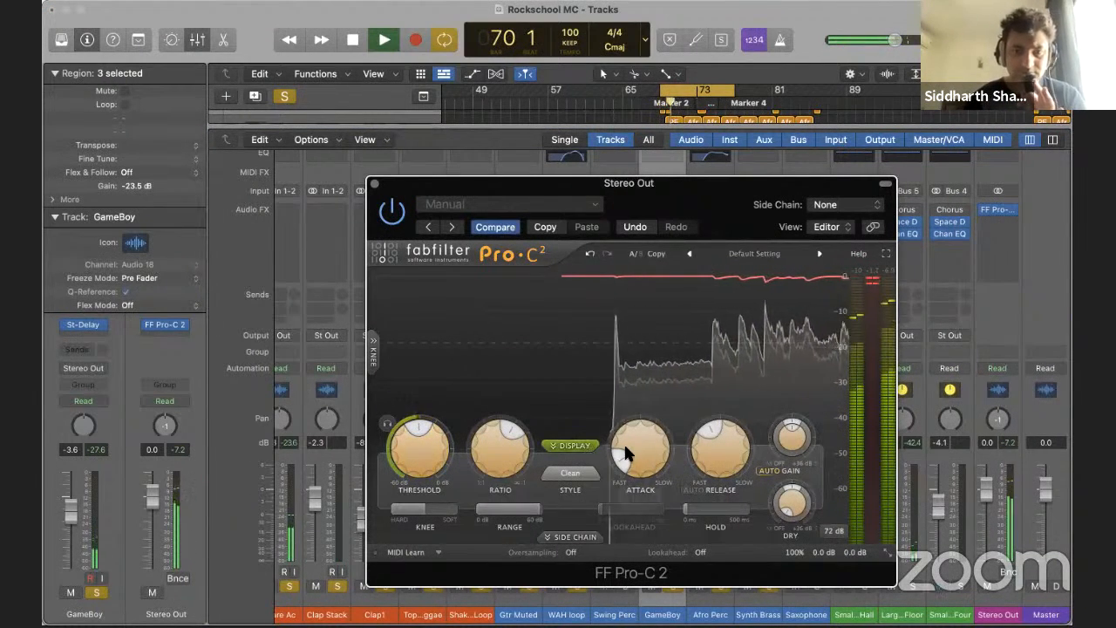
pyautogui.moveTo(722, 458); pyautogui.dragTo(730, 528)
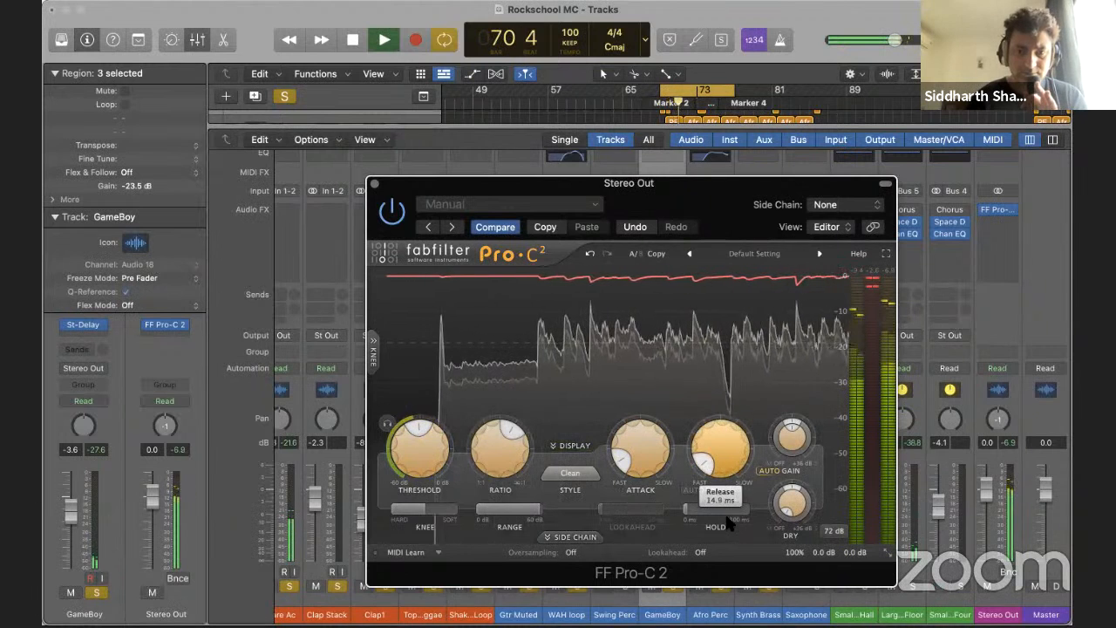
pyautogui.moveTo(613, 452); pyautogui.dragTo(617, 317)
pyautogui.moveTo(414, 423); pyautogui.dragTo(412, 442)
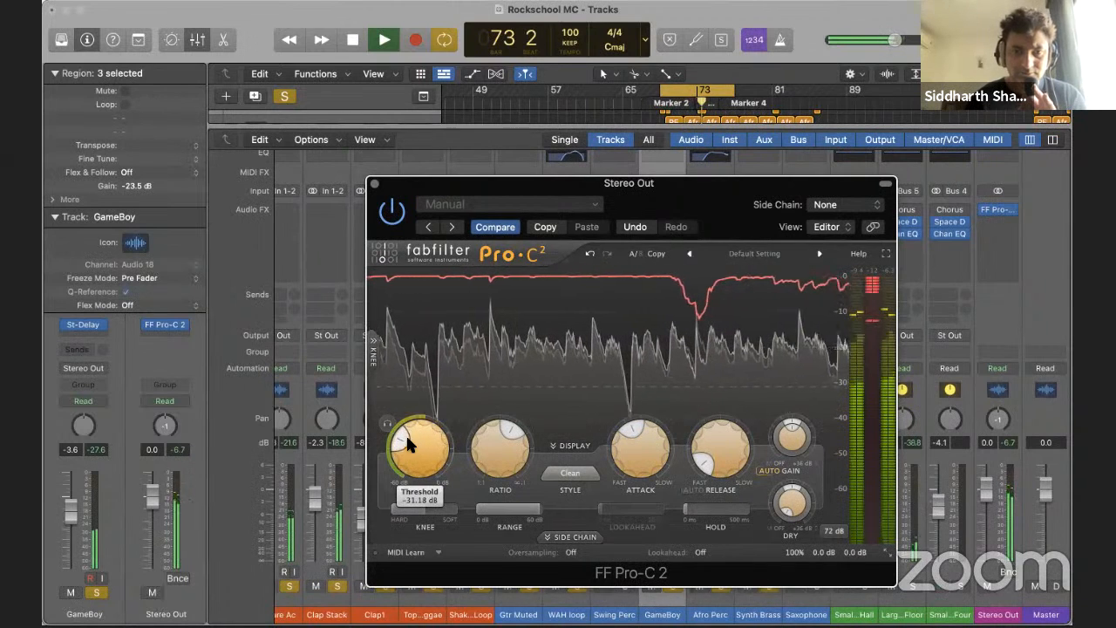
pyautogui.moveTo(718, 475); pyautogui.dragTo(711, 347)
pyautogui.moveTo(636, 420); pyautogui.dragTo(634, 395)
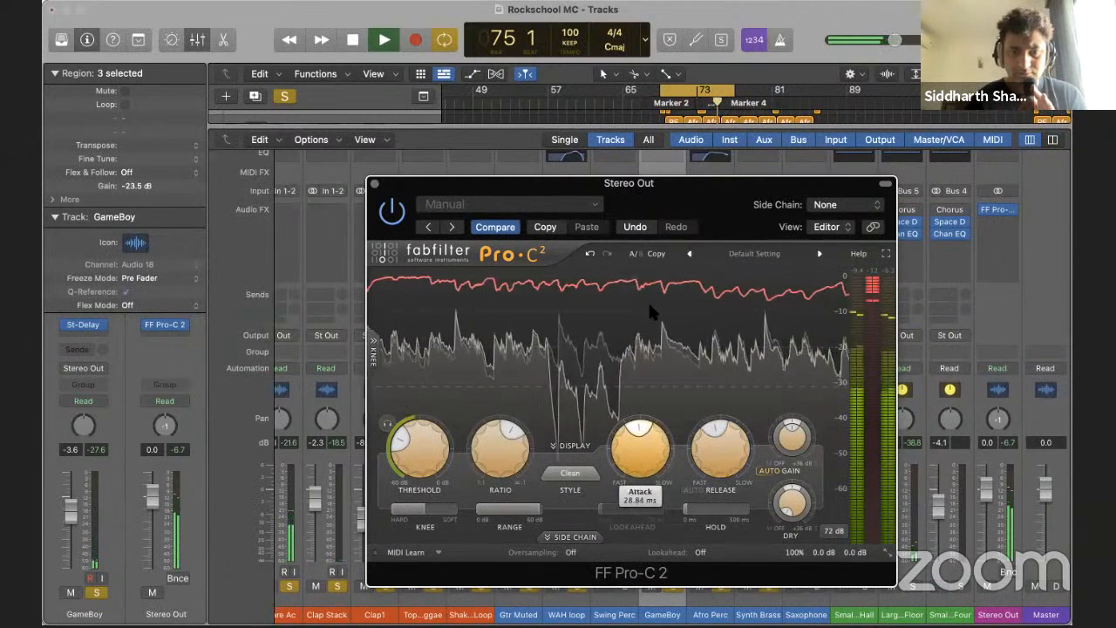
pyautogui.moveTo(636, 439); pyautogui.dragTo(633, 426)
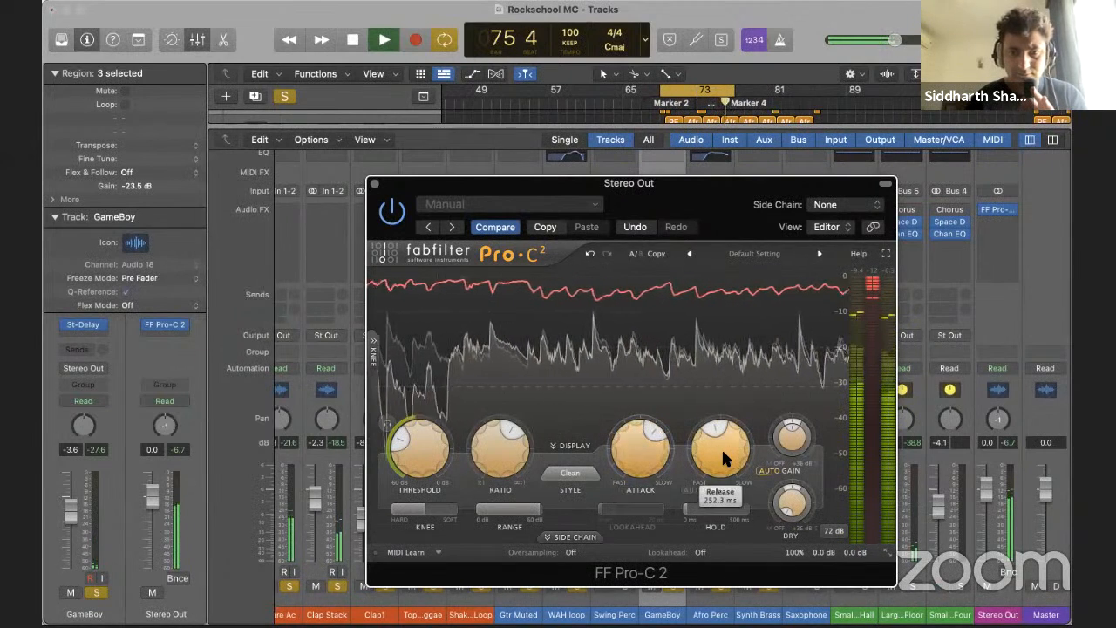
# Switch the compressor to Mastering style, raise its threshold, shorten attack and release, lower the ratio, and close it
pyautogui.click(575, 474)
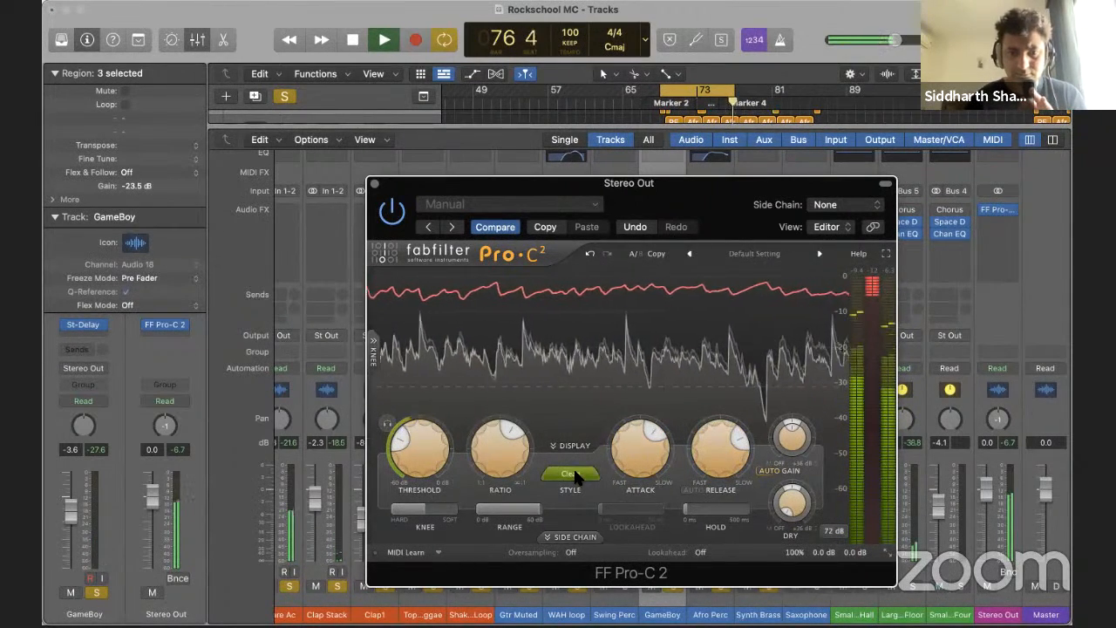
pyautogui.click(573, 552)
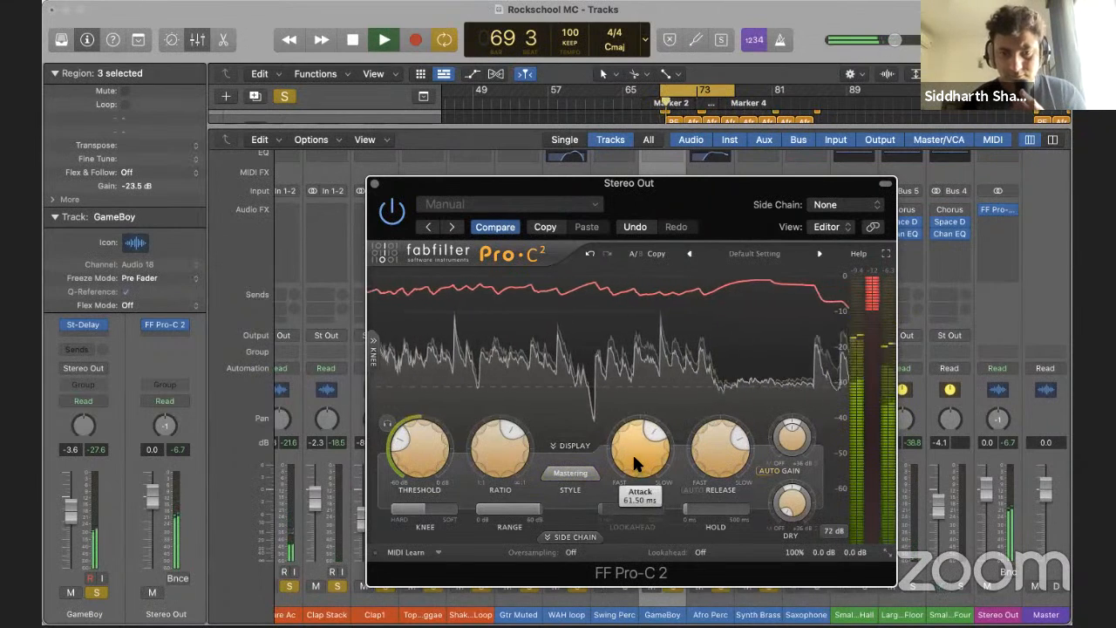
pyautogui.moveTo(424, 436); pyautogui.dragTo(423, 384)
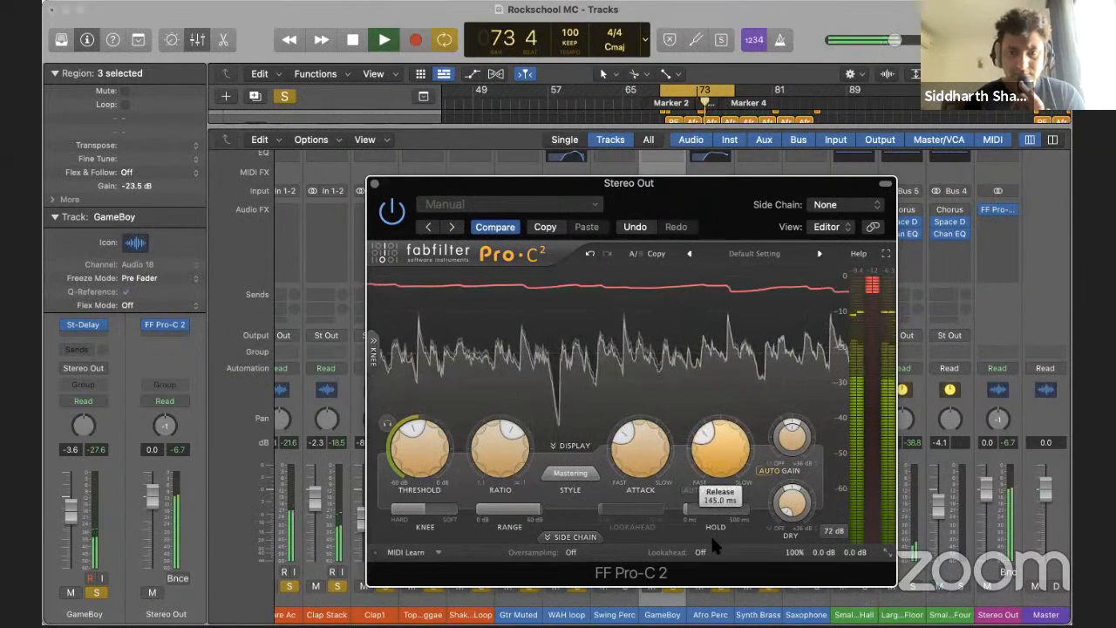
pyautogui.moveTo(502, 457); pyautogui.dragTo(508, 493)
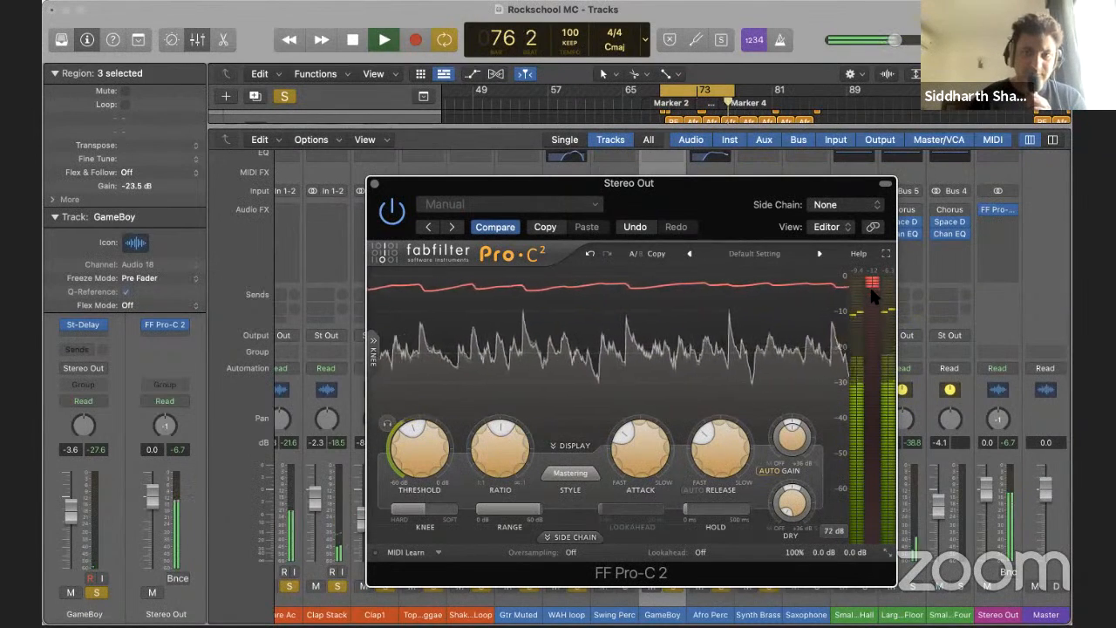
pyautogui.moveTo(874, 296)
pyautogui.moveTo(628, 452)
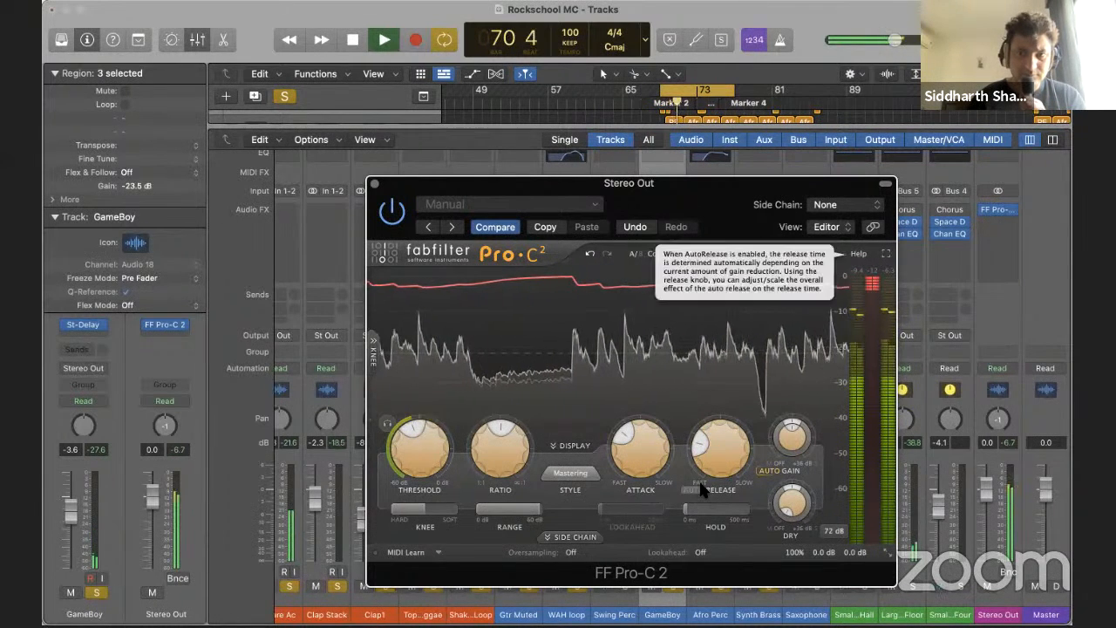
pyautogui.click(375, 184)
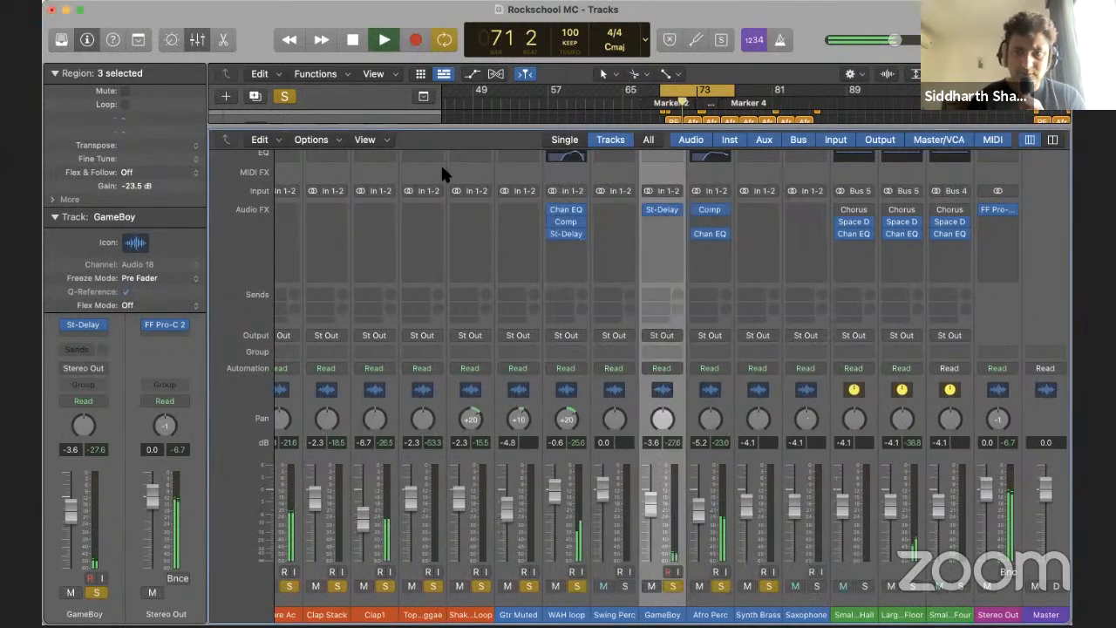
# Insert a FabFilter Pro-L limiter after the compressor on the Stereo Out and raise its gain to +11.8 dB
pyautogui.click(993, 223)
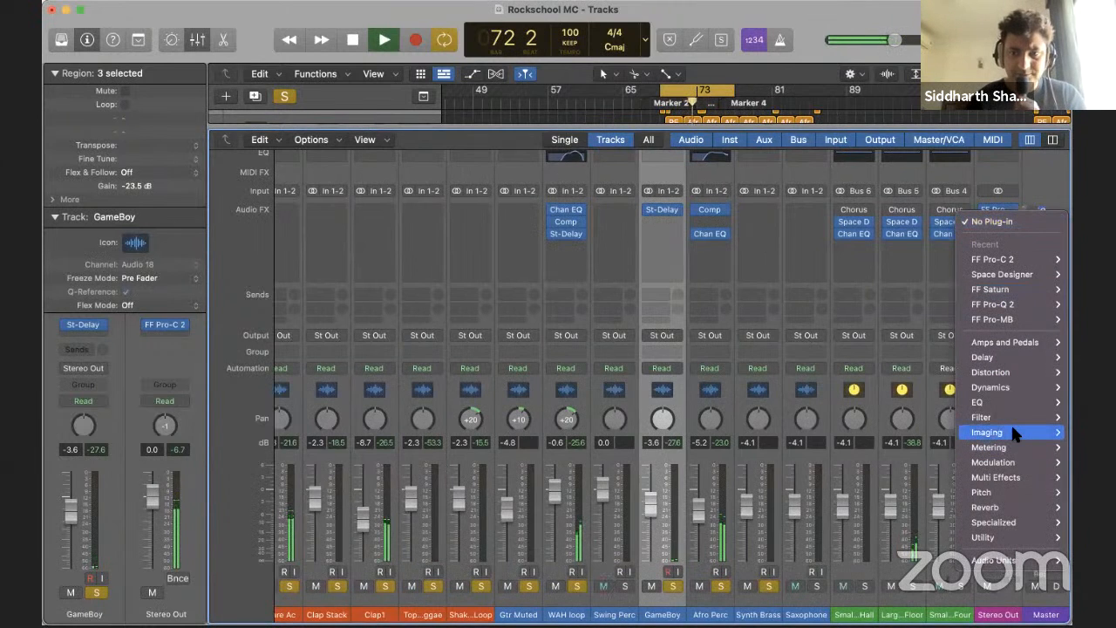
pyautogui.moveTo(1007, 431)
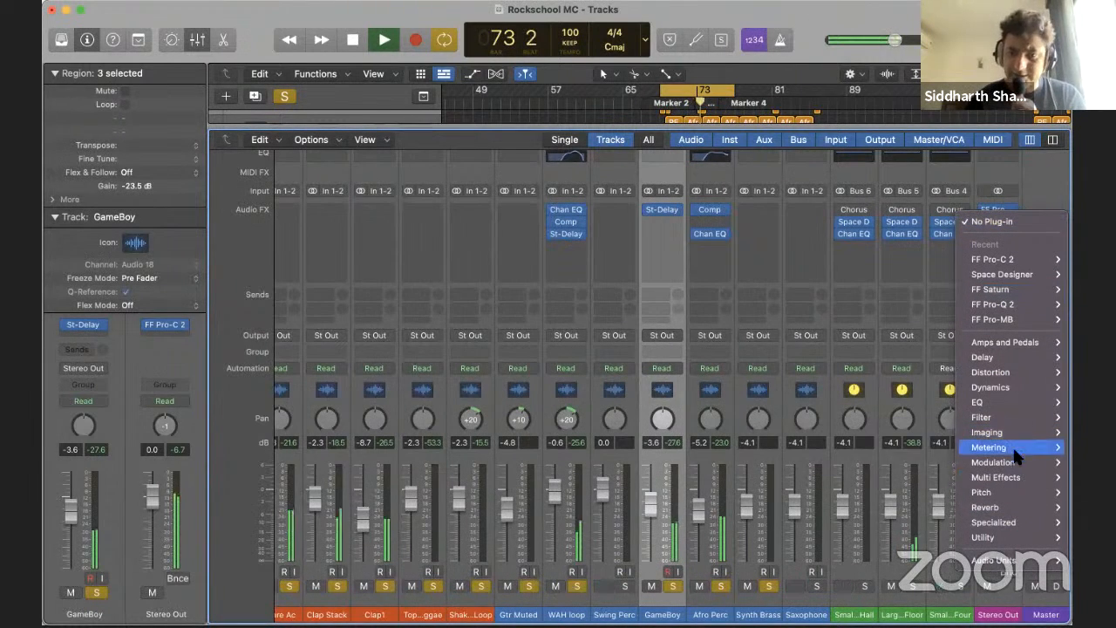
pyautogui.moveTo(985, 562)
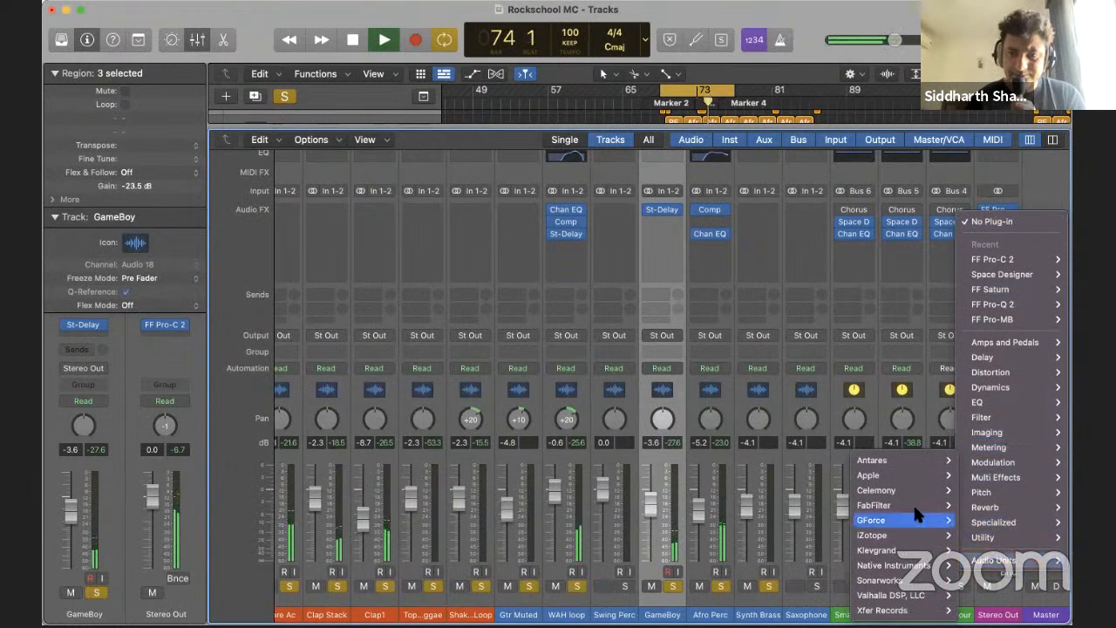
pyautogui.moveTo(906, 505)
pyautogui.moveTo(796, 489)
pyautogui.click(730, 489)
pyautogui.moveTo(395, 452); pyautogui.dragTo(398, 384)
pyautogui.click(1001, 203)
pyautogui.click(915, 260)
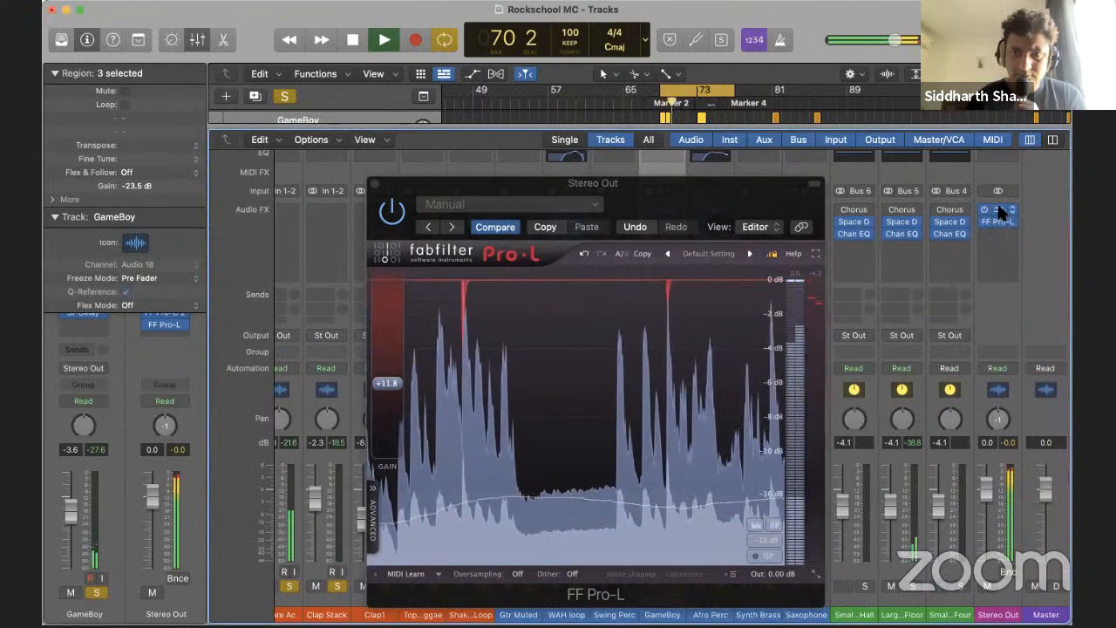
# Set the Stereo Out Pro-C 2 compressor's input level to +0.9 dB and output level to +0.5 dB, and close it
pyautogui.click(999, 210)
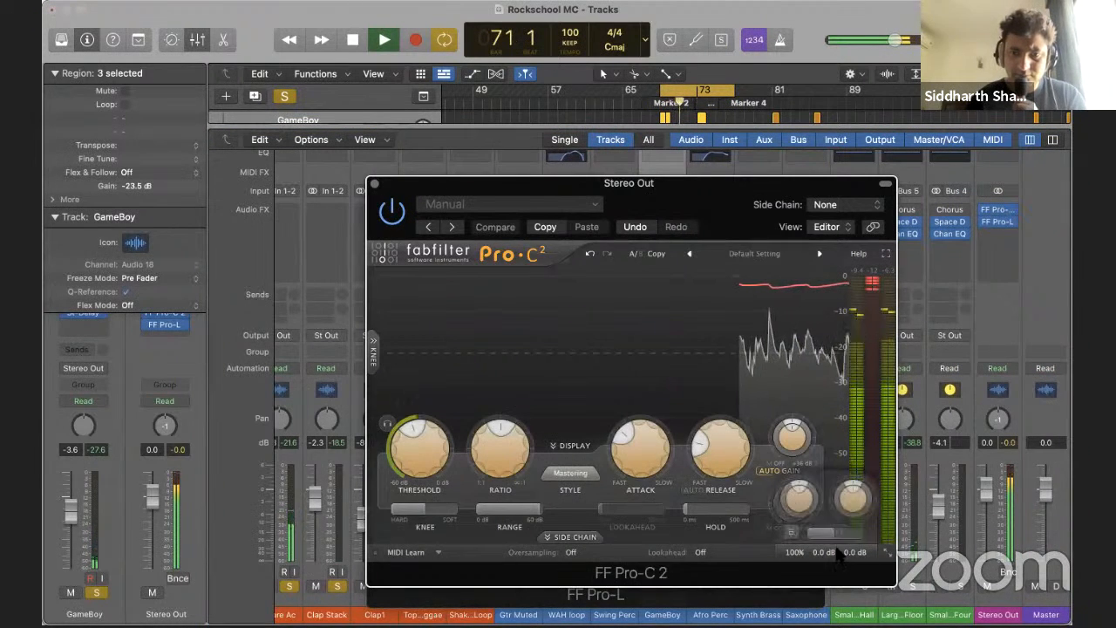
pyautogui.moveTo(845, 551); pyautogui.dragTo(858, 530)
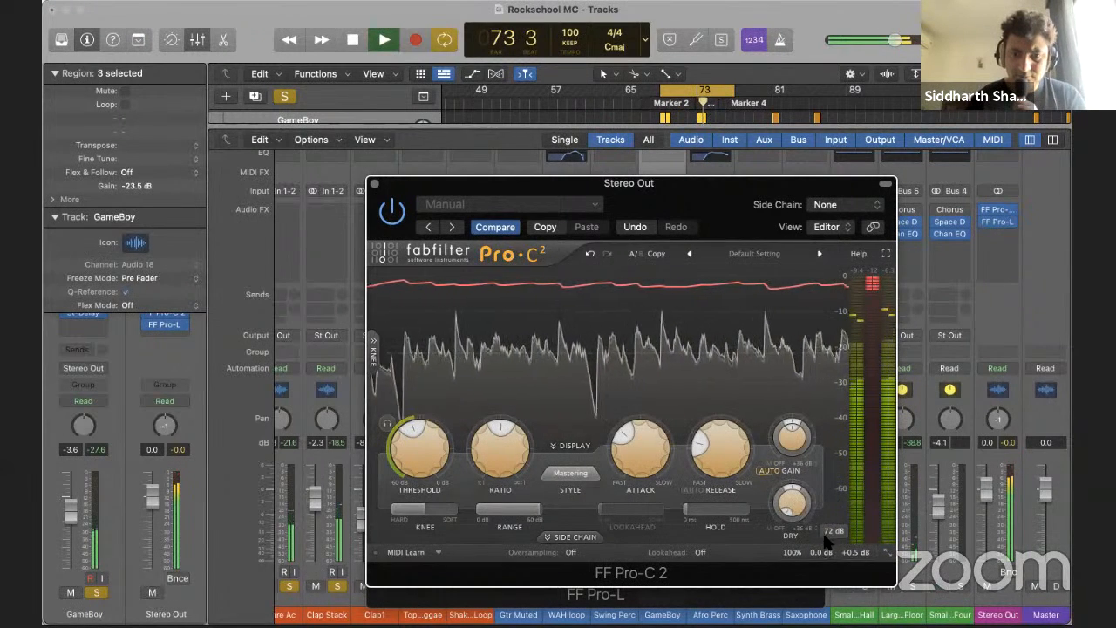
pyautogui.moveTo(822, 552); pyautogui.dragTo(817, 529)
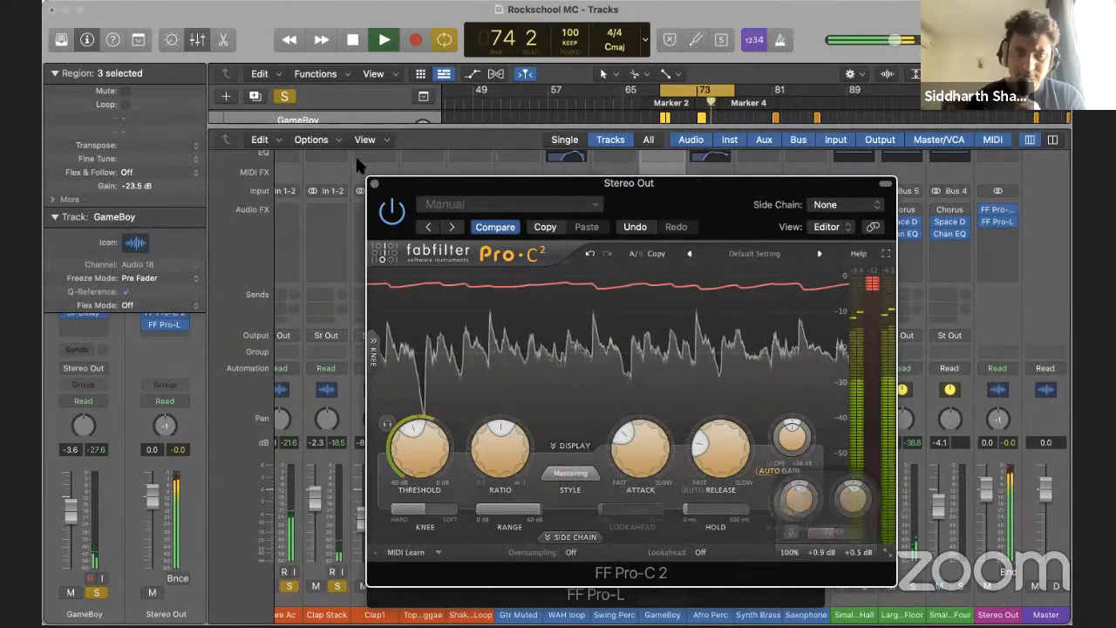
pyautogui.click(374, 183)
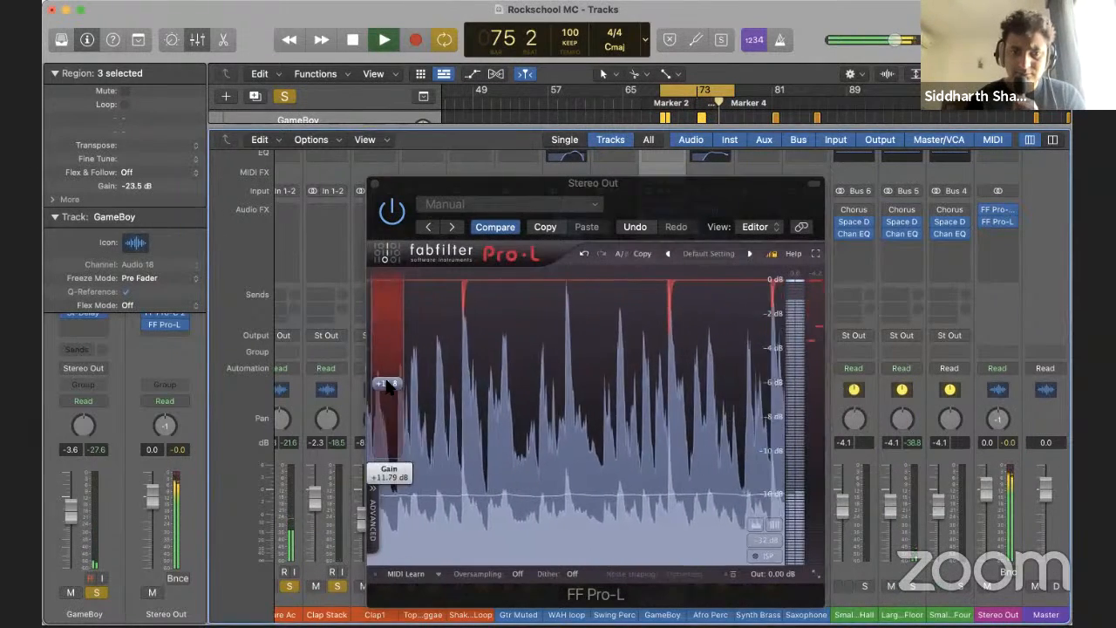
# Lower the Pro-L gain to +9.2 dB, raise its transient channel linking to 100%, lengthen the attack, and raise the lookahead slightly
pyautogui.moveTo(389, 386); pyautogui.dragTo(389, 401)
pyautogui.click(373, 519)
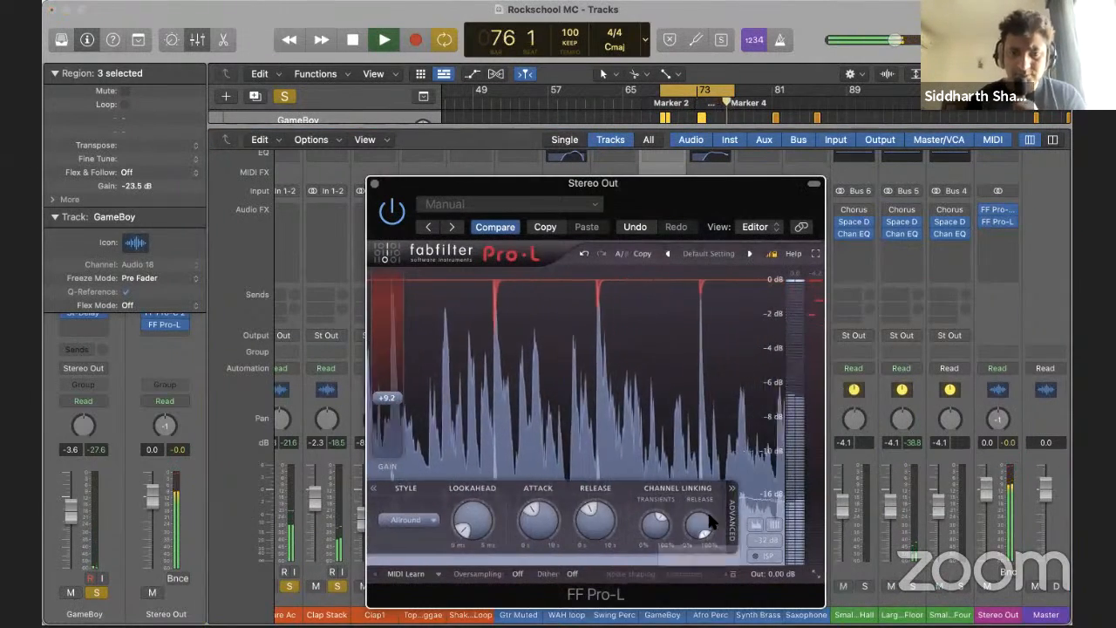
pyautogui.moveTo(656, 523); pyautogui.dragTo(667, 427)
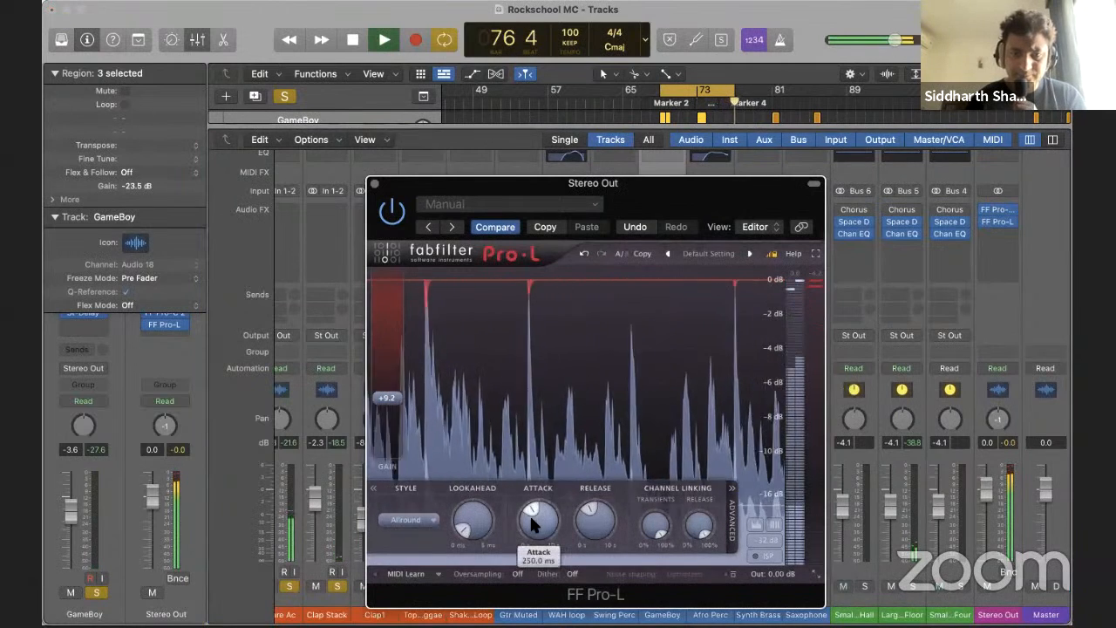
pyautogui.moveTo(534, 525); pyautogui.dragTo(579, 509)
pyautogui.moveTo(462, 526); pyautogui.dragTo(461, 516)
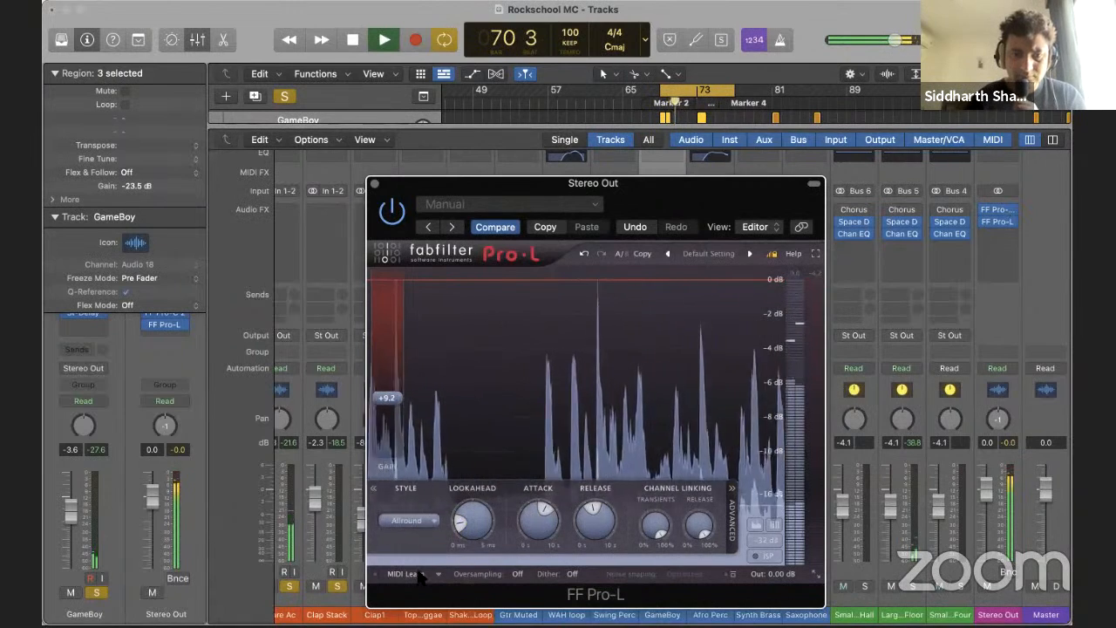
# Switch the Pro-L limiter to the Dynamic style, raise its gain to +18.3 dB, and close it
pyautogui.click(423, 554)
pyautogui.moveTo(390, 398); pyautogui.dragTo(394, 347)
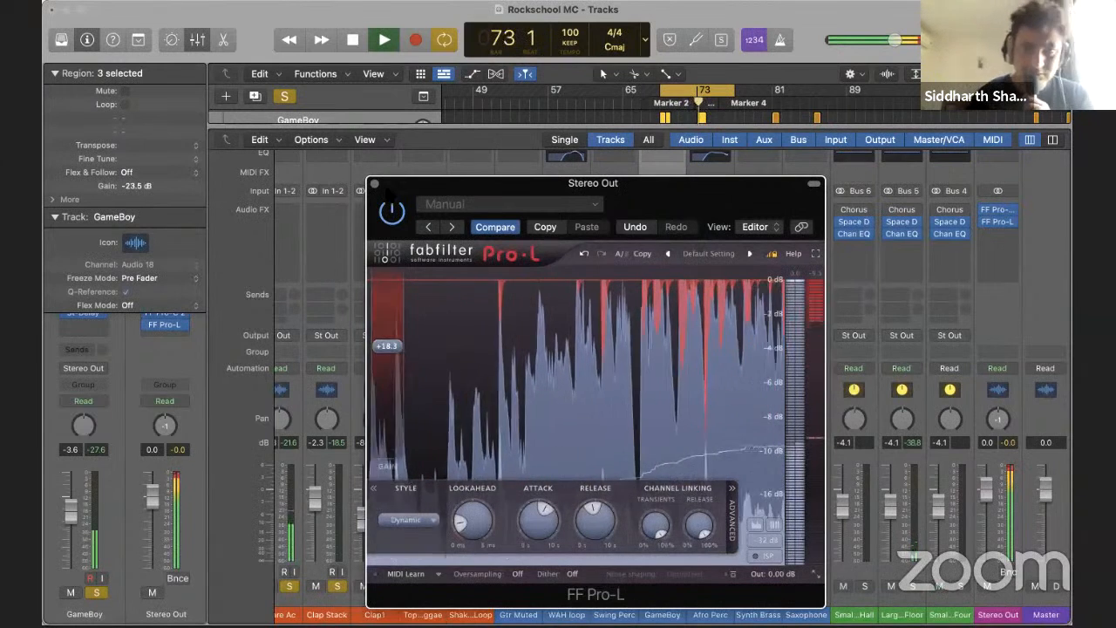
pyautogui.click(373, 183)
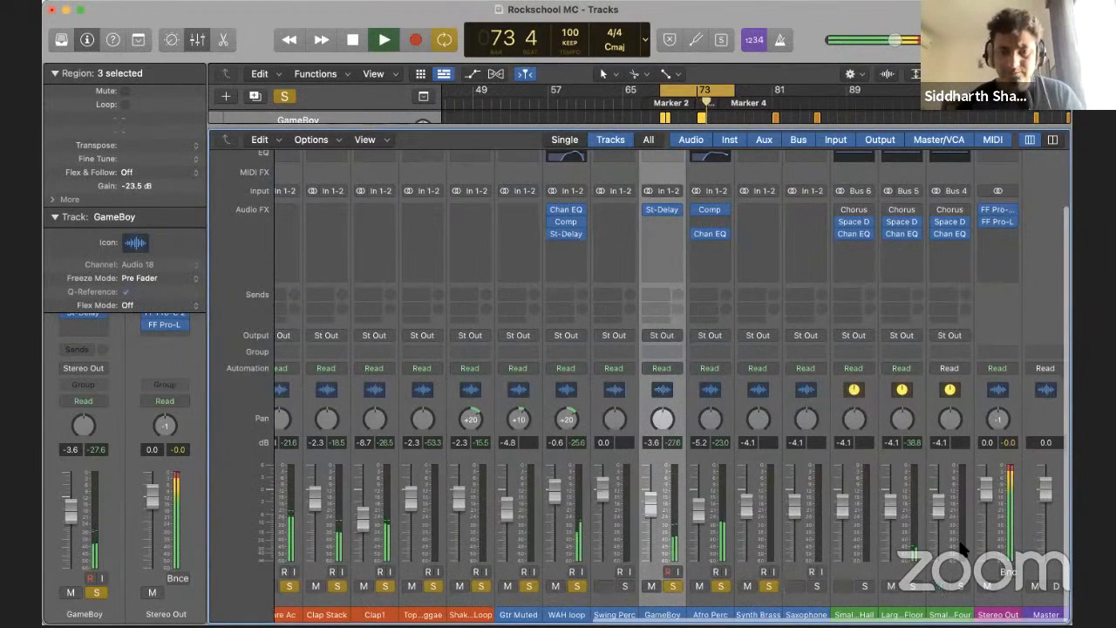
# Move the cycle range to bars 76–84 and set the Synth Brass fader to -4.6 dB
pyautogui.press('x')
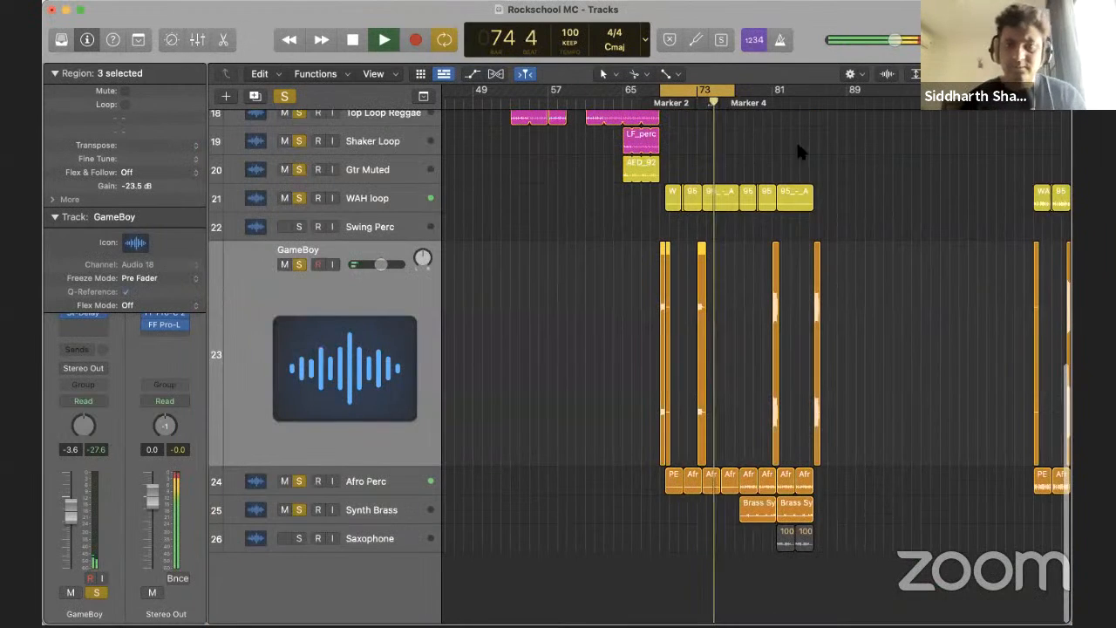
pyautogui.moveTo(697, 91); pyautogui.dragTo(760, 92)
pyautogui.press('x')
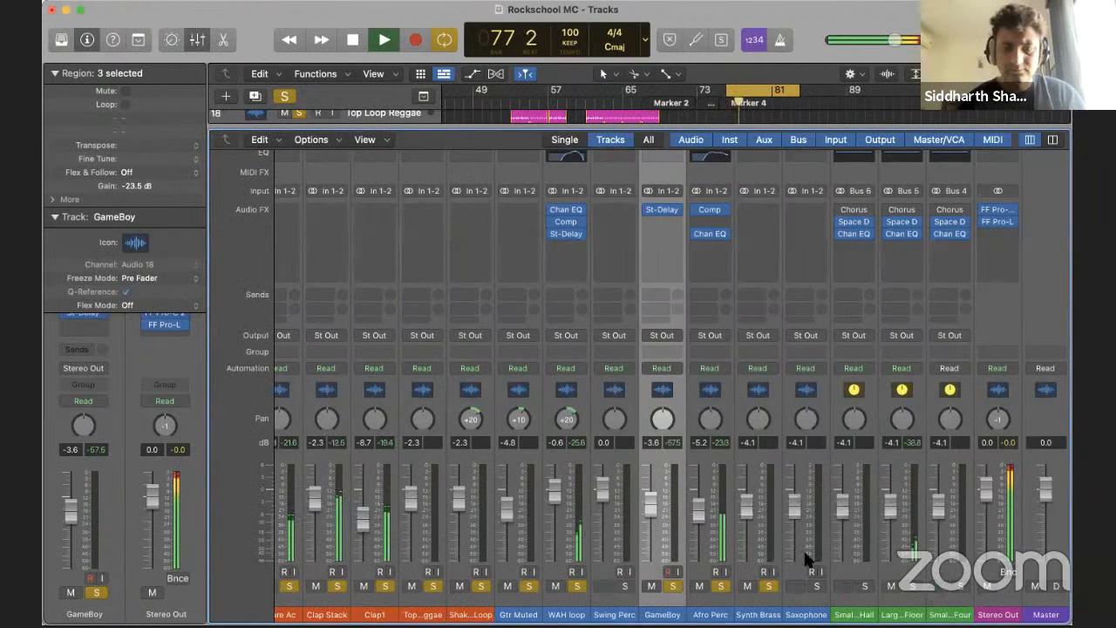
pyautogui.click(743, 512)
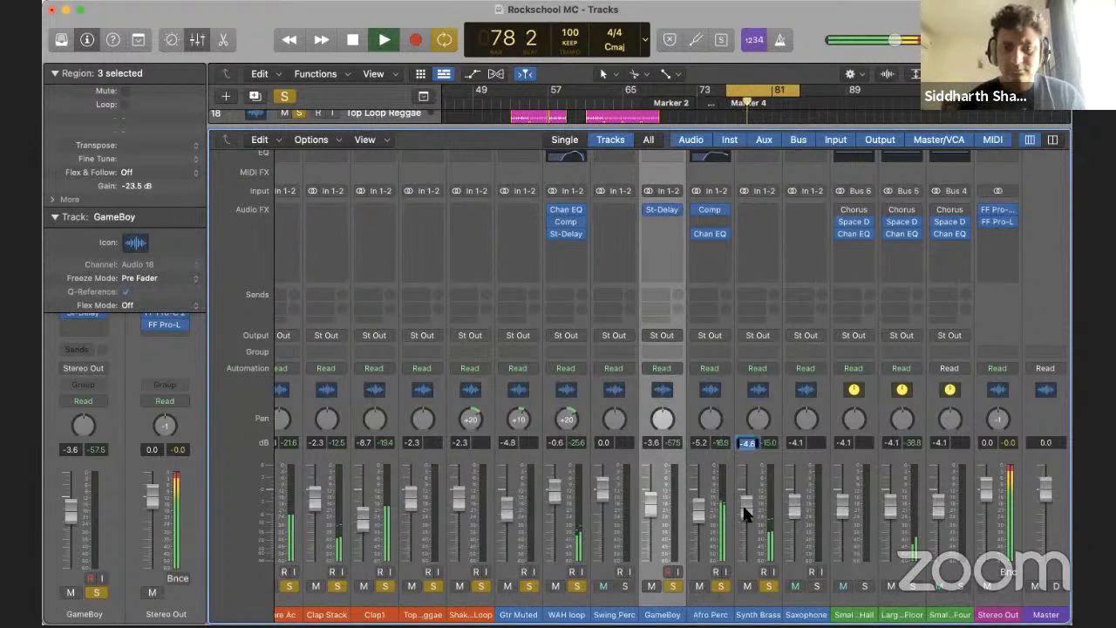
# Insert a Stereo Delay on Synth Brass, close it, and lower the GameBoy fader to -12.8 dB
pyautogui.click(746, 222)
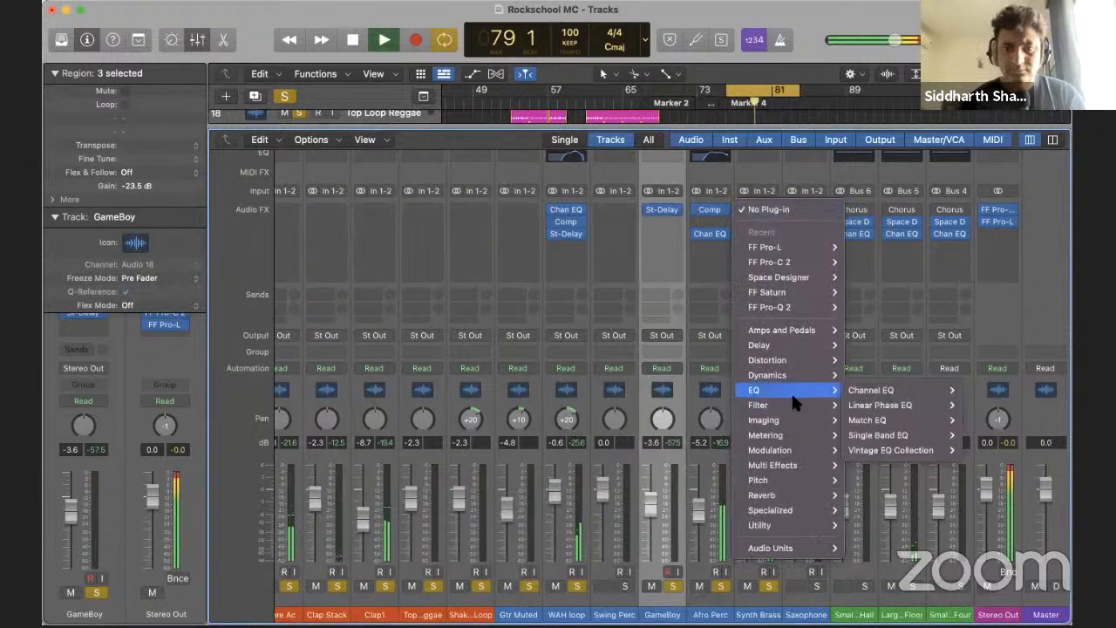
pyautogui.moveTo(789, 345)
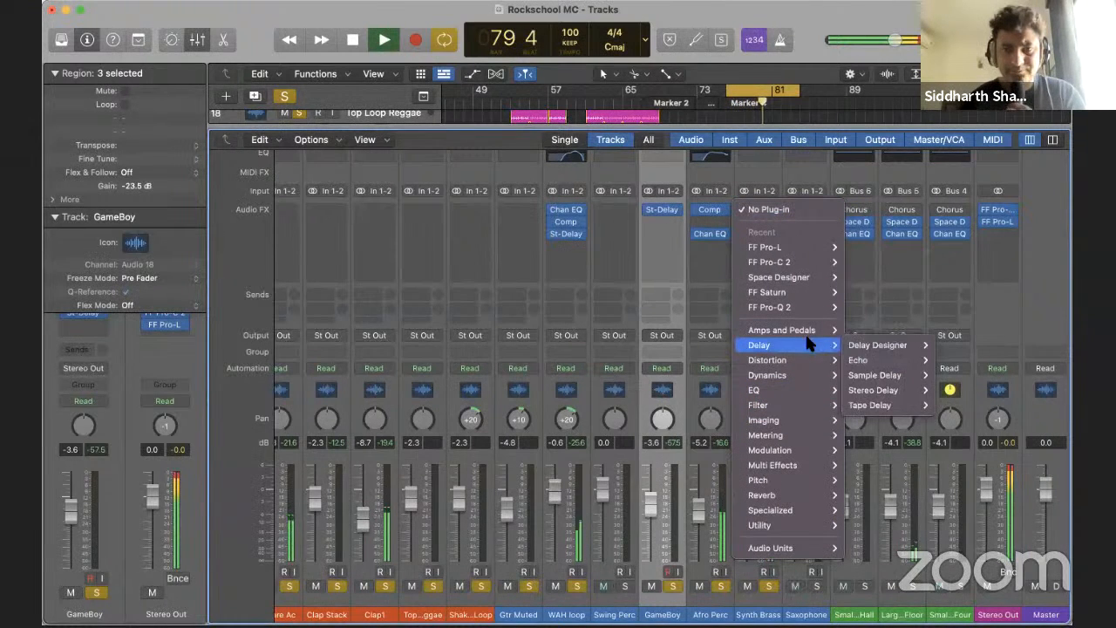
pyautogui.click(951, 391)
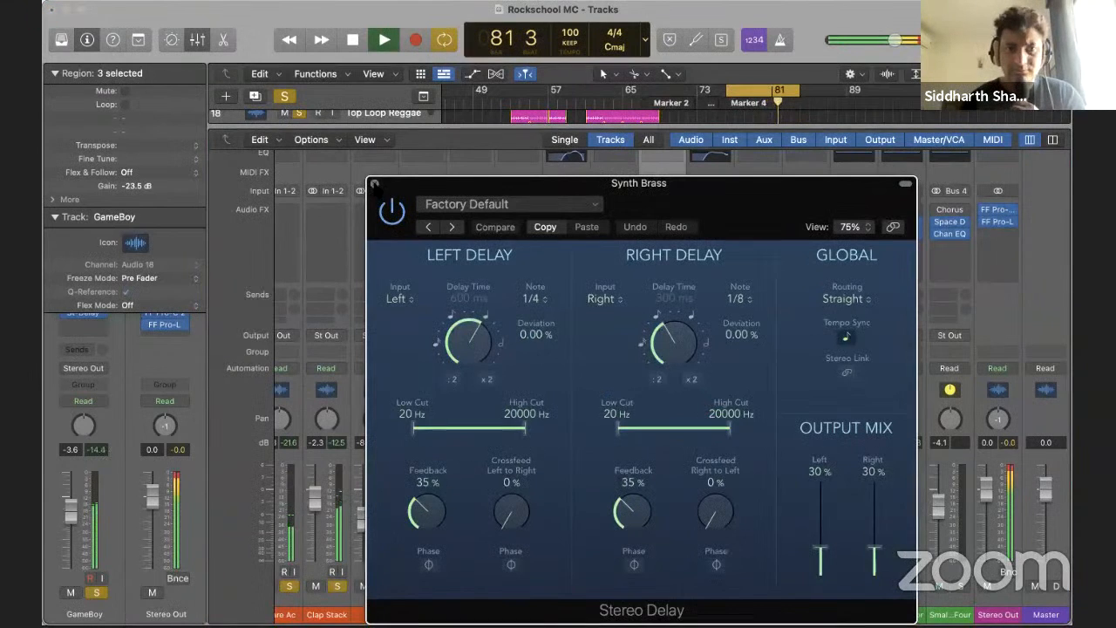
pyautogui.click(375, 184)
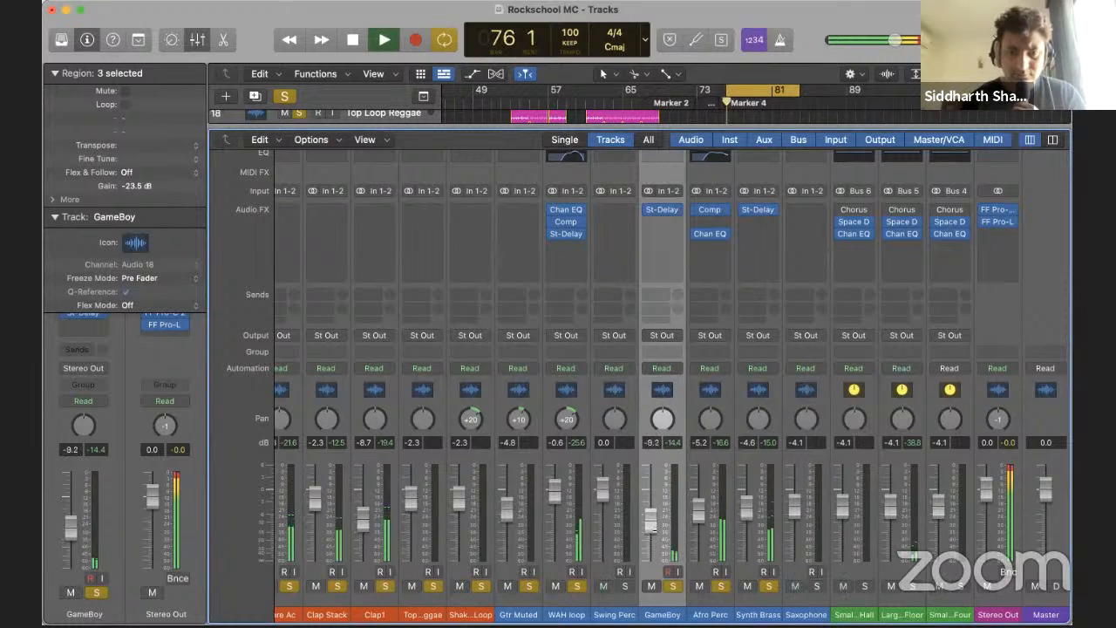
# Start the cycle range at bar 78, and stereo-link the Synth Brass delay with its output mix at 15%
pyautogui.press('x')
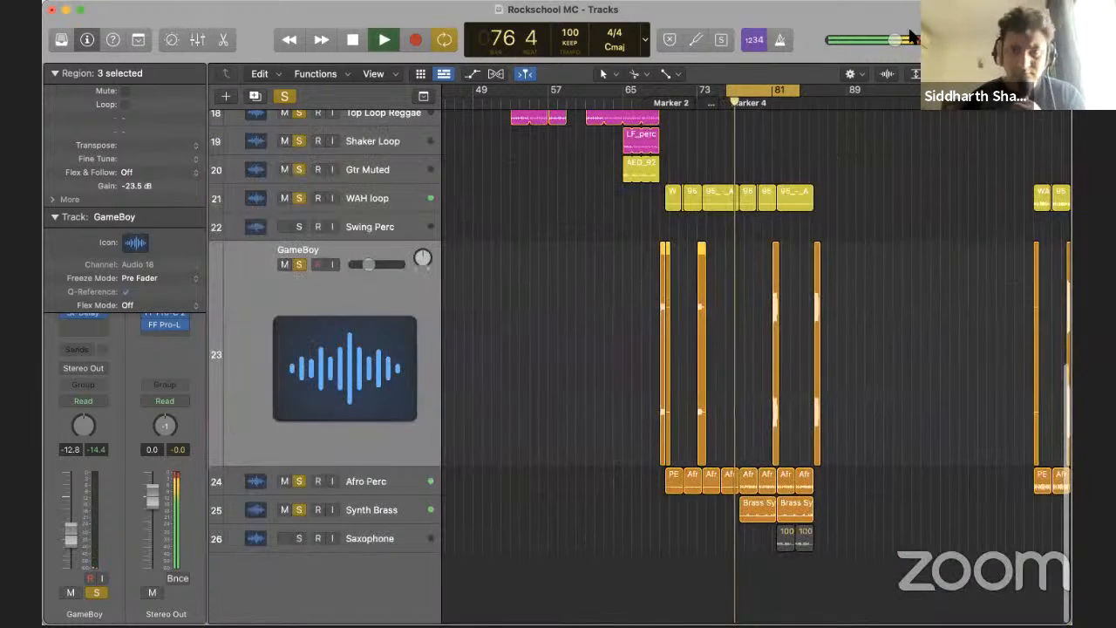
pyautogui.moveTo(729, 90); pyautogui.dragTo(743, 101)
pyautogui.press('x')
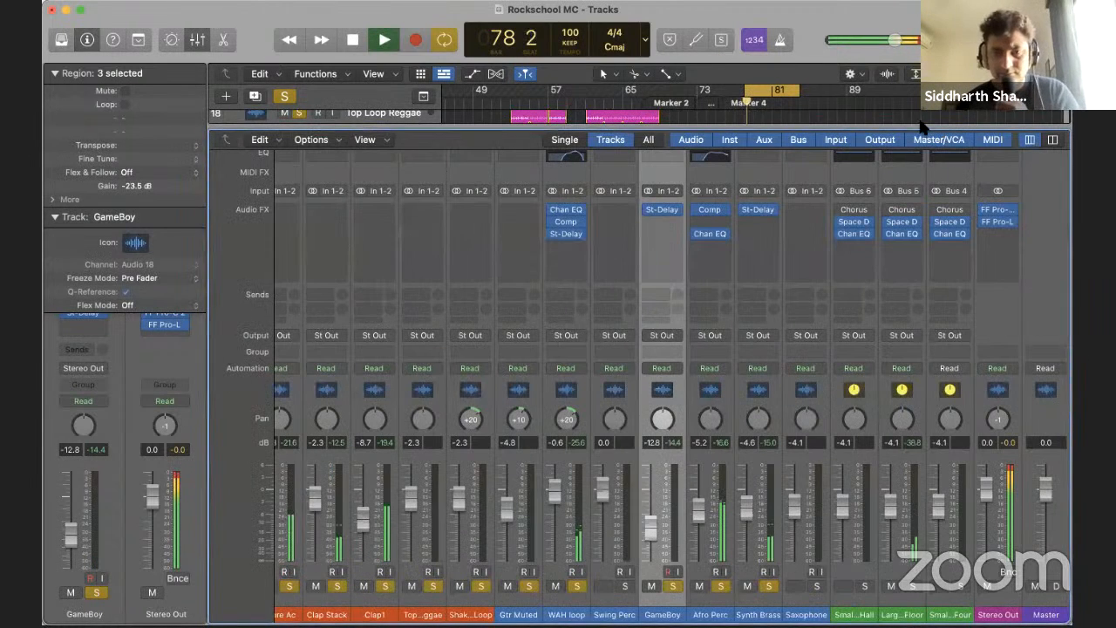
pyautogui.click(757, 209)
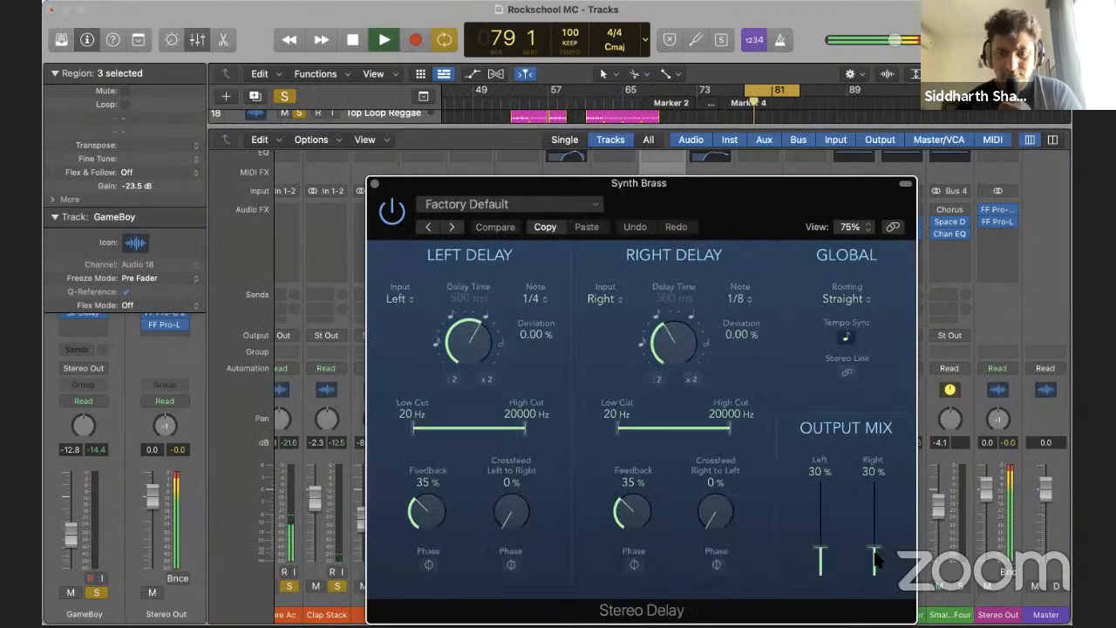
pyautogui.click(846, 370)
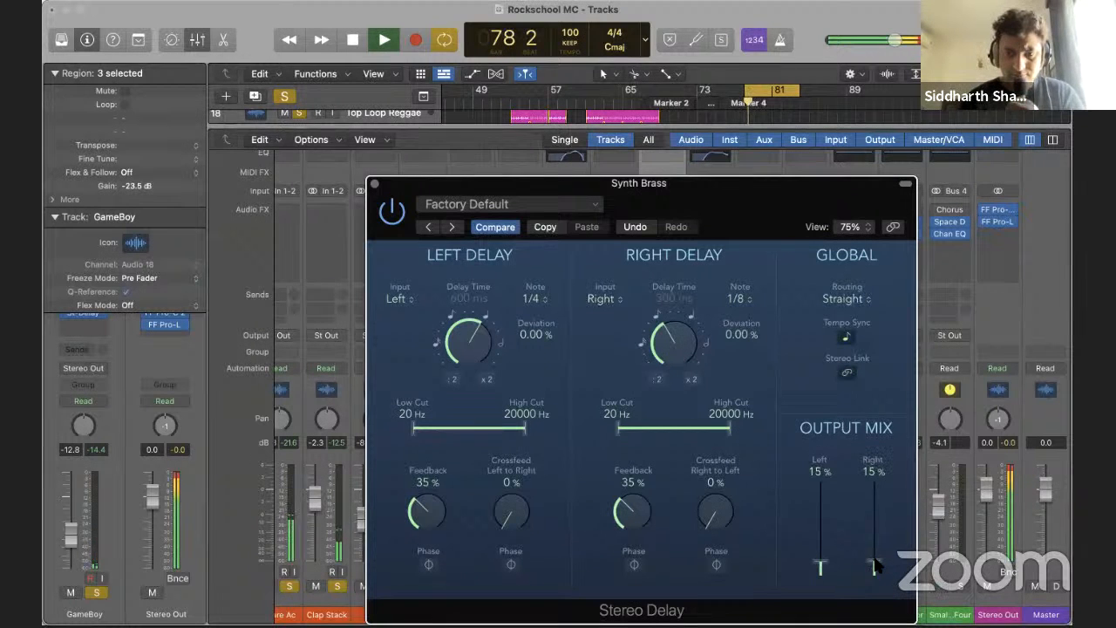
pyautogui.click(375, 184)
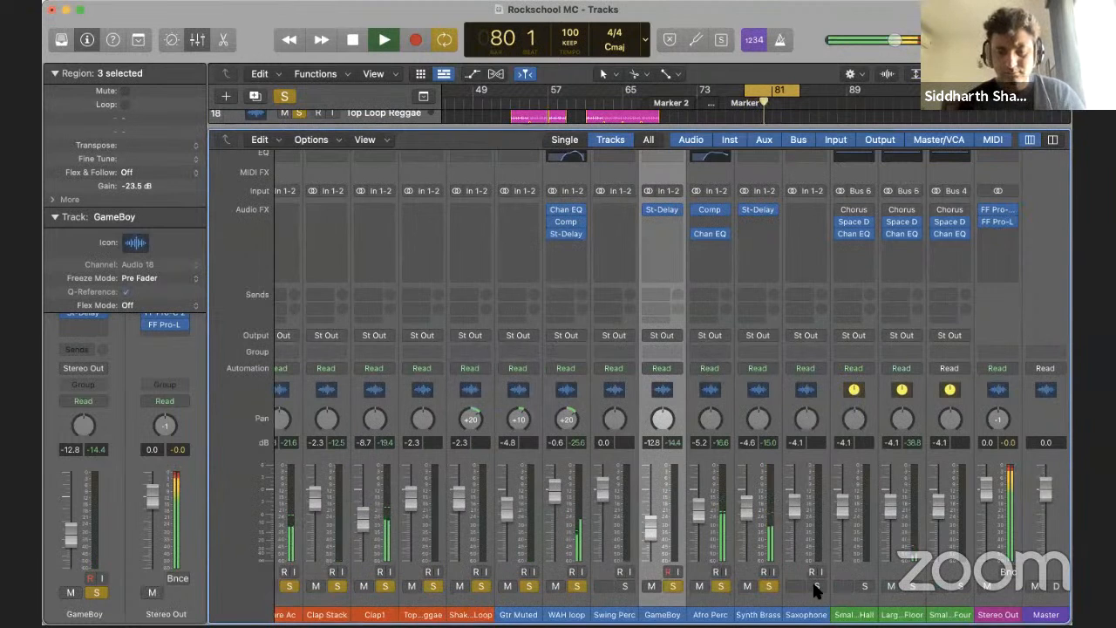
# Solo the Saxophone track and move the cycle range to bars 81–87
pyautogui.press('x')
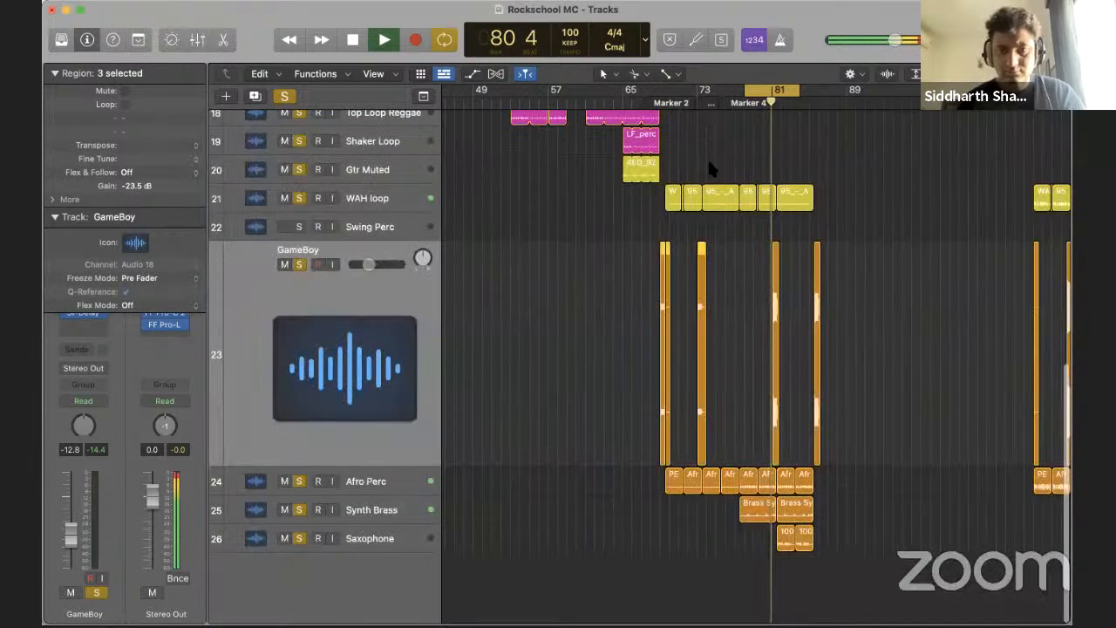
pyautogui.moveTo(795, 94); pyautogui.dragTo(822, 94)
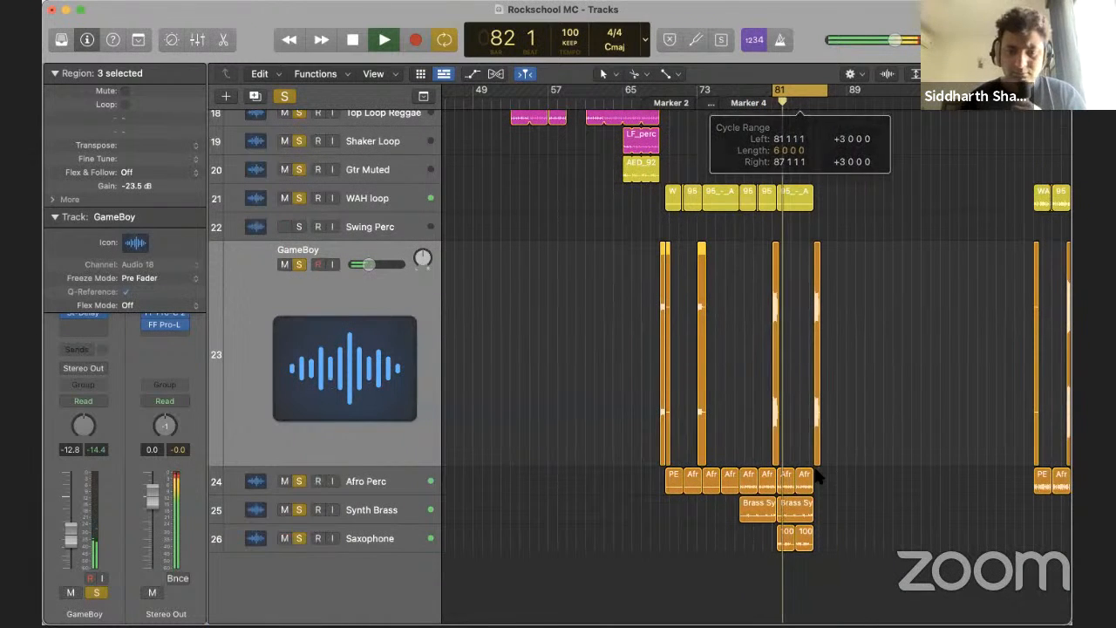
pyautogui.press('x')
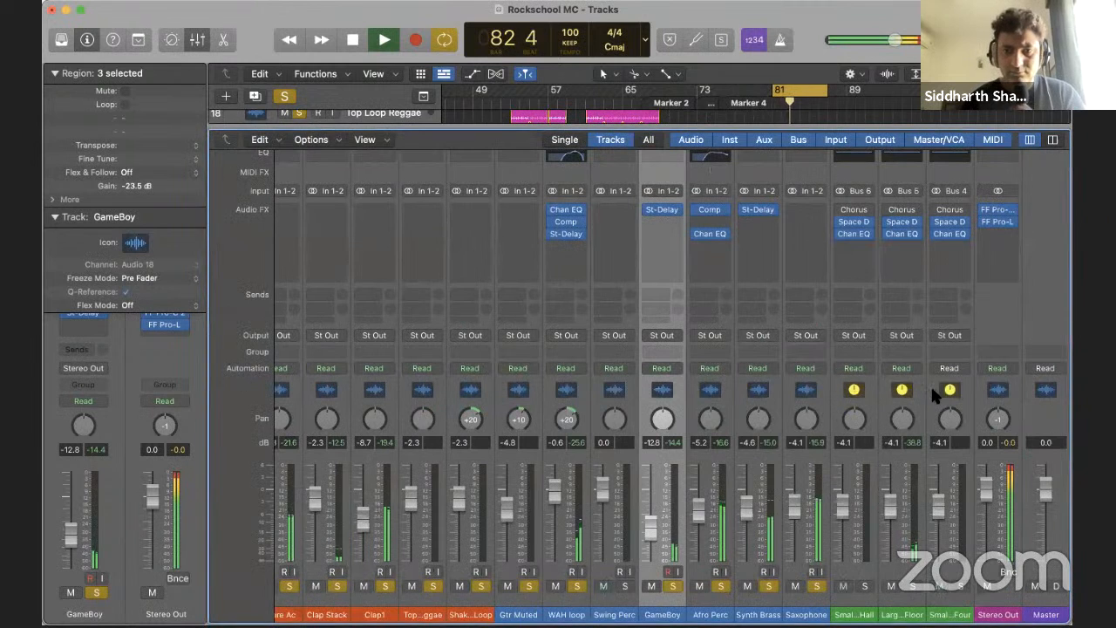
# Insert a Platinum Digital Compressor on the Saxophone track with Auto Gain at -12 dB, and close it
pyautogui.click(805, 209)
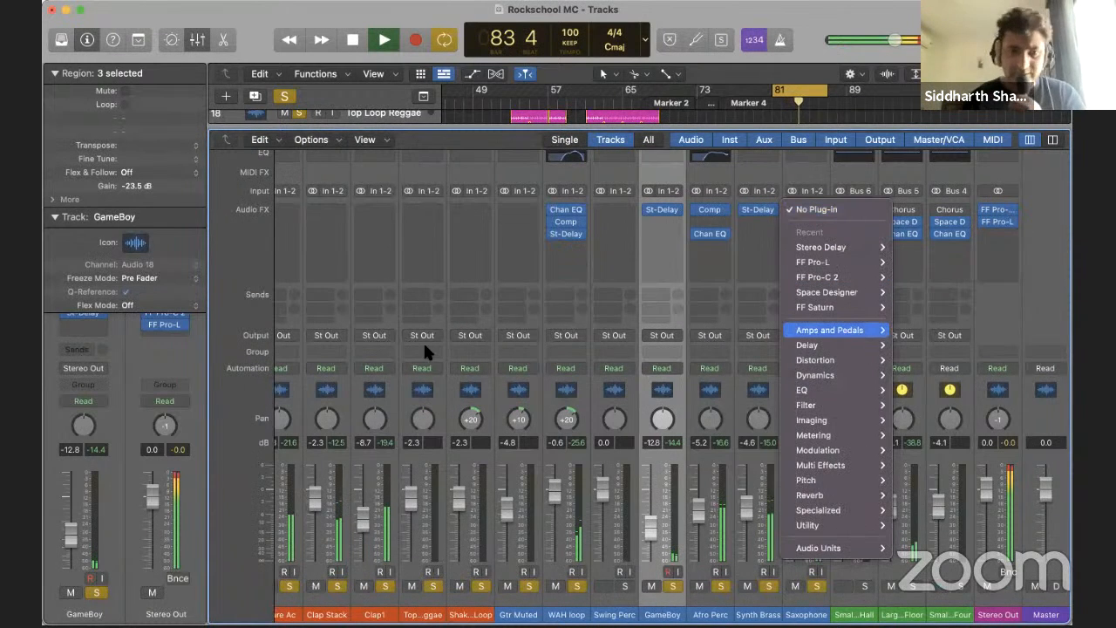
pyautogui.click(540, 441)
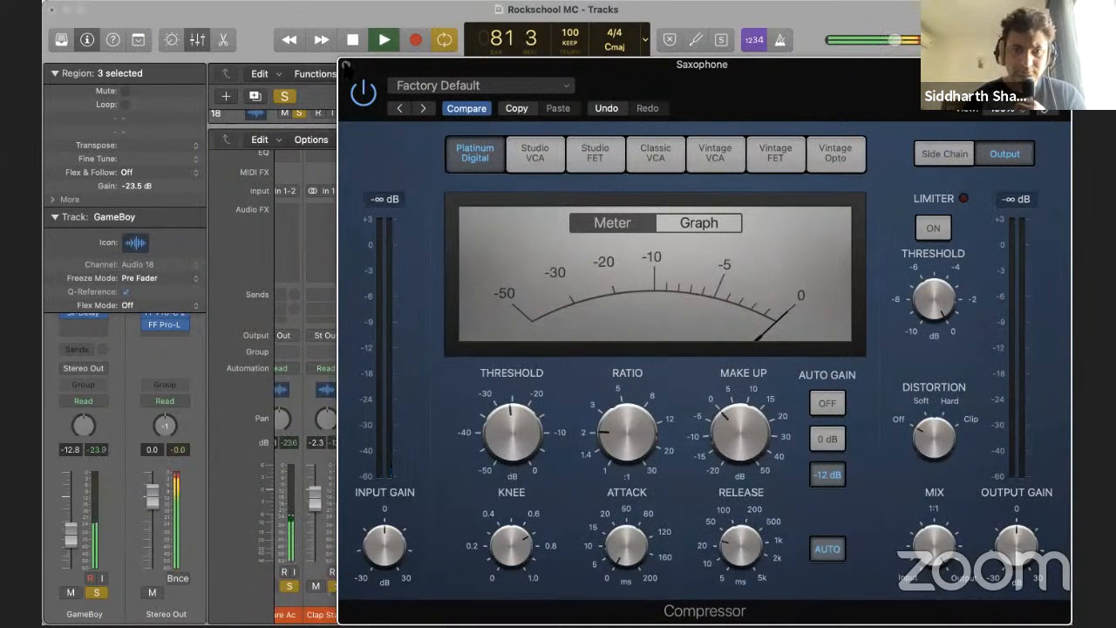
pyautogui.click(346, 66)
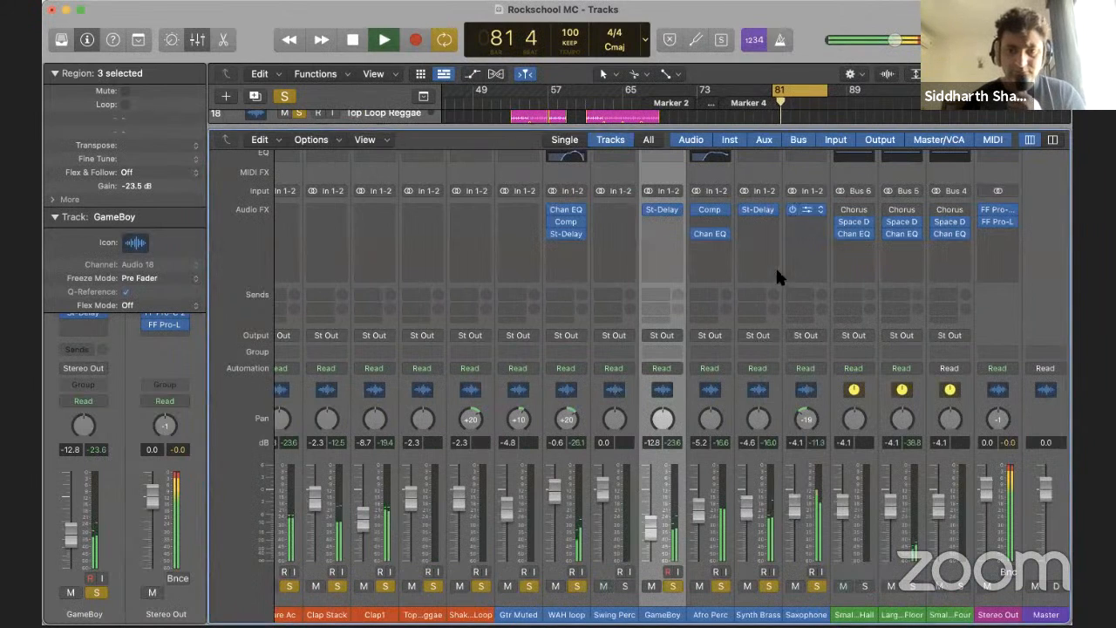
# Insert a Channel EQ after the Saxophone compressor and enable its low cut at 775 Hz with 12 dB/Oct slope
pyautogui.click(799, 222)
pyautogui.moveTo(837, 402)
pyautogui.moveTo(949, 402)
pyautogui.click(1026, 402)
pyautogui.click(390, 255)
pyautogui.moveTo(373, 369); pyautogui.dragTo(711, 384)
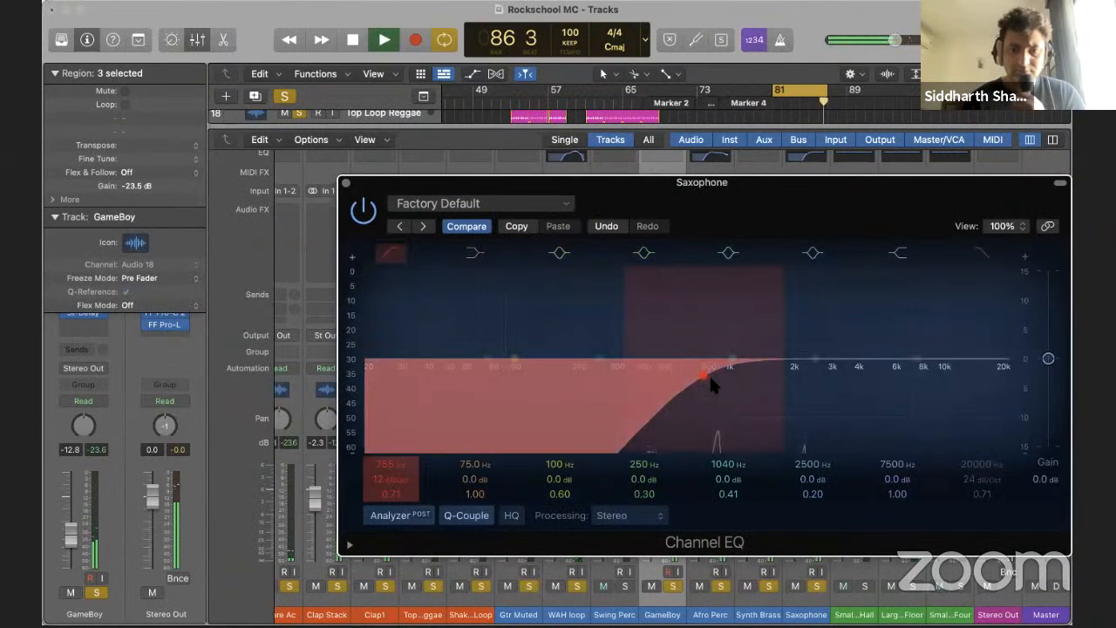
pyautogui.moveTo(699, 376); pyautogui.dragTo(713, 376)
# Cut the Saxophone EQ by 2.1 dB at 1040 Hz, add a 24 dB/Oct high cut at 2160 Hz, and close it
pyautogui.moveTo(815, 361); pyautogui.dragTo(735, 374)
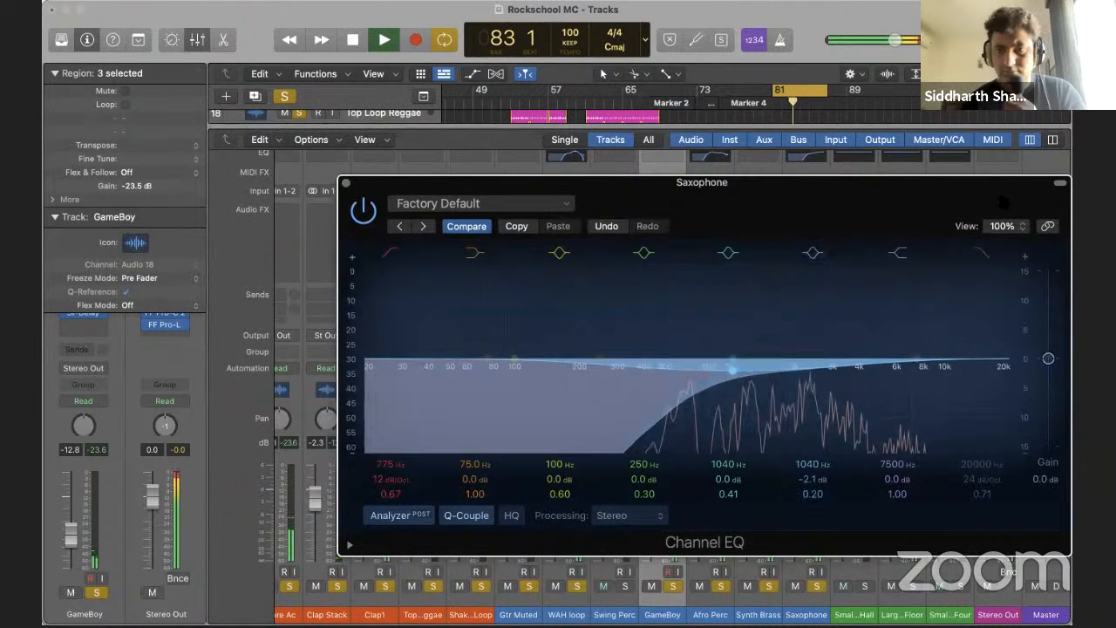
pyautogui.moveTo(1005, 432); pyautogui.dragTo(797, 447)
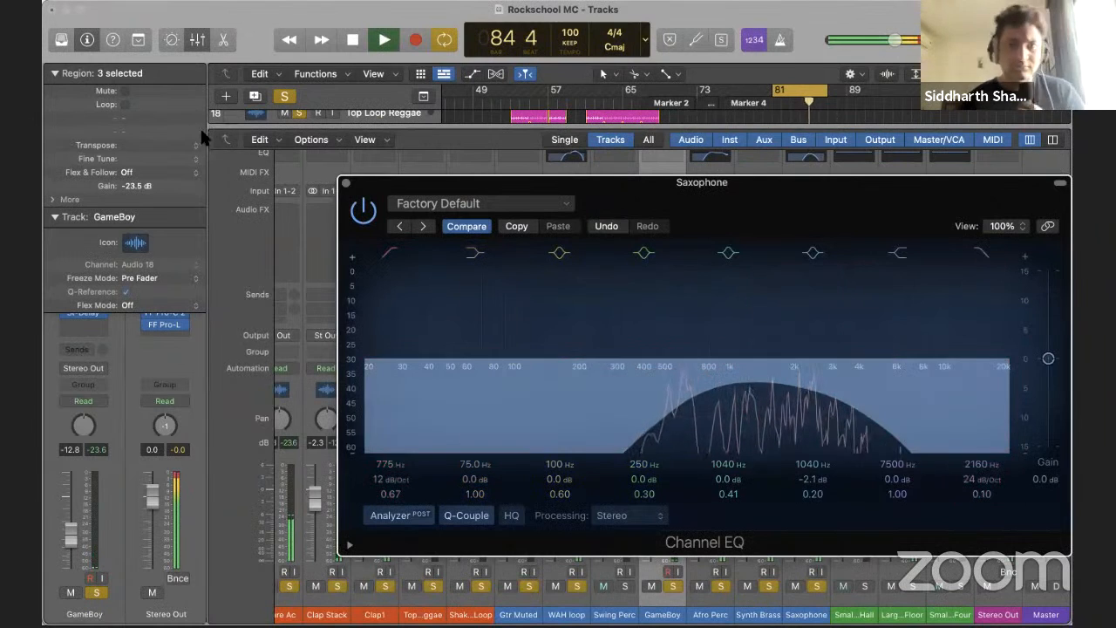
pyautogui.click(345, 183)
# Shorten the cycle range to bars 83–85 and lower the Saxophone fader to -5.4 dB
pyautogui.moveTo(772, 101); pyautogui.dragTo(809, 94)
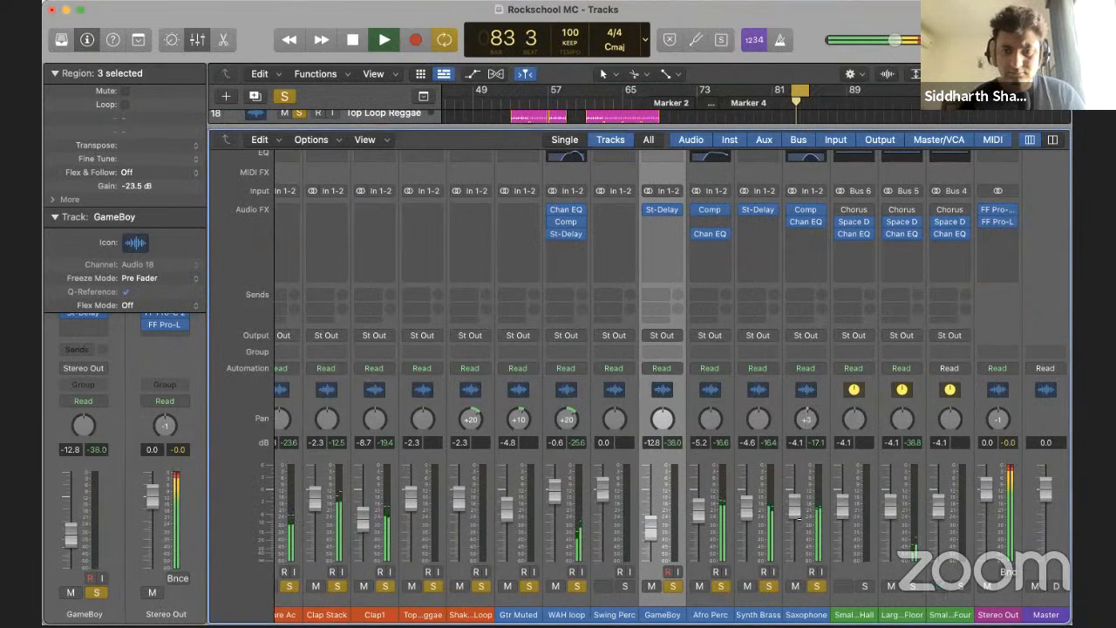
pyautogui.moveTo(799, 523); pyautogui.dragTo(798, 528)
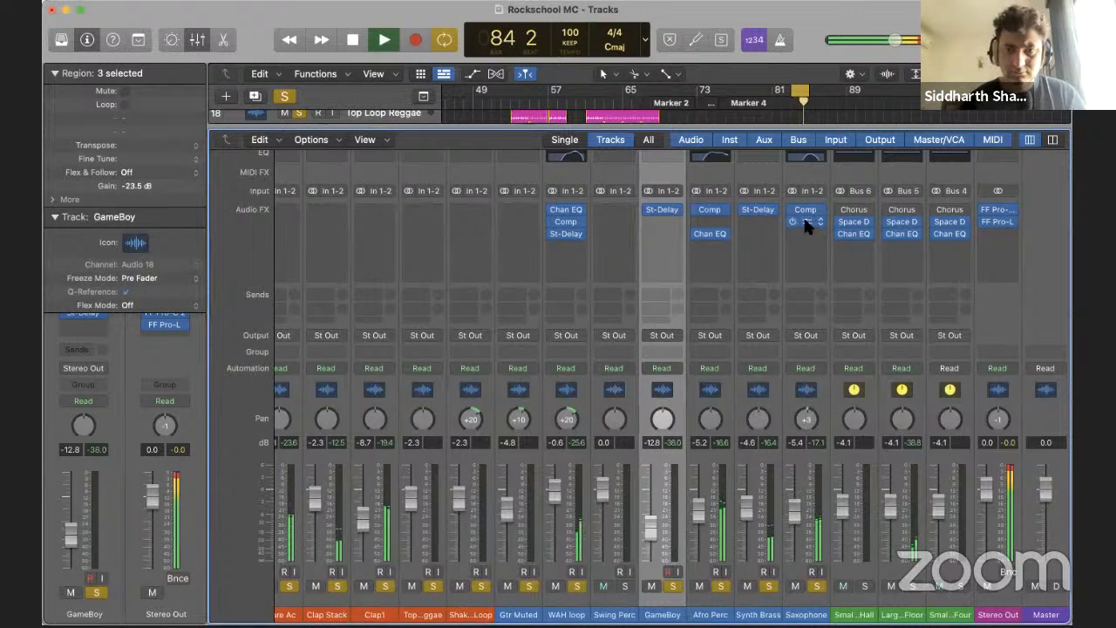
# Lower the Saxophone Channel EQ's overall gain to -4.4 dB, close it, and set the Saxophone fader to -4.1 dB
pyautogui.click(805, 222)
pyautogui.moveTo(1048, 360); pyautogui.dragTo(1049, 378)
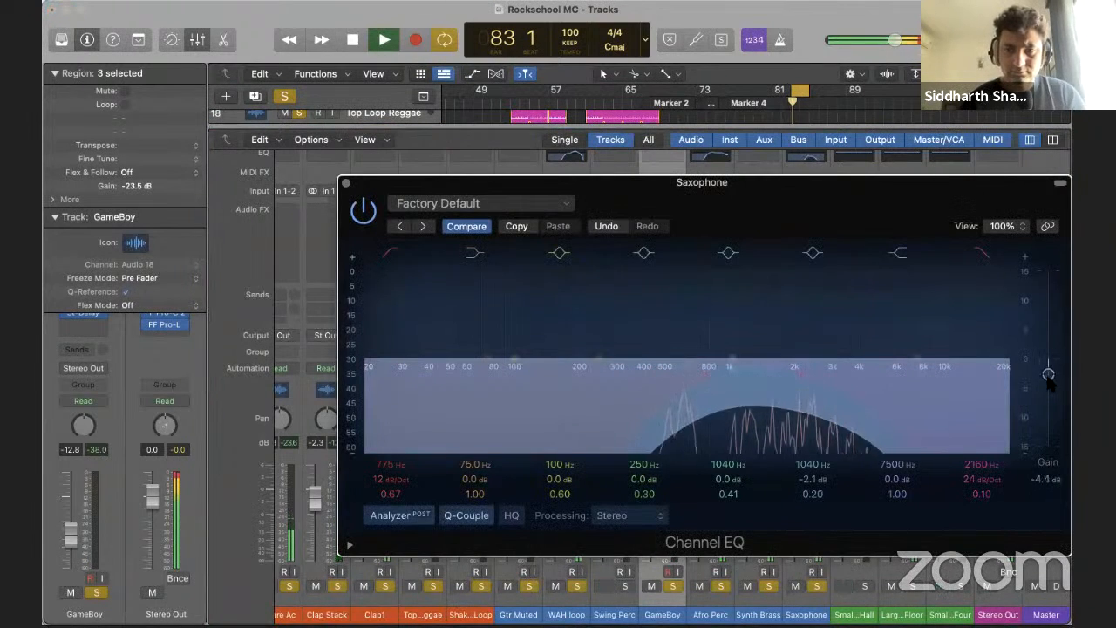
pyautogui.click(346, 183)
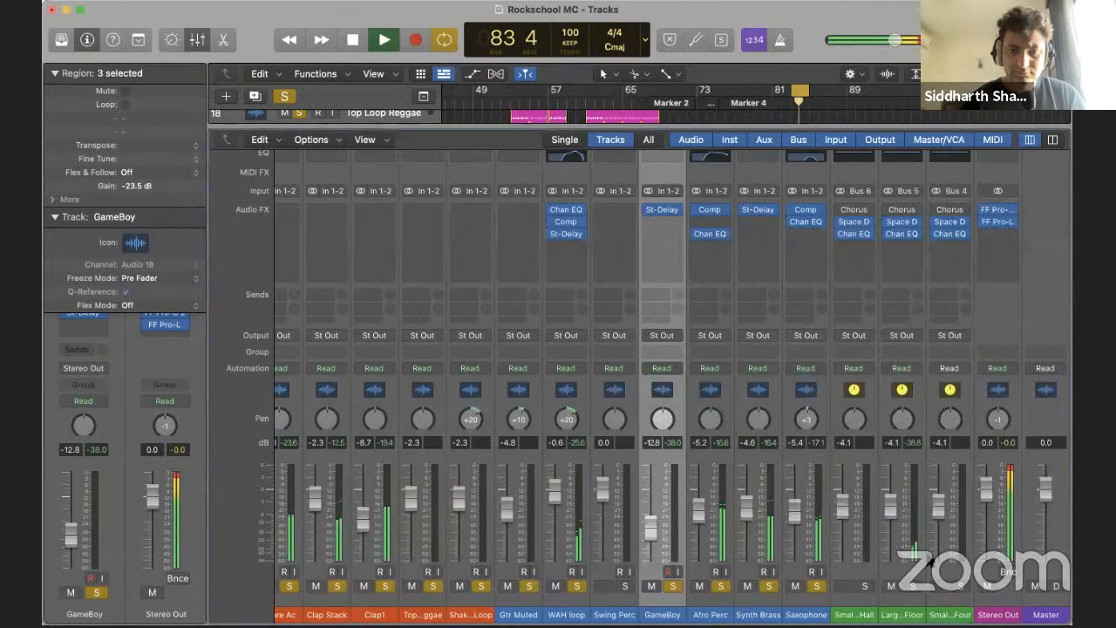
pyautogui.moveTo(795, 510); pyautogui.dragTo(789, 504)
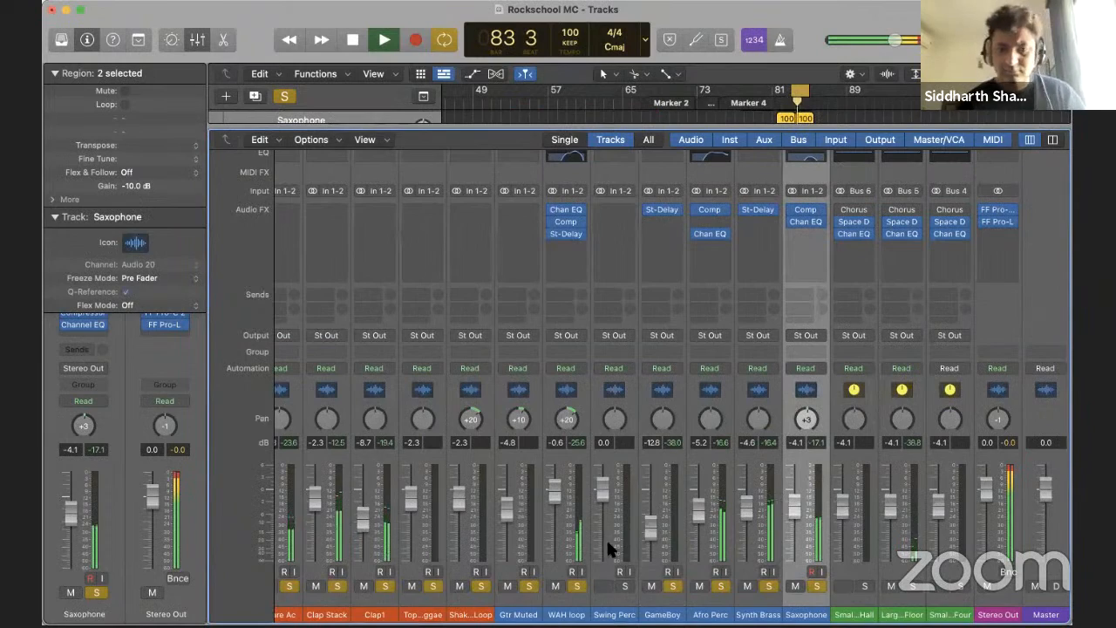
# Solo the remaining unsoloed tracks: Swing Perc, Audio 21, Tuned Vox, Piano, Grand Piano, Pad and SoCal
pyautogui.press('x')
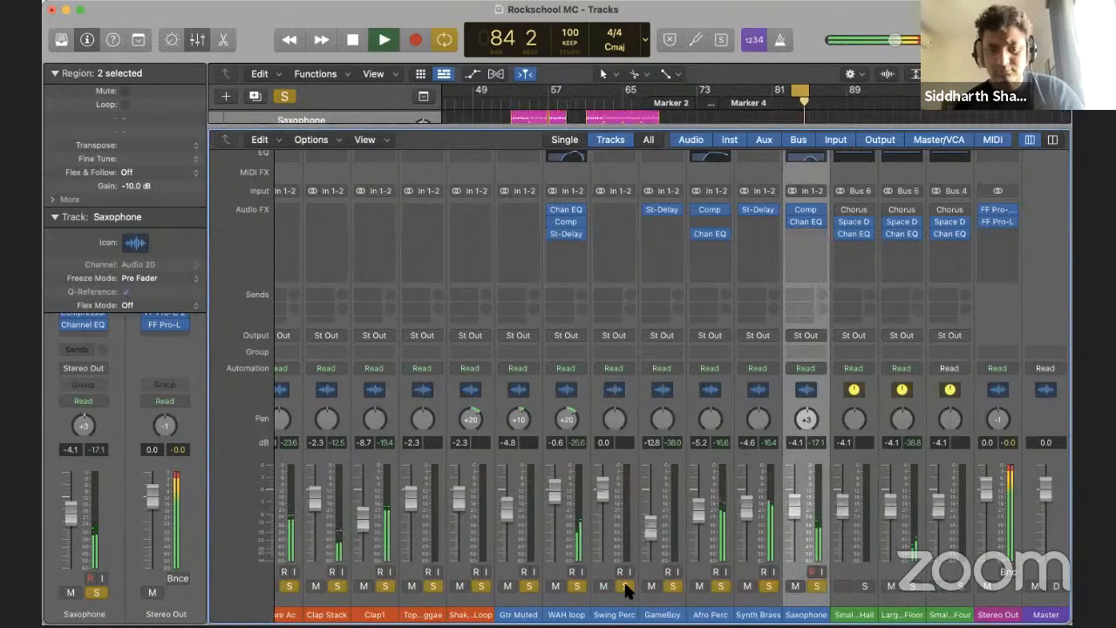
pyautogui.scroll(10, 766, 134)
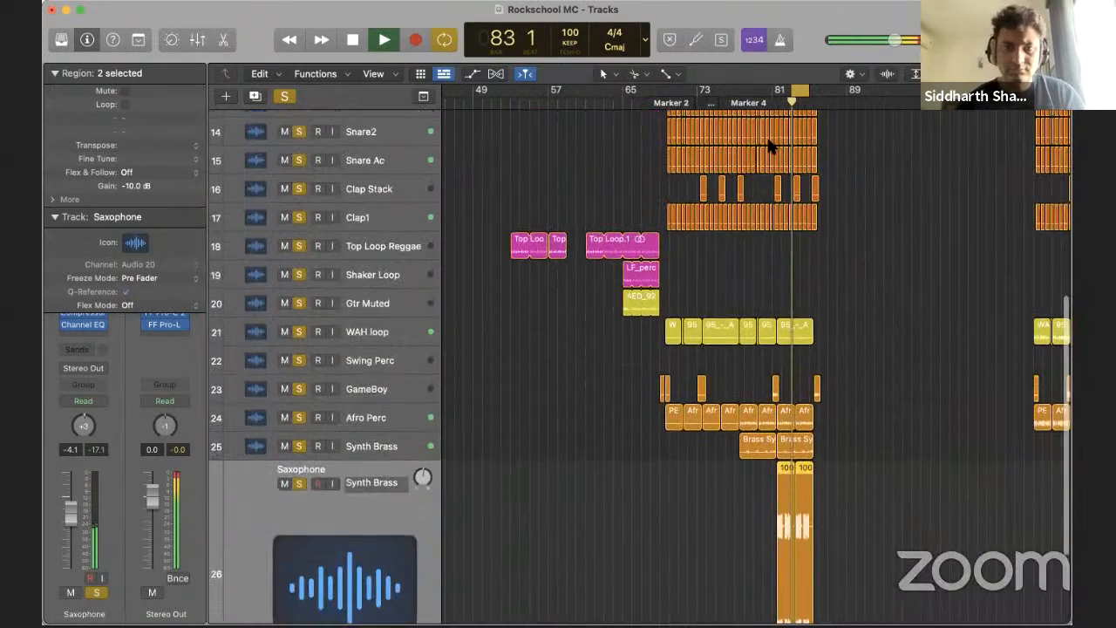
pyautogui.scroll(3, 301, 213)
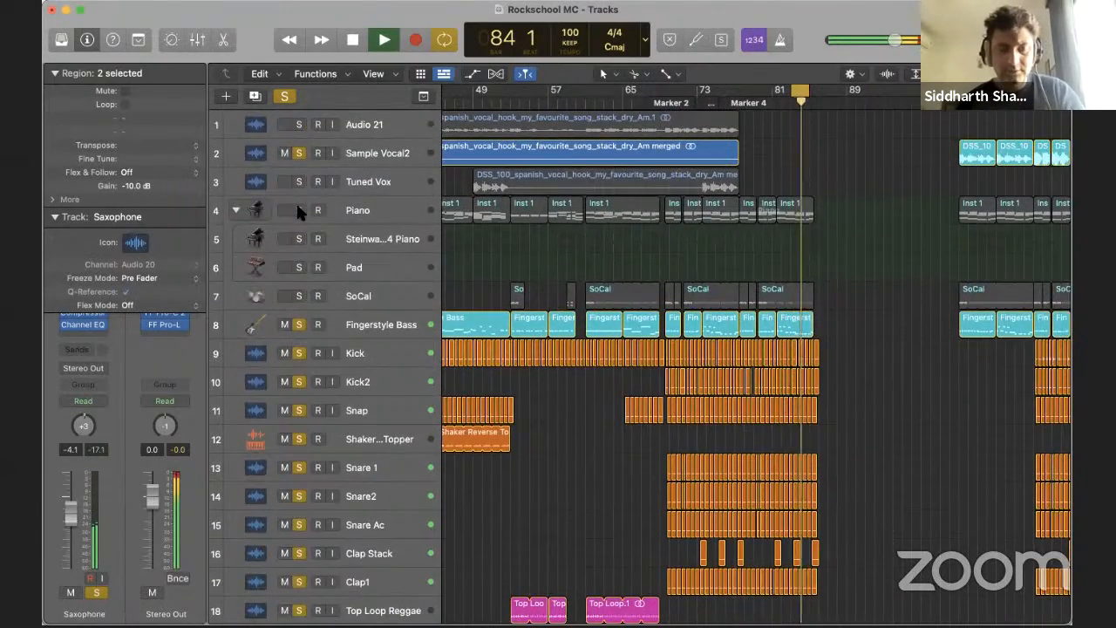
pyautogui.press('x')
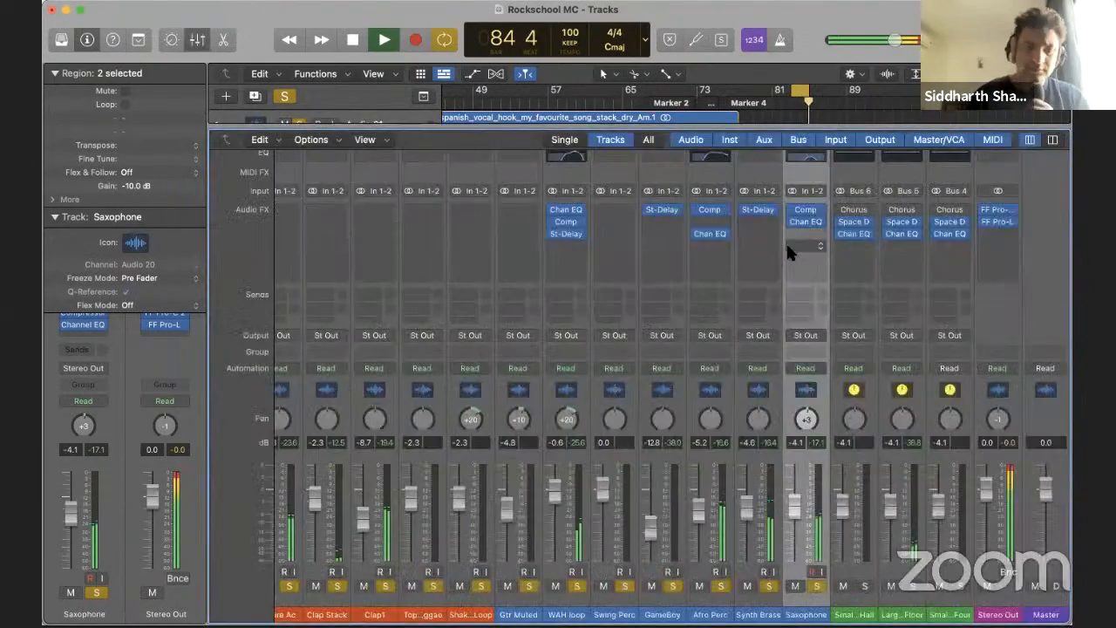
pyautogui.hscroll(-3, 595, 367)
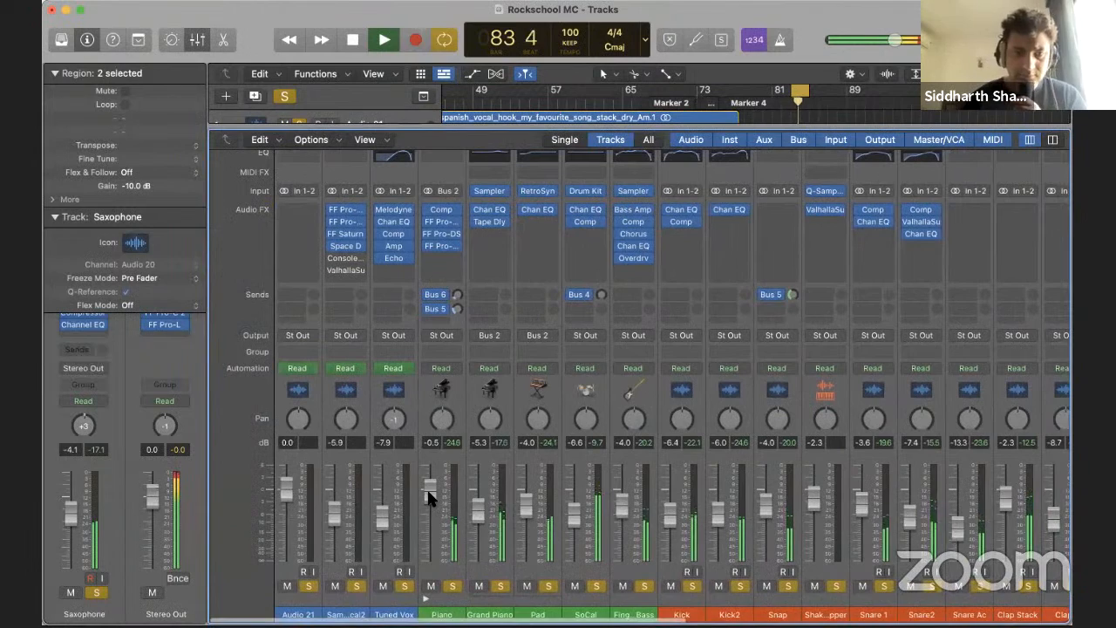
# Extend the cycle range to bars 76–85 and return to the first channels of the mixer
pyautogui.press('x')
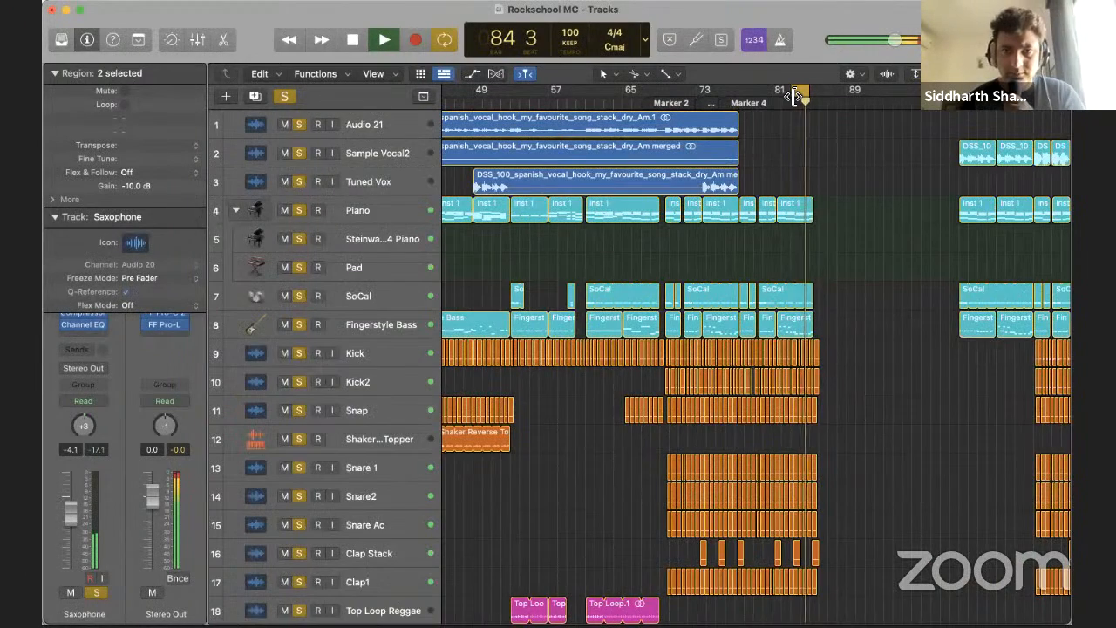
pyautogui.click(730, 96)
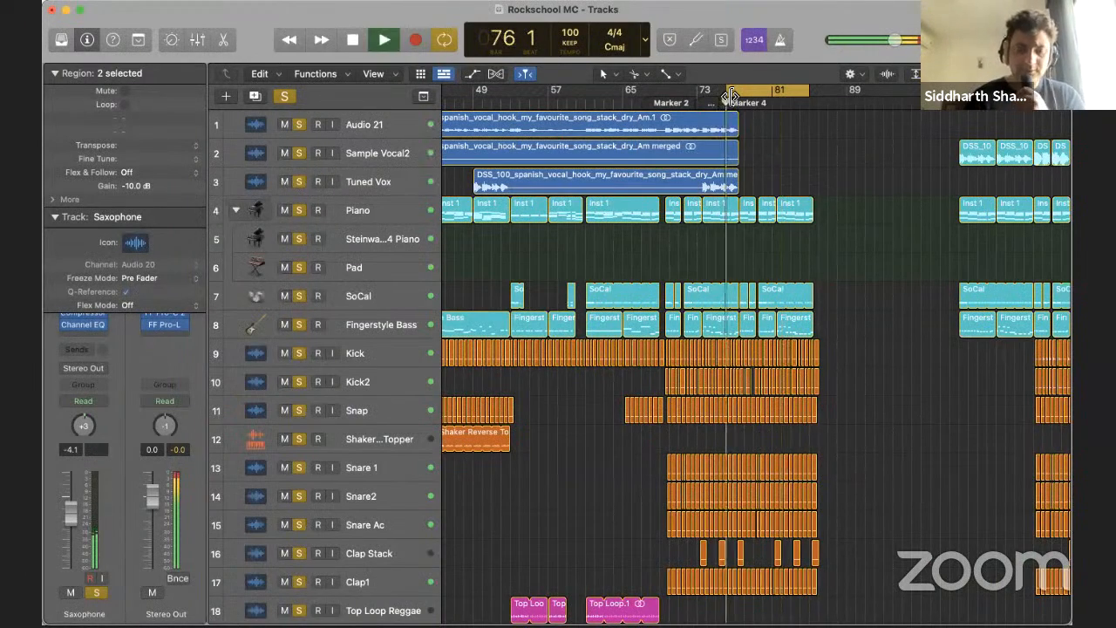
pyautogui.press('x')
pyautogui.hscroll(-3, 659, 418)
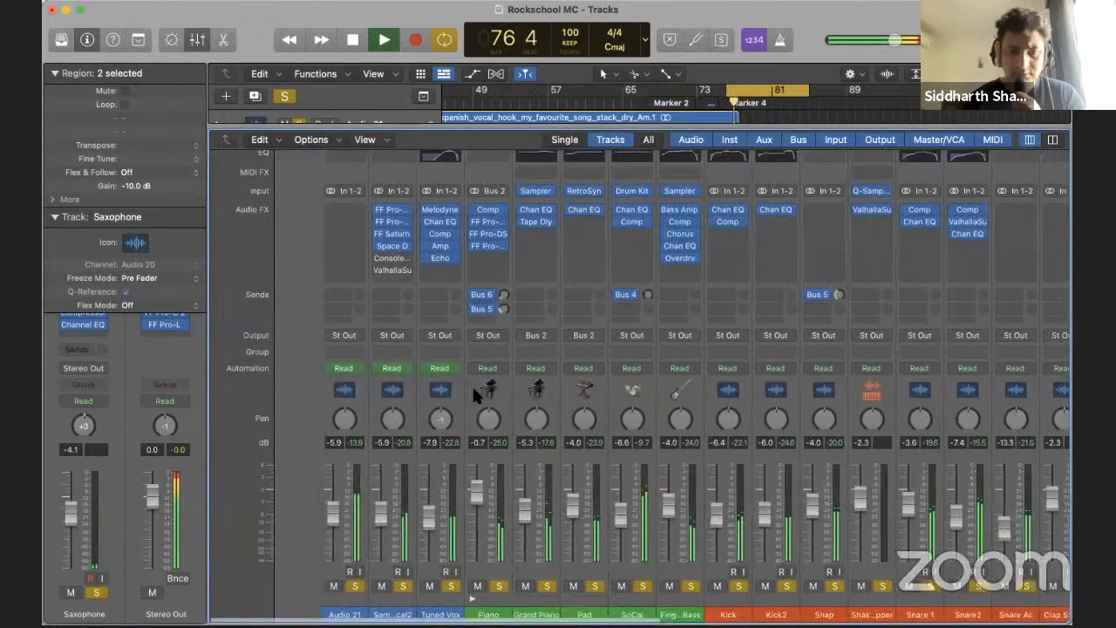
pyautogui.keyDown('alt'); pyautogui.click(287, 513); pyautogui.keyUp('alt')
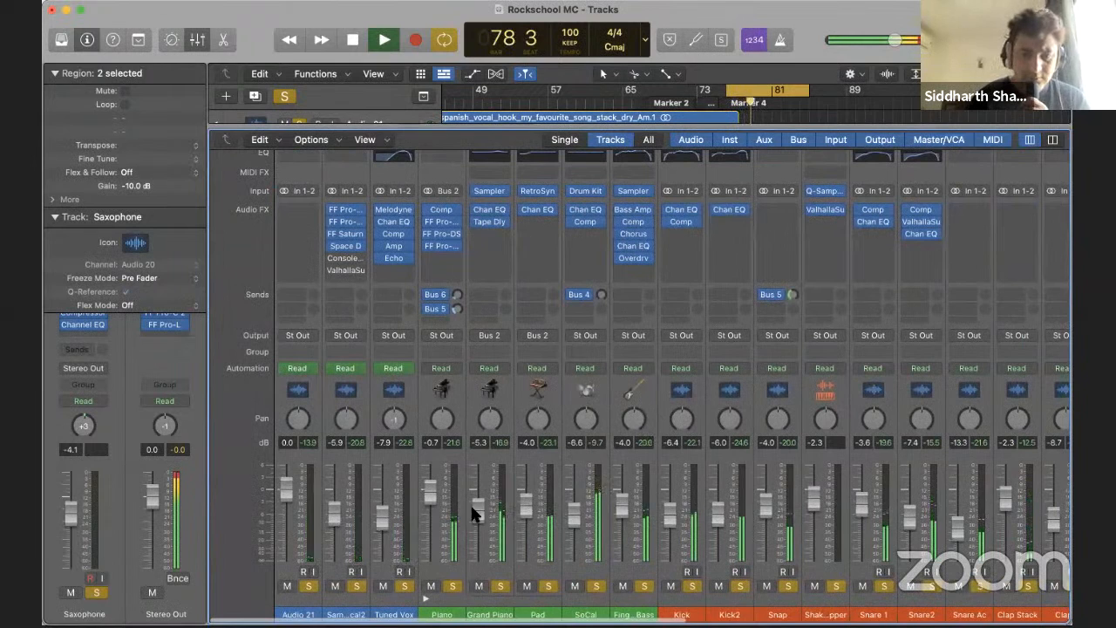
# Set the Piano fader to -1.9 dB, Pad to -7.6 dB and Grand Piano to -2.2 dB
pyautogui.moveTo(430, 495); pyautogui.dragTo(431, 503)
pyautogui.moveTo(524, 522); pyautogui.dragTo(526, 544)
pyautogui.moveTo(478, 514); pyautogui.dragTo(477, 497)
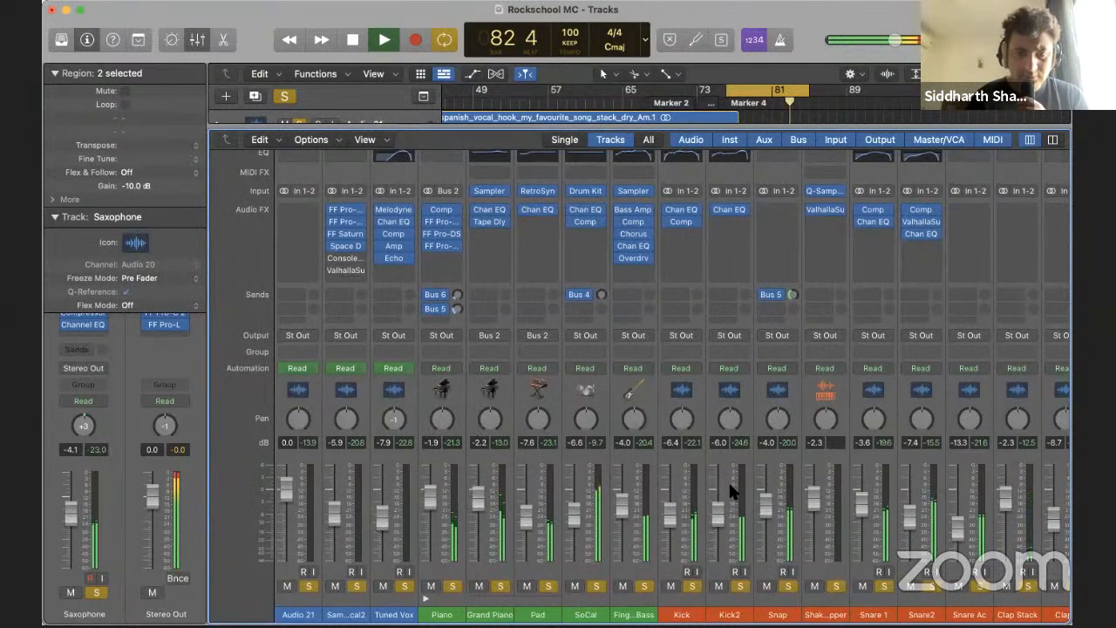
# Raise the Kick fader to -3.4 dB and the Kick2 fader to -3.3 dB
pyautogui.hscroll(5, 739, 498)
pyautogui.moveTo(422, 515); pyautogui.dragTo(473, 501)
pyautogui.hscroll(-5, 466, 499)
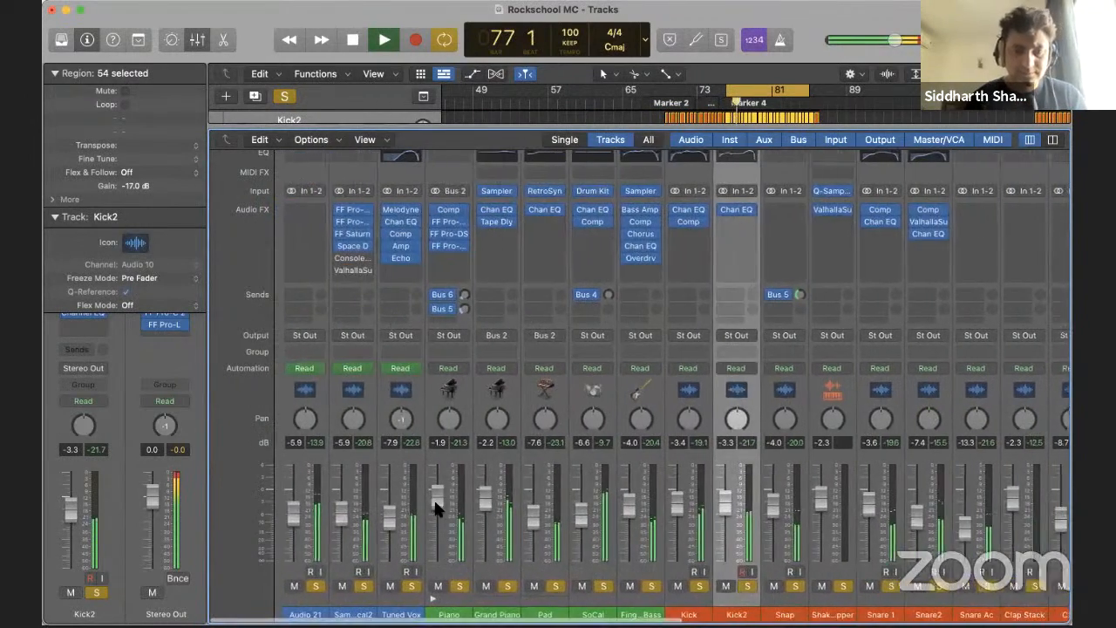
# Select Sample Vocal2 and Tuned Vox together and pull their faders down to -∞
pyautogui.click(347, 615)
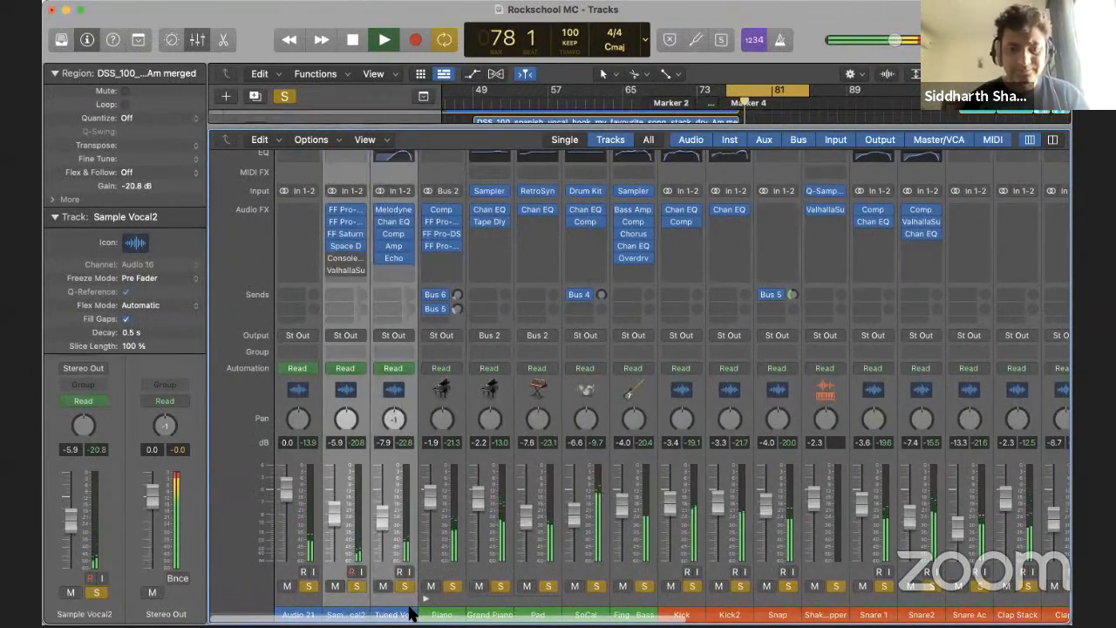
pyautogui.keyDown('shift'); pyautogui.click(409, 613); pyautogui.keyUp('shift')
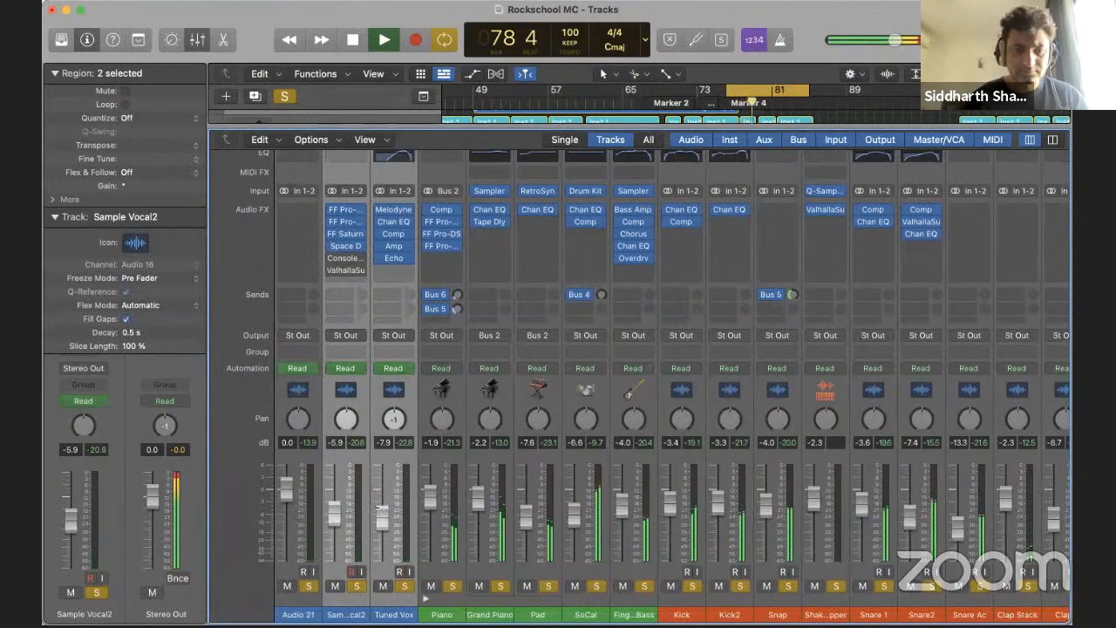
pyautogui.moveTo(381, 512); pyautogui.dragTo(381, 562)
# Select Snare 1 and Snare2 together and raise their faders to -1.6 dB and -5.4 dB
pyautogui.hscroll(8, 588, 463)
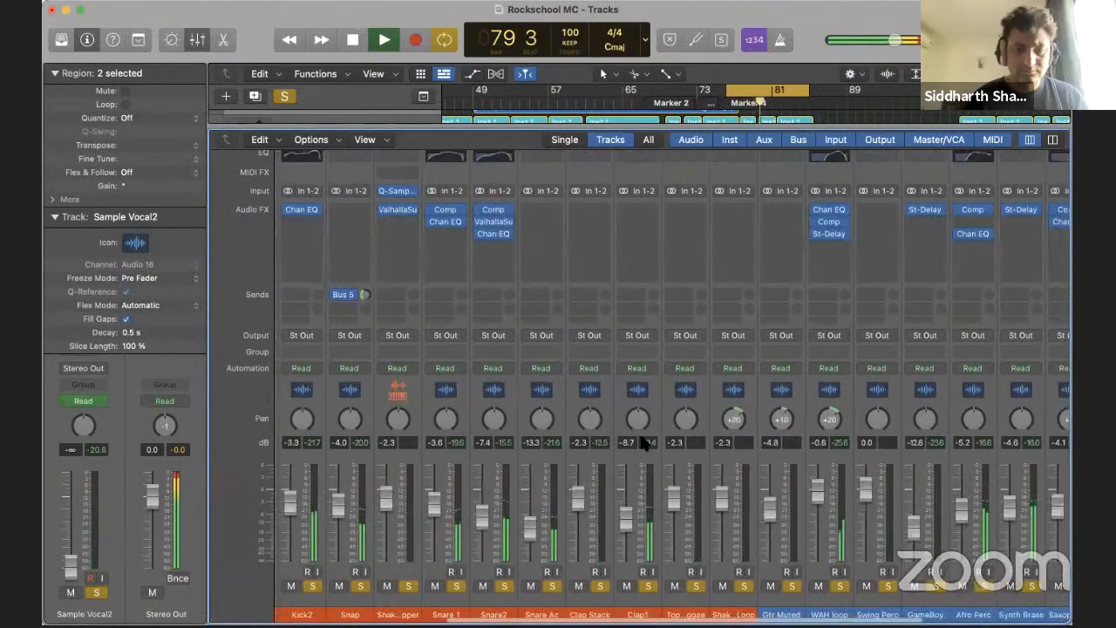
pyautogui.hscroll(-3, 645, 444)
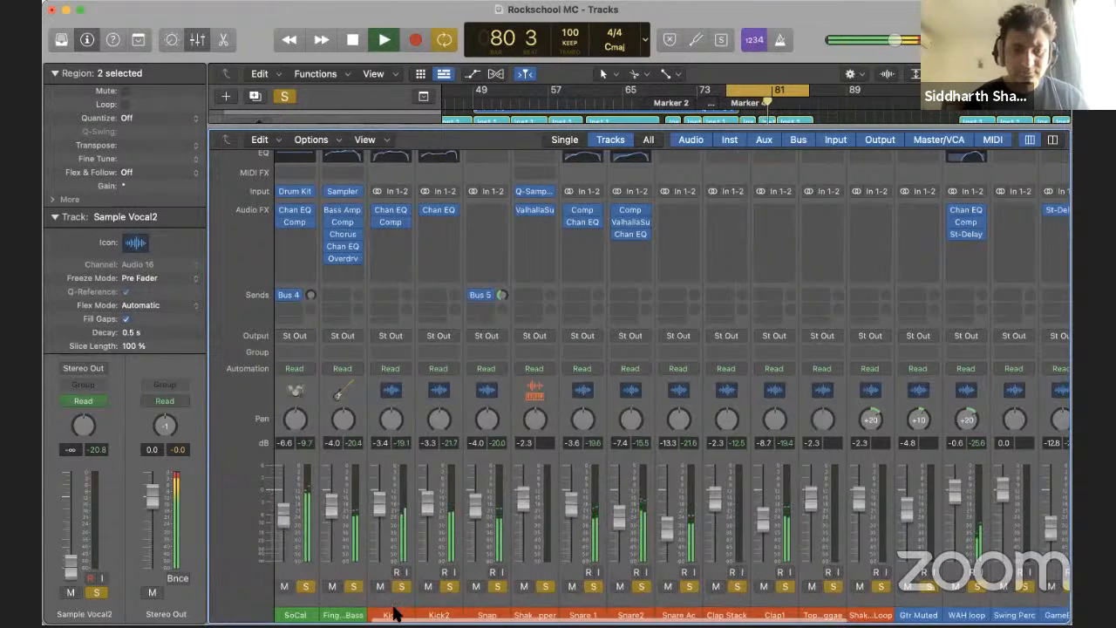
pyautogui.click(394, 613)
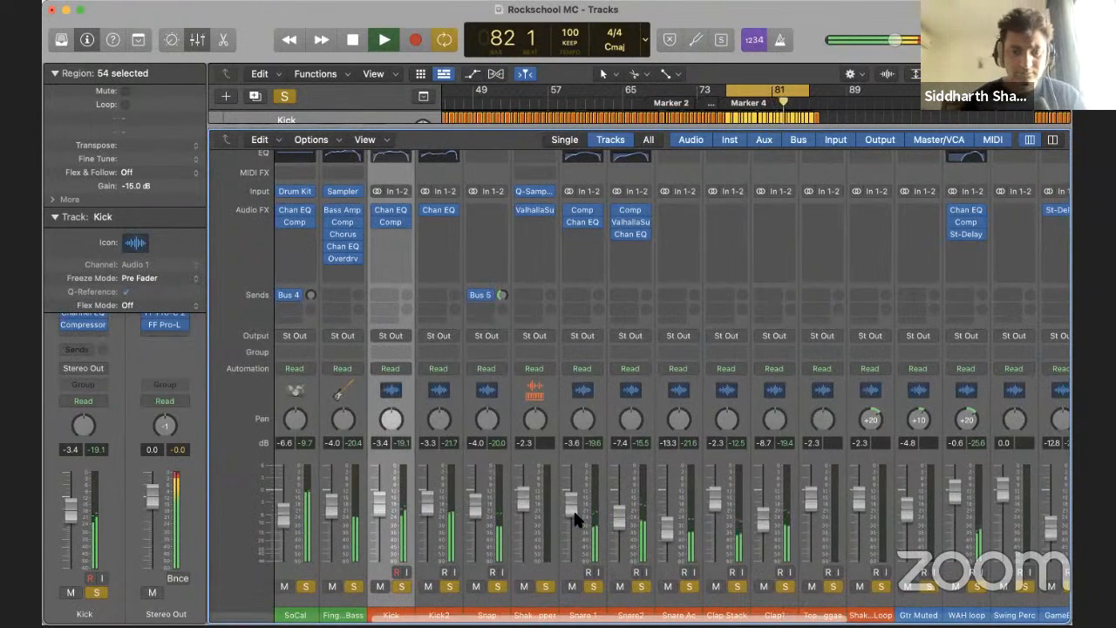
pyautogui.click(574, 616)
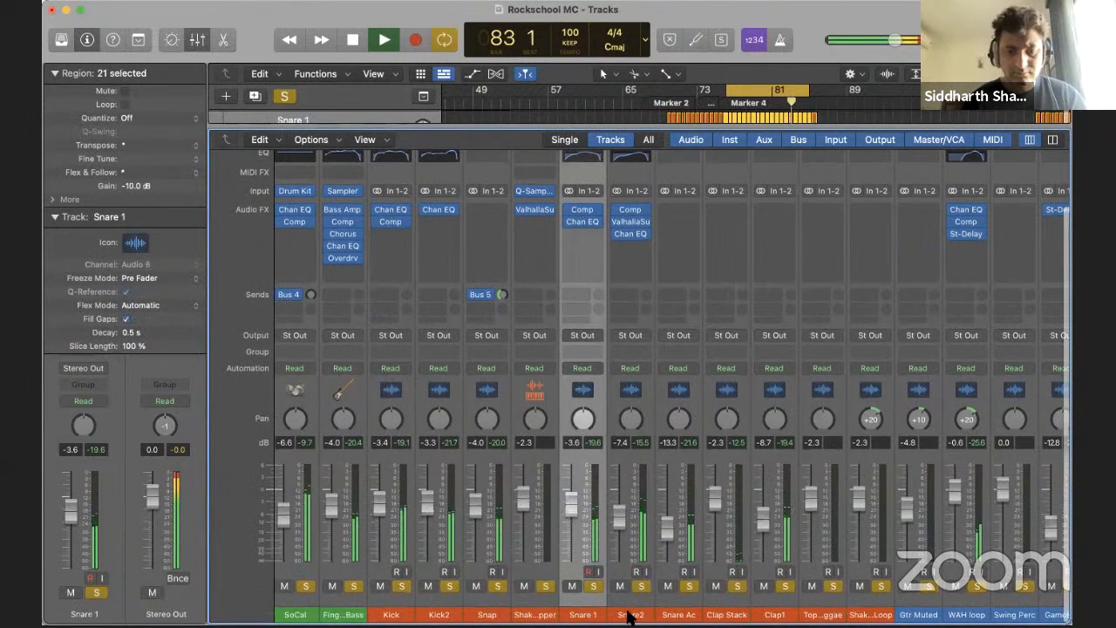
pyautogui.keyDown('shift'); pyautogui.click(630, 616); pyautogui.keyUp('shift')
pyautogui.moveTo(573, 507); pyautogui.dragTo(571, 499)
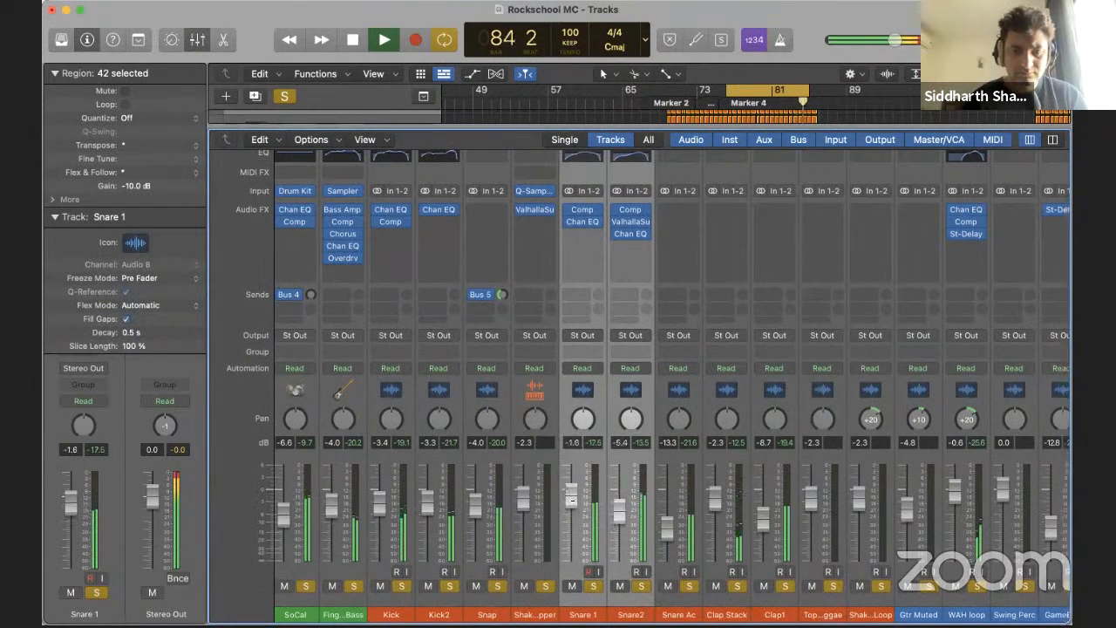
# Raise Kick, Kick2 and Snap together to -1.4, -1.3 and -2.0 dB, Fingerstyle Bass to -2.9 dB and Piano to -0.9 dB
pyautogui.click(386, 614)
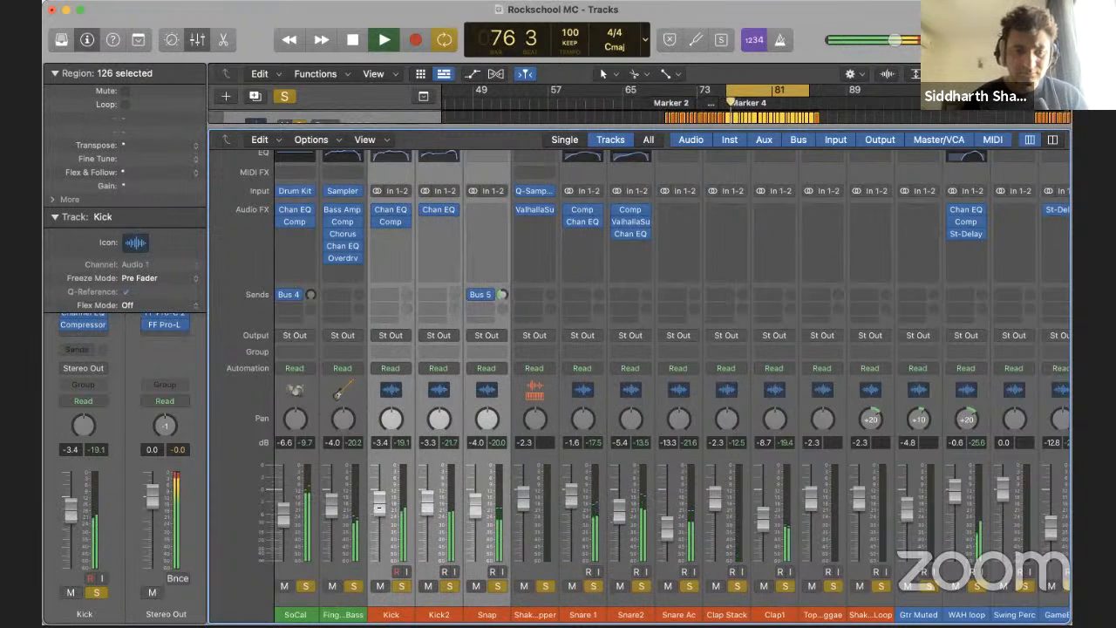
pyautogui.moveTo(380, 507); pyautogui.dragTo(331, 499)
pyautogui.hscroll(-10, 331, 499)
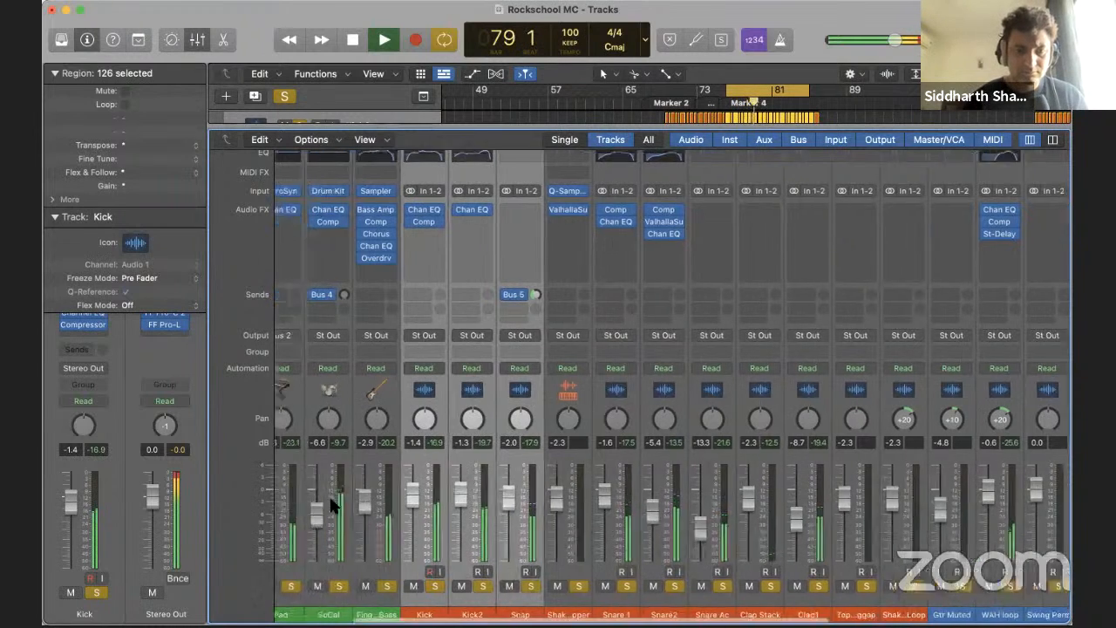
pyautogui.moveTo(437, 487); pyautogui.dragTo(436, 479)
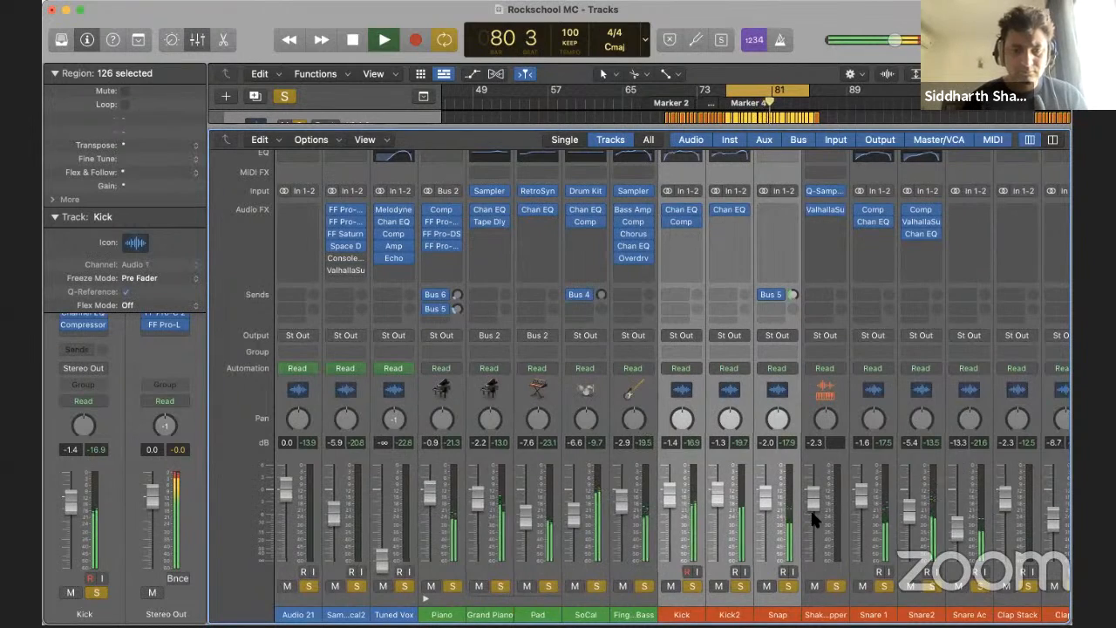
# Raise the WAH loop fader to 0.9 dB and set its pan to -3
pyautogui.hscroll(15, 810, 518)
pyautogui.hscroll(-1, 617, 510)
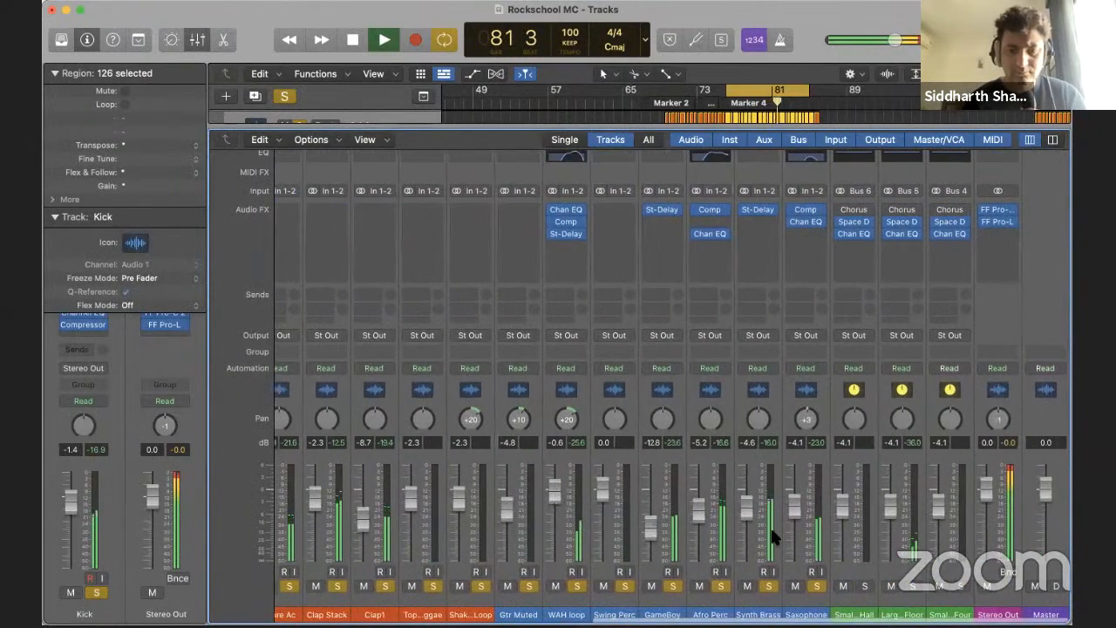
pyautogui.moveTo(552, 493); pyautogui.dragTo(552, 491)
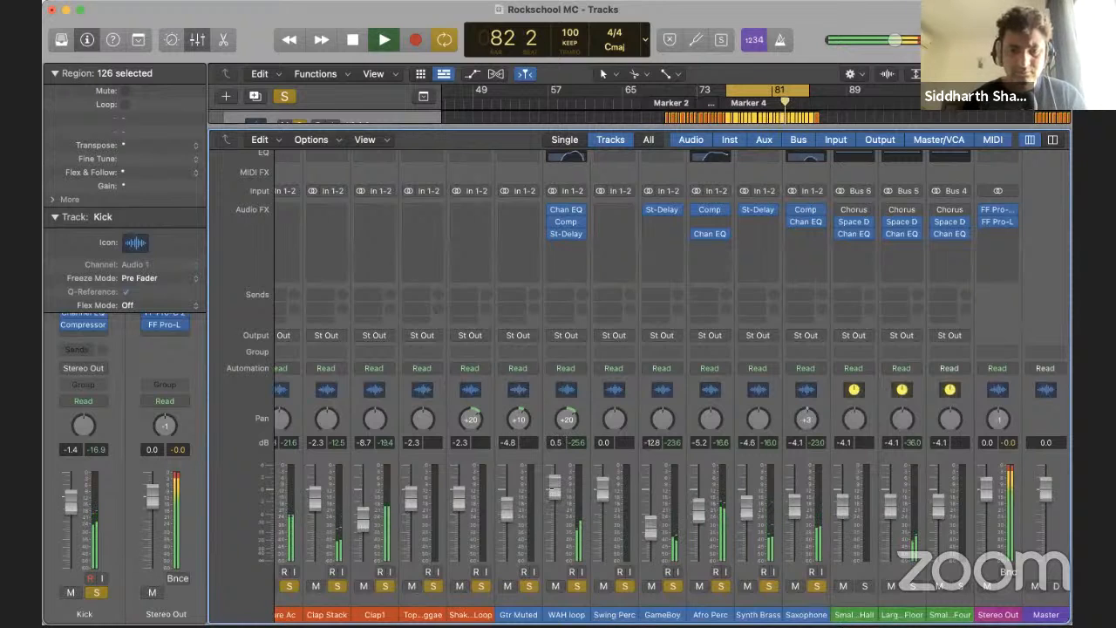
pyautogui.moveTo(565, 440); pyautogui.dragTo(565, 445)
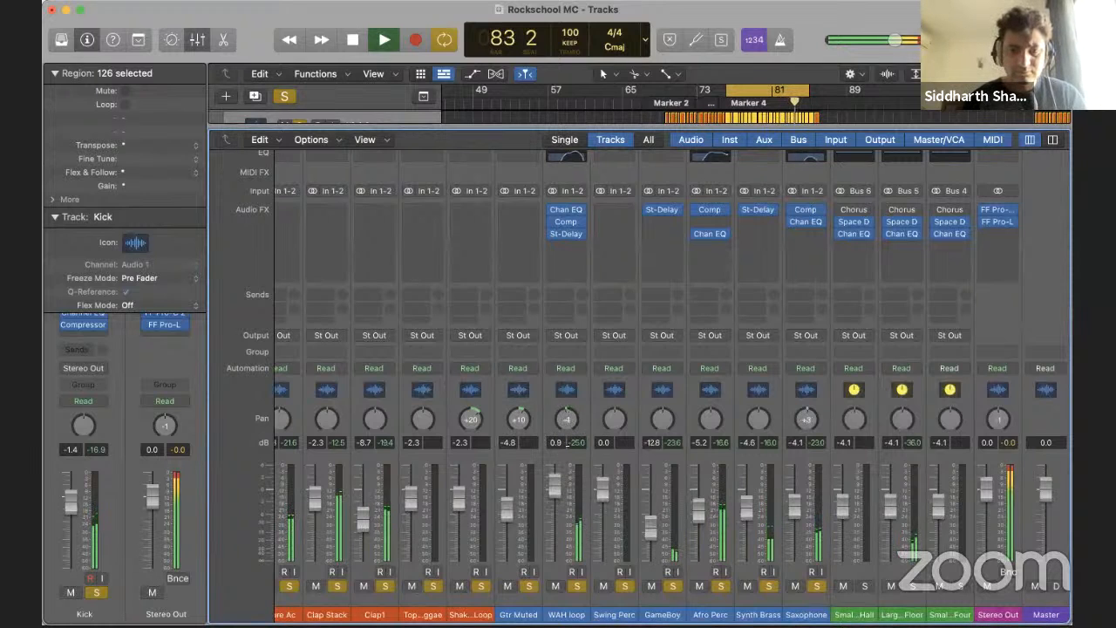
# Set the WAH loop compressor's output gain to -7.5 dB, check the Stereo Out Pro-L gain, and close both plug-ins
pyautogui.click(567, 221)
pyautogui.moveTo(821, 533); pyautogui.dragTo(820, 539)
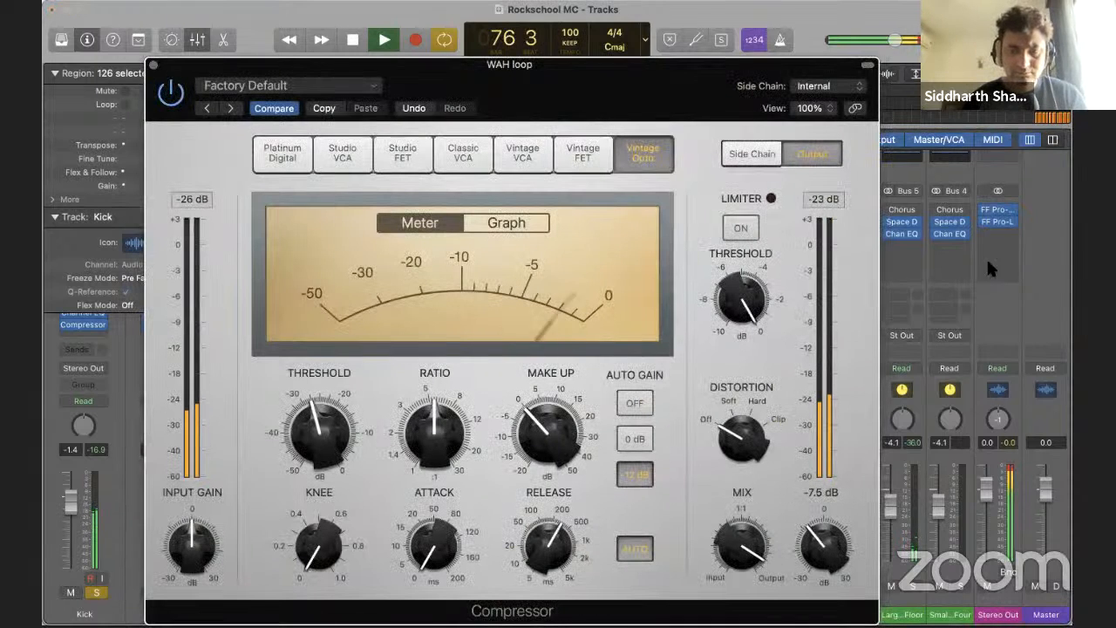
pyautogui.click(999, 218)
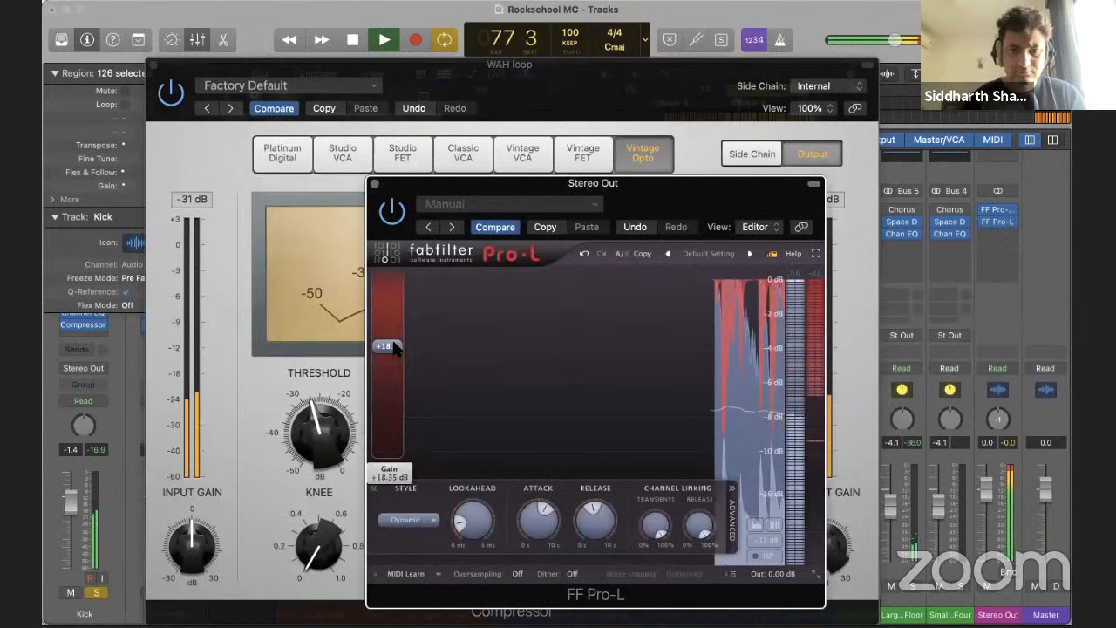
pyautogui.click(375, 184)
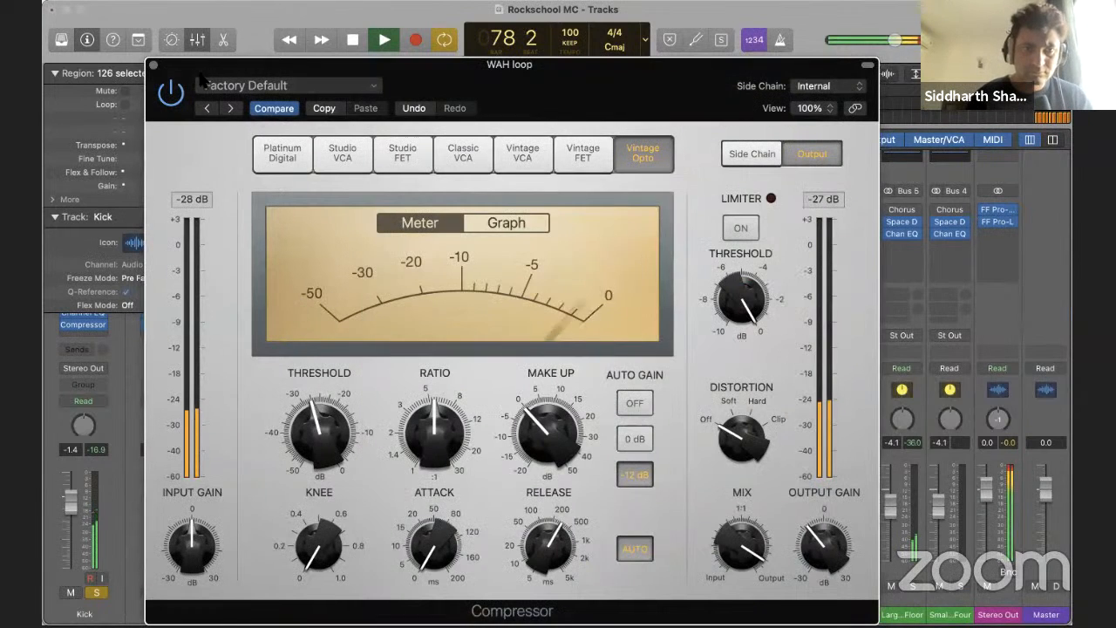
pyautogui.moveTo(749, 115); pyautogui.dragTo(930, 115)
pyautogui.moveTo(568, 109); pyautogui.dragTo(677, 126)
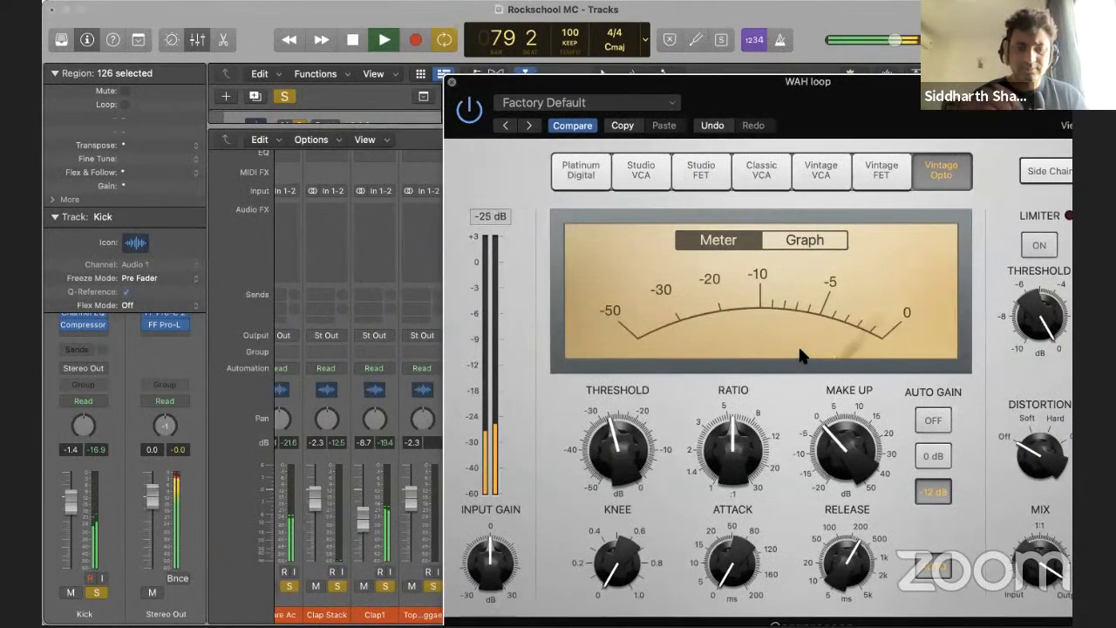
pyautogui.press('super+w')
# Stop playback, extend the cycle range to bars 71–85, and restart playback
pyautogui.press('space')
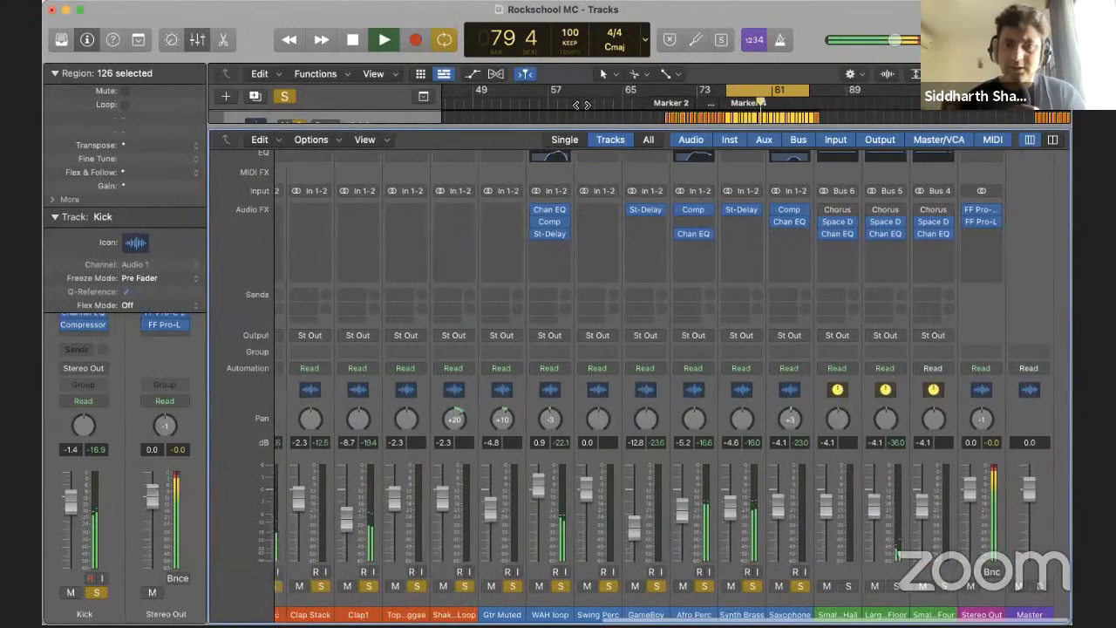
pyautogui.press('x')
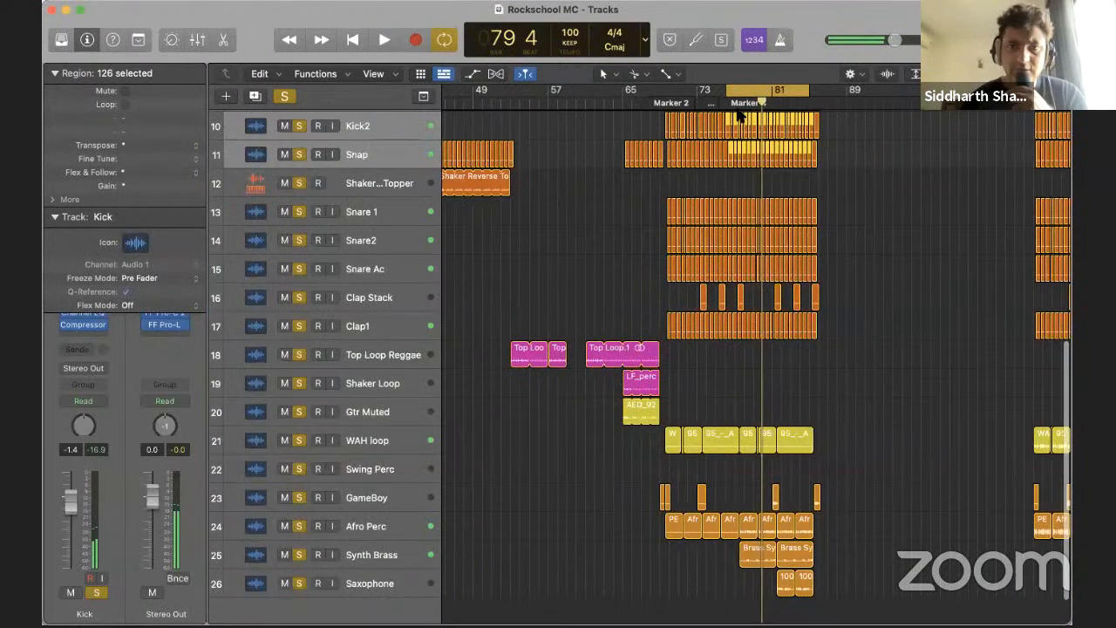
pyautogui.scroll(4, 744, 116)
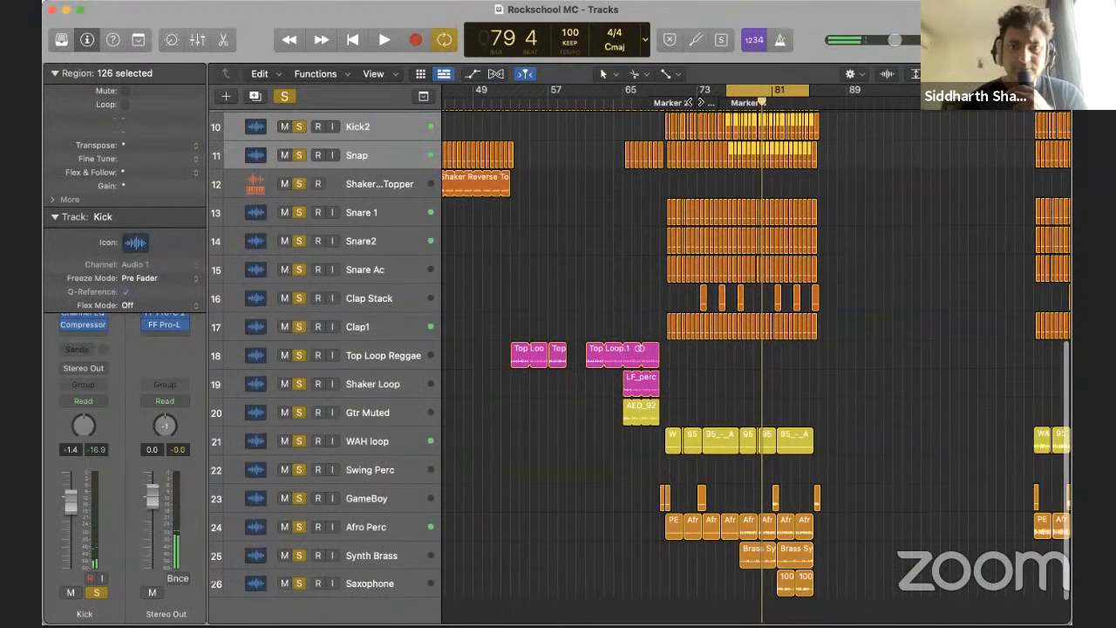
pyautogui.scroll(5, 692, 91)
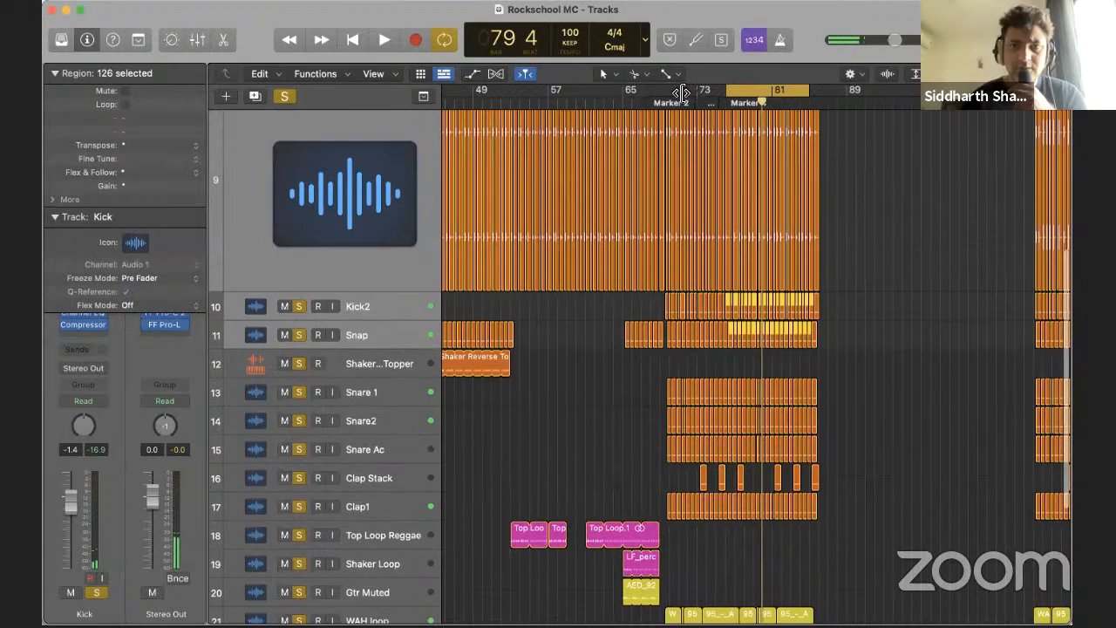
pyautogui.scroll(5, 681, 93)
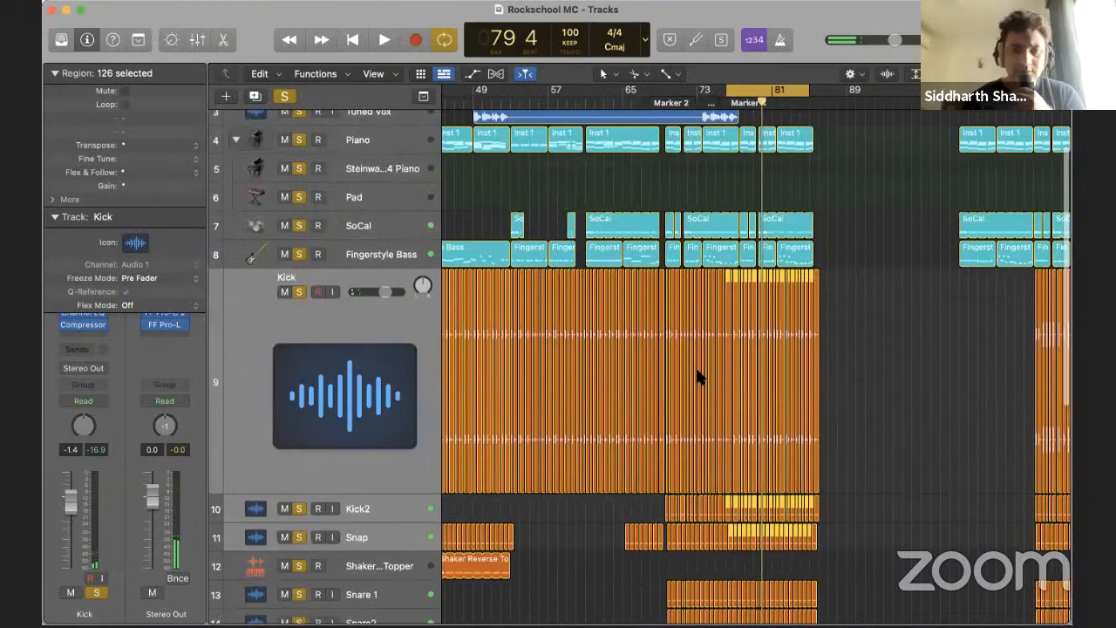
pyautogui.scroll(3, 698, 377)
pyautogui.press('space')
# Mute the Audio 21 channel in the mixer
pyautogui.press('x')
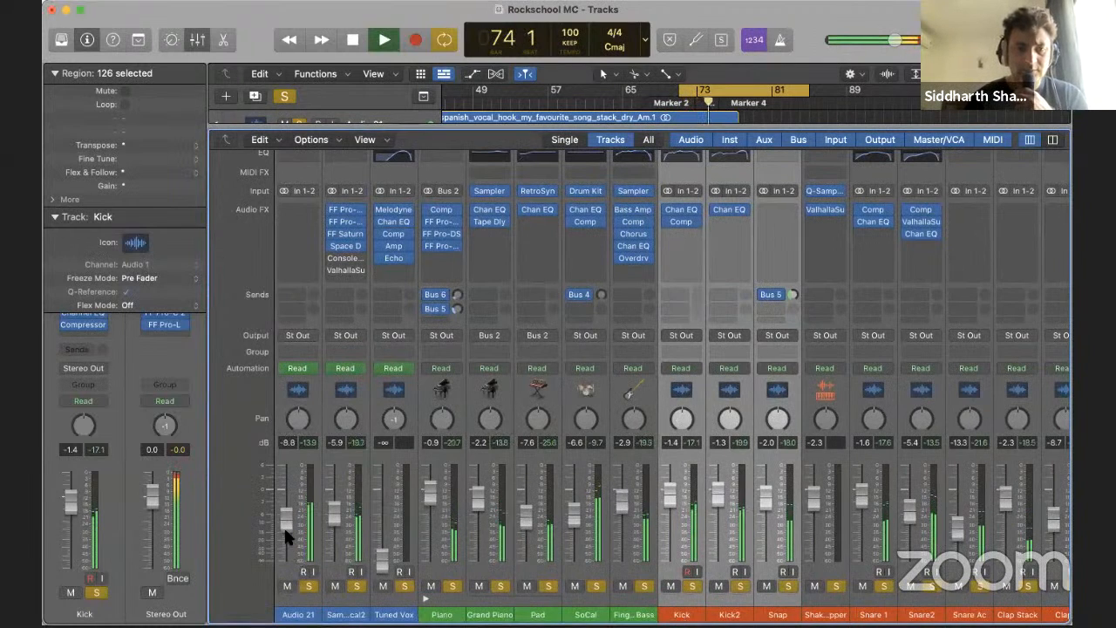
pyautogui.click(288, 584)
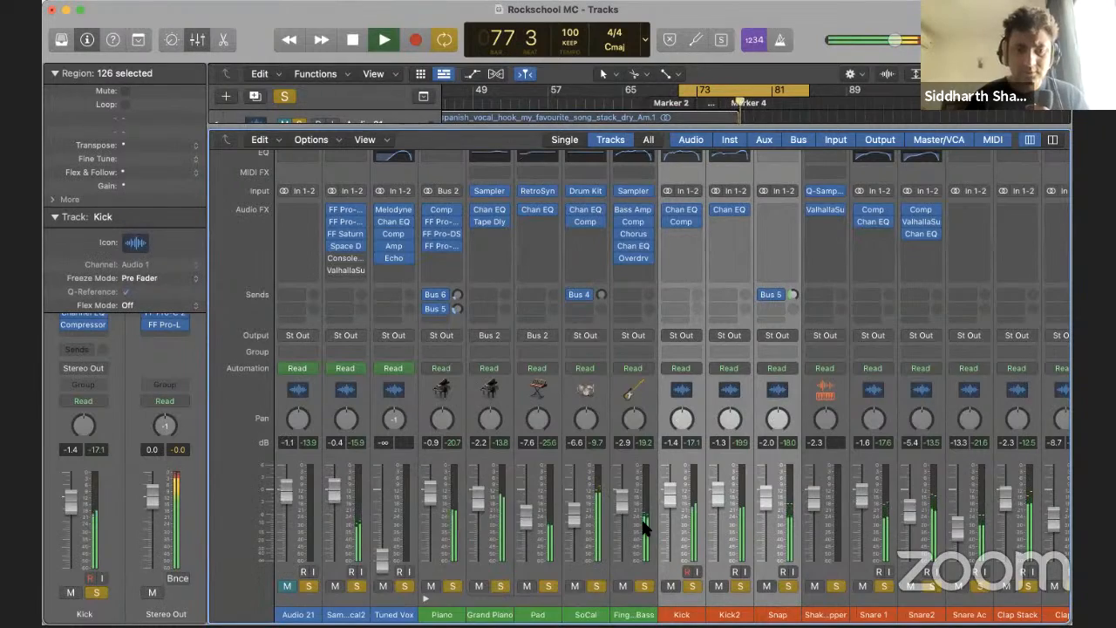
# Lower the Stereo Out Pro-L limiter's gain to +11.38 dB and close the plug-in
pyautogui.hscroll(1, 441, 503)
pyautogui.hscroll(15, 440, 510)
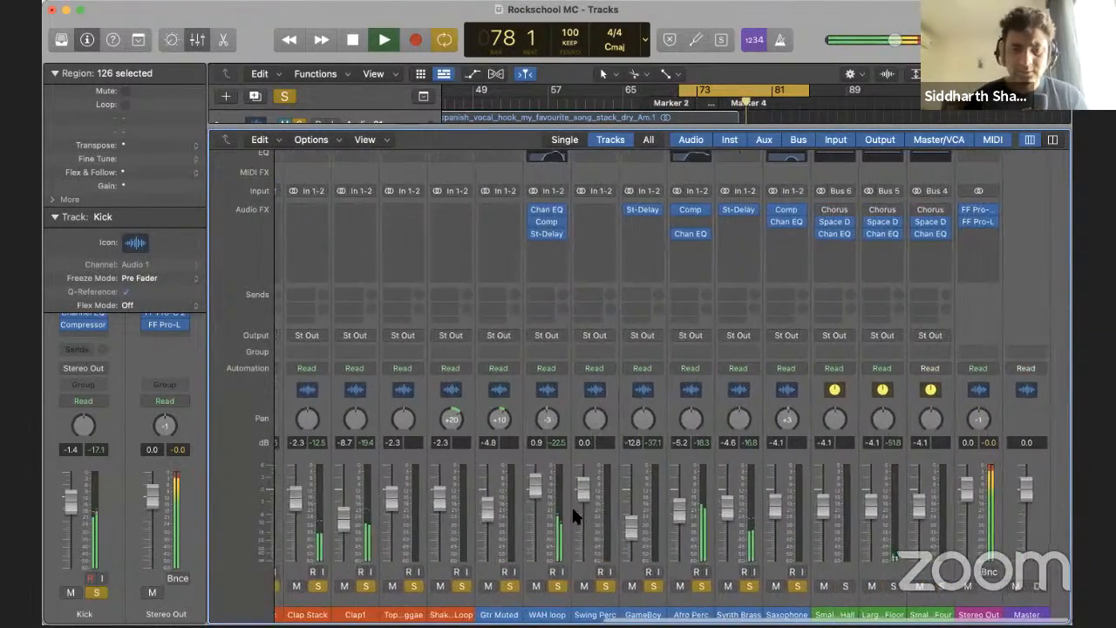
pyautogui.hscroll(2, 572, 510)
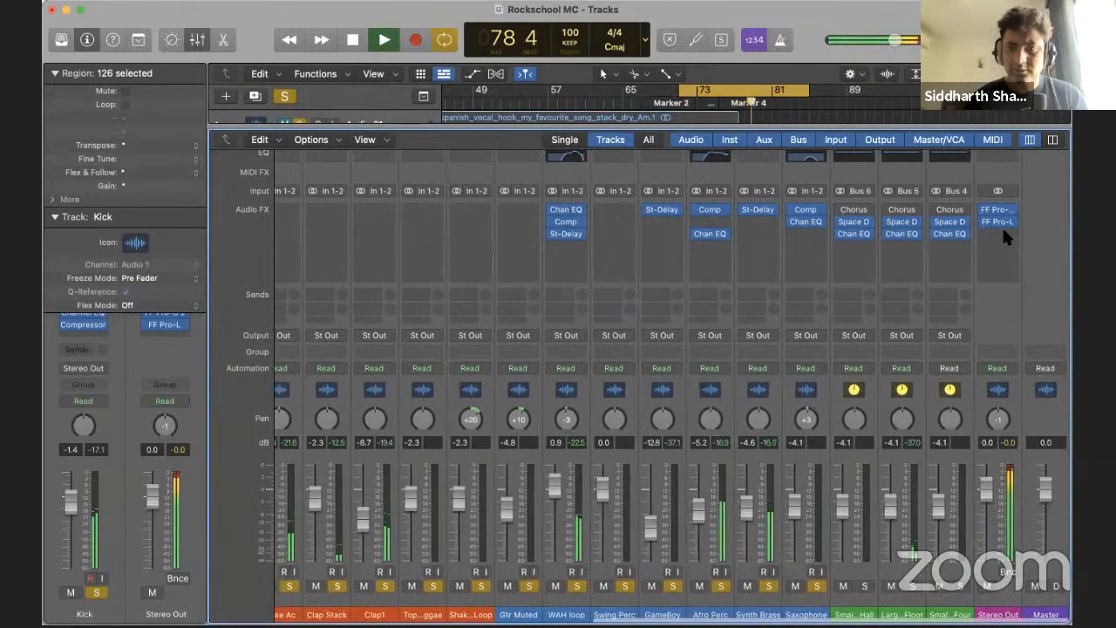
pyautogui.click(997, 222)
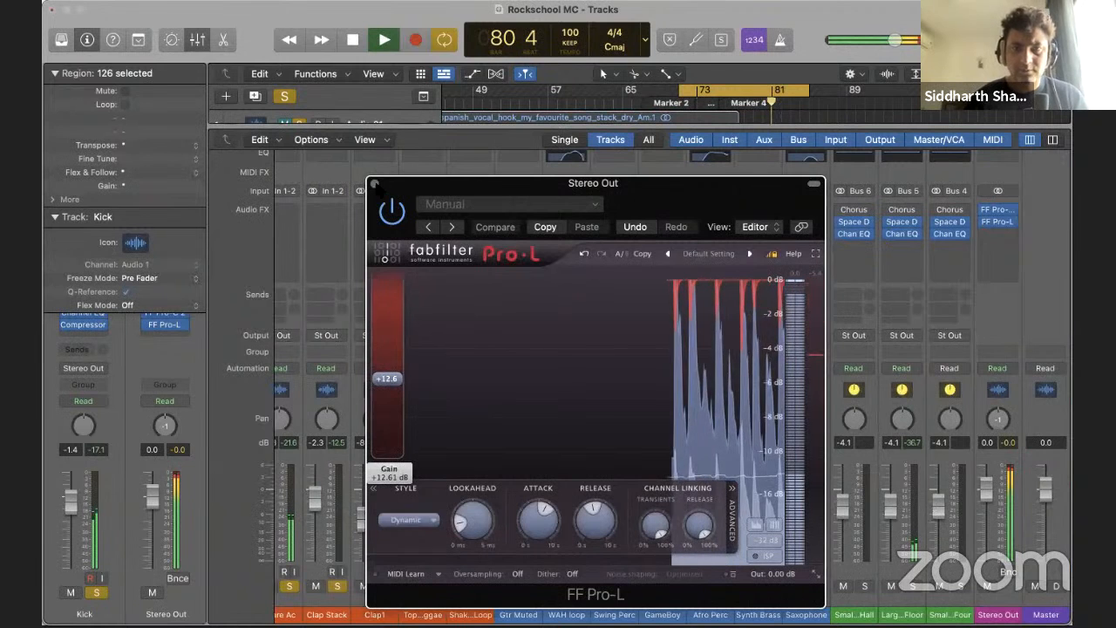
pyautogui.scroll(-2, 802, 506)
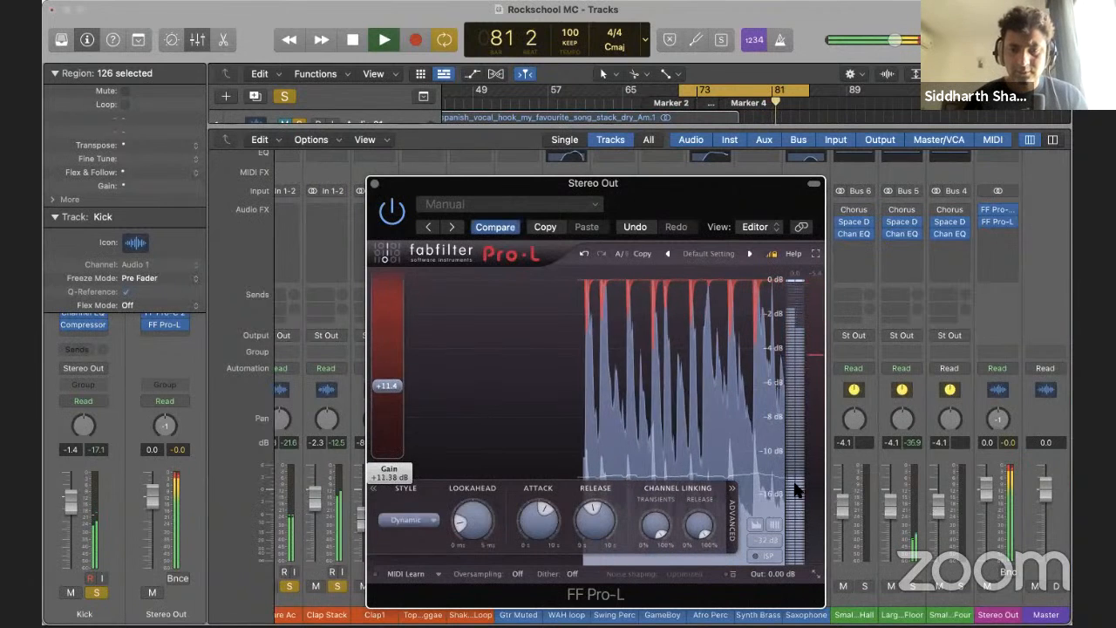
pyautogui.press('super+w')
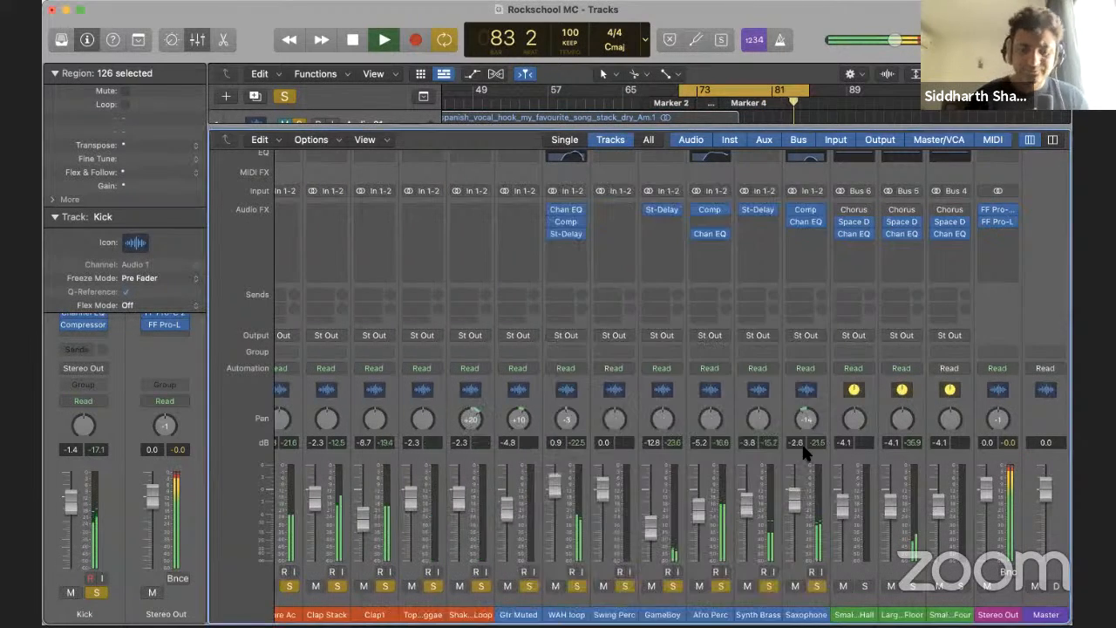
# Move the cycle range's start to bar 73, reopen the mixer and return to its first channels
pyautogui.press('x')
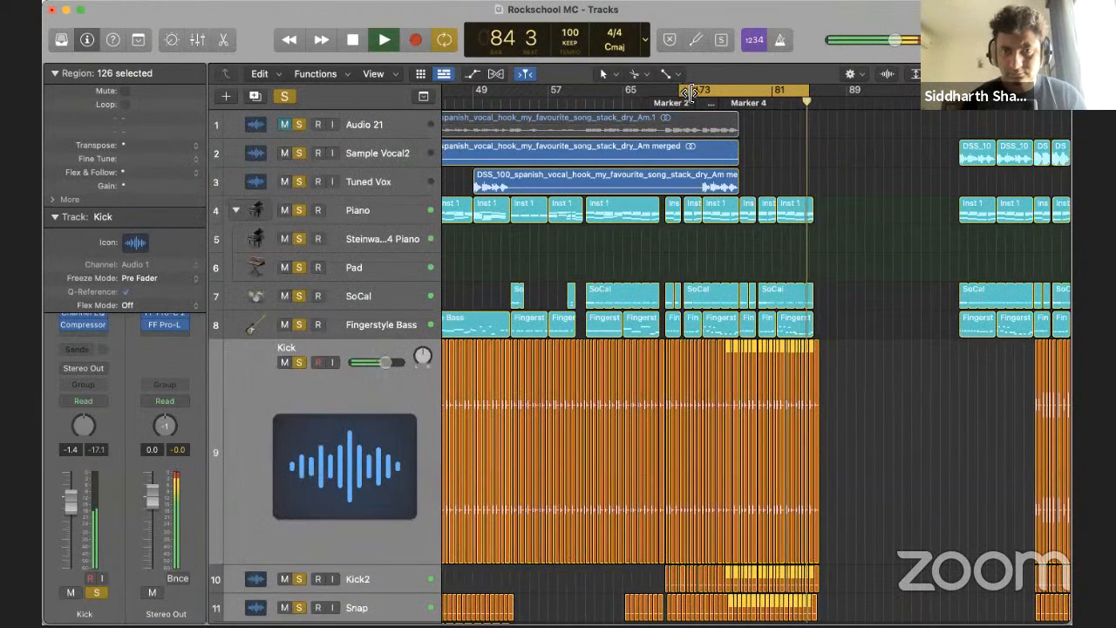
pyautogui.click(701, 96)
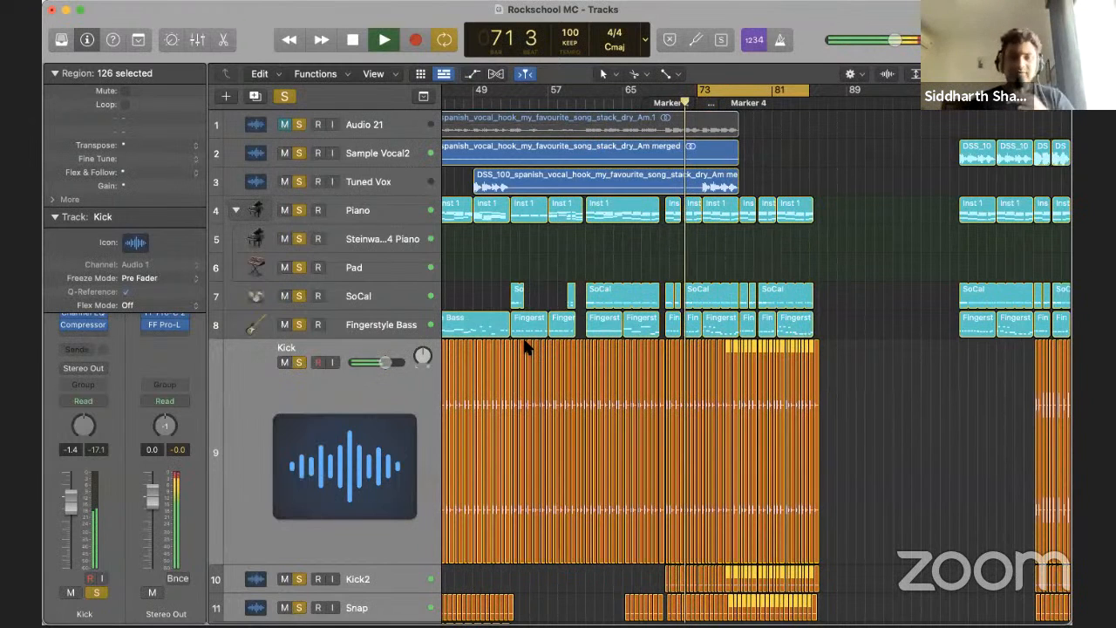
pyautogui.press('x')
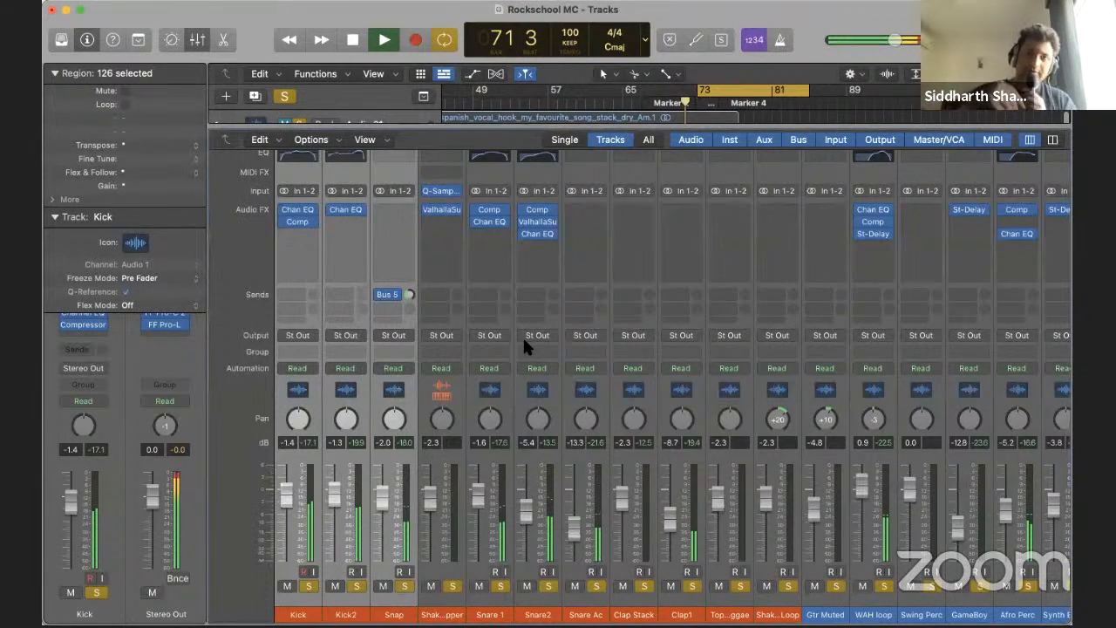
pyautogui.hscroll(-5, 523, 340)
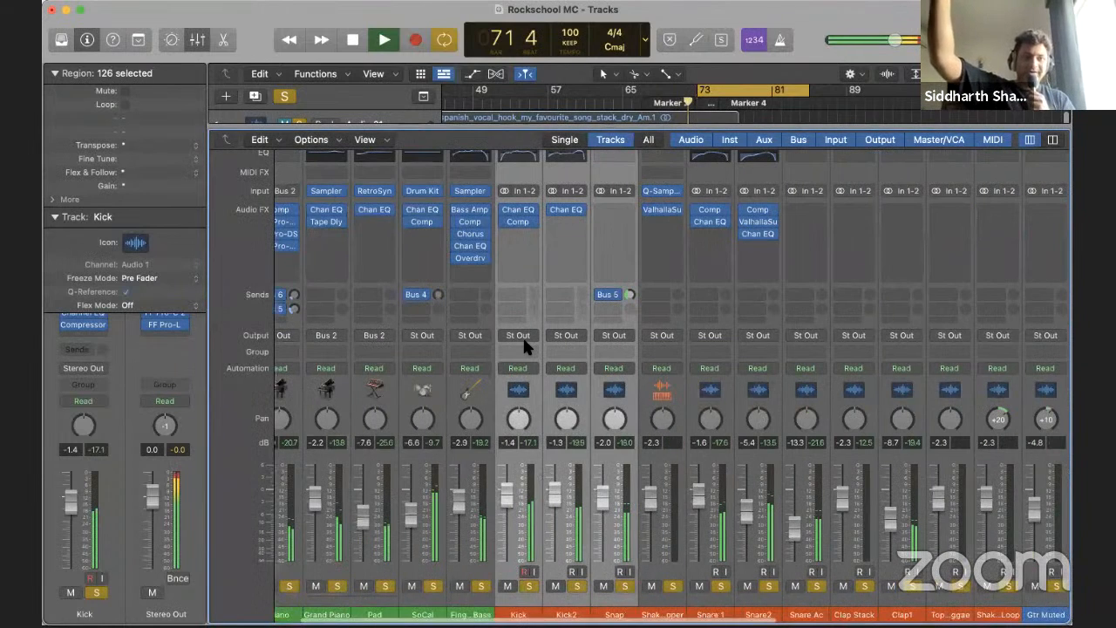
pyautogui.hscroll(-4, 522, 338)
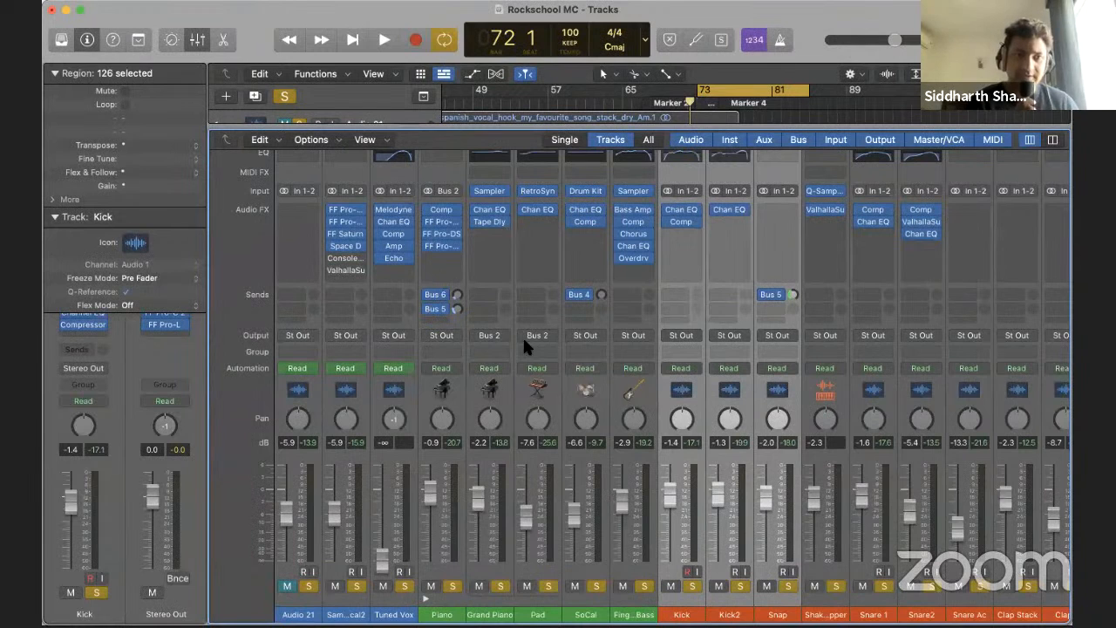
# Play from bar 73 and try to raise the Sample Vocal2 fader to -0.8 dB
pyautogui.click(512, 282)
pyautogui.press('space')
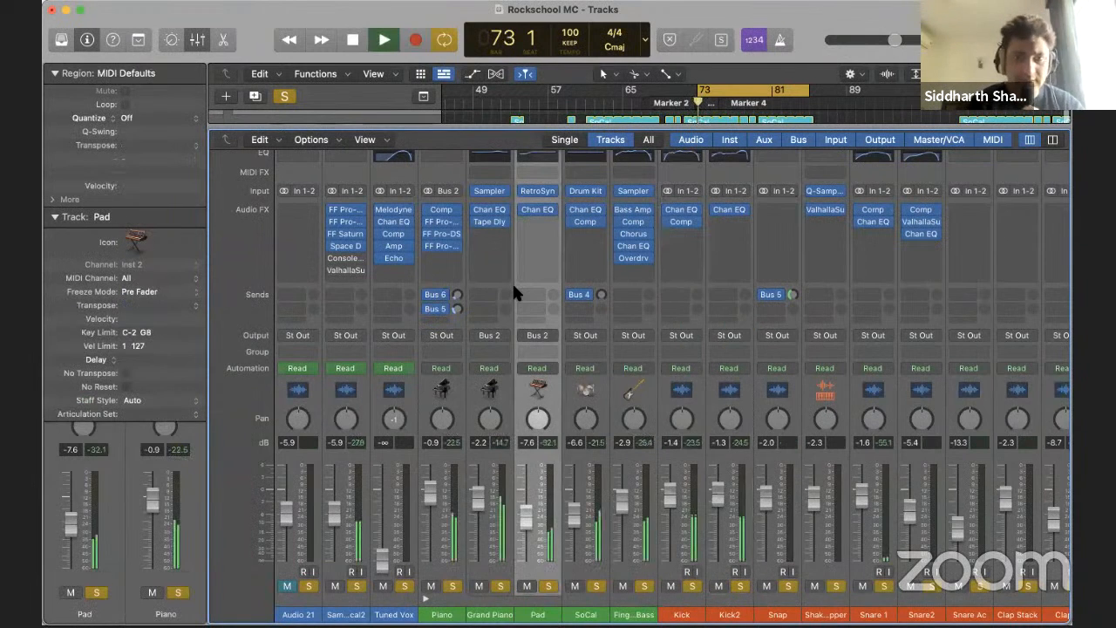
pyautogui.hscroll(-1, 345, 488)
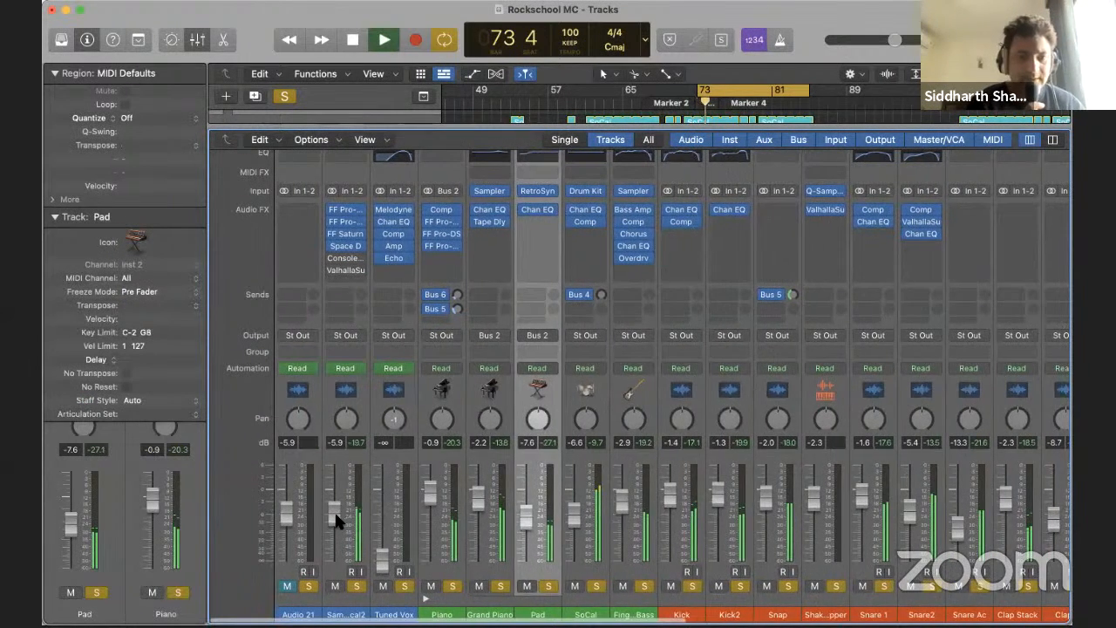
pyautogui.moveTo(336, 518); pyautogui.dragTo(339, 498)
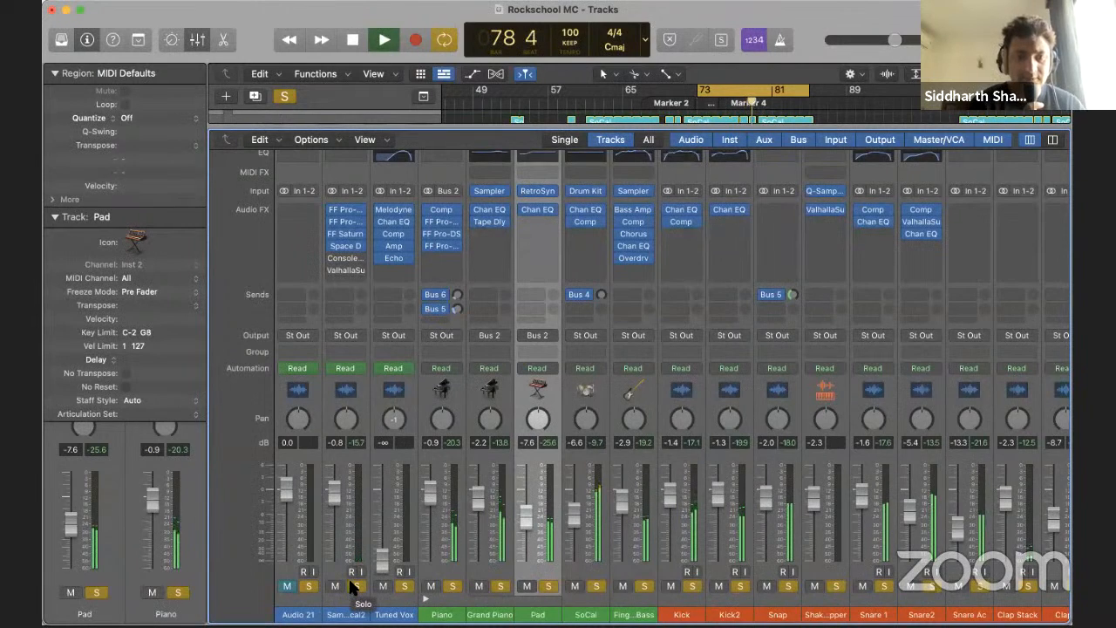
# Stop playback, select and enlarge the Sample Vocal2 track in the arrangement, and show its volume automation
pyautogui.press('x')
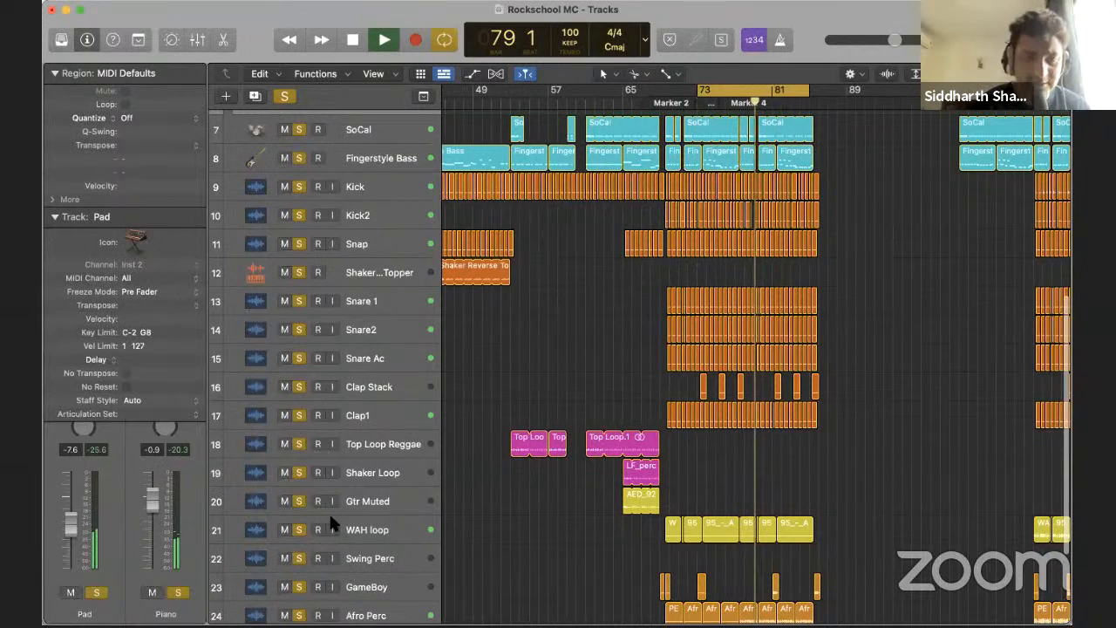
pyautogui.press('Return')
pyautogui.press('x')
pyautogui.press('space')
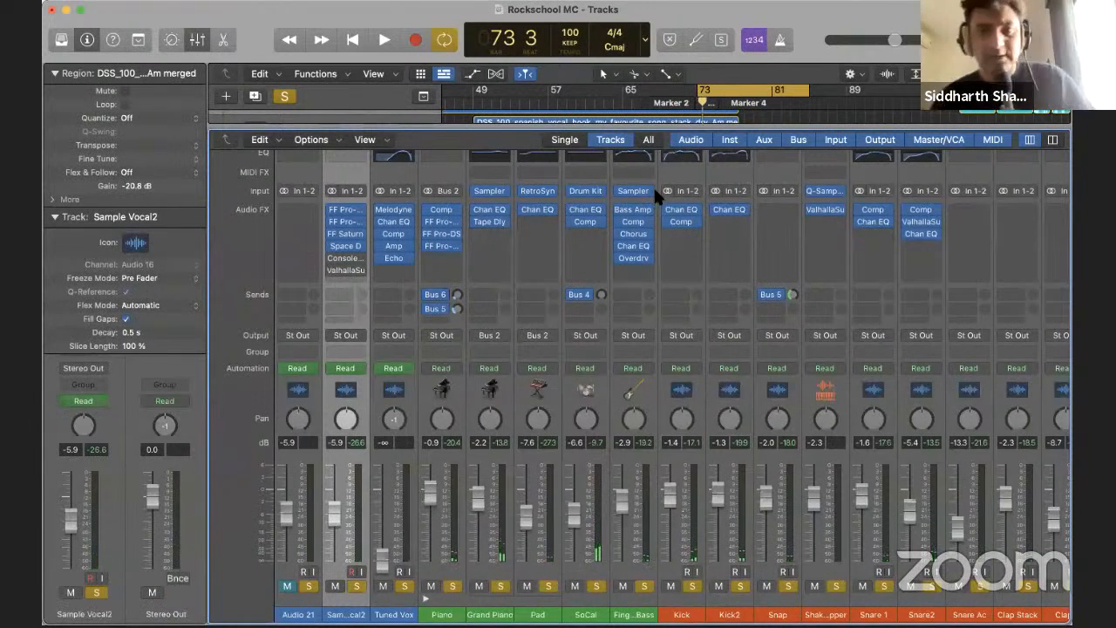
pyautogui.press('x')
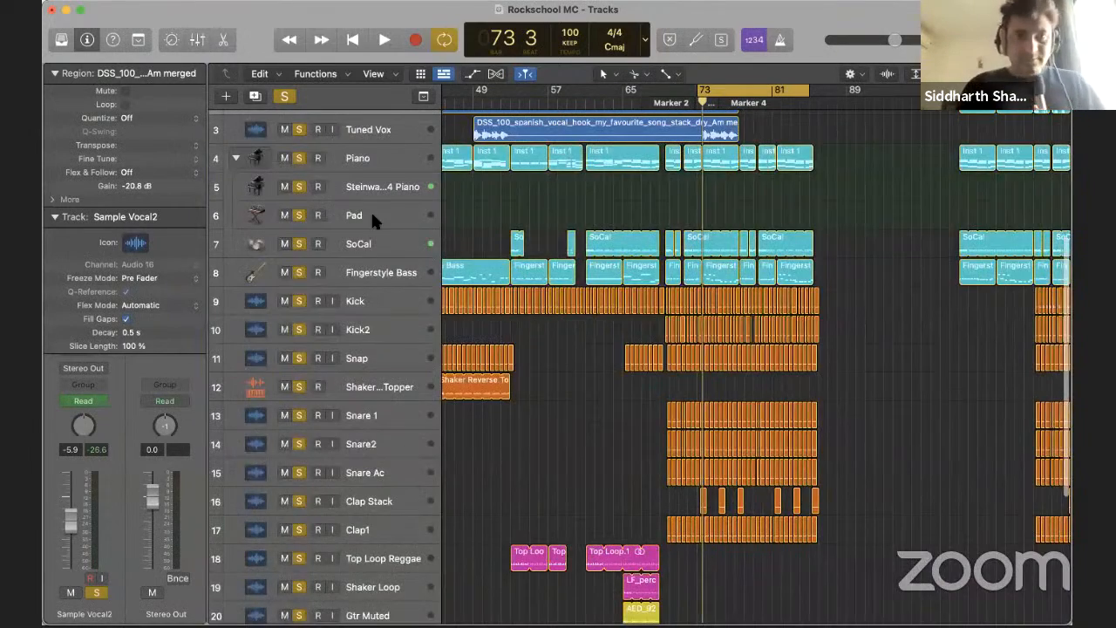
pyautogui.hotkey('ctrl', 'z')
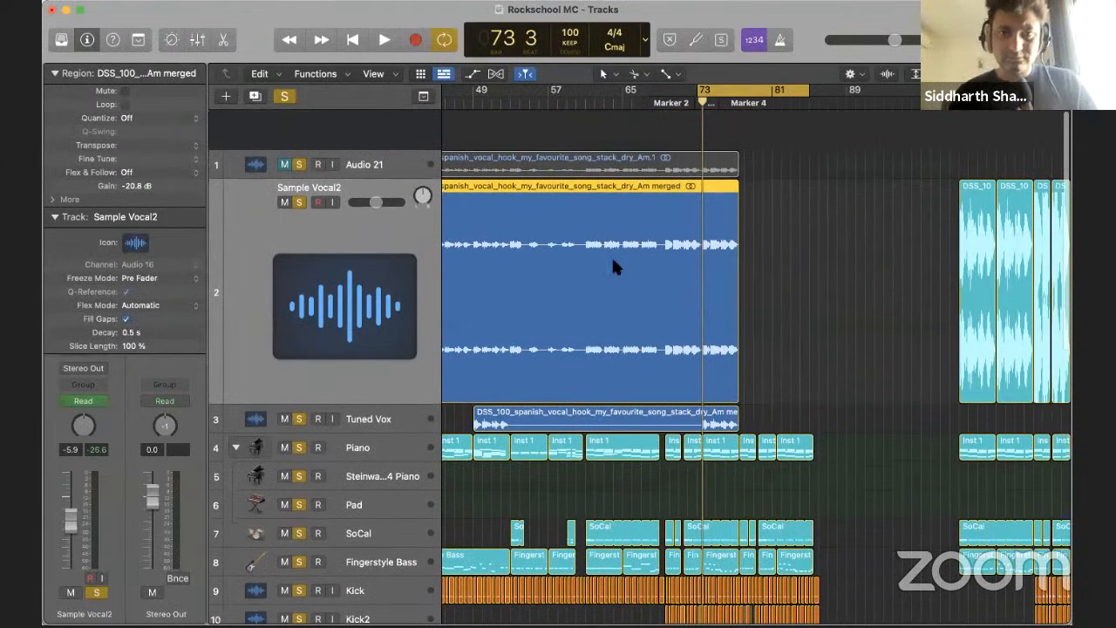
pyautogui.press('super+shift+slash')
pyautogui.write('automation')
pyautogui.press('Down')
pyautogui.press('Return')
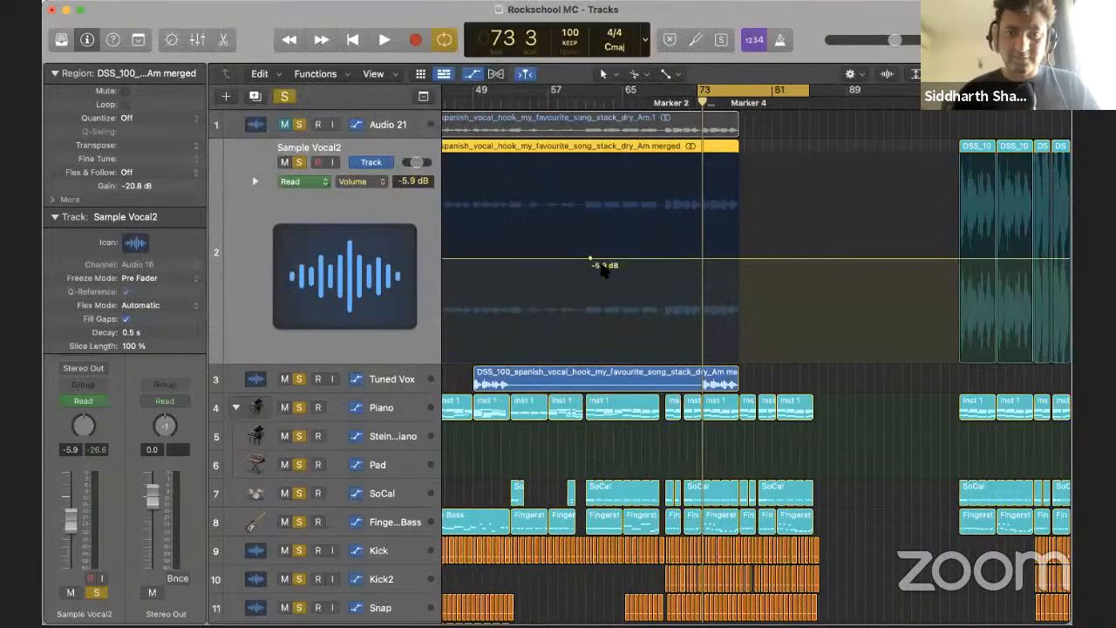
# Raise Sample Vocal2's volume automation to -0.8 dB from the merged vocal region's start at bar 41 onward
pyautogui.hscroll(-10, 539, 253)
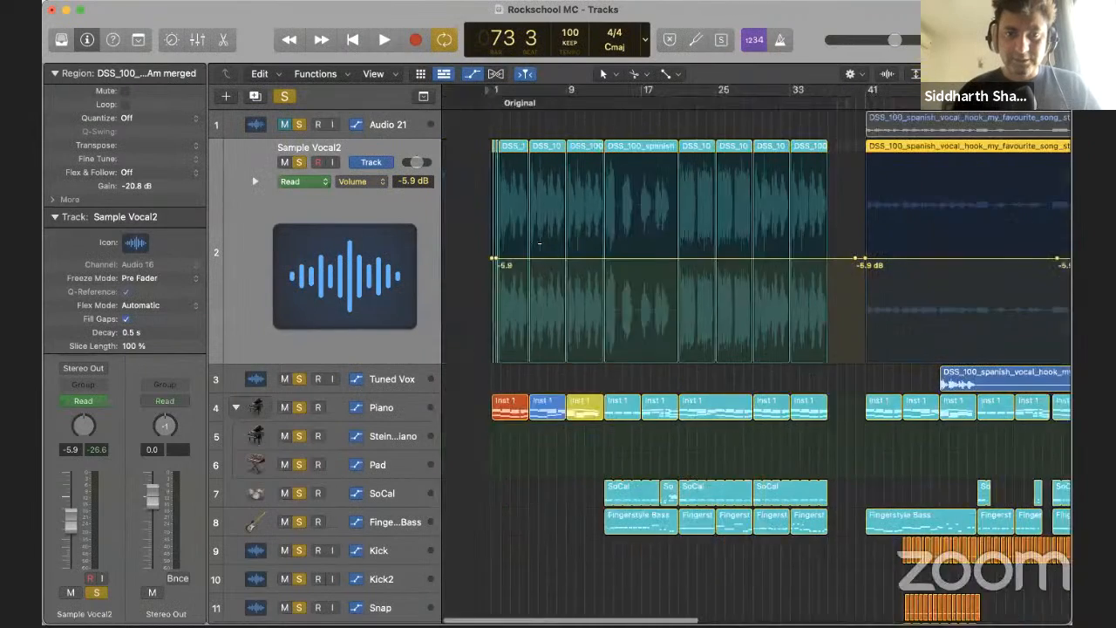
pyautogui.hscroll(4, 539, 229)
pyautogui.moveTo(633, 256); pyautogui.dragTo(633, 246)
pyautogui.moveTo(733, 259); pyautogui.dragTo(888, 222)
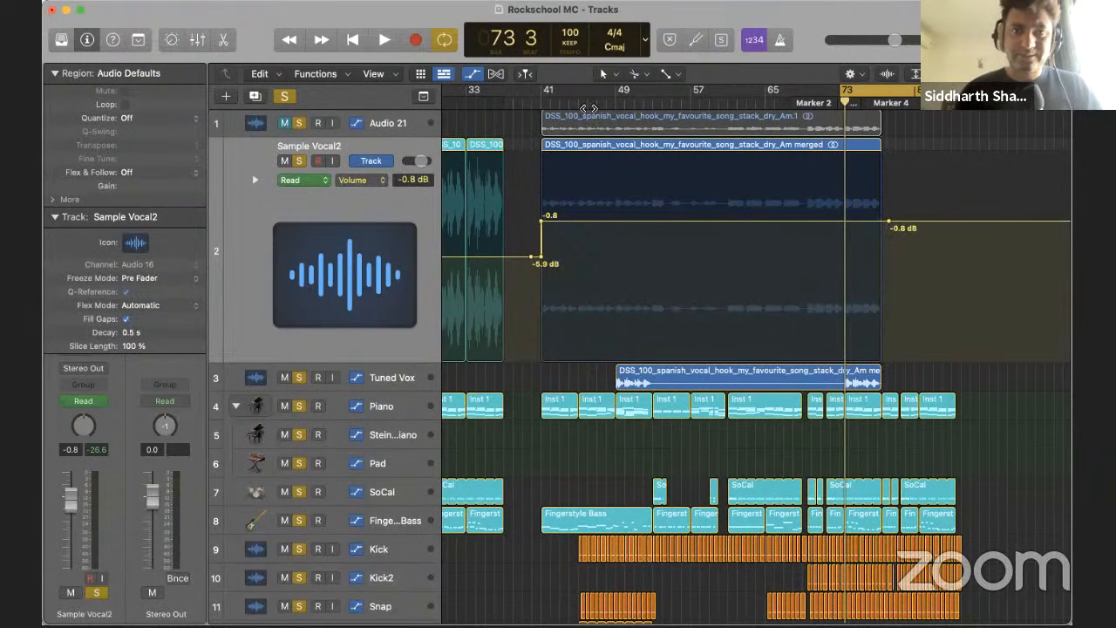
# Play the cycled section from bar 73 to check the vocal level with the mixer briefly shown, and stop
pyautogui.click(545, 100)
pyautogui.press('space')
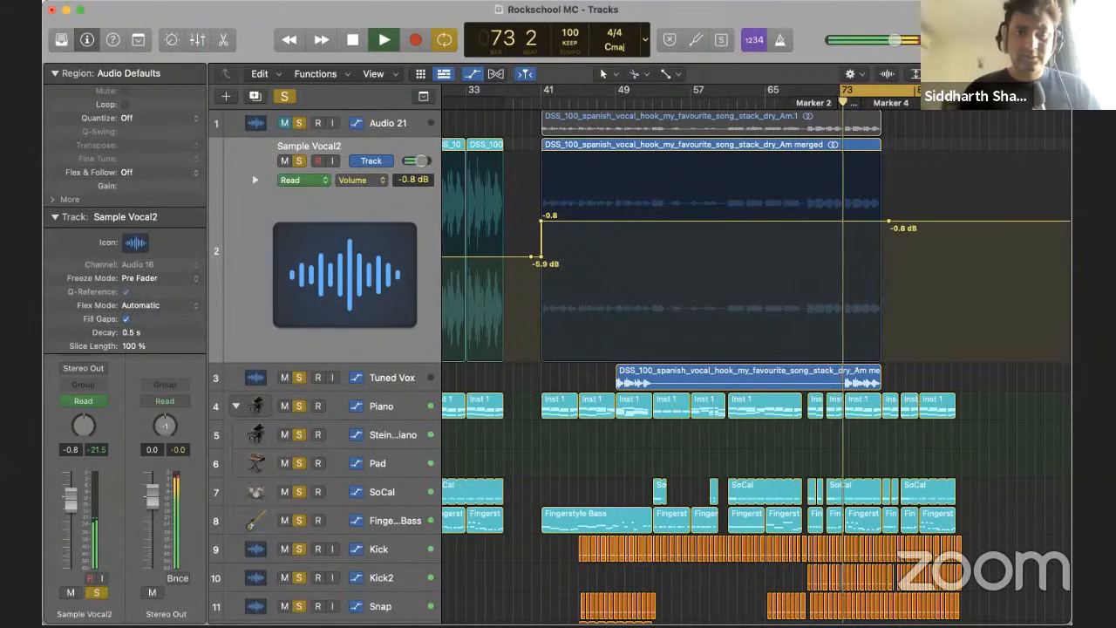
pyautogui.press('x')
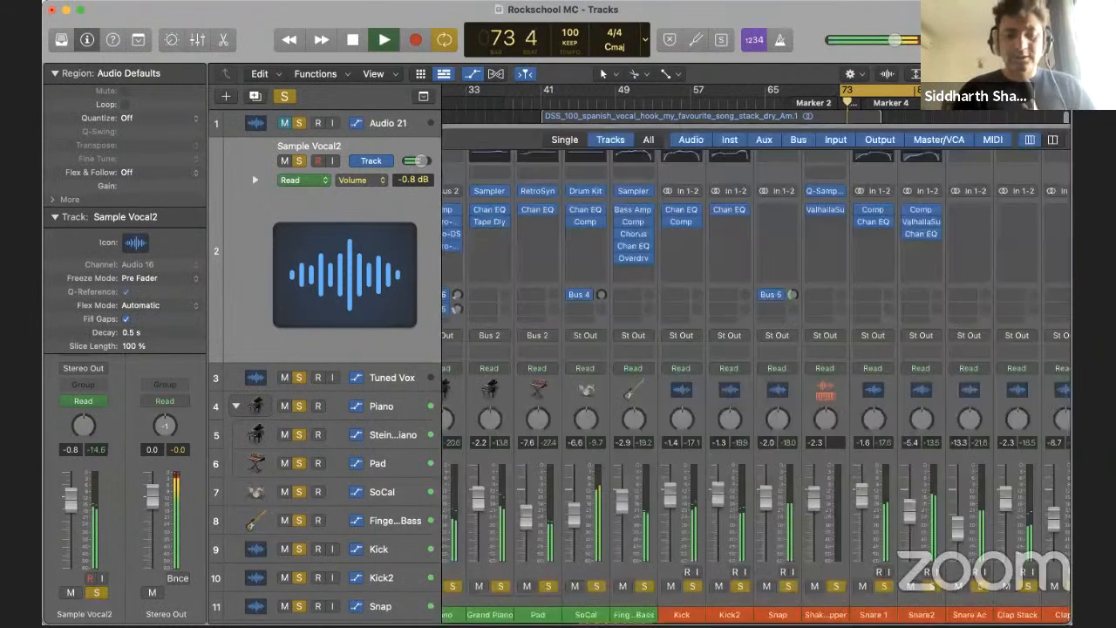
pyautogui.press('x')
pyautogui.press('space')
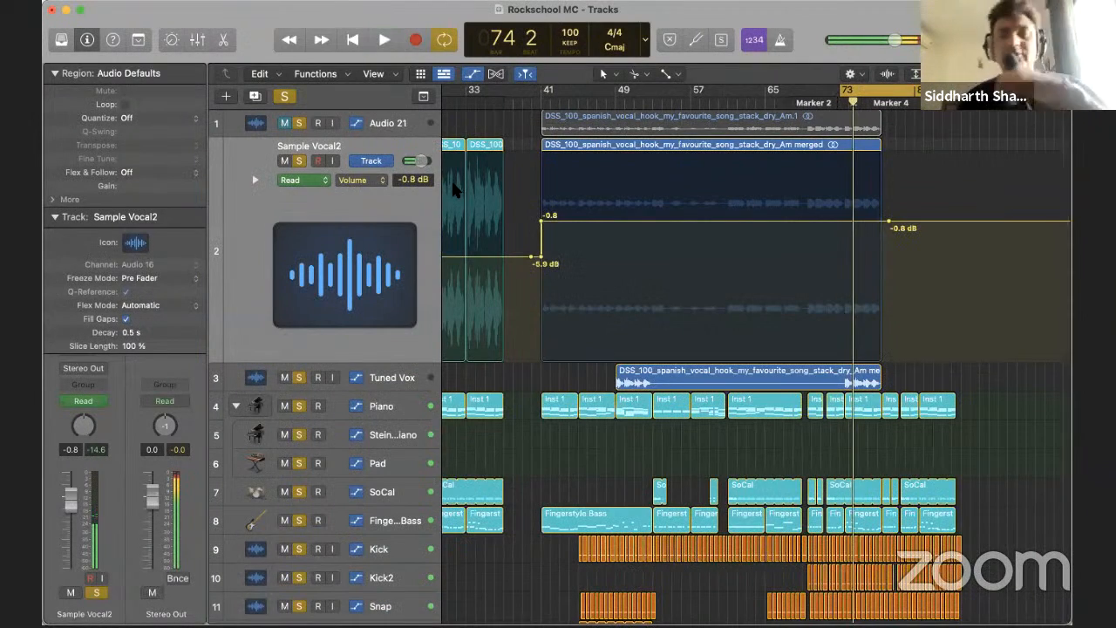
# Extend the cycle start back to bar 69, play it zoomed in on the vocal, and add a -0.8 dB volume point near bar 69
pyautogui.click(794, 102)
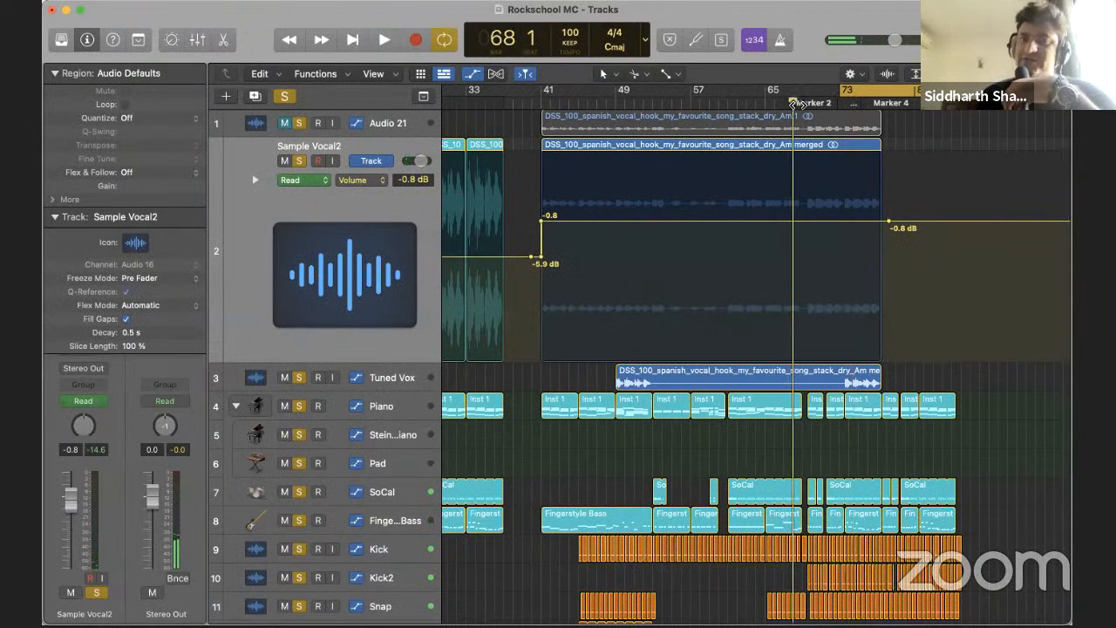
pyautogui.moveTo(879, 92); pyautogui.dragTo(879, 93)
pyautogui.press('space')
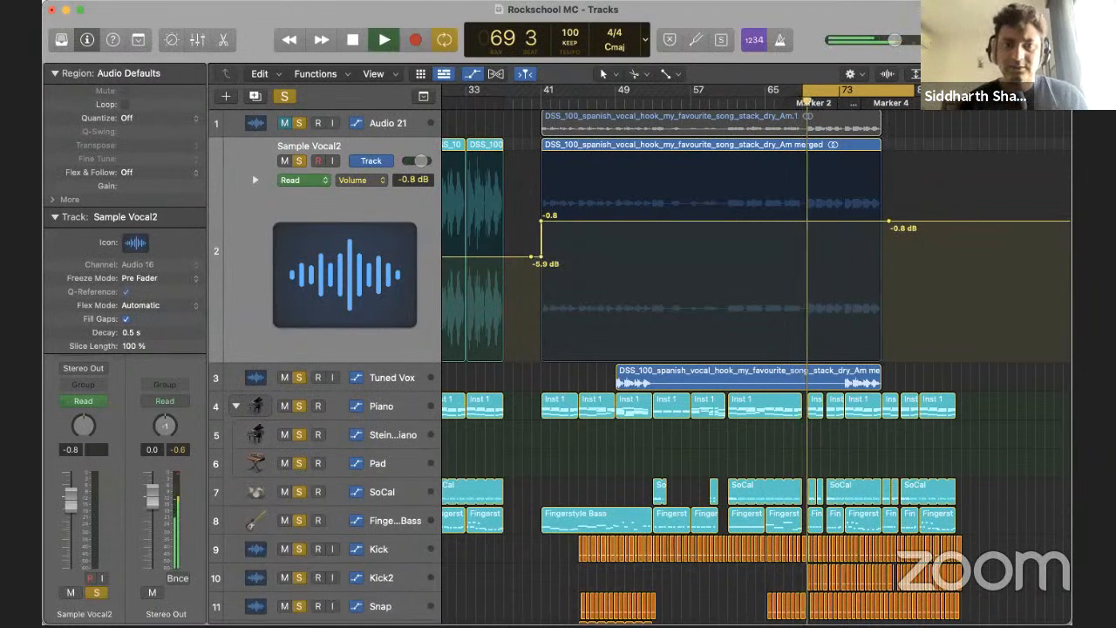
pyautogui.scroll(10, 551, 211)
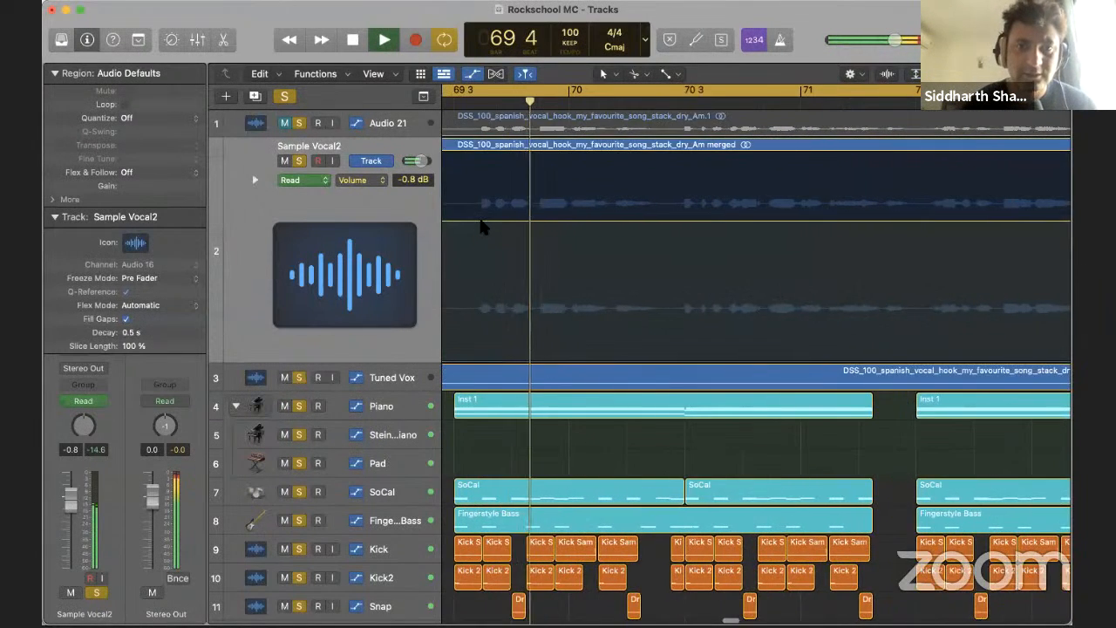
pyautogui.scroll(-10, 488, 225)
pyautogui.scroll(3, 597, 222)
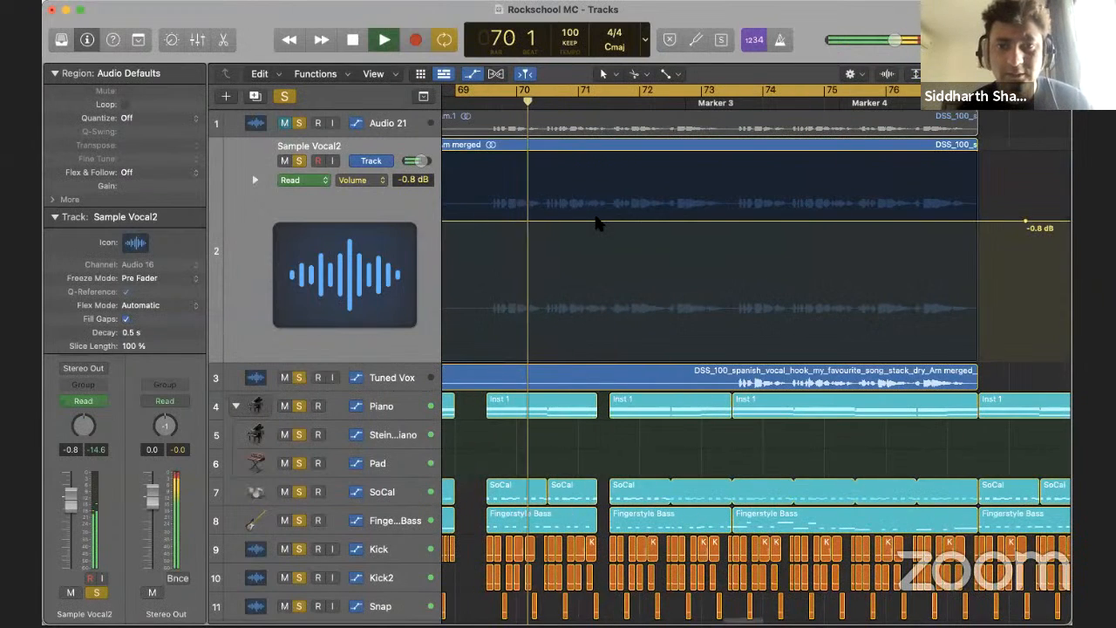
pyautogui.press('space')
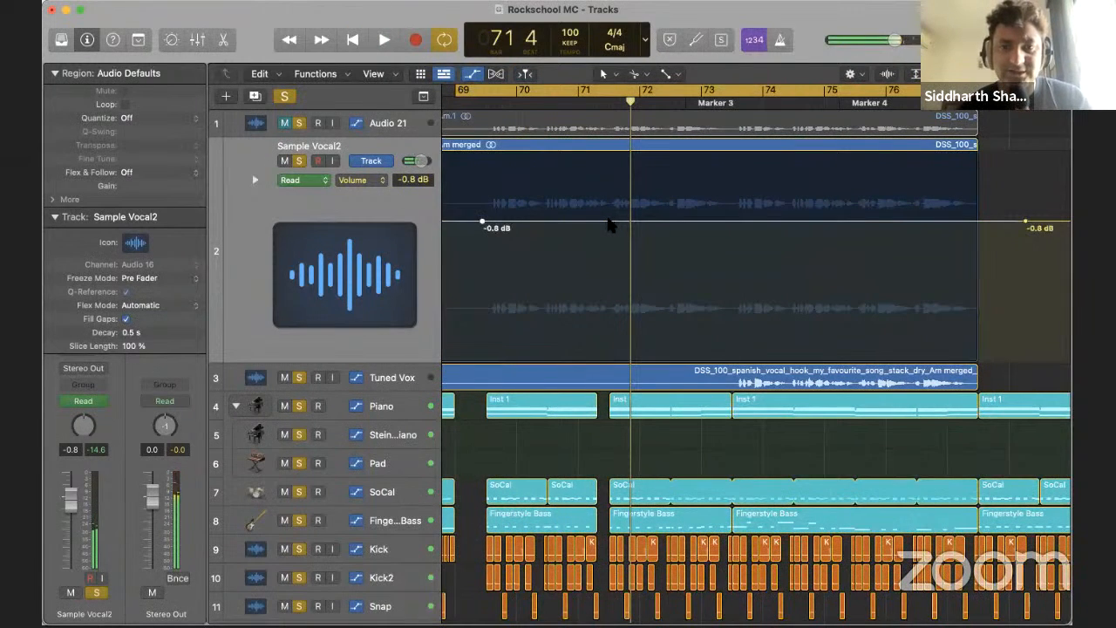
# Boost the vocal phrase between bars 71 and 72 with volume automation points at -0.9, -0.3, -0.2 and -0.7 dB
pyautogui.moveTo(611, 222); pyautogui.dragTo(600, 223)
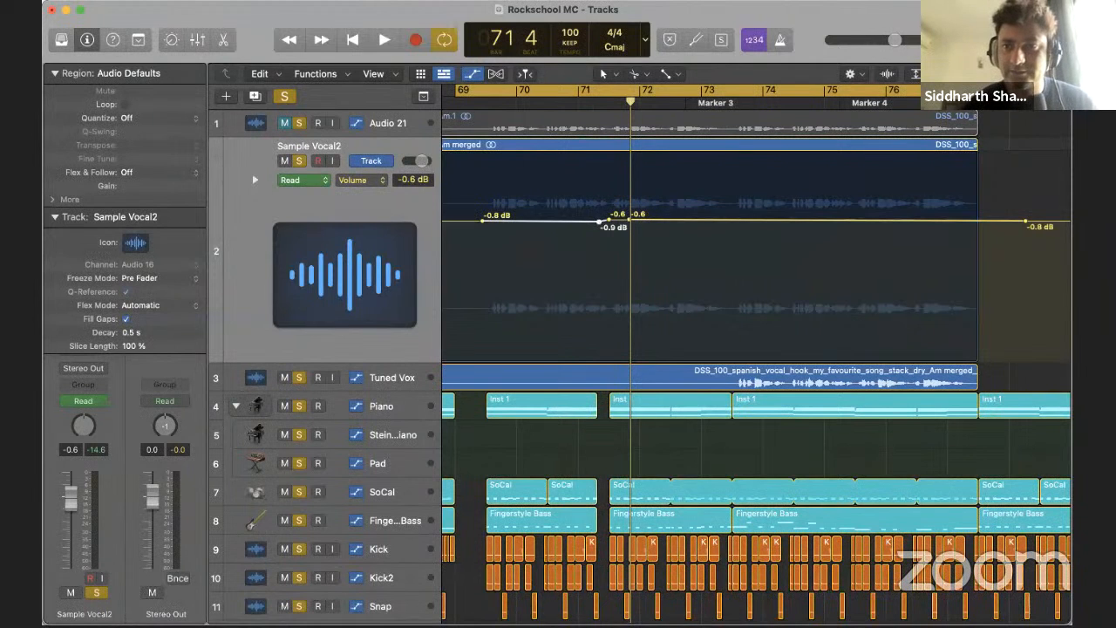
pyautogui.press('super+Down')
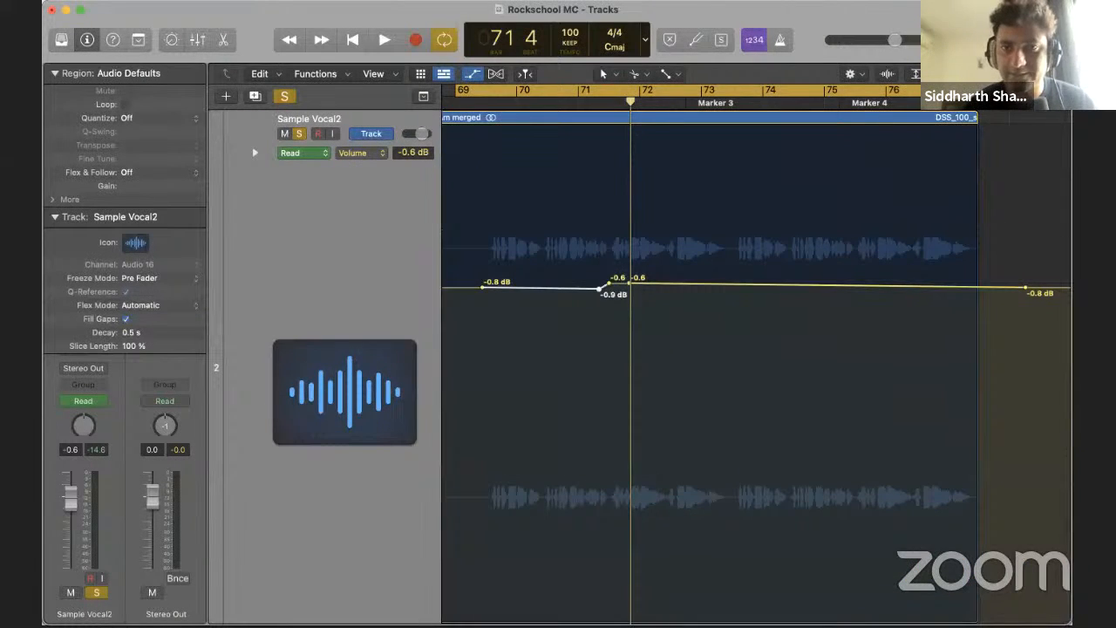
pyautogui.press('super+Right')
pyautogui.press('super+Right')
pyautogui.press('super+Right')
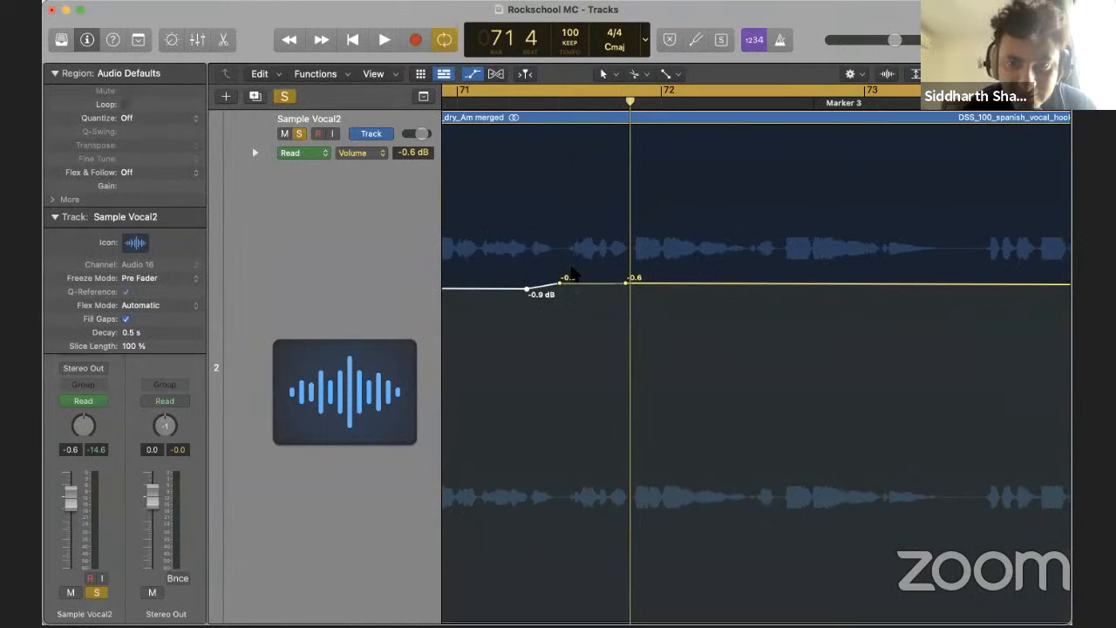
pyautogui.moveTo(559, 281); pyautogui.dragTo(628, 272)
pyautogui.click(641, 283)
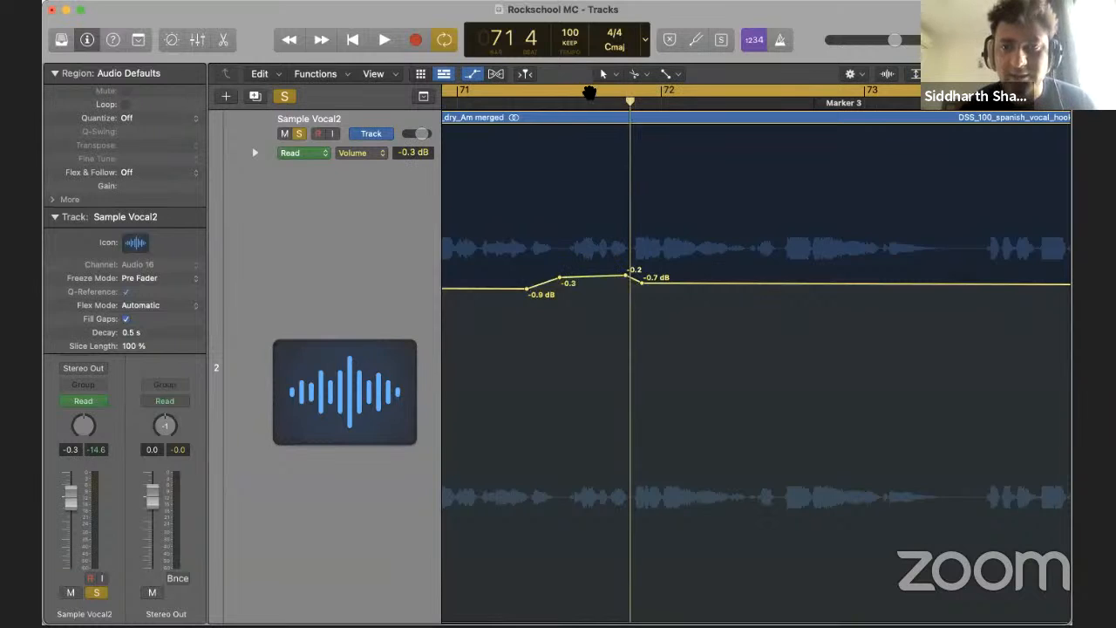
# Boost the vocal phrase from mid-bar 69 to early bar 70 with volume automation points at -0.9, -0.4, -0.5 and -0.9 dB
pyautogui.press('space')
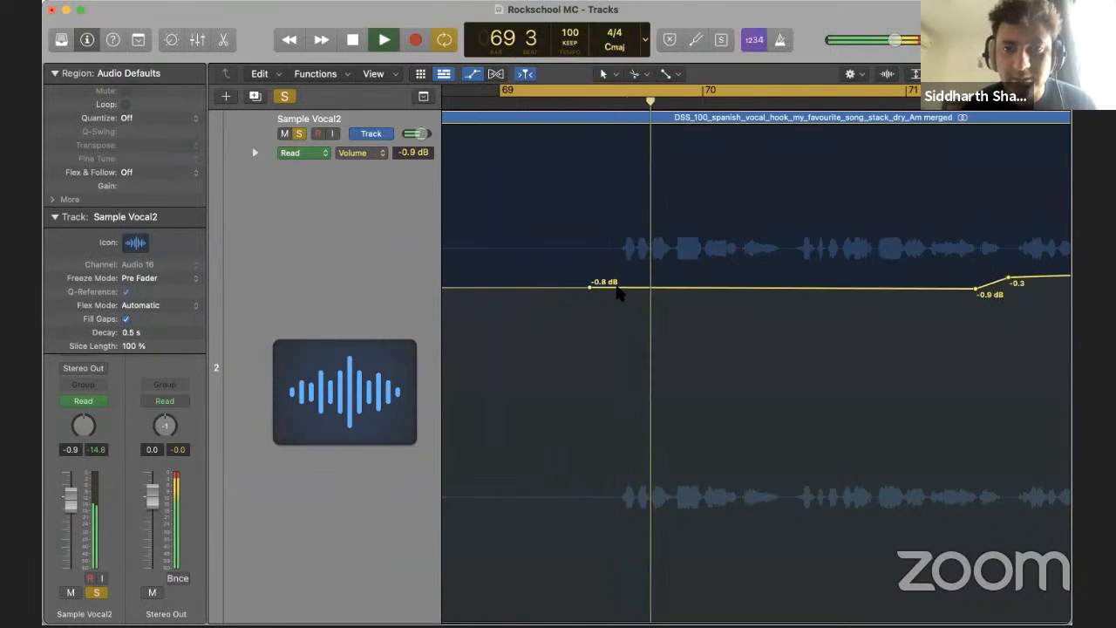
pyautogui.click(789, 288)
pyautogui.press('space')
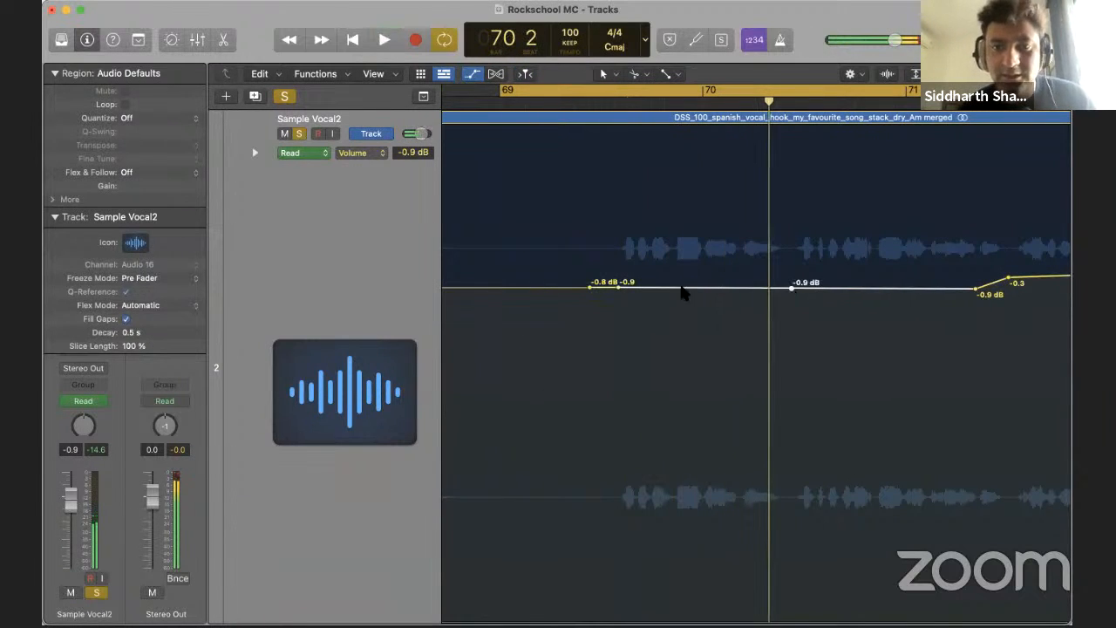
pyautogui.moveTo(624, 288); pyautogui.dragTo(625, 279)
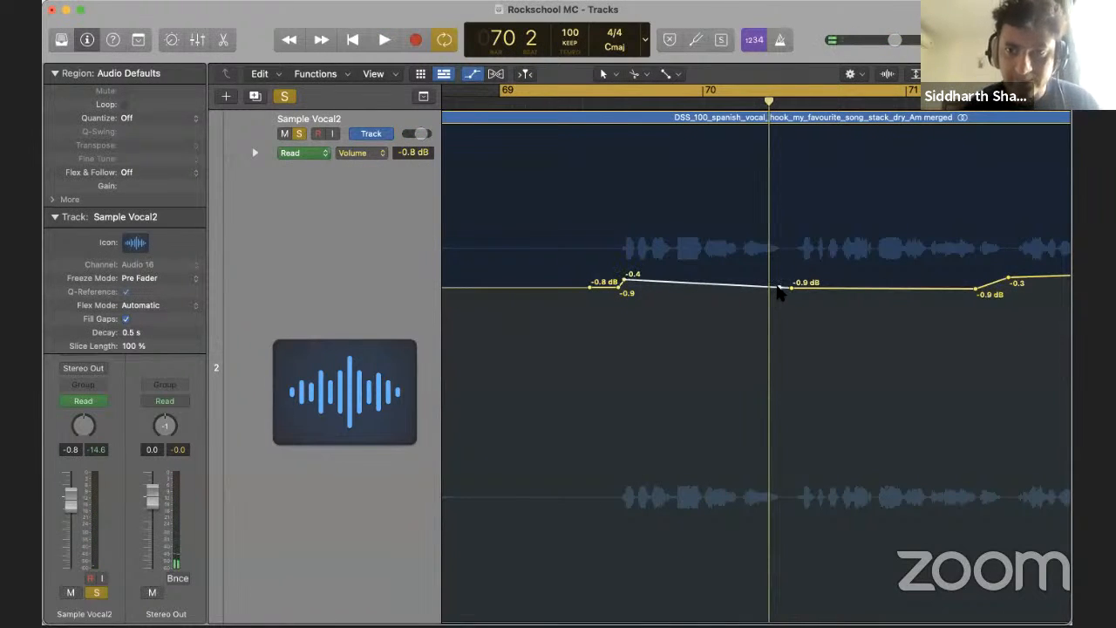
pyautogui.click(779, 288)
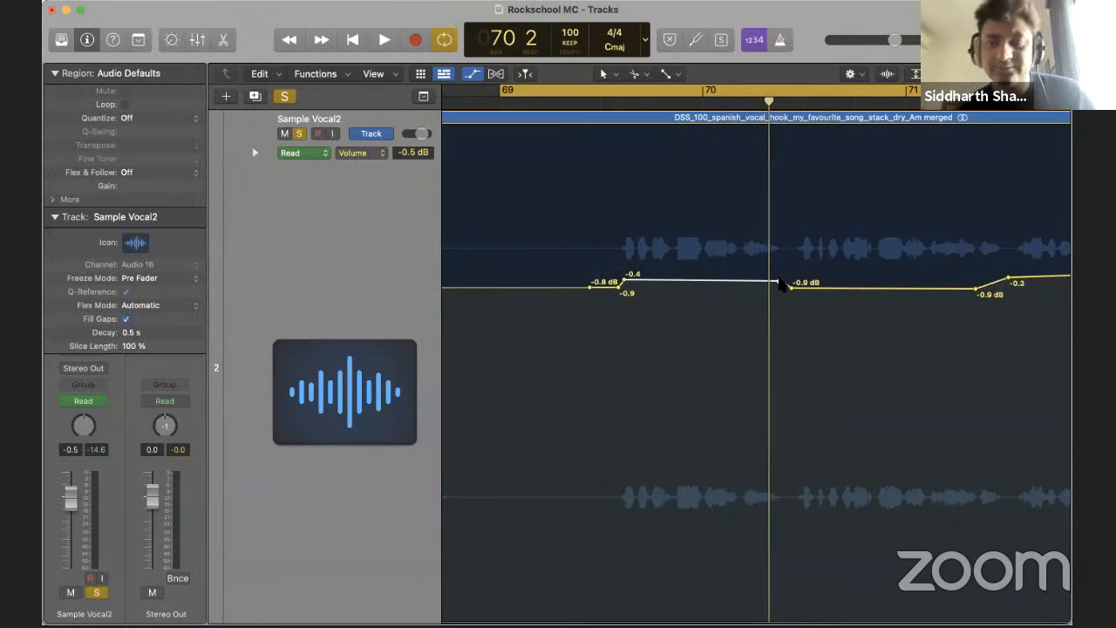
# Play the cycled section and add a -0.9 dB volume automation point on Sample Vocal2 just after bar 71
pyautogui.press('space')
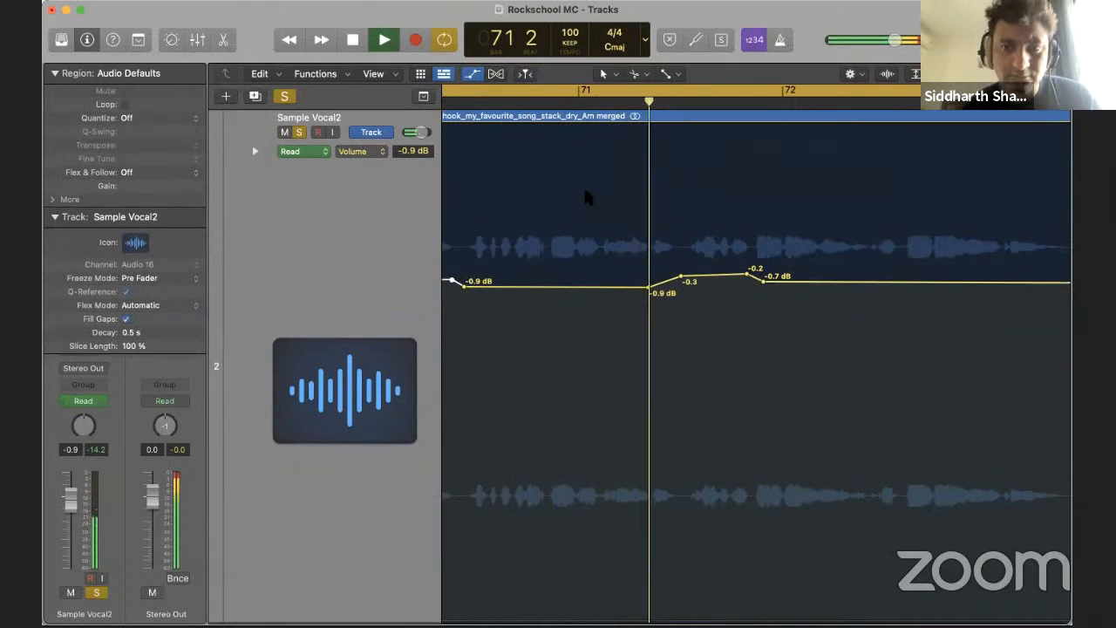
pyautogui.click(605, 288)
pyautogui.press('n')
pyautogui.press('space')
pyautogui.click(533, 358)
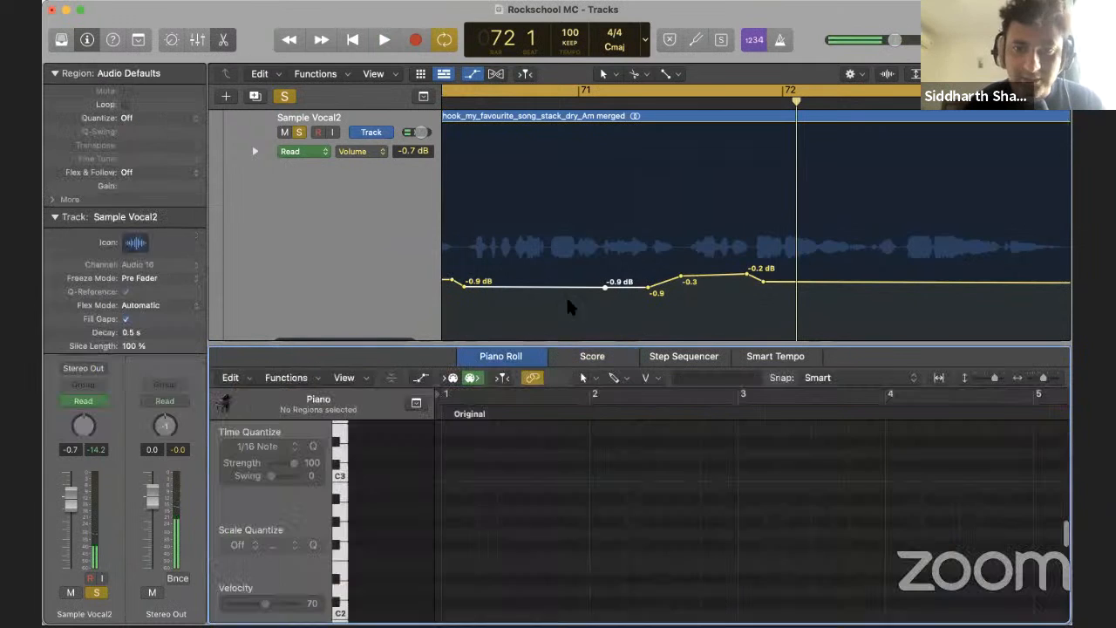
pyautogui.click(606, 289)
pyautogui.moveTo(608, 291)
pyautogui.mouseDown()
pyautogui.moveTo(596, 281)
pyautogui.moveTo(641, 288)
pyautogui.moveTo(641, 276)
pyautogui.moveTo(597, 285)
pyautogui.mouseUp()
# Boost the vocal phrase starting midway through bar 73 with volume automation points at -0.7 and +0.6 dB
pyautogui.press('x')
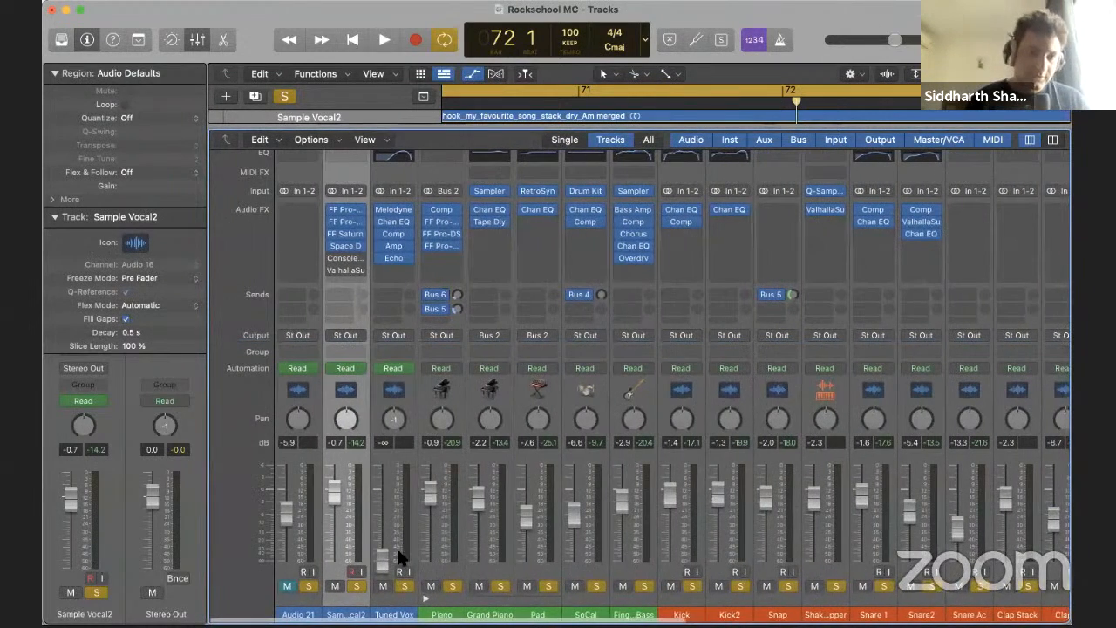
pyautogui.press('space')
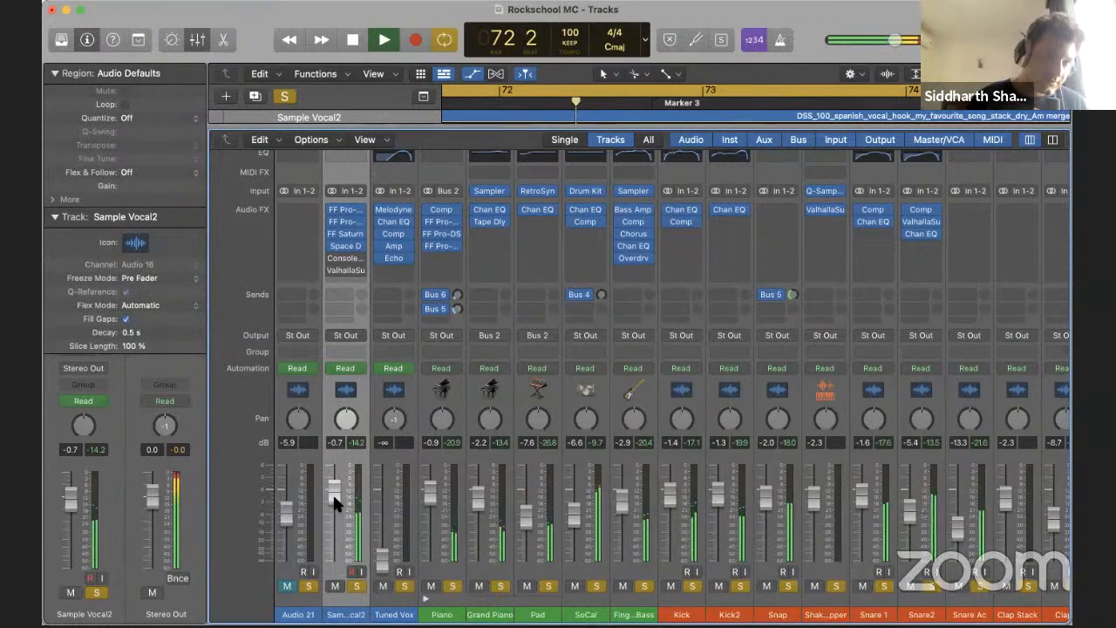
pyautogui.press('x')
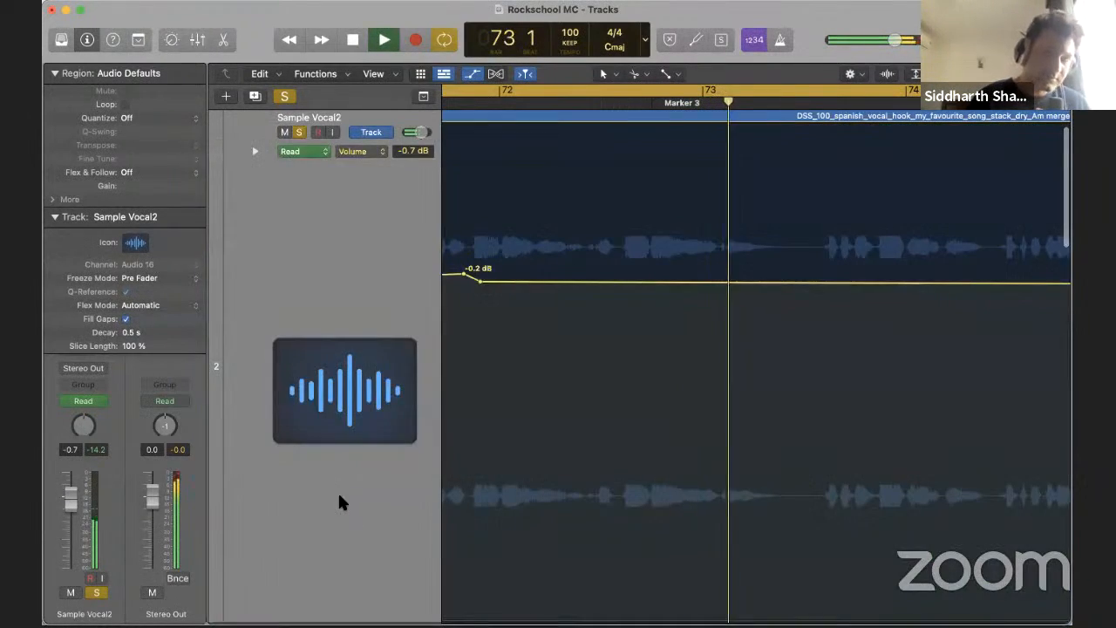
pyautogui.click(803, 282)
pyautogui.press('space')
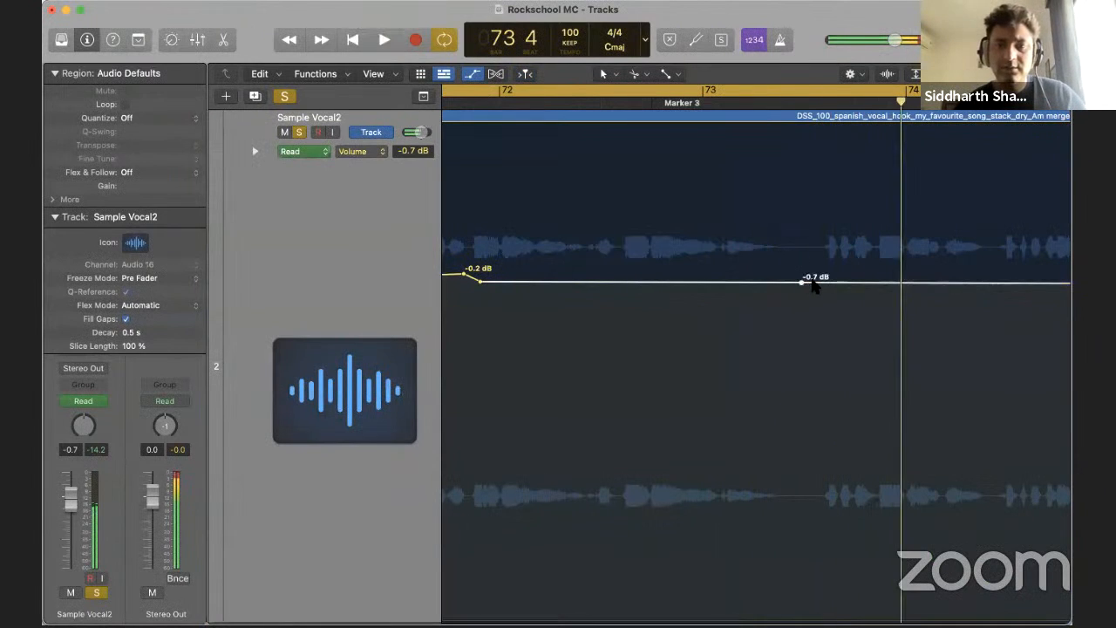
pyautogui.moveTo(812, 282); pyautogui.dragTo(815, 258)
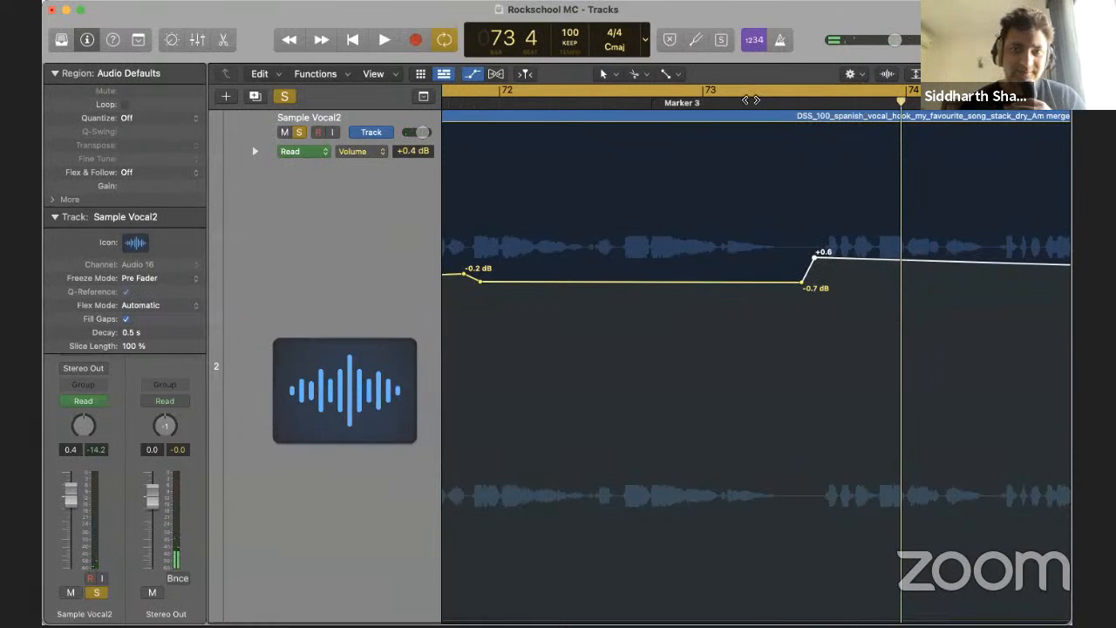
# Play the cycled section through to bar 75 with the mixer shown to check the boosted phrases, and stop
pyautogui.moveTo(754, 100); pyautogui.dragTo(492, 101)
pyautogui.press('space')
pyautogui.press('x')
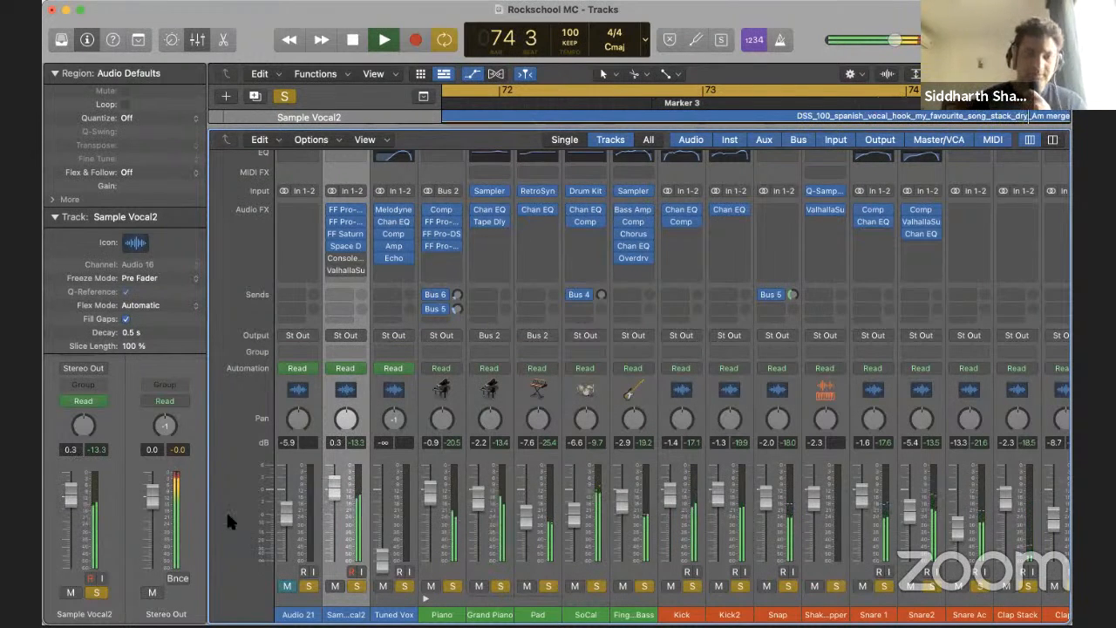
pyautogui.press('space')
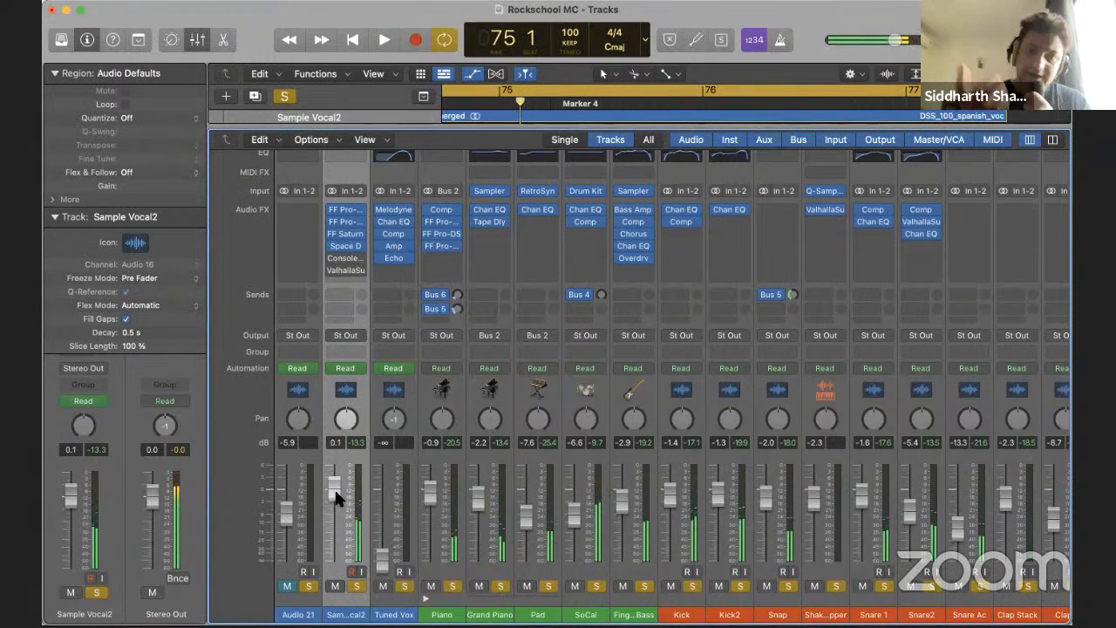
# Replace the Vintage Console EQ insert on Sample Vocal2 with a Stereo Delay
pyautogui.click(363, 259)
pyautogui.moveTo(432, 467)
pyautogui.moveTo(410, 405)
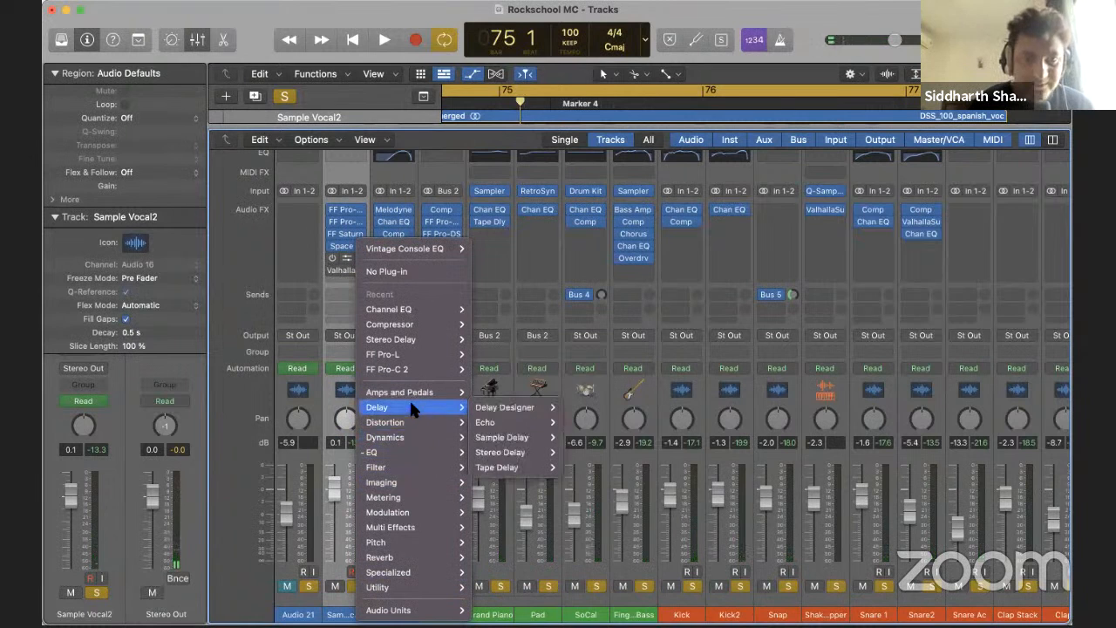
pyautogui.moveTo(515, 451)
pyautogui.click(593, 455)
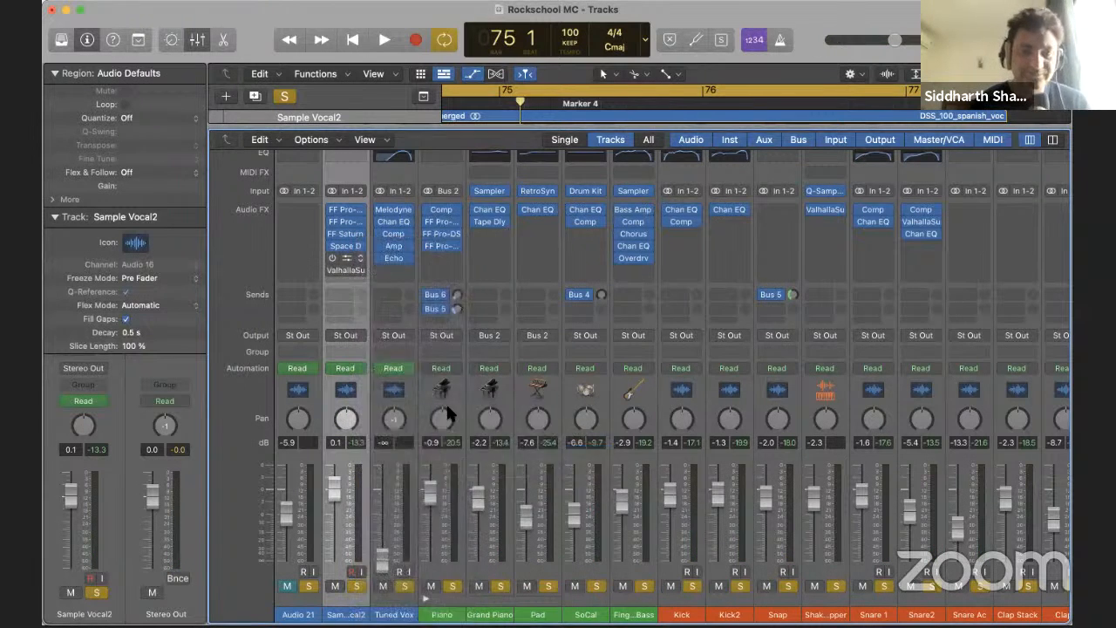
# Turn on Stereo Link in the Stereo Delay and lower both output mix levels to 27% while playing the section
pyautogui.press('space')
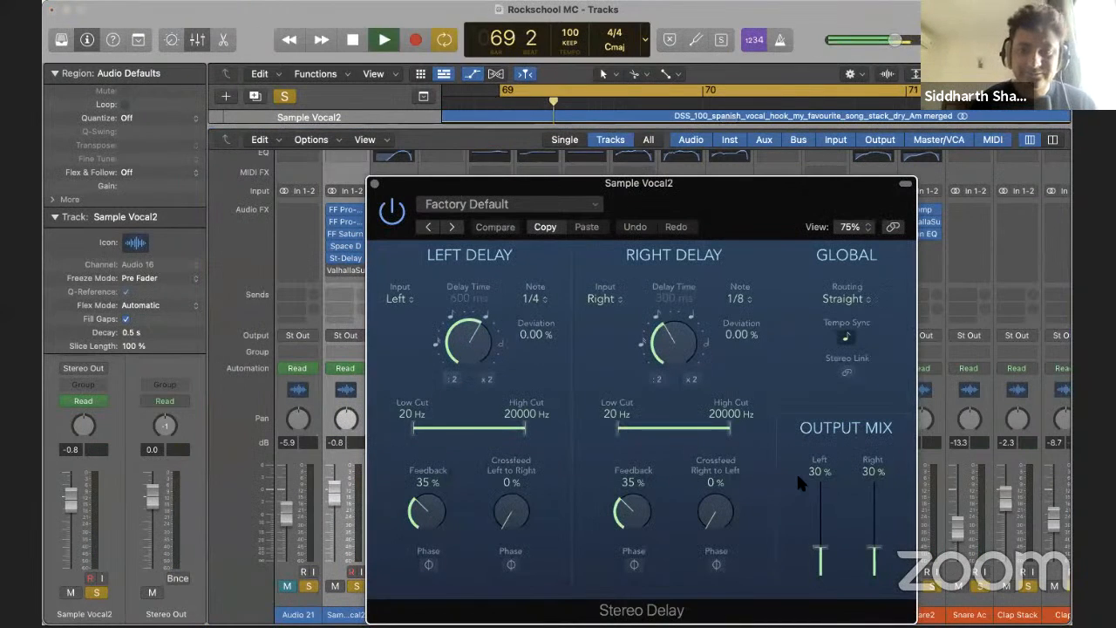
pyautogui.click(845, 372)
pyautogui.moveTo(876, 558); pyautogui.dragTo(879, 559)
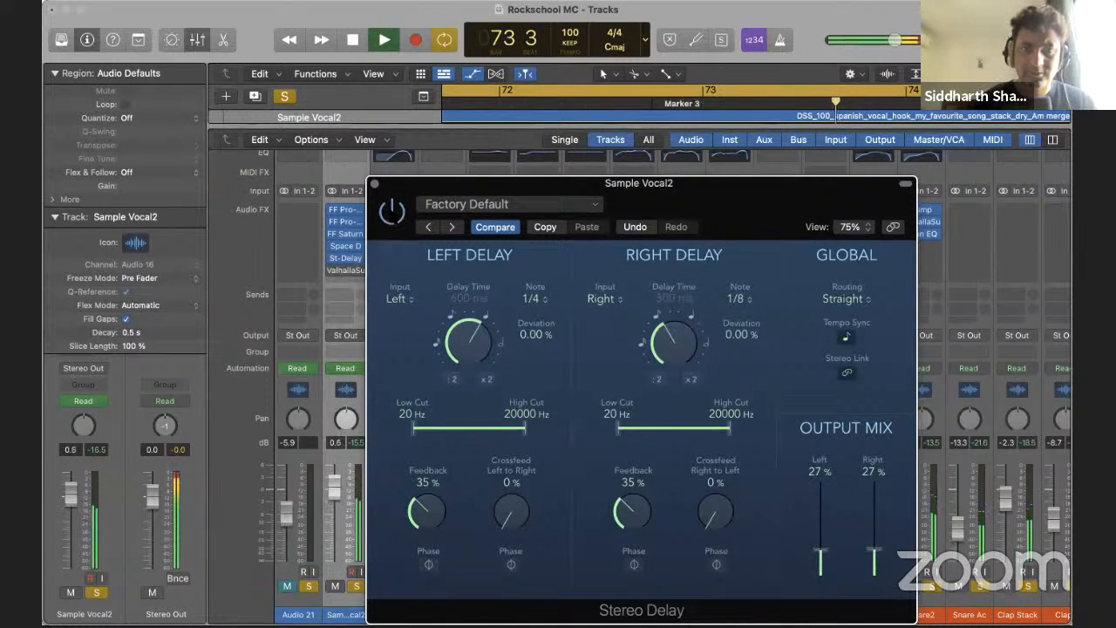
pyautogui.press('space')
# Try linked delay notes of 1/1 triplet left and 1/2 triplet right with a 38% output mix, and play the section briefly
pyautogui.click(732, 298)
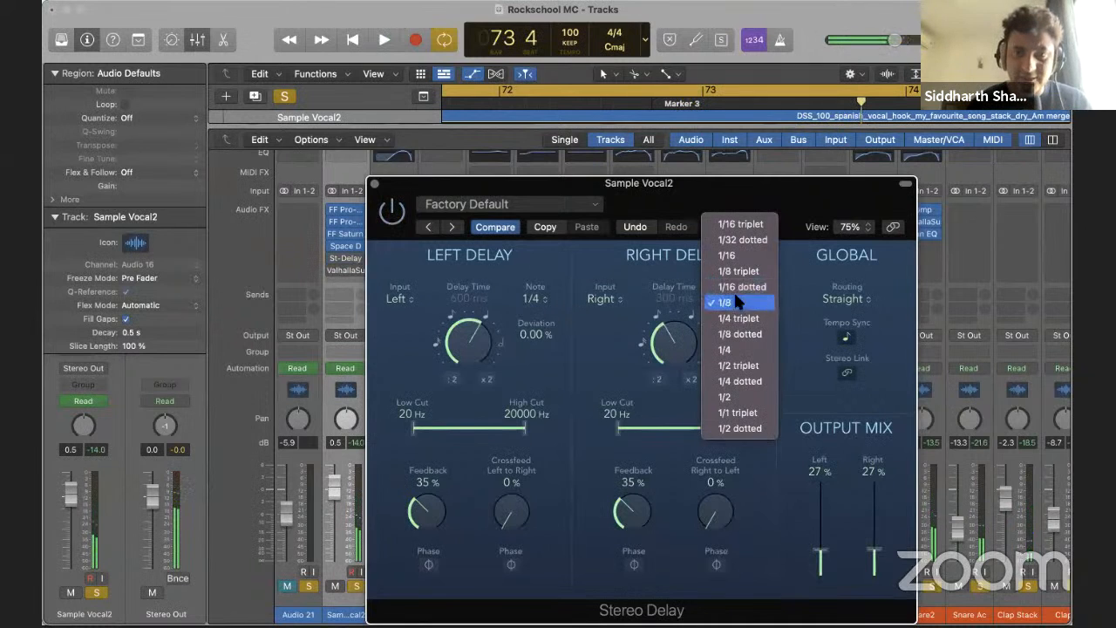
pyautogui.click(730, 345)
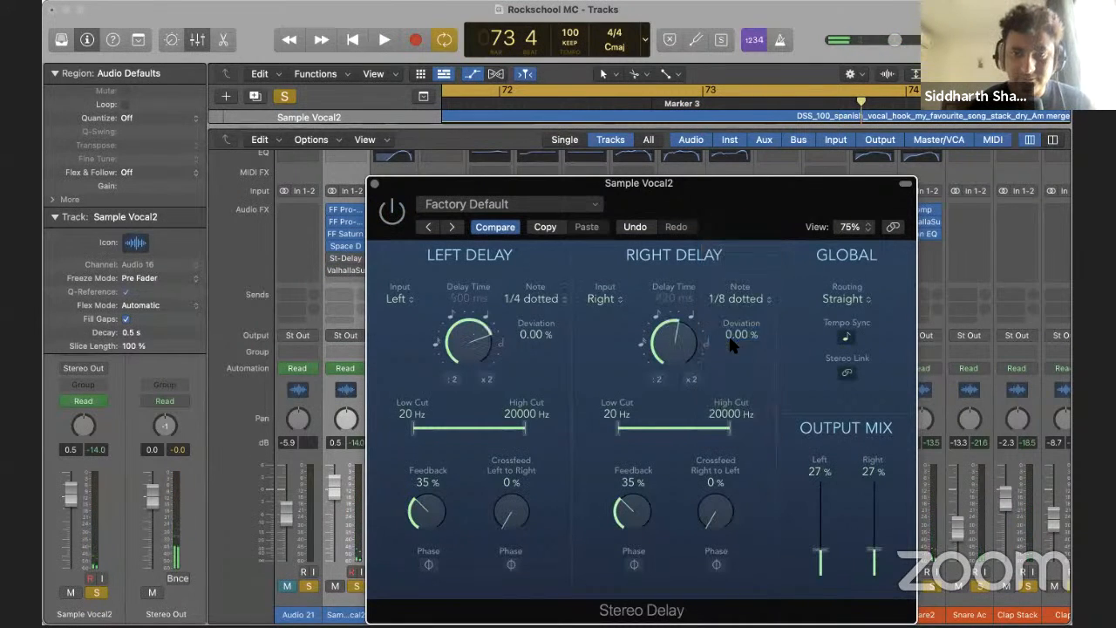
pyautogui.click(740, 310)
pyautogui.click(737, 331)
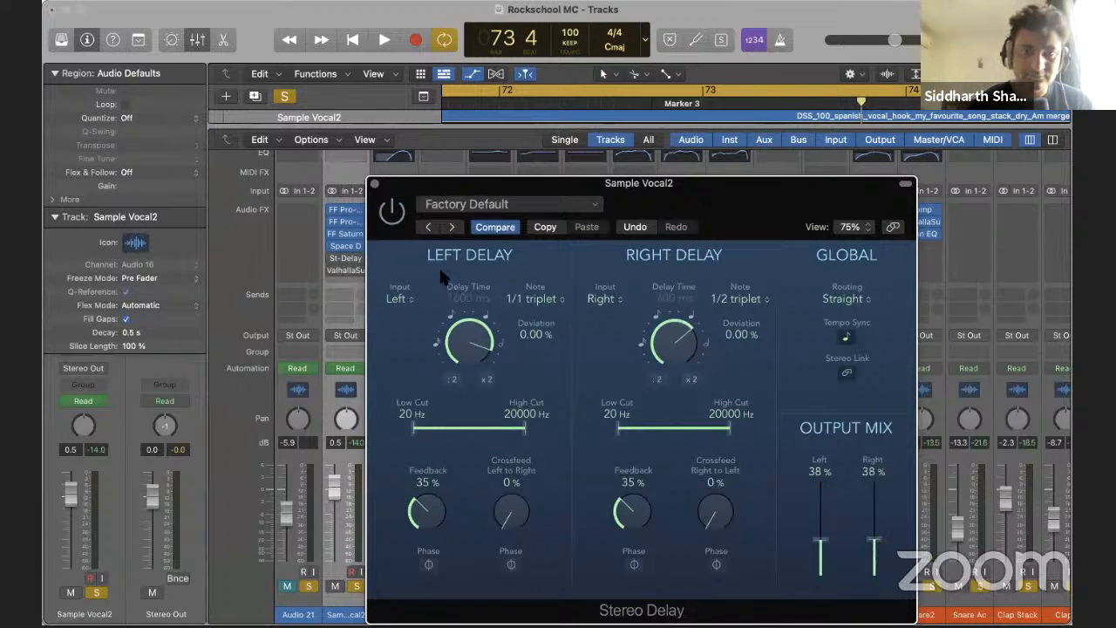
pyautogui.press('space')
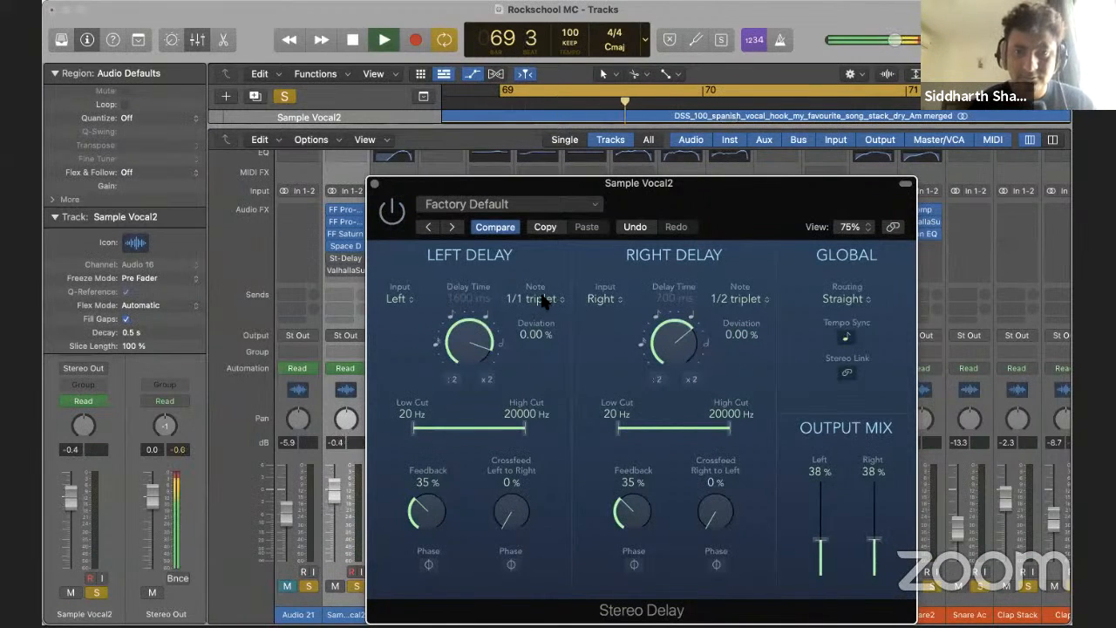
pyautogui.press('space')
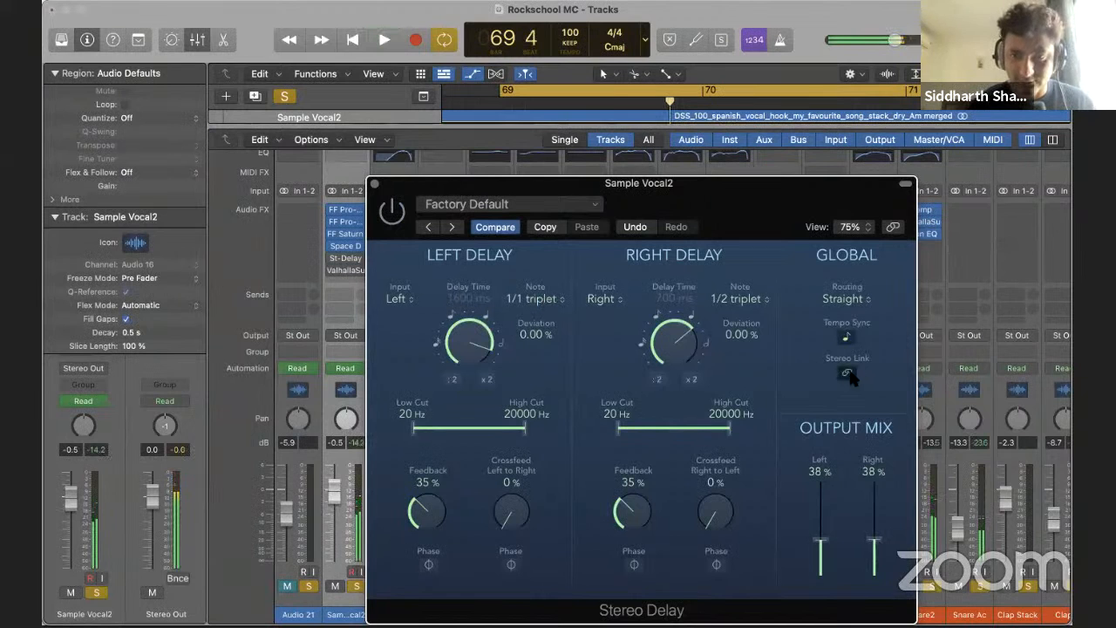
# Set both the left and right delay notes of the Stereo Delay to 1/4
pyautogui.click(546, 300)
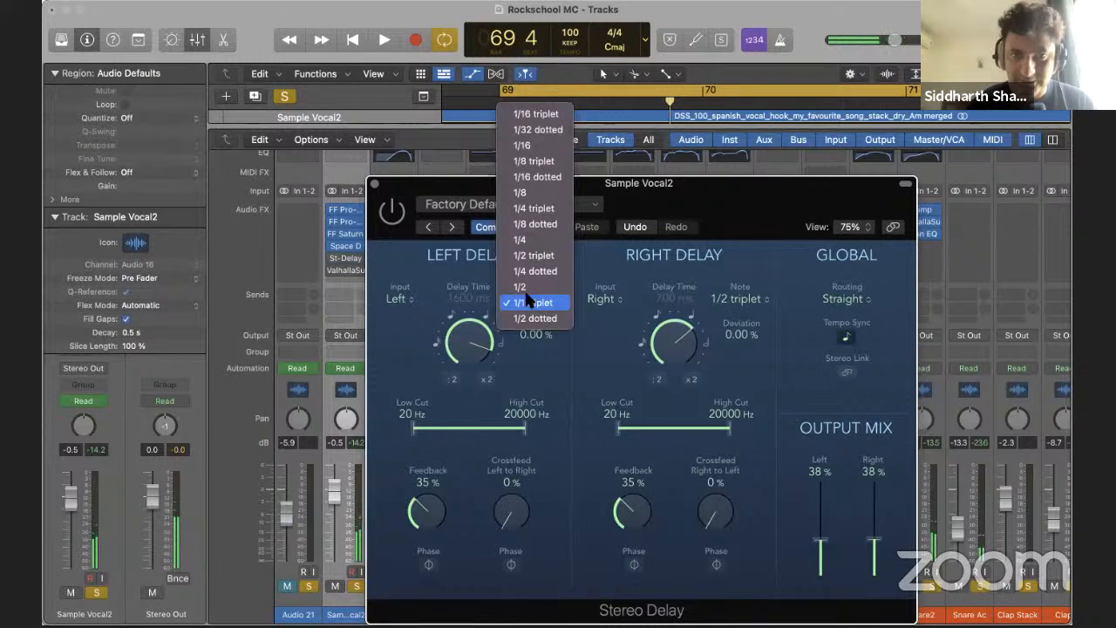
pyautogui.click(522, 239)
pyautogui.click(740, 299)
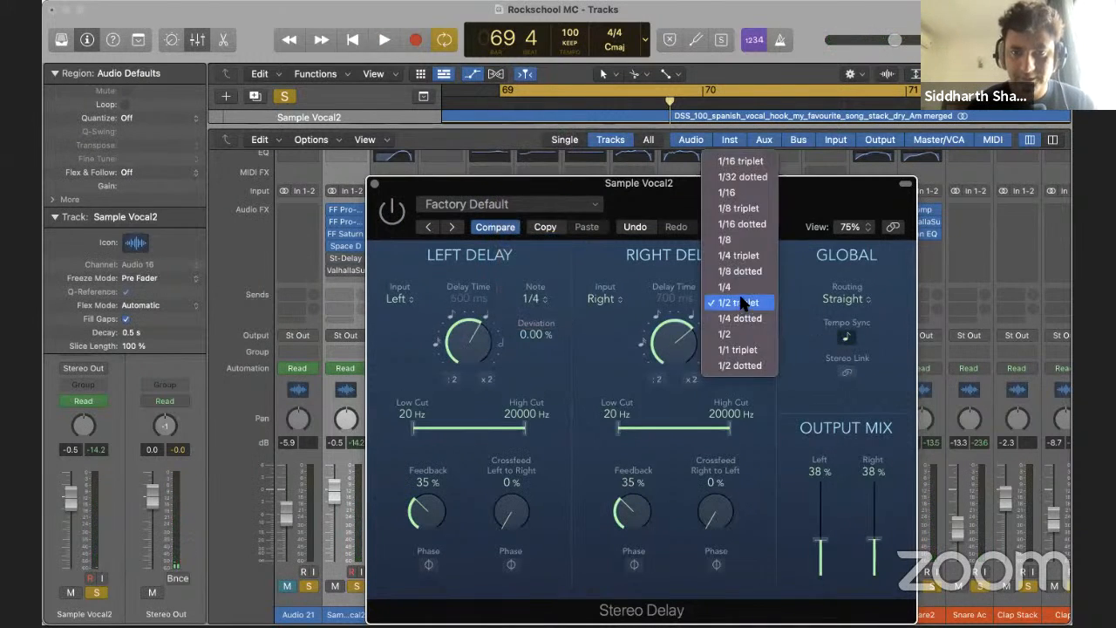
pyautogui.click(750, 277)
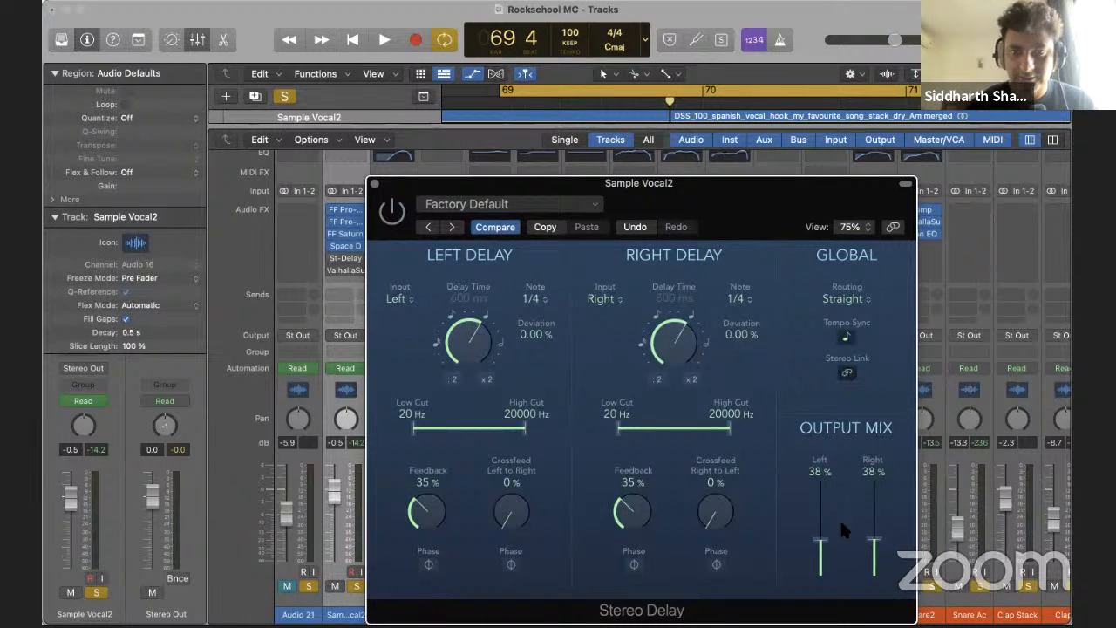
# During playback, set the delay's output mix to 36%, low cut to 81 Hz and high cut to 3500 Hz on both sides, and close the plug-in
pyautogui.press('space')
pyautogui.moveTo(875, 540)
pyautogui.mouseDown()
pyautogui.moveTo(874, 521)
pyautogui.moveTo(875, 541)
pyautogui.mouseUp()
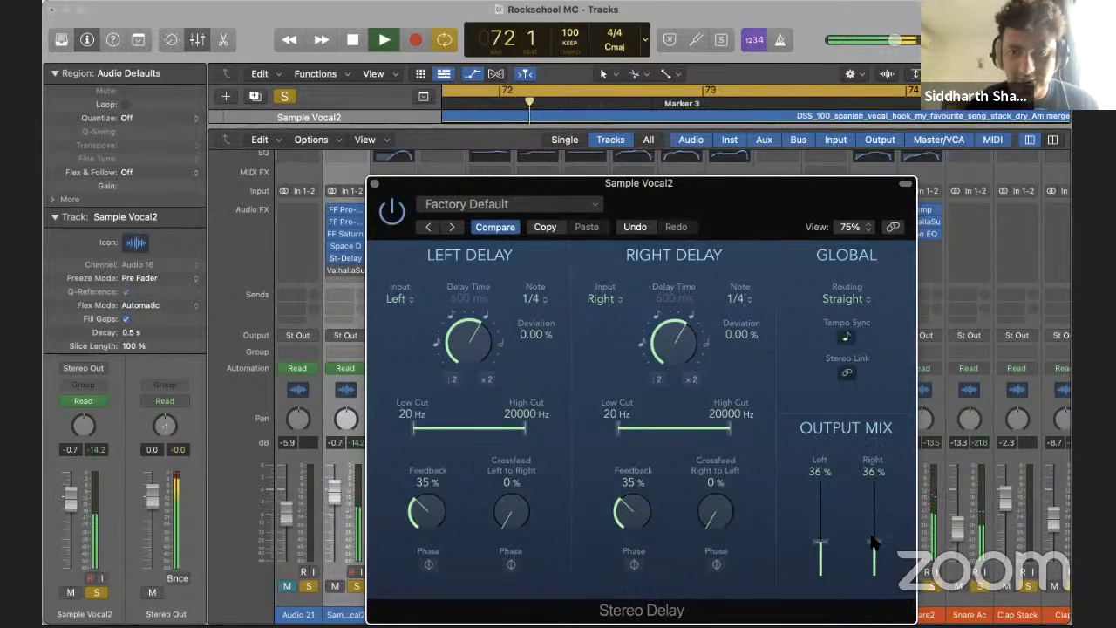
pyautogui.moveTo(626, 427); pyautogui.dragTo(641, 428)
pyautogui.moveTo(730, 428); pyautogui.dragTo(704, 431)
pyautogui.press('space')
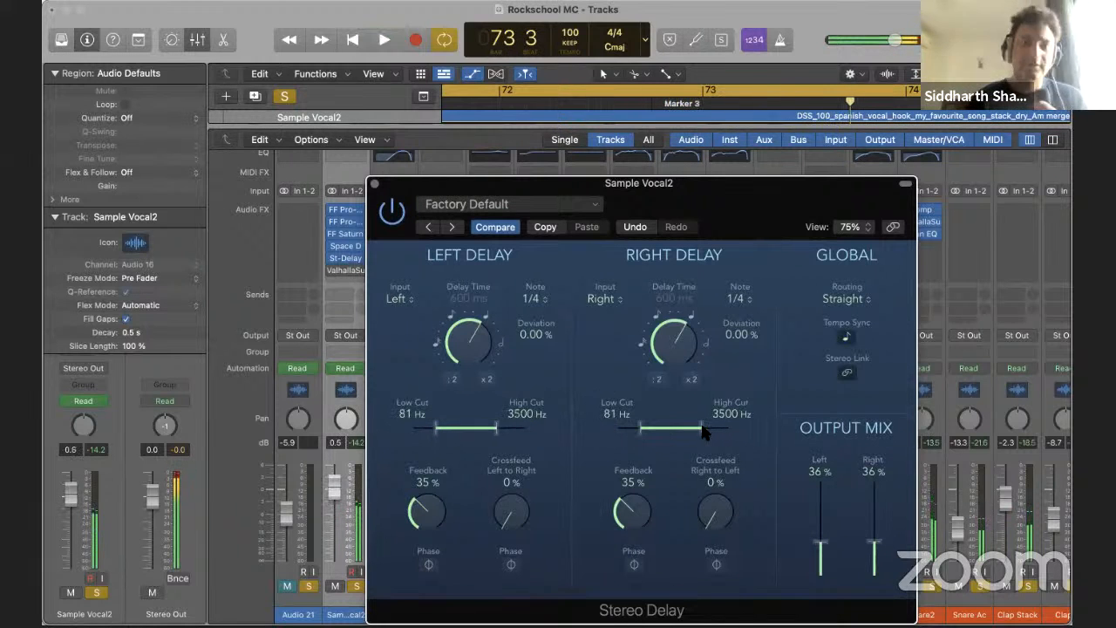
pyautogui.click(375, 184)
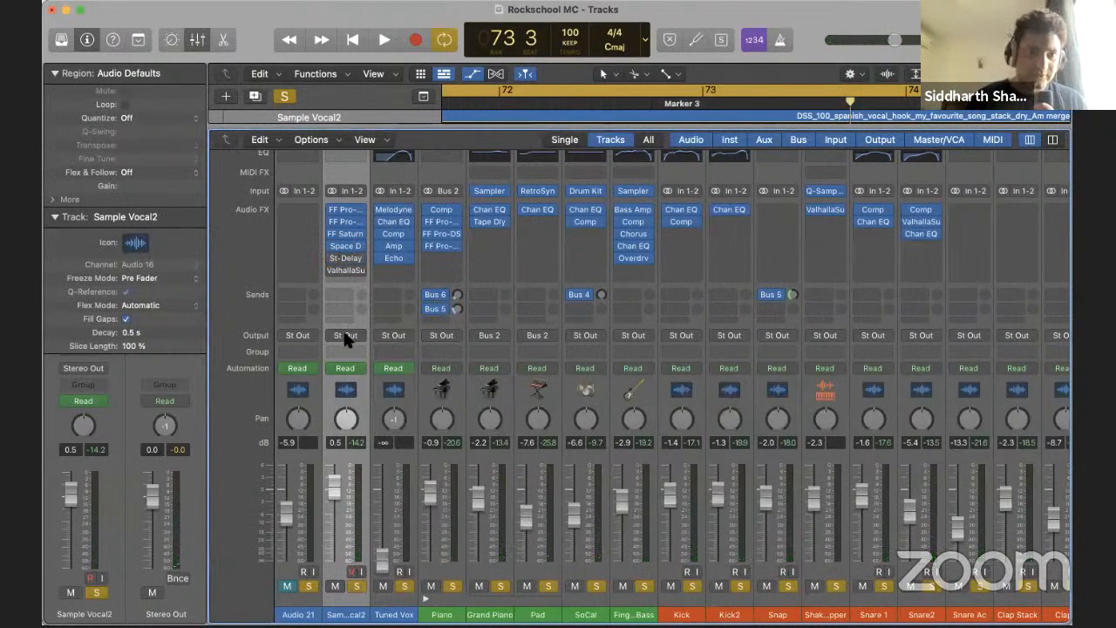
# Set Sample Vocal2's automation mode to Latch and play the cycled section through to bar 74
pyautogui.click(346, 369)
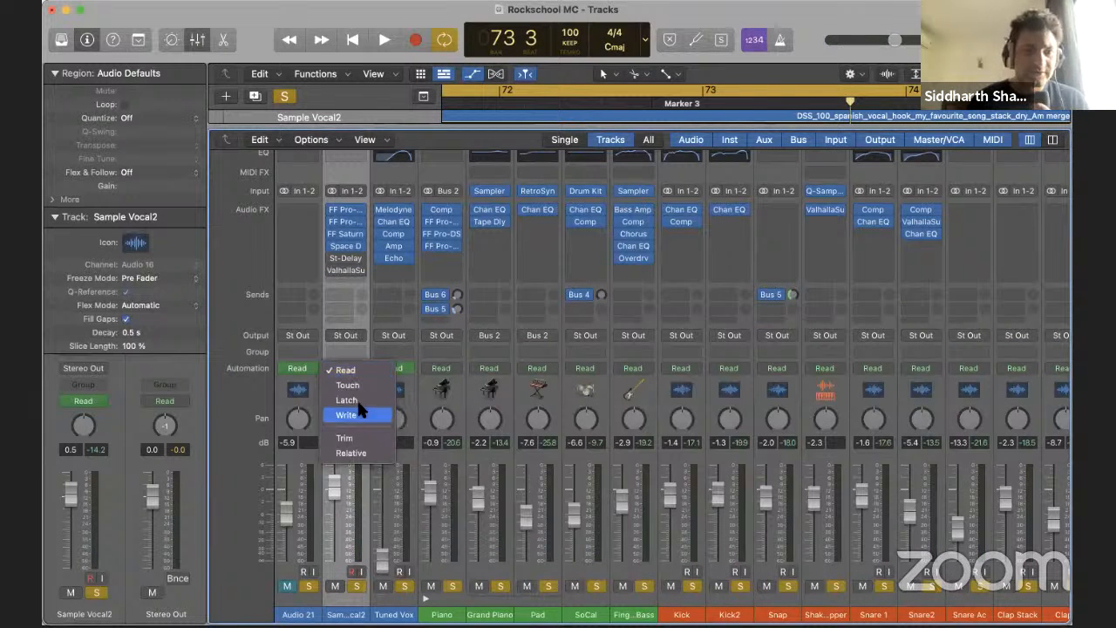
pyautogui.click(357, 397)
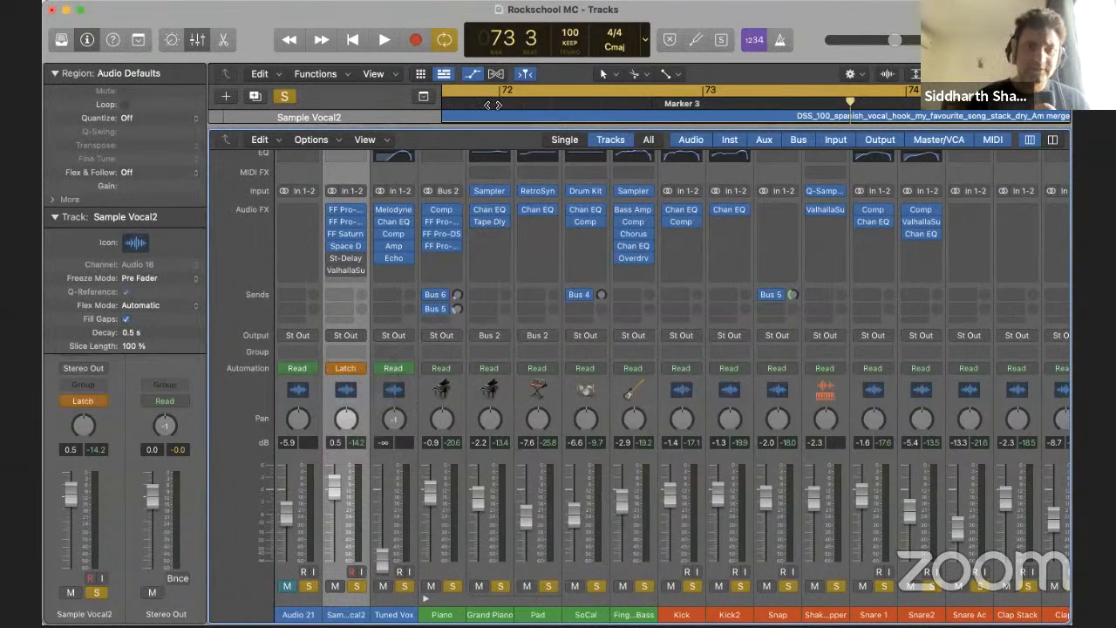
pyautogui.press('space')
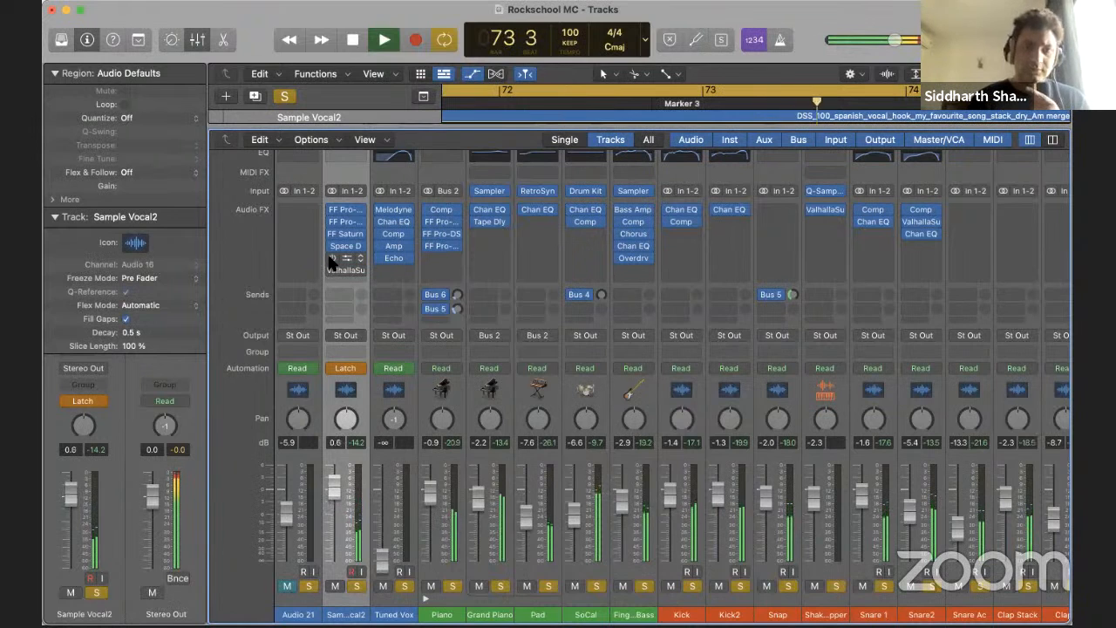
pyautogui.press('space')
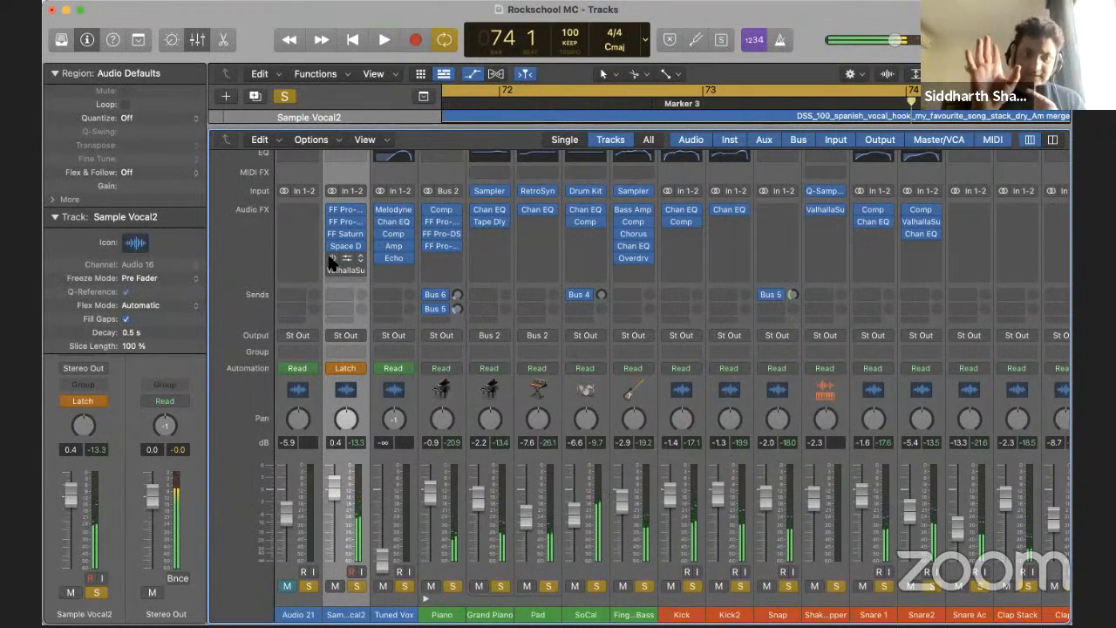
# Return Sample Vocal2's automation mode to Read, play the section again to about bar 73, and open its Stereo Delay
pyautogui.click(346, 368)
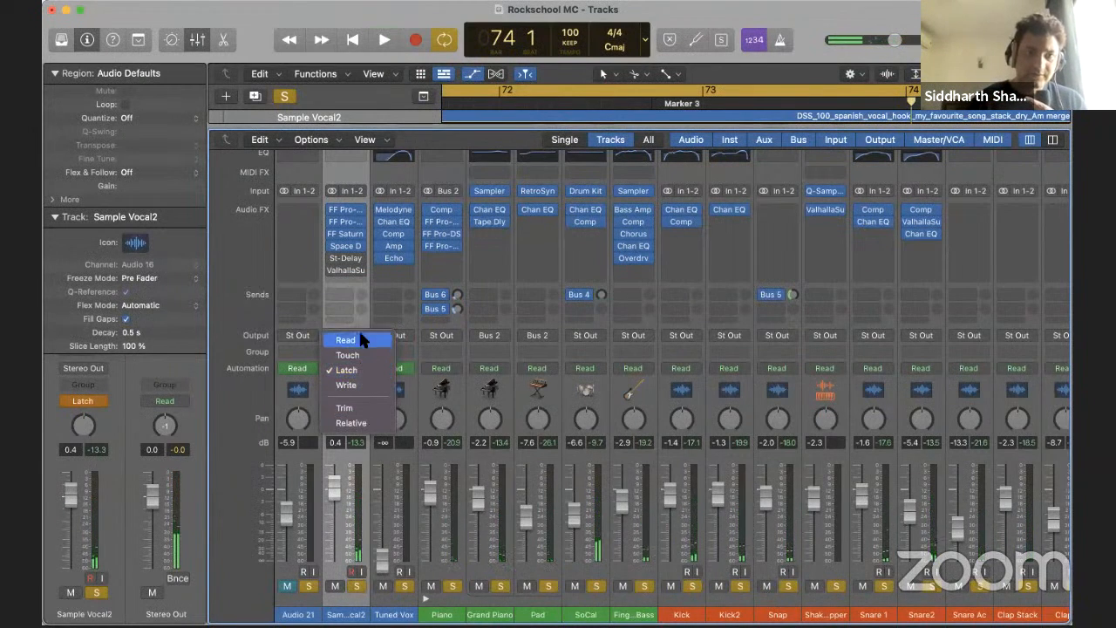
pyautogui.click(360, 339)
pyautogui.press('space')
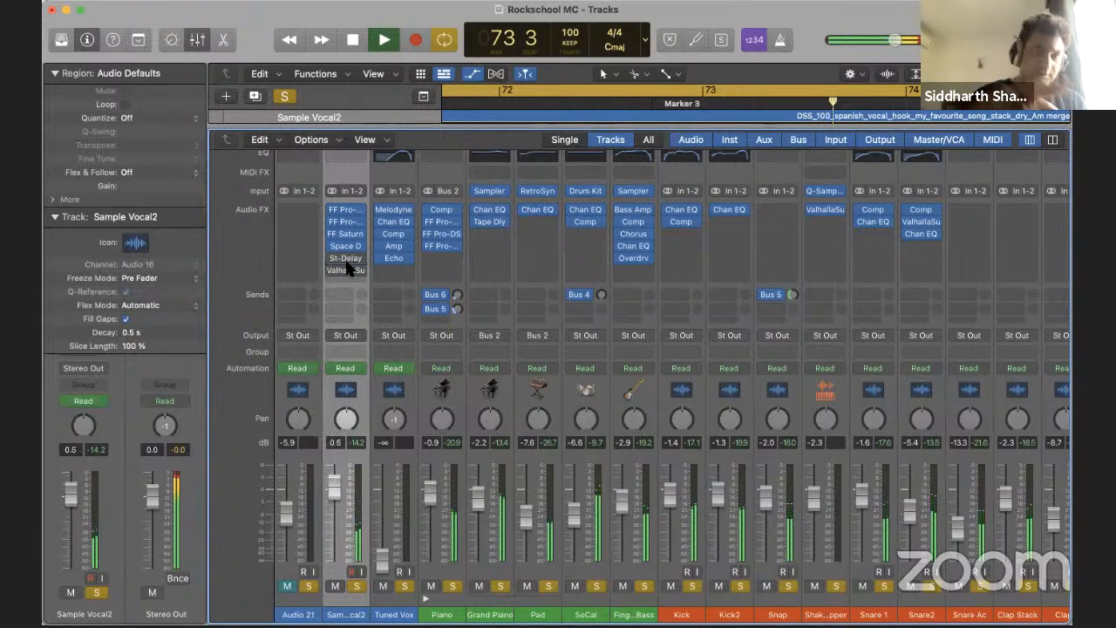
pyautogui.press('space')
pyautogui.click(347, 258)
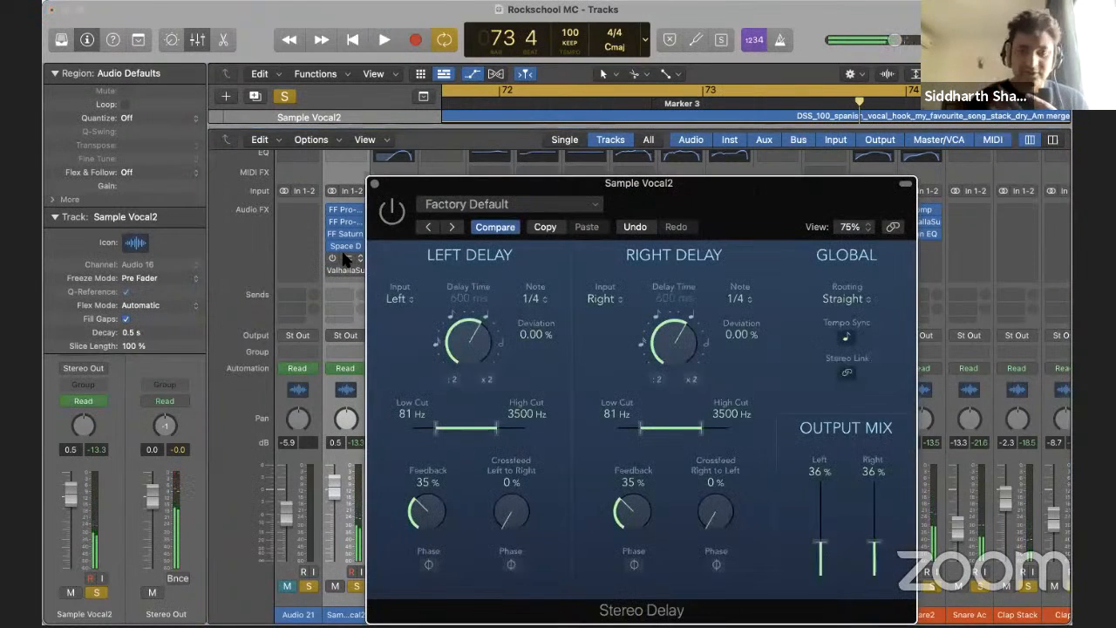
# Raise the Stereo Delay's output mix to 58% on both sides, play the section, and close the plug-in
pyautogui.moveTo(876, 544); pyautogui.dragTo(874, 522)
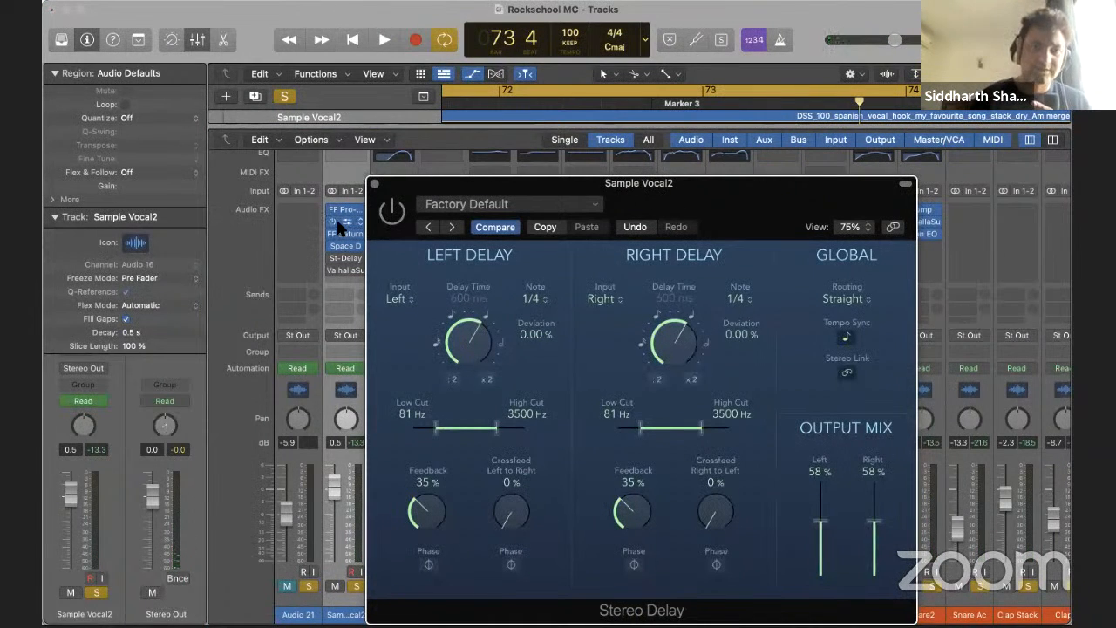
pyautogui.press('space')
pyautogui.click(374, 183)
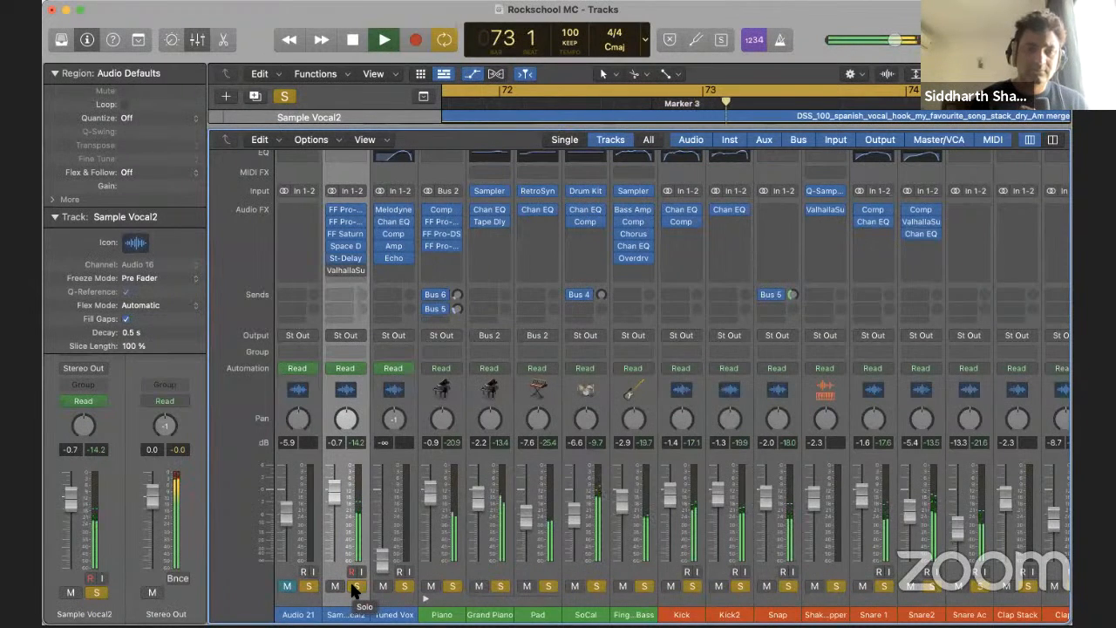
# Solo Sample Vocal2, replay the section from its start, and check the delay's bypass automation lane and plug-in settings
pyautogui.press('space')
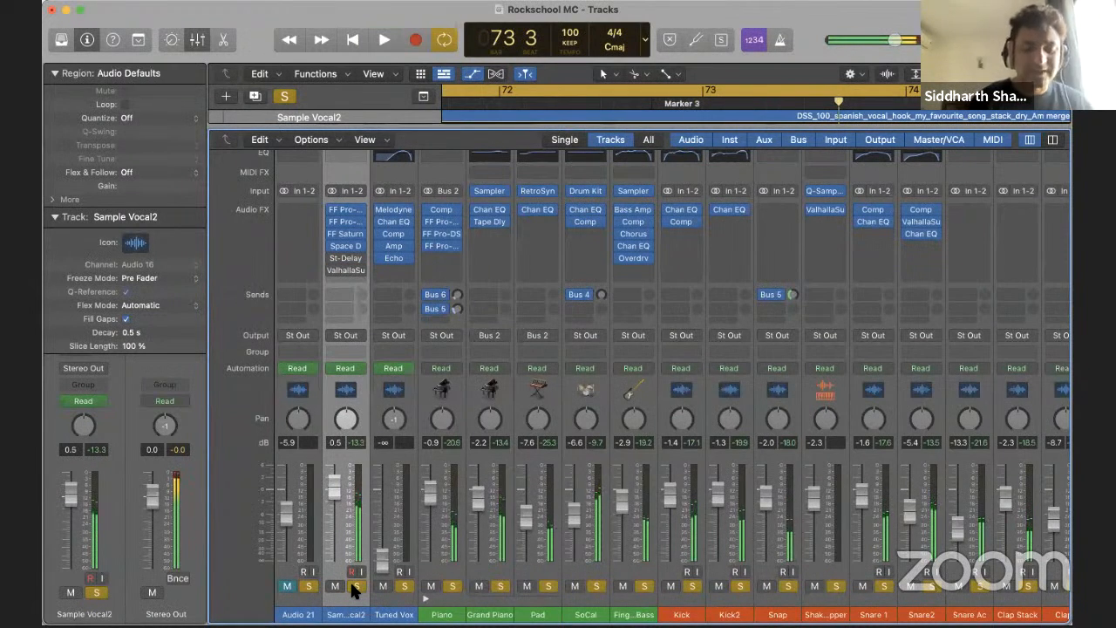
pyautogui.click(355, 586)
pyautogui.press('space')
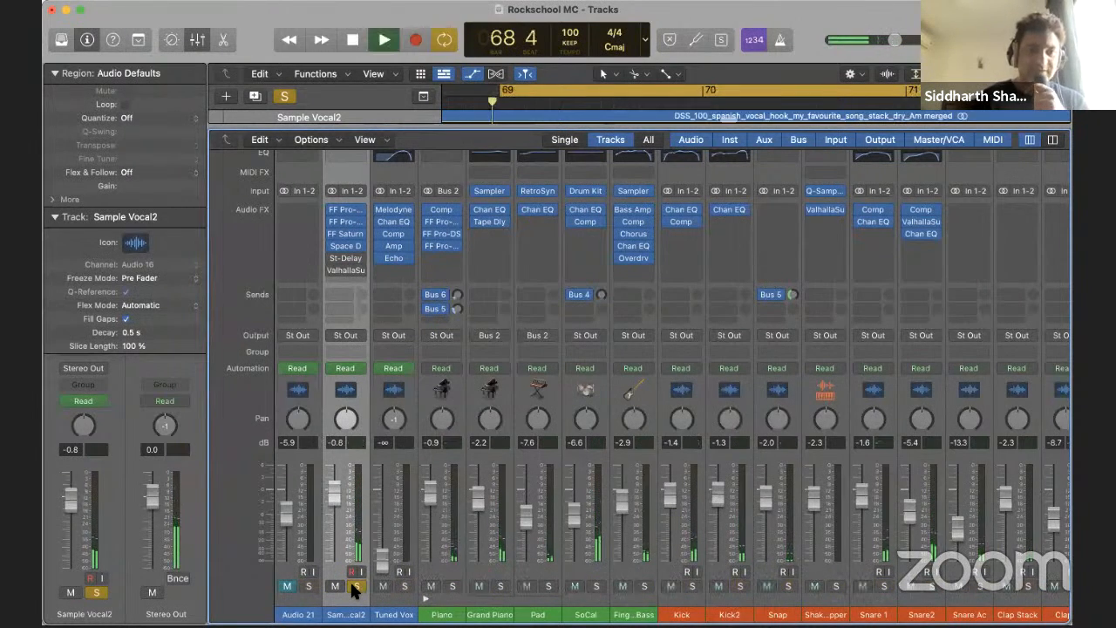
pyautogui.press('x')
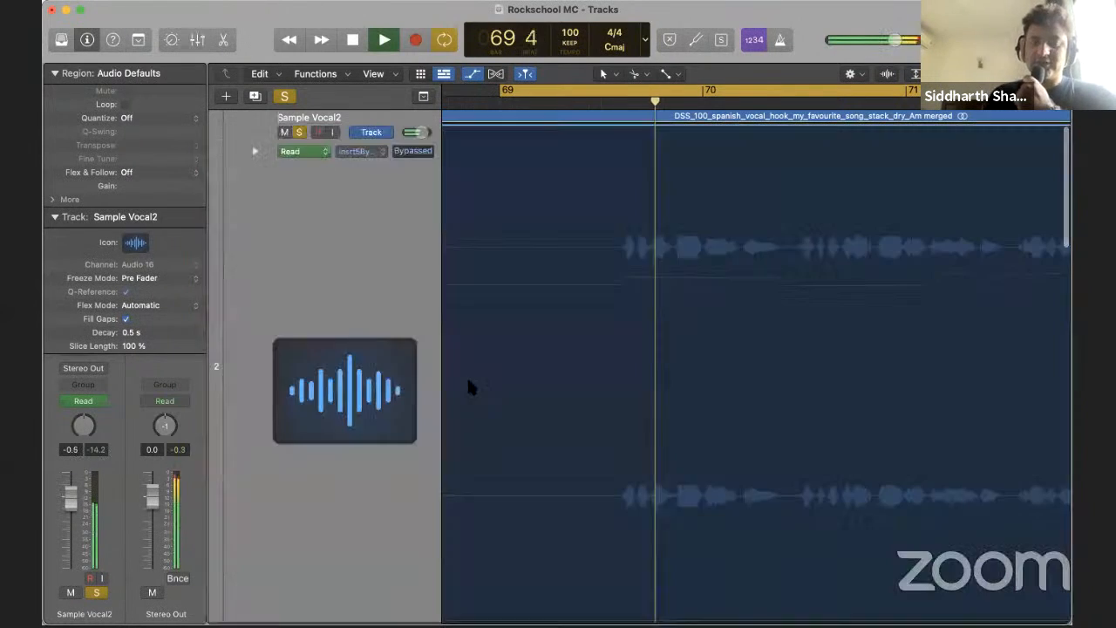
pyautogui.press('x')
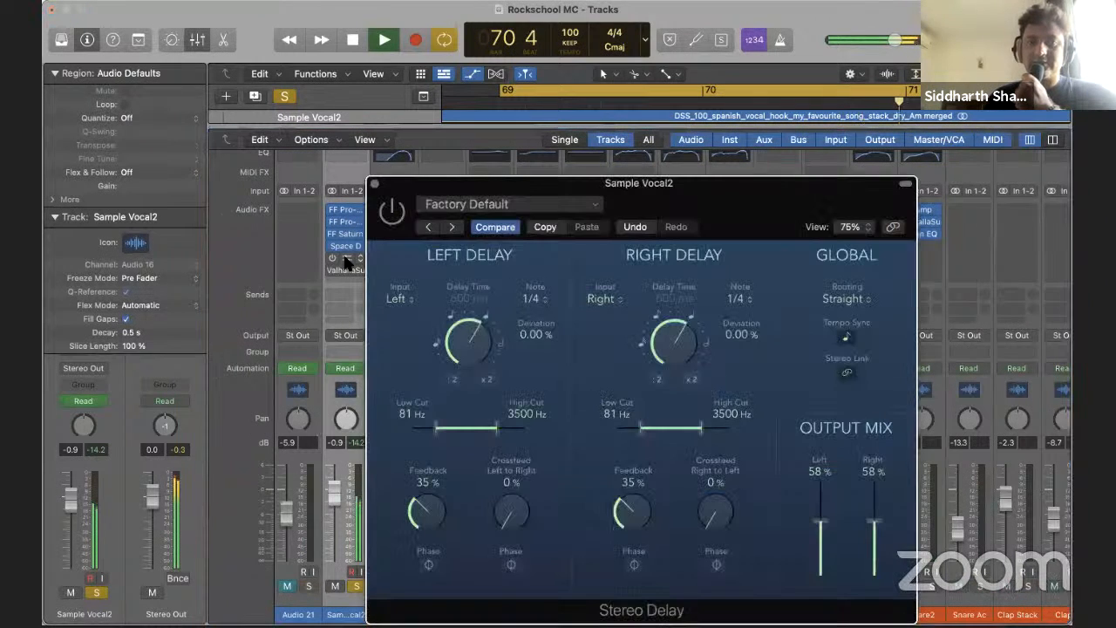
pyautogui.click(345, 258)
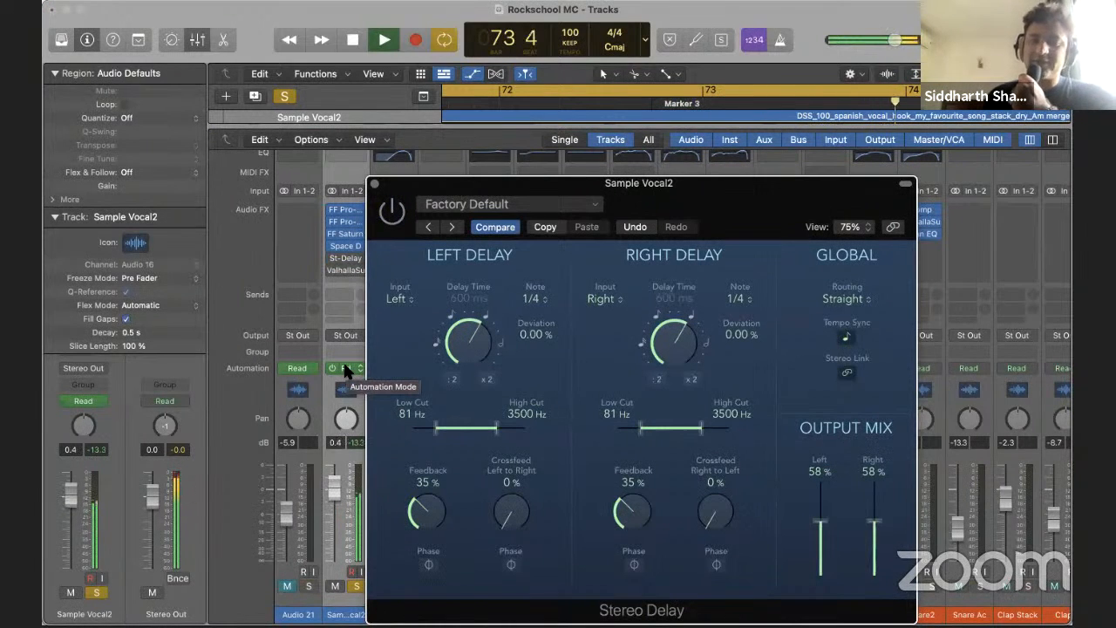
pyautogui.click(374, 184)
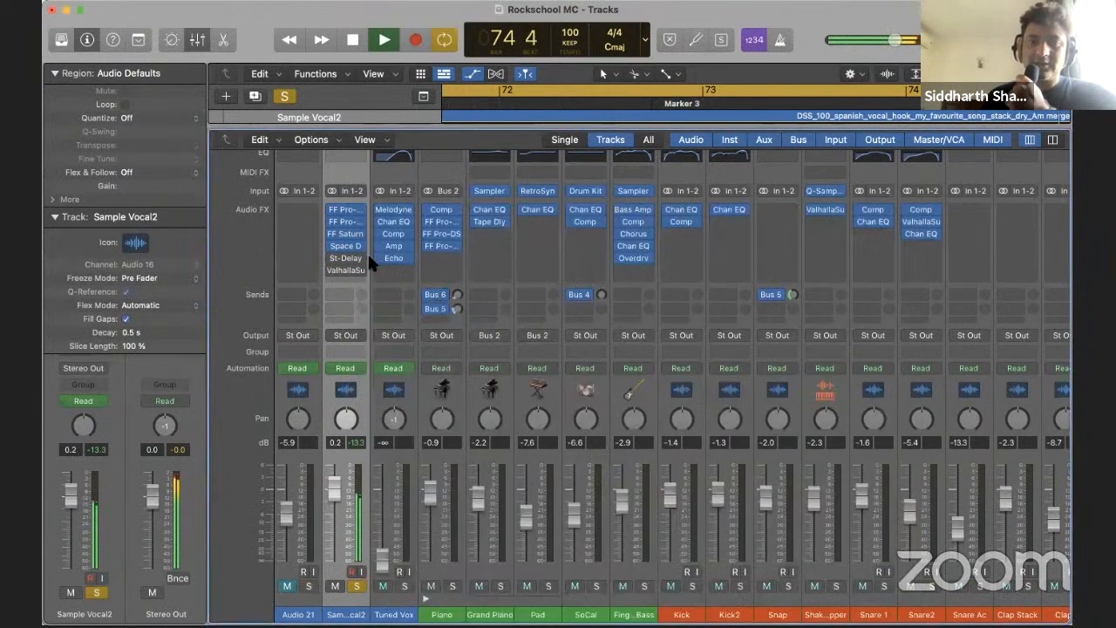
# Remove the Stereo Delay from Sample Vocal2, insert an Echo in its slot, and play the section from bar 69
pyautogui.click(365, 252)
pyautogui.click(375, 266)
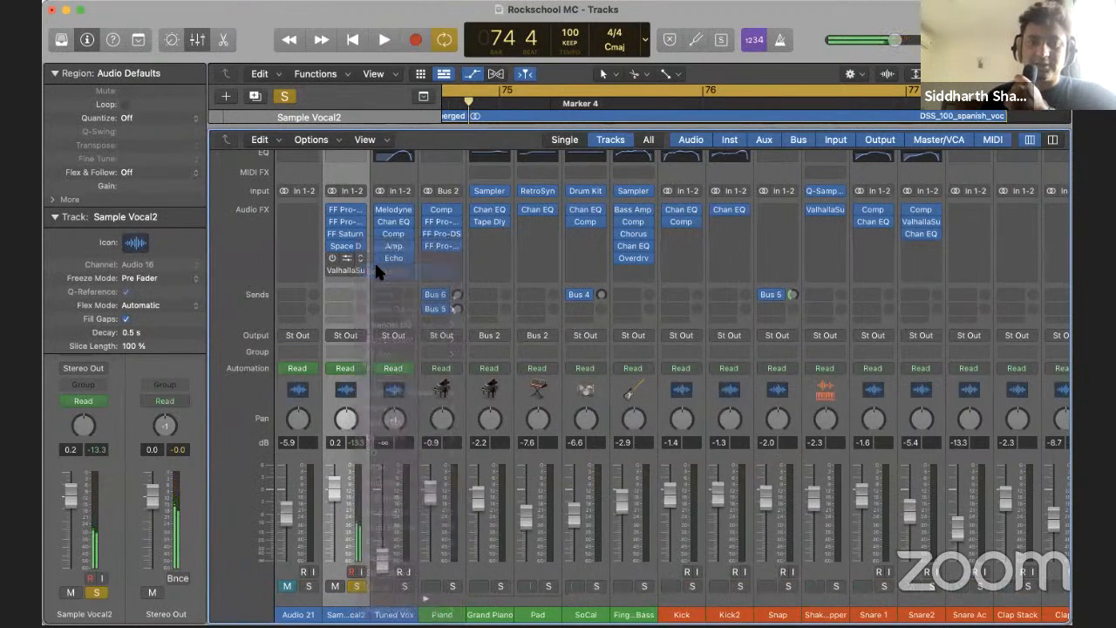
pyautogui.click(353, 257)
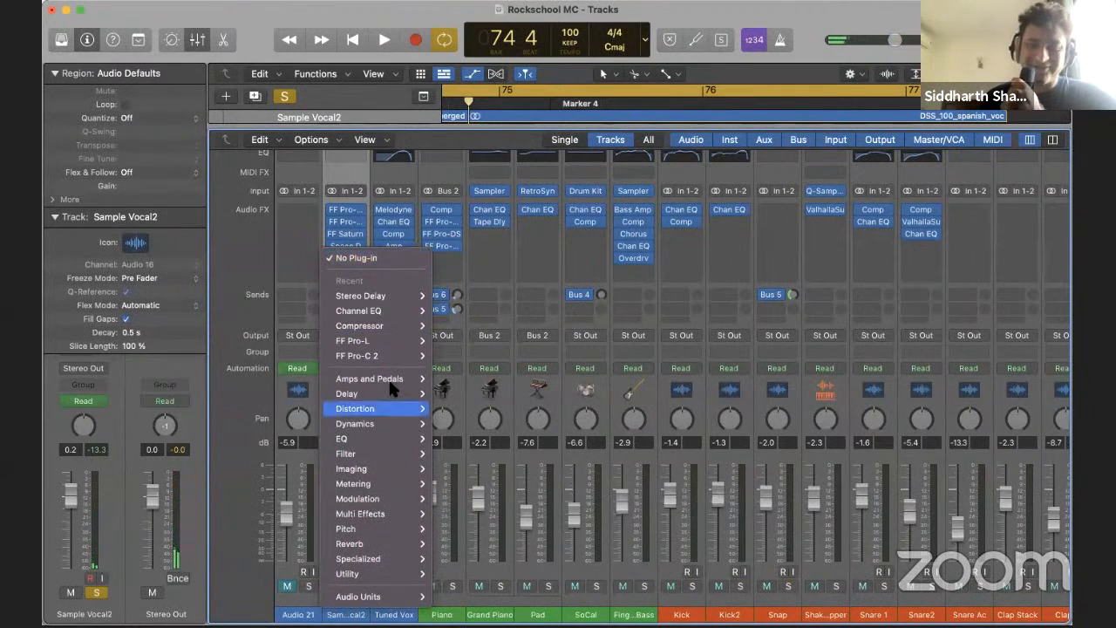
pyautogui.moveTo(381, 392)
pyautogui.moveTo(453, 408)
pyautogui.click(554, 409)
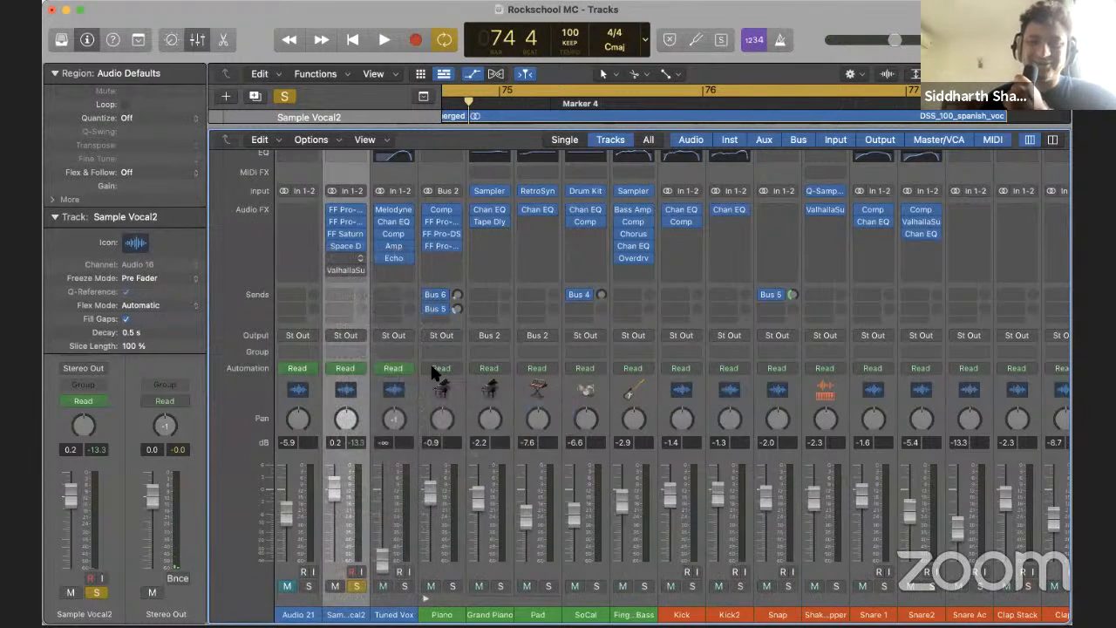
pyautogui.press('space')
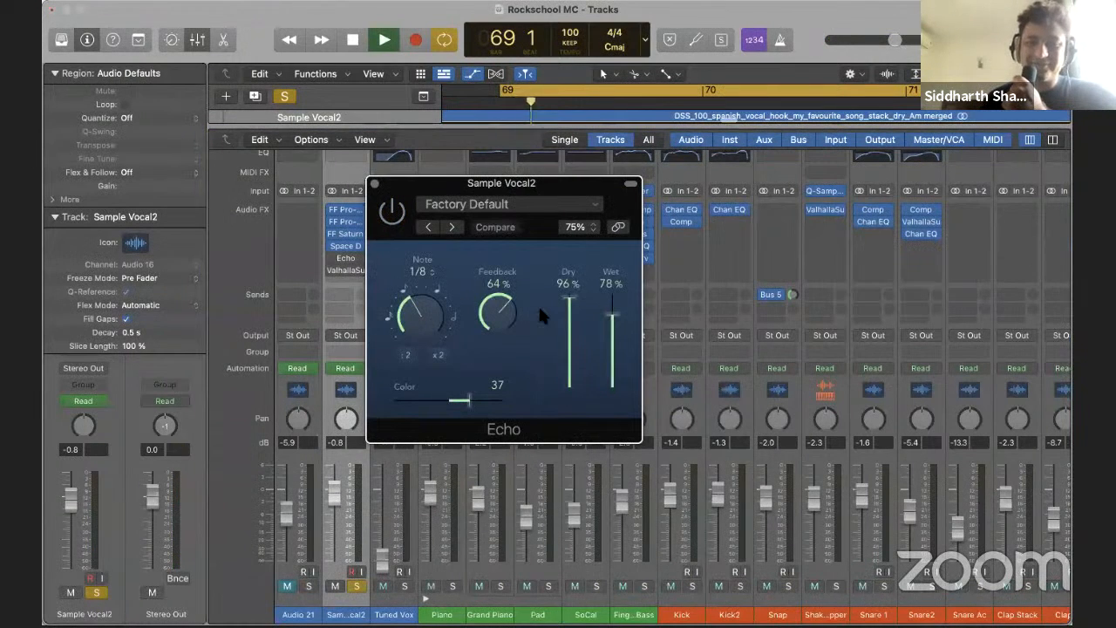
# During playback, enable the Echo on Sample Vocal2, lower its wet level to 29%, bypass it, and close the plug-in
pyautogui.click(334, 259)
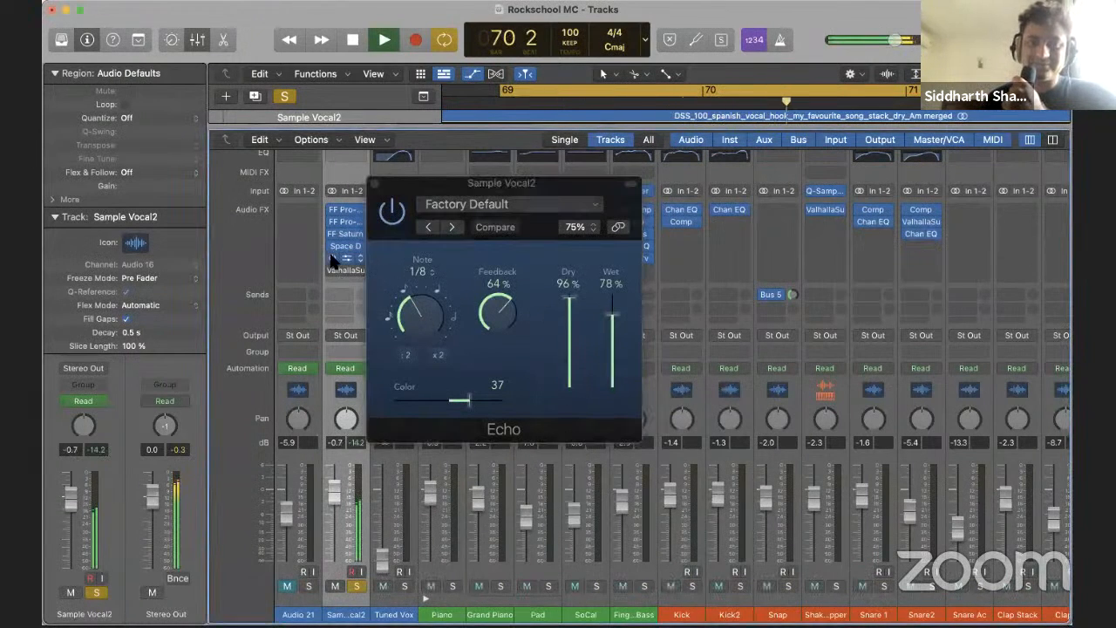
pyautogui.moveTo(612, 316); pyautogui.dragTo(613, 365)
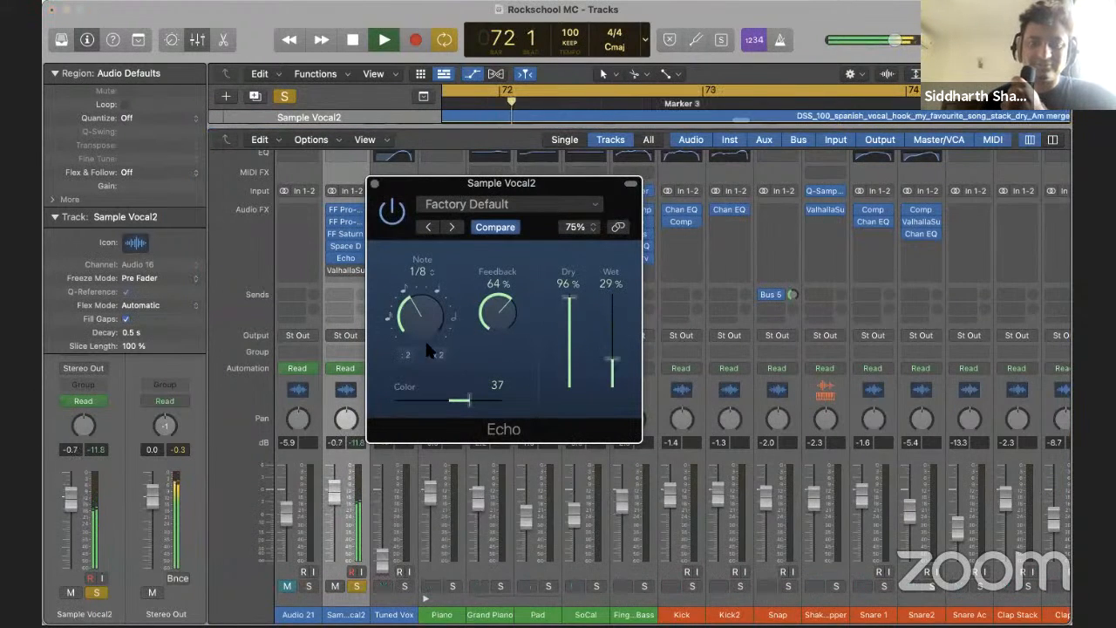
pyautogui.click(332, 258)
pyautogui.click(375, 184)
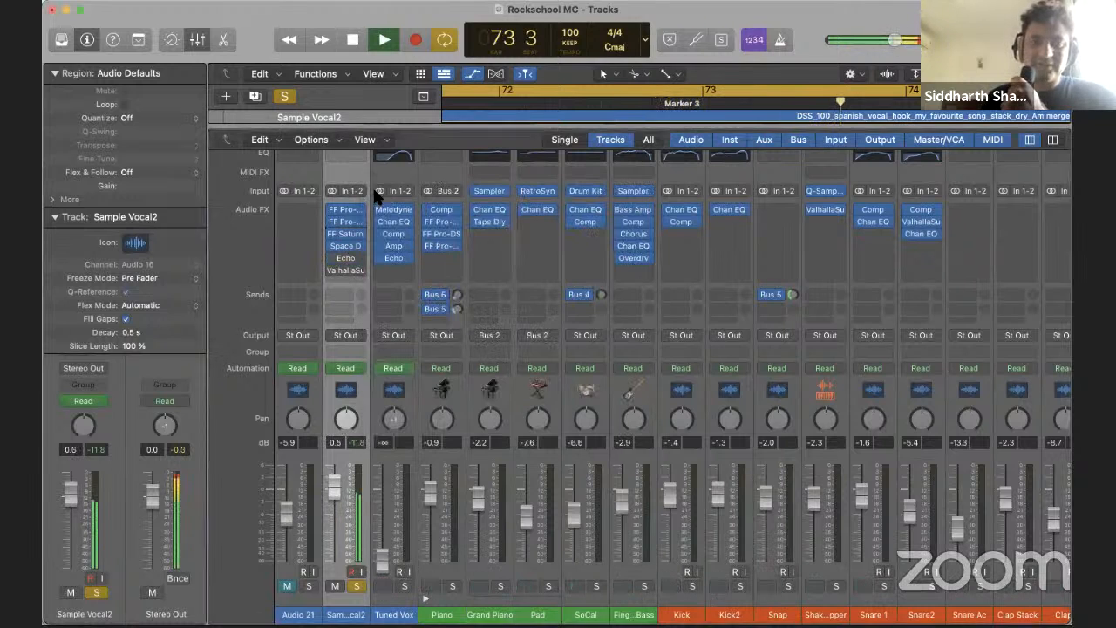
# Set Sample Vocal2's automation mode to Latch, play from bar 69, and return the mode to Read
pyautogui.press('space')
pyautogui.click(346, 367)
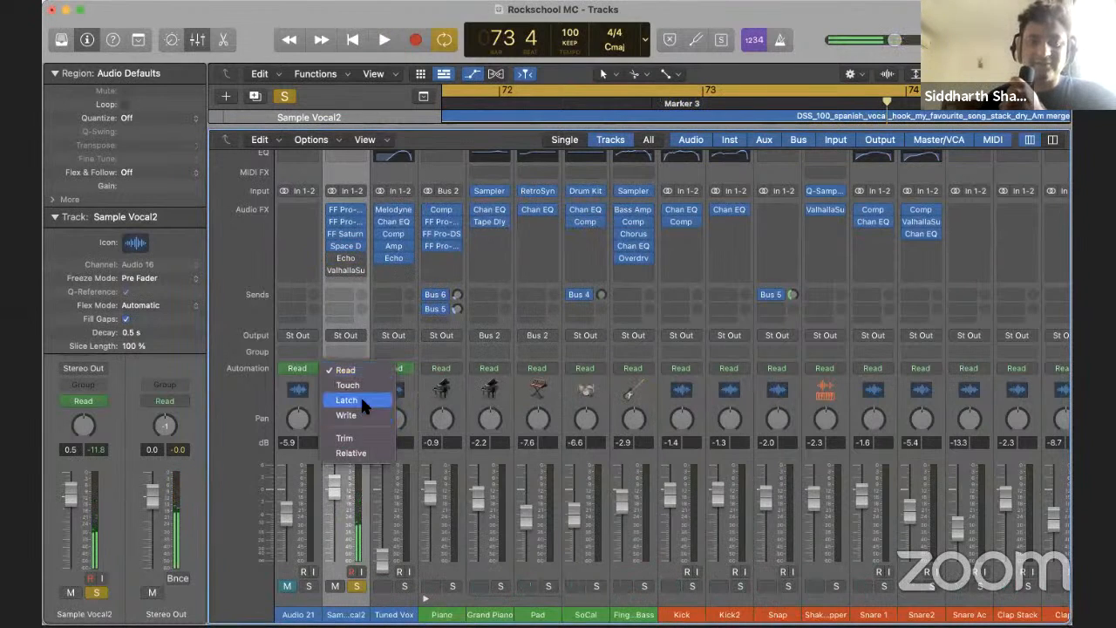
pyautogui.click(359, 401)
pyautogui.press('space')
pyautogui.moveTo(332, 259)
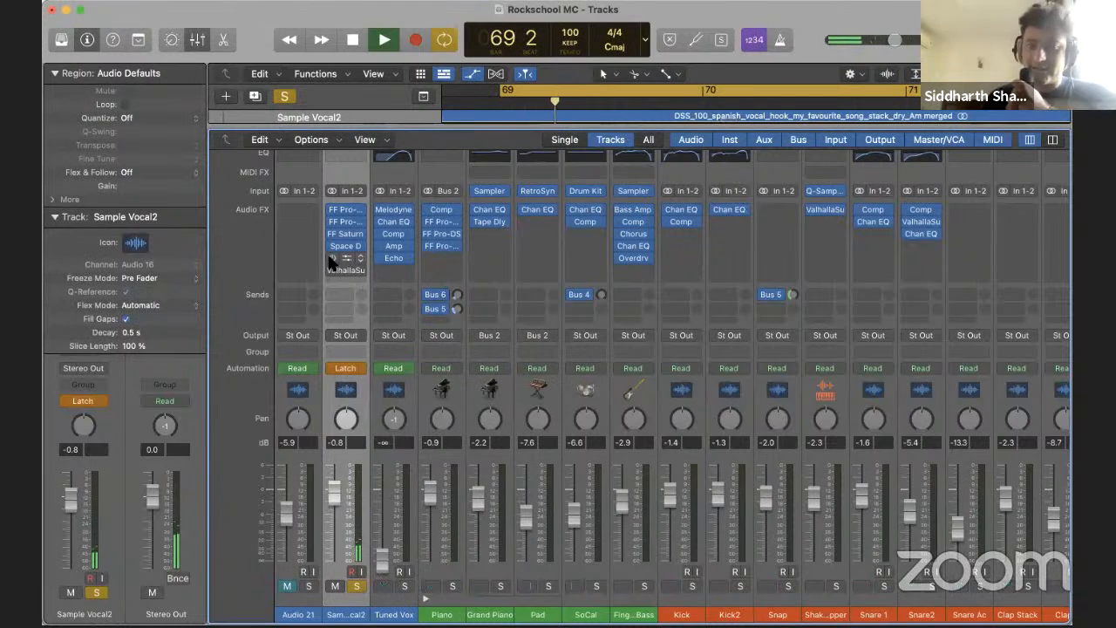
pyautogui.click(349, 368)
pyautogui.click(353, 332)
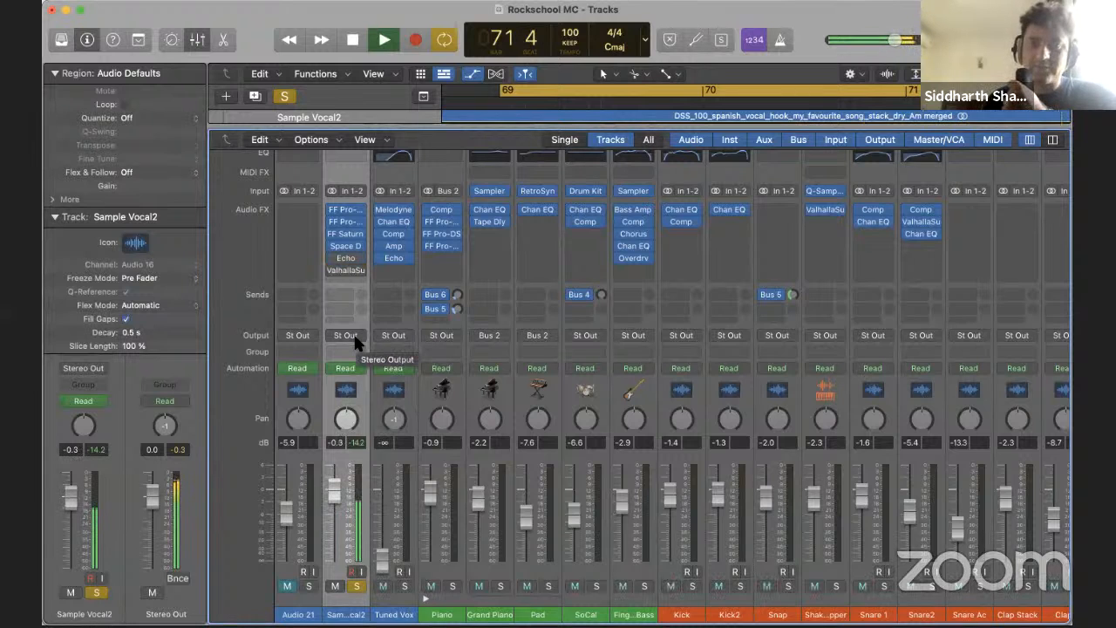
# Unsolo Sample Vocal2 during playback, set its automation mode to Latch, and play on to bar 78 before returning to bar 69
pyautogui.click(356, 586)
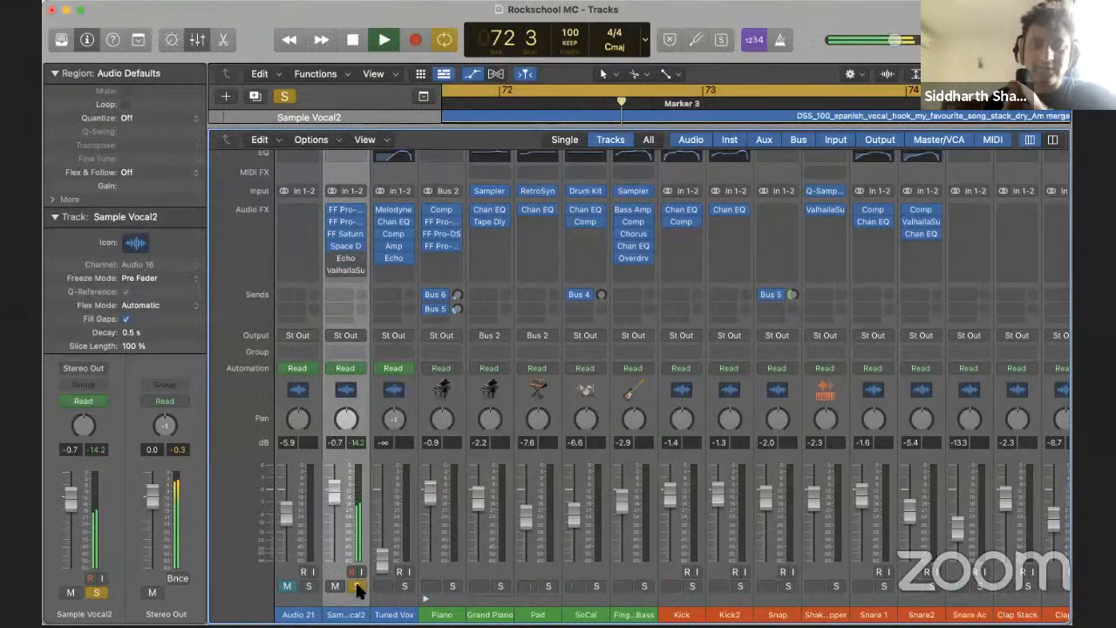
pyautogui.click(356, 586)
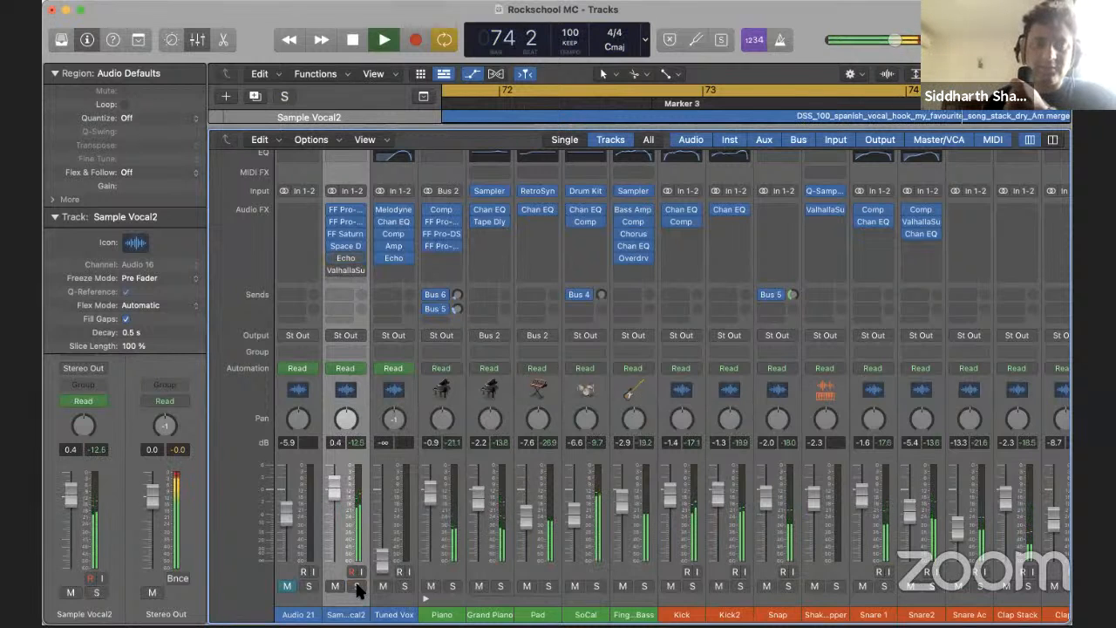
pyautogui.click(345, 367)
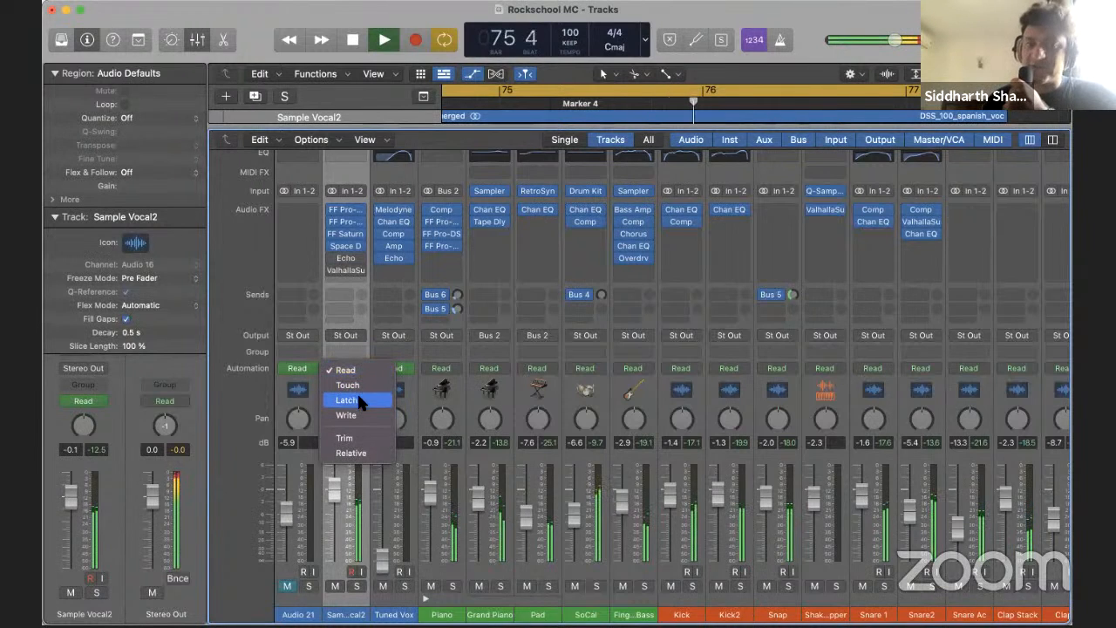
pyautogui.click(356, 399)
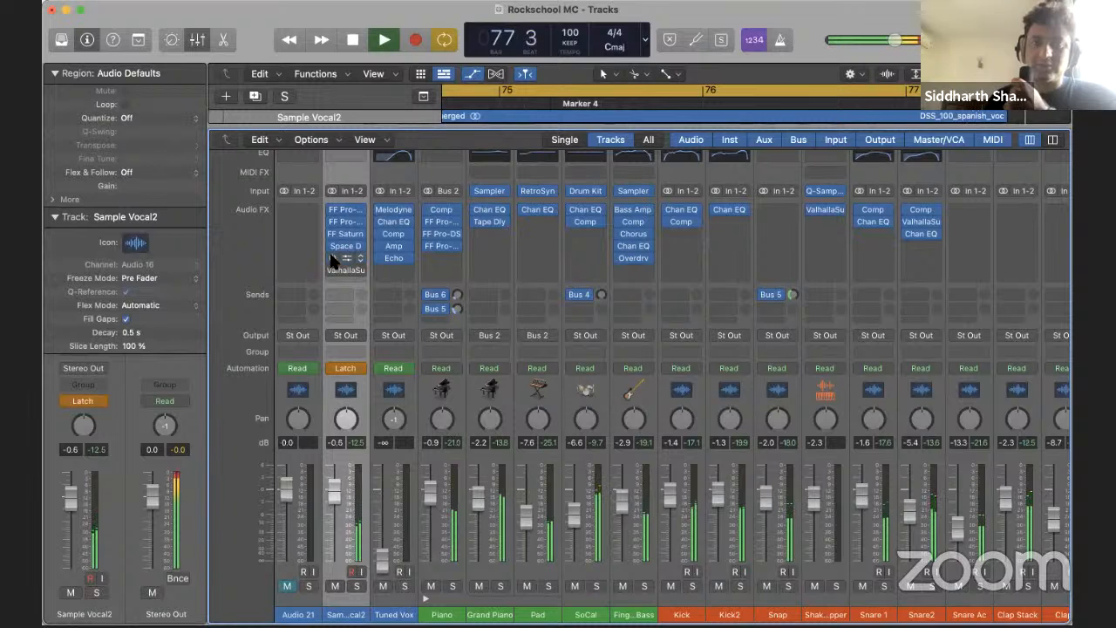
pyautogui.press('space')
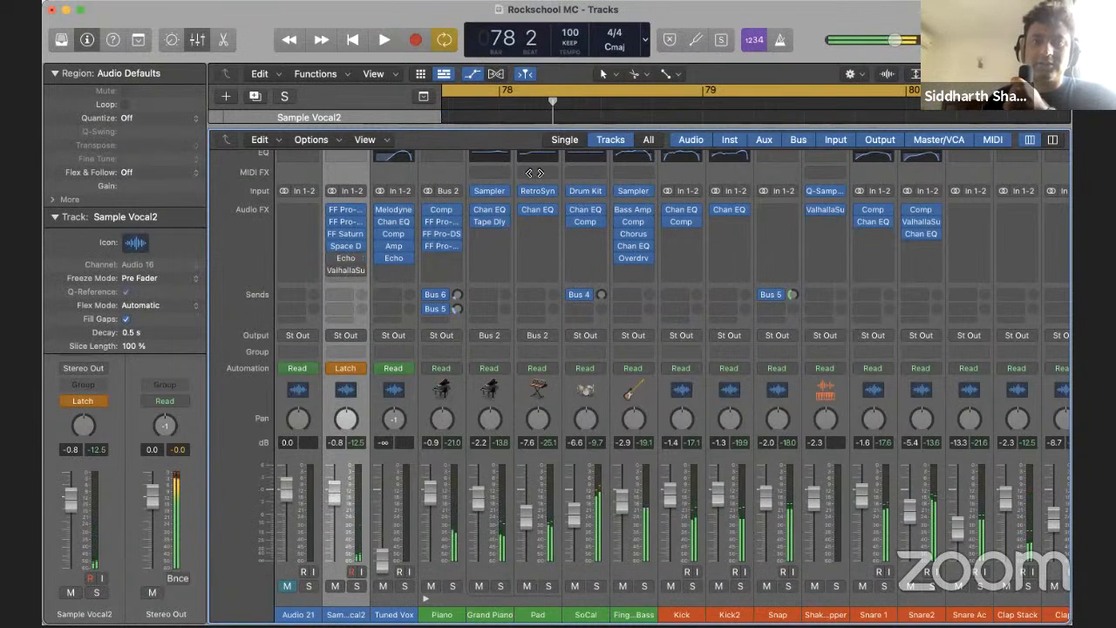
pyautogui.press('space')
pyautogui.press('space')
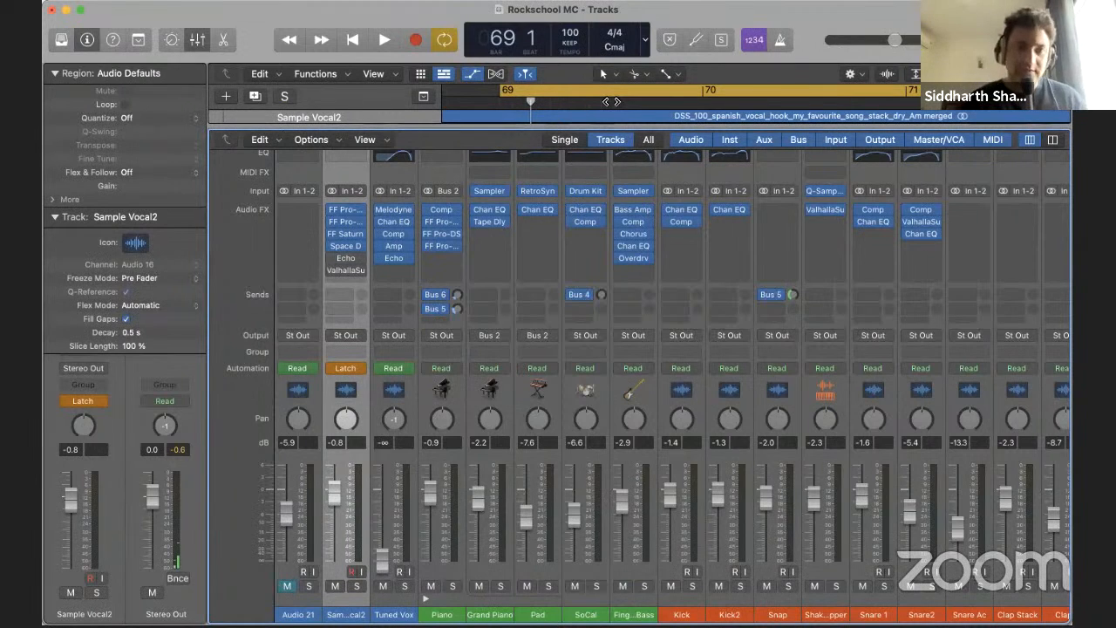
# Solo Sample Vocal2, open its Space Designer reverb clear of the channel's inserts, and play from bar 69
pyautogui.click(357, 586)
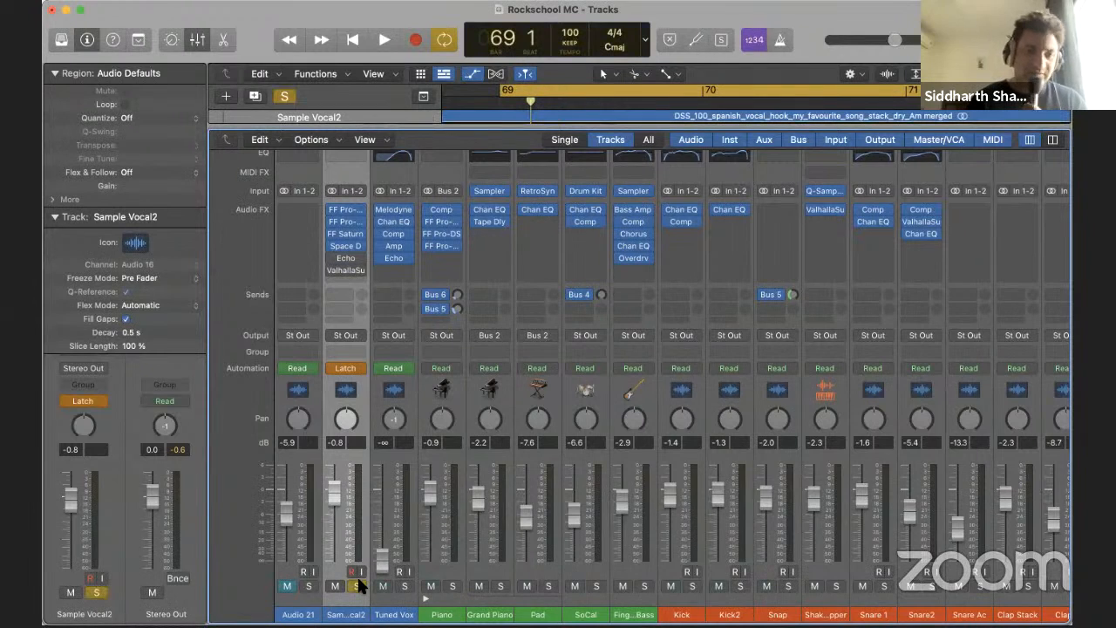
pyautogui.click(348, 246)
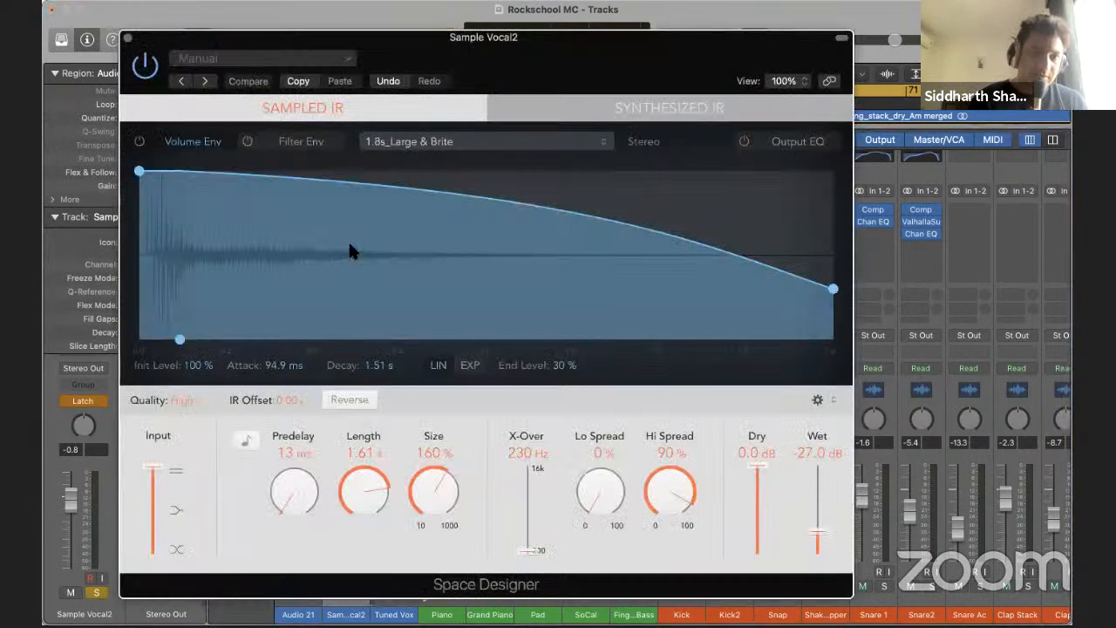
pyautogui.moveTo(411, 35); pyautogui.dragTo(639, 25)
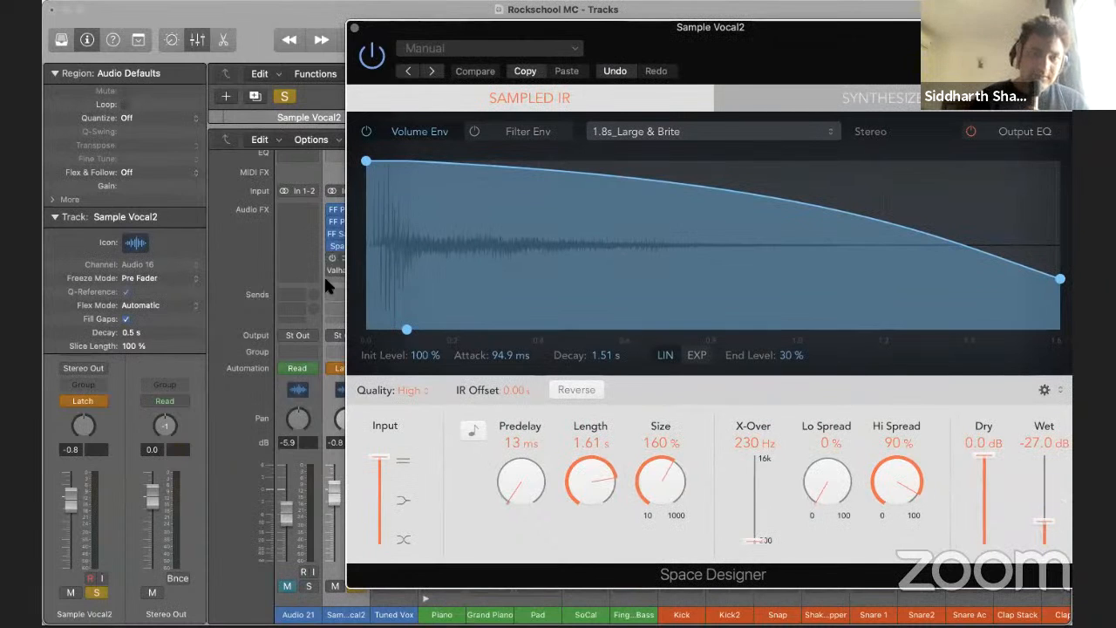
pyautogui.press('space')
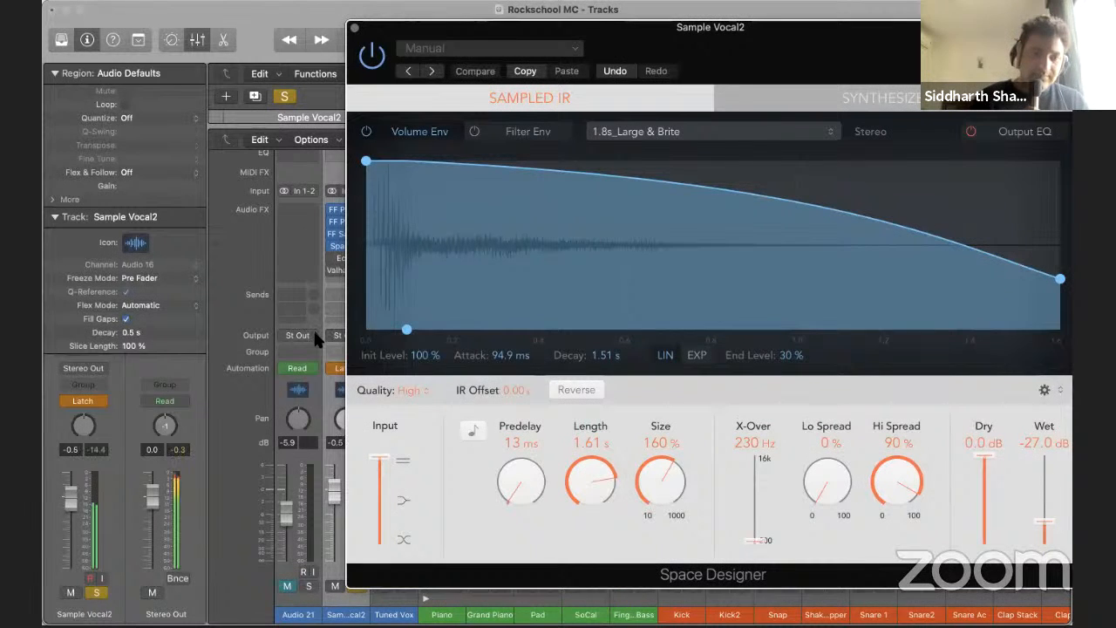
# During playback, bypass Space Designer on Sample Vocal2, remove the Echo from the channel, and re-enable Space Designer
pyautogui.click(333, 248)
pyautogui.click(333, 258)
pyautogui.moveTo(513, 37); pyautogui.dragTo(658, 75)
pyautogui.click(361, 260)
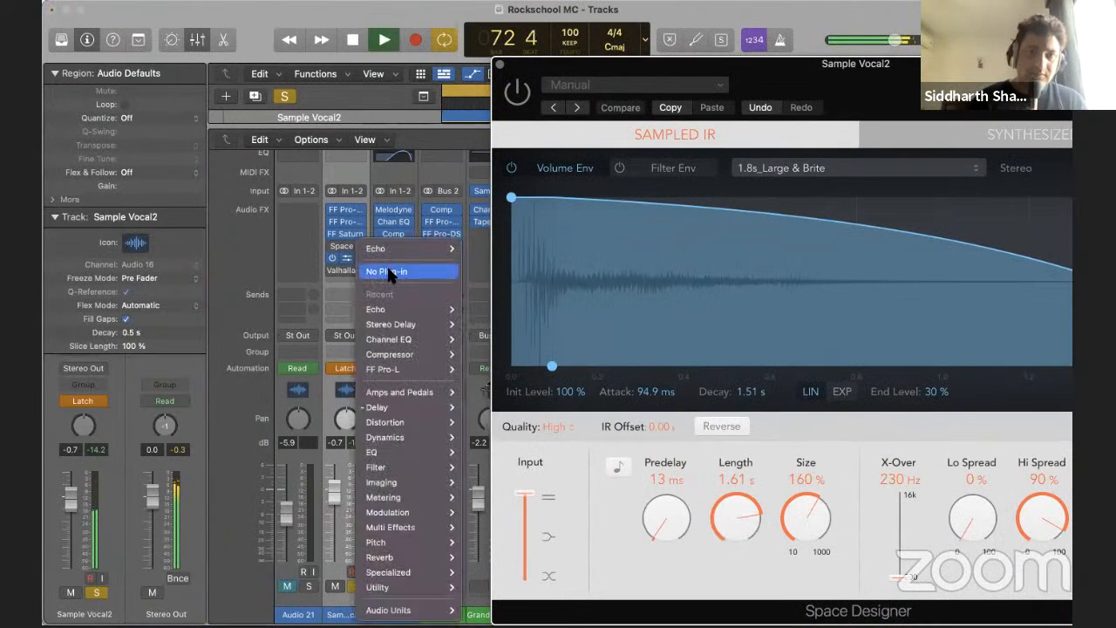
pyautogui.click(355, 267)
pyautogui.click(331, 247)
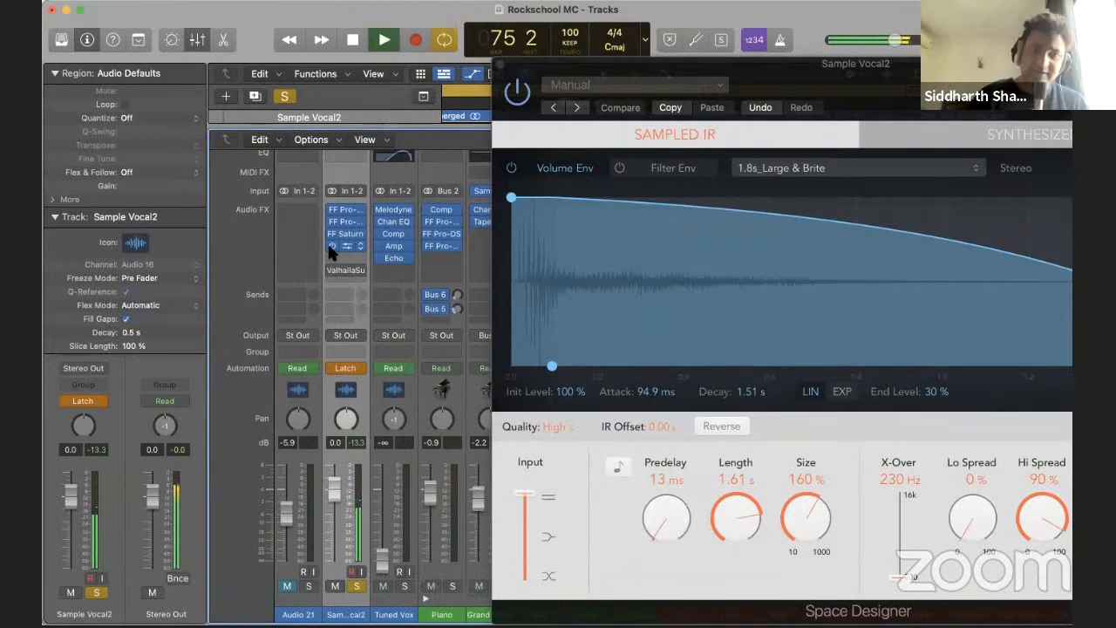
# Unsolo Sample Vocal2 and return its automation mode to Read while the full mix plays
pyautogui.click(359, 582)
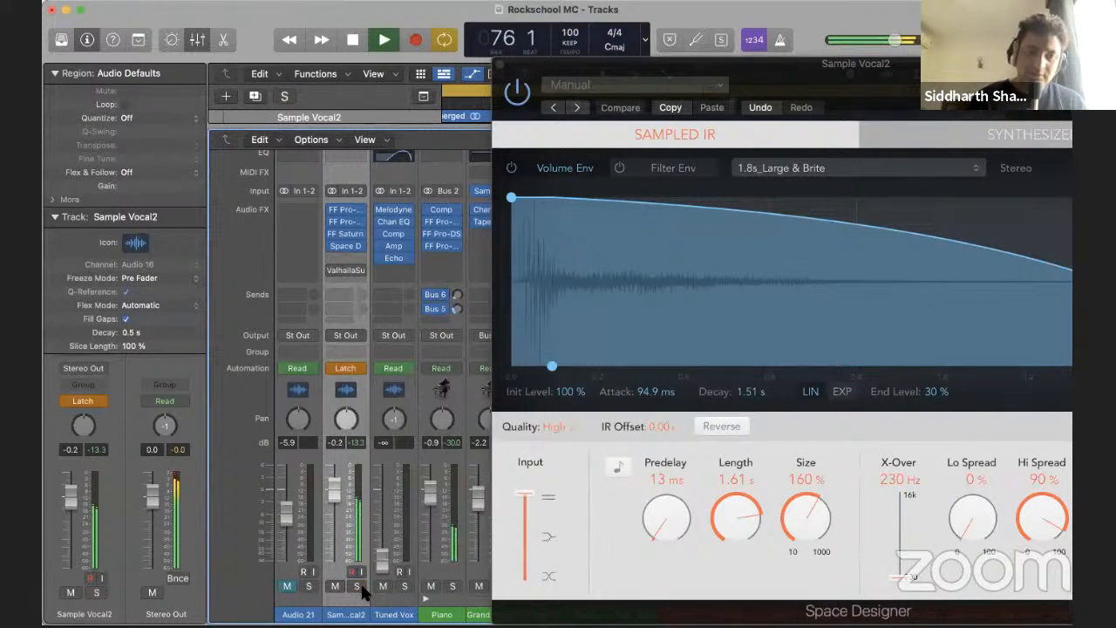
pyautogui.click(347, 368)
pyautogui.click(357, 330)
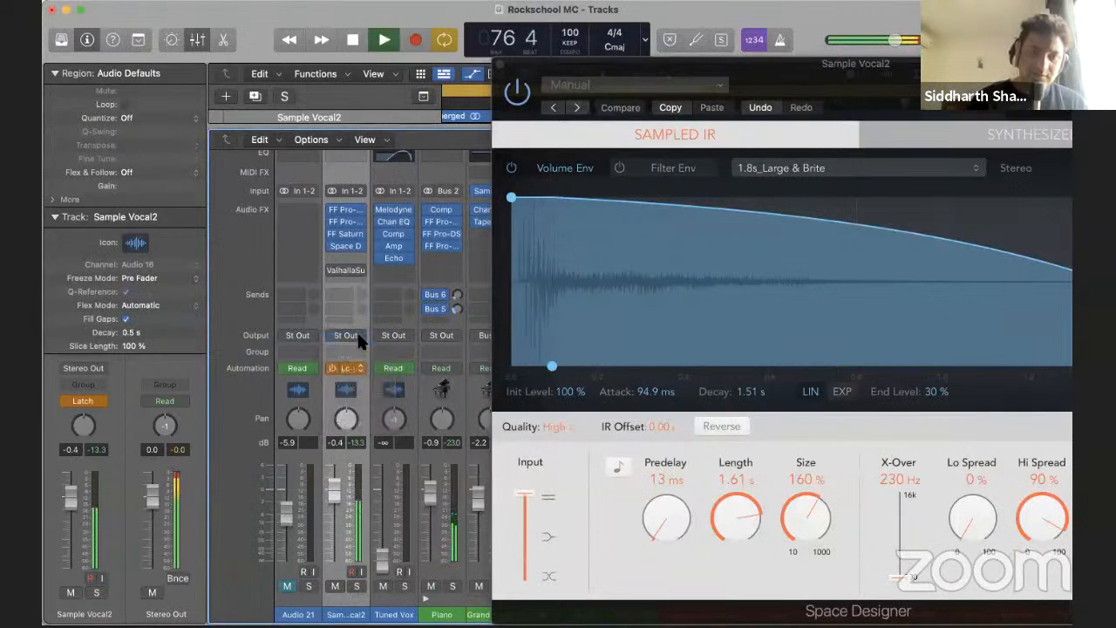
# Close Space Designer, stop playback at bar 78, and hide the mixer to show Sample Vocal2's automation lane
pyautogui.click(499, 66)
pyautogui.press('space')
pyautogui.press('n')
pyautogui.press('x')
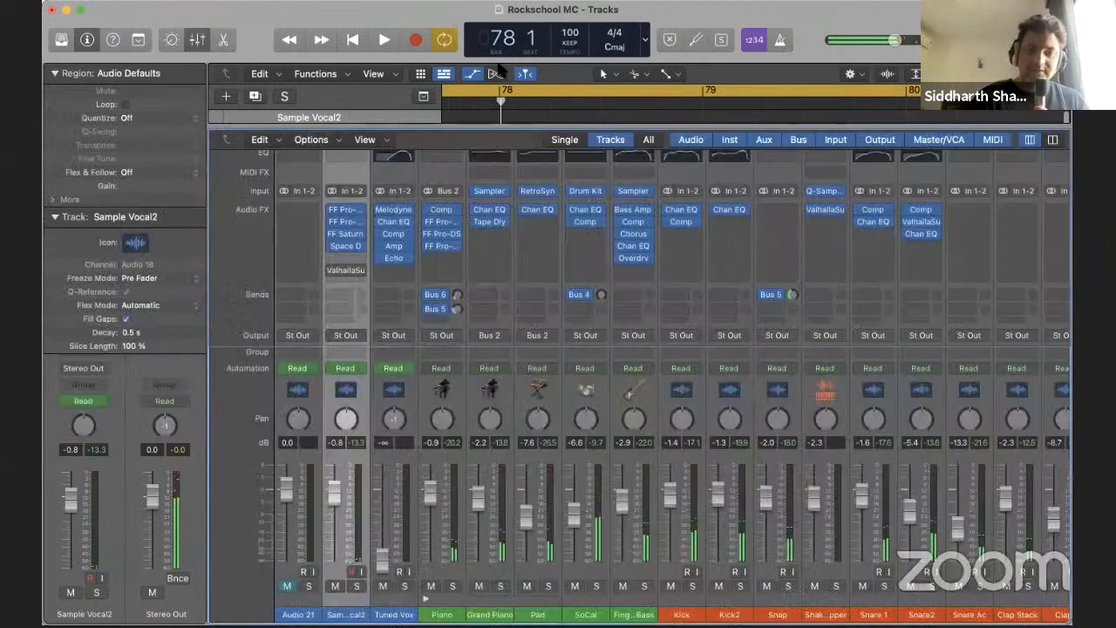
pyautogui.press('x')
pyautogui.press('x')
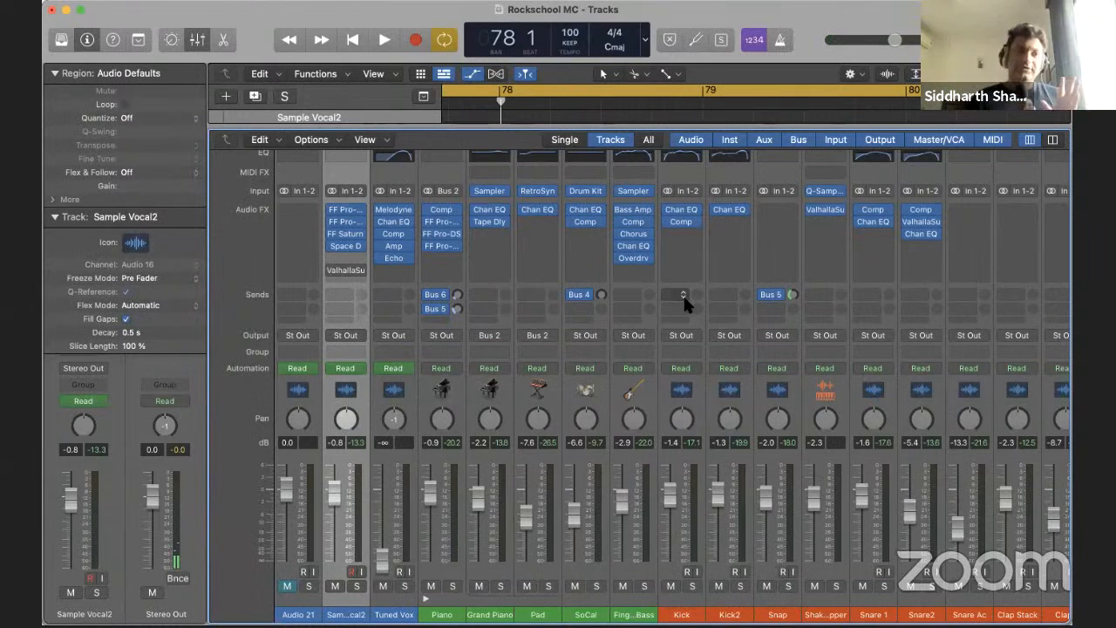
pyautogui.press('x')
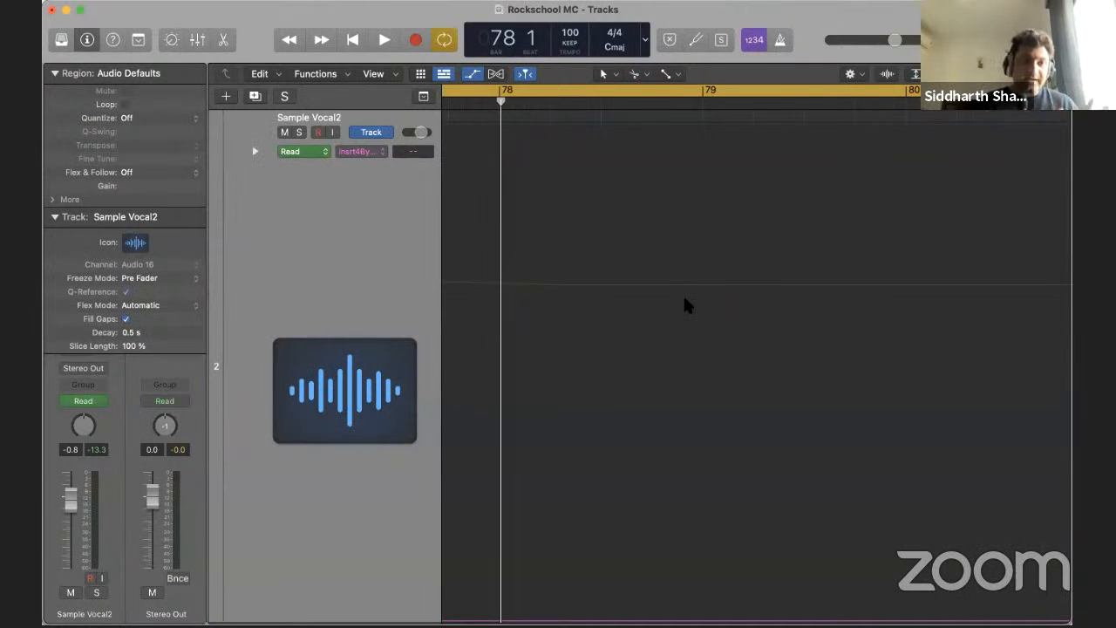
# Shrink the Sample Vocal2 track to a compact height in the track list
pyautogui.scroll(3, 684, 298)
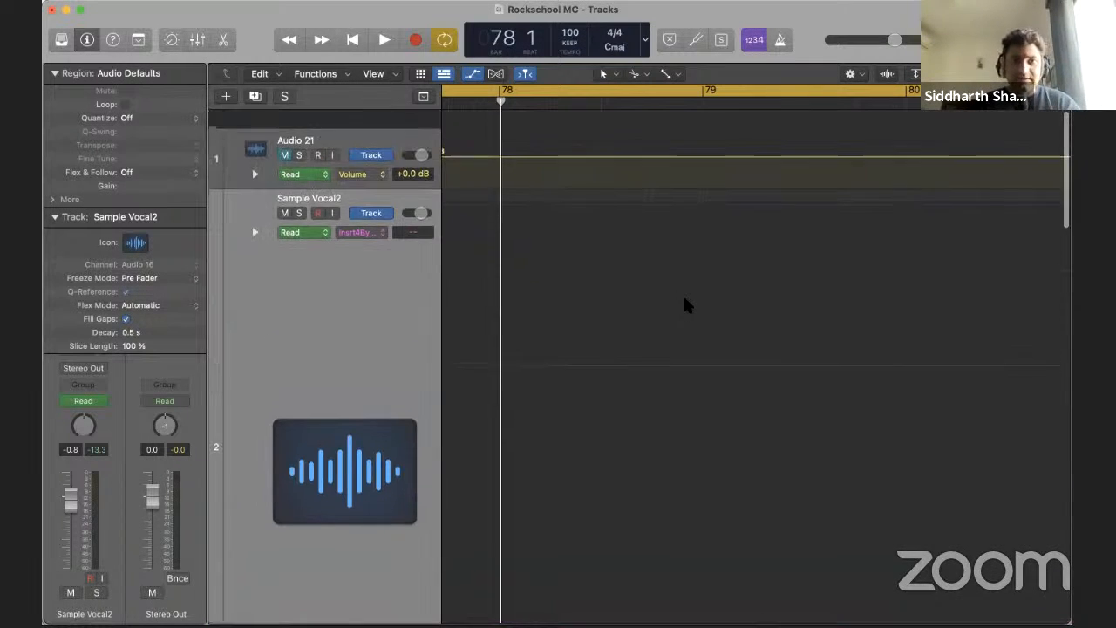
pyautogui.scroll(-8, 446, 395)
pyautogui.moveTo(288, 410); pyautogui.dragTo(343, 103)
pyautogui.scroll(-5, 320, 407)
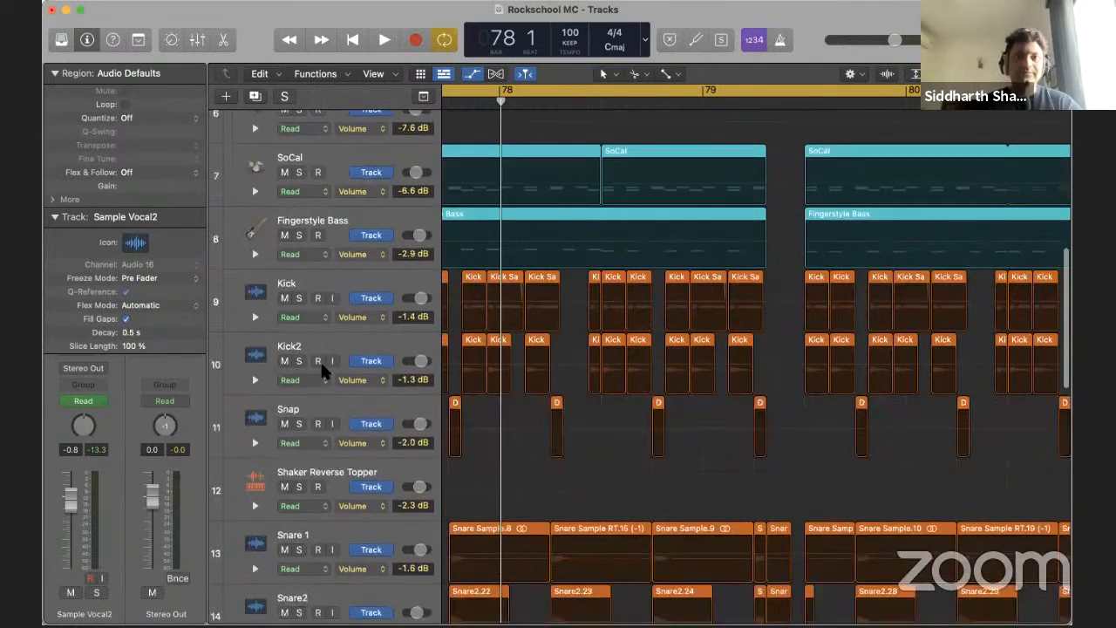
pyautogui.scroll(-10, 528, 240)
pyautogui.scroll(3, 528, 241)
pyautogui.scroll(10, 527, 240)
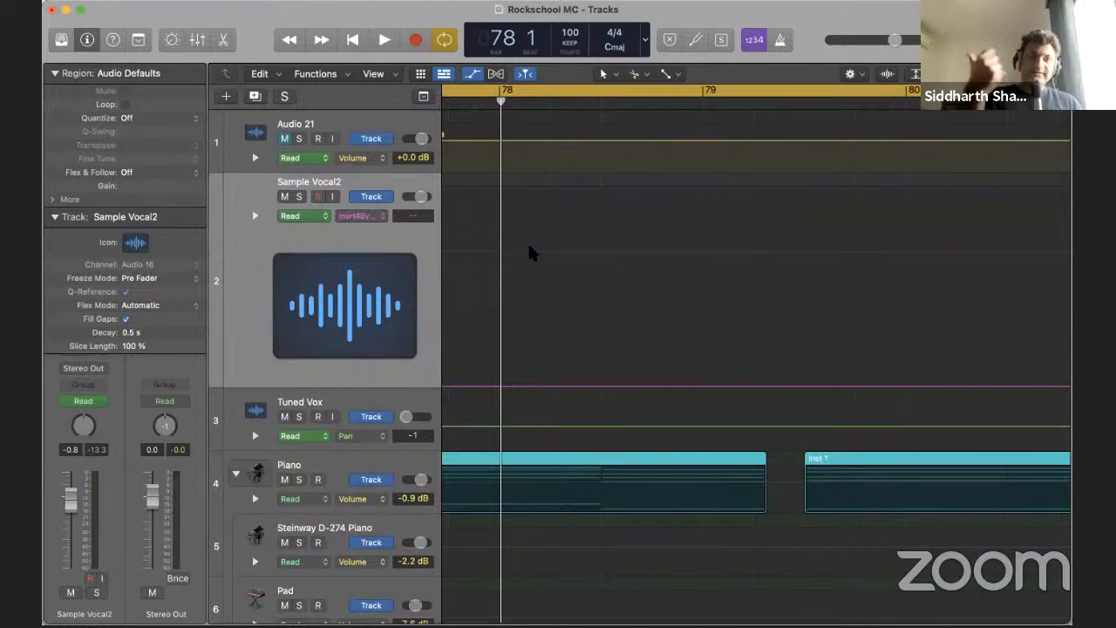
pyautogui.scroll(2, 527, 252)
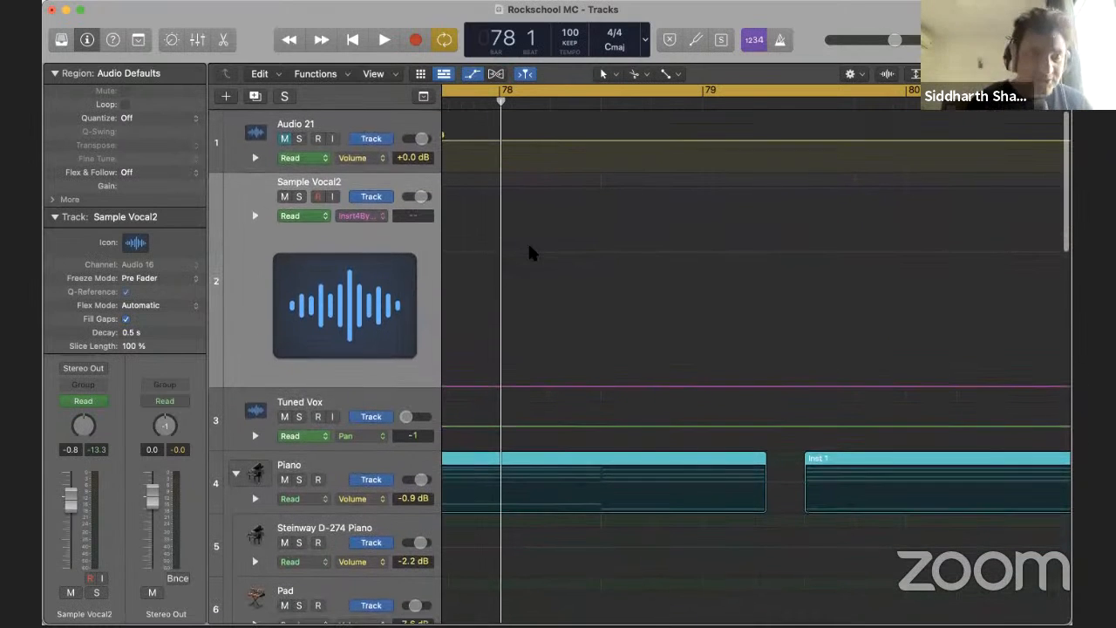
pyautogui.moveTo(249, 387); pyautogui.dragTo(279, 212)
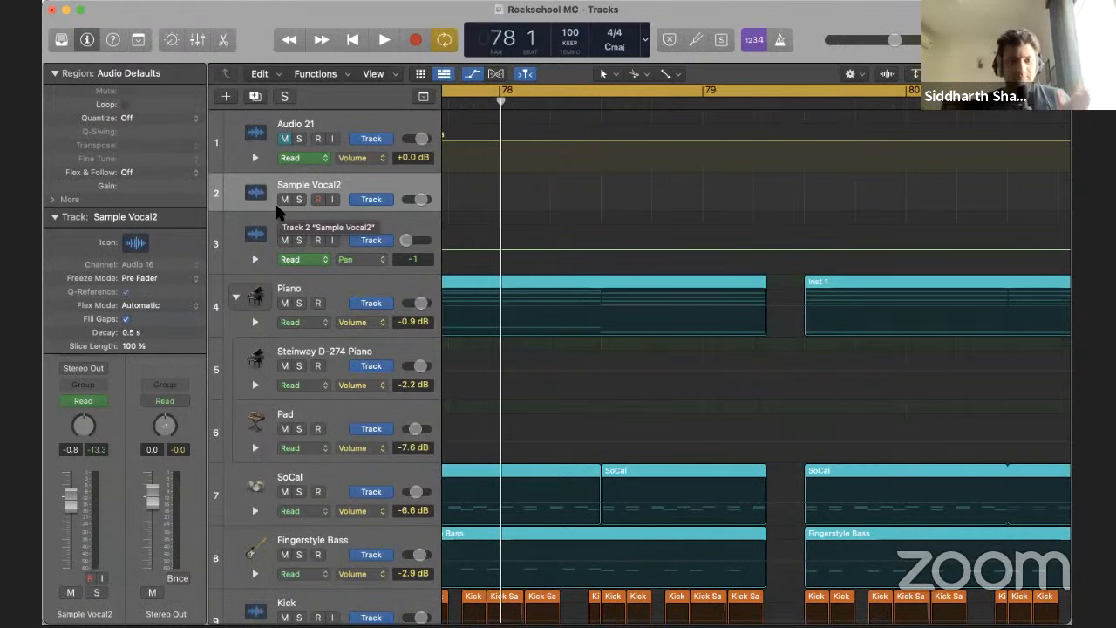
pyautogui.press('x')
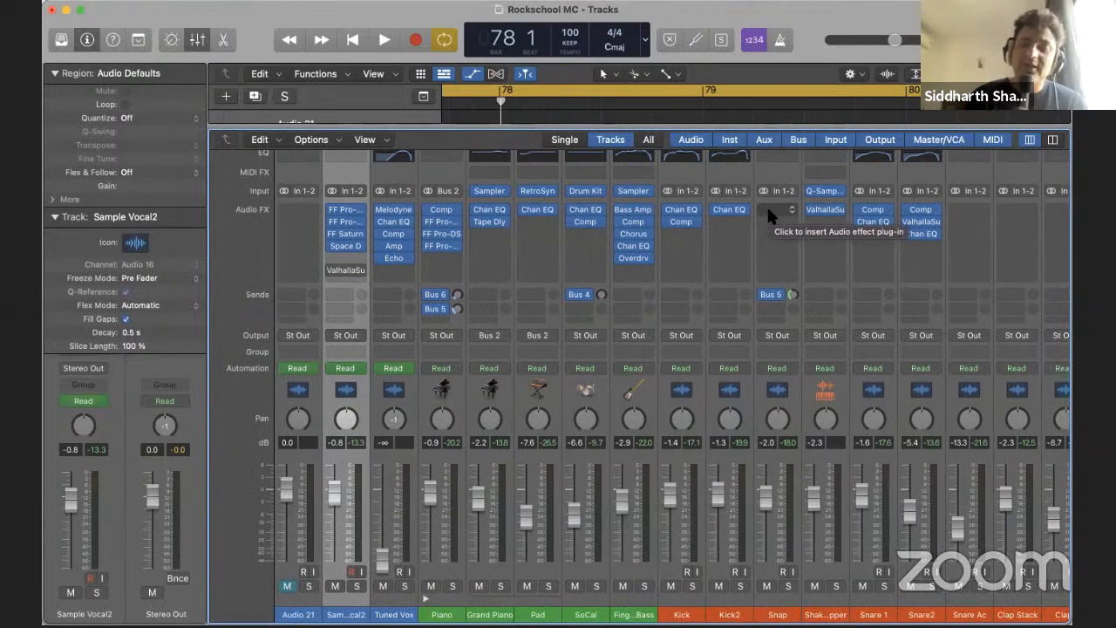
pyautogui.click(768, 211)
pyautogui.moveTo(782, 388)
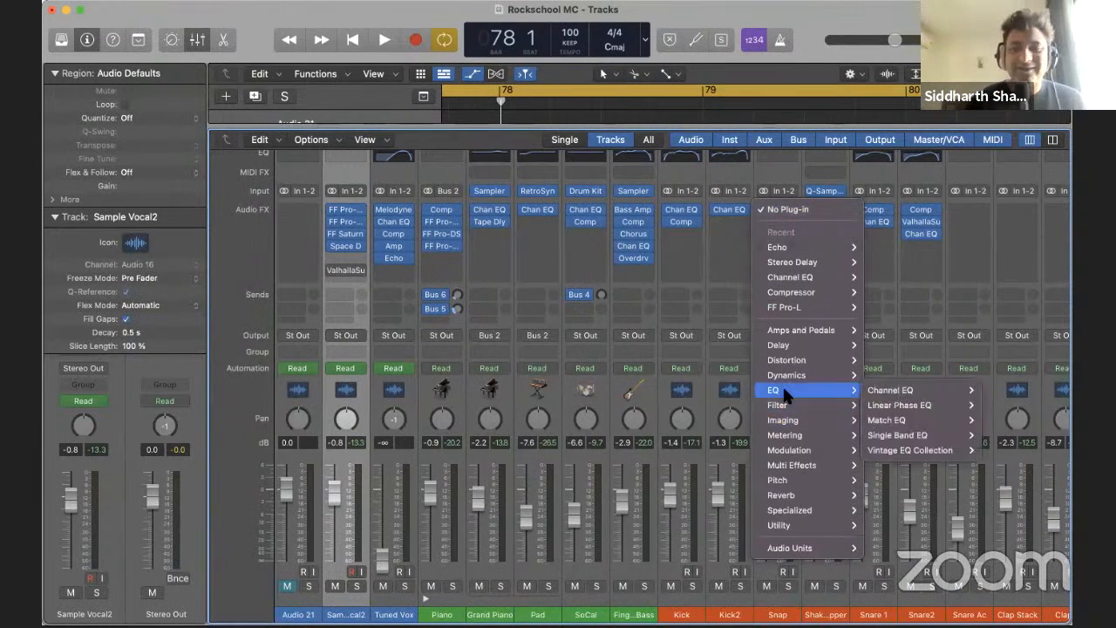
pyautogui.moveTo(894, 405)
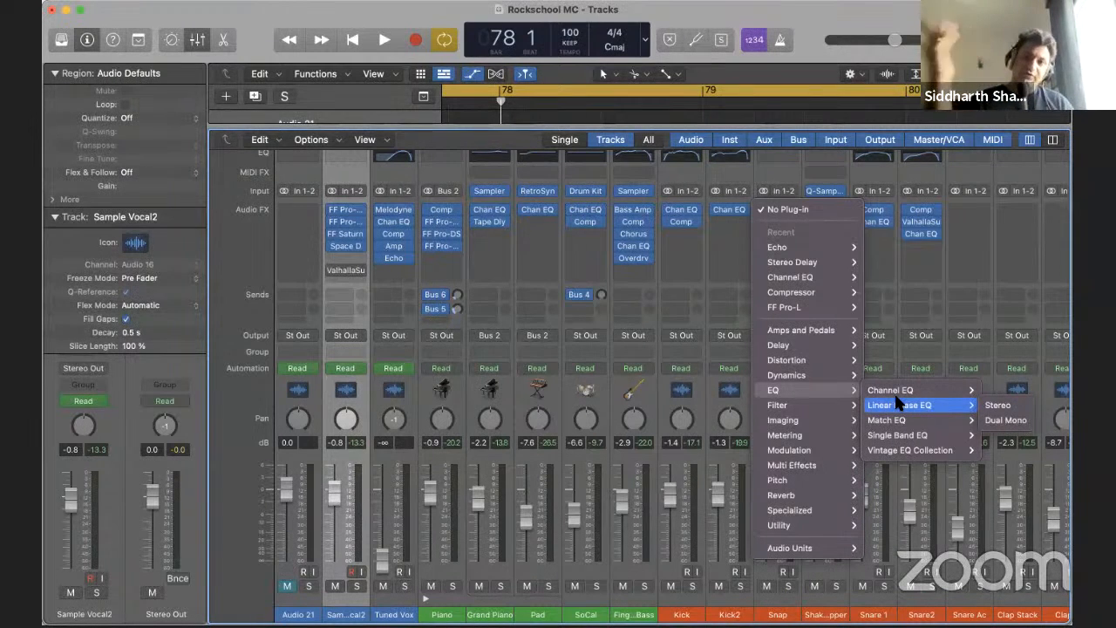
pyautogui.click(979, 236)
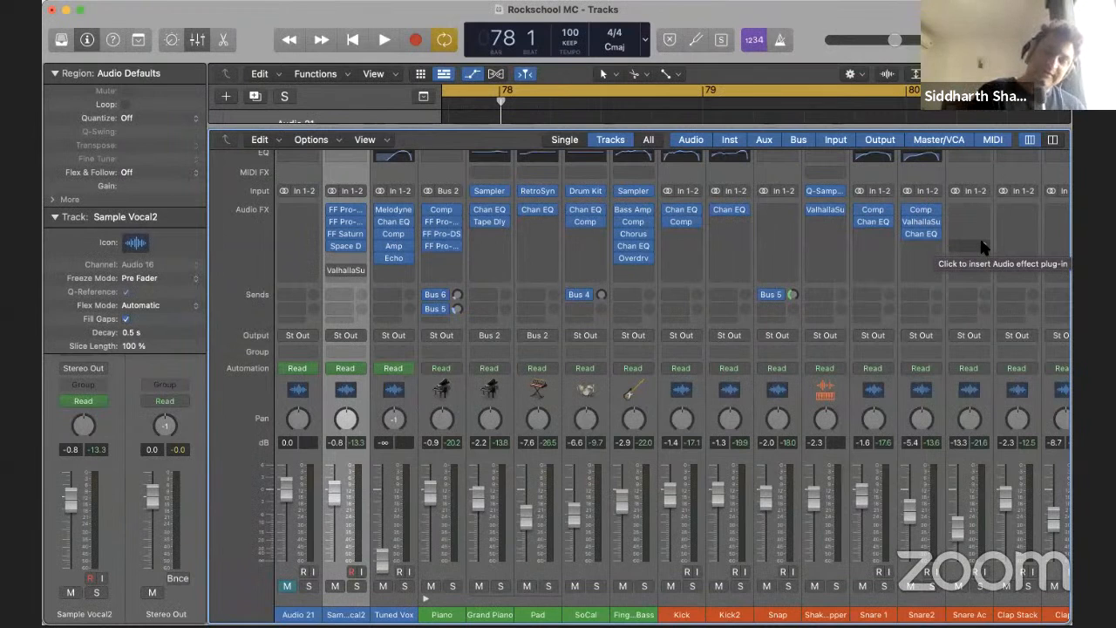
pyautogui.press('x')
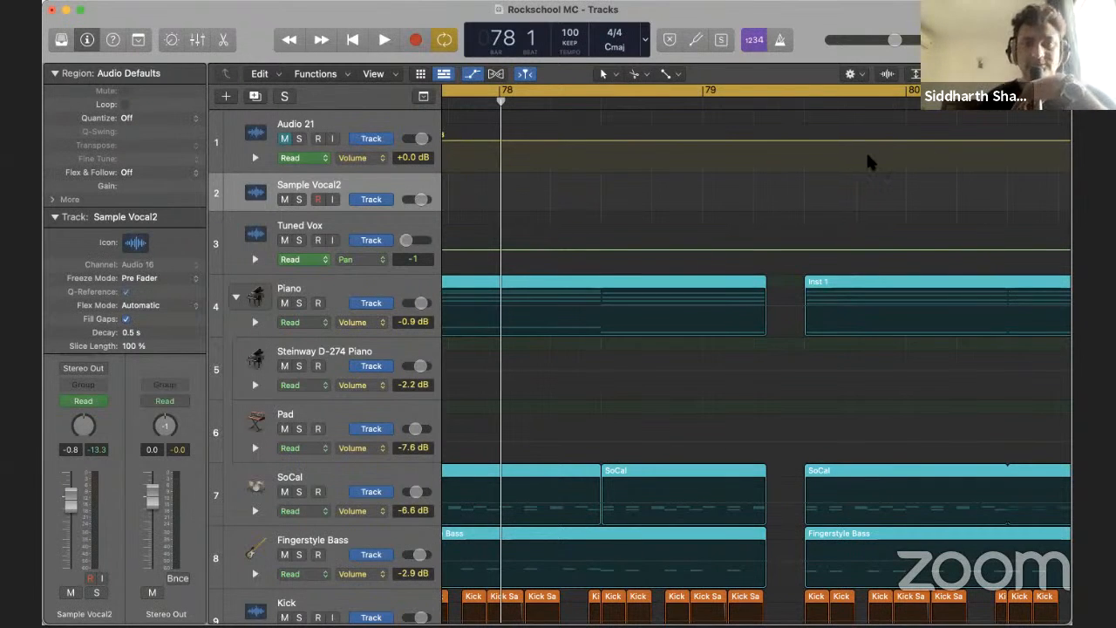
pyautogui.click(475, 1)
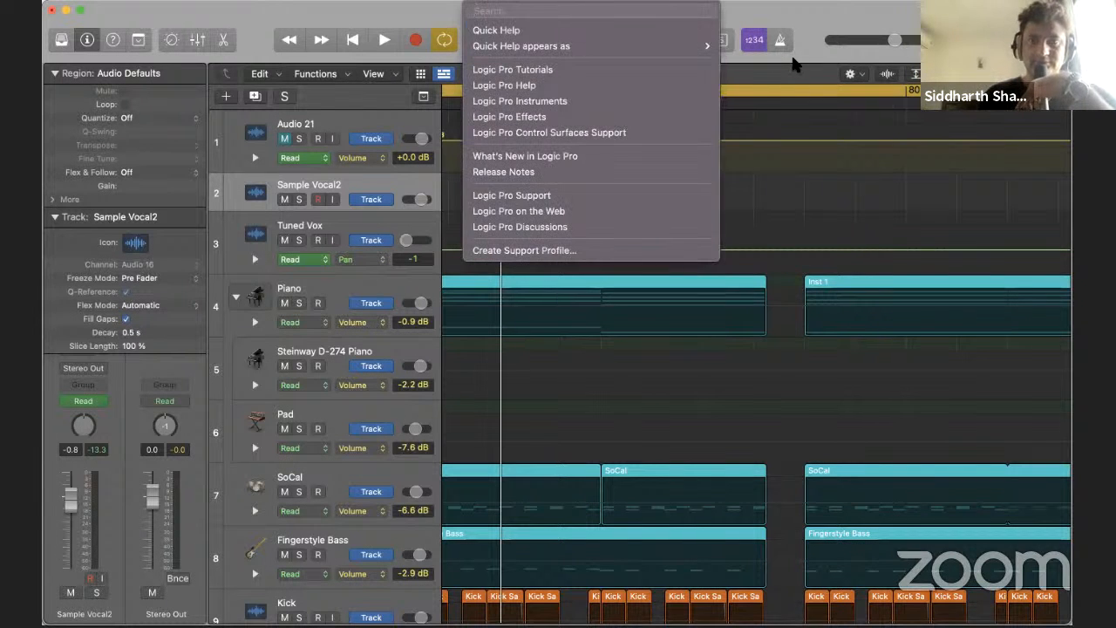
pyautogui.click(796, 112)
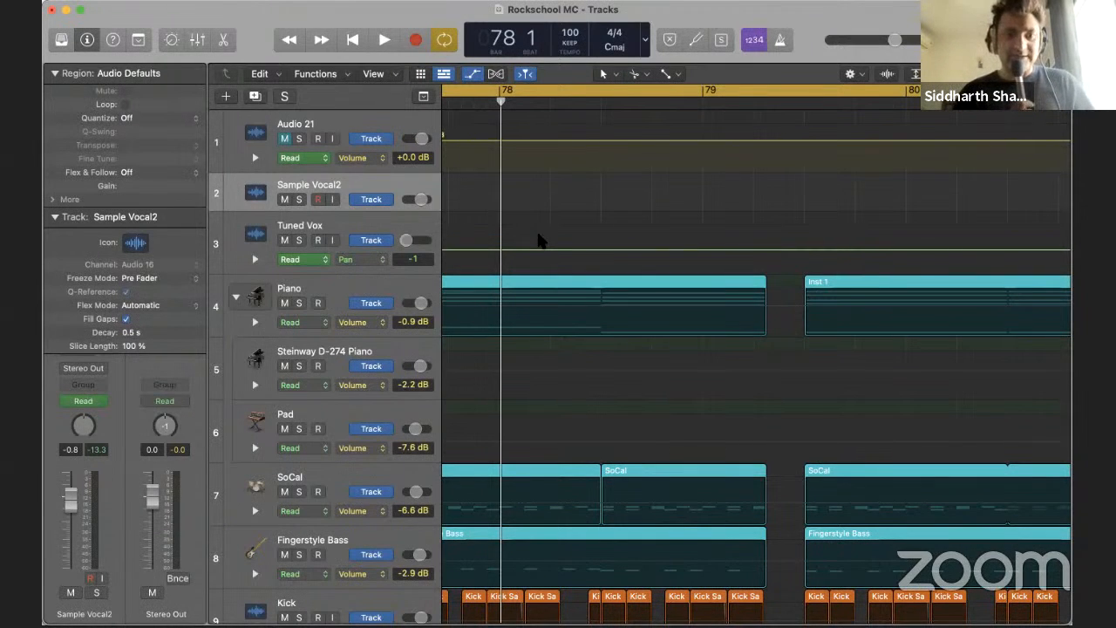
# Insert a stereo Exciter after FF Pro-L on the Stereo Out channel and move its window clear of the channel's inserts
pyautogui.click(336, 122)
pyautogui.press('x')
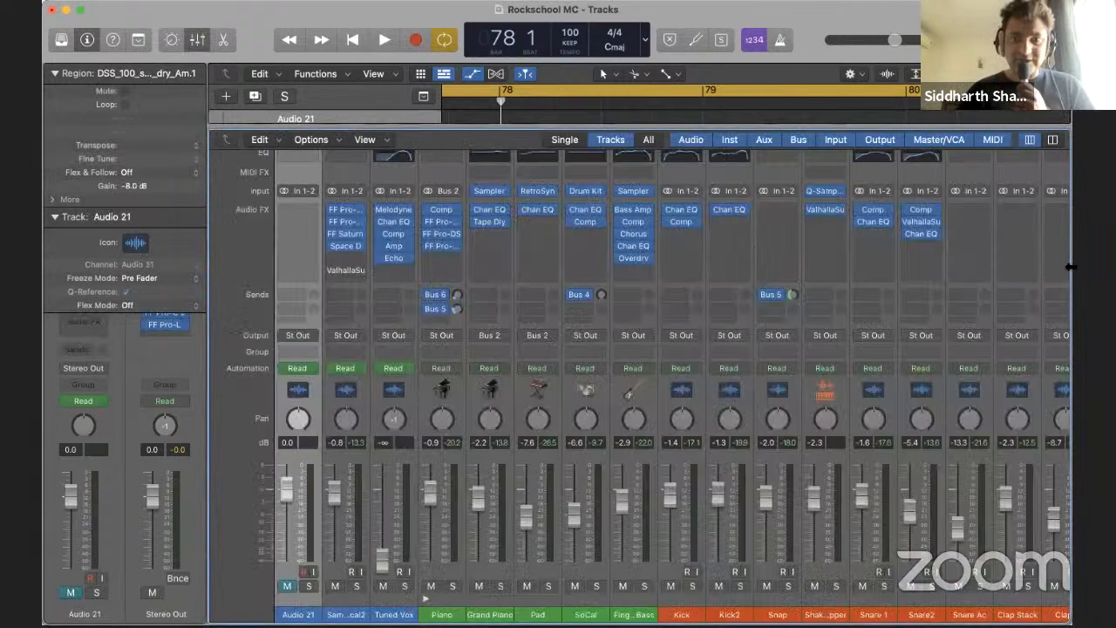
pyautogui.hscroll(10, 878, 292)
pyautogui.click(994, 234)
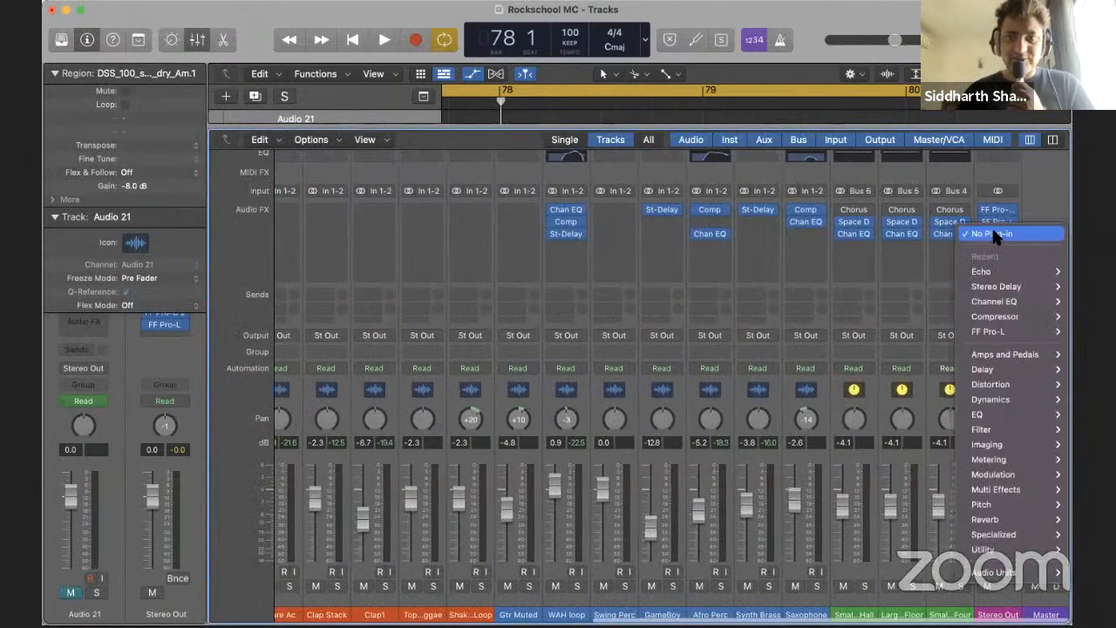
pyautogui.moveTo(1012, 549)
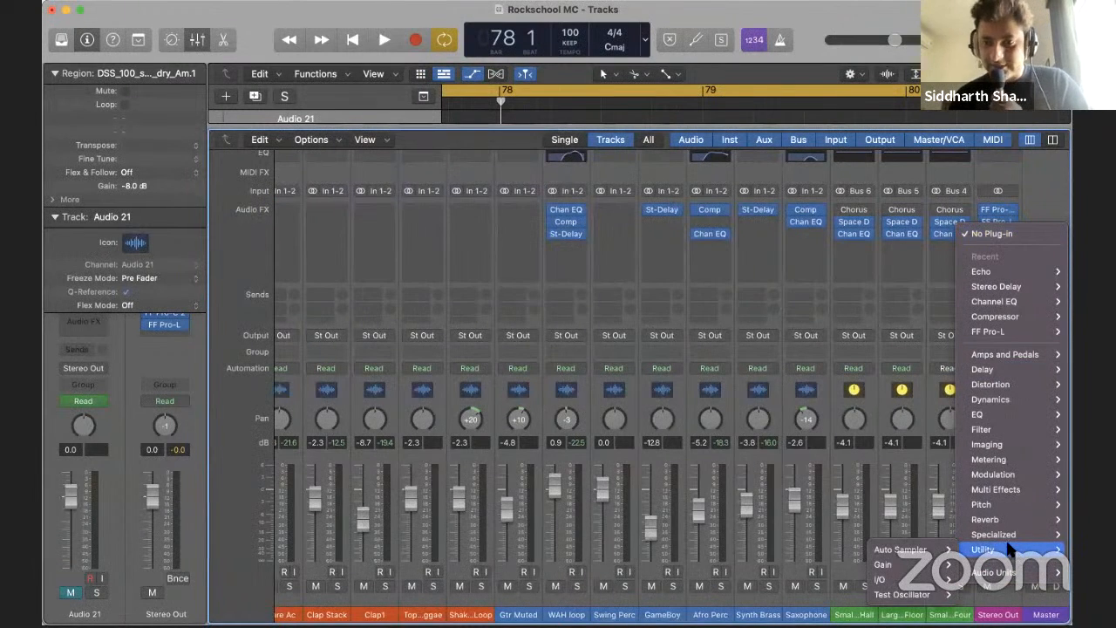
pyautogui.moveTo(911, 535)
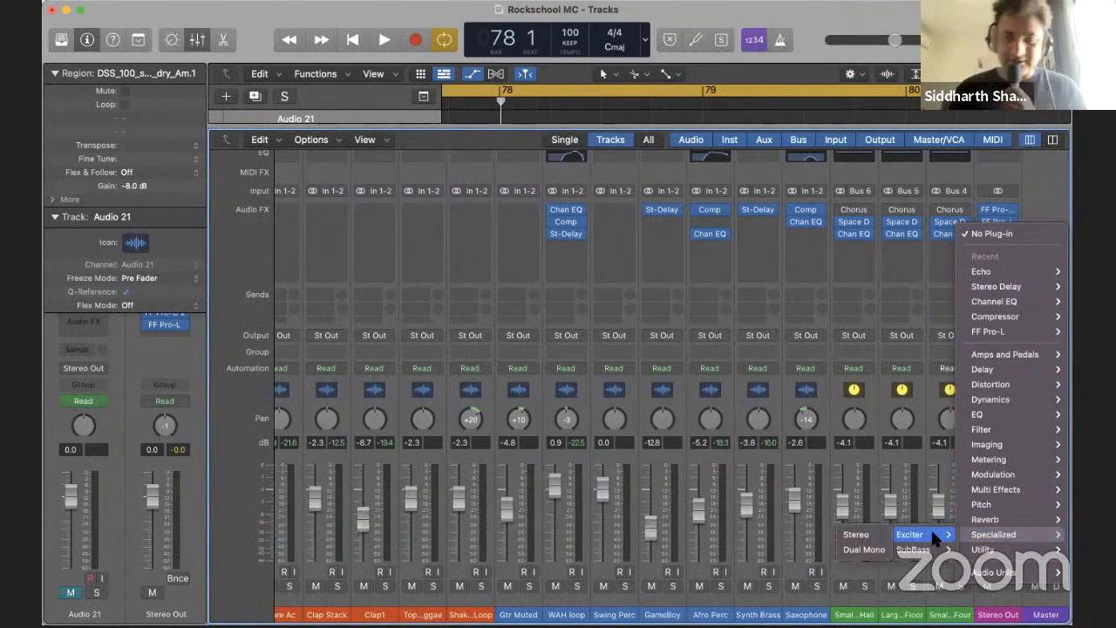
pyautogui.click(844, 533)
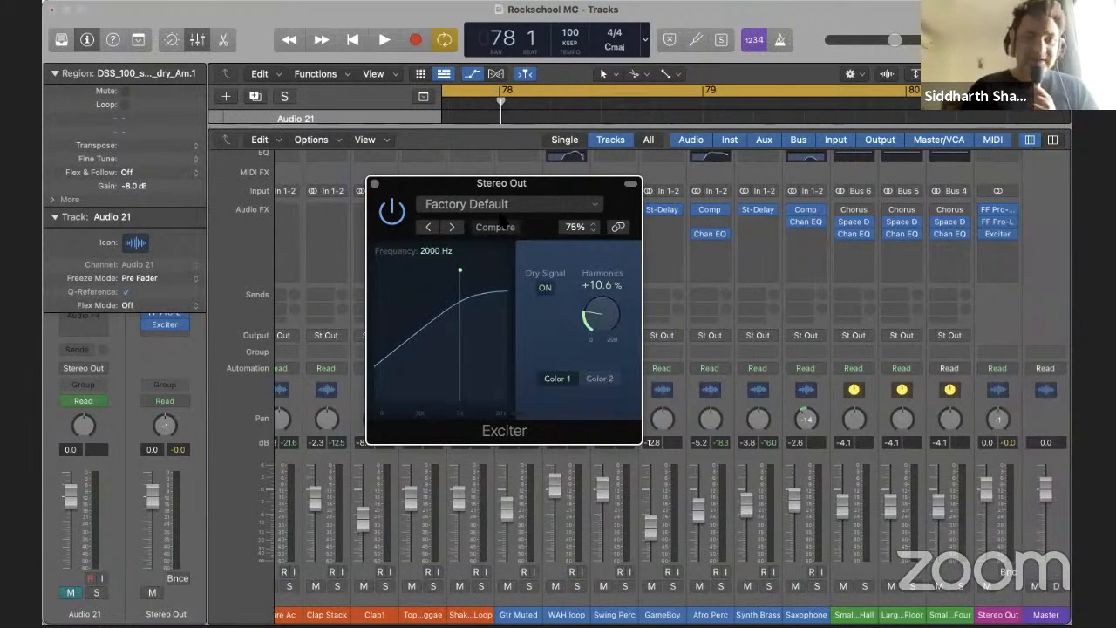
pyautogui.moveTo(401, 187); pyautogui.dragTo(752, 251)
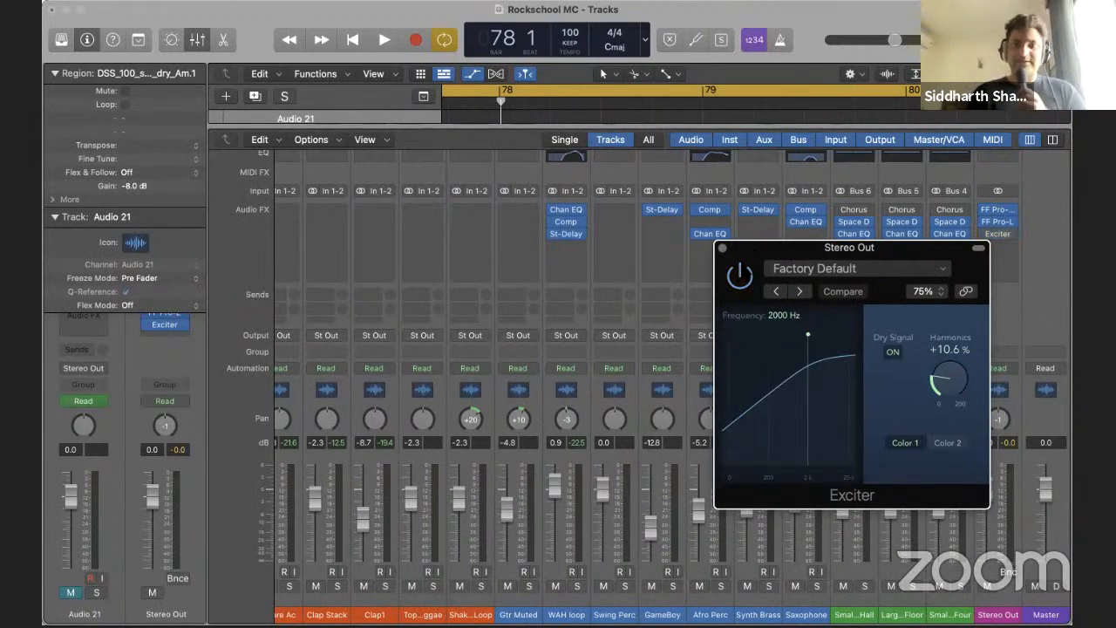
# Try the Exciter at 4700 Hz and 1200 Hz with 76.9 % harmonics during playback, and reduce the harmonics to 2.42 % with playback stopped
pyautogui.press('space')
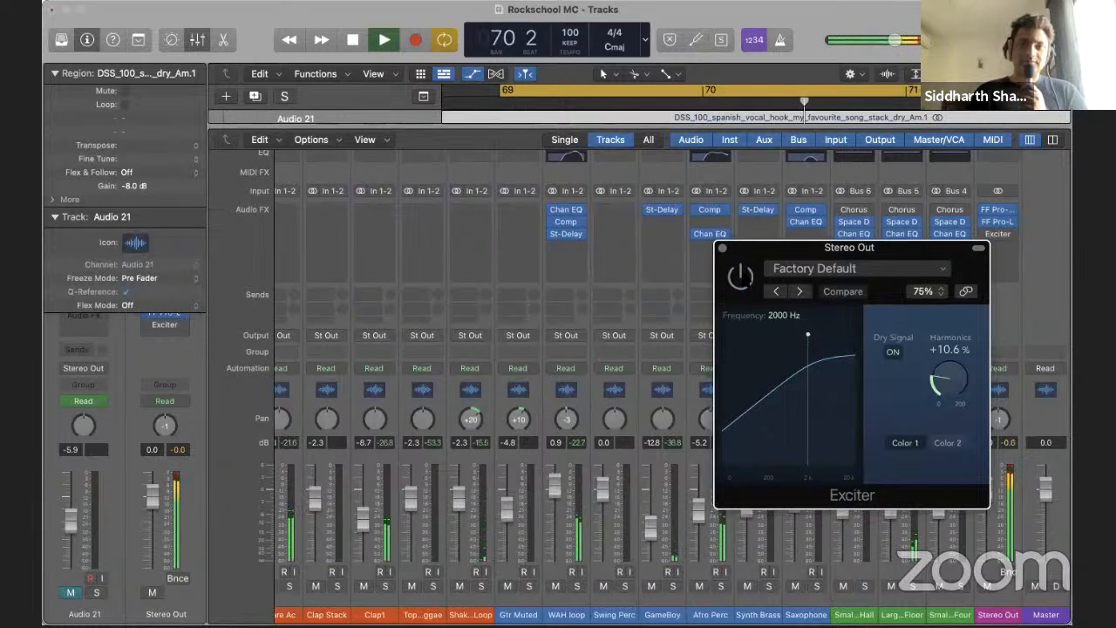
pyautogui.moveTo(808, 335); pyautogui.dragTo(822, 335)
pyautogui.moveTo(953, 381); pyautogui.dragTo(955, 296)
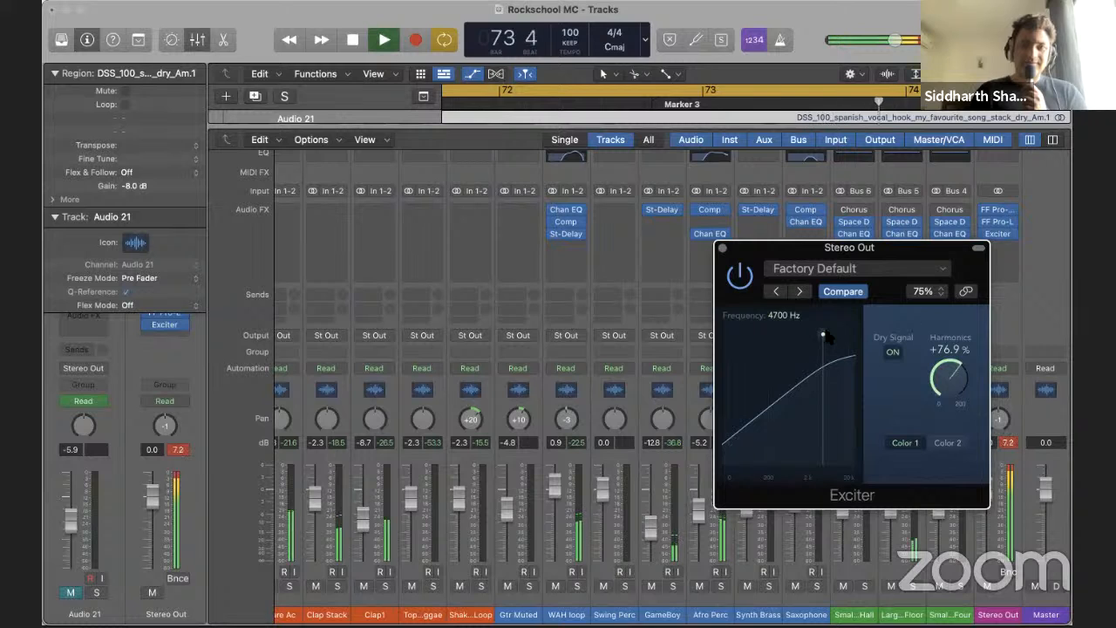
pyautogui.moveTo(823, 336); pyautogui.dragTo(801, 339)
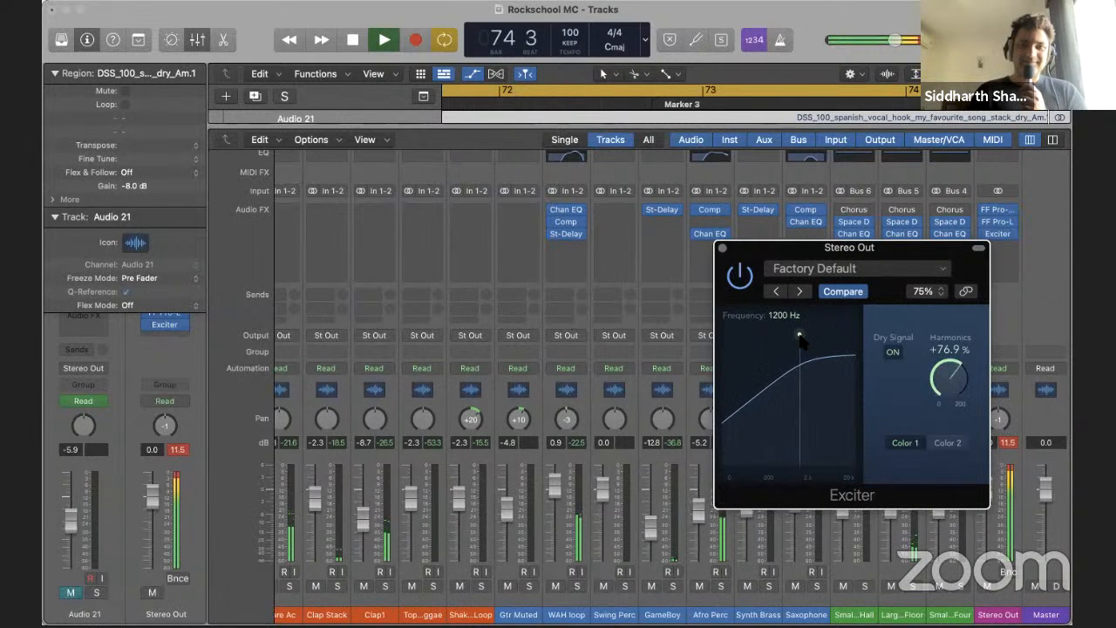
pyautogui.press('space')
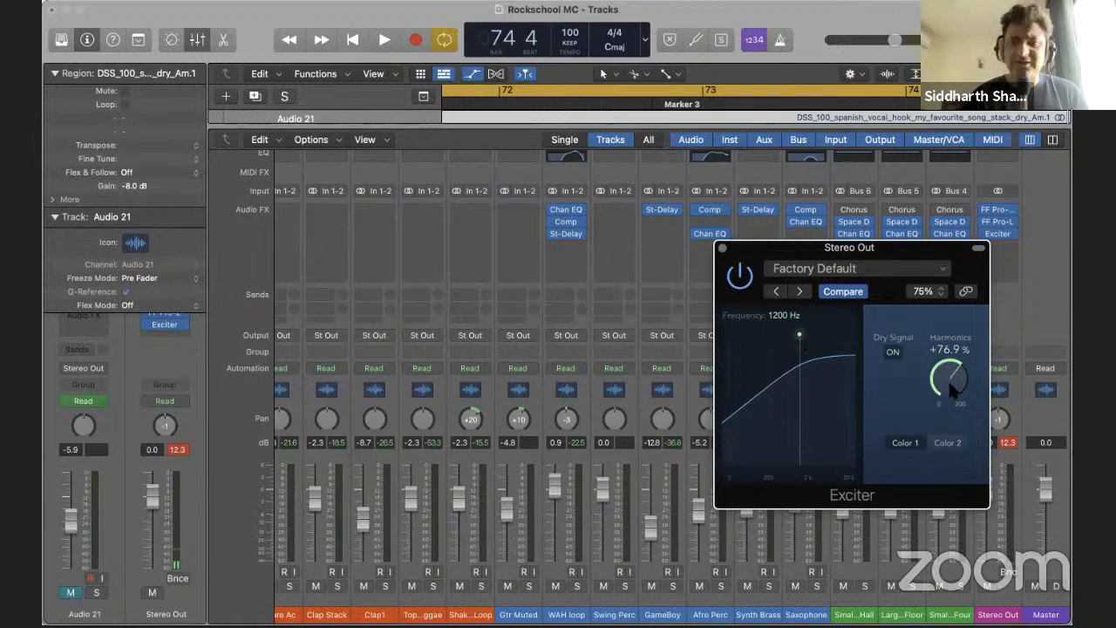
pyautogui.moveTo(952, 388); pyautogui.dragTo(952, 512)
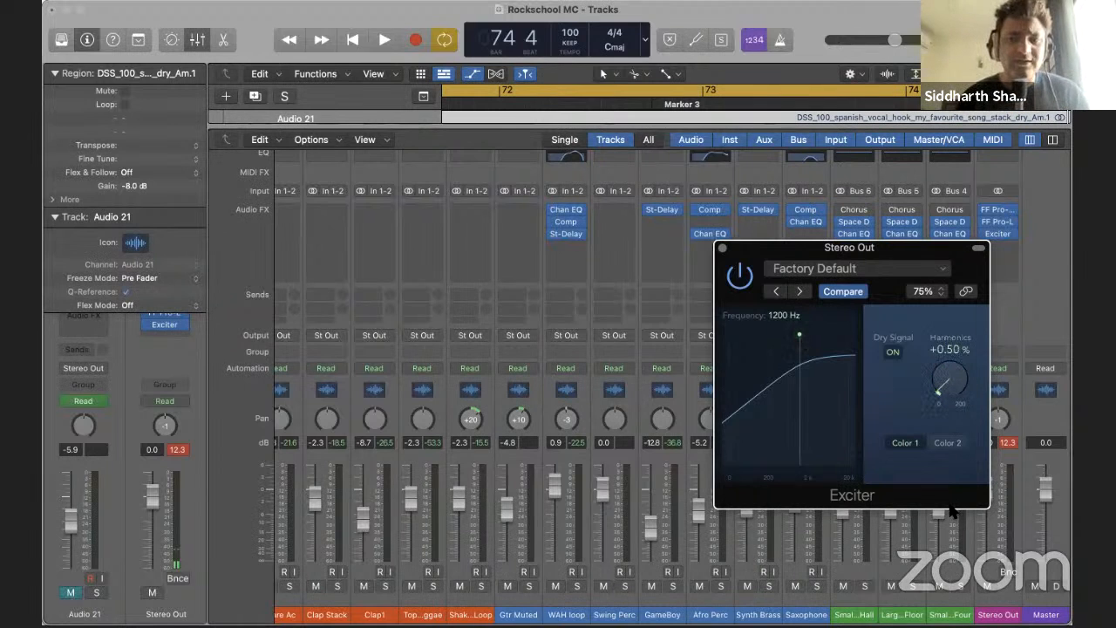
pyautogui.moveTo(951, 389); pyautogui.dragTo(951, 375)
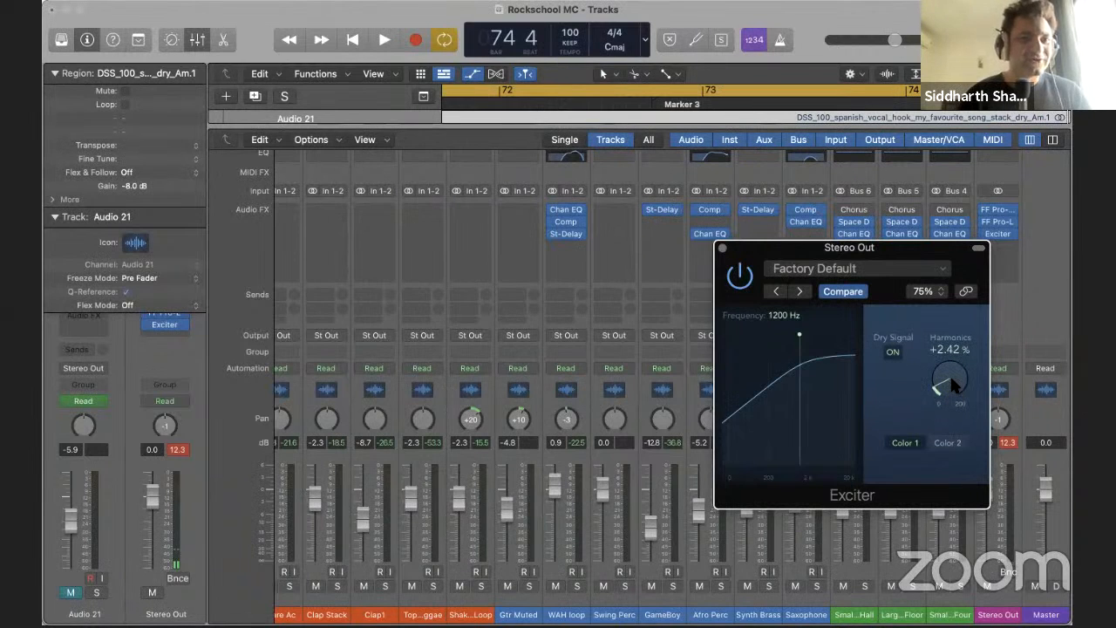
# Replay the mix and set the Exciter to 4700 Hz with 19.2 % harmonics, auditioning Color 2 before returning to Color 1
pyautogui.press('space')
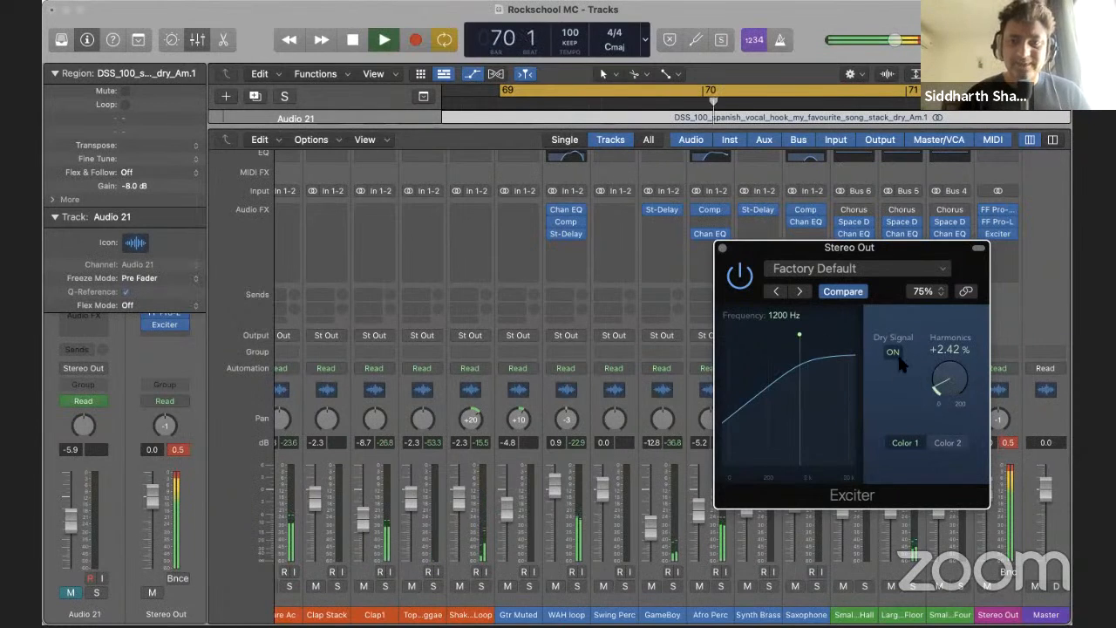
pyautogui.moveTo(947, 376); pyautogui.dragTo(943, 333)
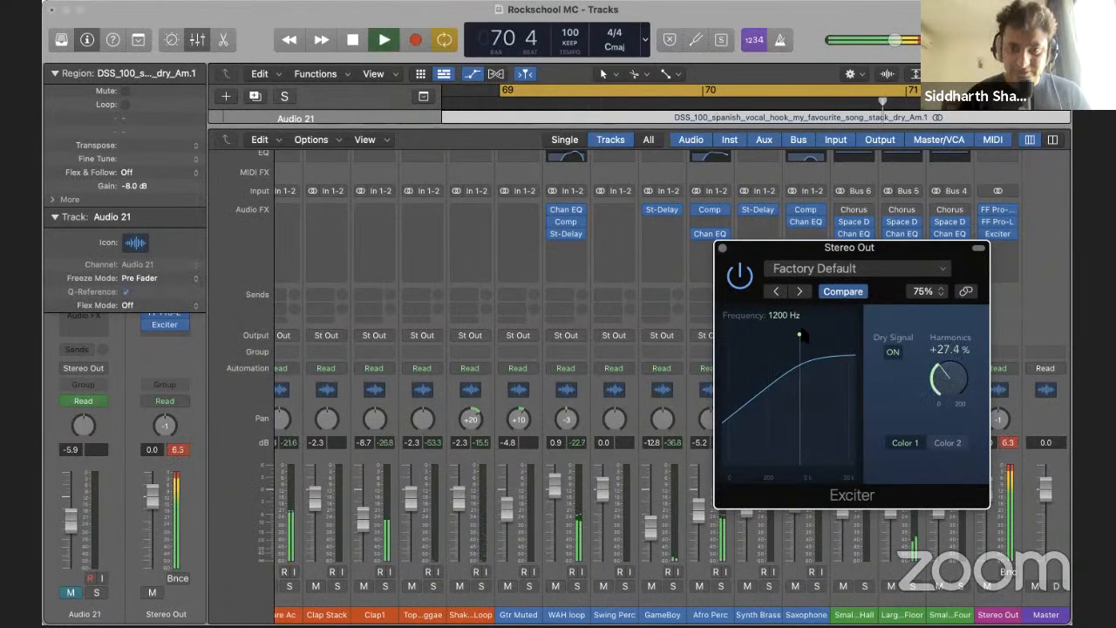
pyautogui.moveTo(799, 335); pyautogui.dragTo(822, 340)
pyautogui.click(950, 445)
pyautogui.click(917, 443)
pyautogui.moveTo(948, 380)
pyautogui.mouseDown()
pyautogui.moveTo(961, 479)
pyautogui.moveTo(939, 423)
pyautogui.moveTo(952, 369)
pyautogui.mouseUp()
pyautogui.press('space')
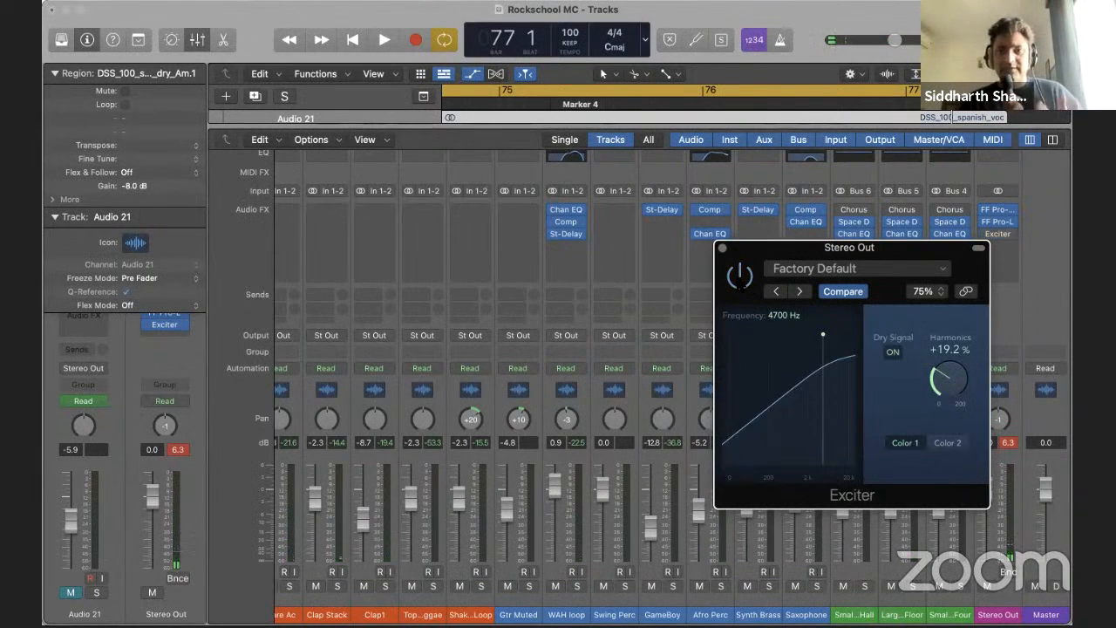
# Play a few bars of the mix, stop, and lower the Exciter's harmonics to 9.68 %
pyautogui.press('space')
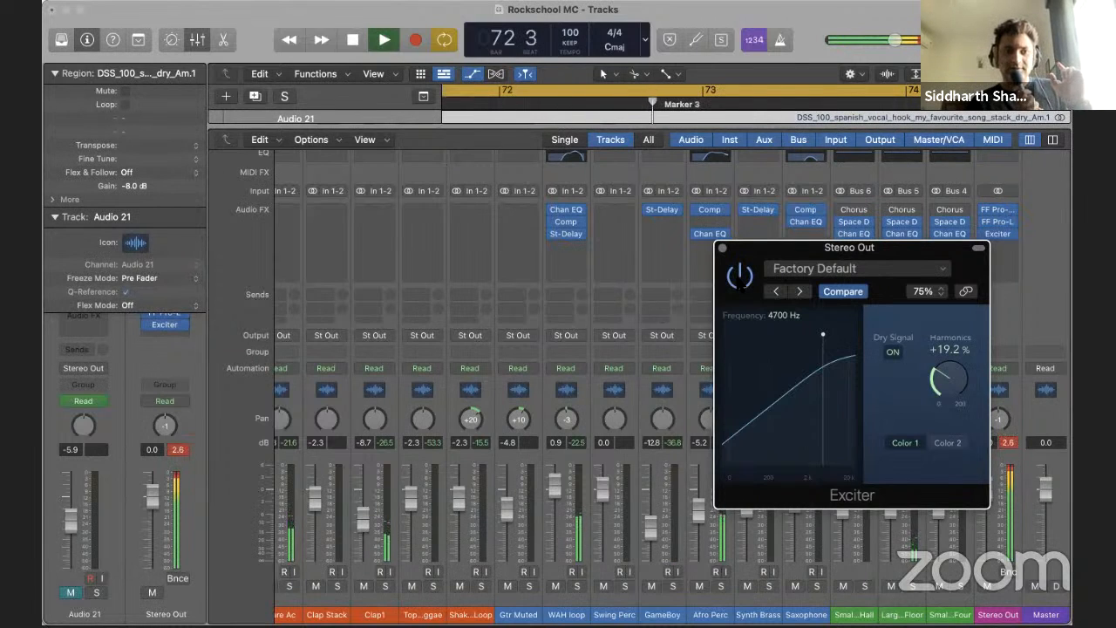
pyautogui.press('space')
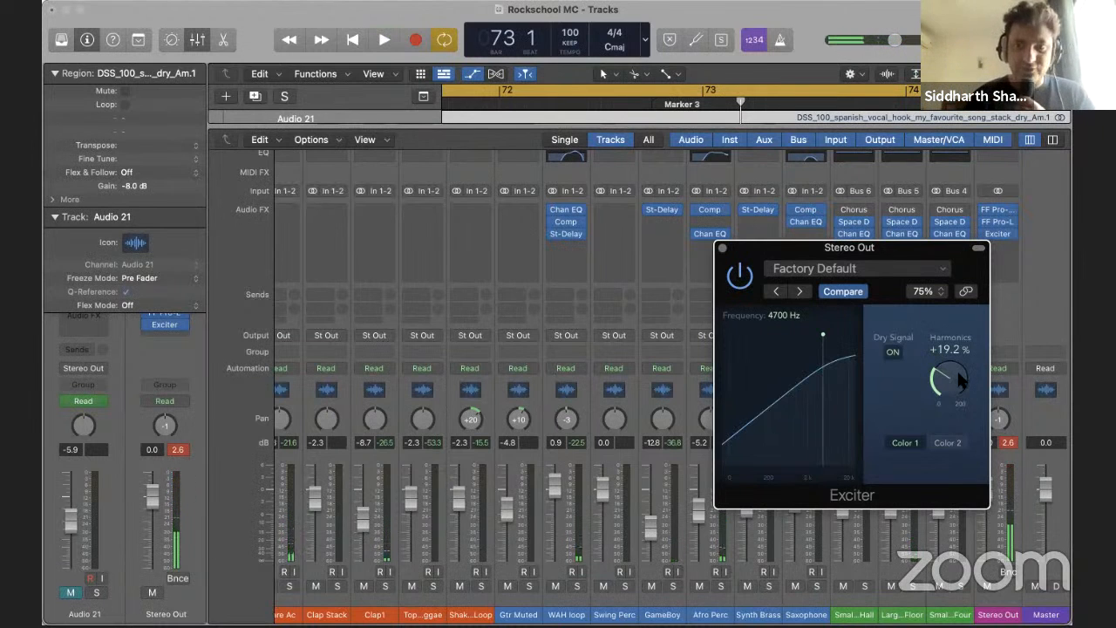
pyautogui.moveTo(953, 370); pyautogui.dragTo(955, 389)
# Compare the mix from bar 69 with the Exciter bypassed and re-enabled, stop playback, and hide the mixer
pyautogui.press('space')
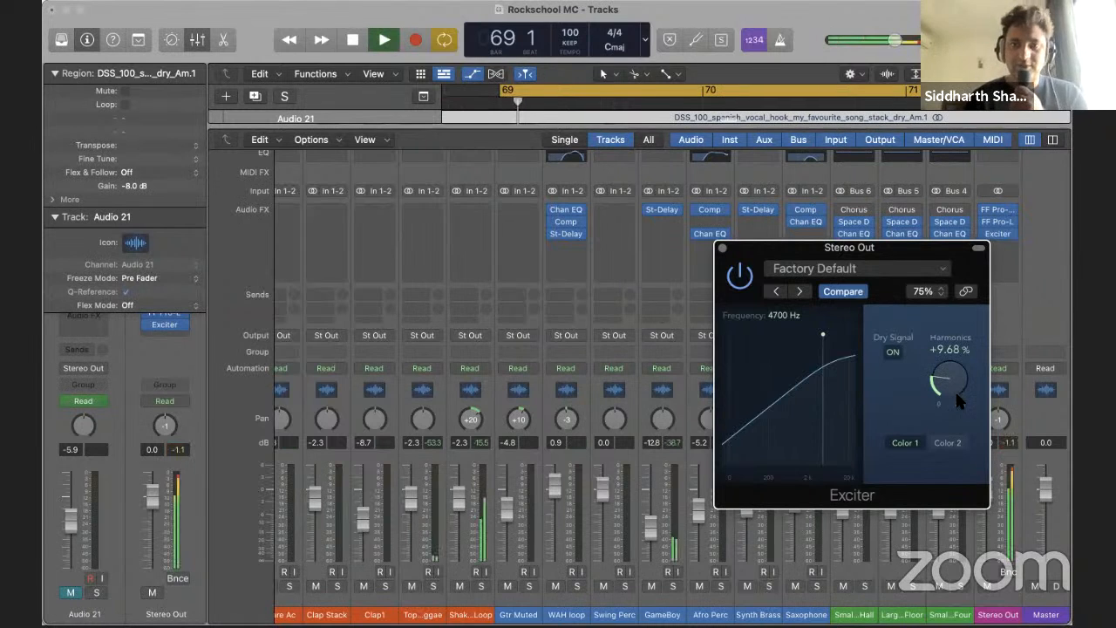
pyautogui.click(738, 277)
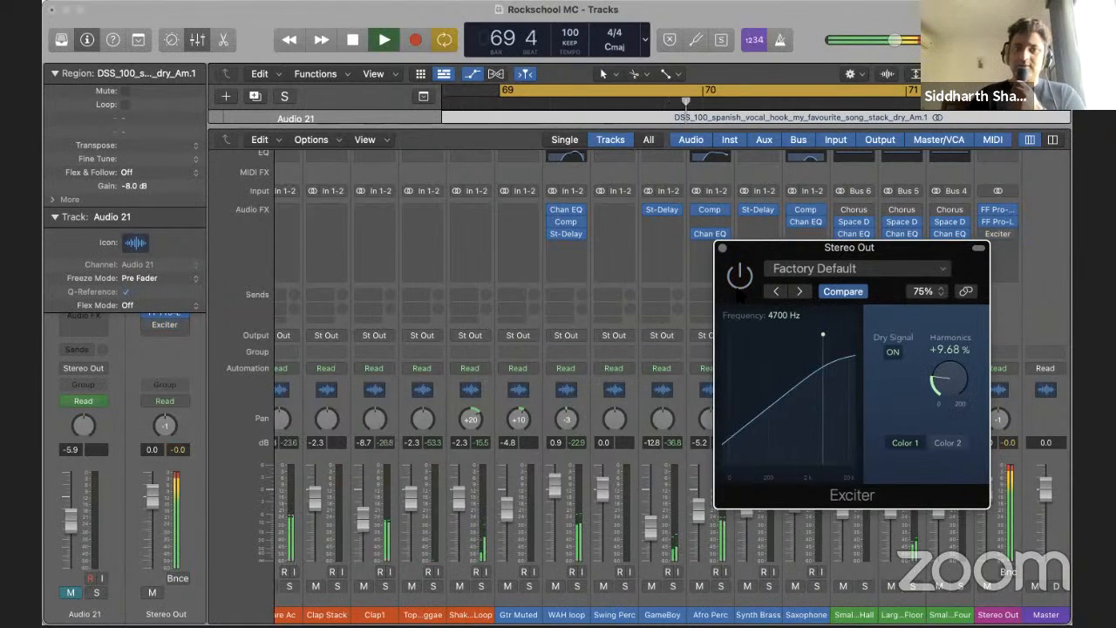
pyautogui.click(740, 277)
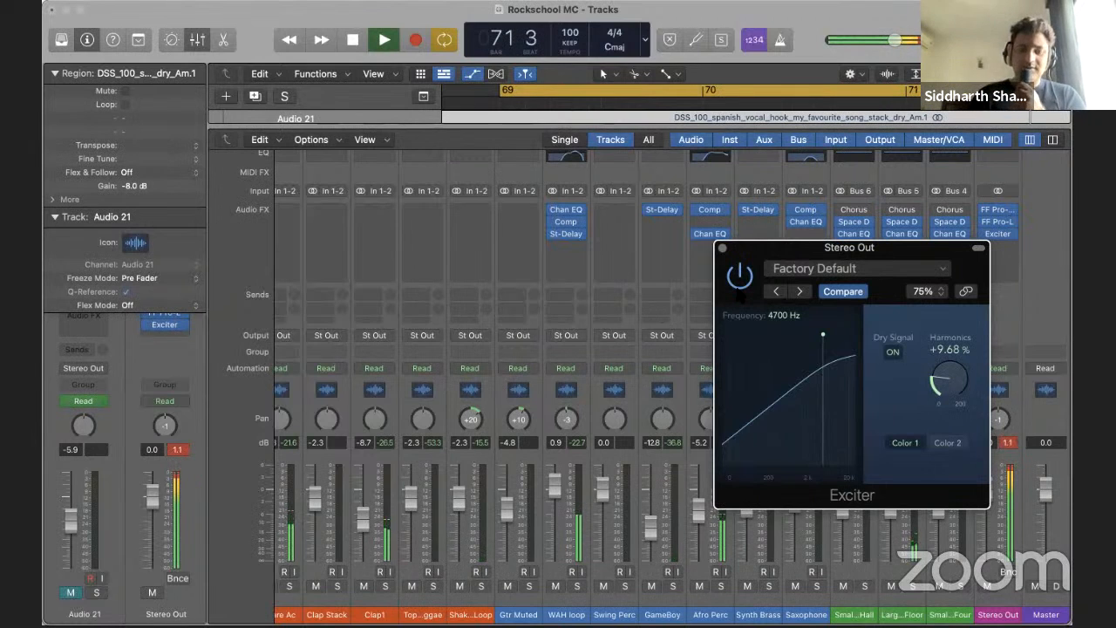
pyautogui.press('space')
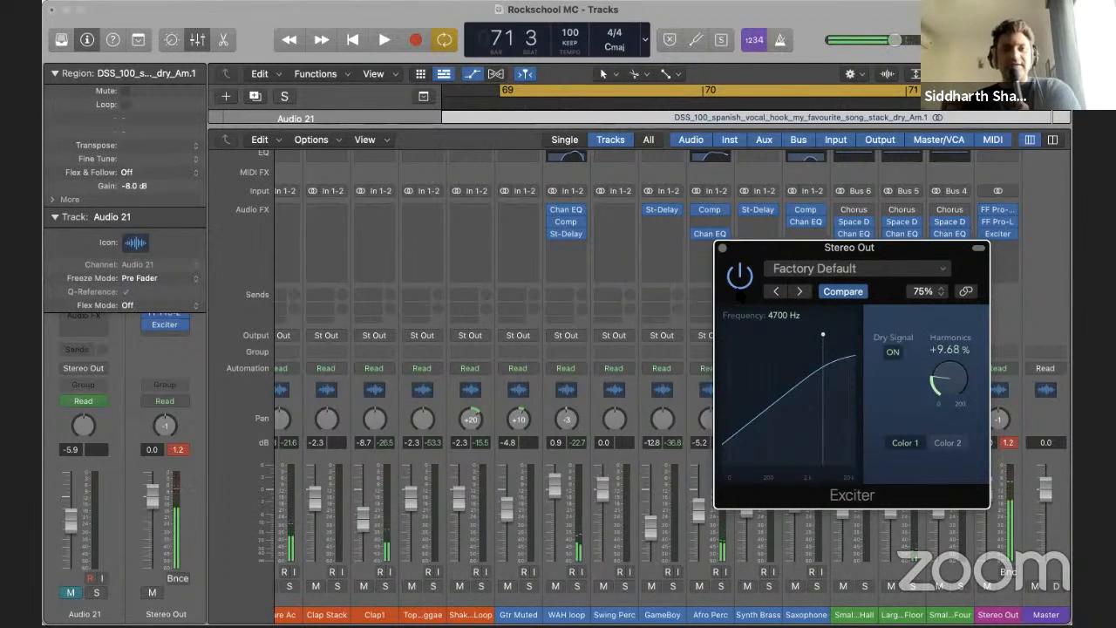
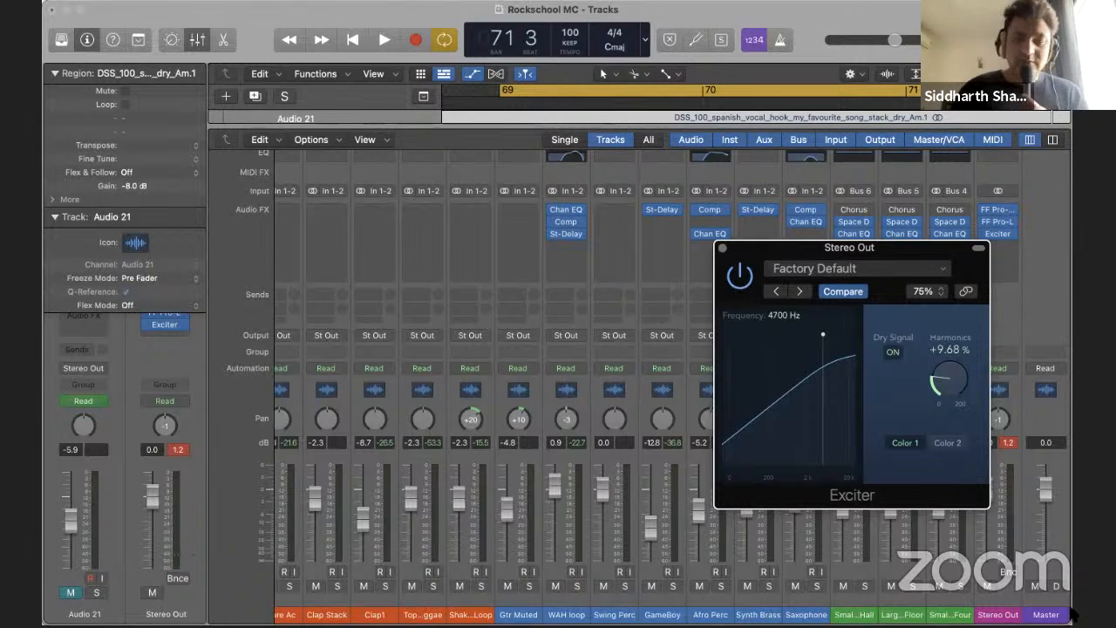
pyautogui.press('x')
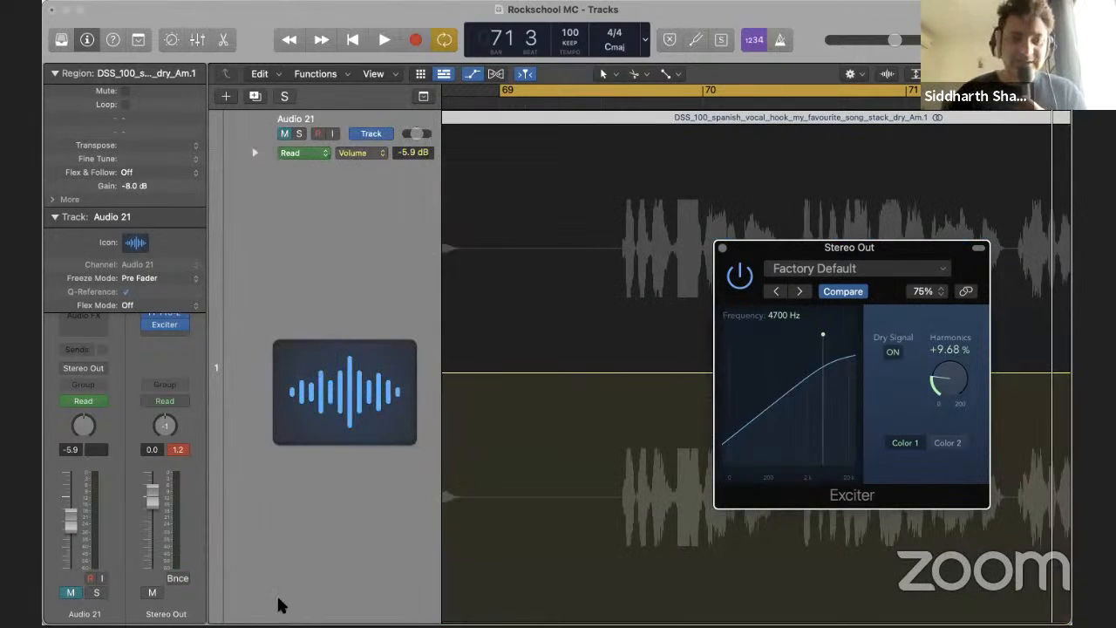
# Reduce the oversized track height so several tracks show at once, and close the Stereo Out's Exciter window
pyautogui.scroll(-10, 312, 550)
pyautogui.scroll(10, 299, 417)
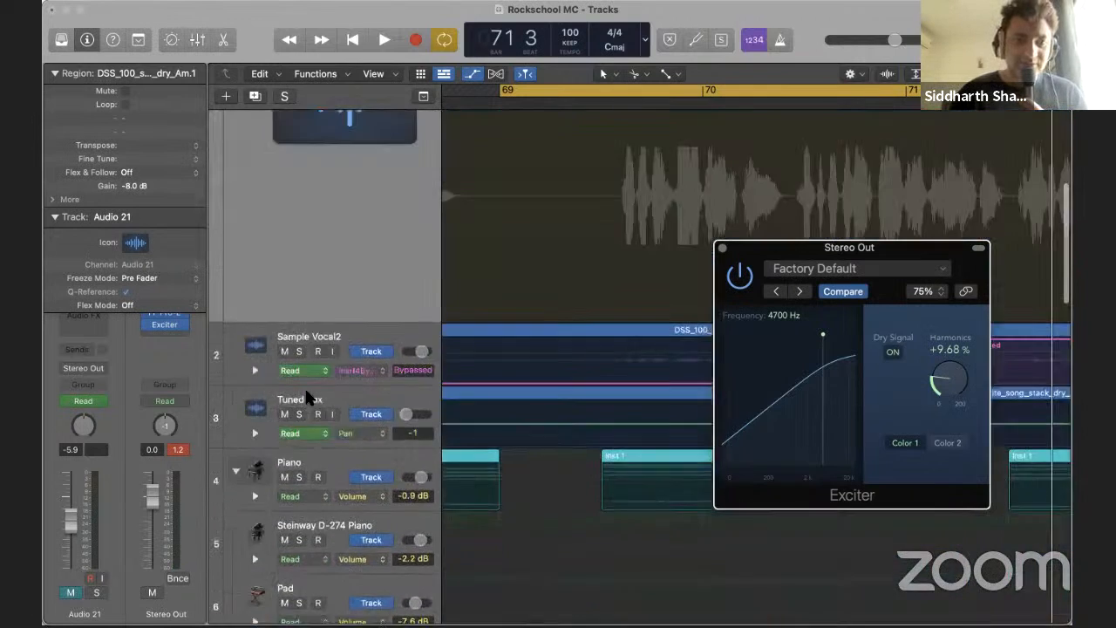
pyautogui.moveTo(283, 561); pyautogui.dragTo(287, 146)
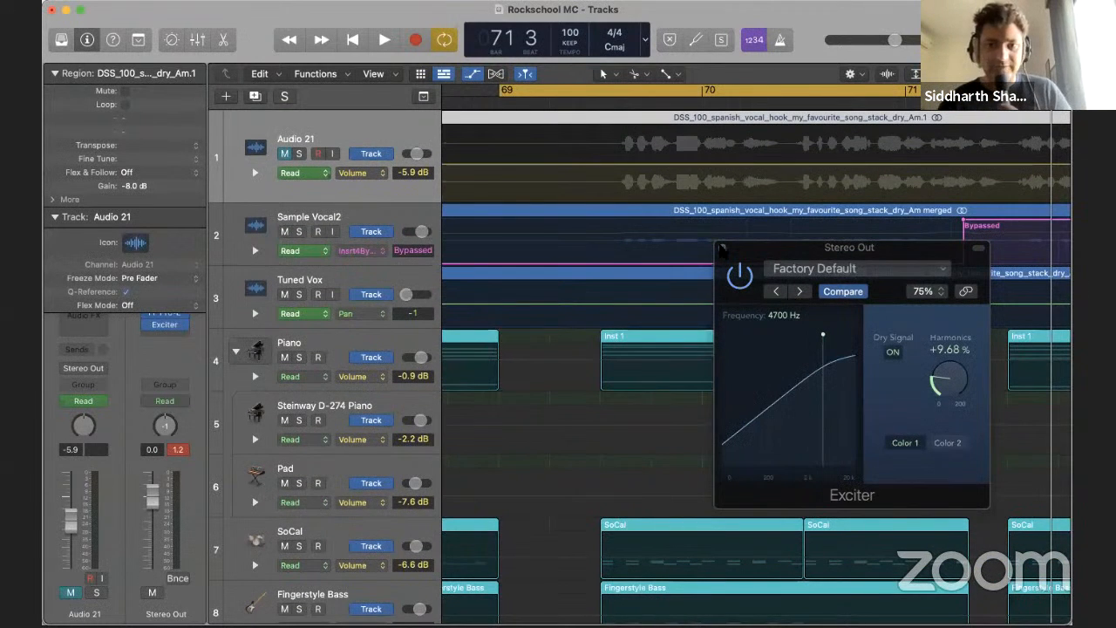
pyautogui.click(722, 247)
pyautogui.press('x')
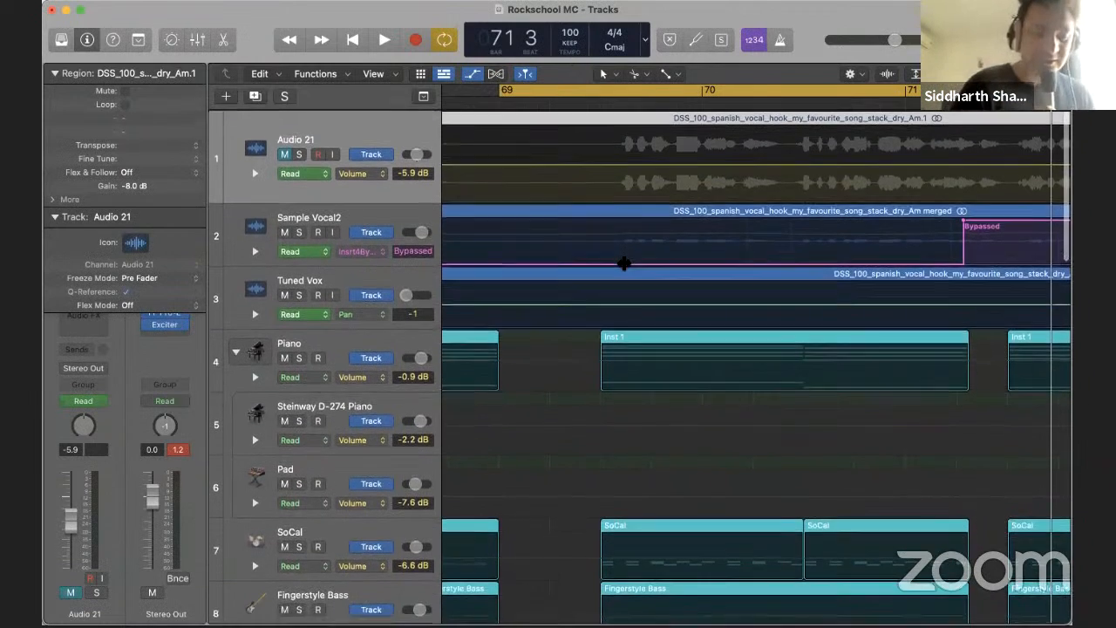
pyautogui.press('x')
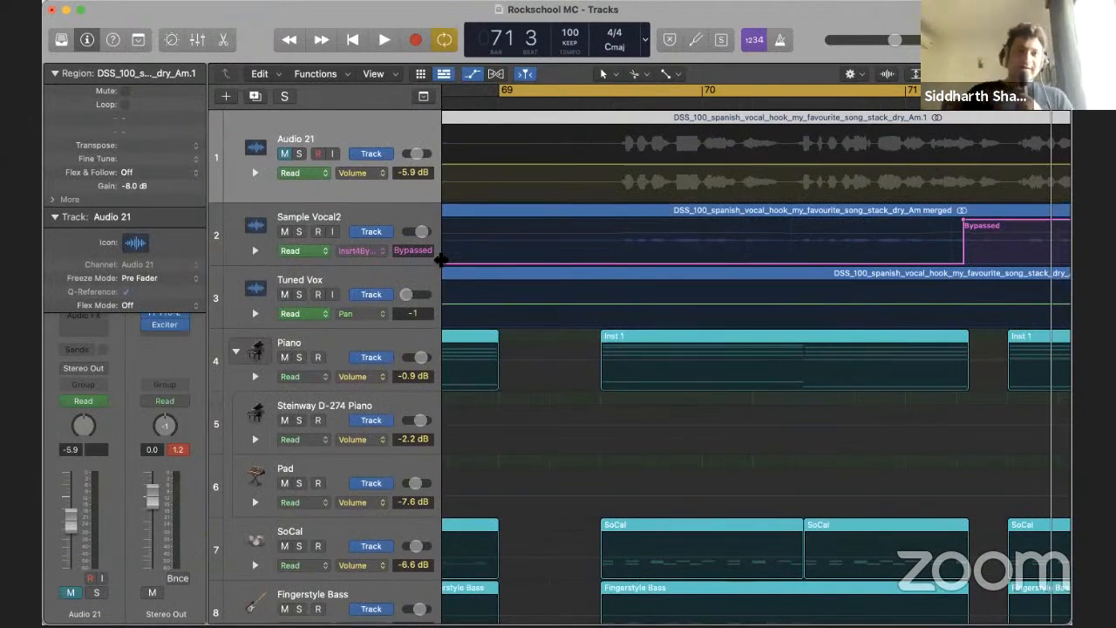
# Find the Show Automation command with a help search and use it to hide the automation on all tracks
pyautogui.scroll(1, 442, 191)
pyautogui.click(440, 7)
pyautogui.write('automation')
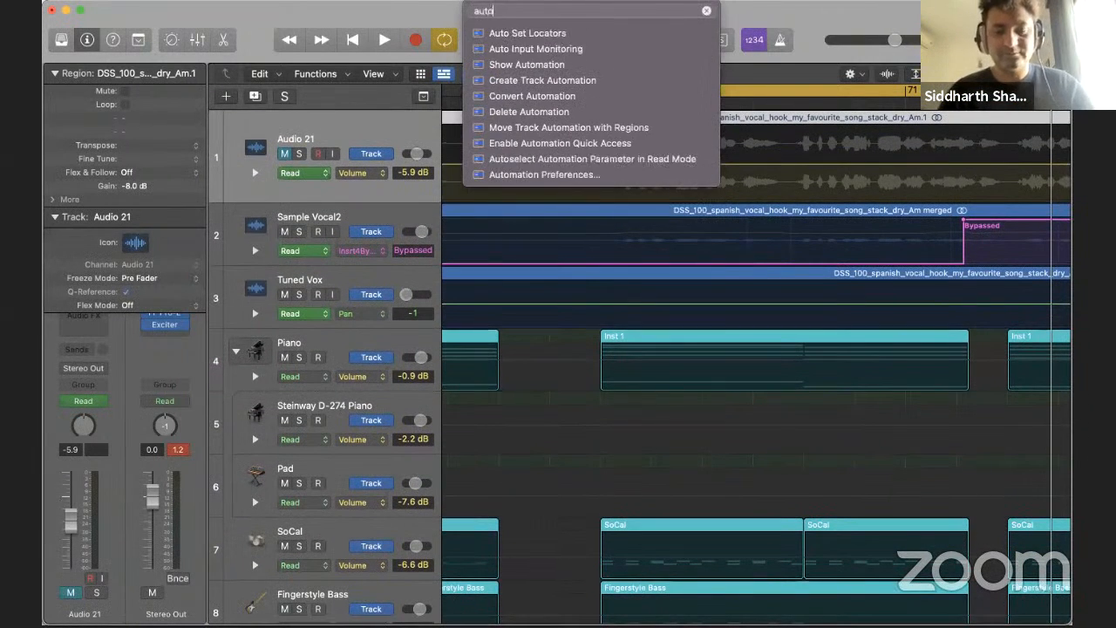
pyautogui.click(495, 65)
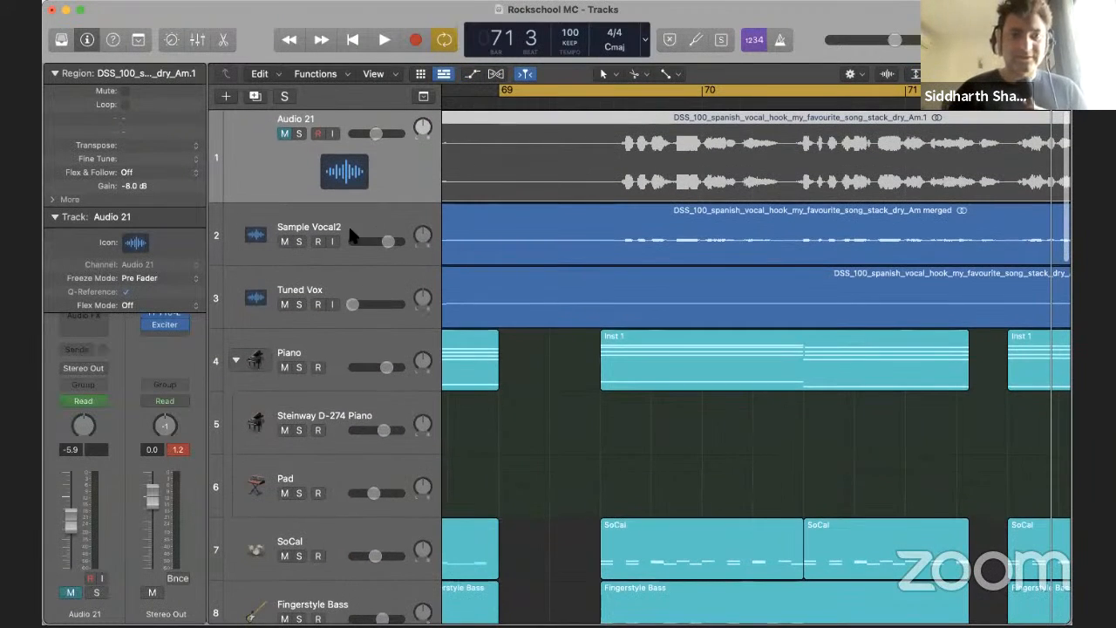
# Solo Sample Vocal2, play from bar 69, and duplicate the track with its region below Tuned Vox
pyautogui.click(298, 241)
pyautogui.click(651, 109)
pyautogui.press('space')
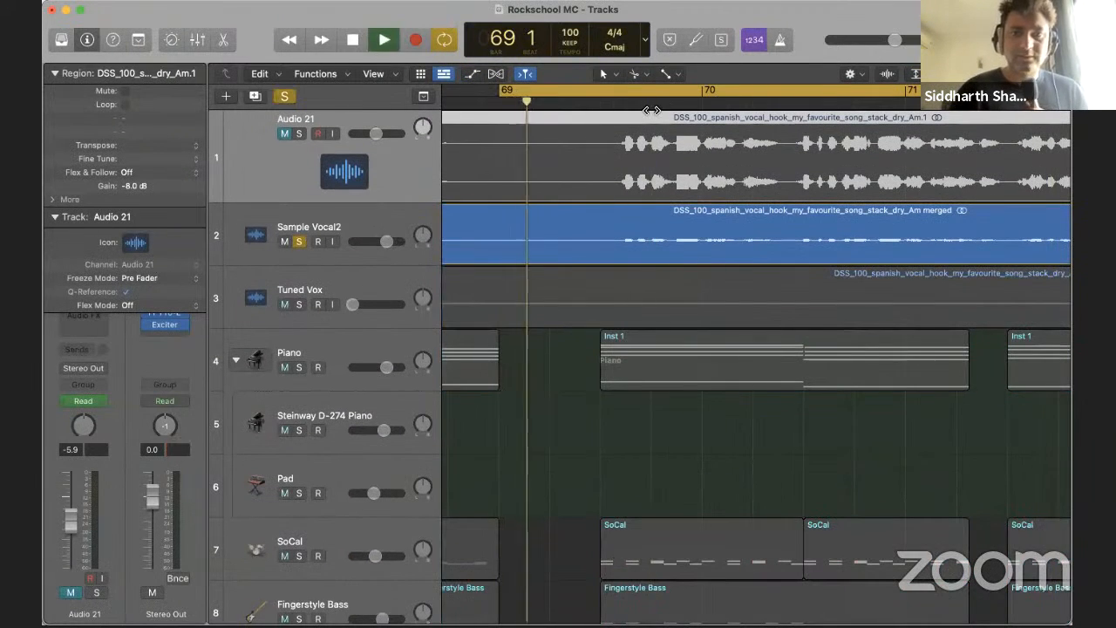
pyautogui.moveTo(372, 247); pyautogui.dragTo(375, 316)
pyautogui.press('space')
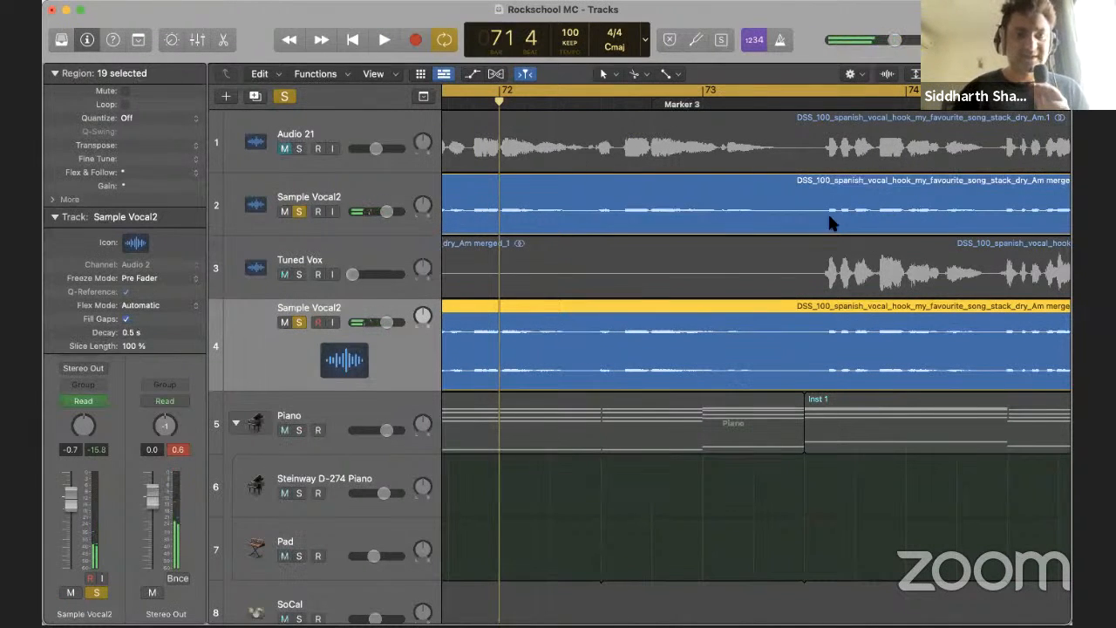
# Rename the duplicated Sample Vocal2 track as Sample har
pyautogui.doubleClick(352, 305)
pyautogui.click(354, 305)
pyautogui.press('BackSpace')
pyautogui.press('BackSpace')
pyautogui.press('BackSpace')
pyautogui.press('BackSpace')
pyautogui.press('BackSpace')
pyautogui.press('BackSpace')
pyautogui.write('har')
pyautogui.press('Return')
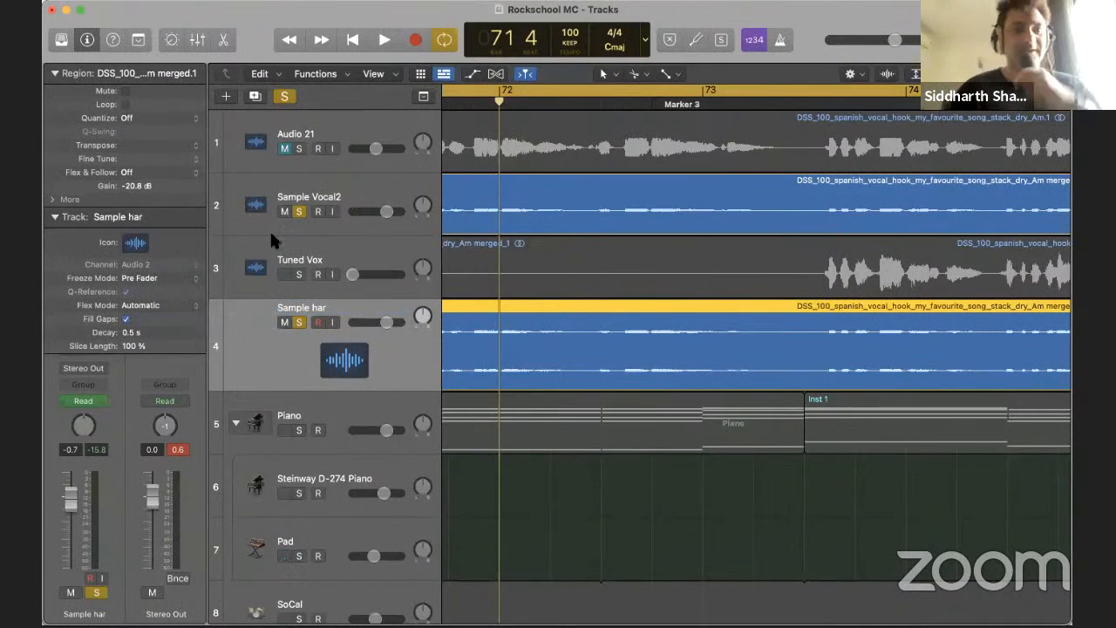
# Try transposing the Sample har region by +5 and audition it together with the soloed Sample Vocal2
pyautogui.moveTo(126, 145); pyautogui.dragTo(128, 134)
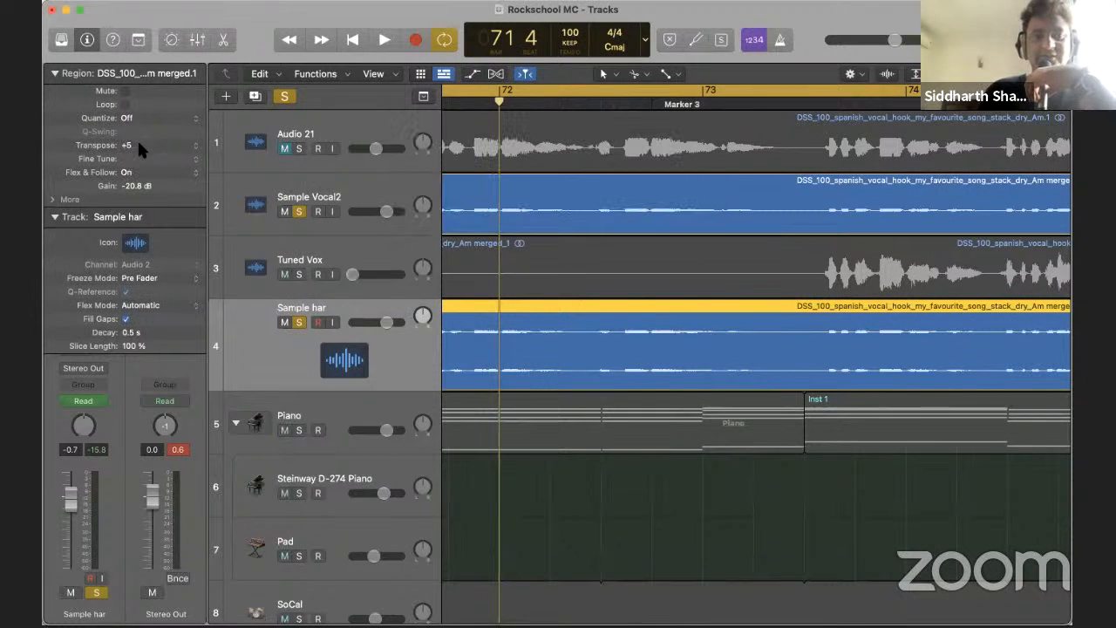
pyautogui.press('space')
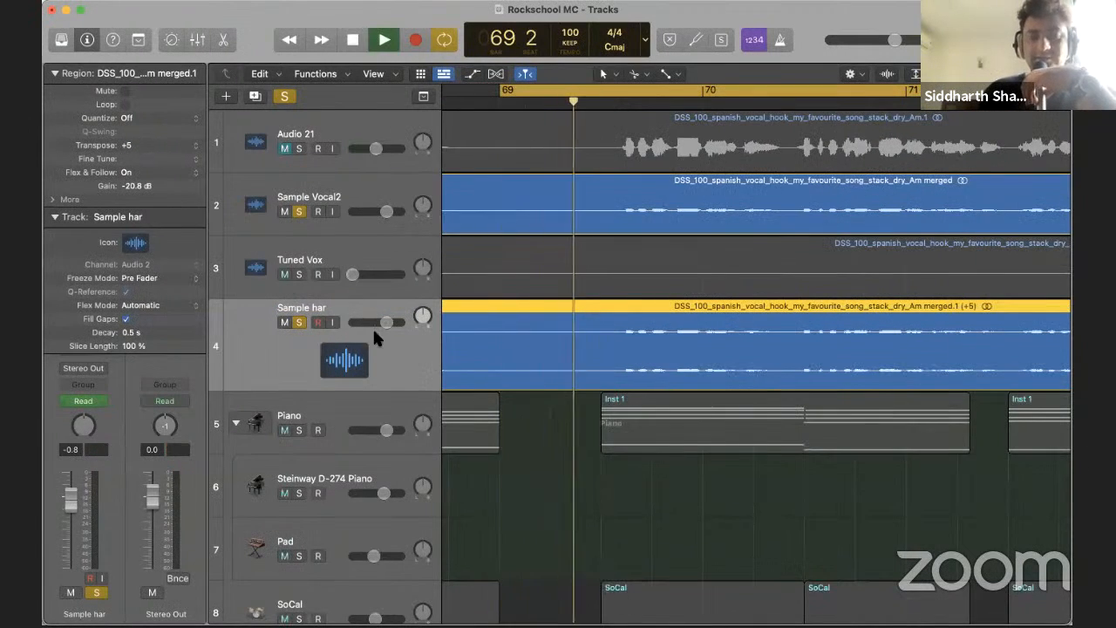
pyautogui.moveTo(386, 321); pyautogui.dragTo(386, 321)
pyautogui.press('space')
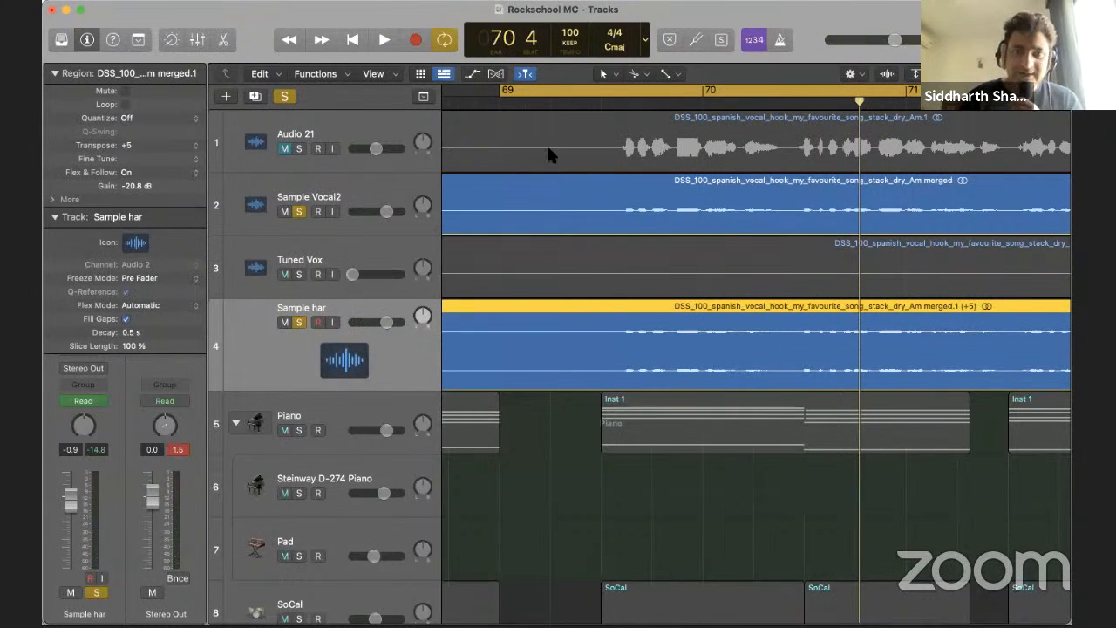
# Replay the two soloed vocals from bar 69 beat 3 and look through the secondary tool choices during playback
pyautogui.click(604, 104)
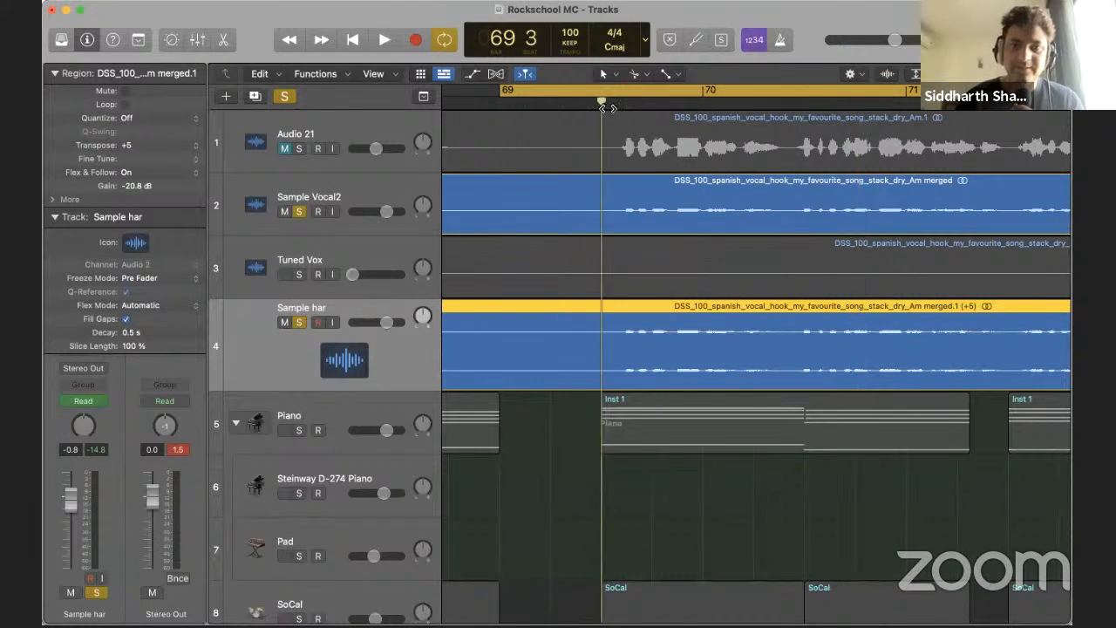
pyautogui.press('space')
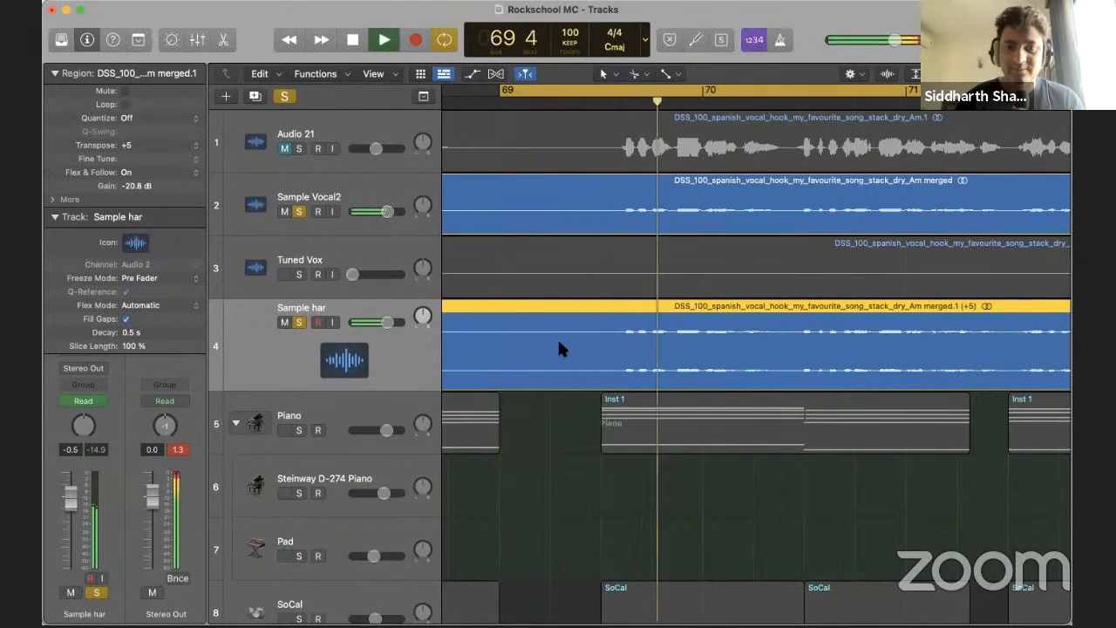
pyautogui.click(643, 75)
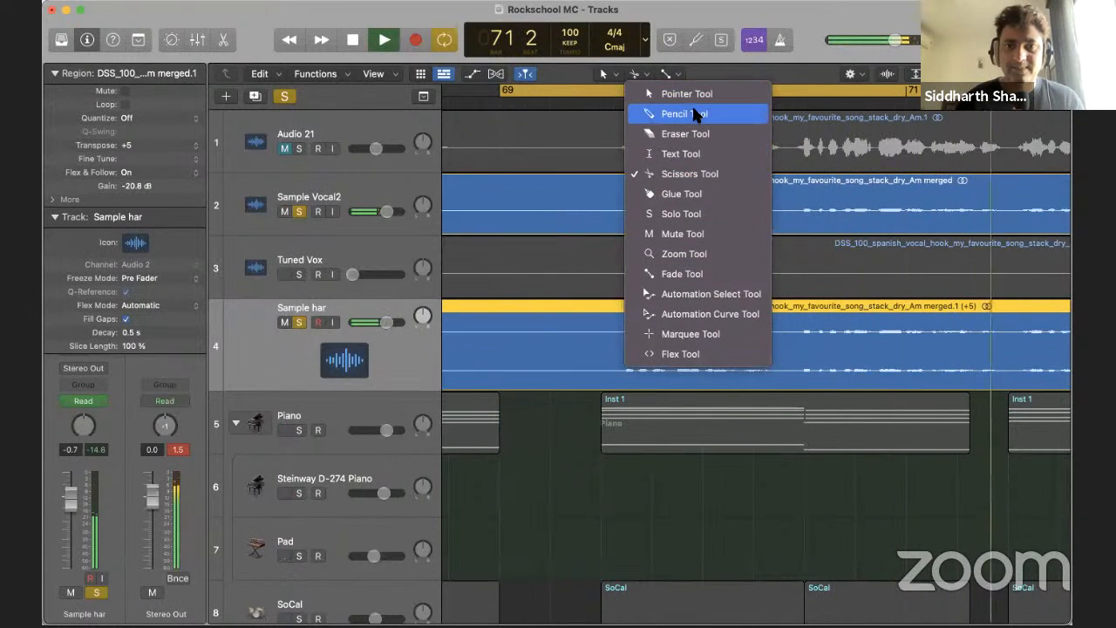
pyautogui.click(684, 193)
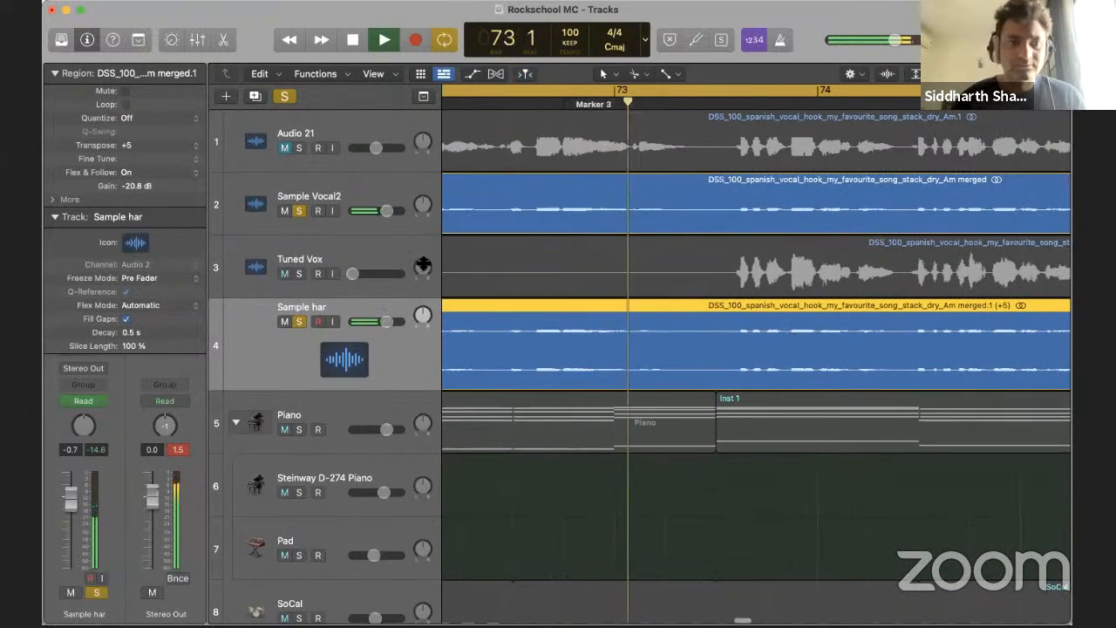
pyautogui.press('space')
# Try a +7 transposition on the Sample har region and audition it
pyautogui.moveTo(130, 142); pyautogui.dragTo(131, 139)
pyautogui.press('space')
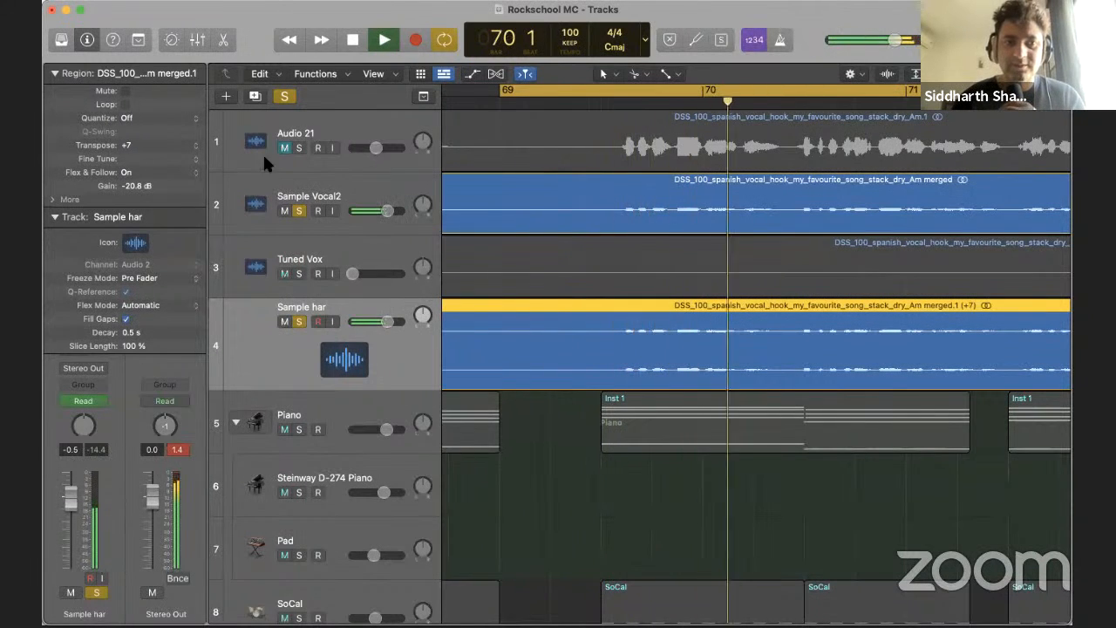
pyautogui.press('space')
# Transpose the Sample har region by +12, audition it, and set its quantize to 1/4 Note
pyautogui.moveTo(163, 136); pyautogui.dragTo(163, 121)
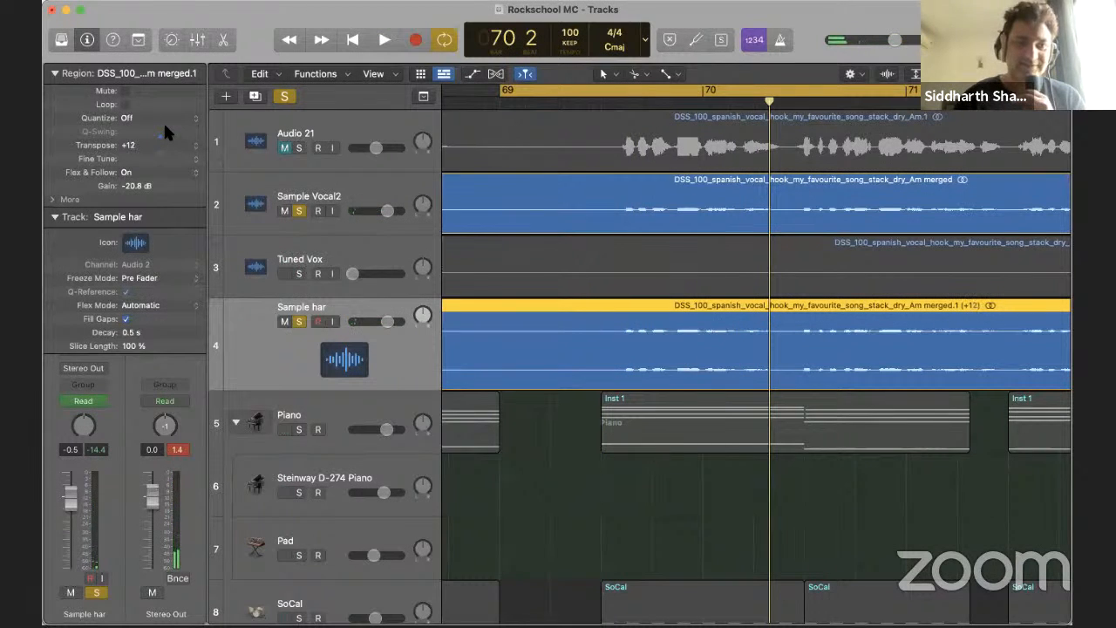
pyautogui.press('space')
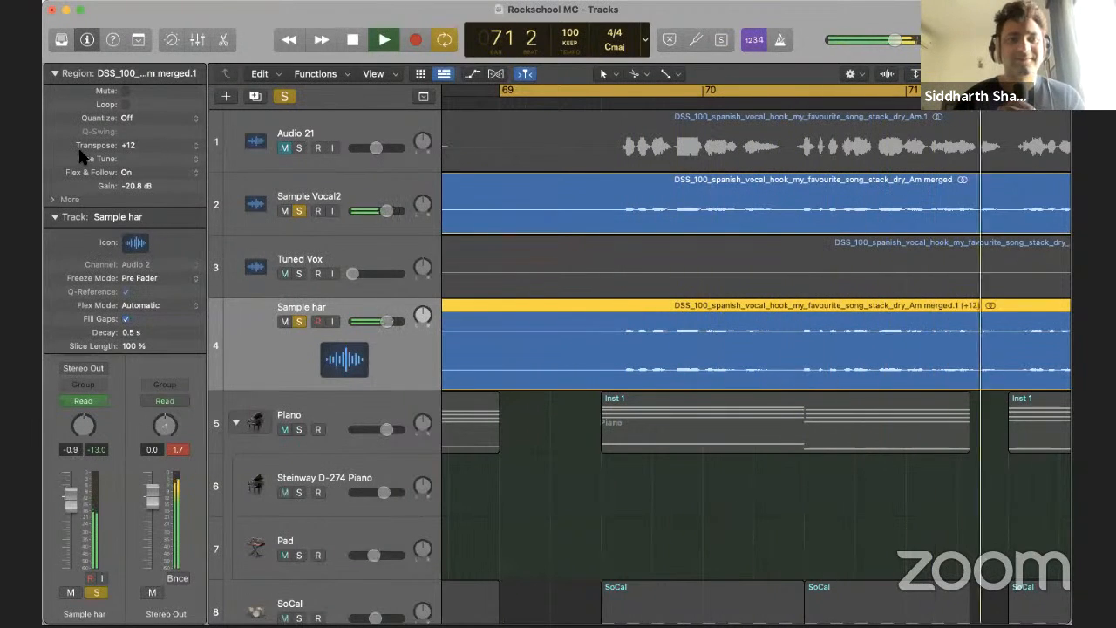
pyautogui.click(128, 115)
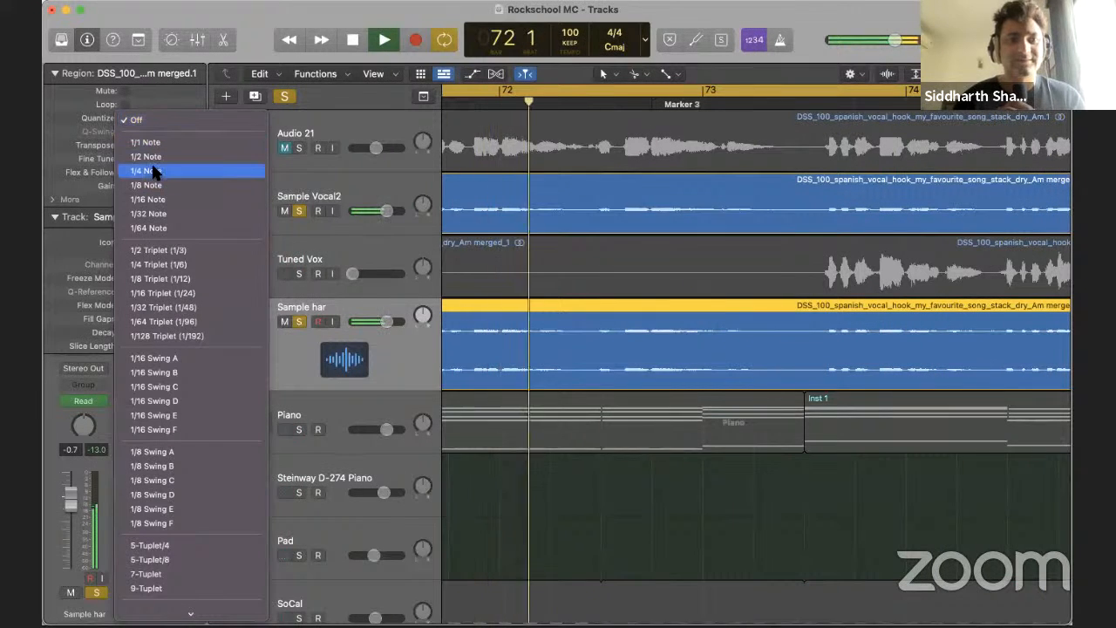
pyautogui.click(169, 166)
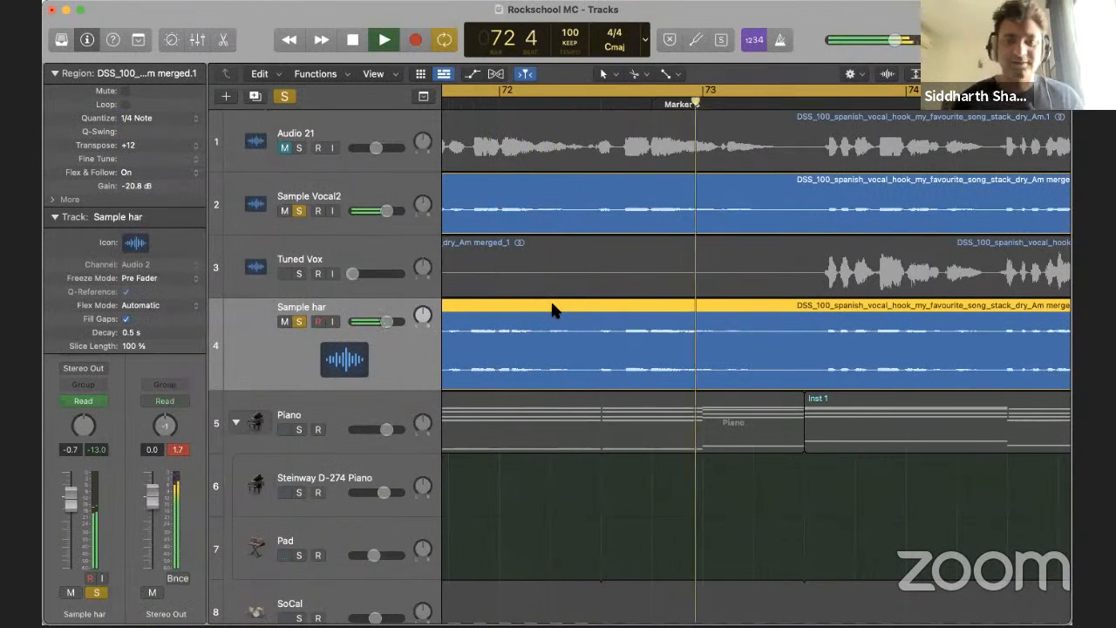
pyautogui.press('space')
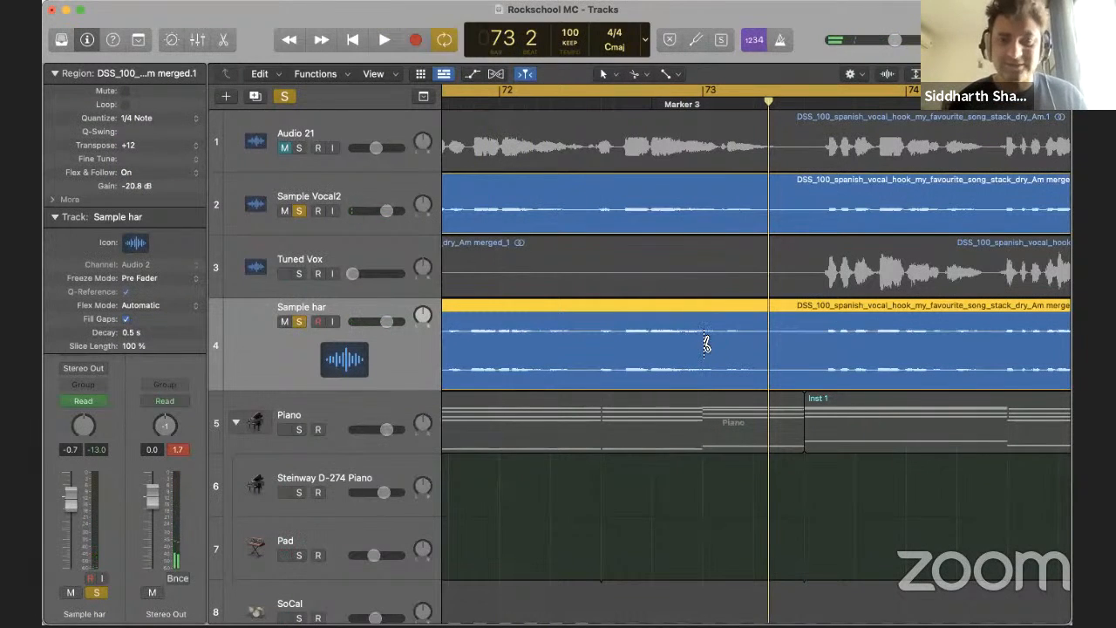
# Split the Sample har region at bar 73 and at bar 73 beat 2, and select the piece before bar 73
pyautogui.keyDown('super'); pyautogui.click(704, 338); pyautogui.keyUp('super')
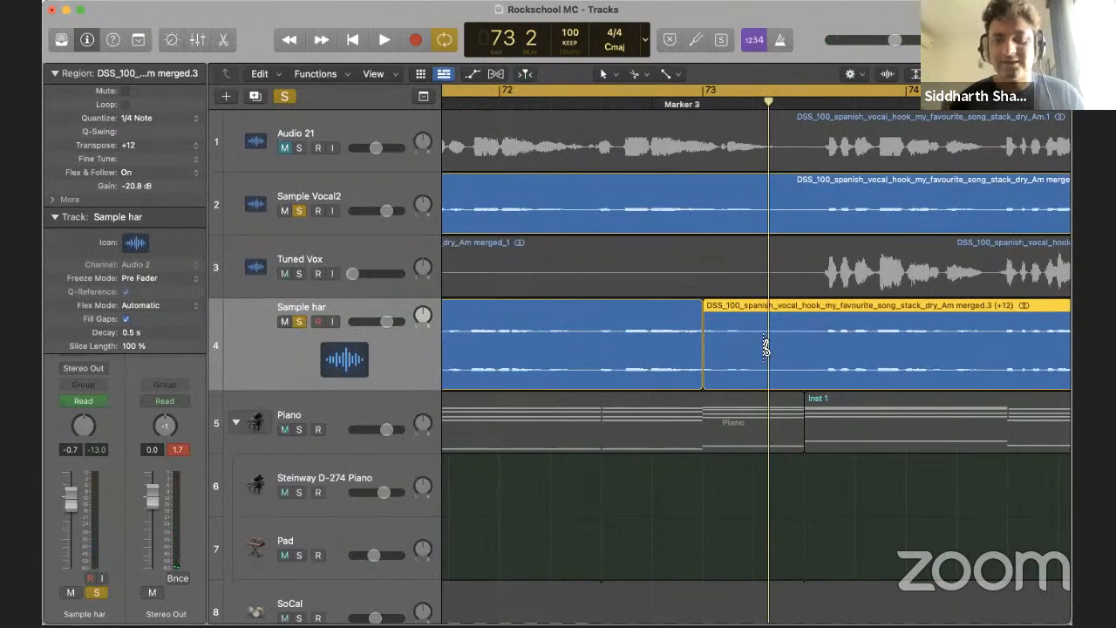
pyautogui.keyDown('super'); pyautogui.click(755, 340); pyautogui.keyUp('super')
pyautogui.click(635, 361)
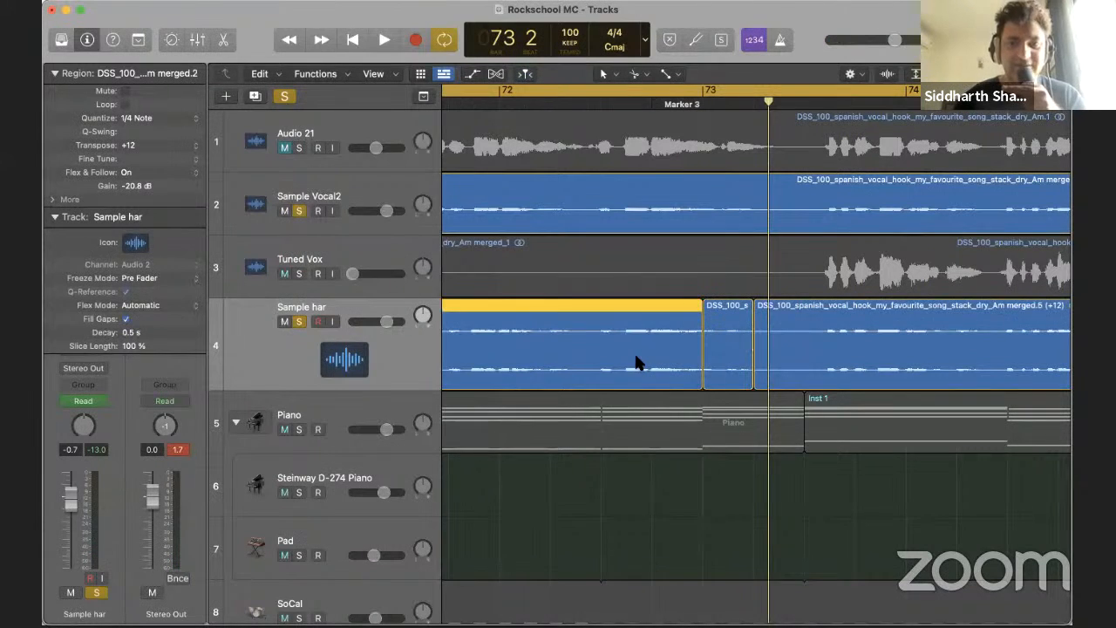
# Listen from bar 69, split the Sample har region at bar 70, and delete the part before it
pyautogui.hscroll(-5, 635, 361)
pyautogui.hscroll(-5, 650, 318)
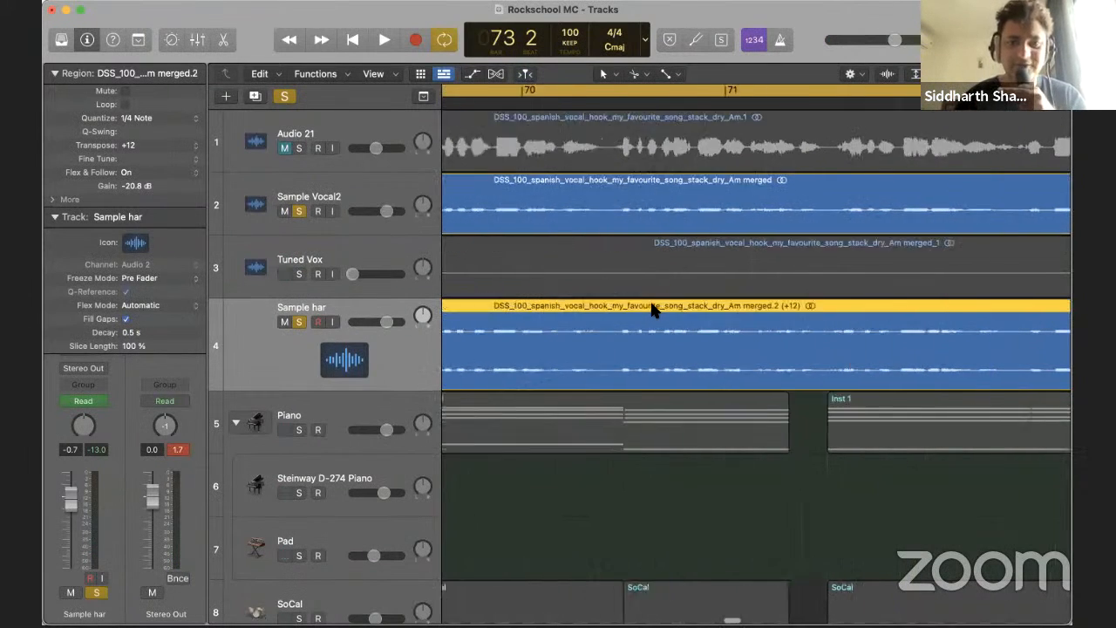
pyautogui.click(743, 103)
pyautogui.press('space')
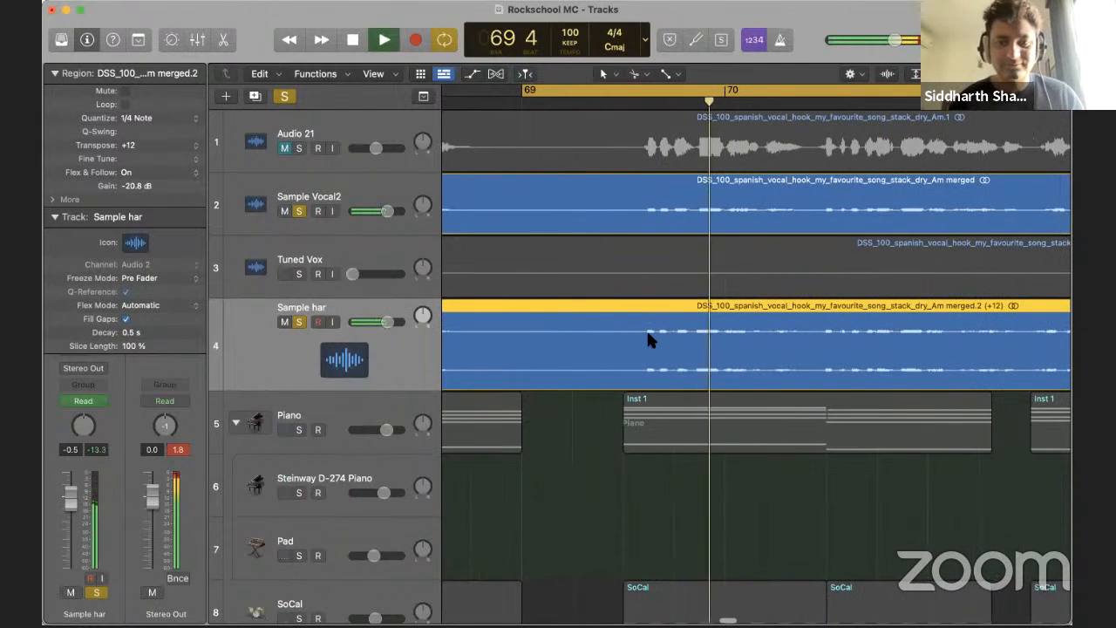
pyautogui.press('space')
pyautogui.click(729, 339)
pyautogui.click(691, 335)
pyautogui.press('Delete')
# Listen to the passage, split Sample har at bar 70 beat 3, and trim the following piece to start just before bar 71
pyautogui.press('space')
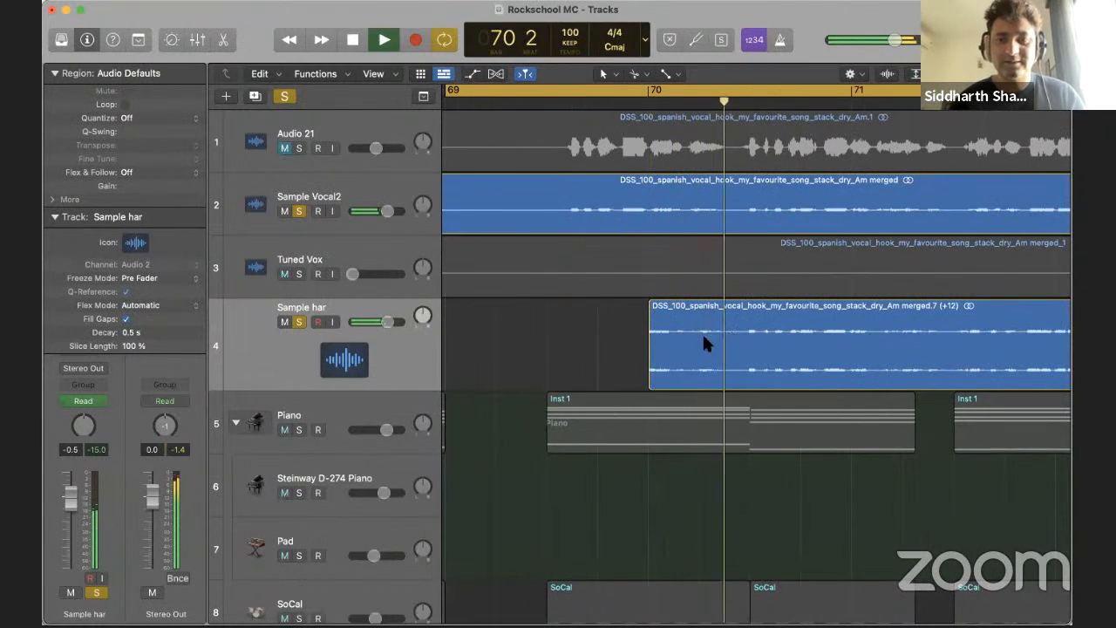
pyautogui.press('space')
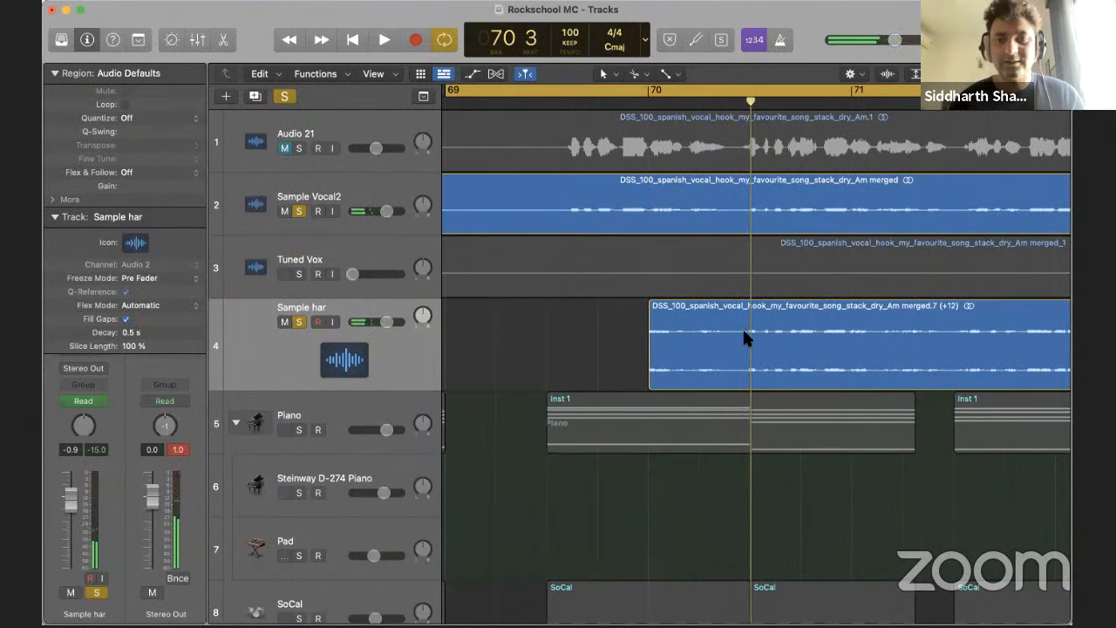
pyautogui.click(746, 337)
pyautogui.keyDown('super'); pyautogui.click(751, 339); pyautogui.keyUp('super')
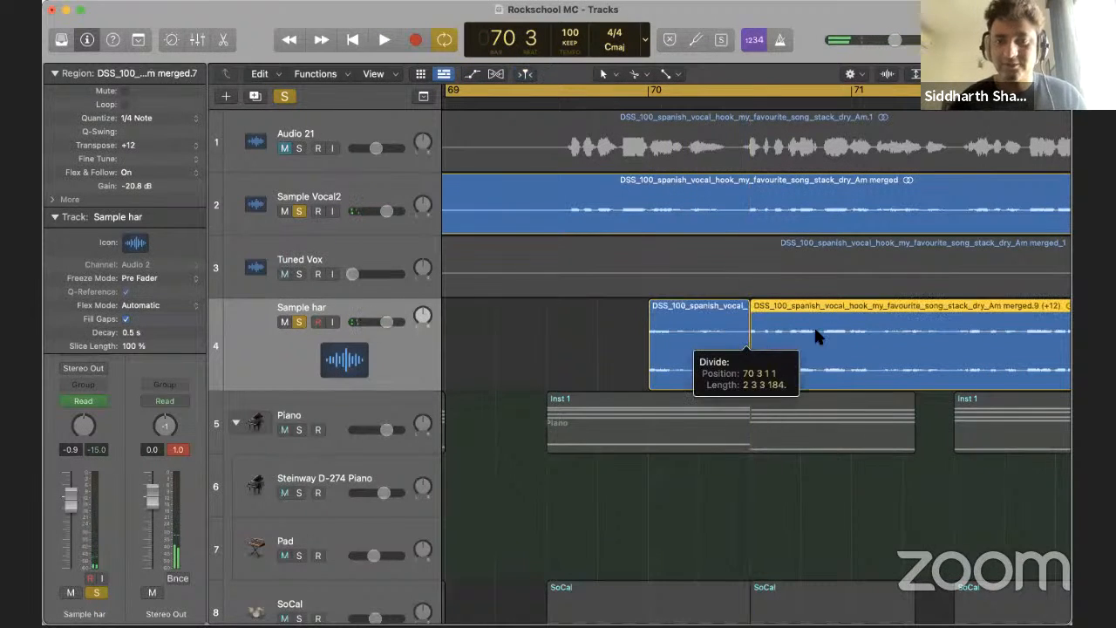
pyautogui.hscroll(3, 667, 372)
pyautogui.moveTo(655, 371); pyautogui.dragTo(726, 372)
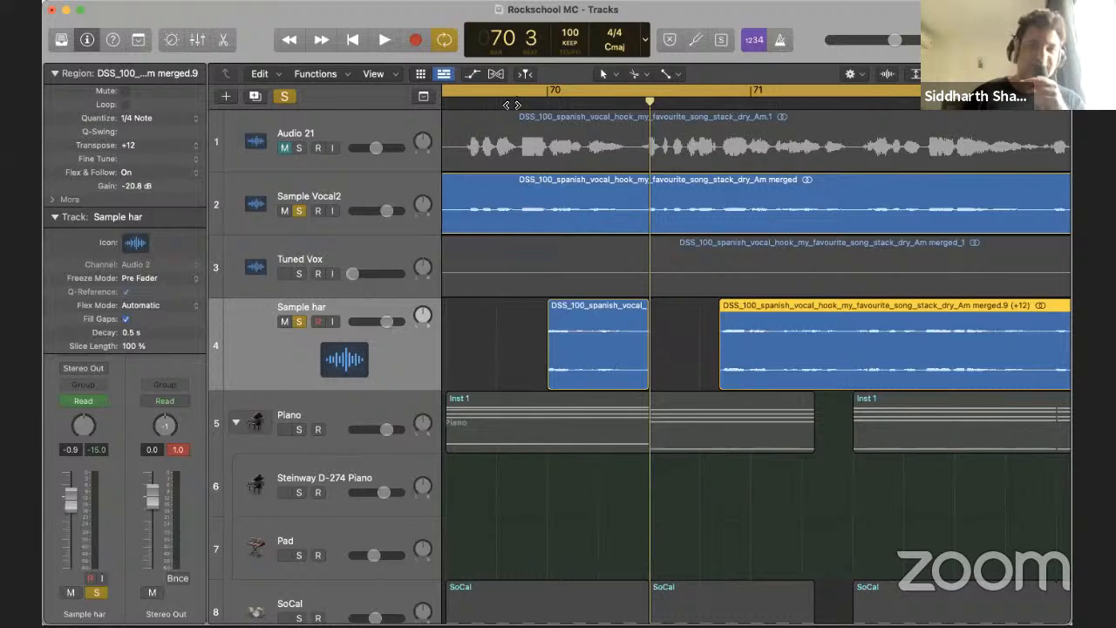
# Replay from bar 69 and shorten the Sample har segment at bar 70 to about one beat
pyautogui.press('space')
pyautogui.click(750, 340)
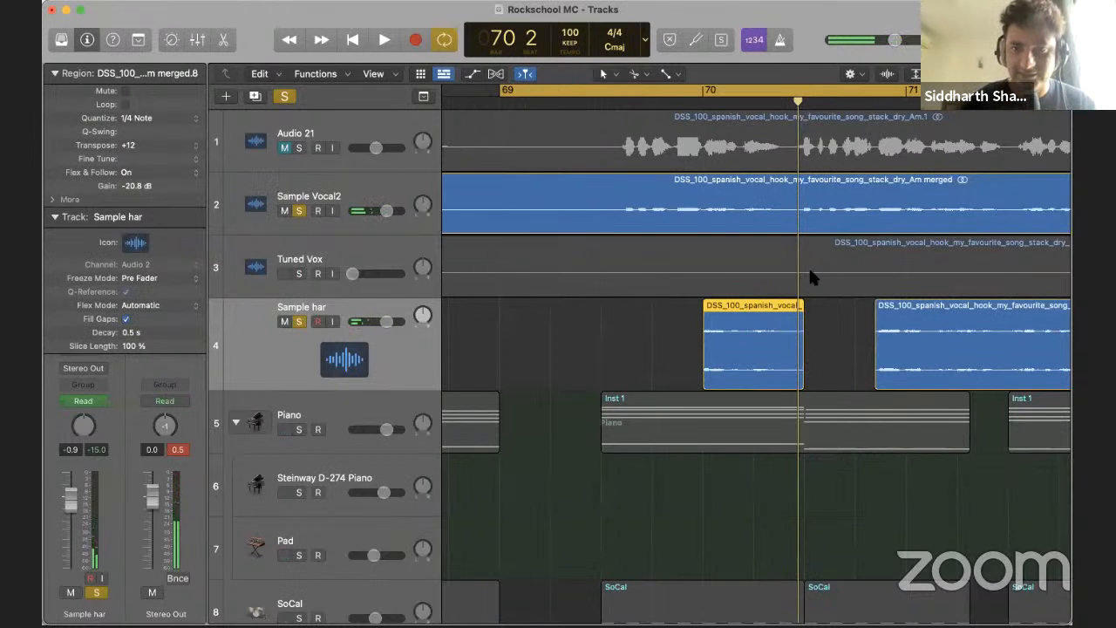
pyautogui.moveTo(798, 334); pyautogui.dragTo(735, 349)
pyautogui.hscroll(10, 735, 349)
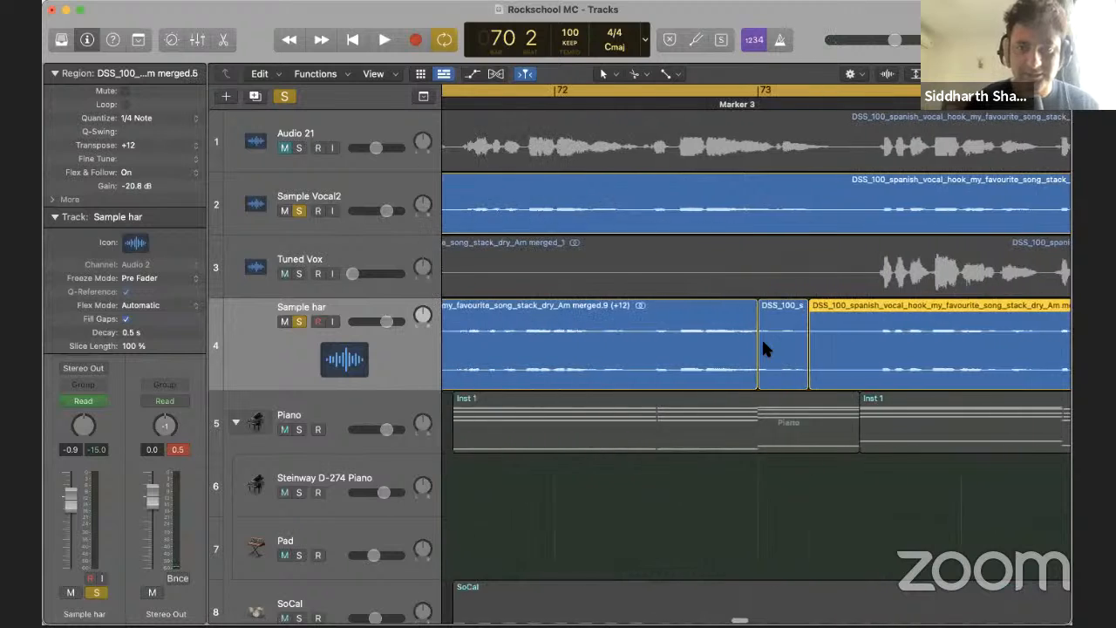
# Replay the passage, delete the short Sample har segment at bar 70, and show the track's Smart Controls with the following region selected
pyautogui.press('space')
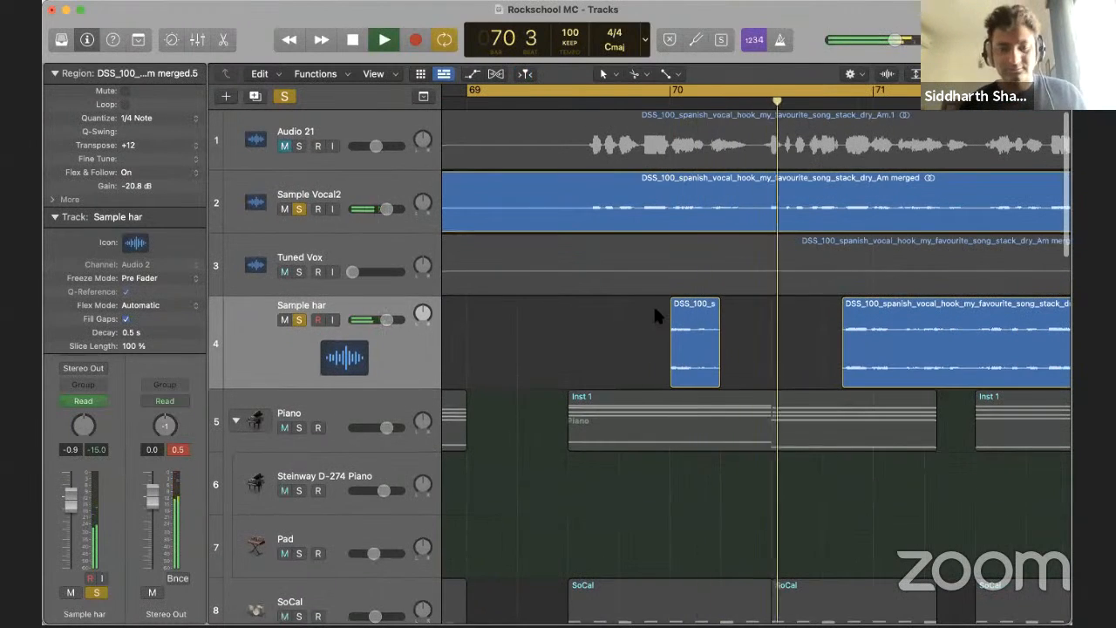
pyautogui.press('Delete')
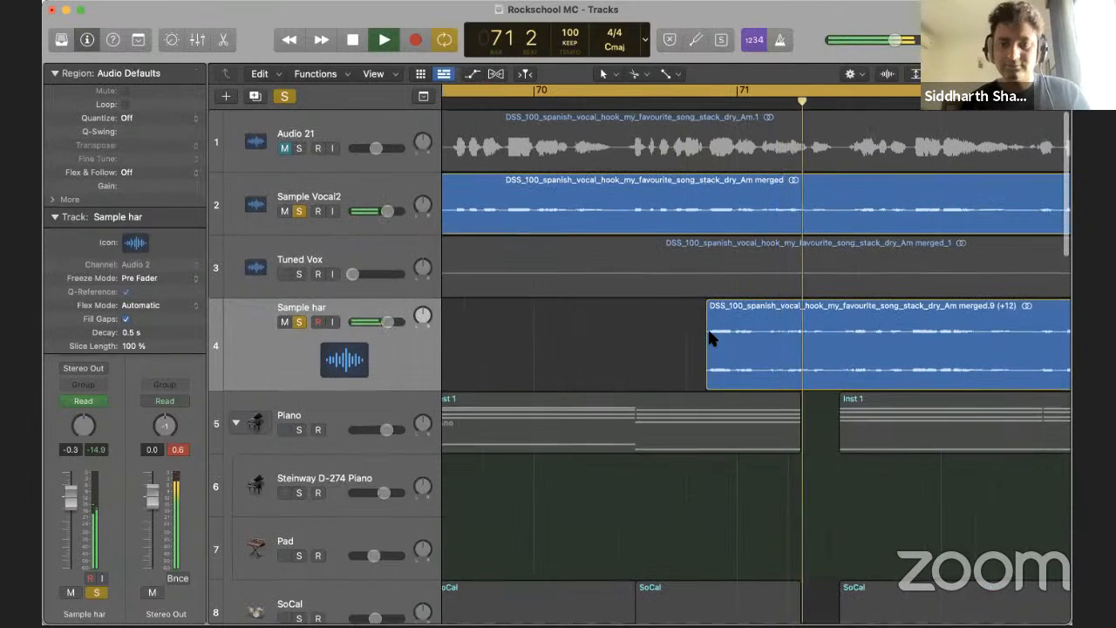
pyautogui.press('space')
pyautogui.press('b')
pyautogui.click(726, 338)
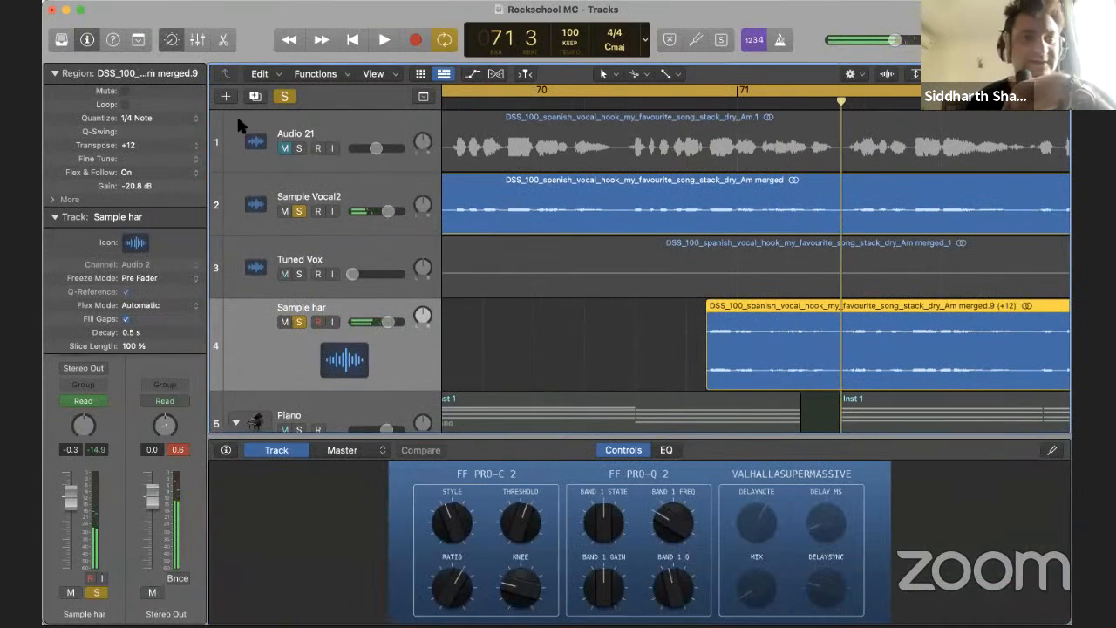
# Set the Sample har region's quantize to 1/8 Note and listen to the passage leading into bar 71
pyautogui.click(140, 119)
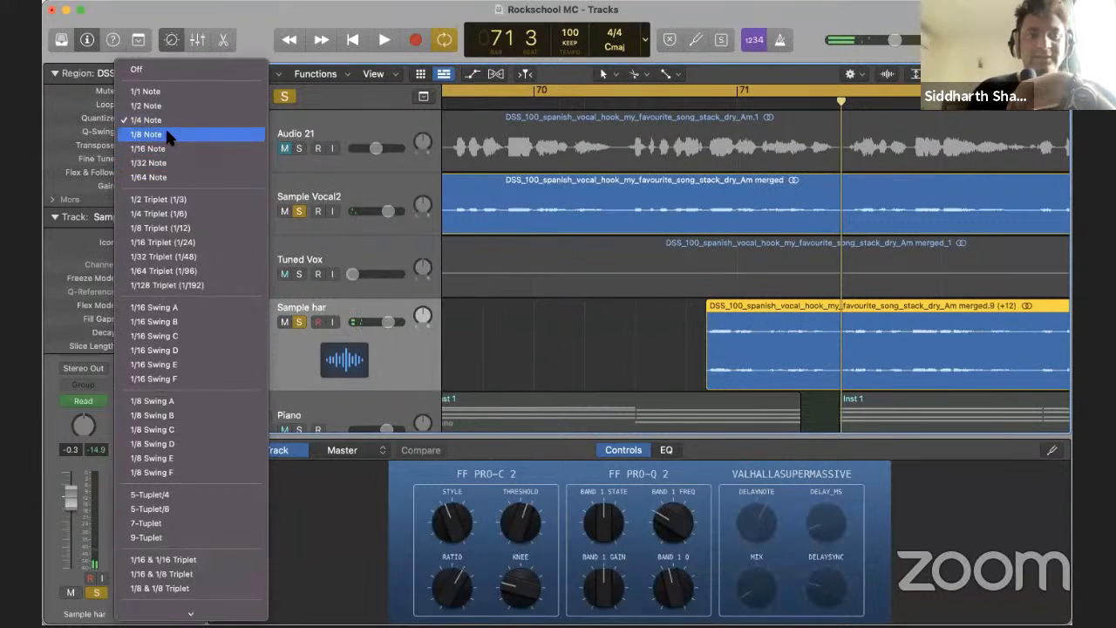
pyautogui.click(165, 134)
pyautogui.click(613, 264)
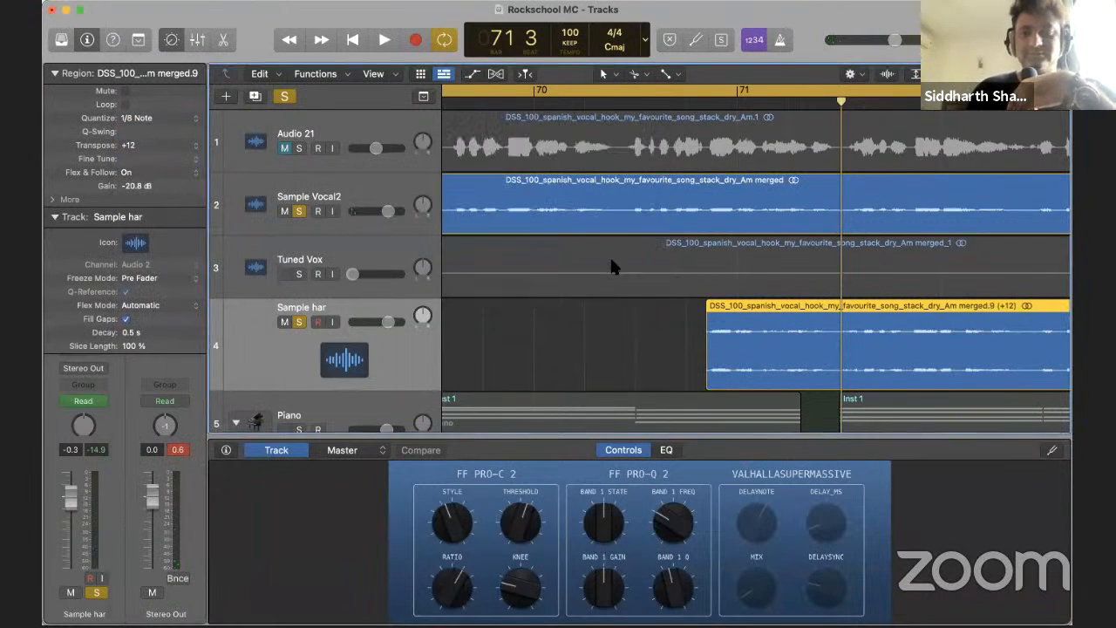
pyautogui.click(688, 102)
pyautogui.press('space')
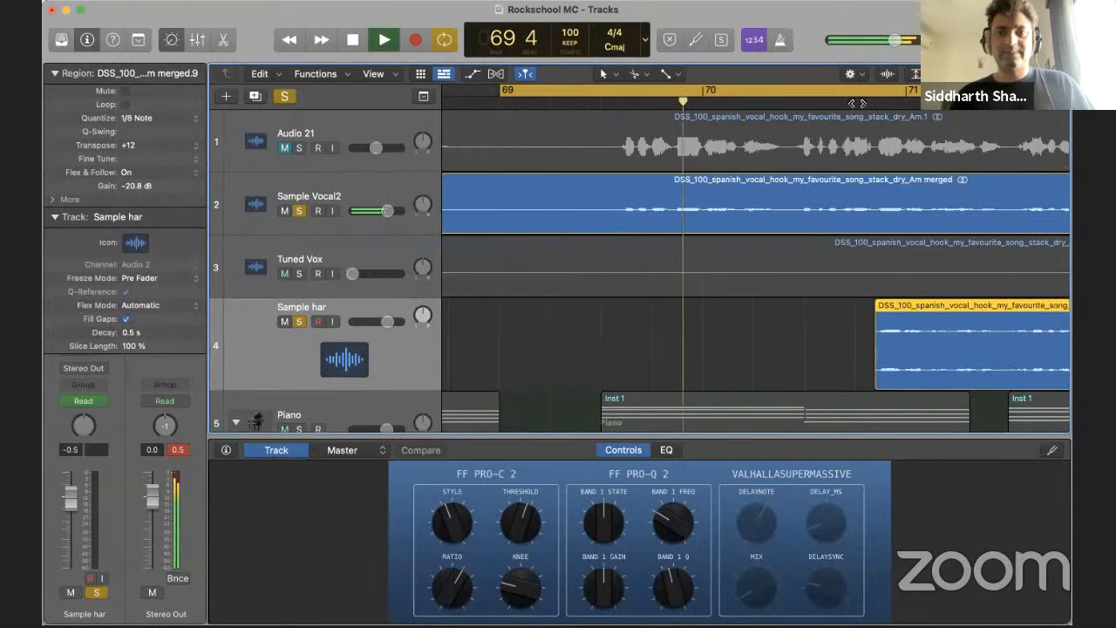
pyautogui.press('space')
pyautogui.click(855, 163)
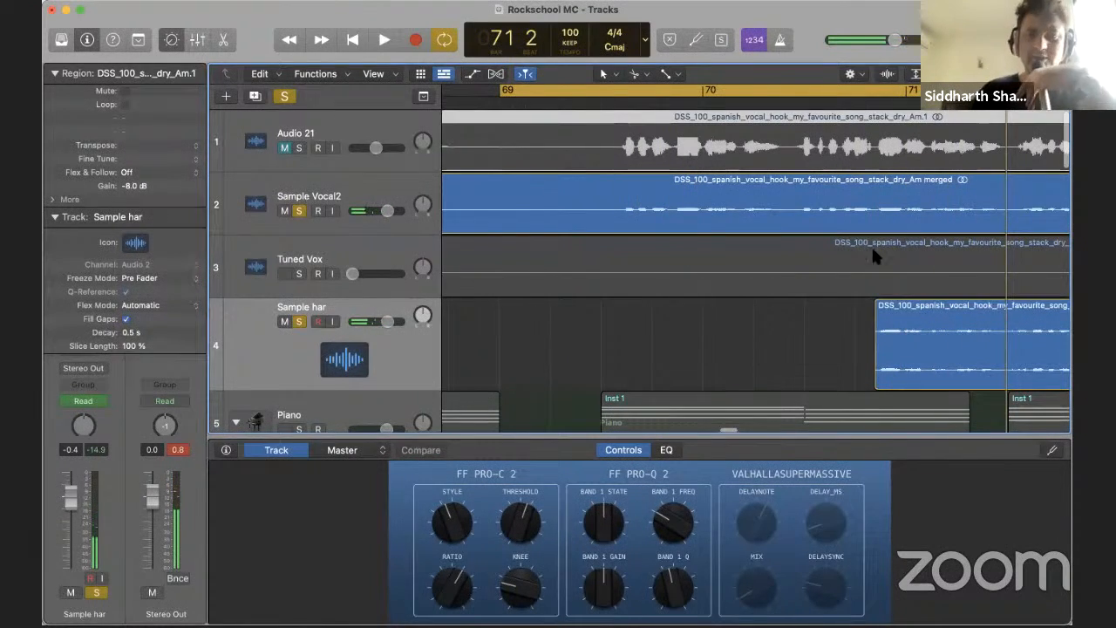
# Try transposing the Sample har region by +4 and listen to the passage leading into bar 71
pyautogui.click(940, 332)
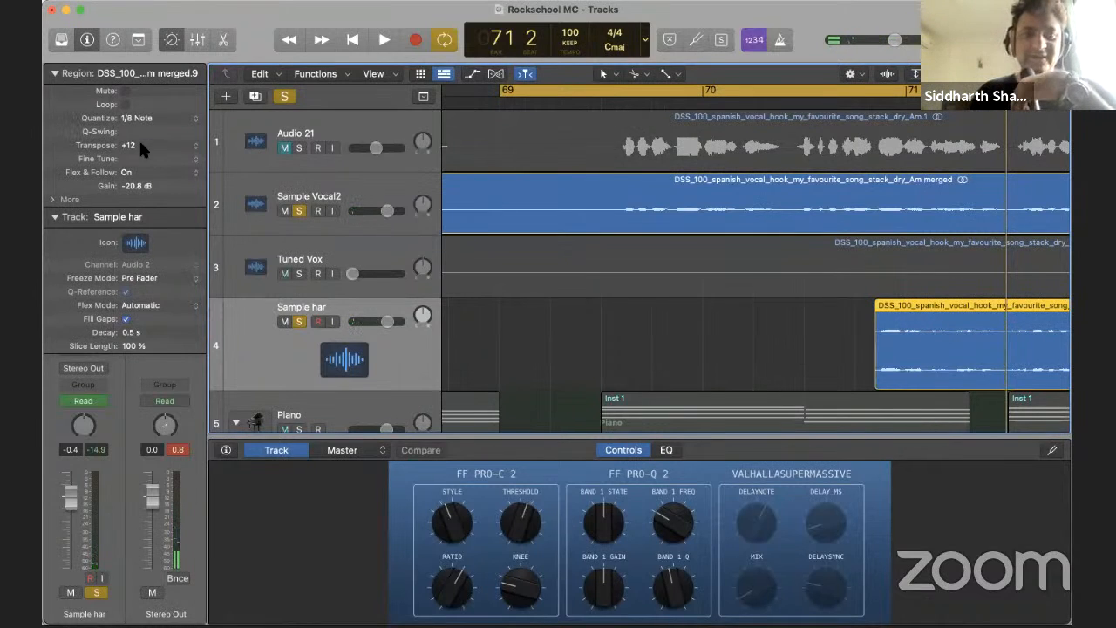
pyautogui.moveTo(129, 154); pyautogui.dragTo(129, 174)
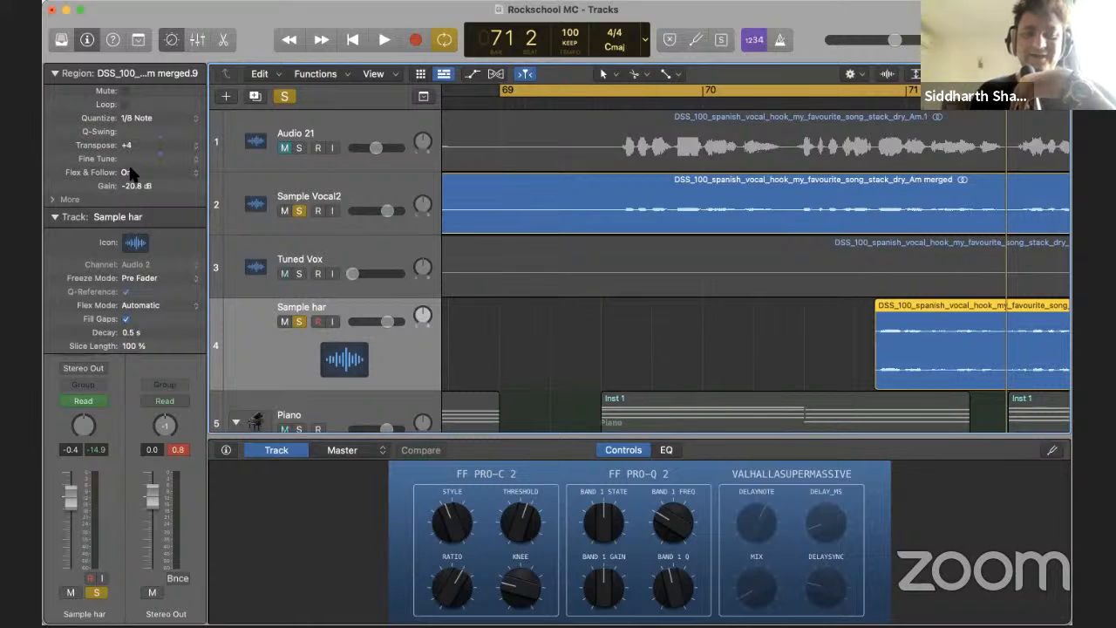
pyautogui.hscroll(3, 801, 330)
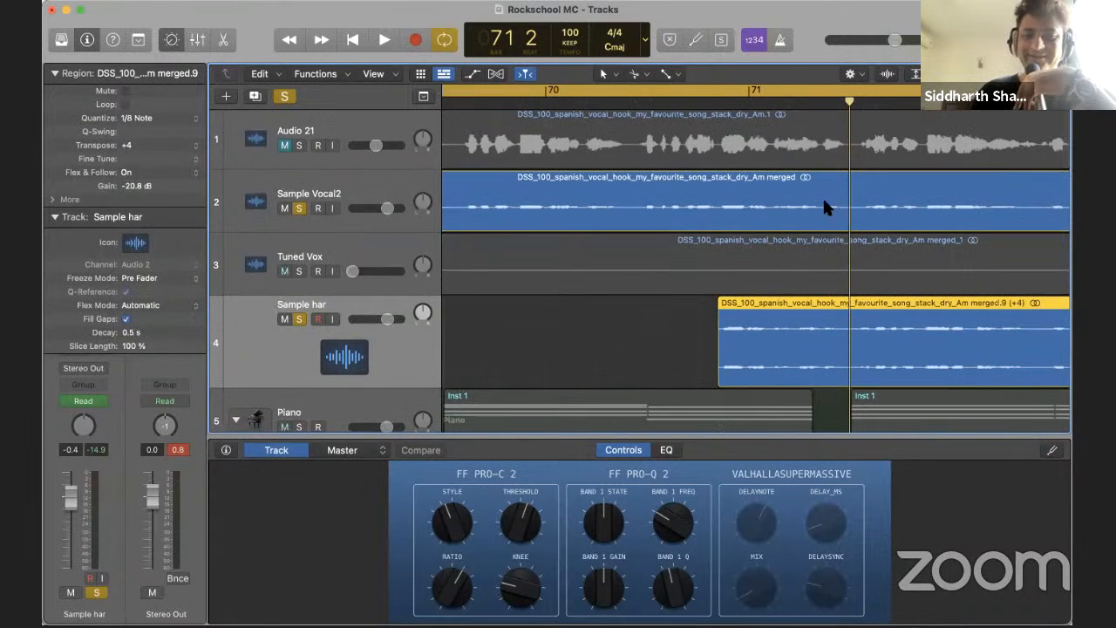
pyautogui.click(713, 99)
pyautogui.press('space')
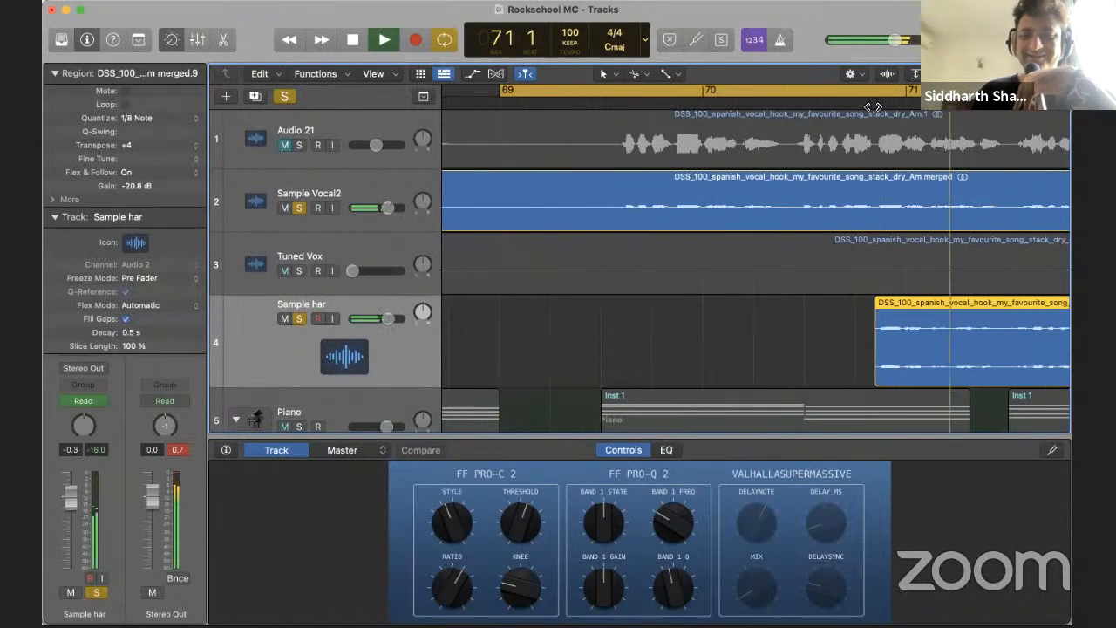
pyautogui.press('space')
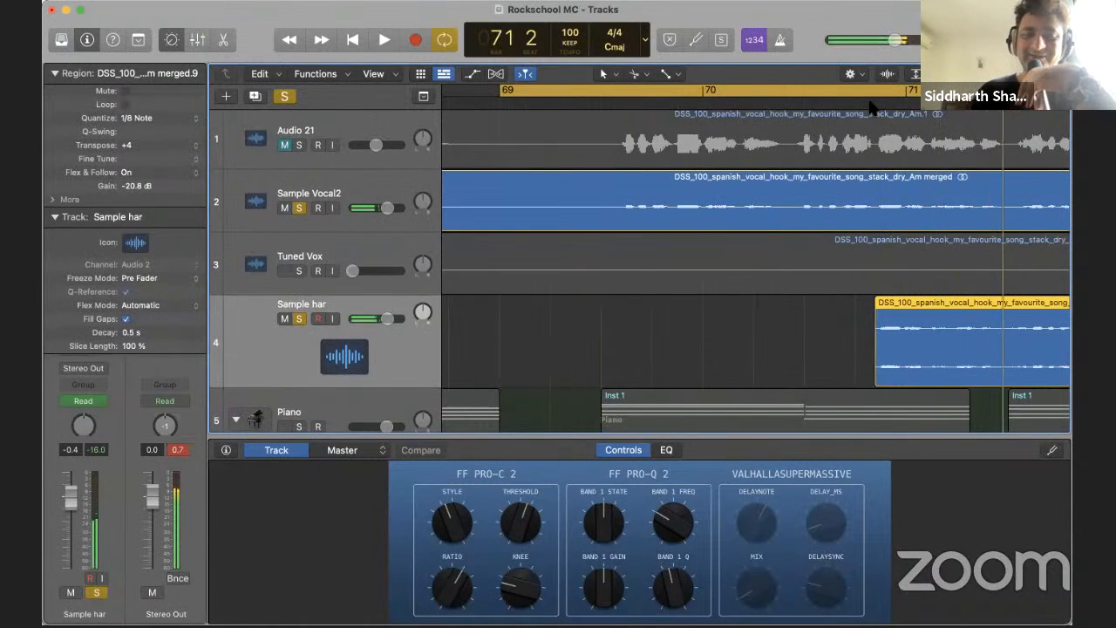
# Set the Sample har region's transpose to +16 and open its audio in the File editor
pyautogui.doubleClick(138, 144)
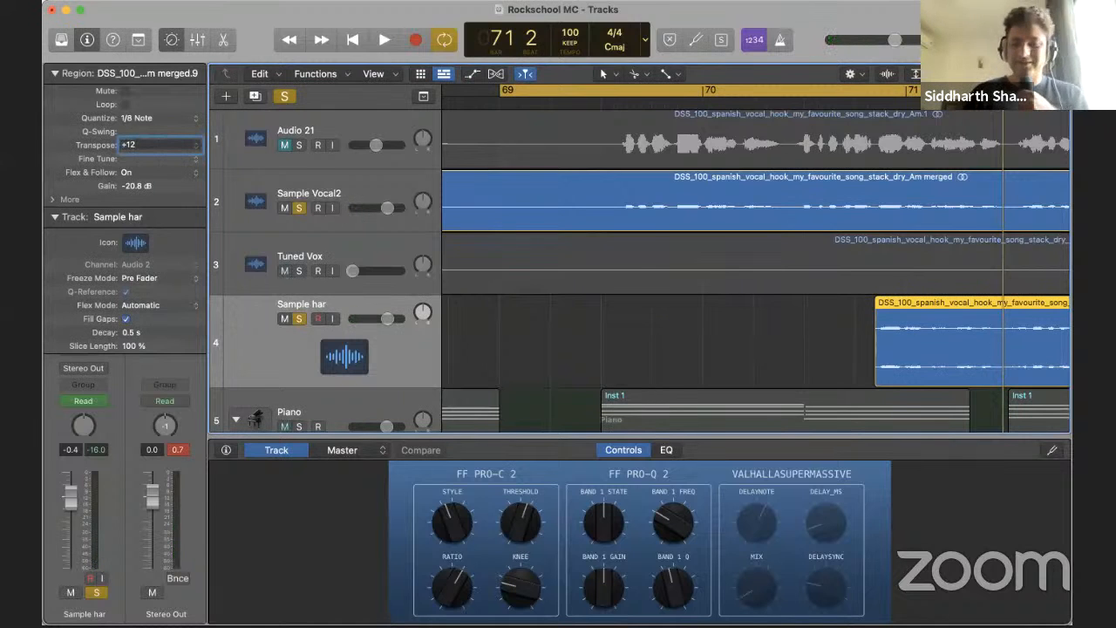
pyautogui.press('Return')
pyautogui.doubleClick(956, 328)
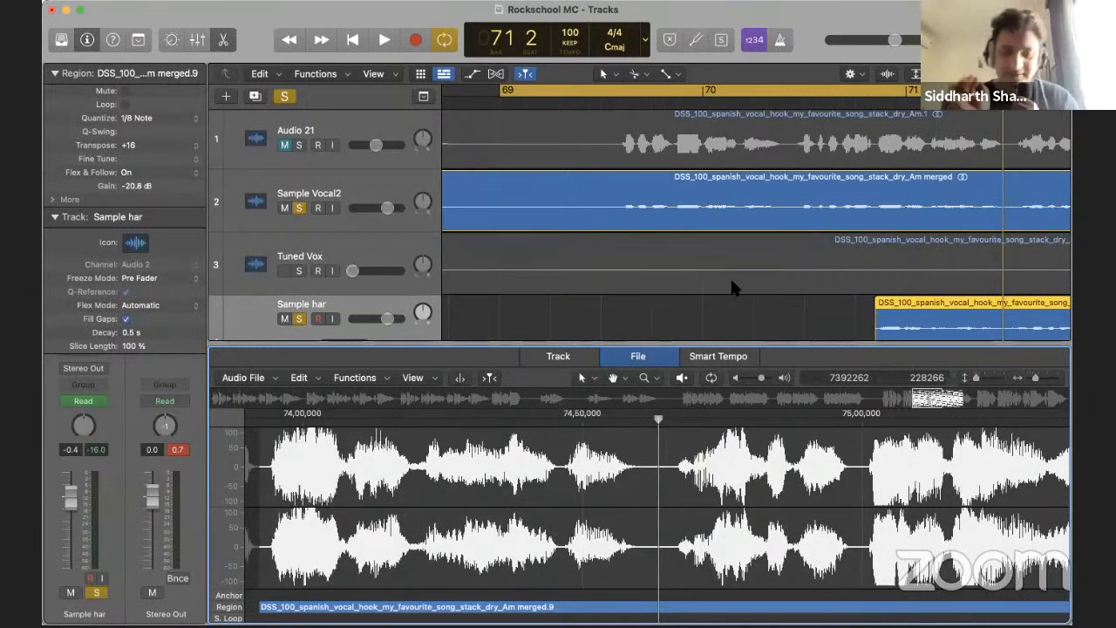
# Switch from the audio editor to the mixer, hide it to show the full track area, and clear solo on all tracks
pyautogui.press('x')
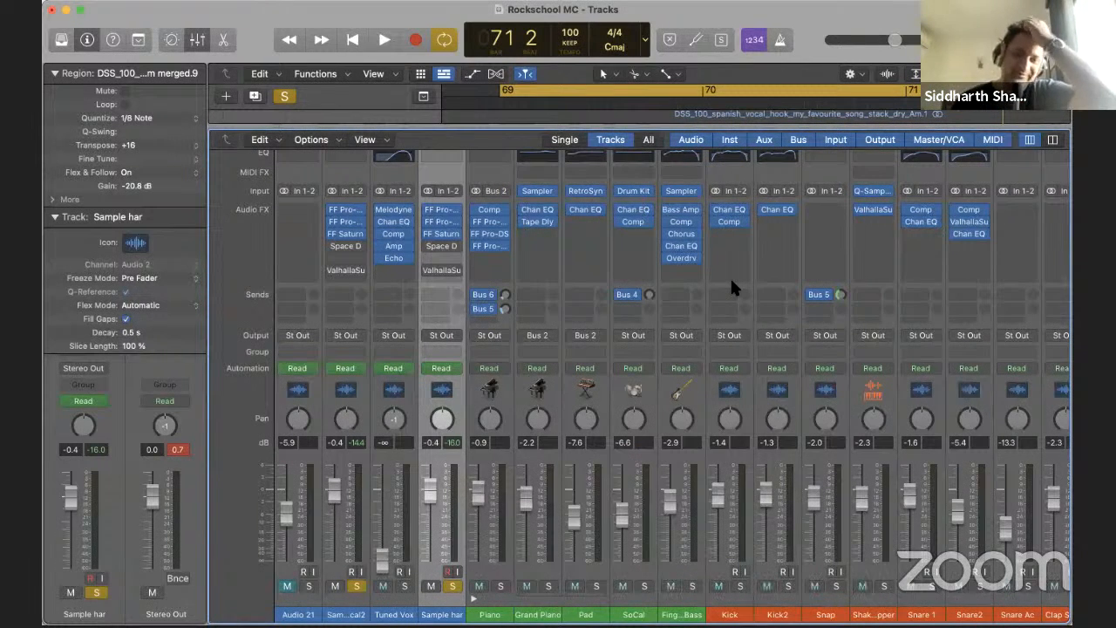
pyautogui.press('x')
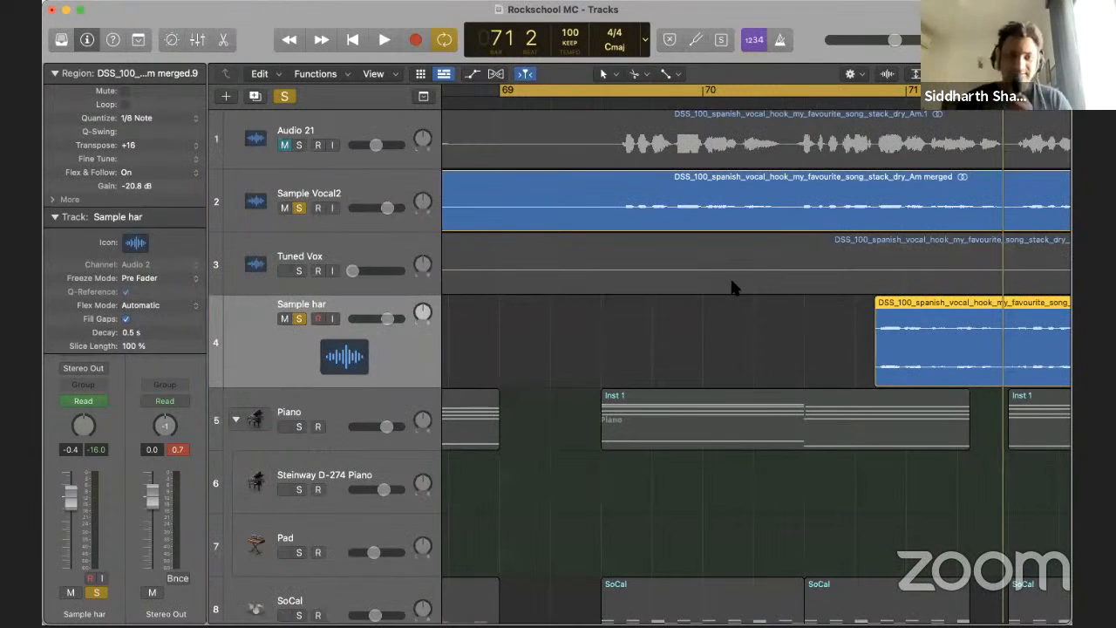
pyautogui.click(284, 98)
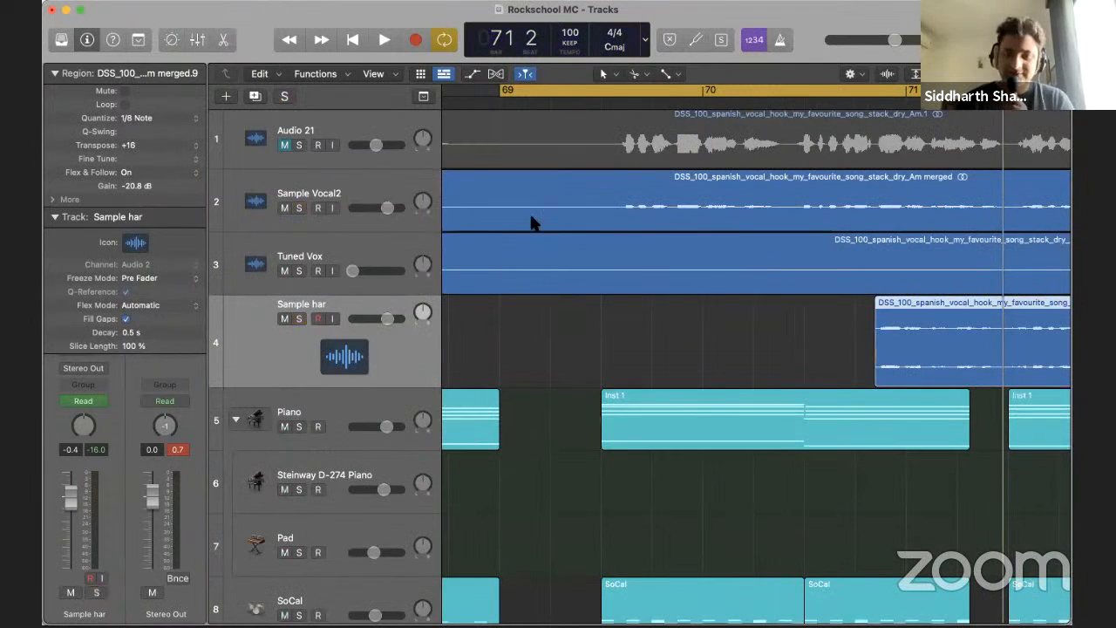